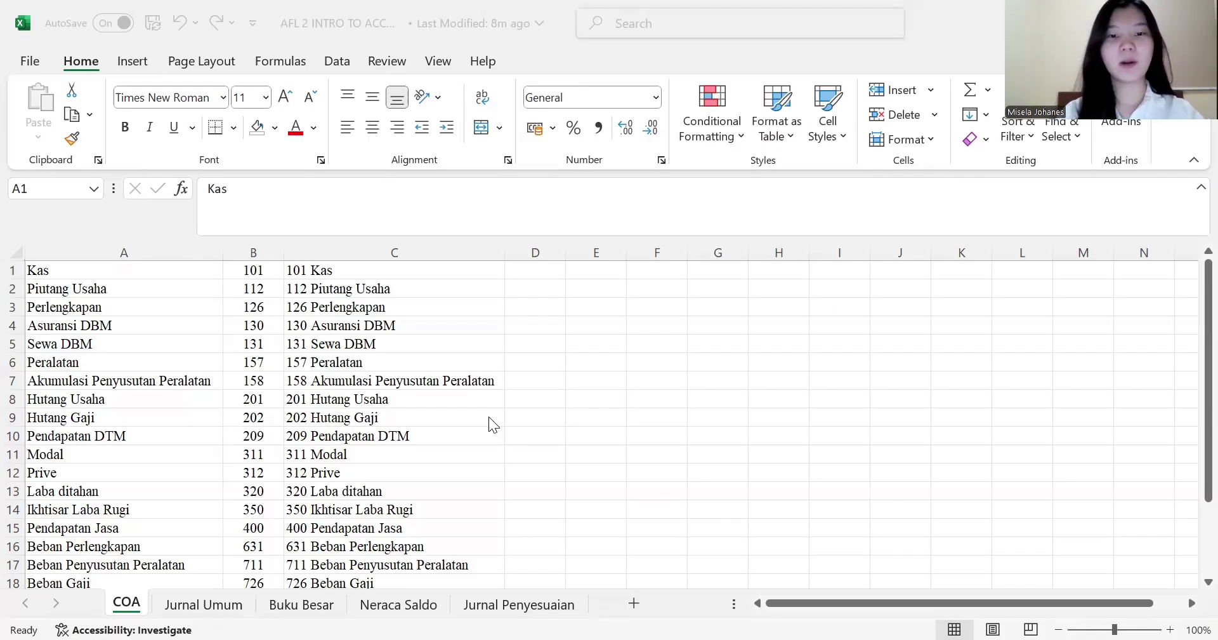
- On the Jurnal Penyesuaian sheet, choose 631 Beban Perlengkapan as the debit account in C40 for adjusting entry 19
click(502, 604)
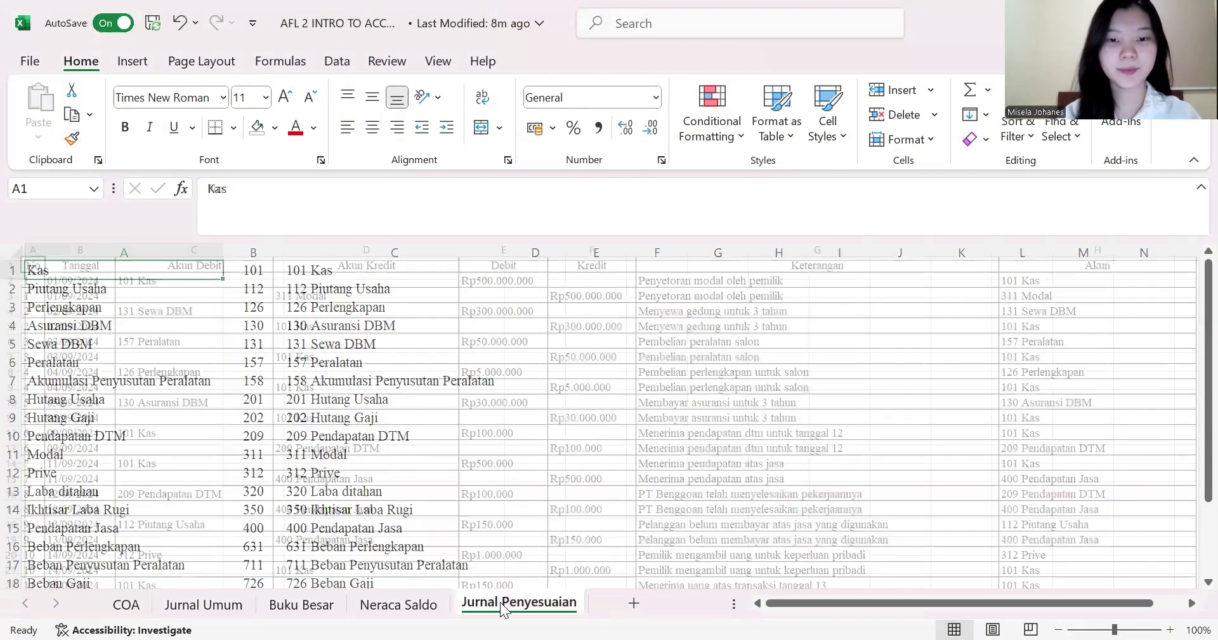
scroll(512, 459, down, 6)
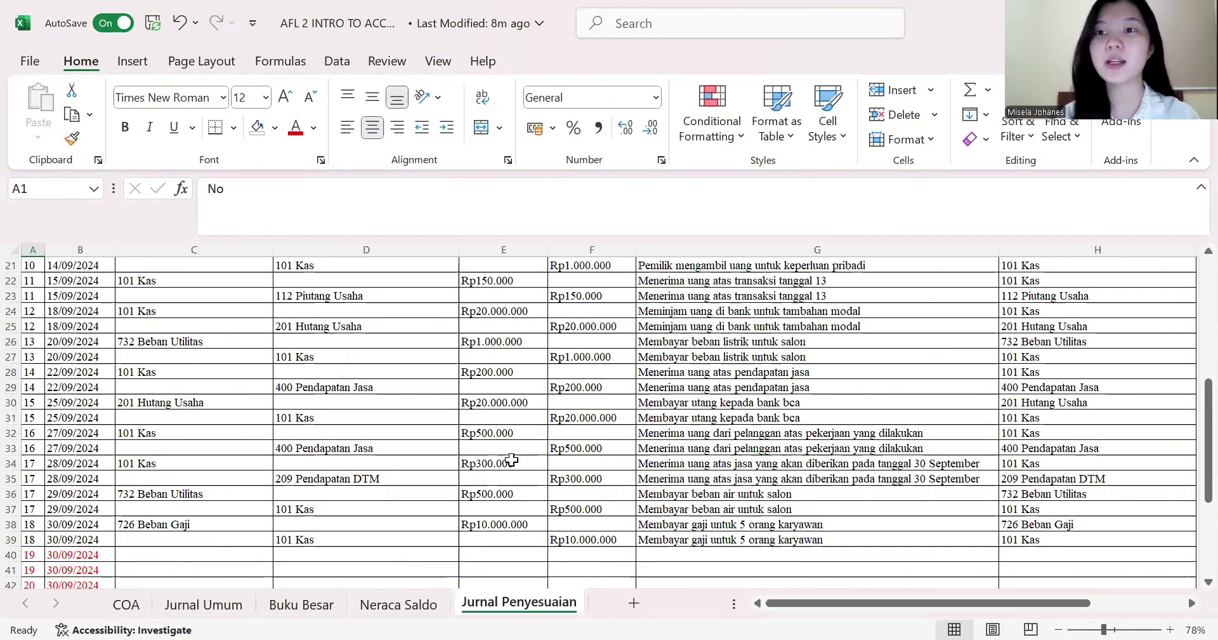
scroll(622, 512, down, 1)
scroll(622, 512, down, 2)
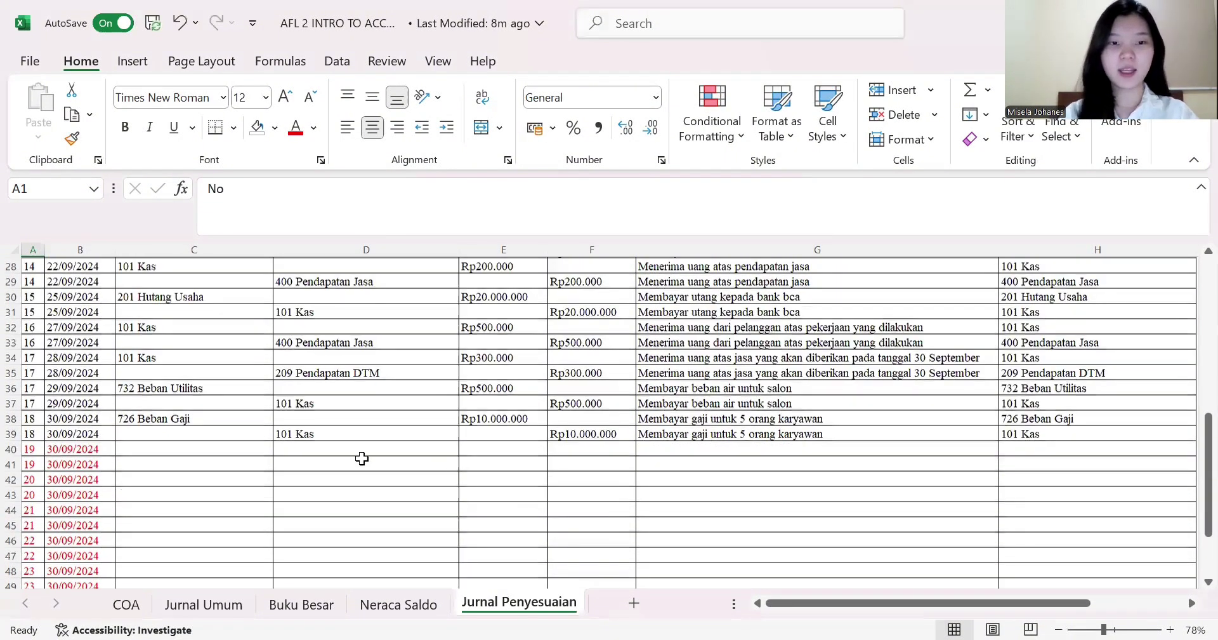
click(232, 448)
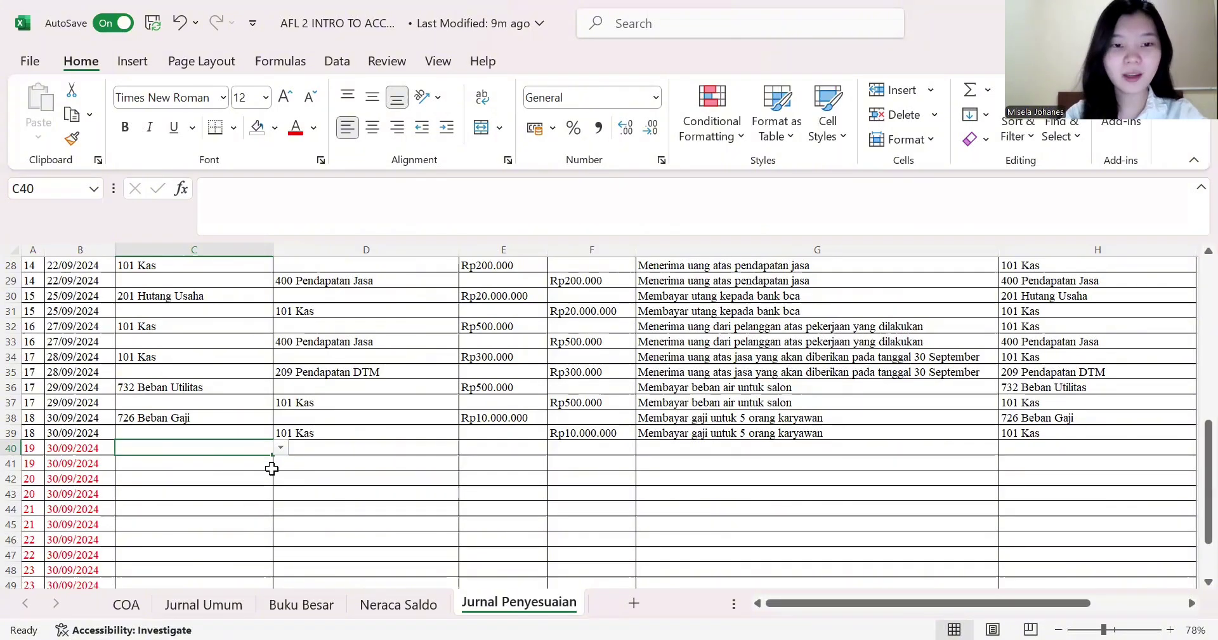
click(280, 447)
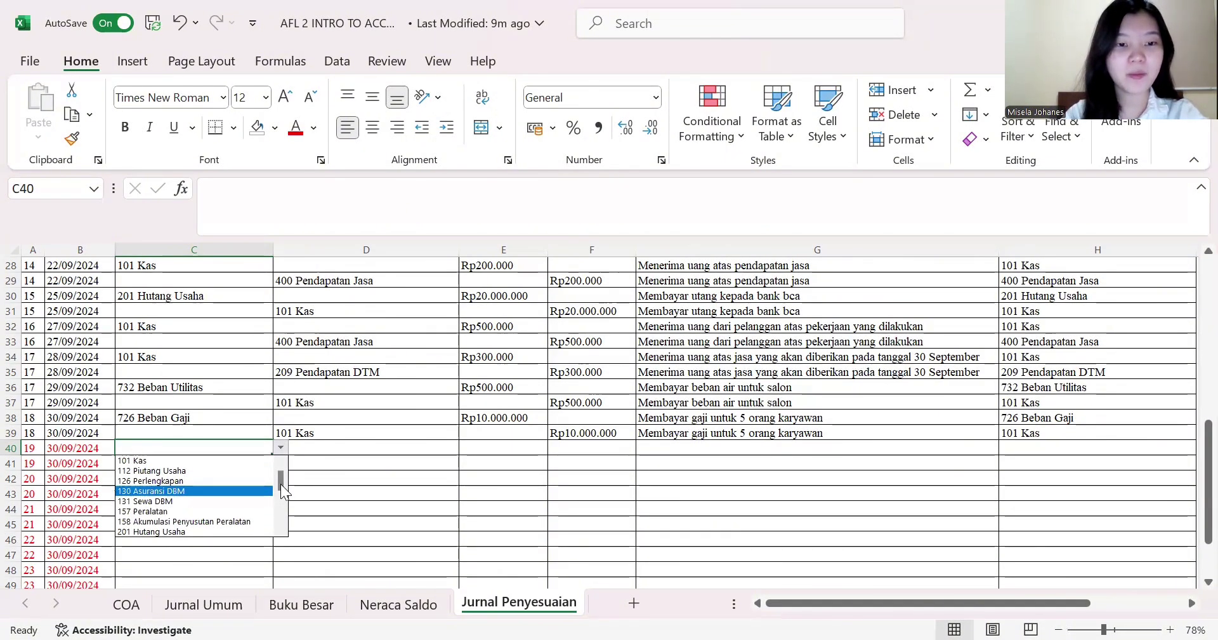
drag(281, 483, 278, 509)
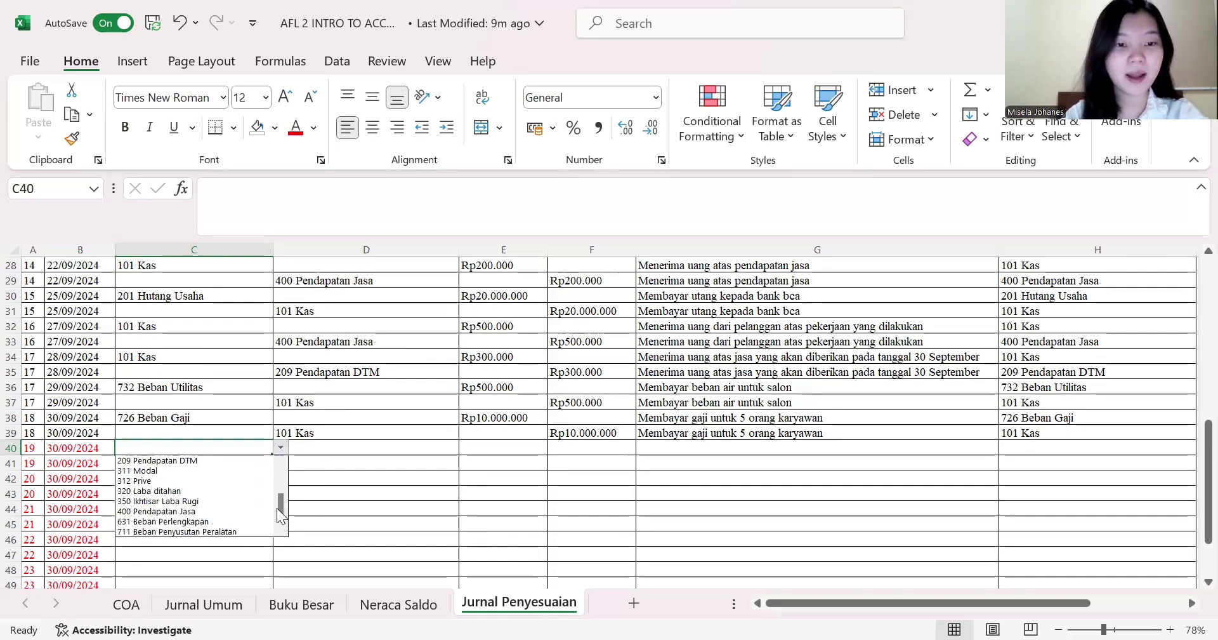
- Choose 126 Perlengkapan as the credit account in D41 for adjusting entry 19
click(336, 463)
click(466, 462)
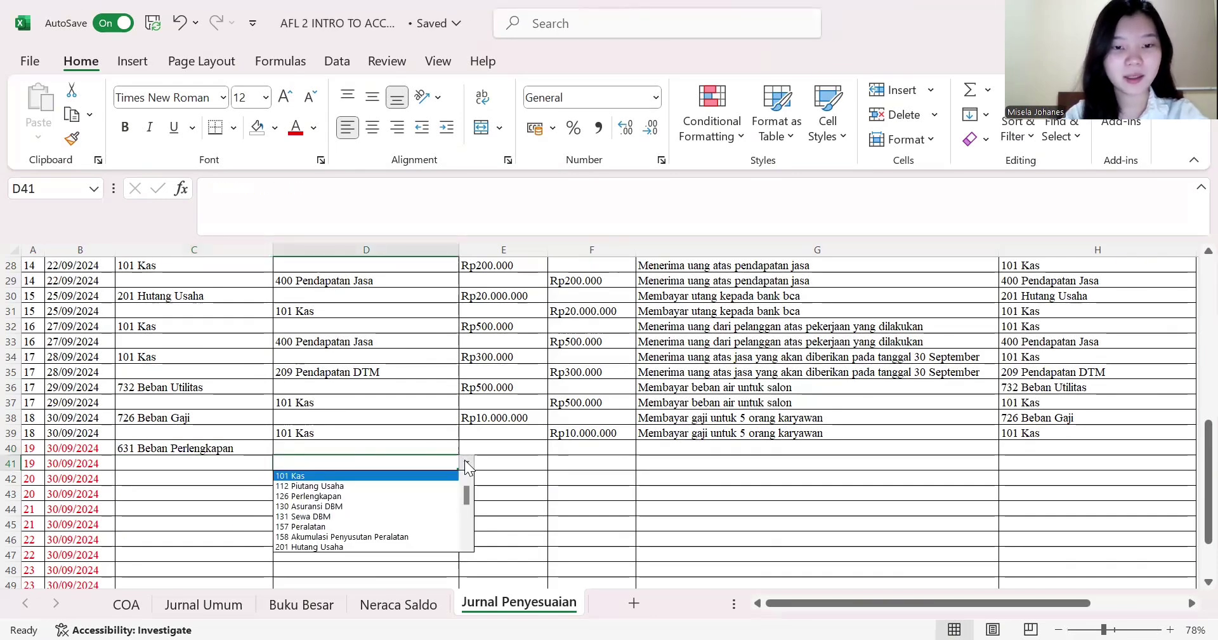
scroll(387, 533, down, 2)
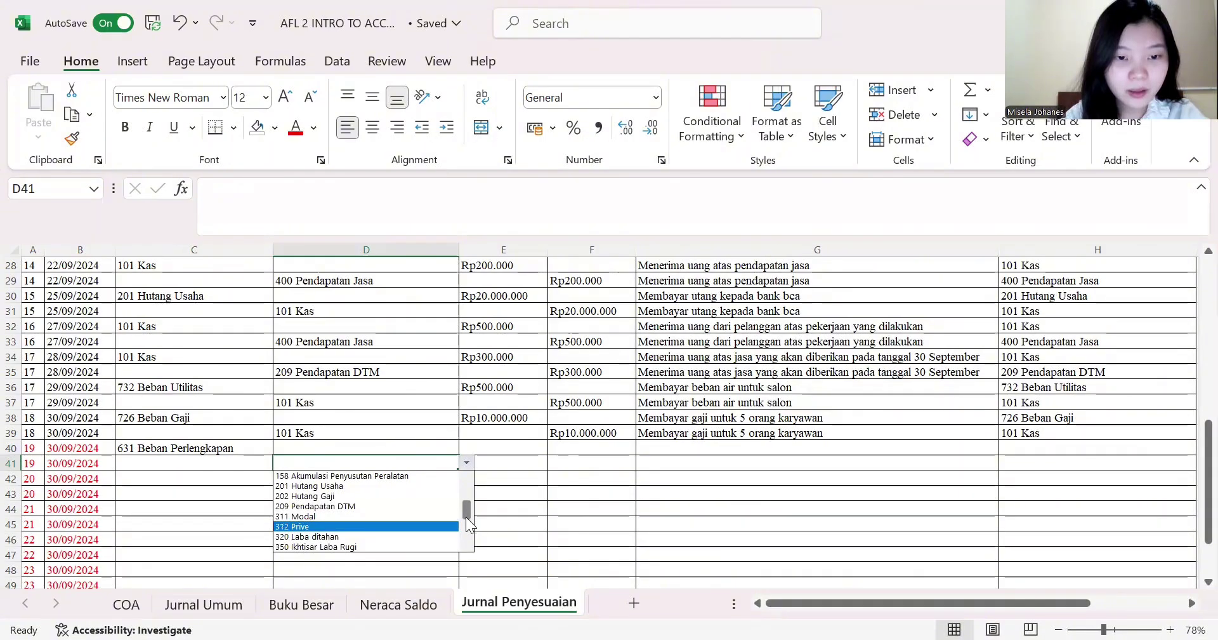
drag(466, 517, 465, 489)
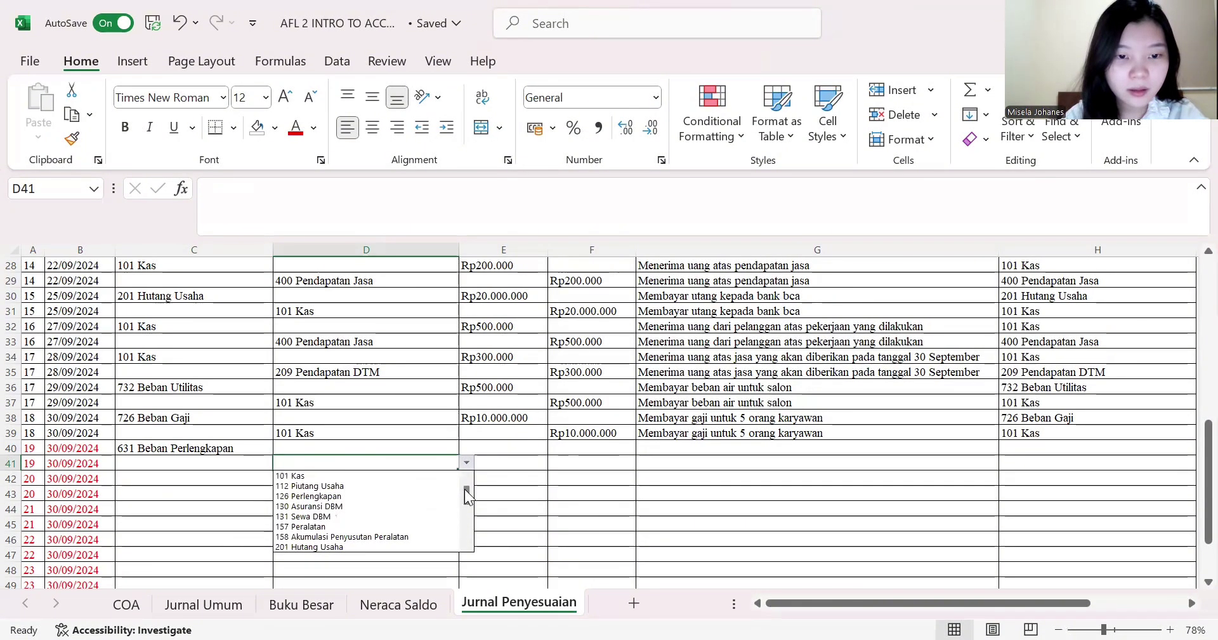
click(418, 495)
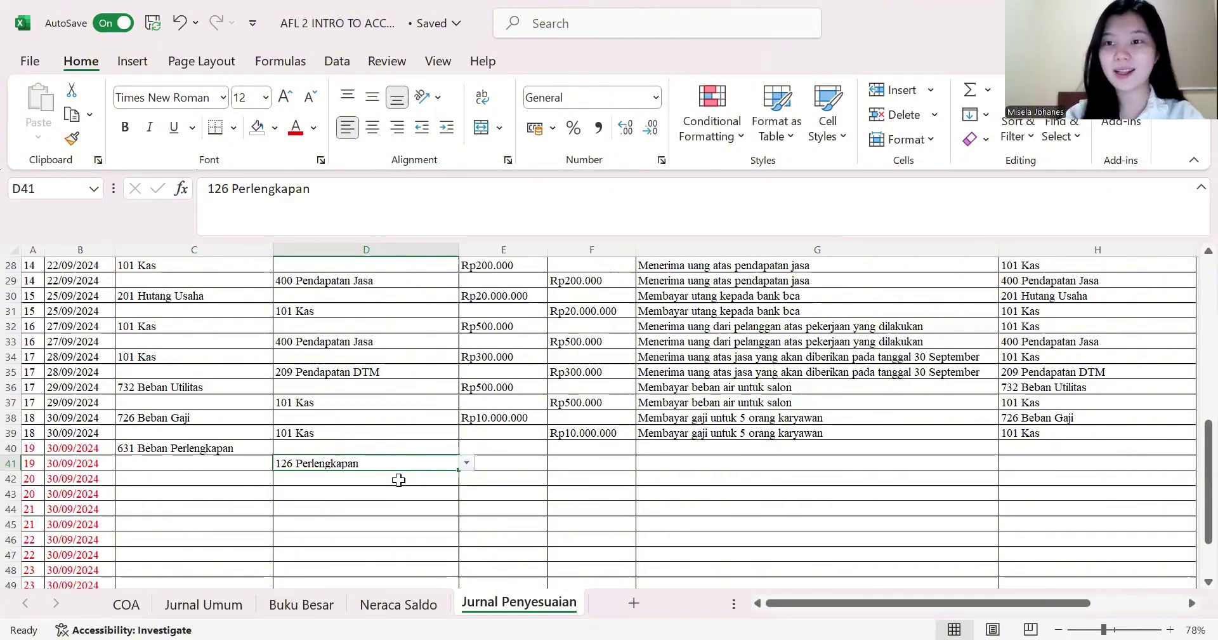
- Enter 1200000 as the debit amount in E40 for Beban Perlengkapan
click(509, 449)
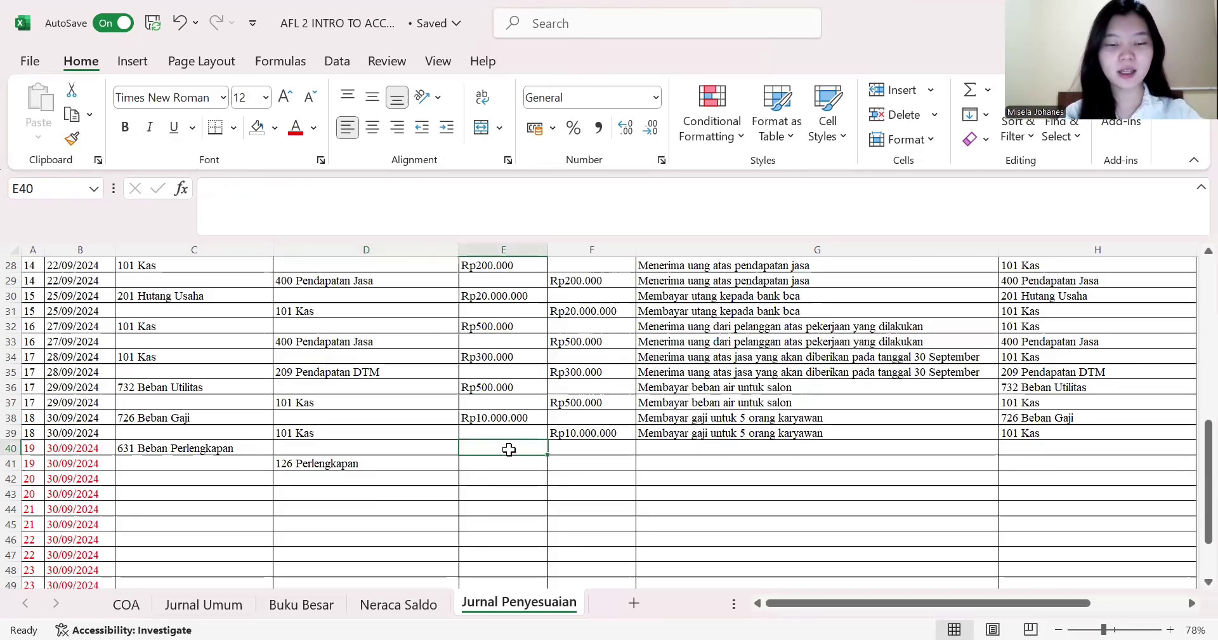
text(12)
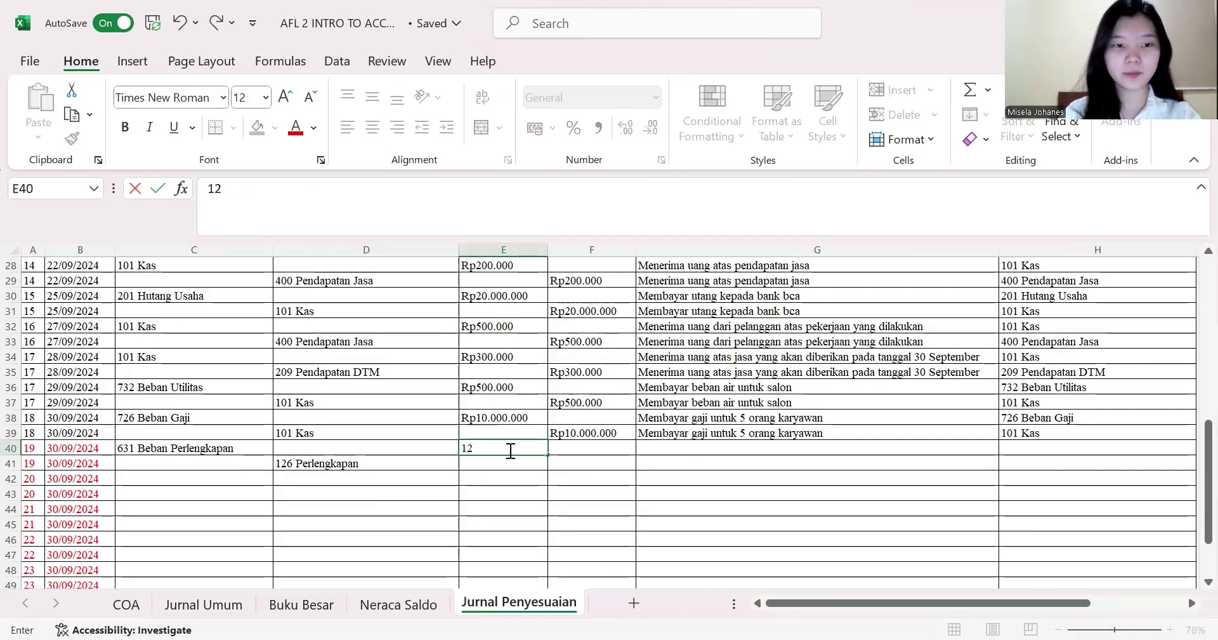
text(00000)
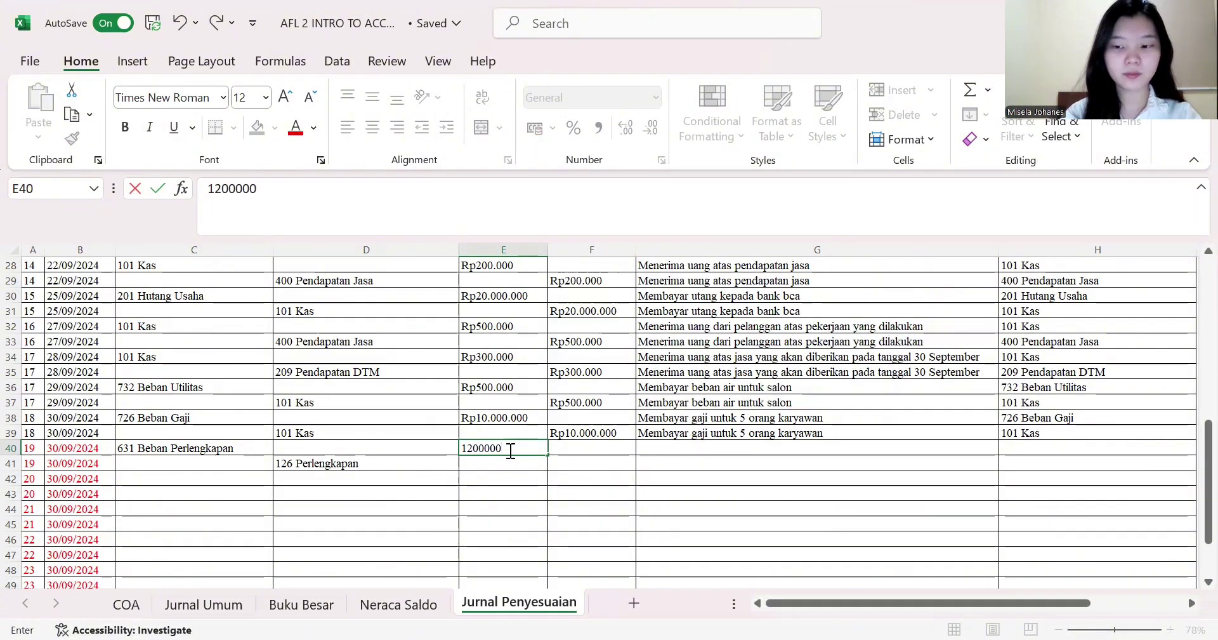
key(Return)
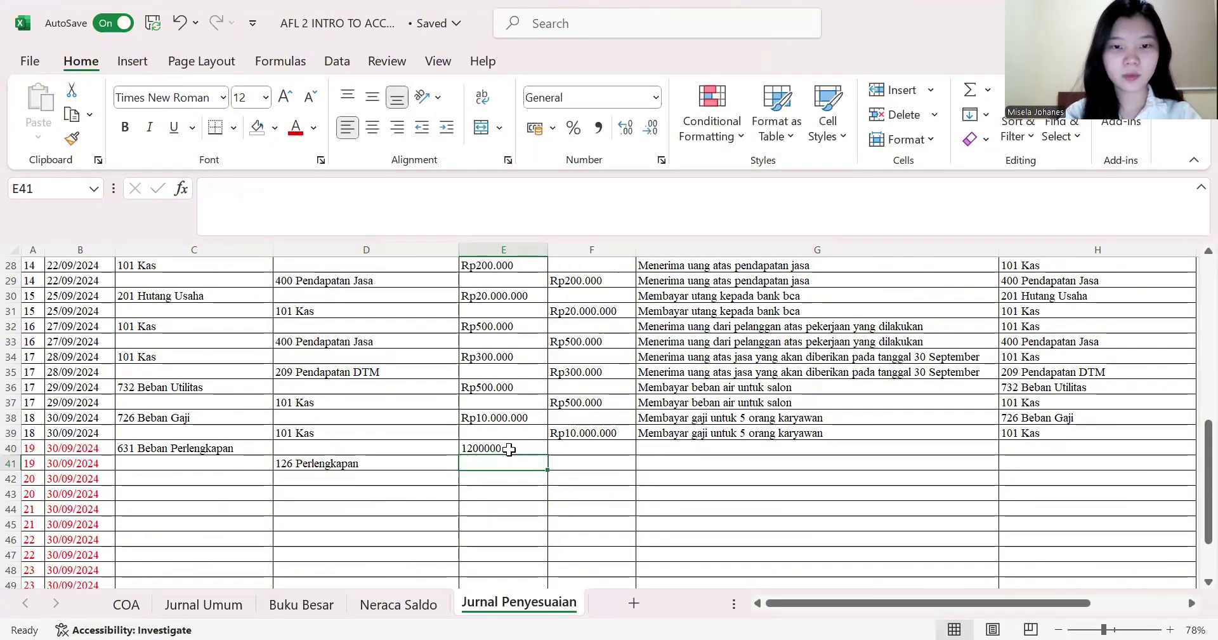
- Format the debit and credit cells E40:F53 as Currency with no decimal places
drag(509, 449, 555, 491)
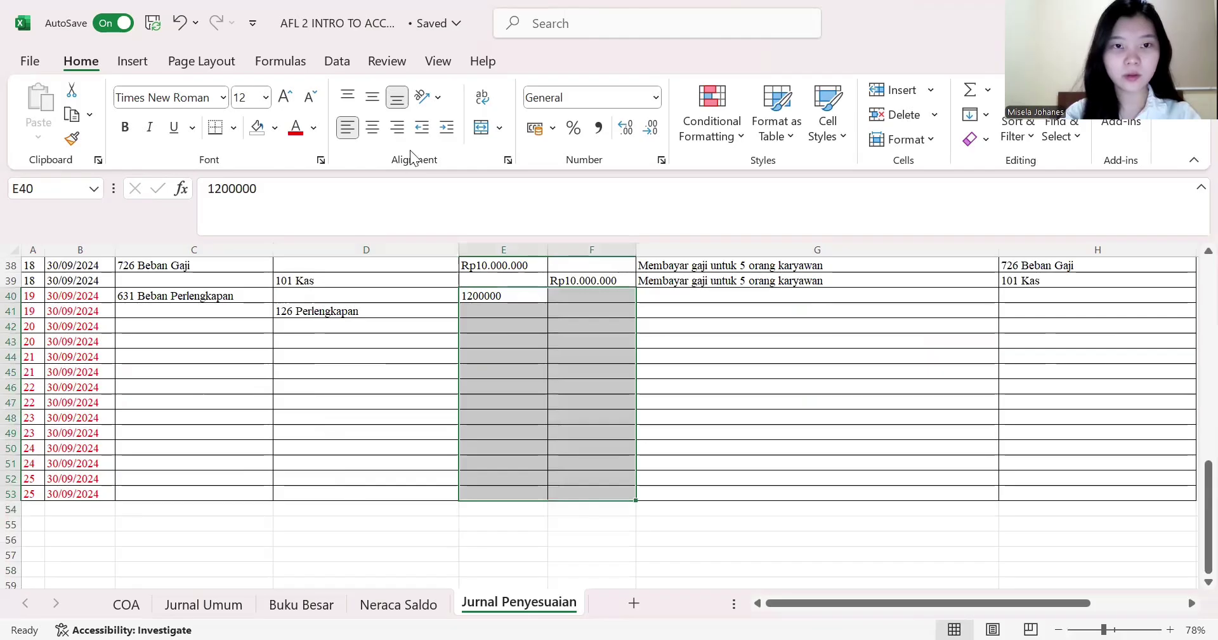
click(659, 102)
click(613, 216)
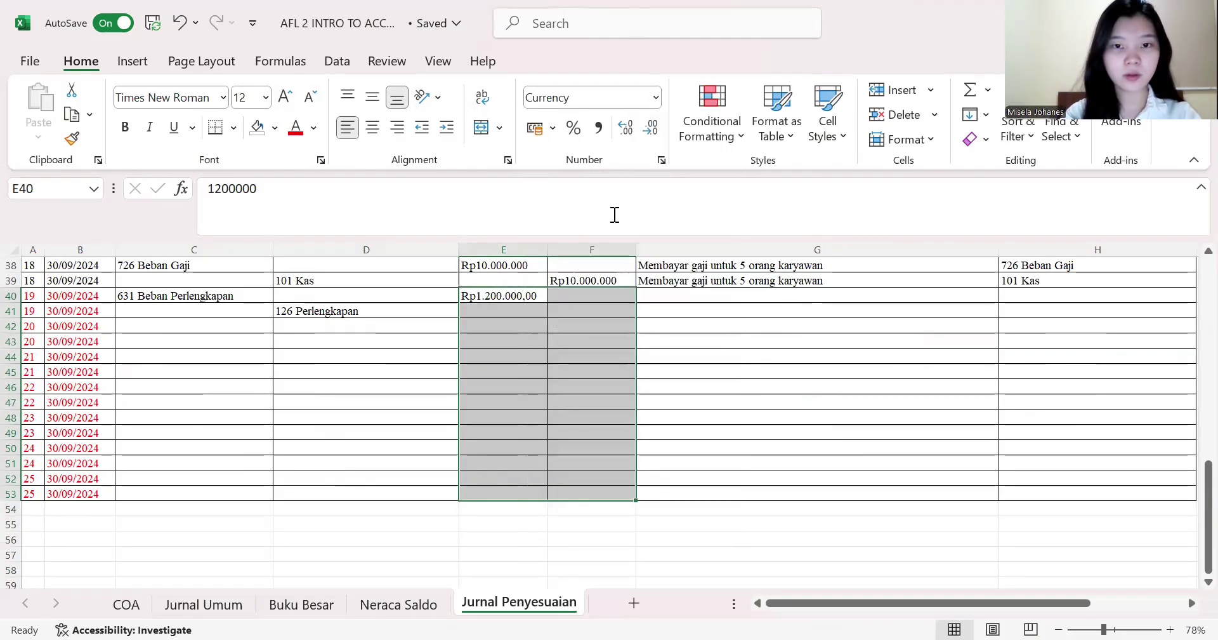
click(651, 127)
click(652, 127)
- Link the credit amount in F41 to the debit amount with the formula =E40
click(585, 318)
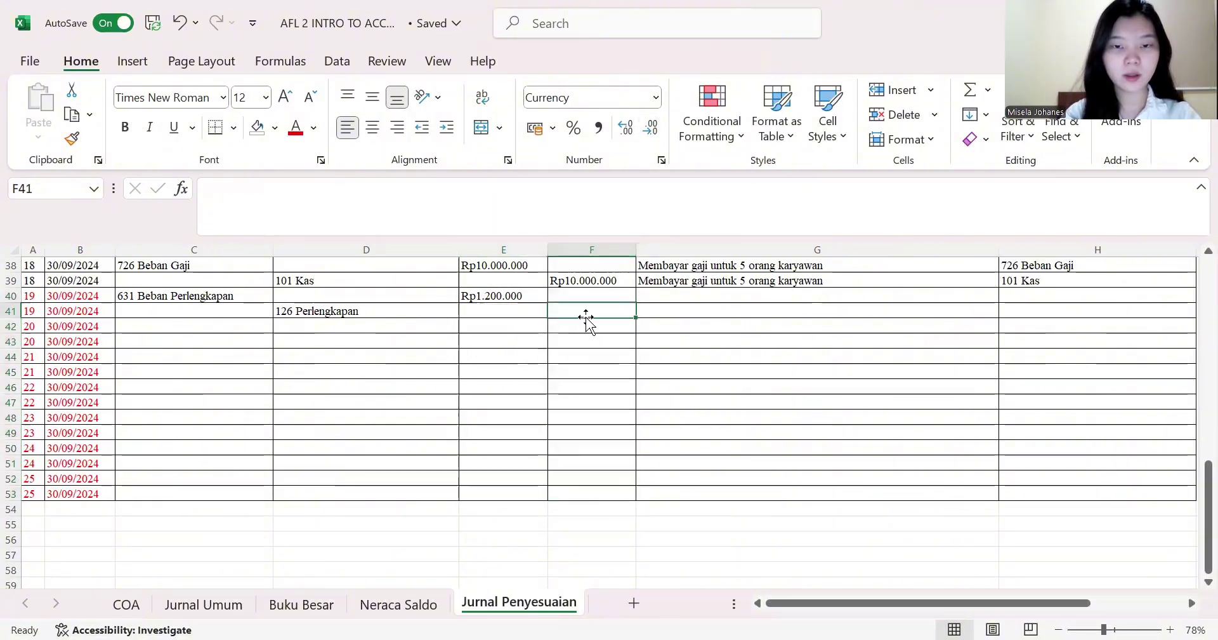
text(=)
key(Left)
key(Up)
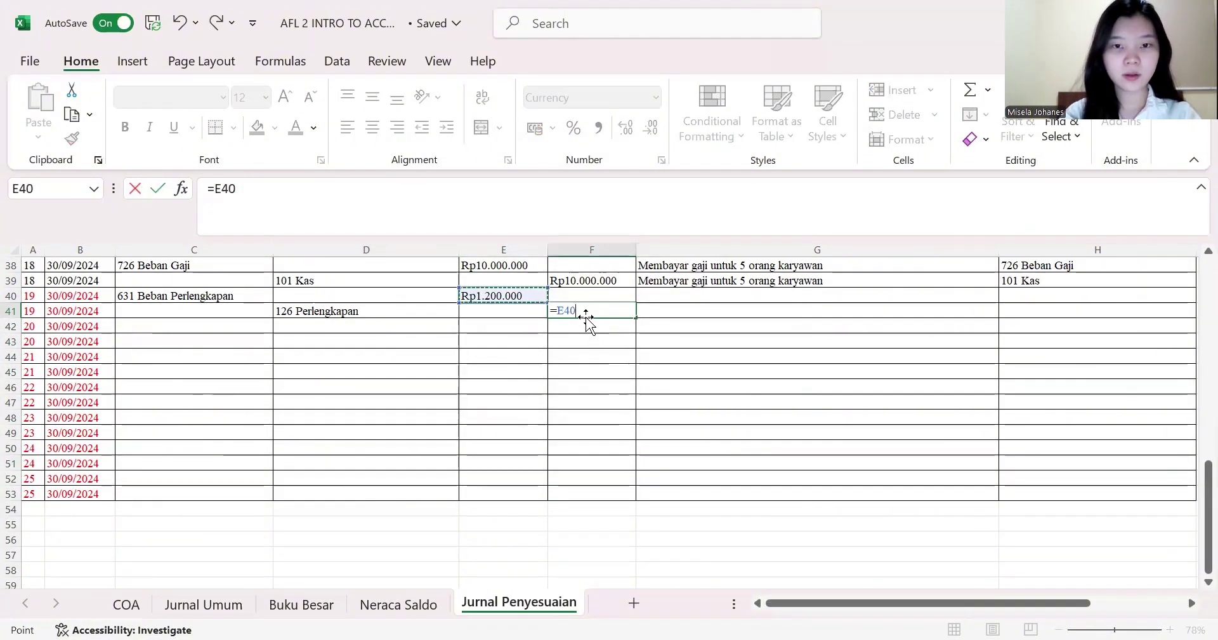
key(Return)
- Enter the description "Perlengkapan yang tersisa sebesar Rp1.200.000" in G40
click(696, 293)
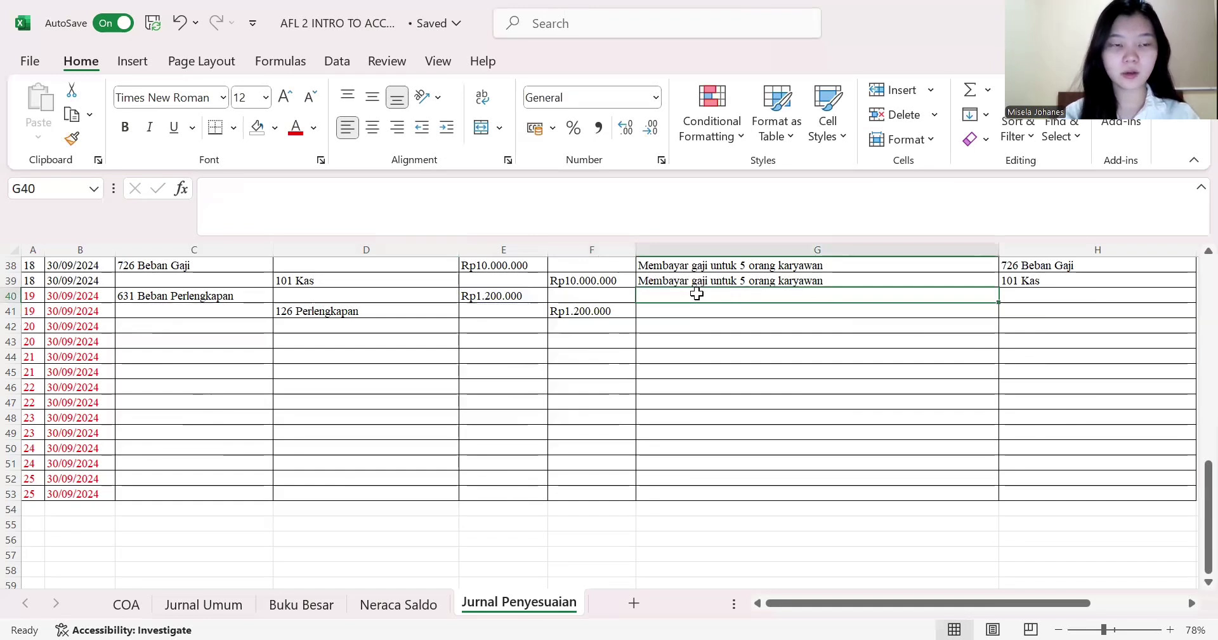
text(Perle)
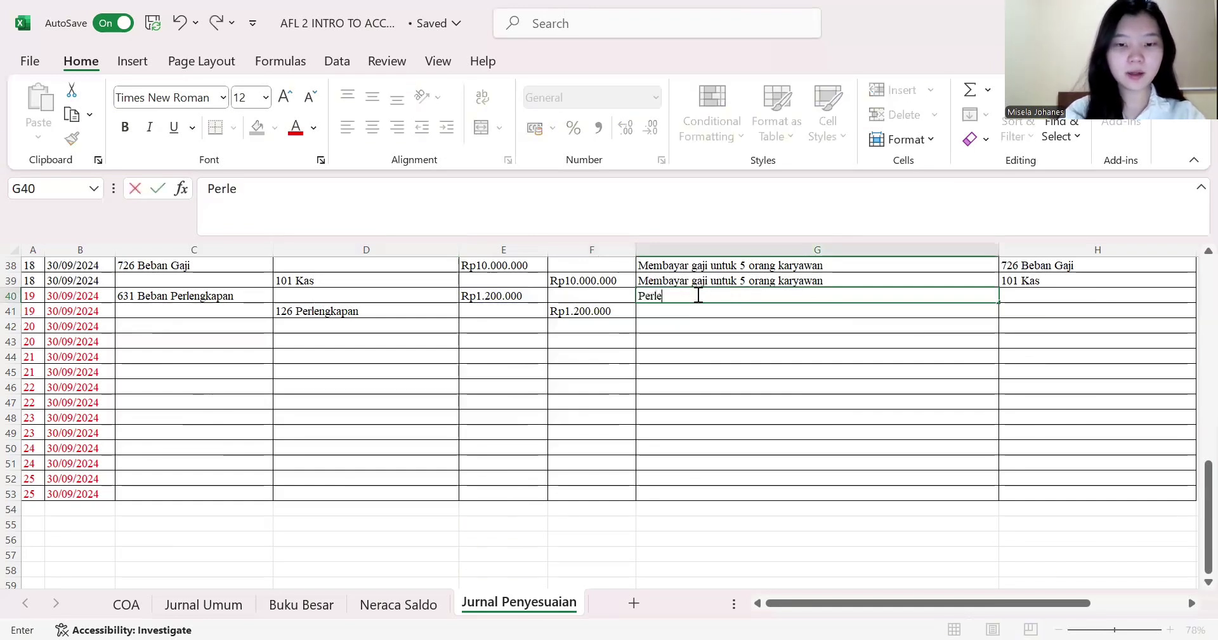
text(ngkapan ya)
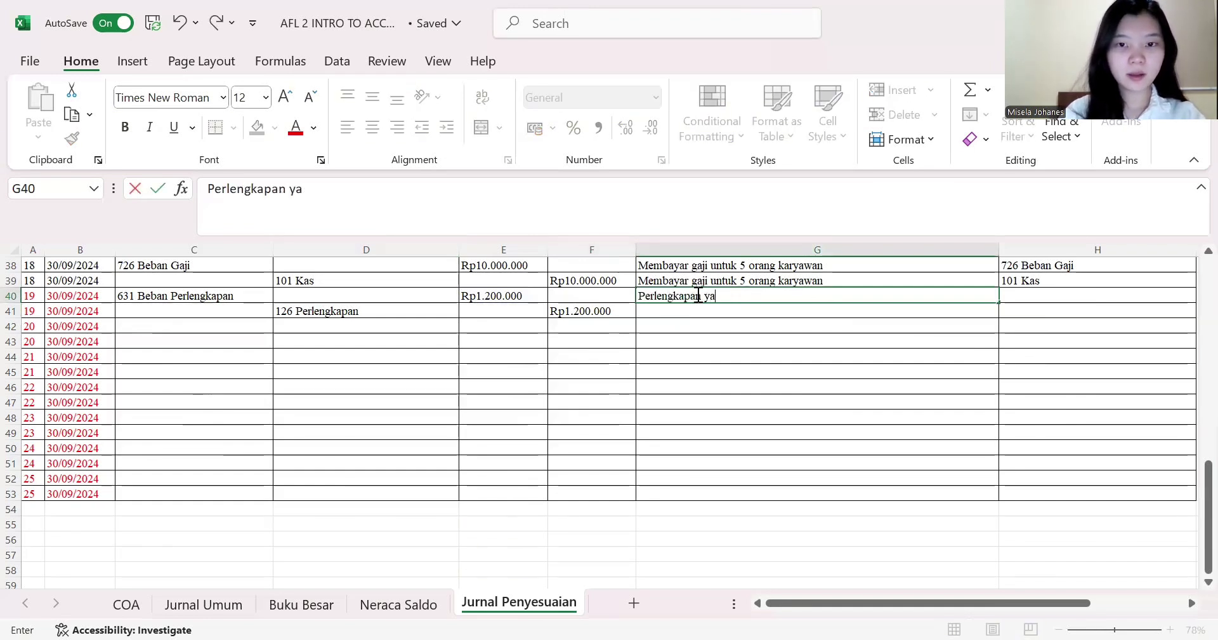
text(ng tersisa)
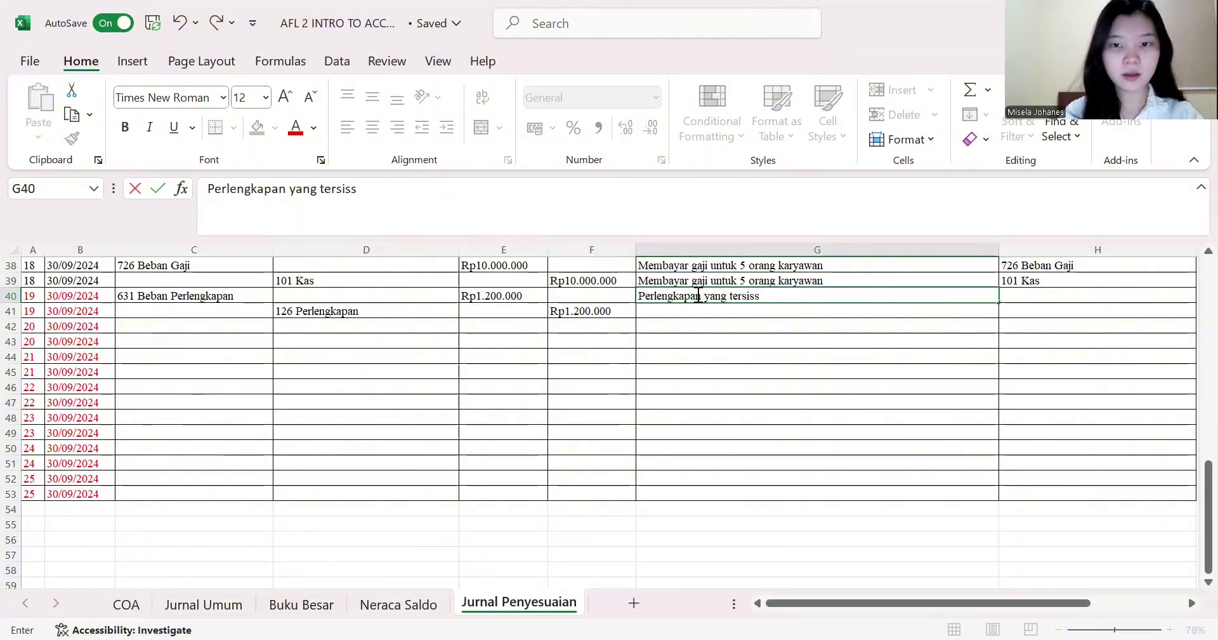
text( sebesar)
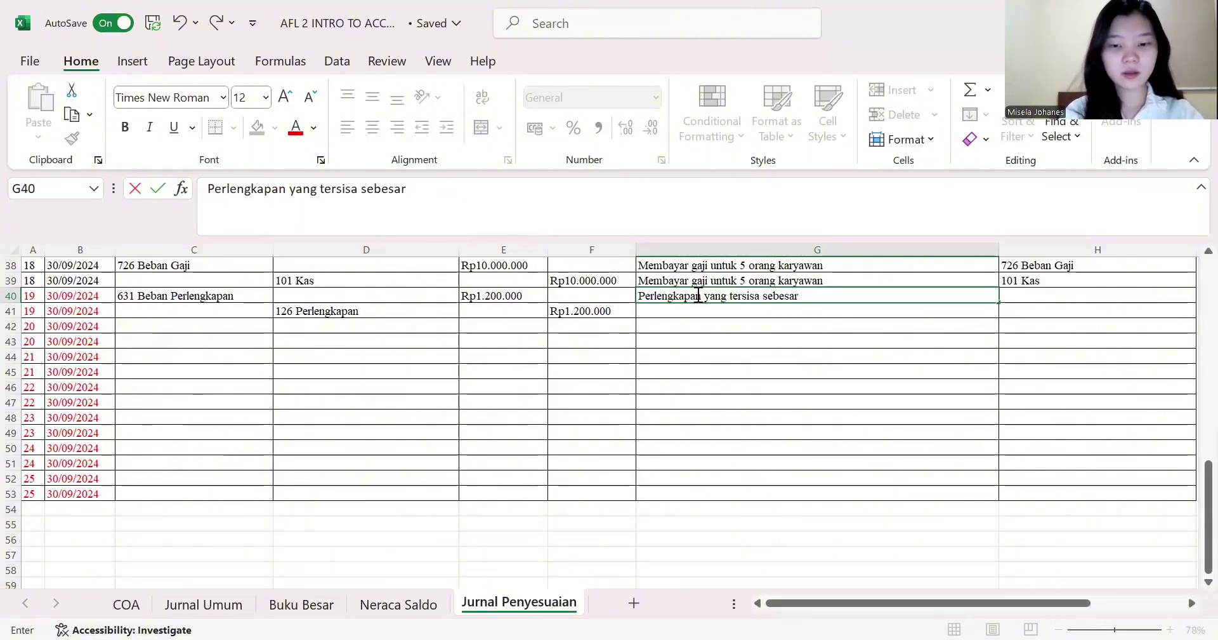
text( Rp)
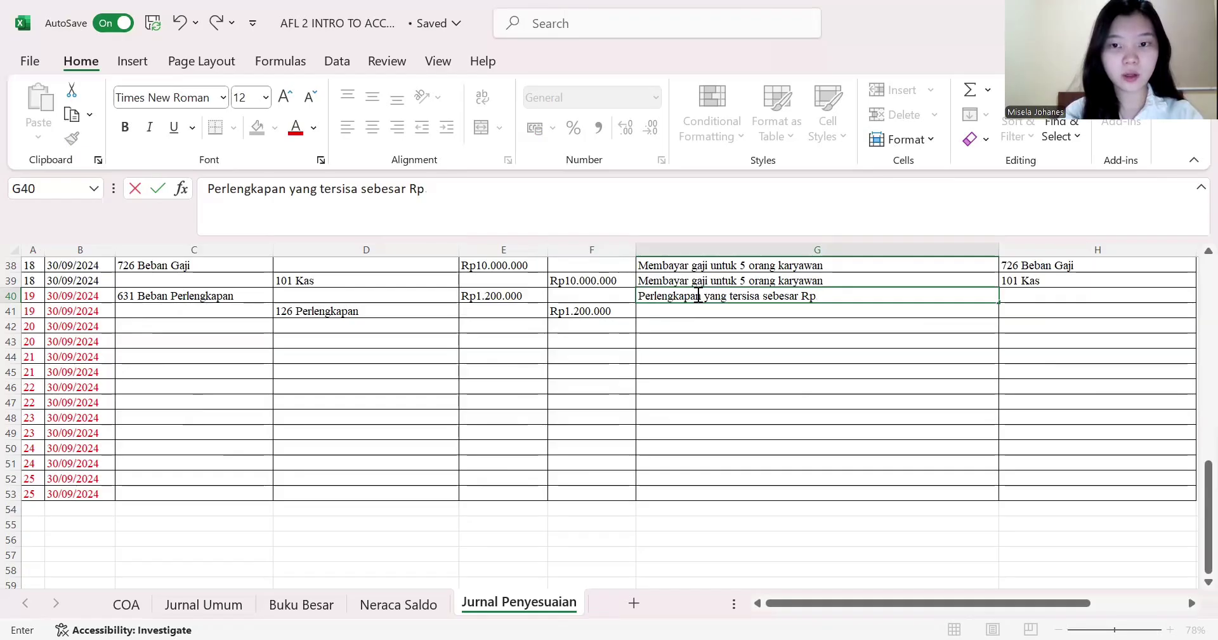
text(1.200.)
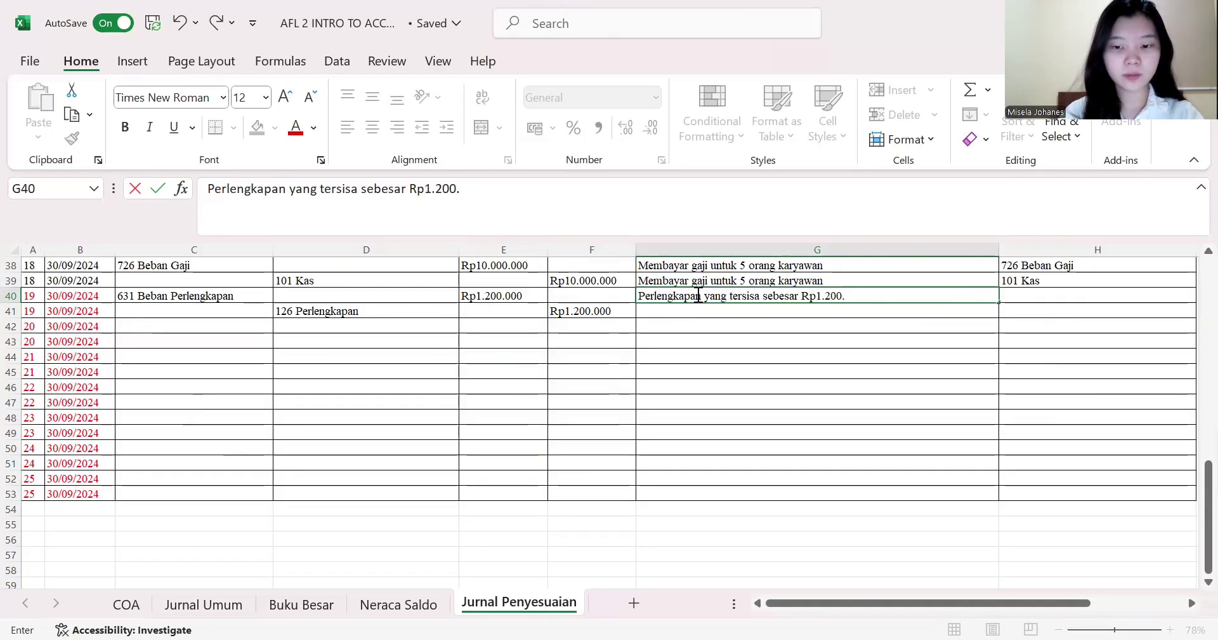
text(000)
key(Return)
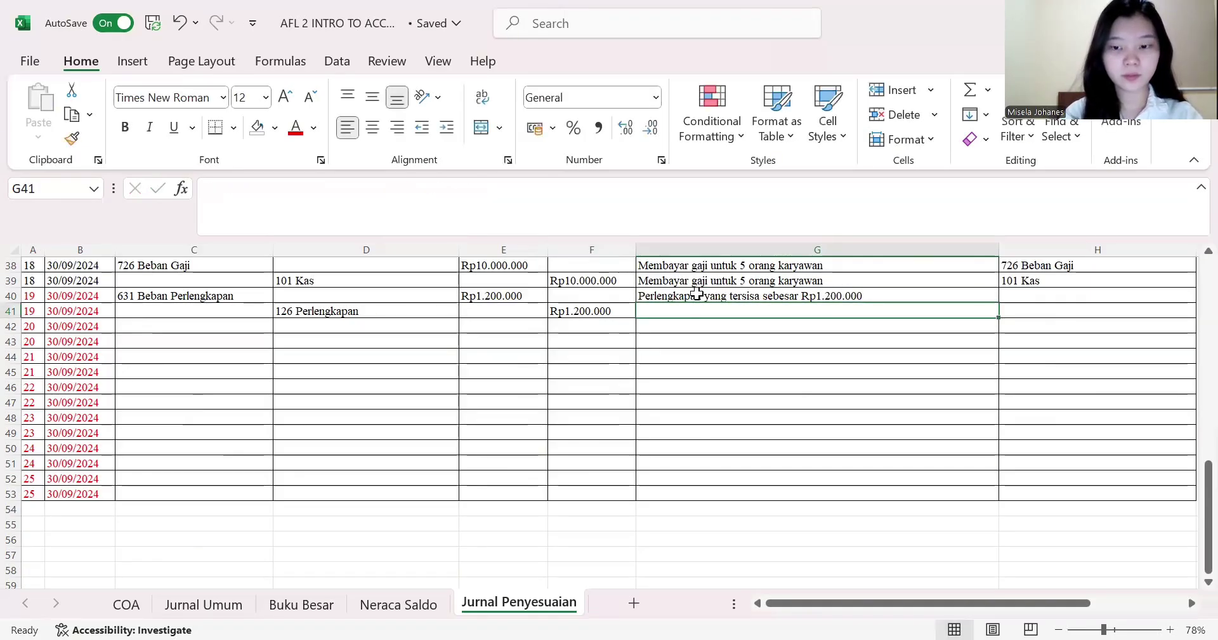
- Repeat the entry's description in G41 by referencing cell G40 with a formula
text(=)
click(697, 293)
key(Return)
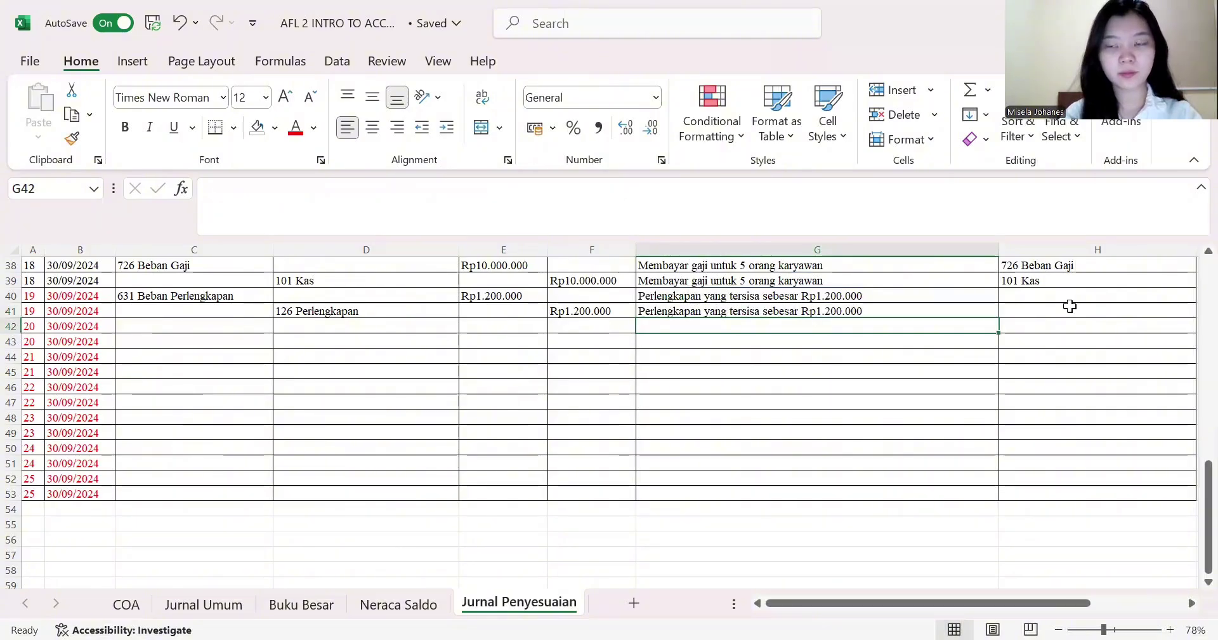
- Fill the Akun column from H39 down through H41 to cover both lines of entry 19
click(1034, 279)
drag(1194, 287, 1194, 315)
click(921, 418)
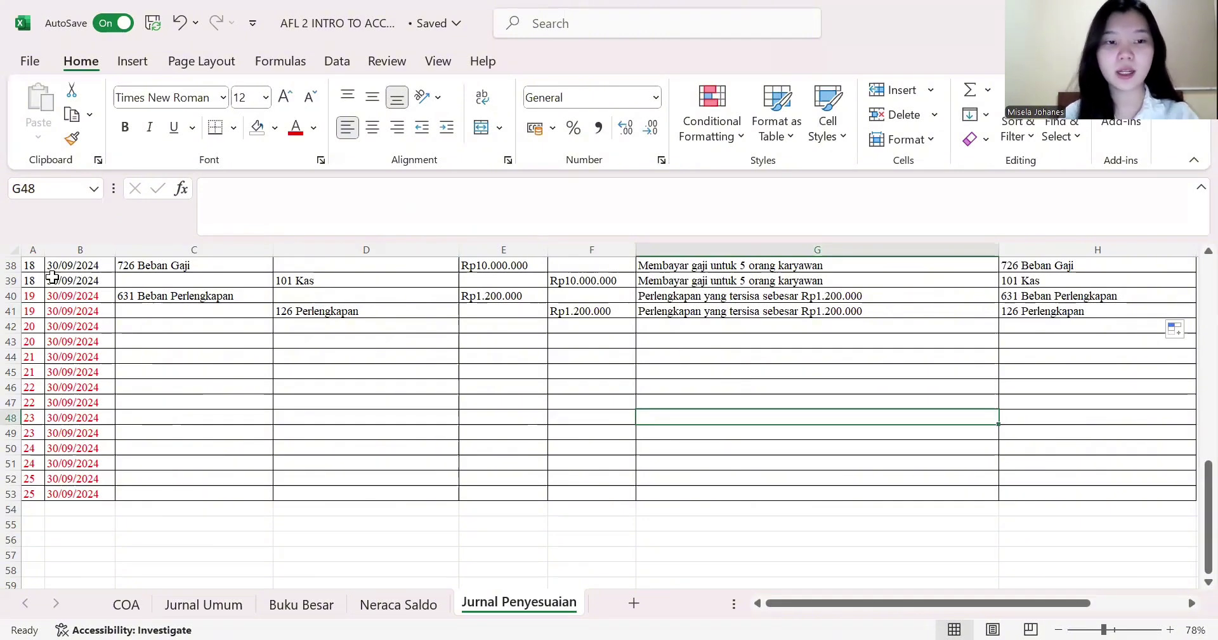
- Choose 733 Beban Asuransi as the debit account in C42 for adjusting entry 20
click(175, 334)
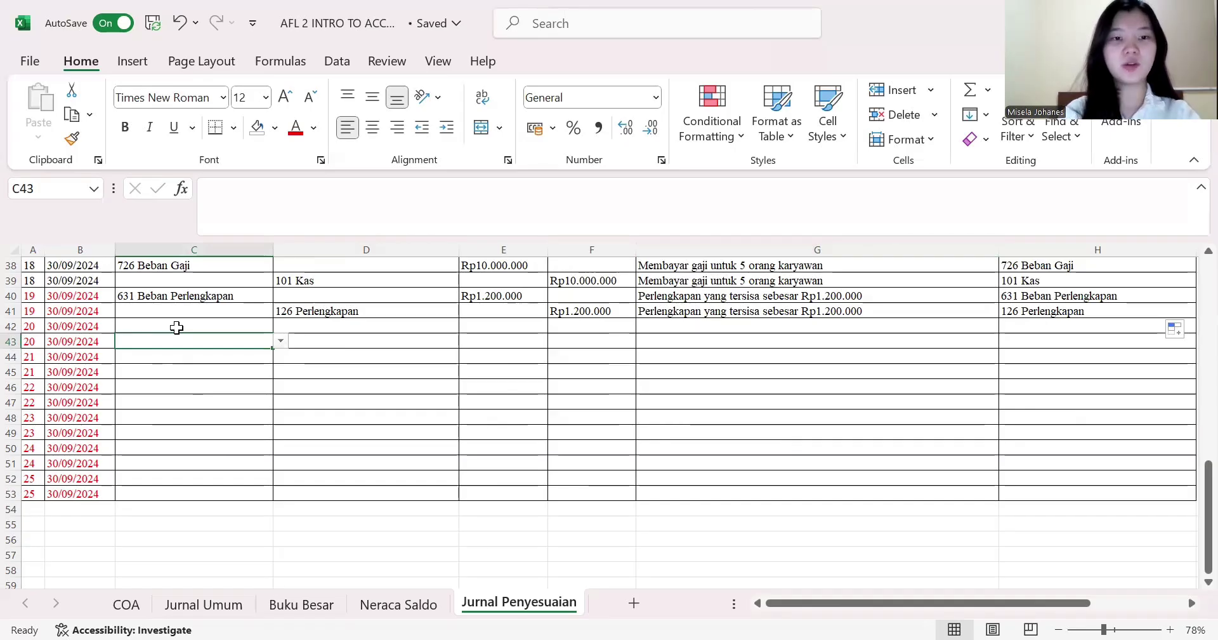
click(176, 328)
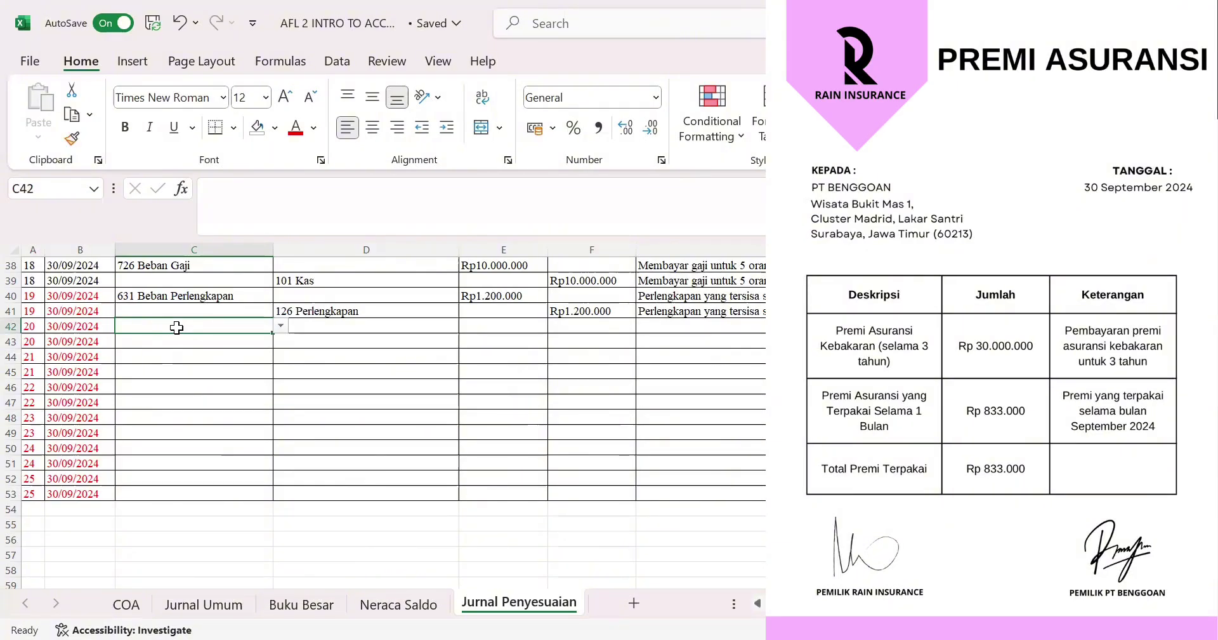
click(281, 325)
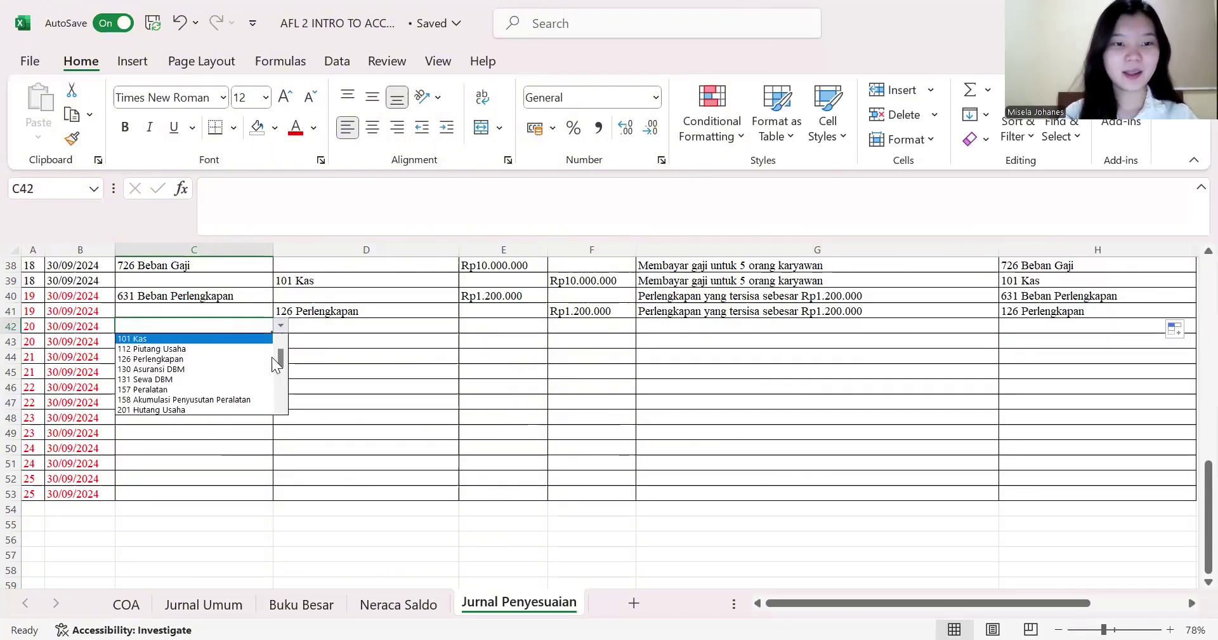
drag(281, 362, 276, 418)
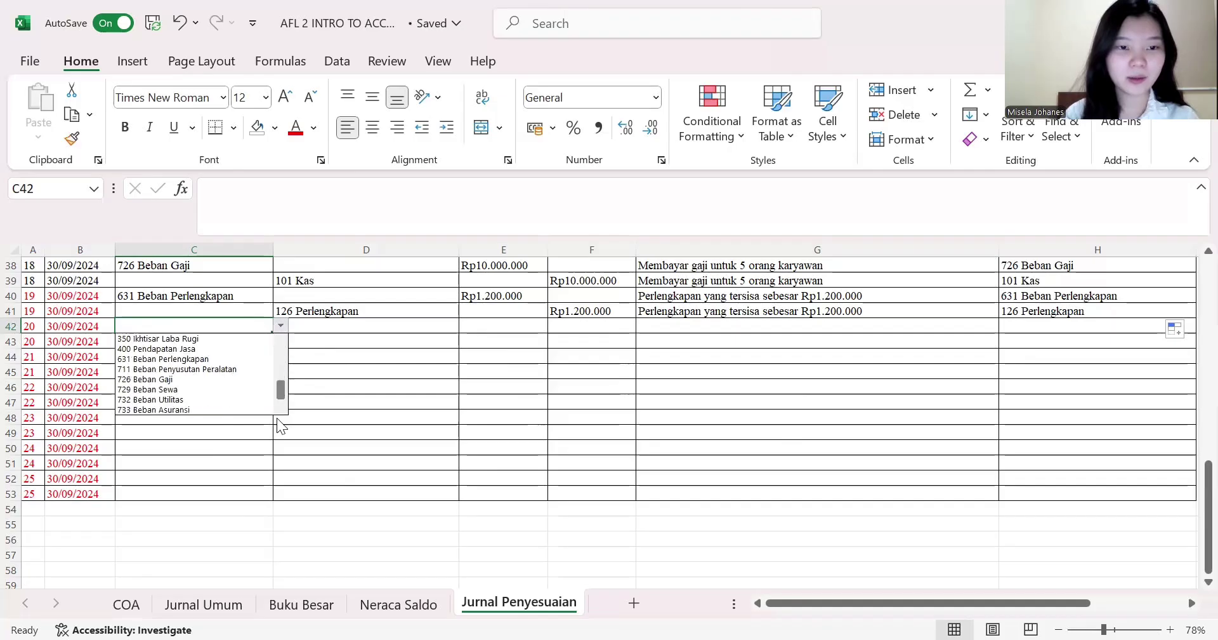
click(246, 409)
- Choose 130 Asuransi DBM as the credit account in D43 for adjusting entry 20
click(329, 344)
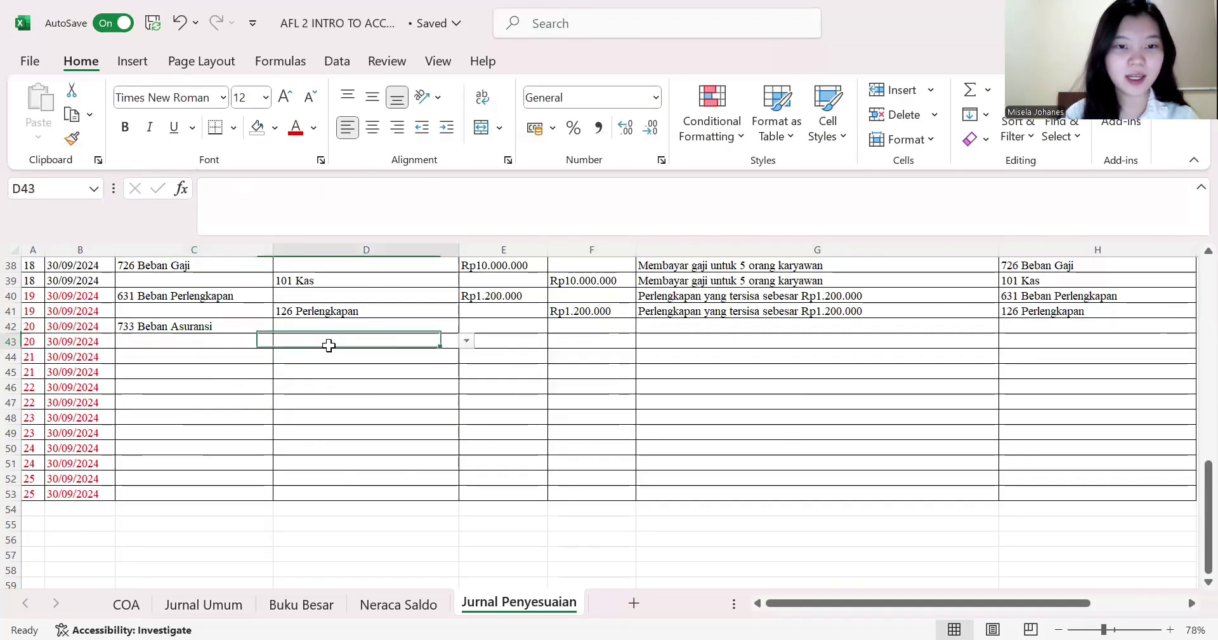
click(466, 340)
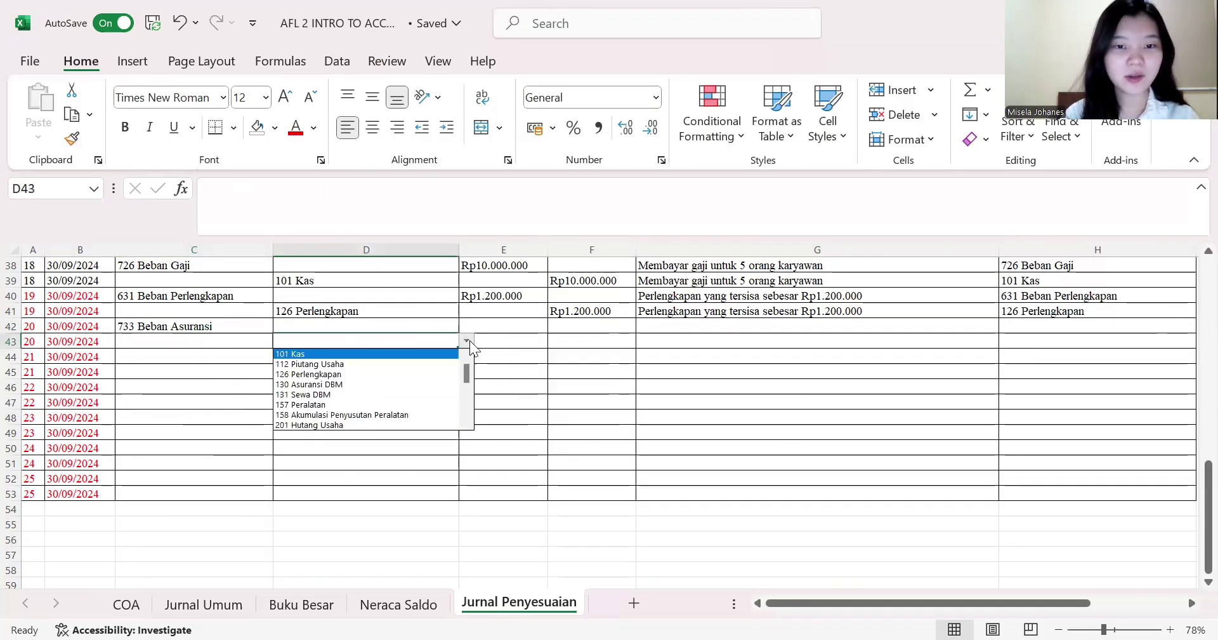
click(438, 384)
click(437, 386)
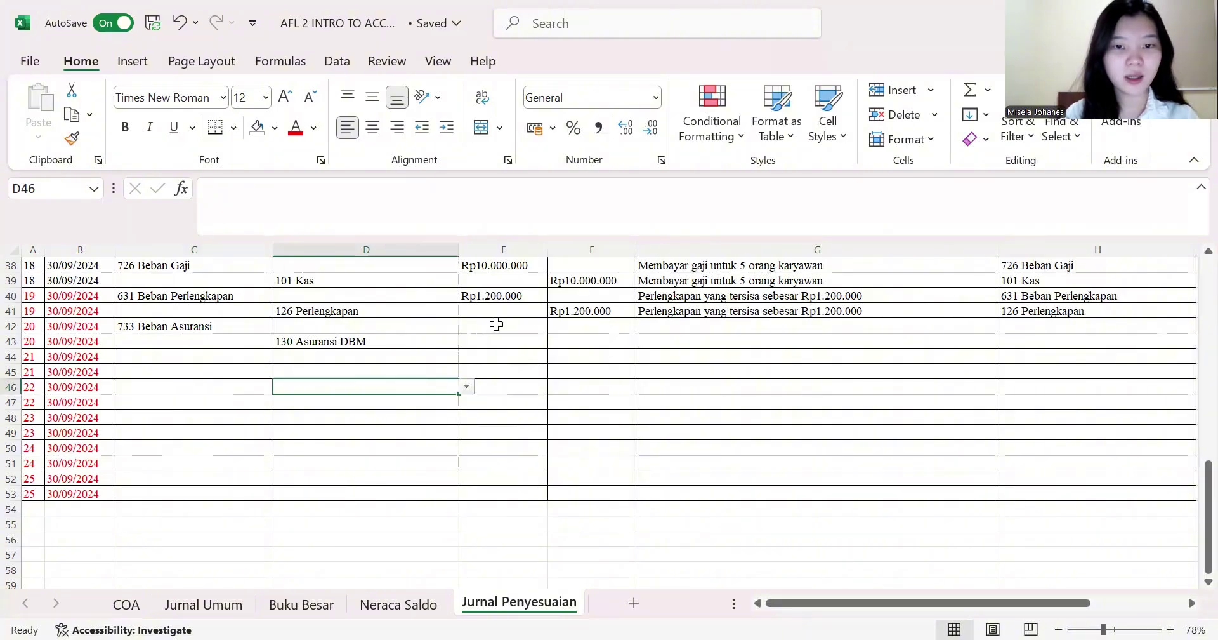
- Enter 833000 as entry 20's debit amount in E42 and reference that cell for the credit amount in F43
click(496, 325)
text(83)
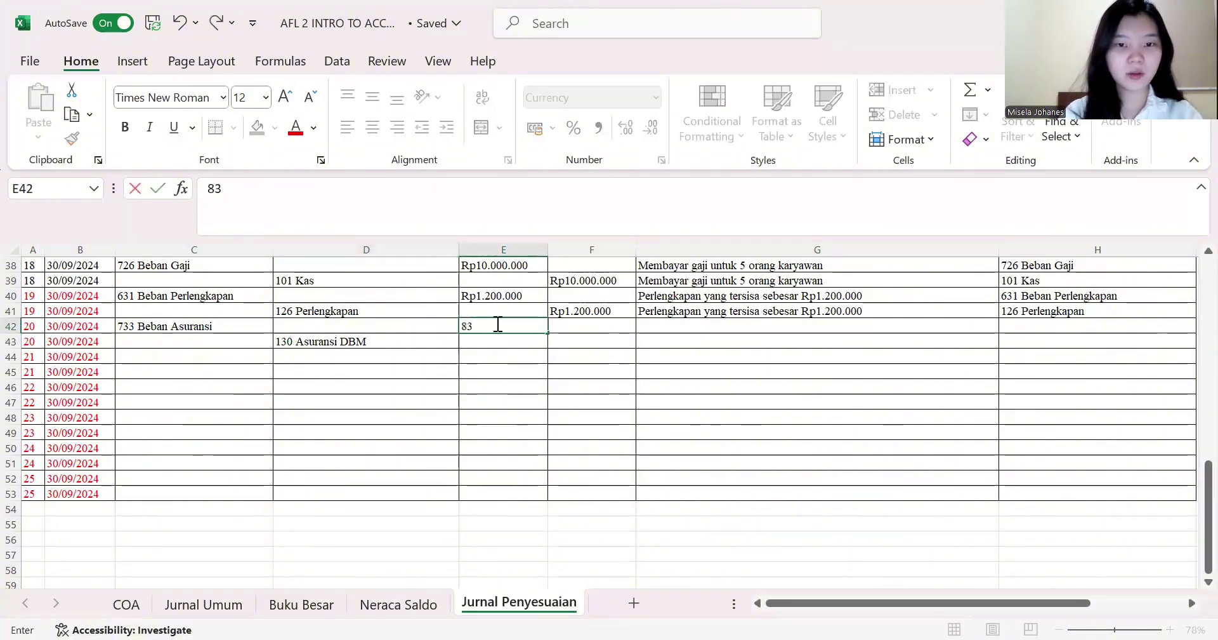
text(3.000)
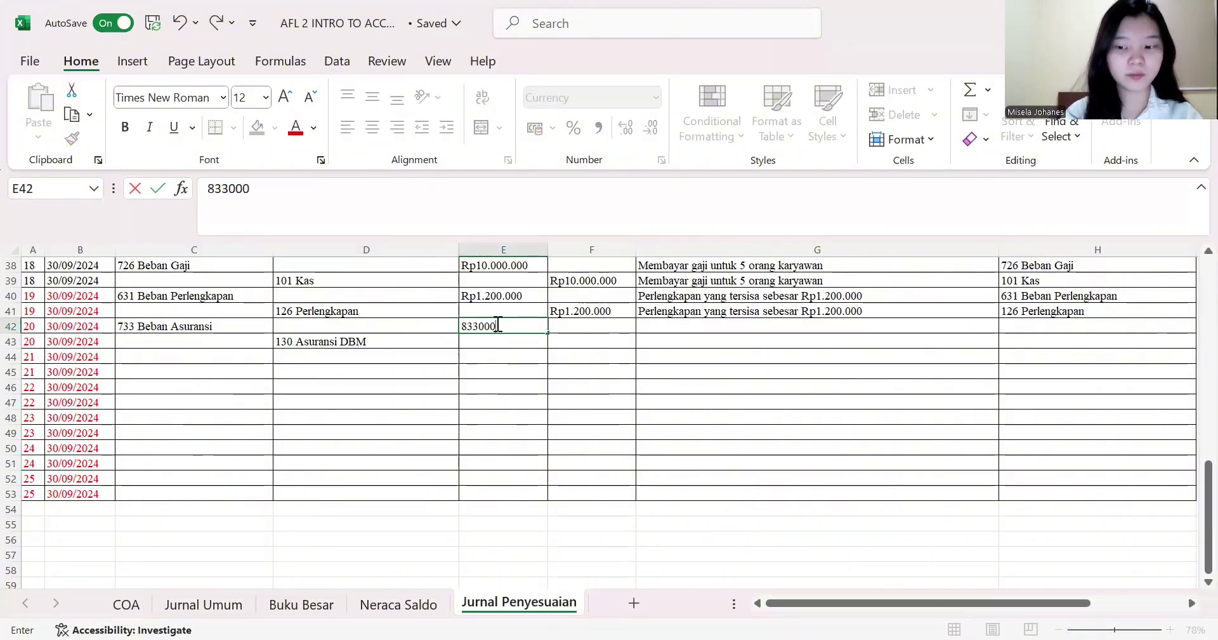
key(Return)
key(Right)
text(=)
click(496, 325)
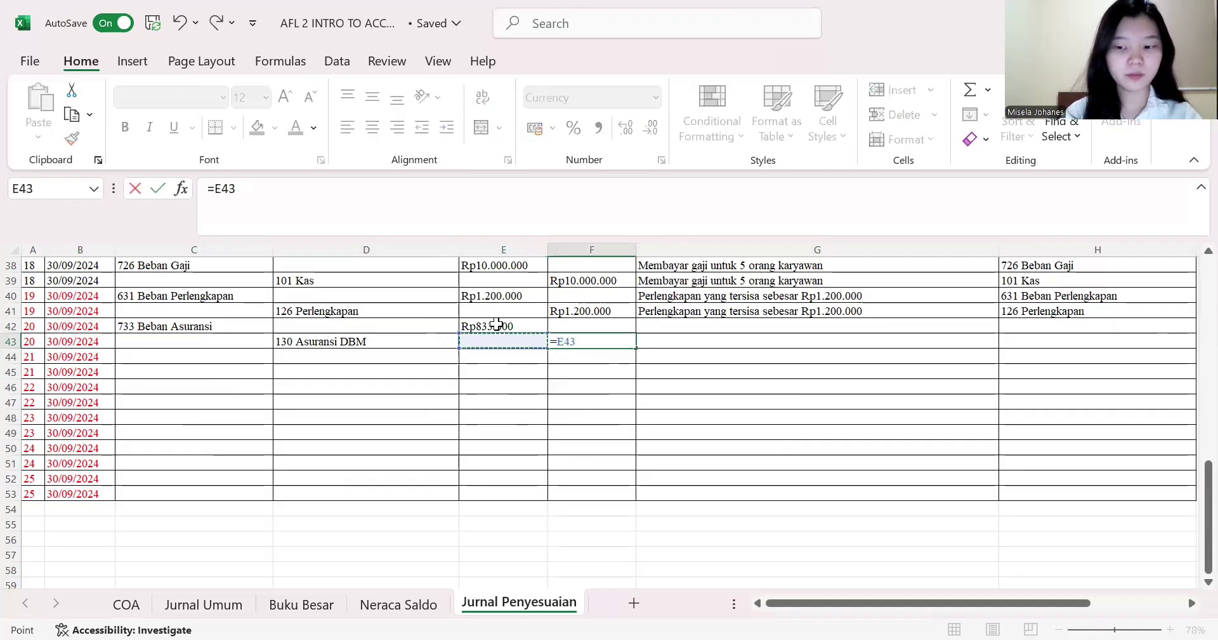
key(Return)
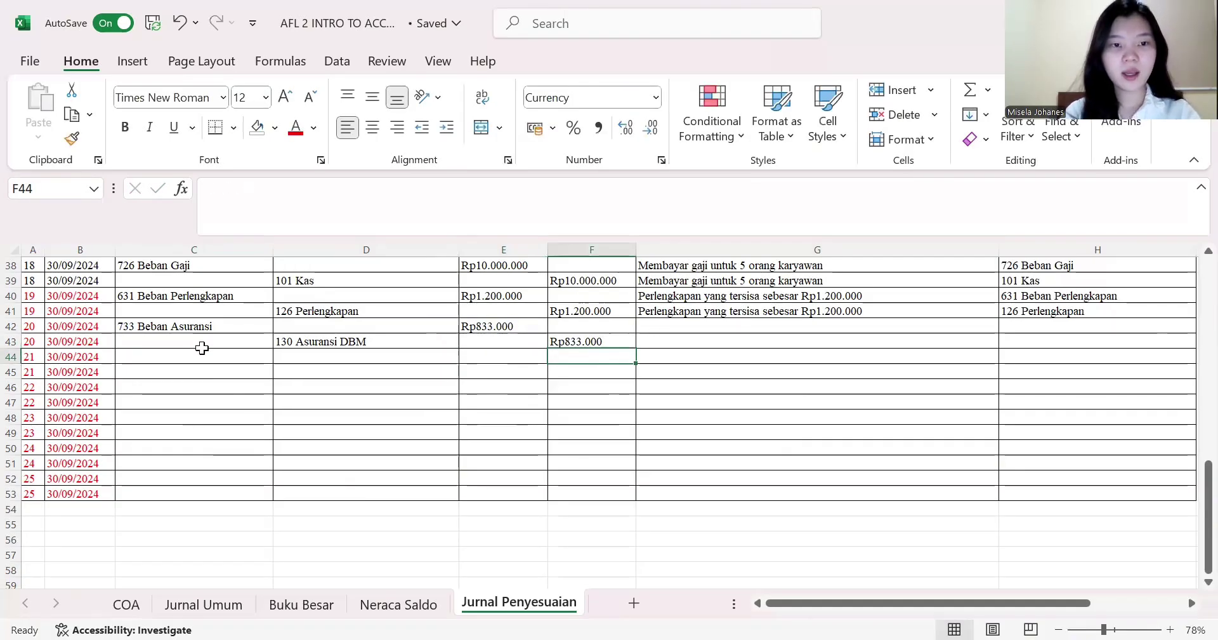
click(144, 325)
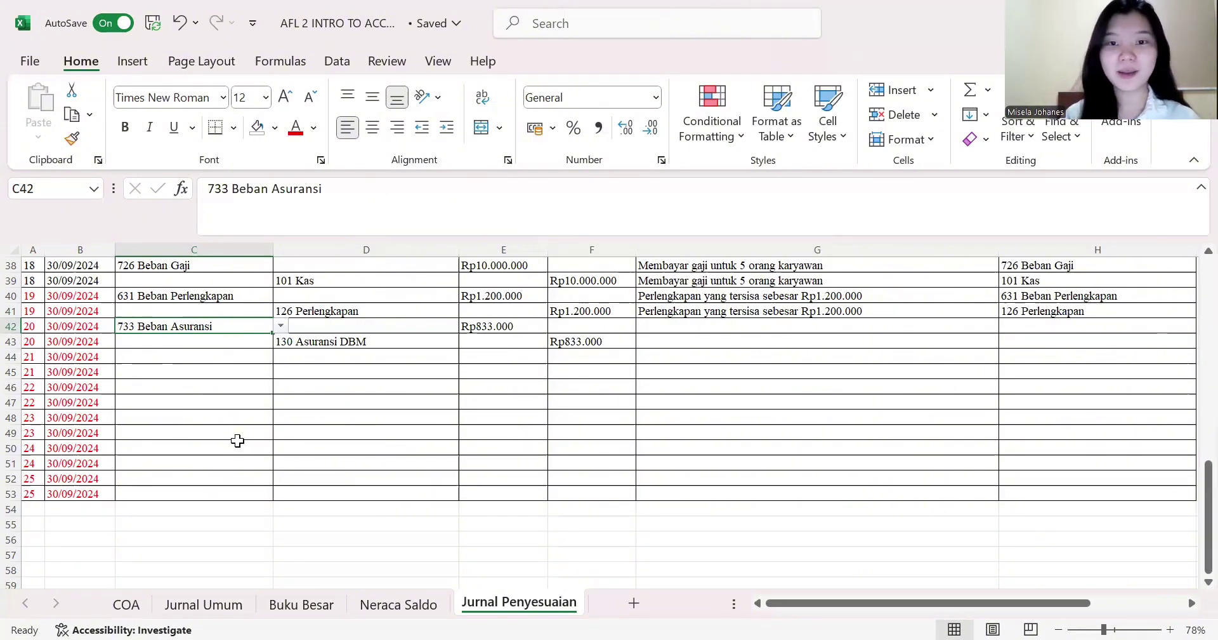
click(354, 341)
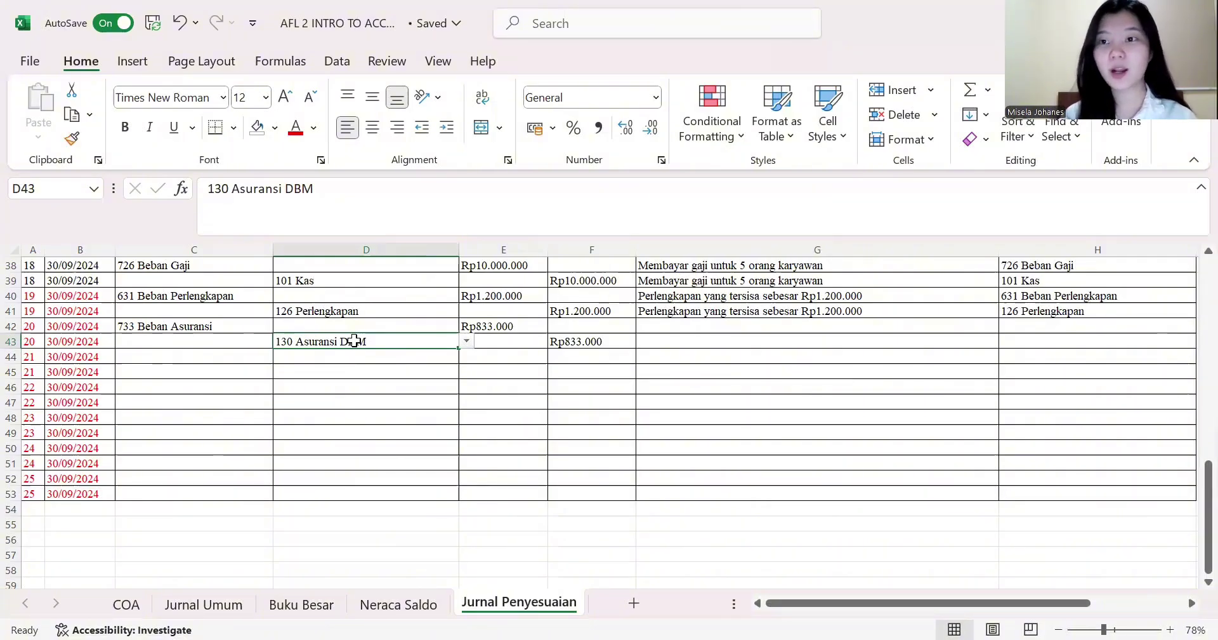
- Enter the description "Premi asuransi yang terpakai selama sebulan sebesar Rp833.000" in G42 for adjusting entry 20
click(684, 324)
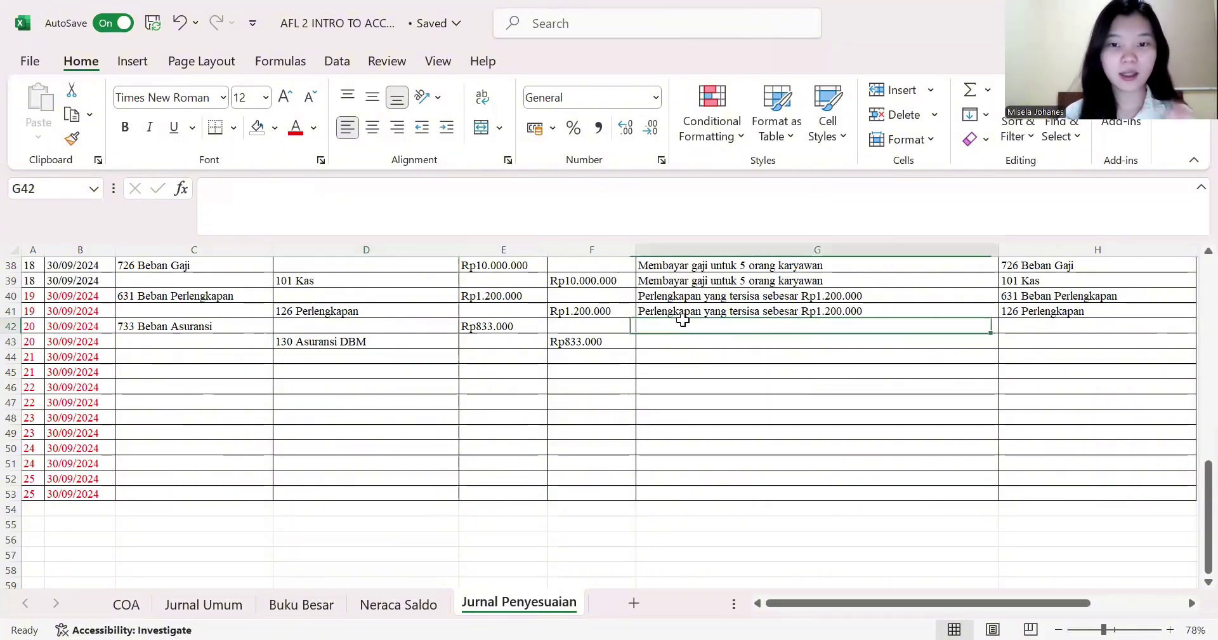
text(Premi)
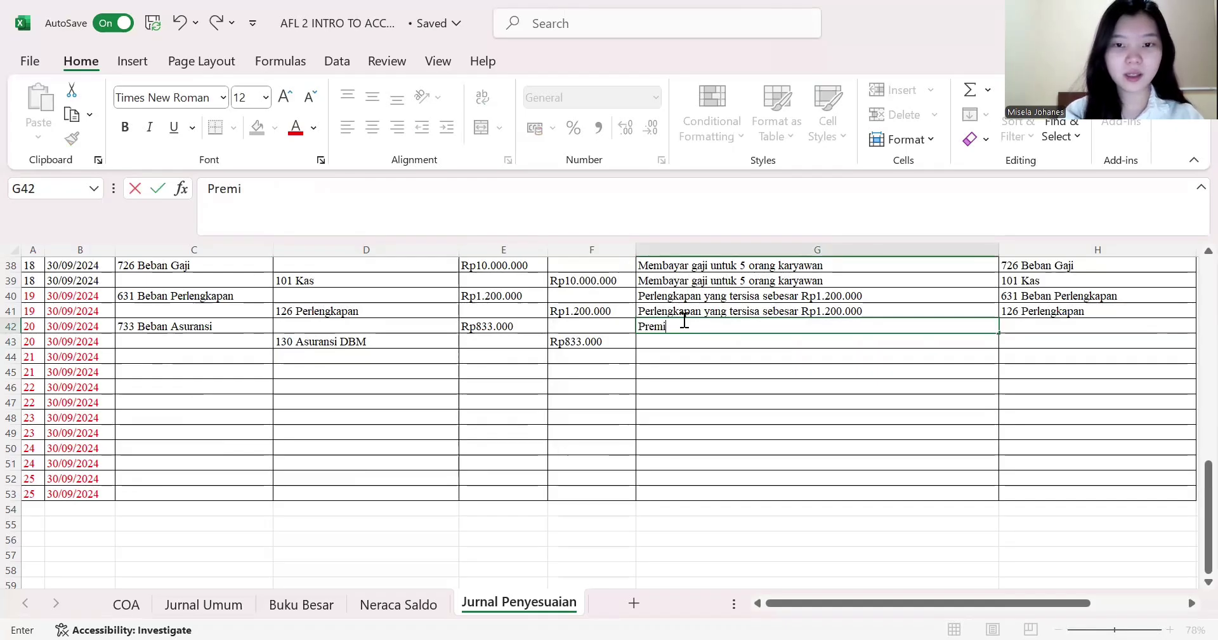
text( asurans)
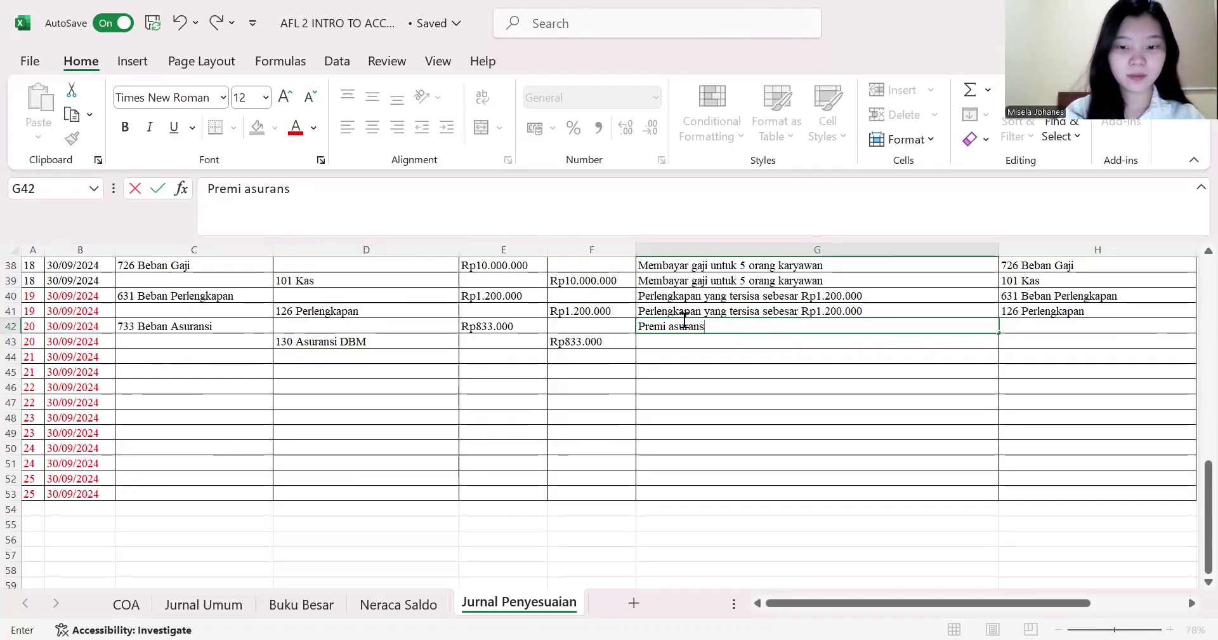
text(i yang ter)
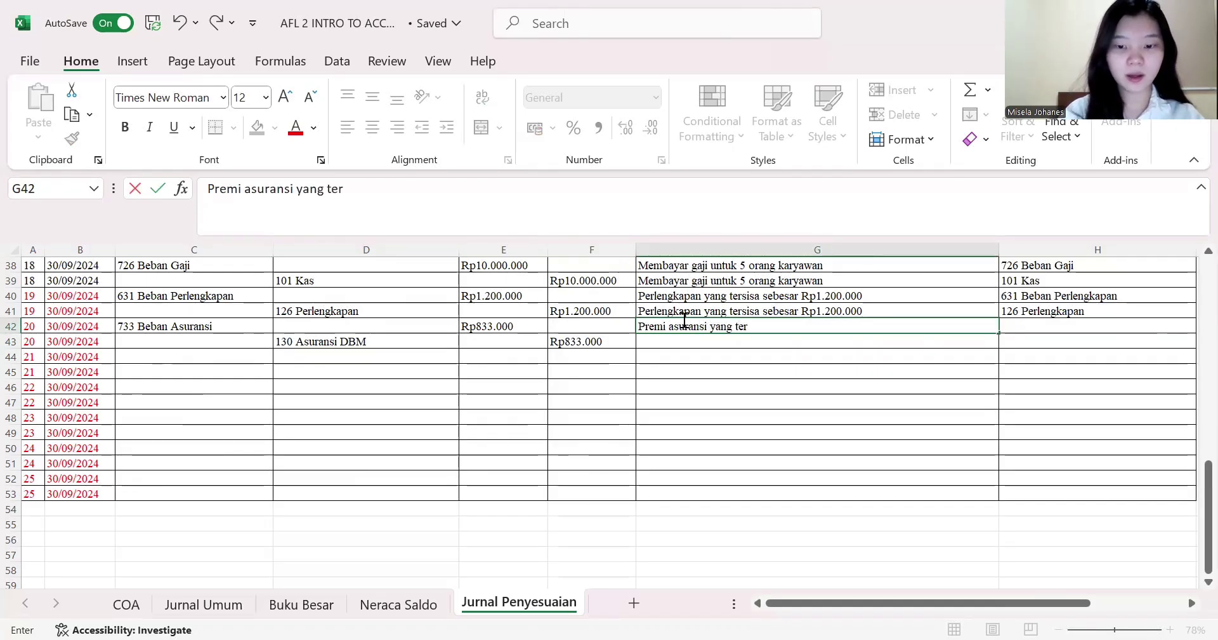
text(pakai selama sebu)
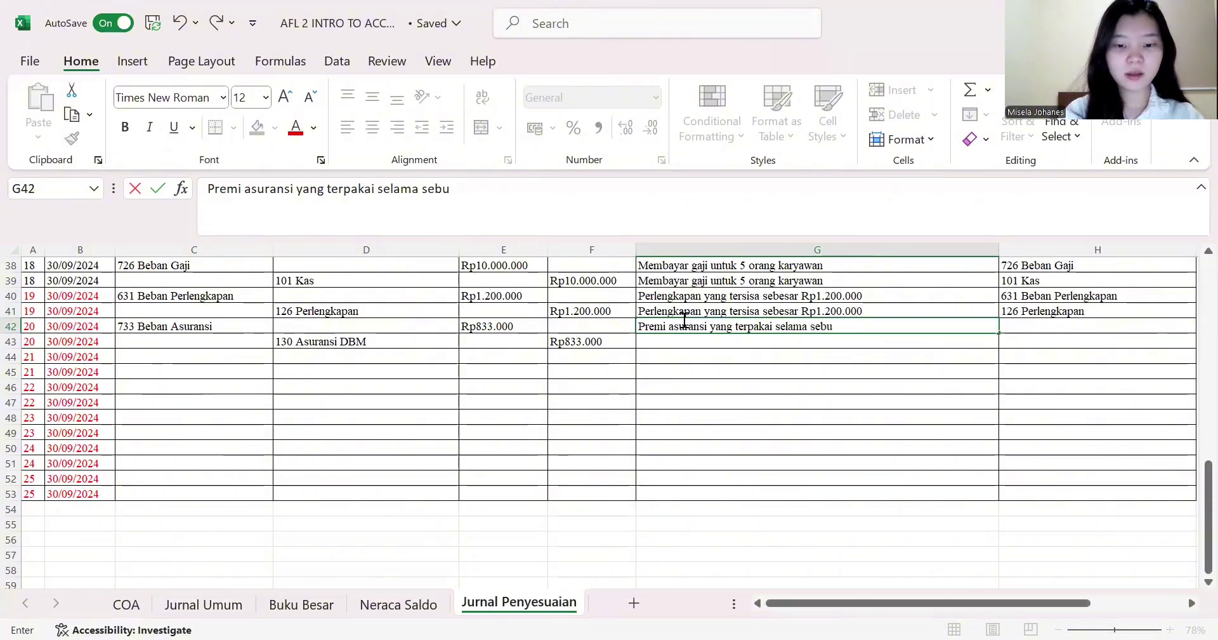
text(lan sebesar)
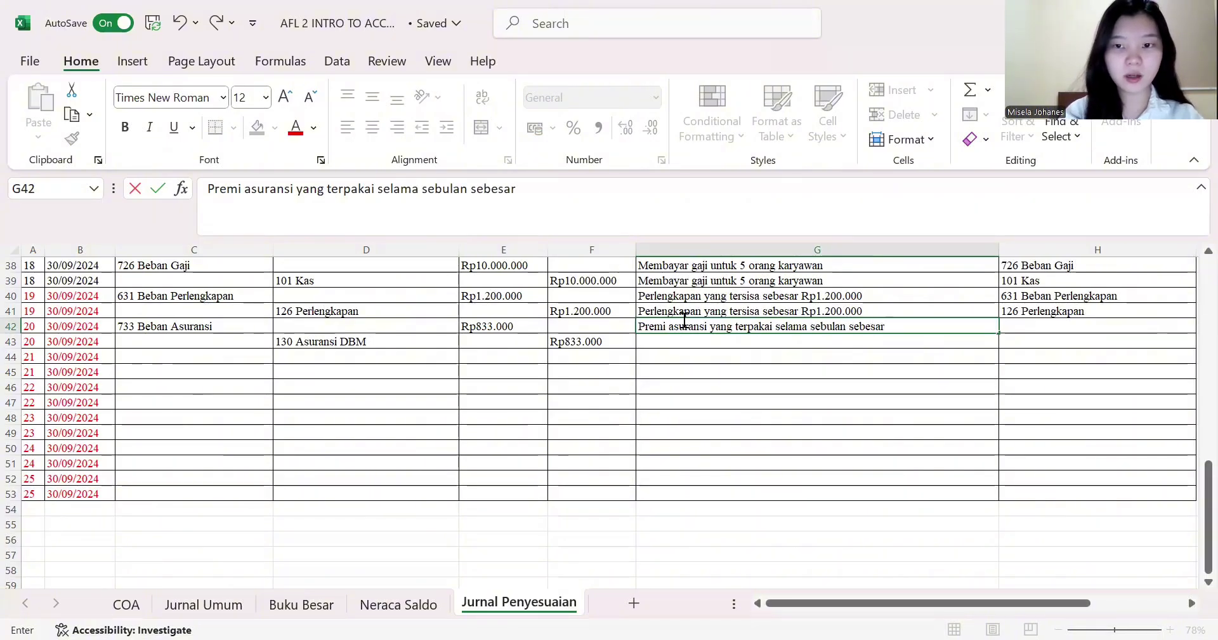
text( Rp)
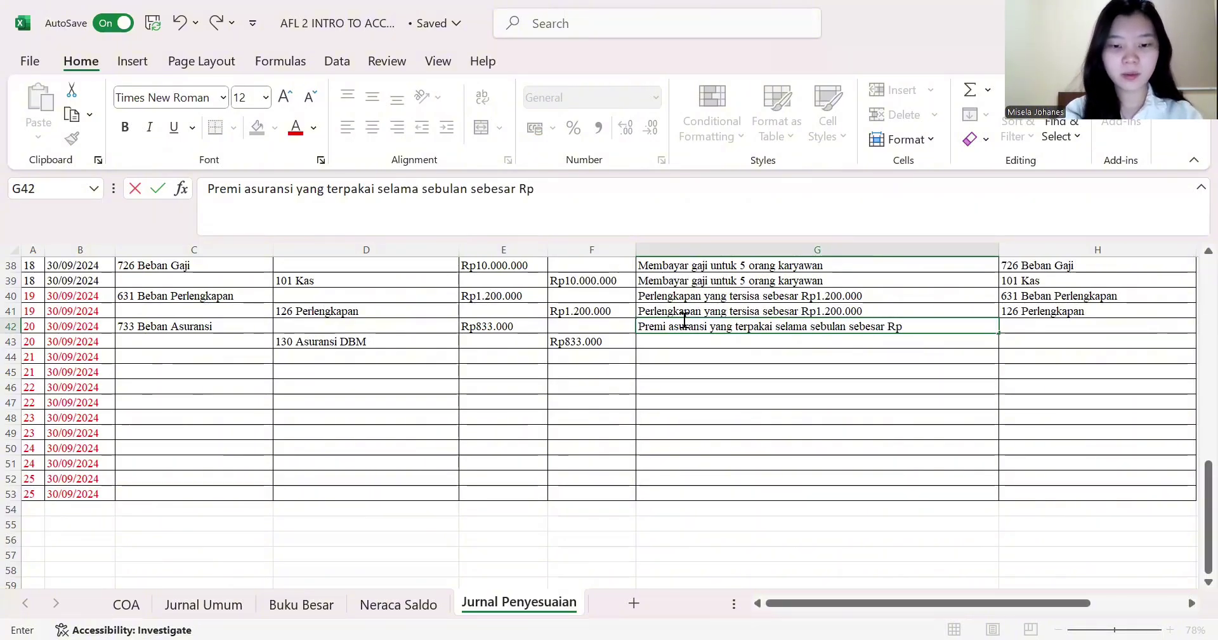
text(833.00)
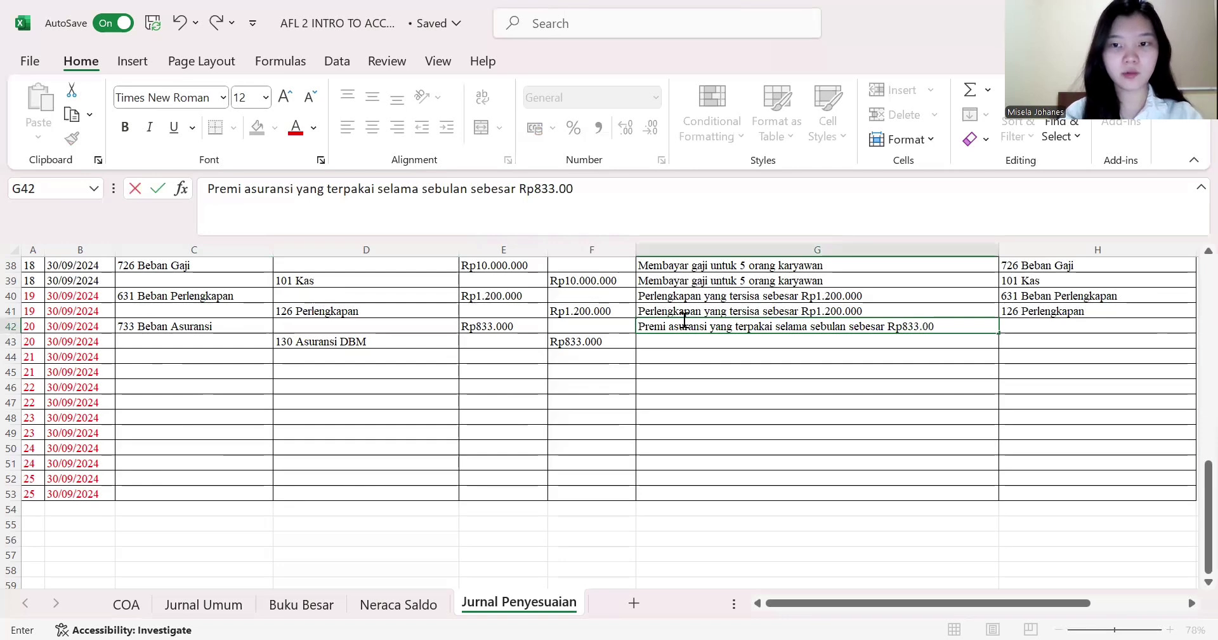
text(0)
key(Return)
key(Up)
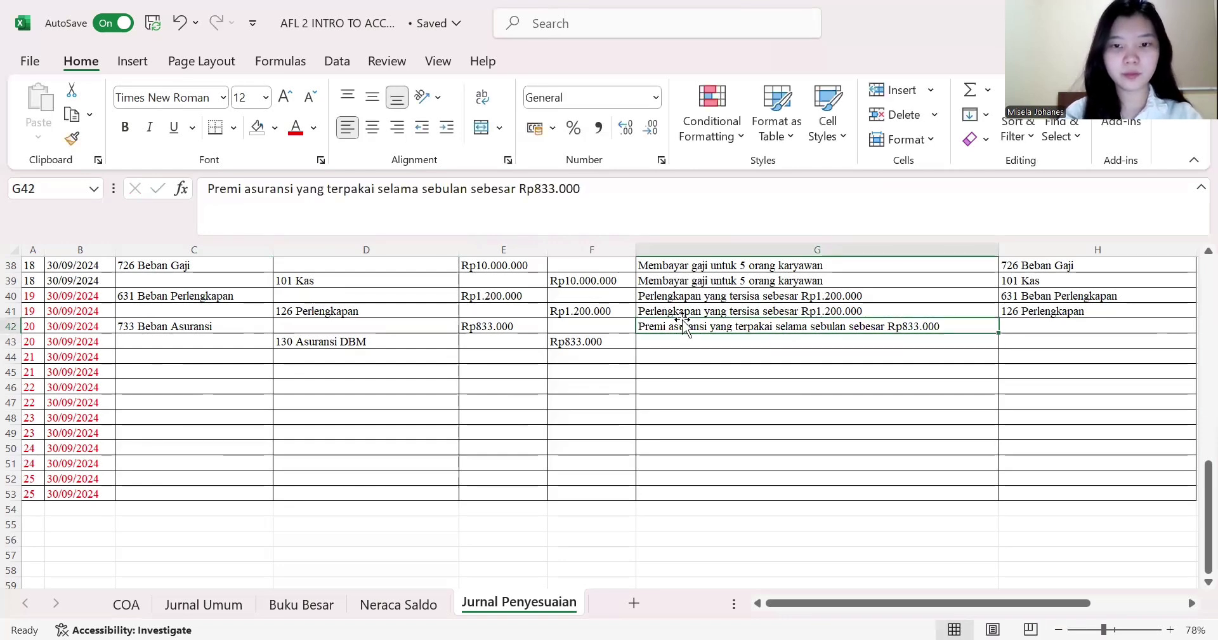
- Repeat entry 20's description in G43 by referencing cell G42 with a formula
key(Down)
text(=)
click(683, 319)
key(Return)
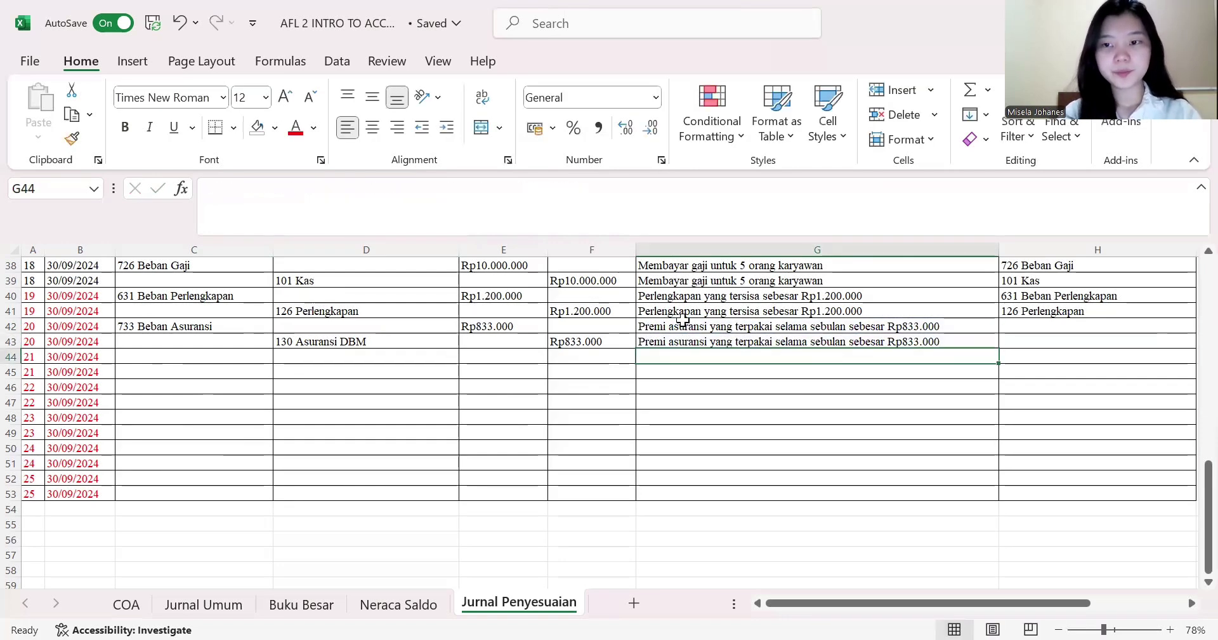
- Fill the Akun formula from H41 down through H52 and clear the surplus formulas in H44 to H52
click(1099, 311)
drag(1196, 318, 1168, 490)
click(1083, 362)
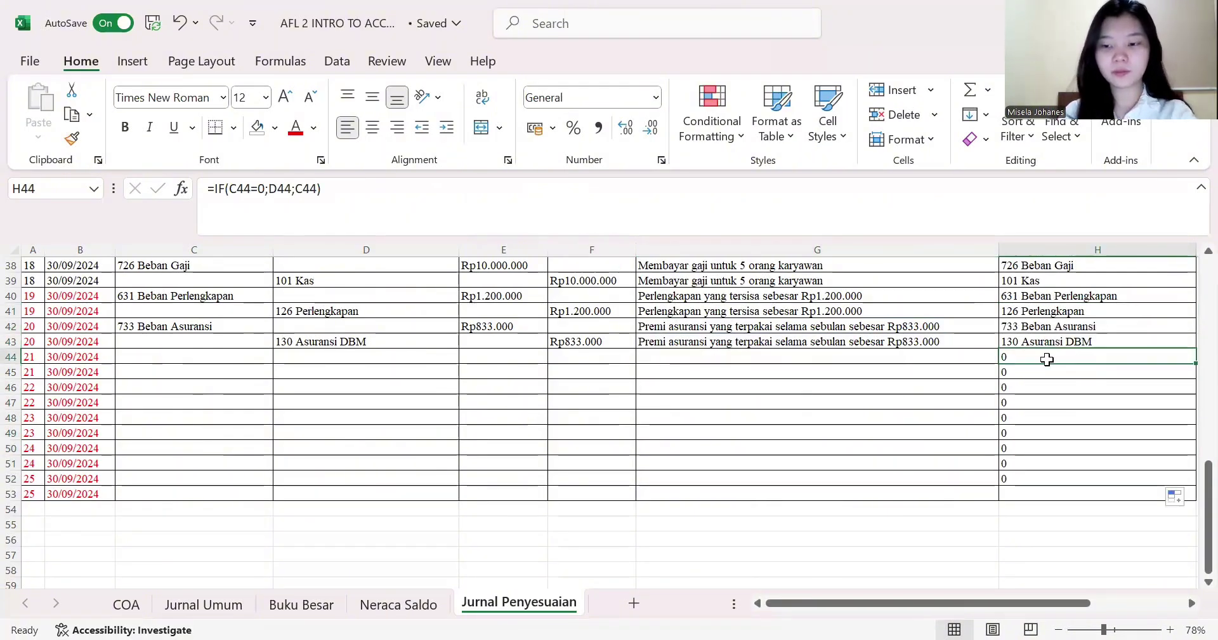
key(Delete)
key(Down)
key(Delete)
key(Down)
key(Delete)
key(Down)
key(Delete)
key(Down)
key(Delete)
key(Down)
key(Delete)
key(Down)
key(Delete)
key(Down)
key(Delete)
key(Down)
key(Delete)
key(Down)
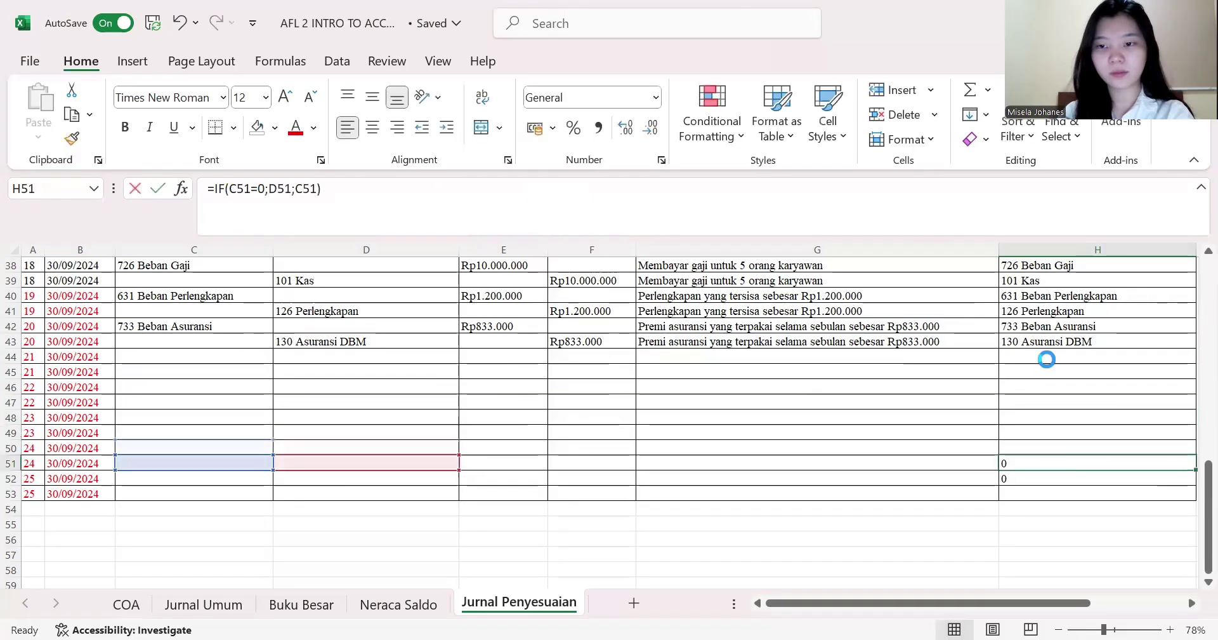
click(1047, 359)
click(936, 447)
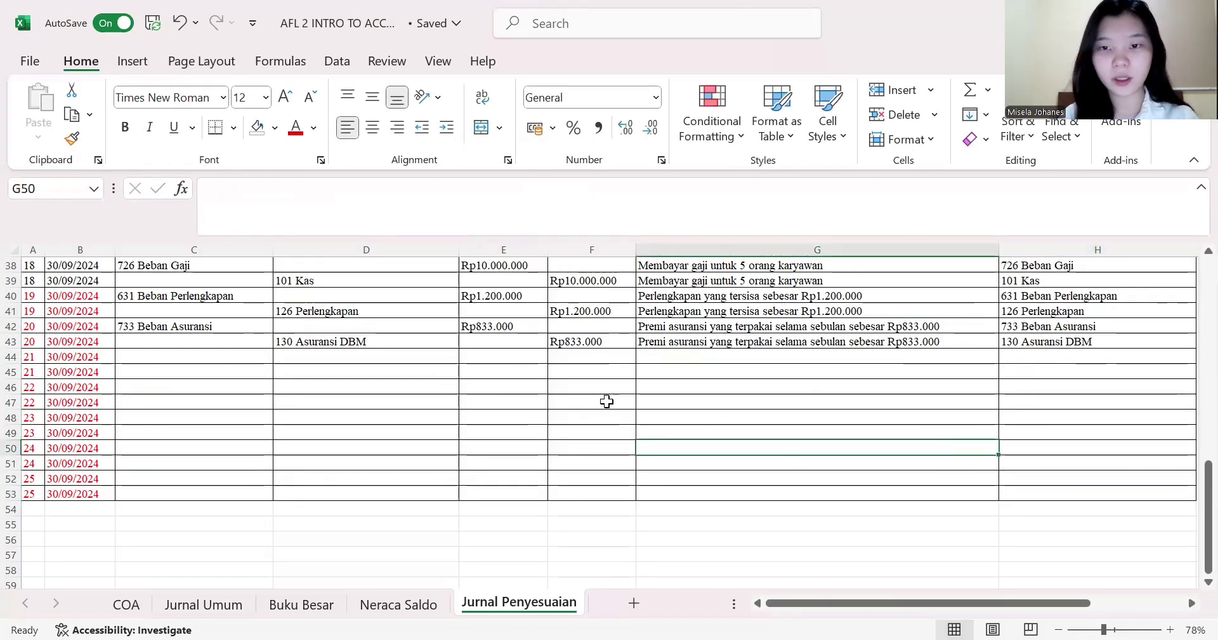
- Choose 711 Beban Penyusutan Peralatan as the debit account in C44 for adjusting entry 21
click(267, 356)
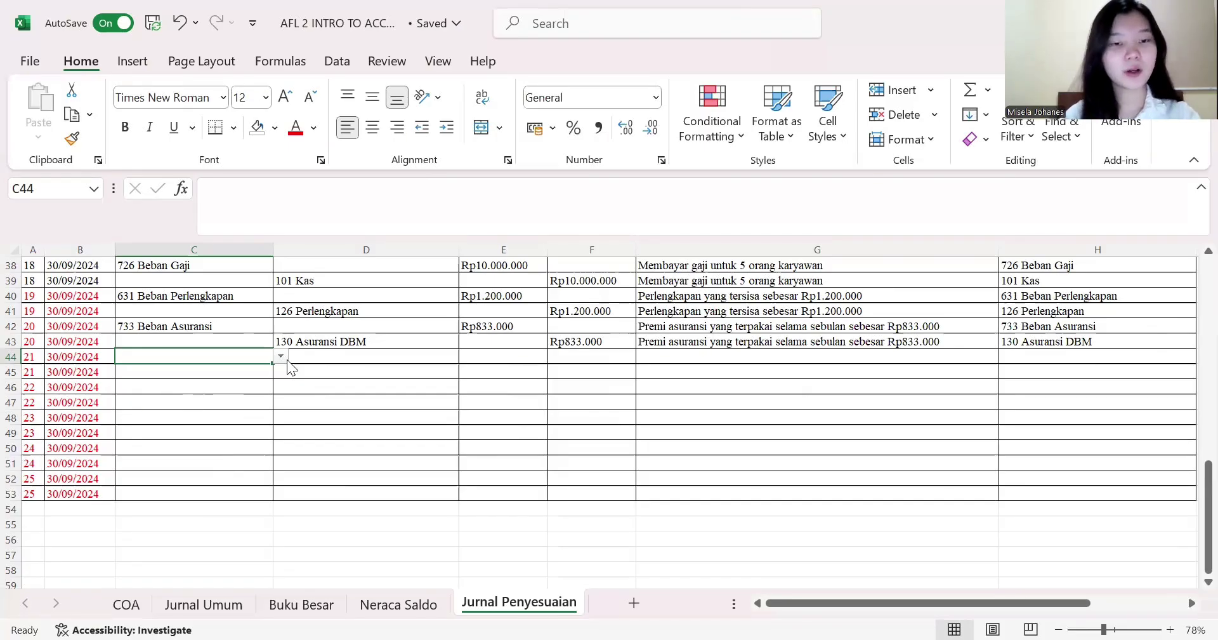
click(280, 356)
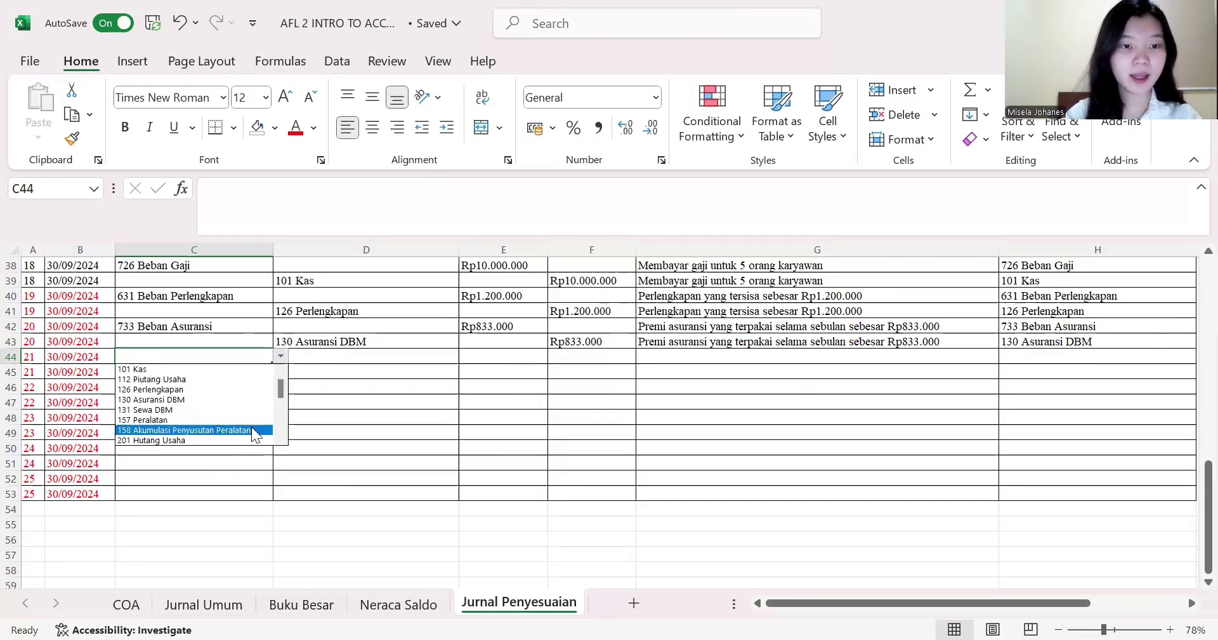
click(252, 426)
click(280, 357)
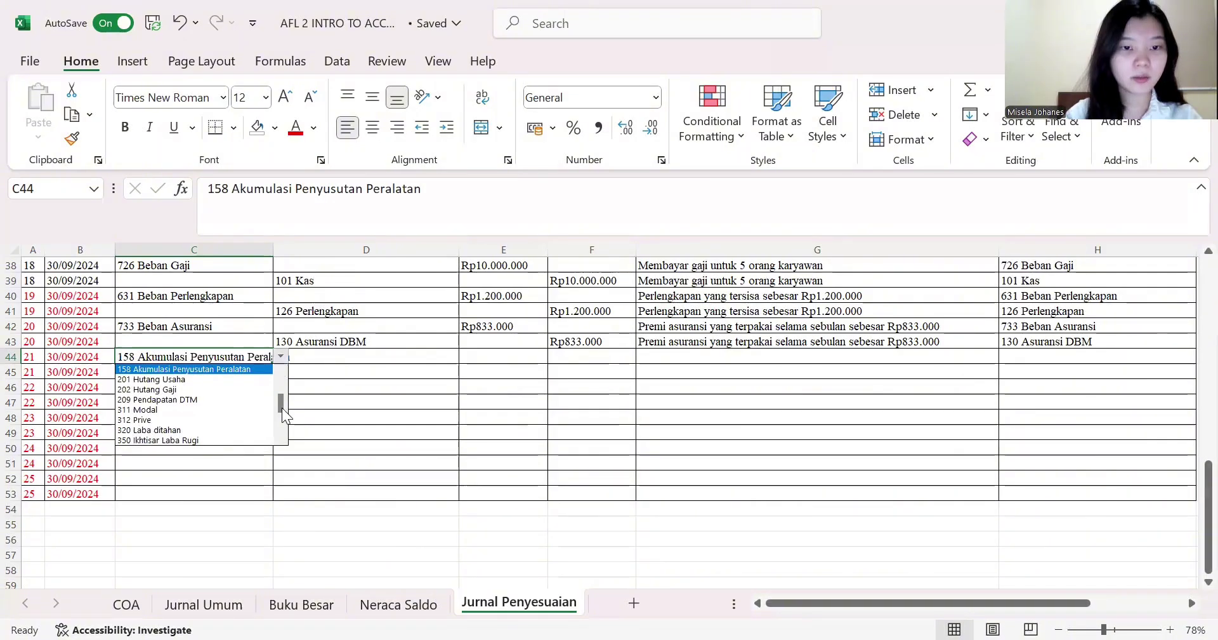
drag(281, 407, 284, 444)
click(255, 402)
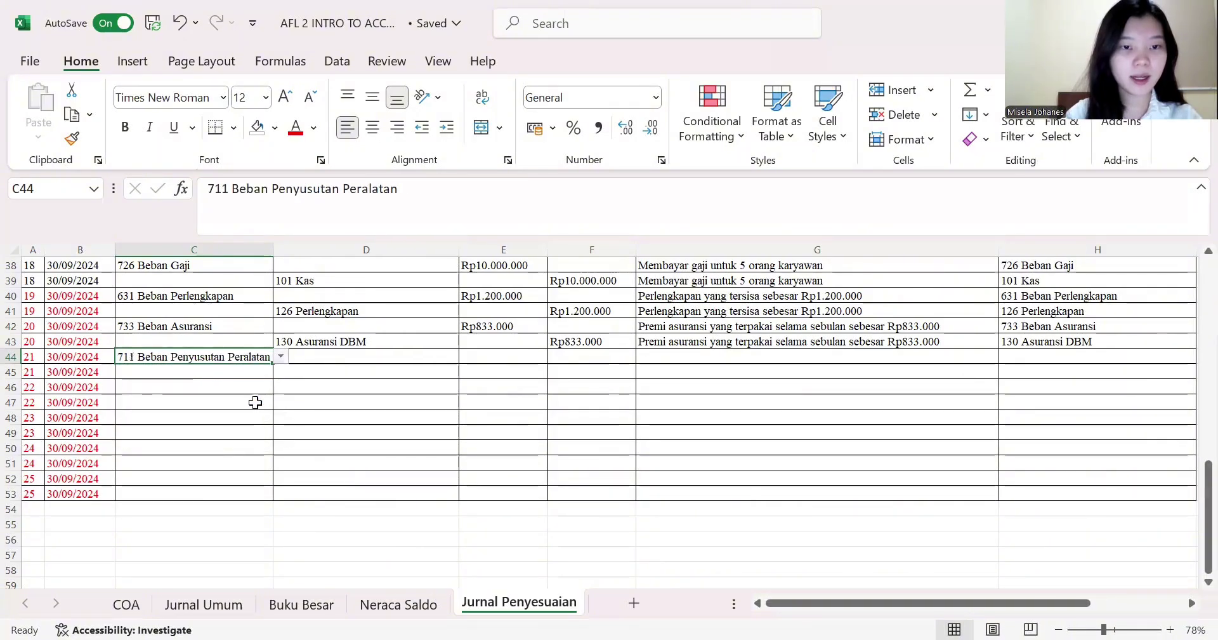
- Choose 158 Akumulasi Penyusutan Peralatan as the credit account in D45 for adjusting entry 21
click(356, 372)
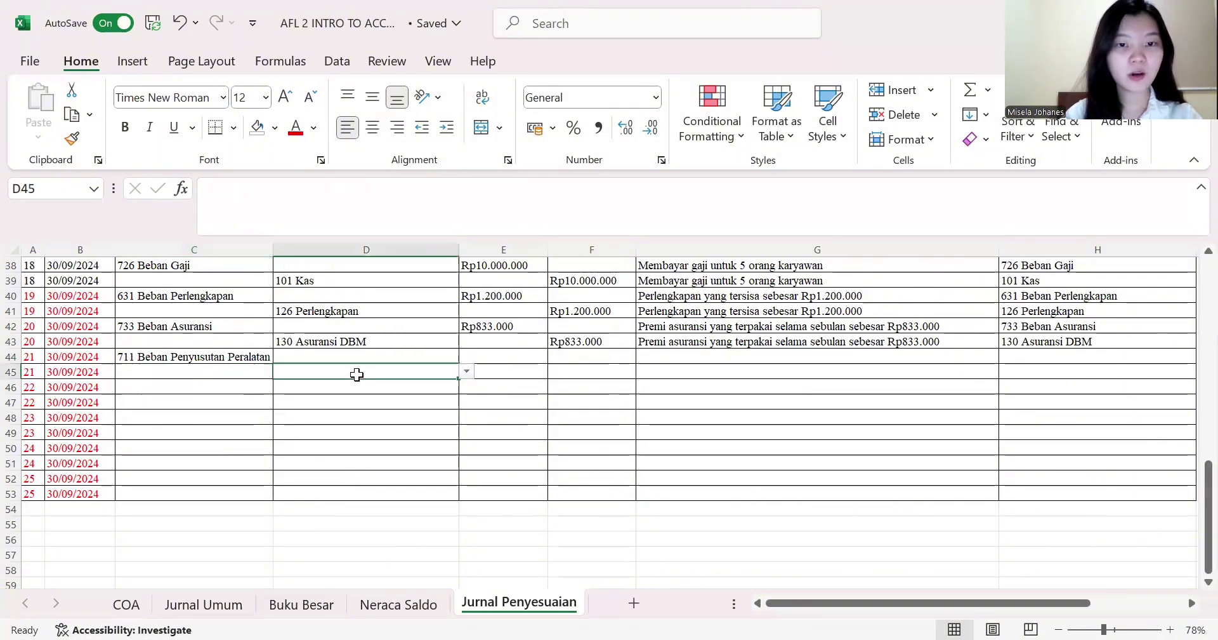
click(466, 371)
click(423, 445)
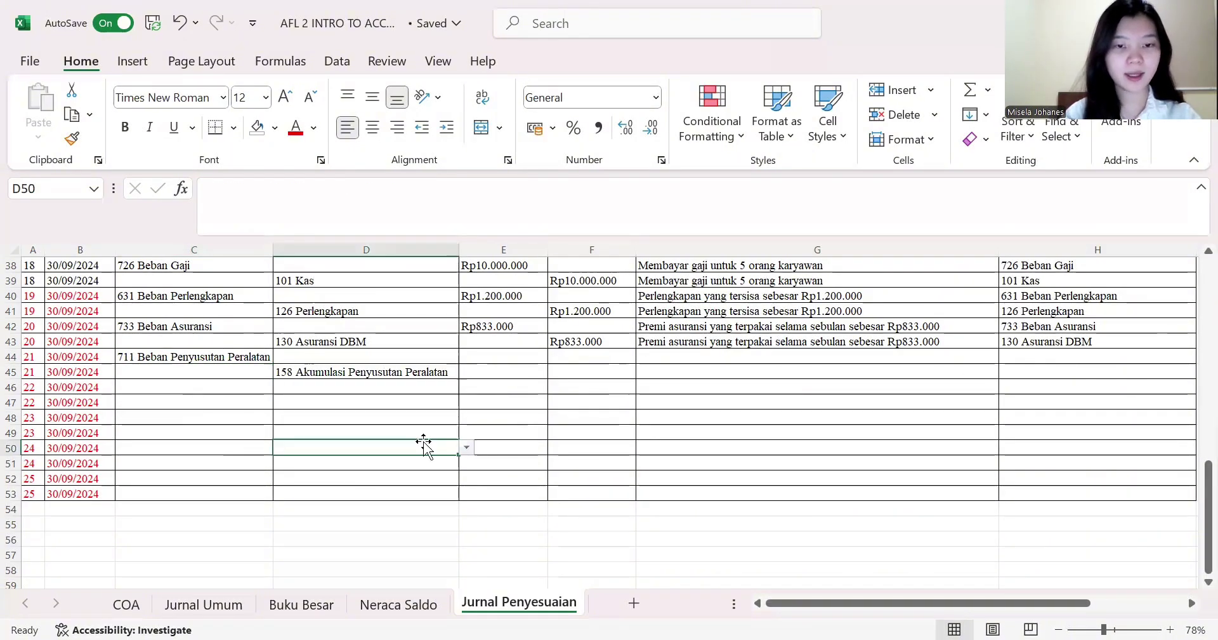
- Enter 7500000 as entry 21's debit amount in E44 and reference that cell for the credit amount in F45
click(504, 358)
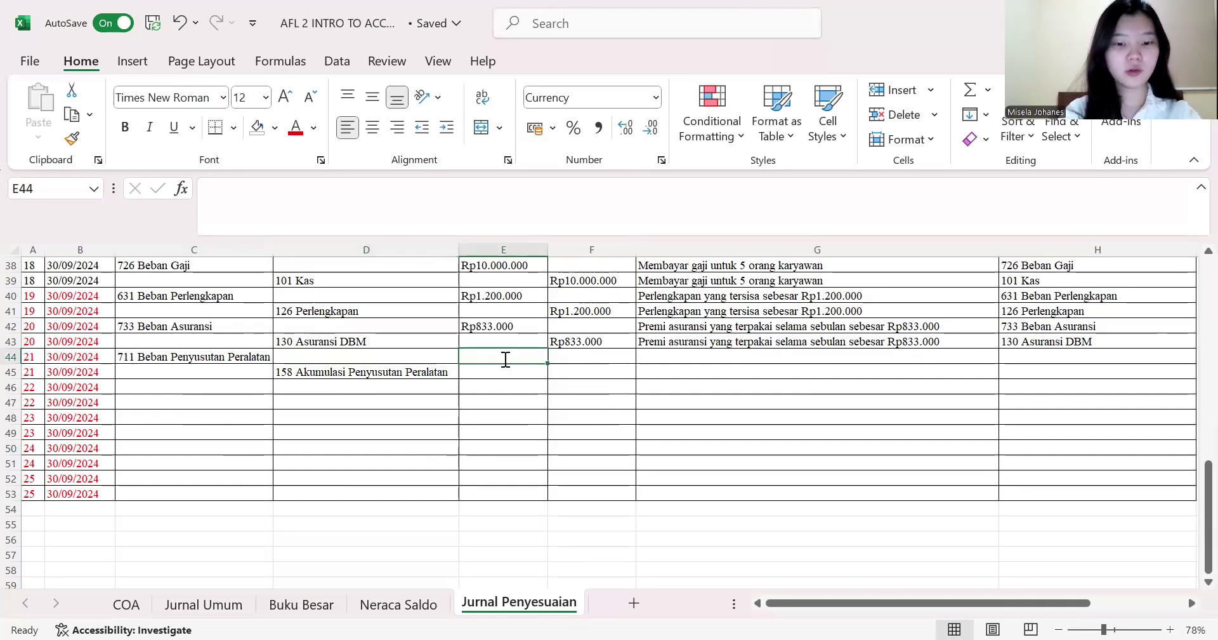
text(7.500.00)
text(00000)
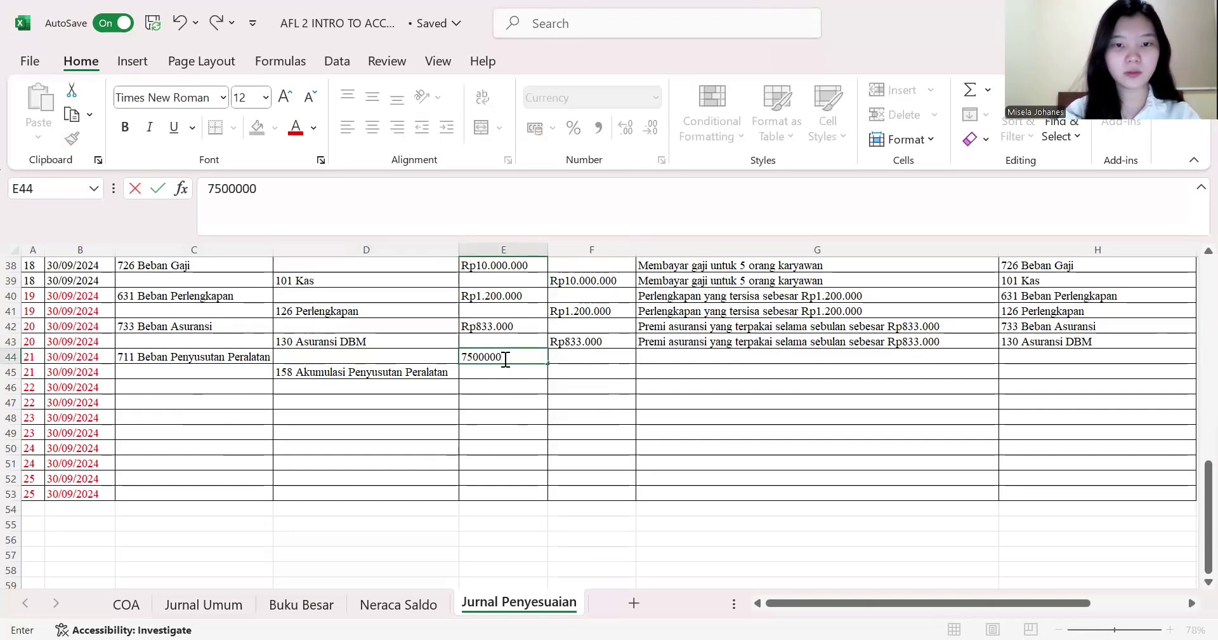
key(Return)
key(Tab)
text(=)
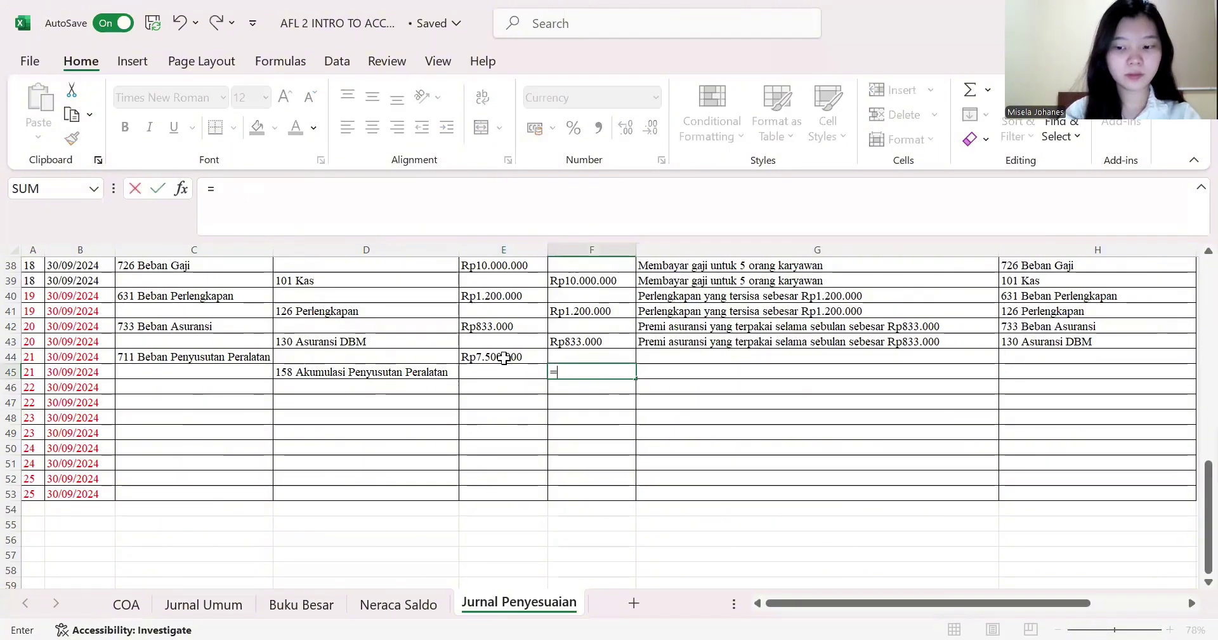
click(504, 357)
key(Return)
- Enter "Peralatan disusutkan sebesar 15% dari harga perolehan" as adjusting entry 21's description in G44
click(665, 356)
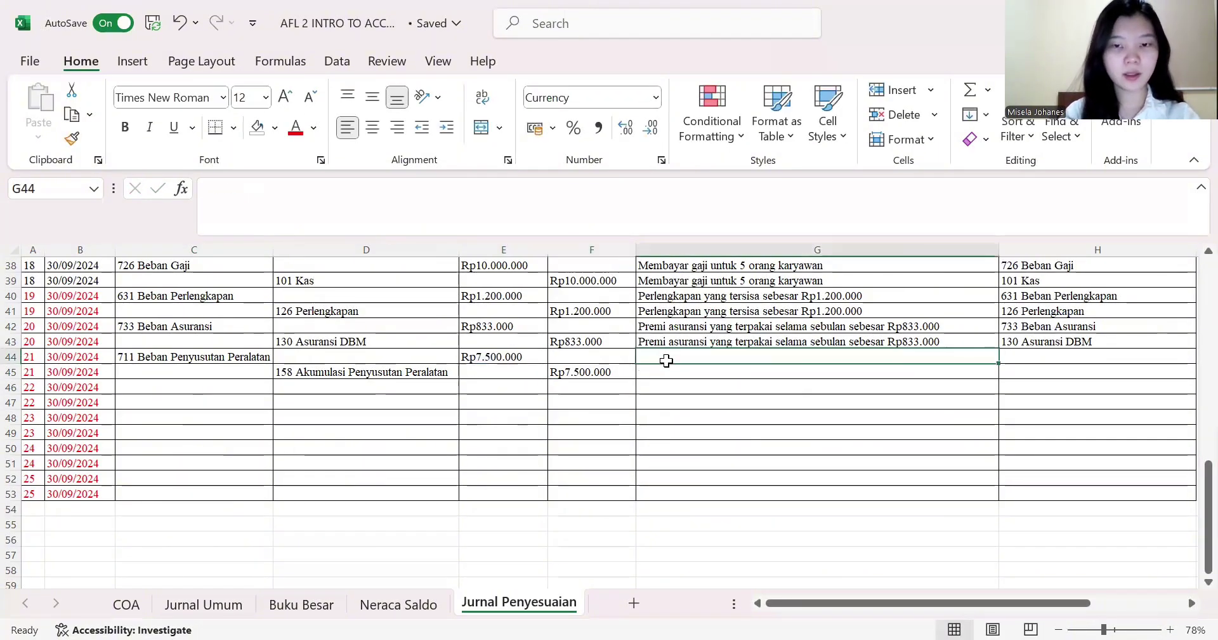
text(Peralat)
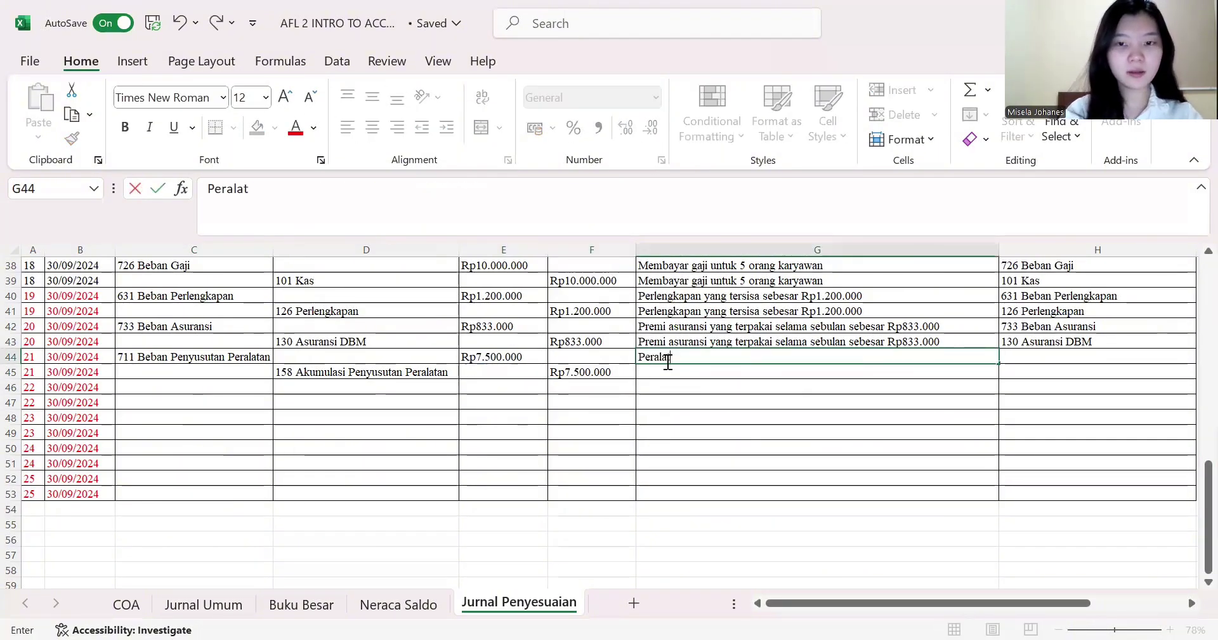
text(an disusutkan s)
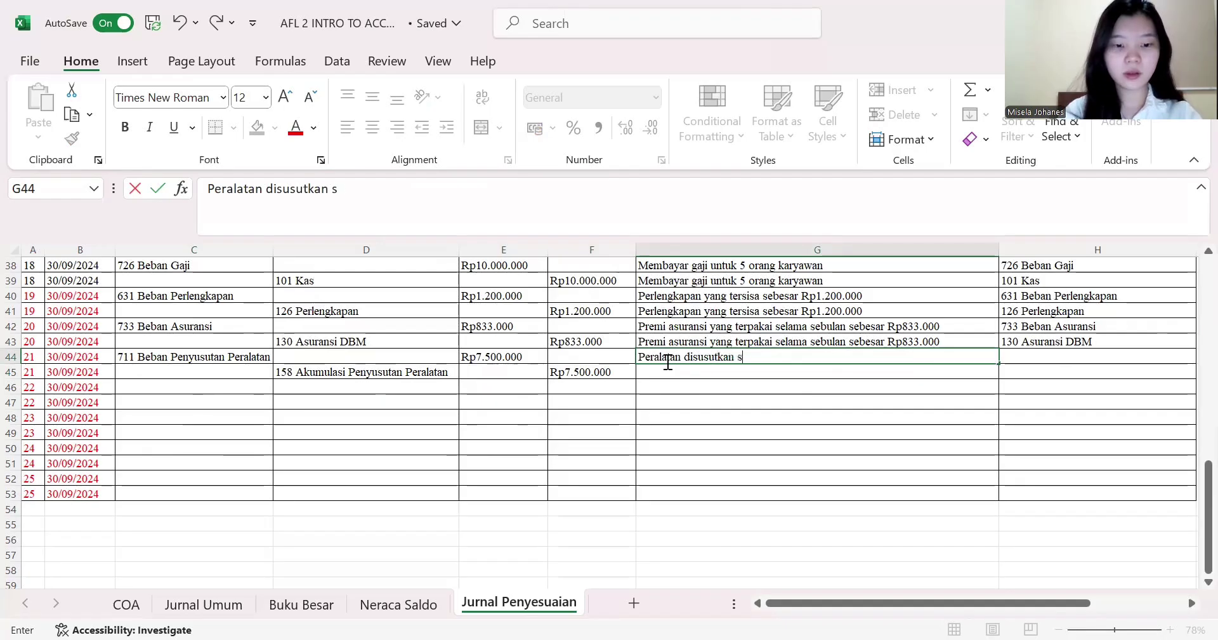
text(ebesar 15)
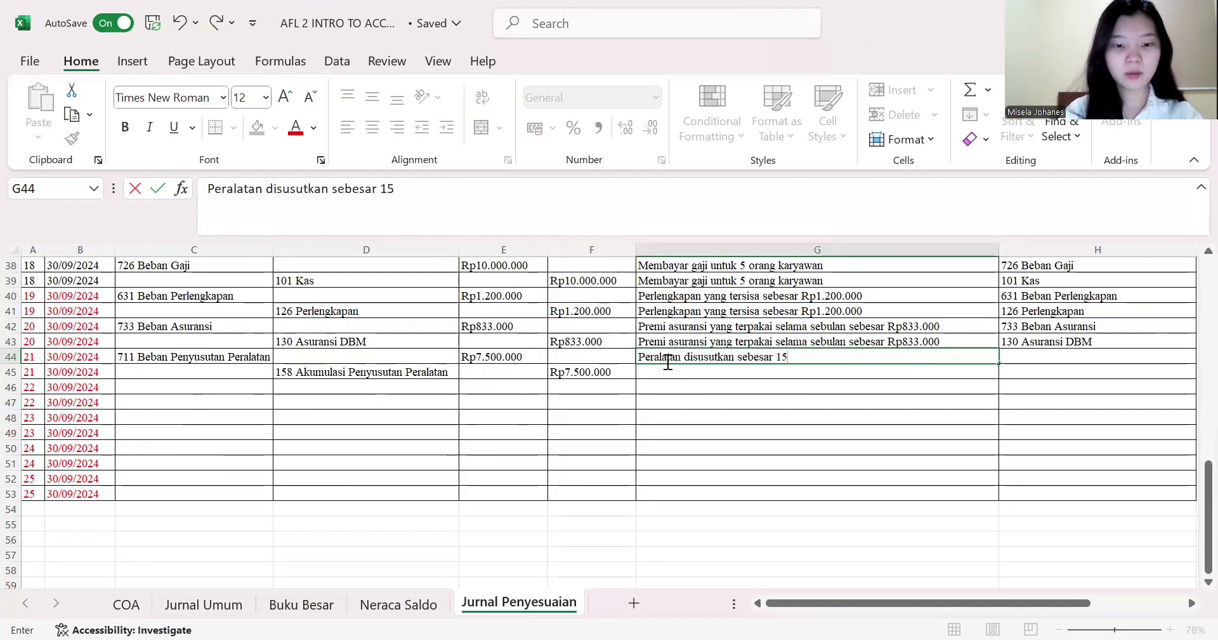
text(5 dari harga oer)
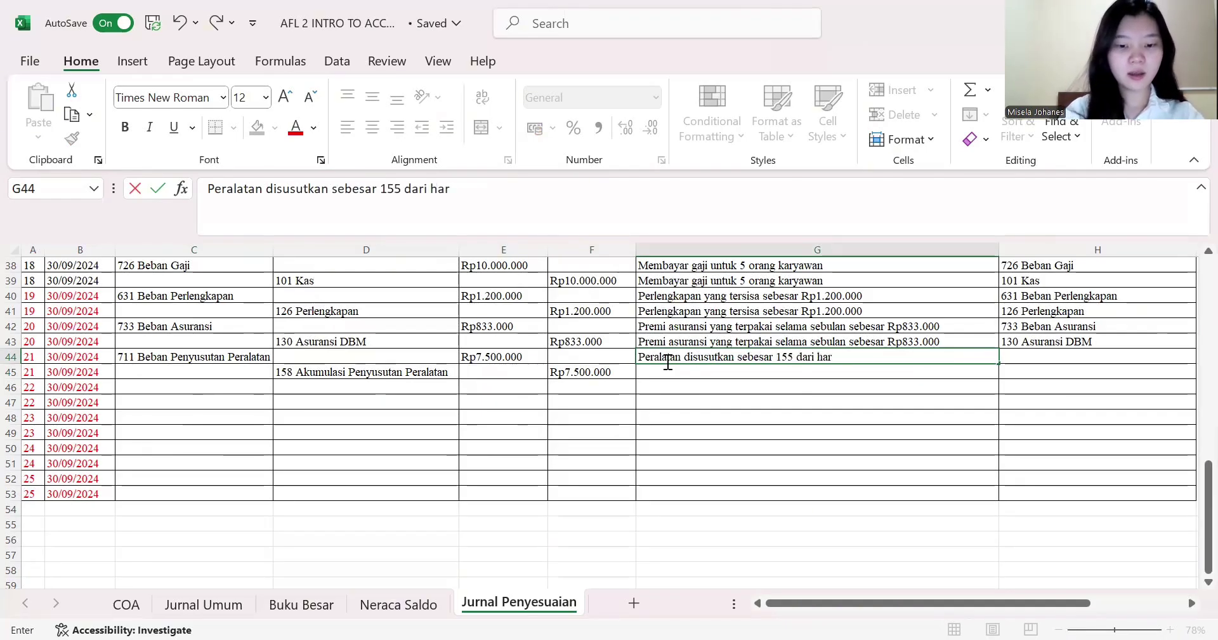
key(BackSpace)
key(BackSpace)
key(BackSpace)
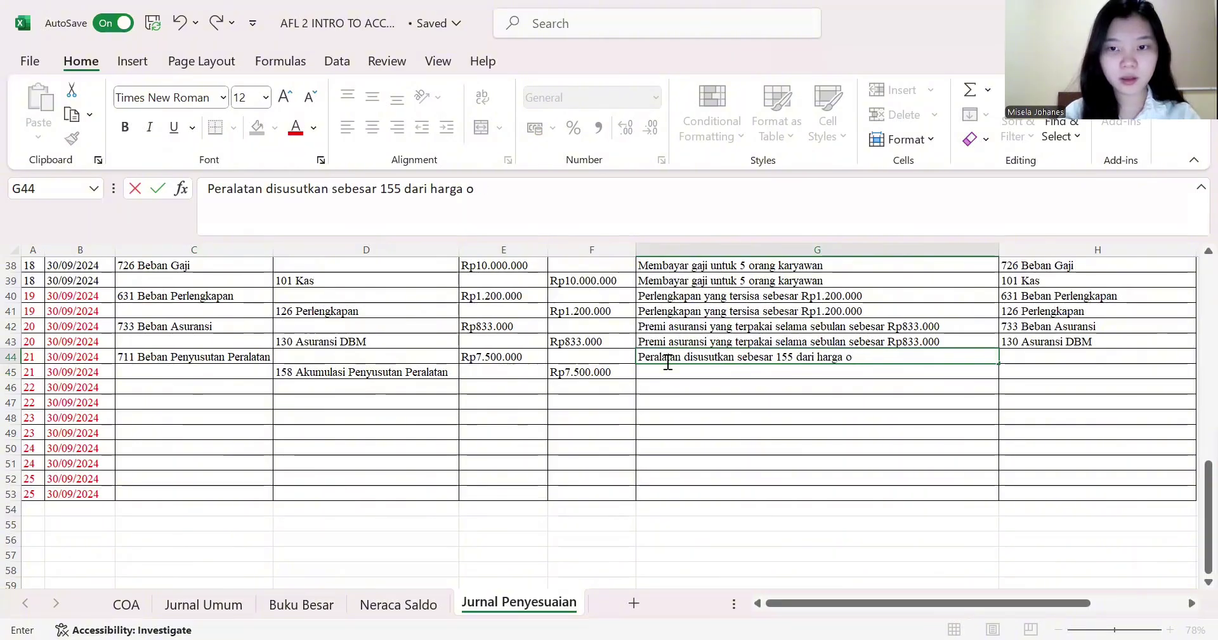
text(perol)
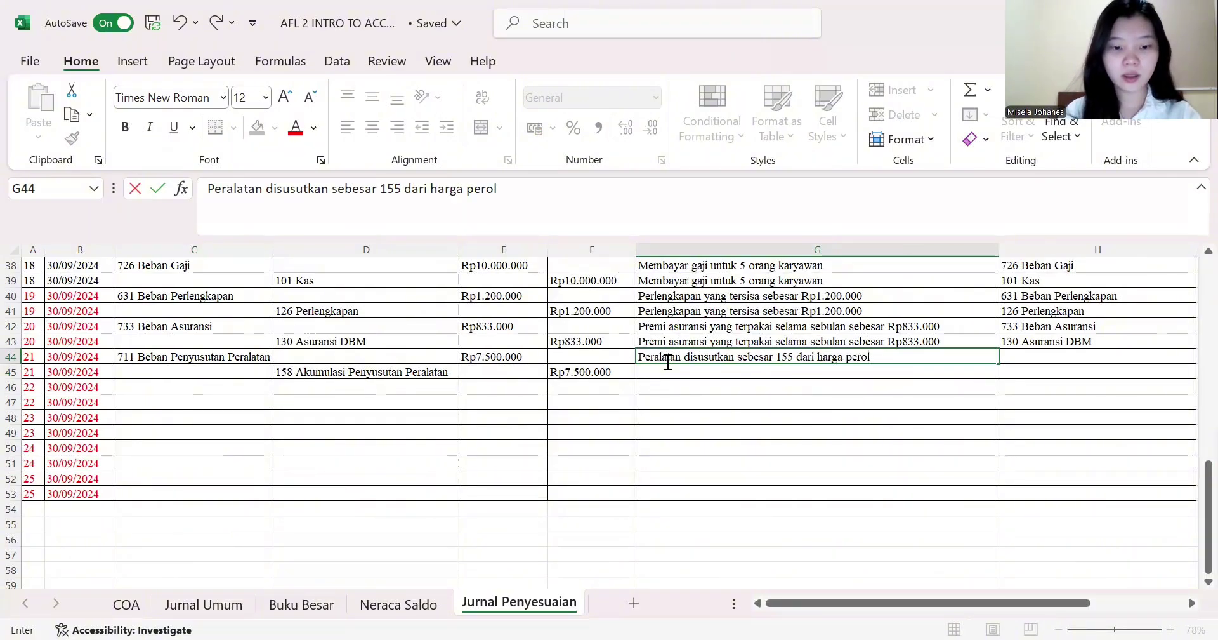
text(ehan)
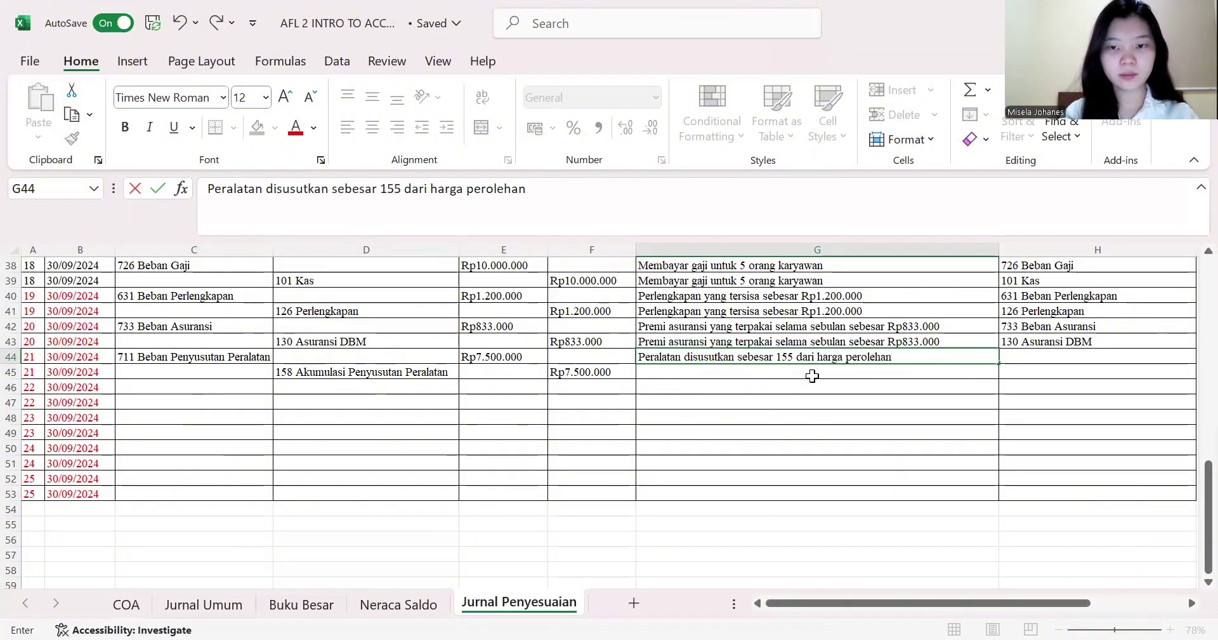
click(791, 358)
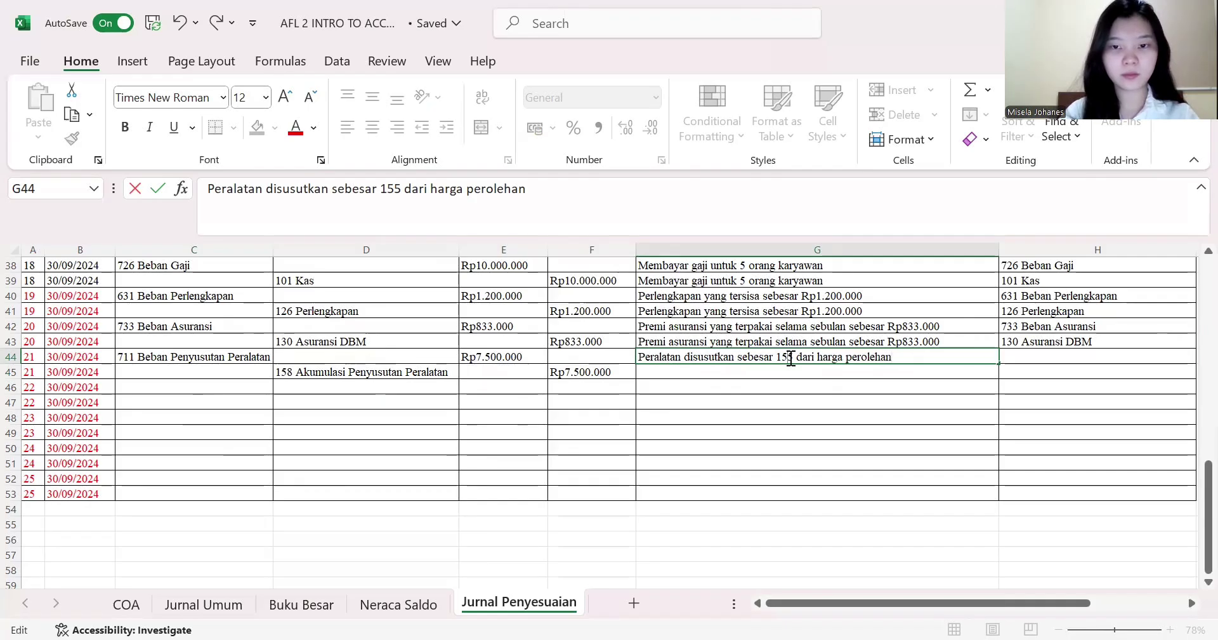
key(BackSpace)
text(%)
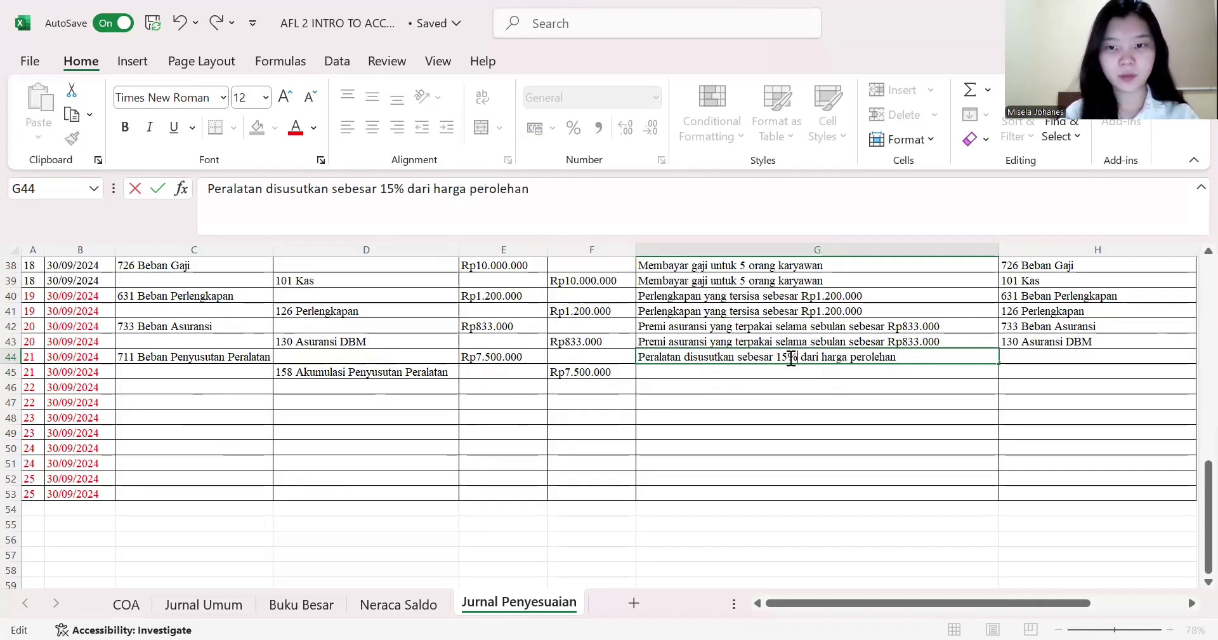
- Repeat entry 21's description on its credit row by referencing G44 in G45
click(853, 383)
click(854, 371)
text(=)
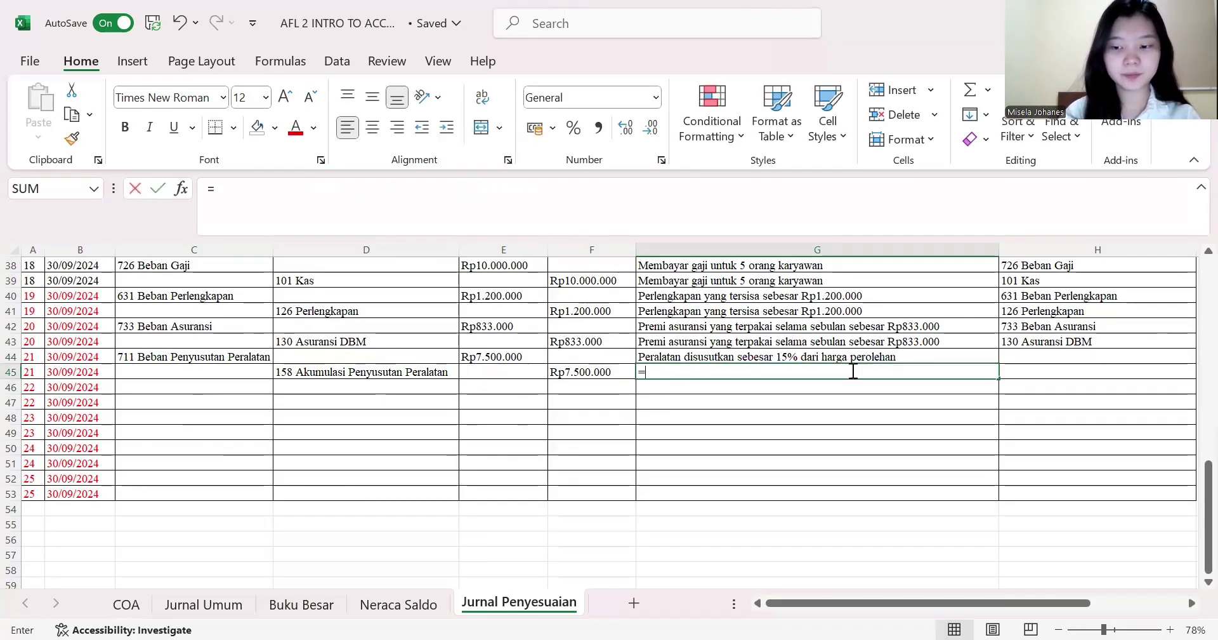
key(Up)
key(Return)
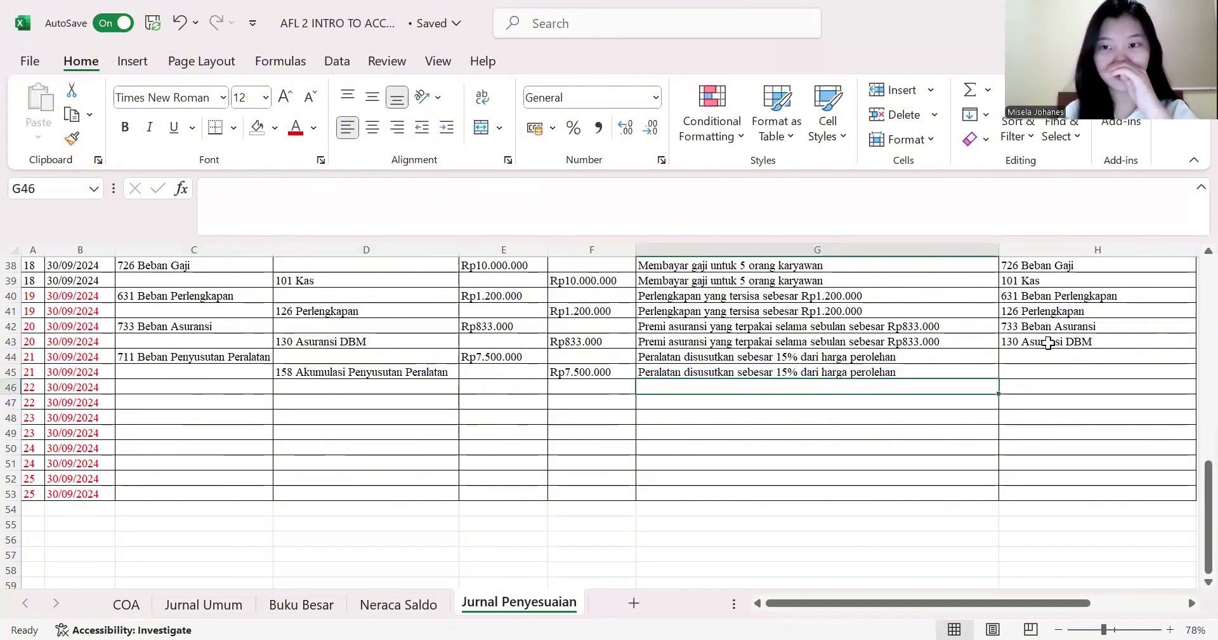
- Fill the Akun formula from H43 down through H45 to cover entry 21
click(1050, 341)
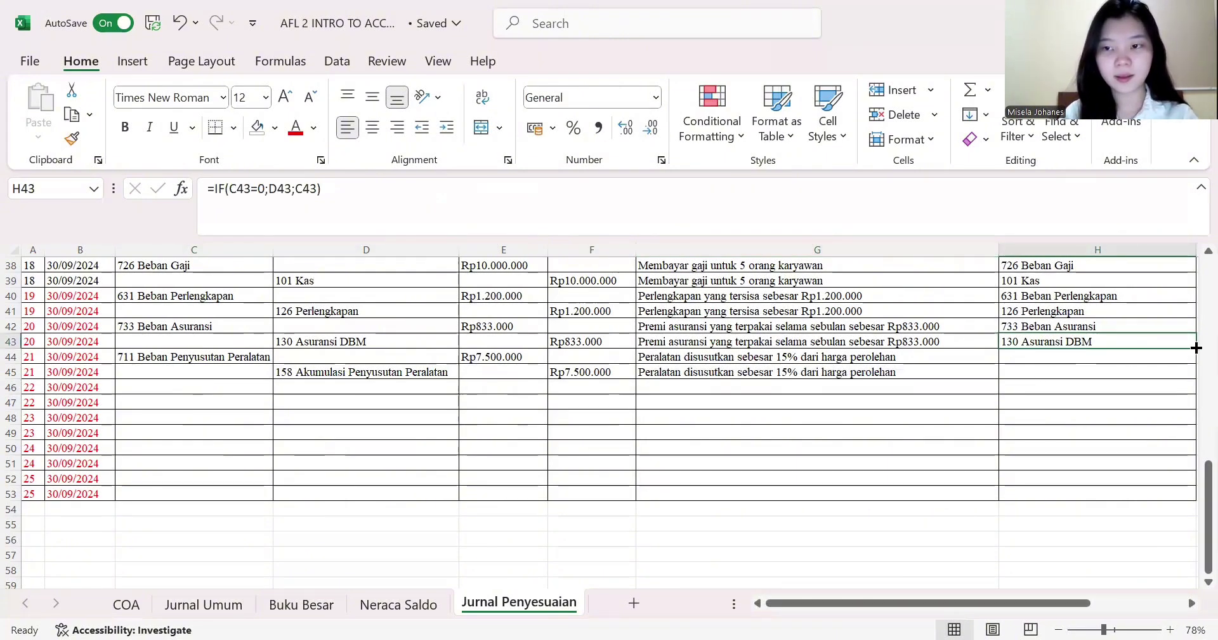
drag(1196, 347, 1185, 377)
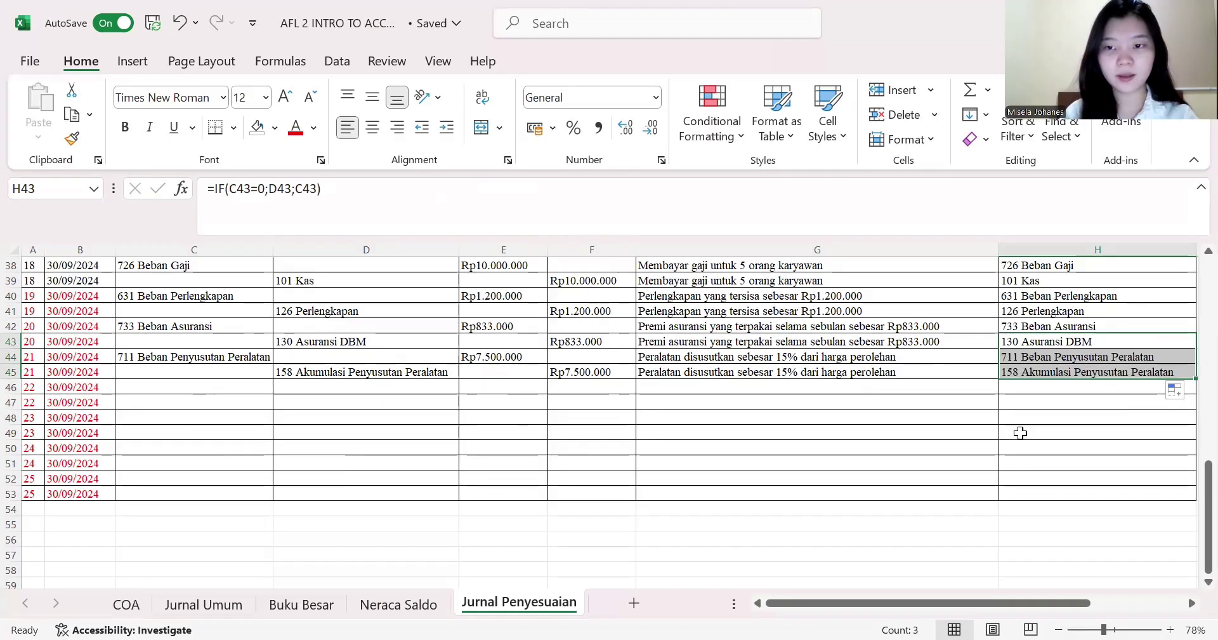
click(1020, 431)
- Review entry 21's depreciation accounts and the 28 September entry recording cash received against Pendapatan DTM
click(204, 388)
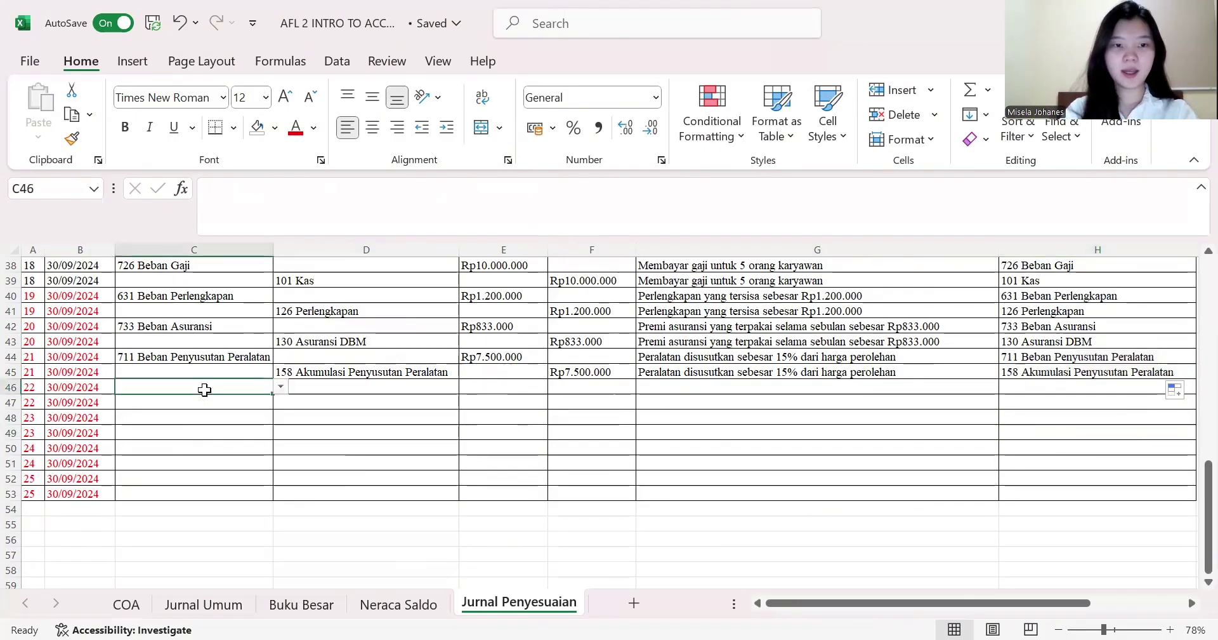
click(204, 368)
click(201, 359)
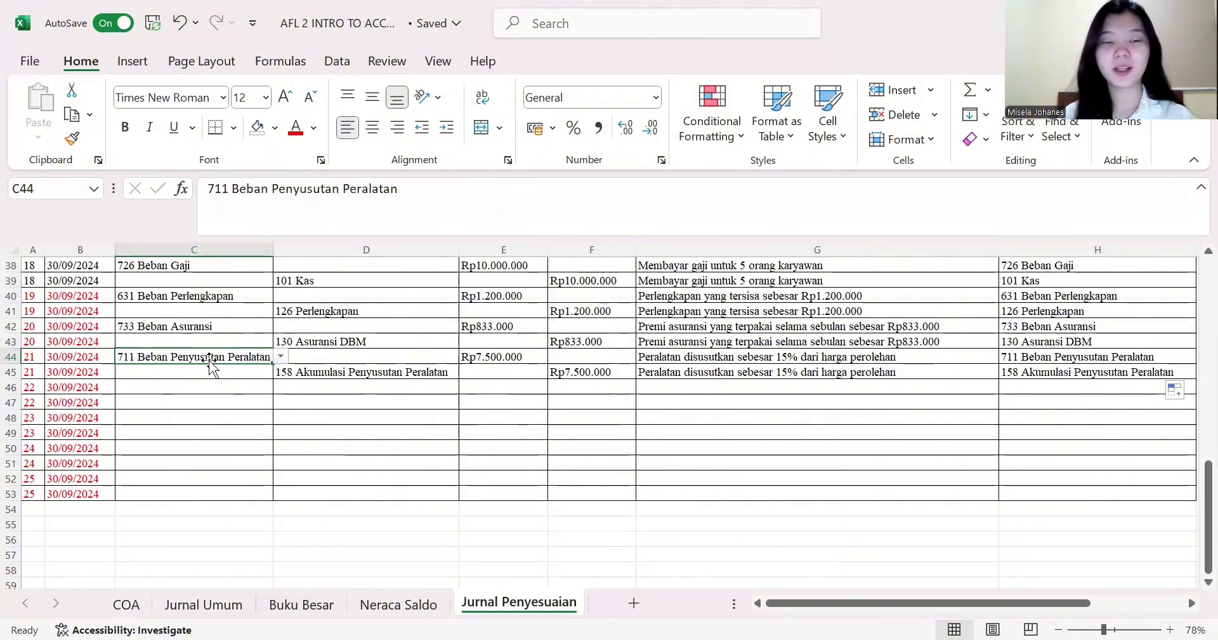
click(355, 369)
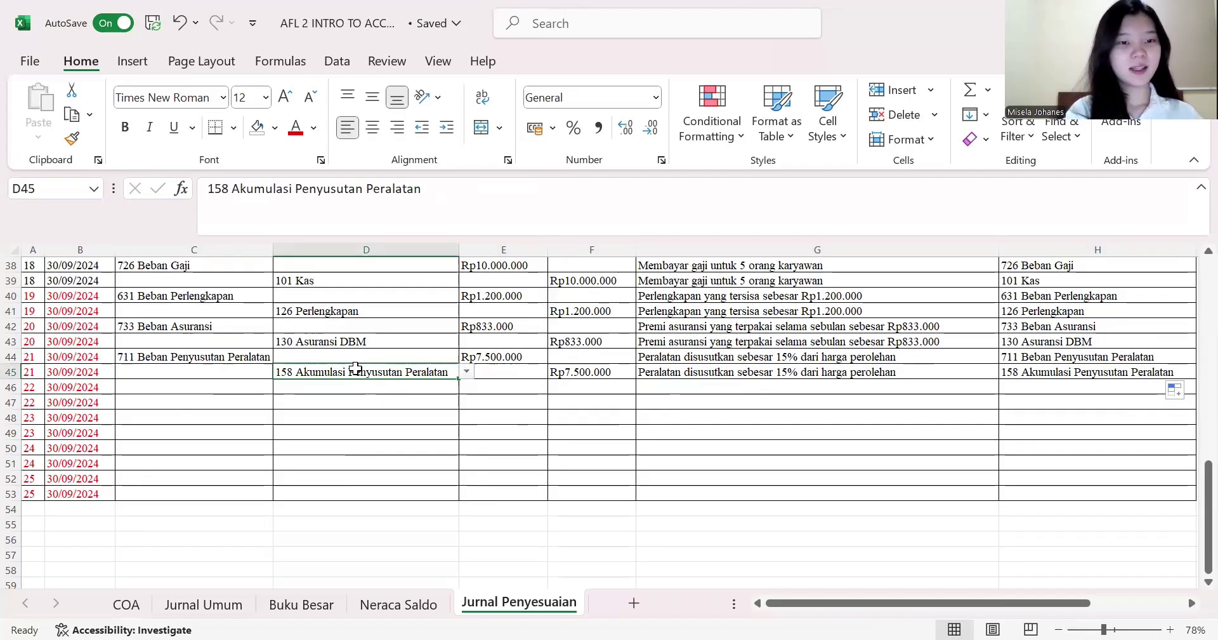
click(231, 385)
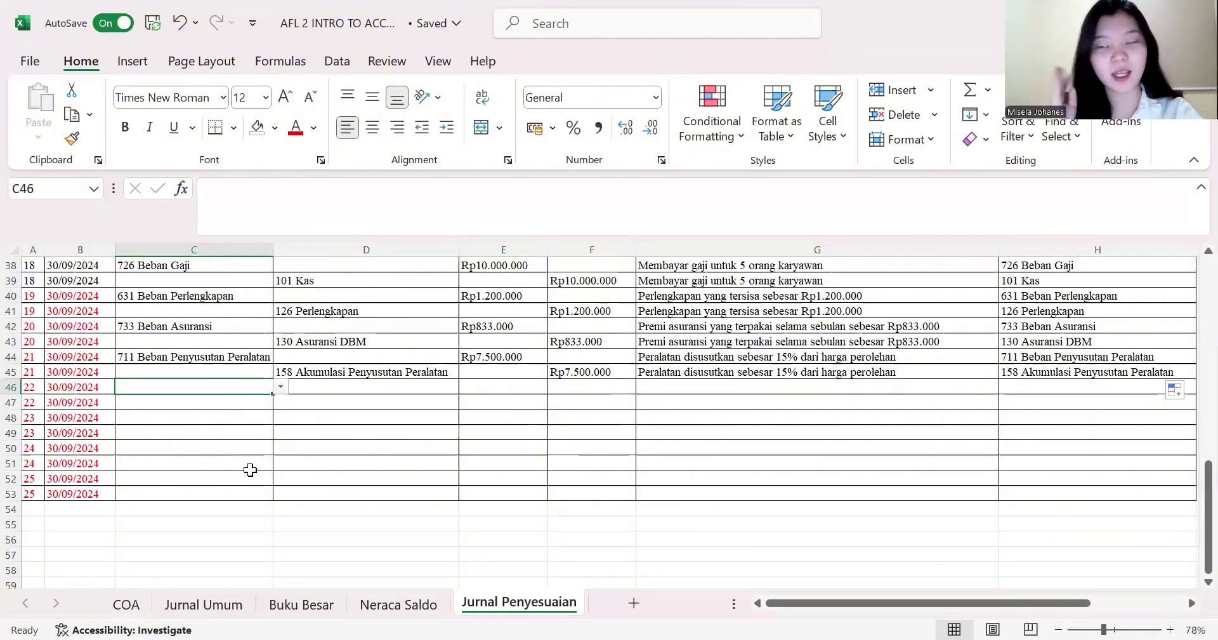
scroll(250, 470, up, 3)
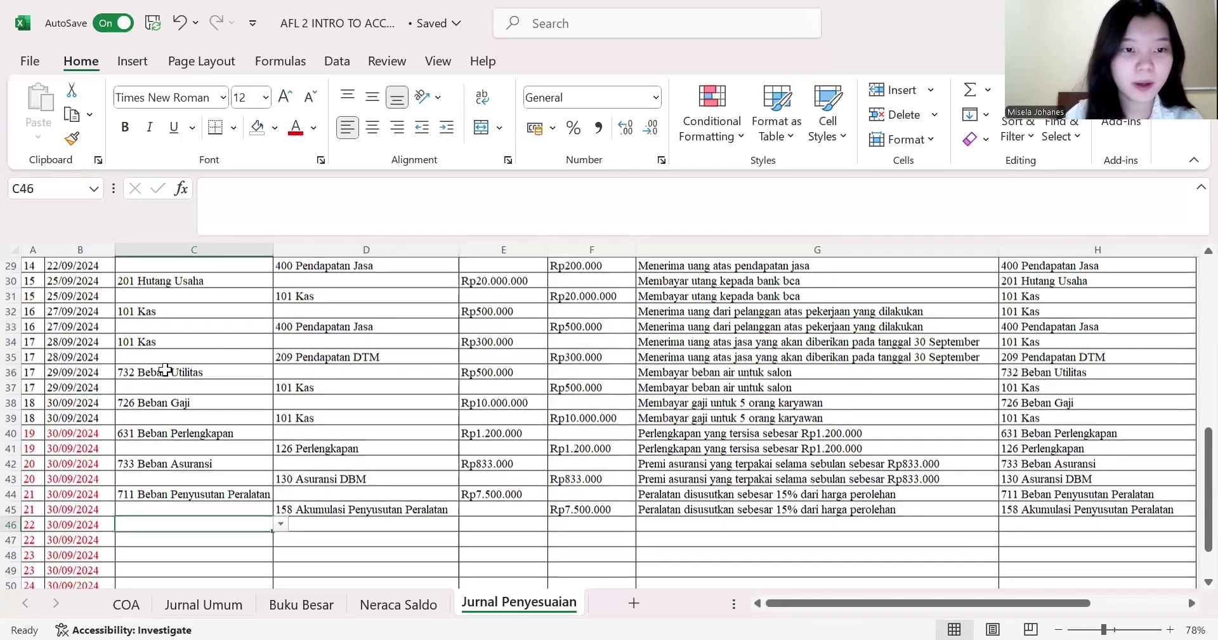
click(180, 361)
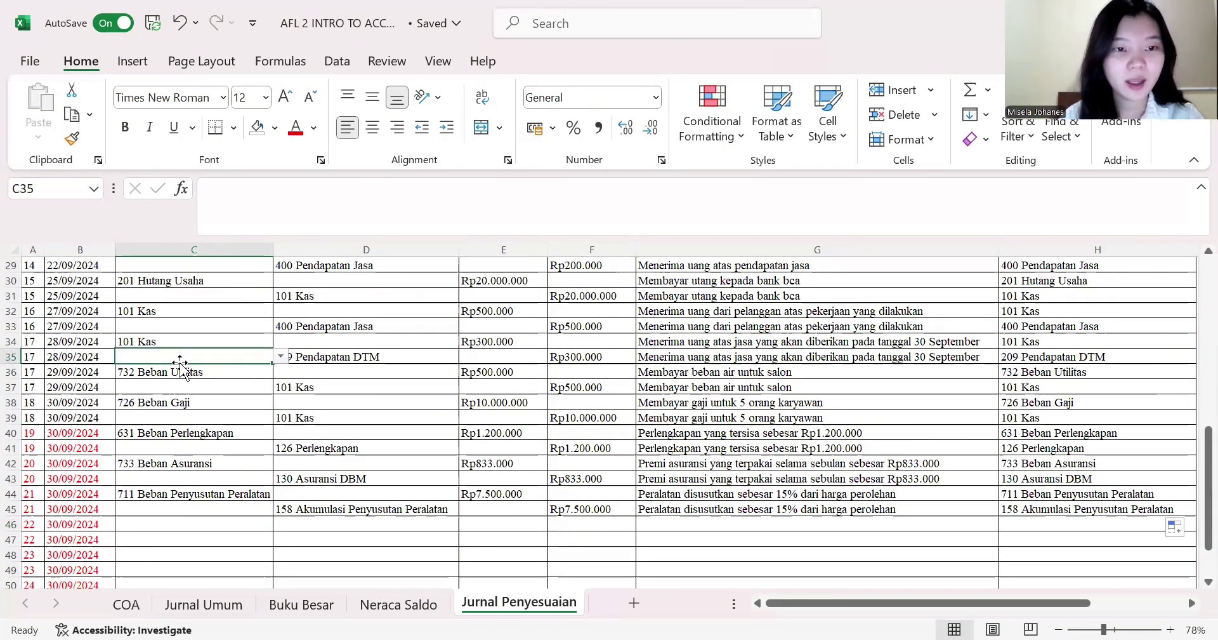
click(250, 400)
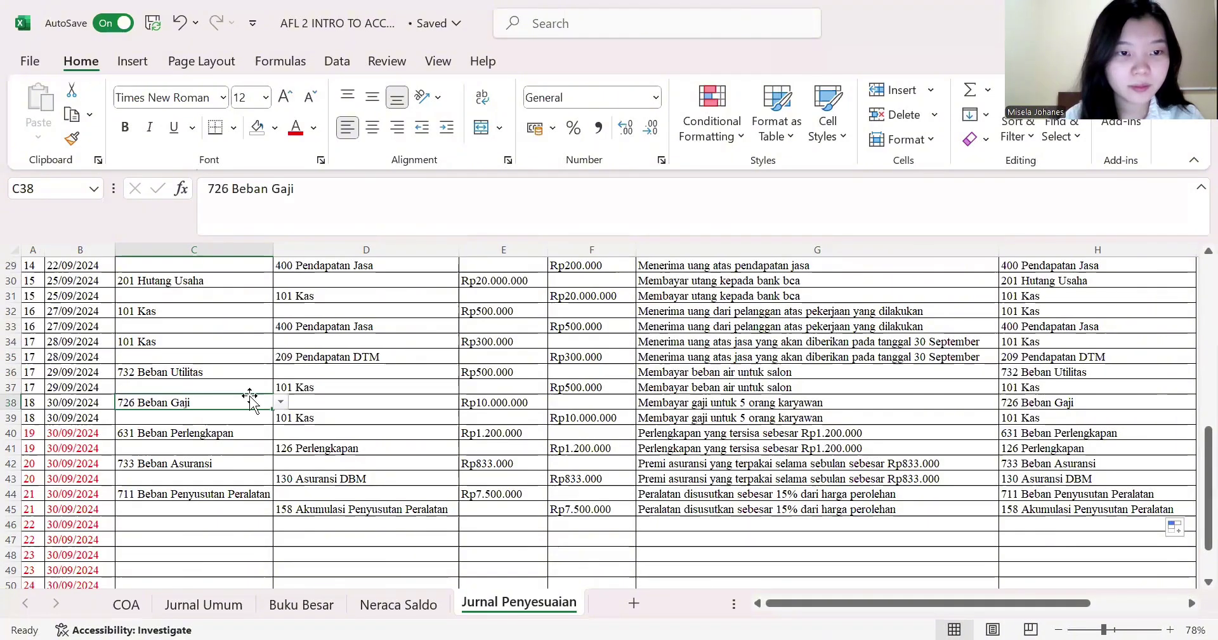
click(239, 339)
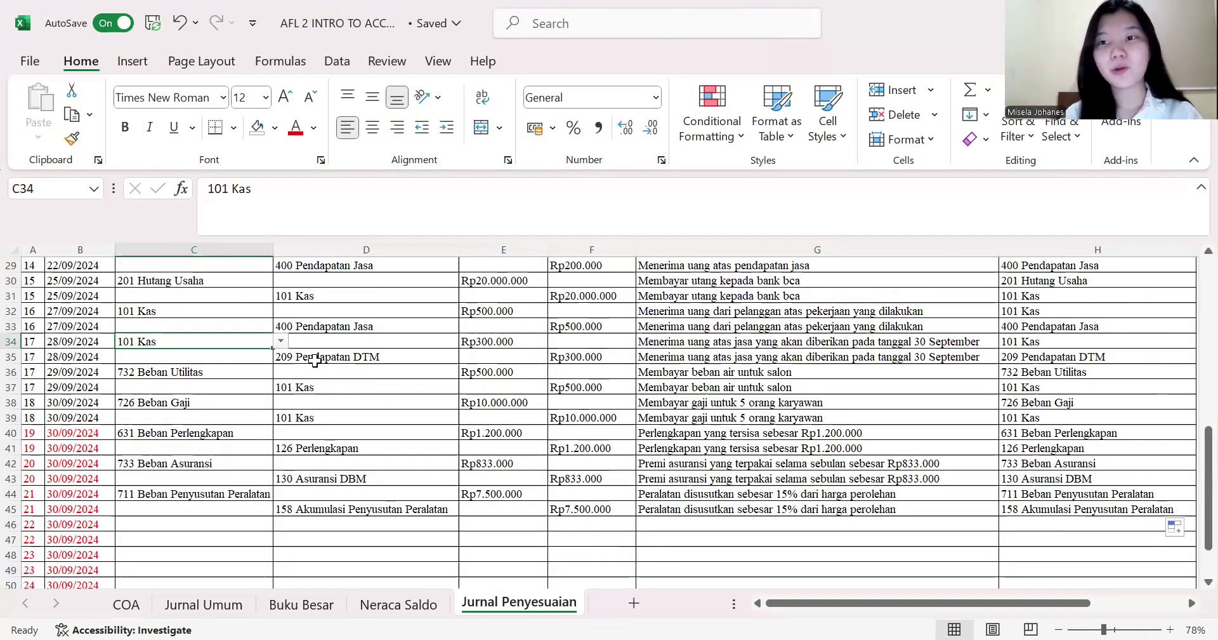
- Choose 209 Pendapatan DTM as the debit account in C46 for adjusting entry 22
scroll(462, 449, down, 3)
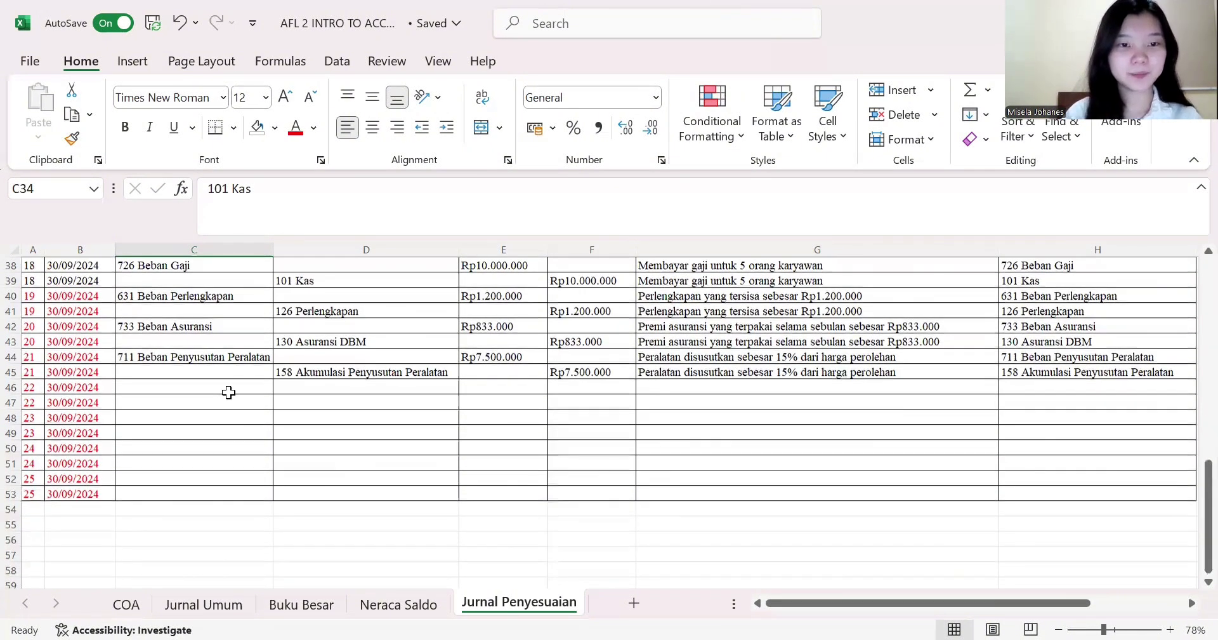
click(229, 392)
click(280, 387)
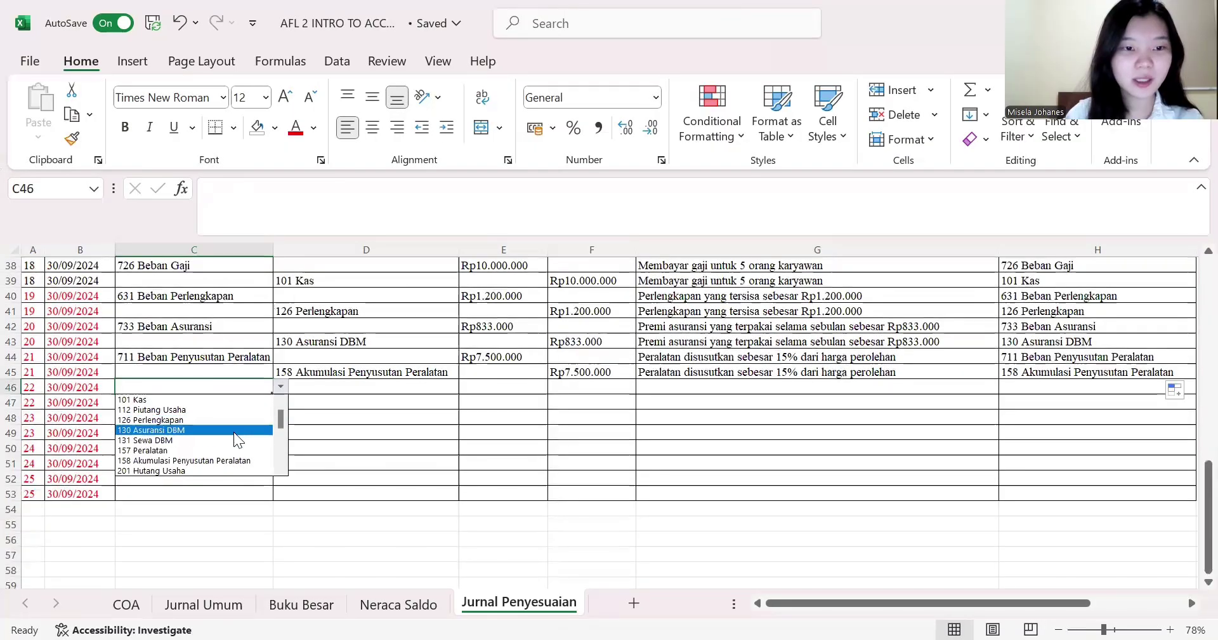
drag(283, 416, 282, 434)
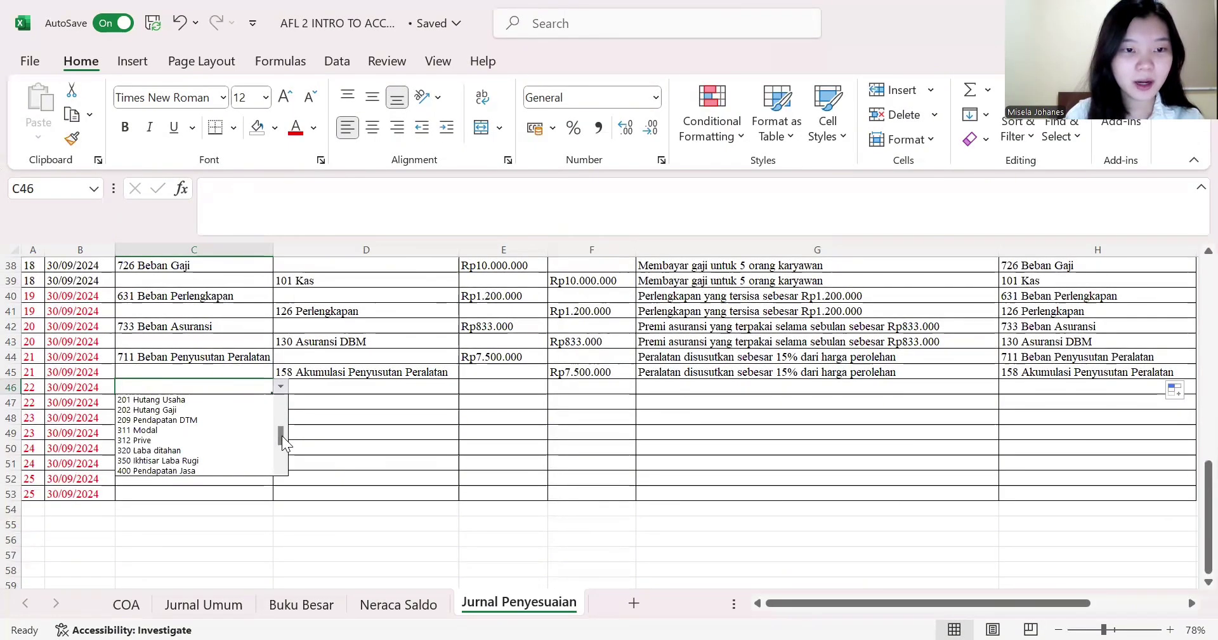
click(165, 419)
- Choose 400 Pendapatan Jasa as the credit account in D47 for adjusting entry 22
click(401, 400)
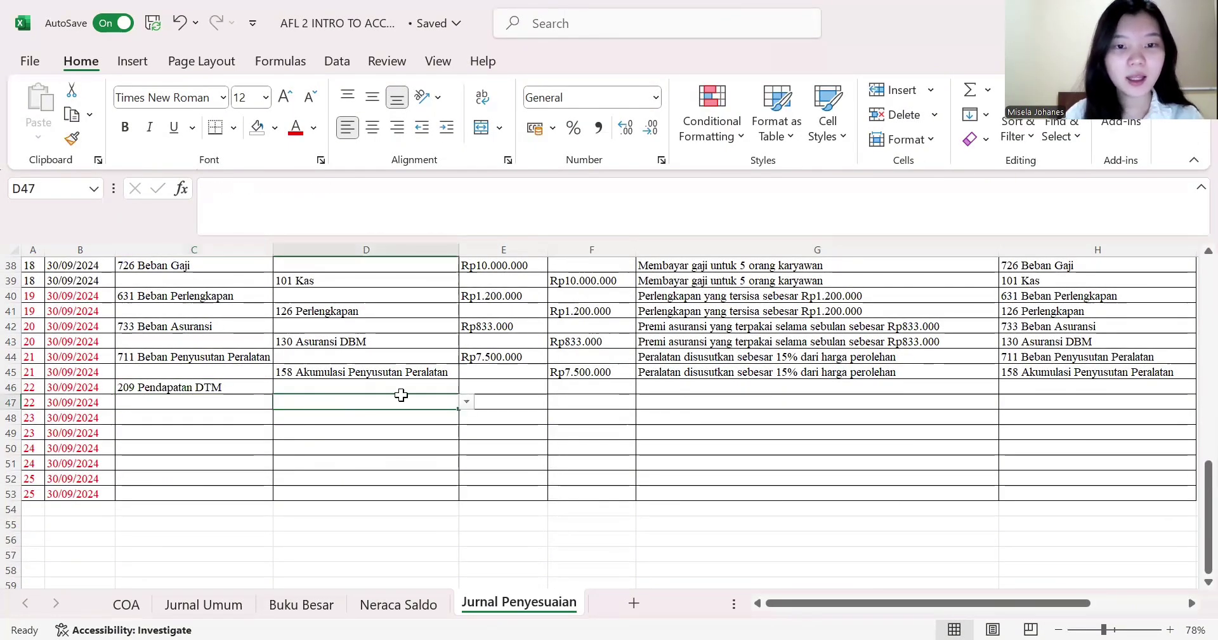
click(465, 402)
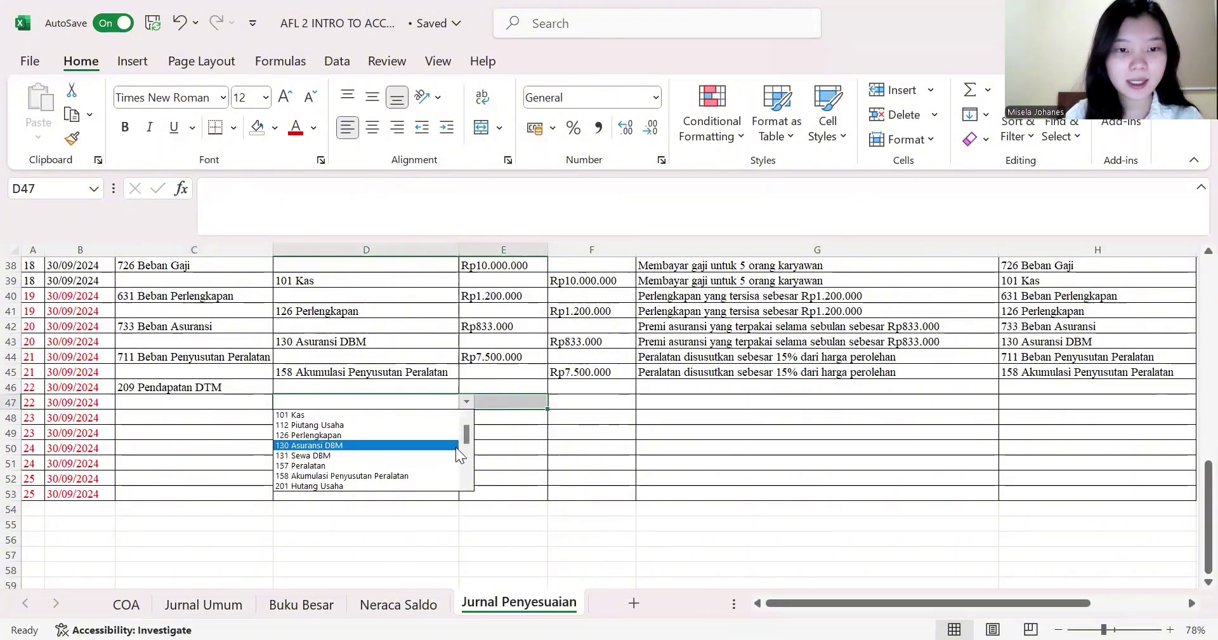
drag(464, 434, 464, 456)
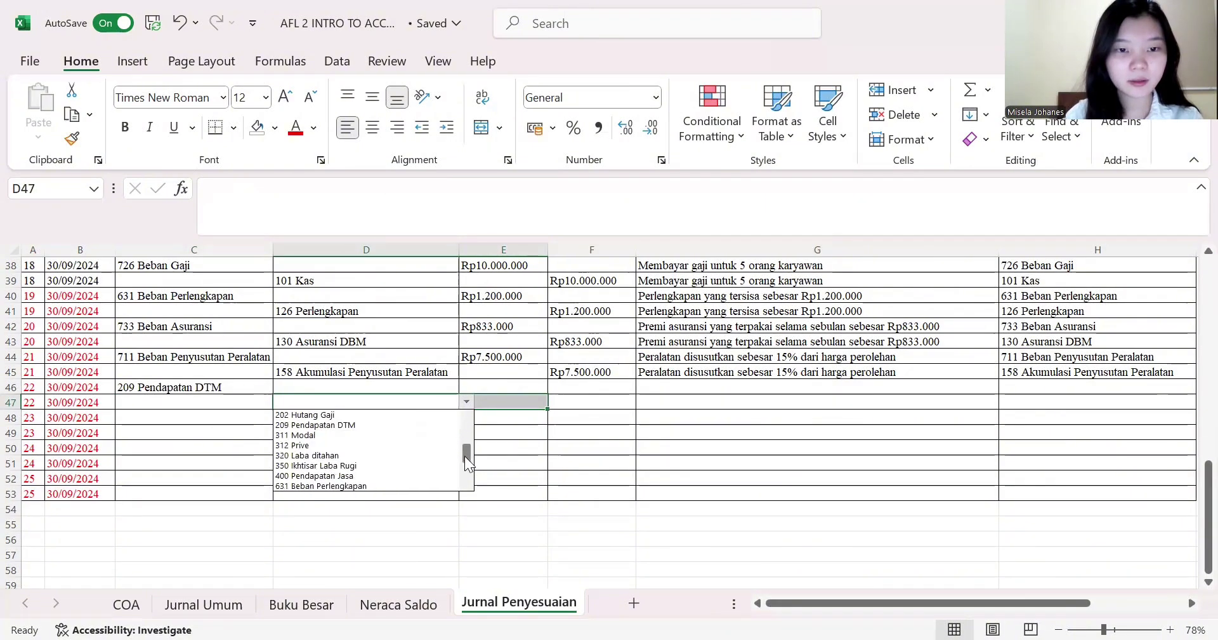
click(428, 476)
- Enter 300000 as entry 22's debit amount in E46 and reference that cell for the credit amount in F47
click(518, 384)
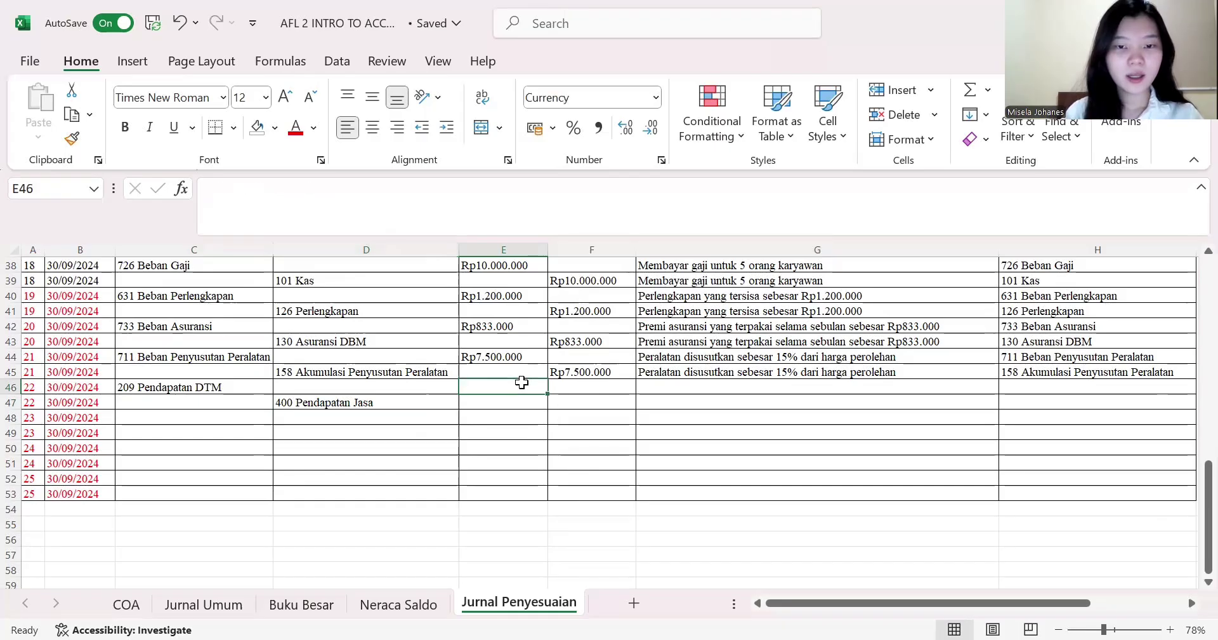
scroll(522, 382, up, 3)
scroll(521, 381, up, 3)
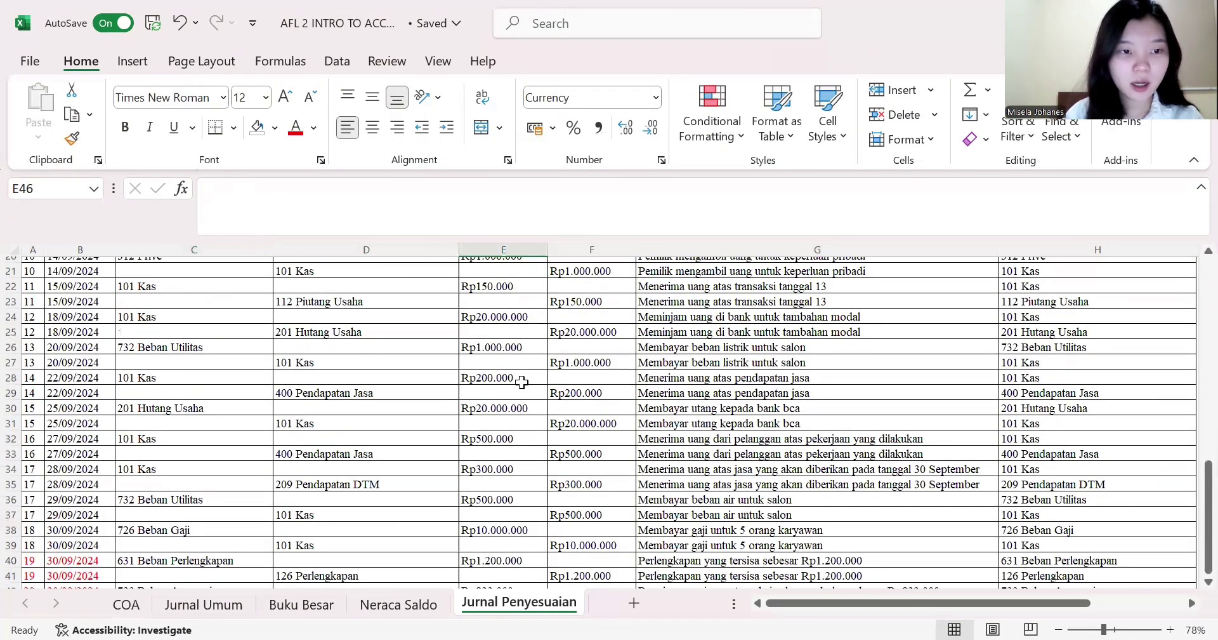
scroll(522, 381, down, 6)
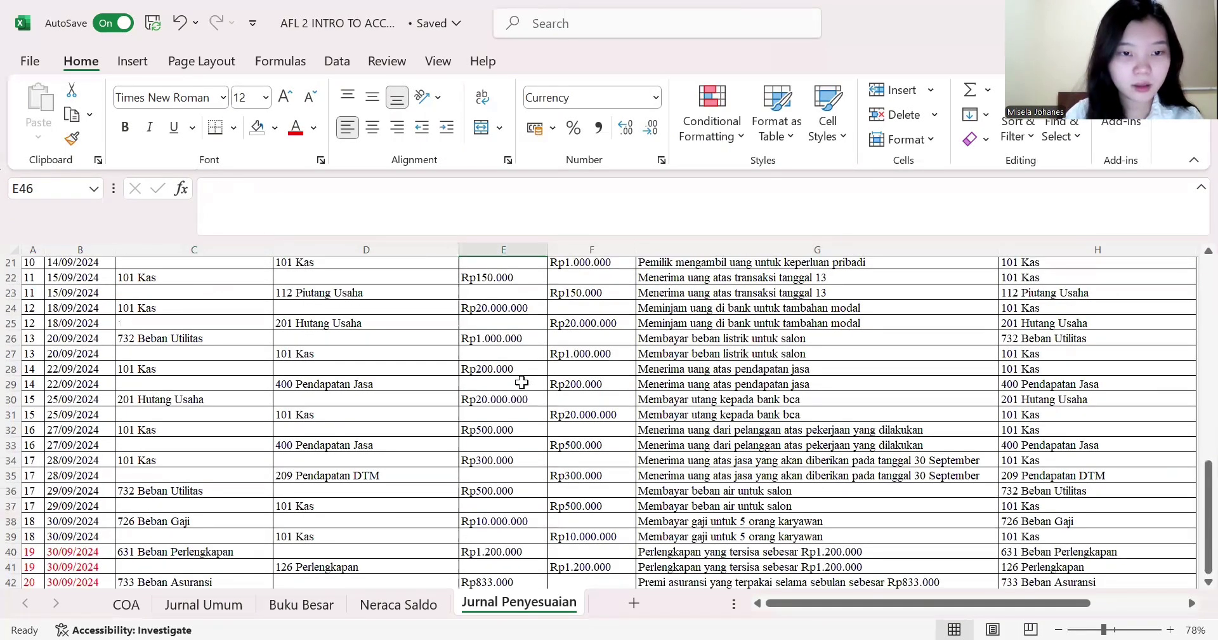
text(30)
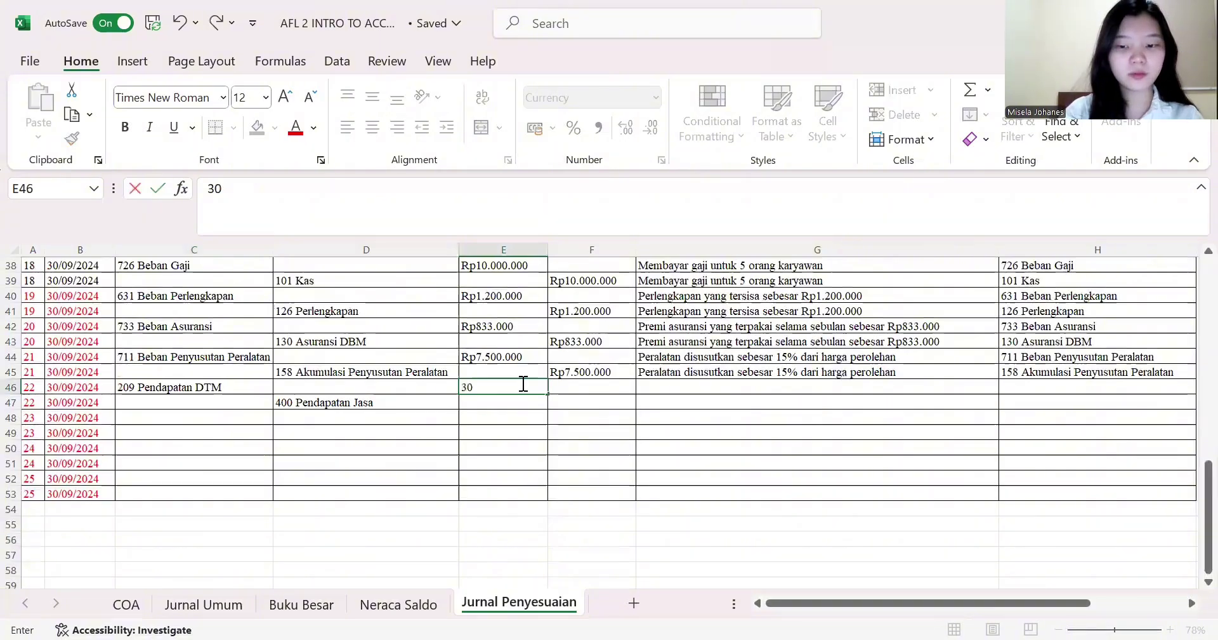
text(0.00000)
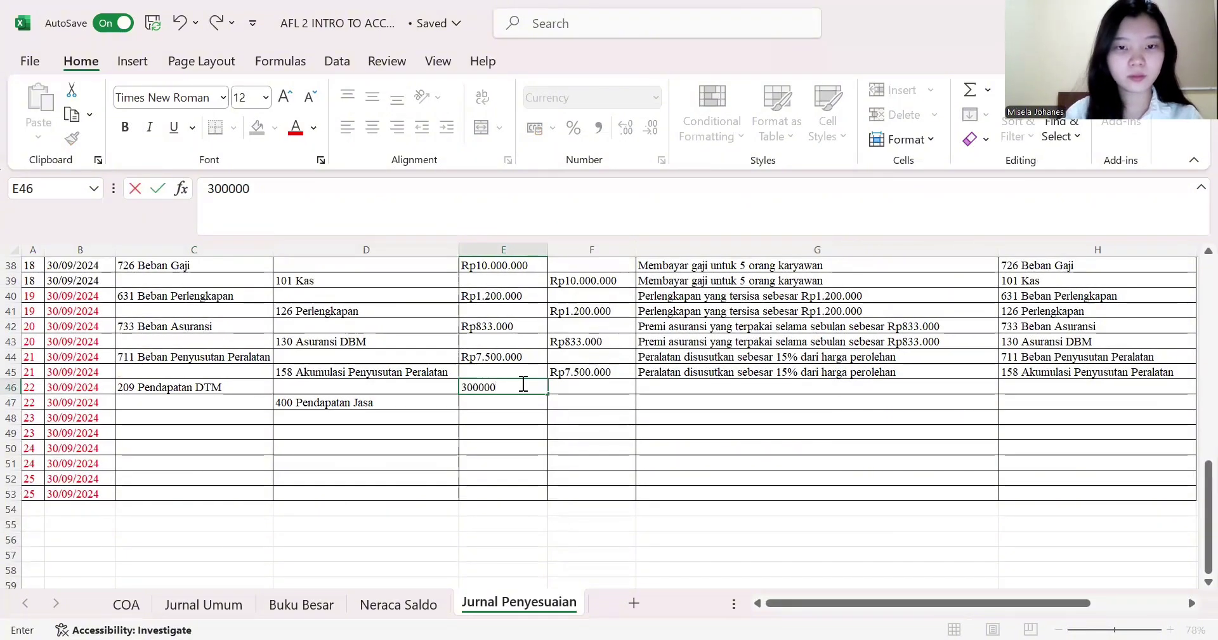
key(Return)
key(Tab)
text(=)
click(522, 382)
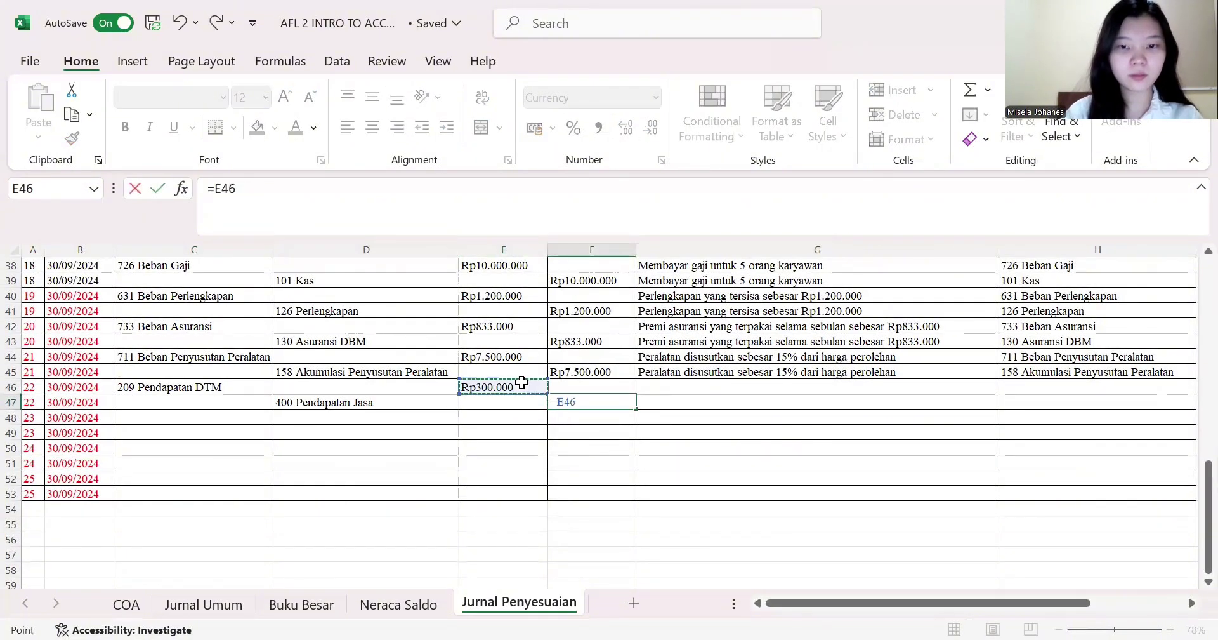
key(Return)
click(648, 385)
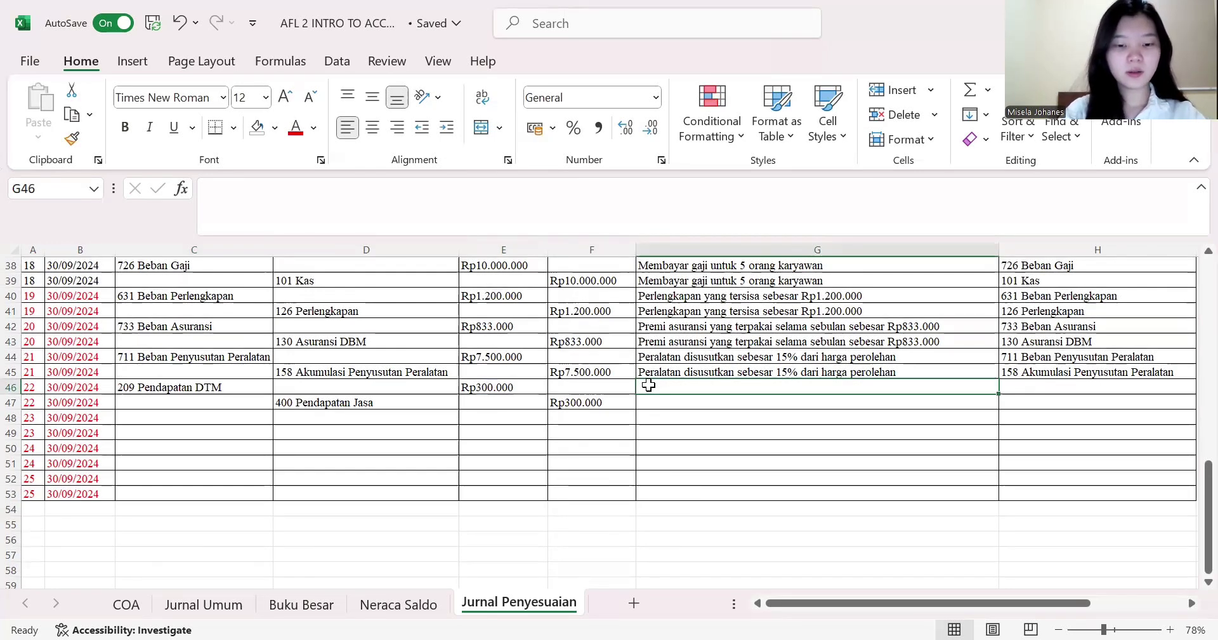
- Enter "PT Benggoan telah menyelesaikan pekerjaannya" as entry 22's description in G46 and reference that cell in G47
text(PT B)
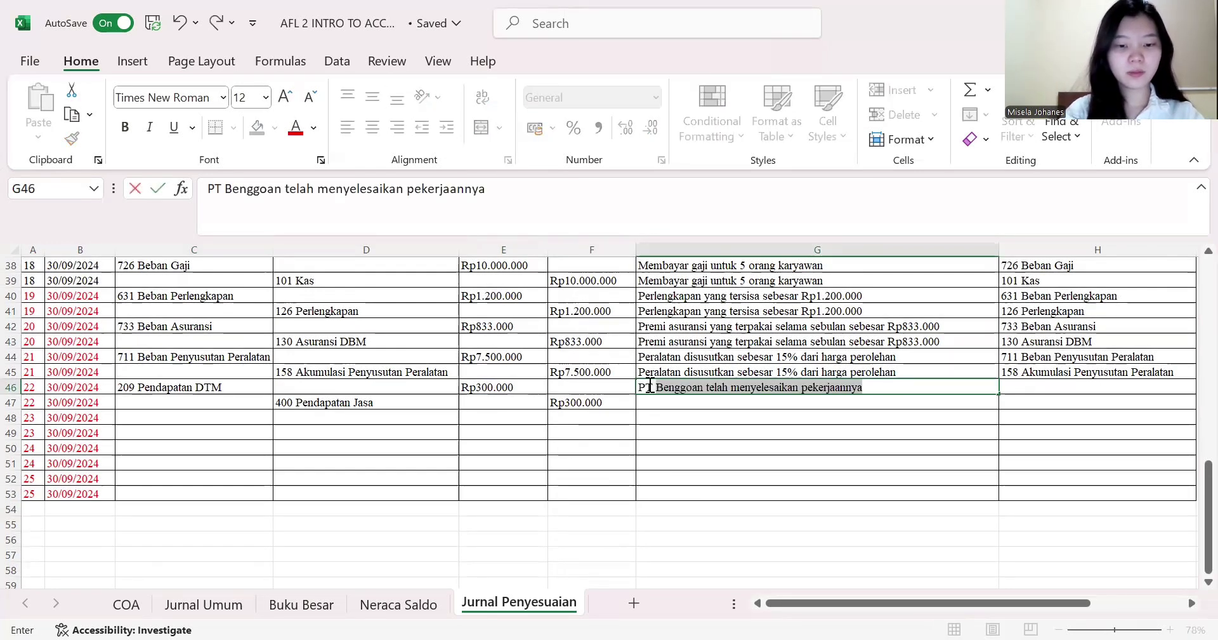
text(enggoan telah)
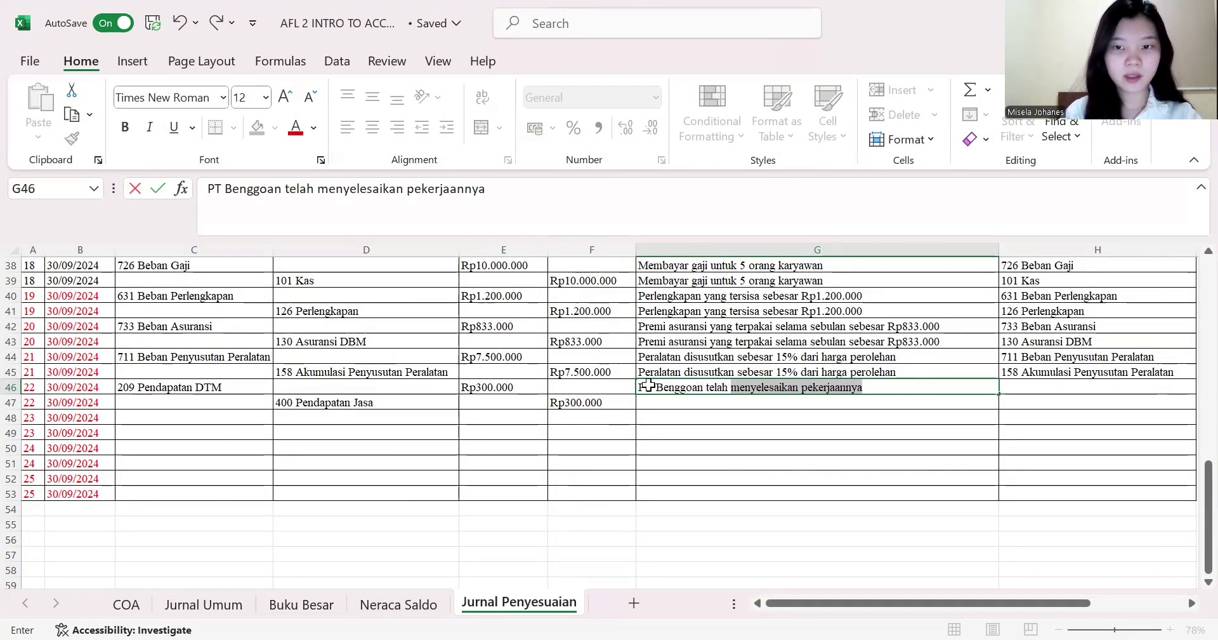
key(Tab)
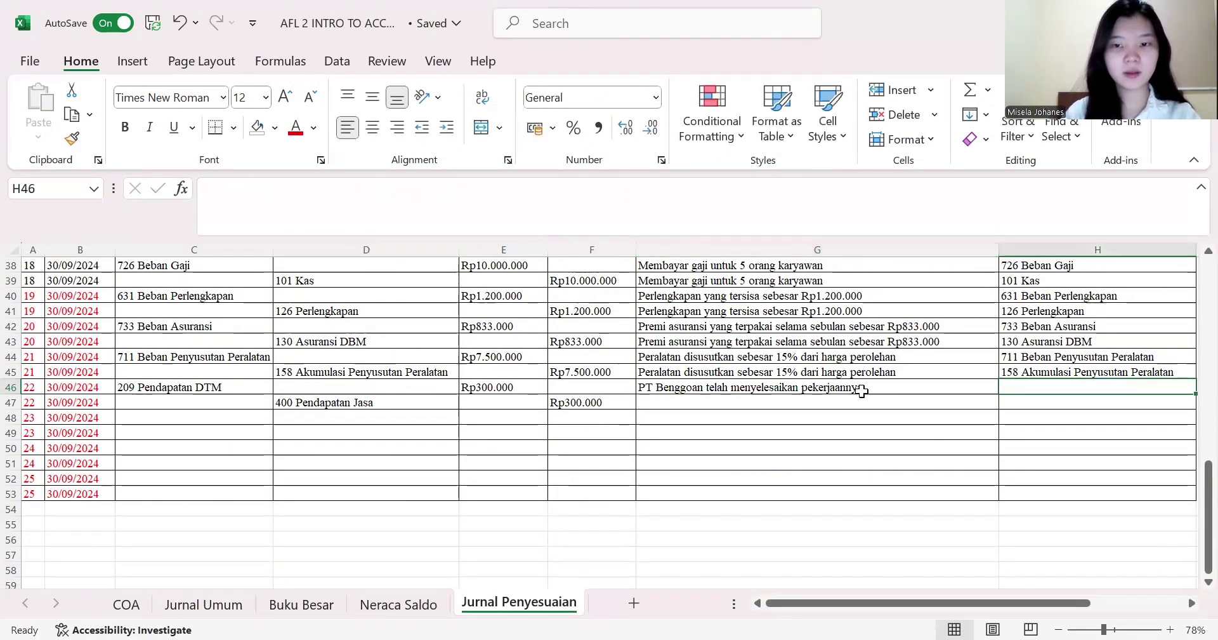
click(833, 396)
text(=)
key(Up)
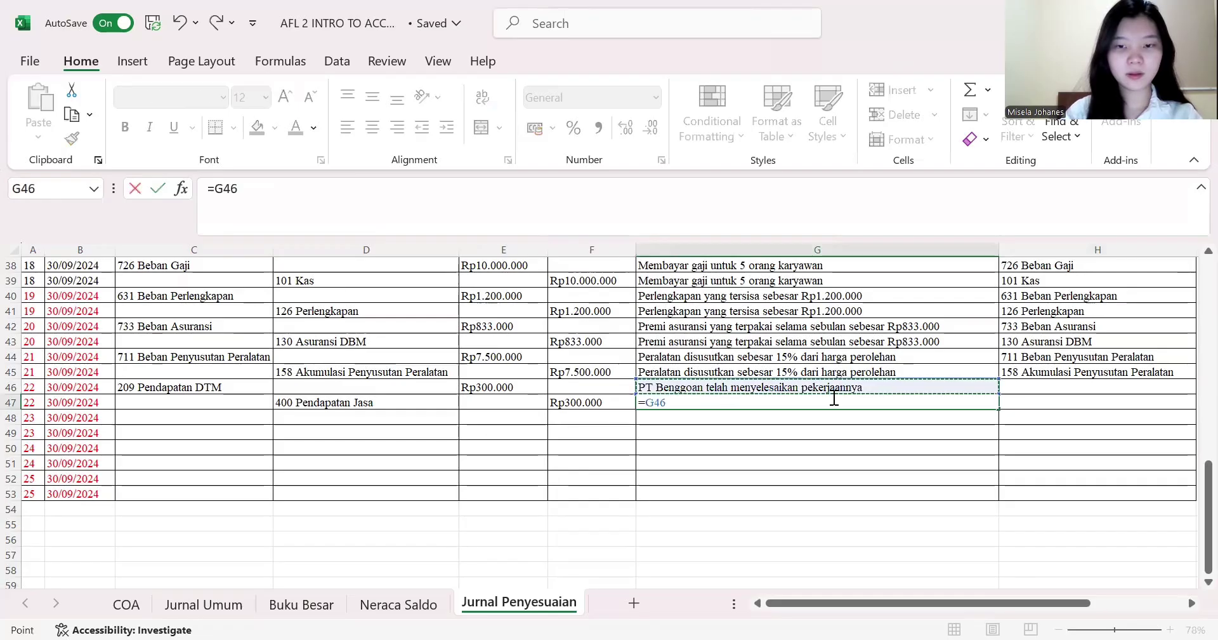
key(Return)
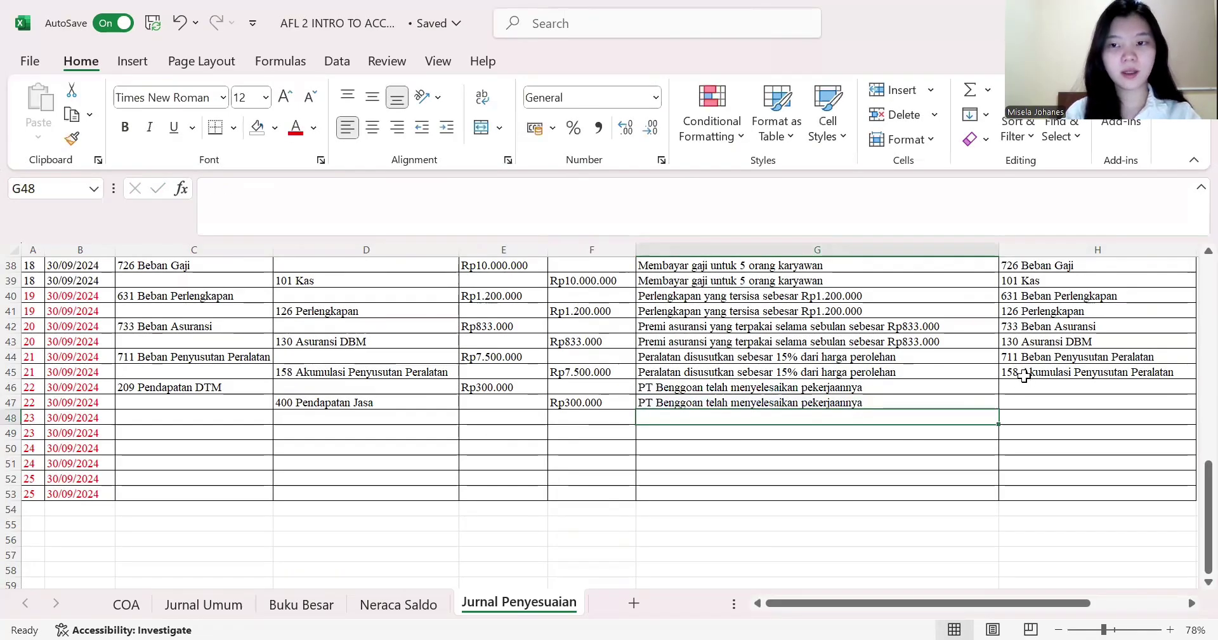
- Fill the account lookup formula from H45 down through H47 for entry 22
click(1023, 376)
drag(1180, 381, 1193, 411)
click(1192, 399)
click(1190, 386)
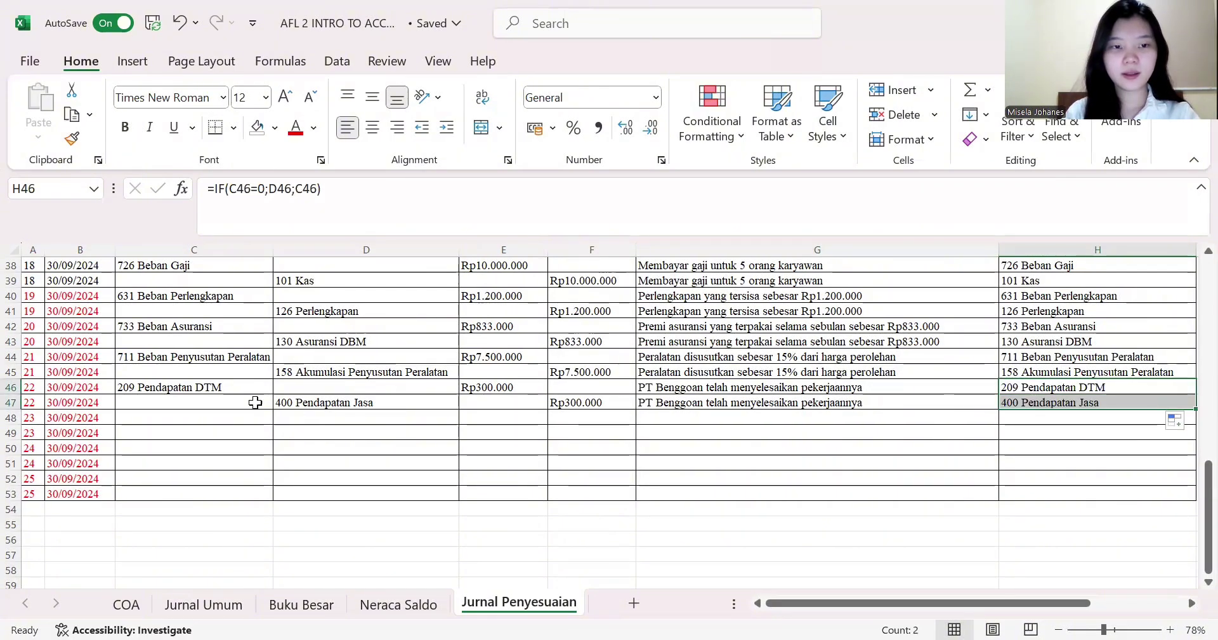
click(190, 389)
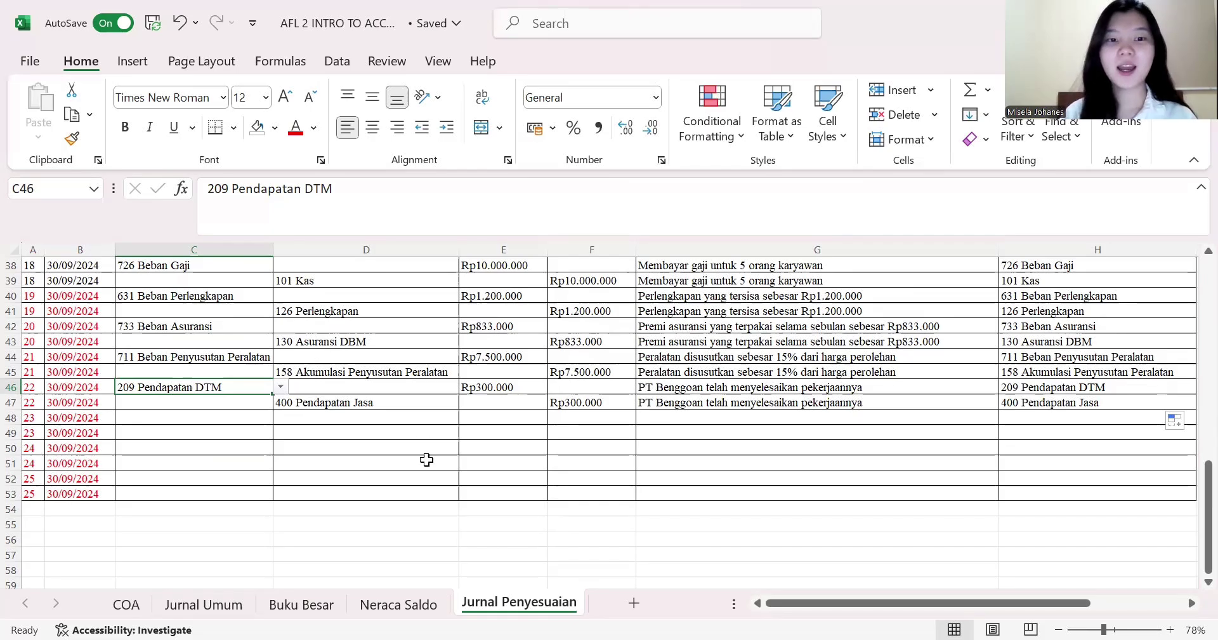
click(377, 400)
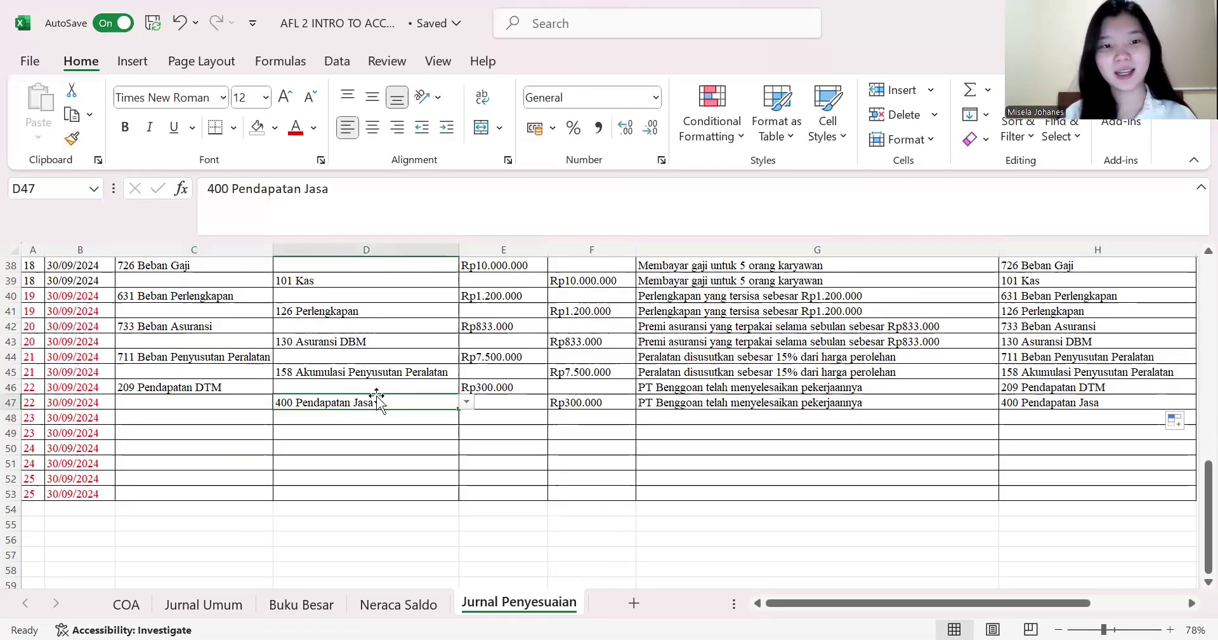
- Choose 112 Piutang Usaha as the debit account in C48 for adjusting entry 23
click(202, 418)
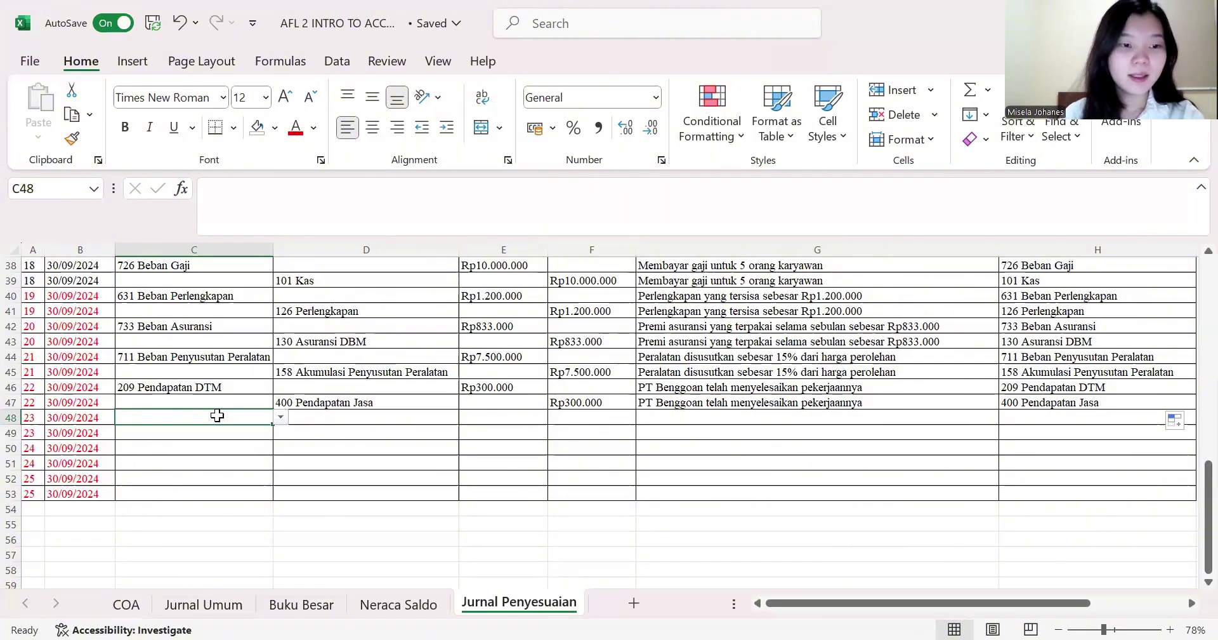
click(281, 417)
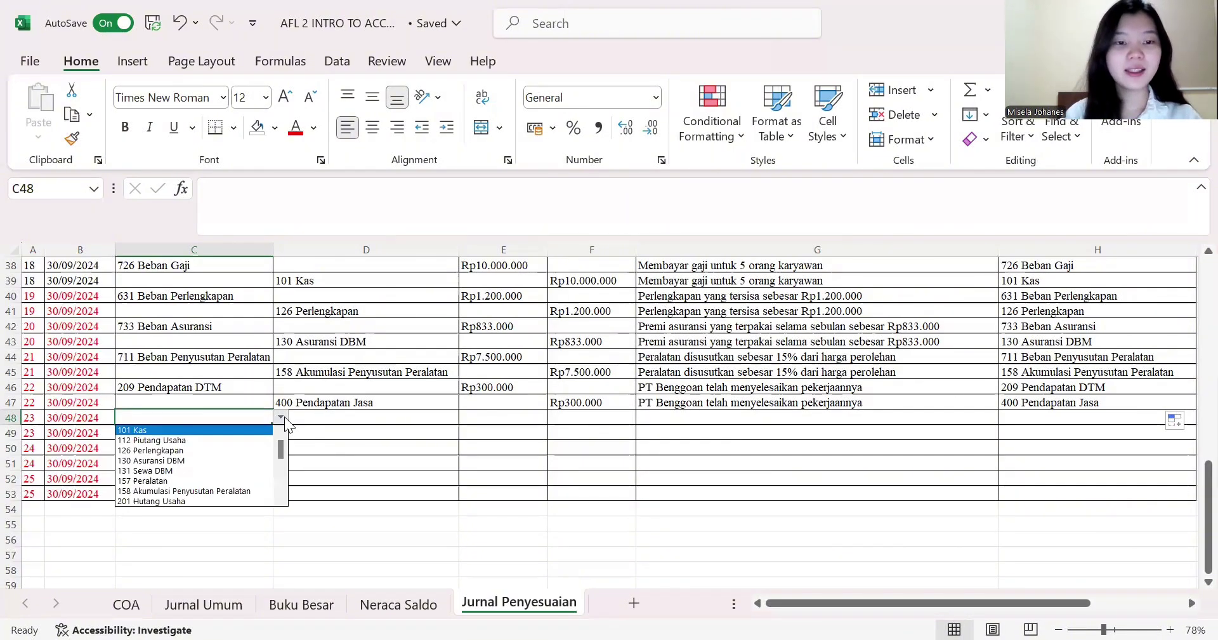
click(245, 438)
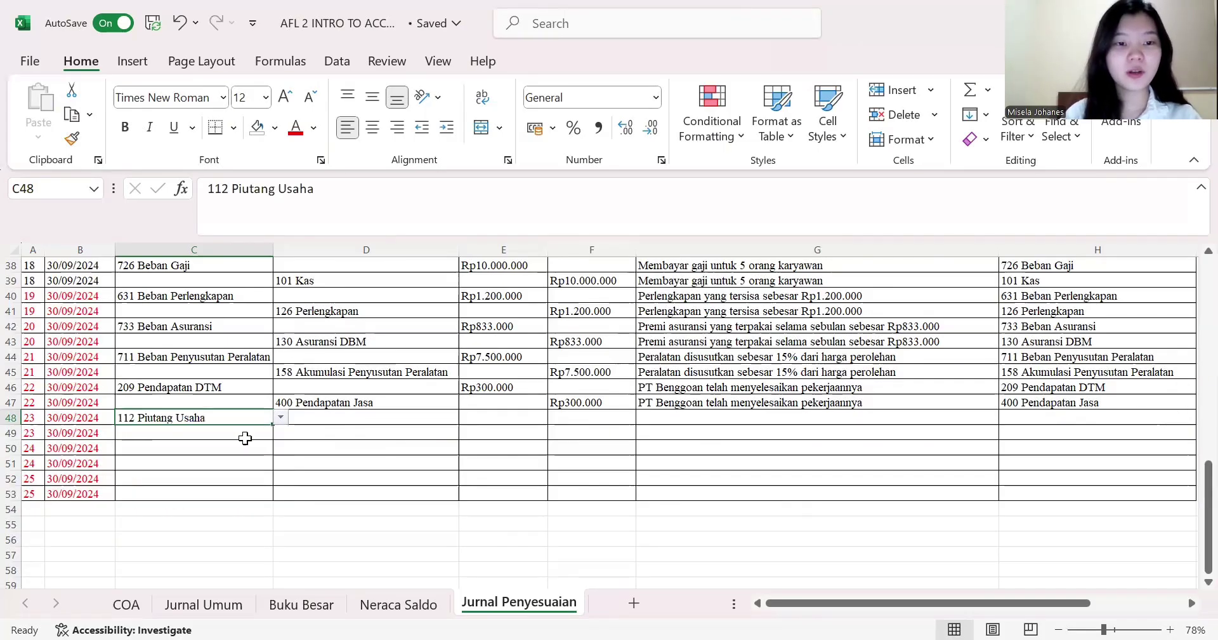
- Choose 400 Pendapatan Jasa as the credit account in D49 for adjusting entry 23
click(330, 434)
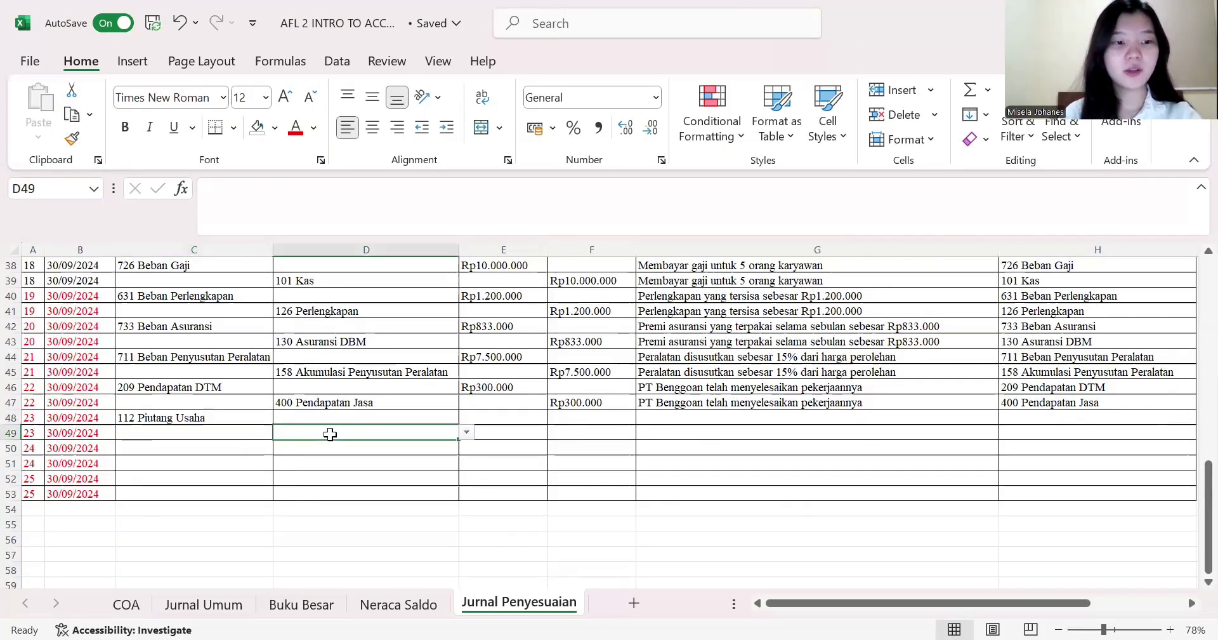
click(466, 431)
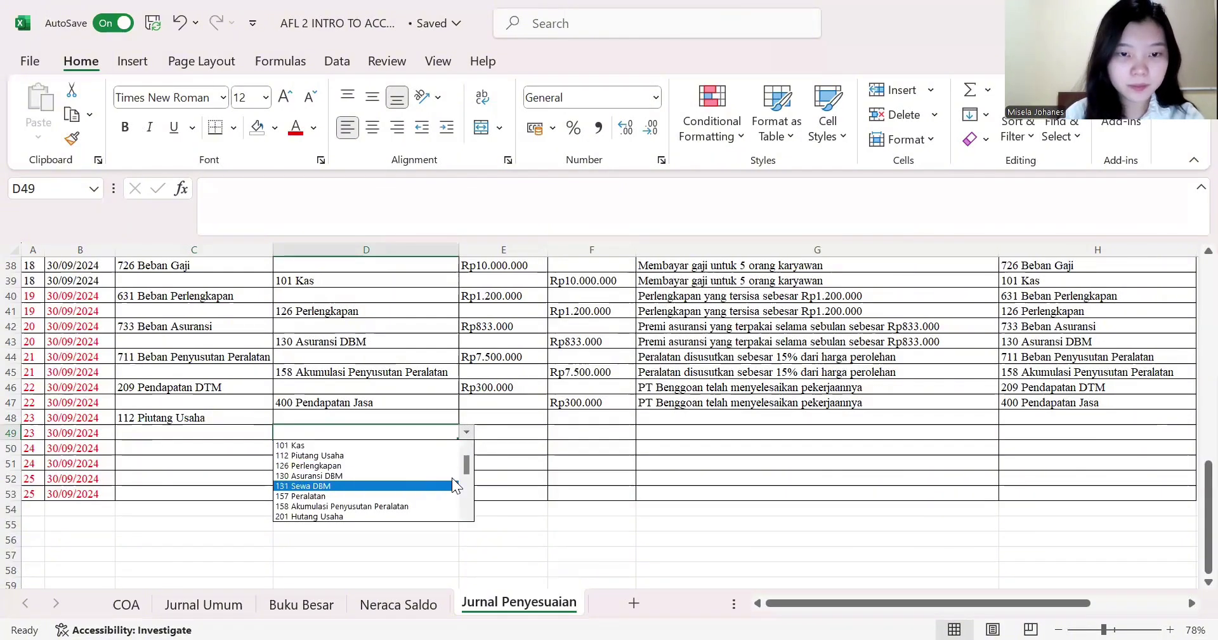
drag(464, 465, 459, 489)
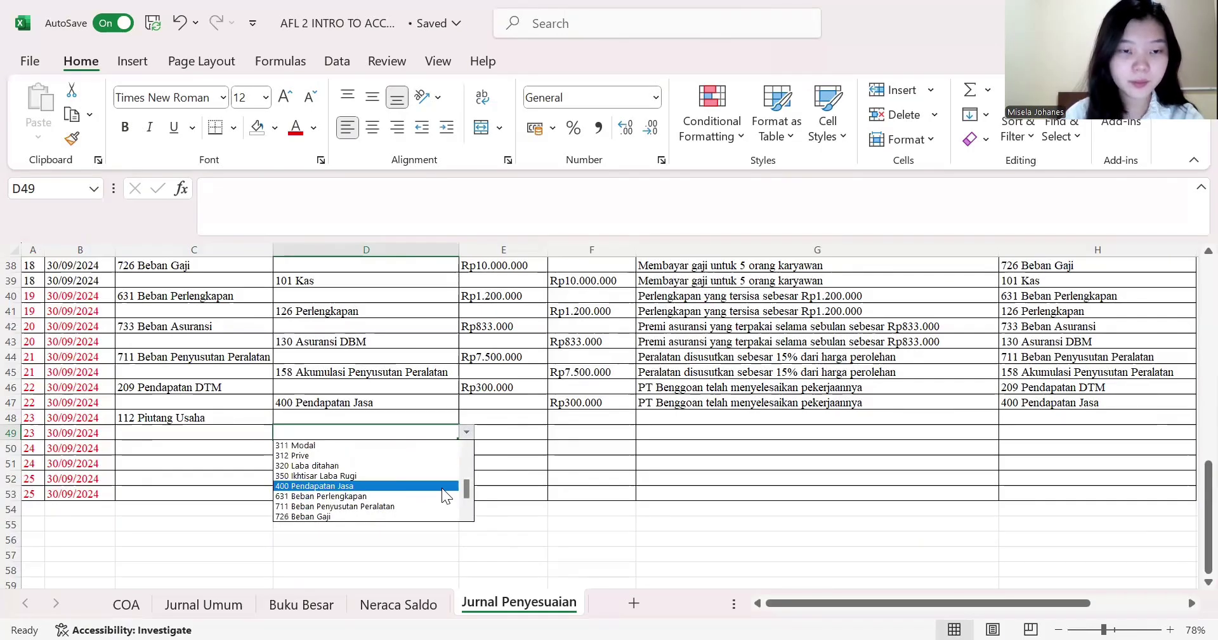
click(442, 488)
click(245, 413)
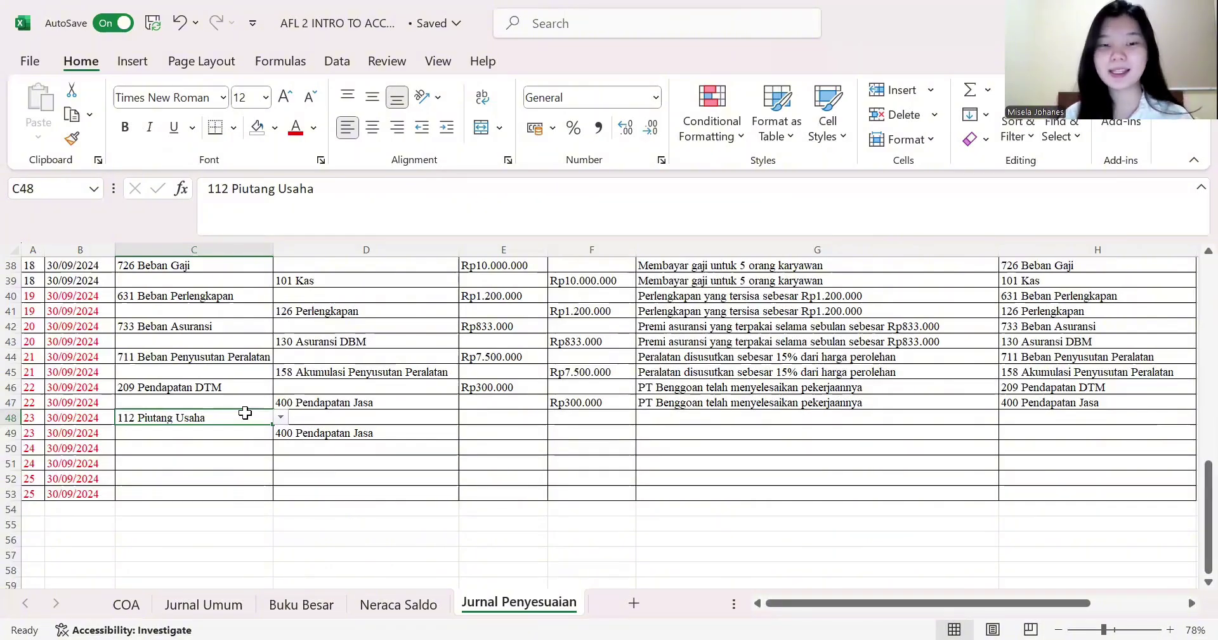
click(401, 436)
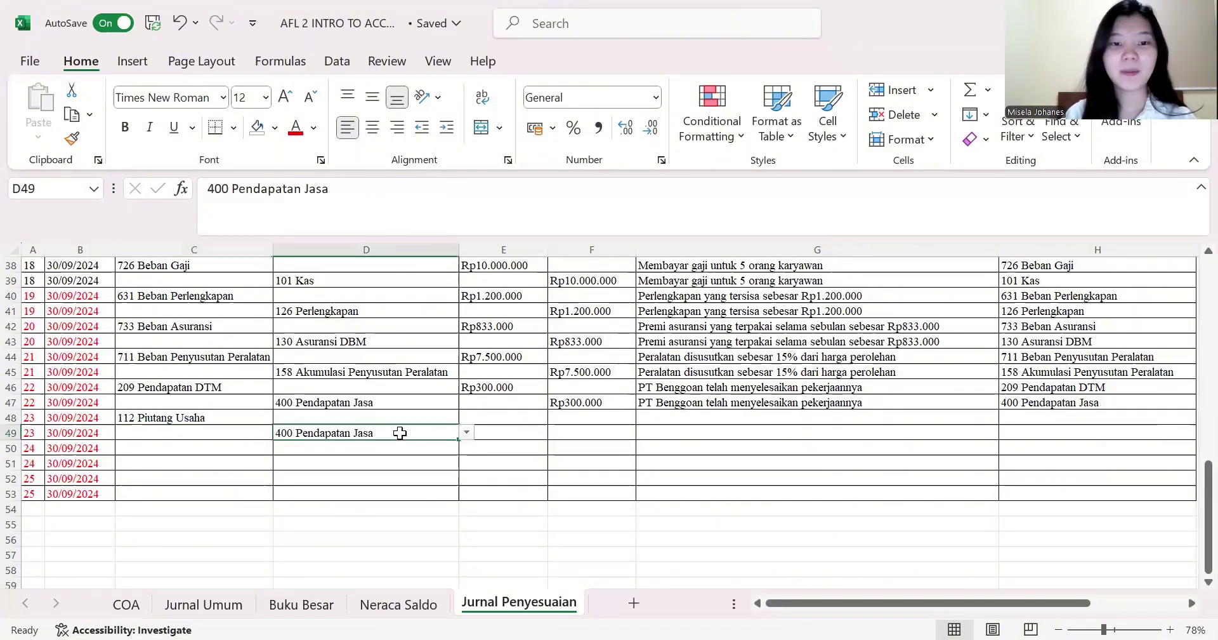
- Enter 200.000 as entry 23's debit amount in E48
click(498, 418)
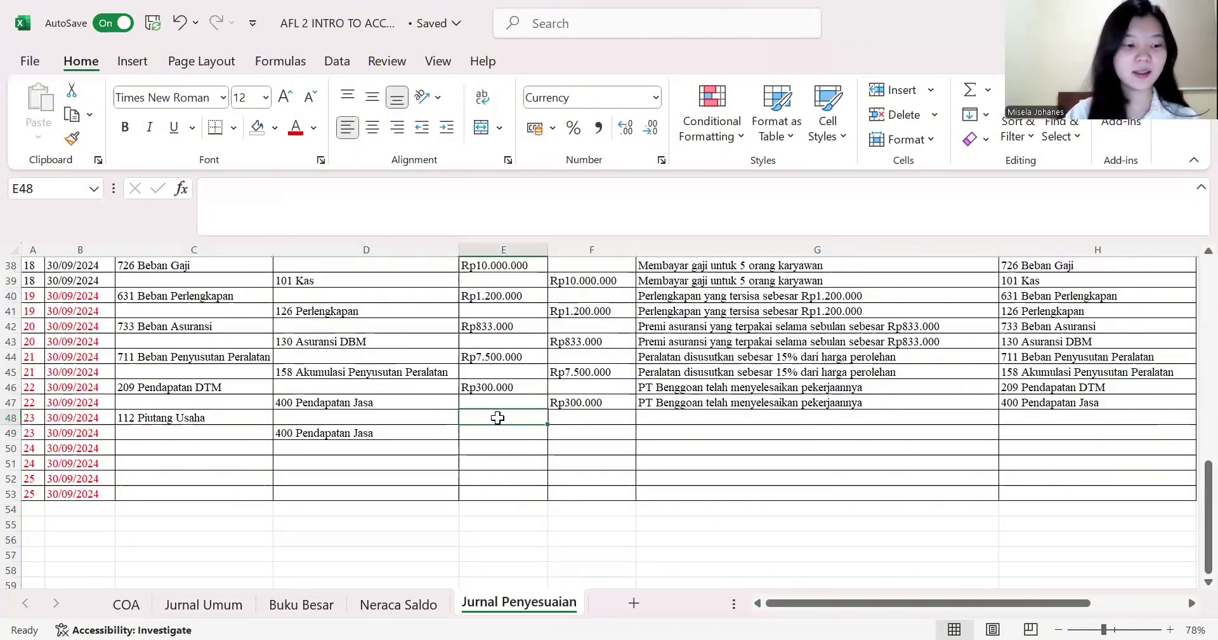
text(200)
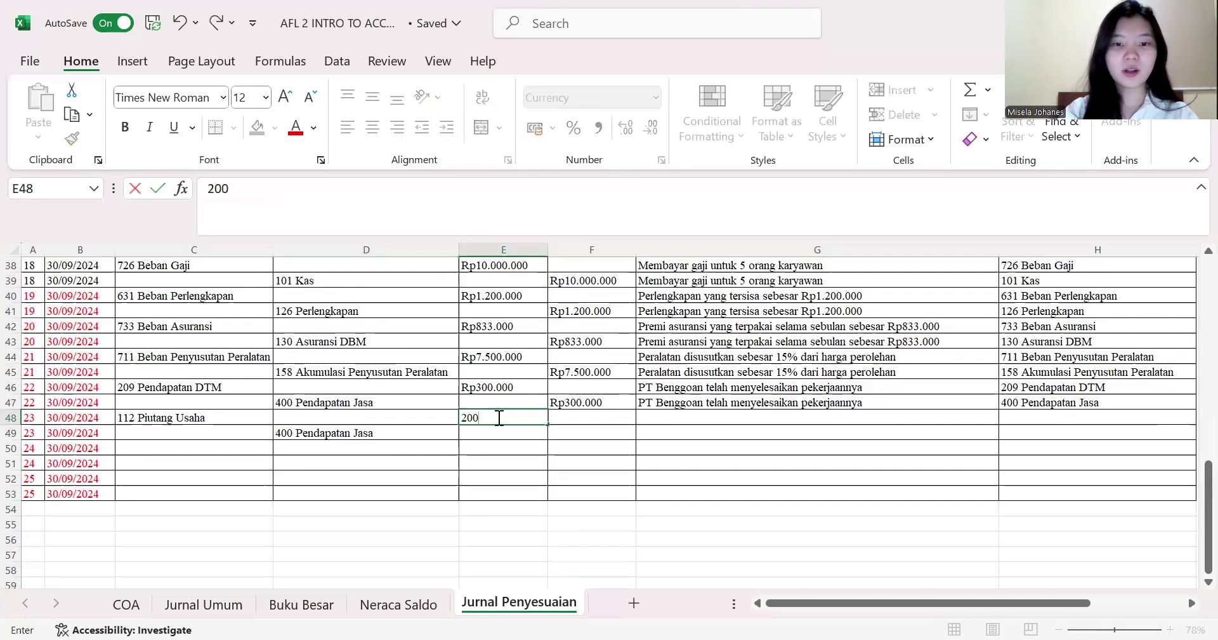
text(.000)
key(Return)
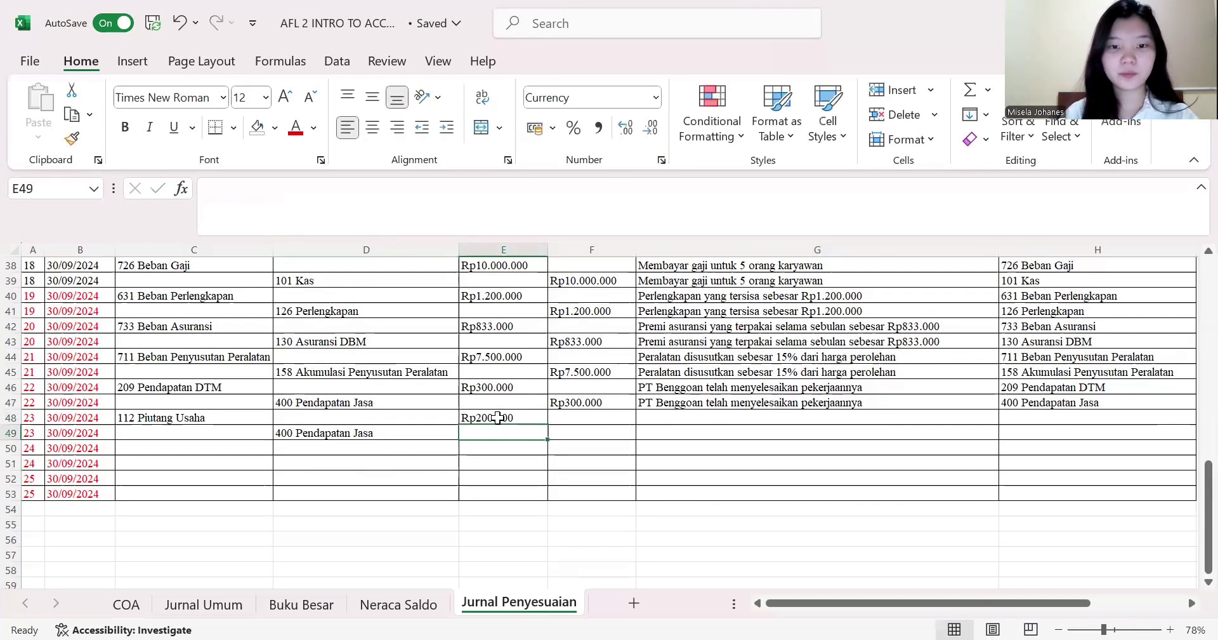
- Reference the debit amount in E48 for entry 23's credit amount in F49
key(Right)
text(=)
key(Left)
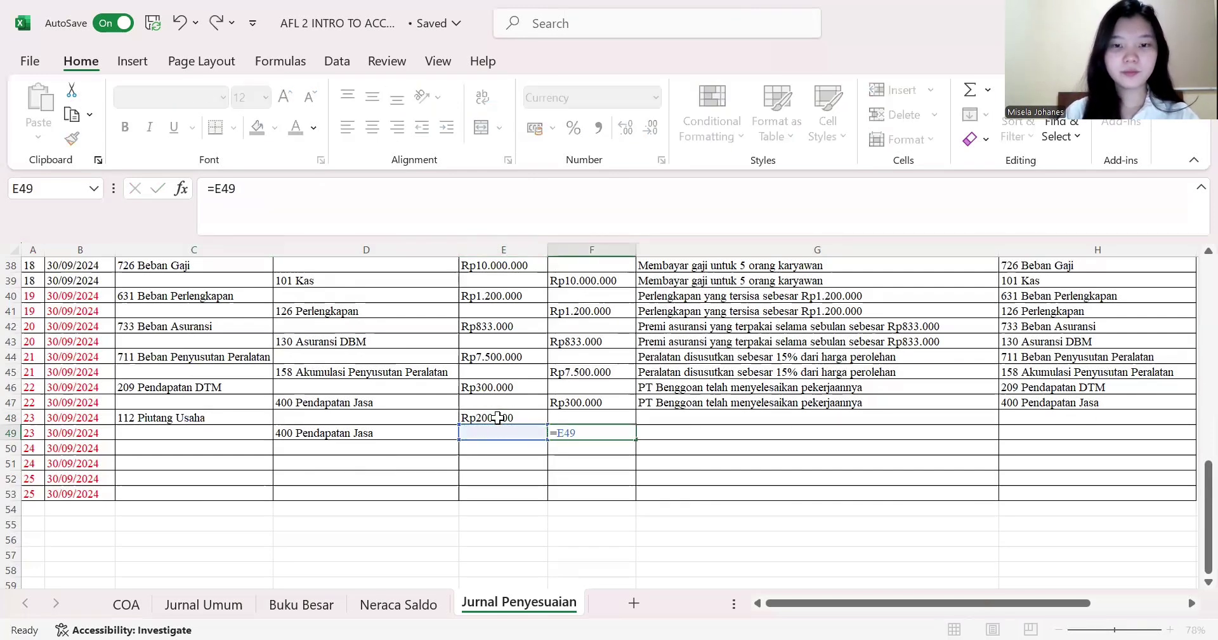
key(Return)
click(591, 435)
text(=)
key(Left)
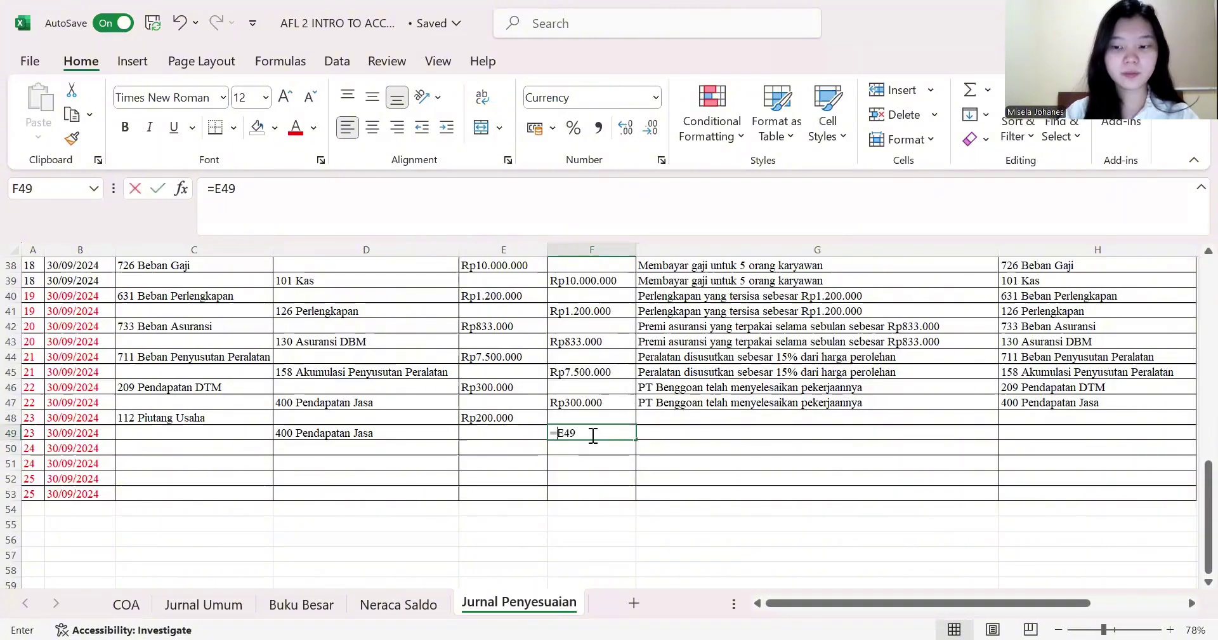
key(Up)
key(Return)
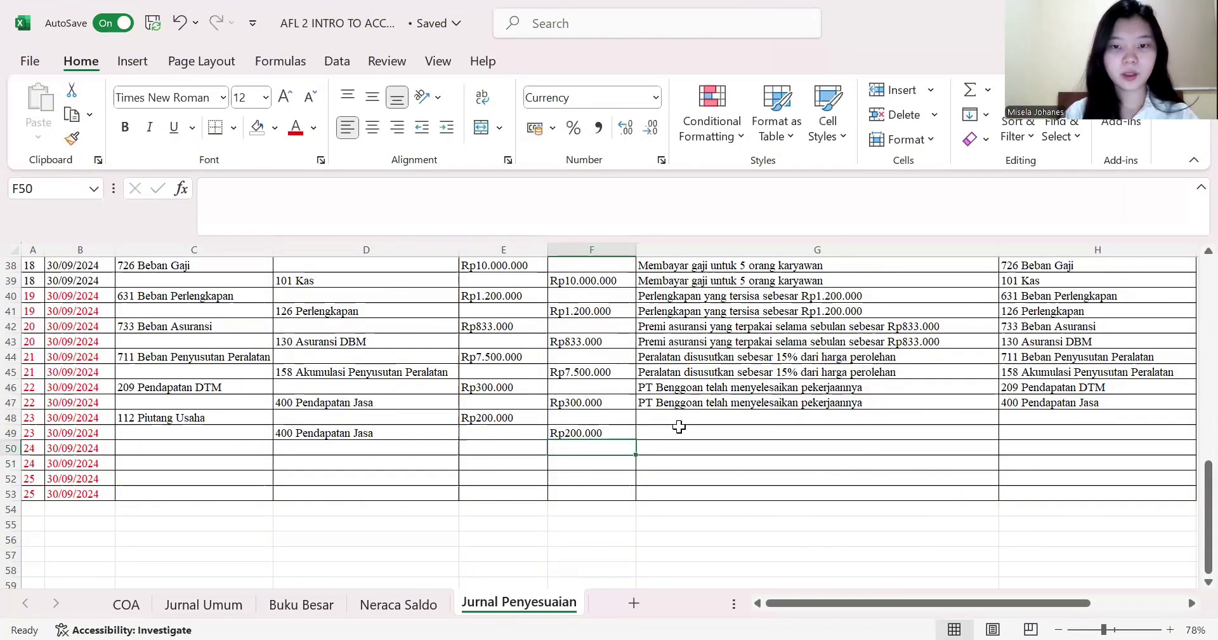
- Enter "Perusahaan belum mencatat dan menagih uang dari pelanggan atas jasa" as entry 23's description in G48
click(678, 414)
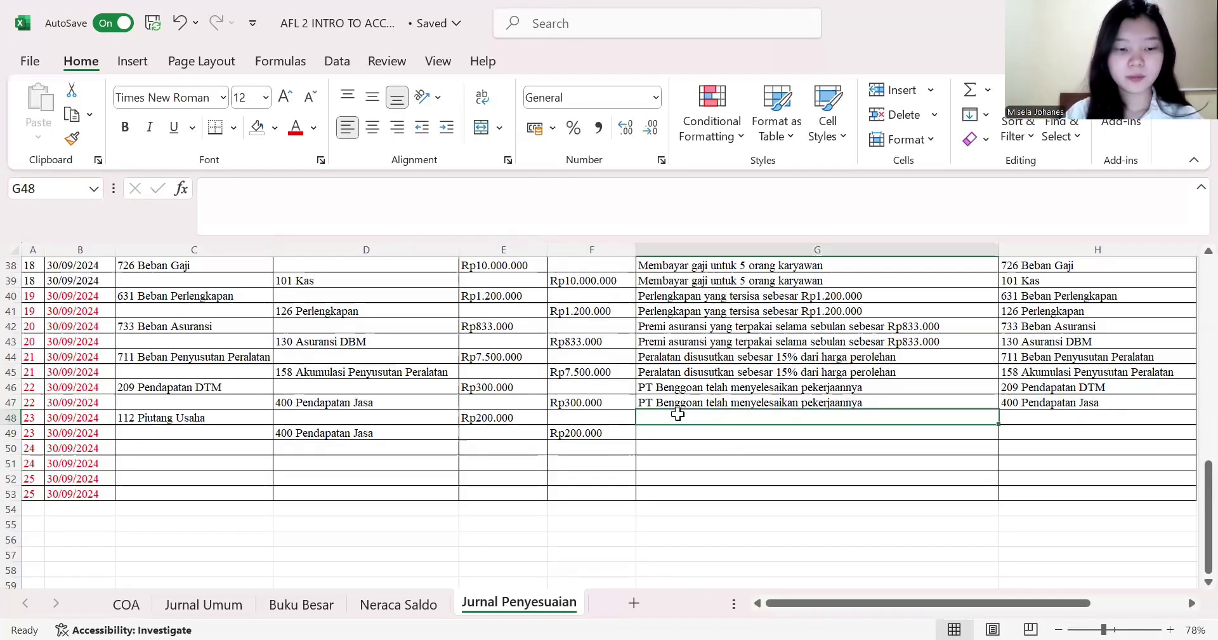
text(Per)
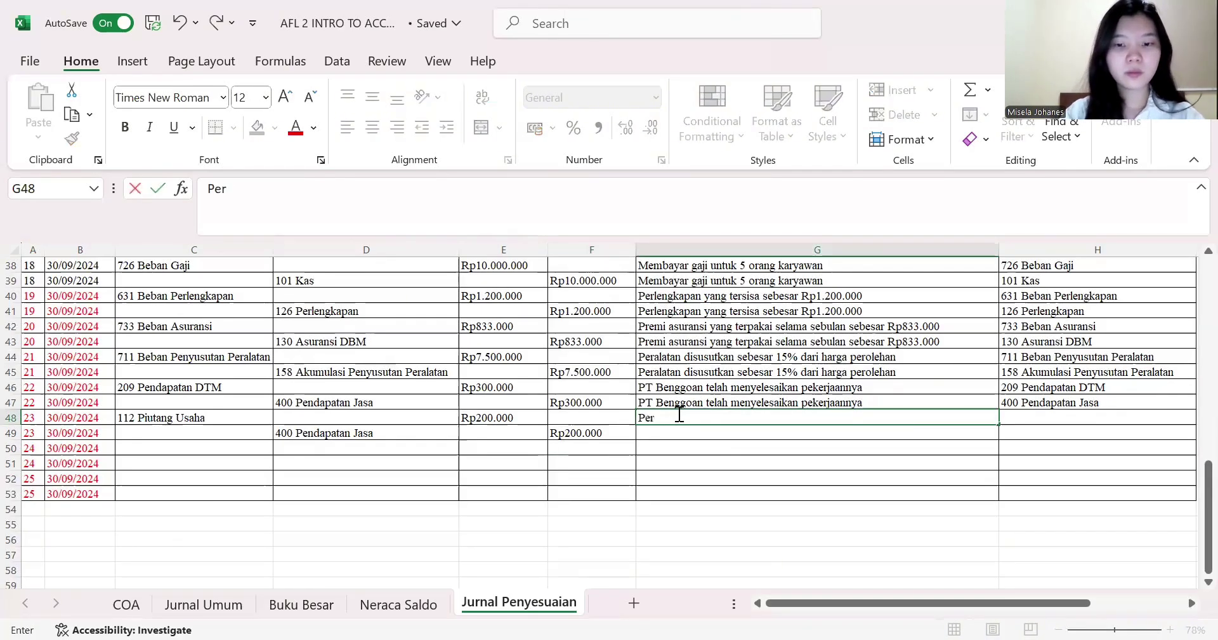
text(usahaan )
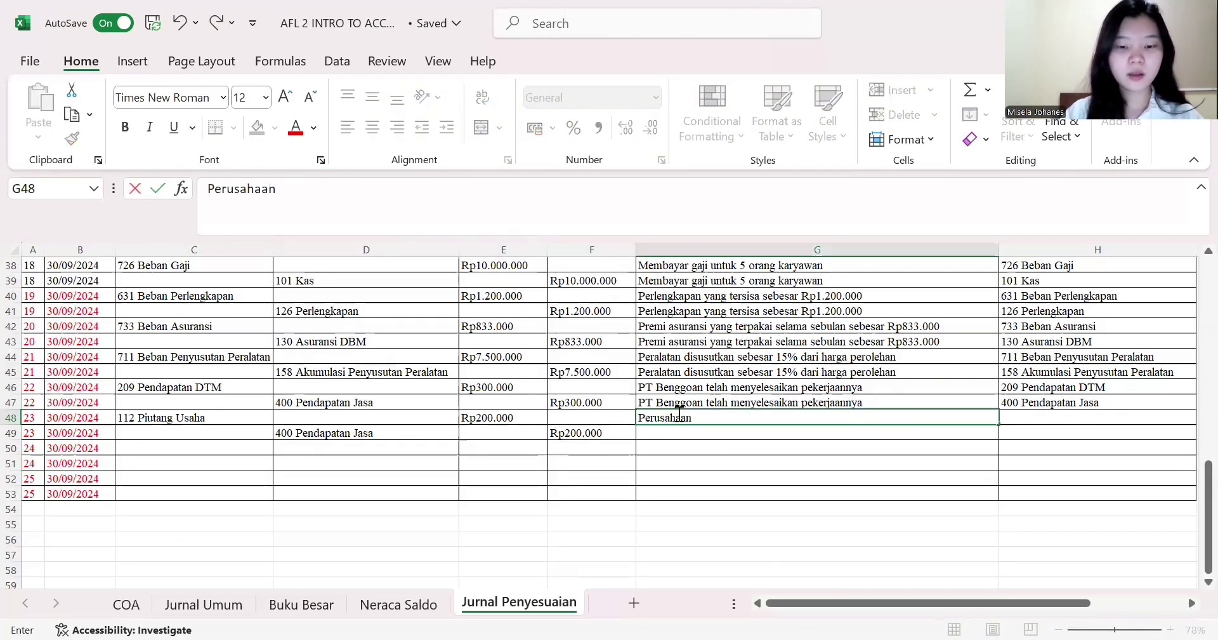
text(belum menca)
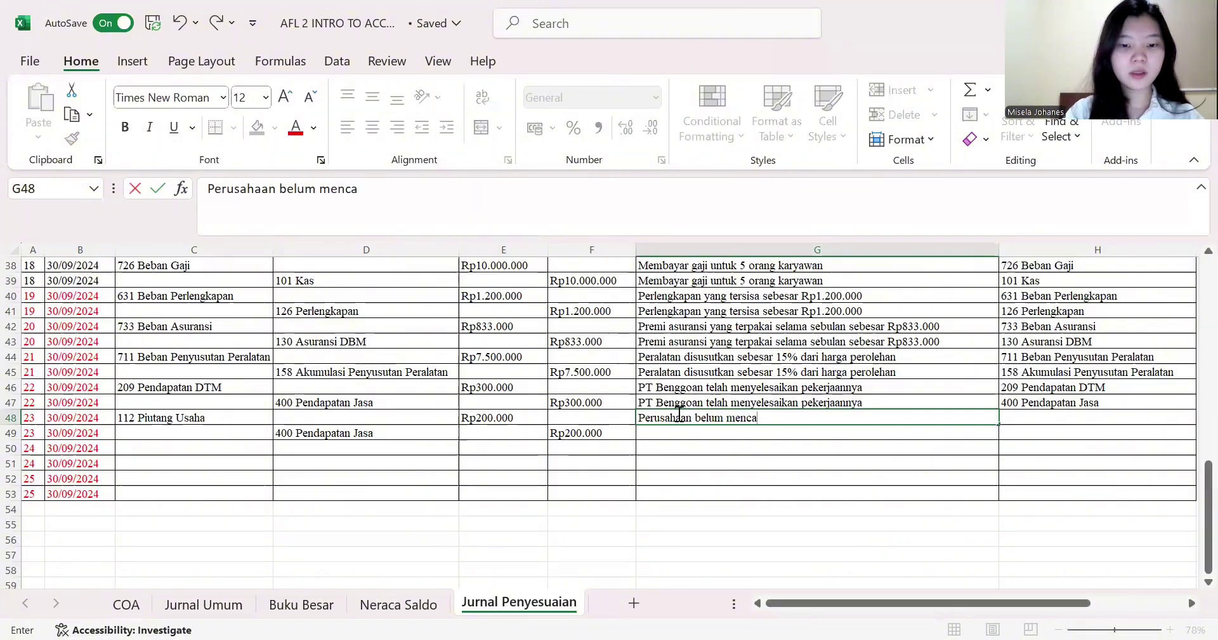
text(tat)
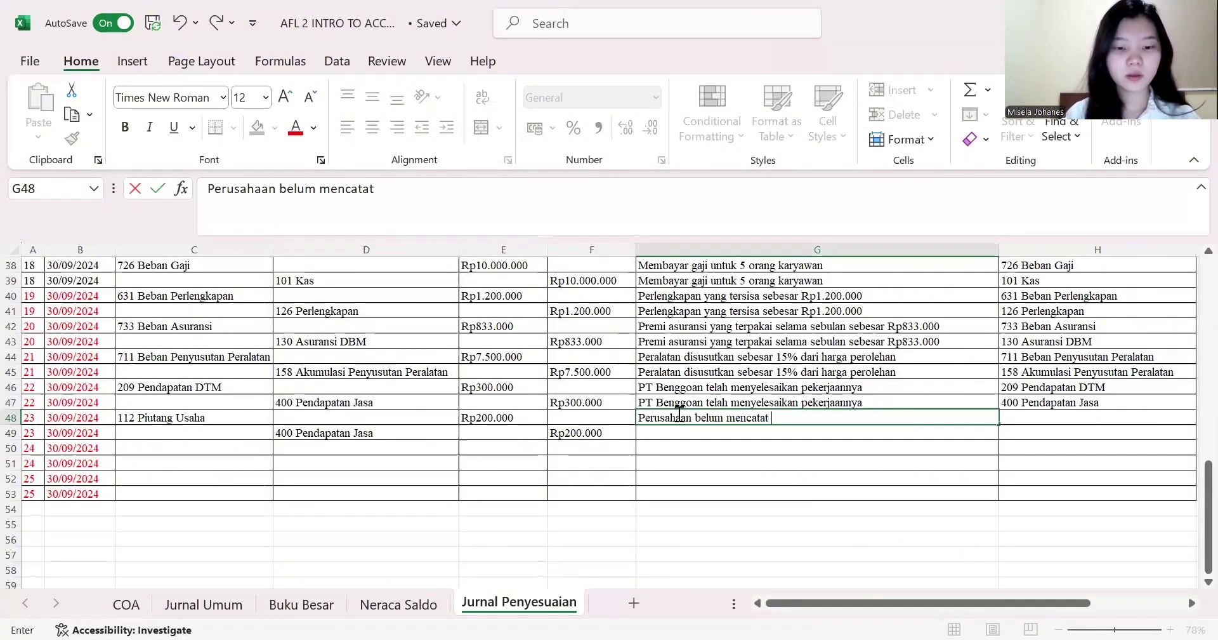
text( dan menagih)
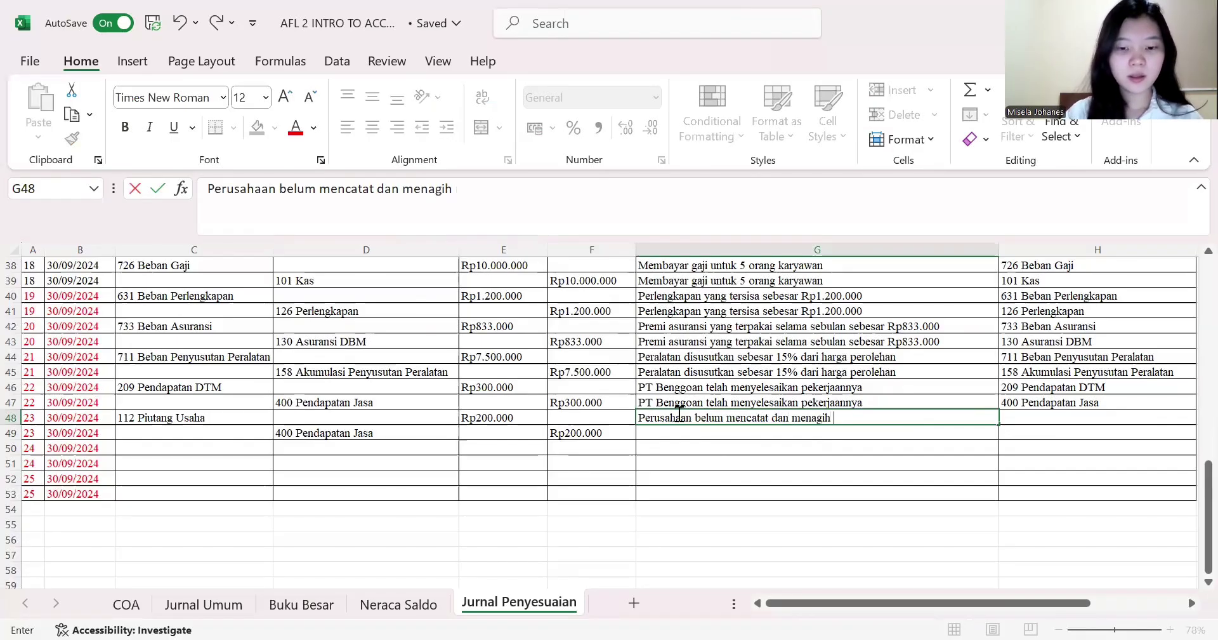
text( uang)
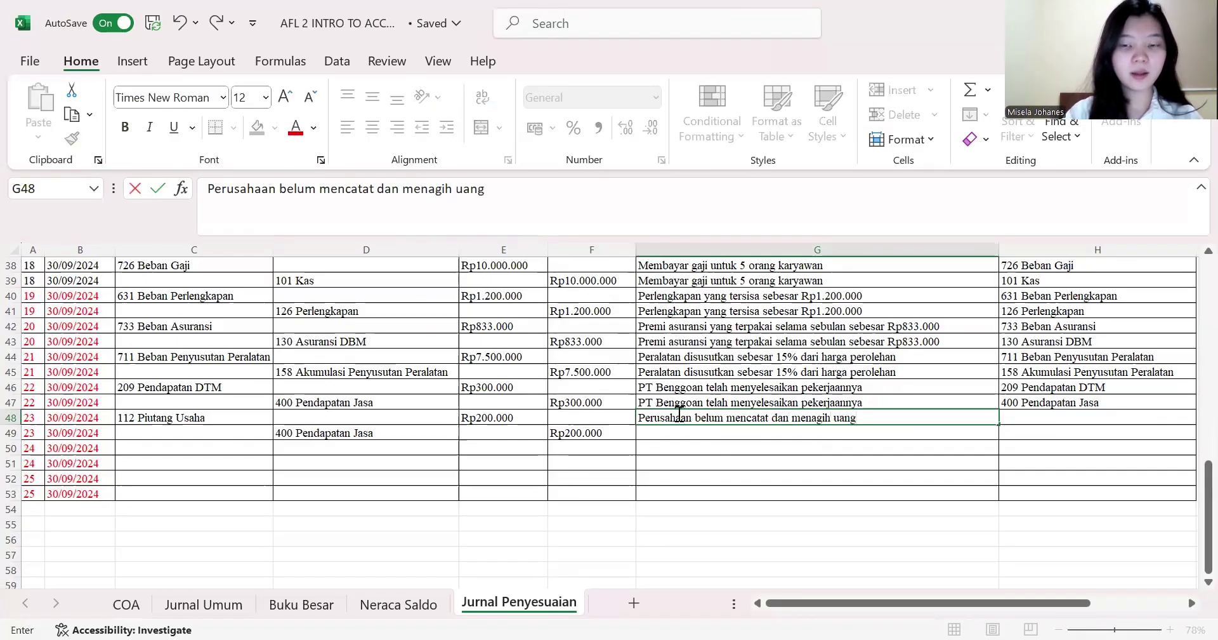
text( dari pe)
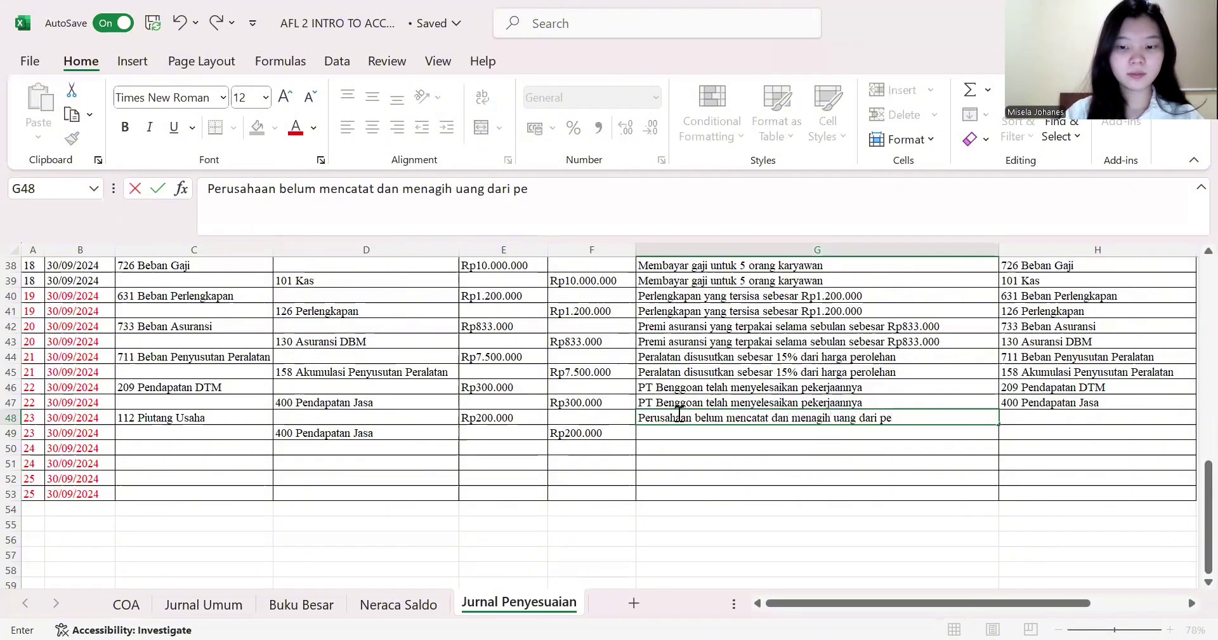
text(langgan atas jasa)
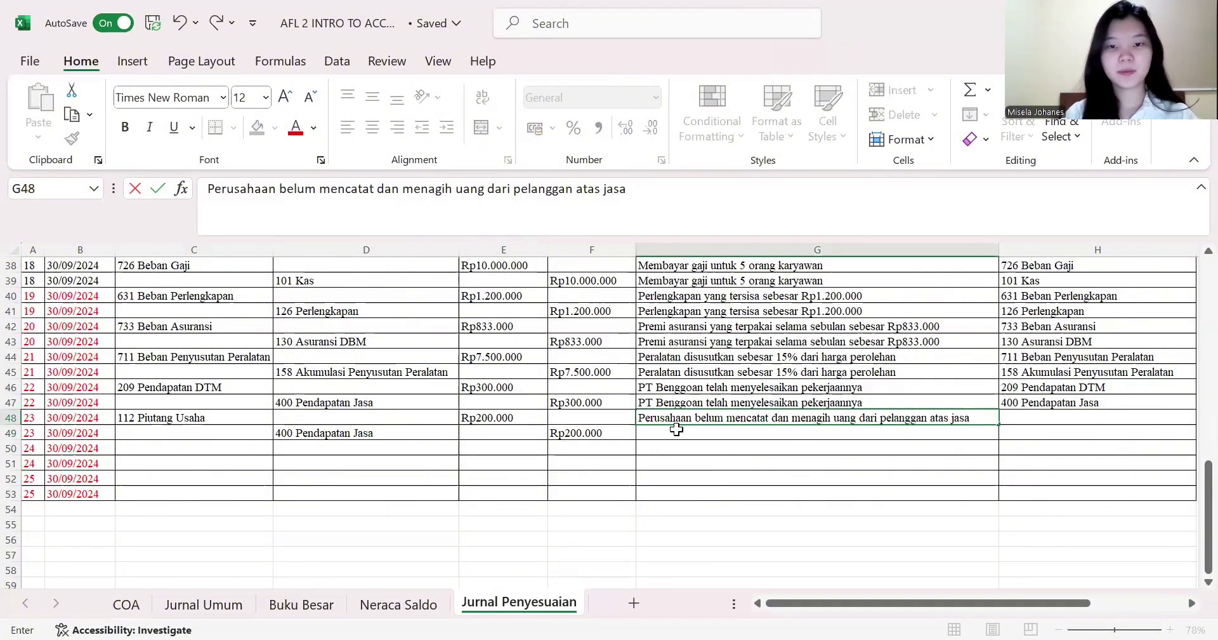
- Reference the description in G48 for entry 23's credit row in G49
click(679, 432)
text(=)
key(Up)
key(Return)
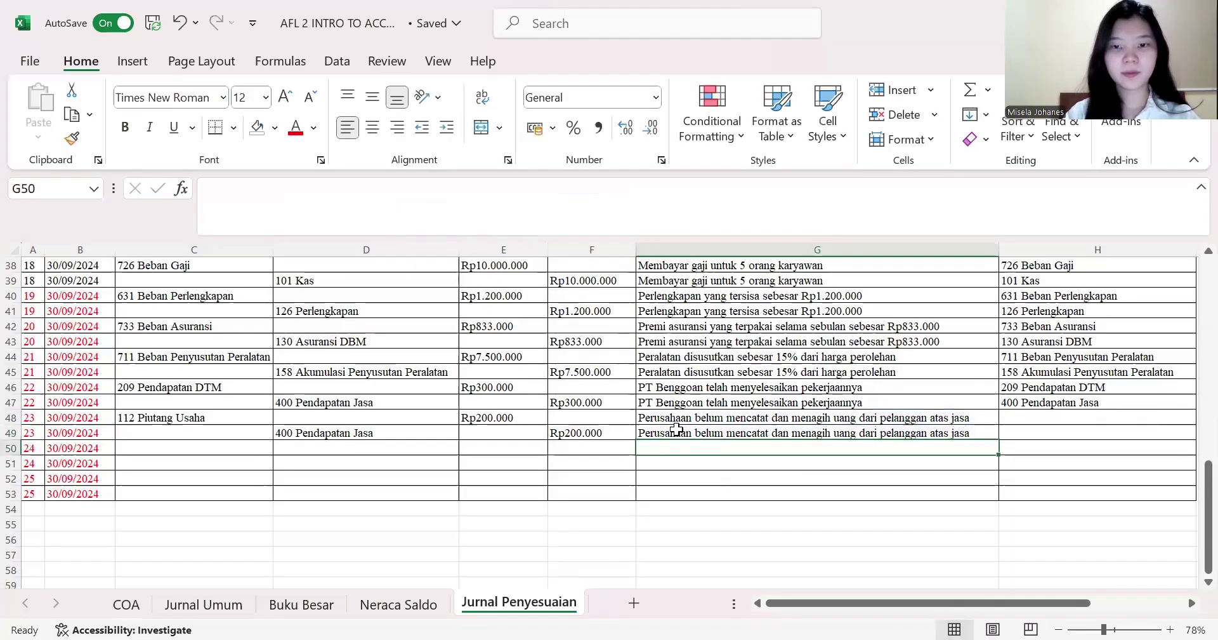
- Fill the account lookup formula from H47 down through H49 for entry 23
click(1117, 402)
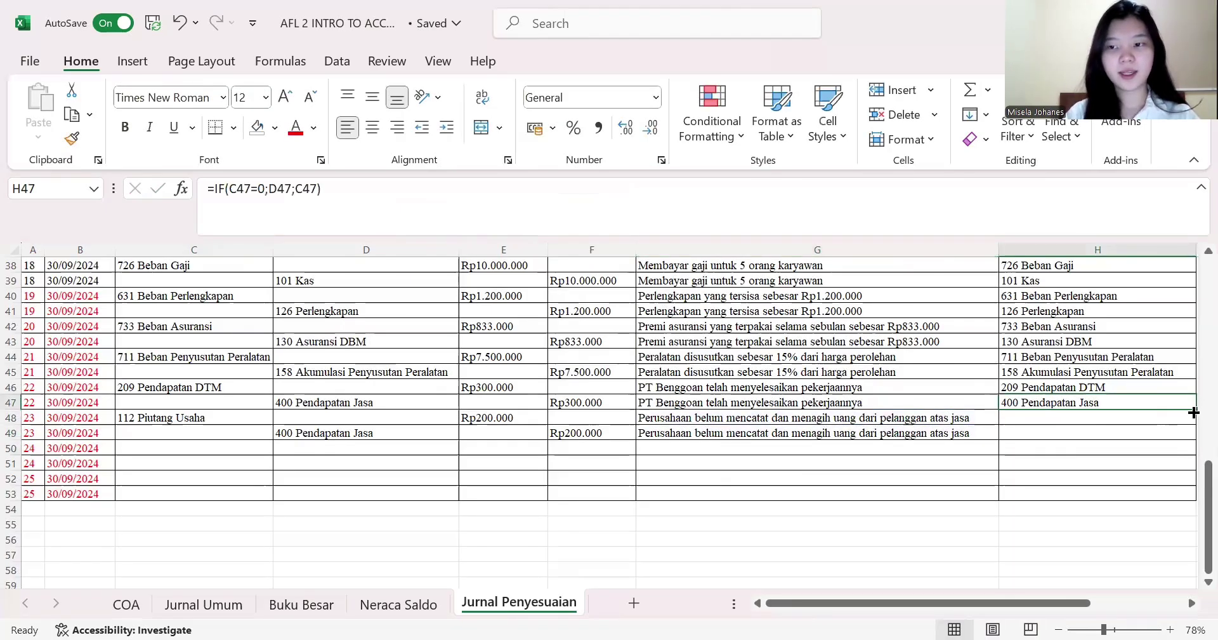
drag(1193, 412, 1192, 434)
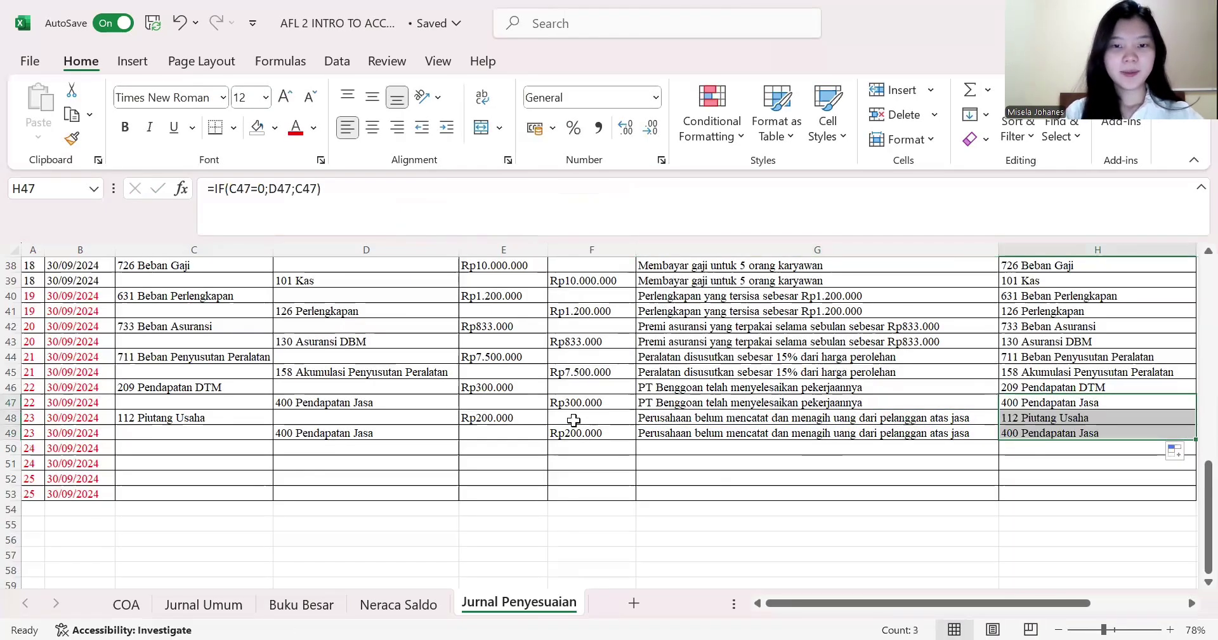
click(237, 450)
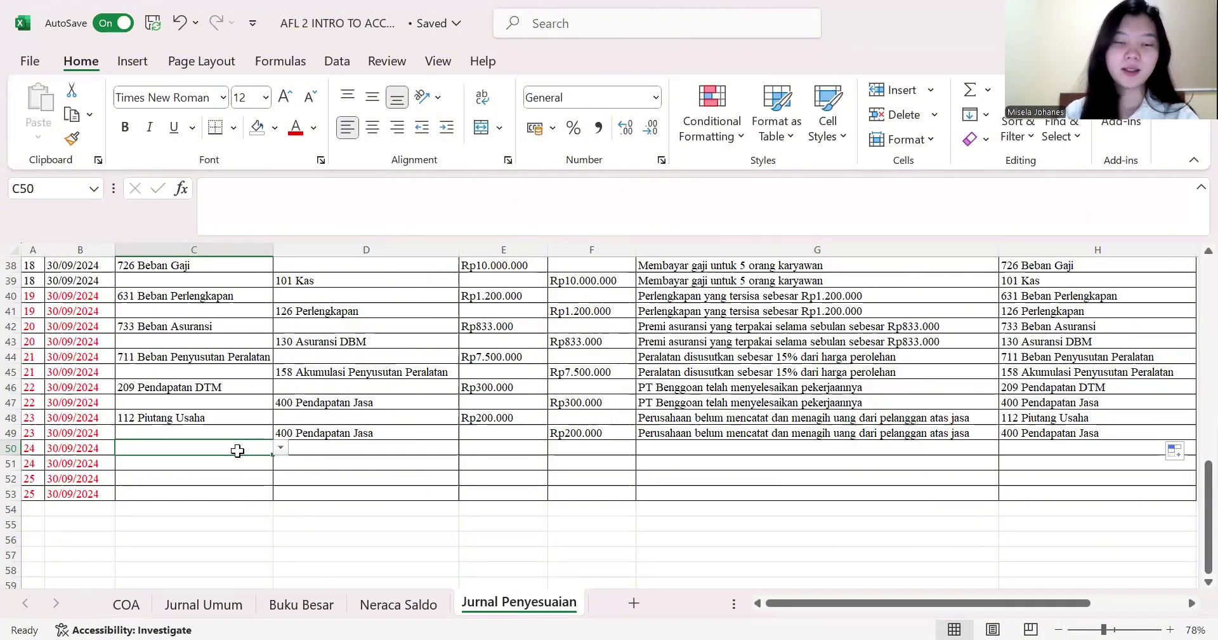
- Set entry 24's debit account in C50 to 732 Beban Utilitas and its credit account in D51 to 201 Hutang Usaha
click(281, 447)
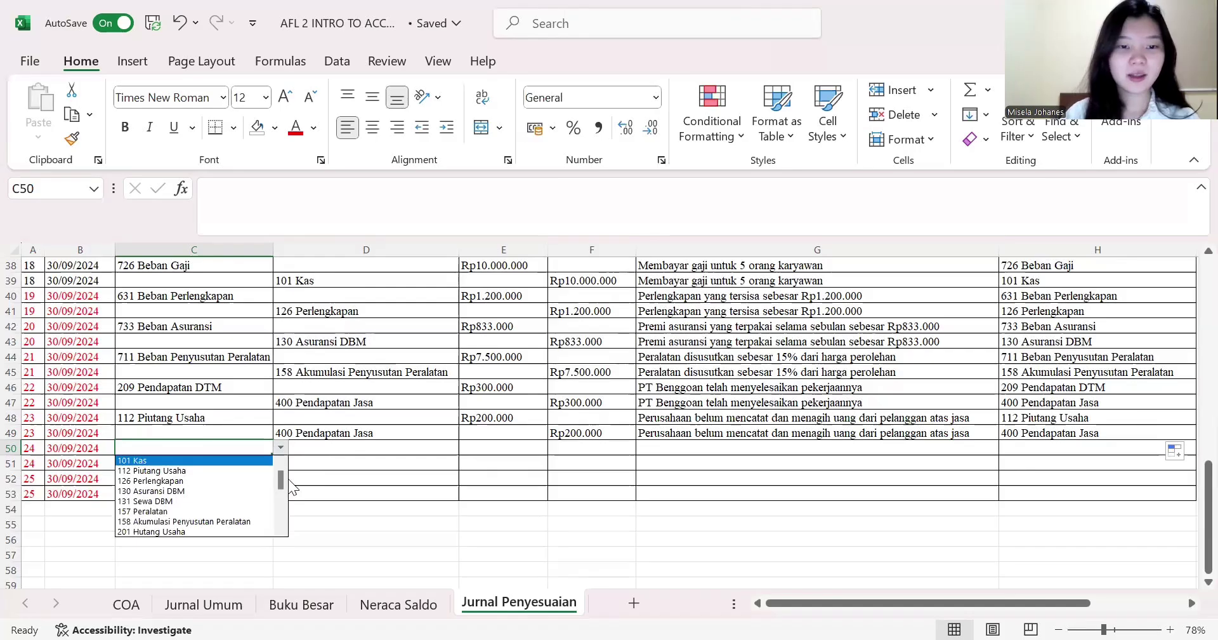
drag(282, 479, 282, 524)
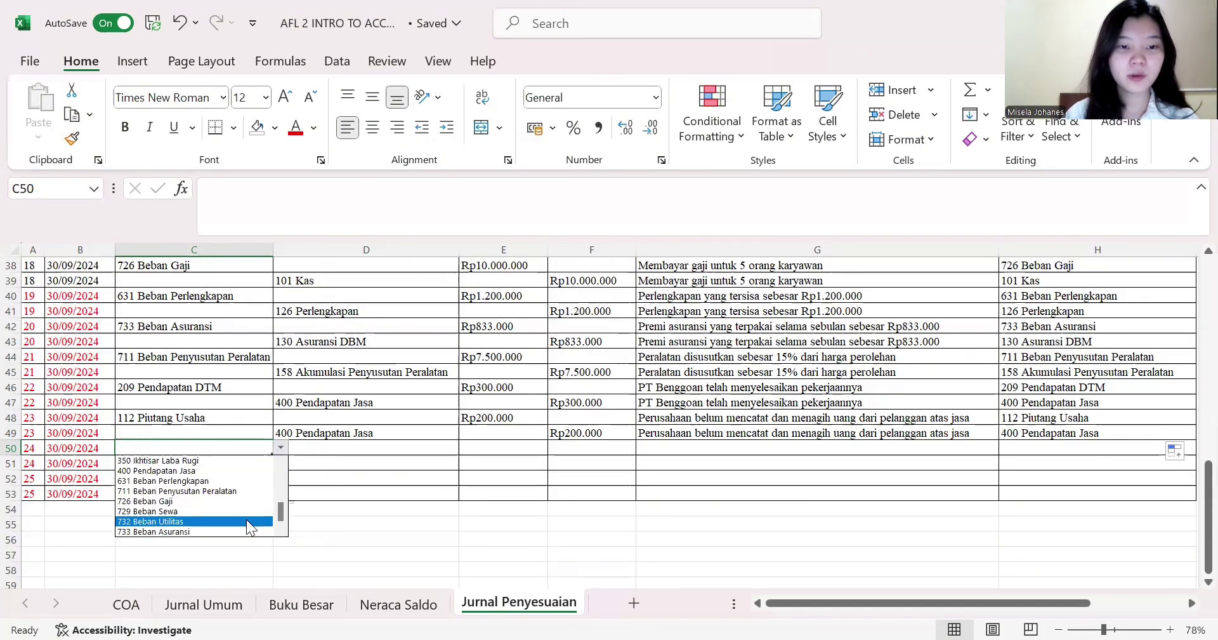
click(246, 519)
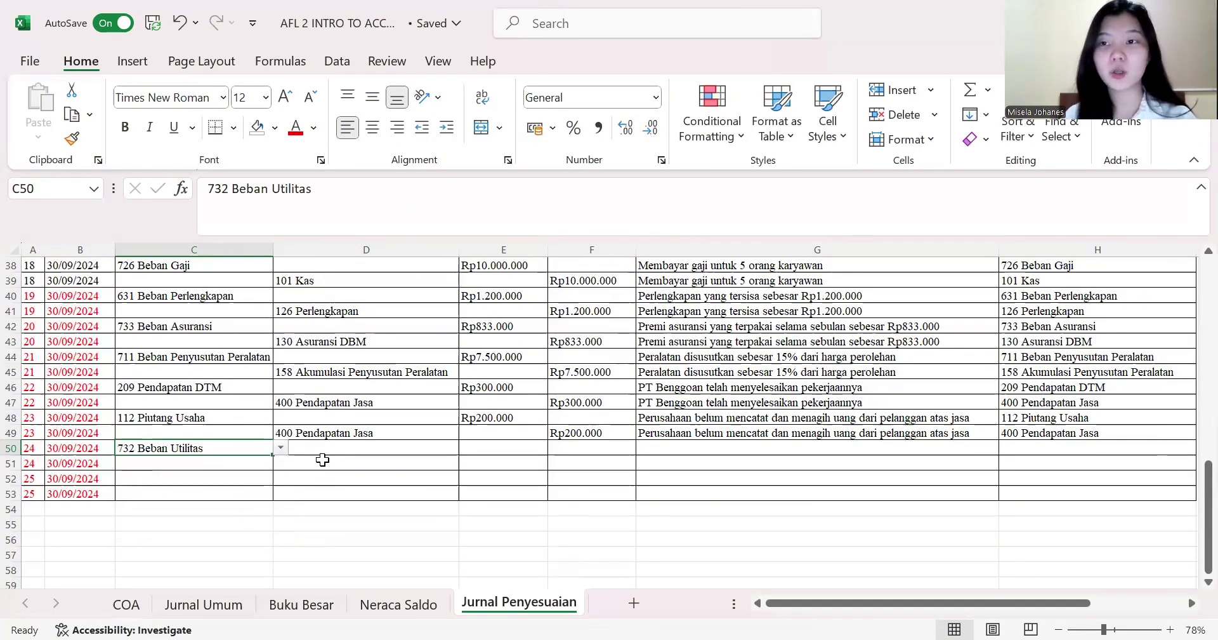
click(381, 462)
click(467, 464)
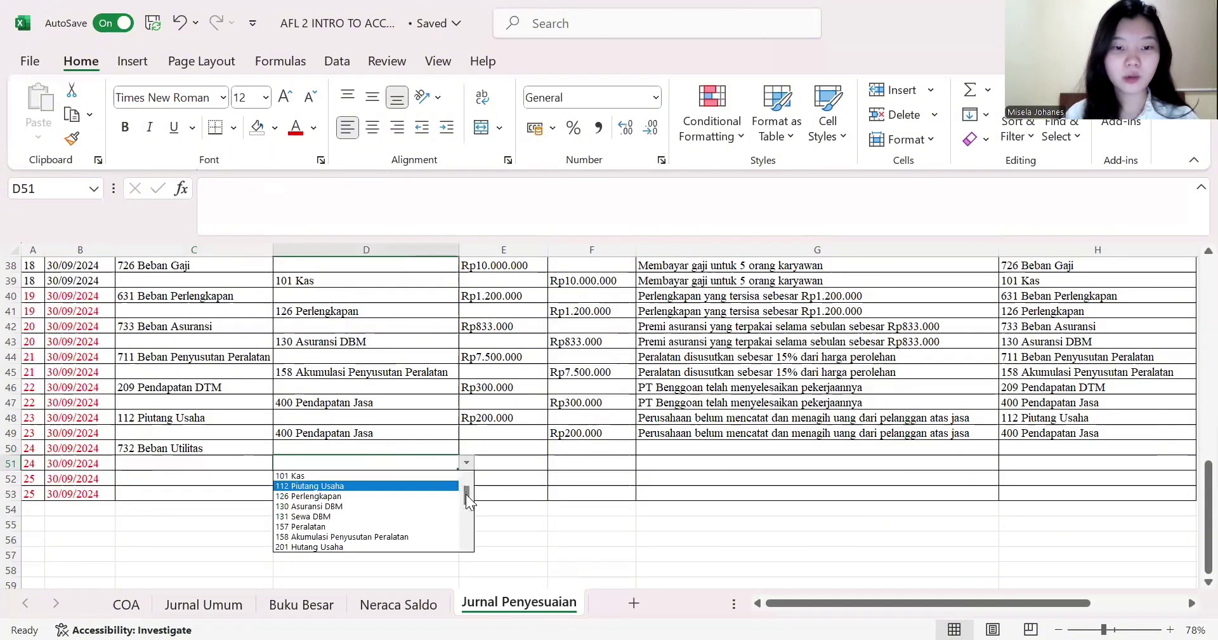
drag(468, 499, 468, 501)
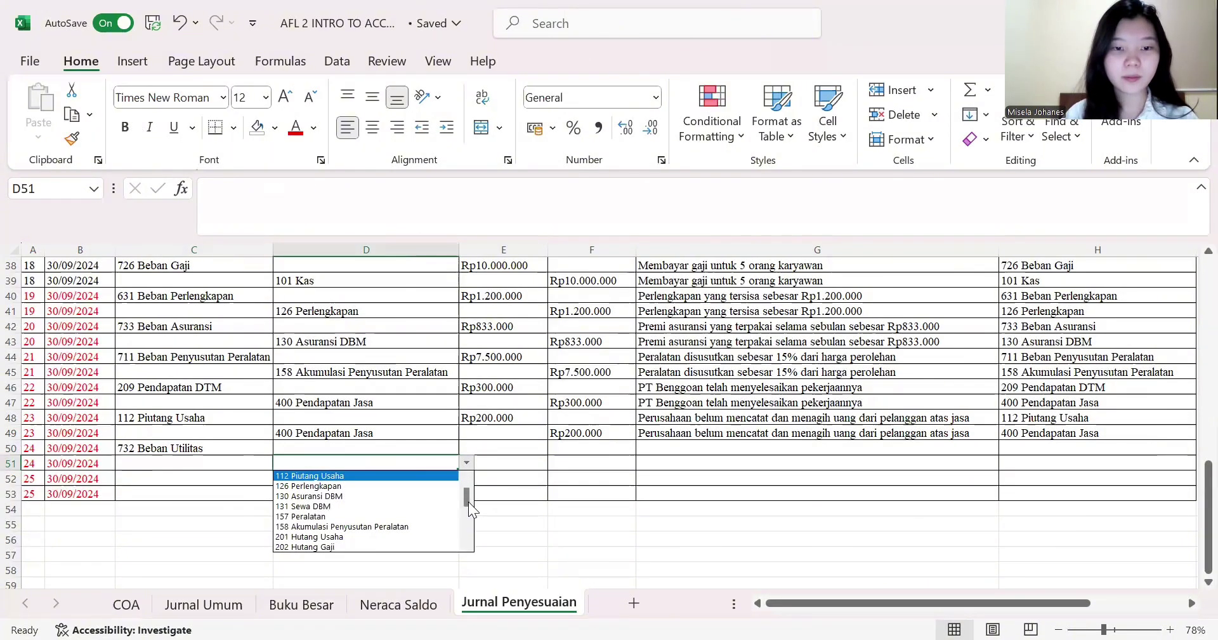
click(416, 535)
click(220, 448)
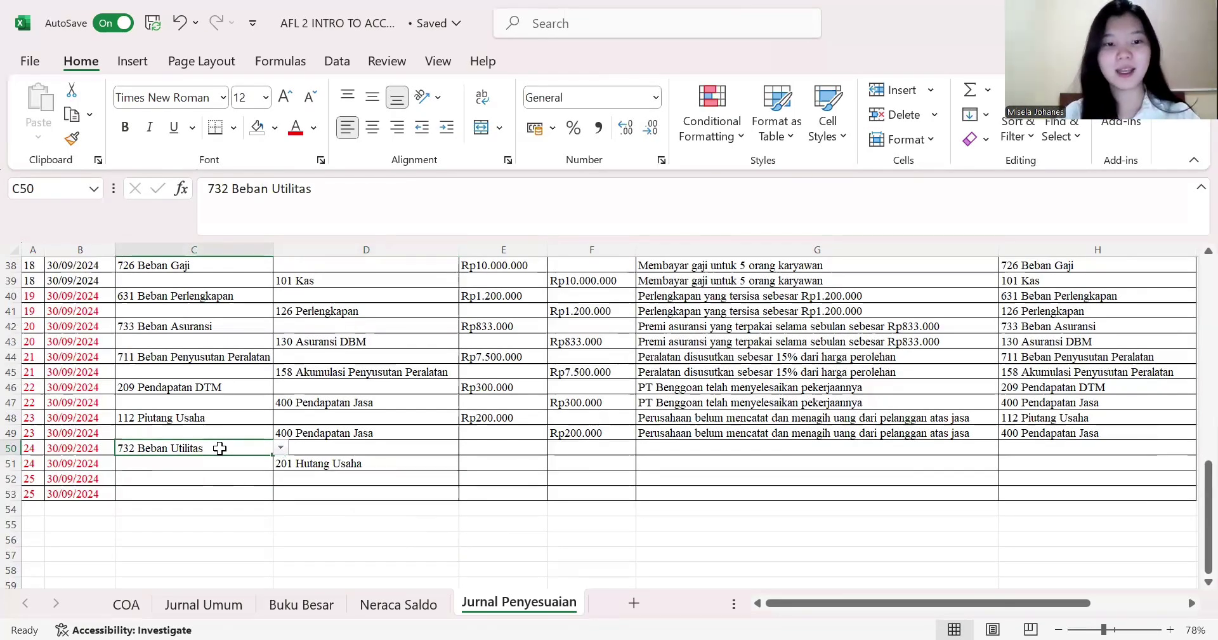
click(359, 469)
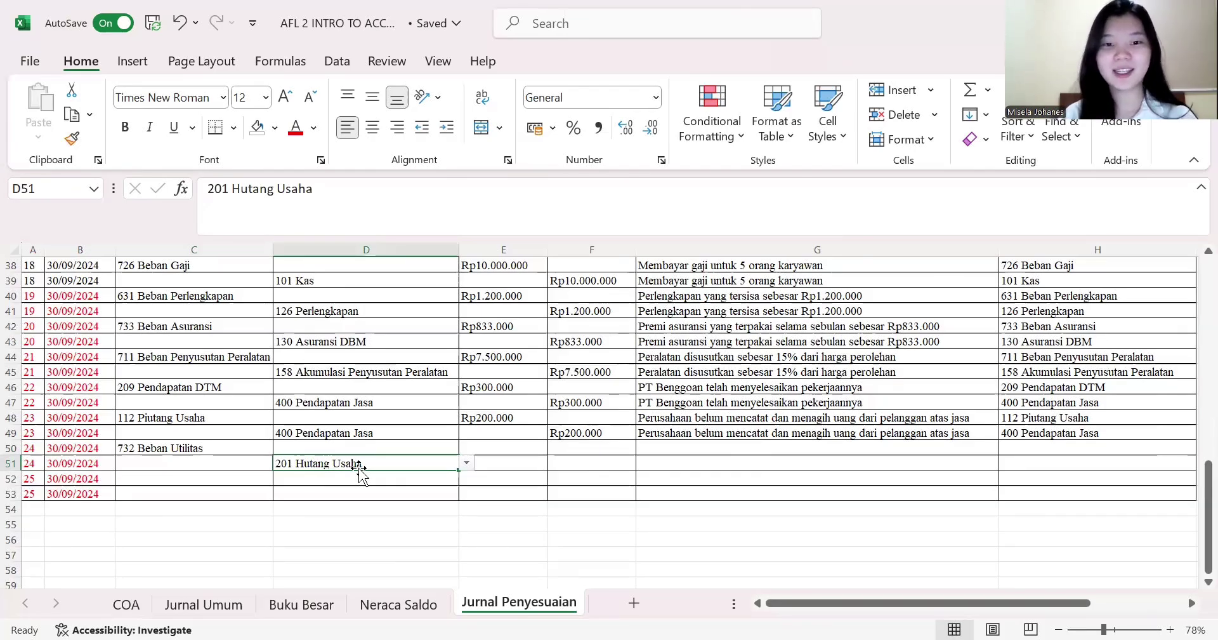
- Enter 500000 as entry 24's debit amount in E50 and reference it for the credit amount in F51
click(512, 447)
text(50)
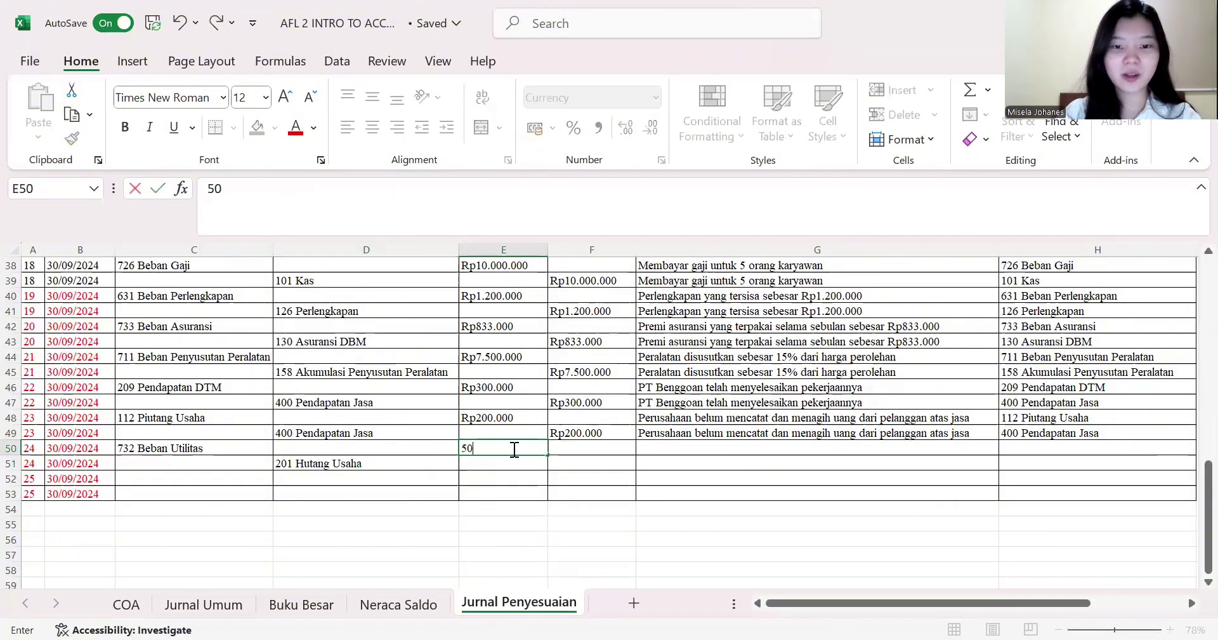
text(0000)
key(Return)
key(Tab)
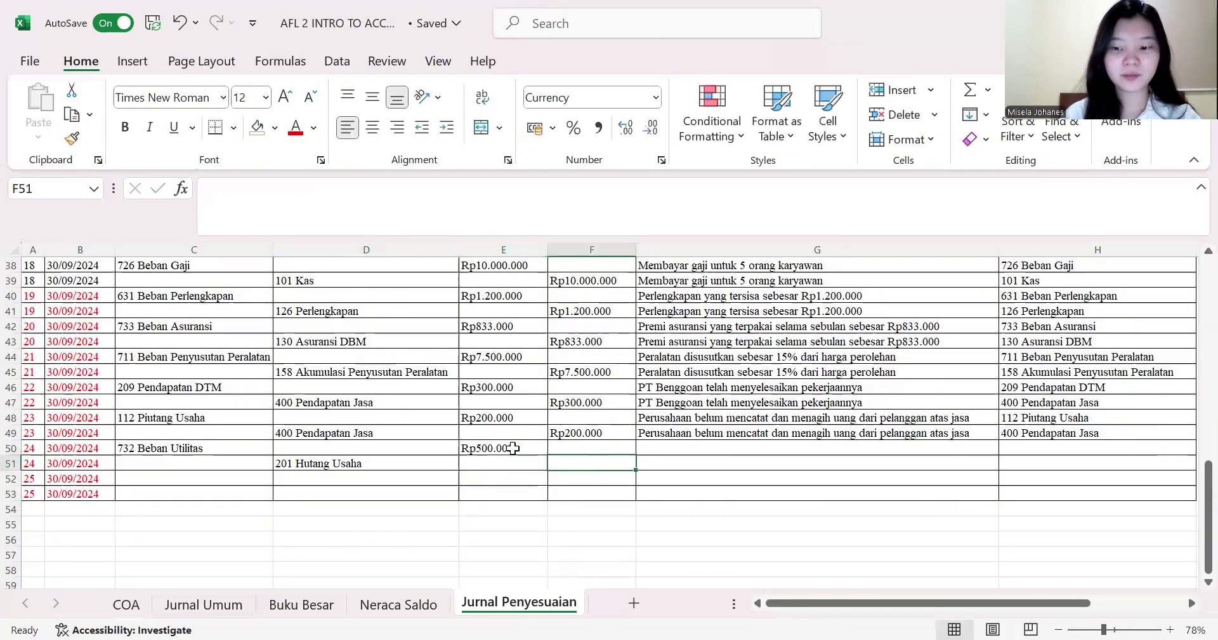
text(=)
click(513, 447)
key(Return)
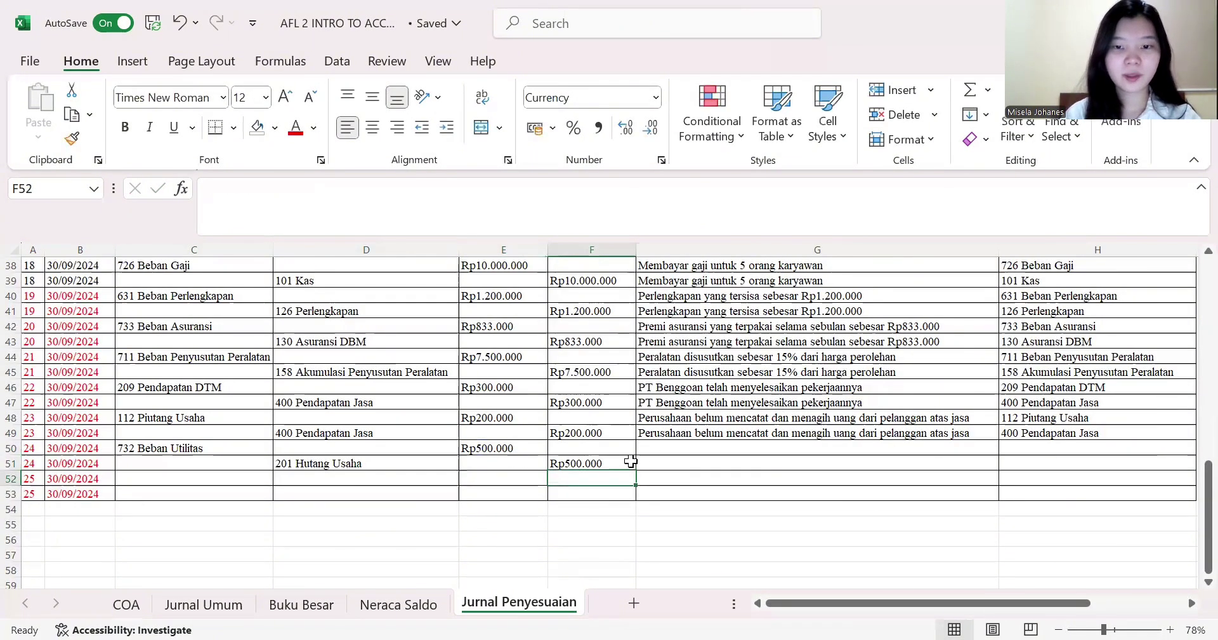
- Enter "Perusahaan belum membayar tagihan listrik" as entry 24's description in G50
click(654, 450)
text(Pe)
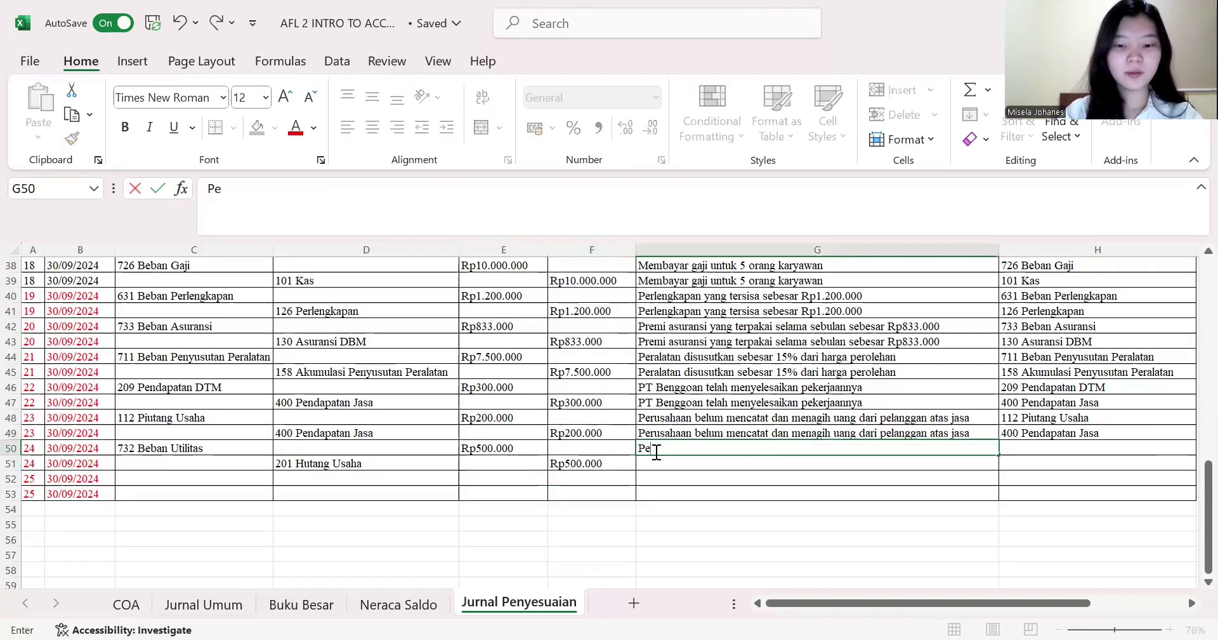
text(rusahaan belu)
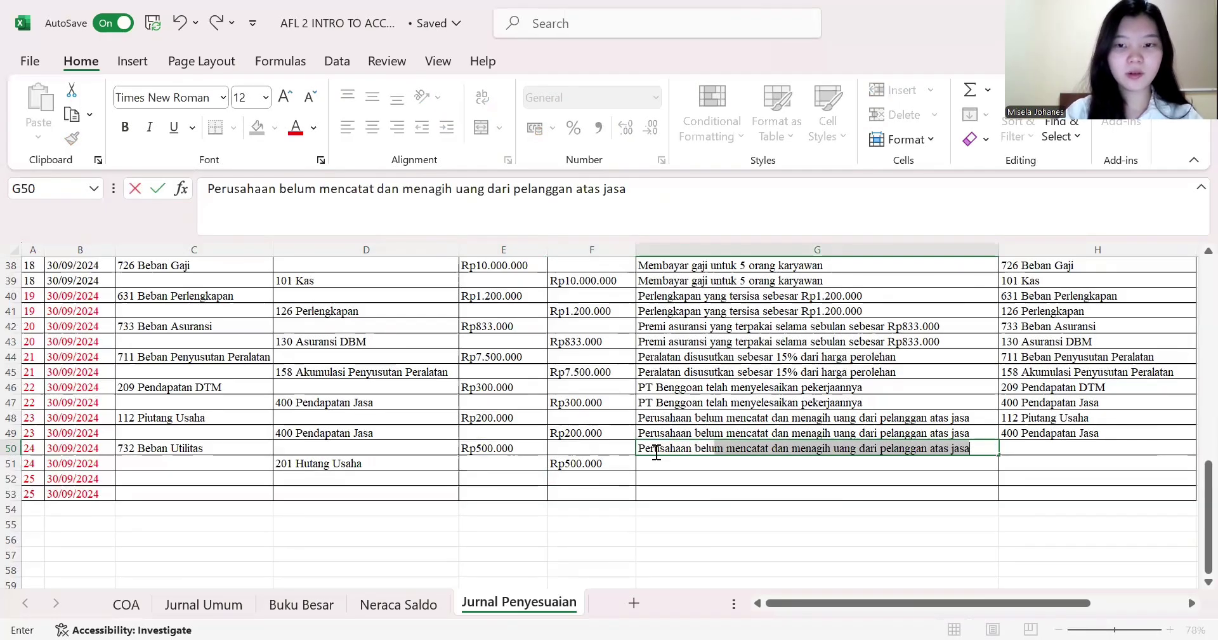
text(m membayar)
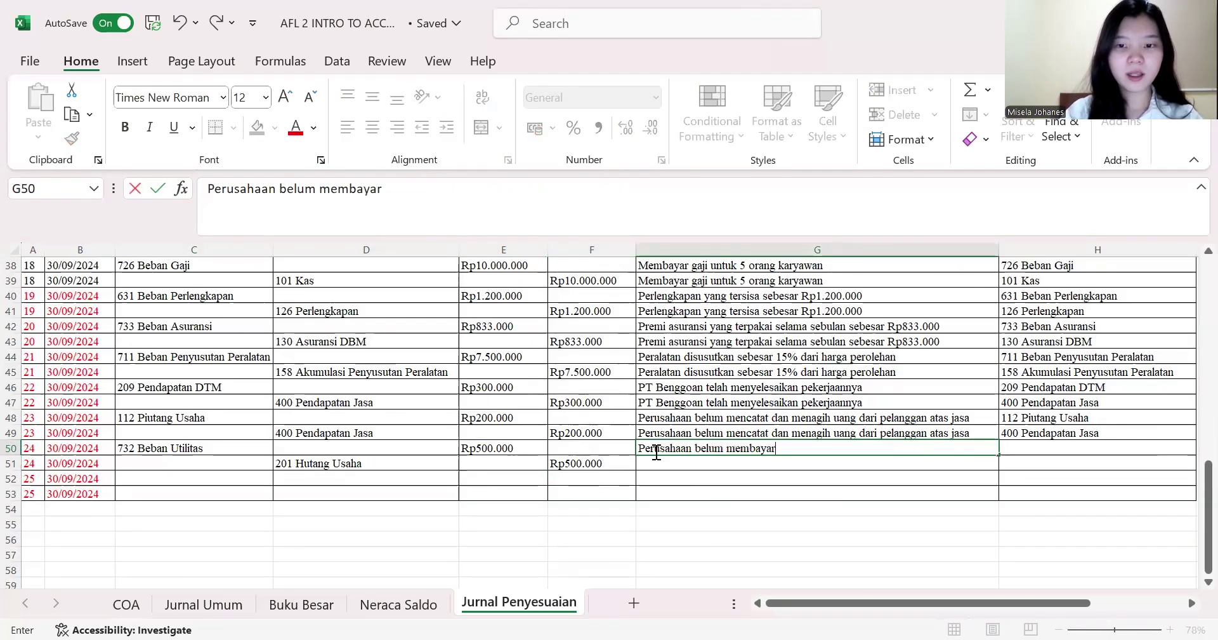
text( taghuh)
key(BackSpace)
key(BackSpace)
key(BackSpace)
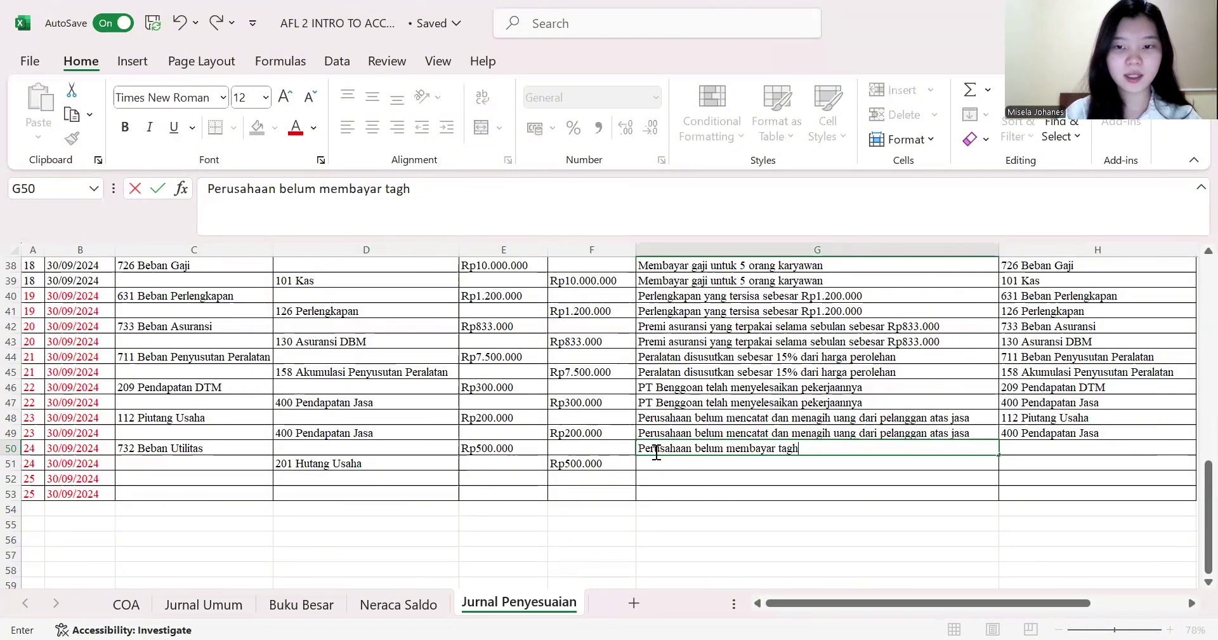
text(ihan listyrik)
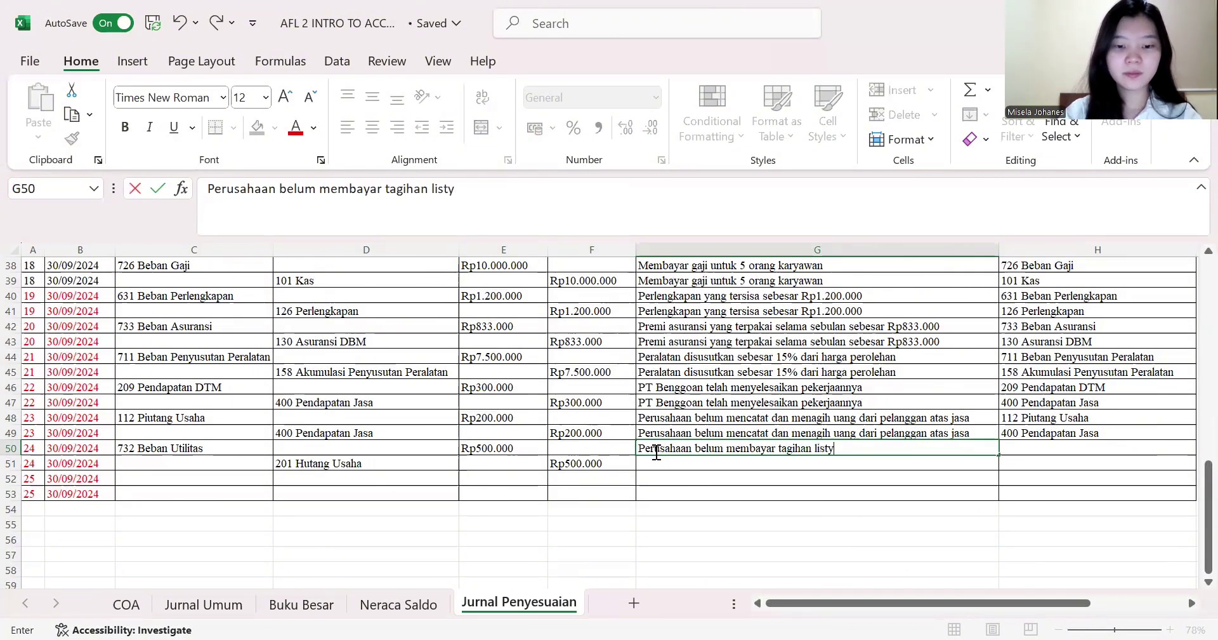
key(BackSpace)
key(BackSpace)
key(BackSpace)
key(BackSpace)
text(rik)
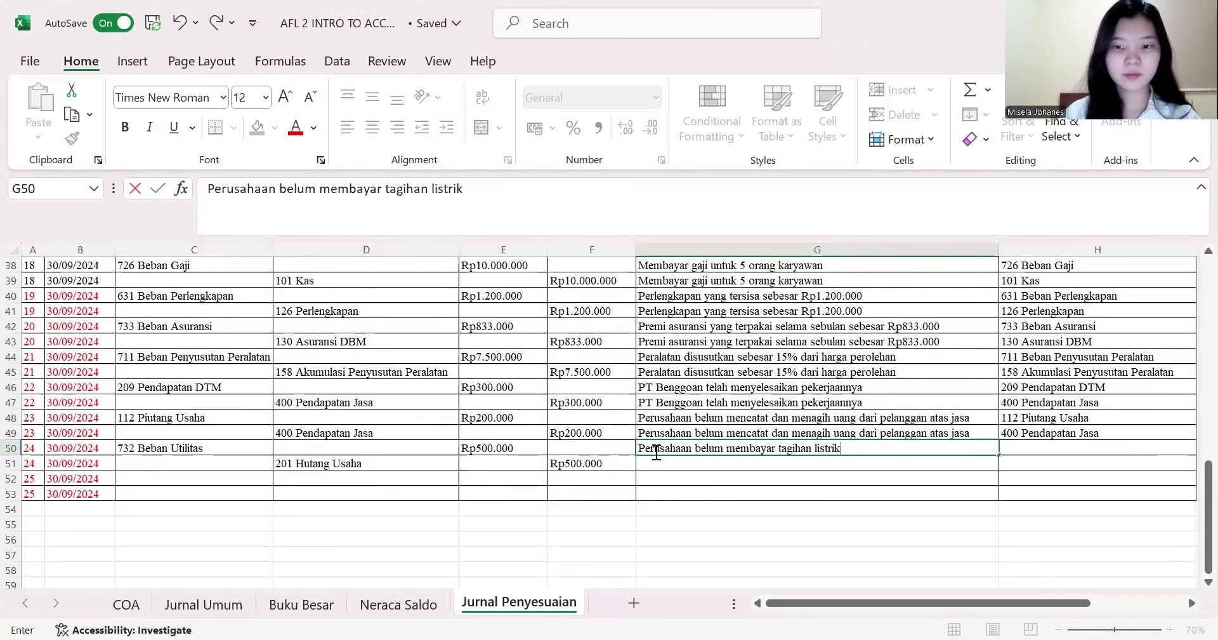
key(Return)
- Reference G50's description in G51 and fill the account lookup formula from H49 down through H51 for entry 24
text(=)
click(657, 449)
key(Return)
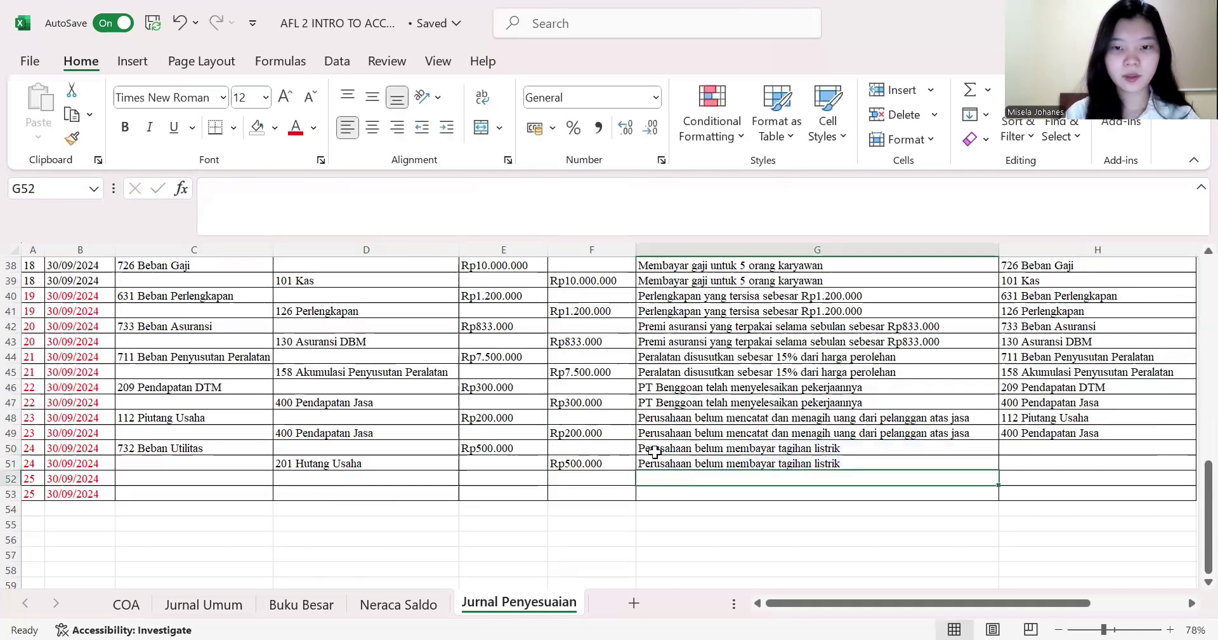
click(1050, 427)
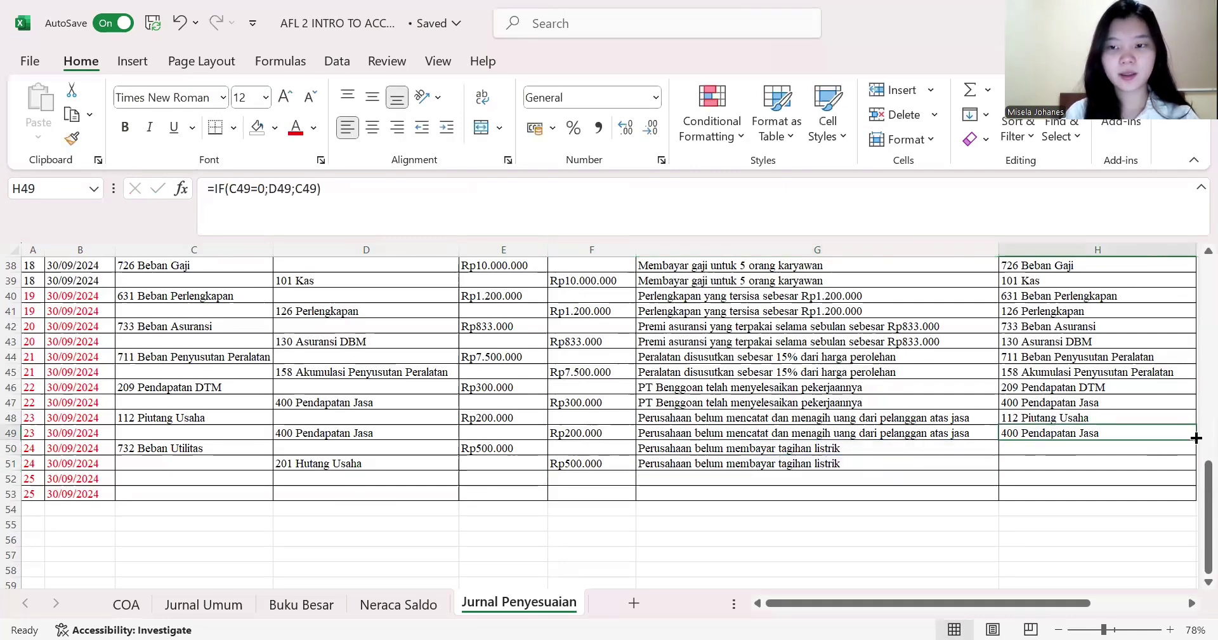
drag(1195, 440, 1197, 469)
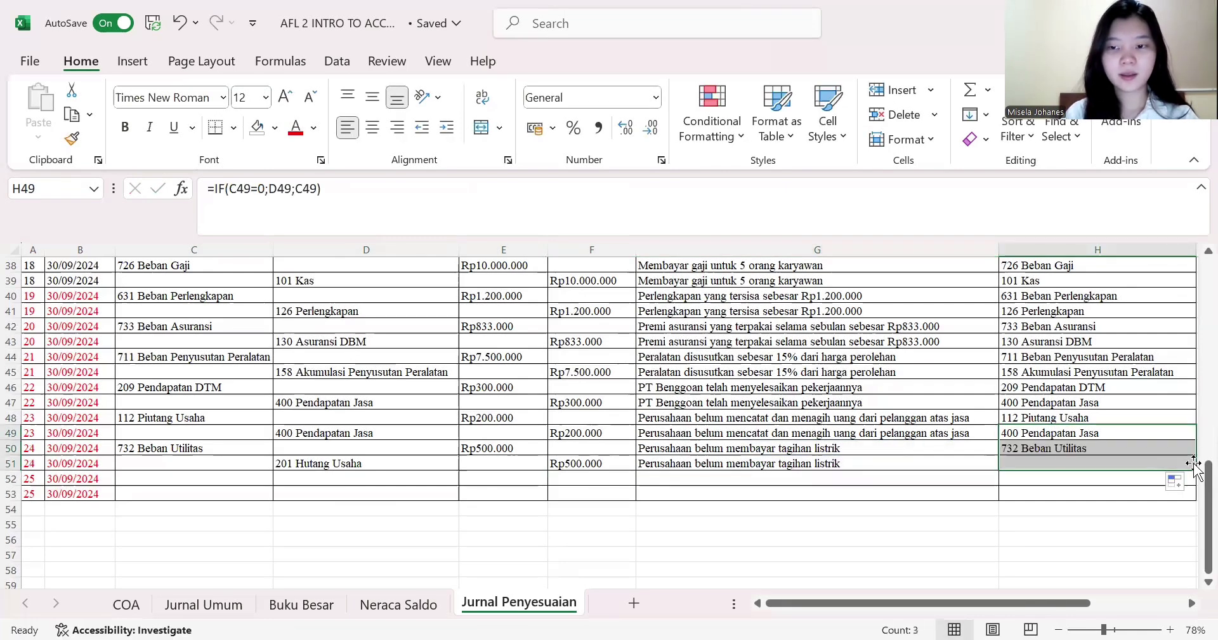
- Set entry 25's debit account in C52 to 726 Beban Gaji and its credit account in D53 to 202 Hutang Gaji
click(241, 476)
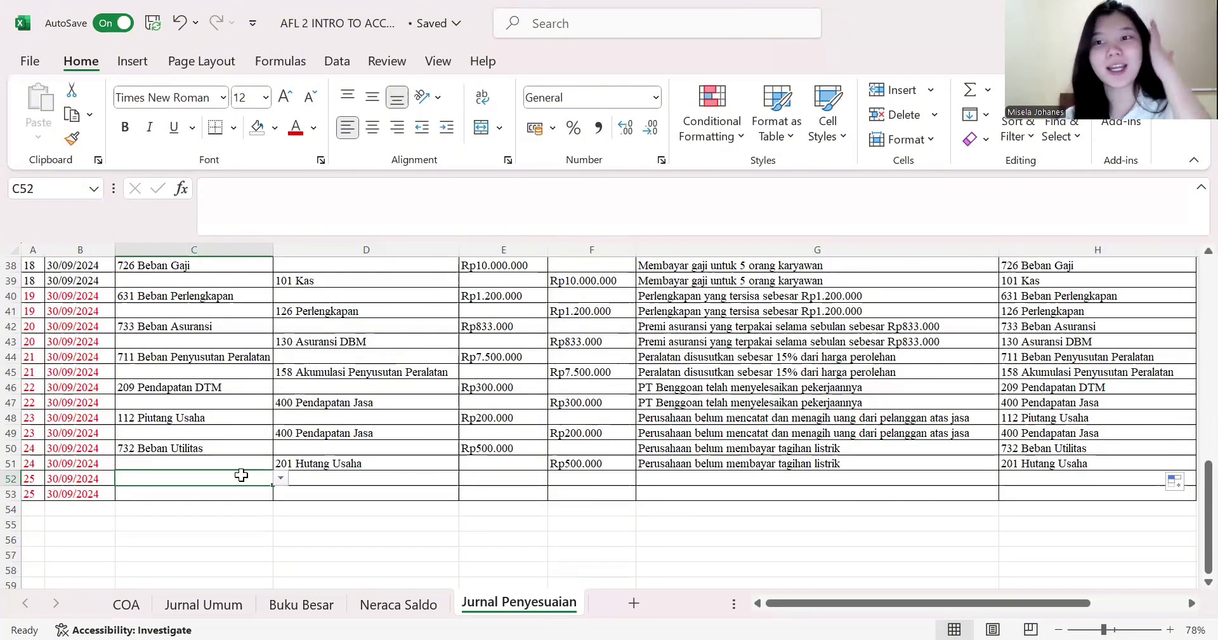
click(280, 485)
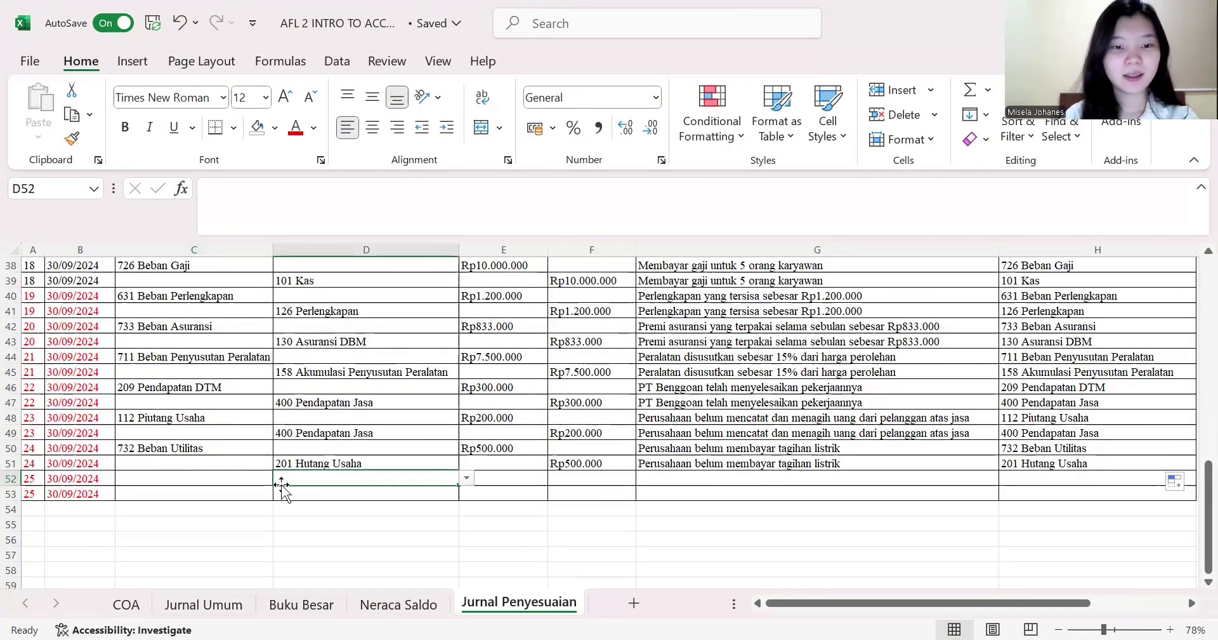
click(252, 484)
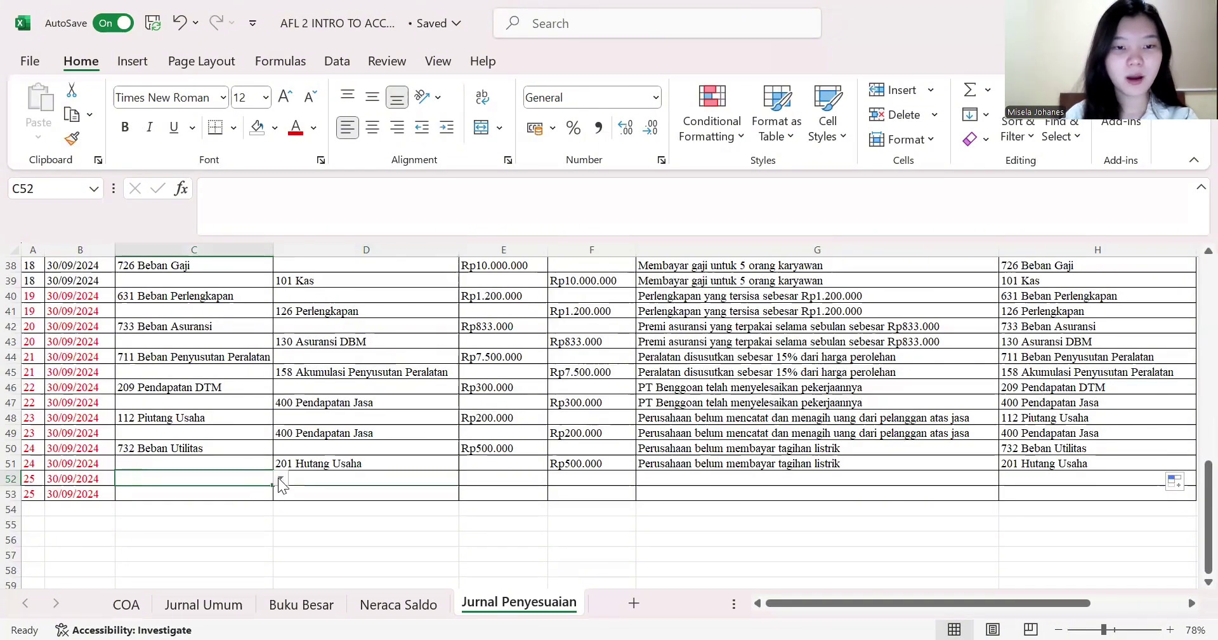
click(280, 480)
drag(279, 513, 275, 575)
click(239, 532)
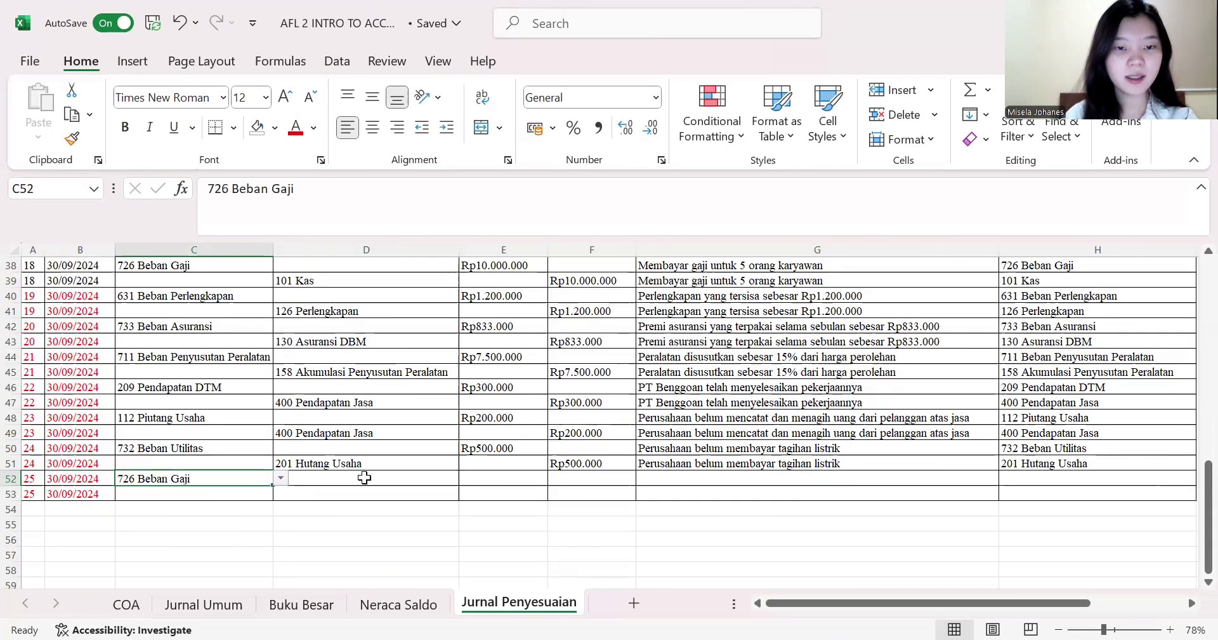
click(453, 493)
click(467, 493)
drag(468, 509, 468, 543)
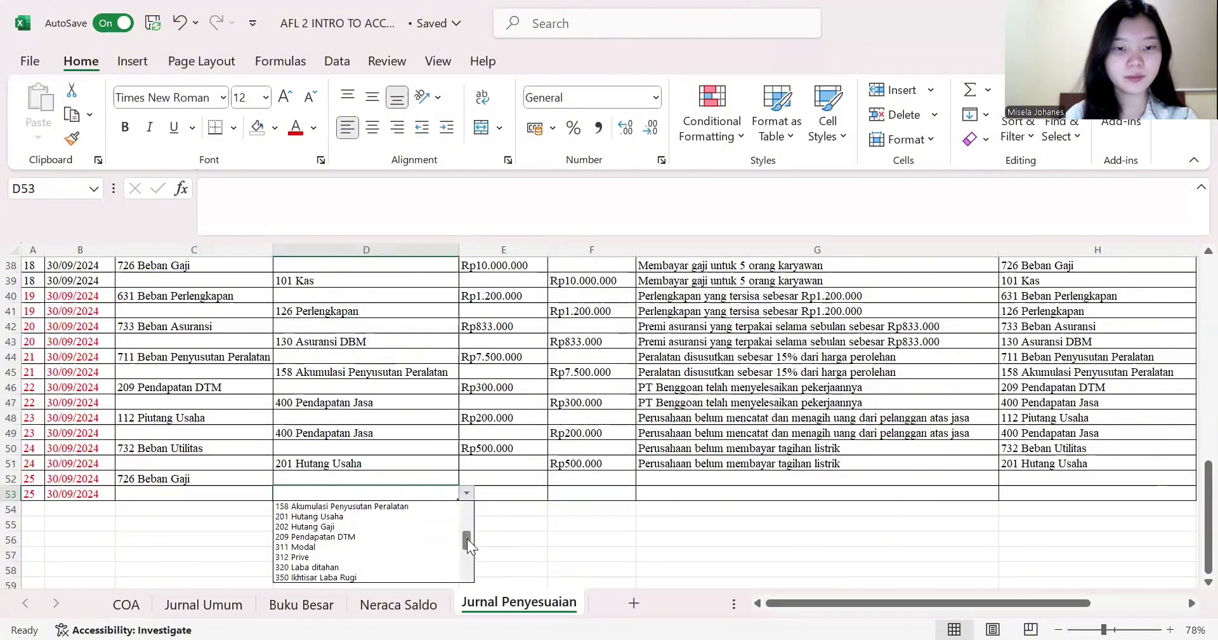
click(443, 526)
- Enter 2500000 as entry 25's debit amount in E52 and reference it for the credit amount in F53
click(514, 475)
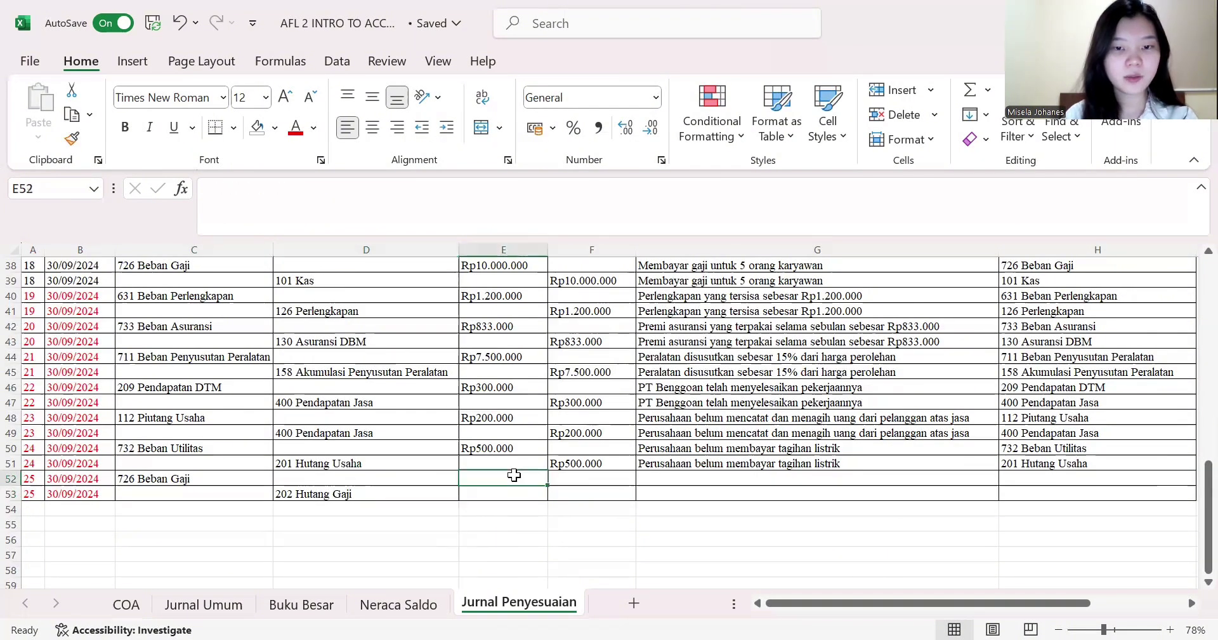
text(2.500.)
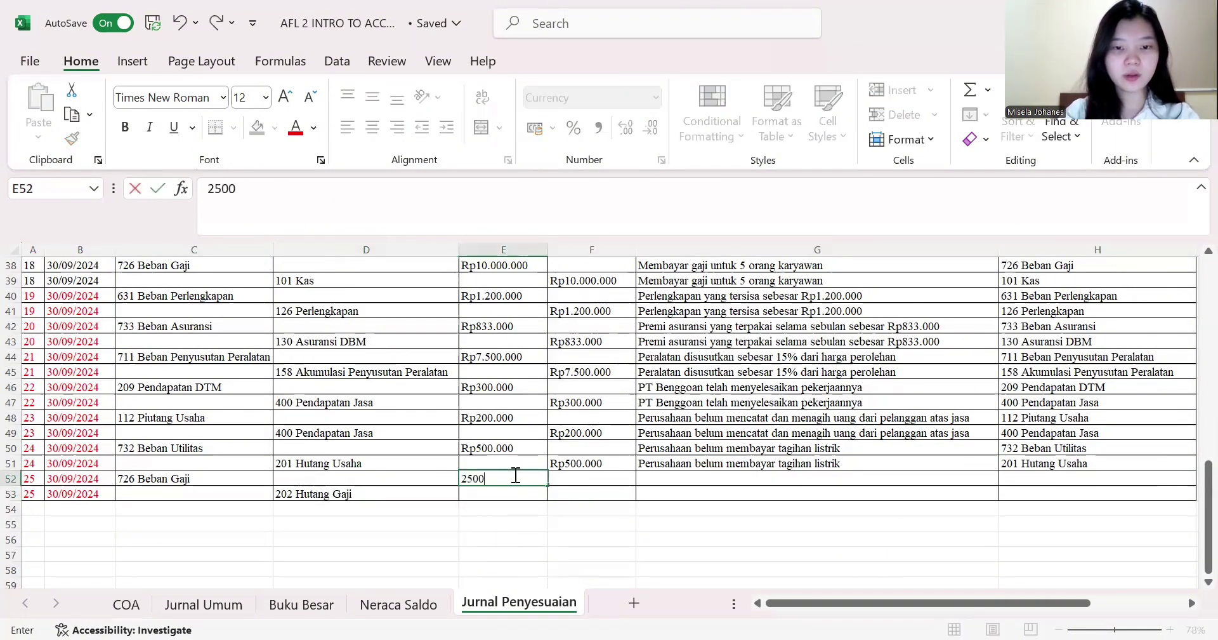
text(000)
key(Return)
key(Right)
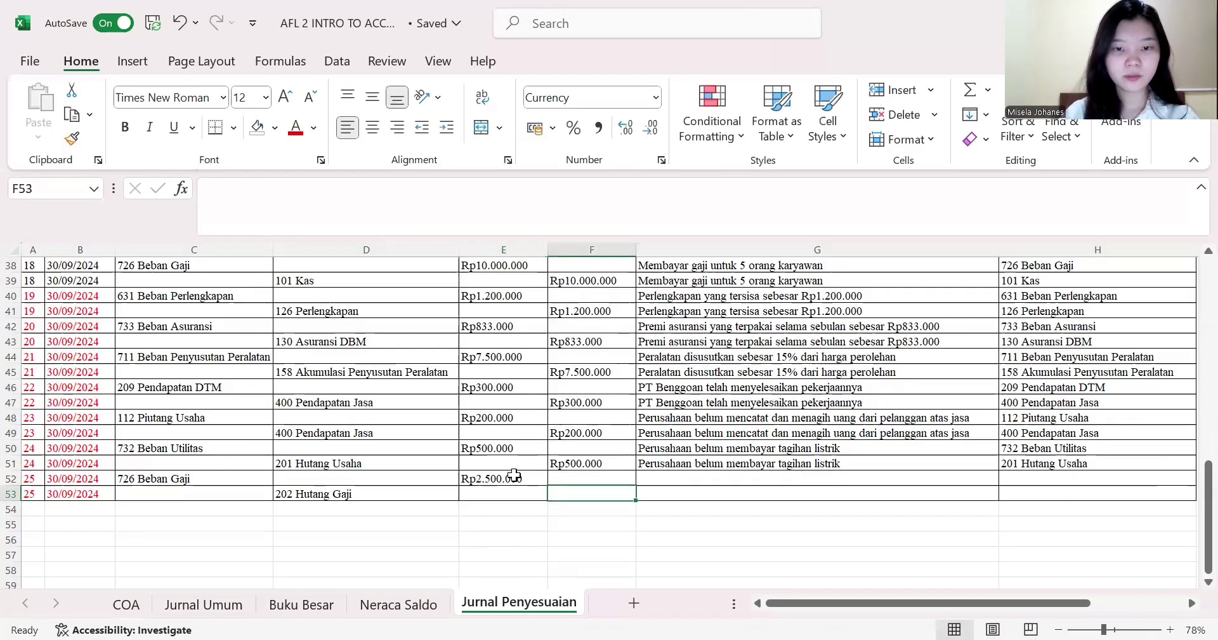
text(=)
click(514, 475)
key(Return)
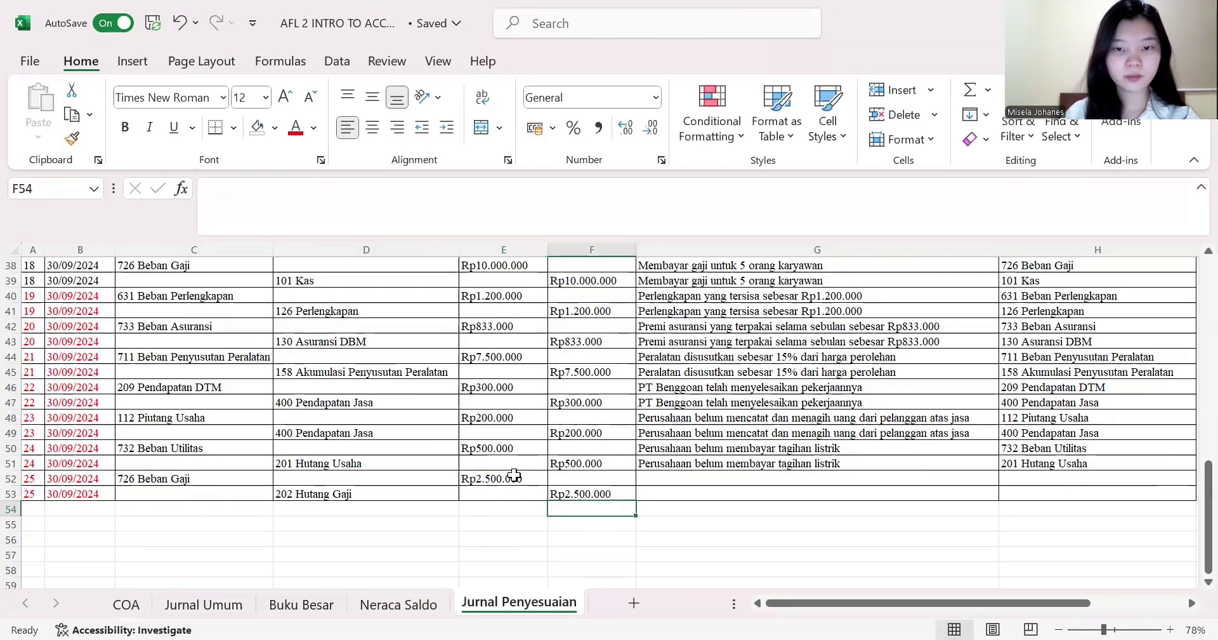
- Enter "Perusahaan belum membayar gaji lembur 5 orang karyawan" as entry 25's description in G52
click(648, 475)
text(Pe)
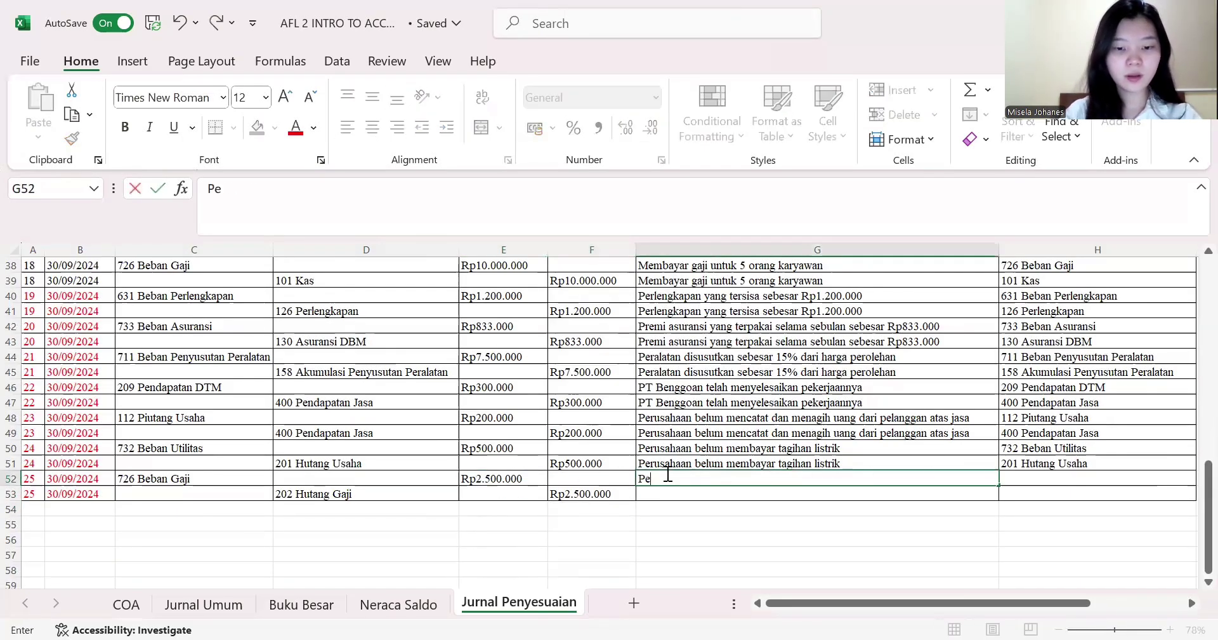
text(rusahaan belu)
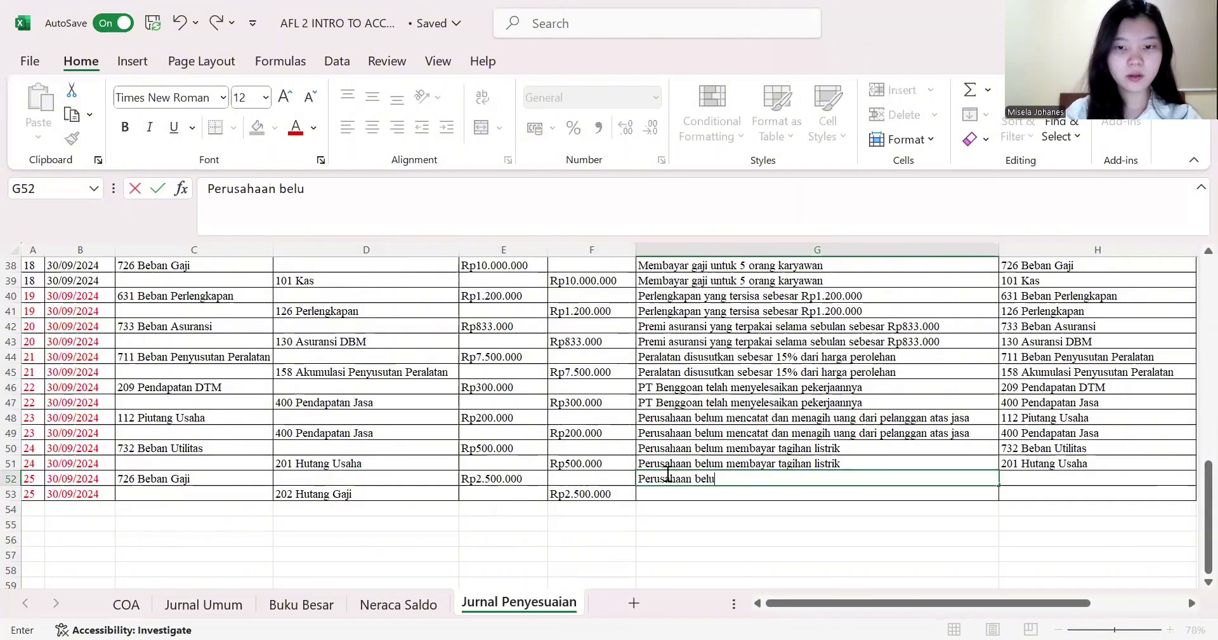
text(m membayar )
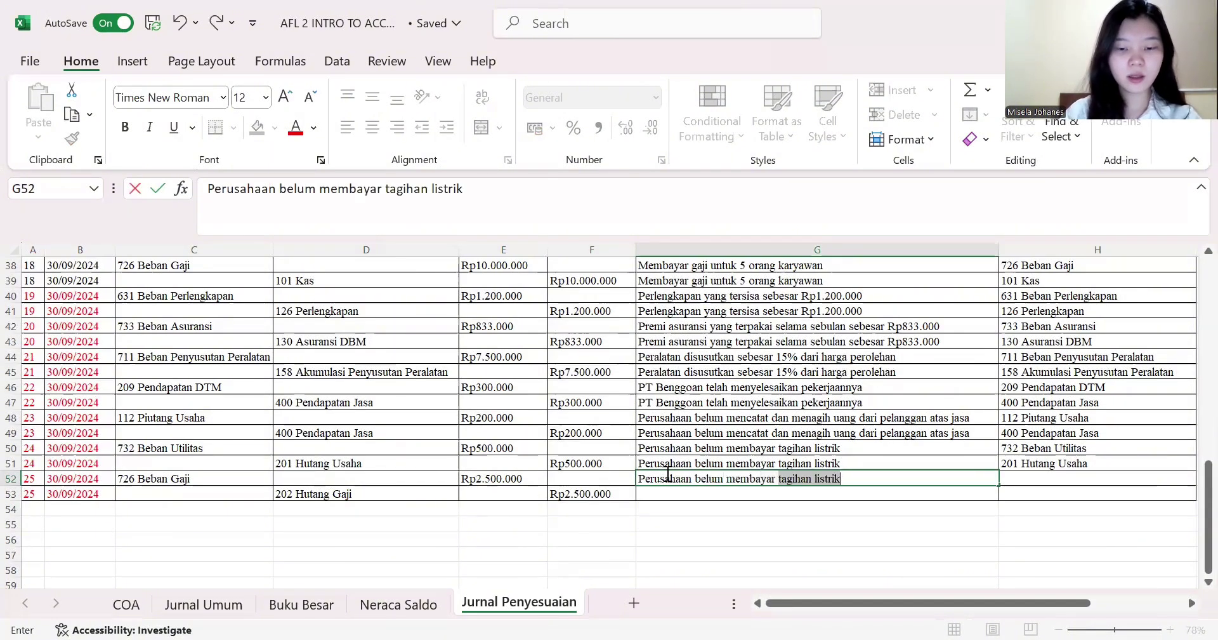
text(hutan)
key(BackSpace)
key(BackSpace)
key(BackSpace)
key(BackSpace)
key(BackSpace)
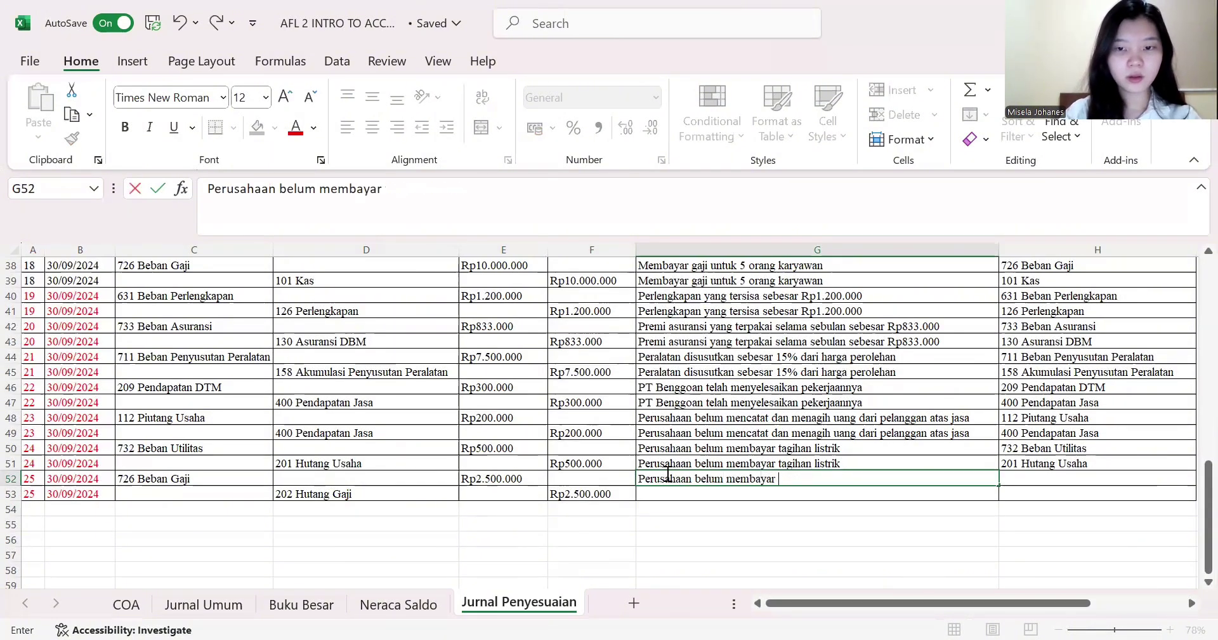
text(gaji lembur)
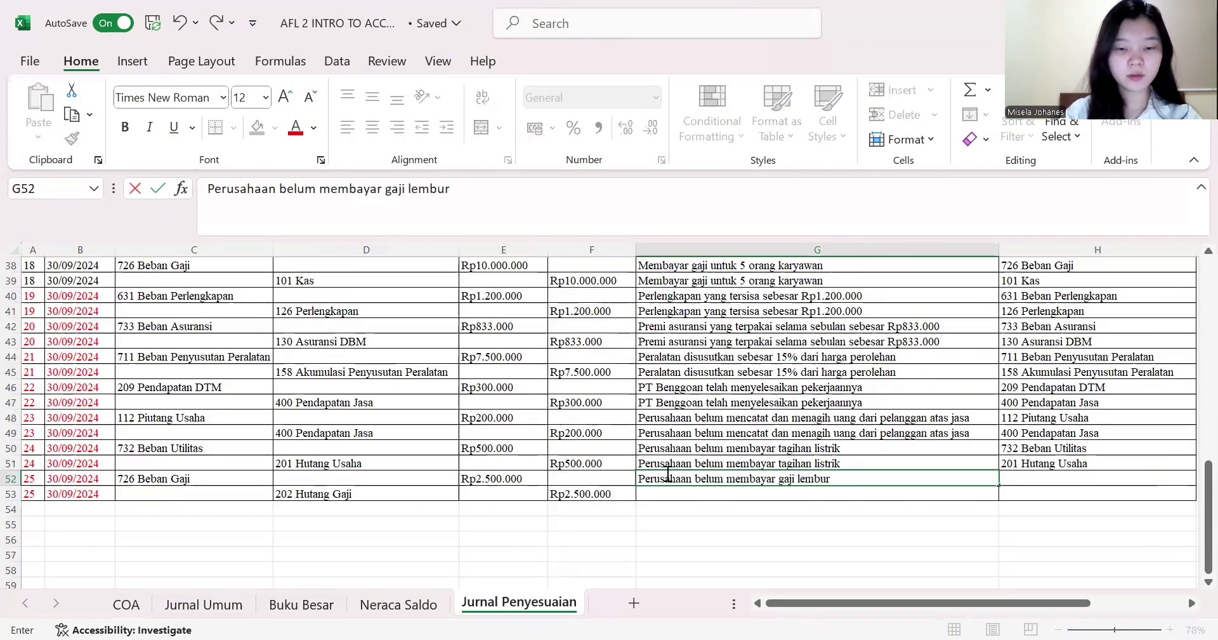
text( 5 orang la)
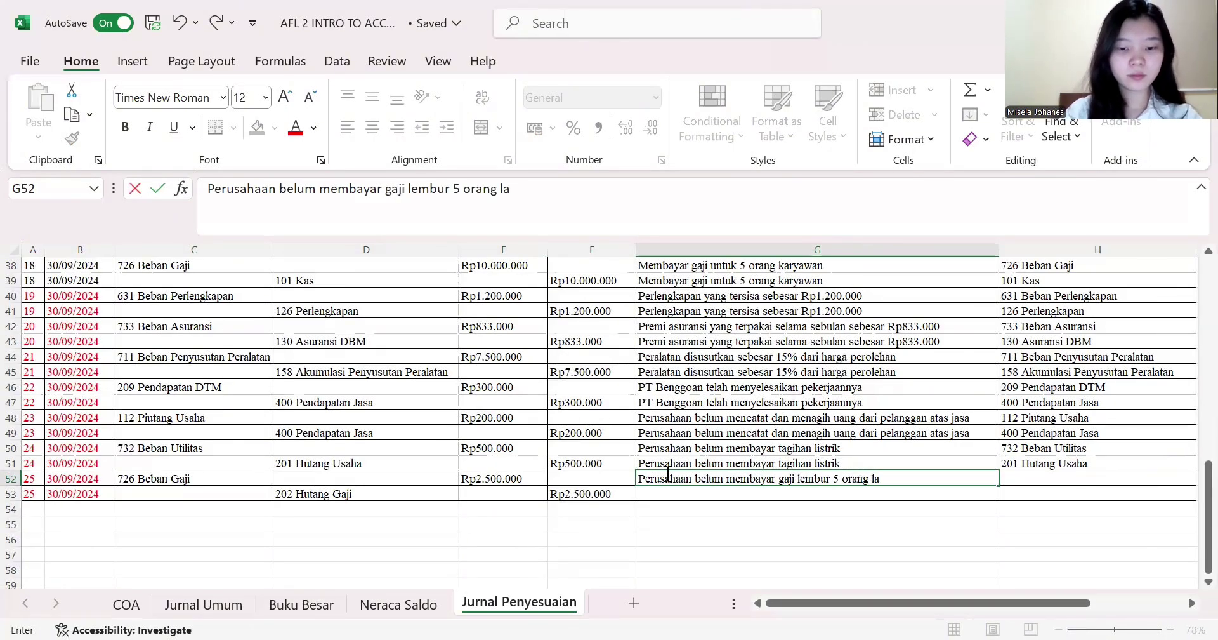
key(BackSpace)
key(BackSpace)
text(karyawan)
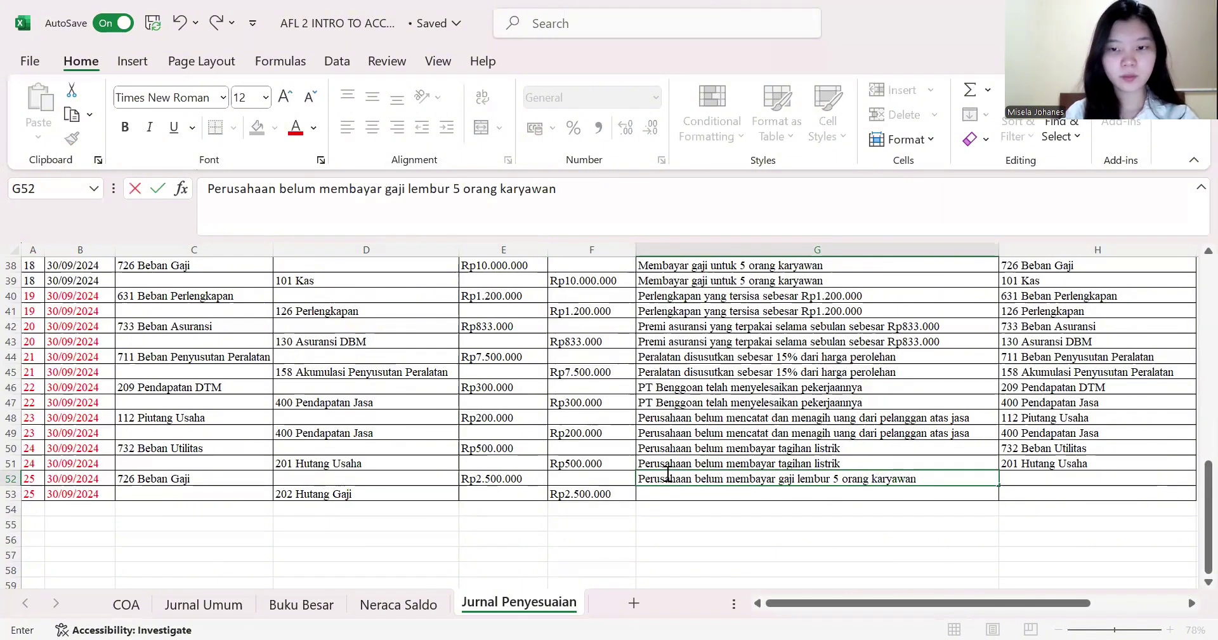
- Reference G52's description in G53 and fill the account lookup formula from H51 down through H53 for entry 25
click(781, 492)
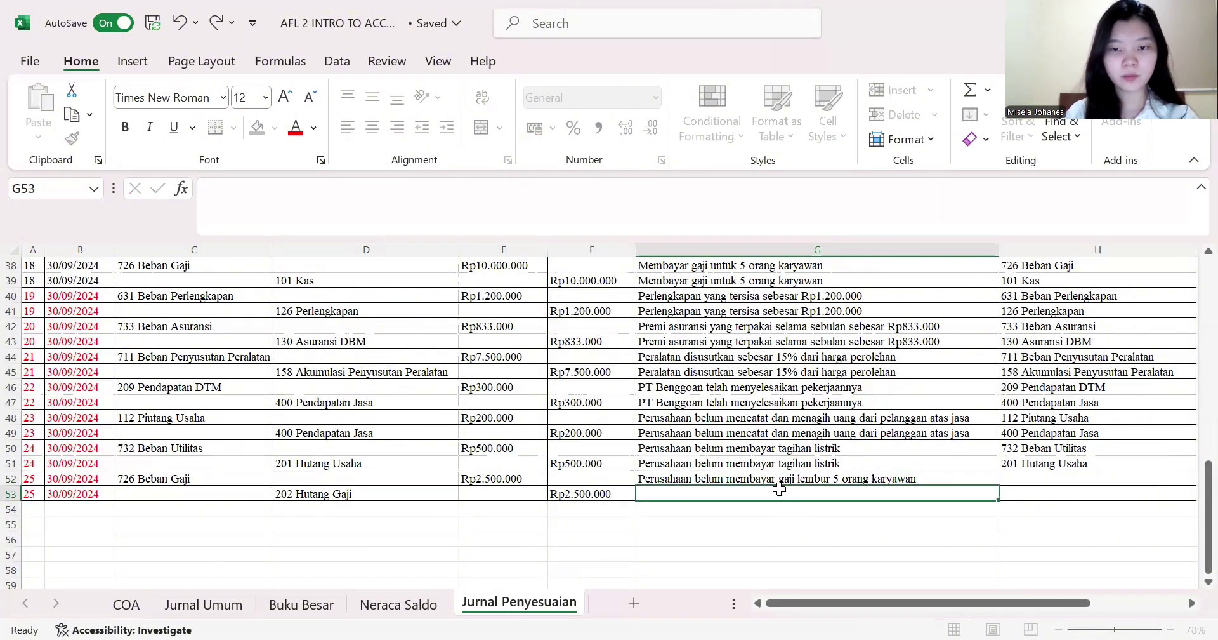
text(=)
click(781, 480)
key(Return)
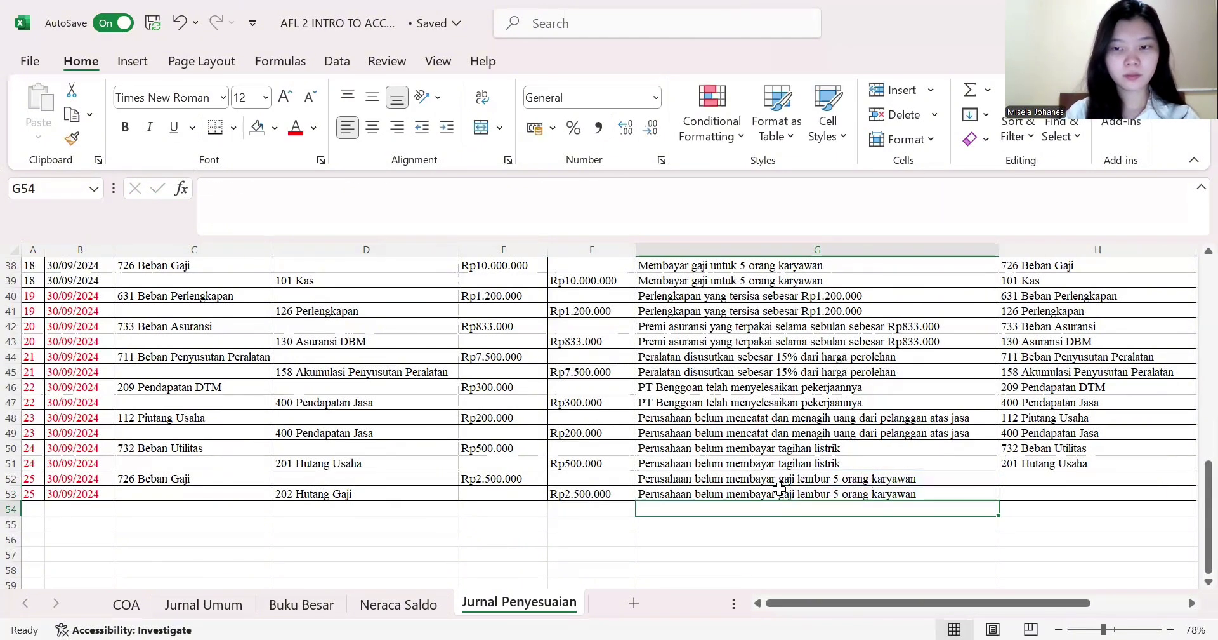
click(1072, 462)
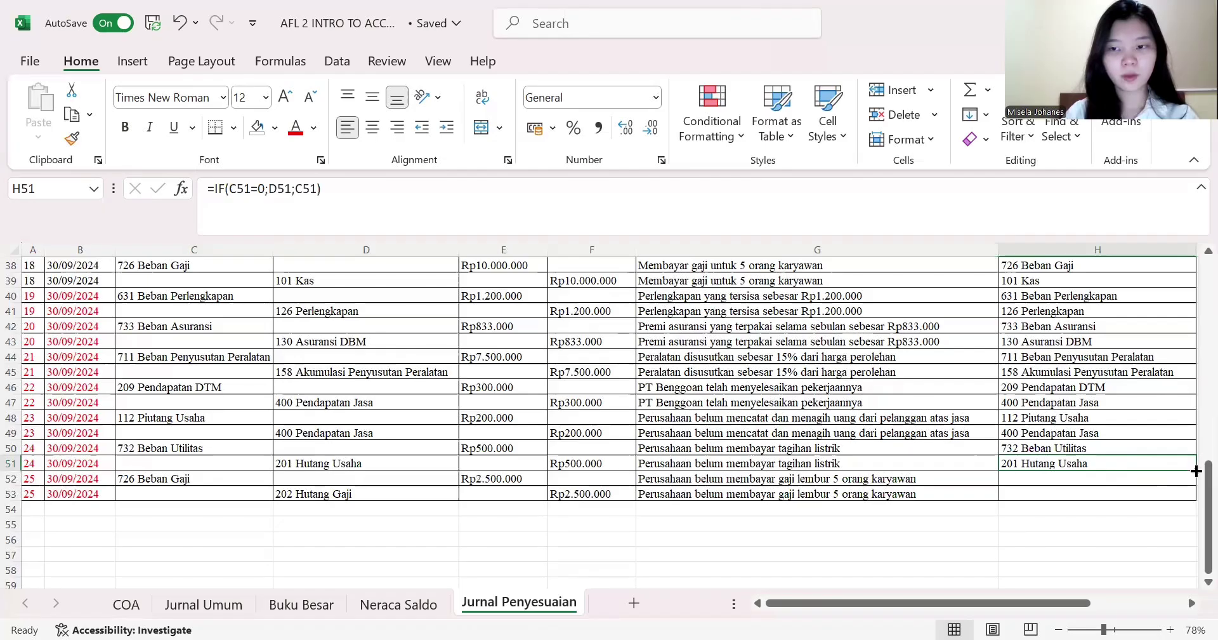
drag(1196, 470, 1195, 501)
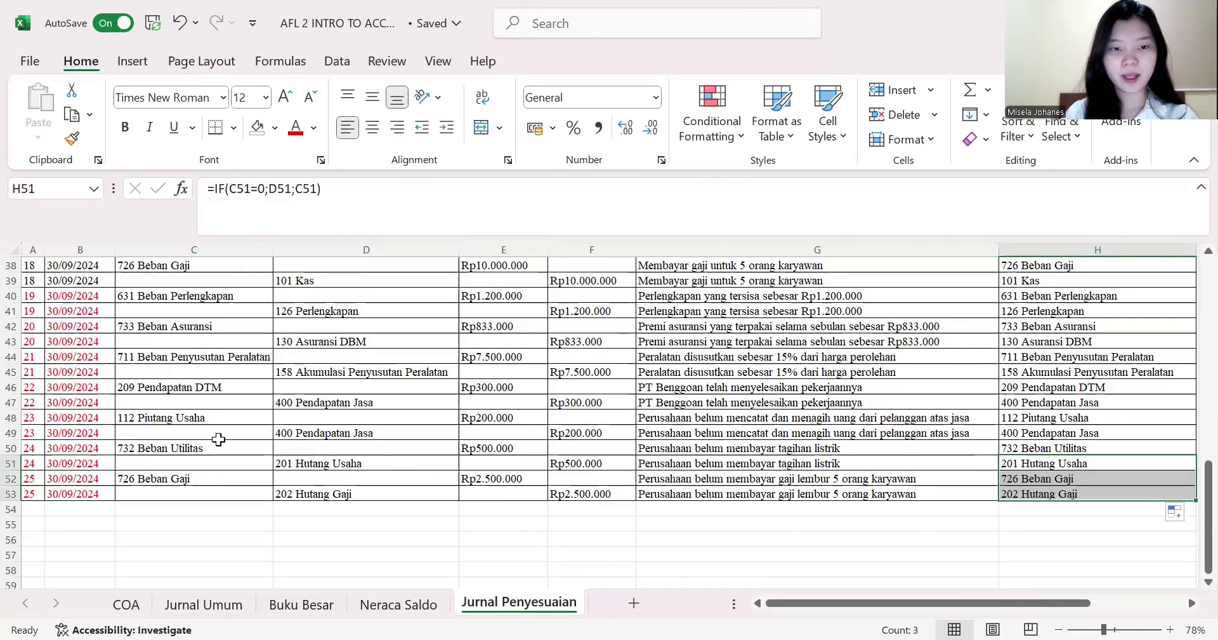
click(168, 477)
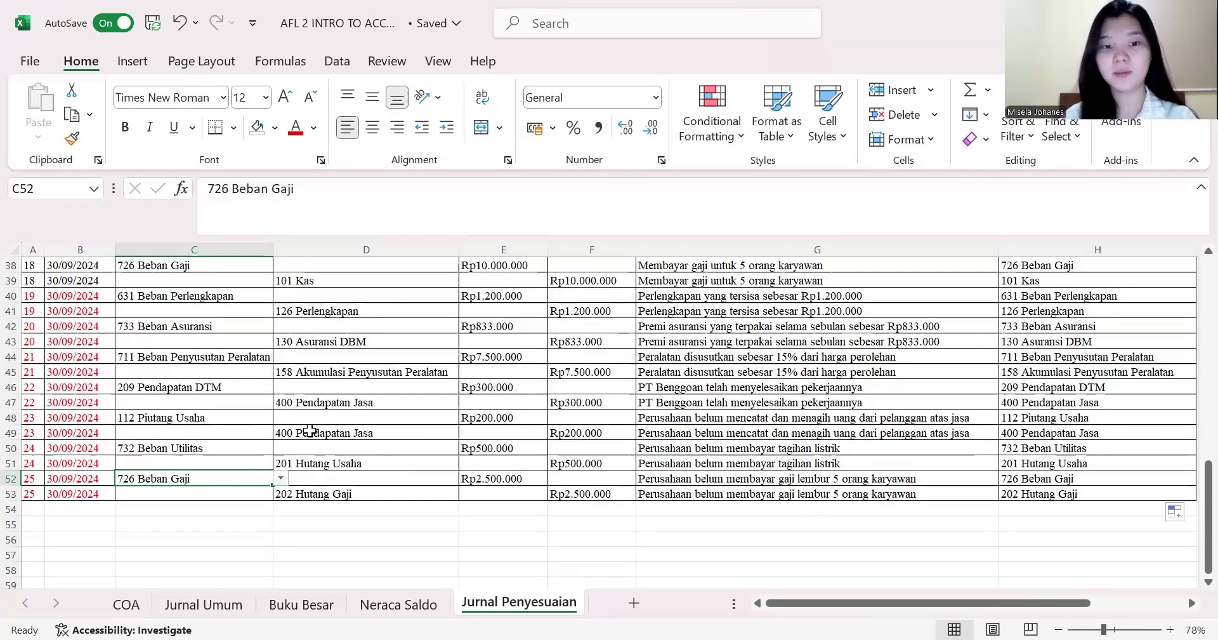
click(386, 493)
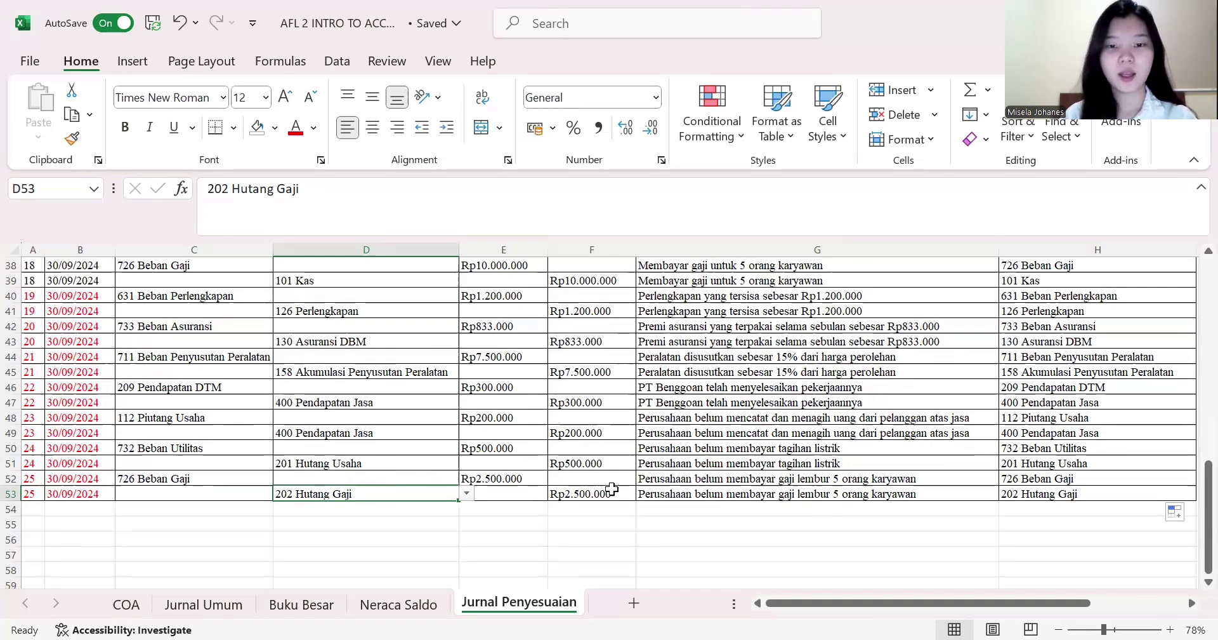
scroll(593, 490, up, 1)
scroll(587, 446, down, 1)
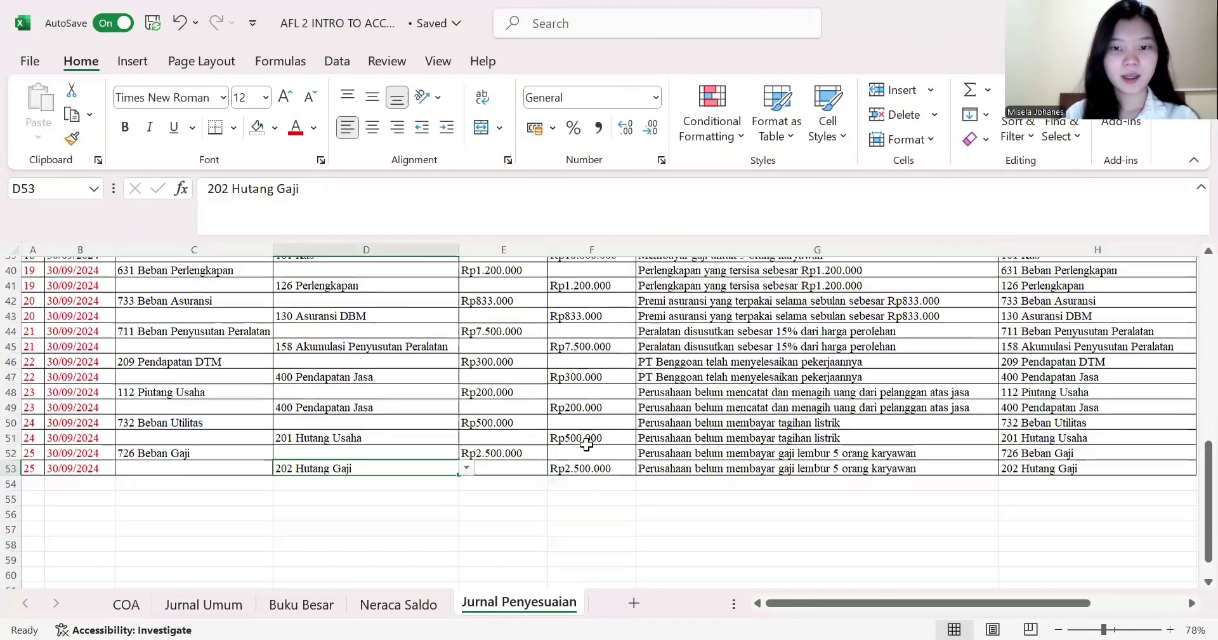
scroll(584, 438, up, 1)
scroll(280, 341, down, 1)
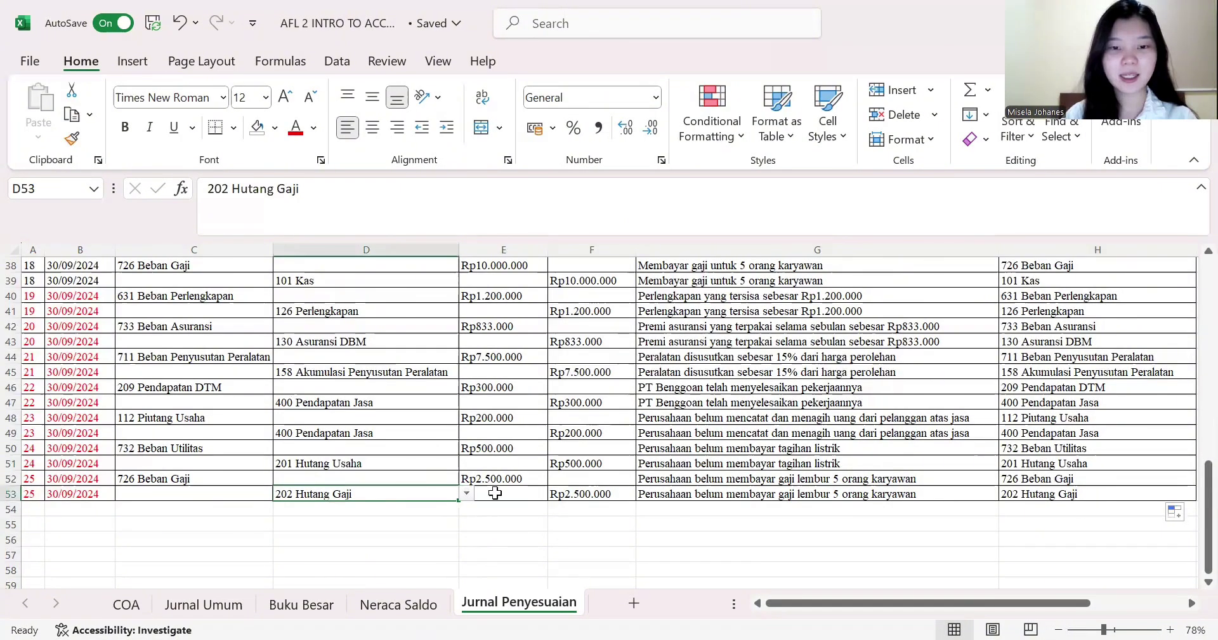
click(487, 513)
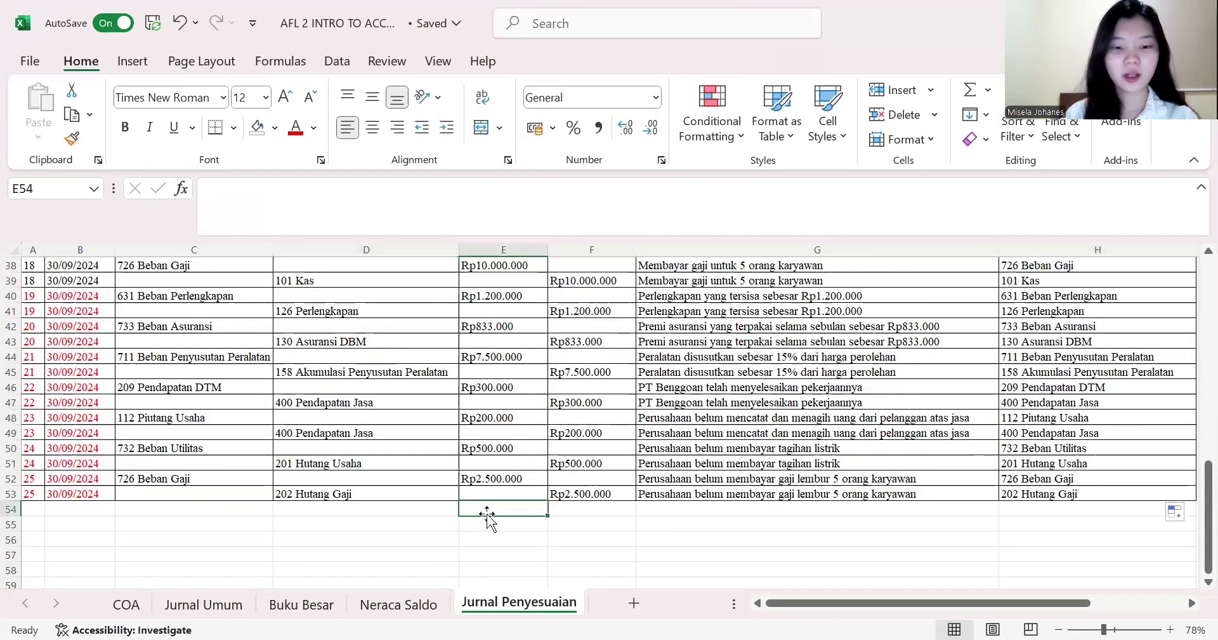
- Total the Debit amounts with =SUM(E2:E52) and the Kredit amounts with =SUM(F2:F53) directly beneath each column's selected range
scroll(538, 381, up, 1)
scroll(538, 381, right, 1)
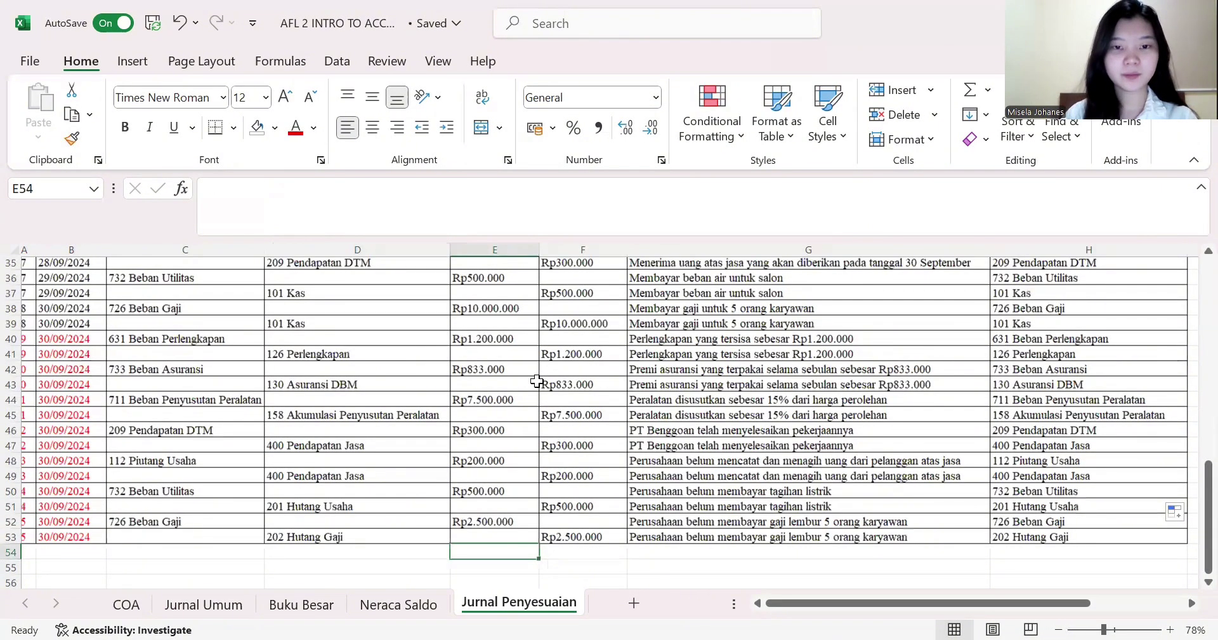
scroll(538, 381, up, 11)
scroll(486, 280, right, 1)
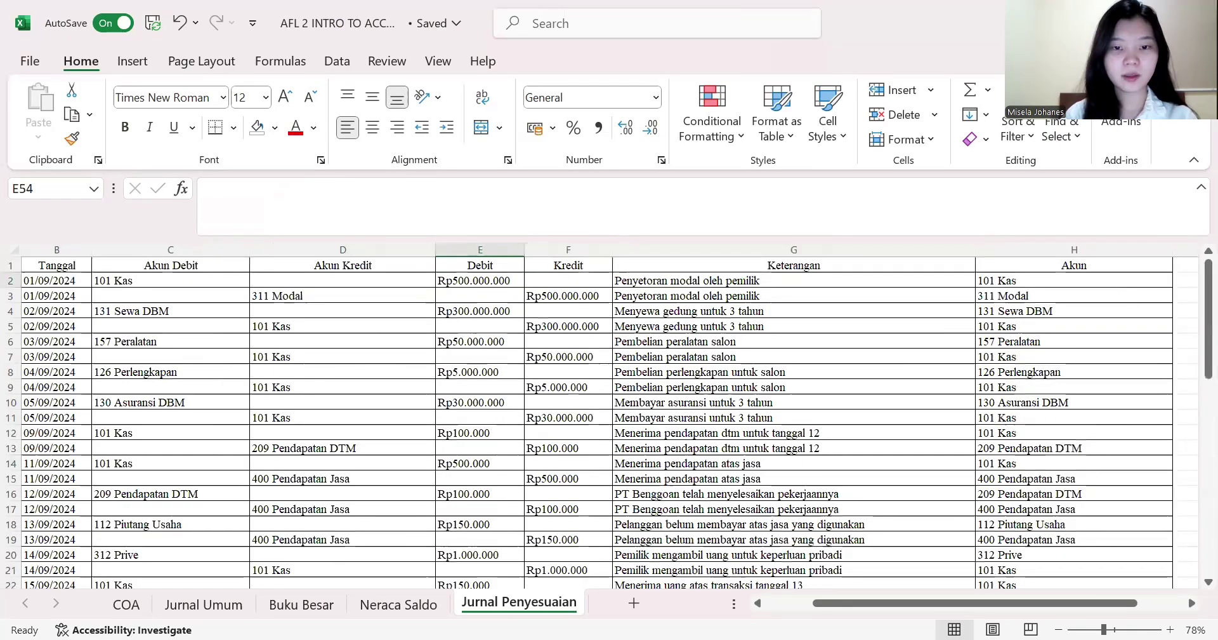
drag(485, 280, 480, 521)
scroll(480, 522, up, 11)
scroll(566, 305, up, 1)
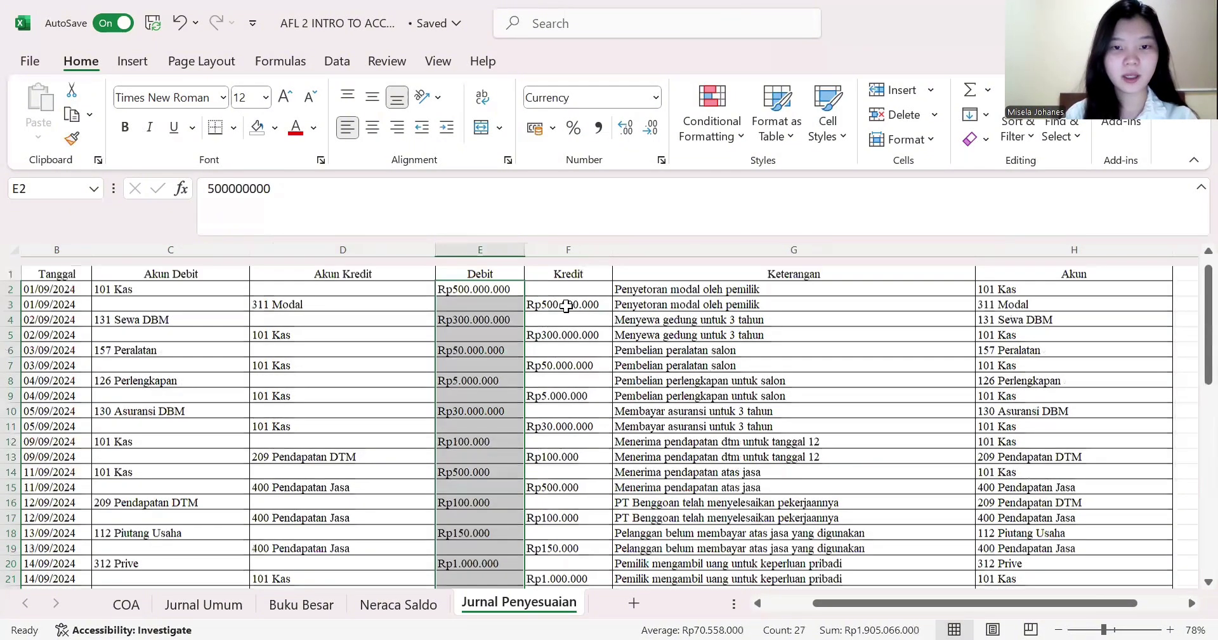
drag(568, 280, 569, 543)
scroll(569, 544, up, 7)
scroll(570, 543, up, 4)
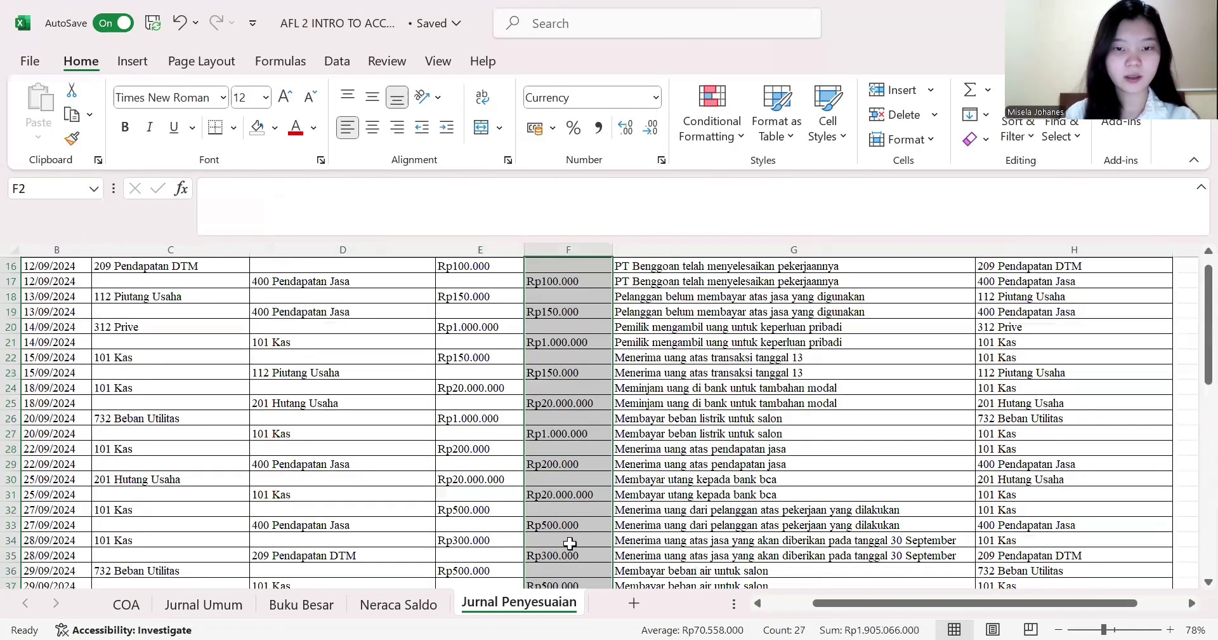
scroll(570, 544, down, 10)
- Move the debit total from E53 to E54 so it sits beside the credit total in F54
click(474, 357)
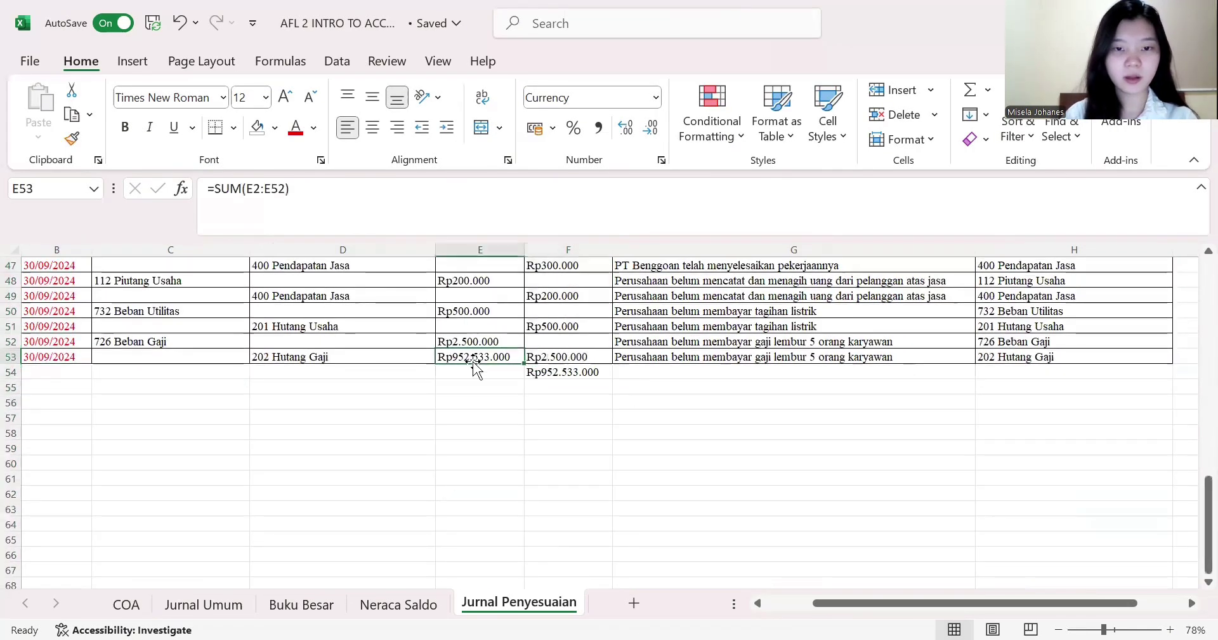
drag(476, 363, 480, 380)
click(544, 386)
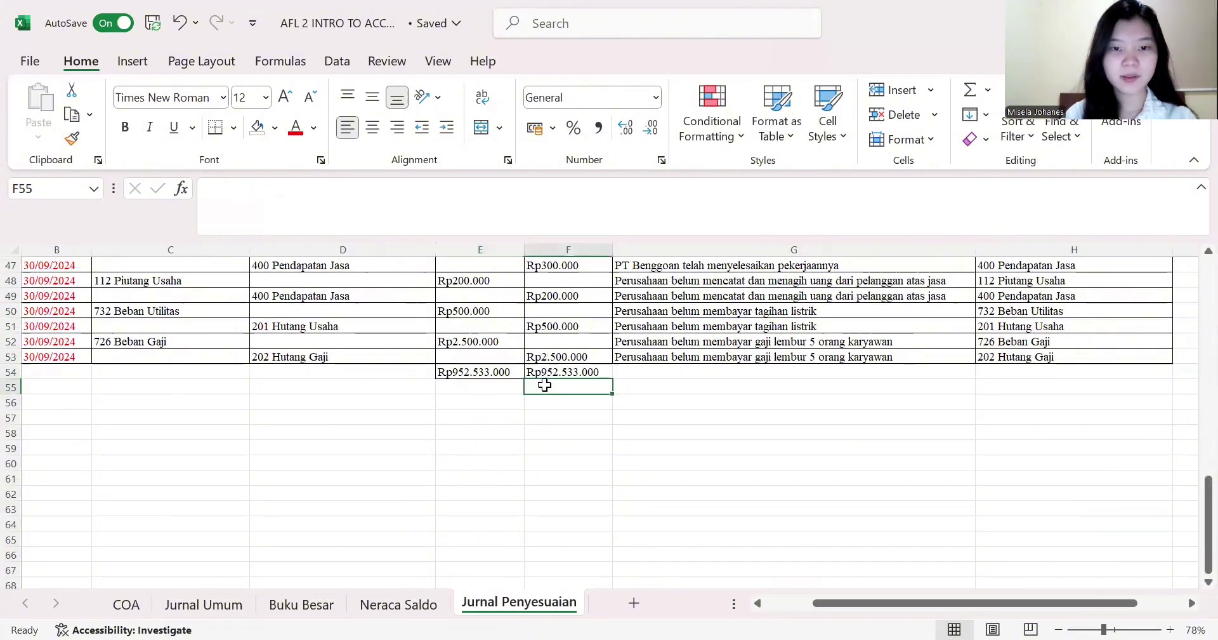
click(632, 369)
click(563, 374)
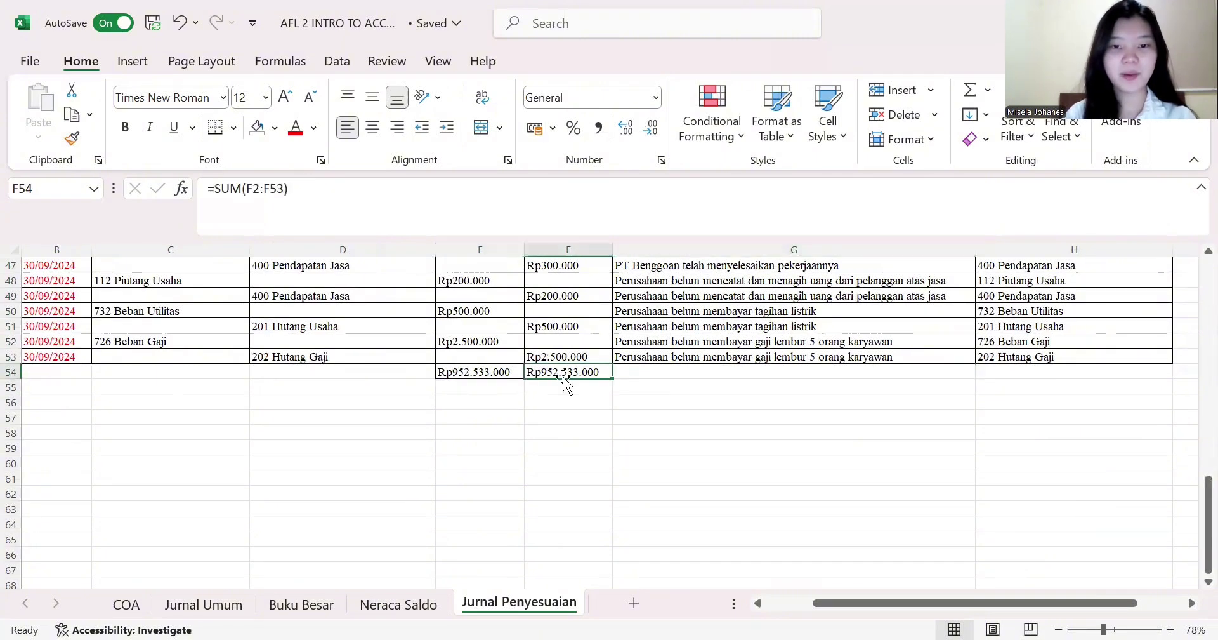
- Apply all borders and bold formatting to the debit and credit totals in E54:F54
drag(480, 374, 552, 381)
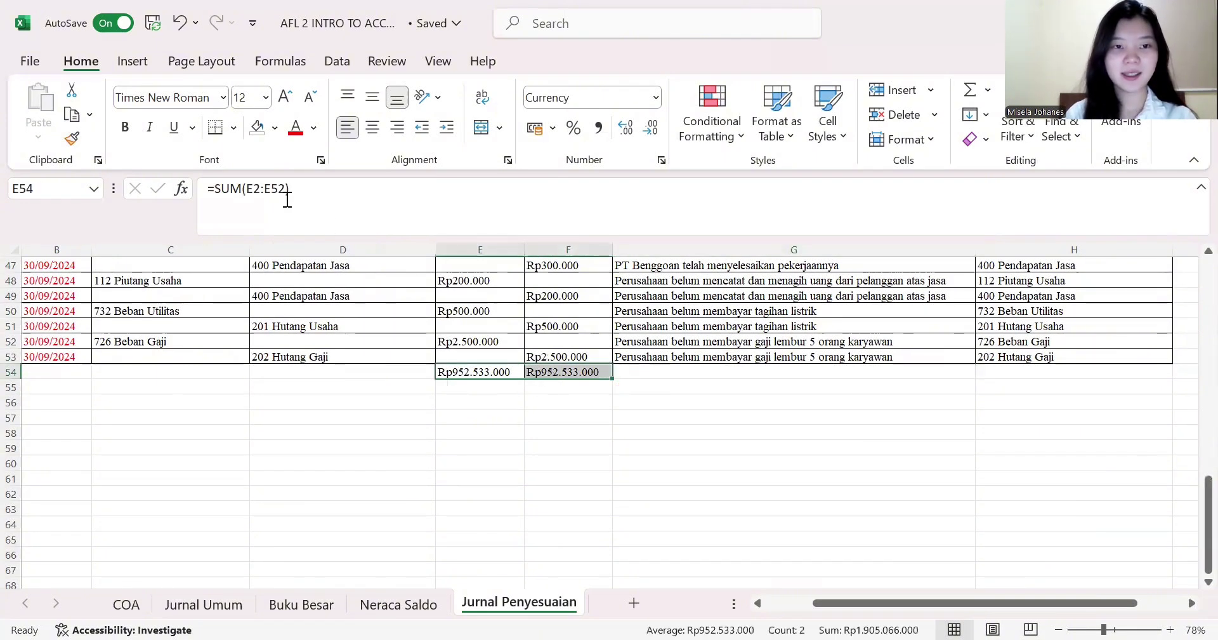
click(234, 127)
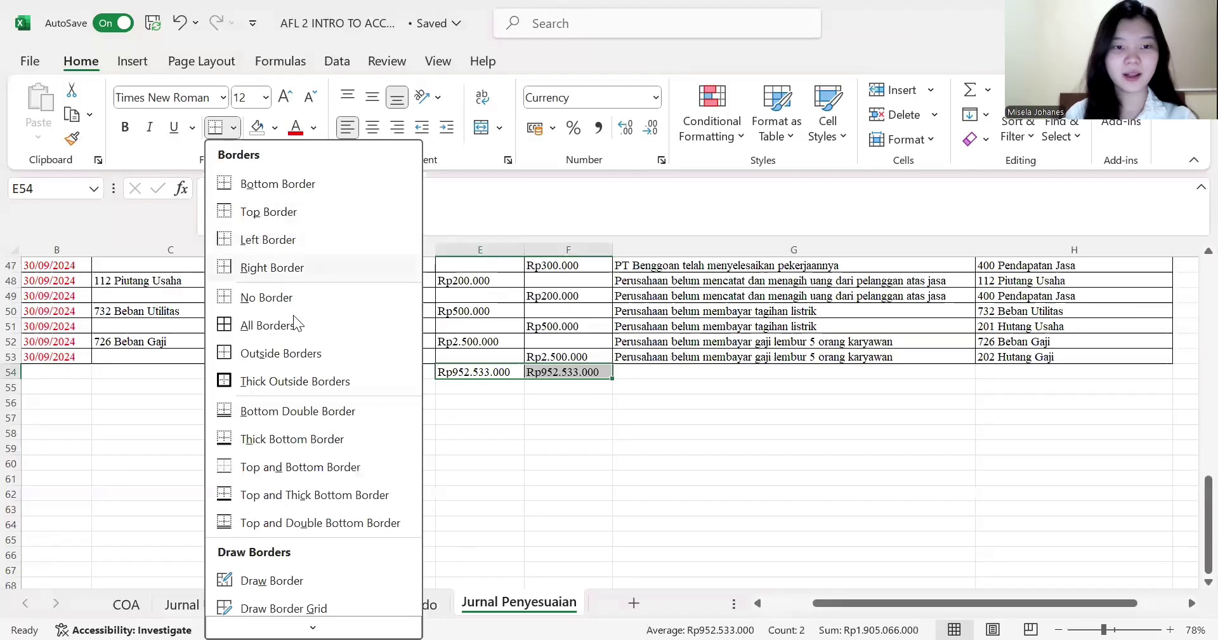
click(267, 325)
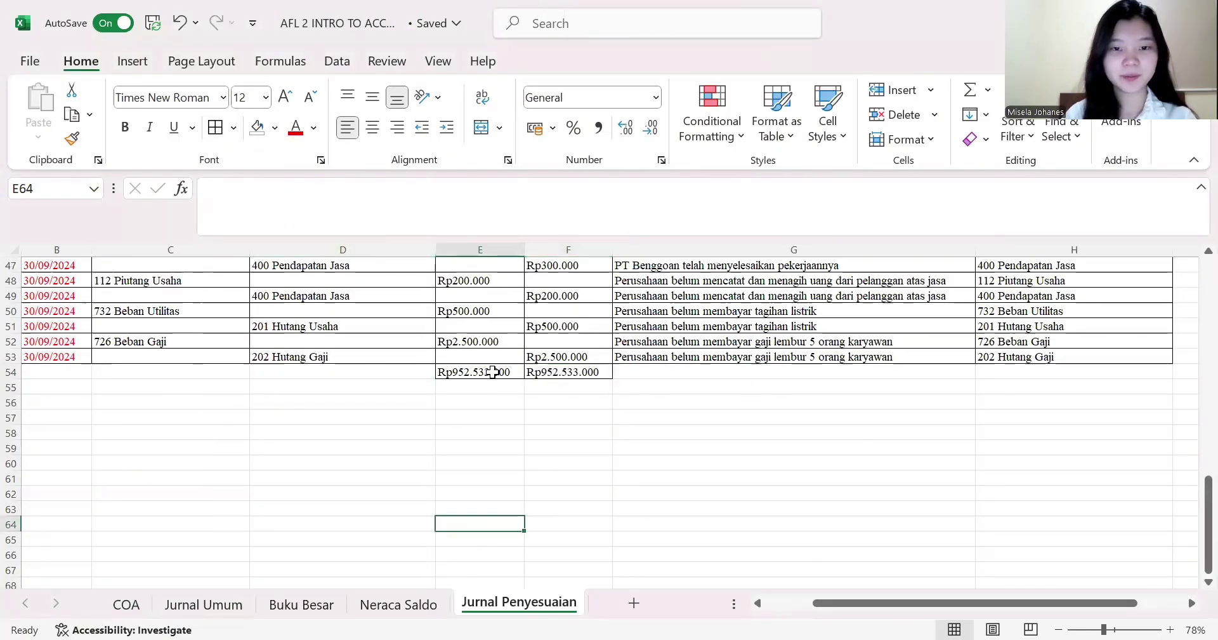
drag(493, 372, 538, 376)
click(126, 127)
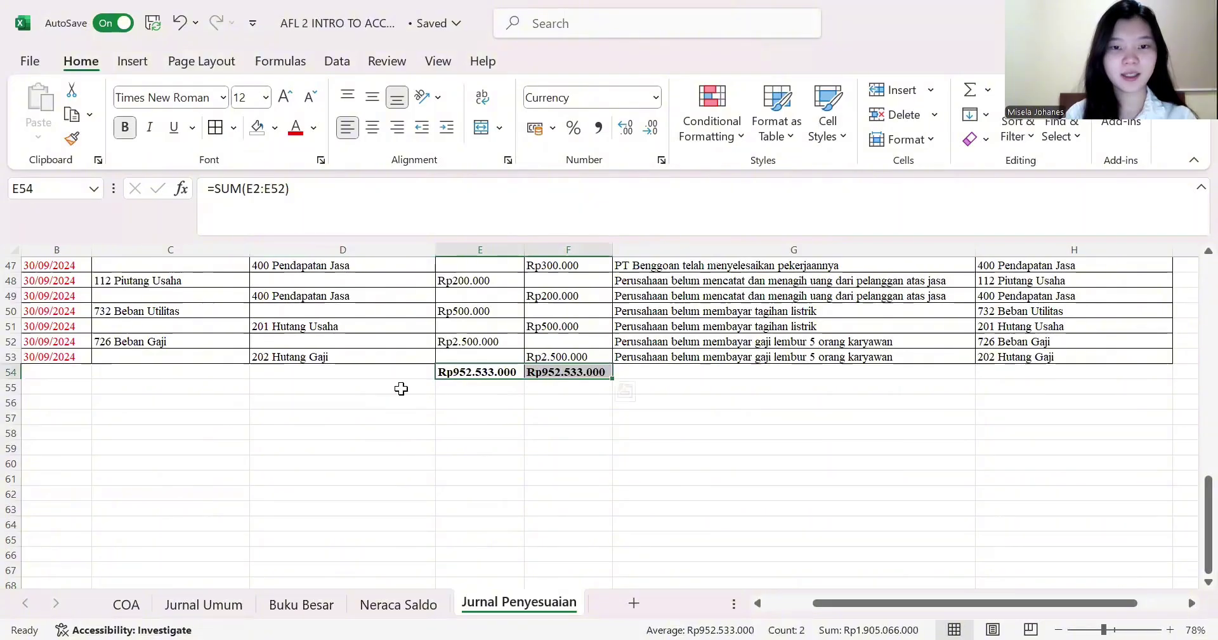
click(402, 388)
scroll(558, 392, up, 4)
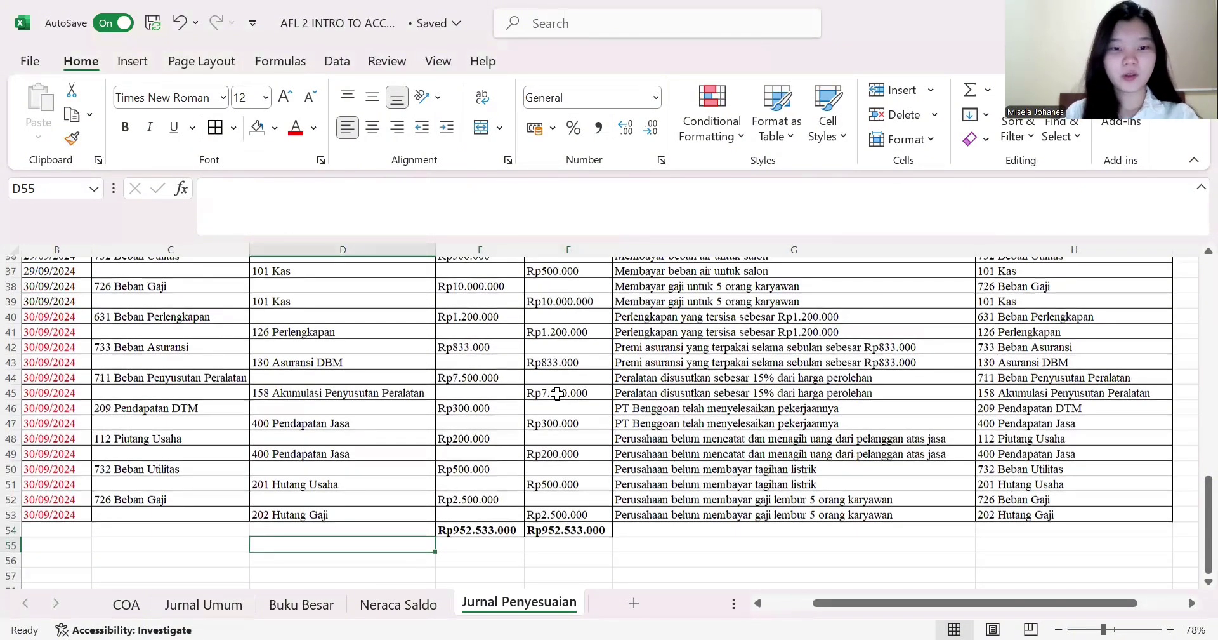
click(629, 578)
scroll(640, 427, up, 1)
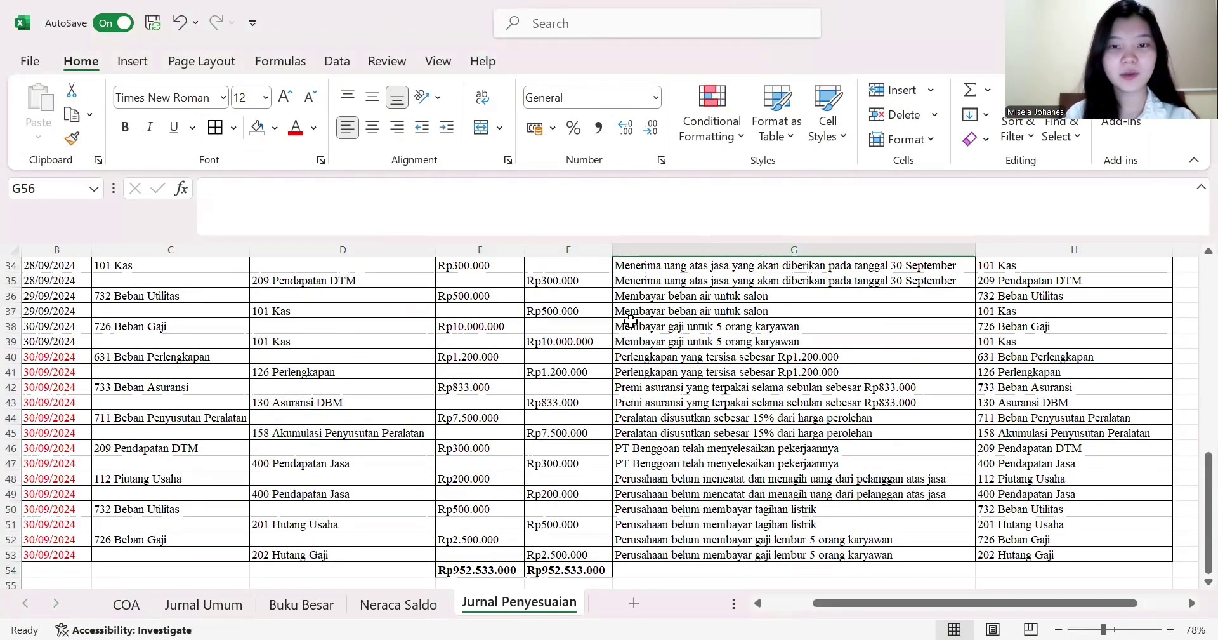
scroll(630, 322, down, 1)
scroll(630, 322, up, 2)
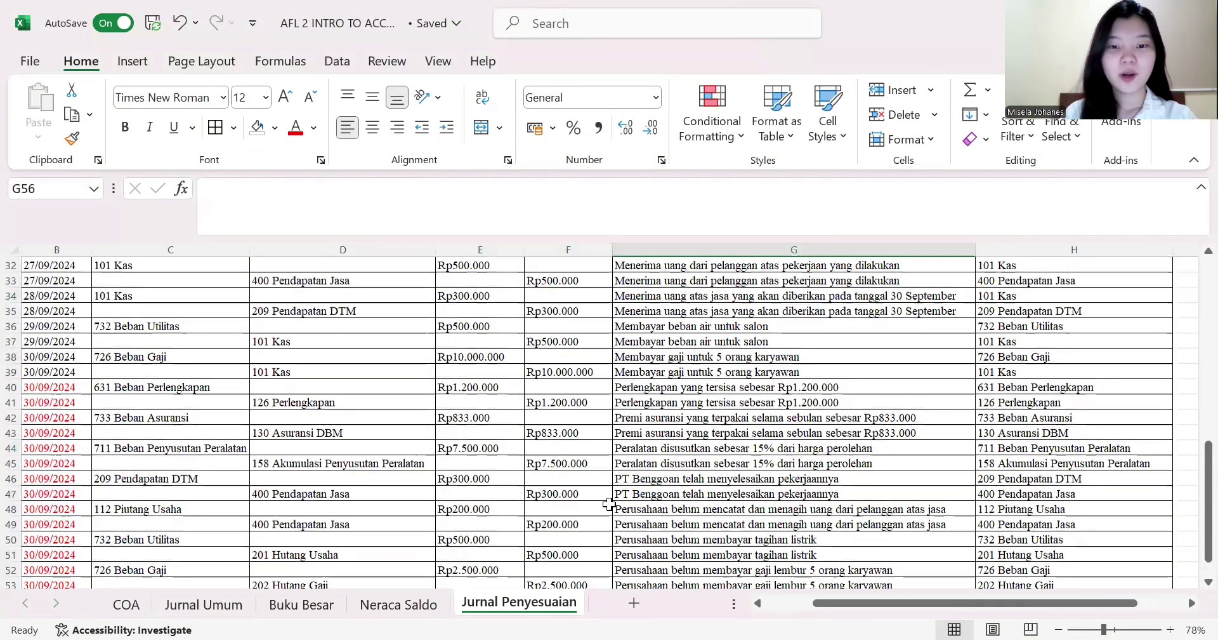
scroll(576, 554, down, 4)
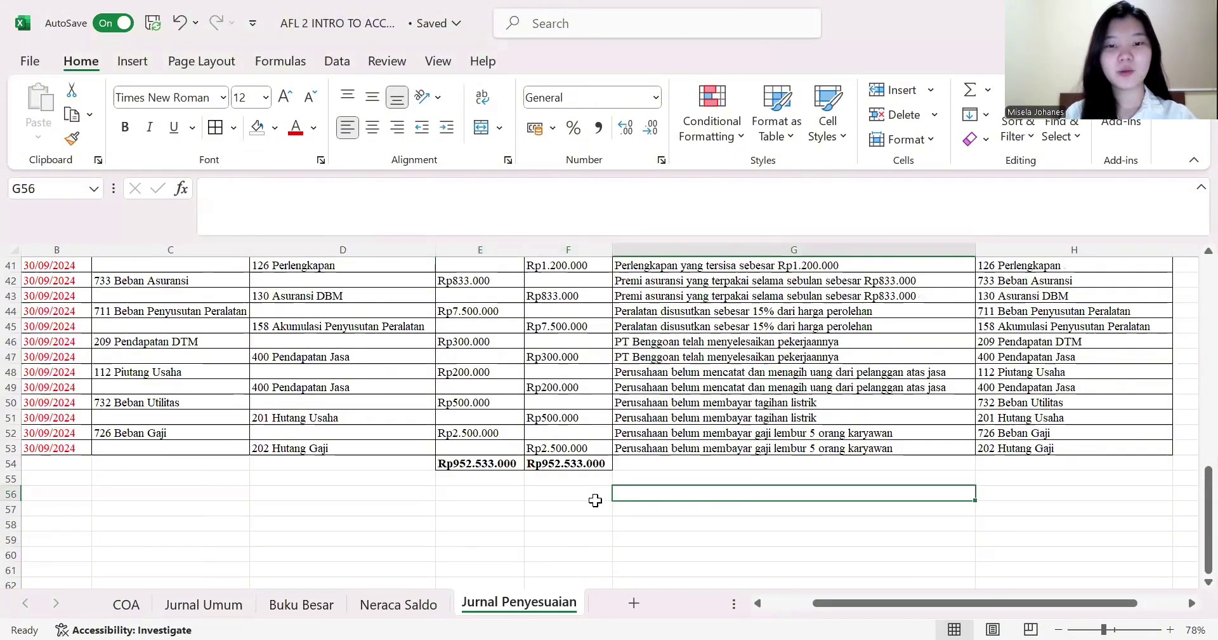
- Create a copy of the Buku Besar sheet at the end of the workbook
right_click(308, 606)
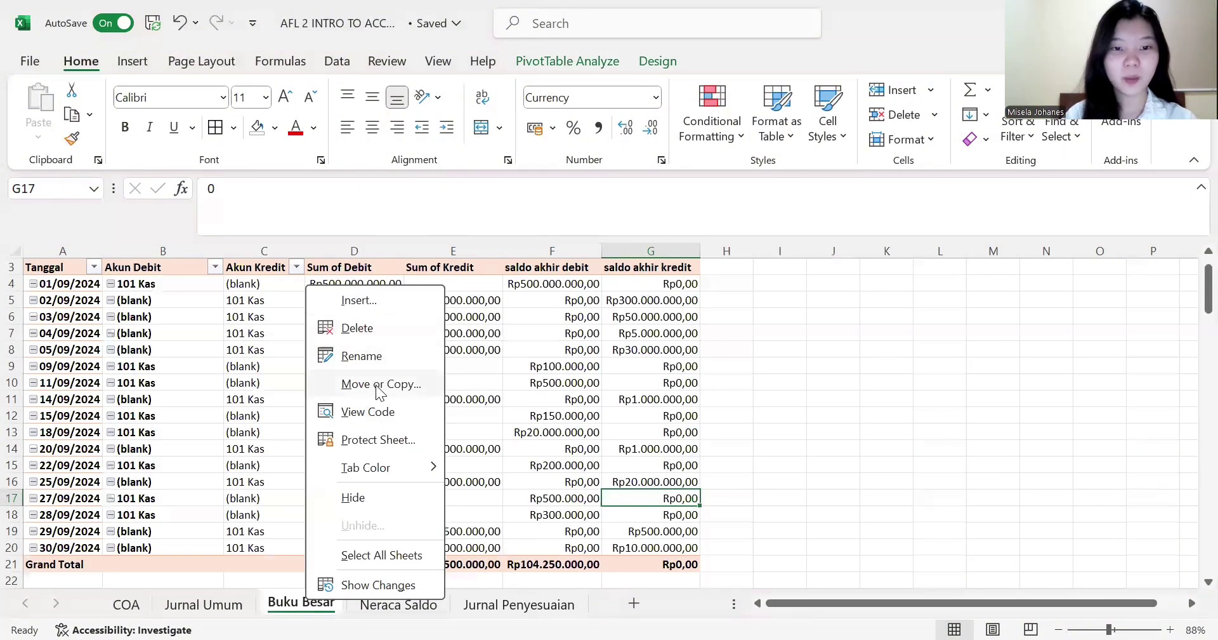
key(m)
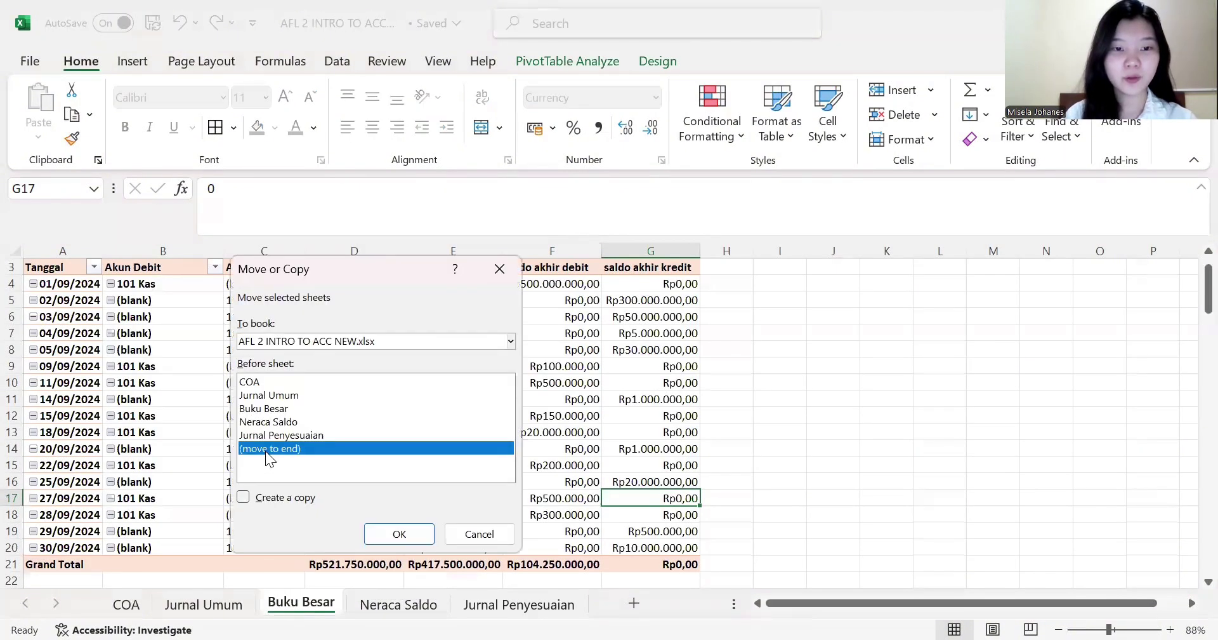
click(244, 497)
click(390, 537)
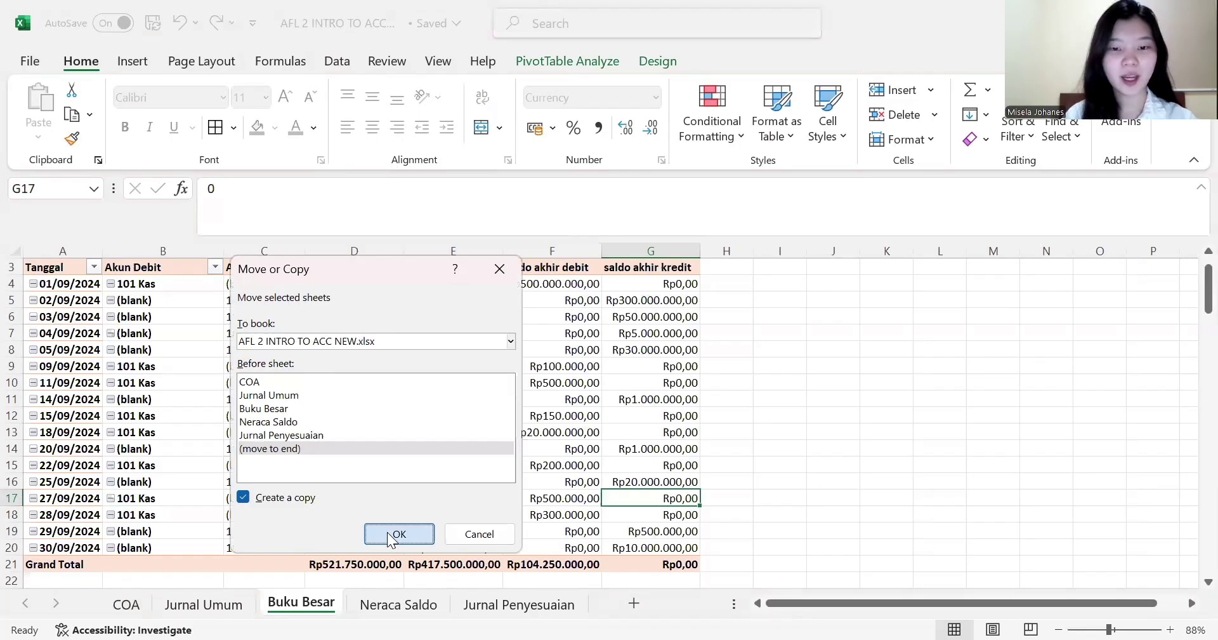
- Rename the copied ledger sheet as Buku Besar Setelah Penyesuaian
right_click(584, 614)
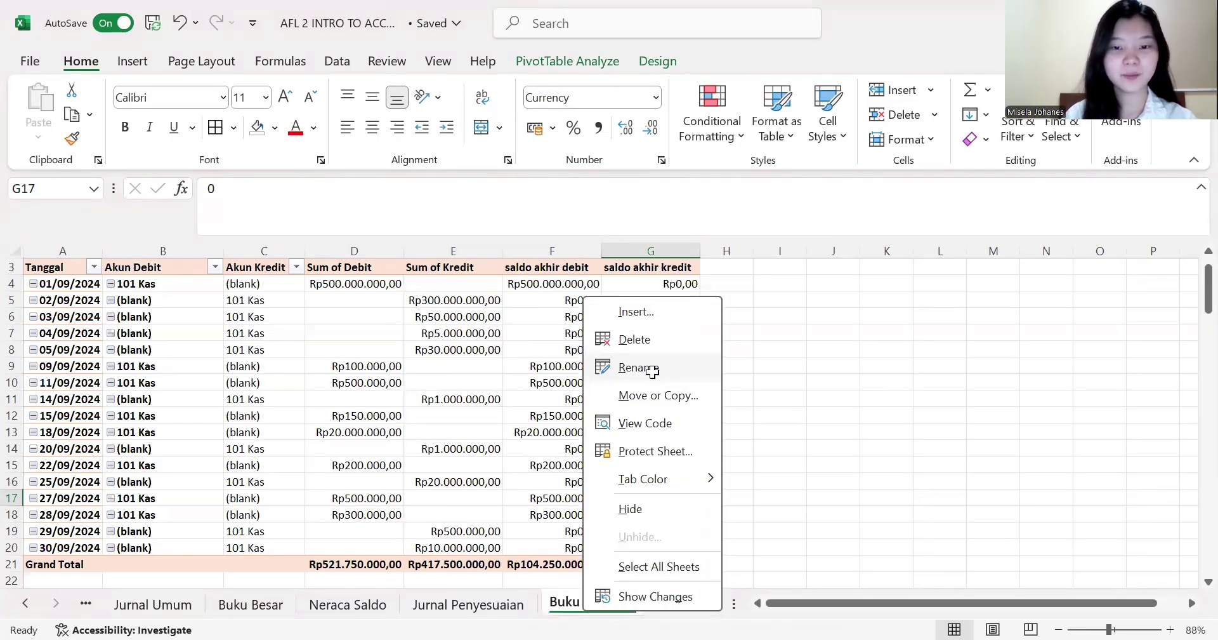
click(638, 367)
key(Right)
key(BackSpace)
key(BackSpace)
key(BackSpace)
text(S)
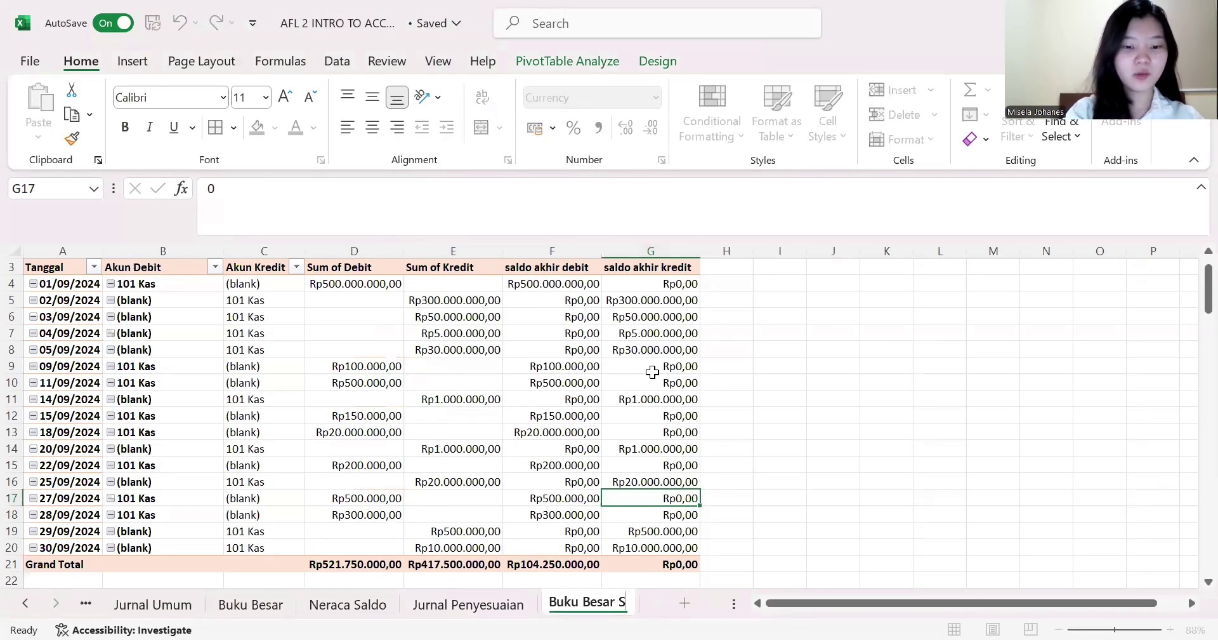
text(etelah P)
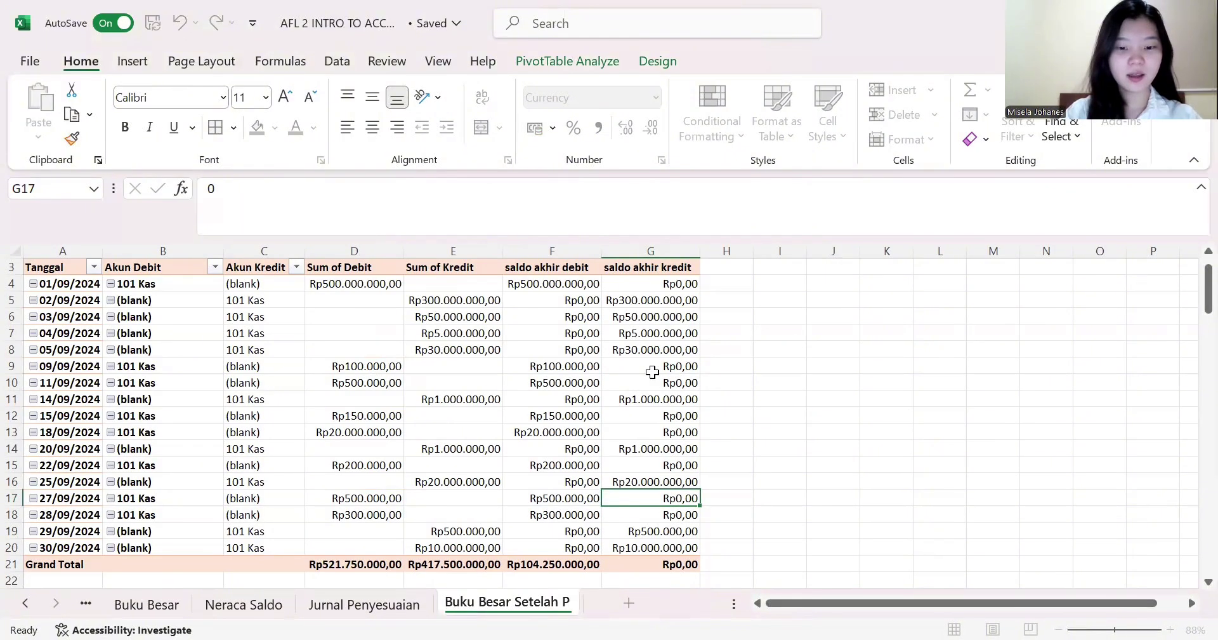
text(enyesuaian)
key(Return)
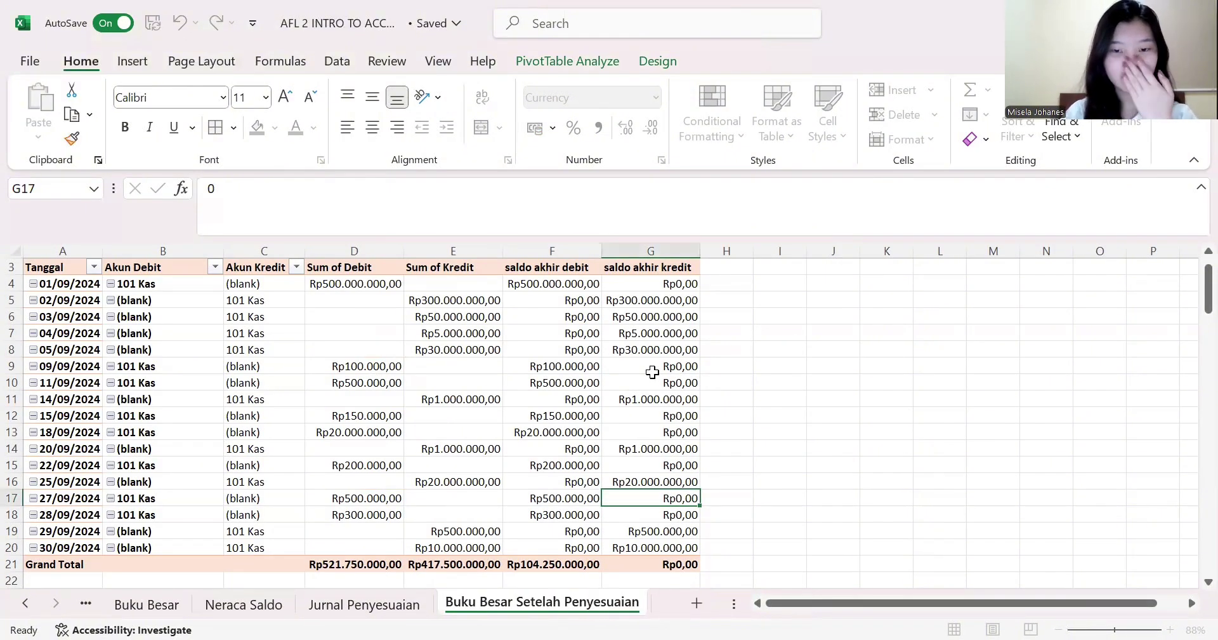
- Change the data source of the copied sheet's 101 Kas PivotTable to 'Jurnal Penyesuaian'!$A$1:$H$53
scroll(571, 443, down, 1)
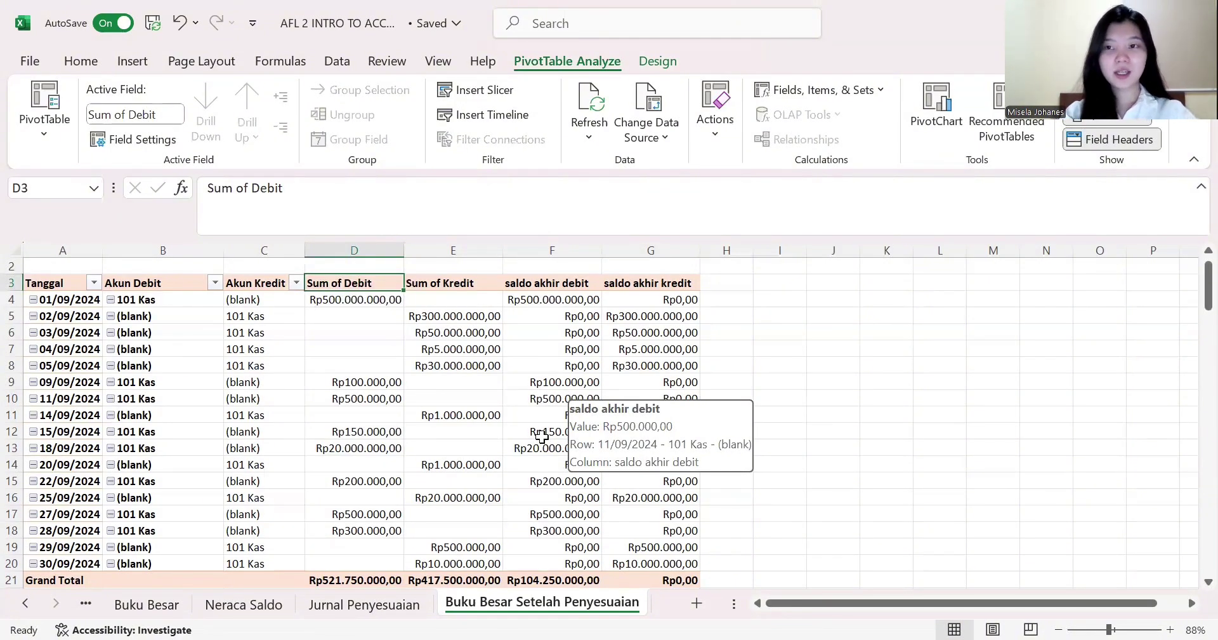
mouse_move(544, 437)
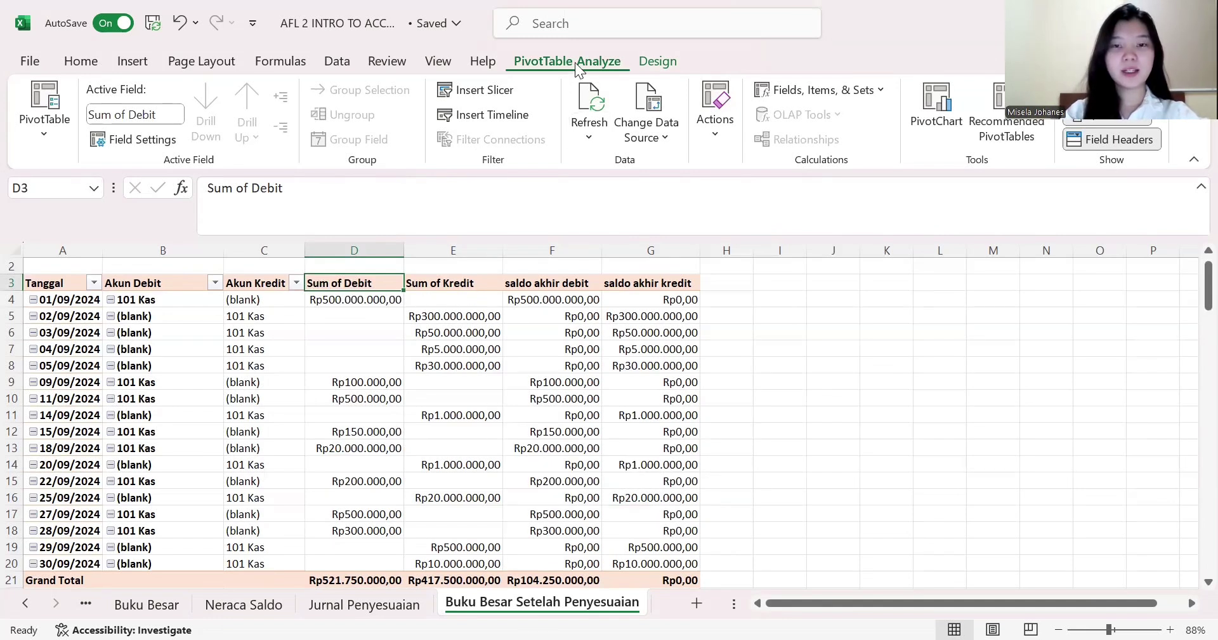
click(645, 116)
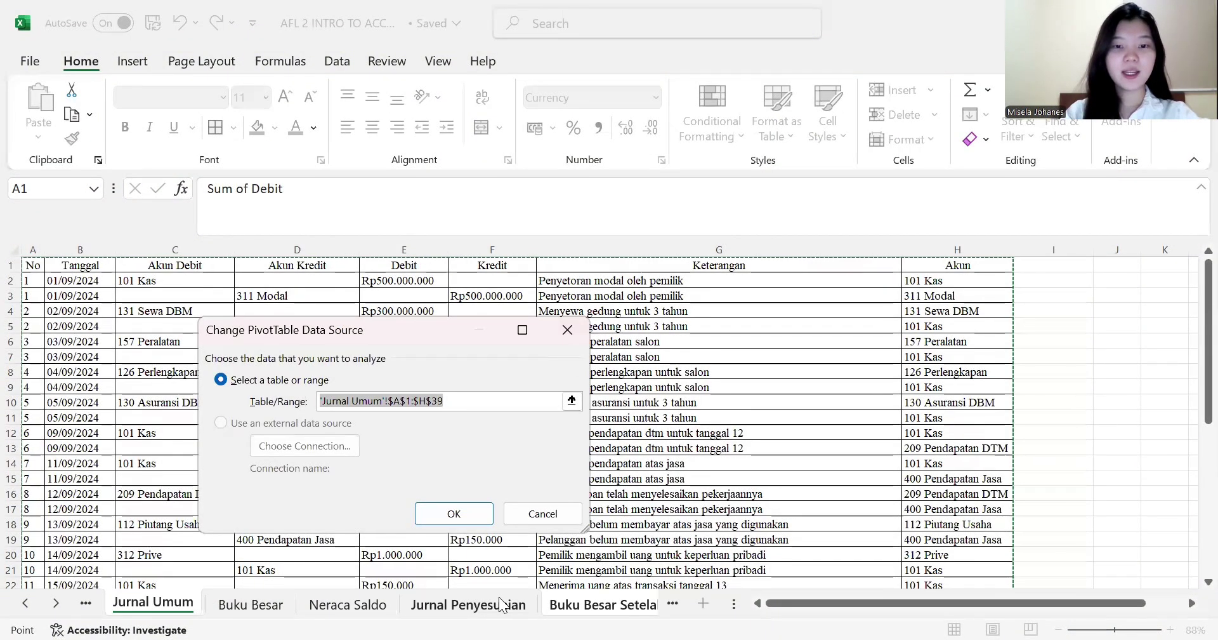
click(502, 605)
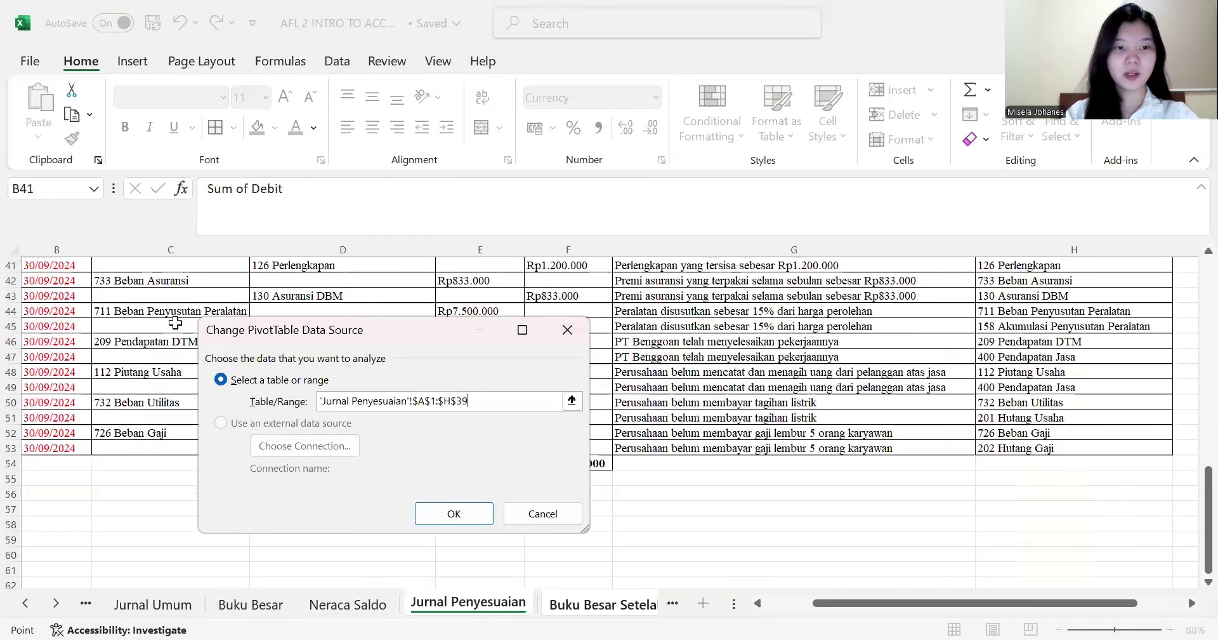
scroll(175, 323, up, 4)
scroll(175, 323, up, 10)
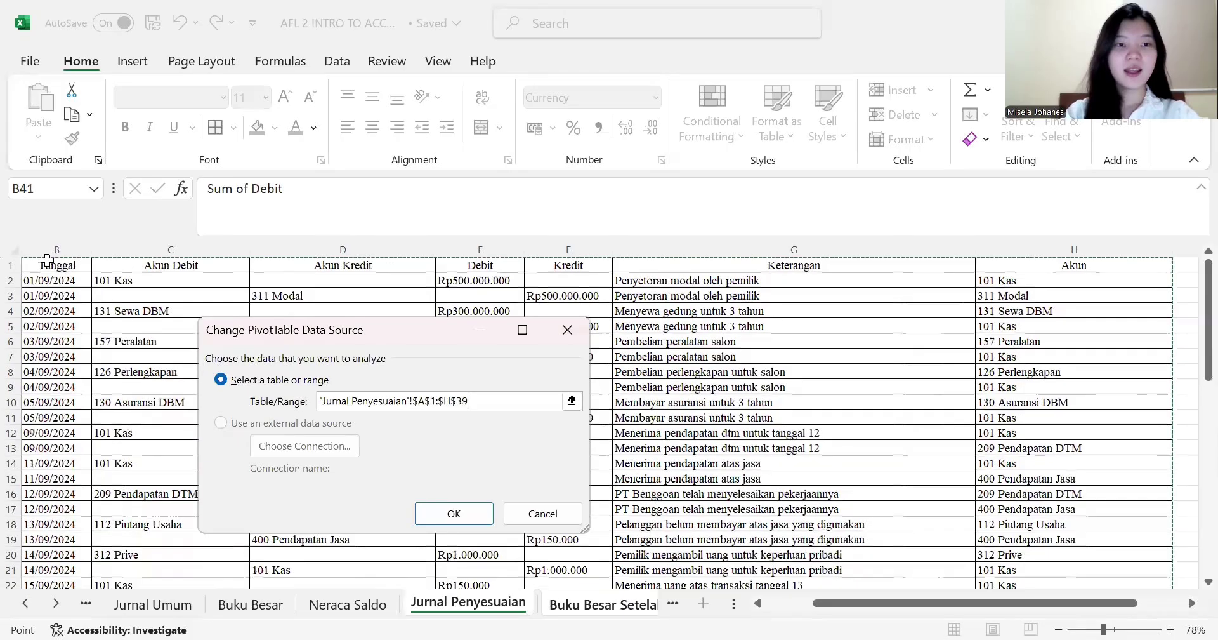
click(39, 267)
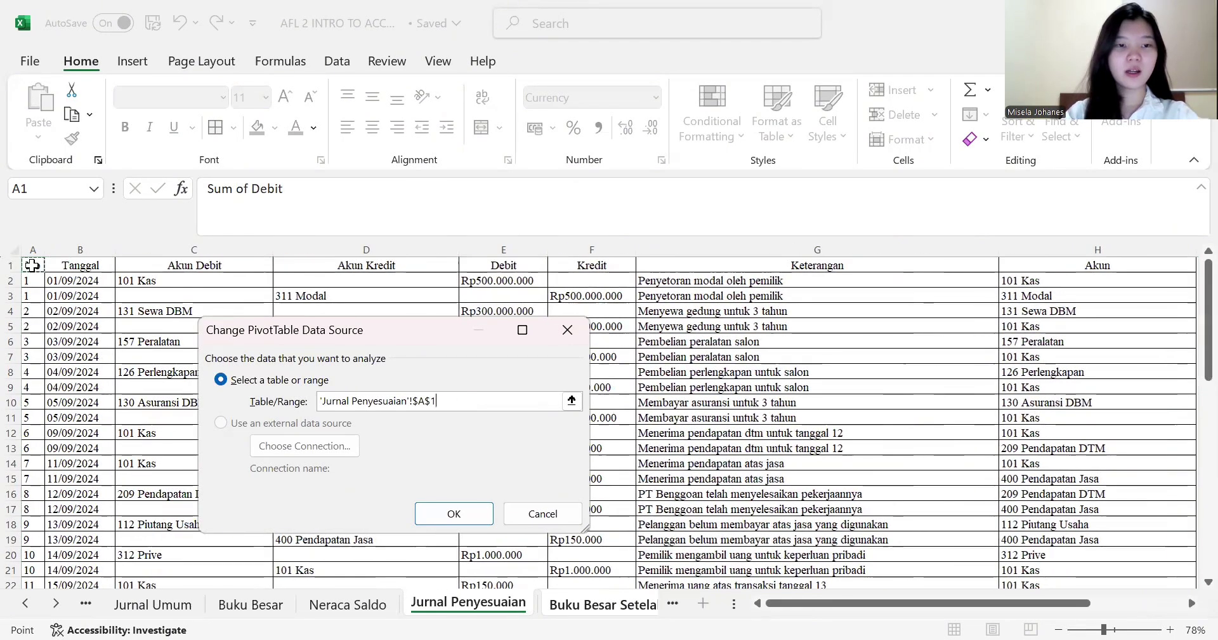
drag(1050, 580, 1033, 544)
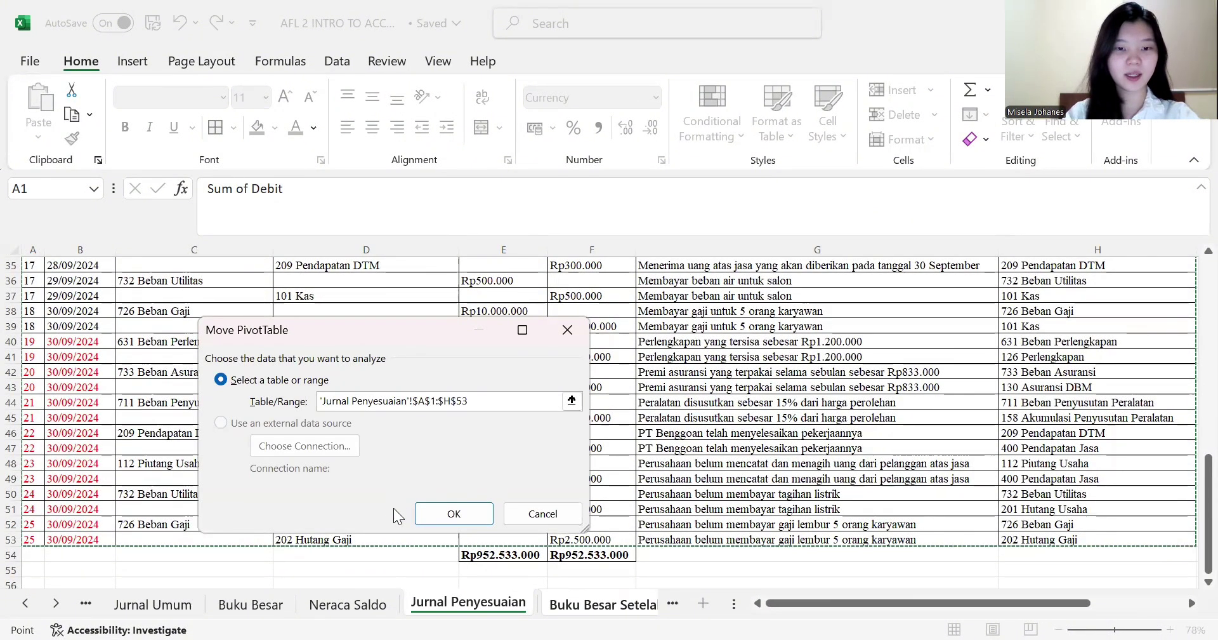
click(443, 514)
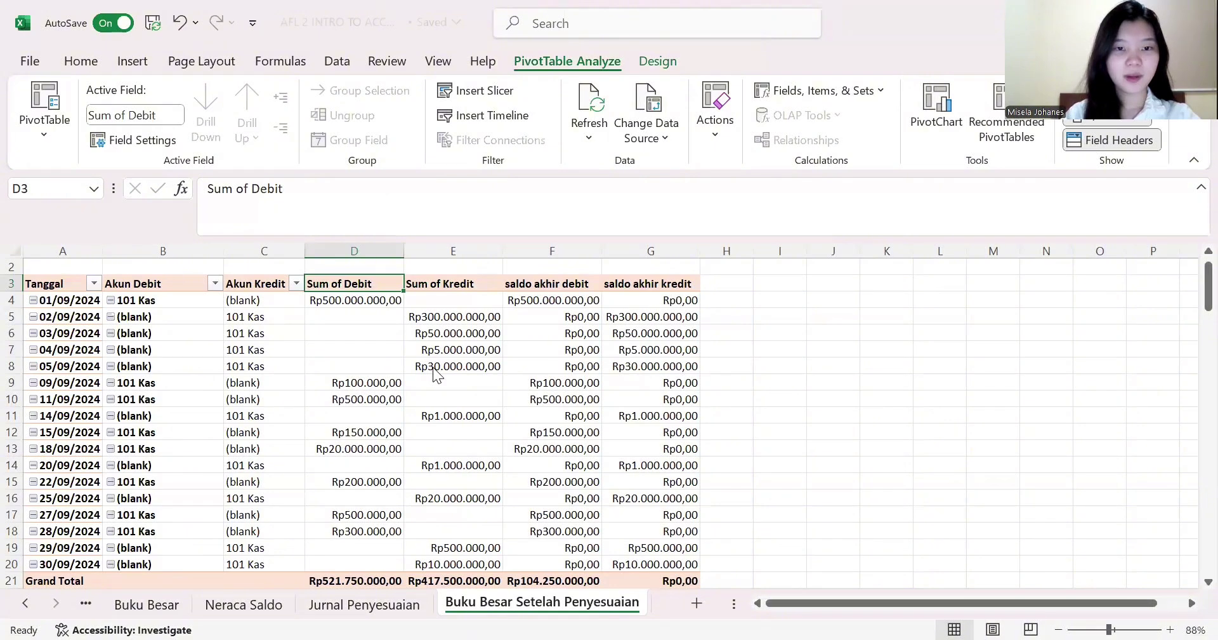
- Select the whole 101 Kas PivotTable in A1:G21 and refresh its data
scroll(435, 375, down, 1)
scroll(436, 375, down, 1)
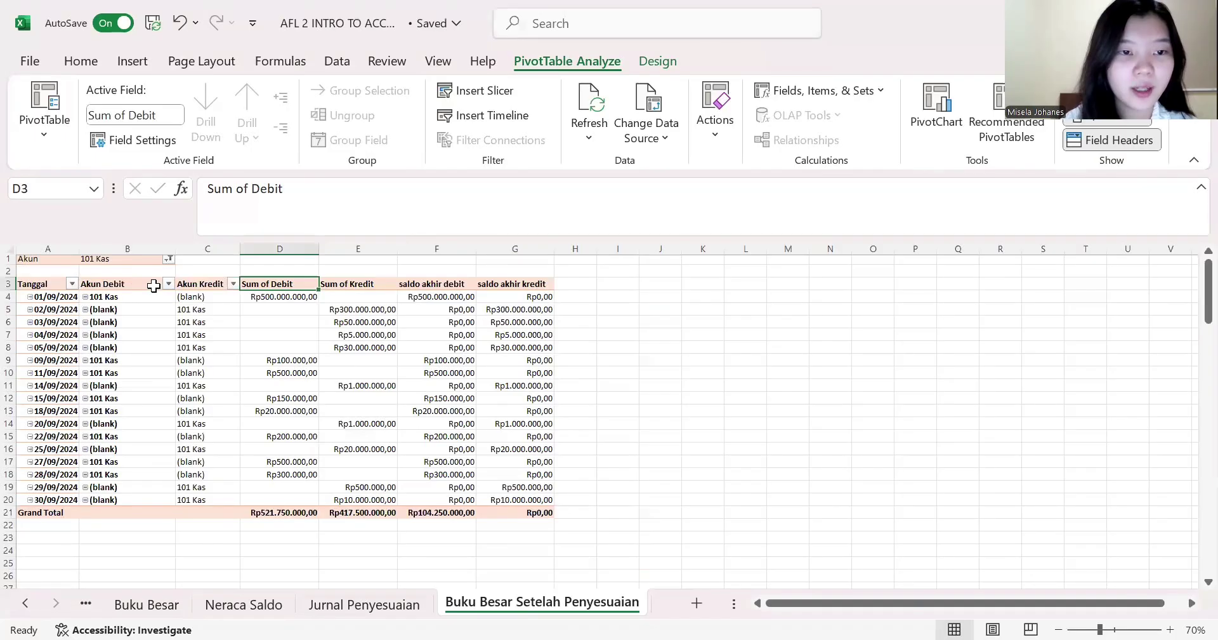
click(42, 261)
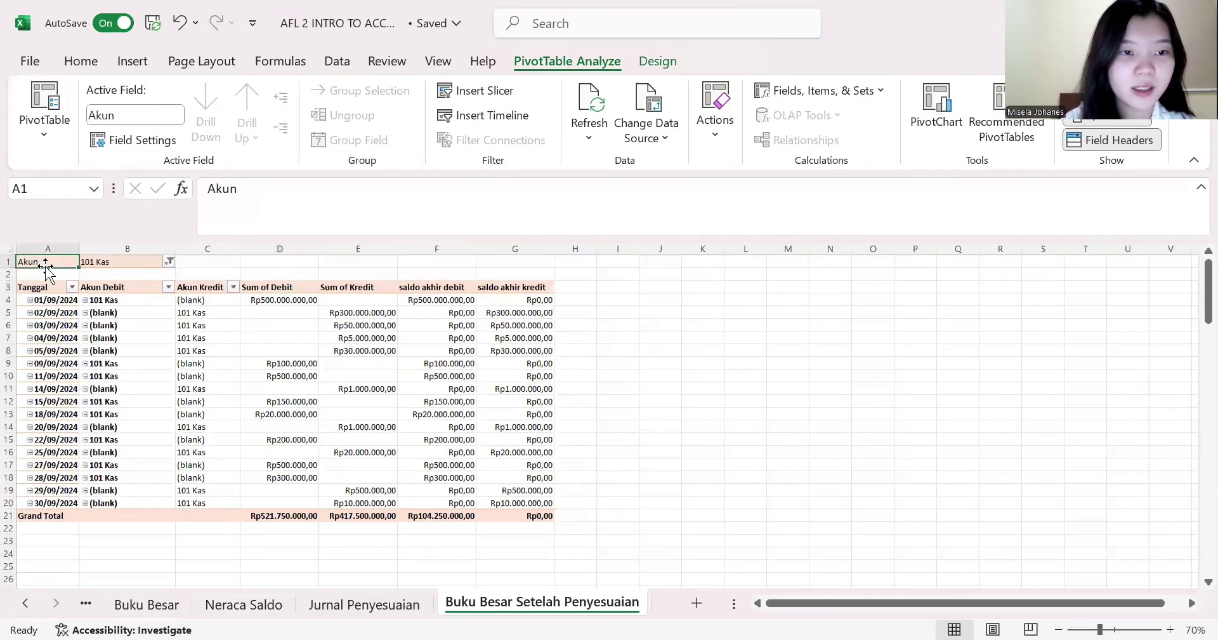
mouse_move(42, 260)
mouse_down()
mouse_move(552, 511)
mouse_move(532, 516)
mouse_up()
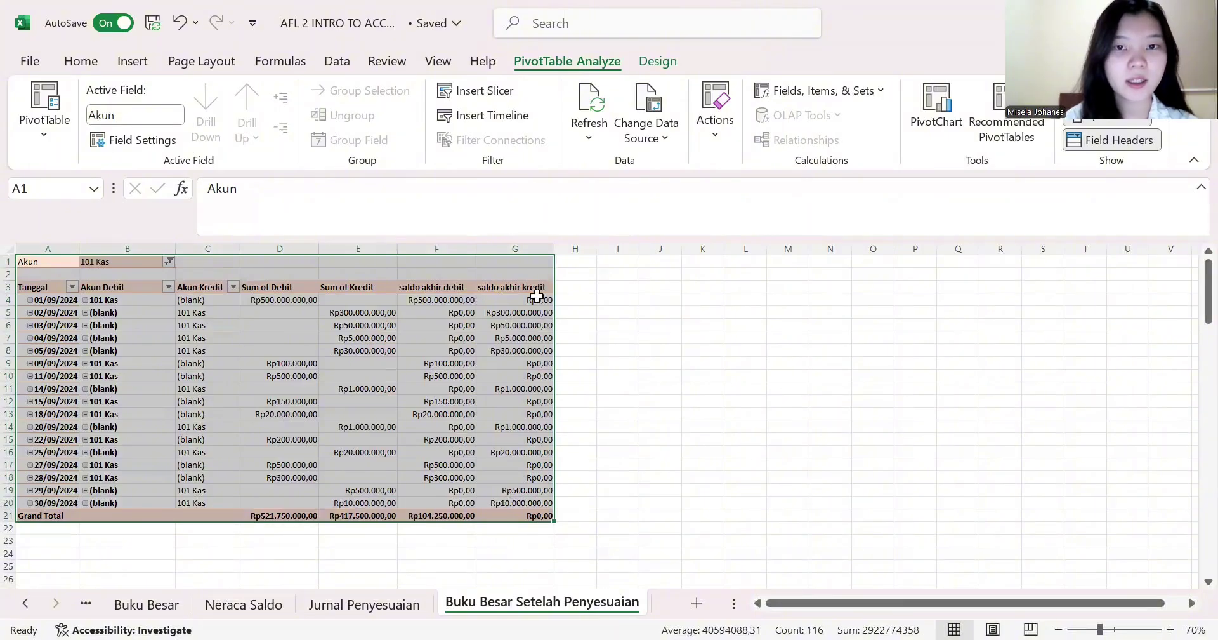
click(587, 105)
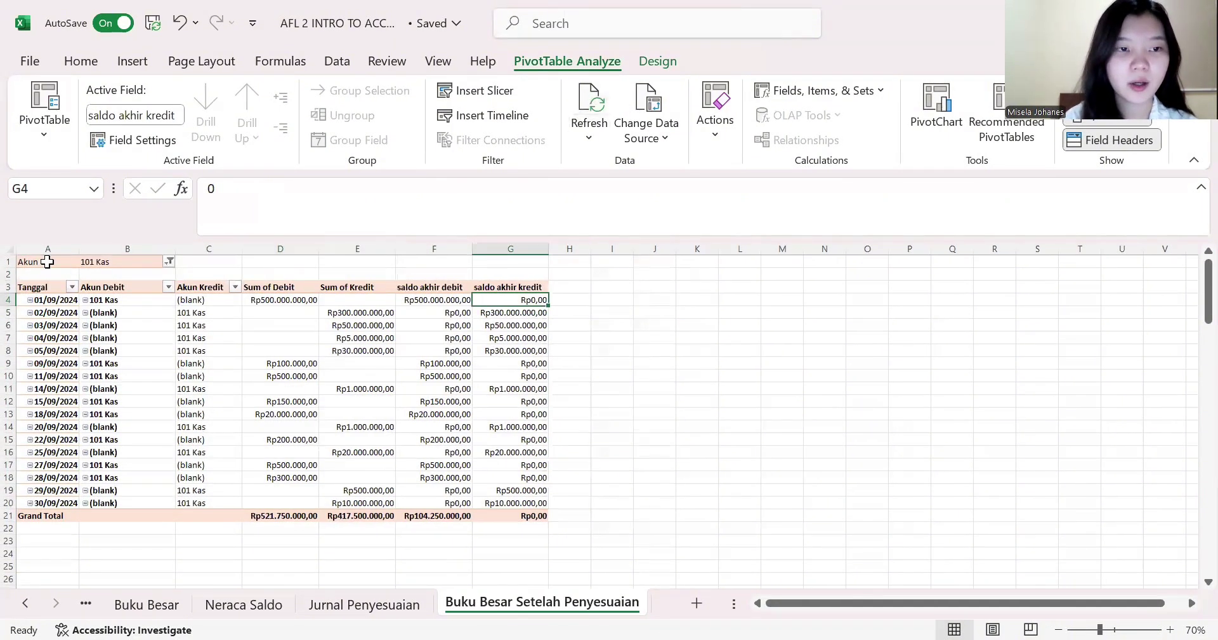
- Copy the 101 Kas PivotTable in A1:G21 and paste it at J1
drag(46, 260, 515, 510)
right_click(515, 510)
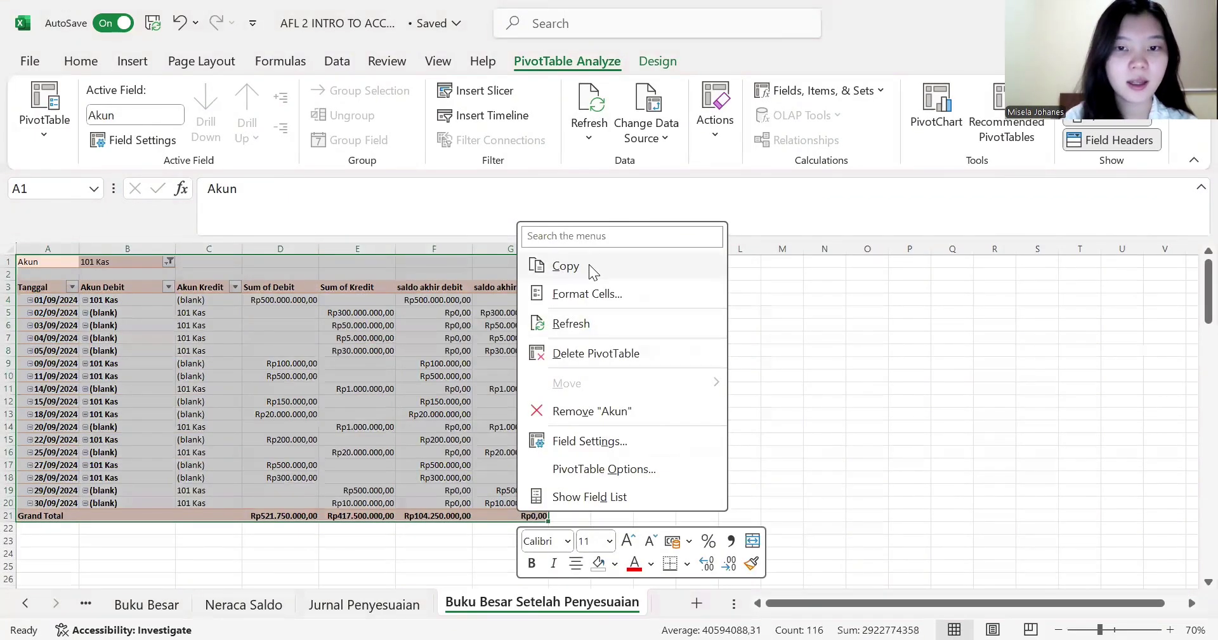
click(559, 264)
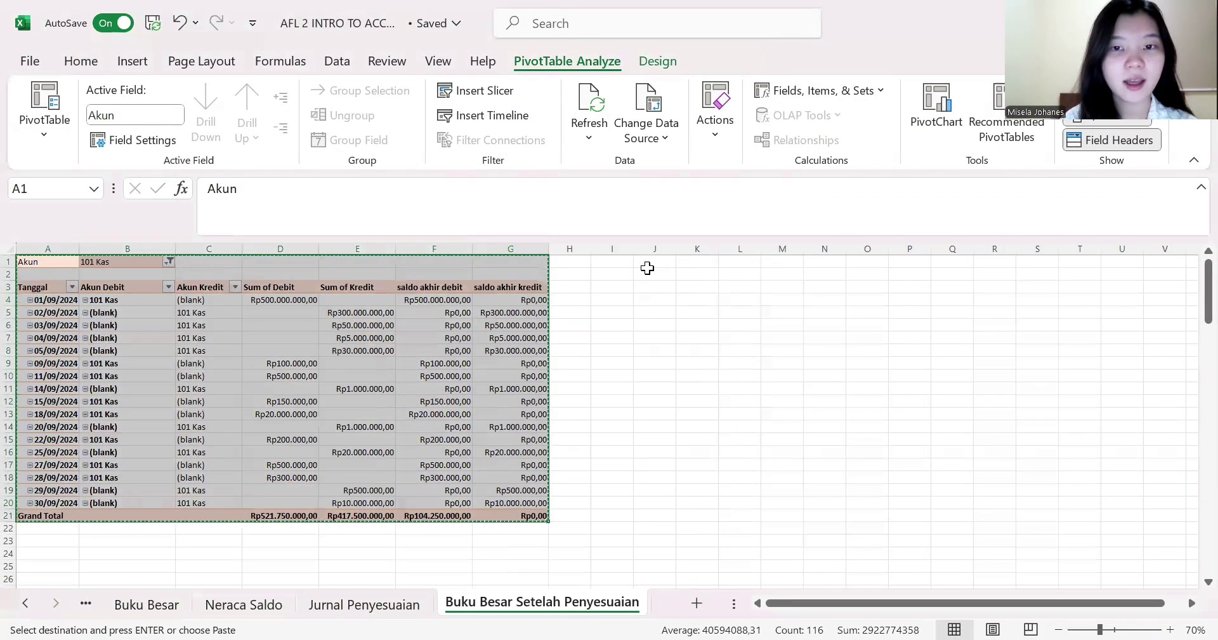
click(646, 264)
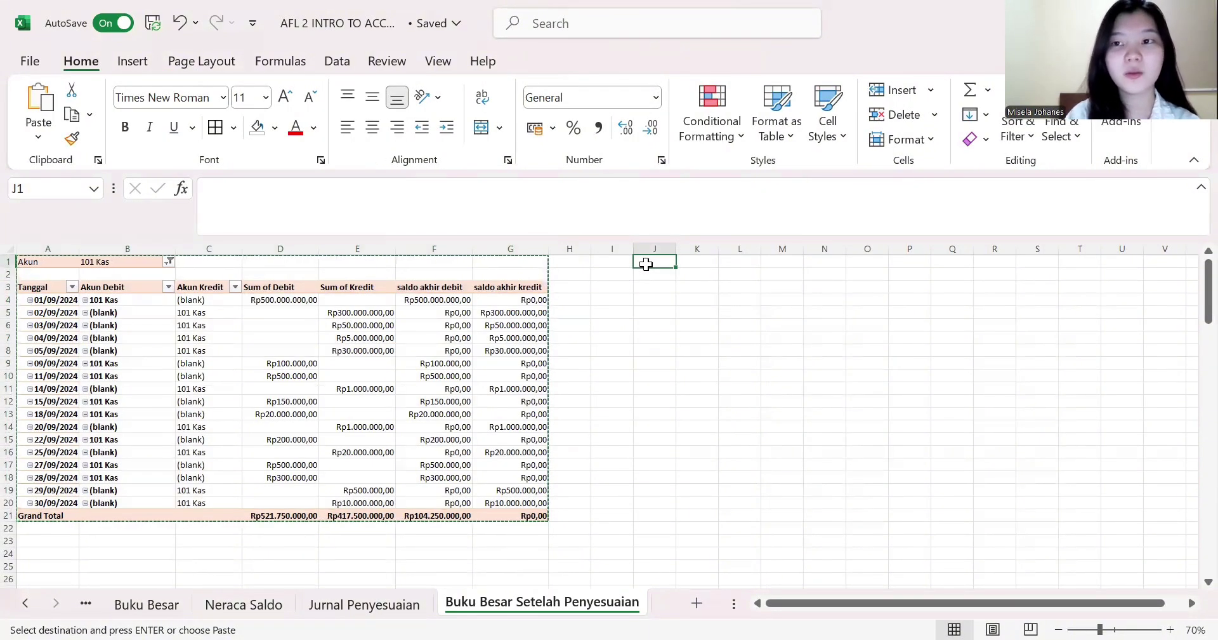
key(ctrl+v)
- Widen columns J through P so the pasted table's headers and amounts fit
drag(677, 248, 1039, 247)
drag(1086, 247, 1115, 246)
scroll(761, 248, right, 3)
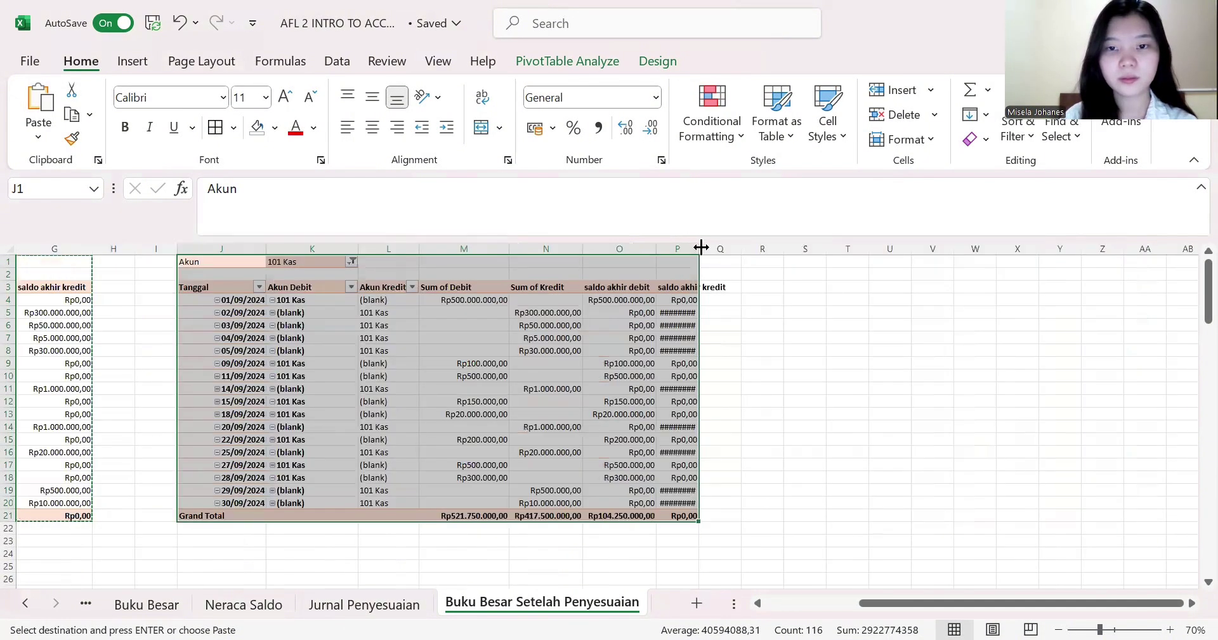
drag(701, 248, 743, 248)
- Filter the Akun field of the PivotTable at J1 to 126 Perlengkapan
click(285, 261)
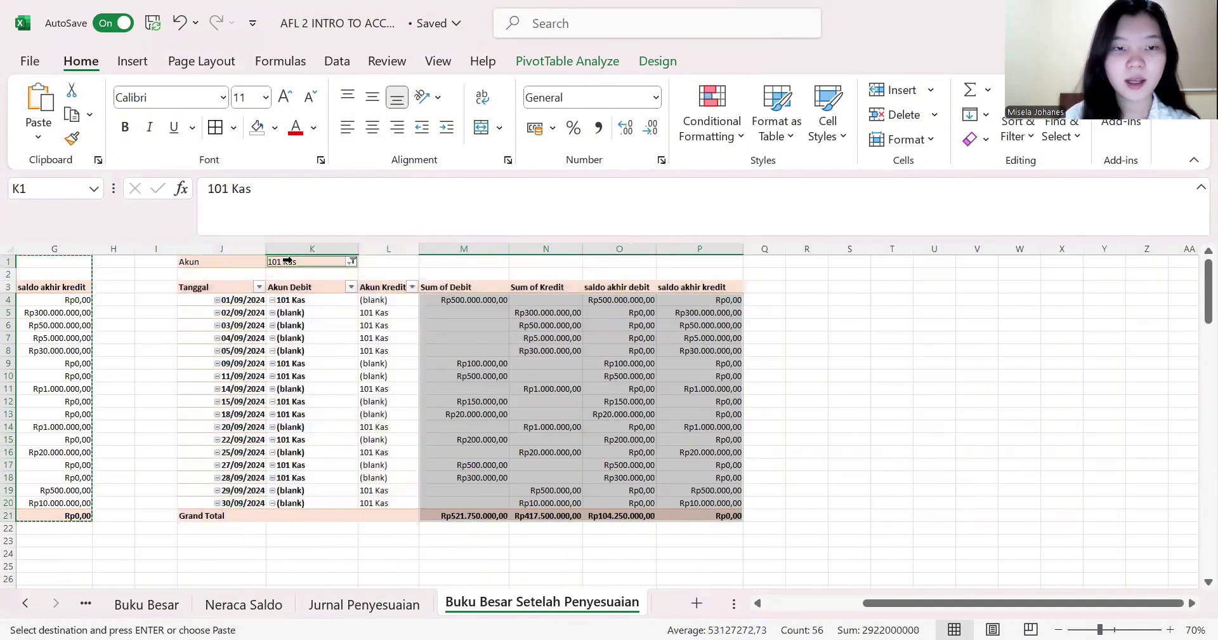
click(351, 261)
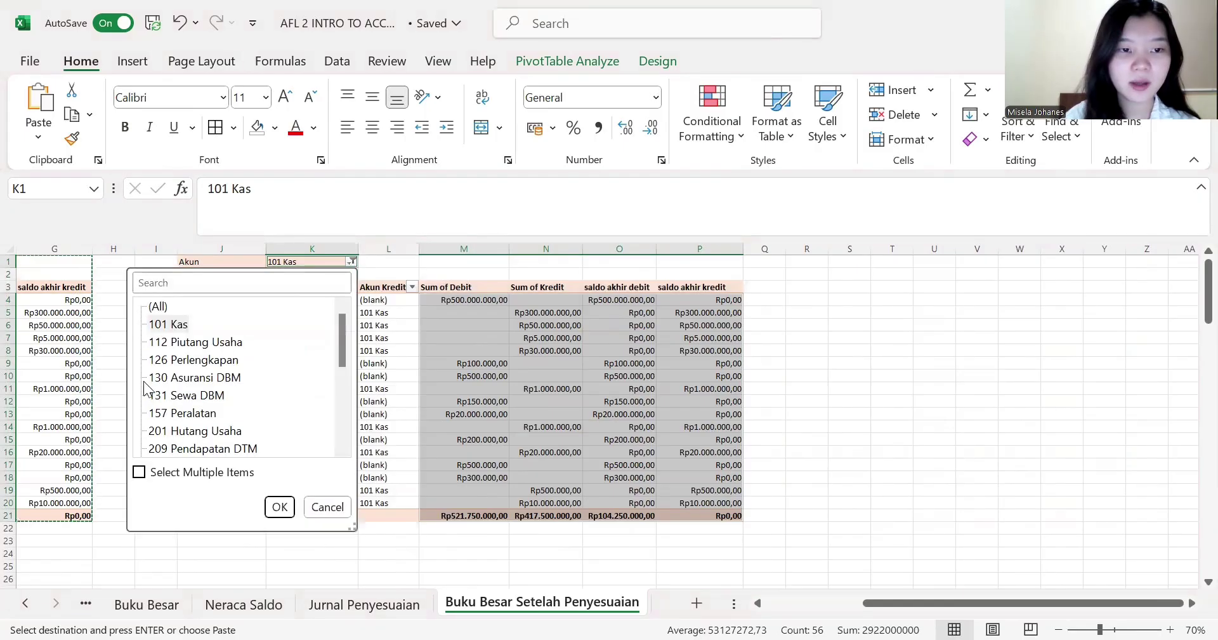
scroll(165, 383, down, 1)
scroll(163, 383, up, 1)
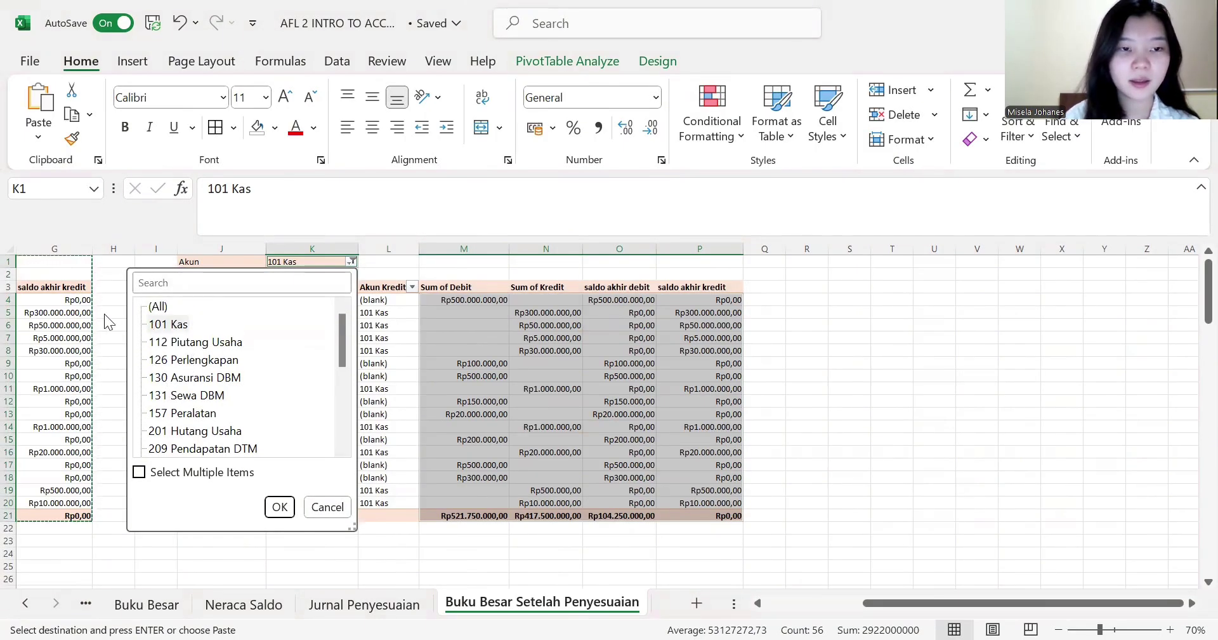
scroll(193, 376, down, 3)
scroll(193, 376, down, 1)
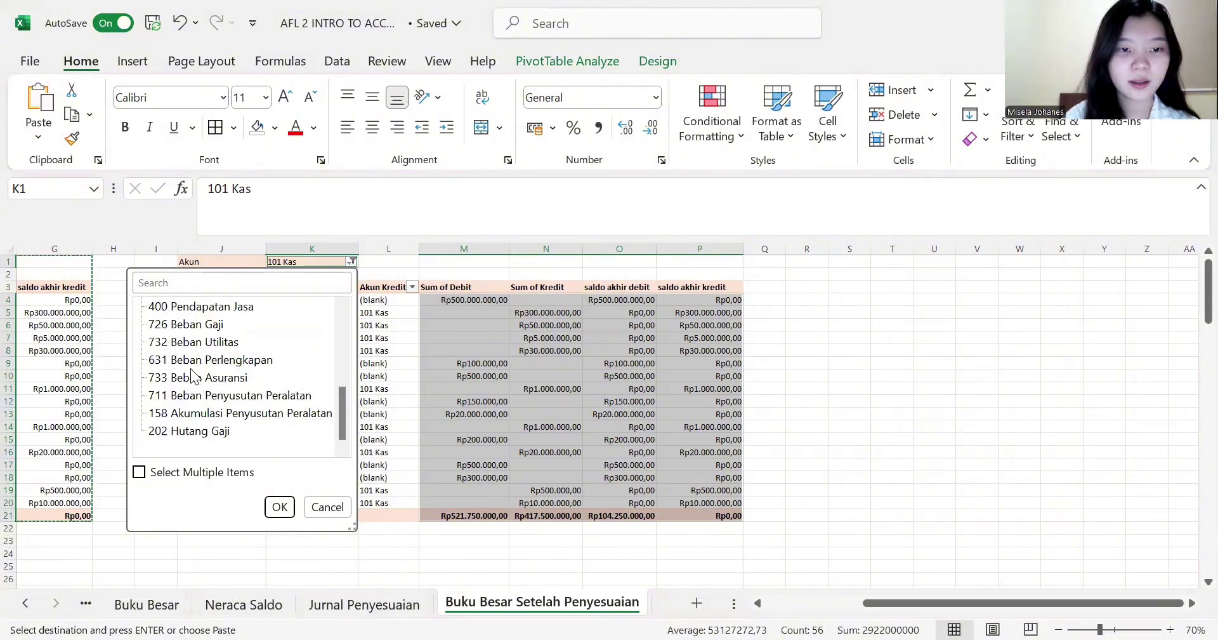
scroll(193, 376, up, 4)
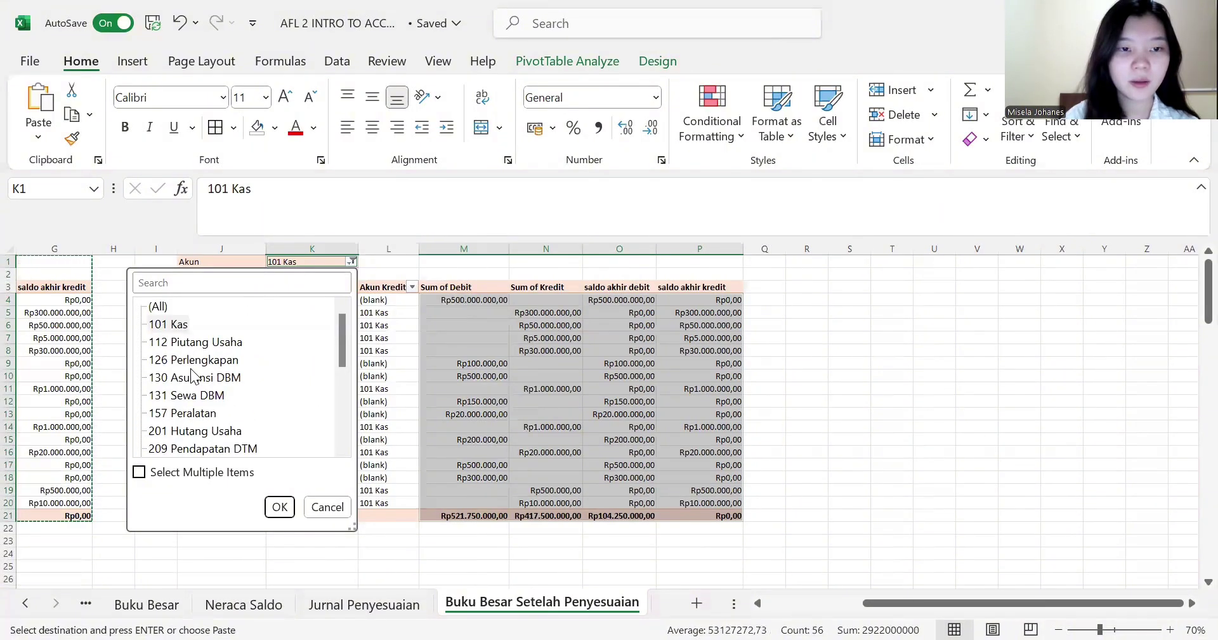
click(193, 360)
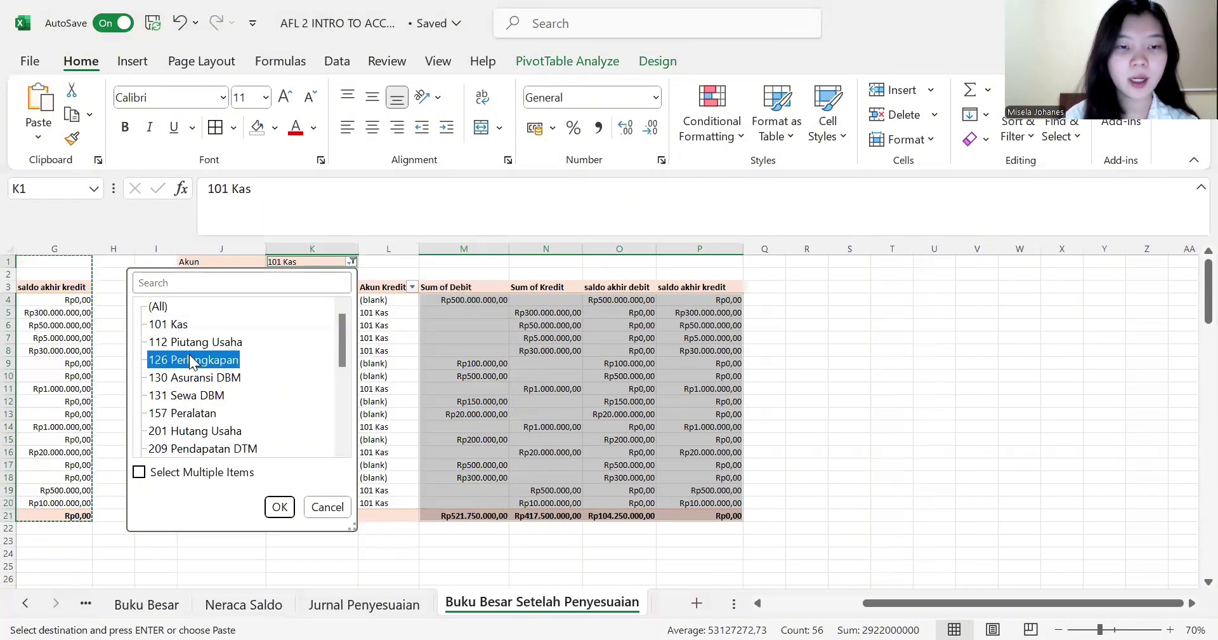
click(280, 508)
click(286, 337)
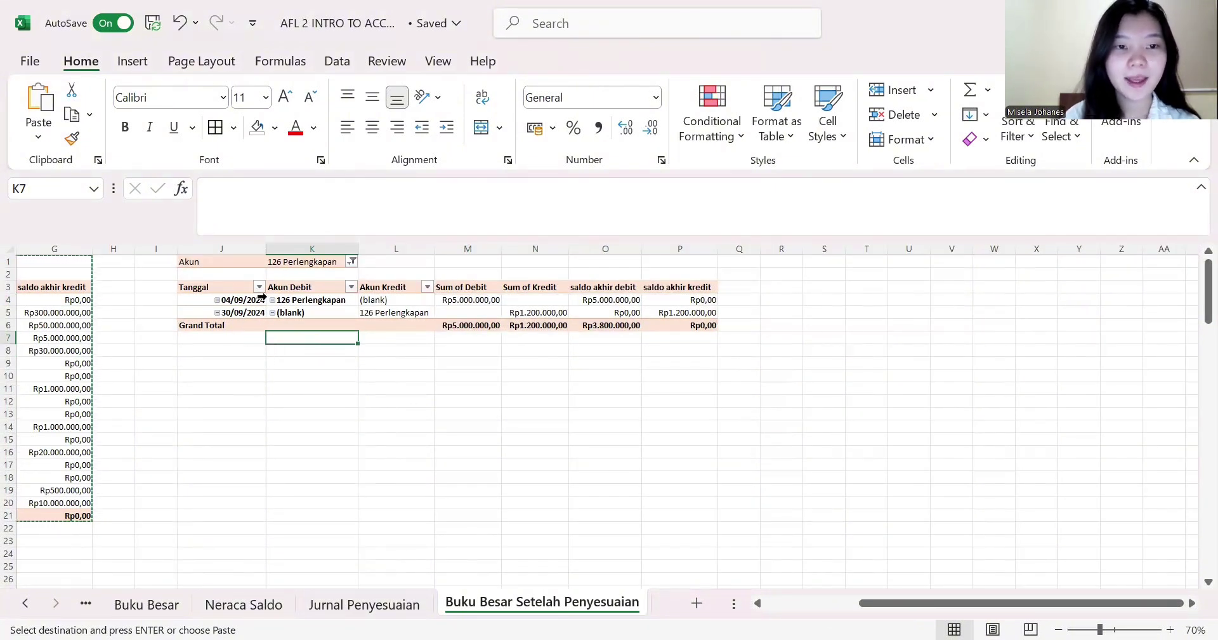
- Copy the 126 Perlengkapan PivotTable in J1:P6 and paste it at S1
drag(212, 261, 671, 323)
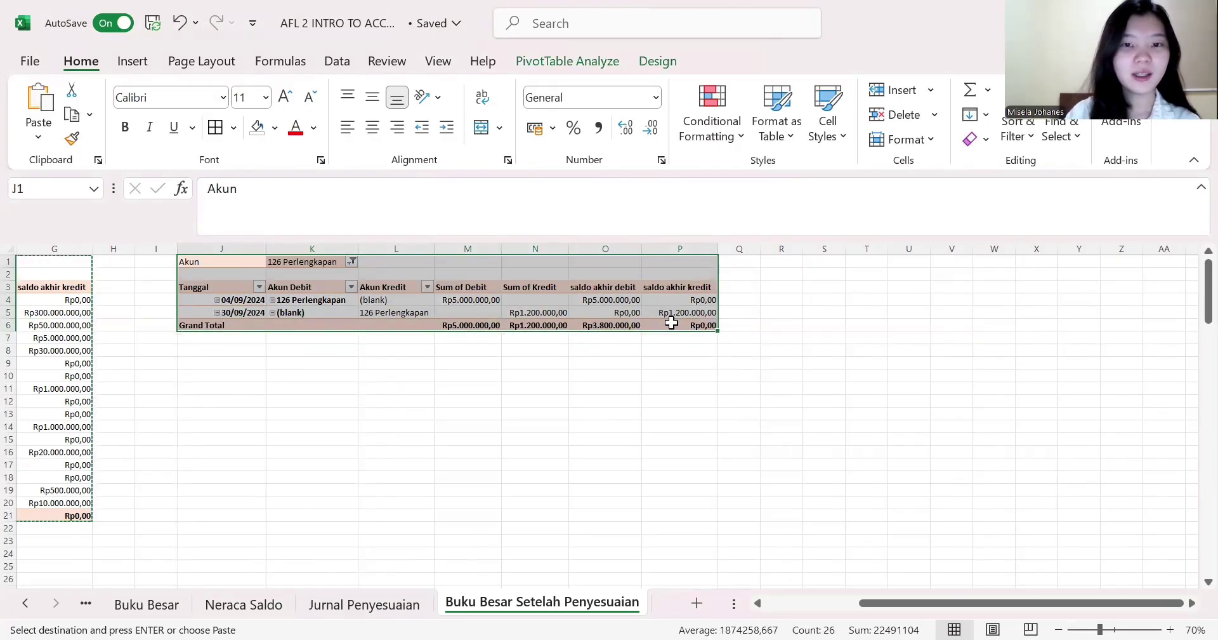
key(ctrl+c)
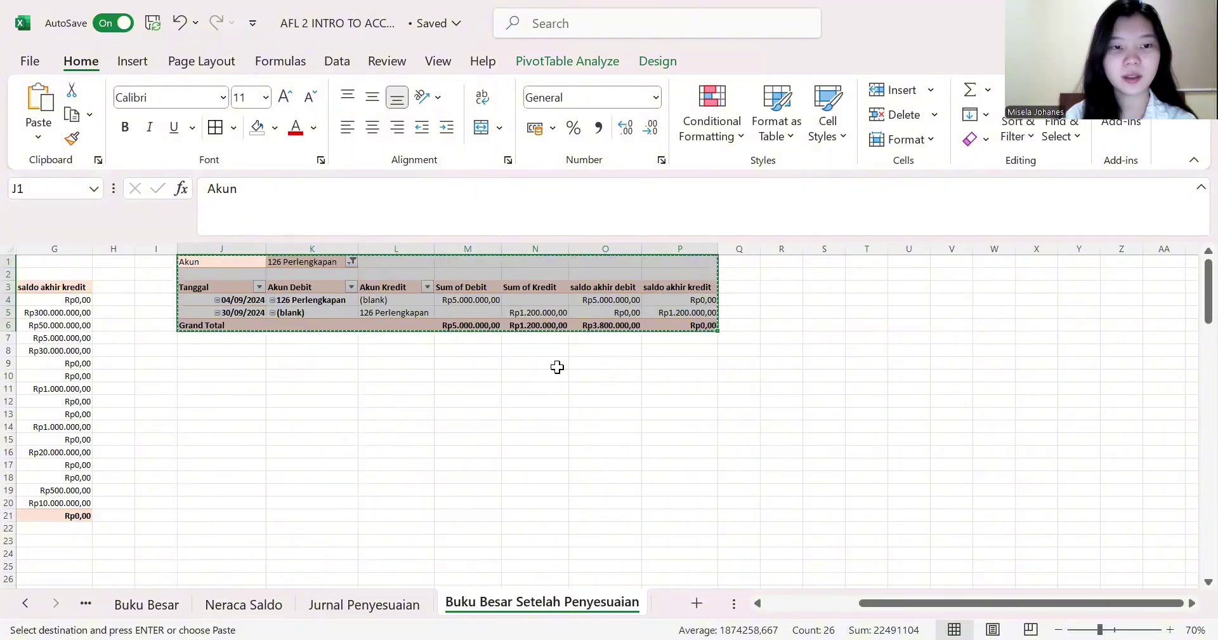
scroll(557, 367, right, 4)
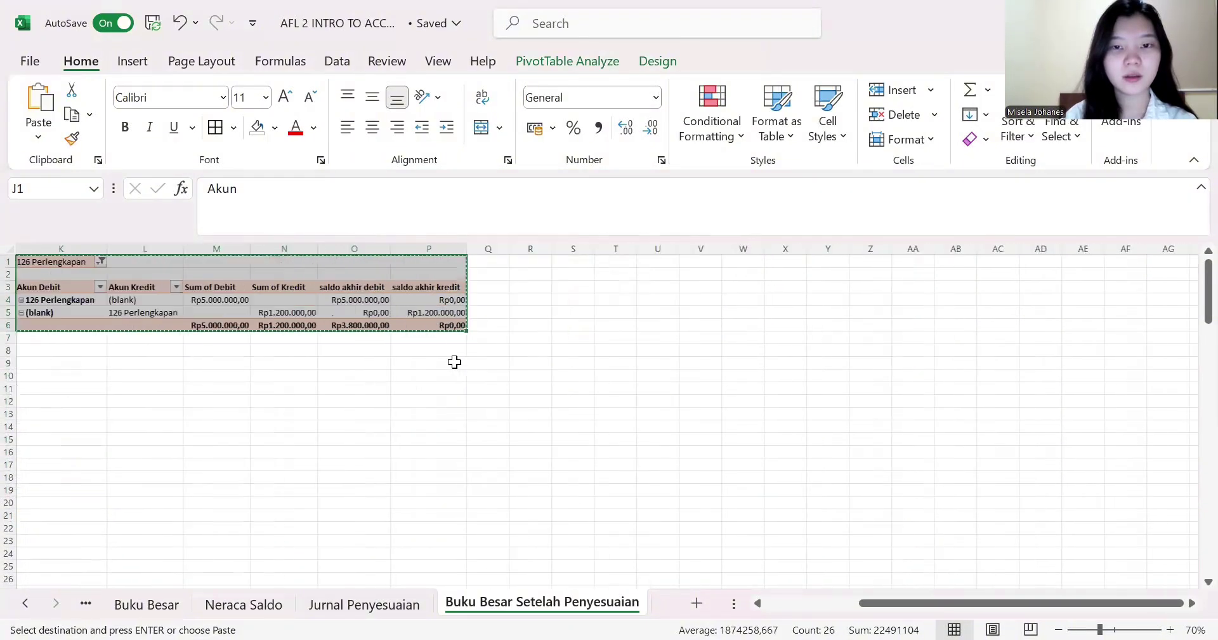
click(575, 260)
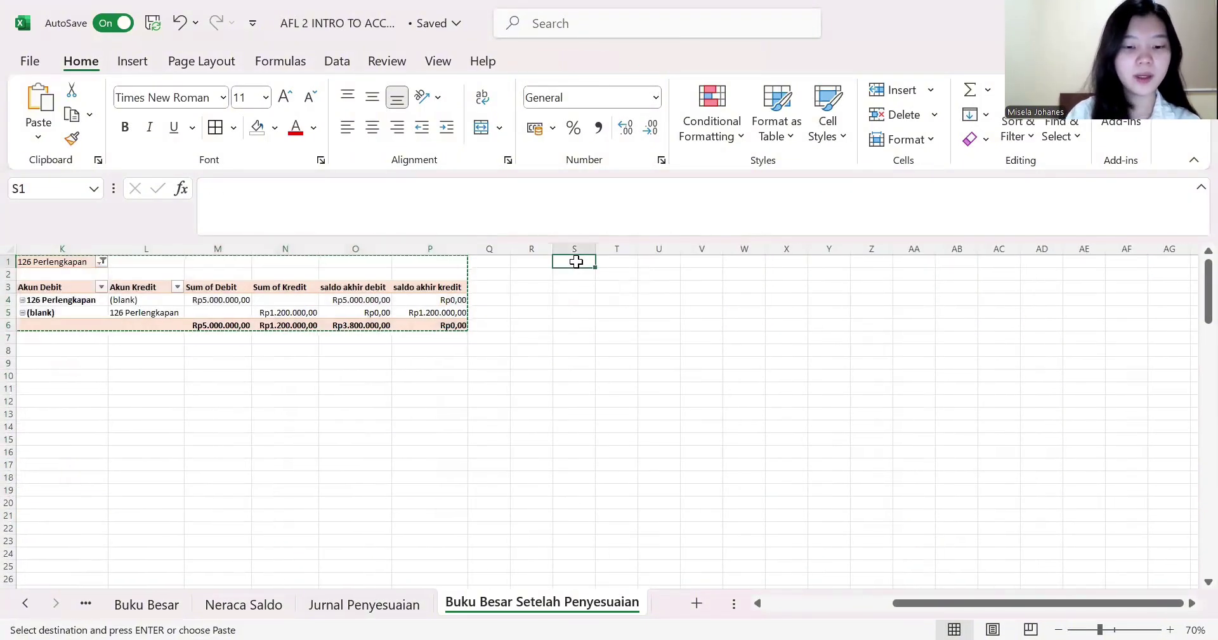
key(ctrl+v)
- Widen columns S through Y to fit the headers and amounts of the table pasted at S1
drag(594, 245, 969, 247)
scroll(972, 254, right, 1)
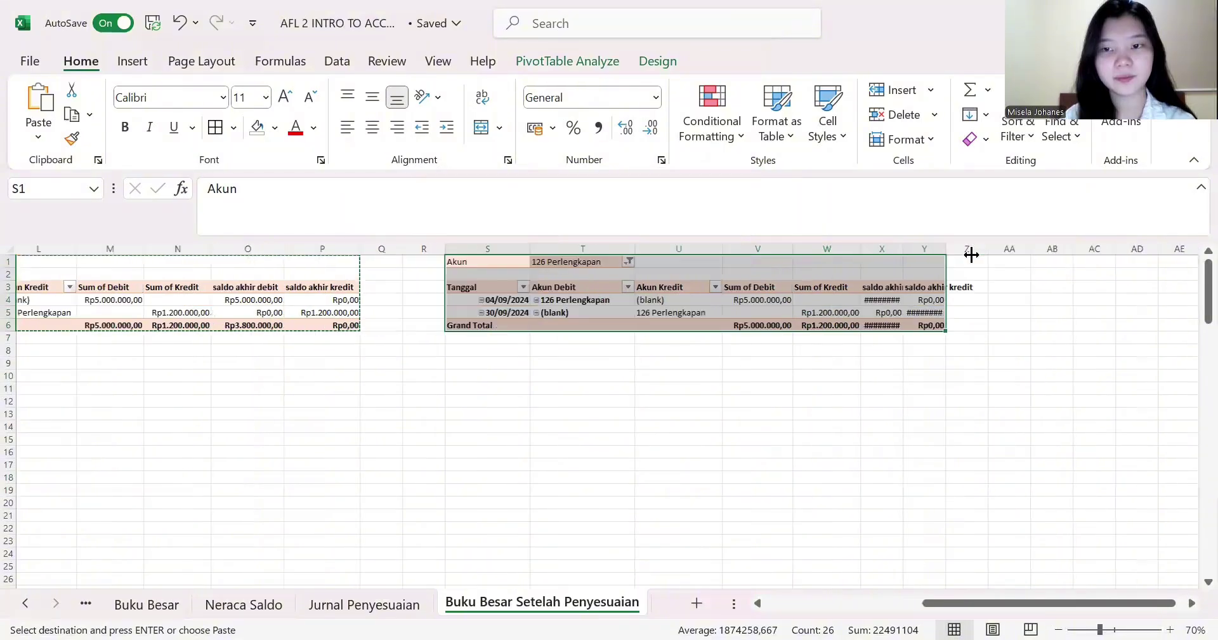
scroll(971, 254, right, 5)
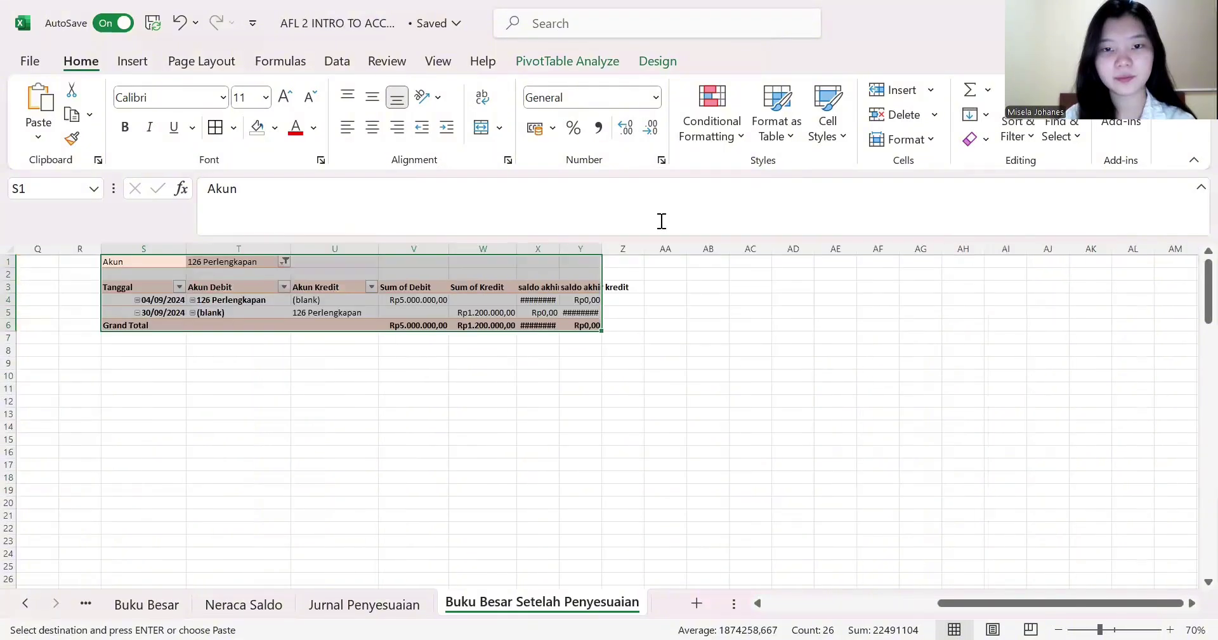
click(548, 246)
drag(558, 248, 735, 247)
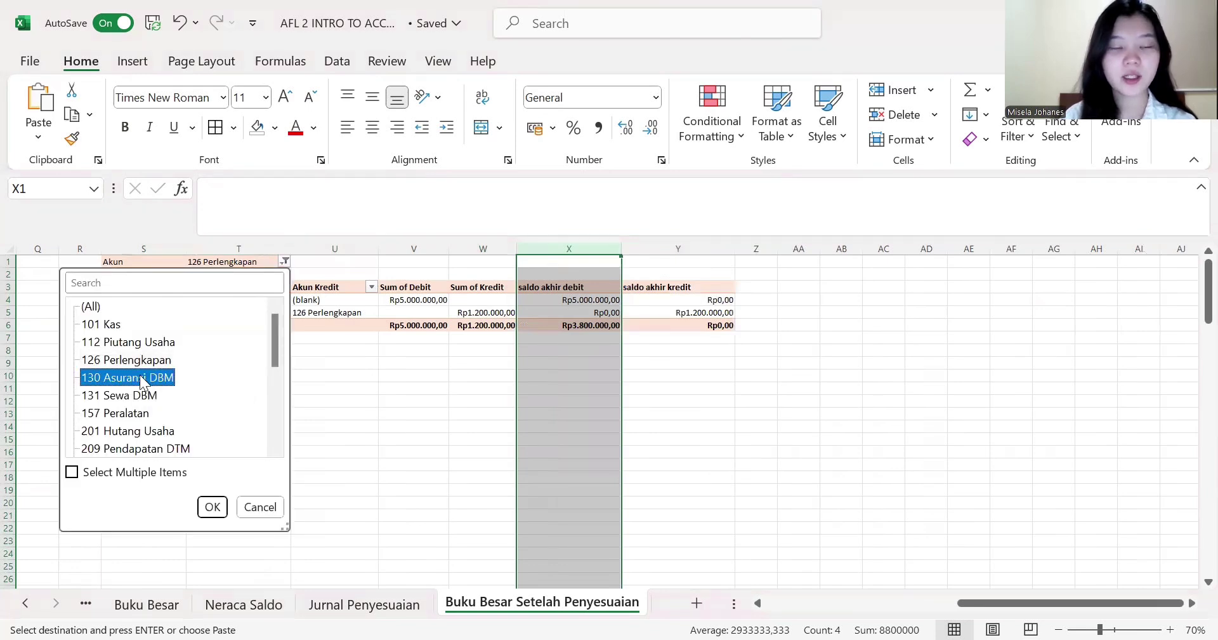
- Filter the Akun field of the PivotTable at S1 to 130 Asuransi DBM
click(156, 378)
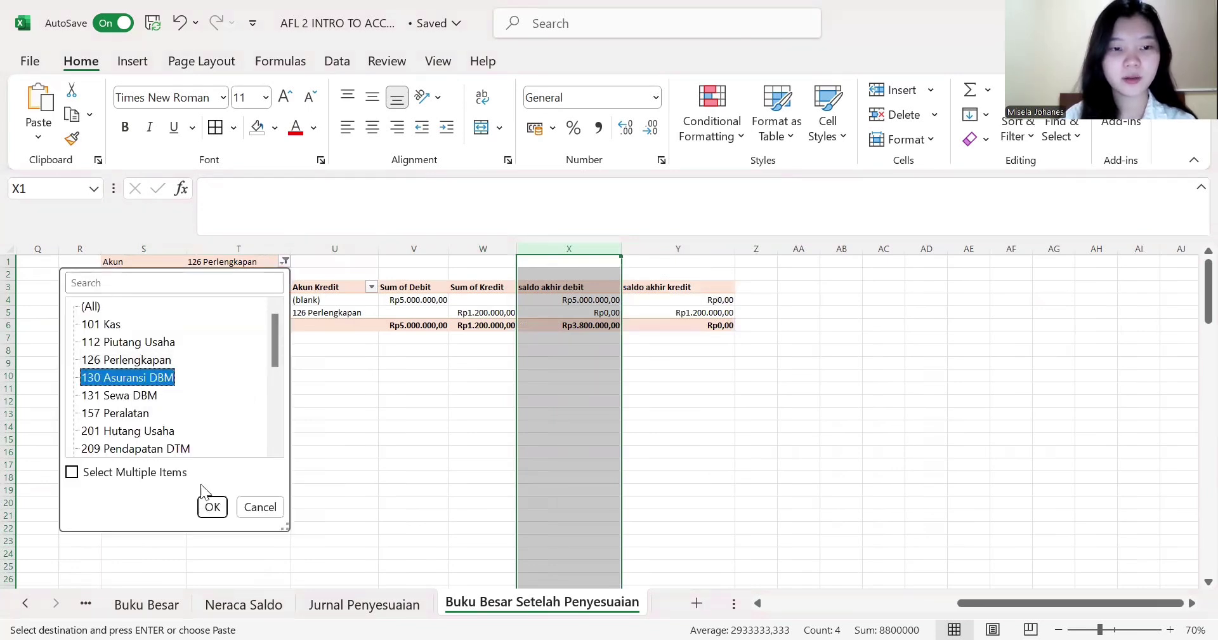
click(209, 507)
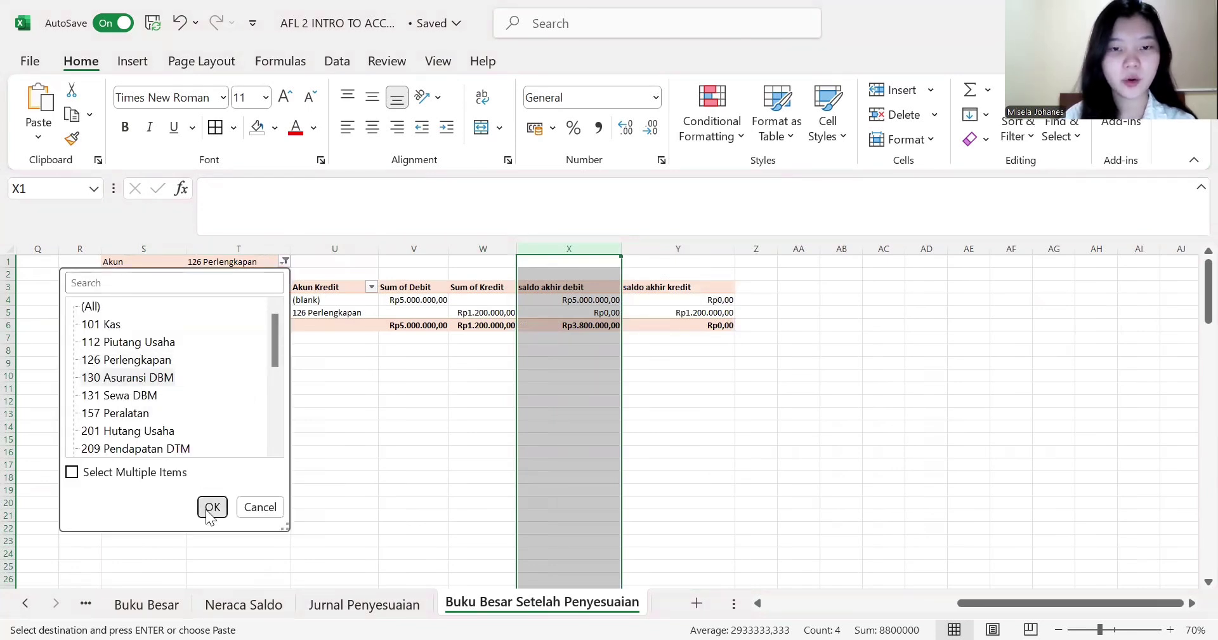
click(364, 463)
- Check the saldo akhir debit grand totals of the 126 Perlengkapan and 130 Asuransi DBM PivotTables
scroll(468, 403, left, 1)
scroll(468, 403, left, 20)
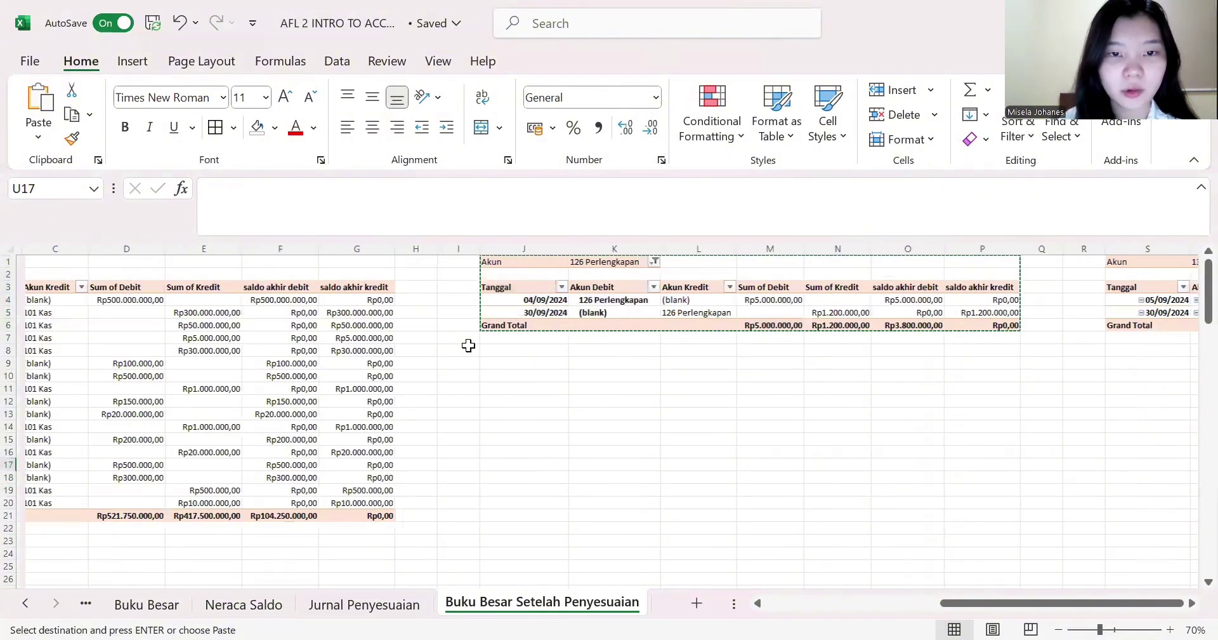
scroll(468, 344, right, 5)
key(Escape)
click(469, 348)
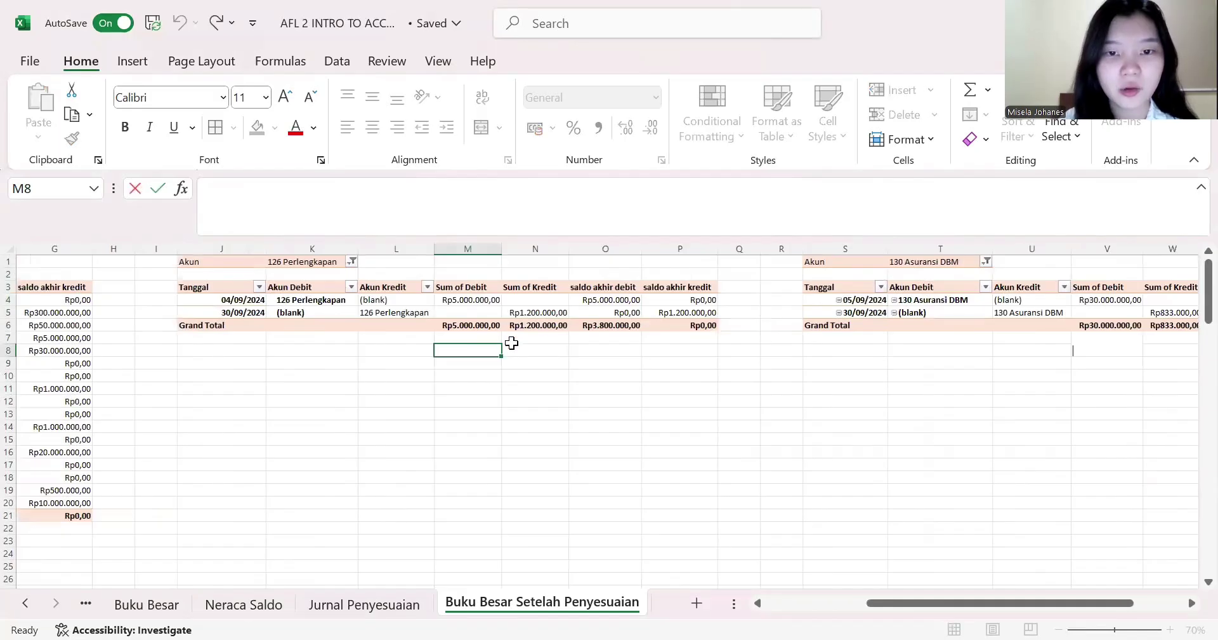
click(597, 325)
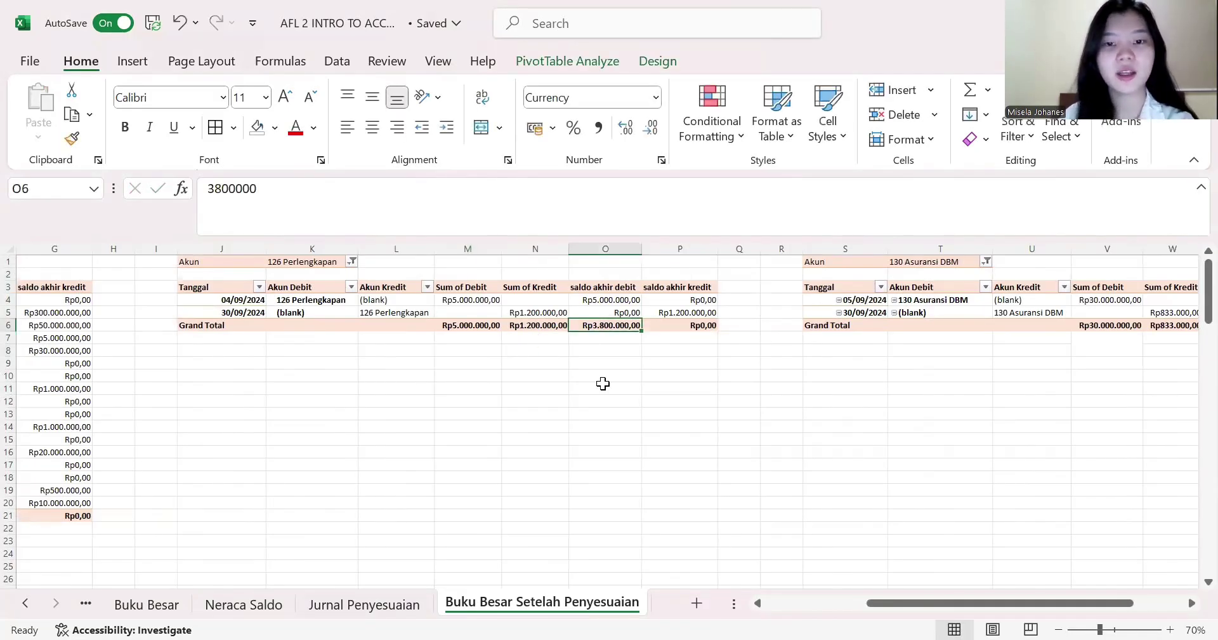
scroll(603, 384, right, 6)
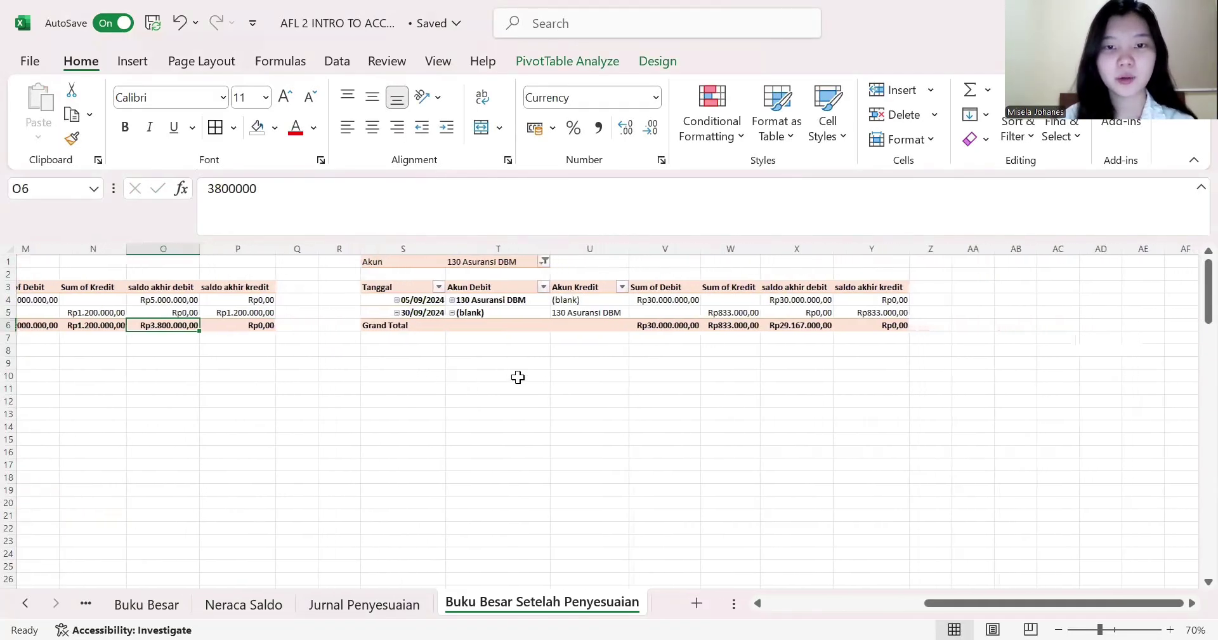
click(806, 326)
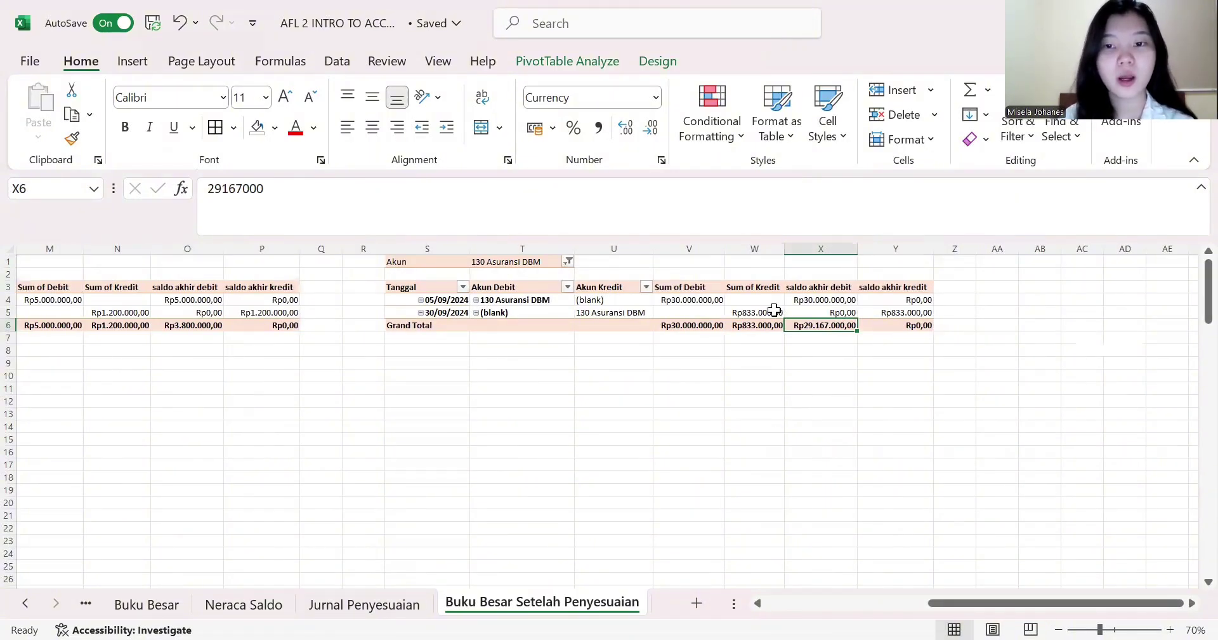
- Review the 126 Perlengkapan adjusting entry on the Jurnal Penyesuaian sheet and return to Buku Besar Setelah Penyesuaian
click(359, 606)
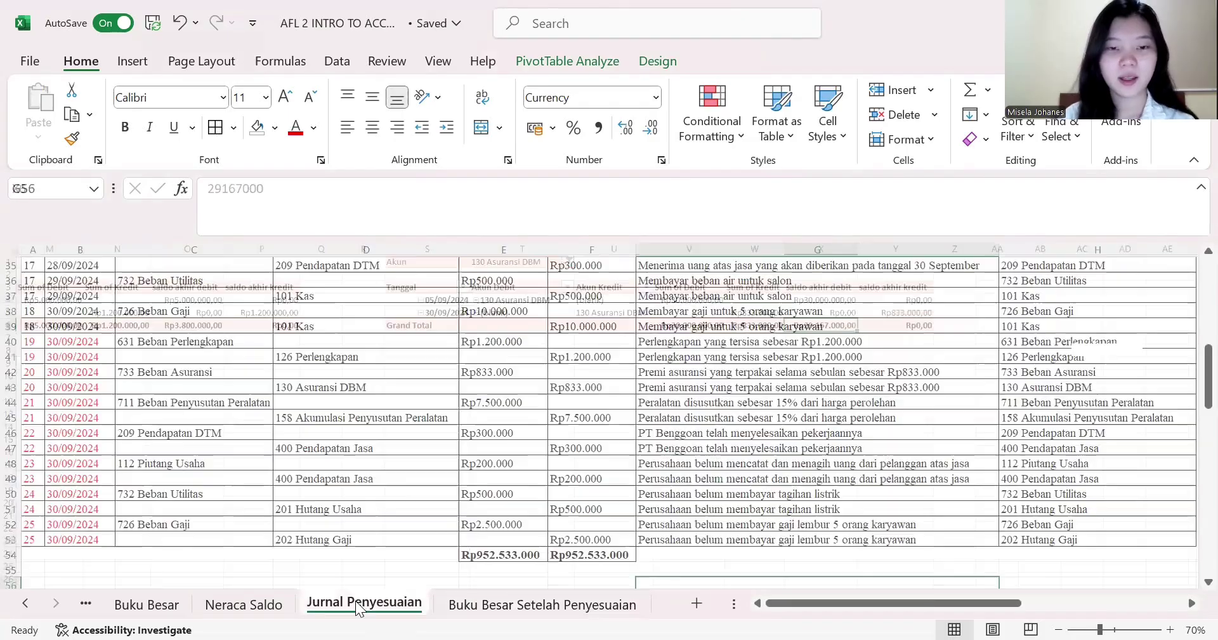
click(291, 354)
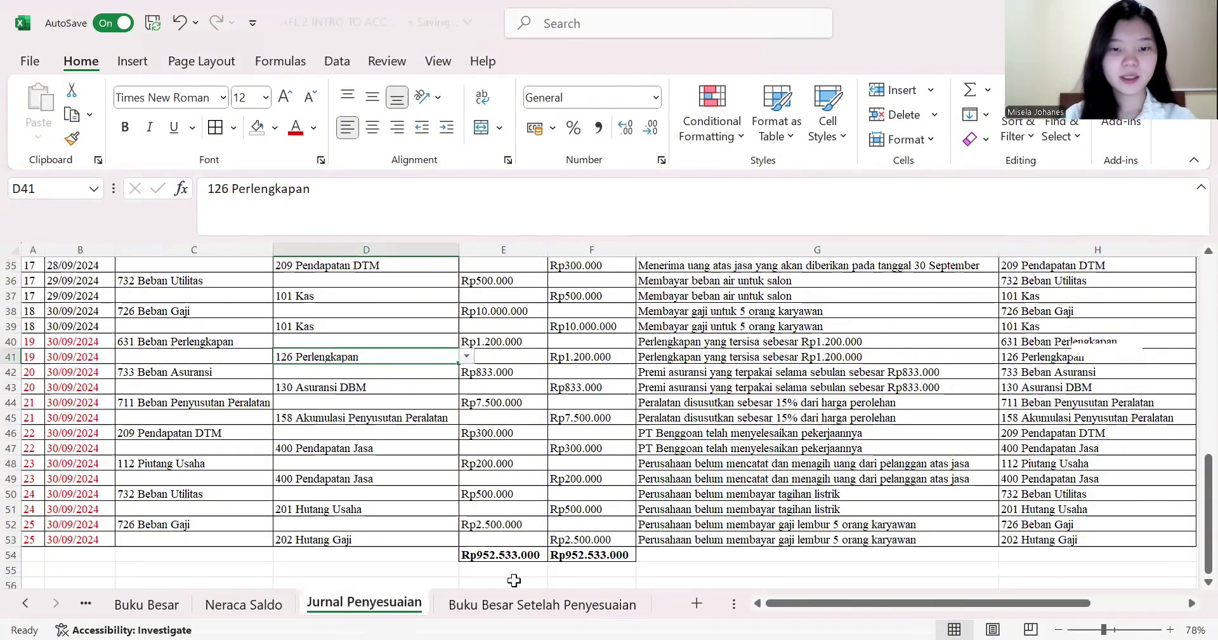
click(542, 604)
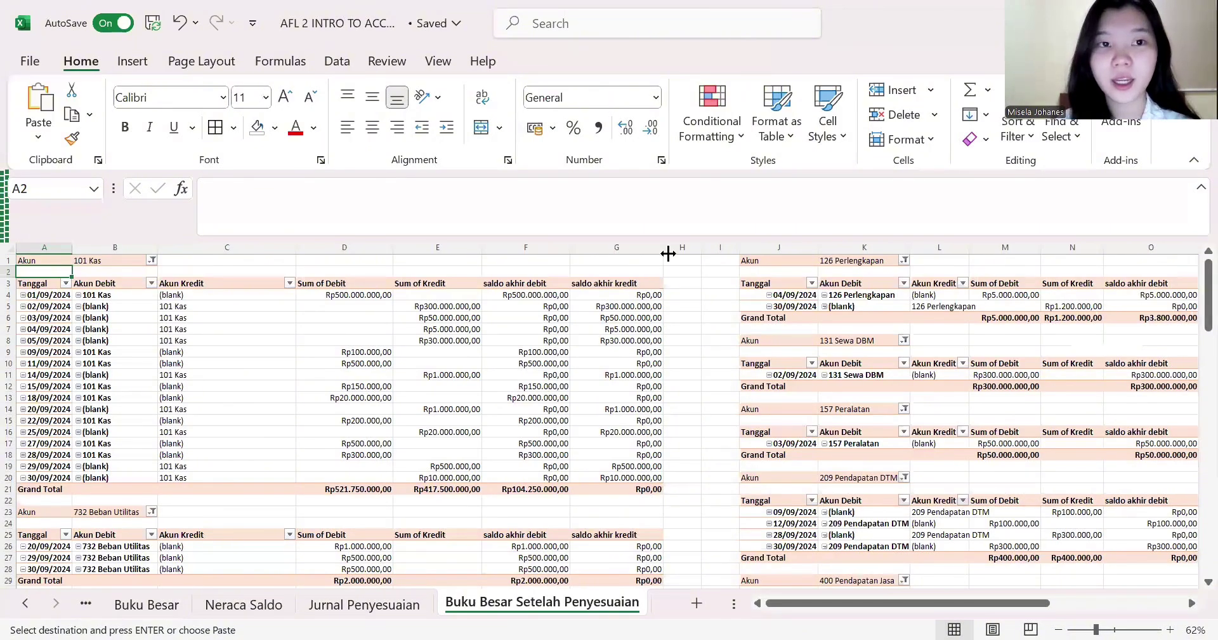
- Look through the account PivotTables in columns A to G, from 101 Kas to 158 Akumulasi Penyusutan Peralatan
scroll(520, 274, down, 1)
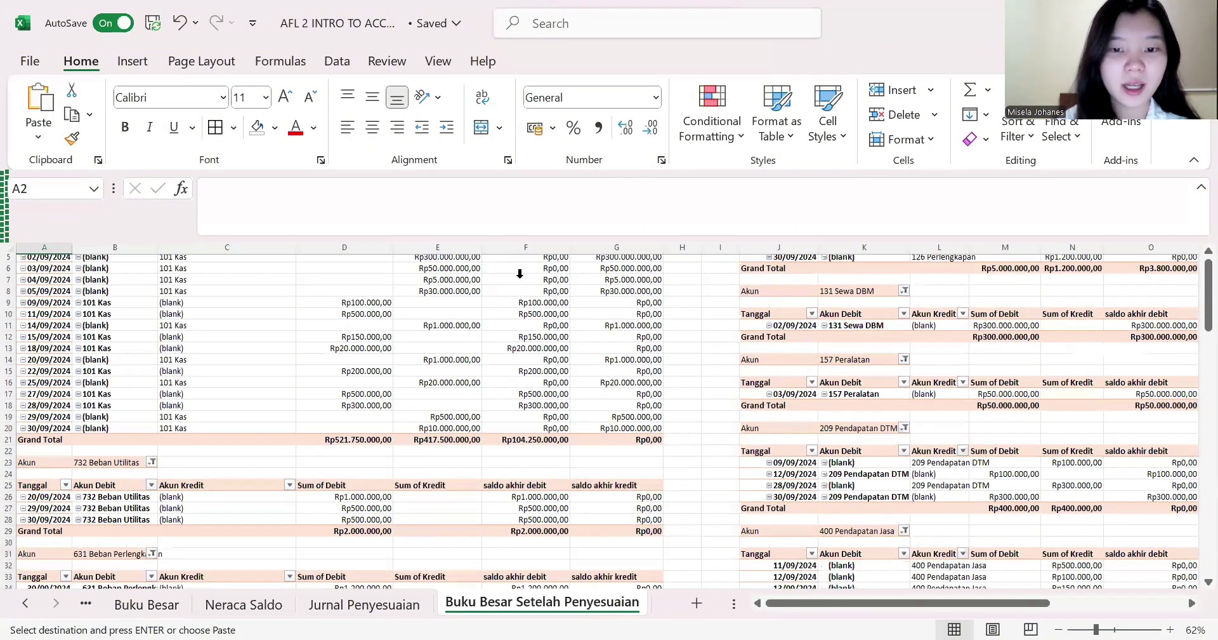
scroll(474, 421, down, 5)
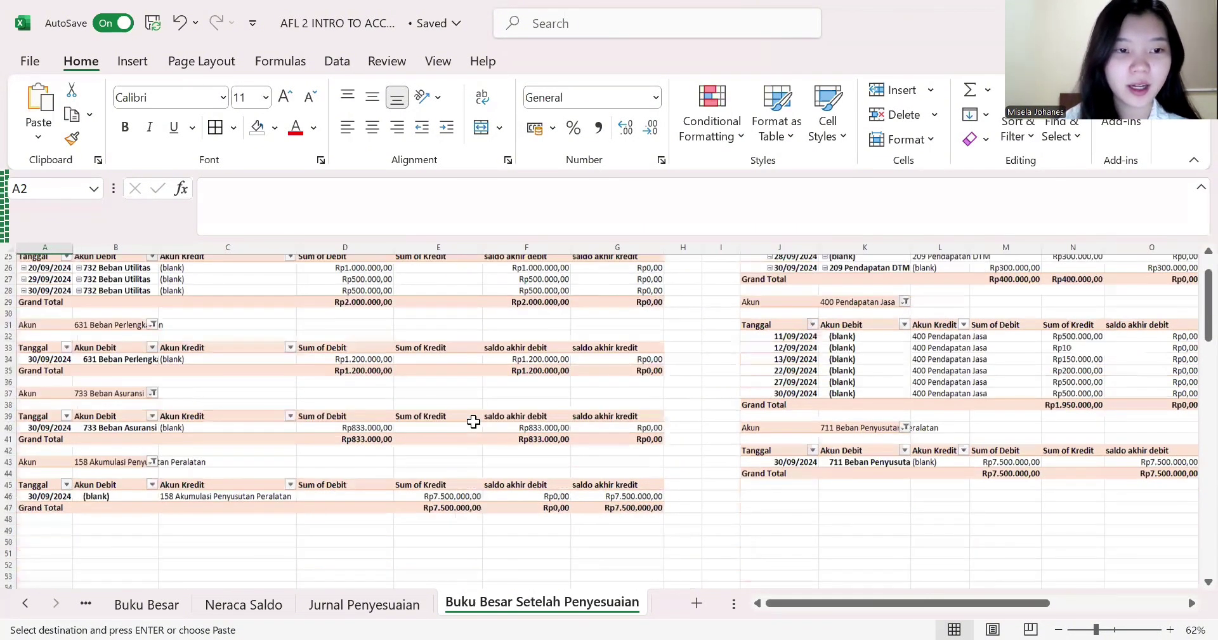
scroll(274, 170, down, 10)
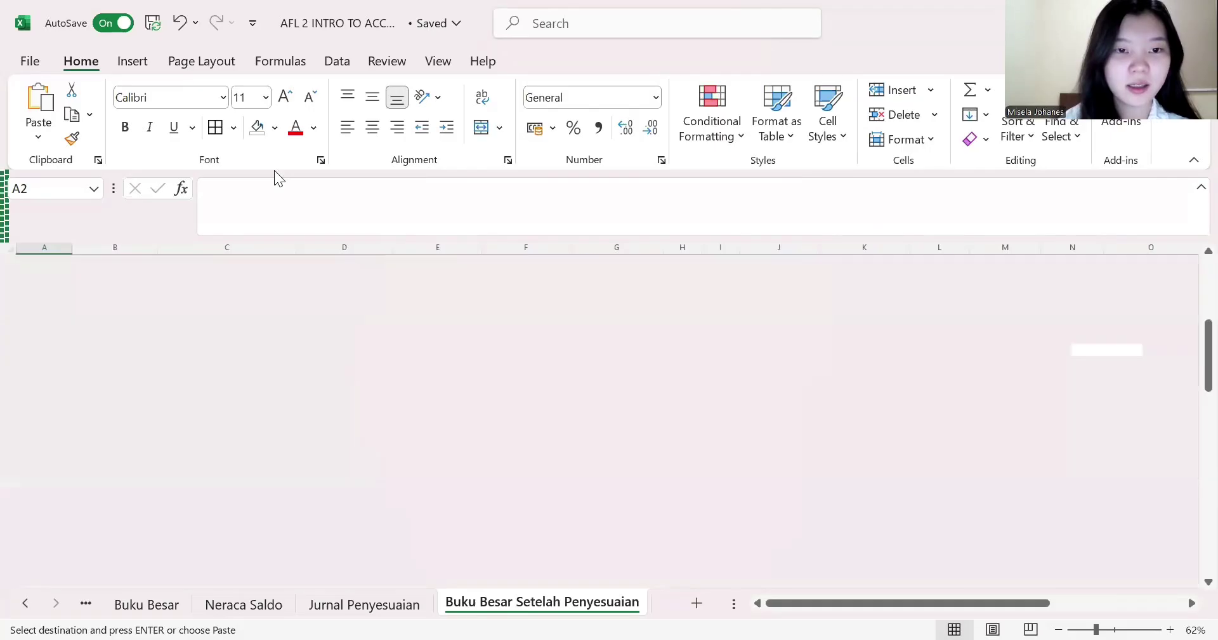
scroll(274, 411, up, 5)
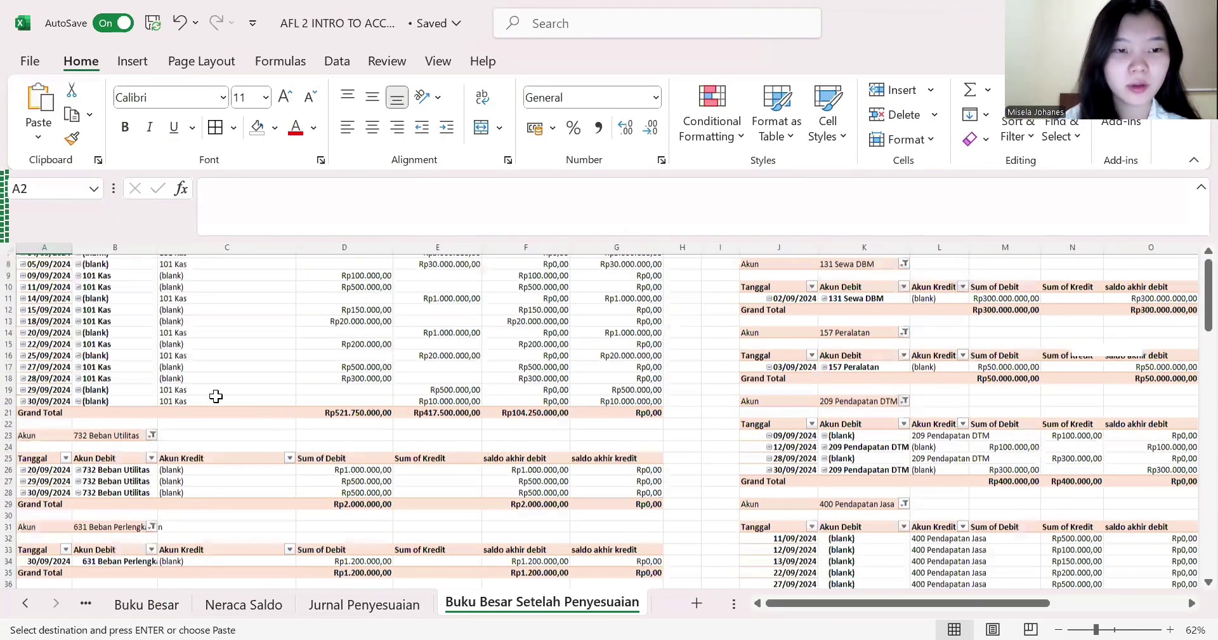
scroll(248, 420, down, 2)
scroll(256, 418, up, 1)
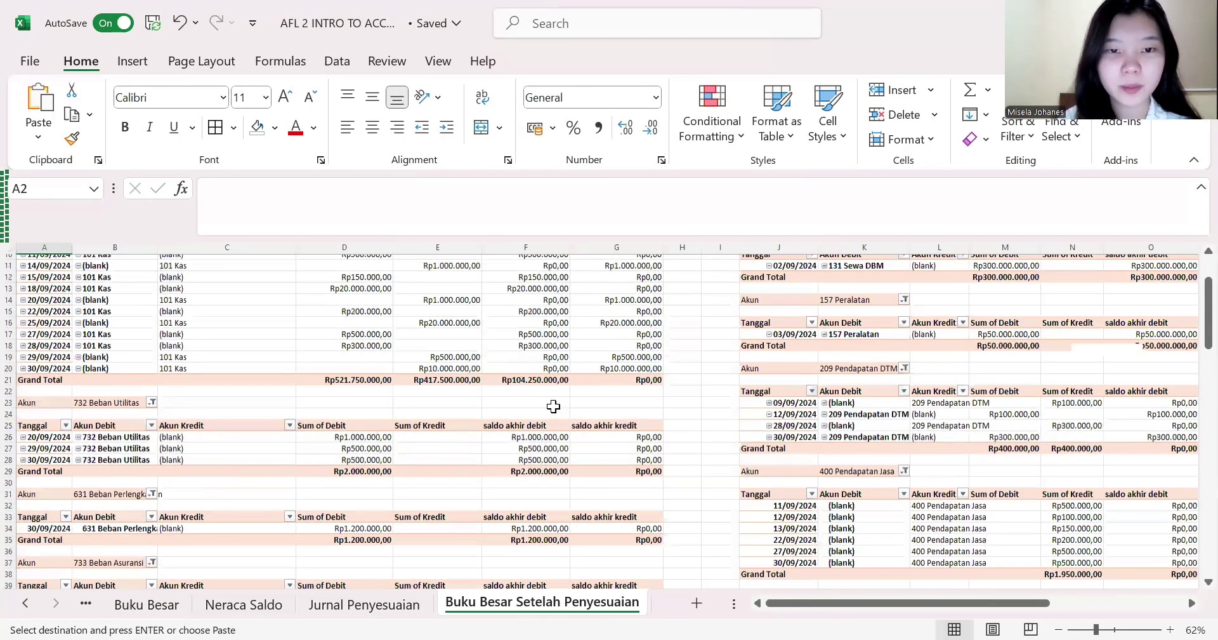
scroll(122, 260, up, 4)
click(121, 260)
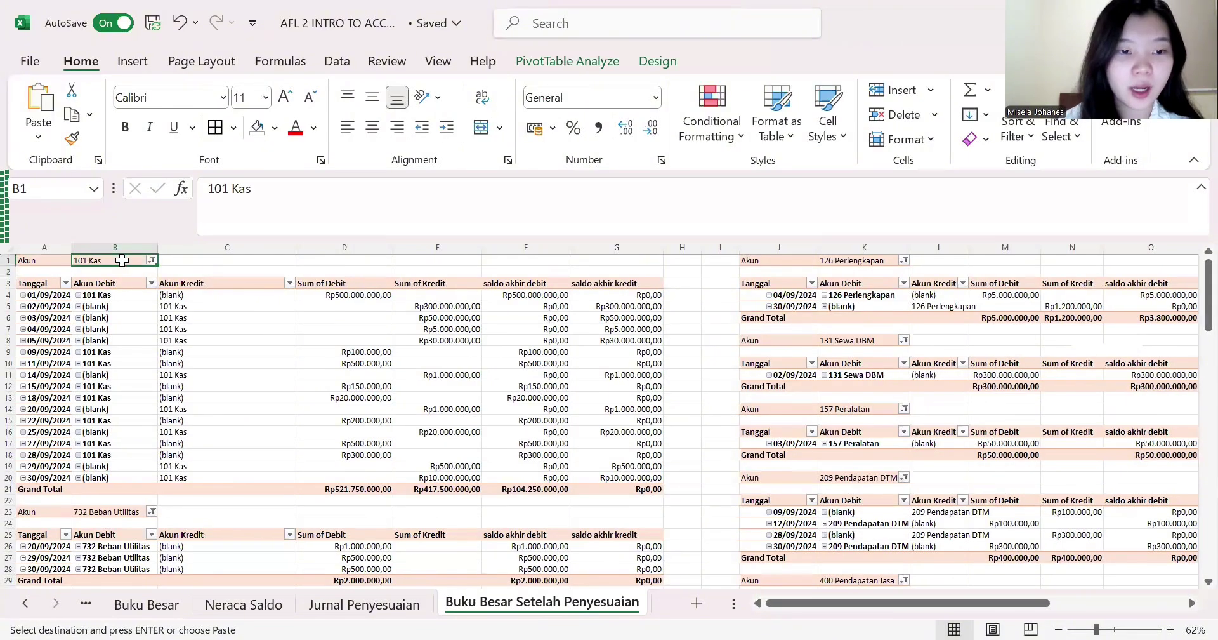
scroll(121, 404, down, 2)
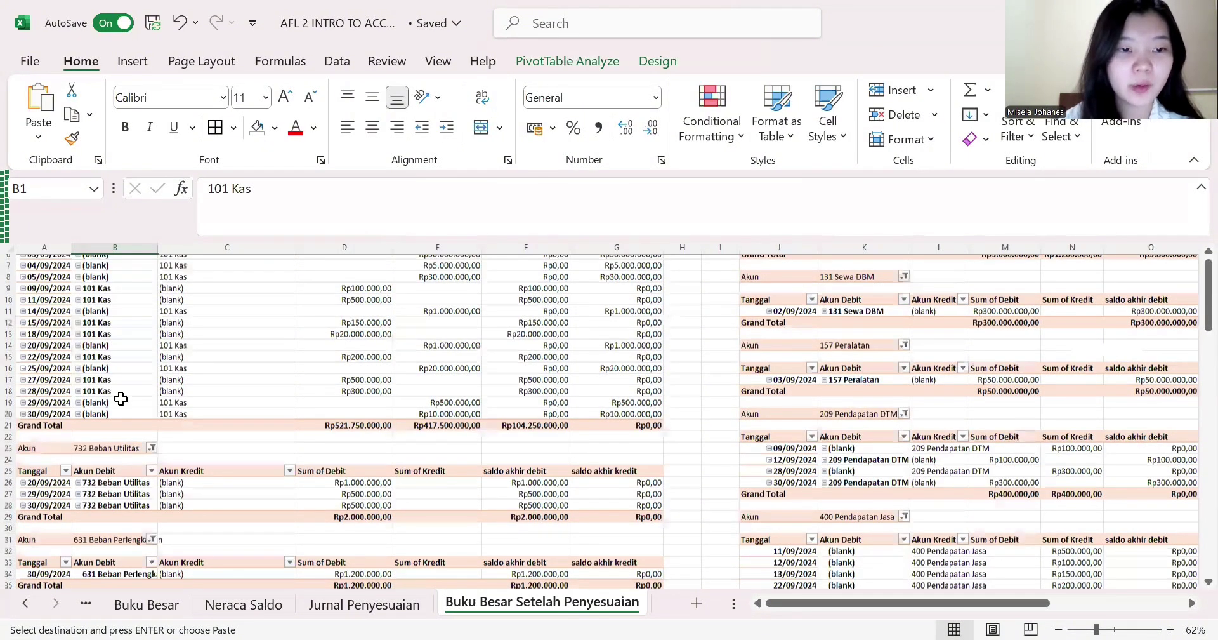
scroll(121, 406, down, 2)
click(108, 478)
scroll(137, 501, down, 3)
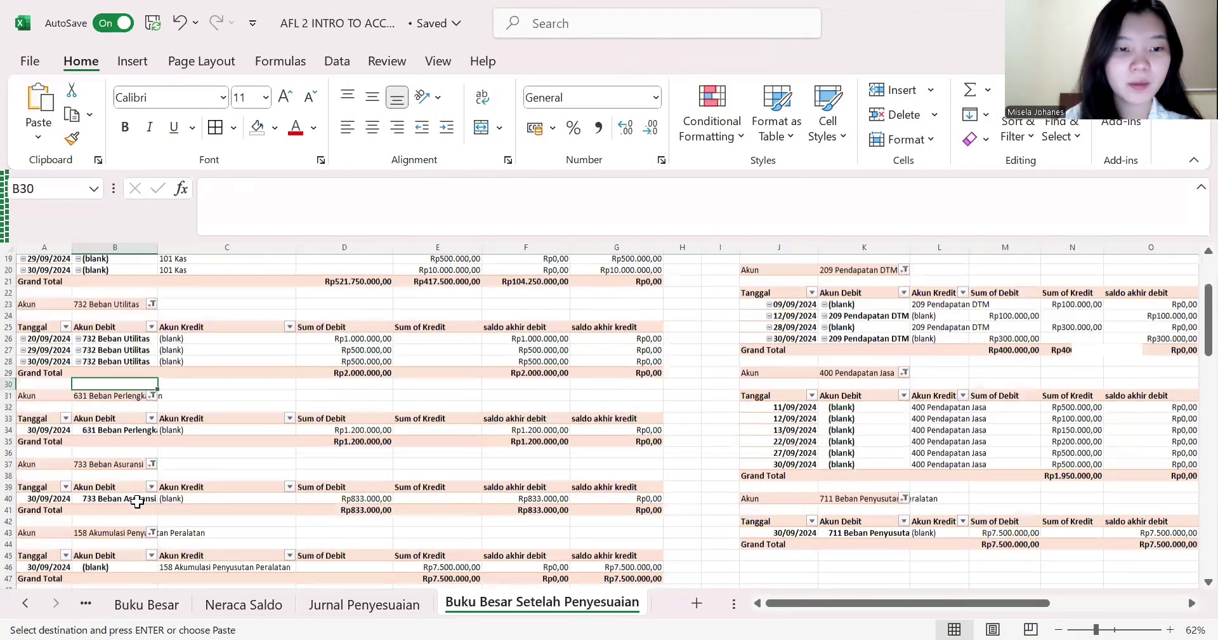
scroll(137, 501, down, 1)
- Look through the account PivotTables in columns J to P and S to Y, down to 711 Beban Penyusutan Peralatan and 202 Hutang Gaji
scroll(137, 501, right, 2)
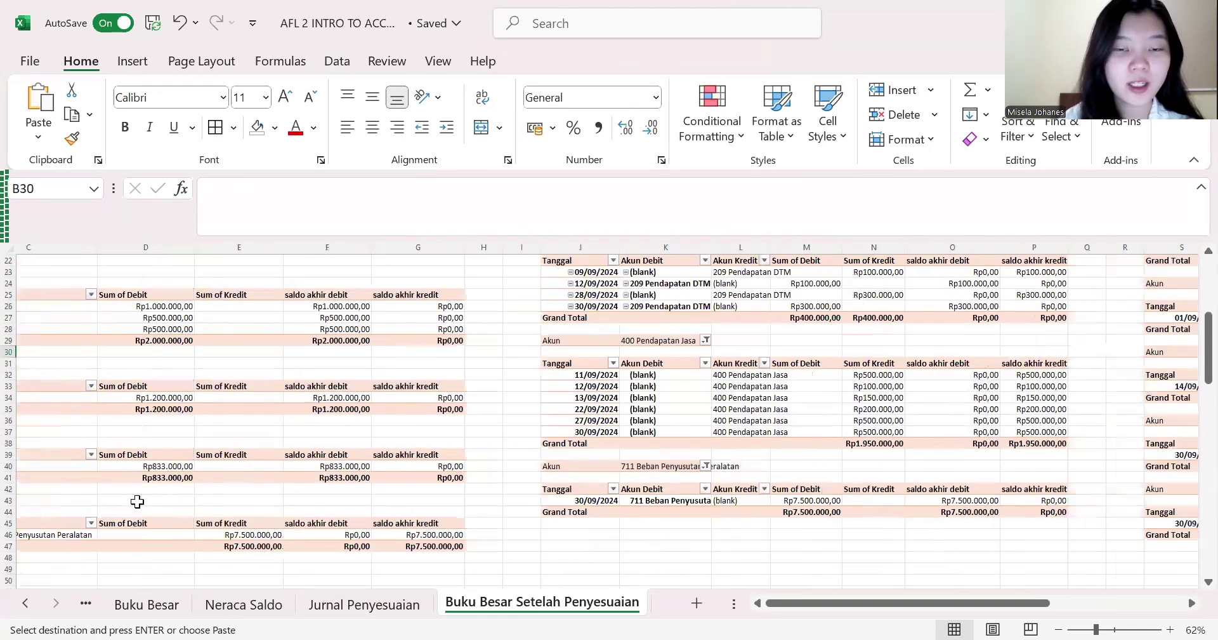
scroll(137, 501, up, 5)
scroll(137, 501, right, 3)
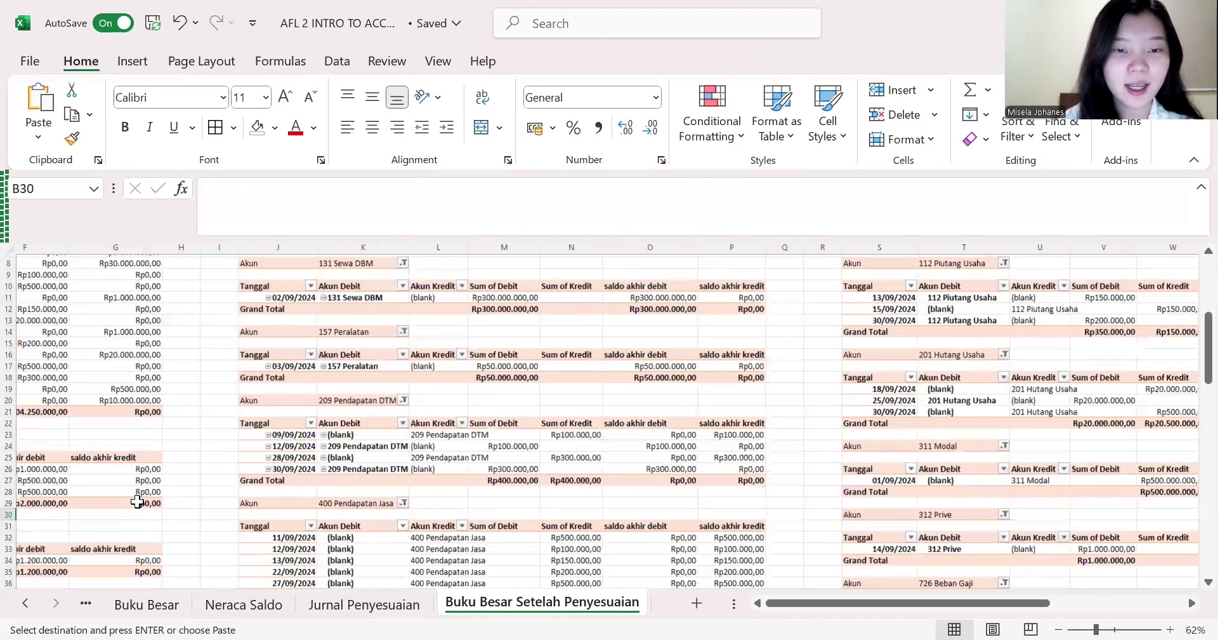
scroll(137, 501, up, 3)
scroll(137, 501, down, 1)
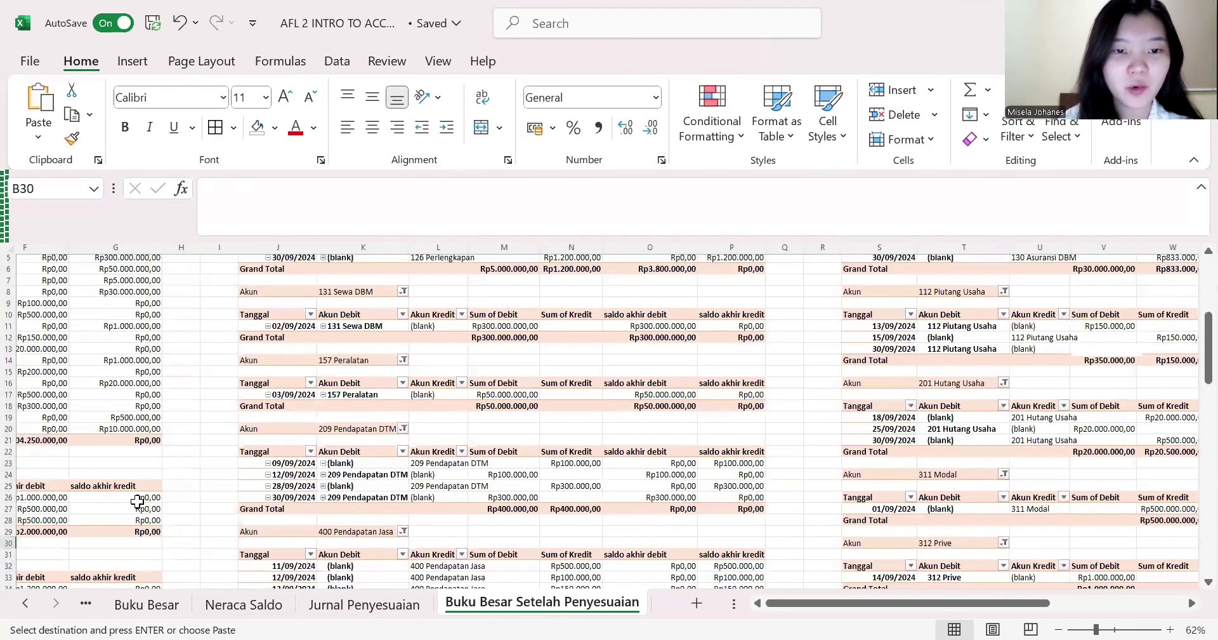
scroll(137, 501, down, 2)
scroll(137, 501, left, 1)
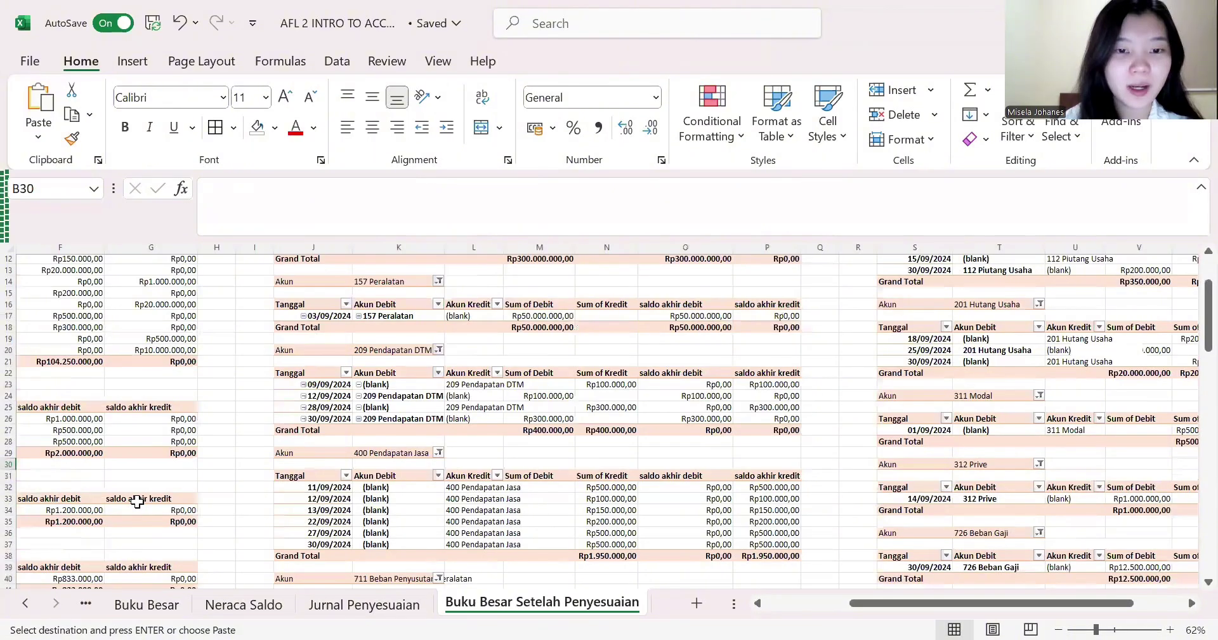
scroll(137, 501, down, 3)
scroll(137, 501, right, 1)
scroll(137, 502, up, 3)
scroll(137, 501, right, 2)
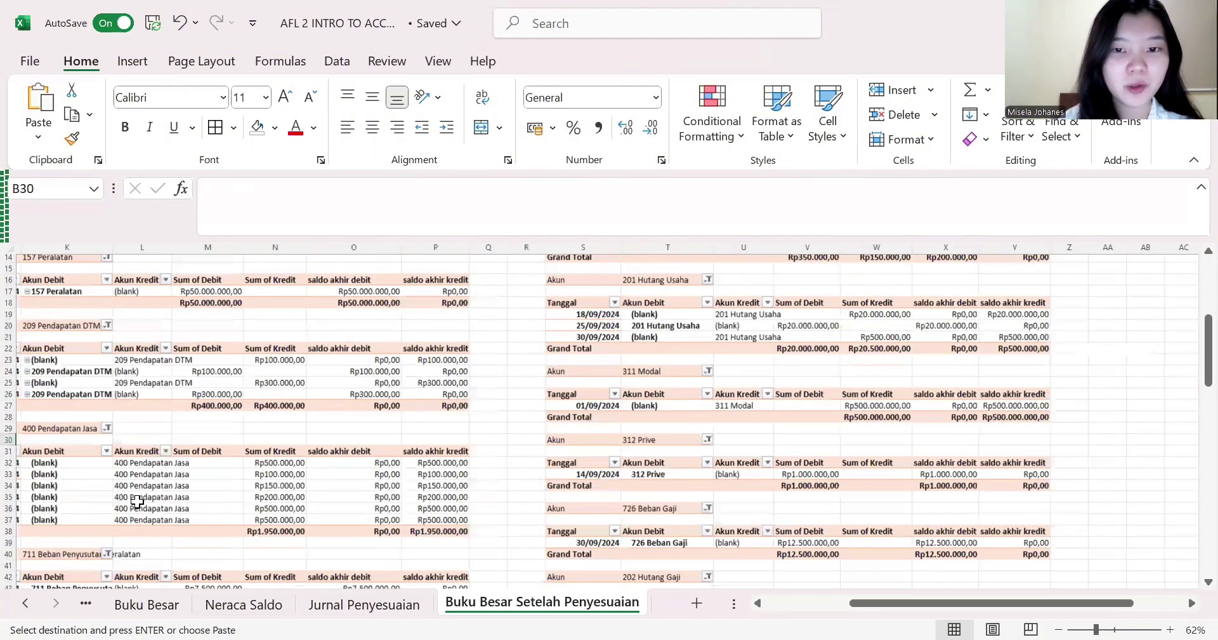
scroll(137, 502, up, 2)
scroll(137, 502, right, 1)
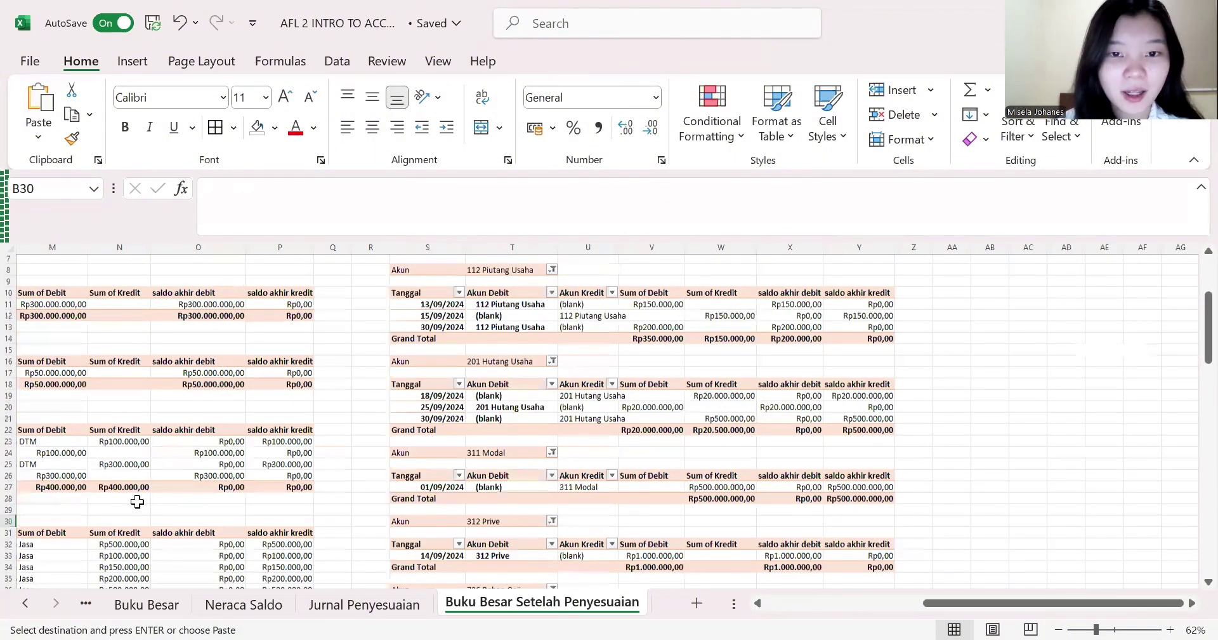
scroll(137, 502, up, 2)
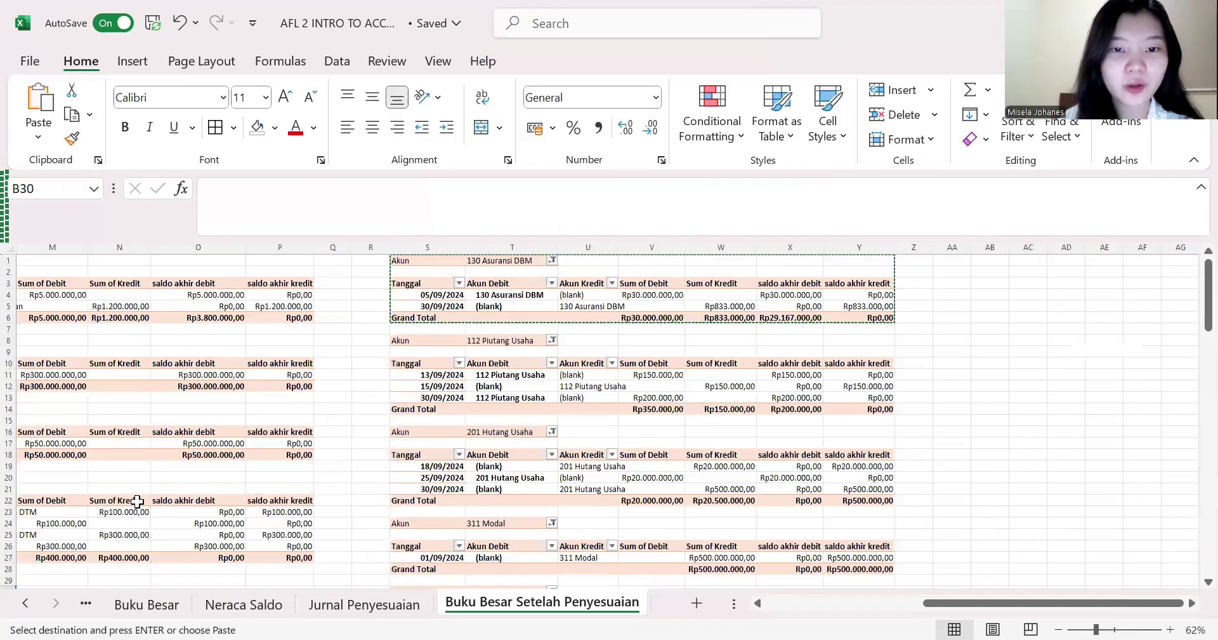
scroll(137, 502, down, 6)
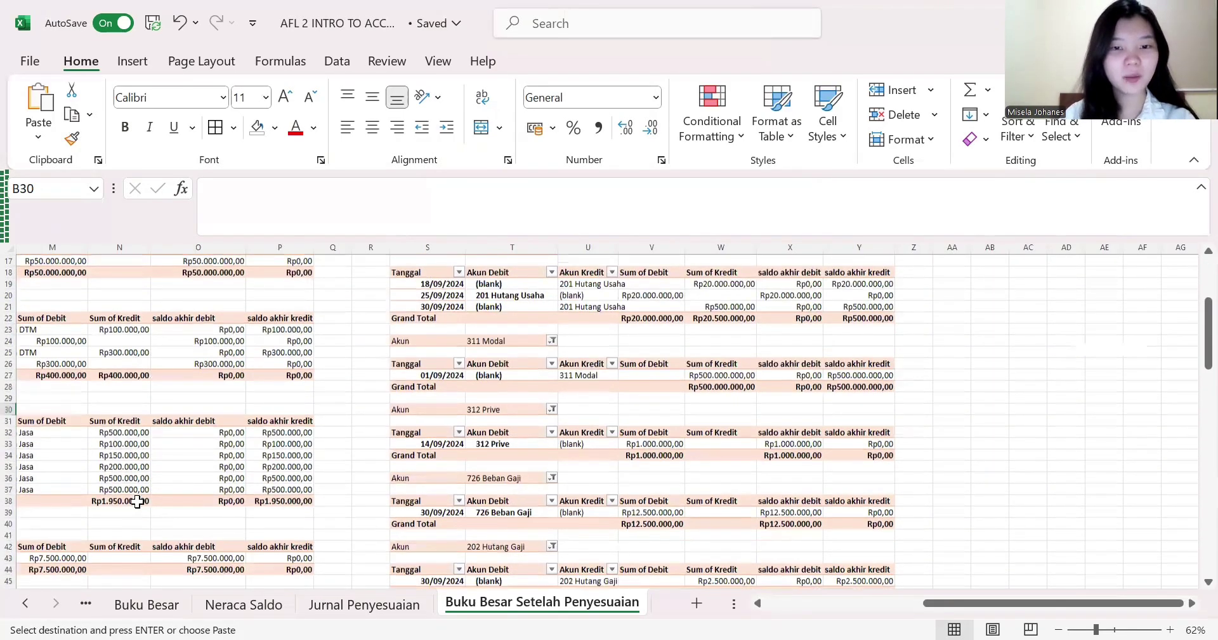
scroll(137, 501, down, 1)
scroll(137, 501, left, 2)
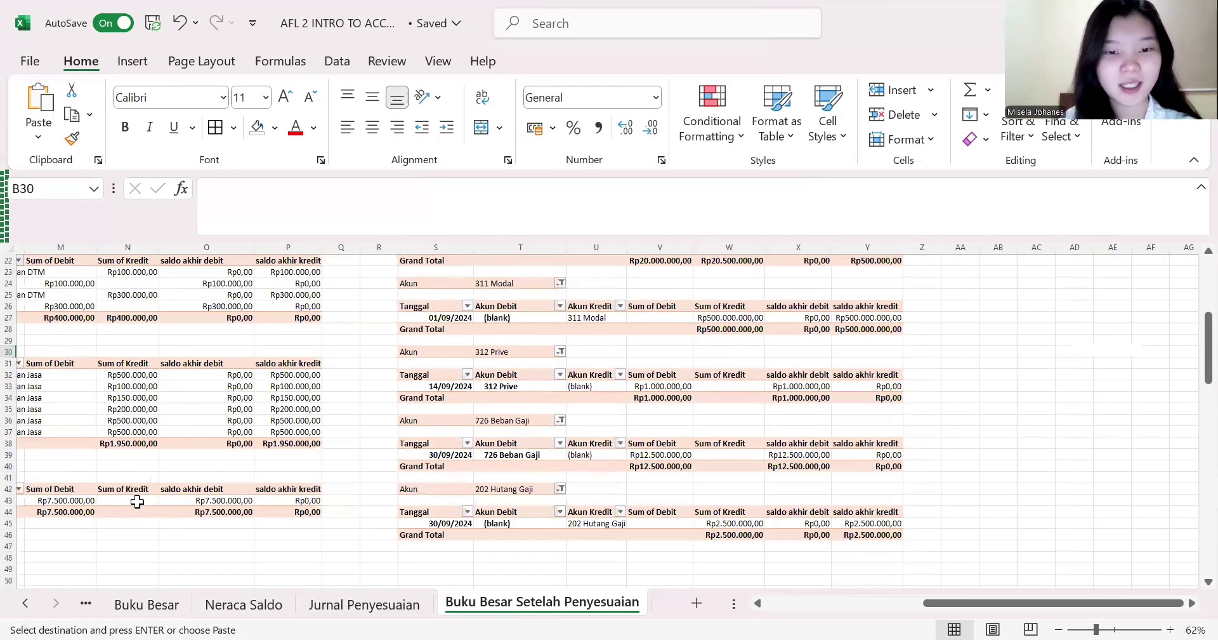
scroll(247, 482, up, 2)
scroll(247, 481, left, 1)
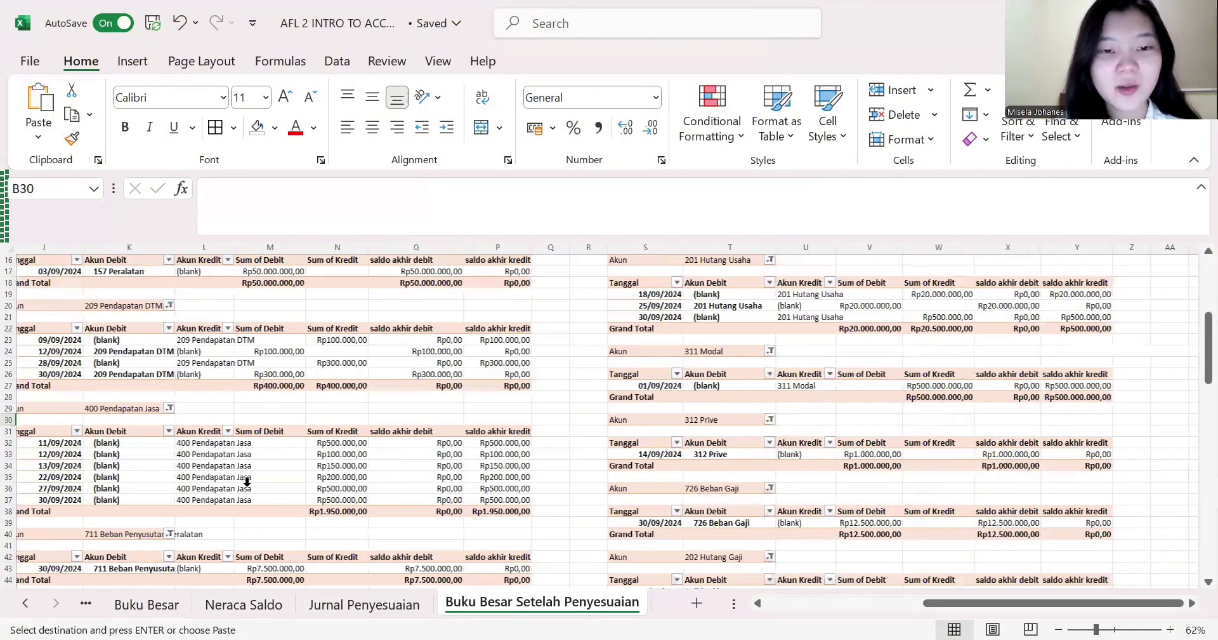
- Examine the saldo akhir debit totals of 126 Perlengkapan, 131 Sewa DBM and 157 Peralatan, and the remaining account tables
scroll(330, 437, up, 5)
click(432, 318)
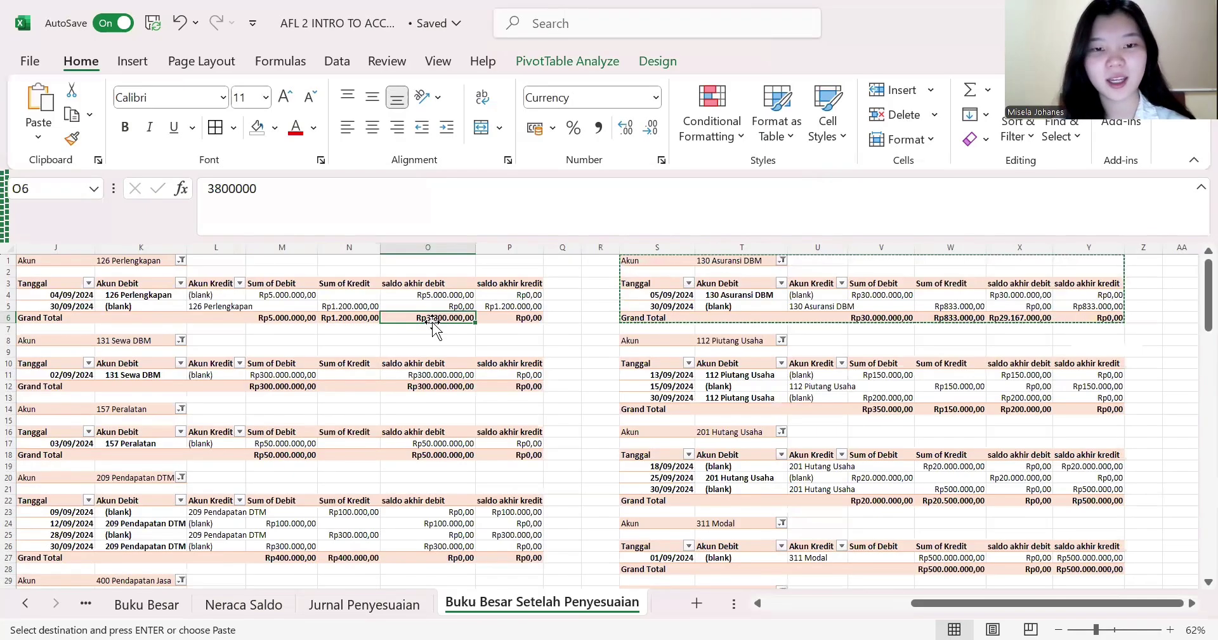
scroll(493, 364, left, 1)
scroll(492, 364, left, 1)
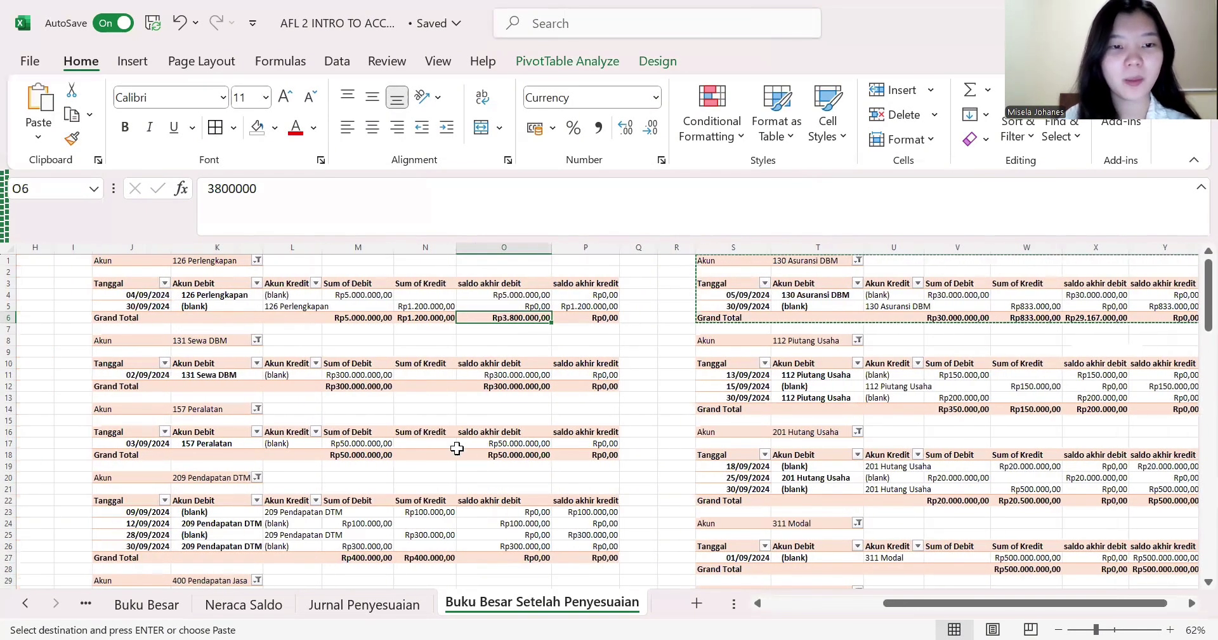
scroll(426, 530, down, 1)
click(511, 351)
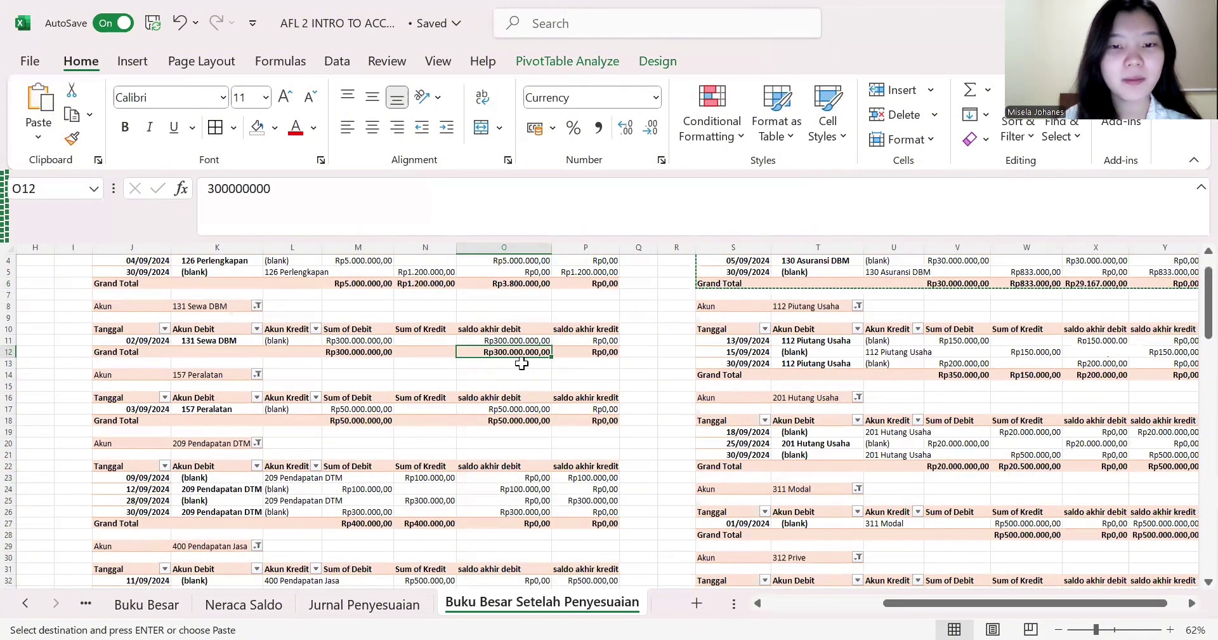
scroll(511, 431, down, 1)
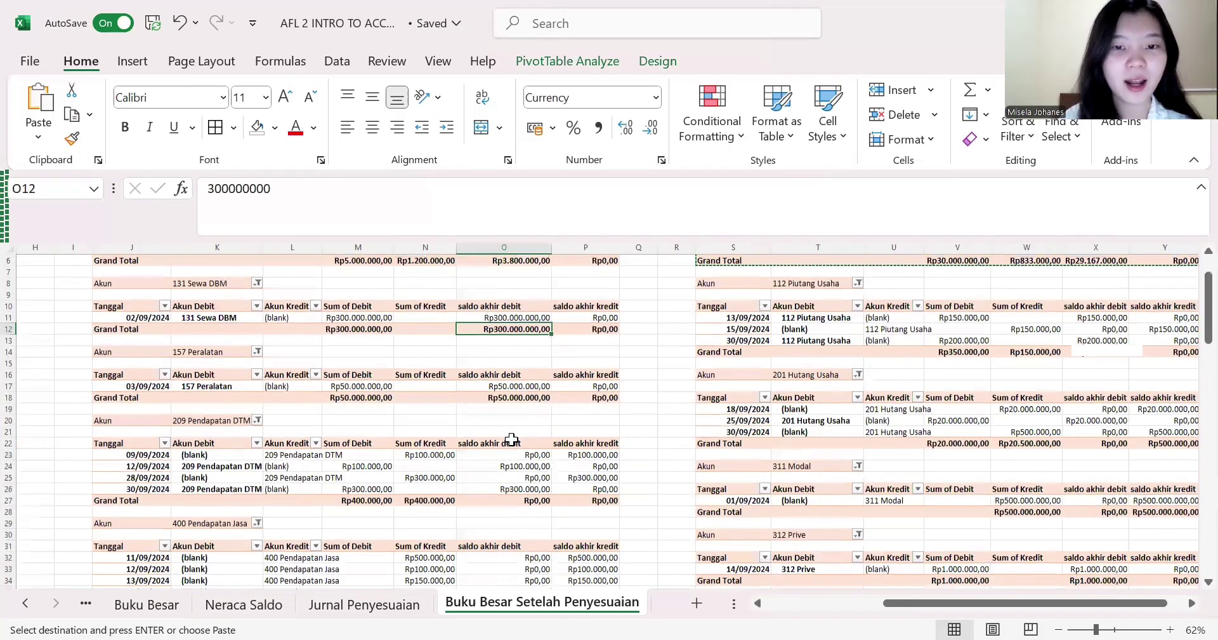
click(513, 405)
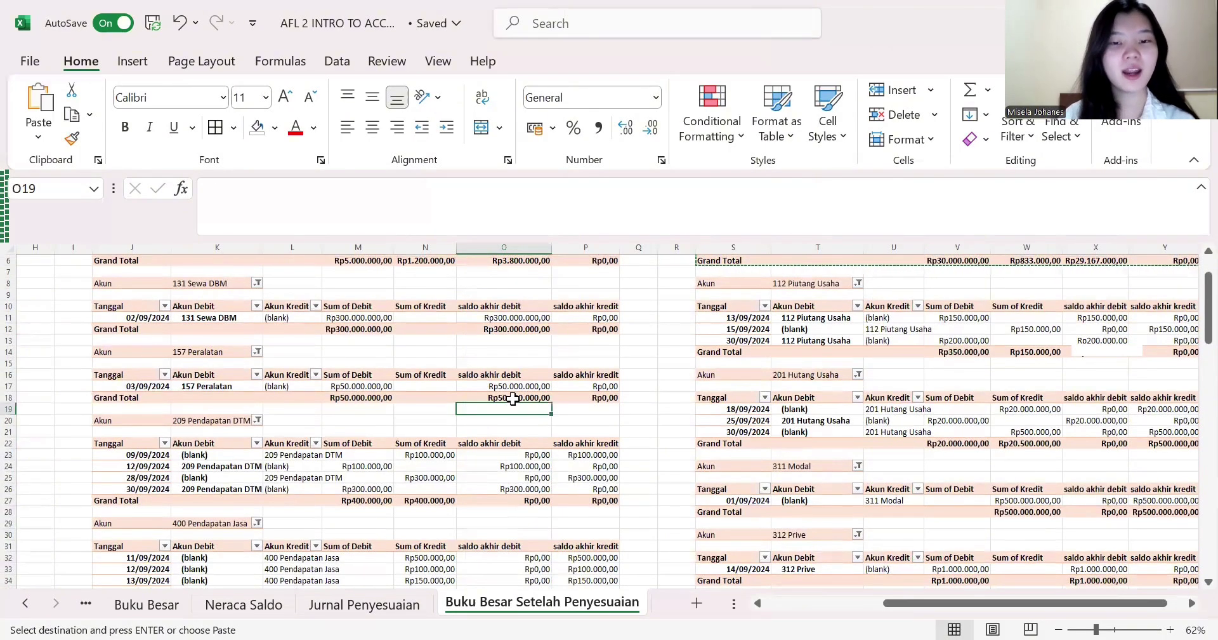
scroll(512, 398, right, 2)
scroll(513, 398, right, 1)
scroll(513, 398, down, 6)
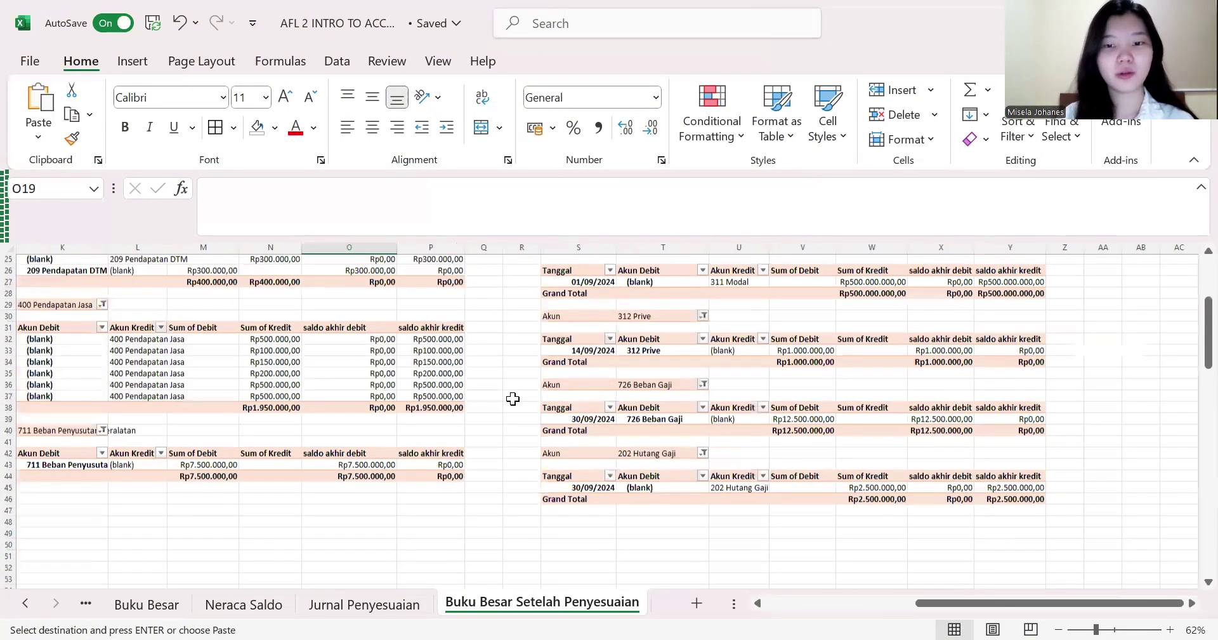
scroll(512, 398, up, 3)
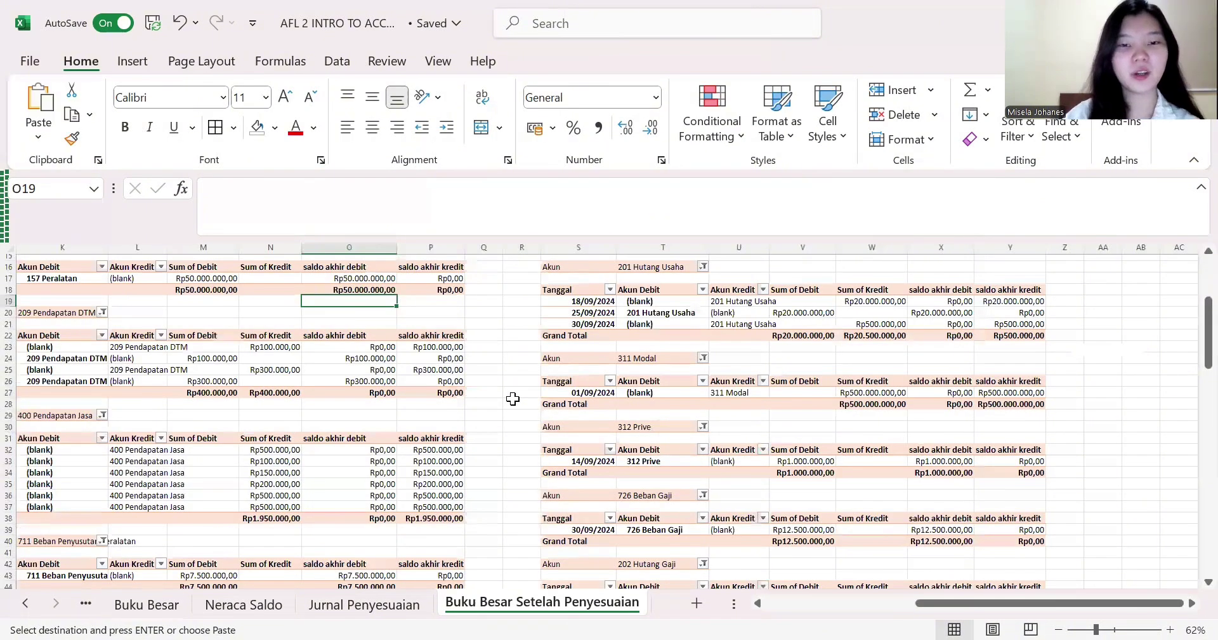
- Look over the 101 Kas, 732 Beban Utilitas and 126 Perlengkapan tables at the start of the ledger sheet
scroll(513, 397, left, 6)
scroll(513, 398, up, 5)
scroll(513, 398, left, 1)
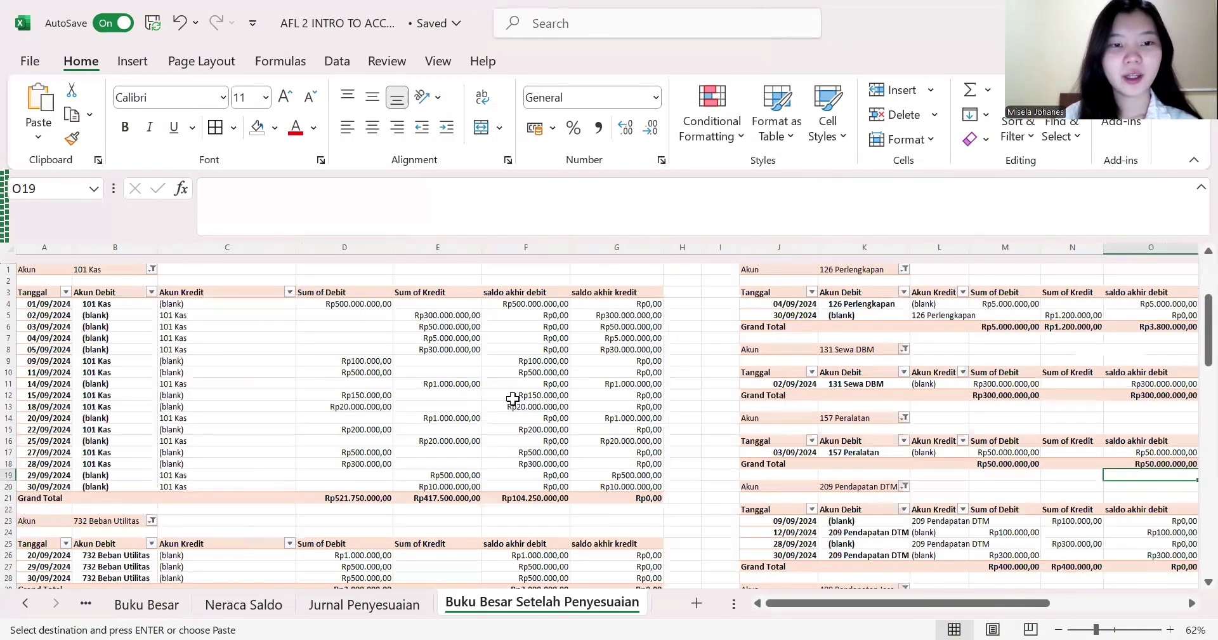
scroll(513, 398, down, 1)
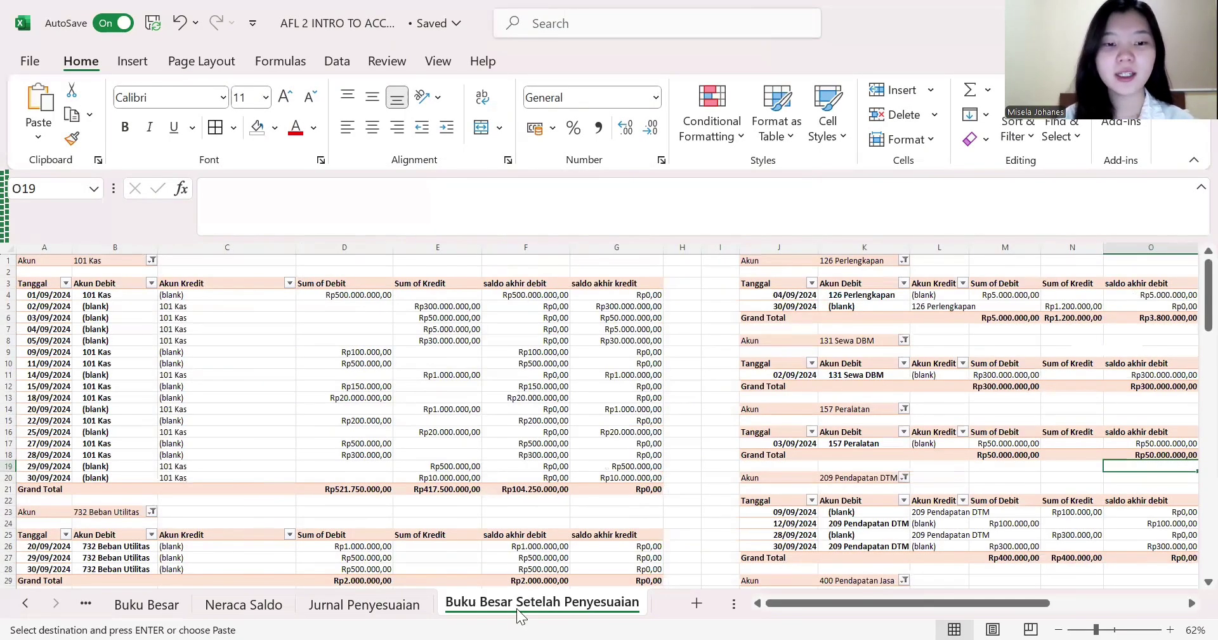
- Create a copy of the Neraca Saldo sheet at the end of the workbook
right_click(267, 610)
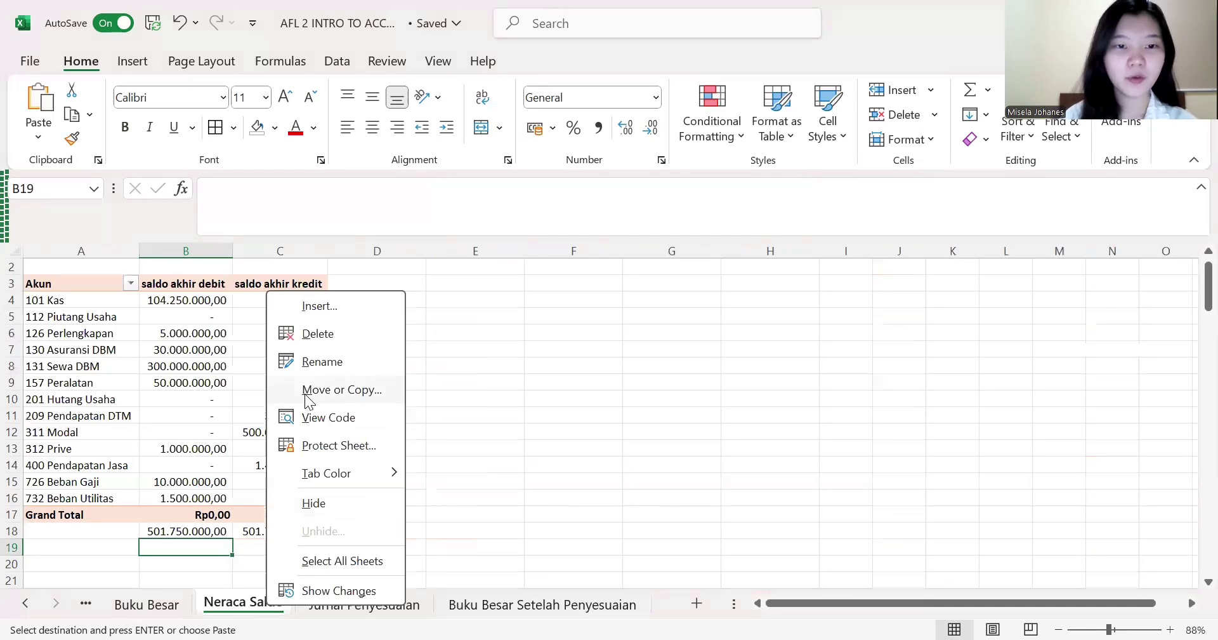
key(m)
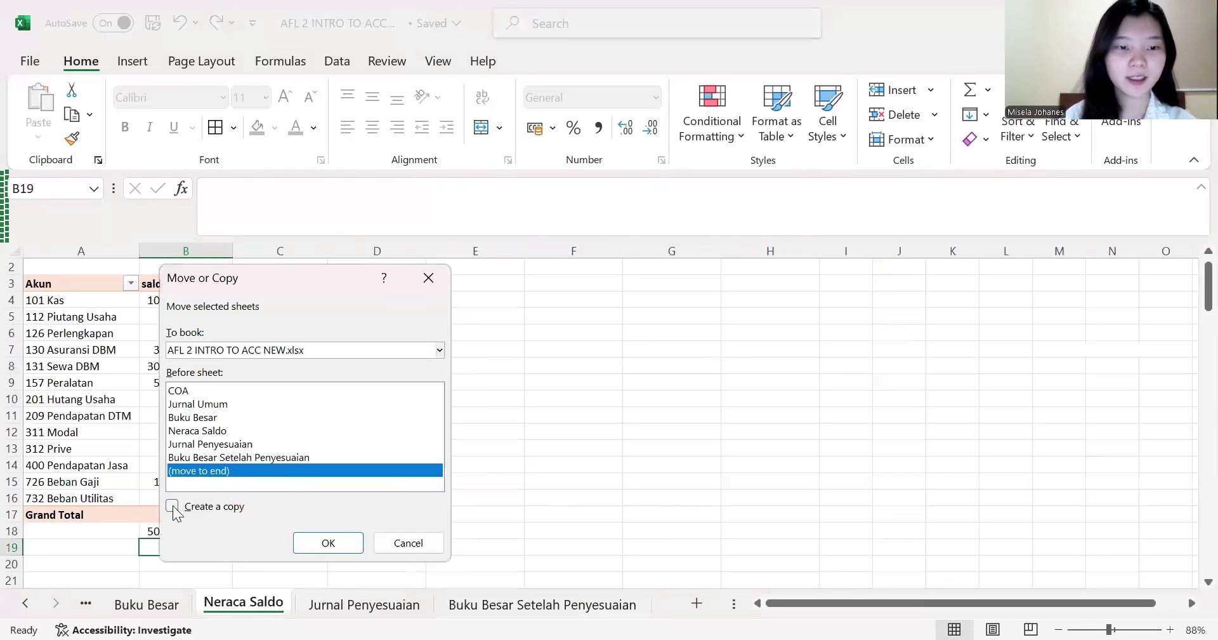
click(172, 506)
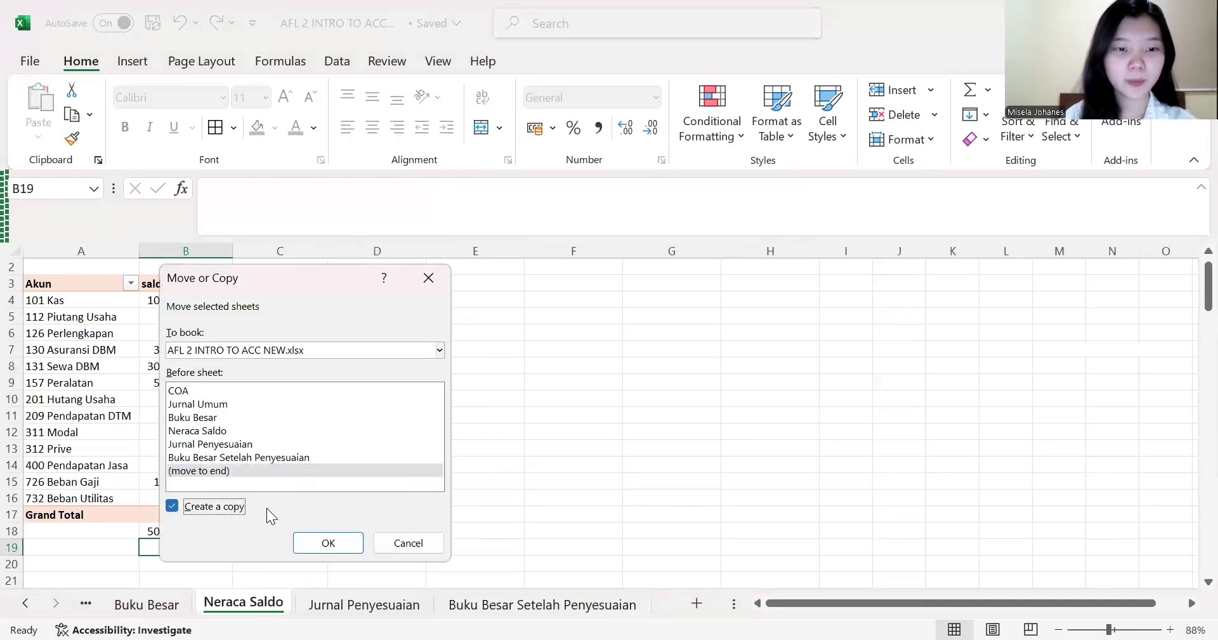
click(326, 542)
- Rename the copied Neraca Saldo sheet as Neraca Saldo Setelah Penyesuaia
right_click(537, 599)
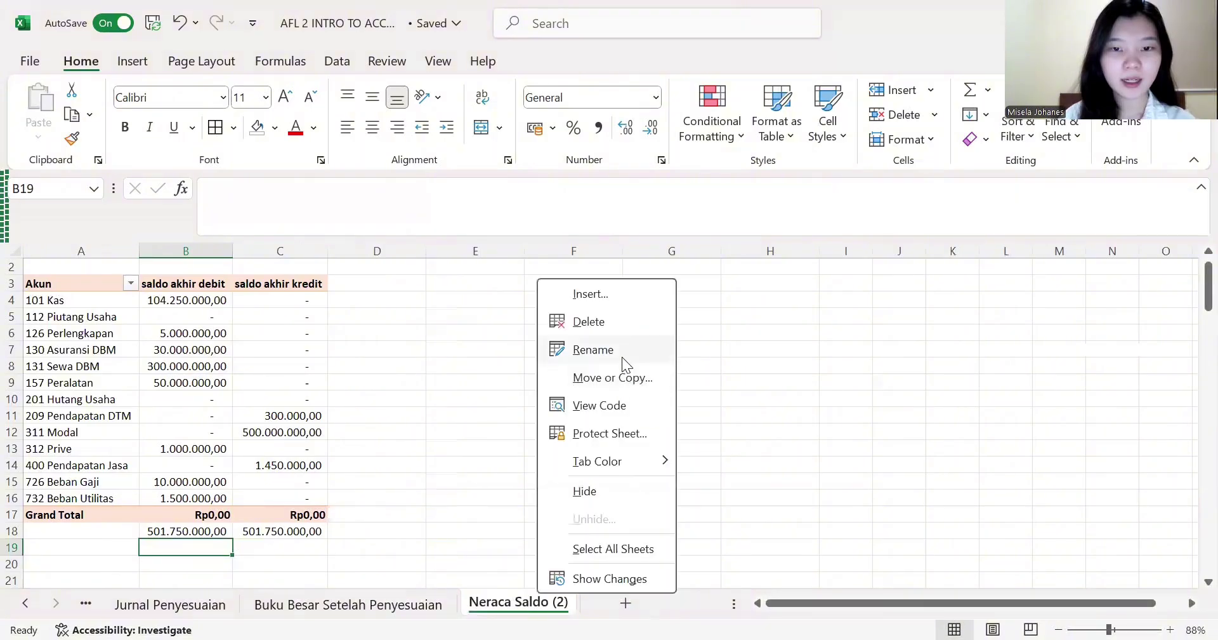
click(622, 357)
key(End)
key(BackSpace)
key(BackSpace)
key(BackSpace)
key(BackSpace)
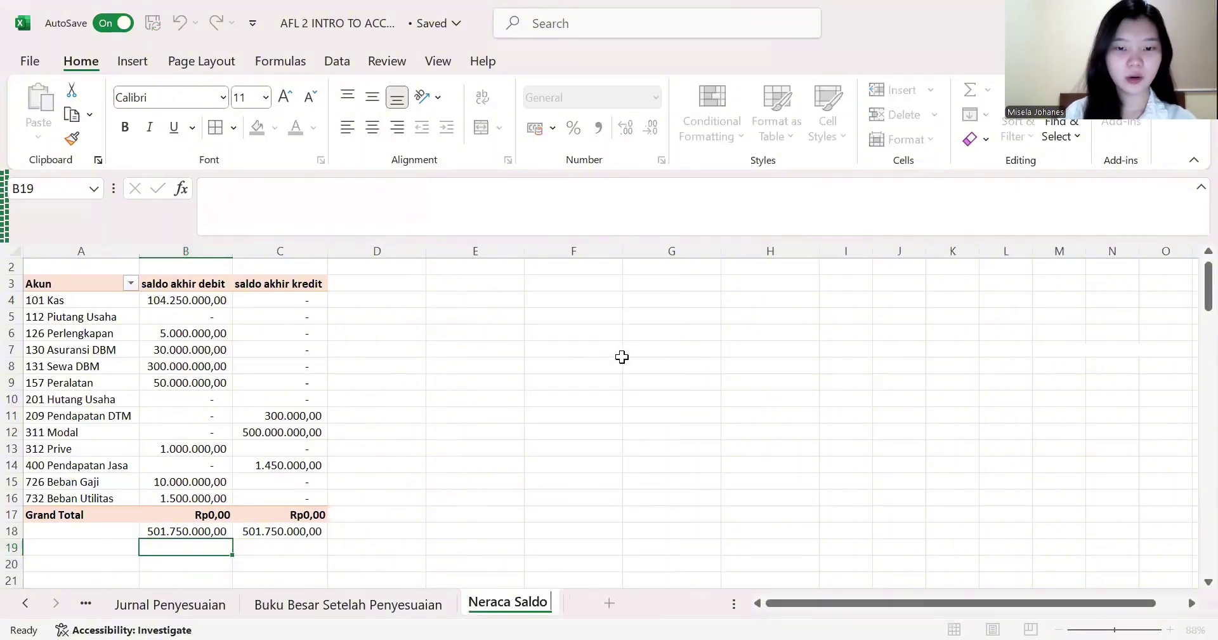
text(Set)
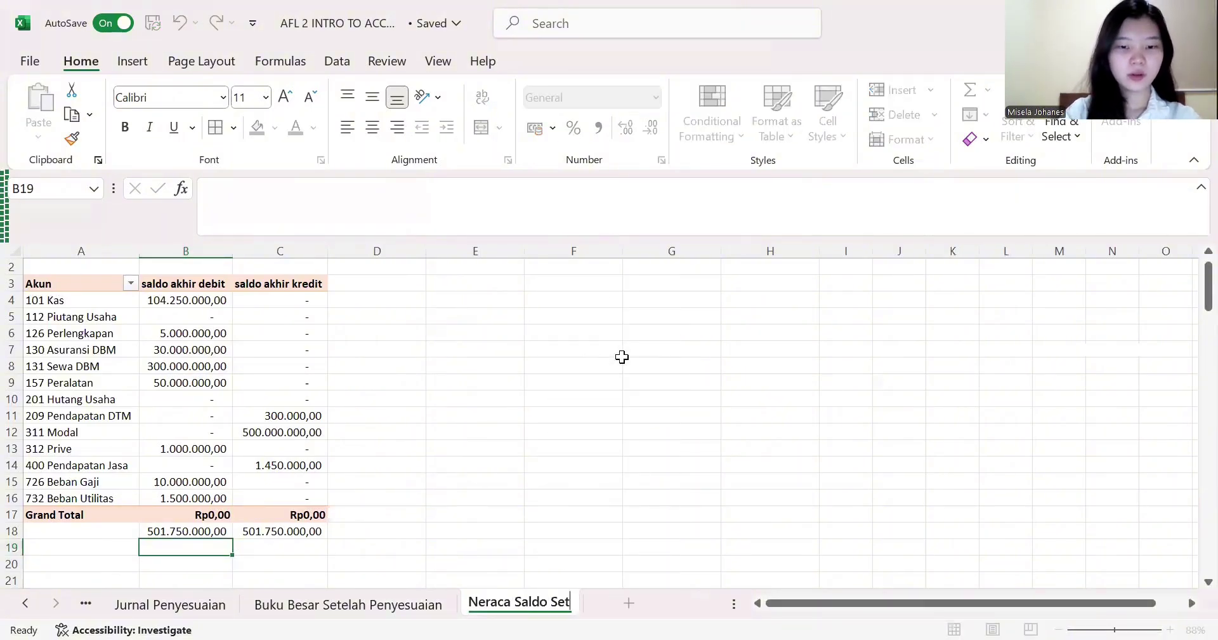
text(elah Peny)
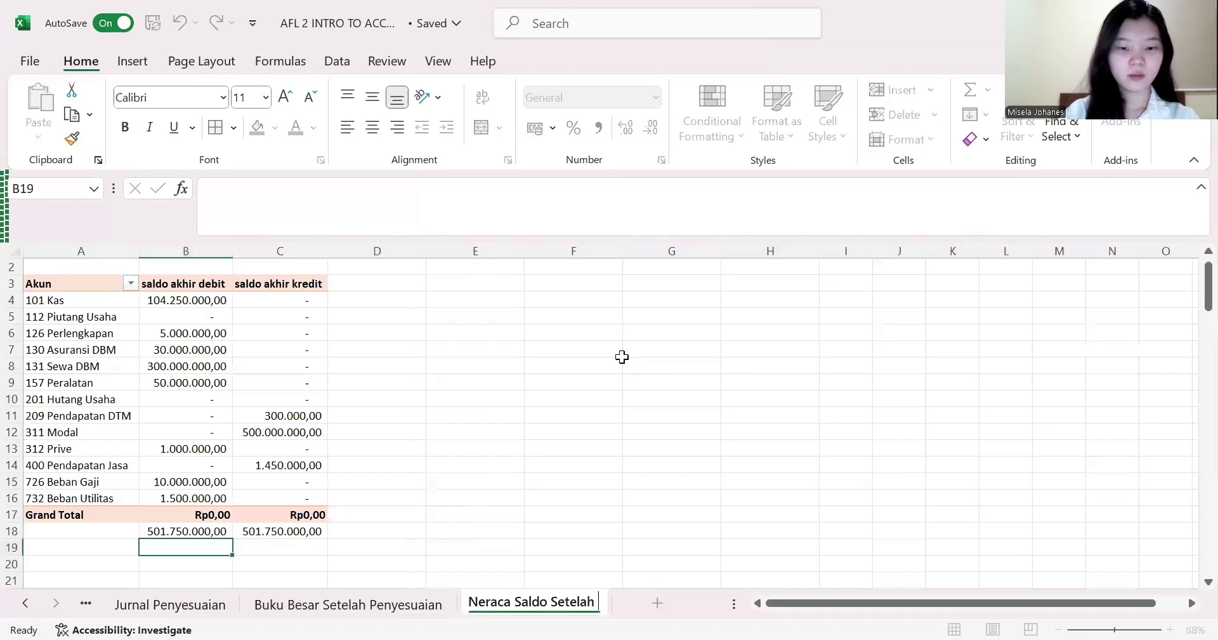
text(esu)
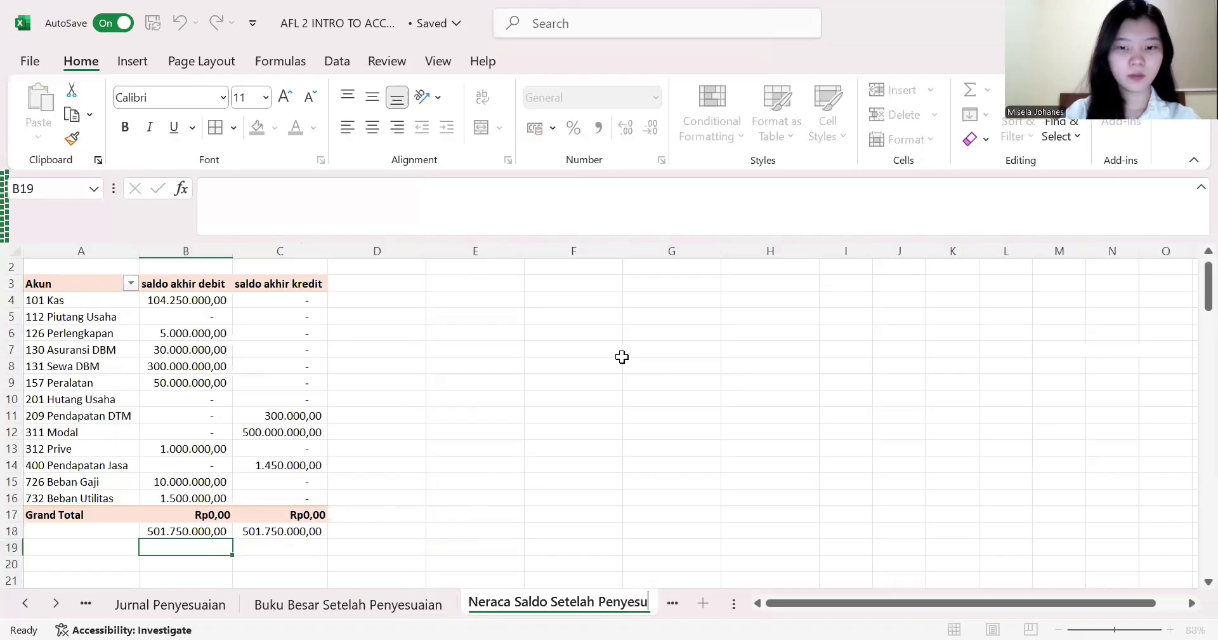
text(aia)
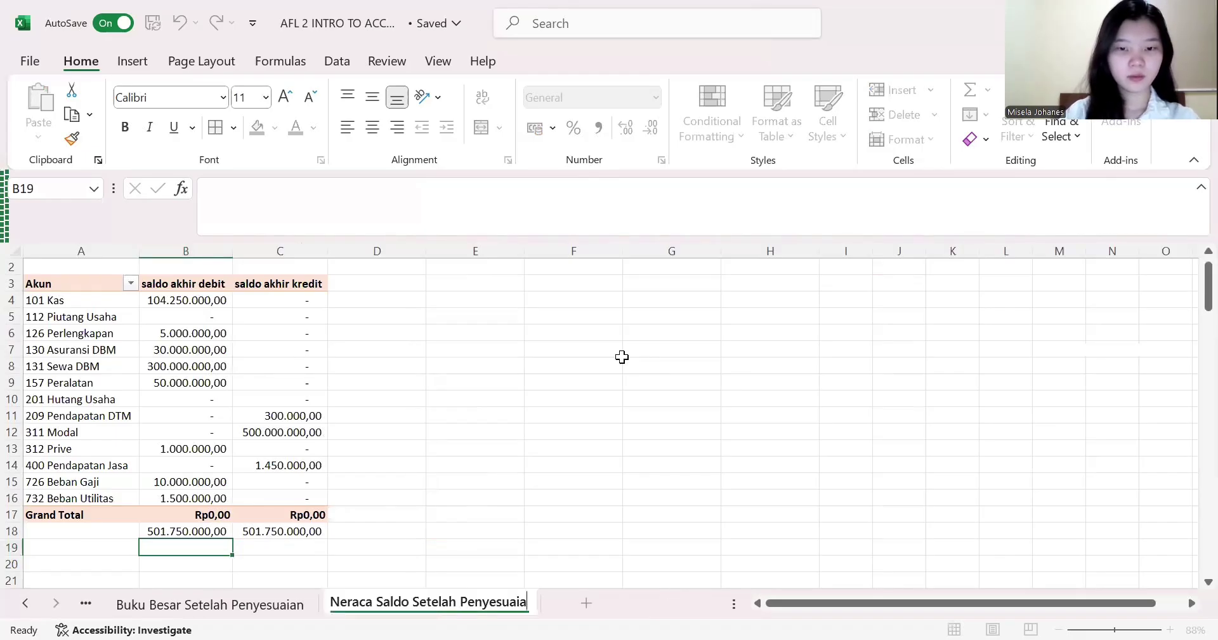
key(Return)
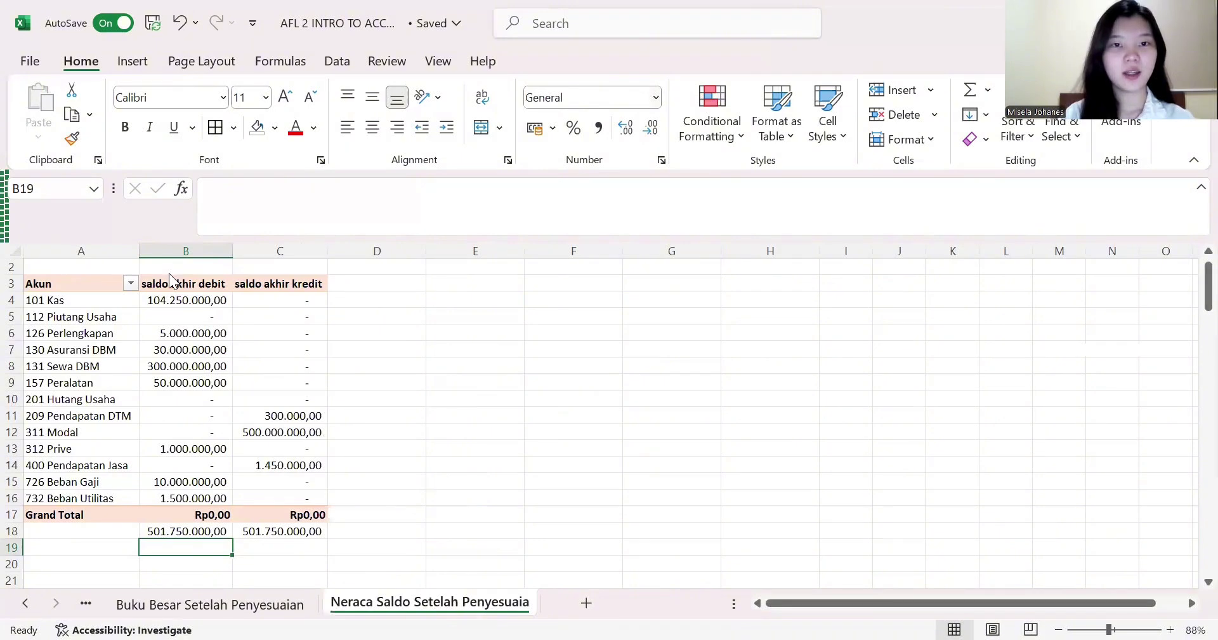
- Change the copied PivotTable's data source to 'Jurnal Penyesuaian'!$A$1:$H$53, replacing the overlapped data, and refresh it
click(91, 276)
click(91, 276)
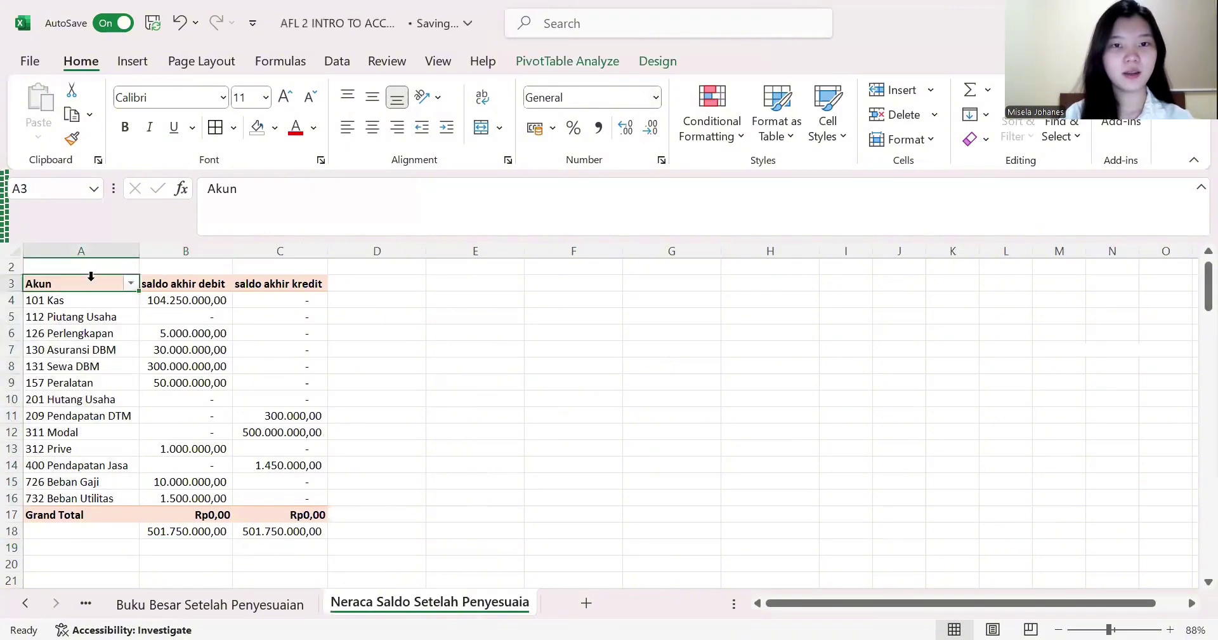
click(601, 58)
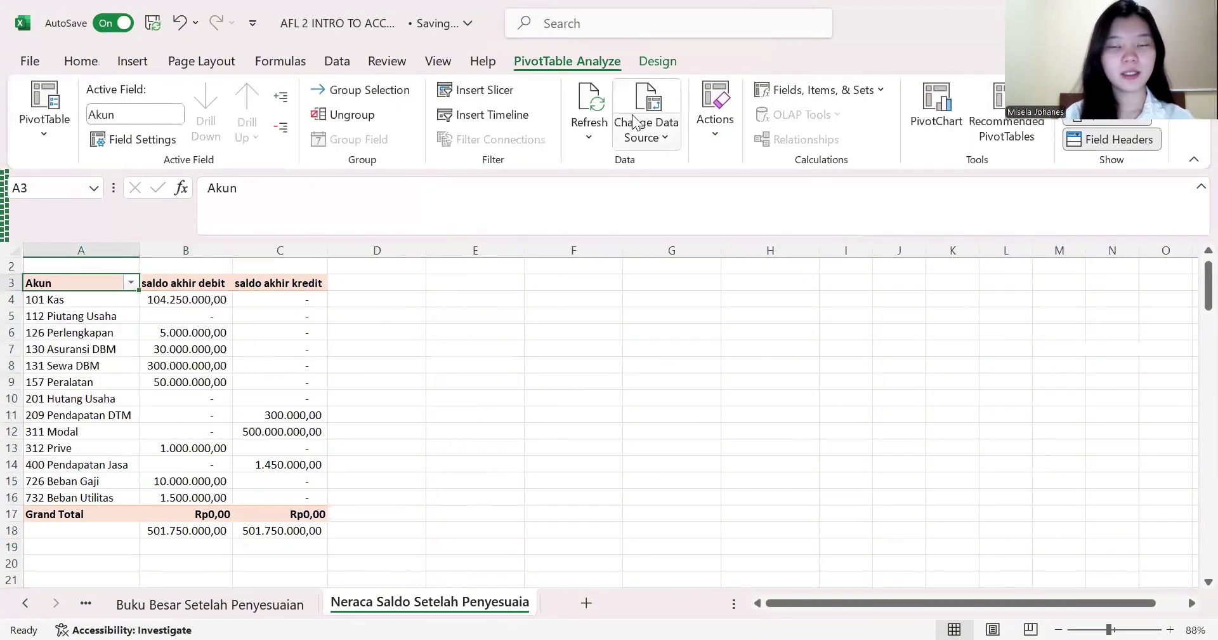
click(653, 109)
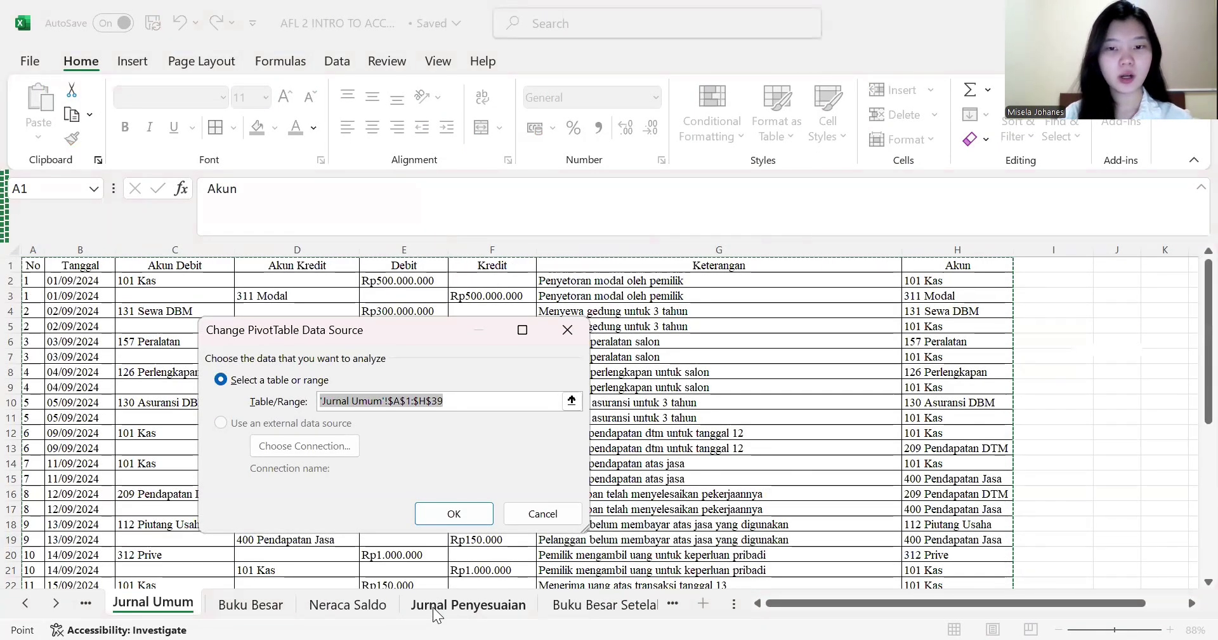
click(434, 606)
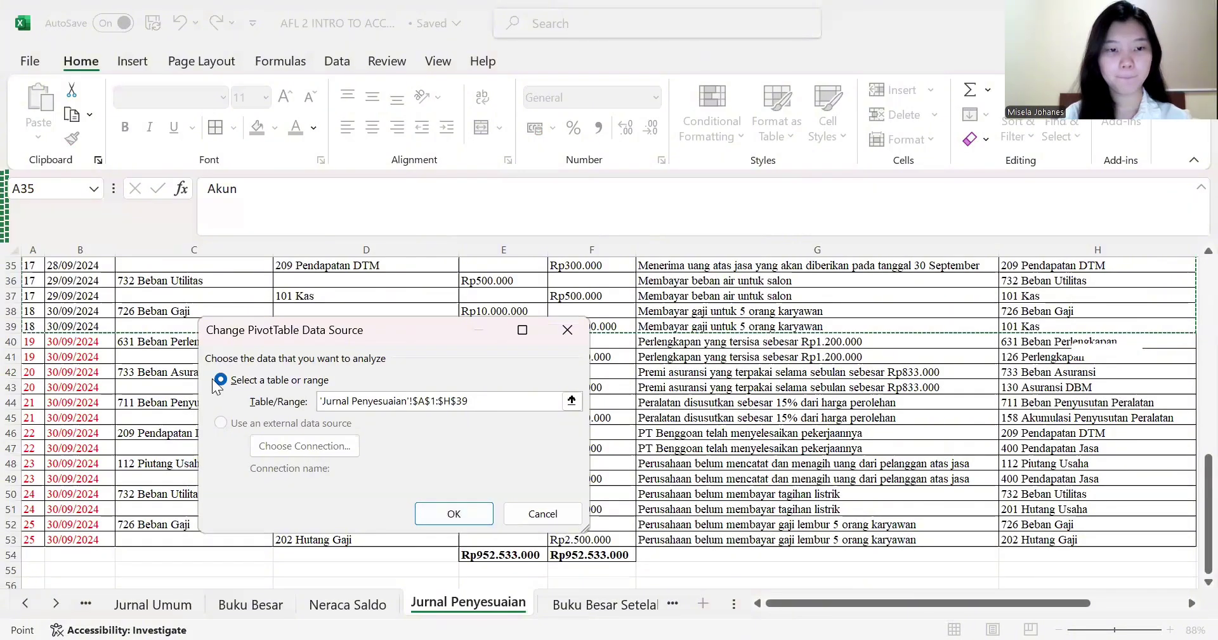
scroll(118, 365, up, 11)
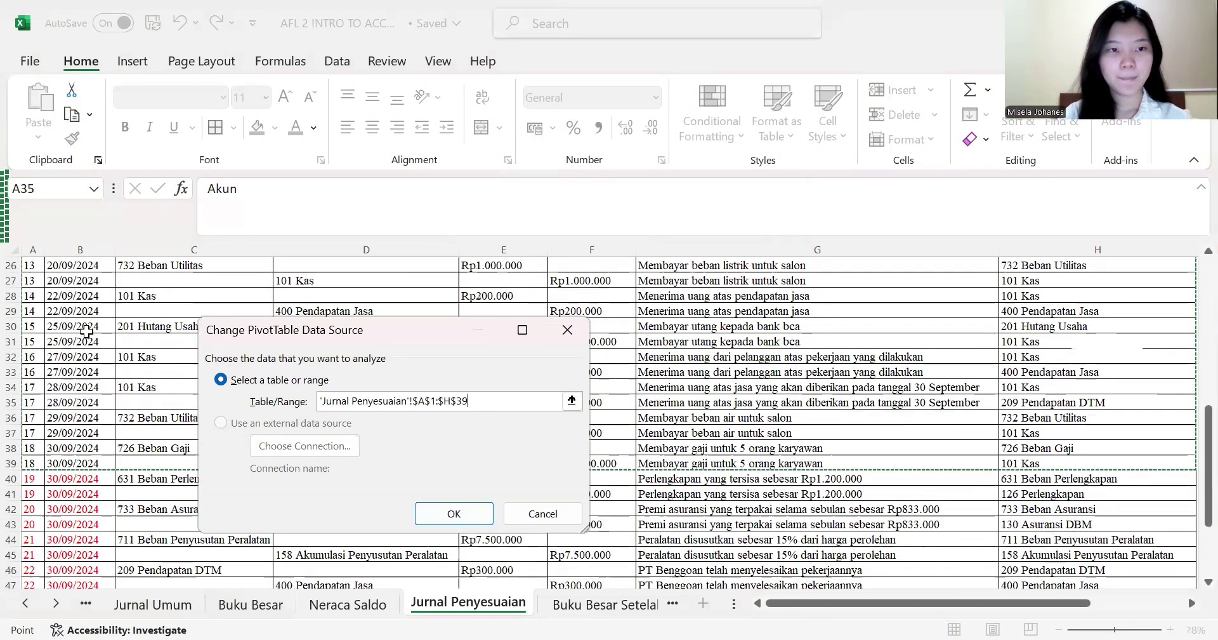
click(33, 265)
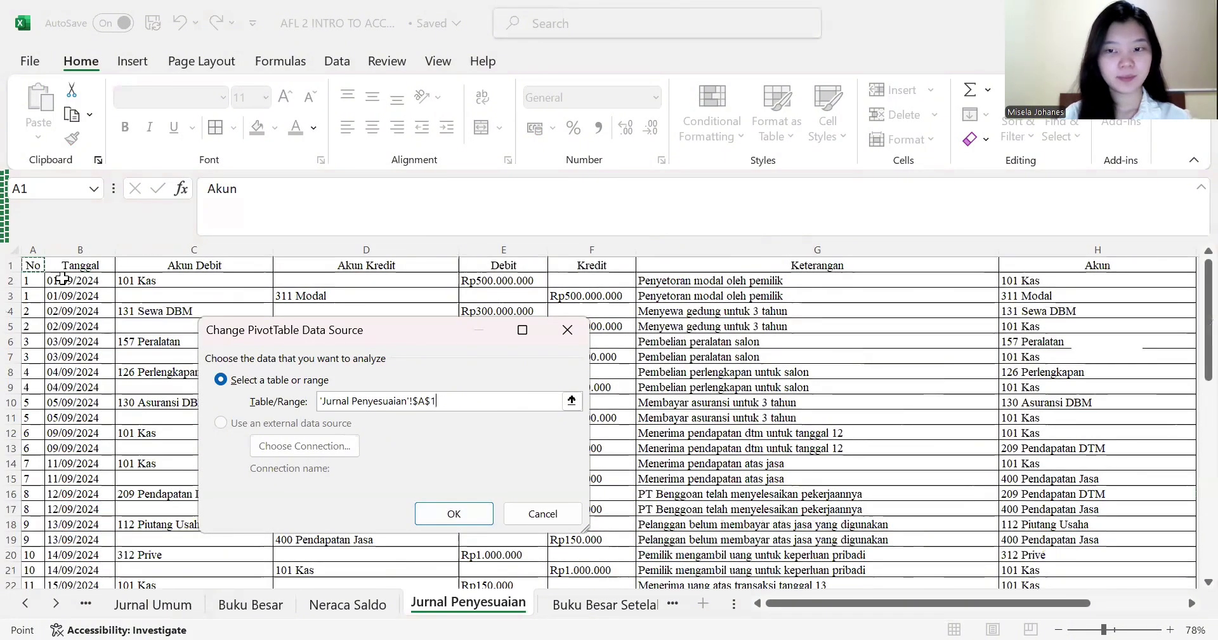
drag(1099, 610, 849, 543)
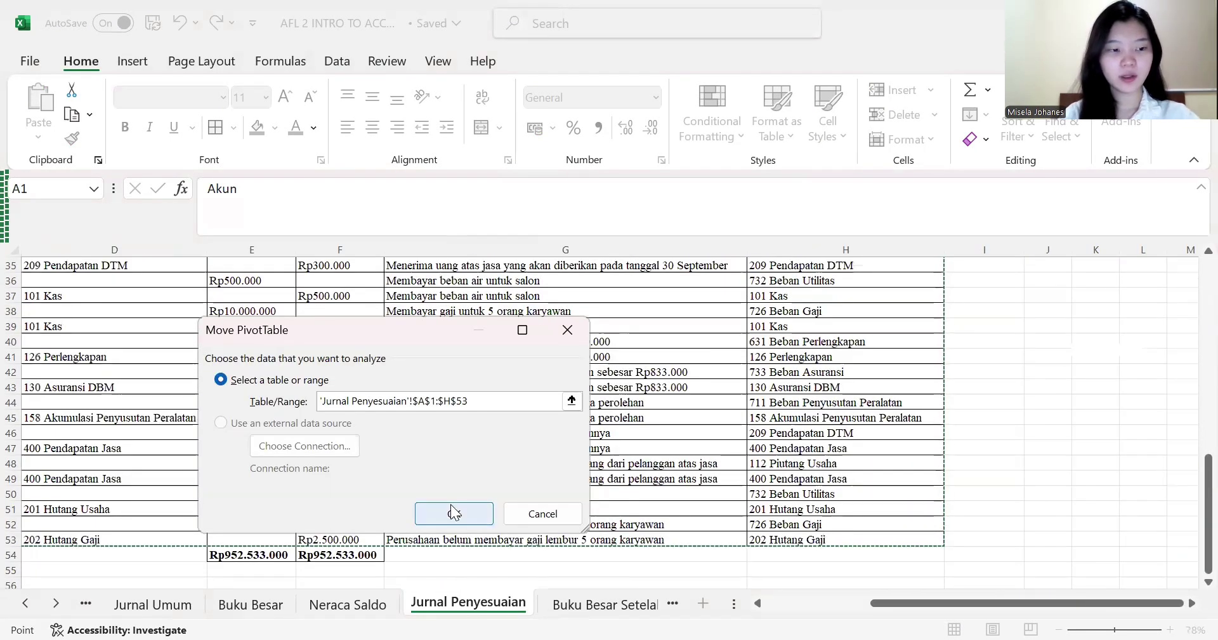
click(451, 504)
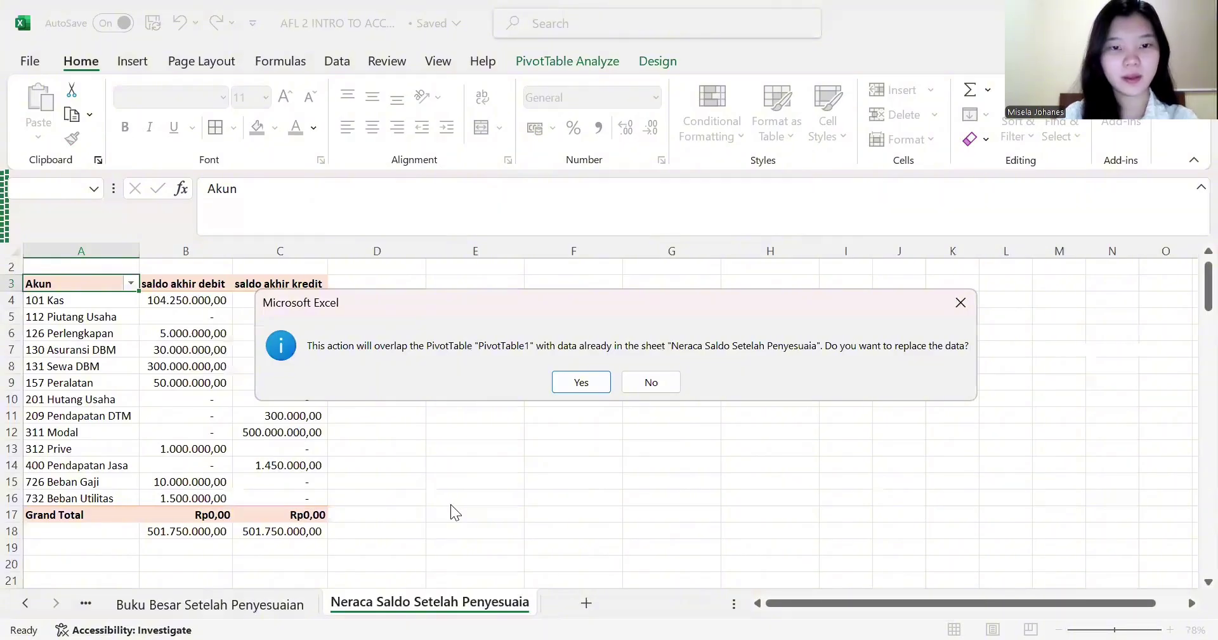
click(580, 381)
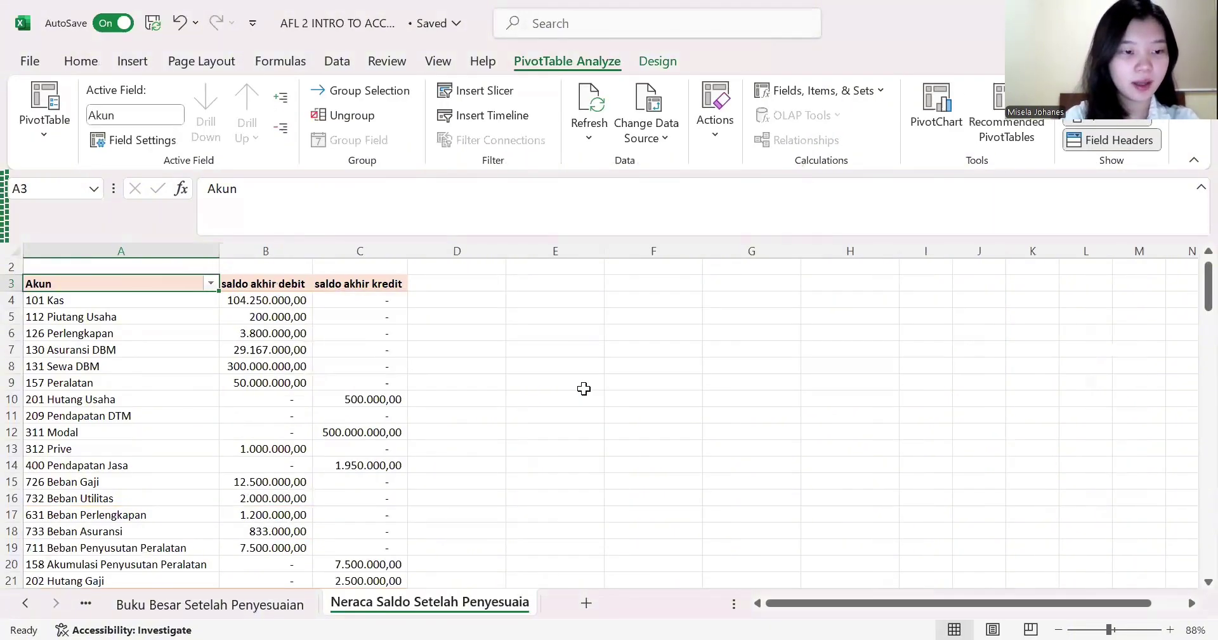
scroll(514, 406, down, 2)
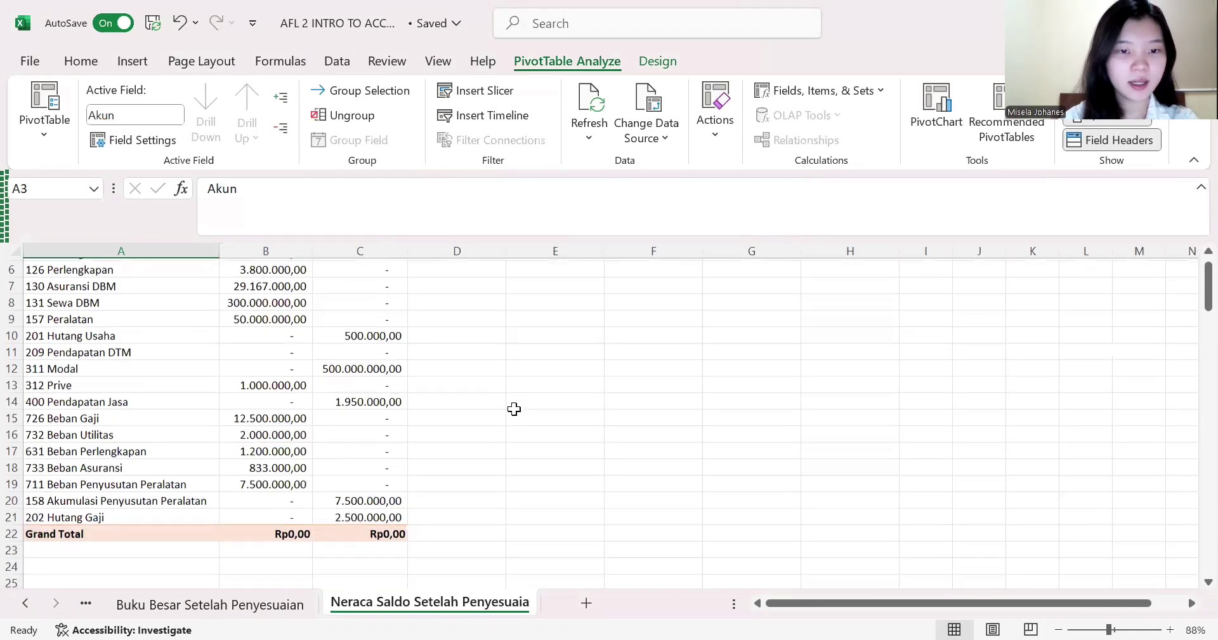
click(579, 100)
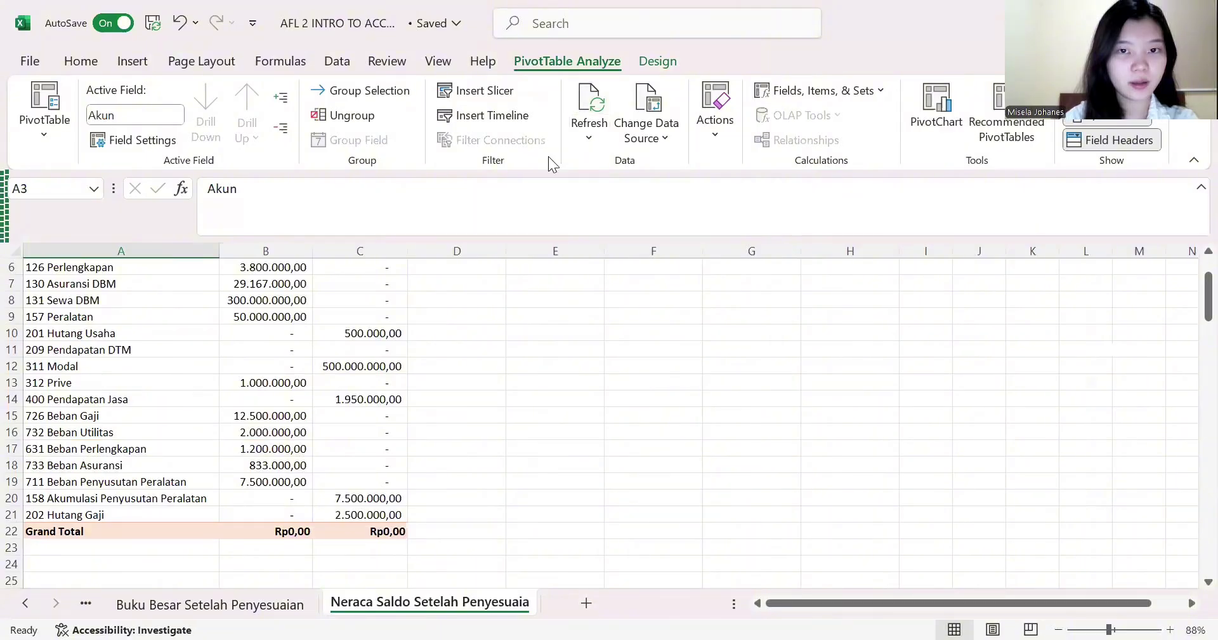
- Sum the saldo akhir debit values B4:B21 in B23 and the saldo akhir kredit values C4:C21 in C23, and compare both totals
click(280, 544)
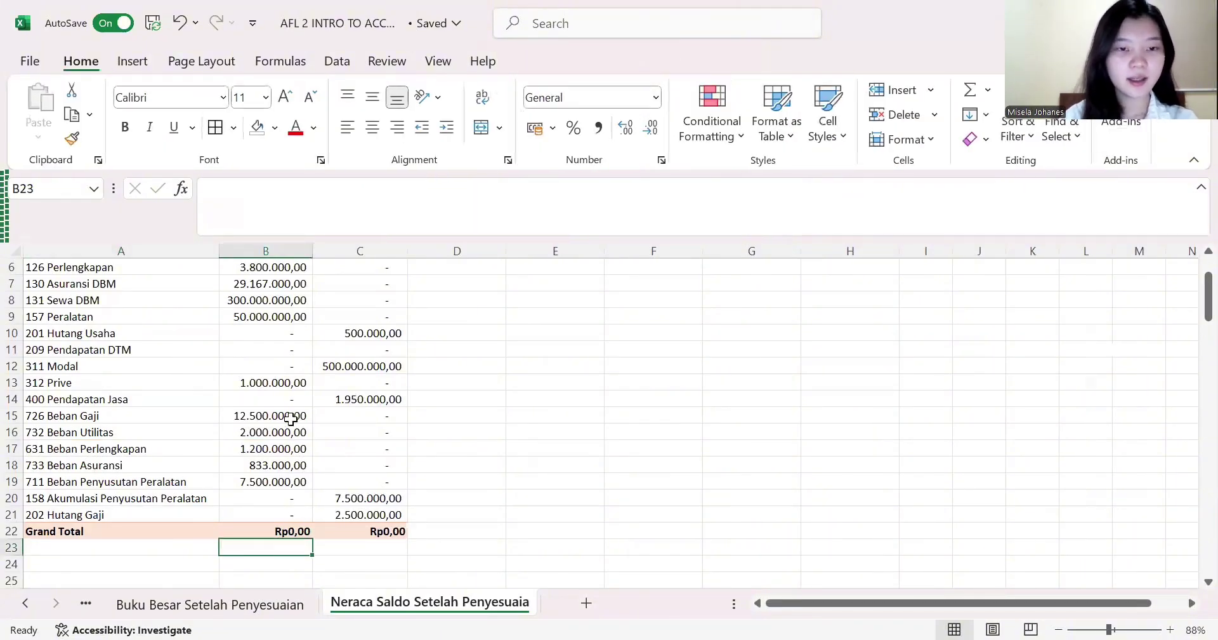
scroll(291, 418, up, 2)
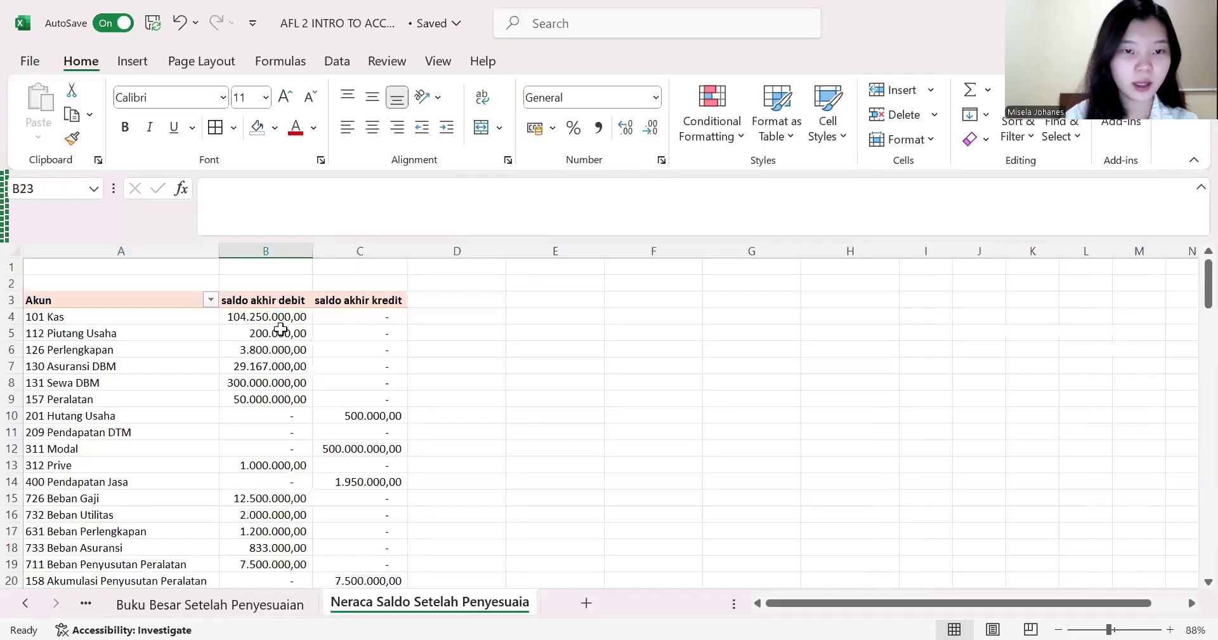
drag(280, 321, 271, 550)
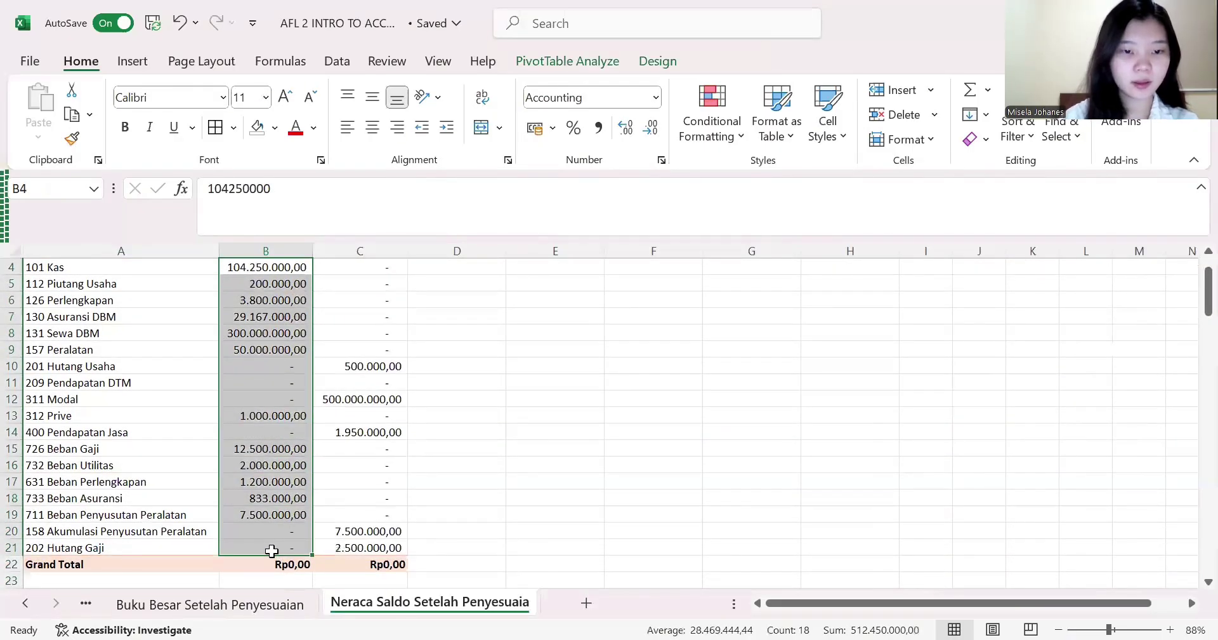
scroll(428, 394, up, 1)
drag(381, 324, 368, 547)
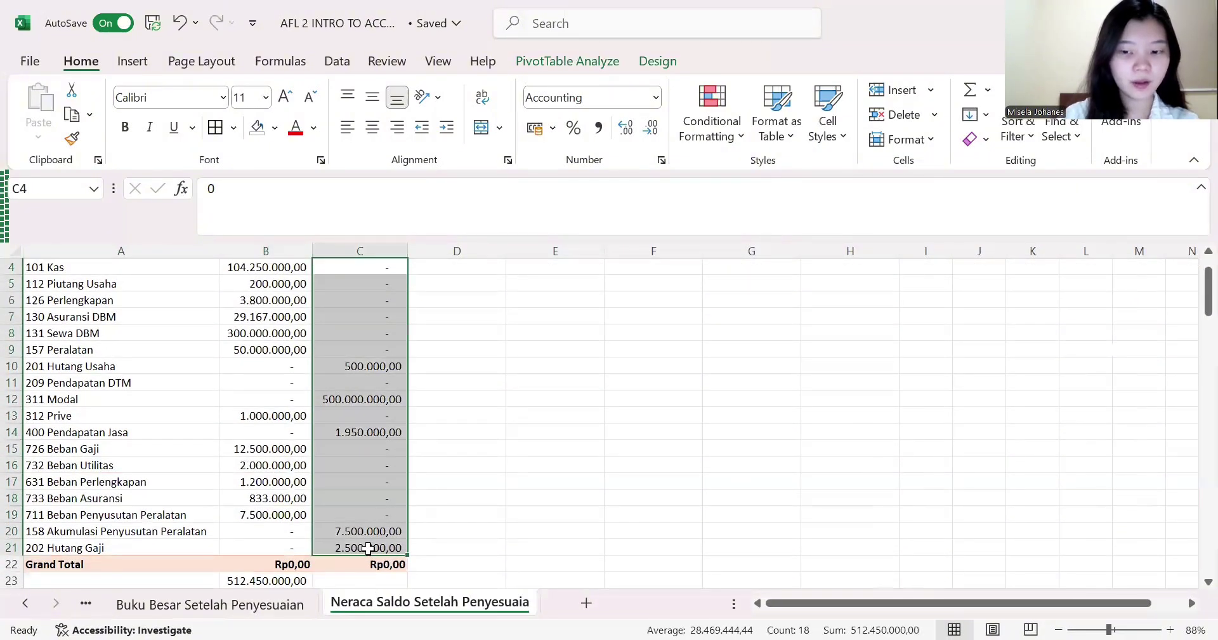
key(alt+=)
scroll(368, 547, down, 1)
click(288, 532)
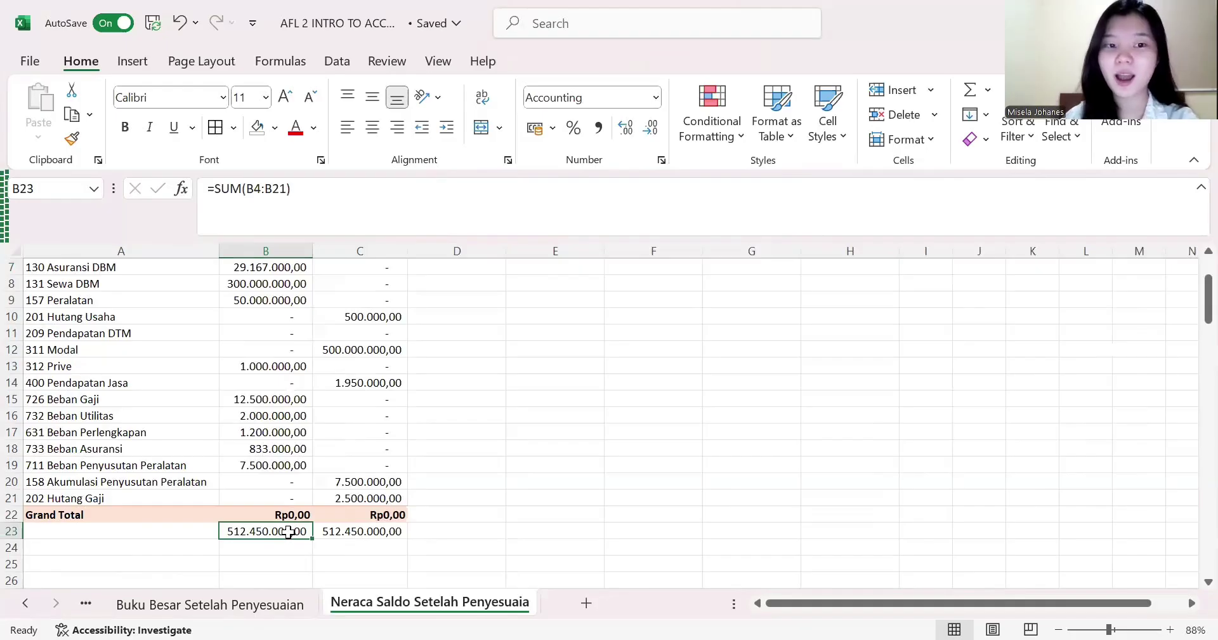
click(342, 518)
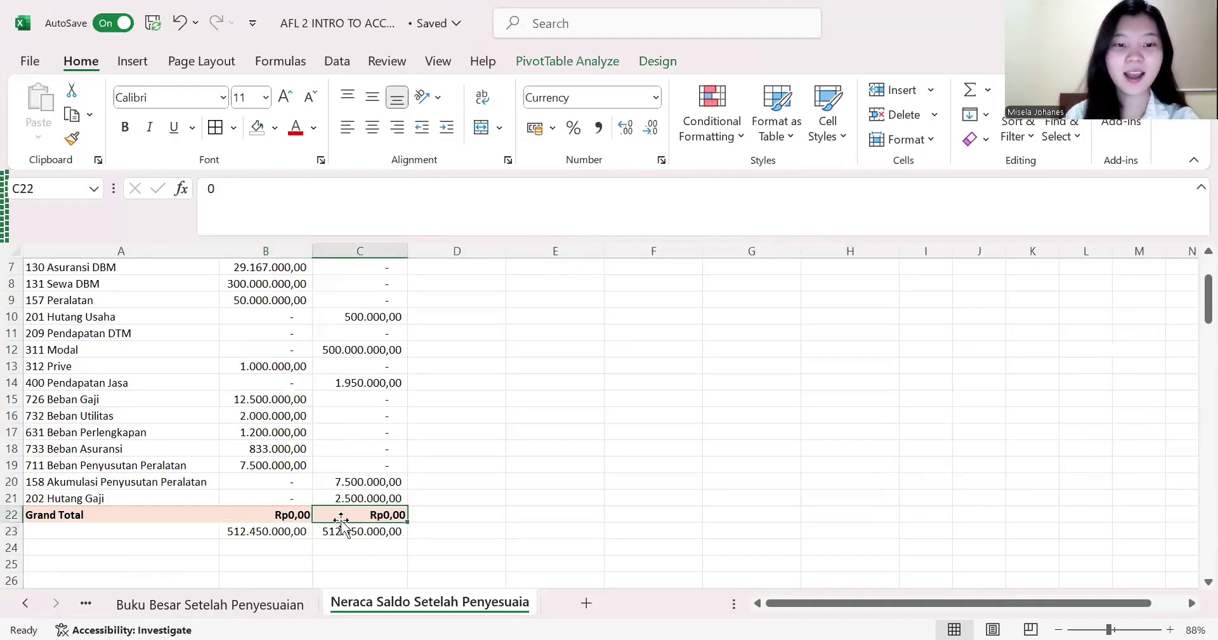
click(286, 529)
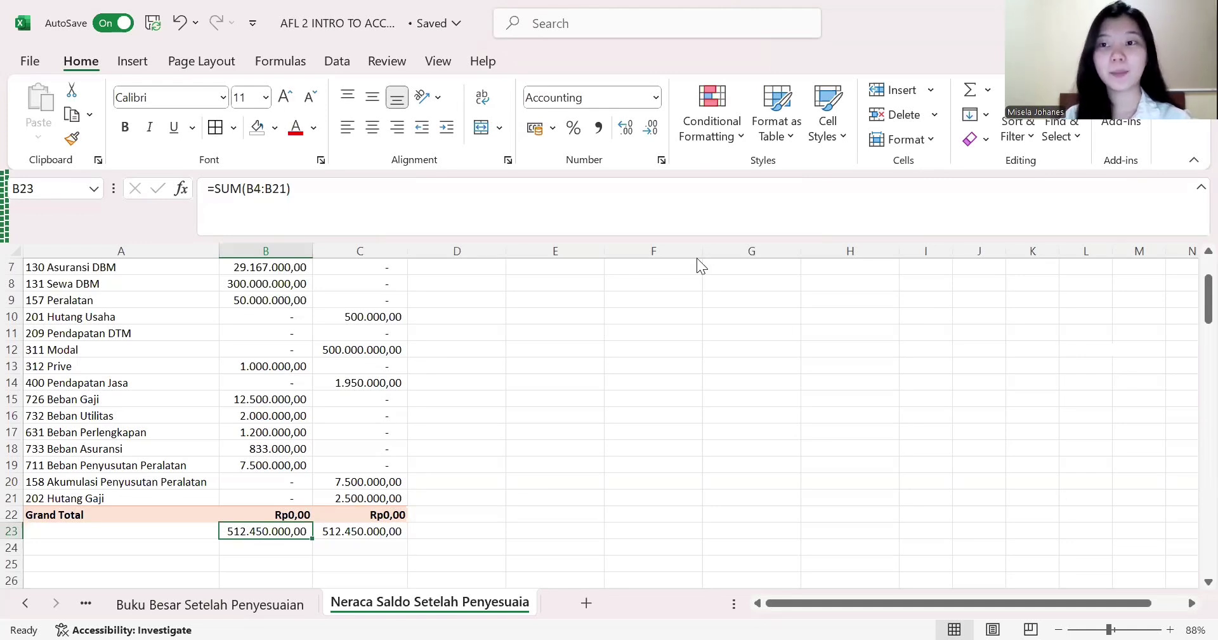
- Add a new sheet after the adjusted trial balance and name it Laporan Keuangan
click(586, 602)
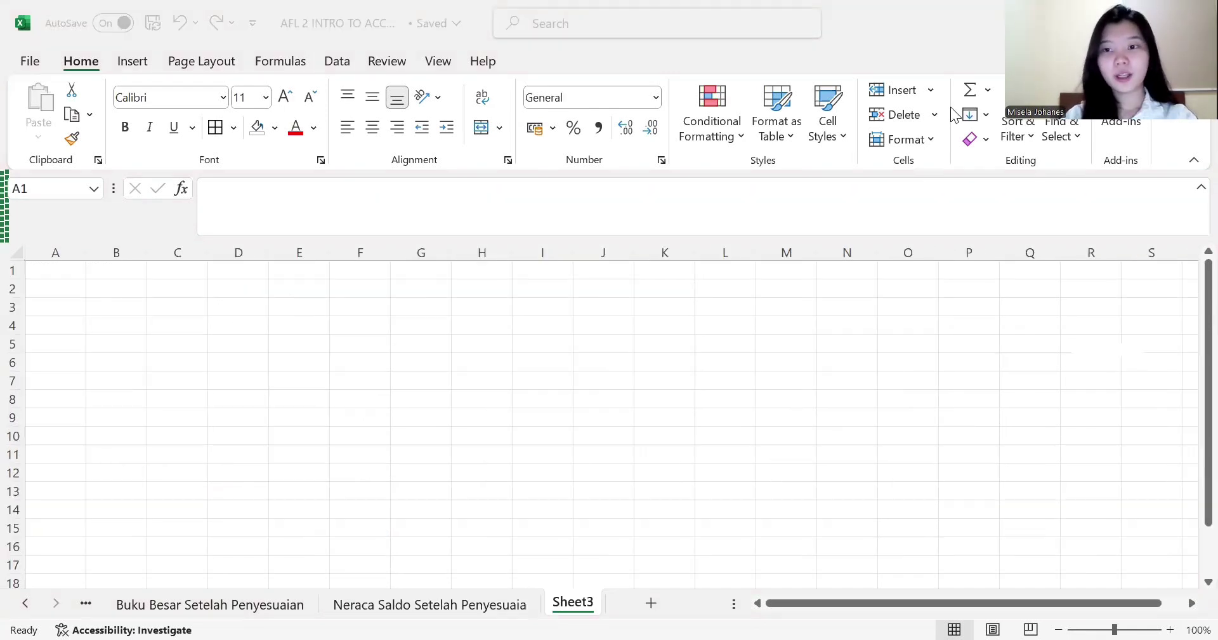
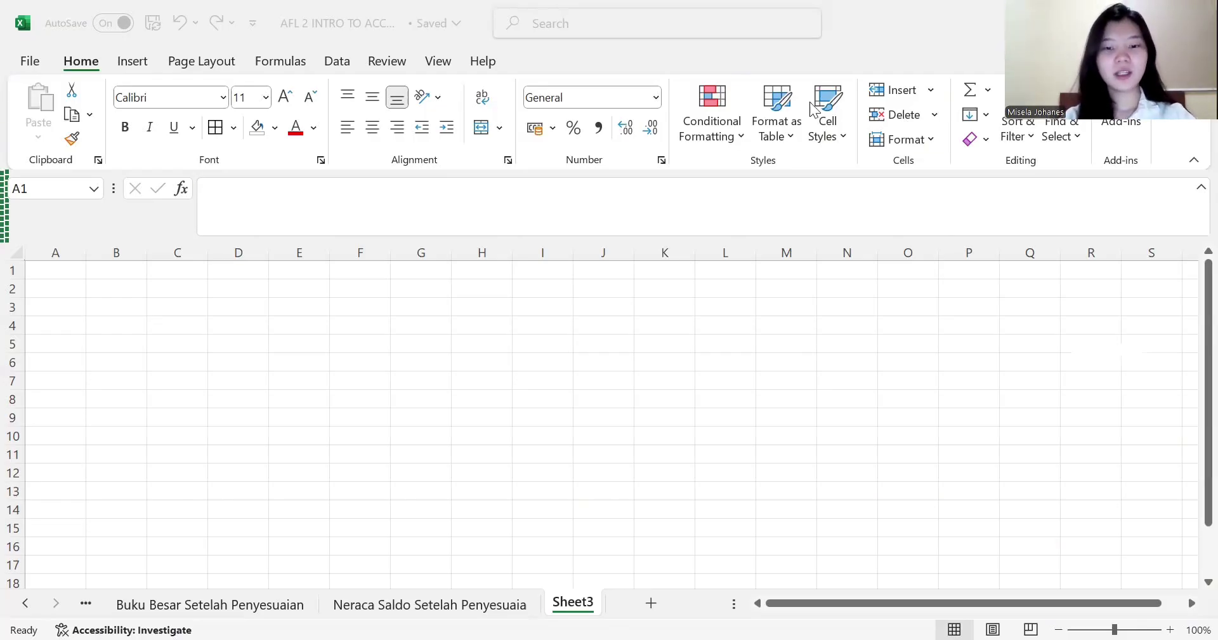
click(566, 606)
right_click(576, 606)
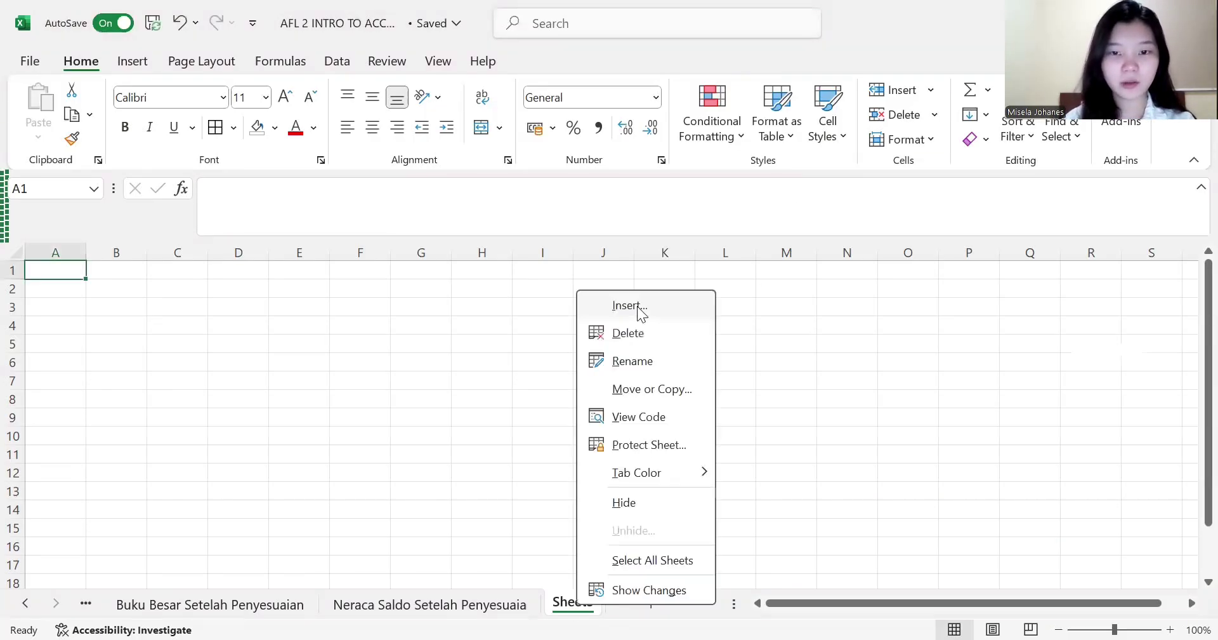
click(625, 369)
text(Lapo)
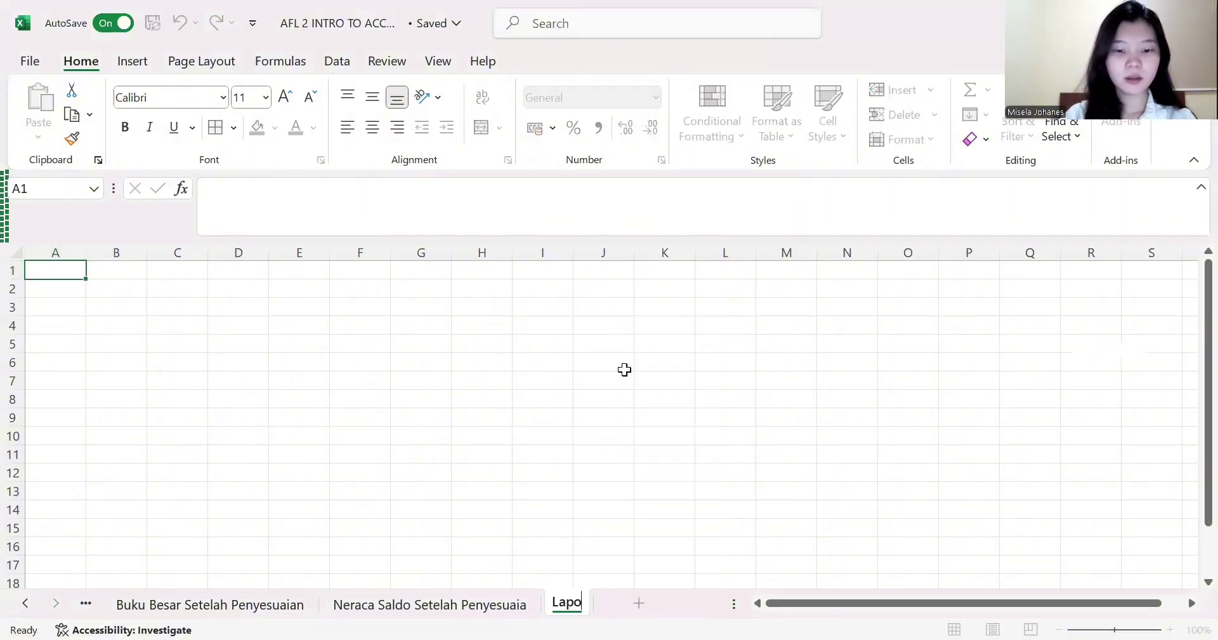
text(ran Keuangan)
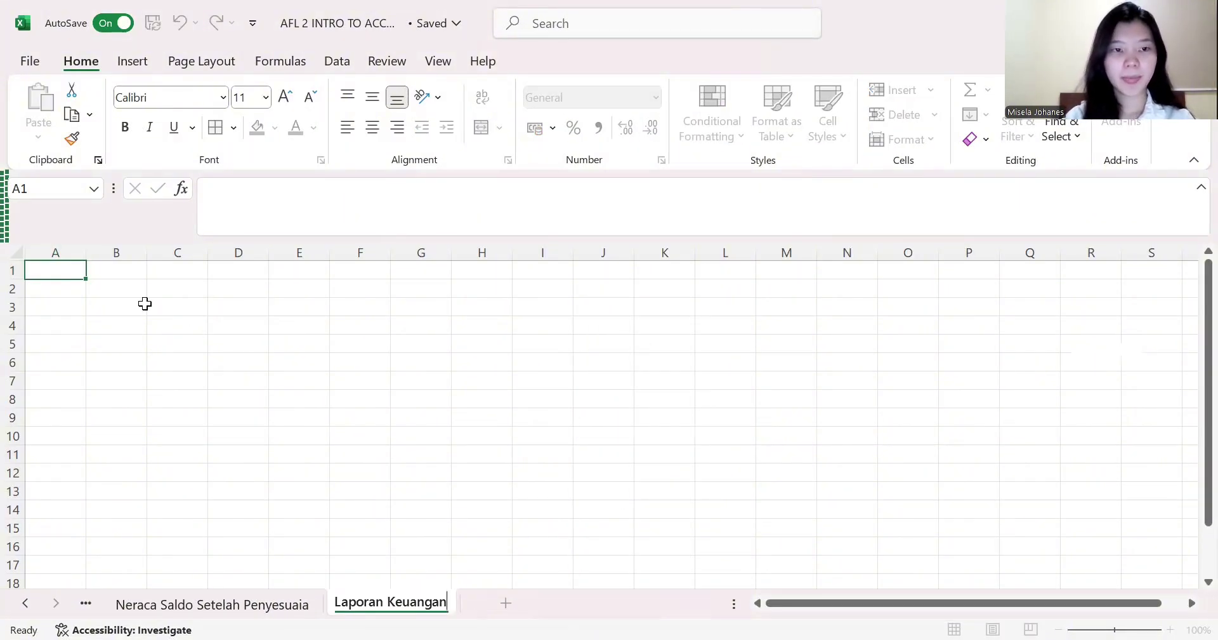
- Apply the name Laporan Keuangan to the new sheet
key(Return)
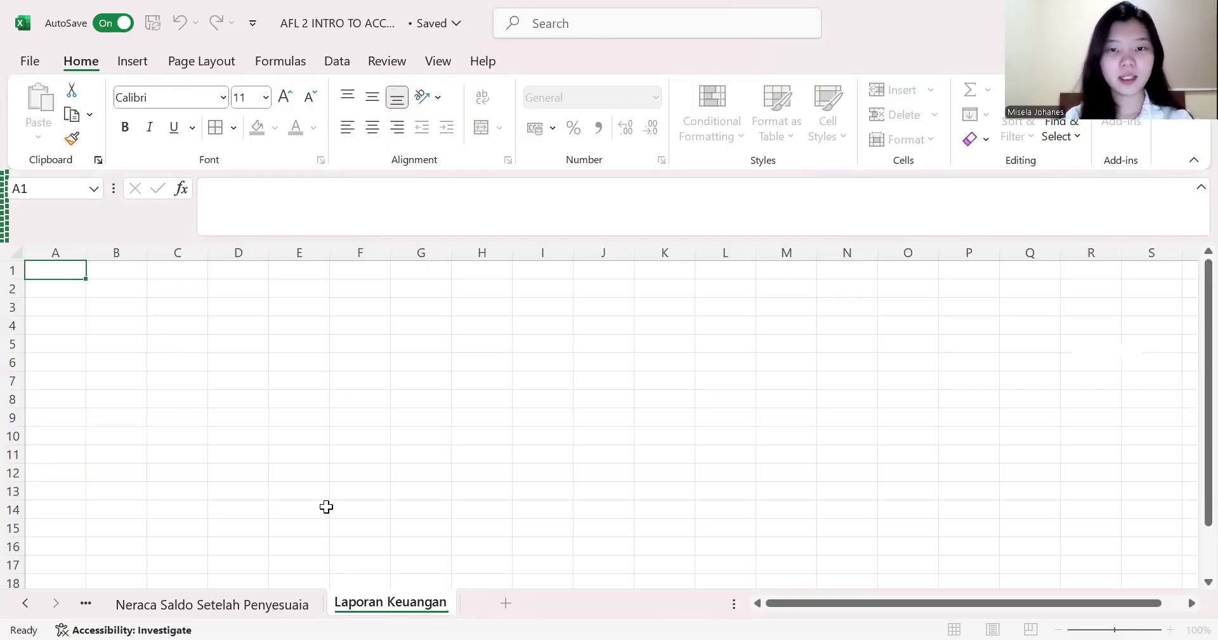
- Check the Akun filter of the PivotTable on the Neraca Saldo Setelah Penyesuaia sheet, keeping all accounts selected
click(264, 610)
scroll(141, 305, up, 1)
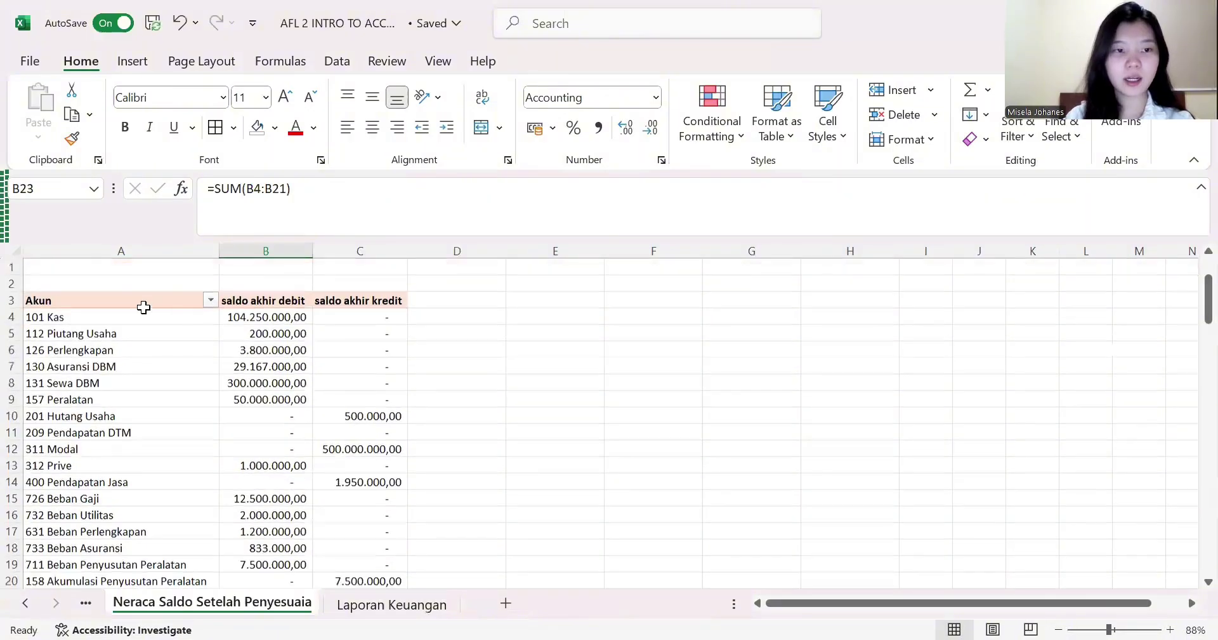
scroll(185, 384, down, 2)
scroll(185, 384, up, 2)
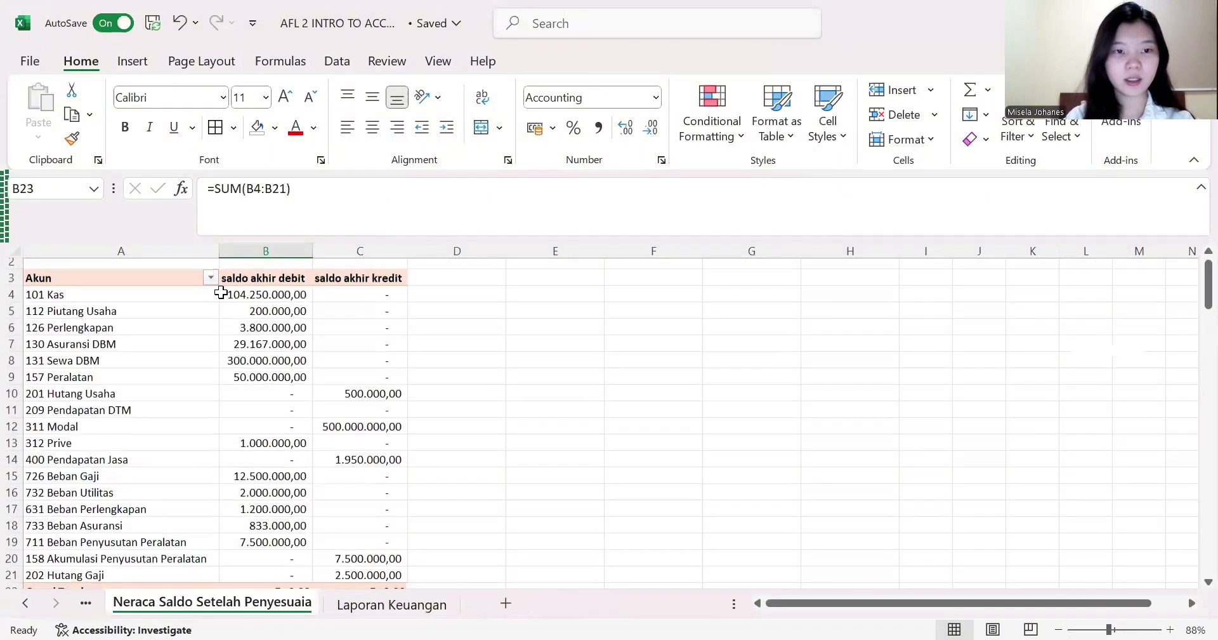
click(209, 281)
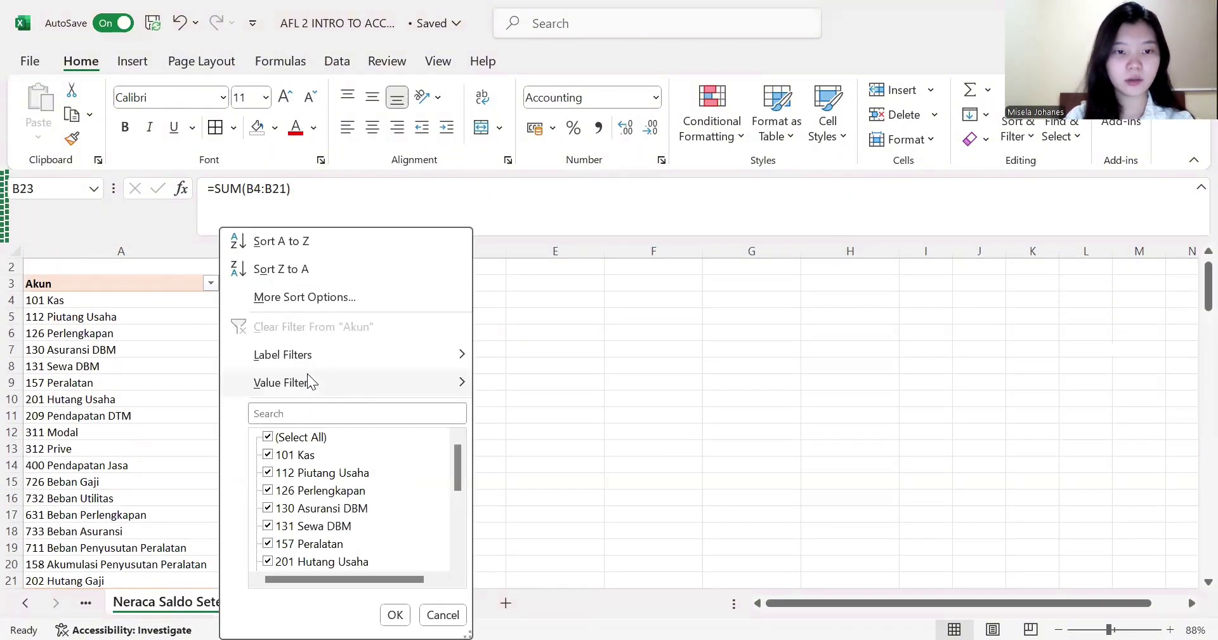
scroll(311, 476, down, 4)
scroll(311, 476, up, 4)
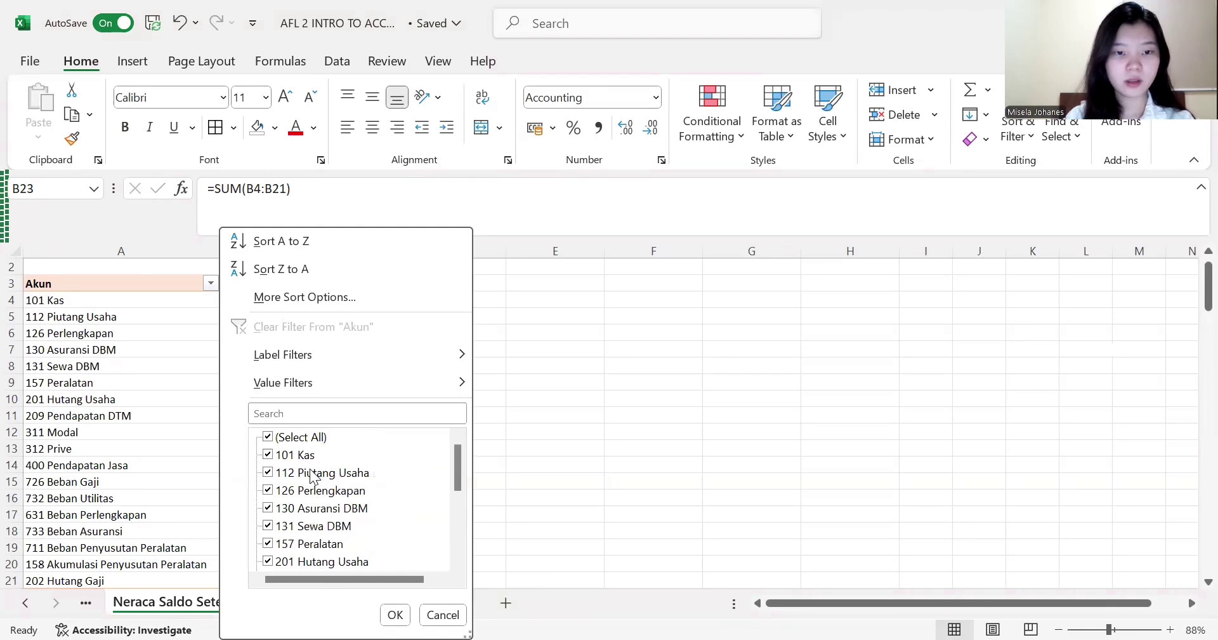
scroll(311, 476, down, 1)
scroll(311, 476, up, 1)
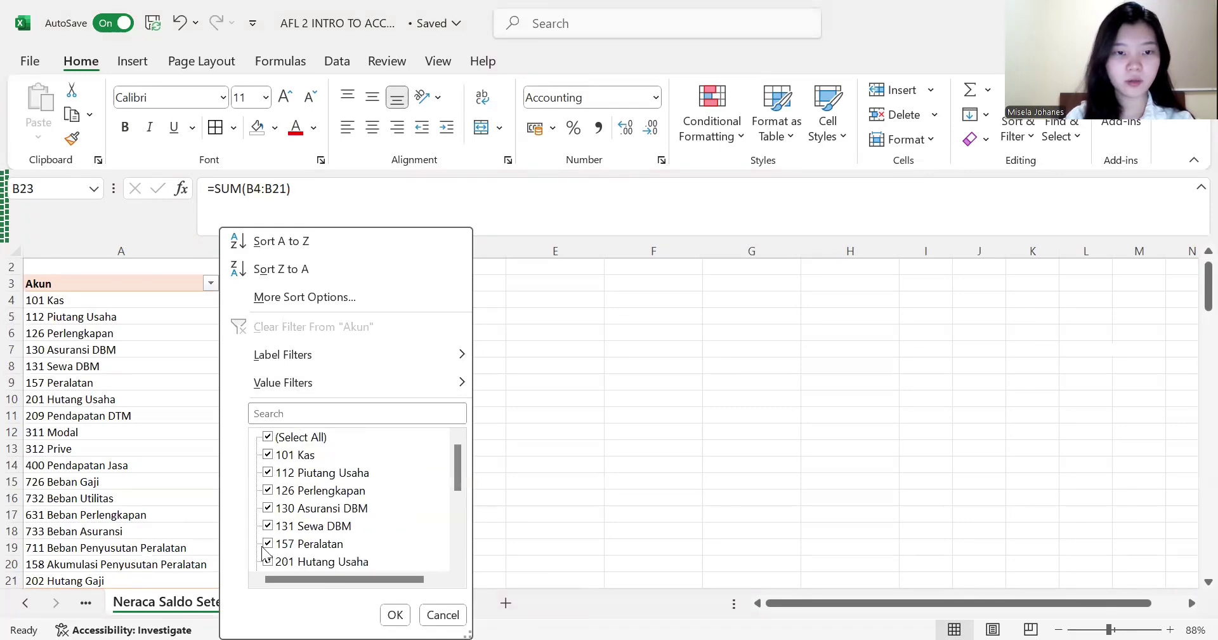
click(267, 437)
click(268, 437)
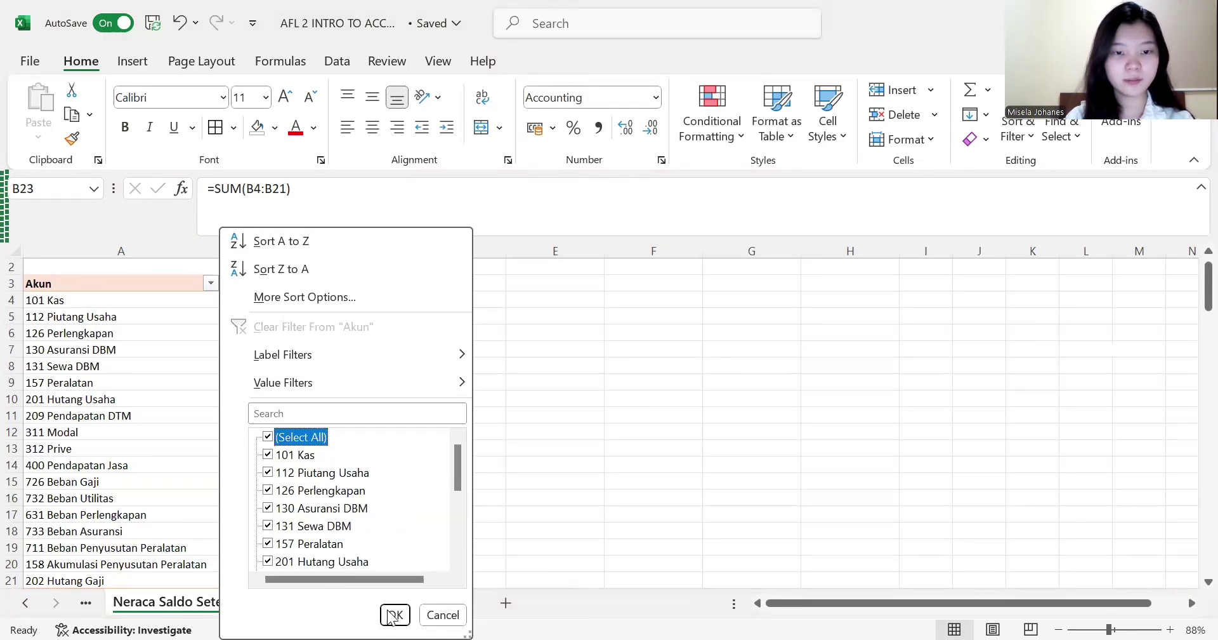
click(389, 616)
scroll(335, 386, down, 3)
scroll(336, 386, up, 4)
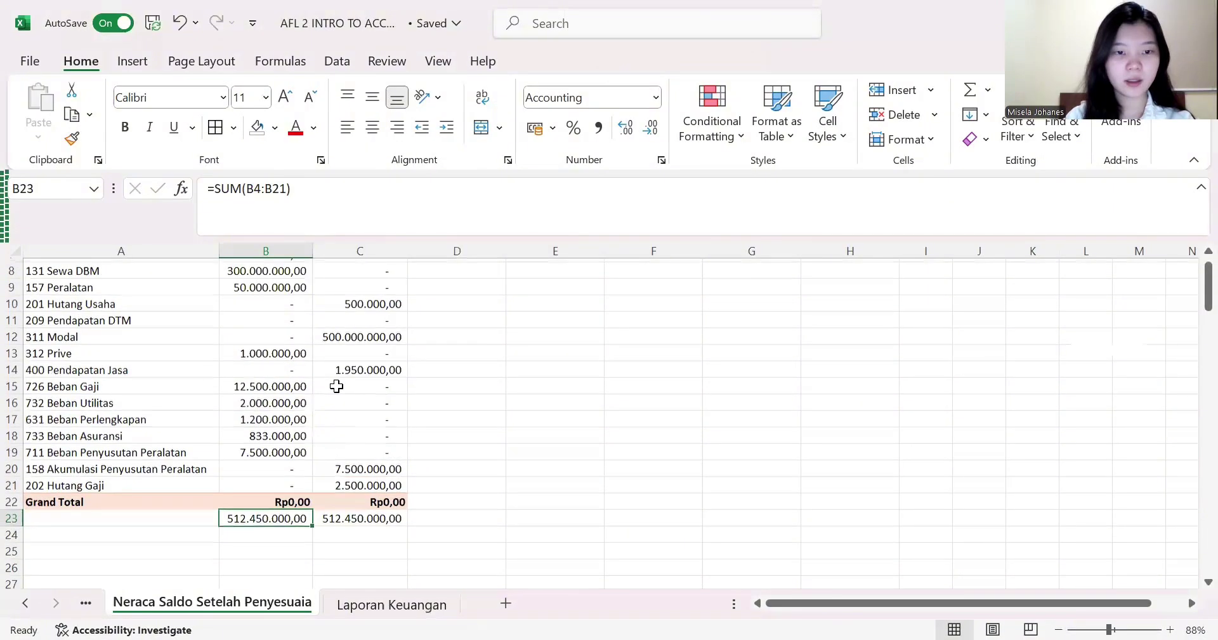
- Copy the adjusted trial balance PivotTable A3:C22 to A1 of the Laporan Keuangan sheet and widen columns A to C
drag(98, 306, 338, 565)
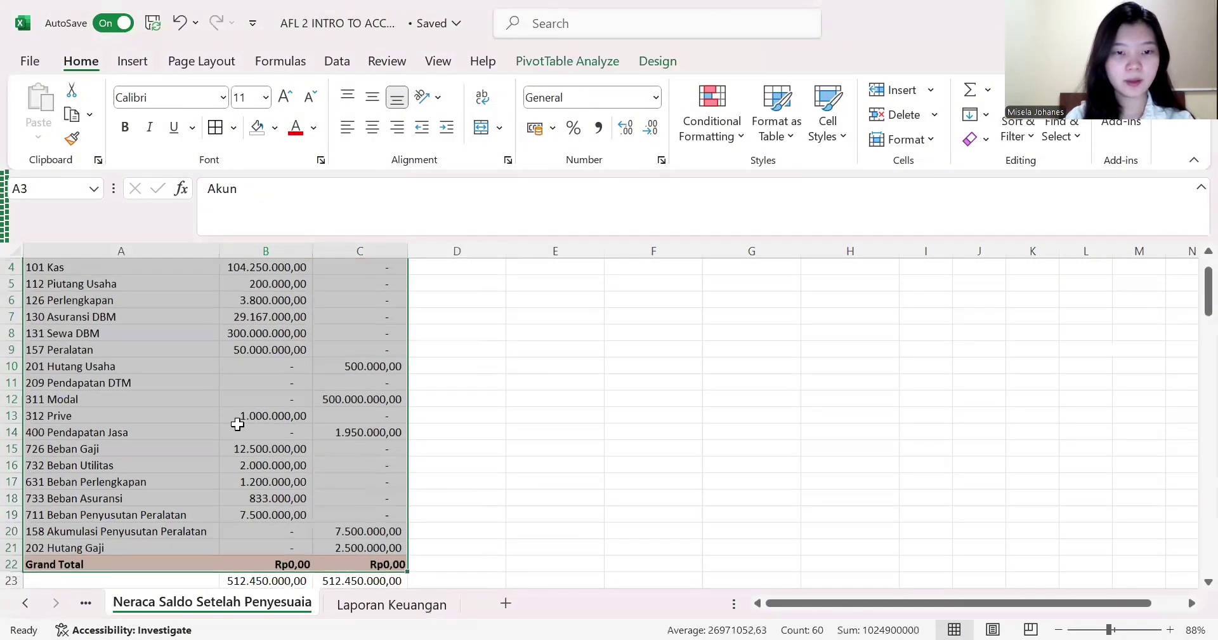
right_click(237, 424)
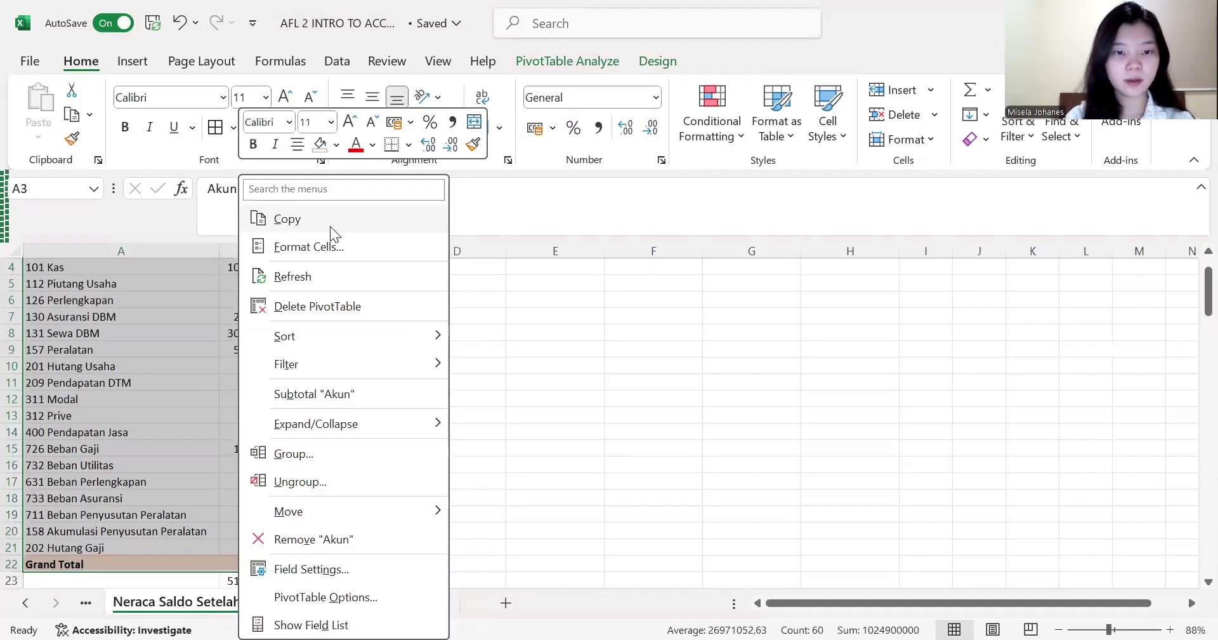
click(330, 226)
click(363, 604)
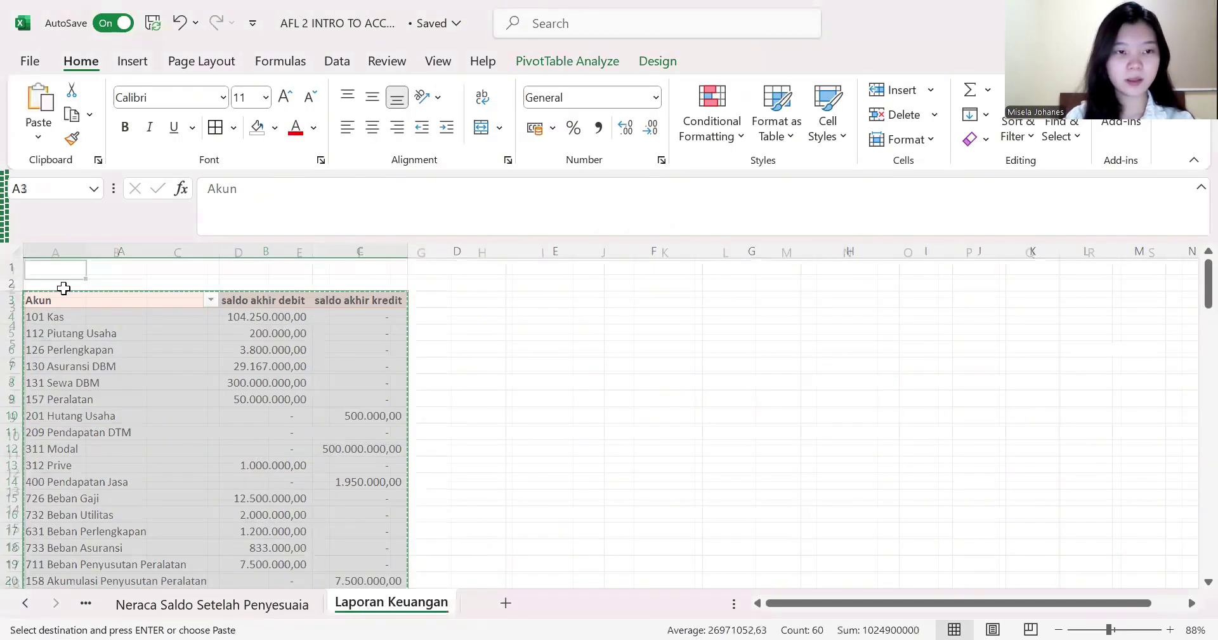
key(ctrl+v)
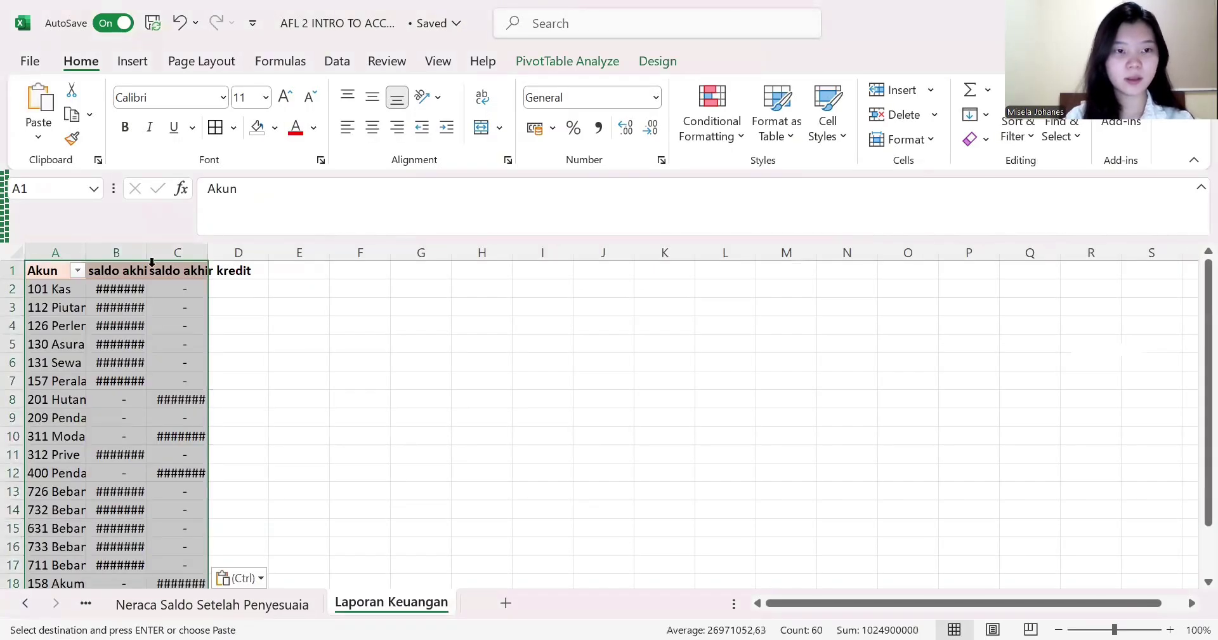
drag(86, 248, 463, 251)
scroll(443, 362, down, 2)
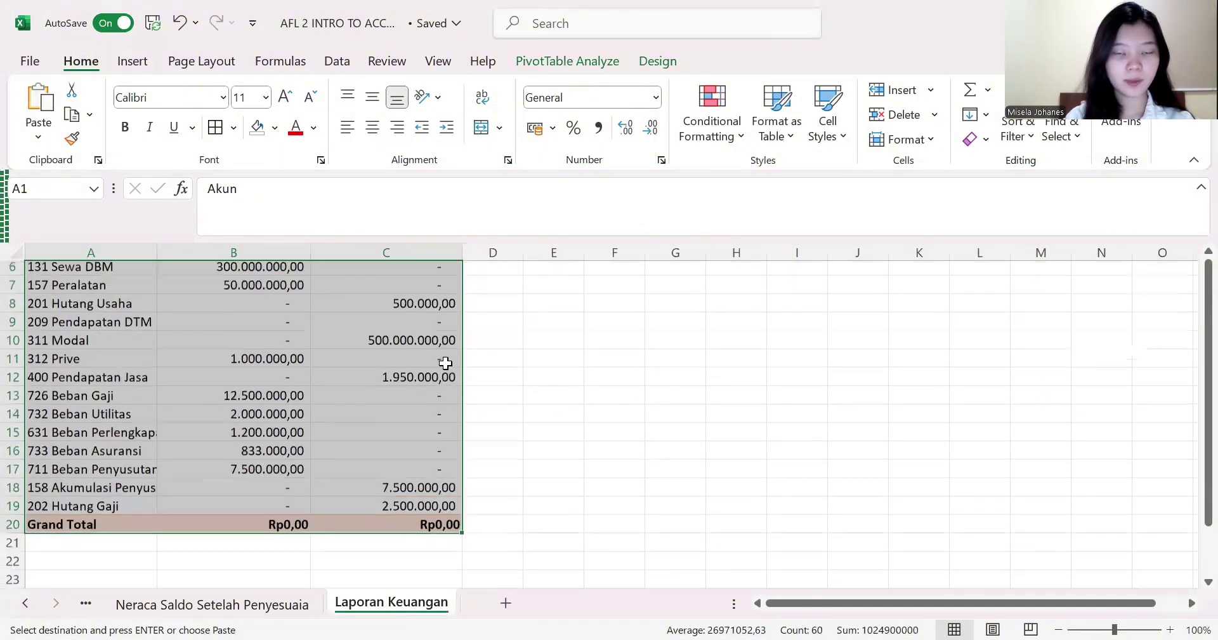
scroll(446, 363, up, 1)
scroll(451, 356, up, 1)
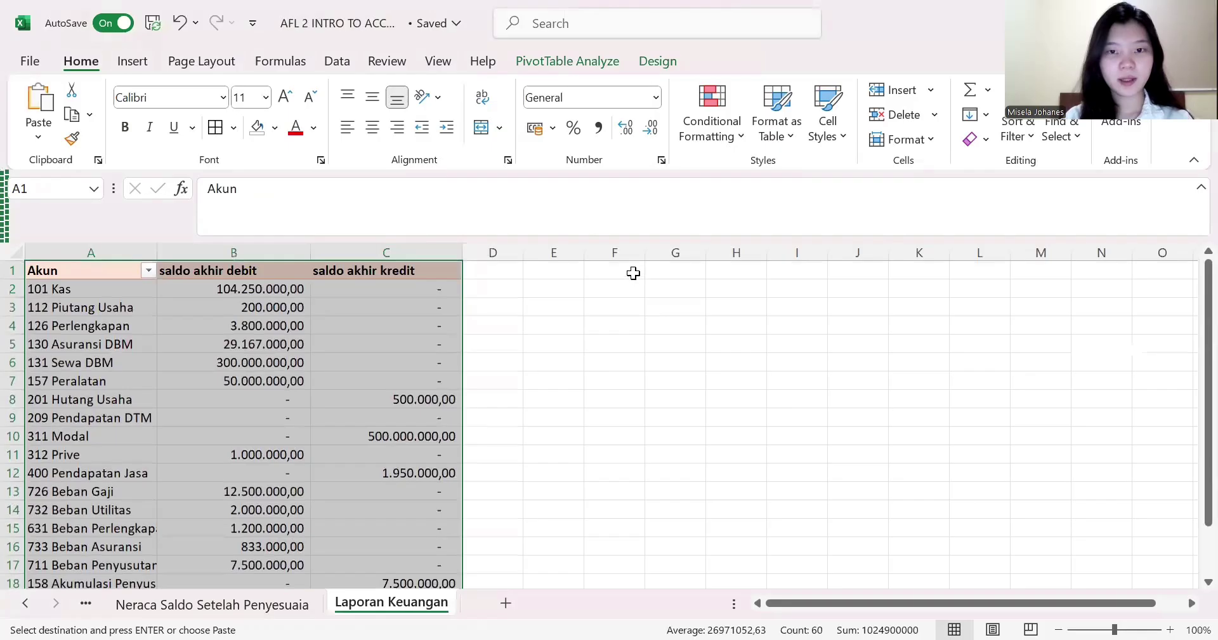
- Enter the income statement title LAPORAN LABA RUGI in F1
click(634, 273)
text(Lapora)
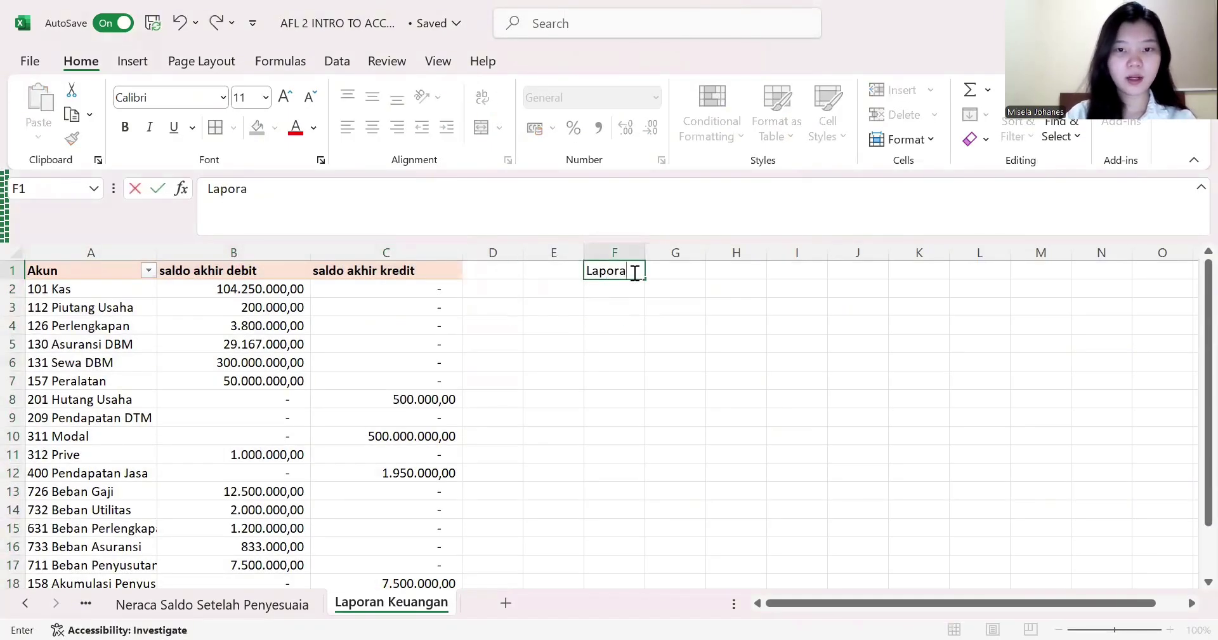
key(BackSpace)
key(BackSpace)
key(BackSpace)
key(BackSpace)
key(BackSpace)
text(APO)
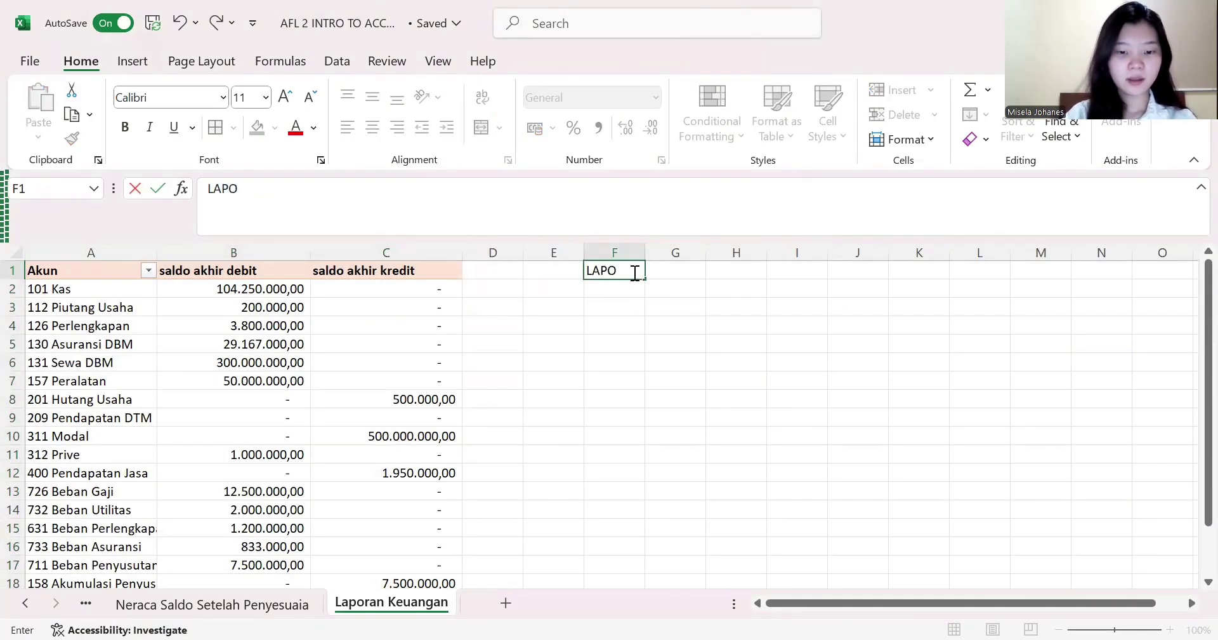
text(RAN LABA RUGI)
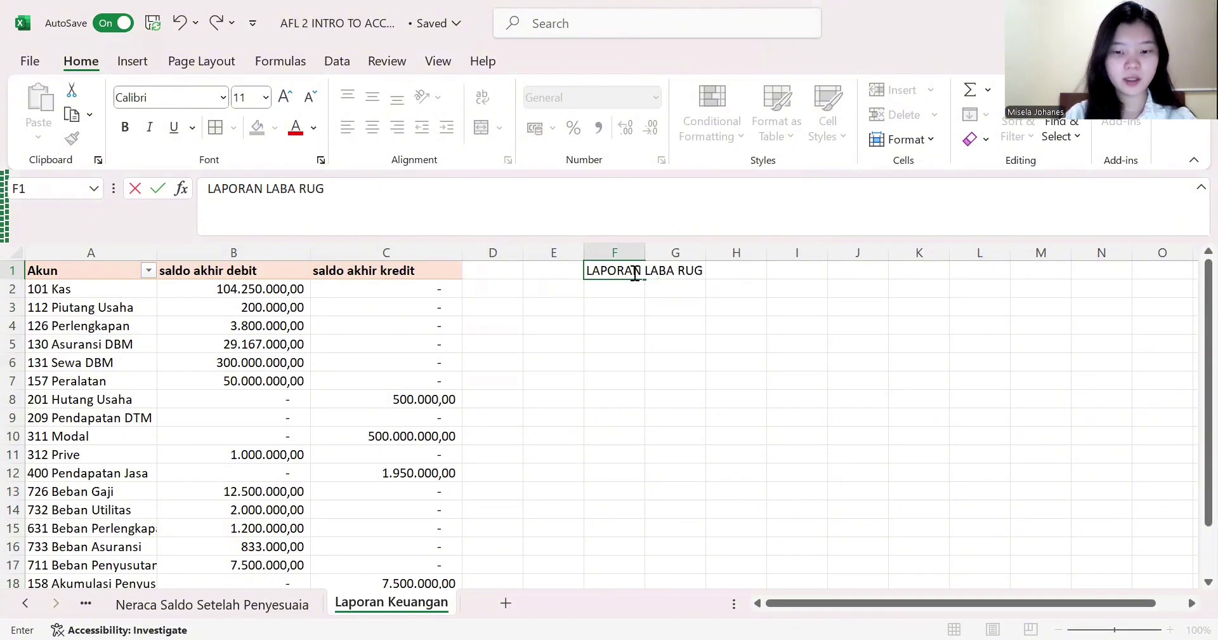
click(607, 306)
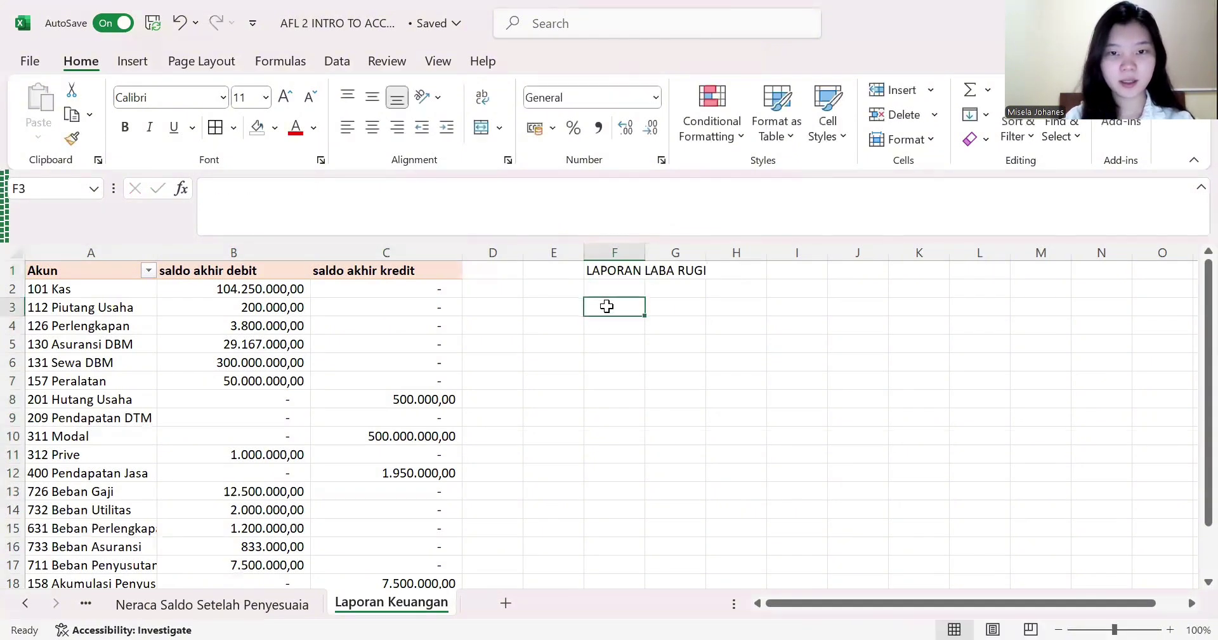
- Enter the heading Pendapatan in E3 and widen column E to fit it
click(556, 307)
text(Pendapatan)
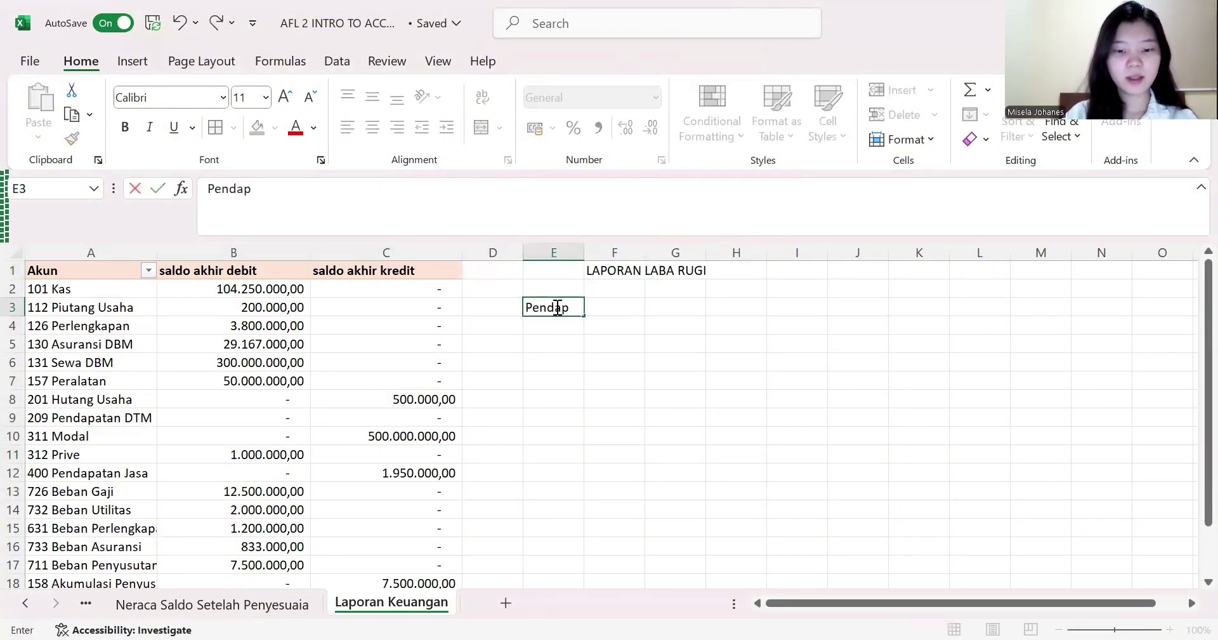
click(575, 252)
drag(579, 252, 601, 252)
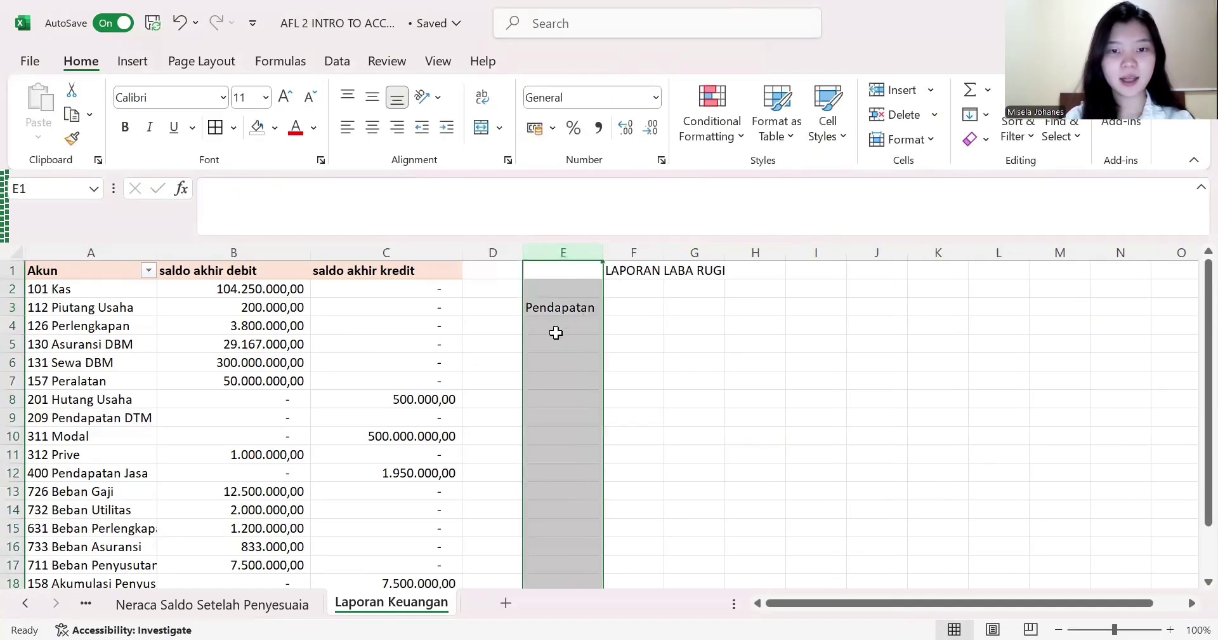
click(555, 325)
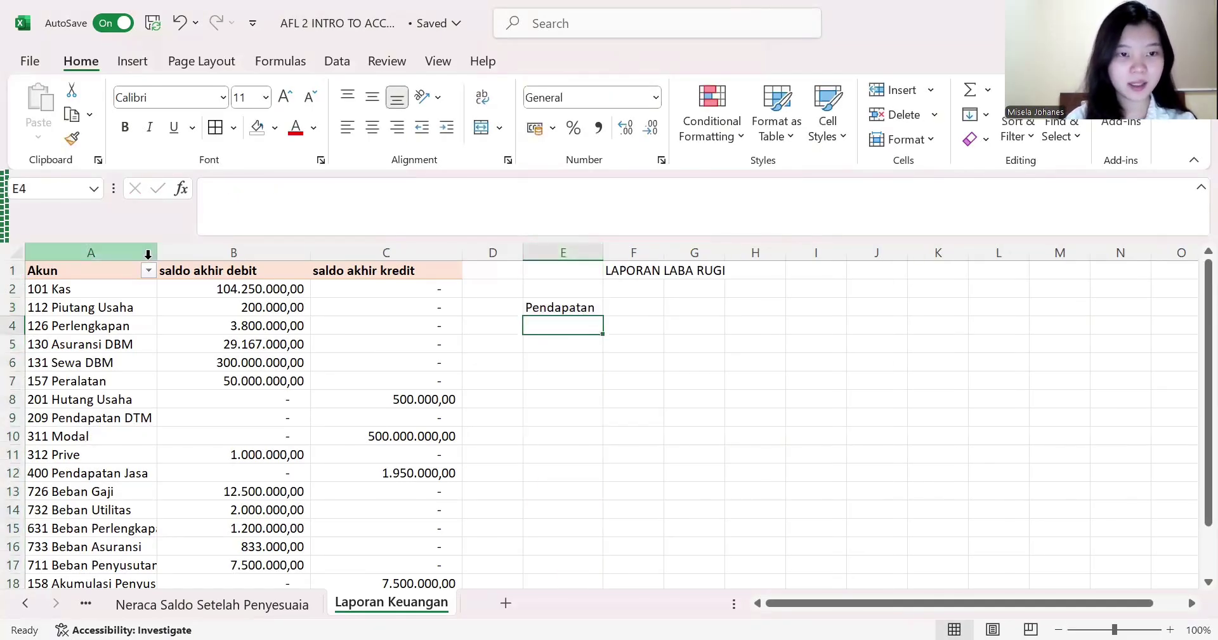
- Widen column A to fit the longest account name, 158 Akumulasi Penyusutan Peralatan
drag(158, 253, 171, 256)
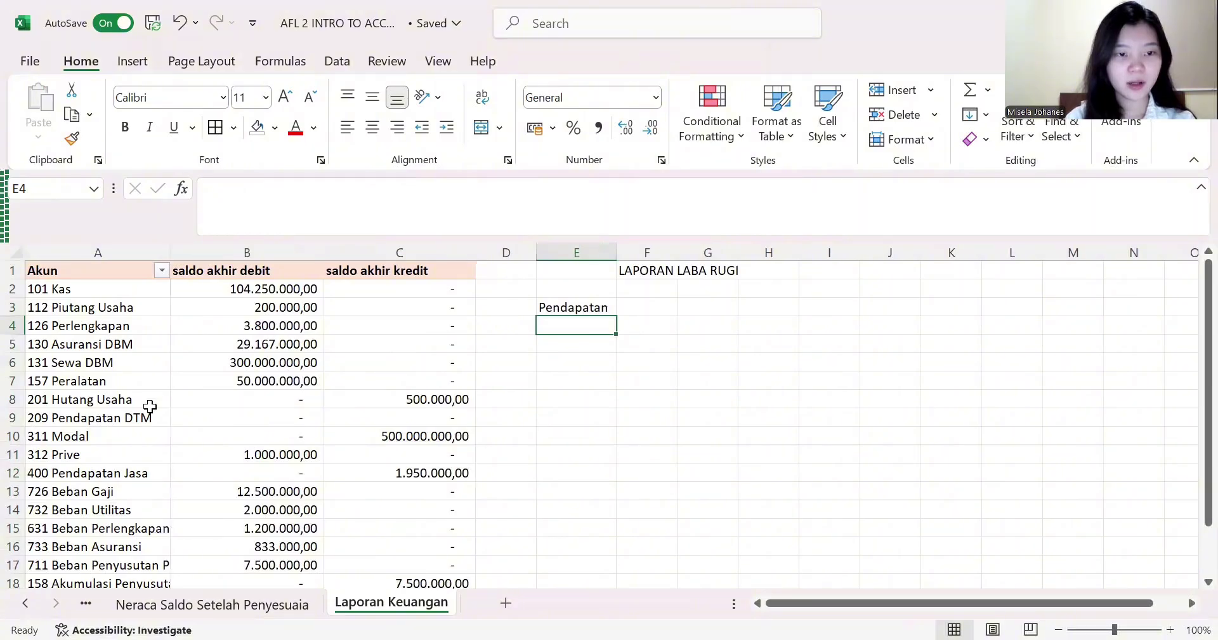
scroll(146, 402, down, 1)
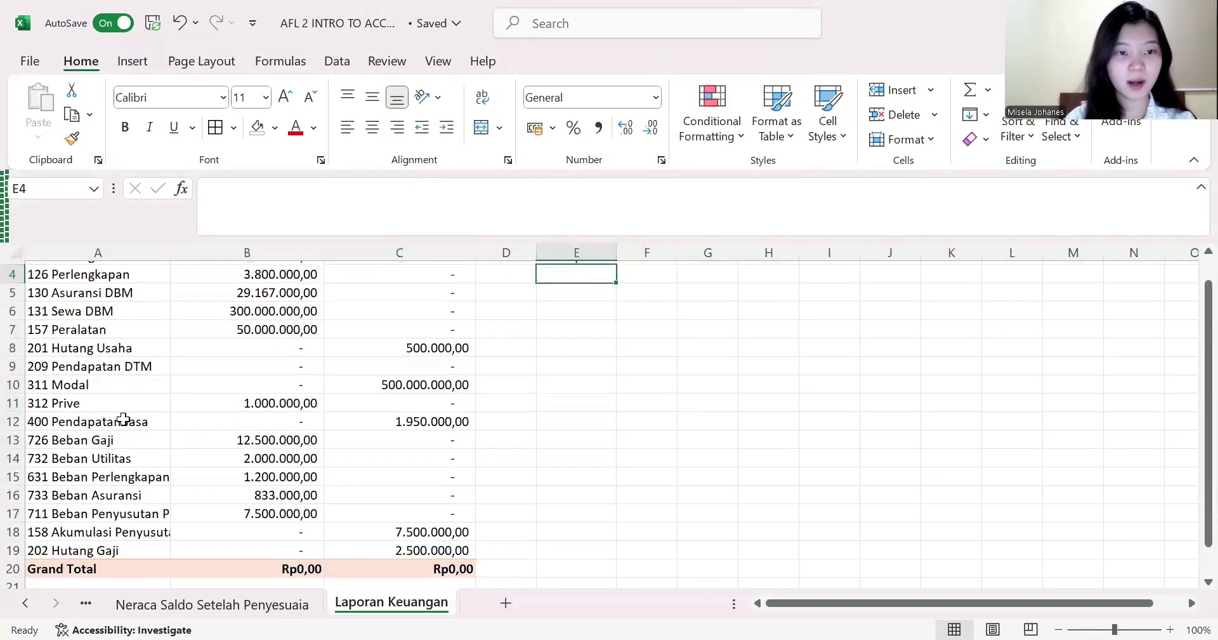
click(123, 419)
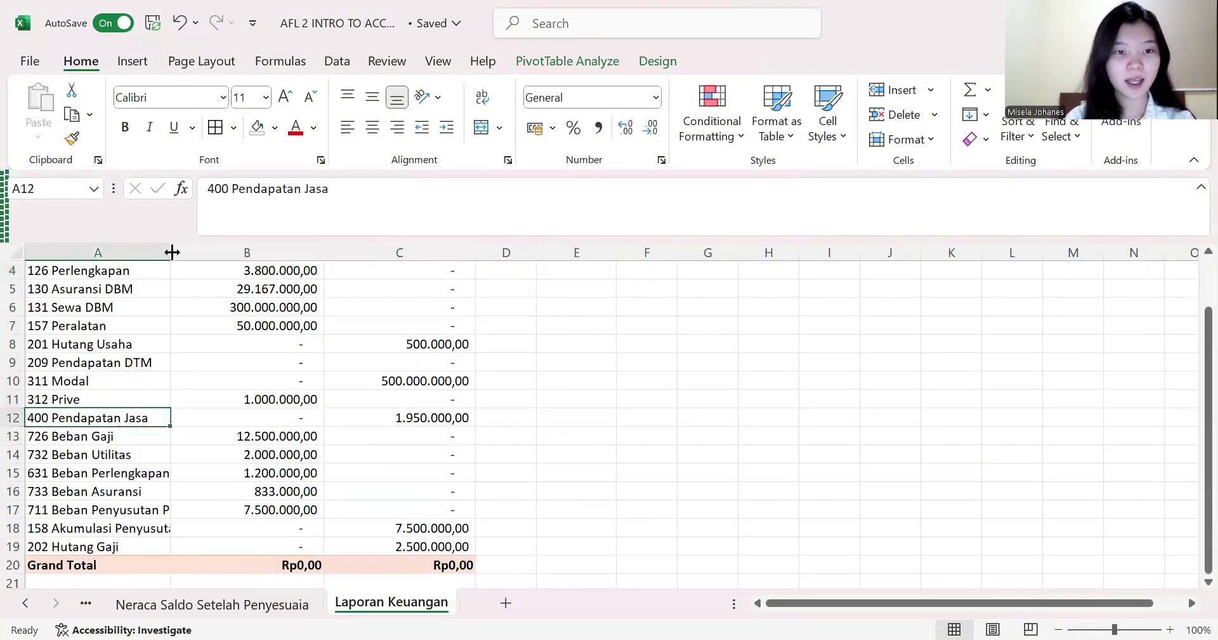
drag(170, 251, 245, 249)
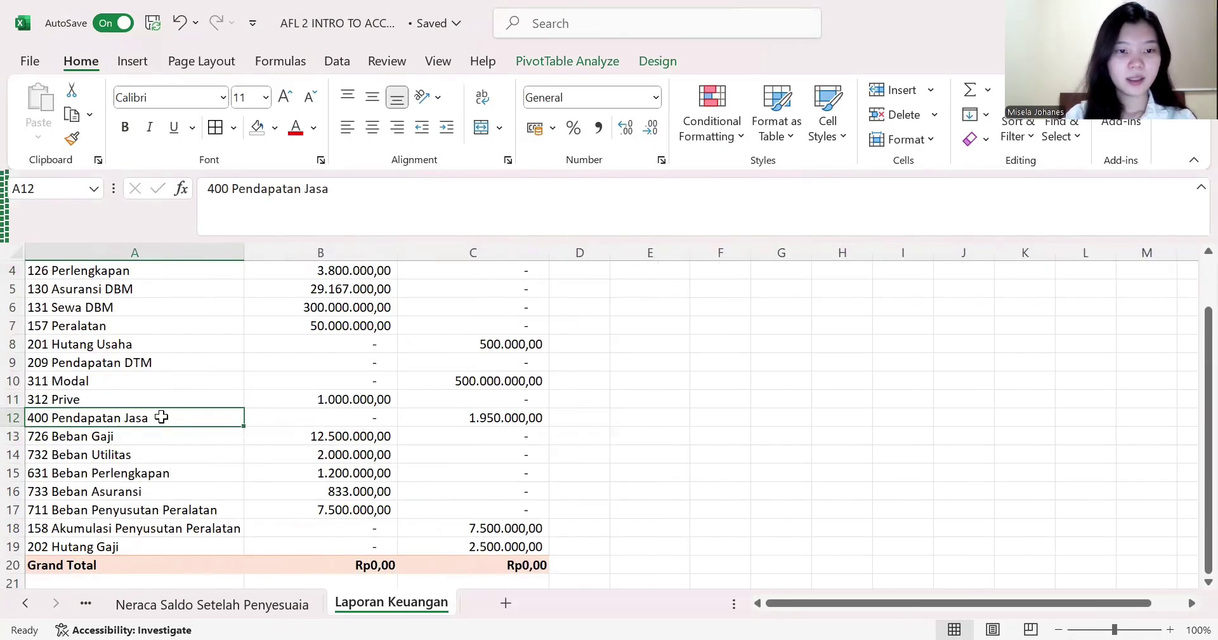
- Copy the account name 400 Pendapatan Jasa from A12 to E4 below Pendapatan, and widen column E further
key(ctrl+c)
scroll(653, 319, up, 1)
click(652, 328)
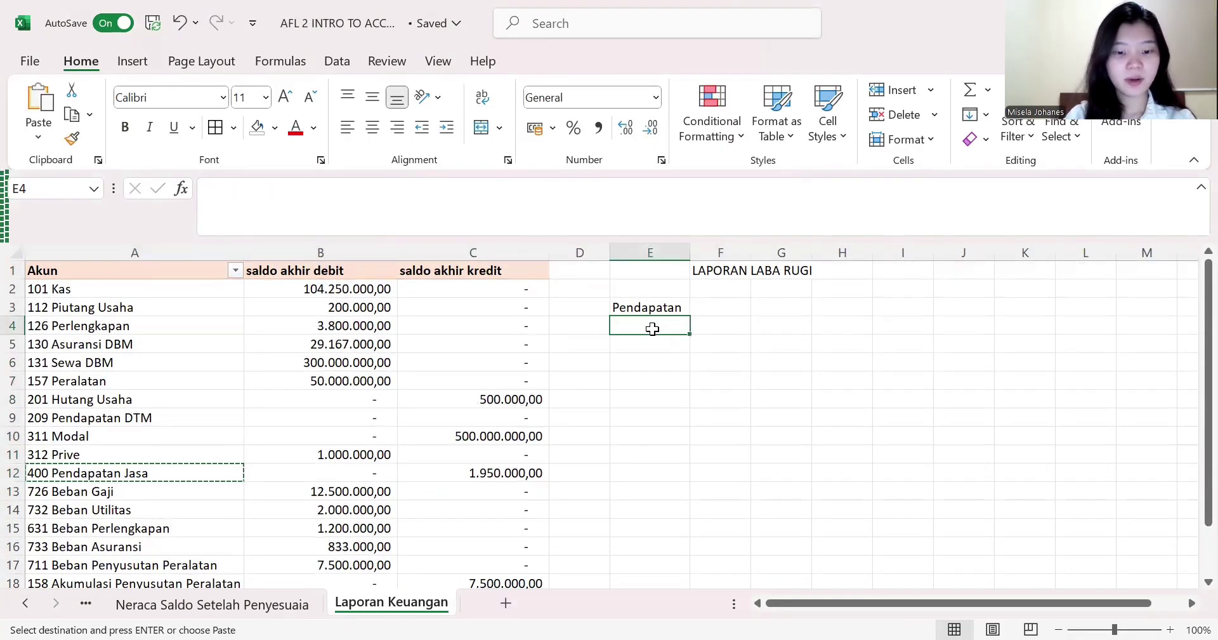
key(ctrl+v)
drag(690, 253, 768, 256)
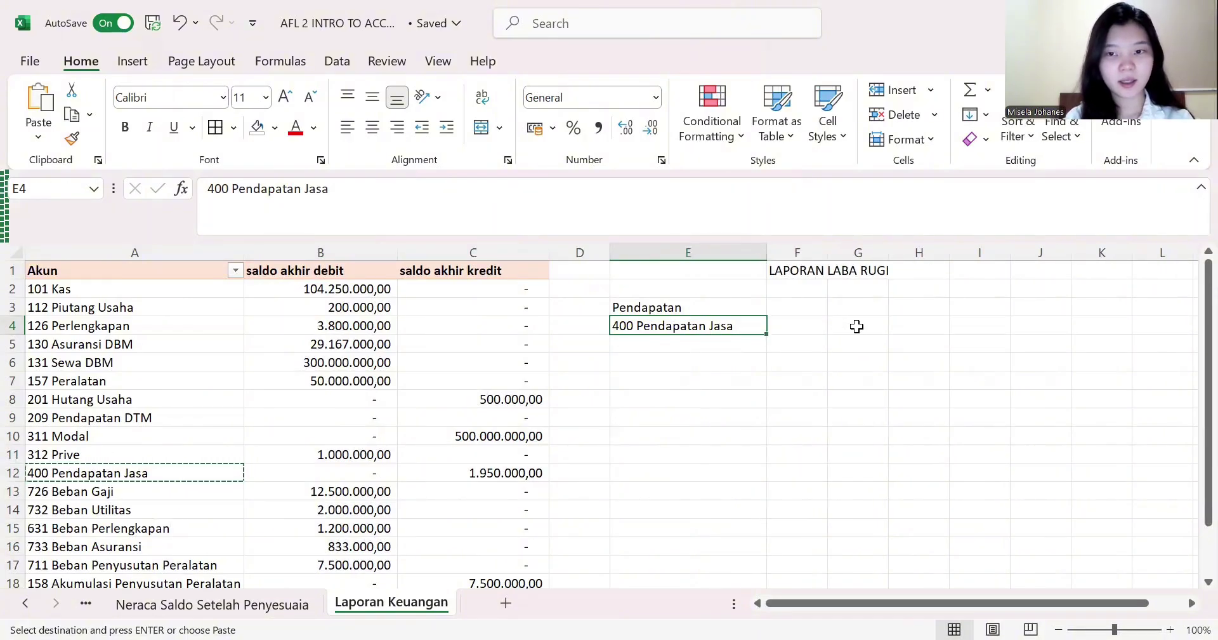
- Begin a formula in G4 with SUMIF(A2:A19;E4;B2:B19) to pick up the debit balance of 400 Pendapatan Jasa
click(856, 326)
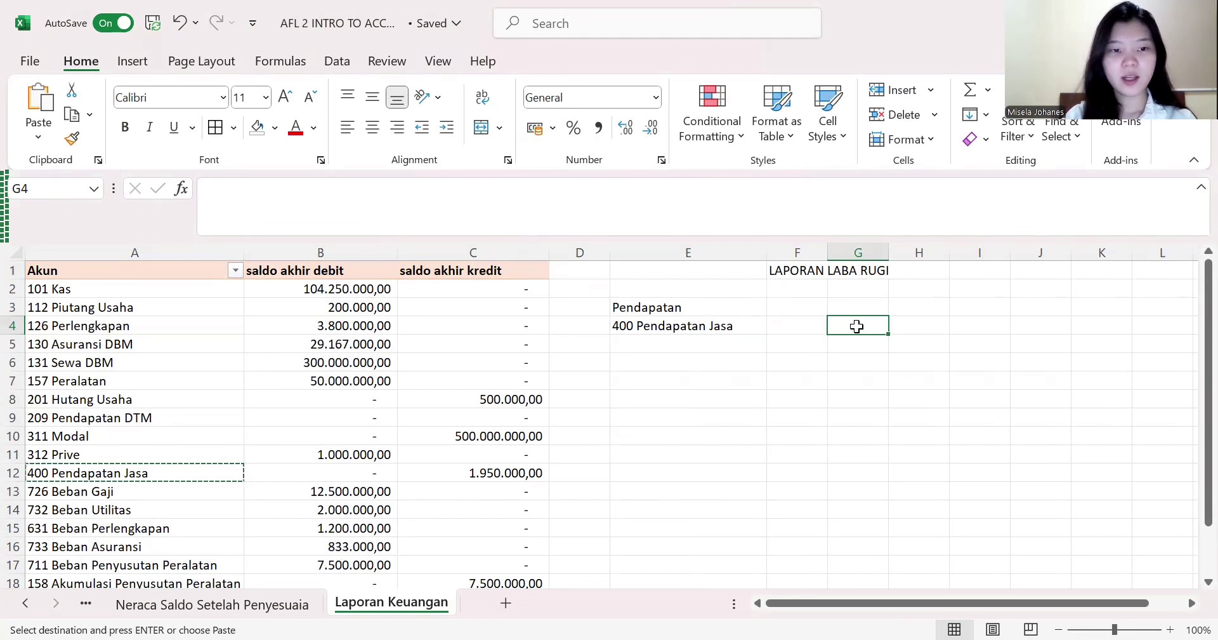
double_click(848, 328)
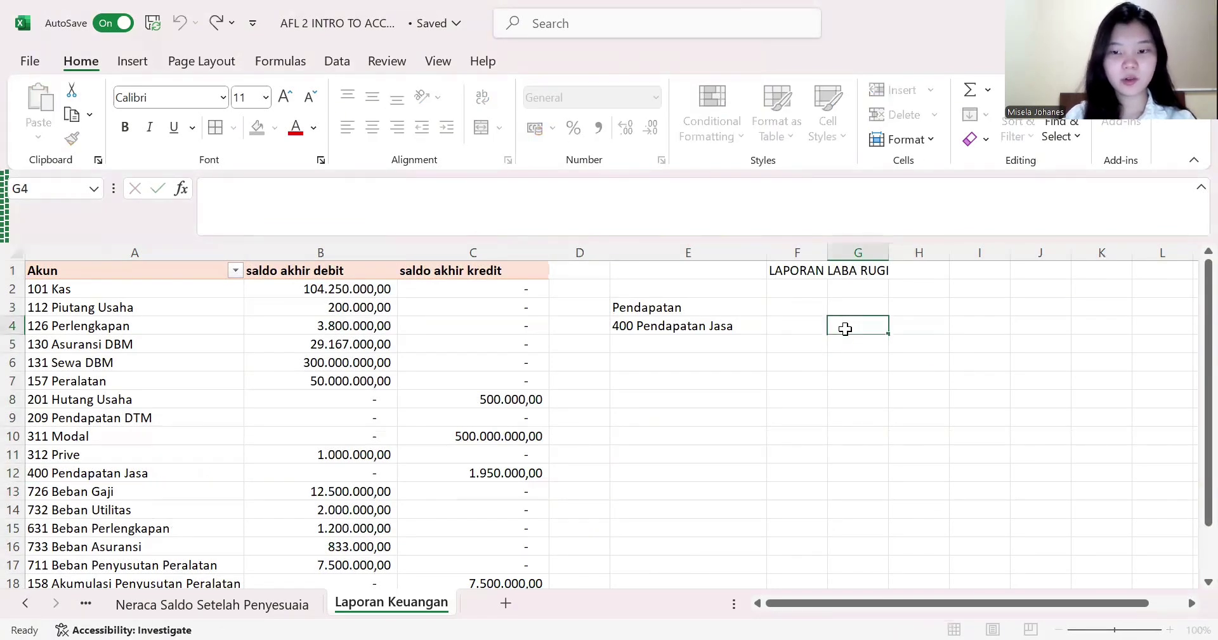
text(=)
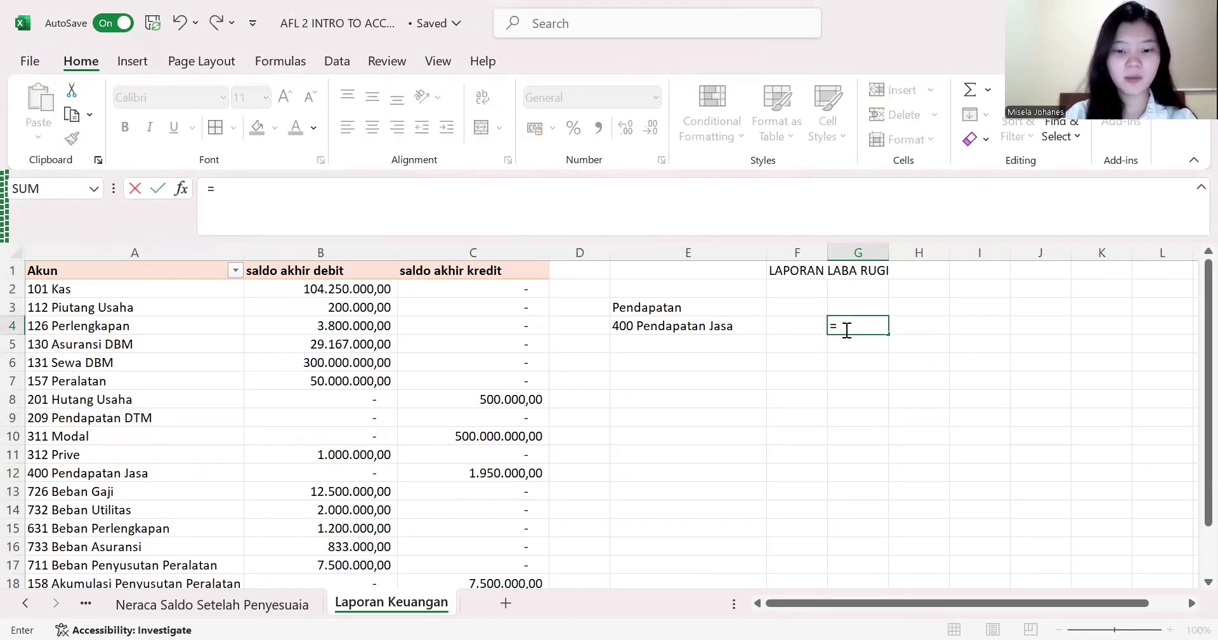
text(sumif)
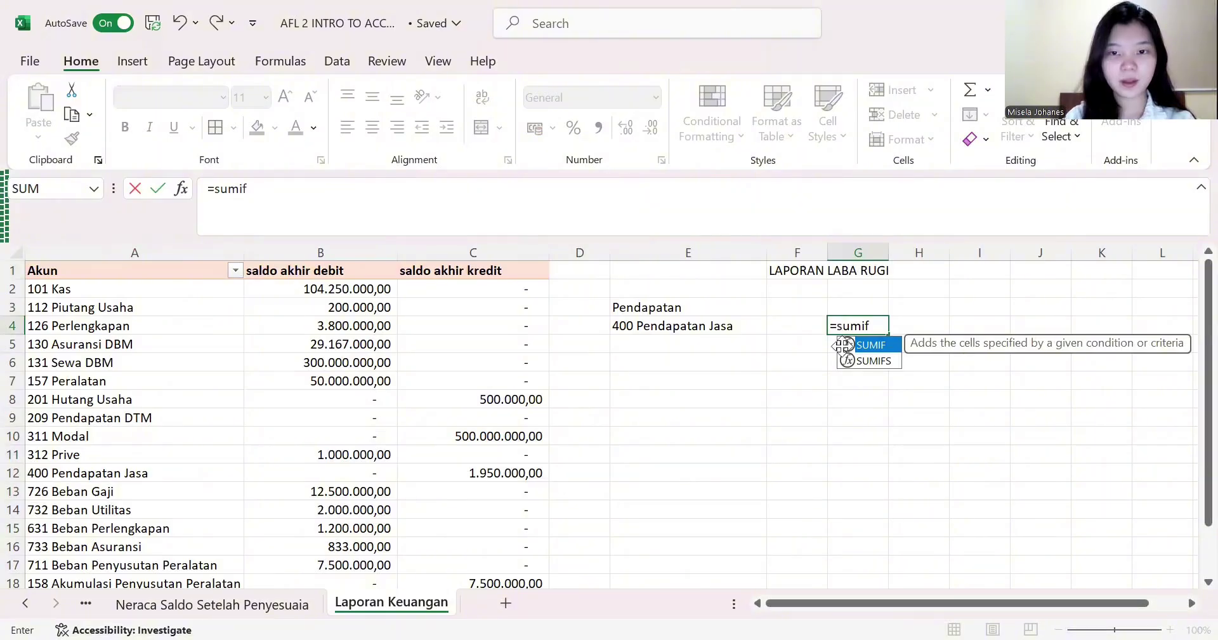
key(Tab)
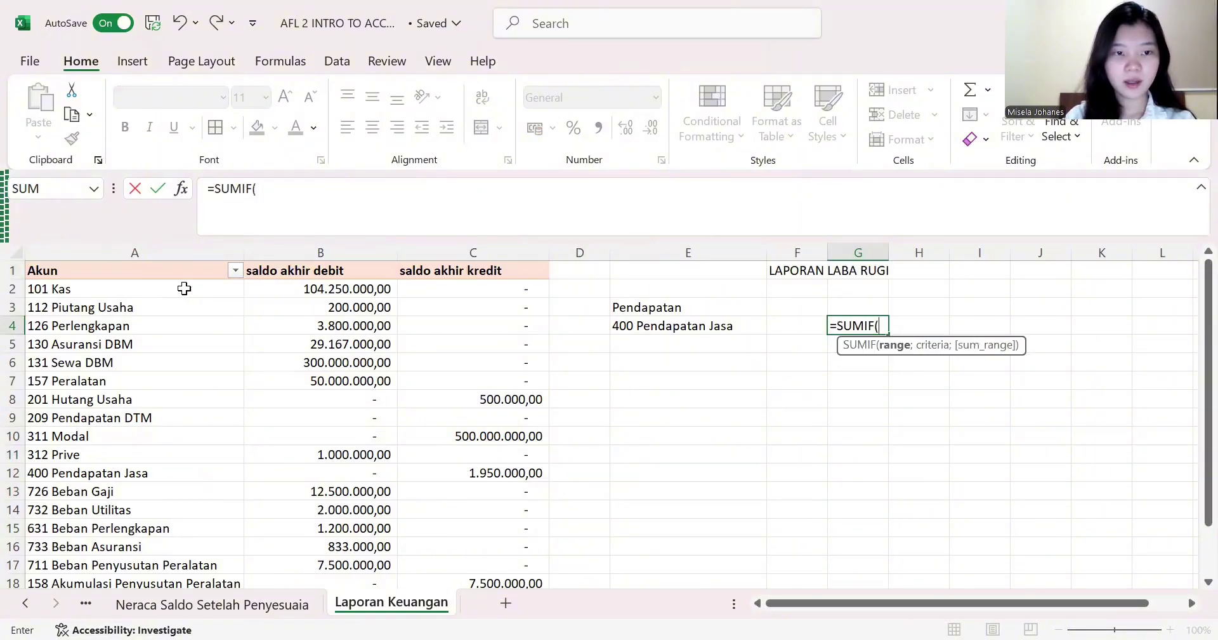
click(182, 291)
drag(181, 301, 161, 528)
text(;)
scroll(622, 436, up, 2)
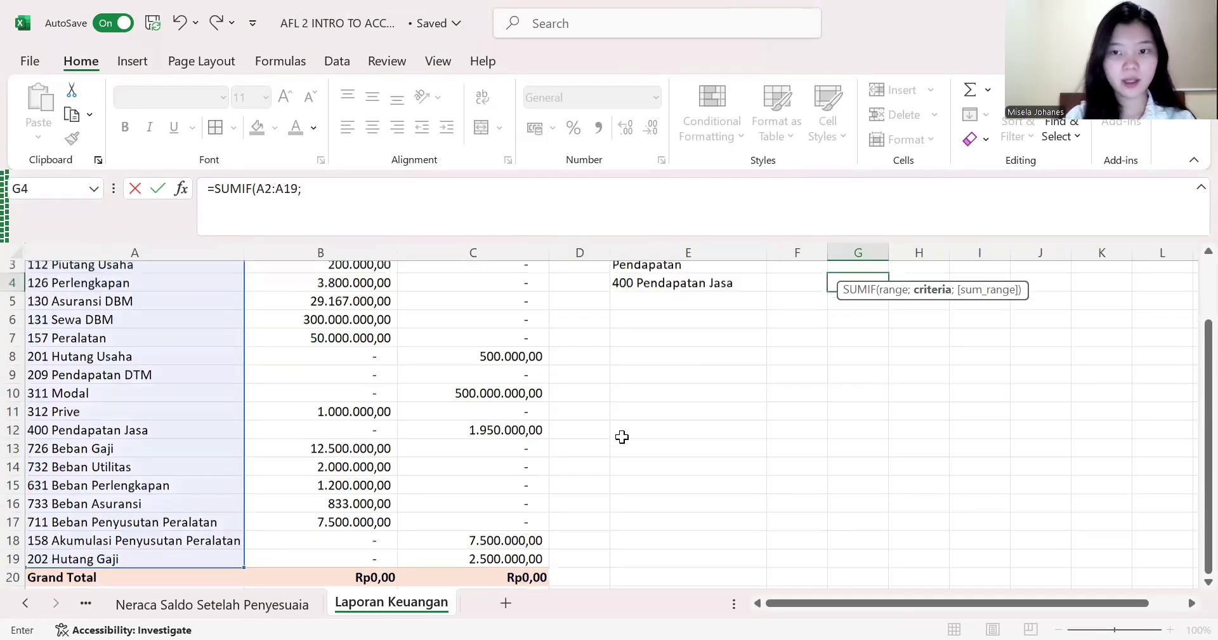
click(683, 326)
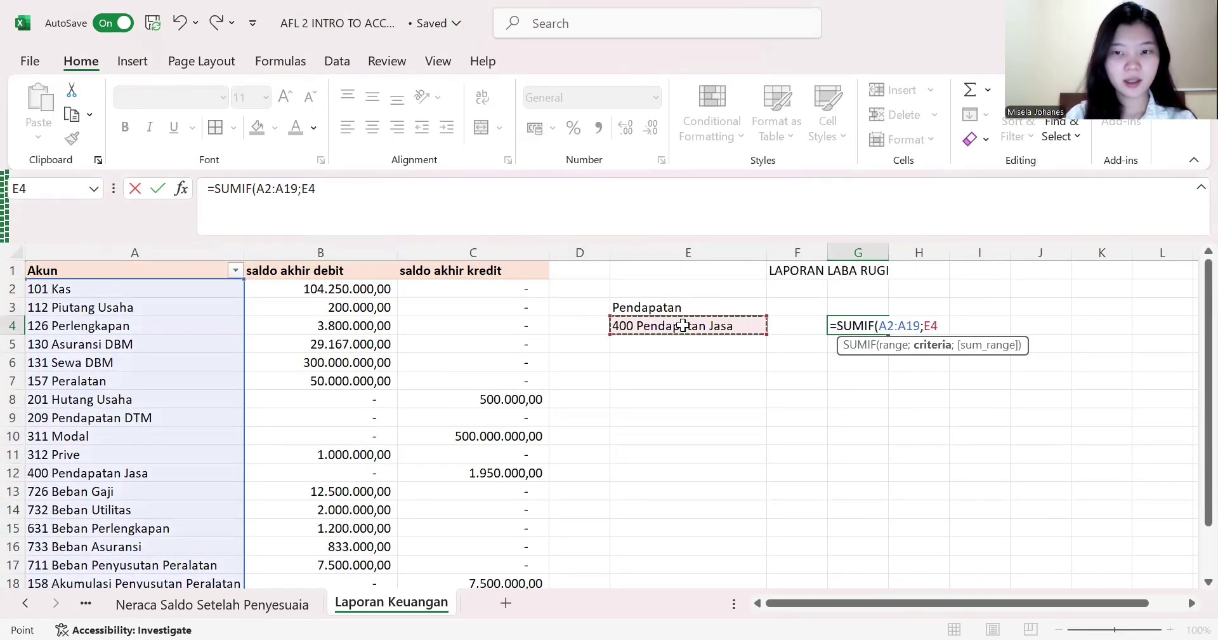
text(;)
drag(303, 292, 312, 539)
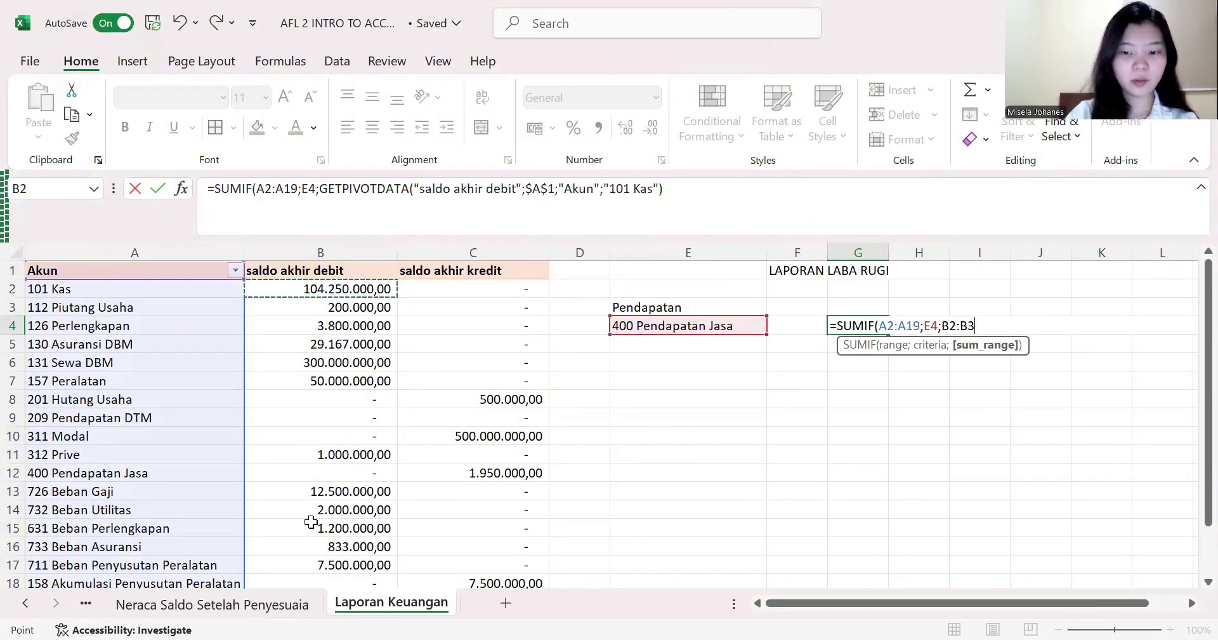
text()+)
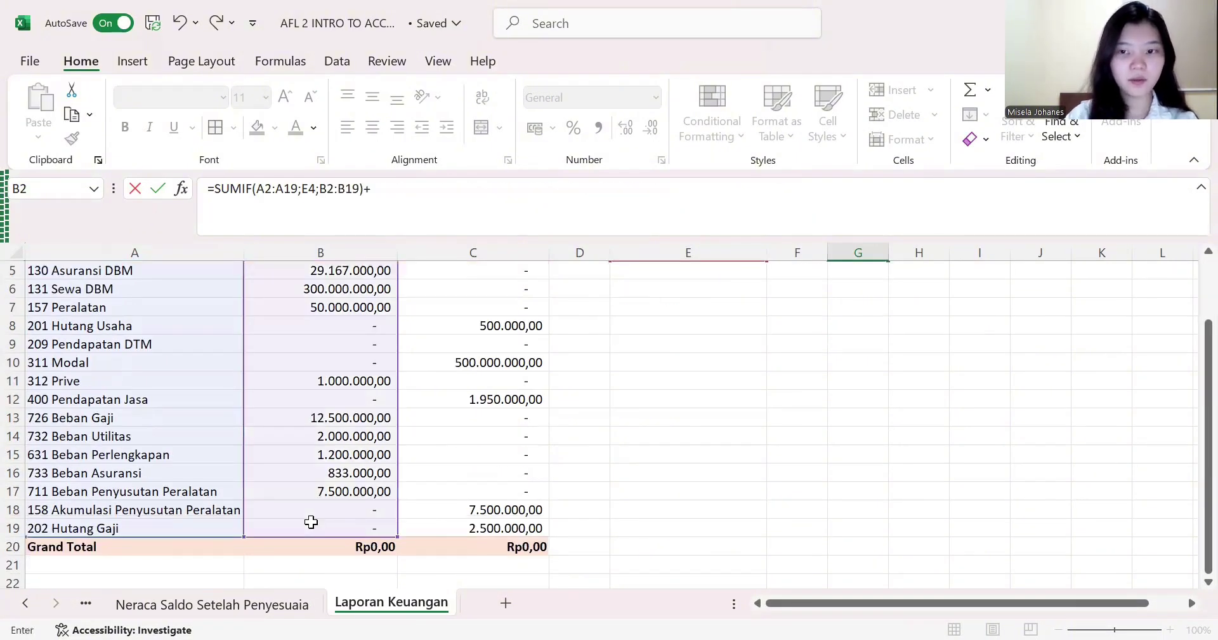
- Add SUMIF(A2:A19;E4;C2:C19) to the G4 formula to include the account's credit balance
text(simi)
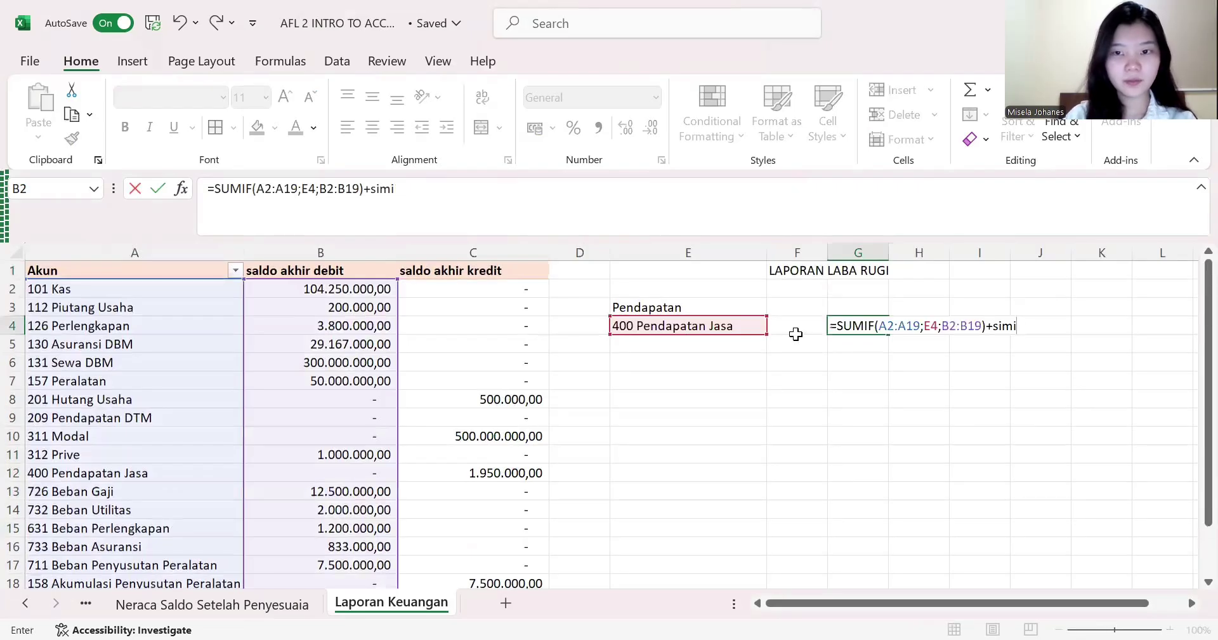
key(BackSpace)
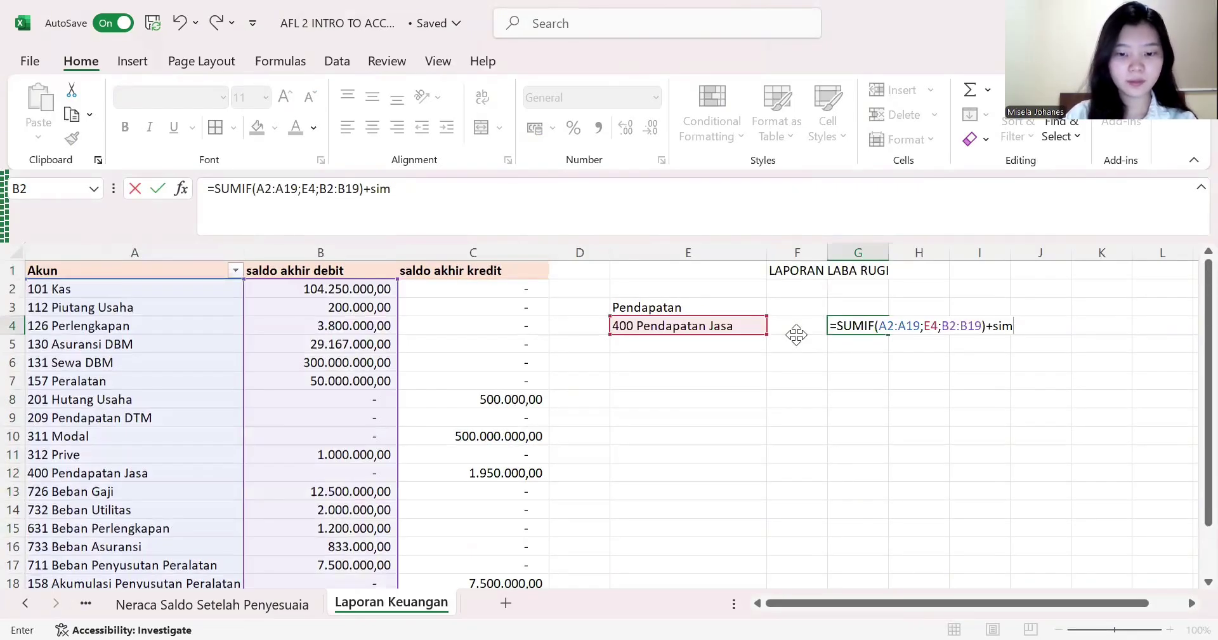
key(BackSpace)
key(BackSpace)
text(umif)
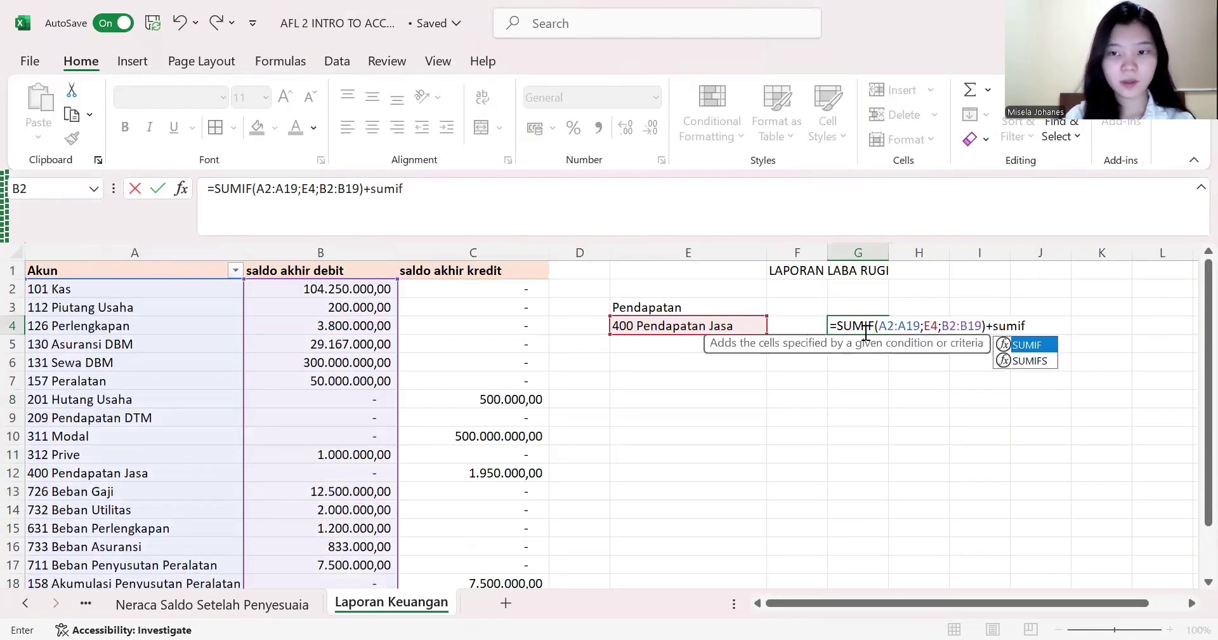
double_click(1006, 348)
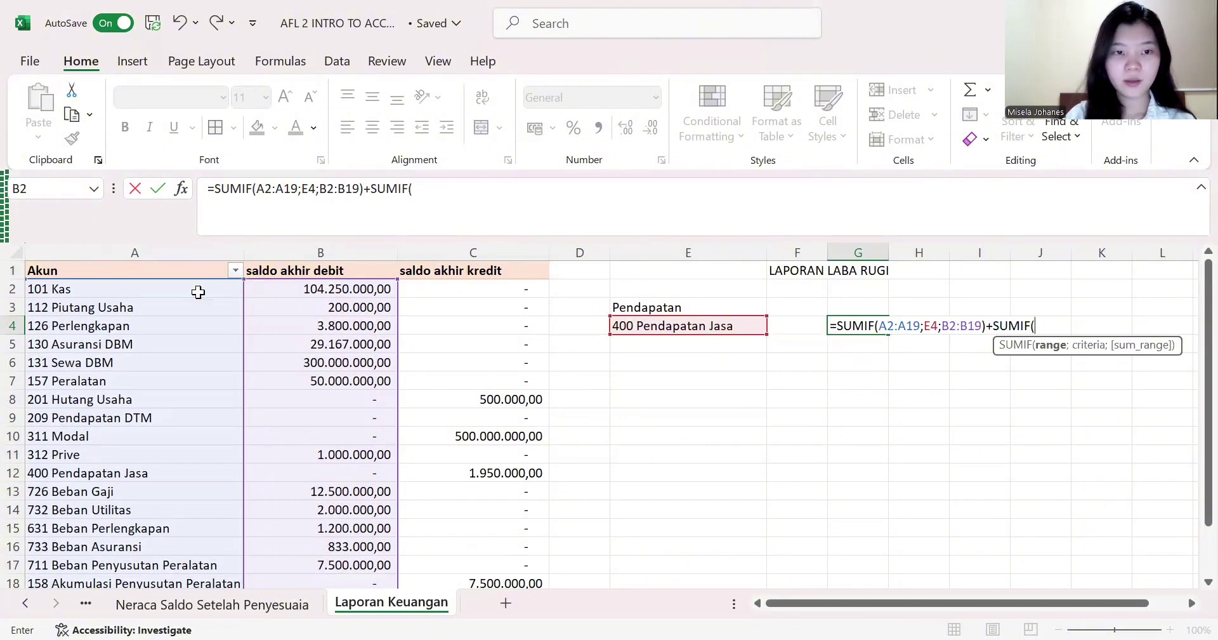
click(158, 288)
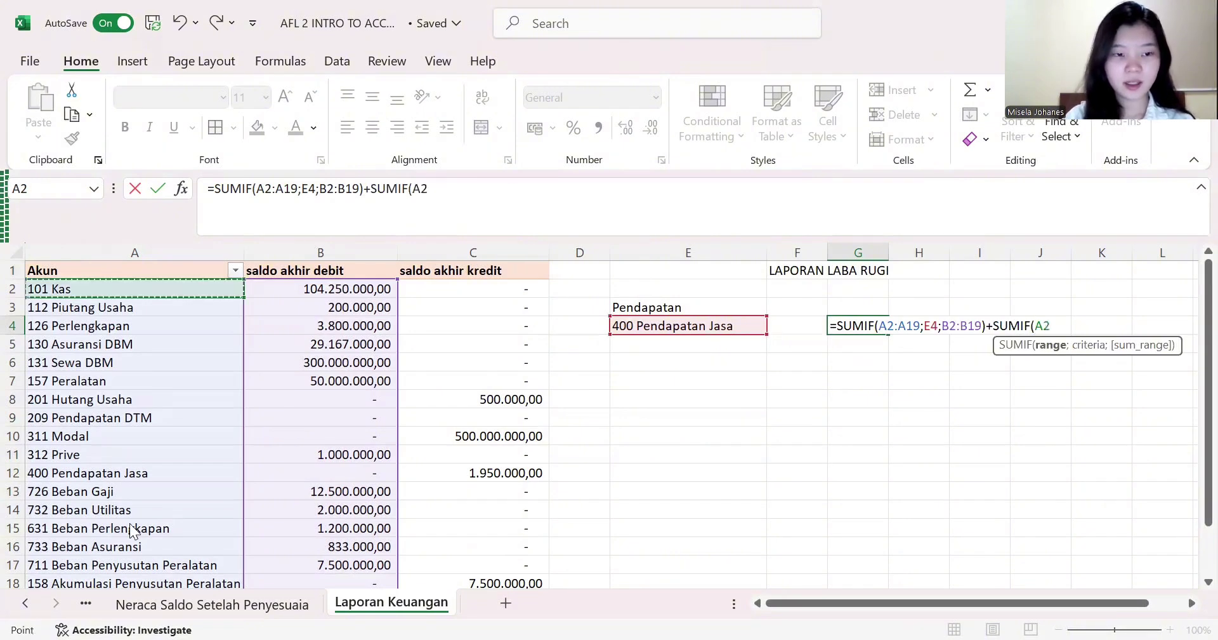
drag(130, 517, 216, 527)
text(;)
scroll(253, 498, up, 3)
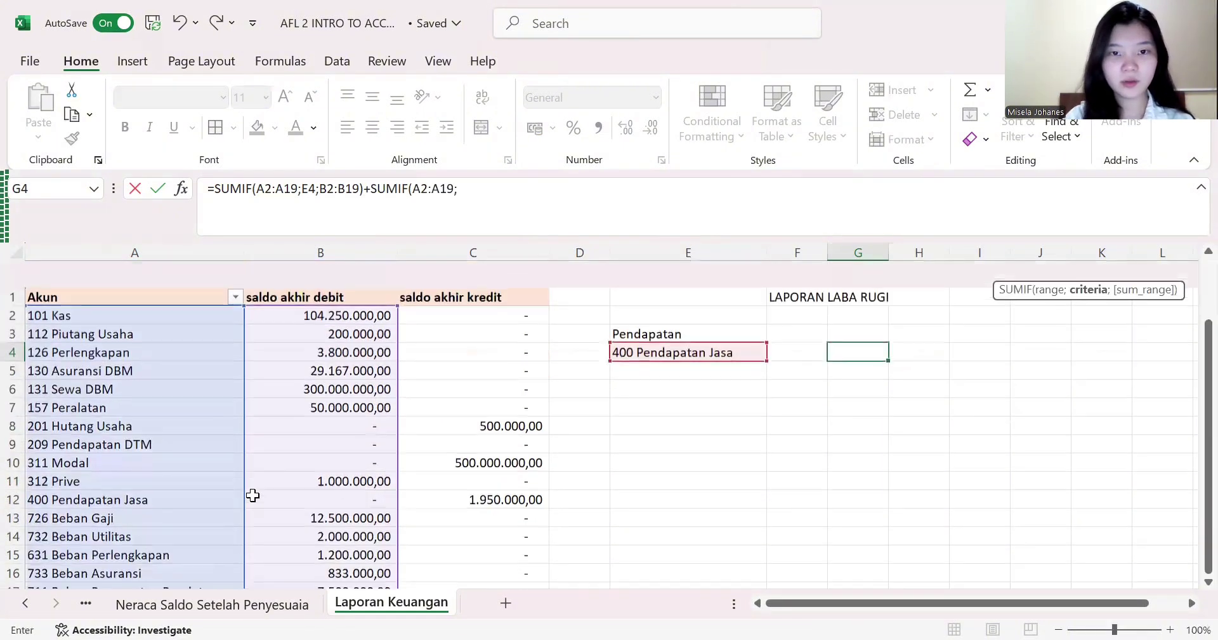
click(717, 327)
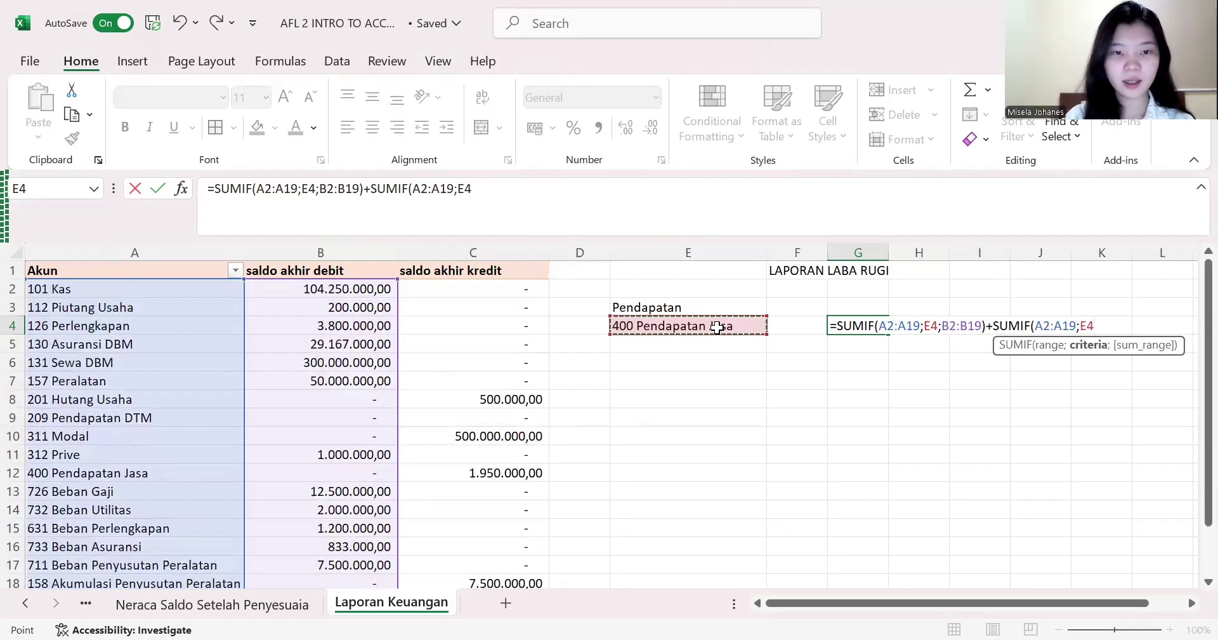
text(;)
click(531, 288)
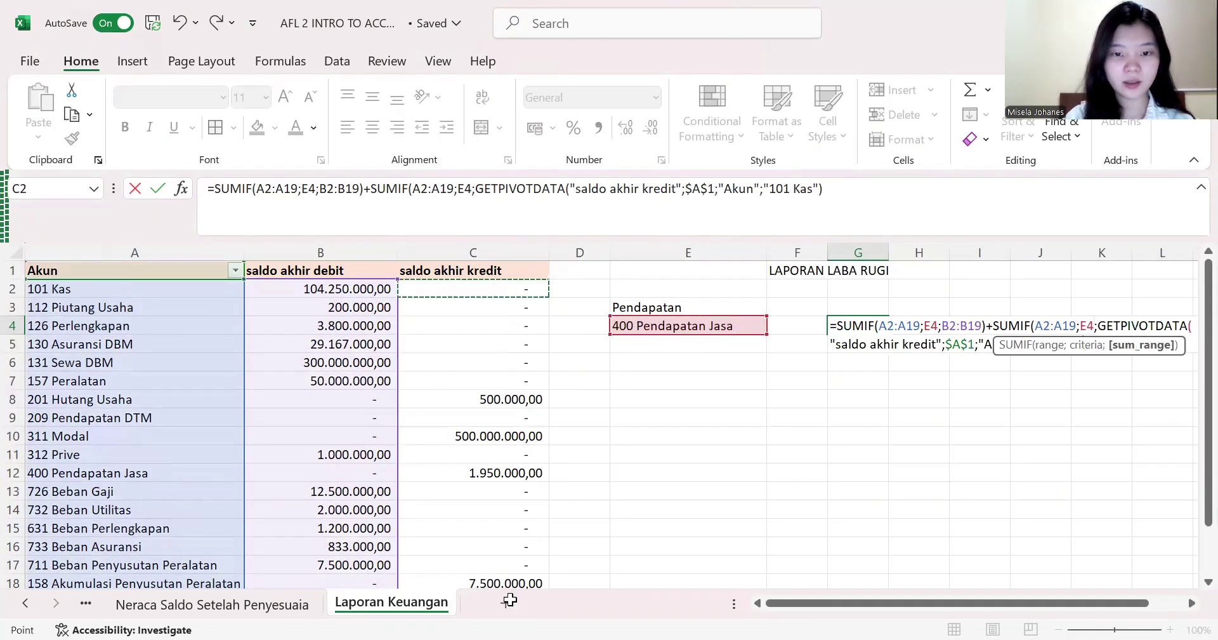
drag(474, 288, 502, 531)
text()+SUMIF(A2:A19;E4;C2:C19)
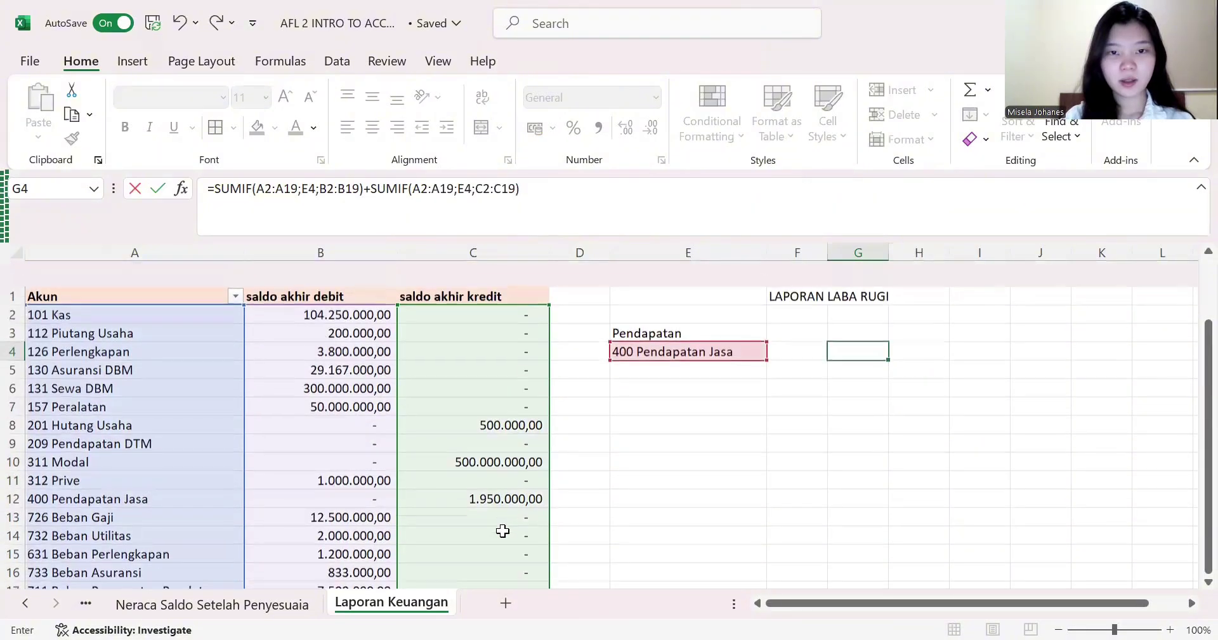
- Commit the two-part SUMIF formula for 400 Pendapatan Jasa in G4 and widen column G slightly
key(Return)
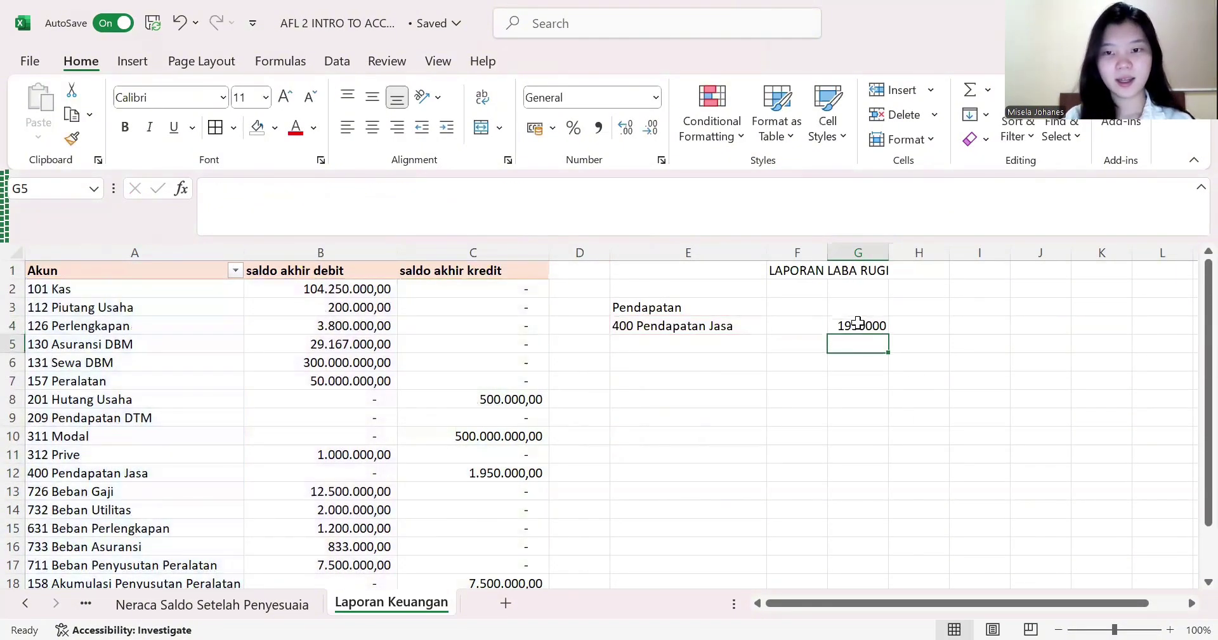
drag(890, 248, 910, 246)
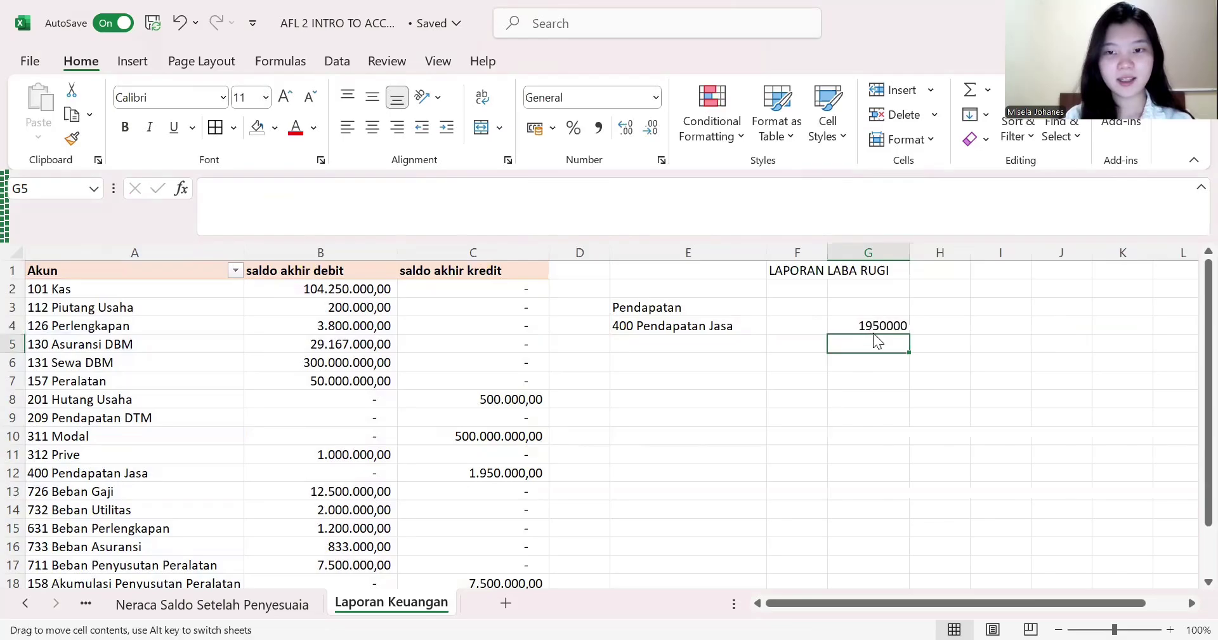
click(874, 323)
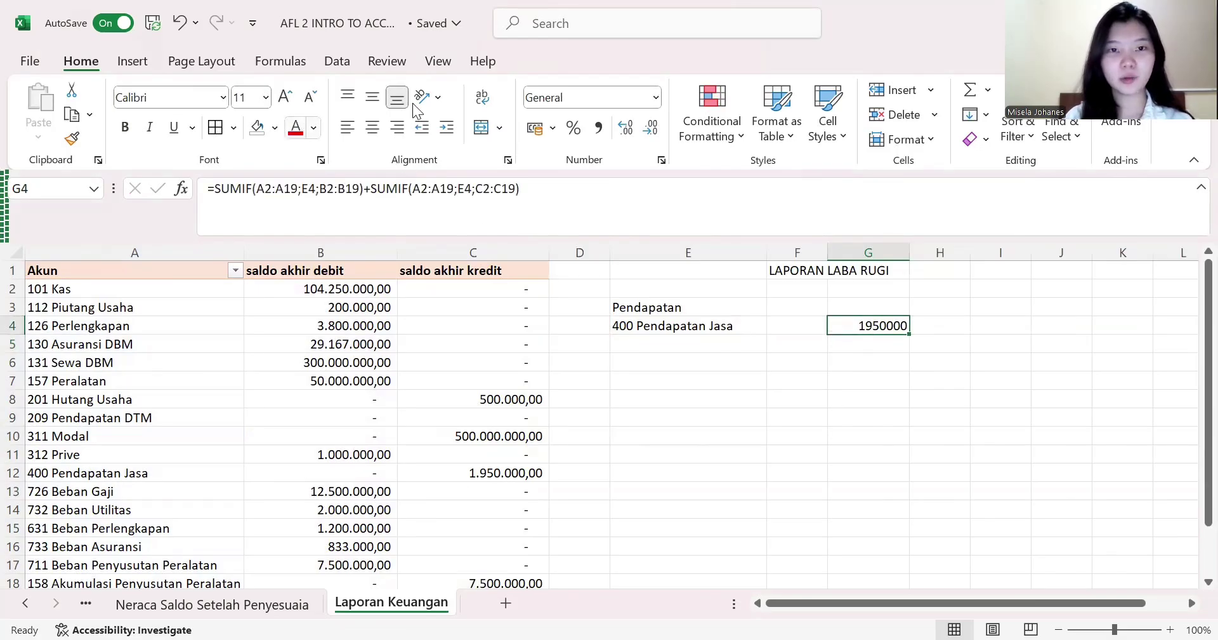
- Format the cells G4:H15 as Currency with no decimal places
drag(865, 323, 950, 494)
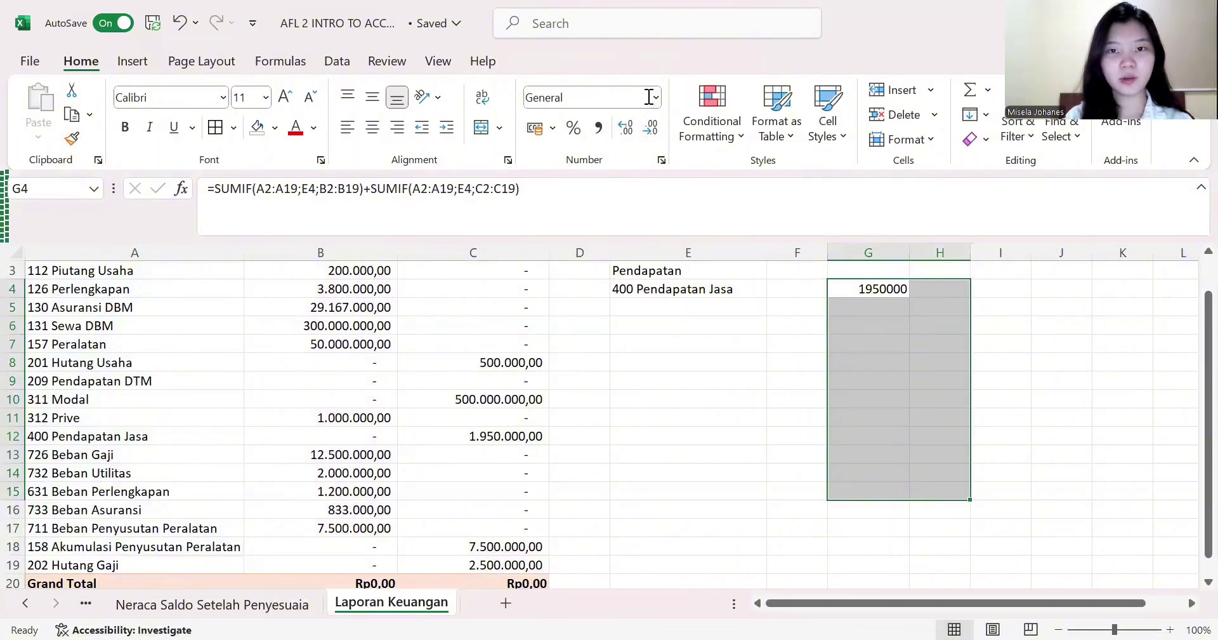
click(658, 101)
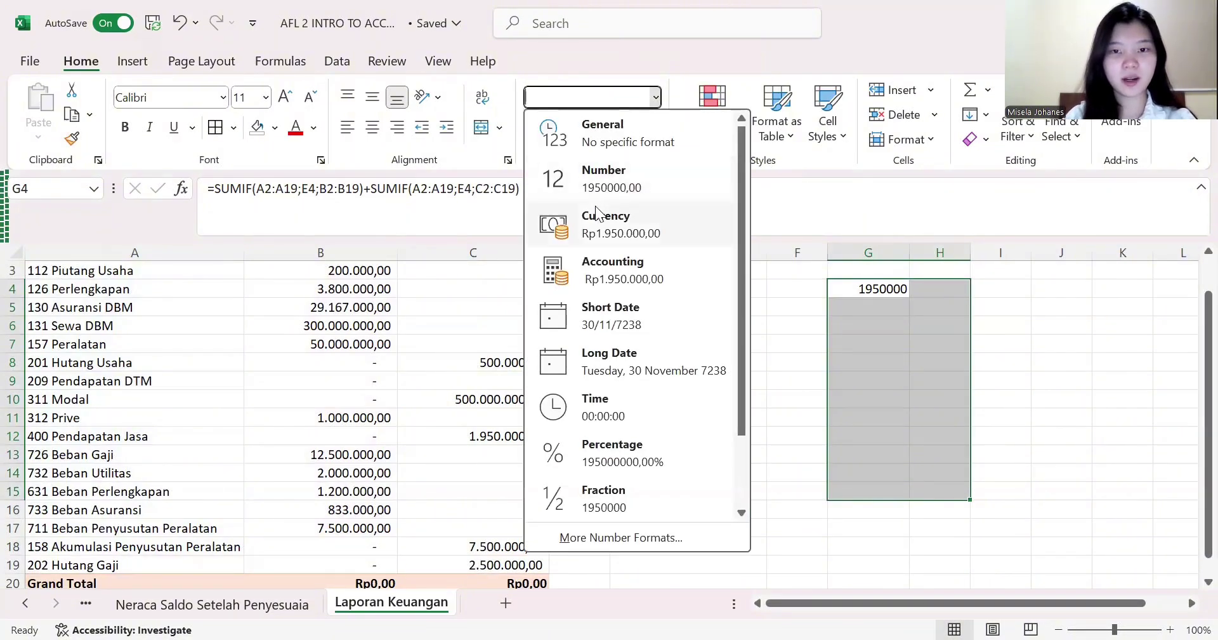
click(647, 225)
click(650, 125)
click(650, 125)
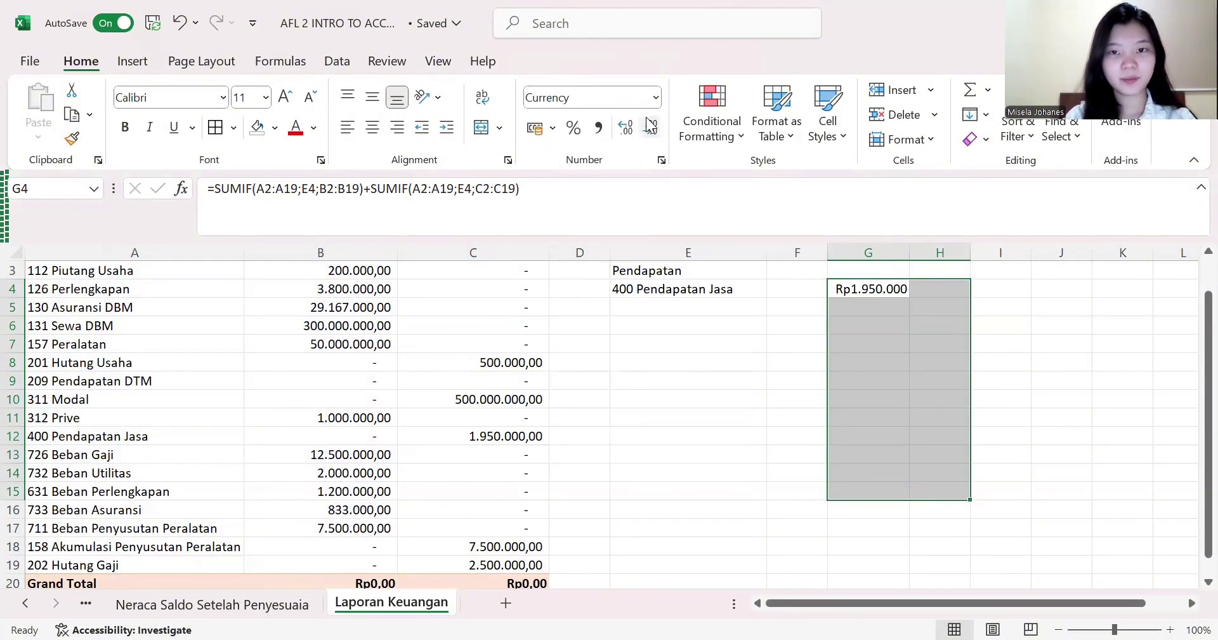
click(875, 348)
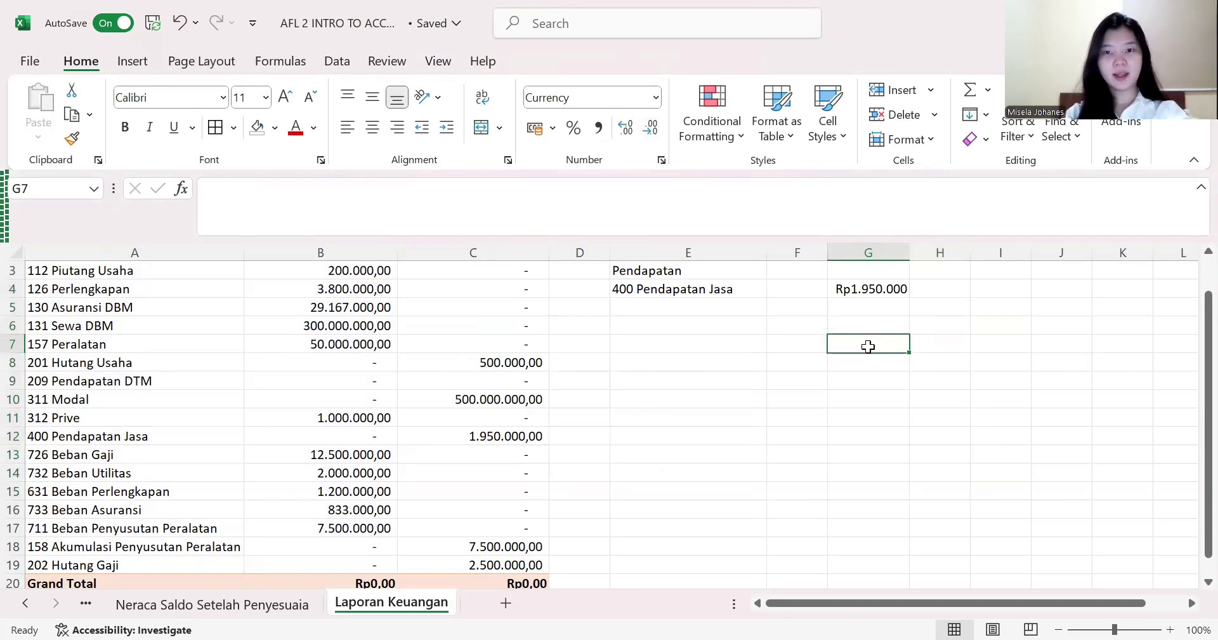
- Add a "Total Pendapatan" label in E5 with the formula =G4 in G5
scroll(756, 373, up, 1)
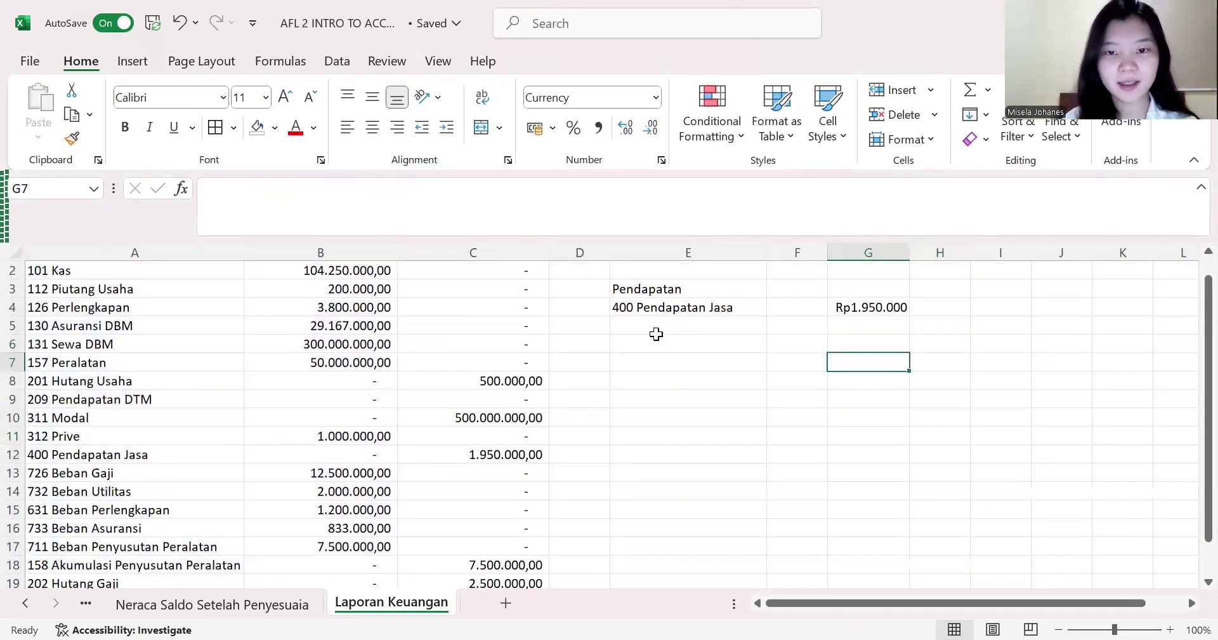
click(655, 330)
text(Totla)
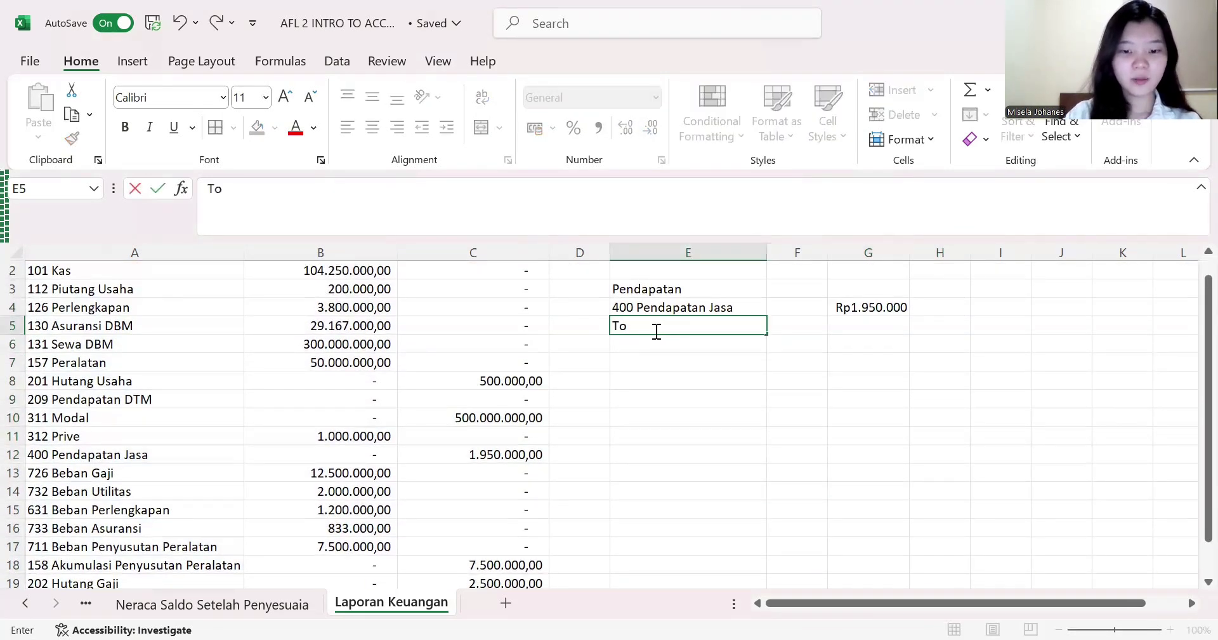
key(BackSpace)
key(BackSpace)
text(al Pe)
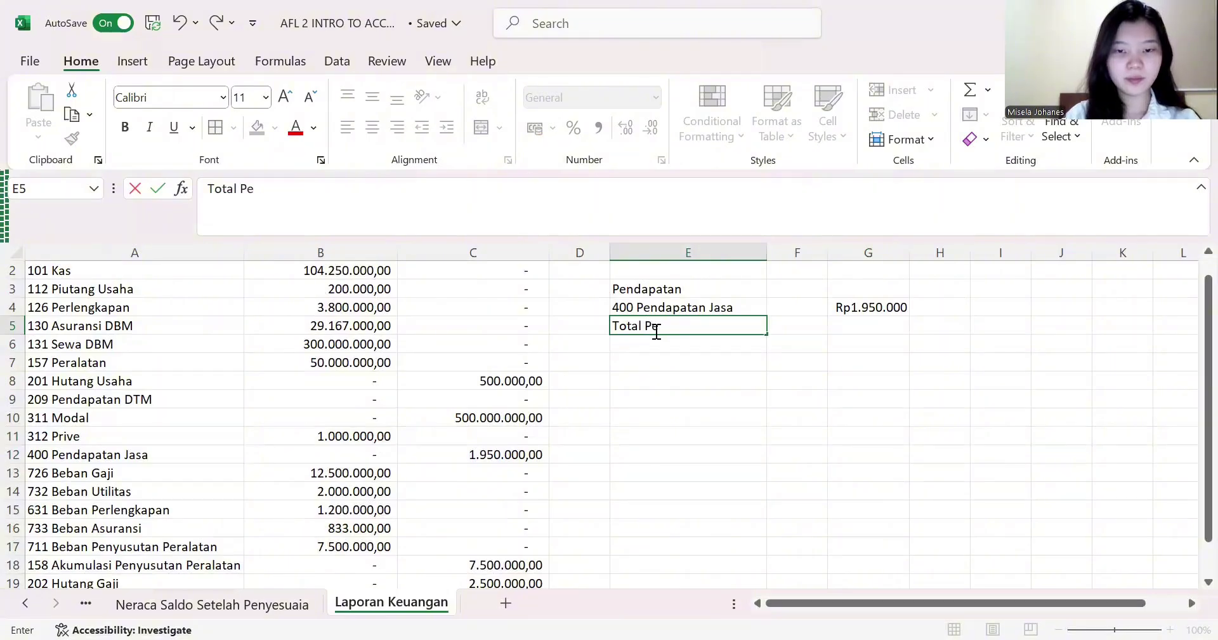
text(ndapatan)
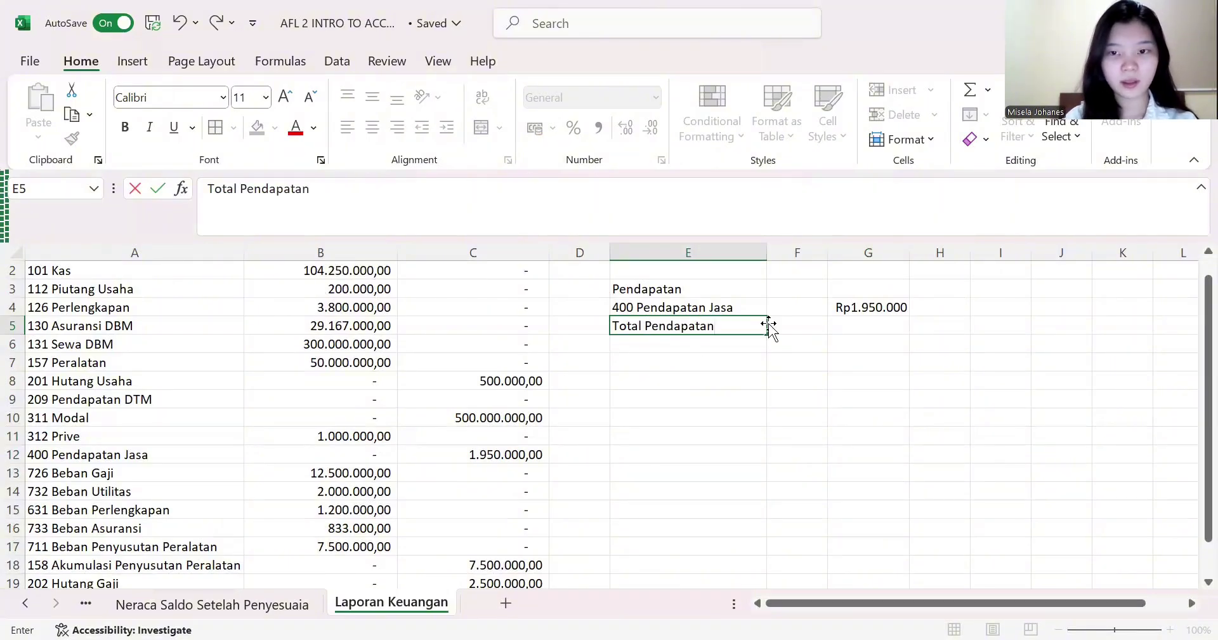
click(875, 323)
text(=G4)
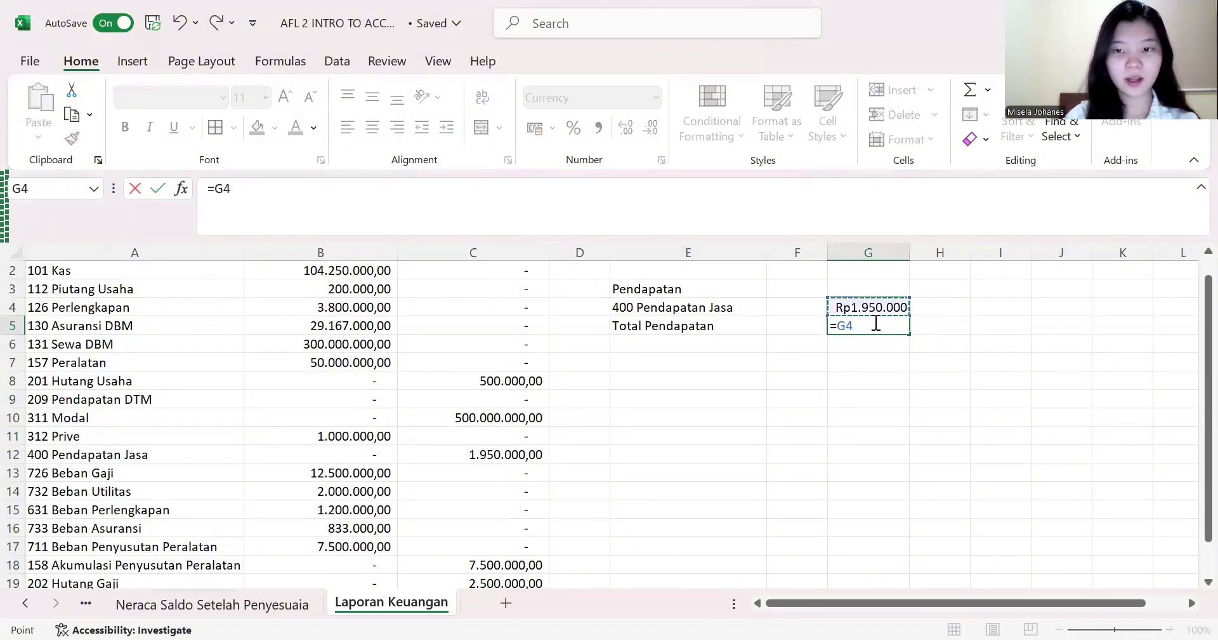
key(Return)
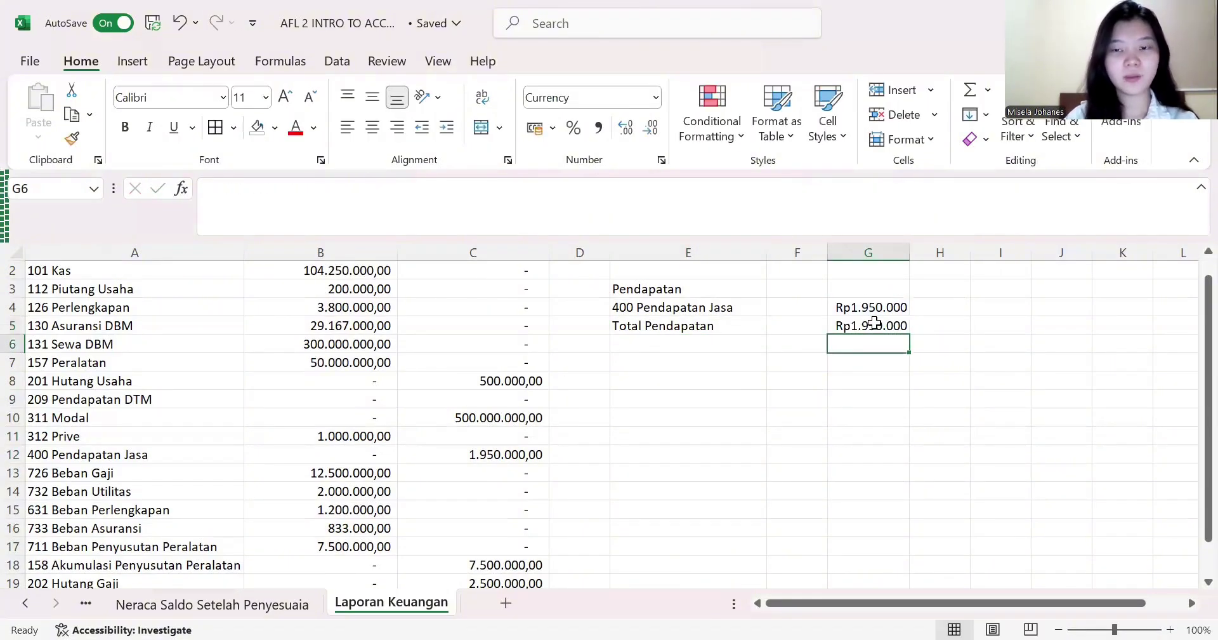
- Enter the section heading "Beban" in E7, below the revenue section
click(643, 367)
text(Bbeban)
key(BackSpace)
key(BackSpace)
key(BackSpace)
key(BackSpace)
key(BackSpace)
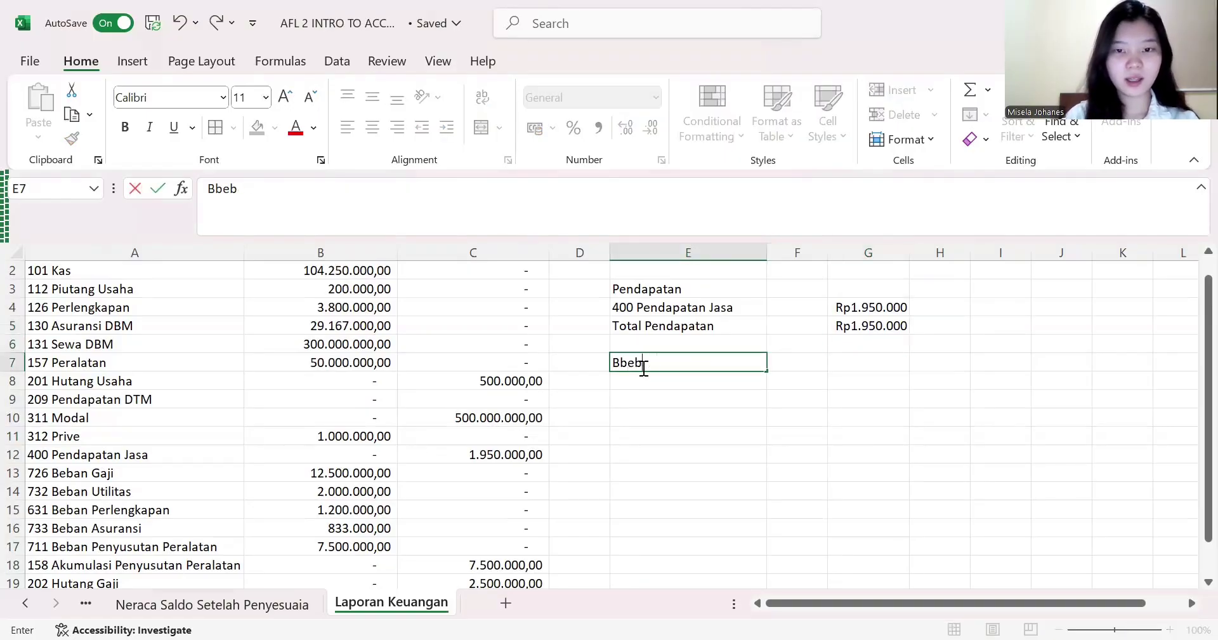
text(eban)
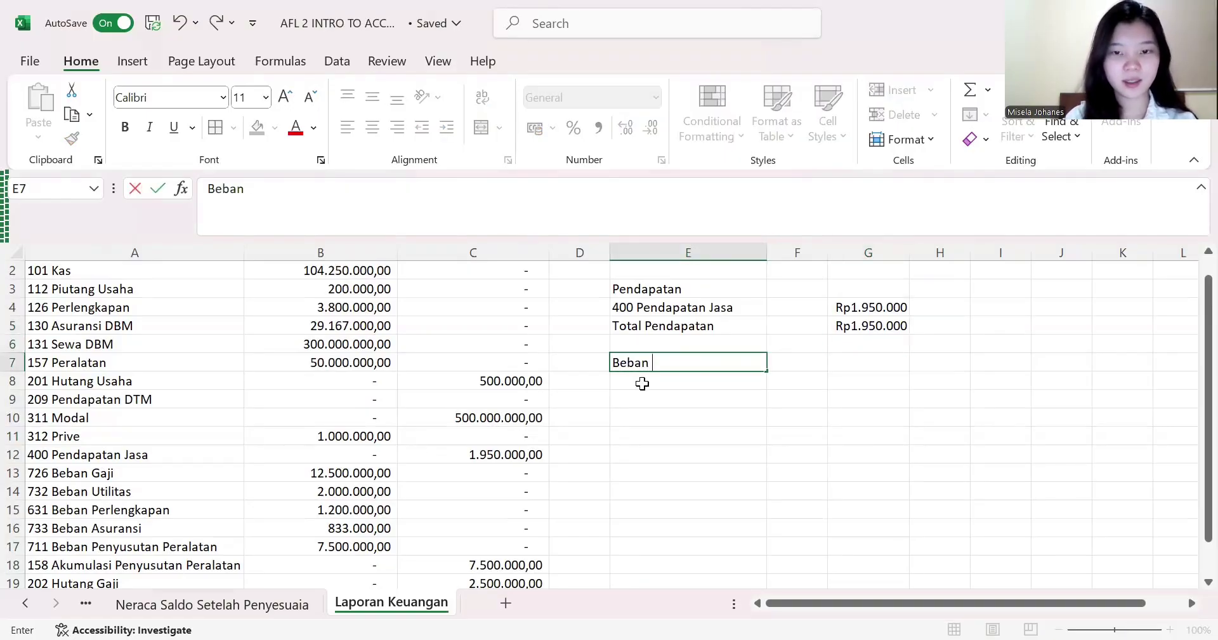
key(Return)
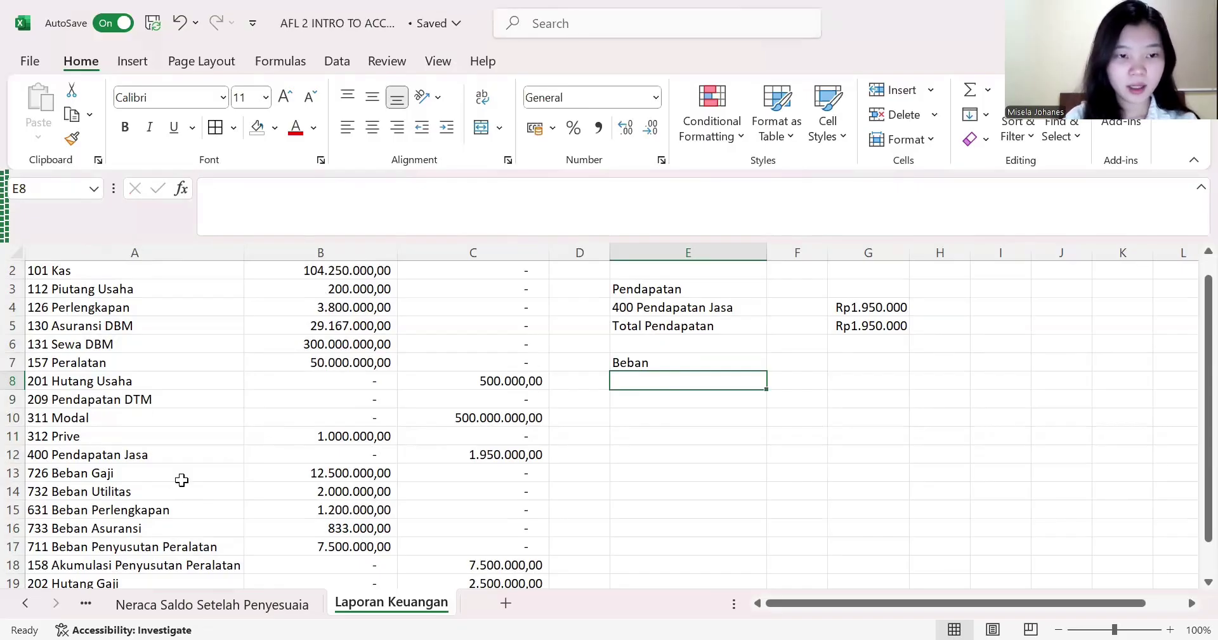
- Copy the five Beban account names in A13:A17 to E8:E12 and widen column E to fit the longest name
scroll(182, 480, down, 2)
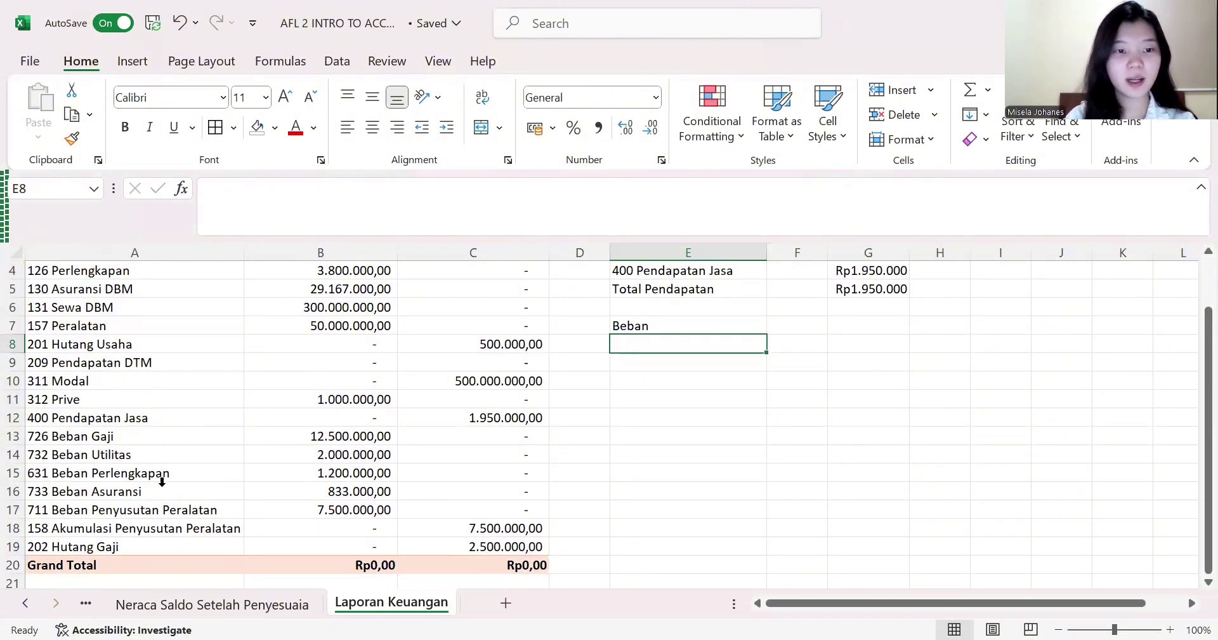
drag(127, 438, 137, 513)
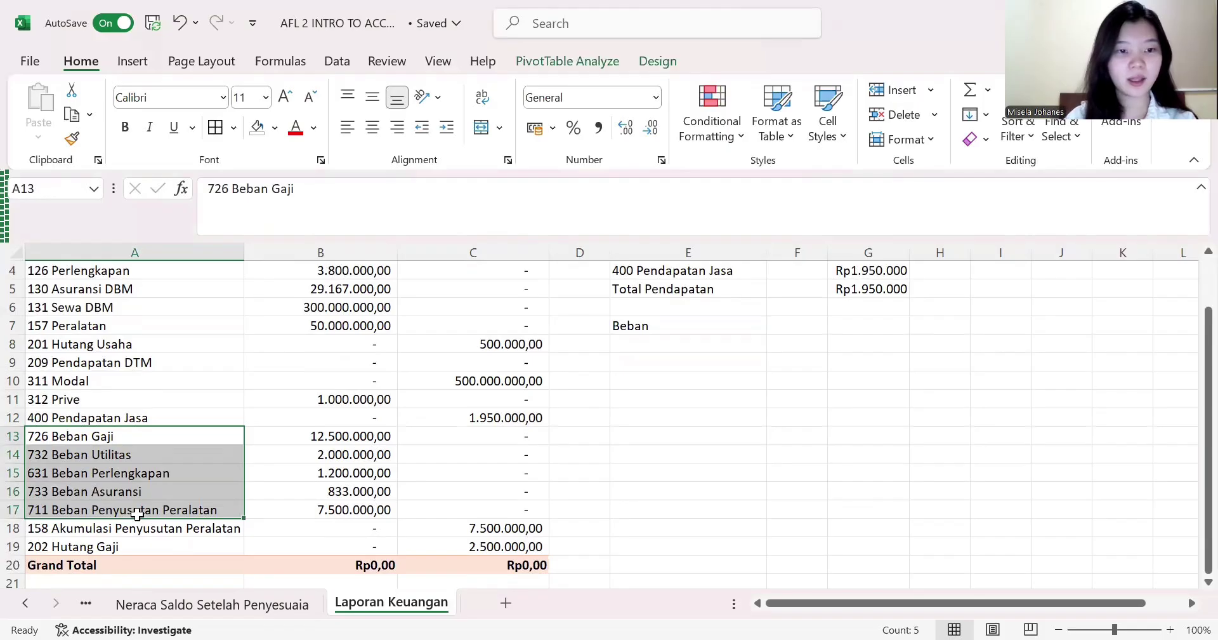
right_click(137, 512)
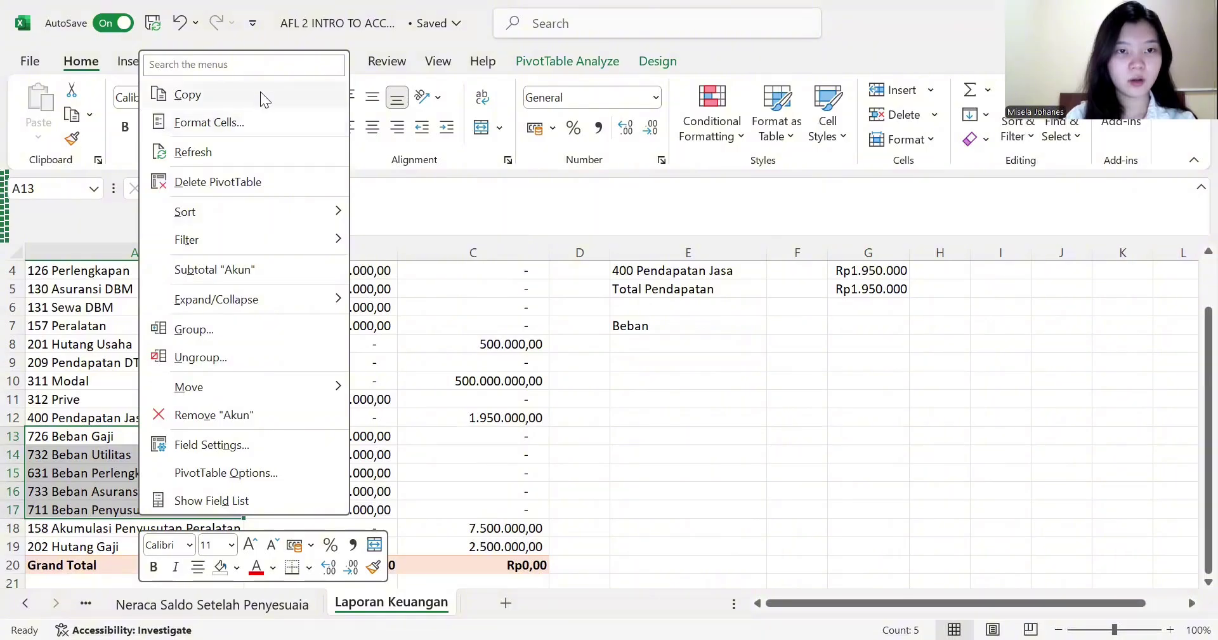
click(187, 95)
click(639, 340)
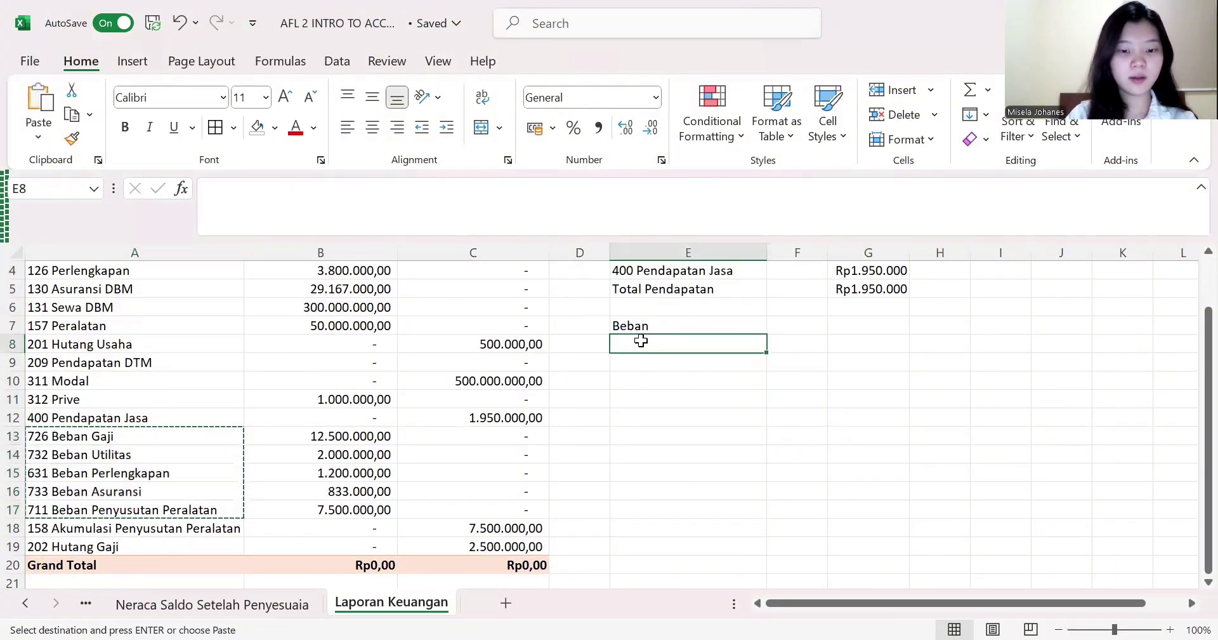
key(ctrl+v)
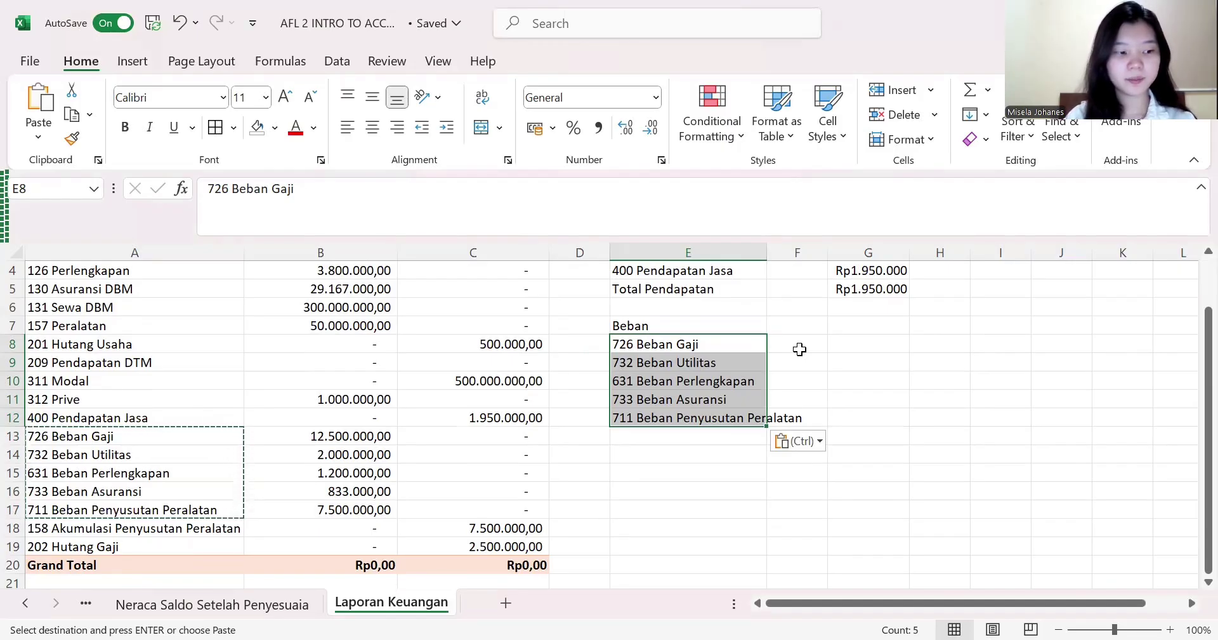
drag(766, 246, 812, 261)
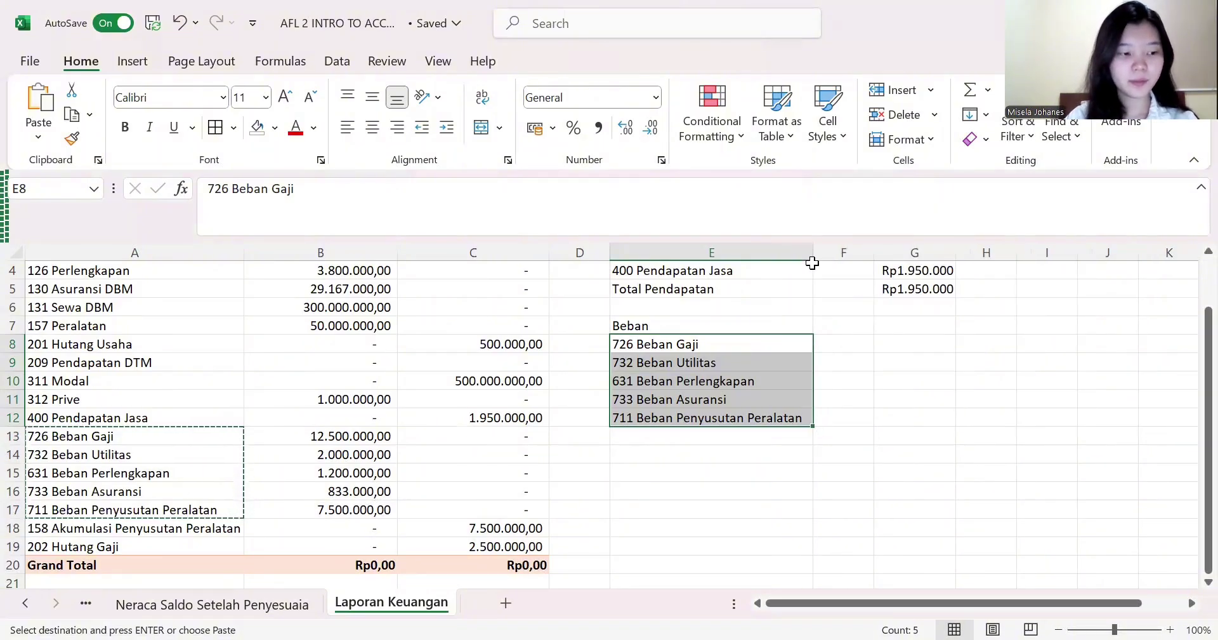
- Start a SUMIF formula in G8 for 726 Beban Gaji with range A2:A19, criterion E8 and sum range B2:B19
scroll(764, 354, up, 1)
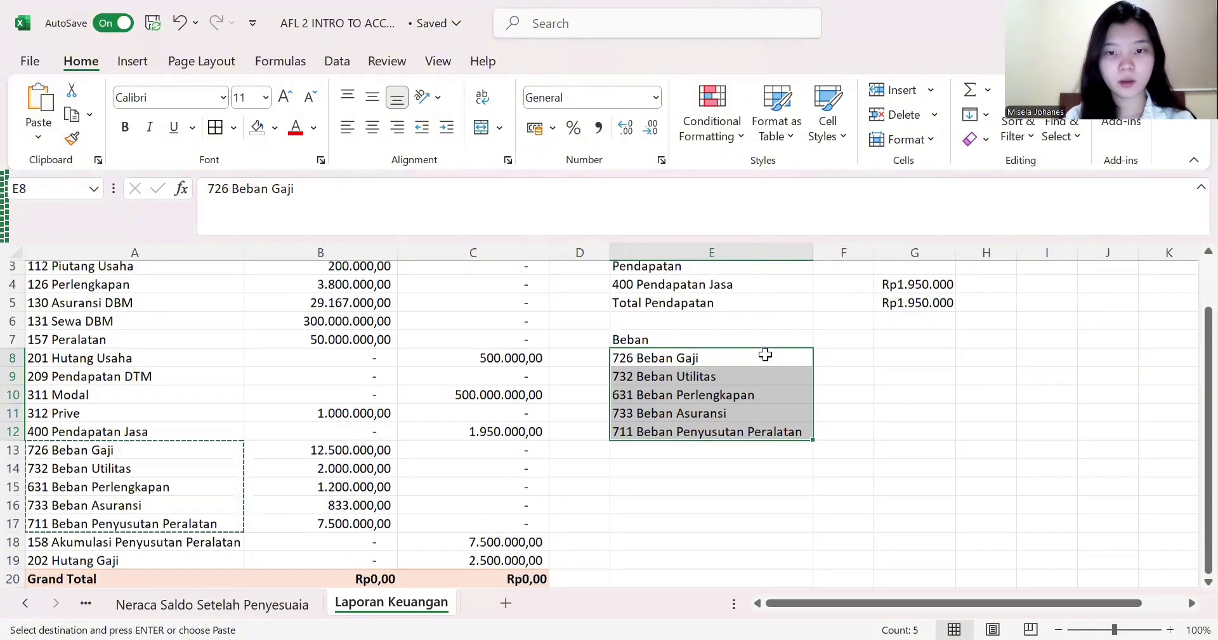
click(907, 356)
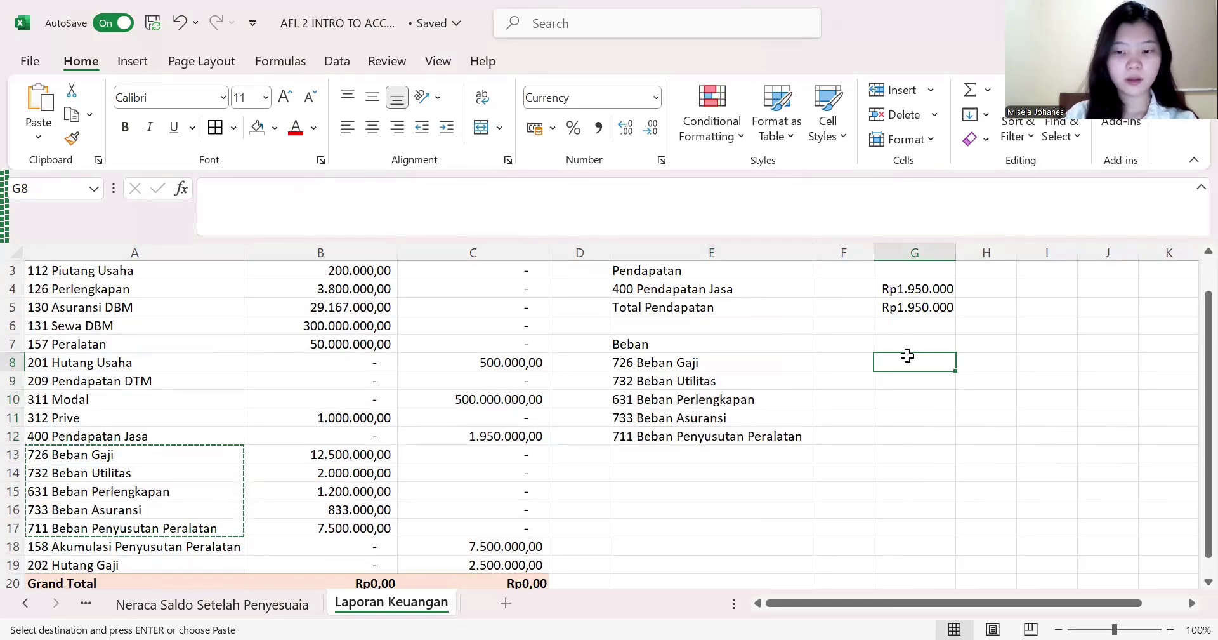
text(=)
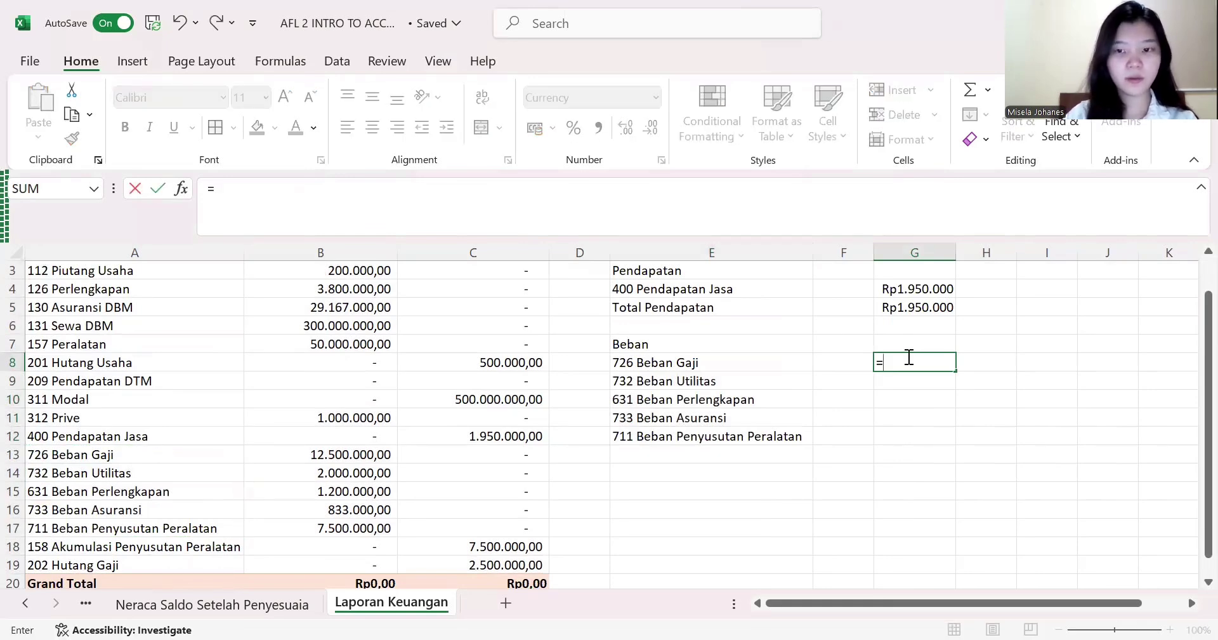
text(sumif)
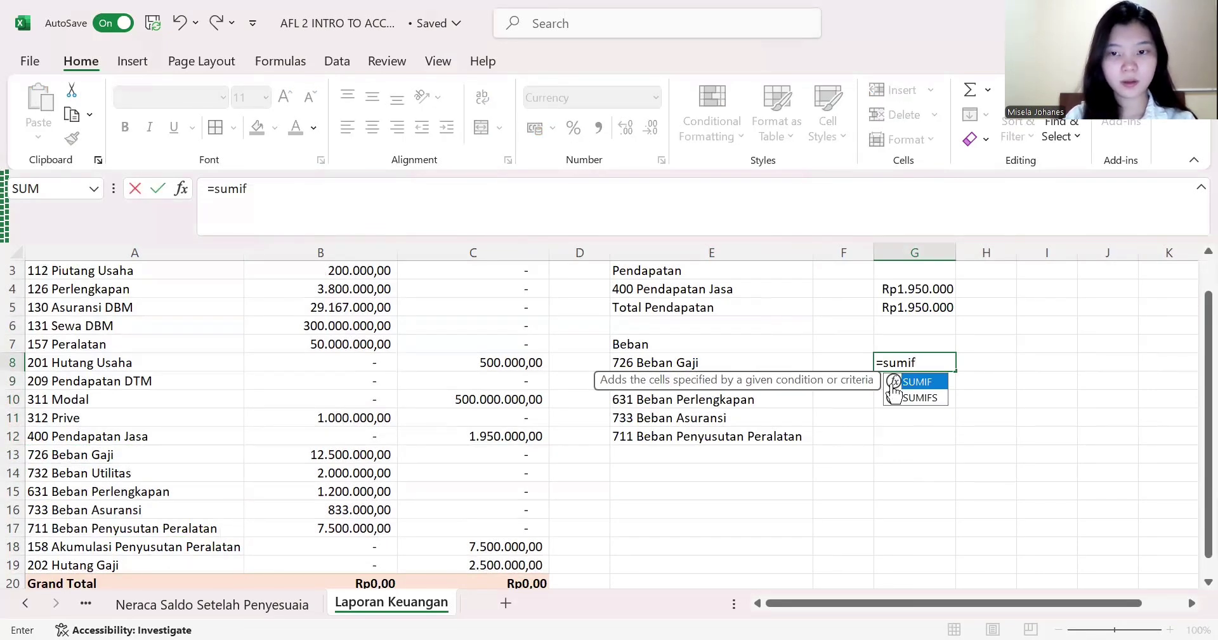
double_click(893, 382)
scroll(83, 291, up, 1)
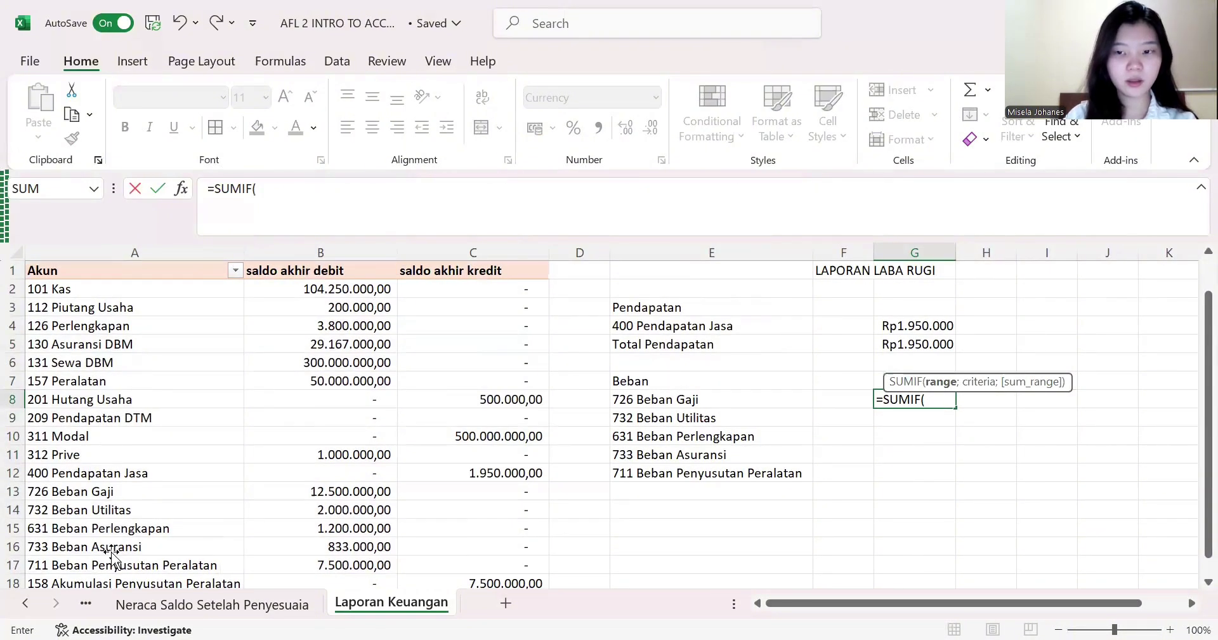
drag(83, 289, 127, 580)
text(;)
click(660, 343)
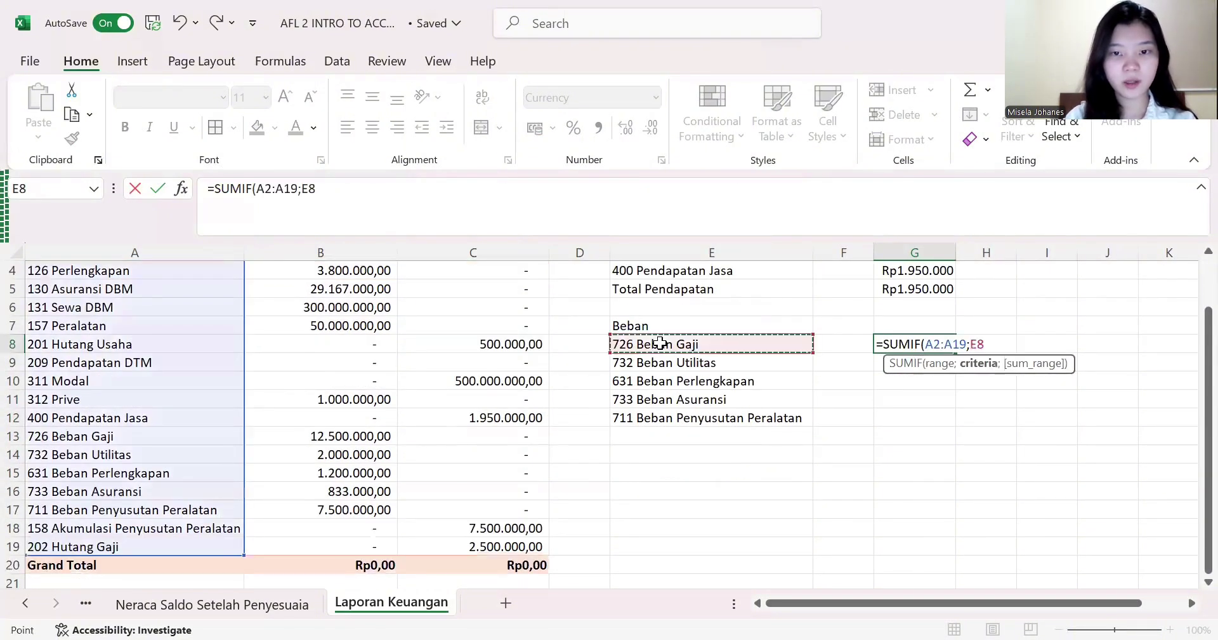
text(;)
scroll(613, 305, up, 1)
scroll(304, 285, right, 2)
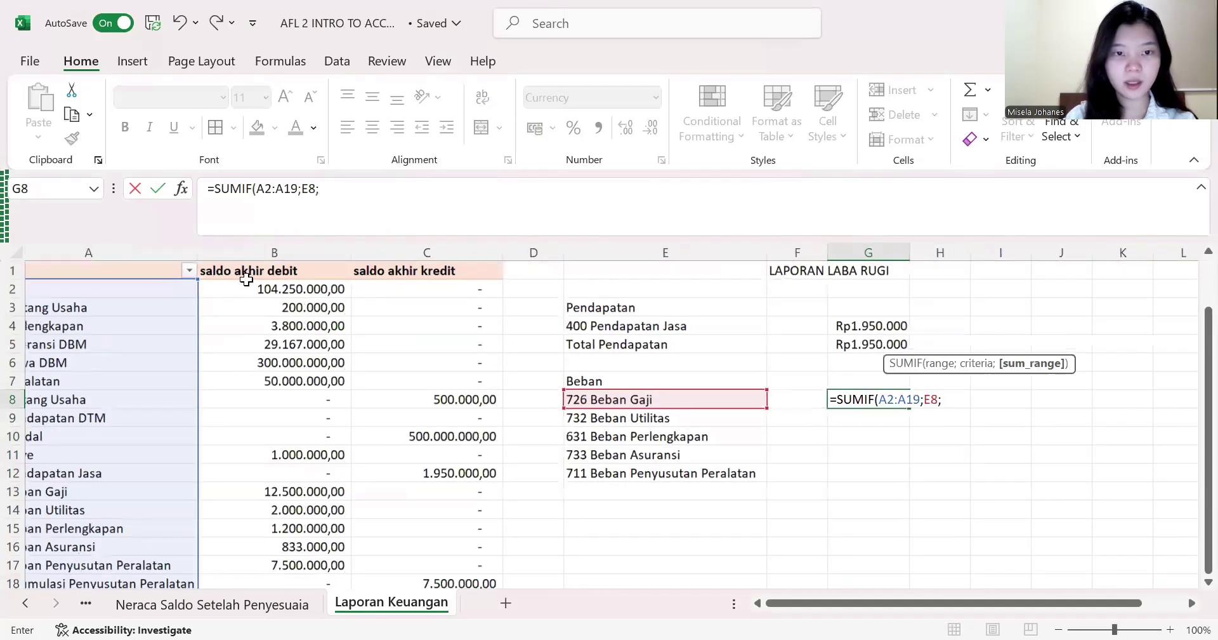
drag(304, 287, 328, 552)
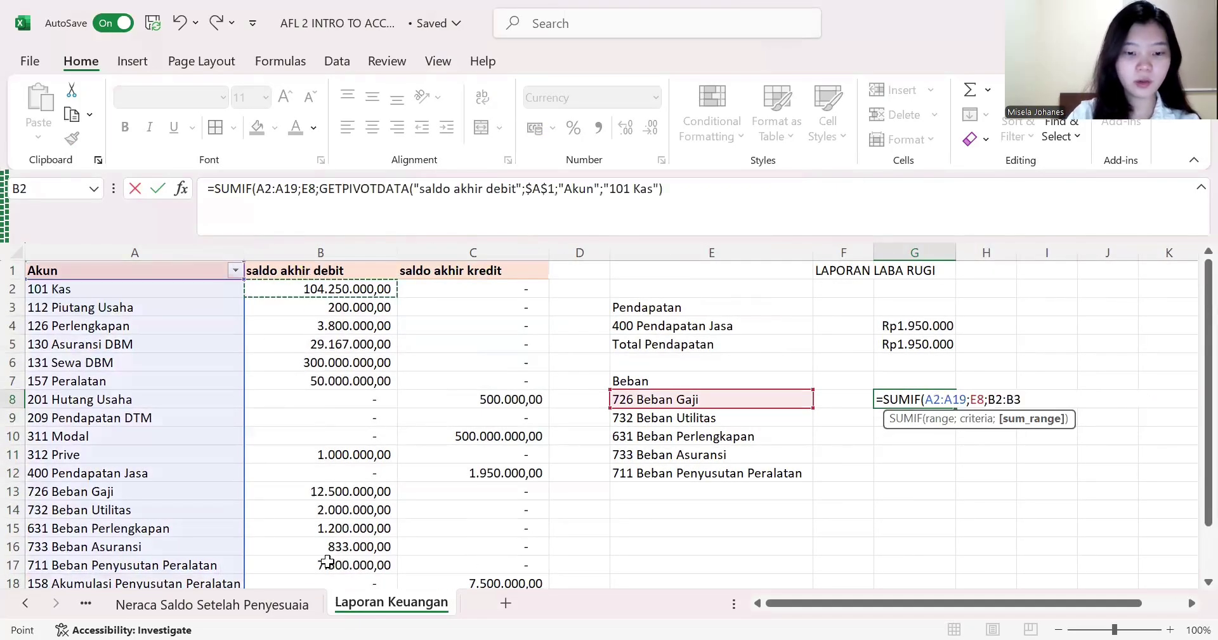
- Complete the G8 formula by adding a second SUMIF with range A2:A19, criterion E8 and sum range C2:C19
text()+sumif)
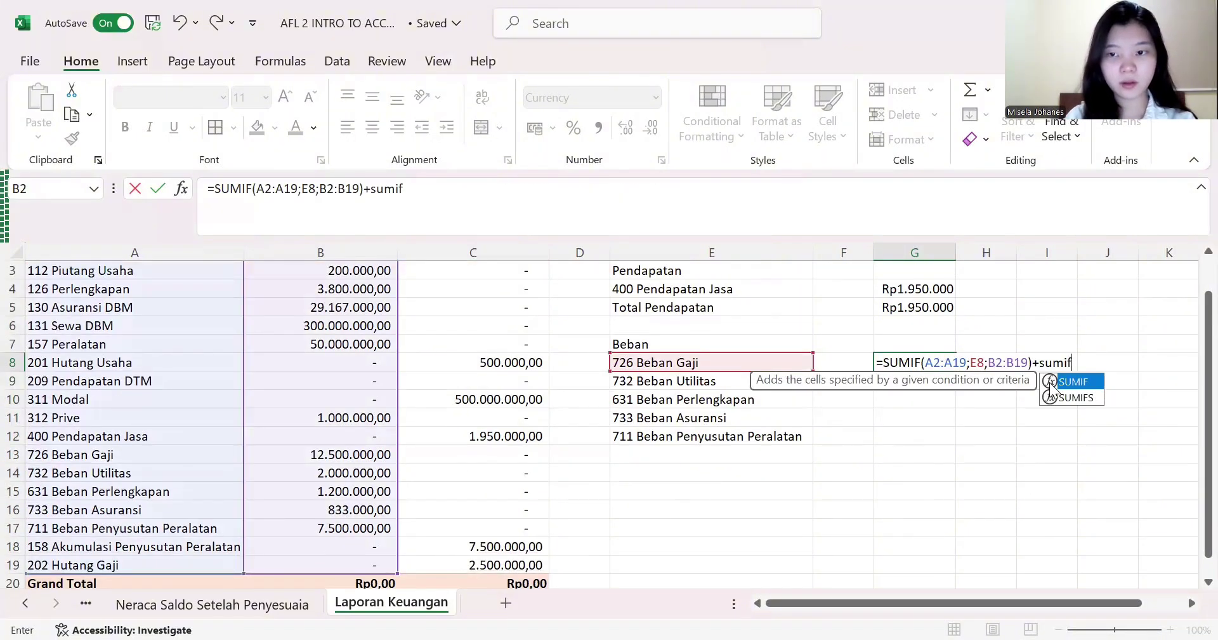
key(Tab)
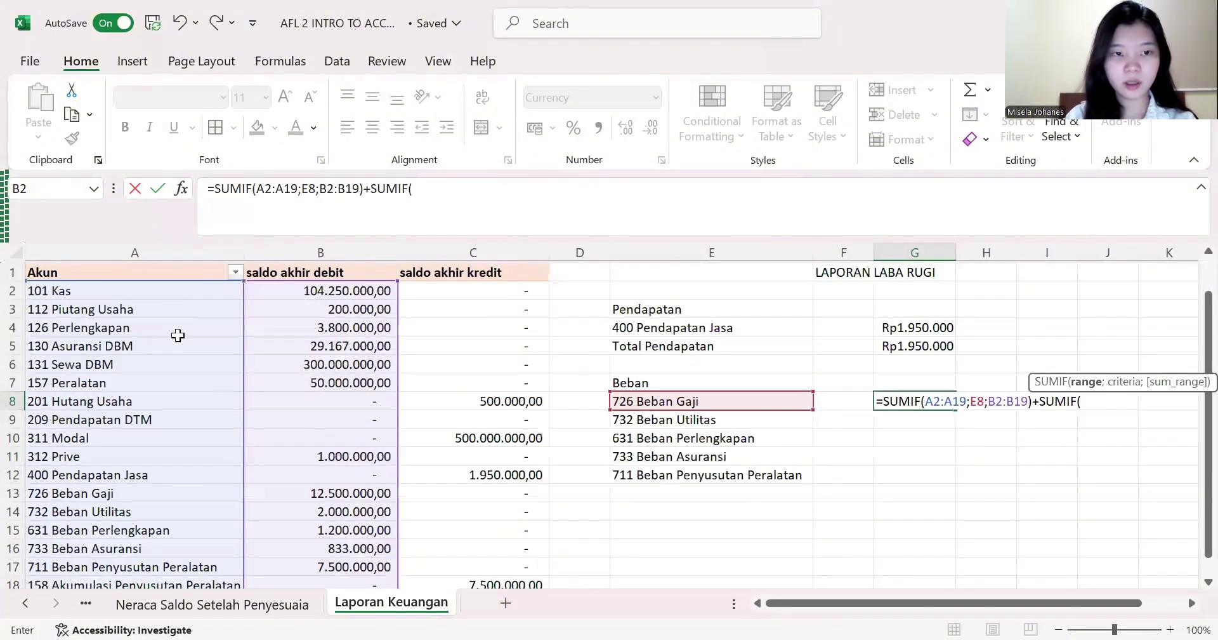
click(177, 309)
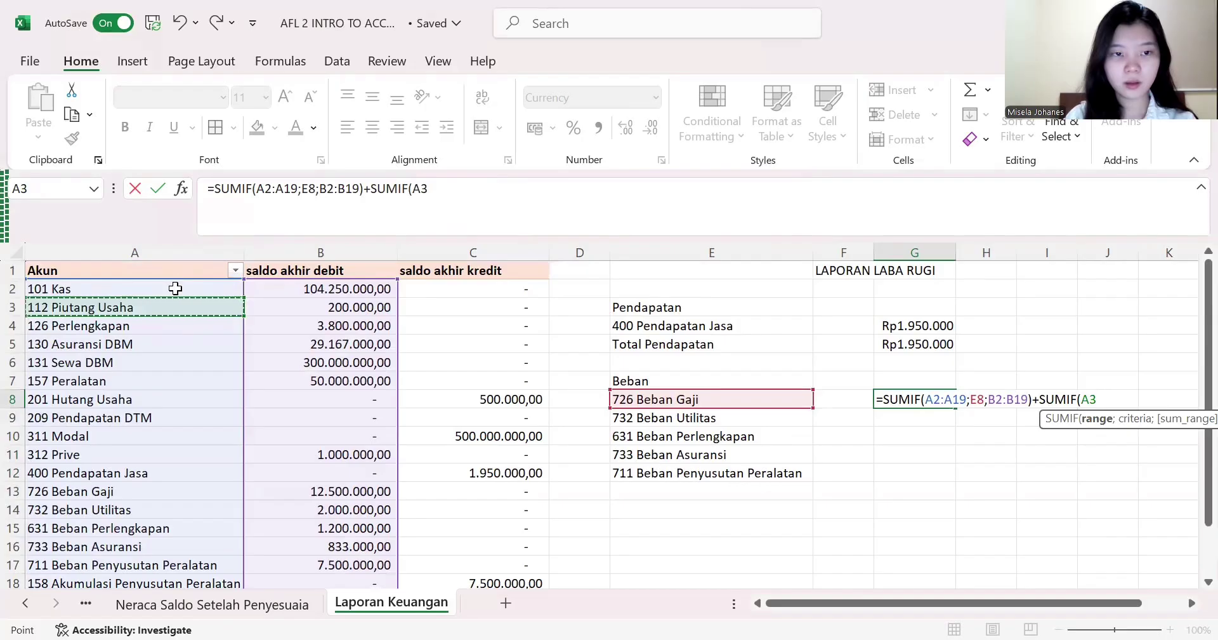
click(175, 288)
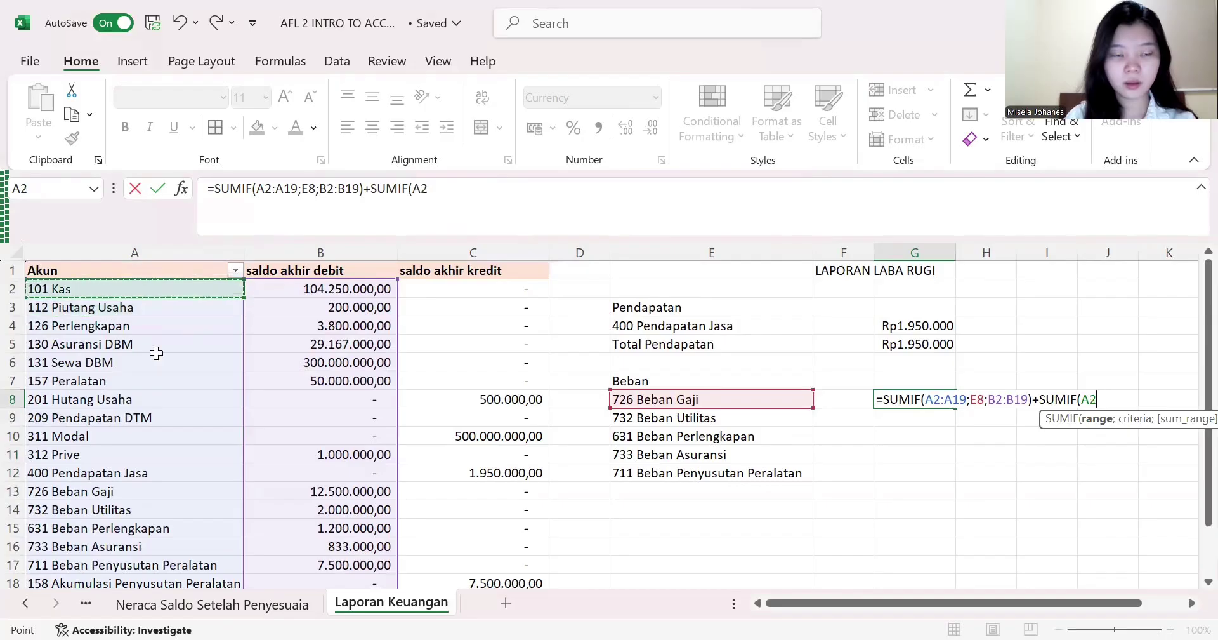
scroll(148, 517, down, 1)
shift+click(149, 527)
text(;)
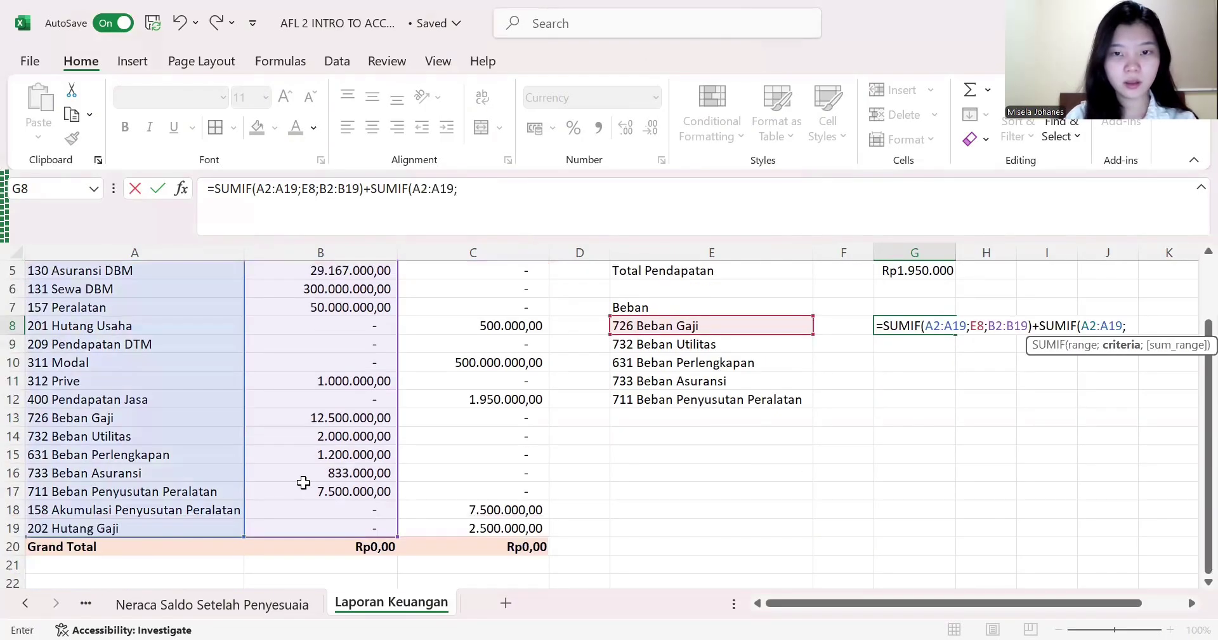
click(622, 326)
text(;)
scroll(495, 298, up, 2)
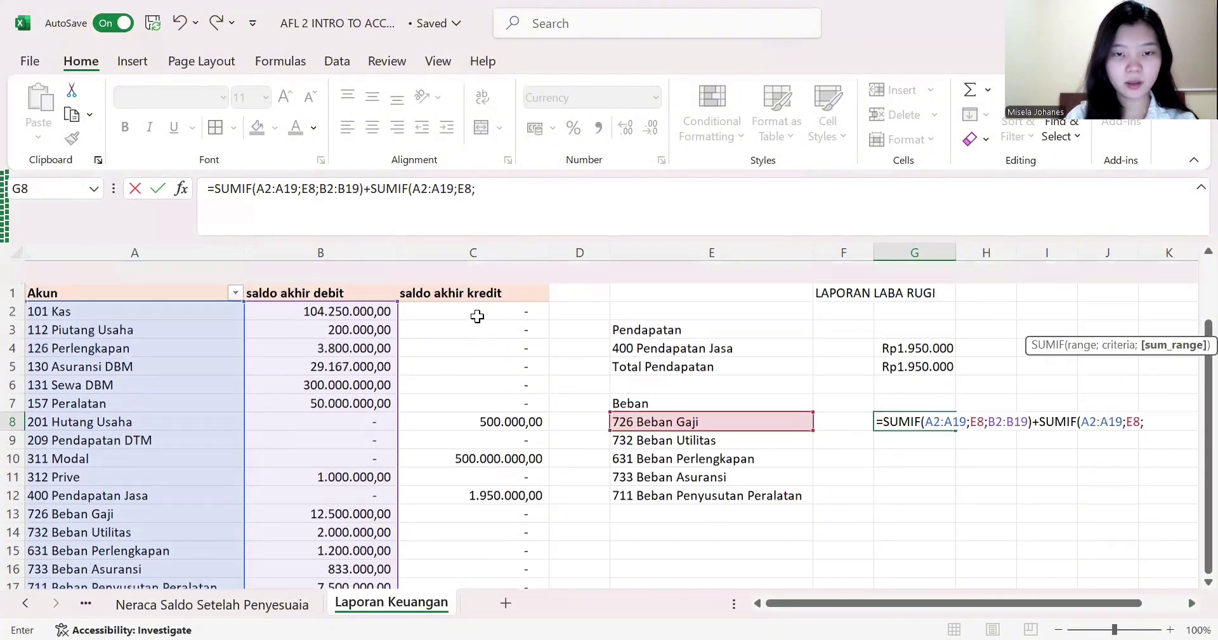
drag(474, 290, 473, 528)
key(Return)
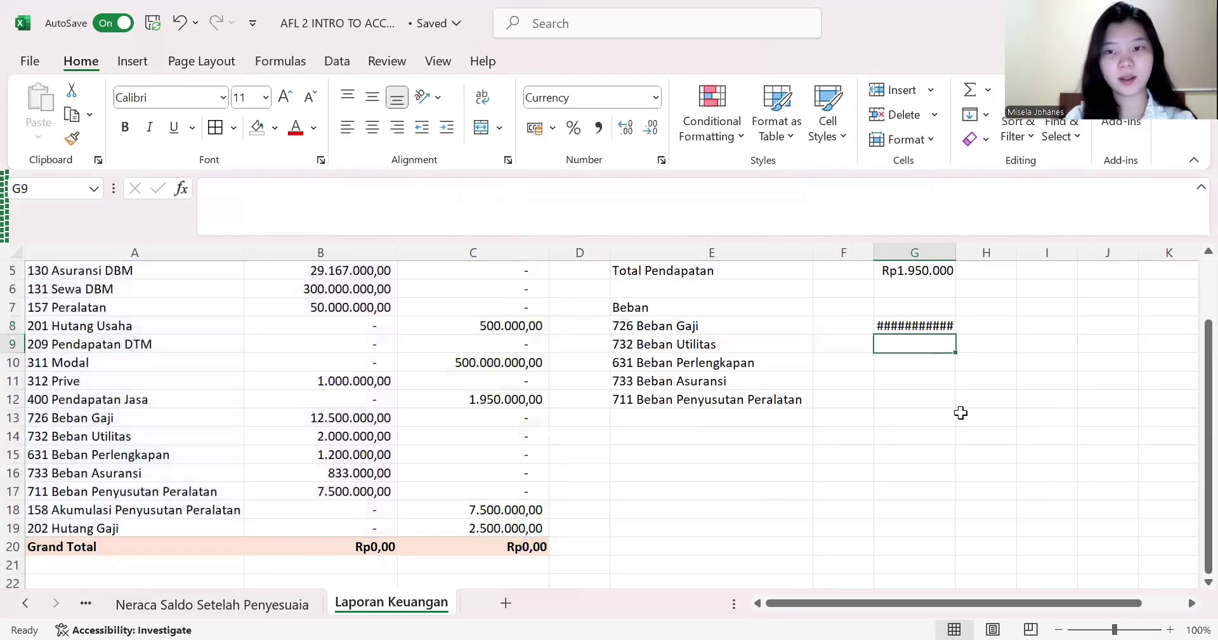
- Widen column G to fit its amounts and fill the G8 formula down through G12
drag(955, 251, 956, 250)
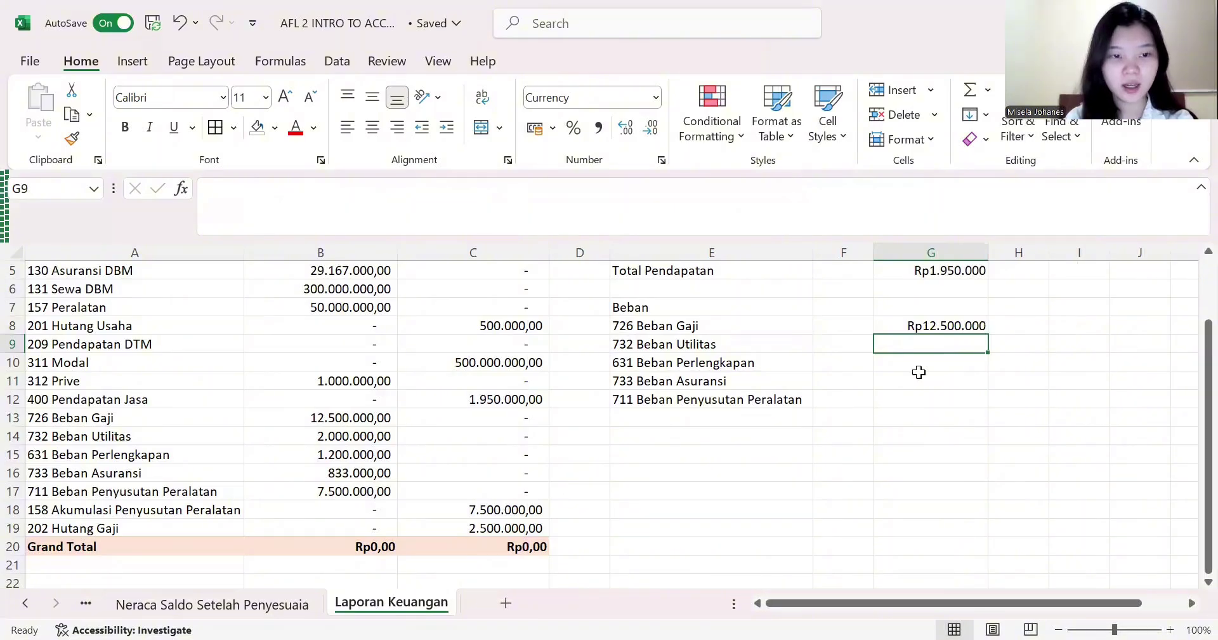
click(981, 323)
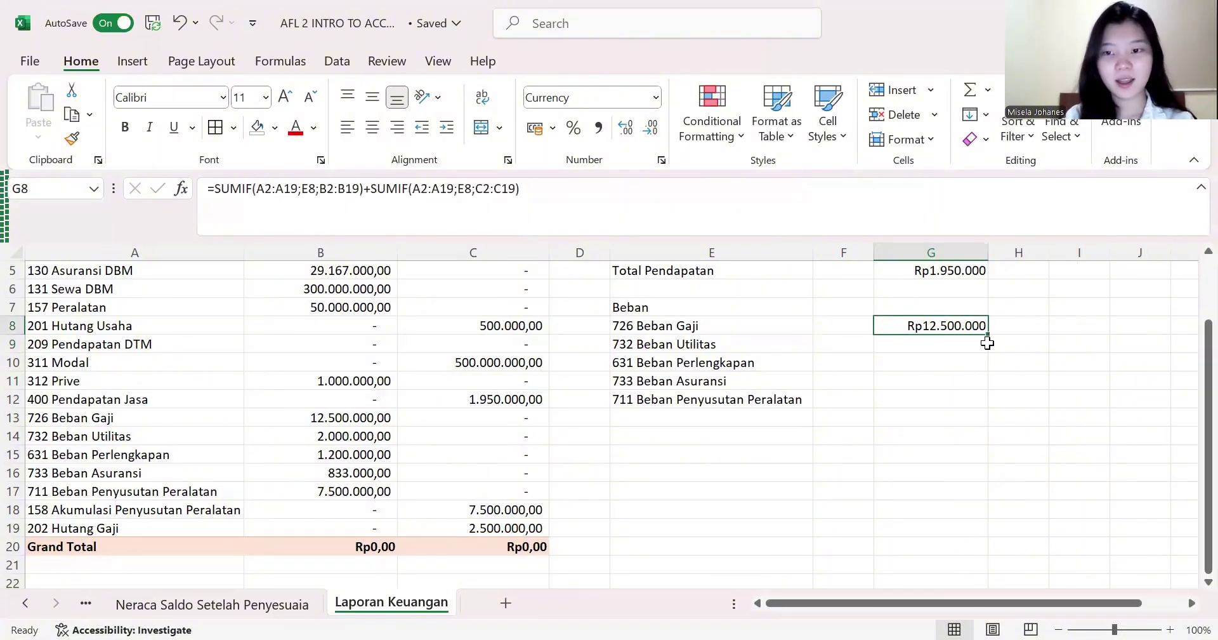
drag(988, 335, 995, 408)
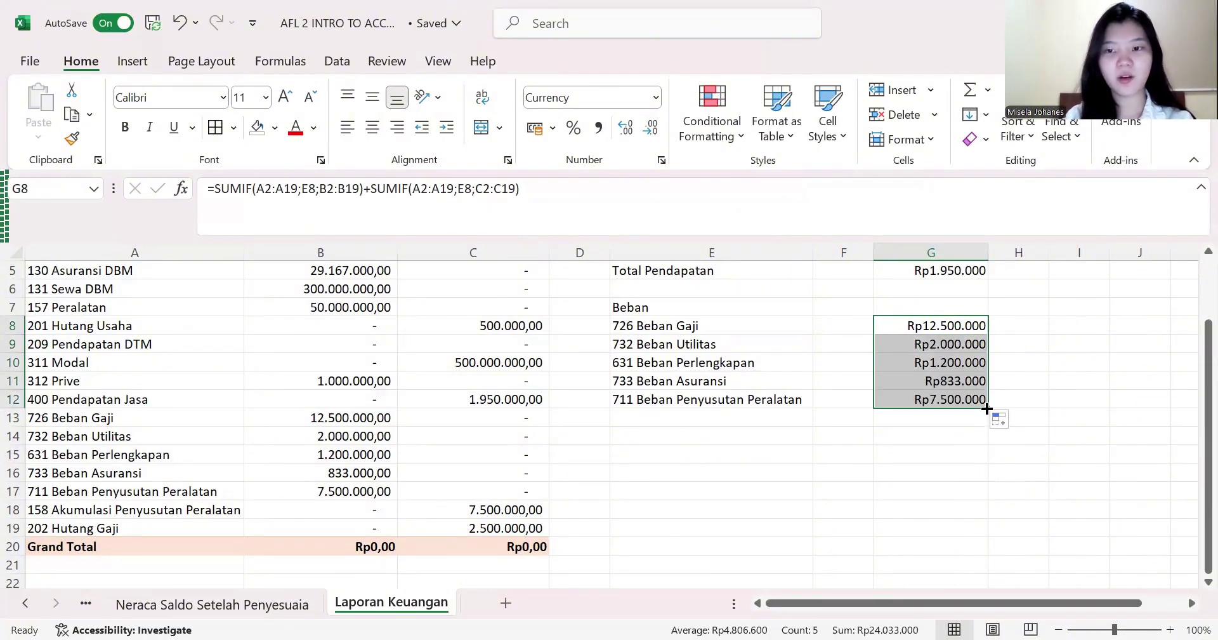
click(922, 462)
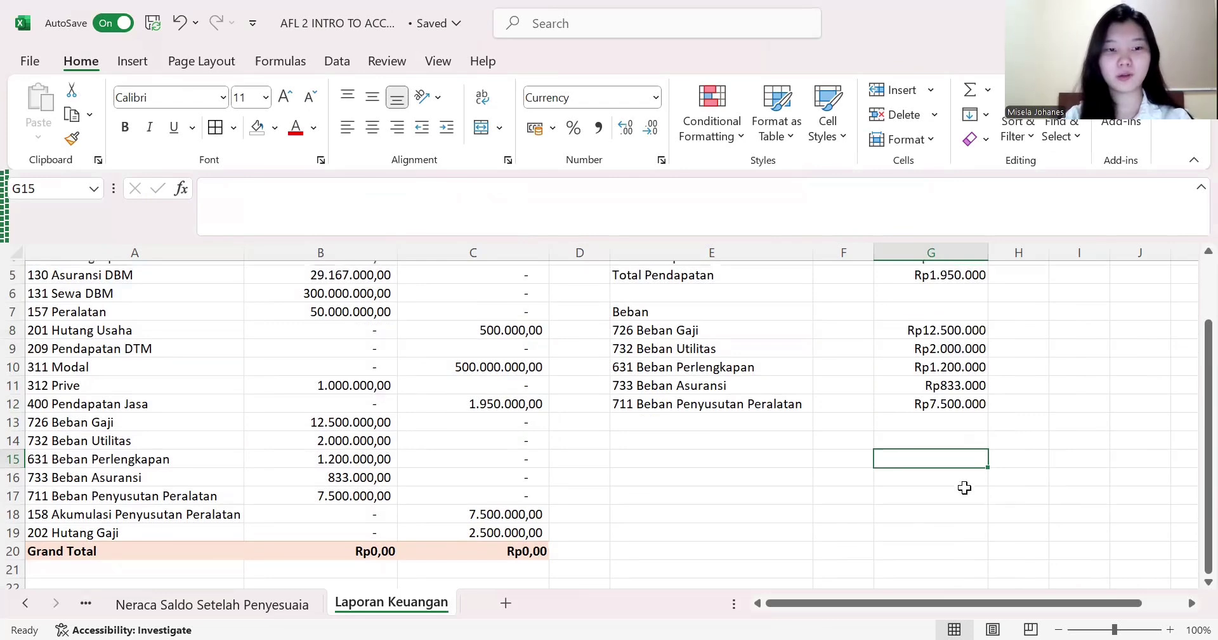
- Add a "Total Beban" label in E13 and total the expenses G8:G12 in G13
scroll(1002, 415, up, 1)
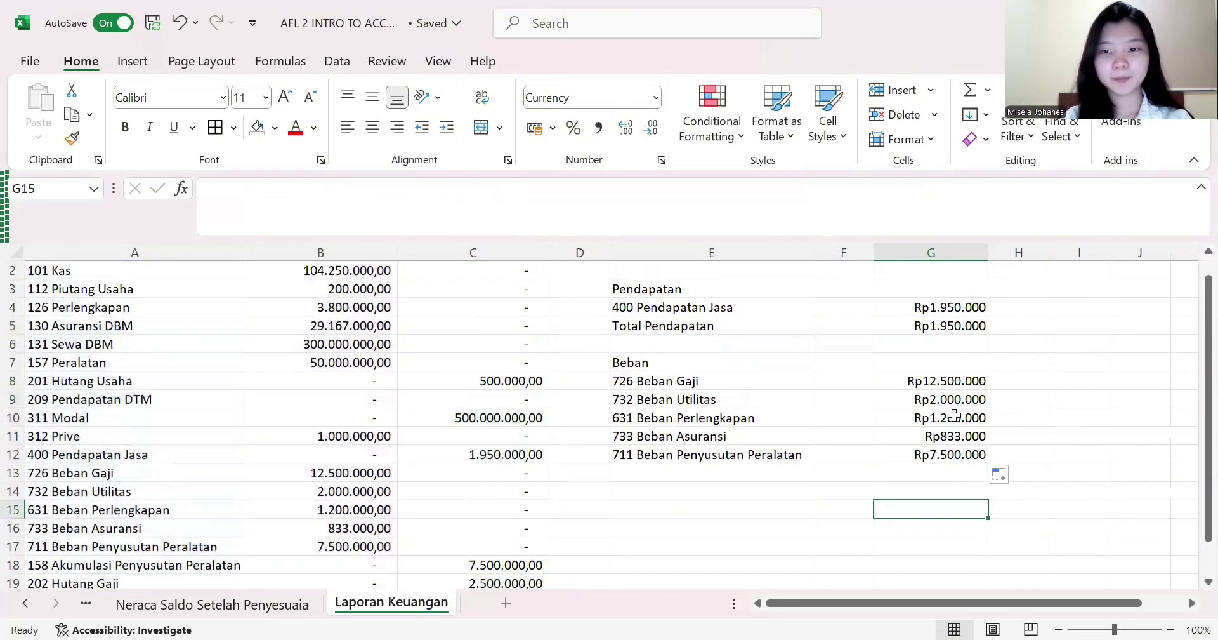
click(744, 479)
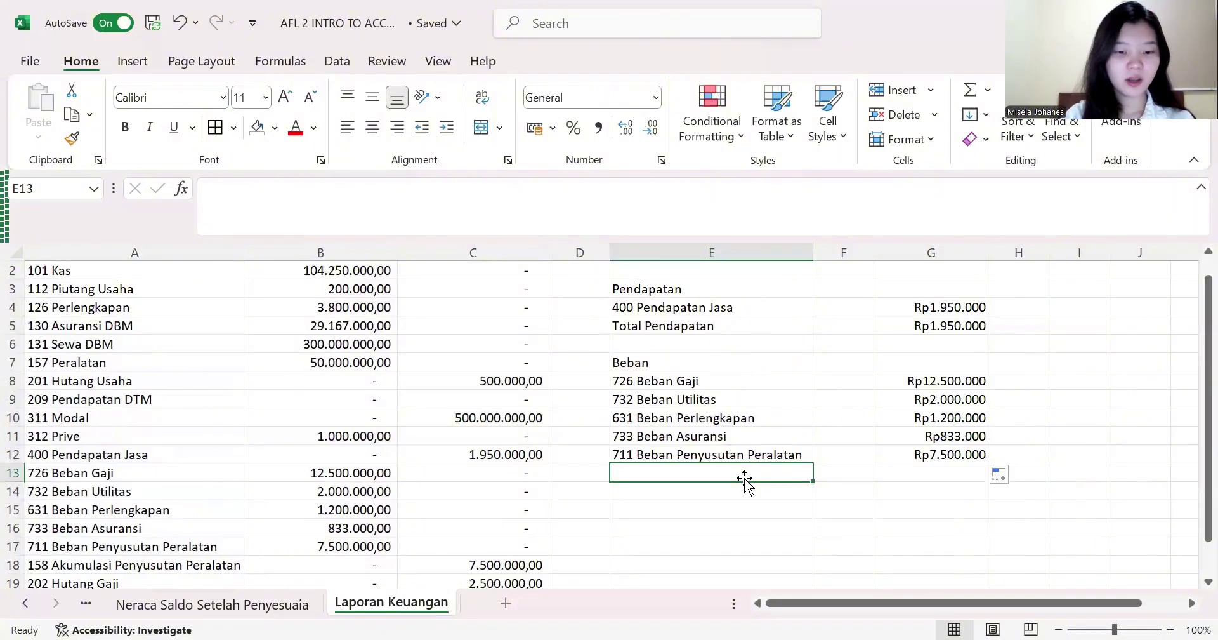
text(Tota)
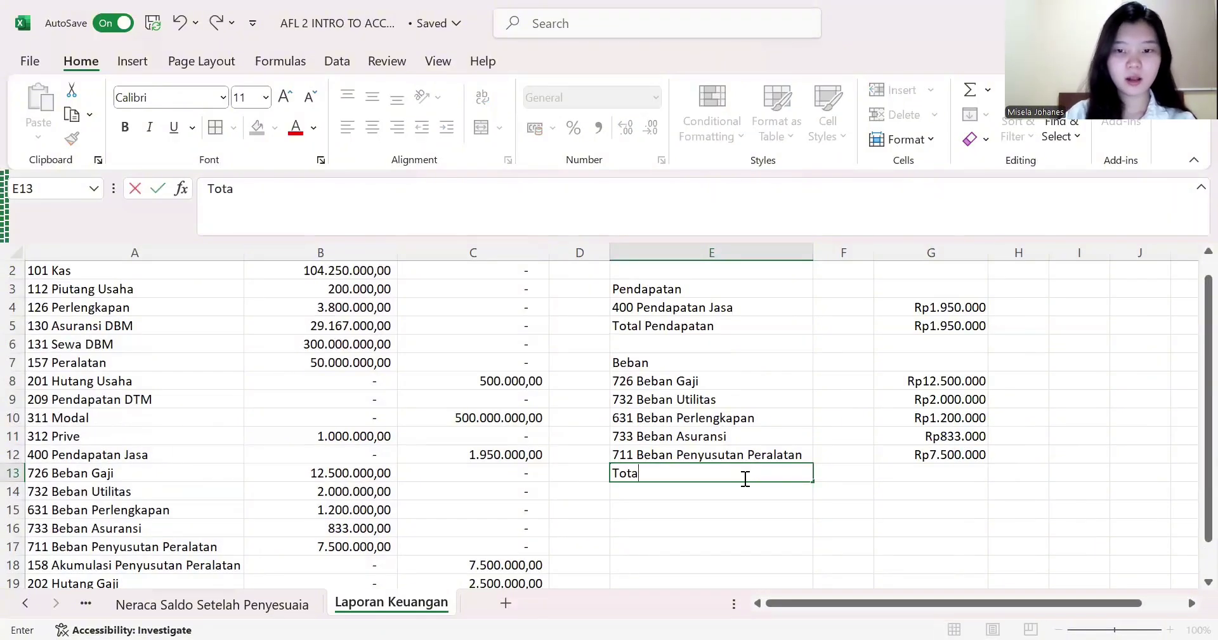
text(l B)
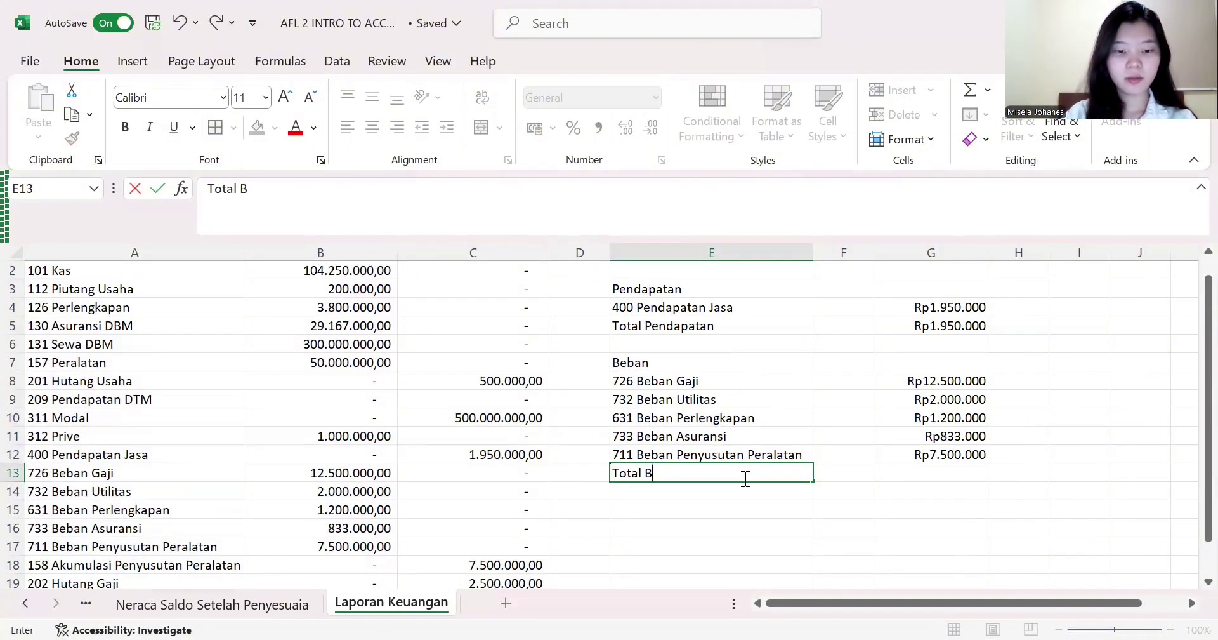
text(eban)
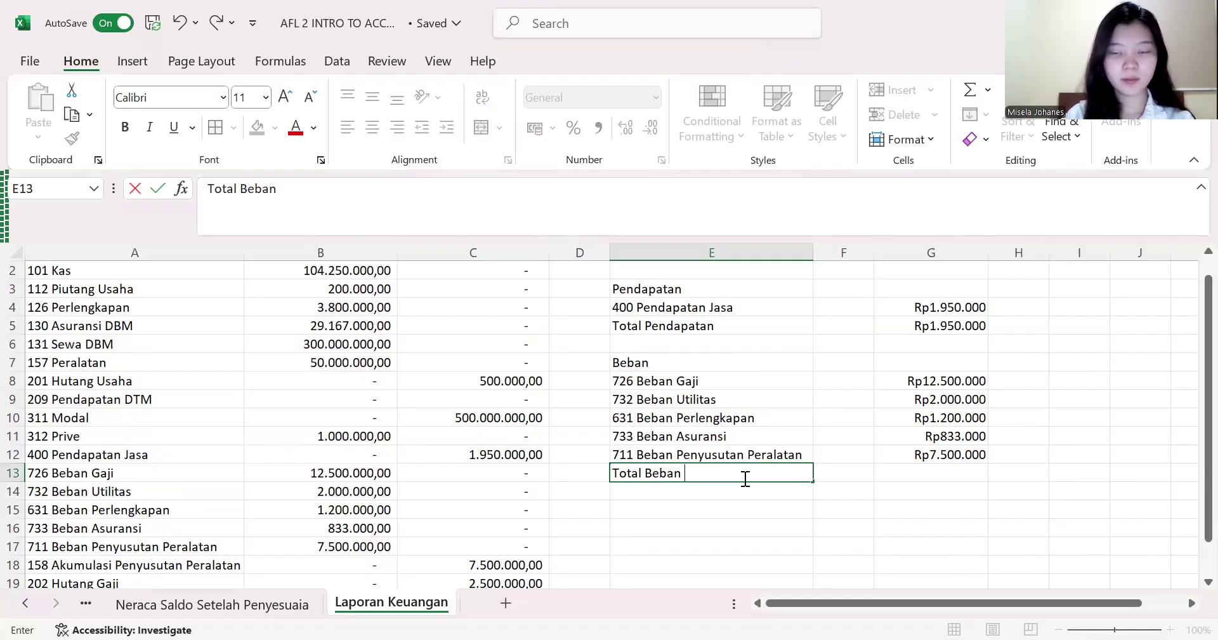
click(904, 476)
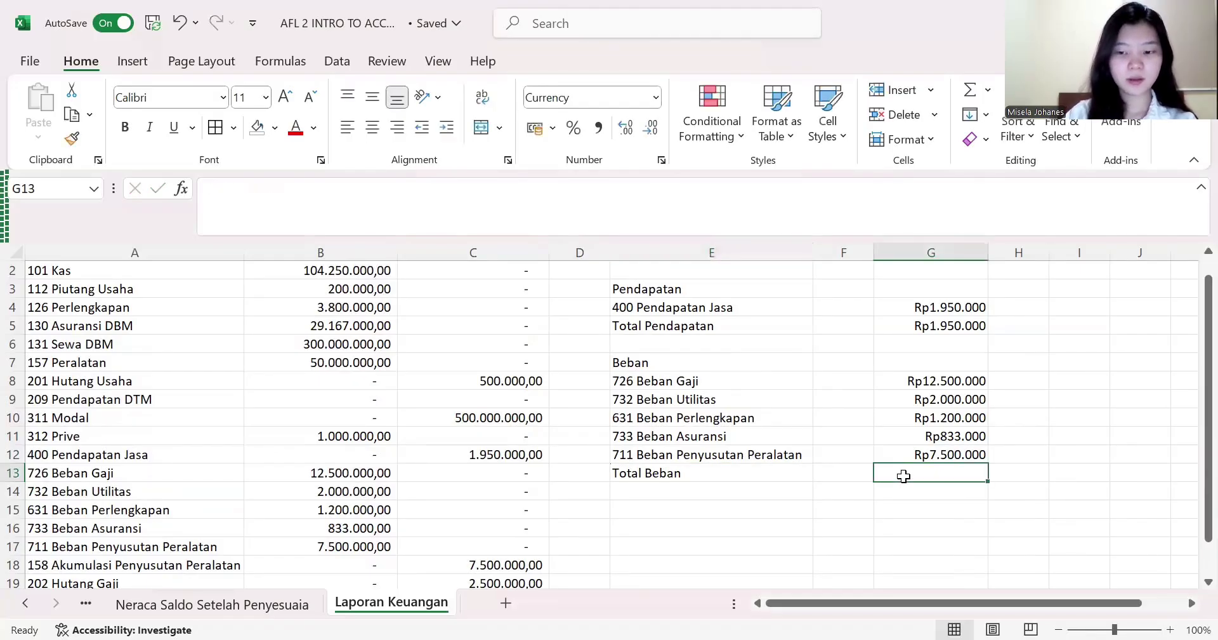
drag(965, 383, 964, 451)
key(alt+equal)
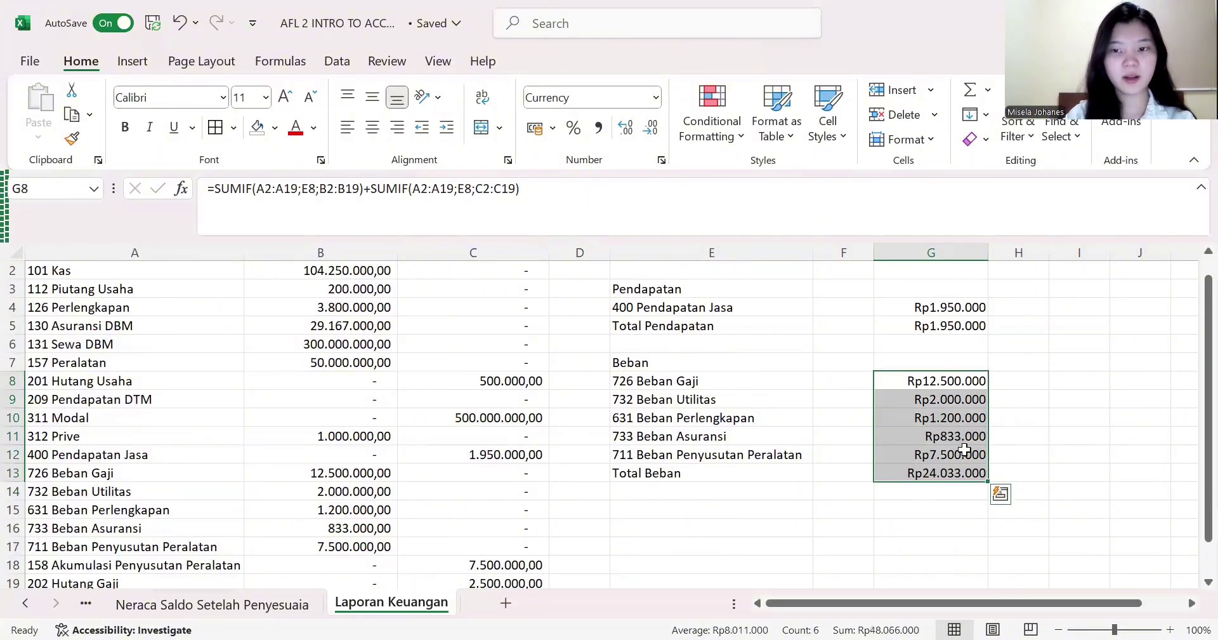
click(921, 493)
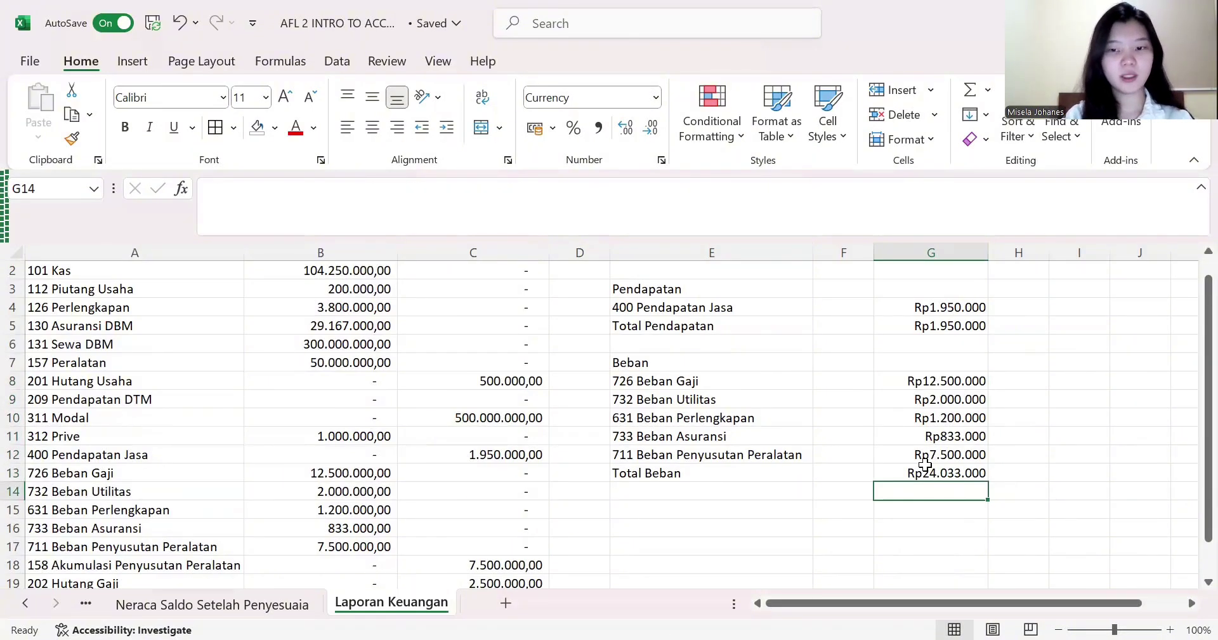
- Move the Total Pendapatan amount to H5 and the Total Beban amount to H13, widening column H to fit
click(924, 334)
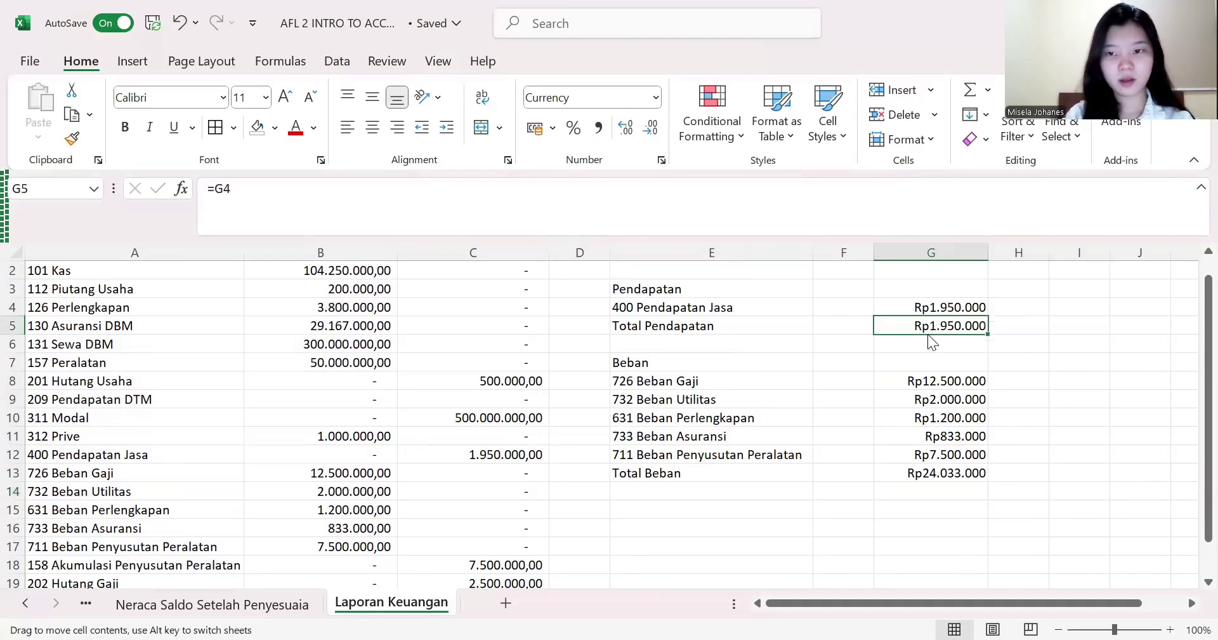
drag(988, 330, 1015, 331)
scroll(971, 364, up, 1)
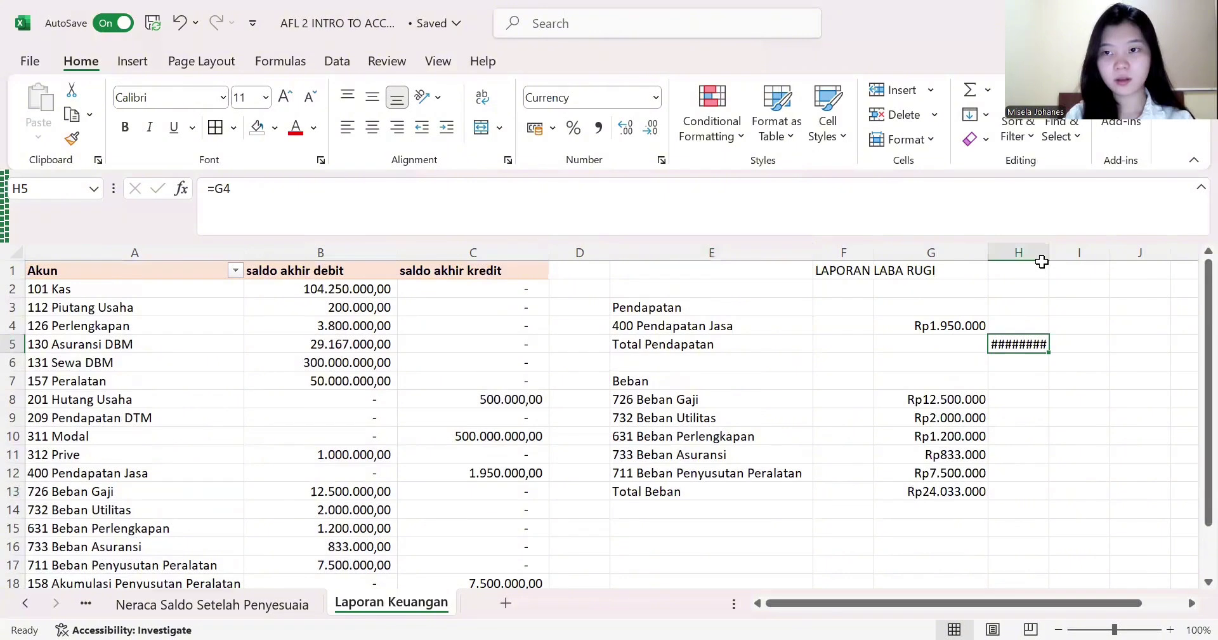
drag(1049, 250, 1049, 249)
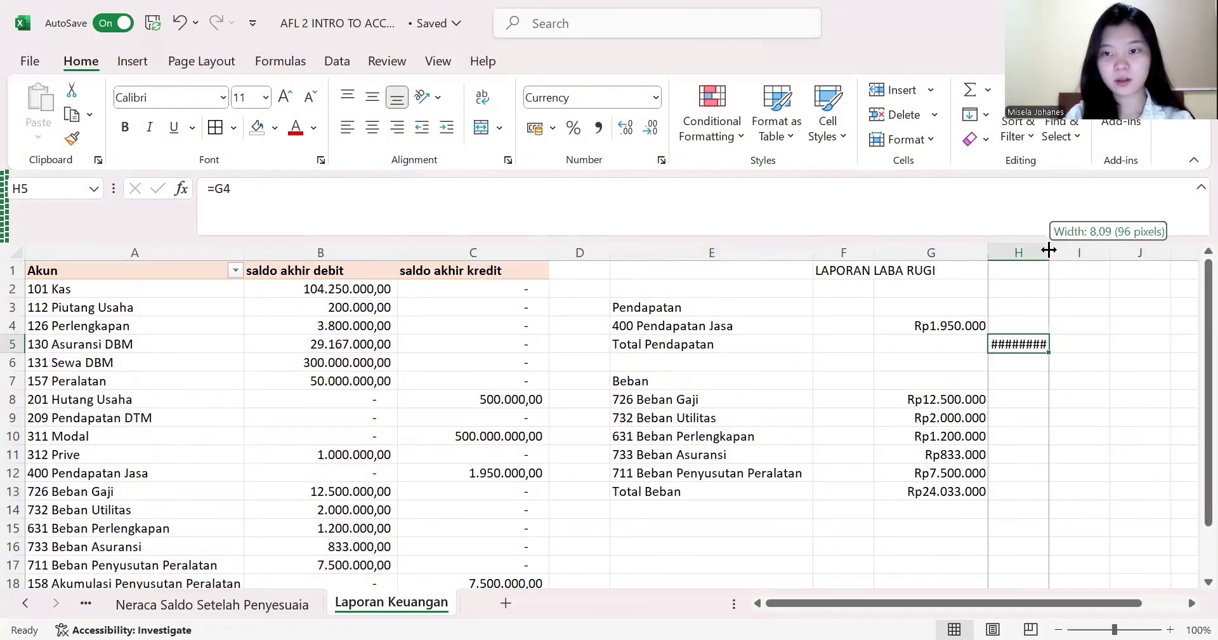
double_click(1049, 249)
click(959, 493)
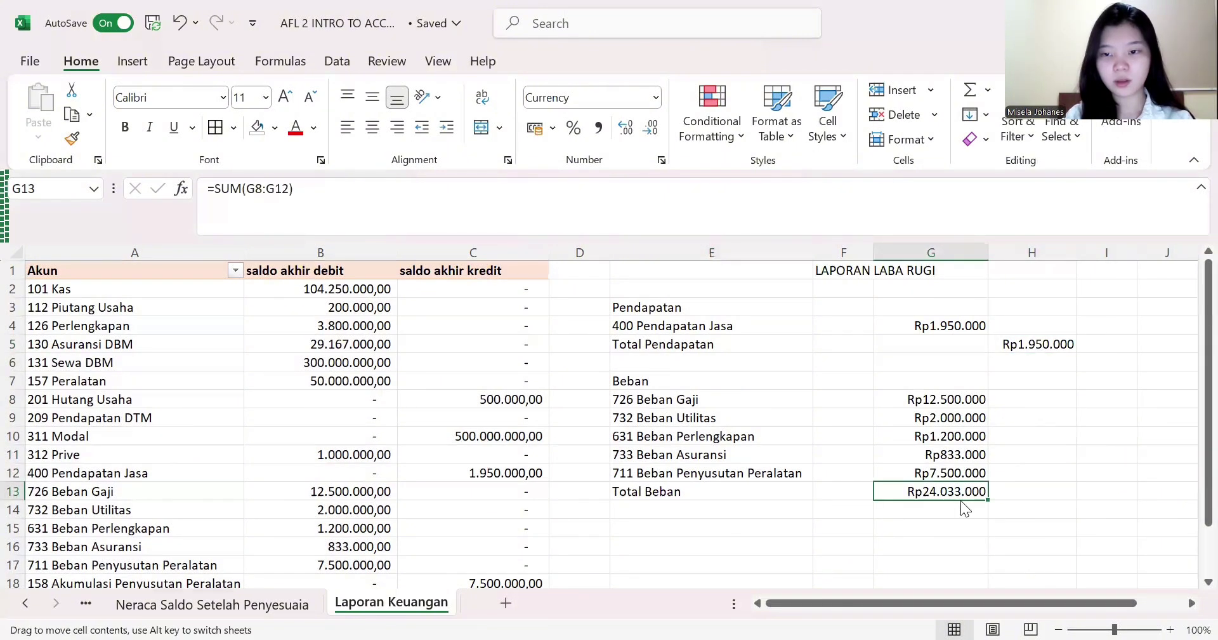
drag(961, 500, 1050, 500)
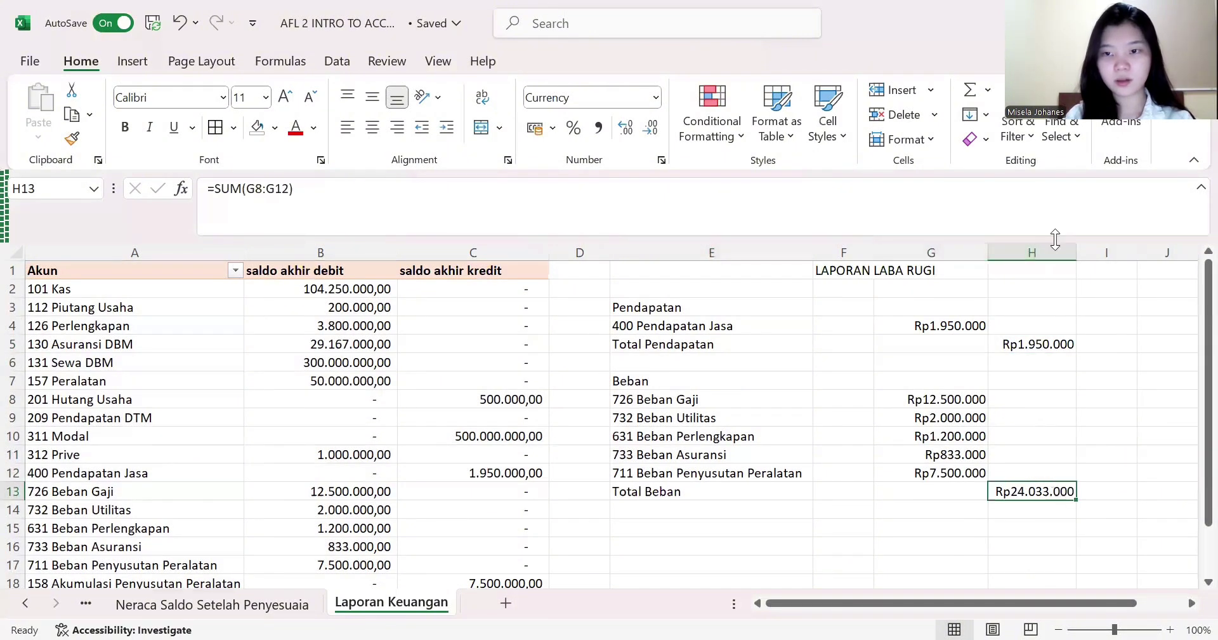
- Add a "Rugi Neto" label in E15 with the formula =H5-H13 in H15
click(687, 524)
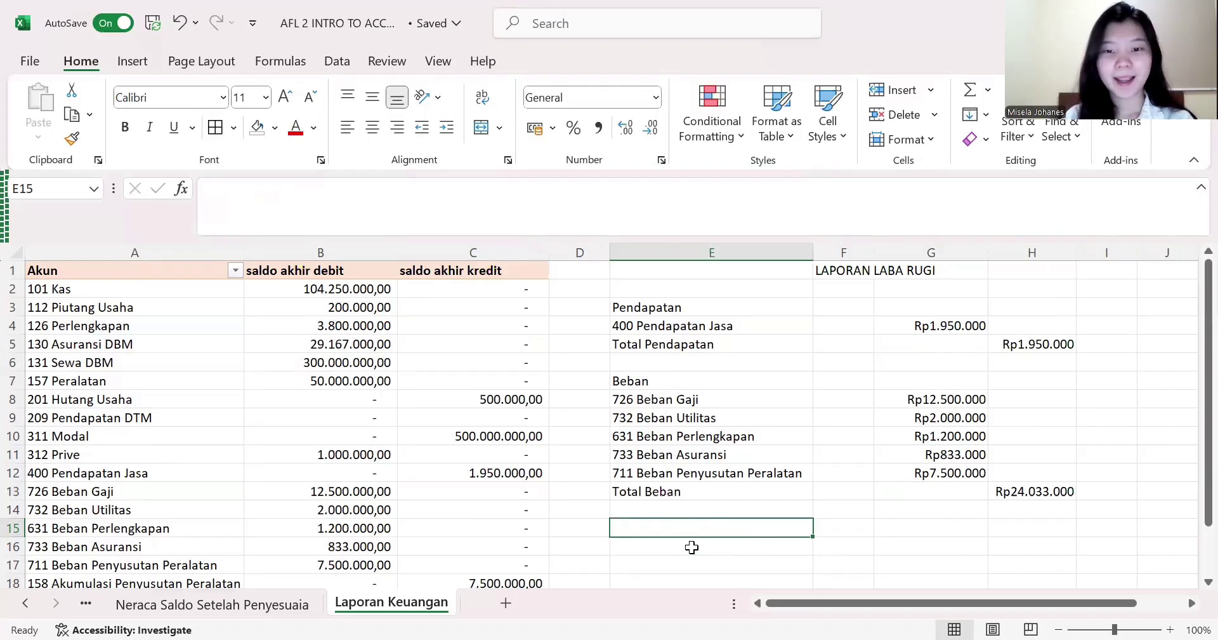
text(R)
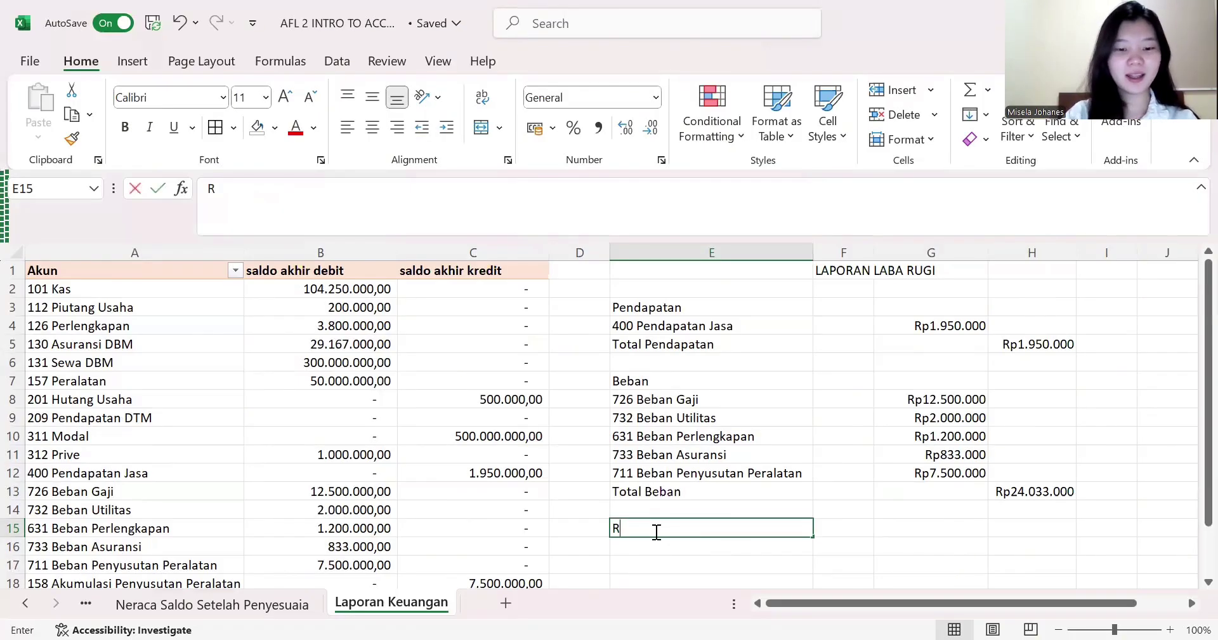
text(ugi Neto)
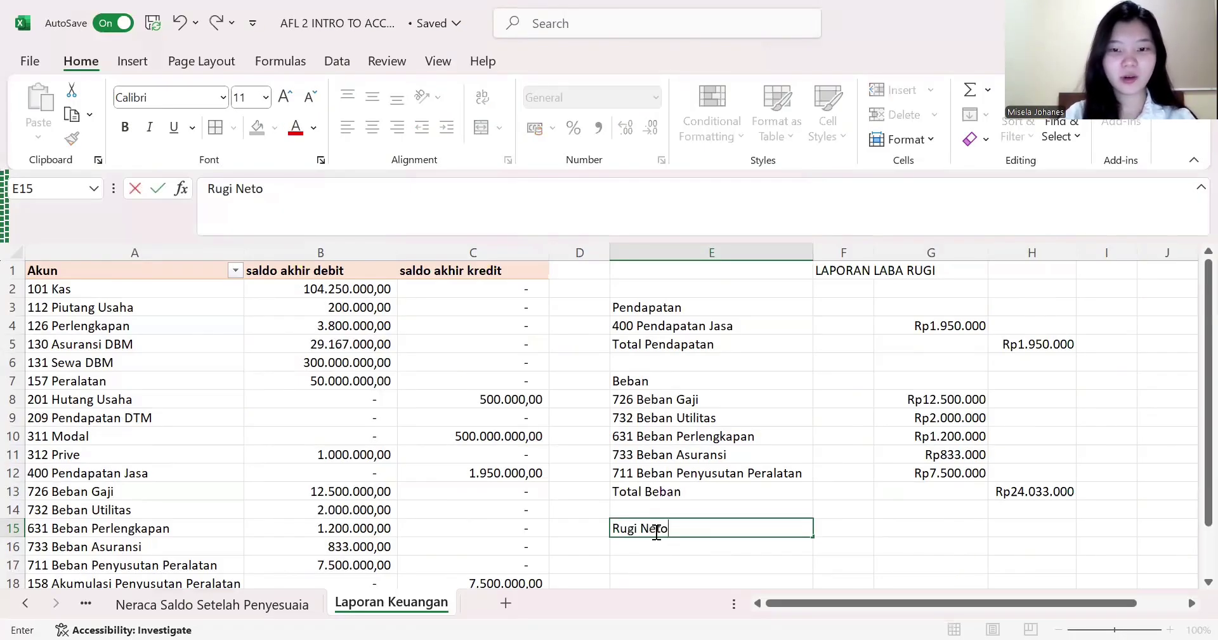
click(1024, 524)
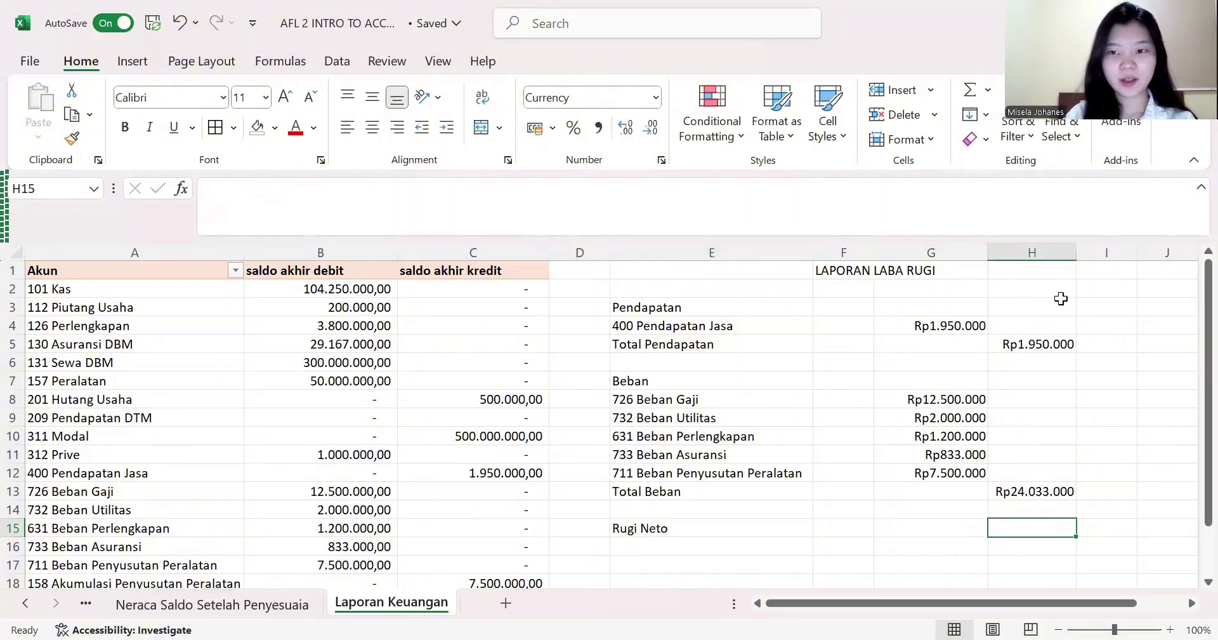
text(=)
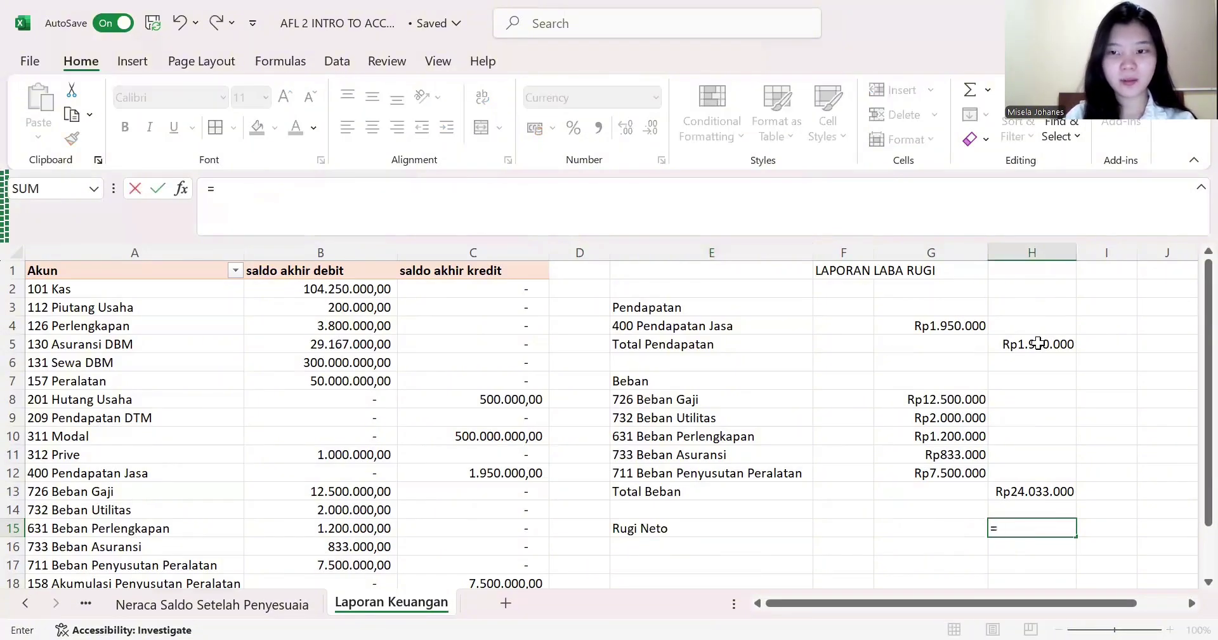
click(1037, 343)
text(-)
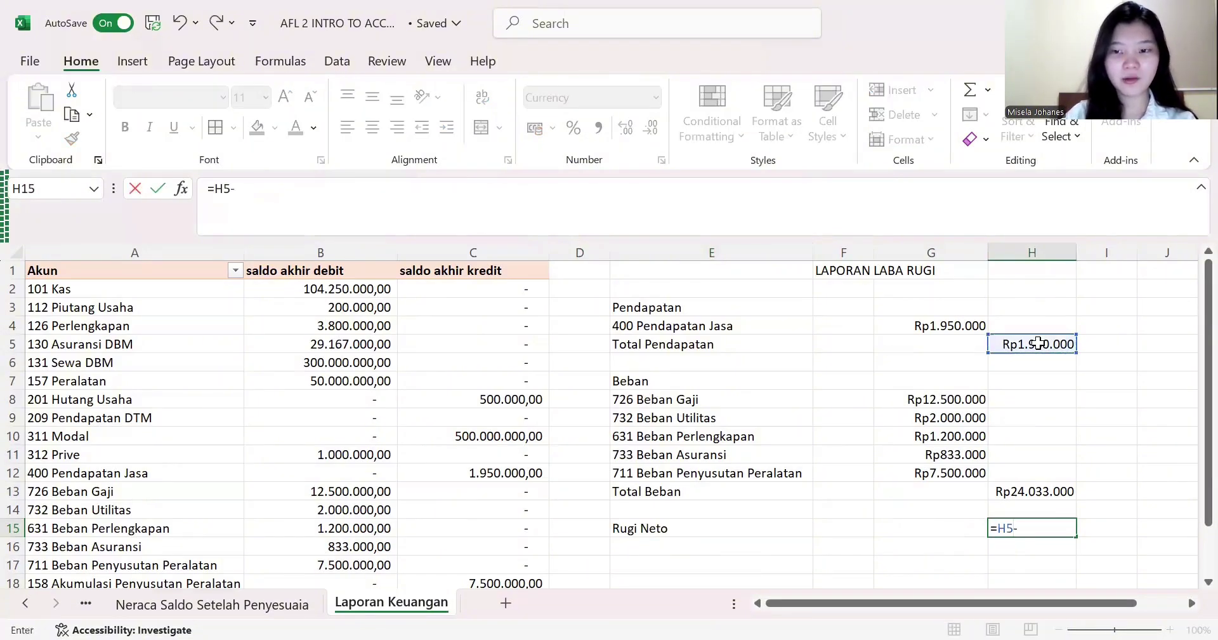
click(1023, 489)
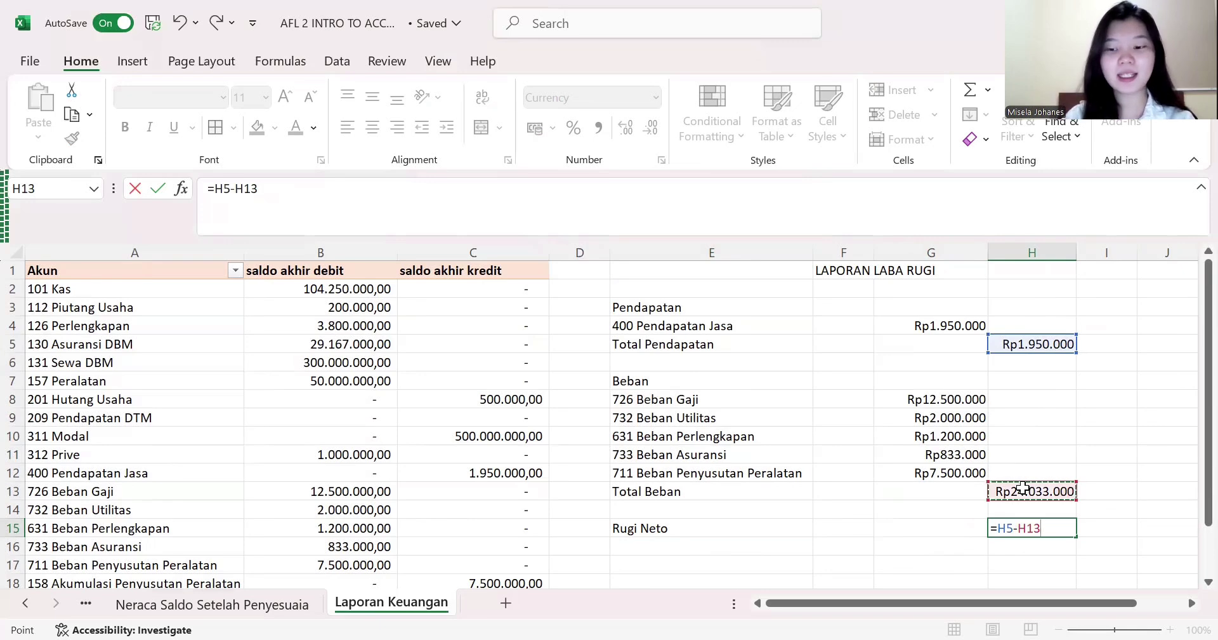
key(Return)
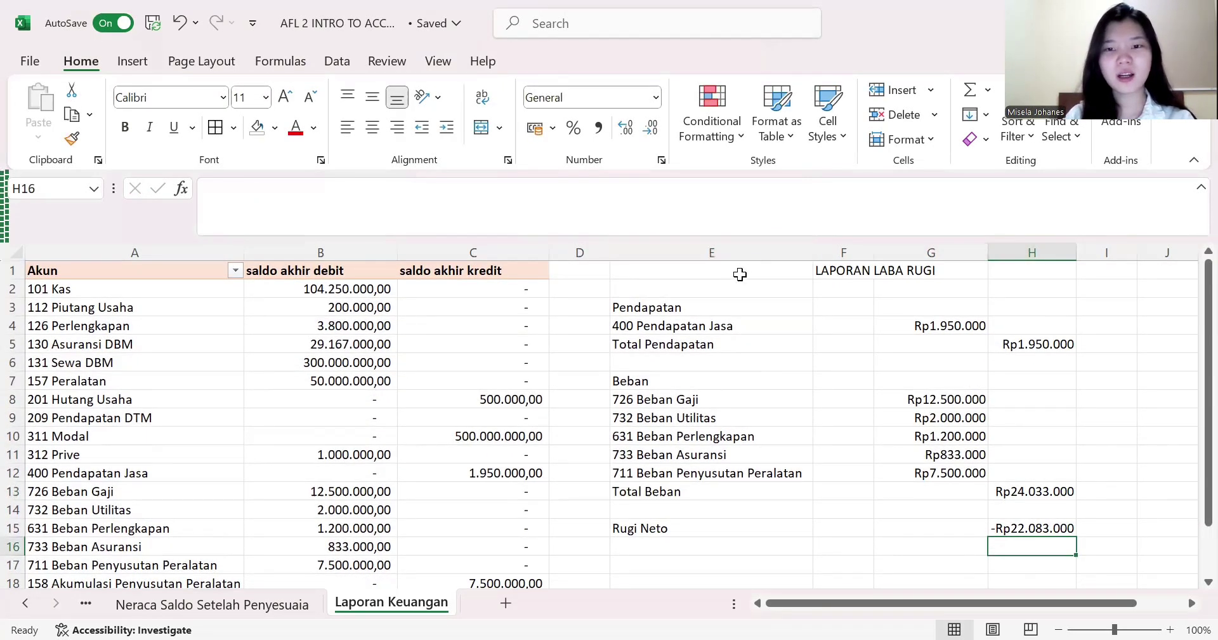
- Format the income statement range E1:H15 in Times New Roman with borders around all cells
drag(740, 272, 1072, 532)
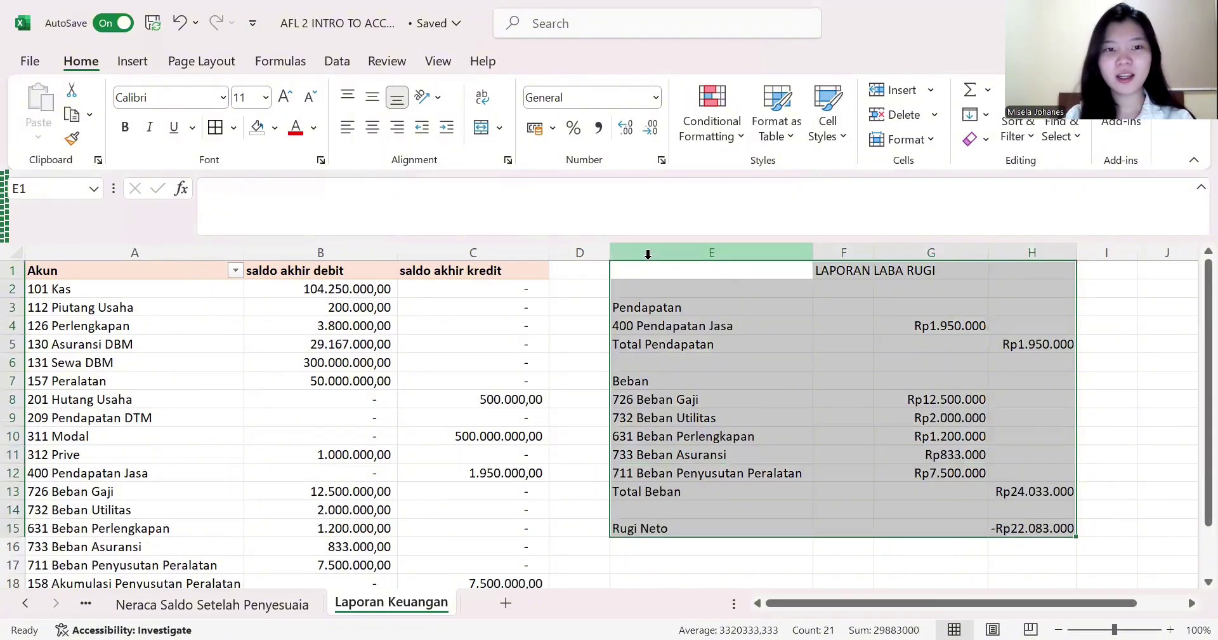
click(224, 100)
text(Times New Roman)
key(Return)
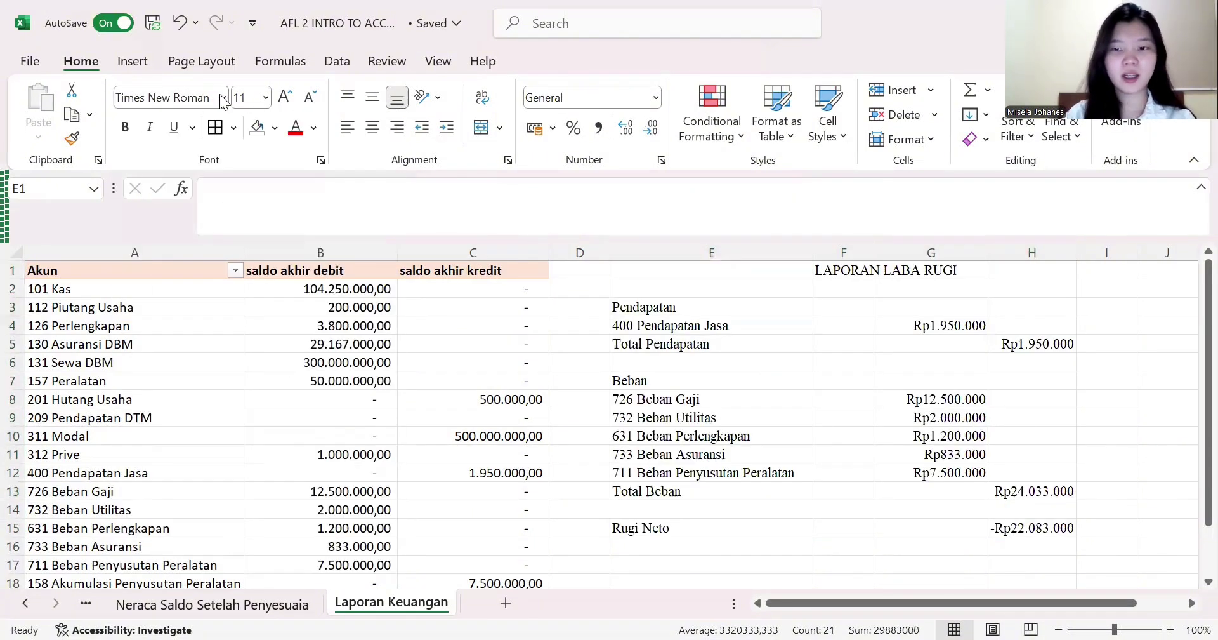
click(224, 138)
- Merge and center the LAPORAN LABA RUGI title across E1:H1 and fill it with light green
drag(762, 272, 1002, 272)
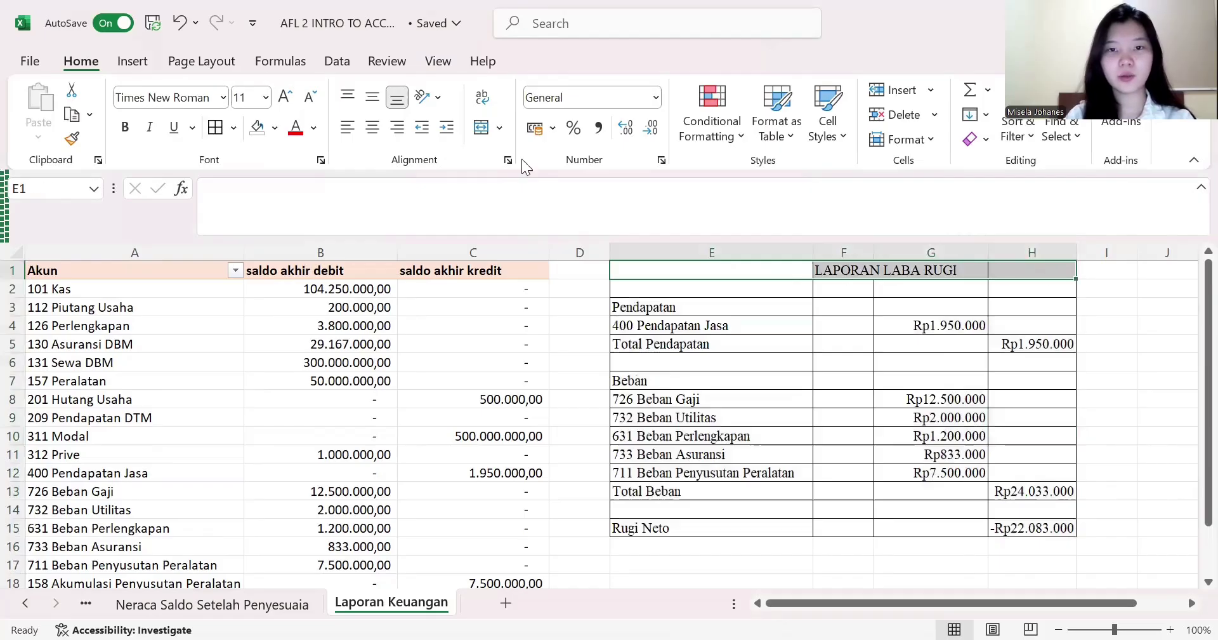
click(480, 127)
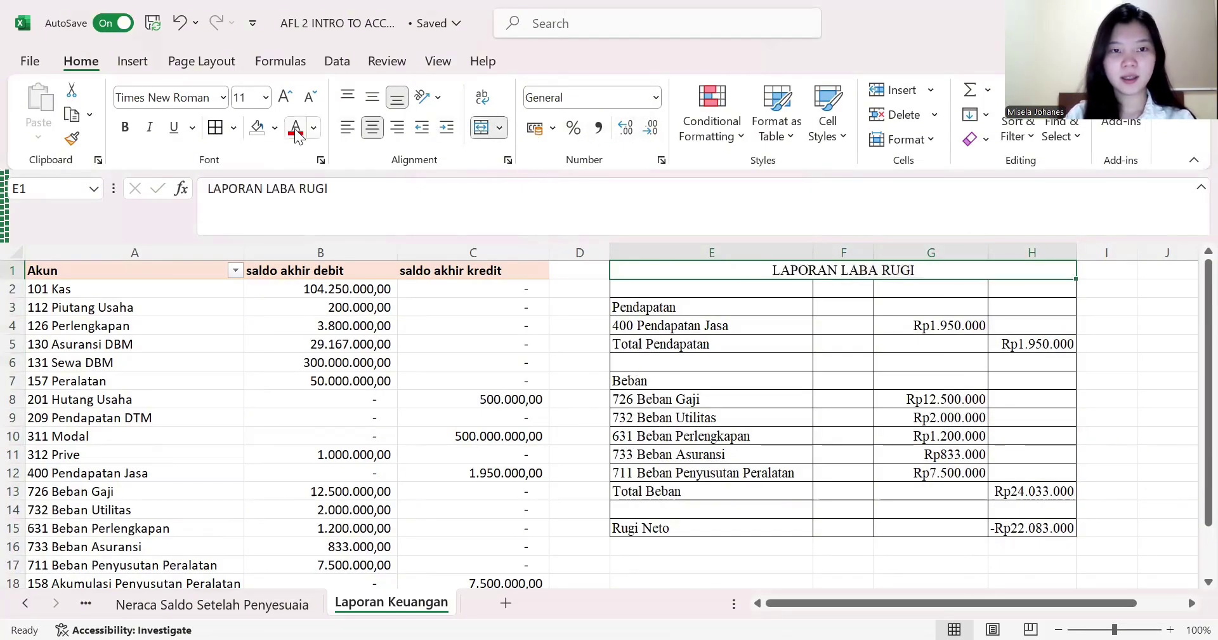
click(275, 127)
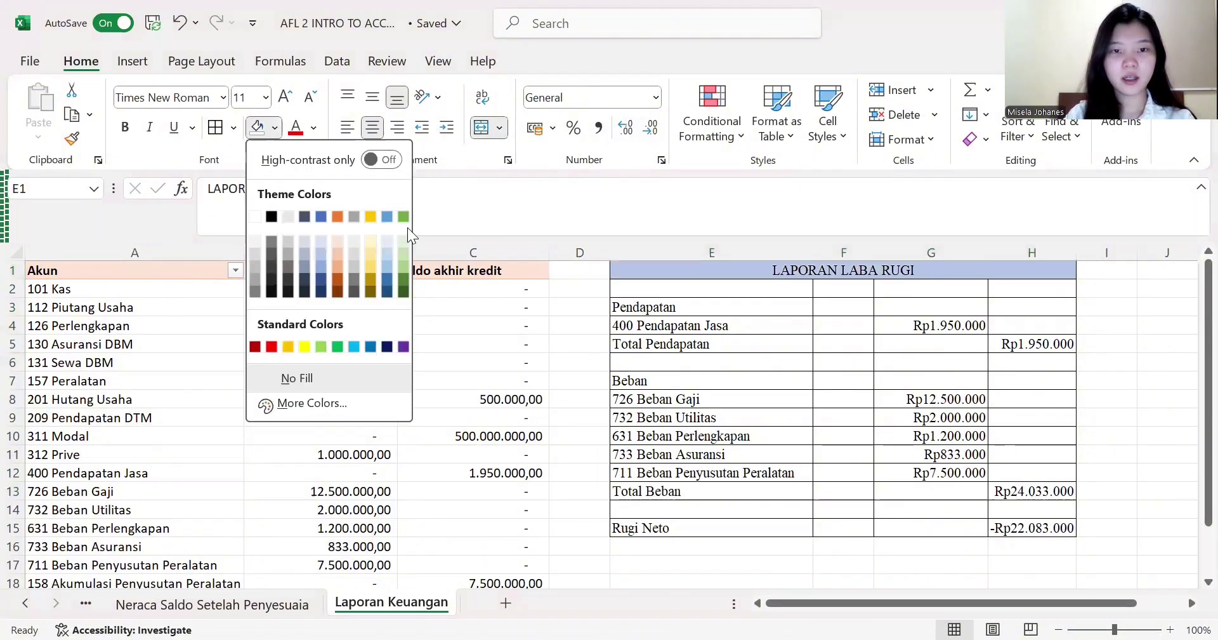
click(405, 242)
click(753, 371)
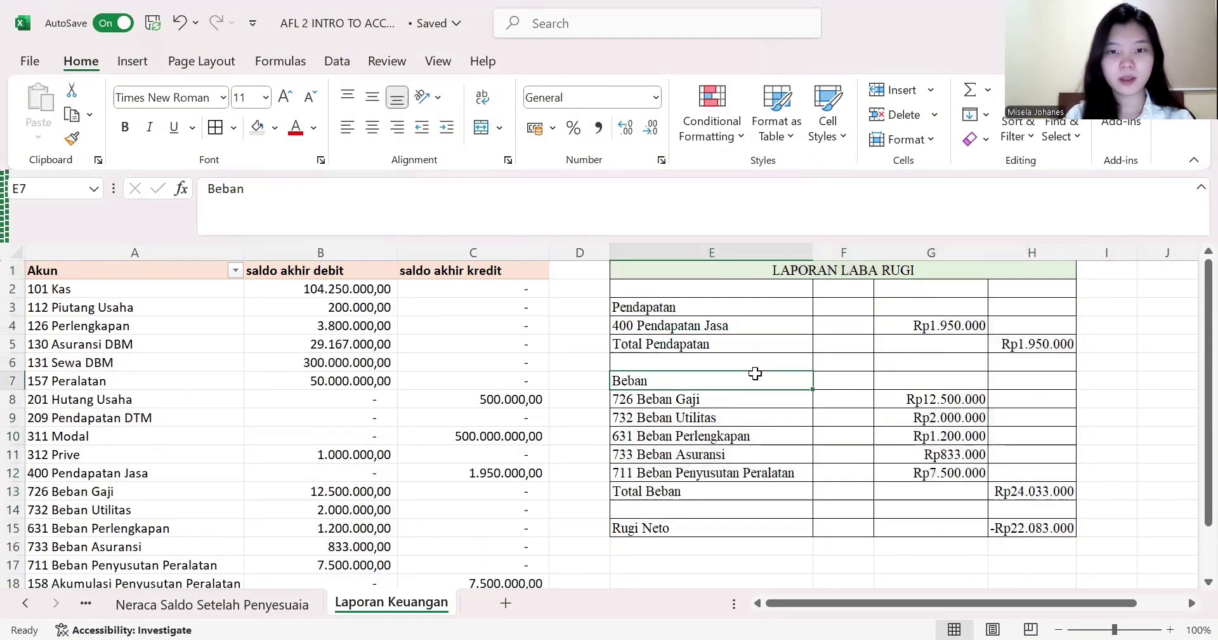
- Make the Pendapatan heading in E3, the Total Pendapatan row E5:H5 and the Beban heading in E7 bold
click(704, 307)
click(125, 127)
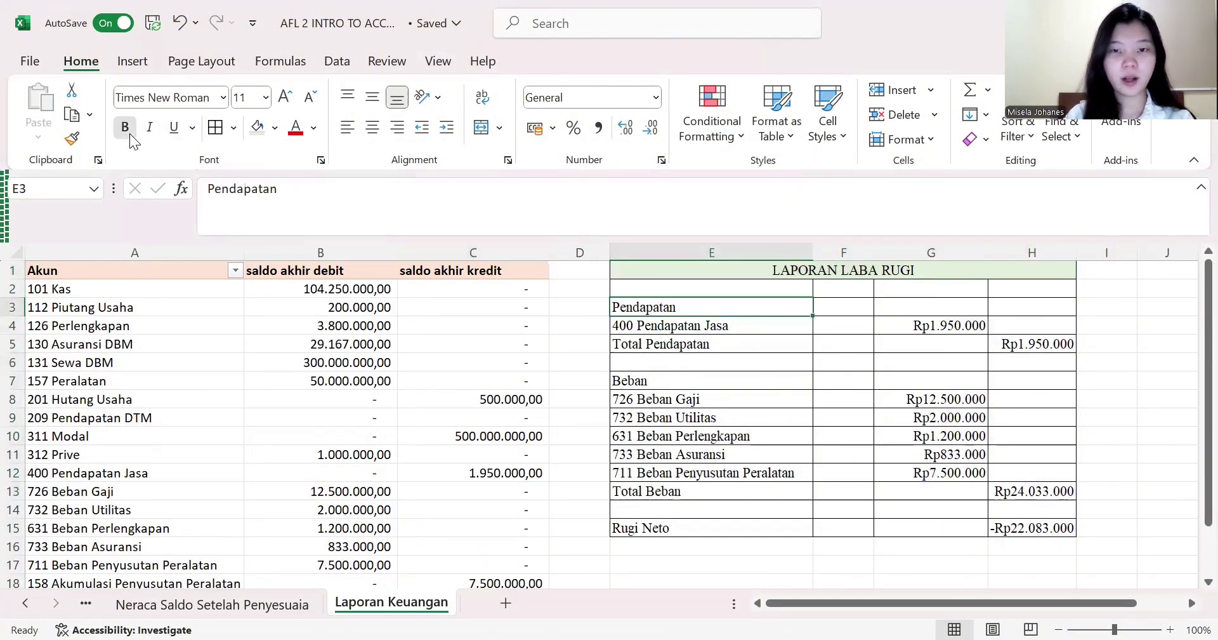
drag(722, 345, 1031, 344)
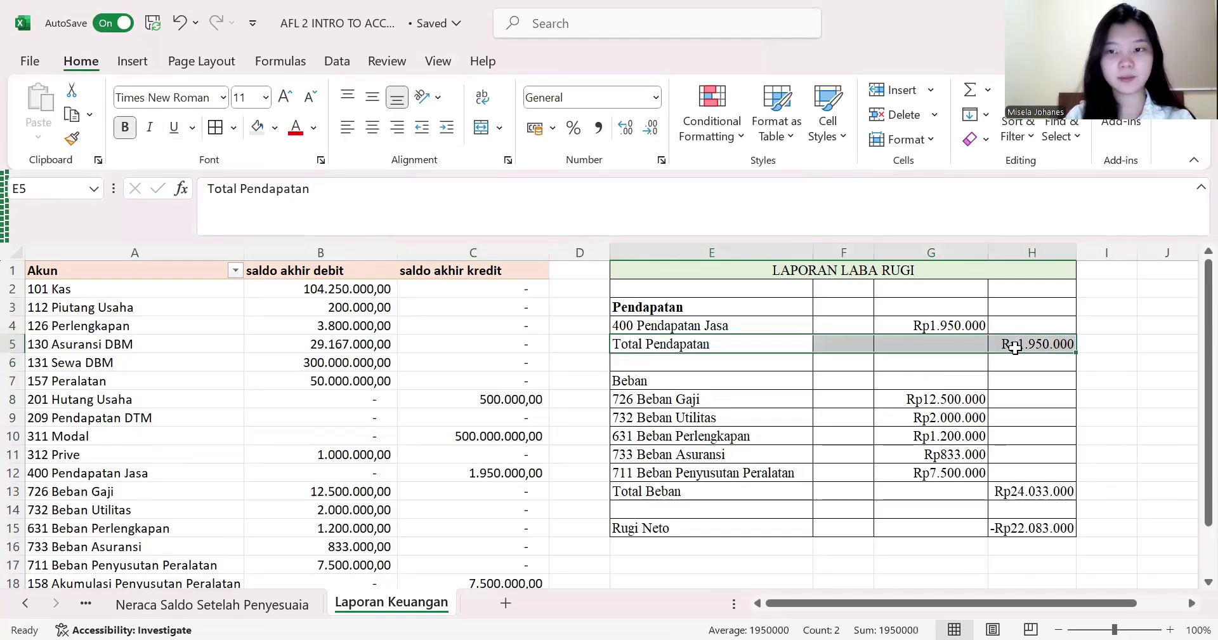
click(126, 127)
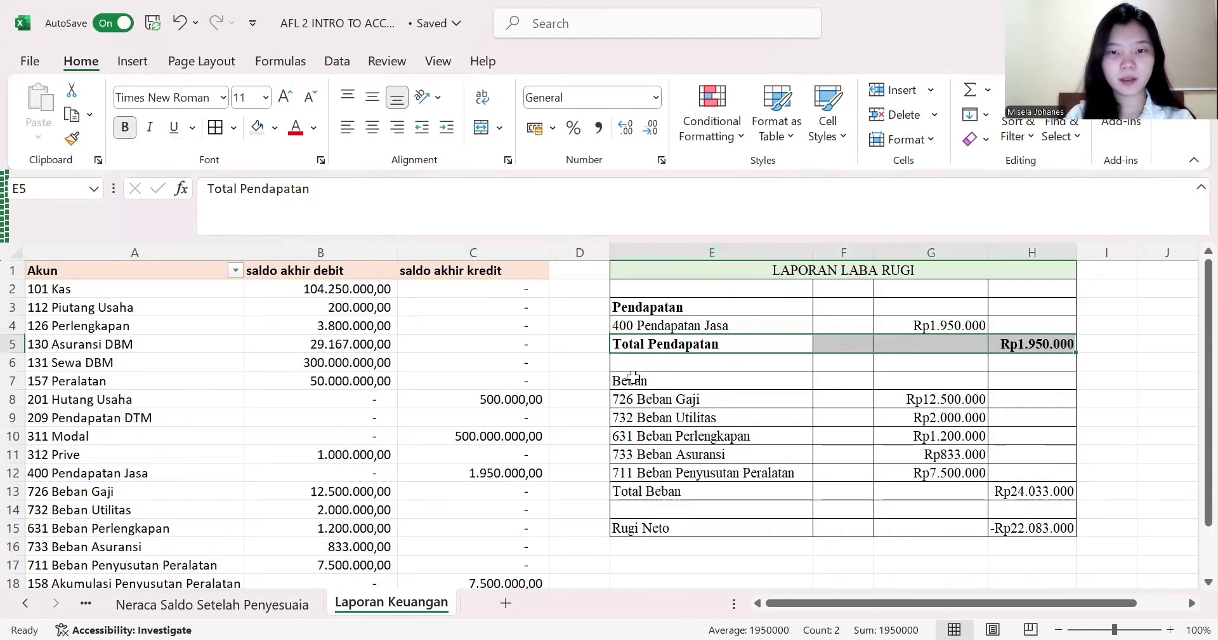
key(Down)
key(Down)
click(125, 127)
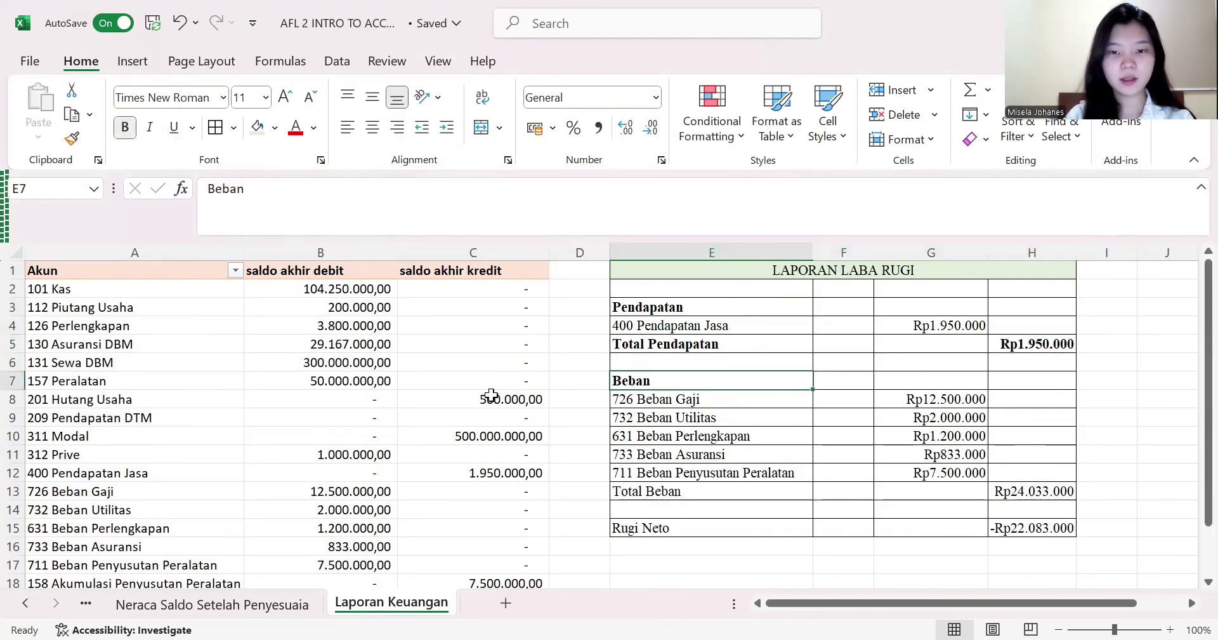
- Make the Total Beban and Rugi Neto rows E13:H15 bold and widen column H to fit the amounts
click(637, 490)
drag(936, 521, 1045, 527)
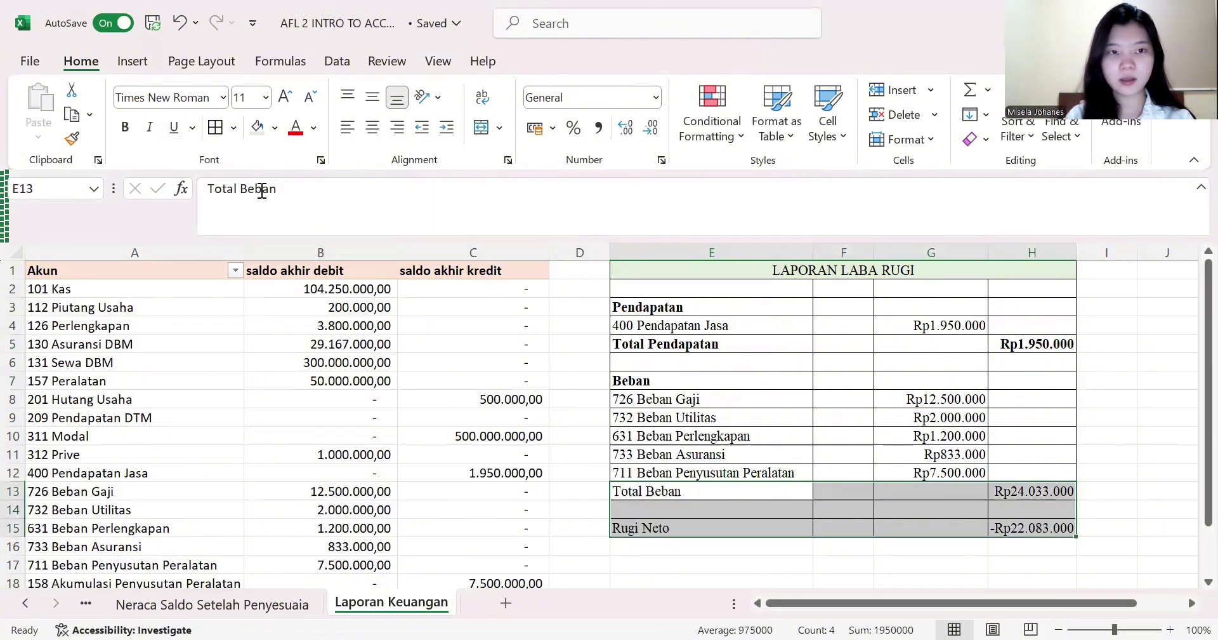
click(125, 127)
click(646, 351)
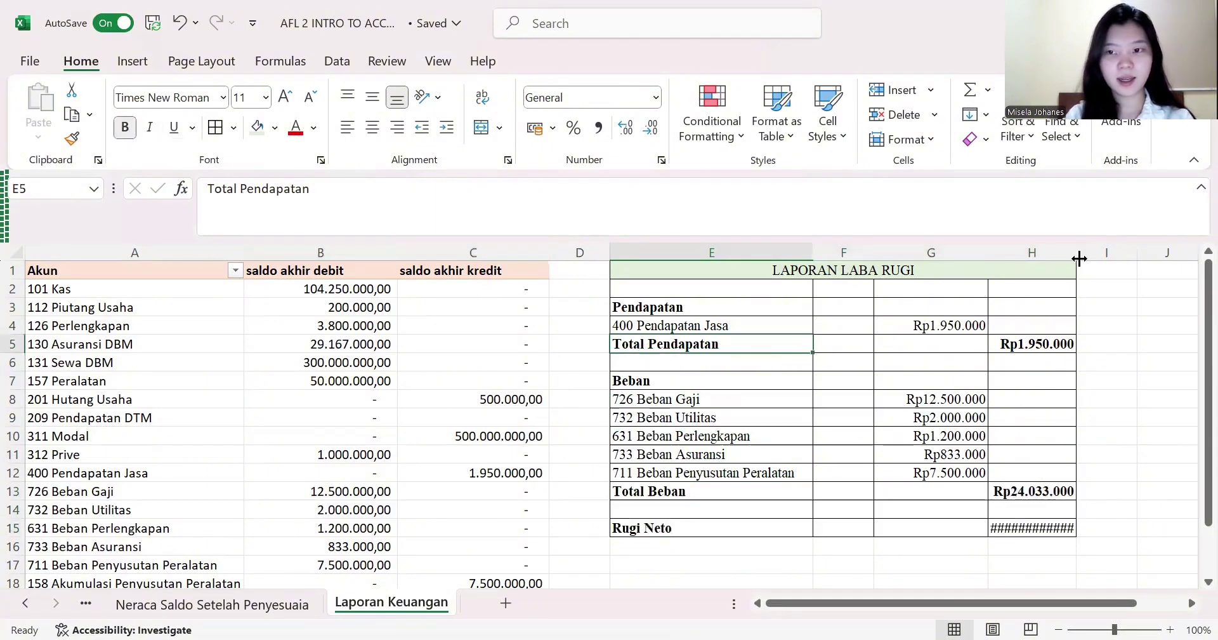
drag(1077, 254, 1109, 262)
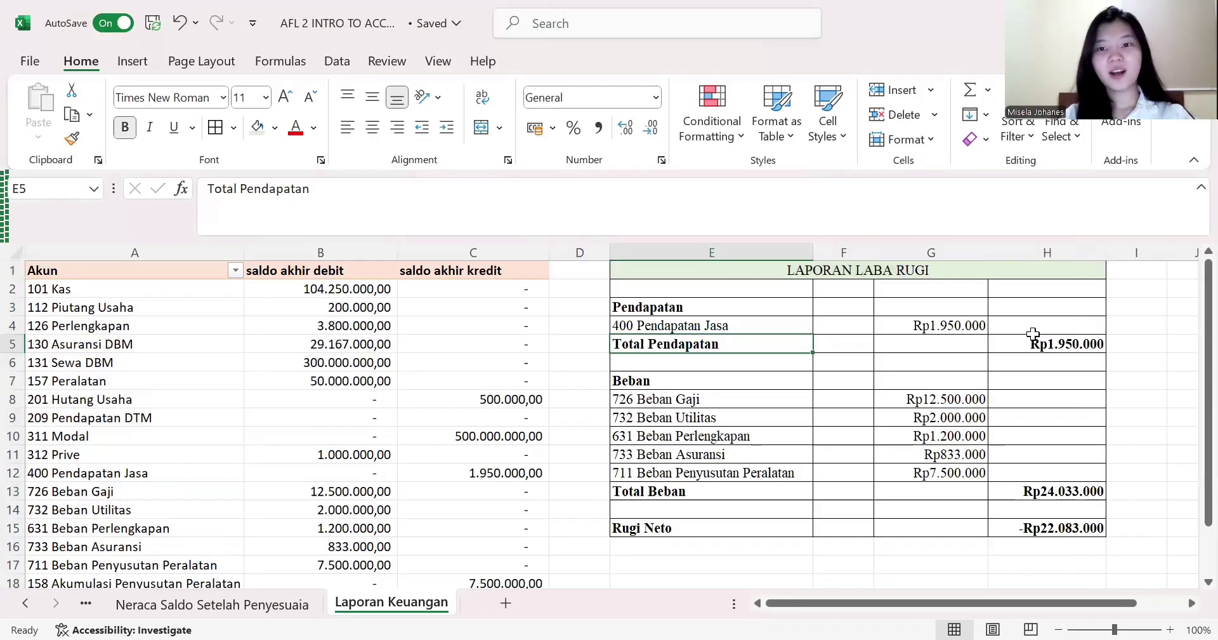
- Make the merged LAPORAN LABA RUGI title bold
click(918, 273)
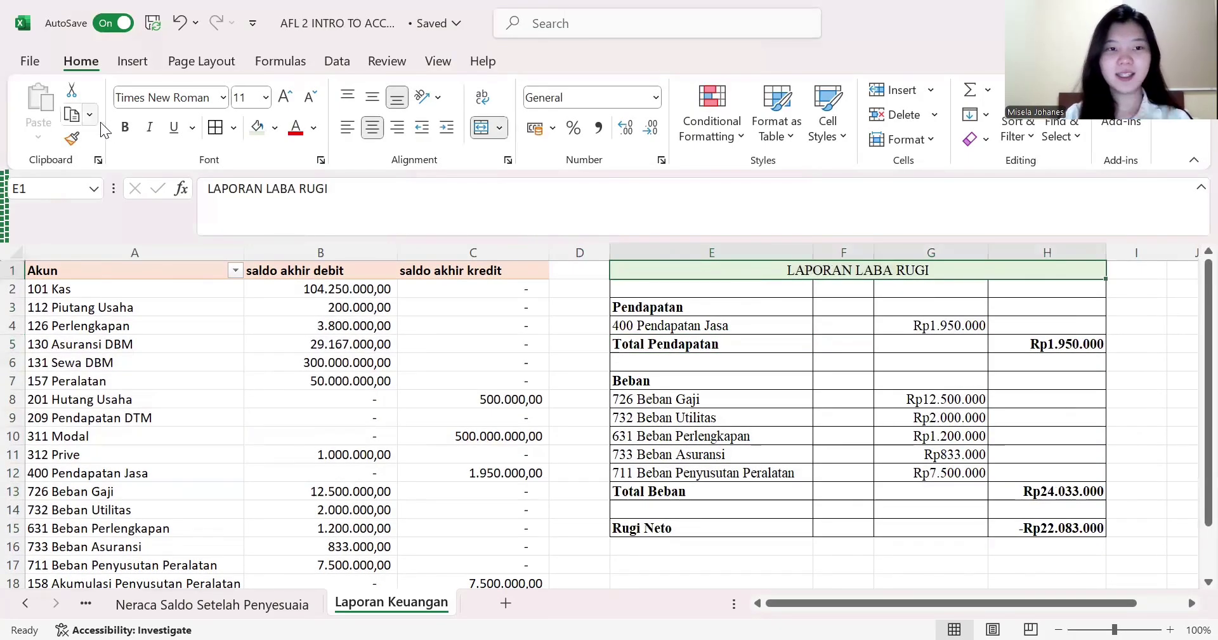
click(125, 127)
click(603, 347)
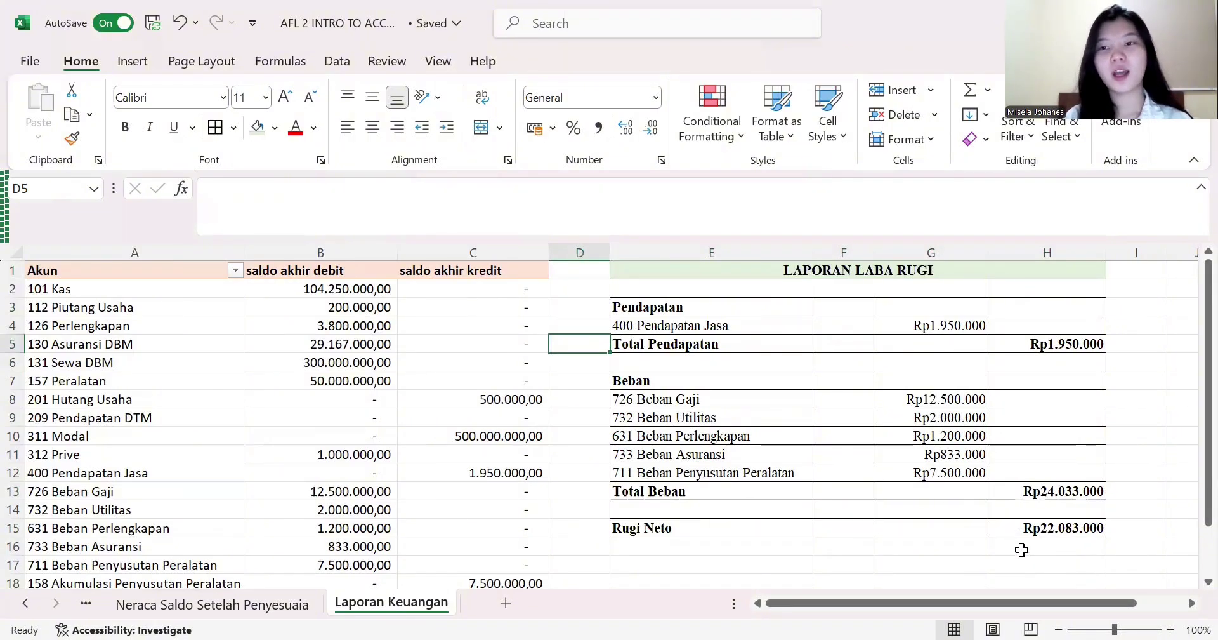
scroll(1022, 552, down, 1)
scroll(1022, 552, up, 1)
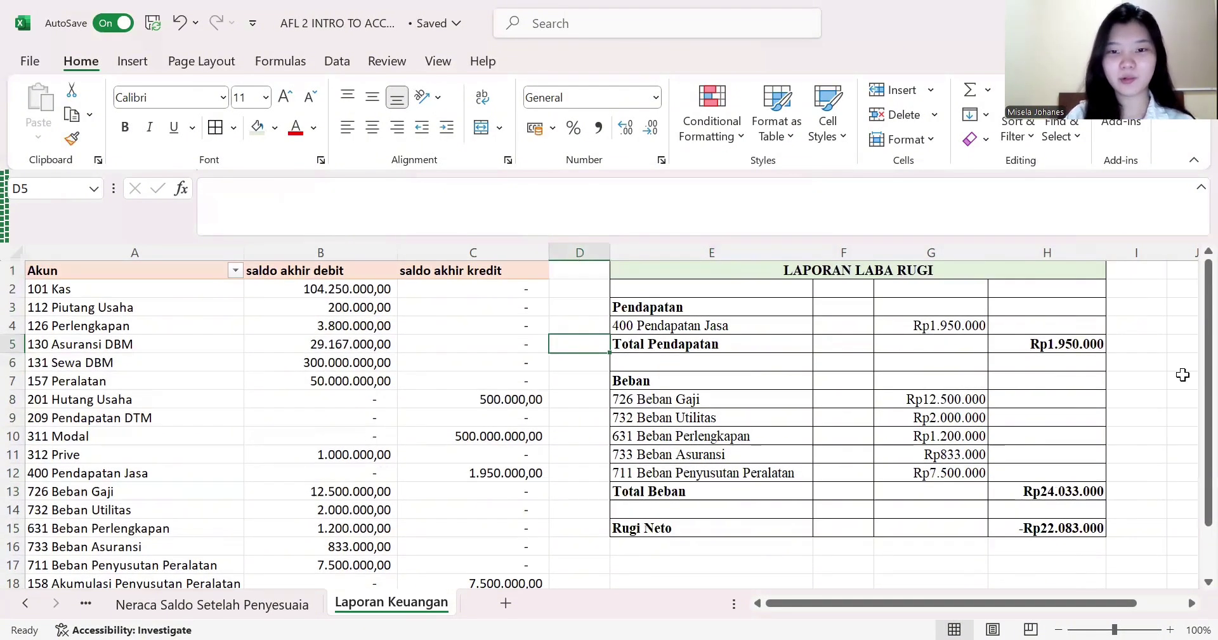
click(1156, 419)
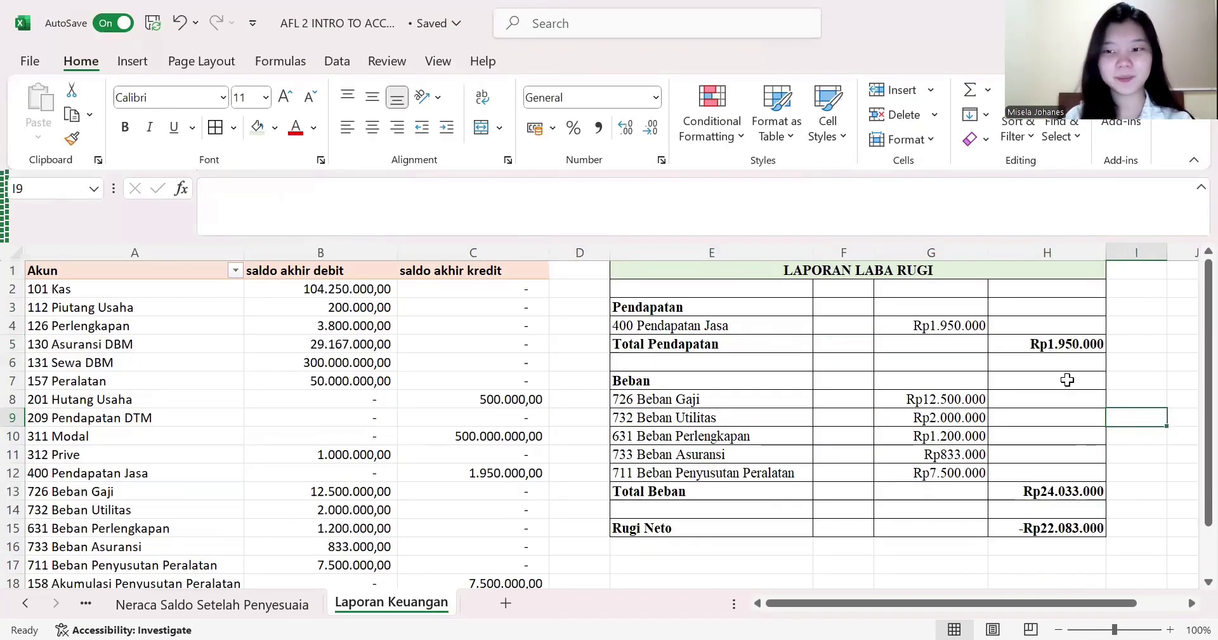
- Enter the title "LAPORAN PERUBAHAN MODAL" in F18, below the income statement
scroll(1073, 380, down, 3)
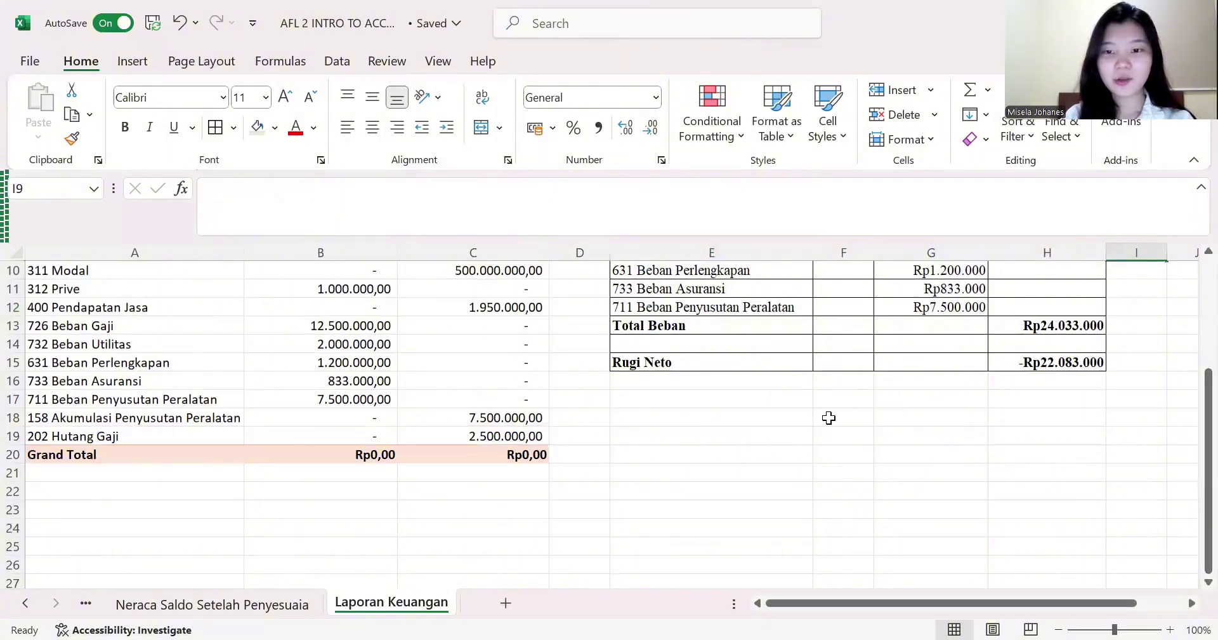
click(829, 417)
text(La)
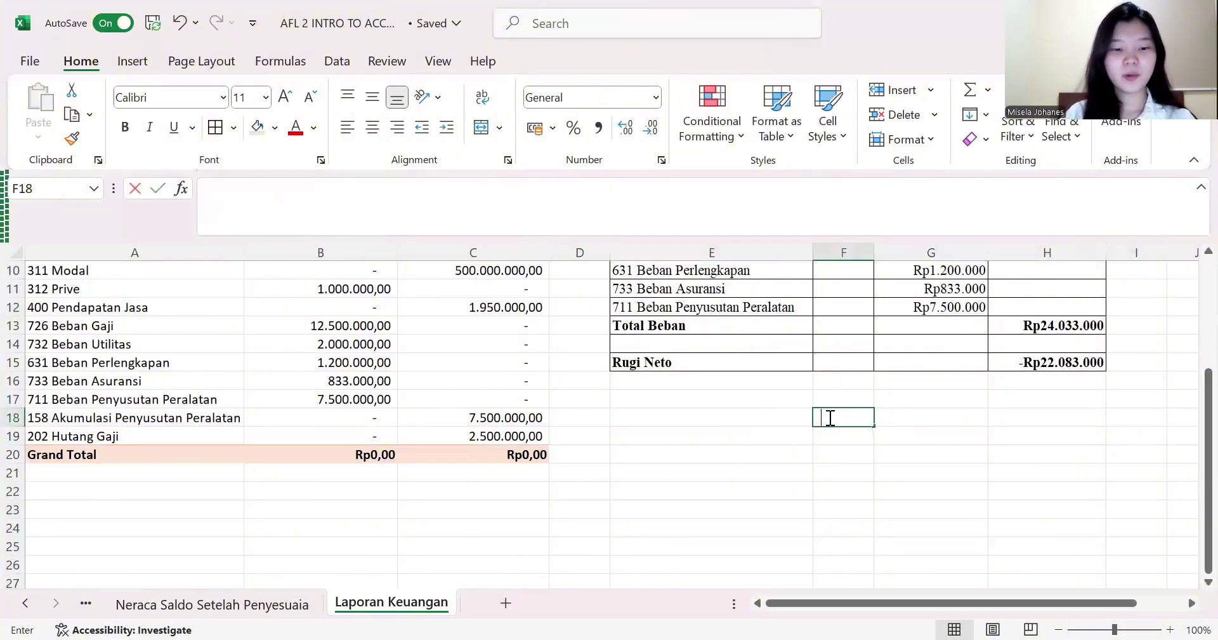
key(BackSpace)
text(APO)
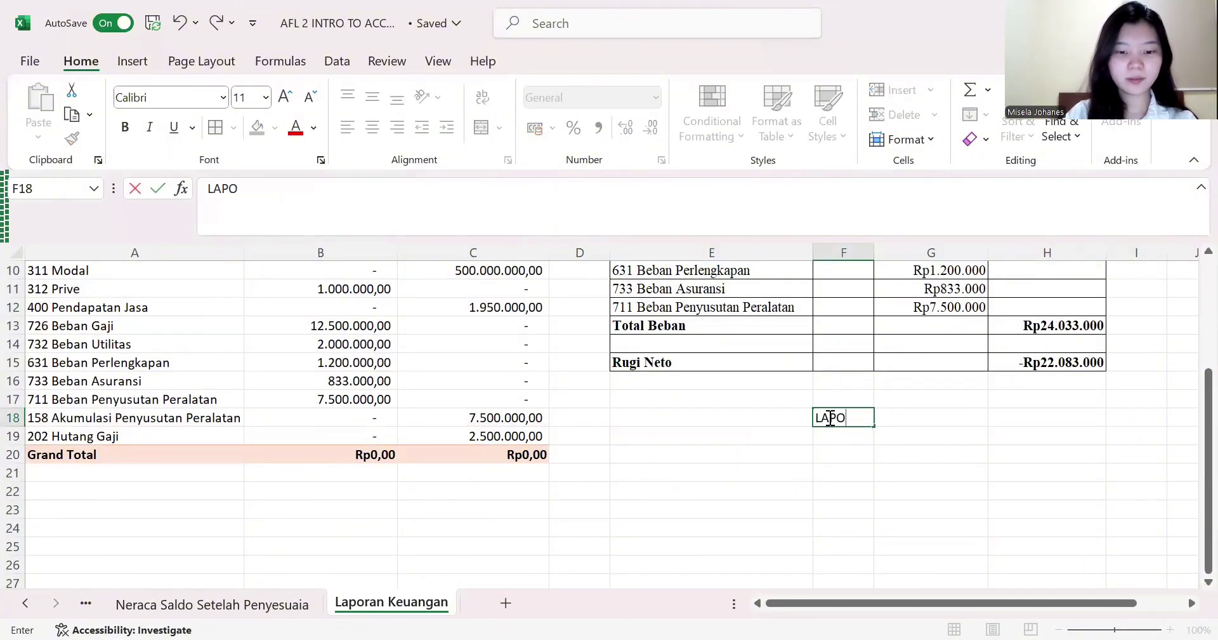
text(RAN pERUBAHAN)
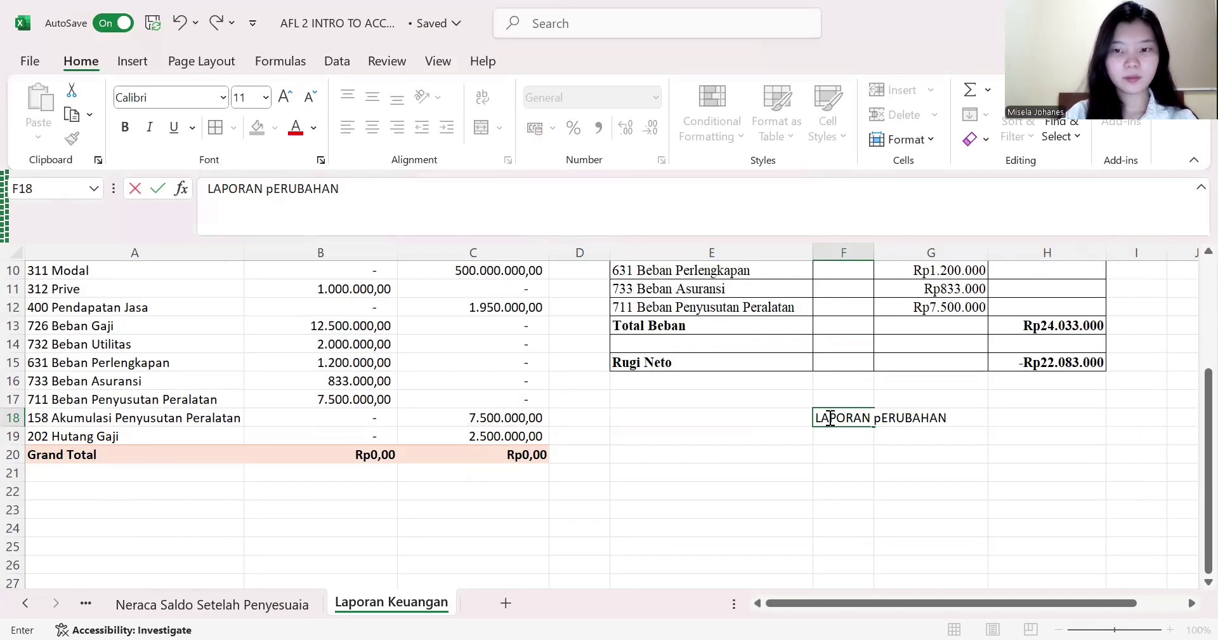
key(BackSpace)
key(BackSpace)
key(BackSpace)
key(BackSpace)
key(BackSpace)
key(BackSpace)
key(BackSpace)
key(BackSpace)
key(BackSpace)
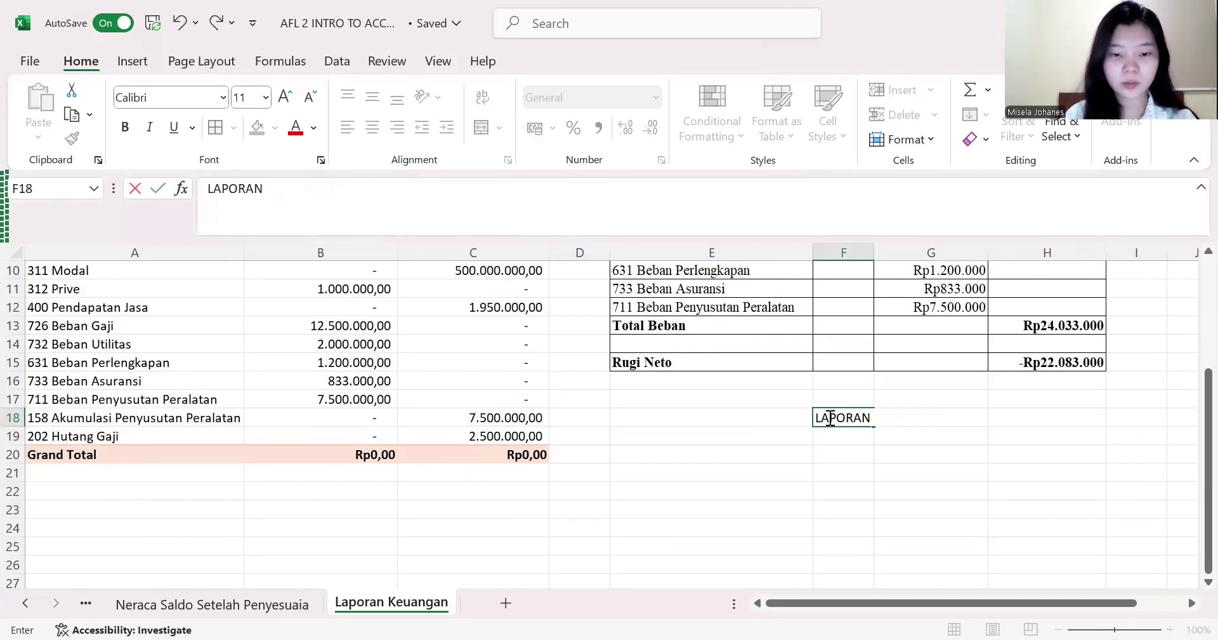
text(PERUBAHAN MODAL)
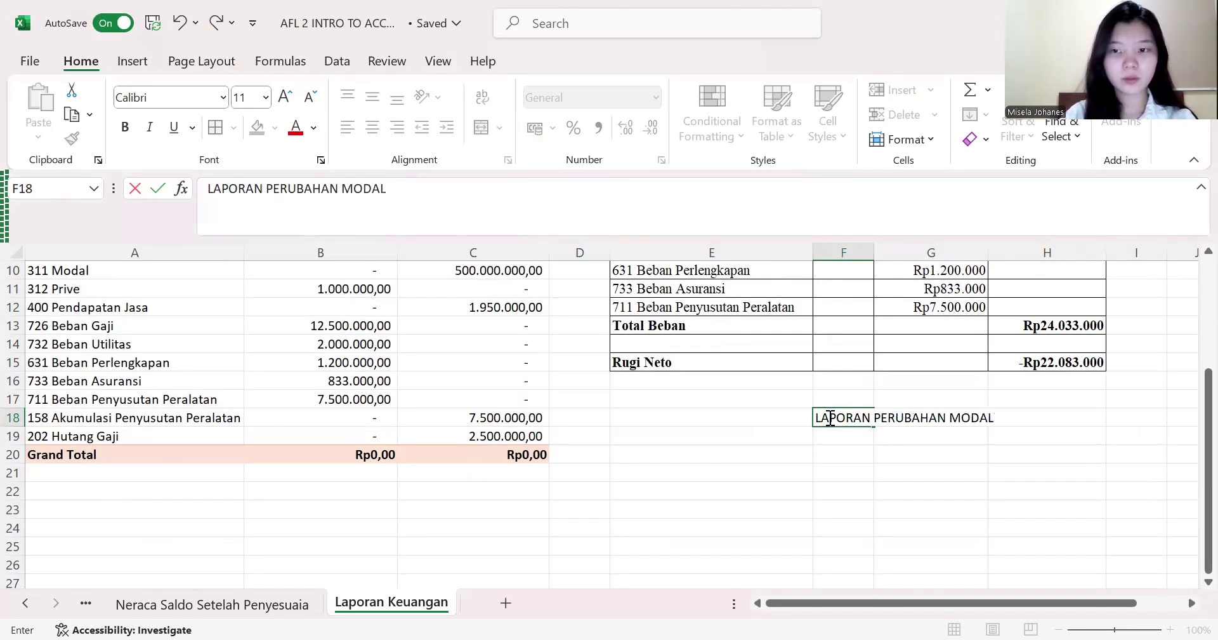
click(713, 434)
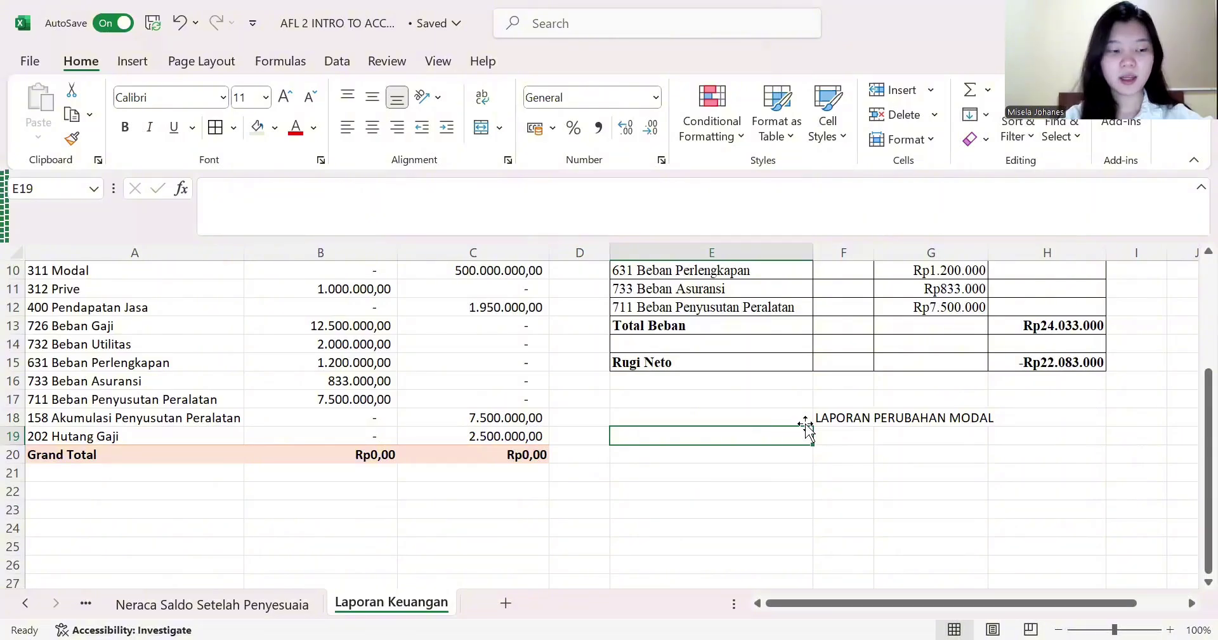
- Add the label "Saldo Laba 1 September 2024" in E20 with the value 0 in G20
click(749, 452)
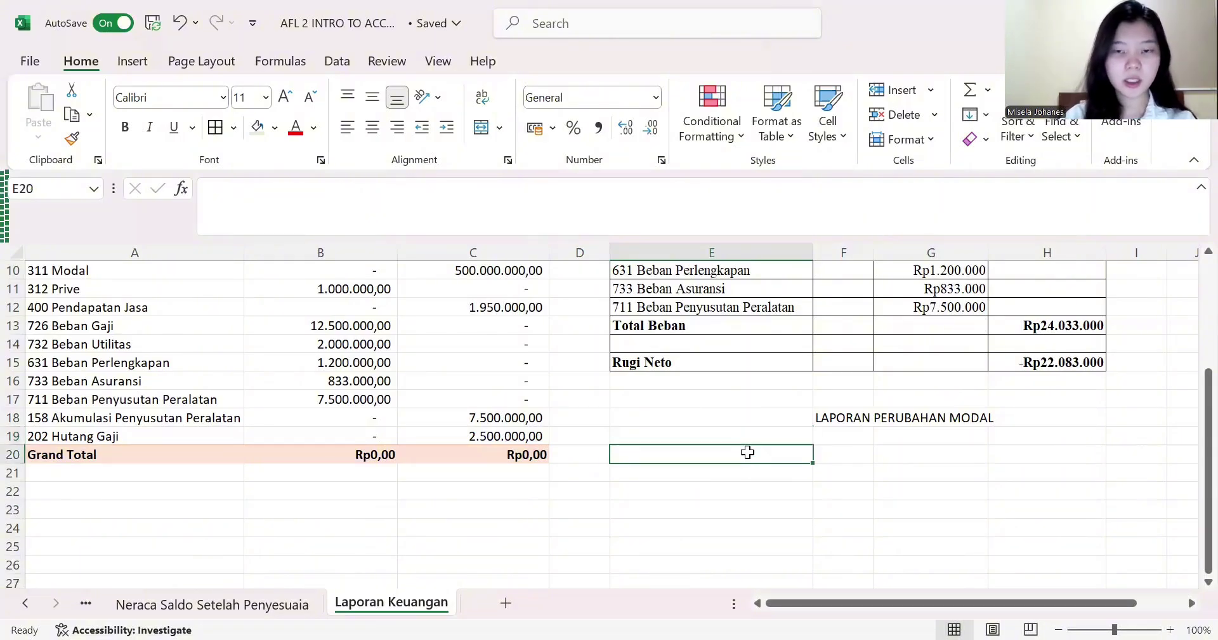
scroll(748, 452, up, 2)
scroll(749, 451, up, 1)
scroll(748, 452, down, 1)
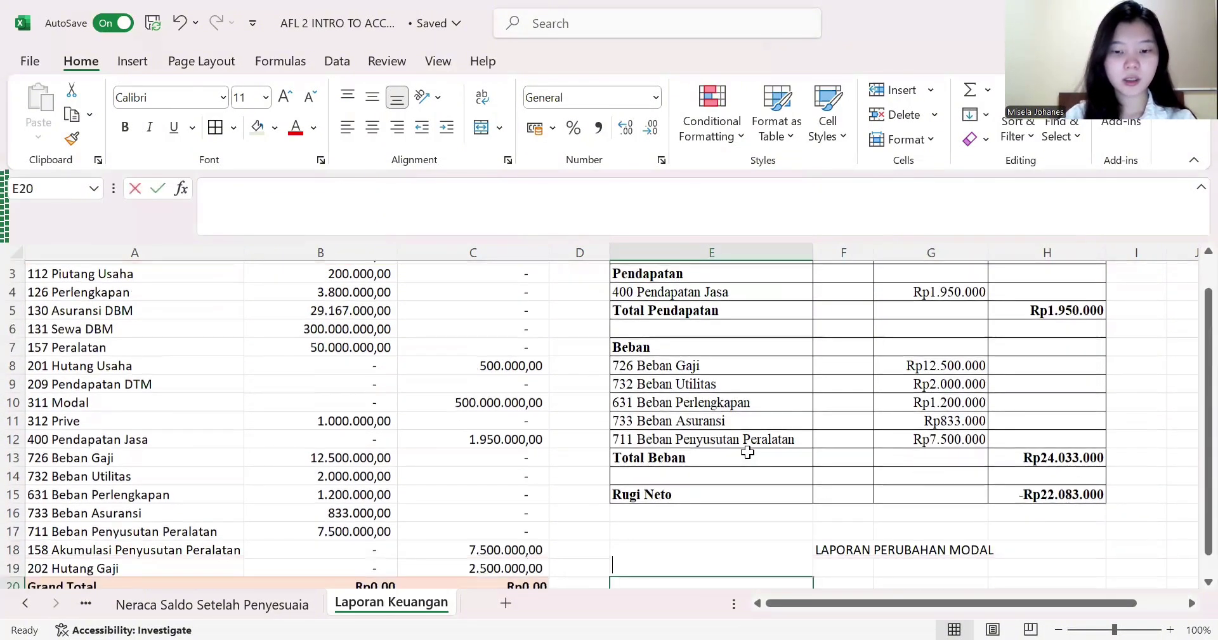
text(Saldo Laba )
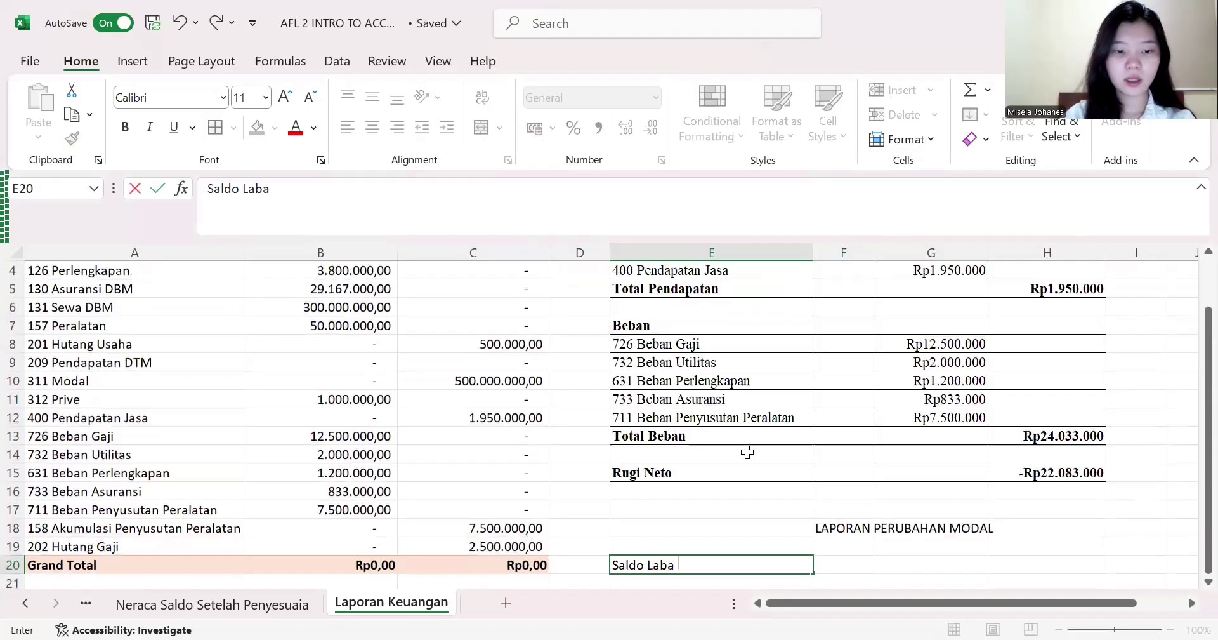
text(1 Septemb)
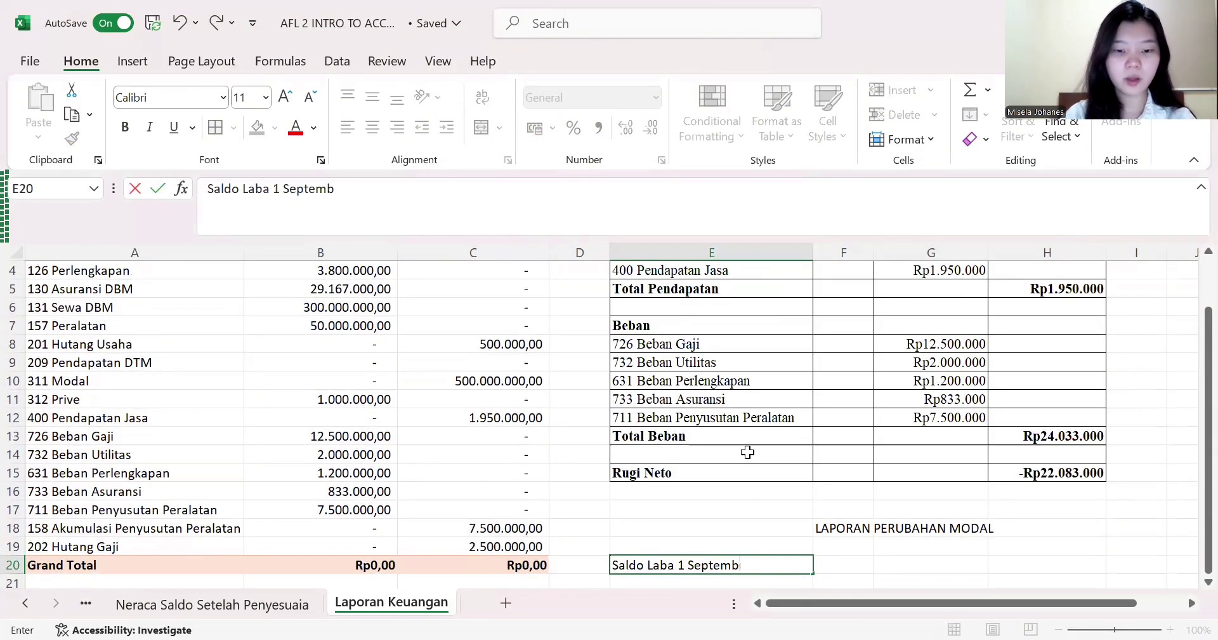
text(er 2024)
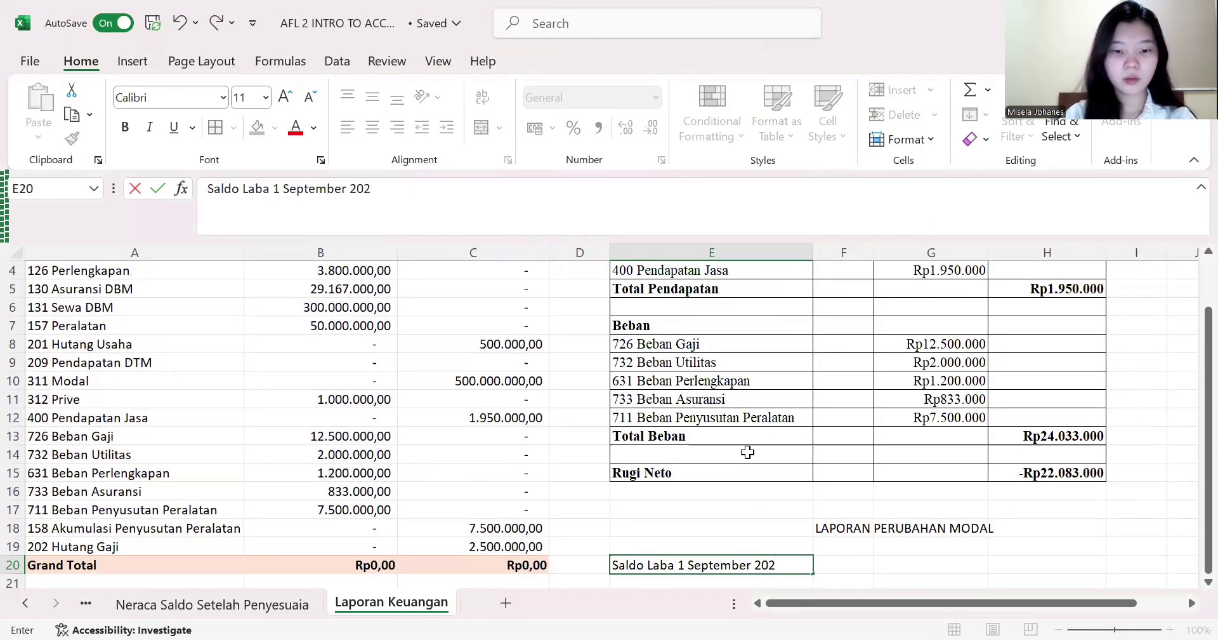
click(924, 564)
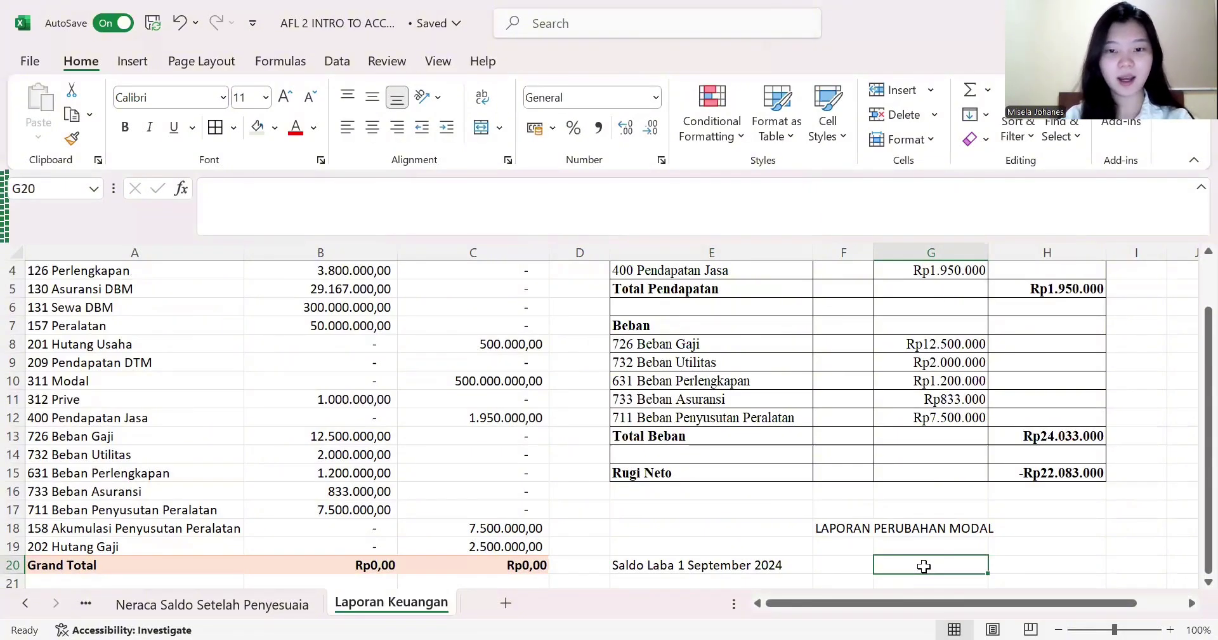
text(0)
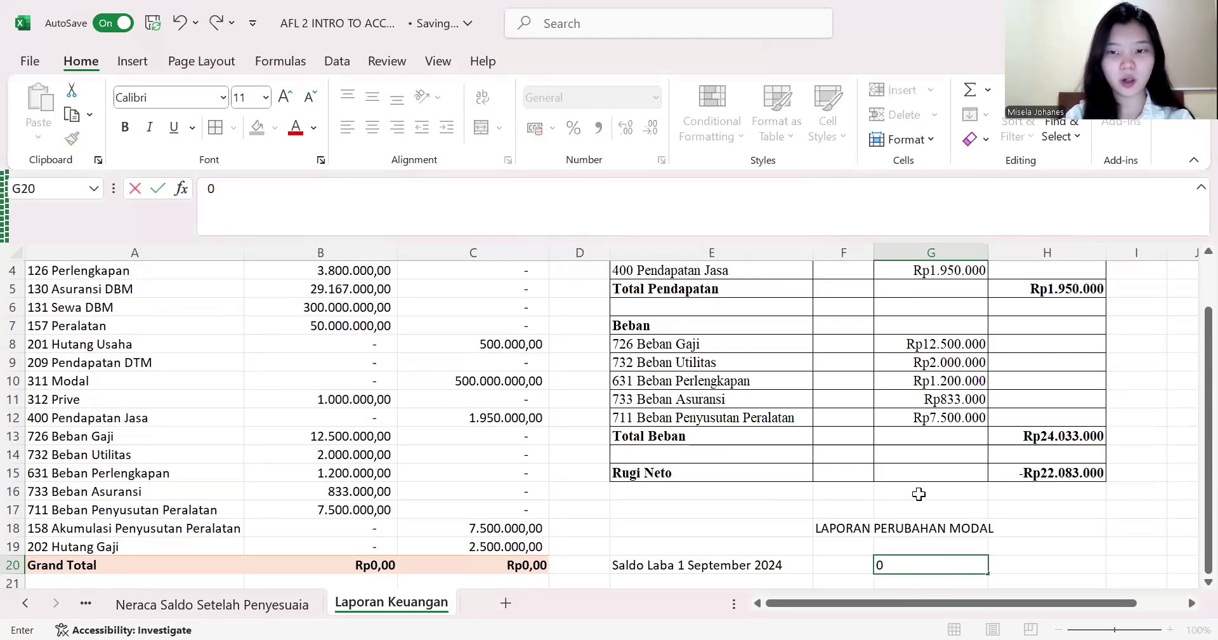
scroll(919, 494, down, 1)
scroll(919, 494, down, 2)
- Add the label "Ditambah : Rugi Neto" in E21, below the opening Saldo Laba row
click(716, 471)
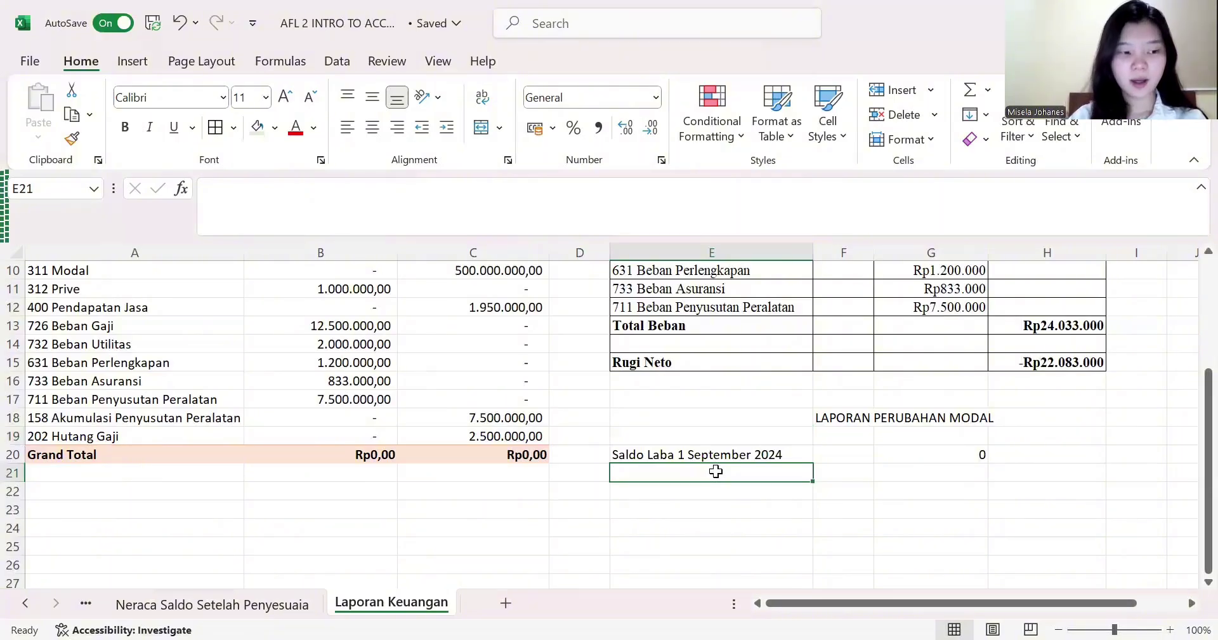
text(R)
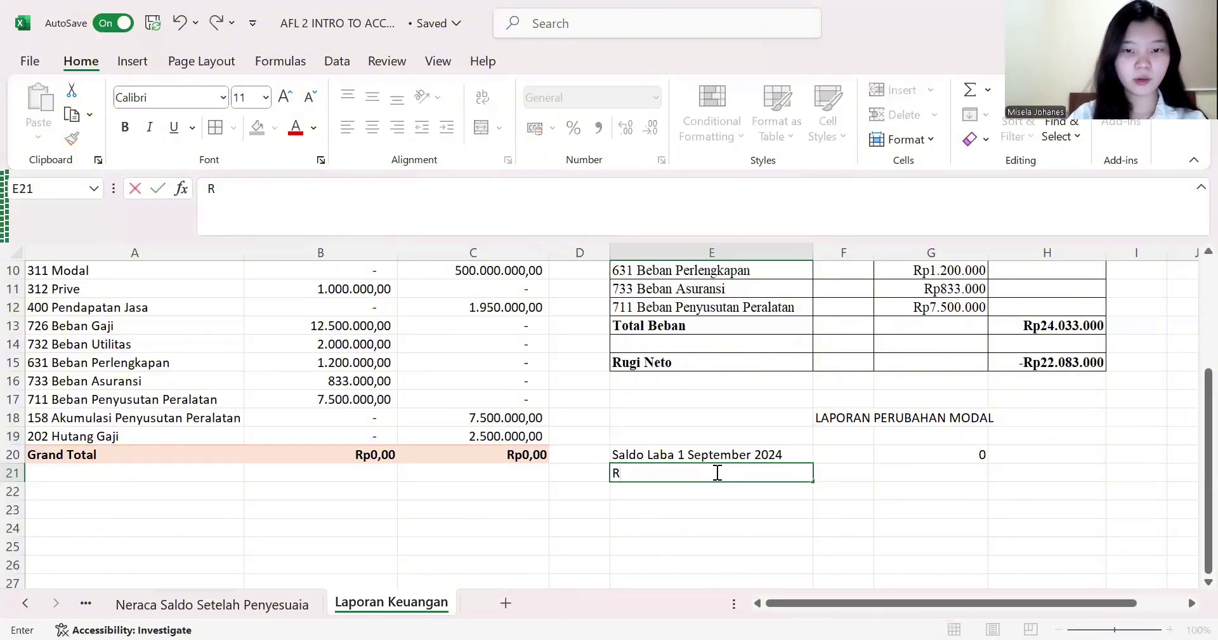
key(BackSpace)
text(Ditamab)
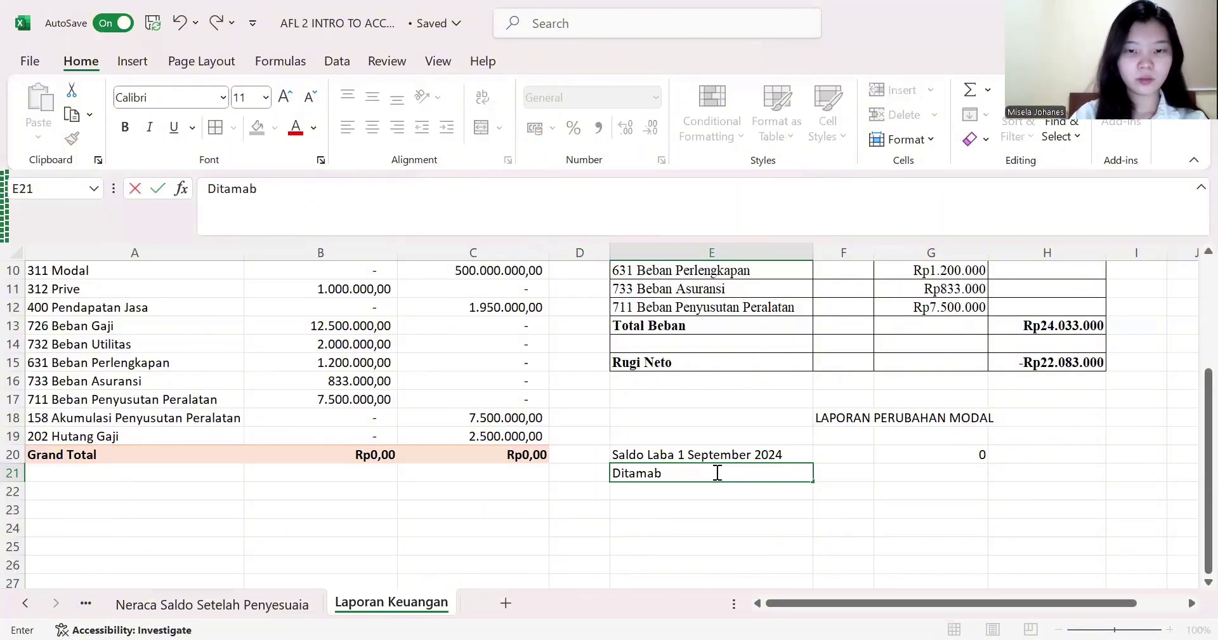
text(h)
key(BackSpace)
key(BackSpace)
key(BackSpace)
text(bah)
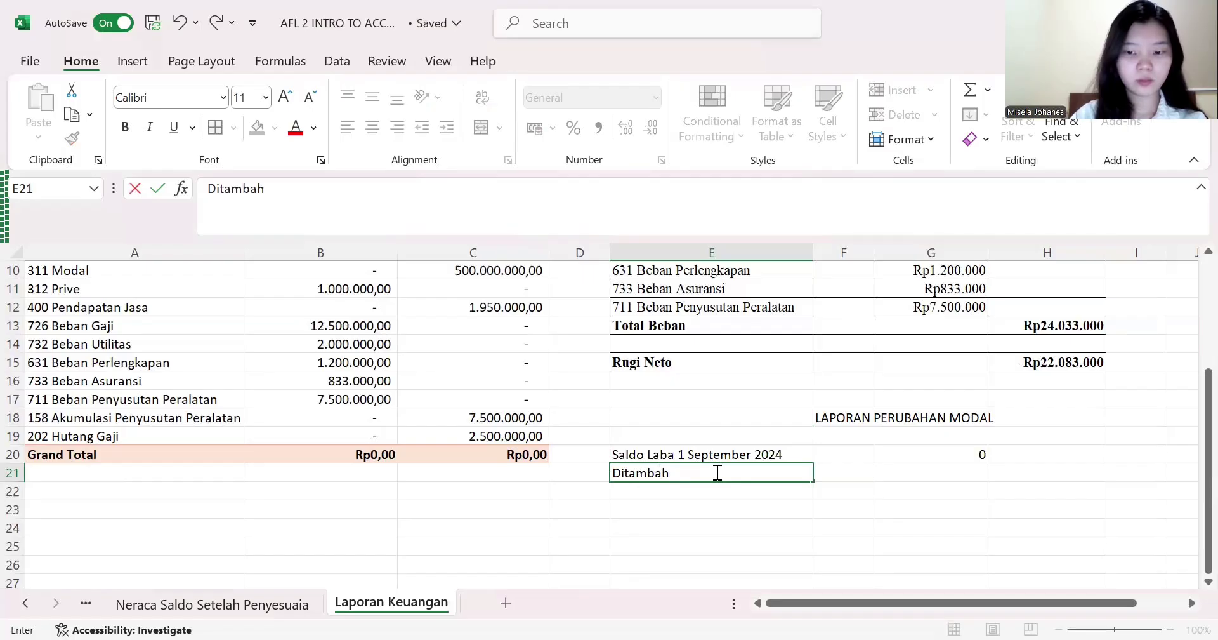
text( : Rugi)
key(BackSpace)
key(BackSpace)
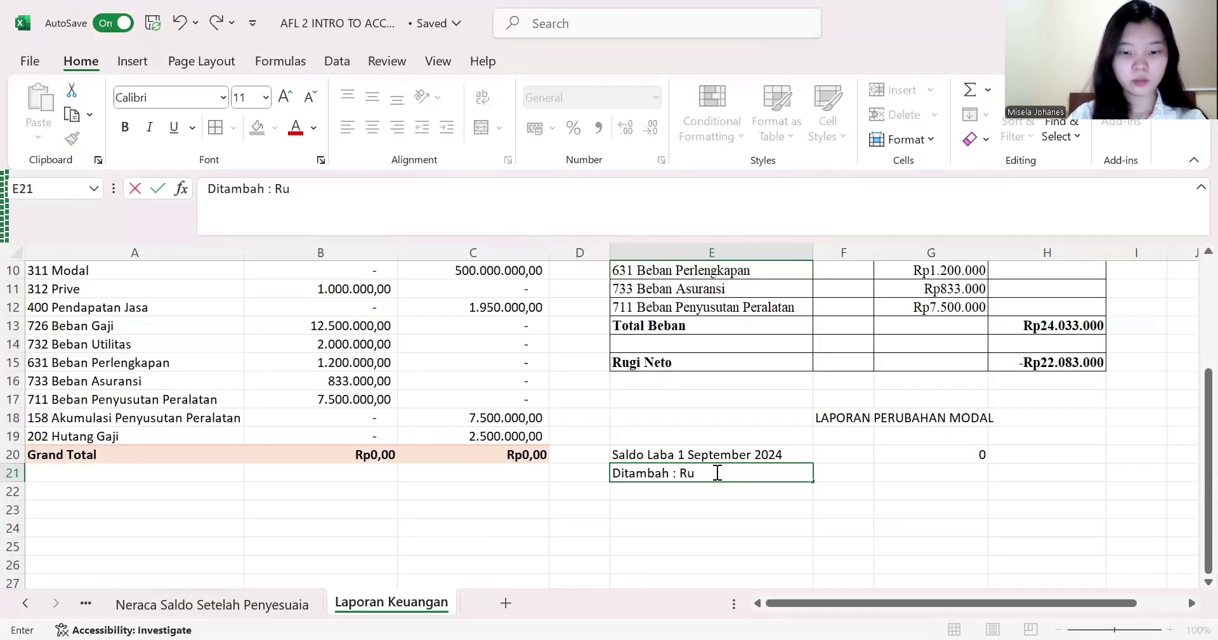
text(gi Neto)
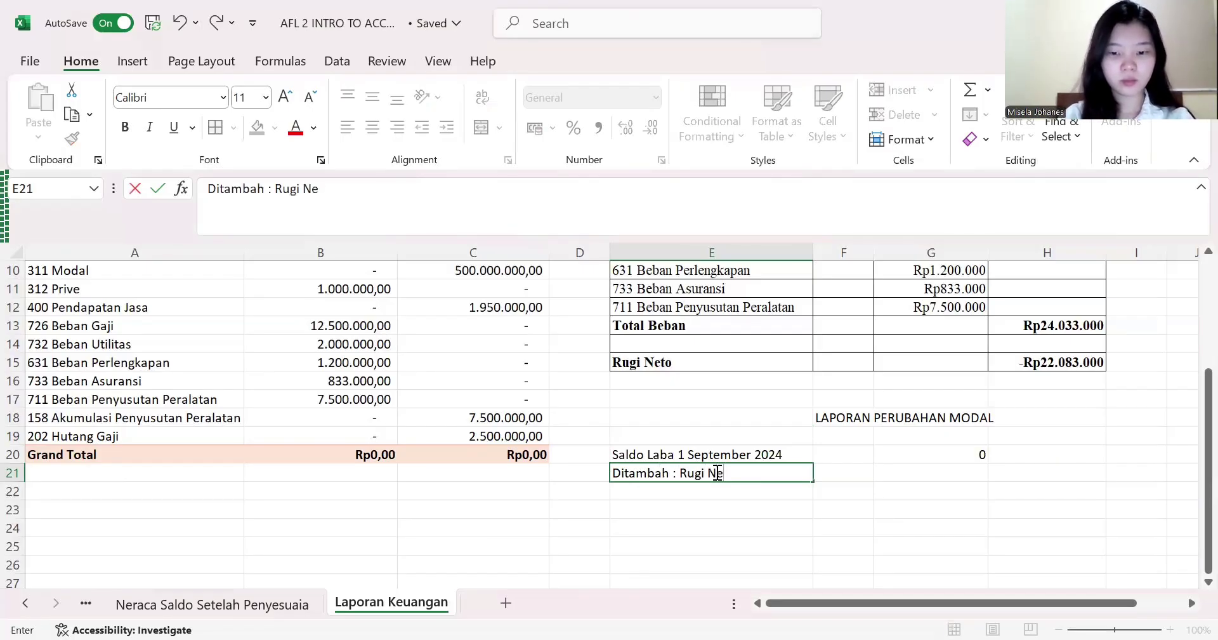
- Link G21 to the Rugi Neto amount in H15 of the income statement
click(960, 471)
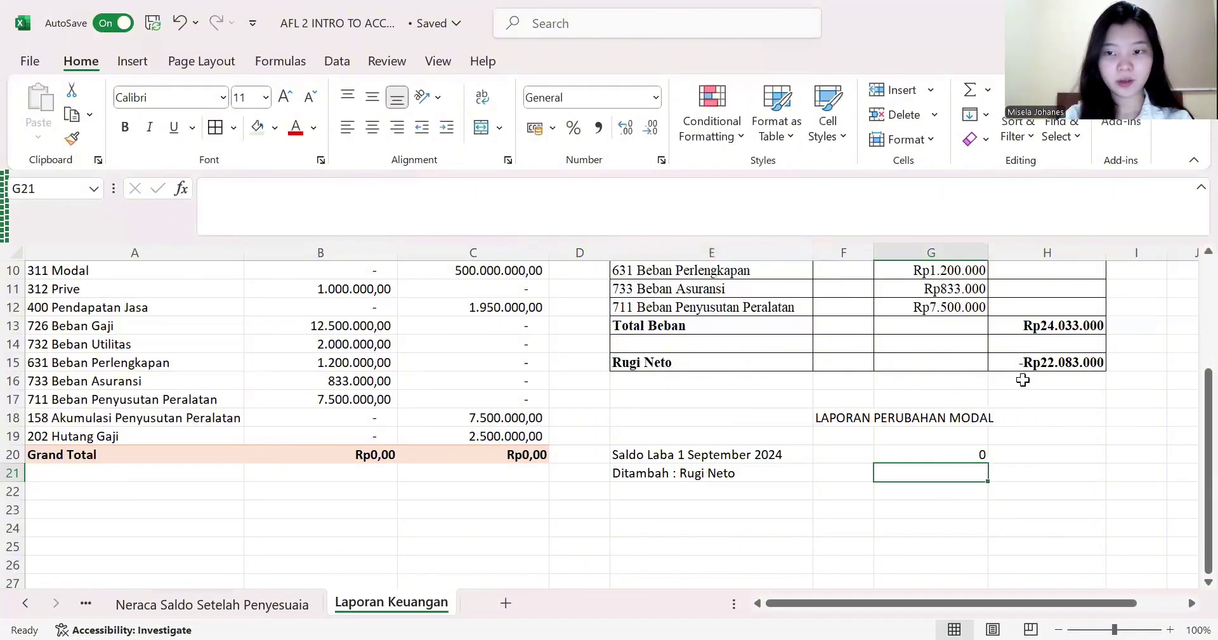
text(=)
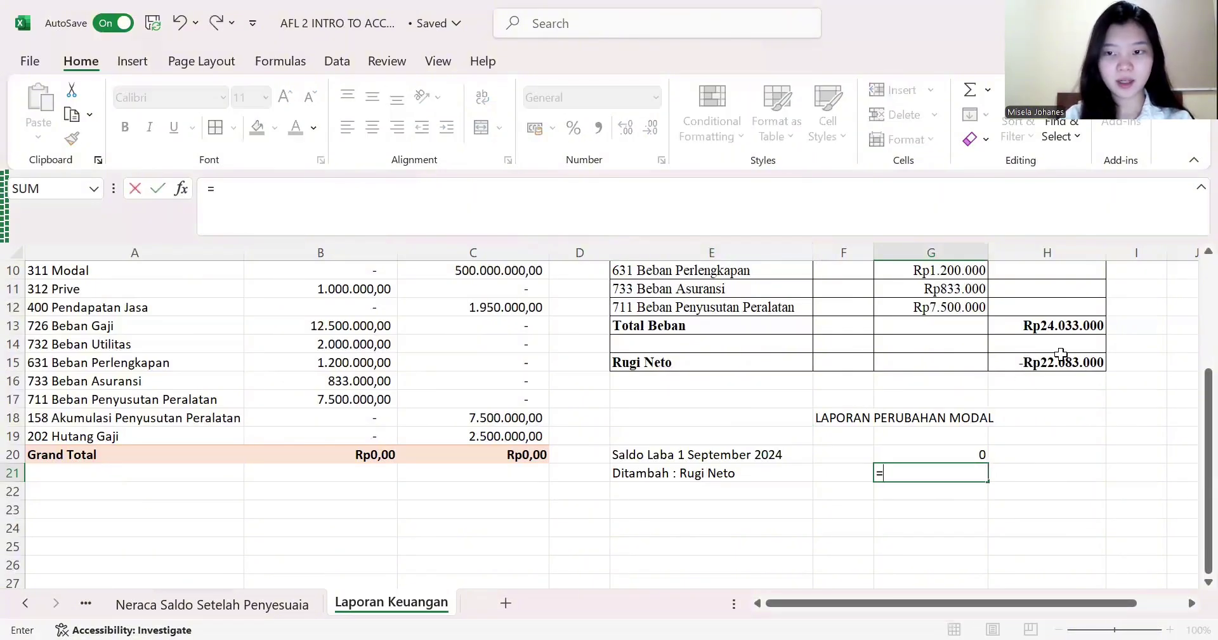
click(1061, 359)
key(Return)
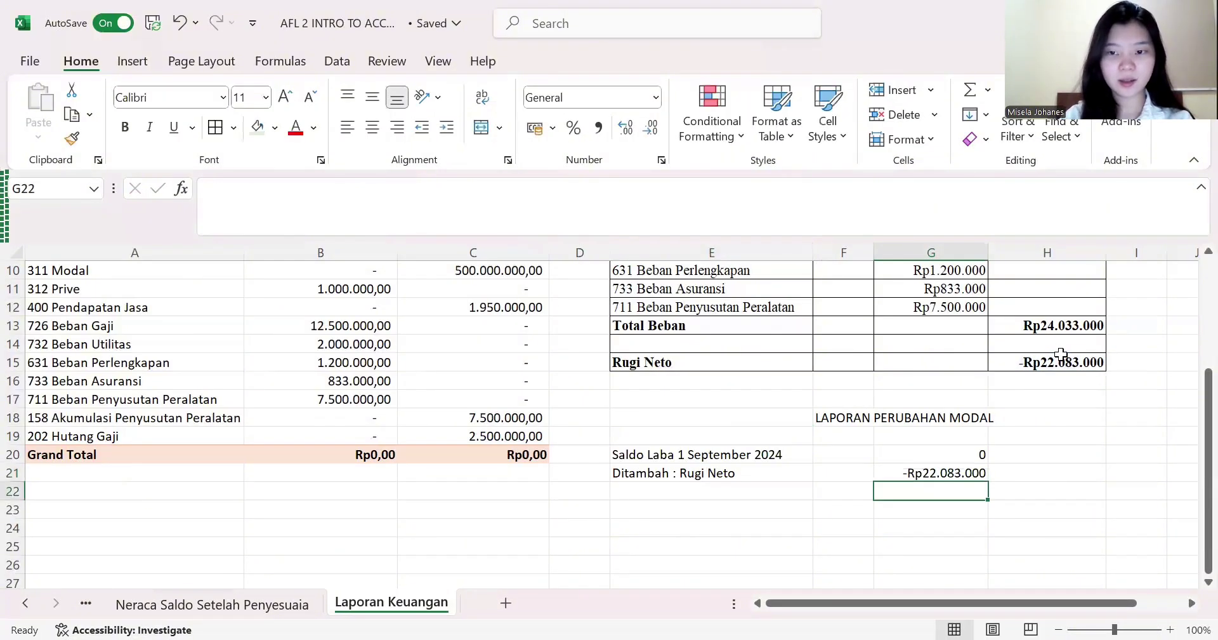
- Add the label "Dikurangi : Prive" in E22
click(723, 492)
text(Dikurangi)
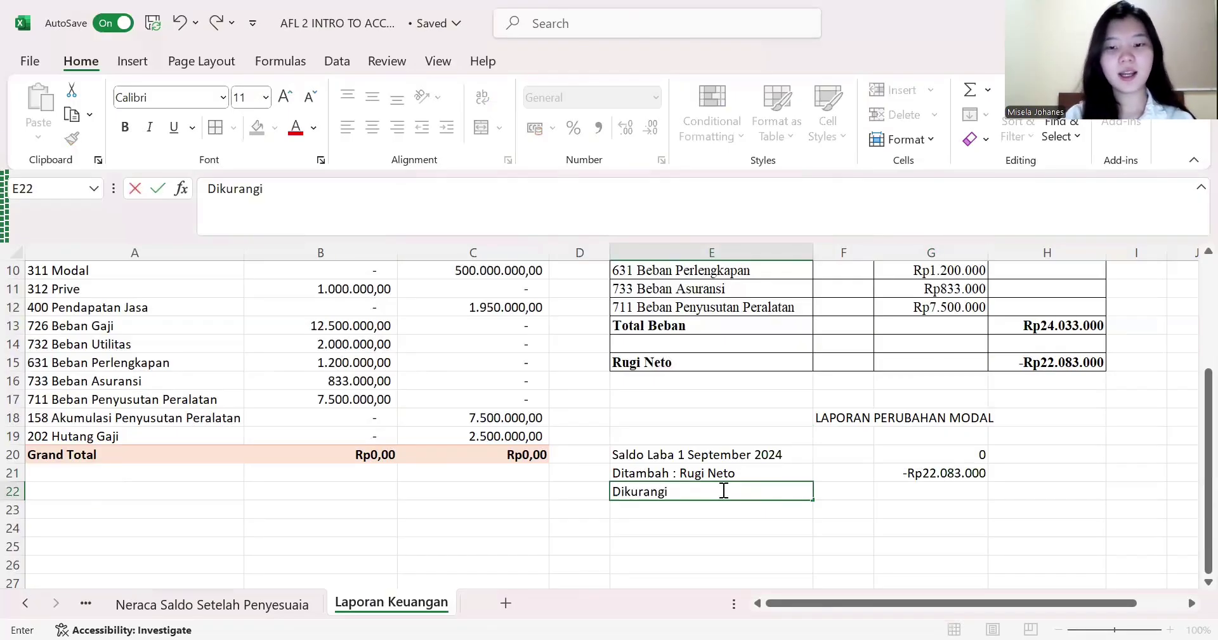
text( :)
scroll(424, 406, up, 2)
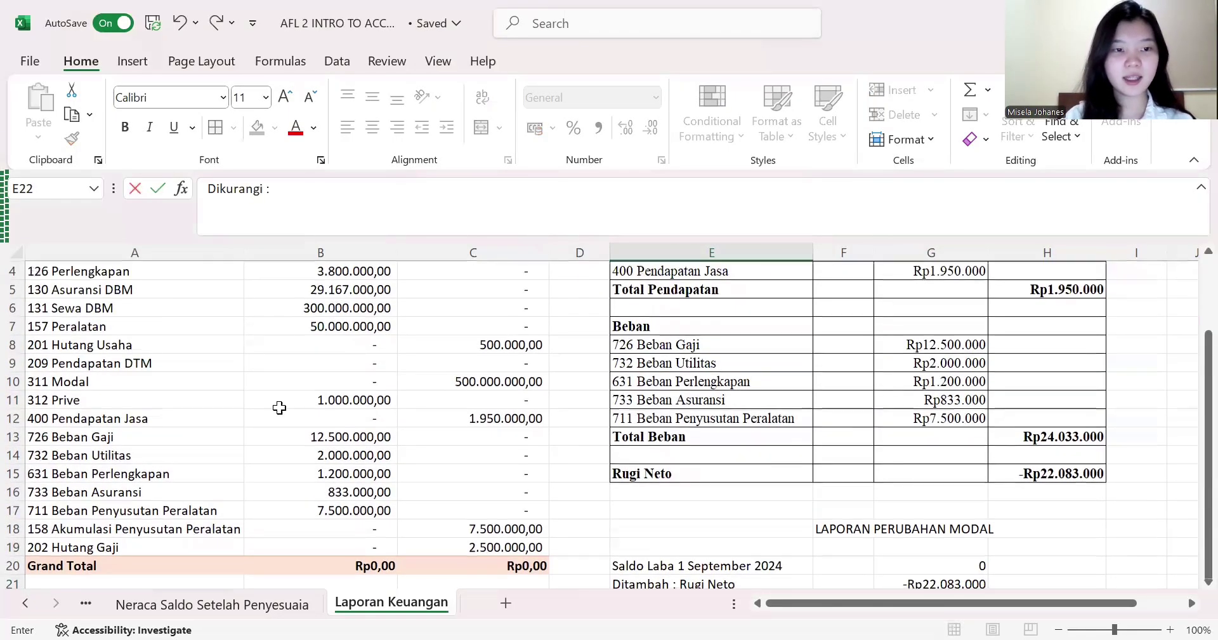
scroll(115, 381, up, 1)
scroll(115, 381, down, 1)
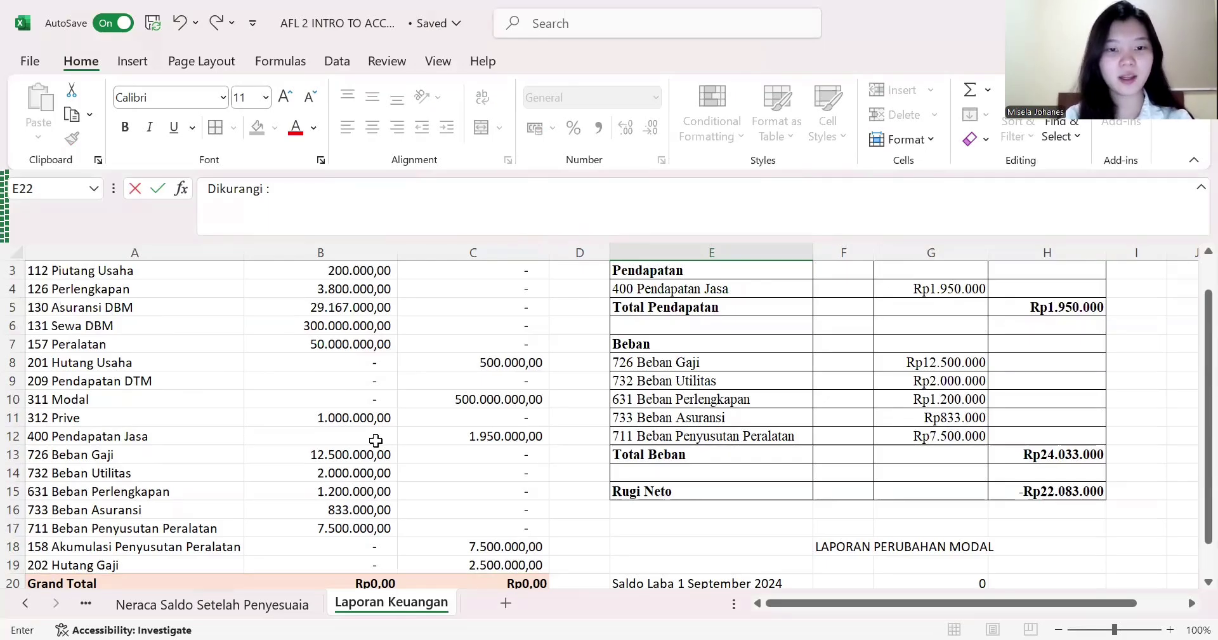
scroll(501, 417, down, 3)
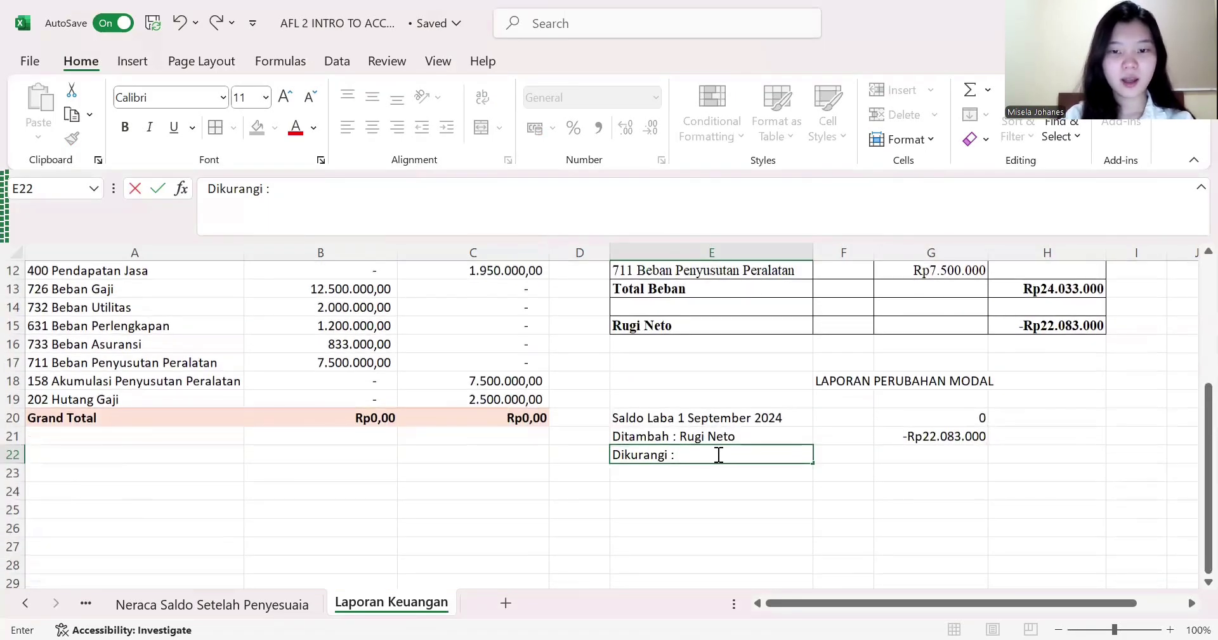
text(Prive)
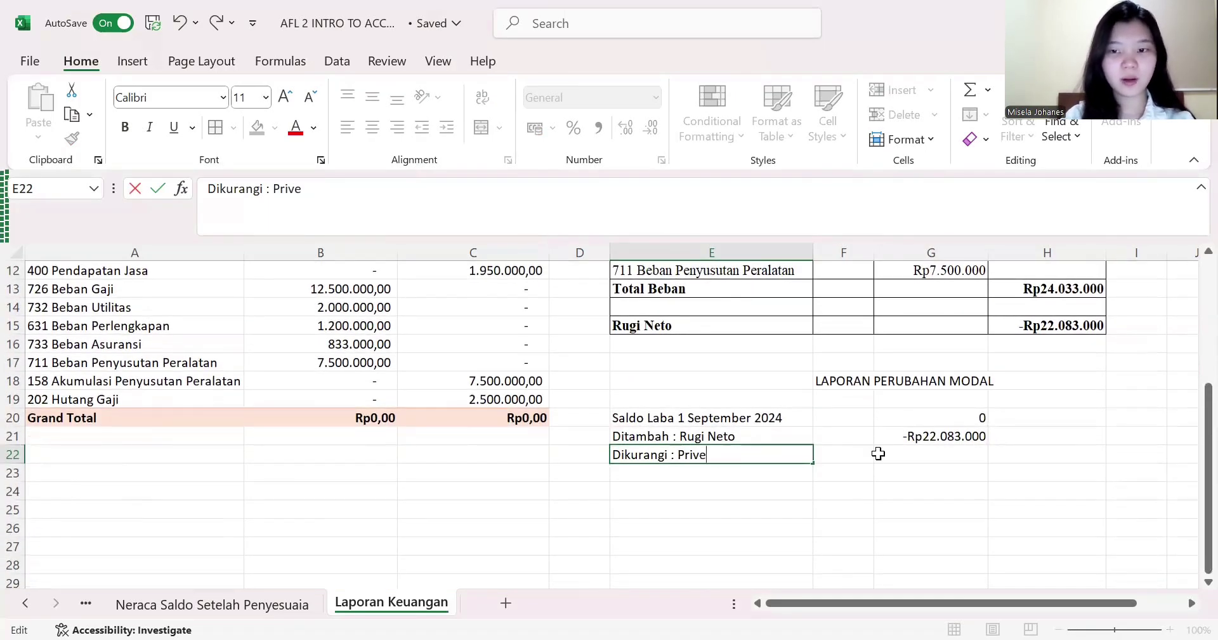
- Link G22 to the 312 Prive debit balance in B11 of the pivot table
click(878, 453)
text(=)
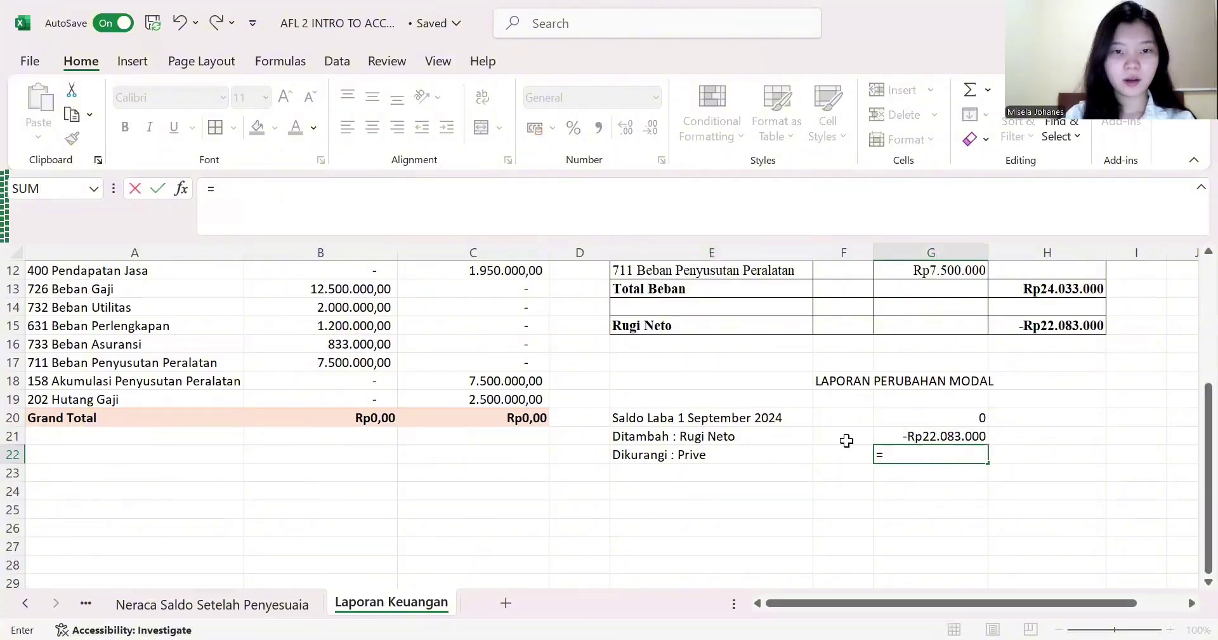
scroll(642, 402, right, 2)
scroll(625, 472, up, 3)
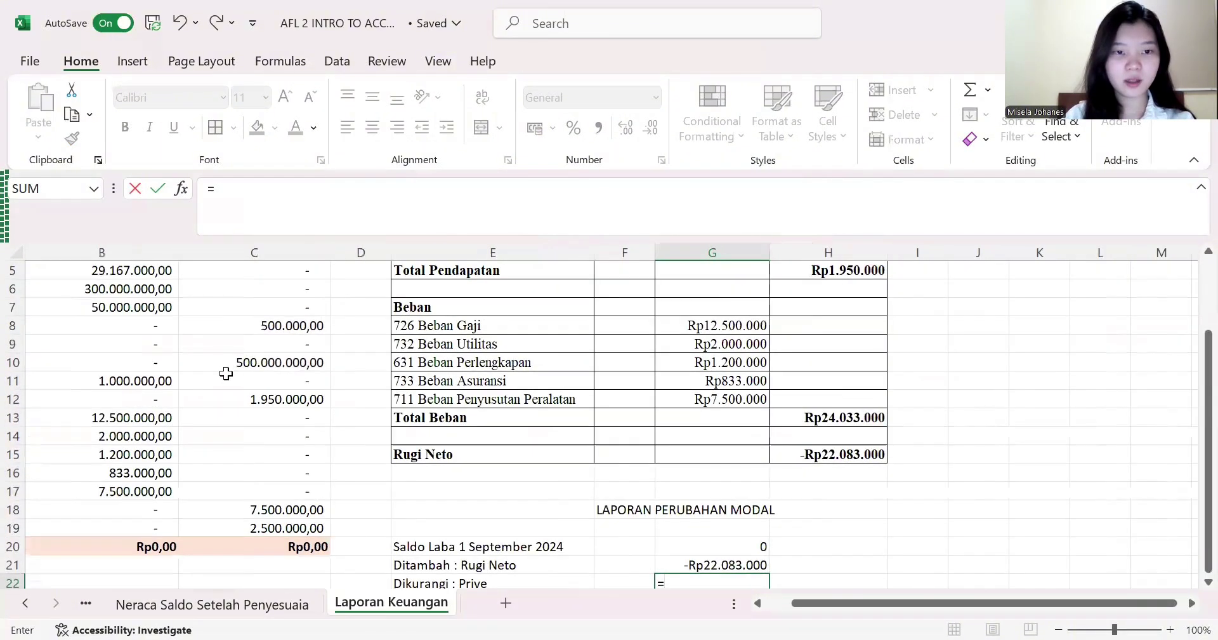
scroll(285, 371, left, 2)
scroll(344, 368, up, 1)
scroll(344, 368, left, 1)
click(354, 401)
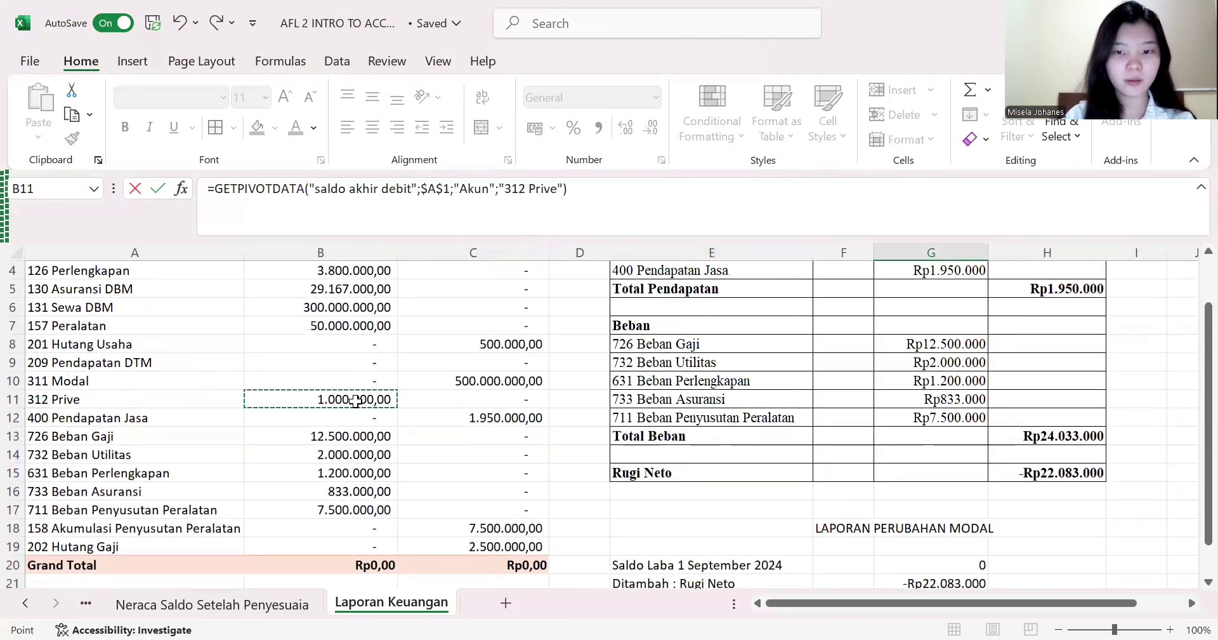
key(Return)
- Add the closing balance label "Saldo Laba 30 September 2024" in E23
scroll(665, 466, down, 1)
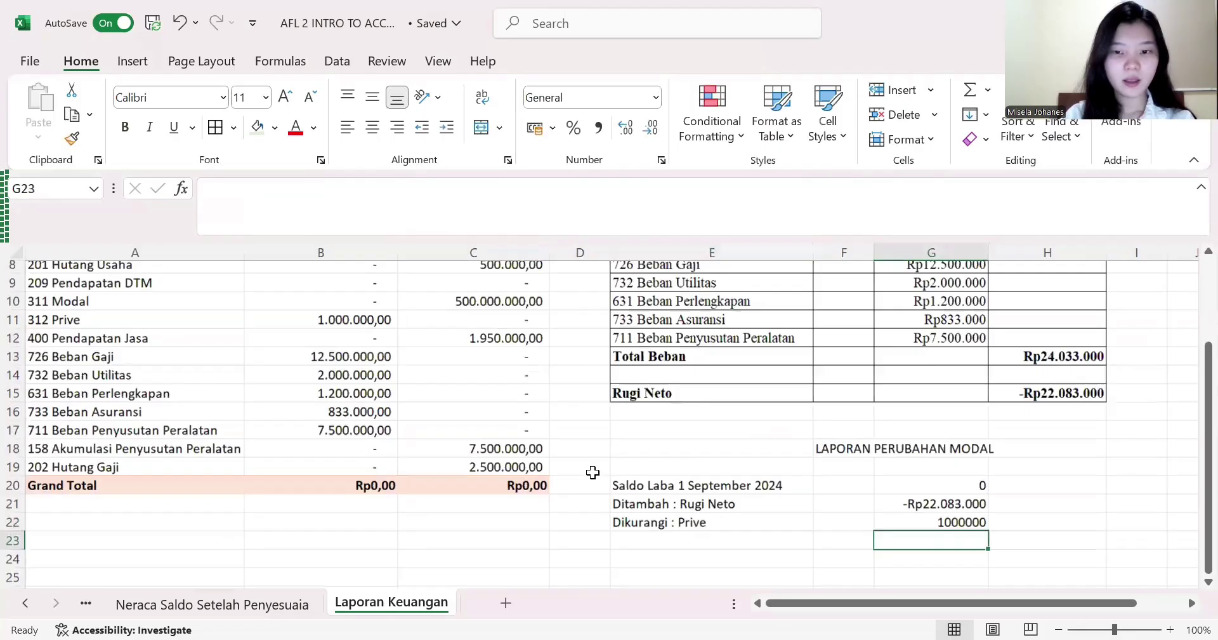
scroll(594, 473, down, 1)
click(639, 486)
text(S)
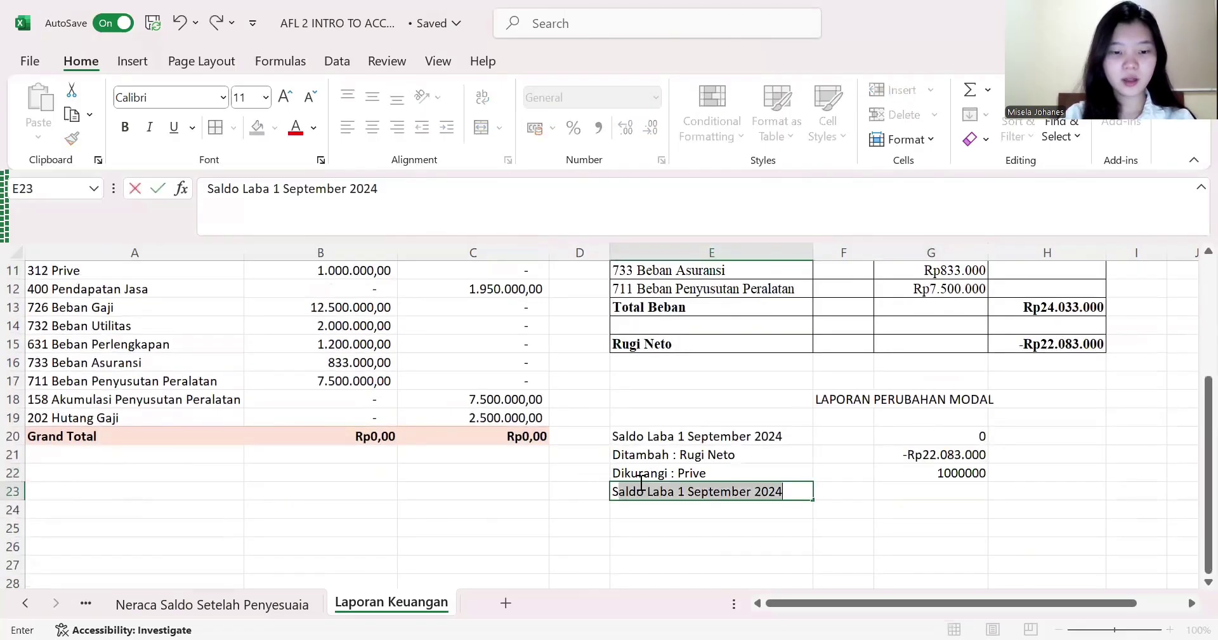
text(lad)
key(BackSpace)
key(BackSpace)
key(BackSpace)
text(aldo )
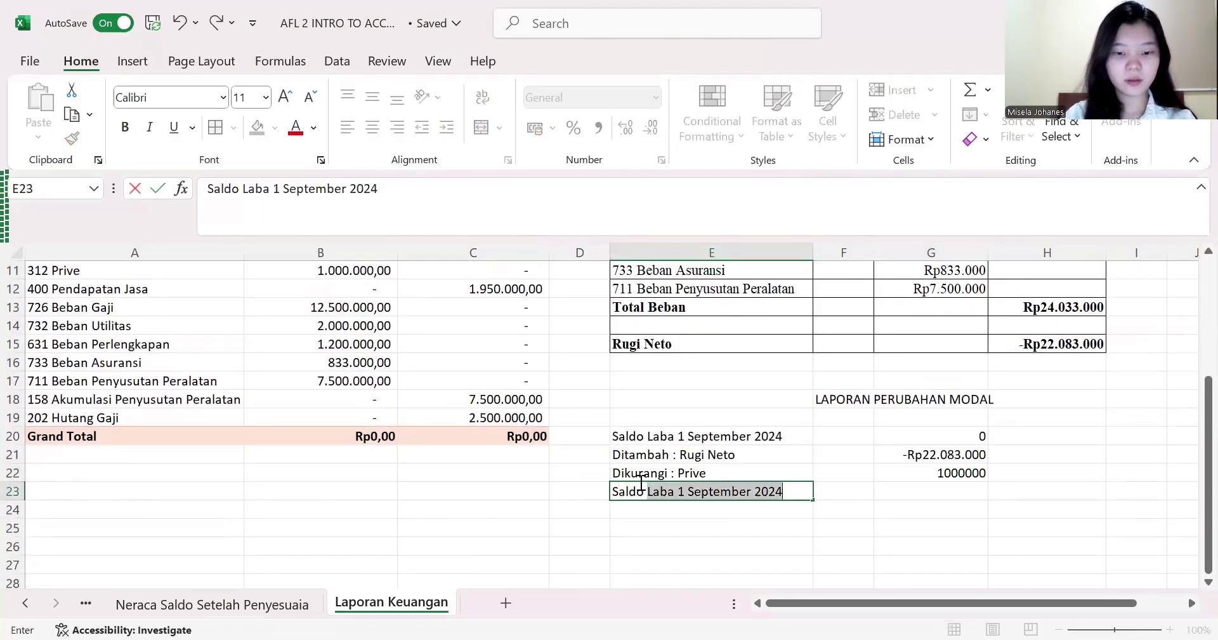
text(La)
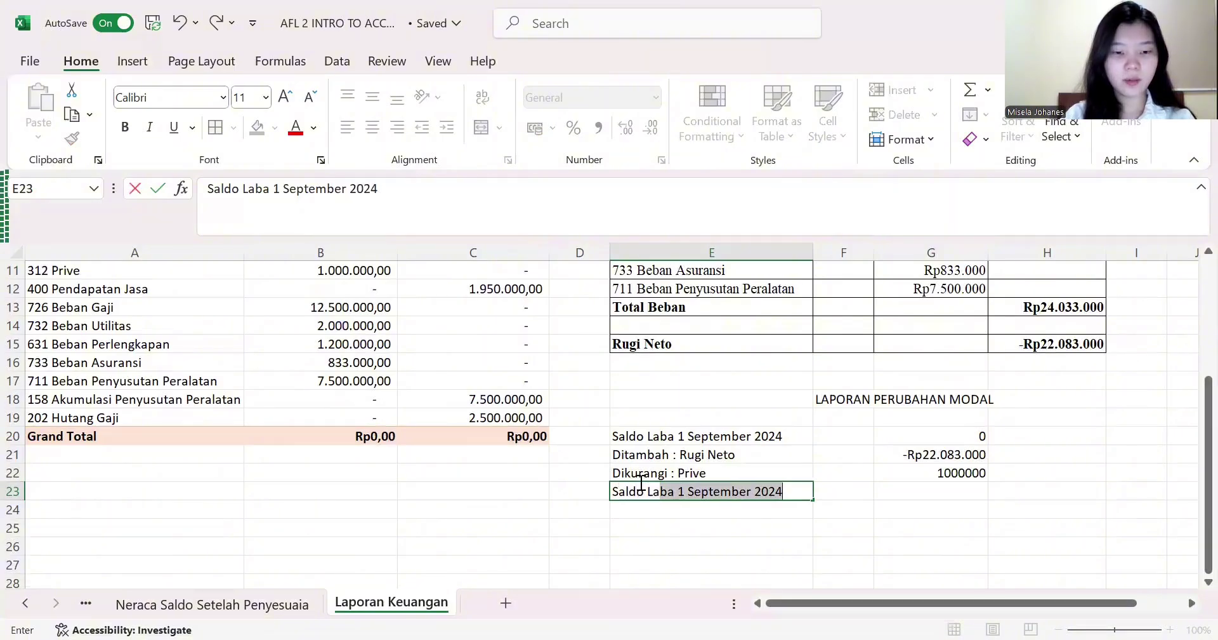
text(ba 30 )
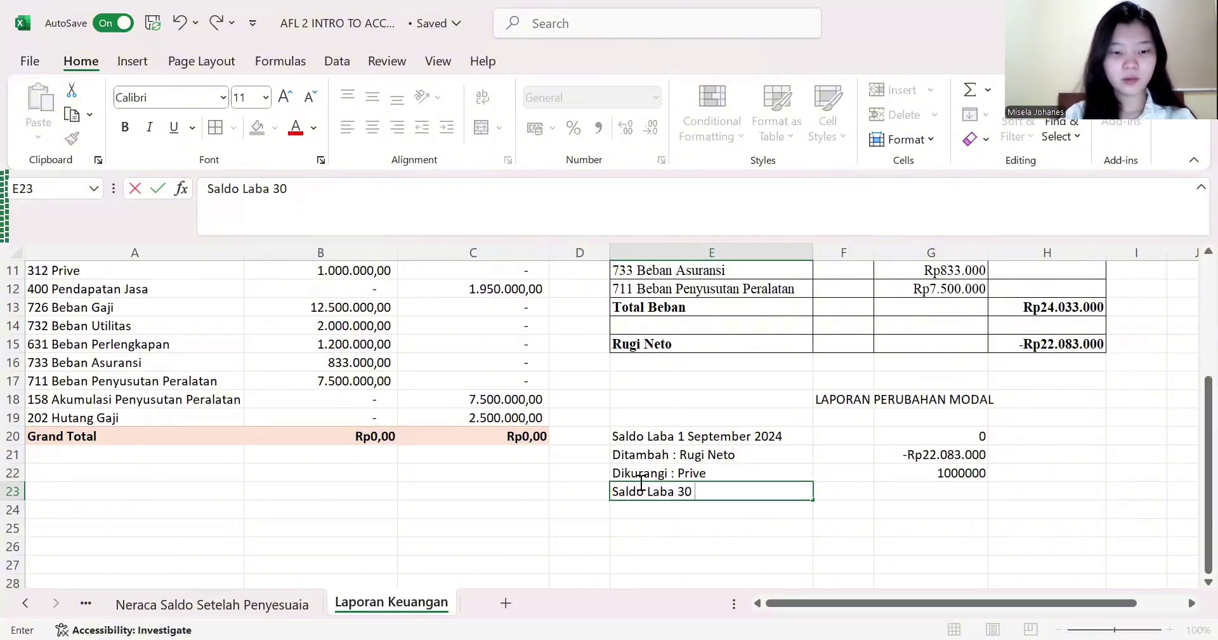
text(September 2024)
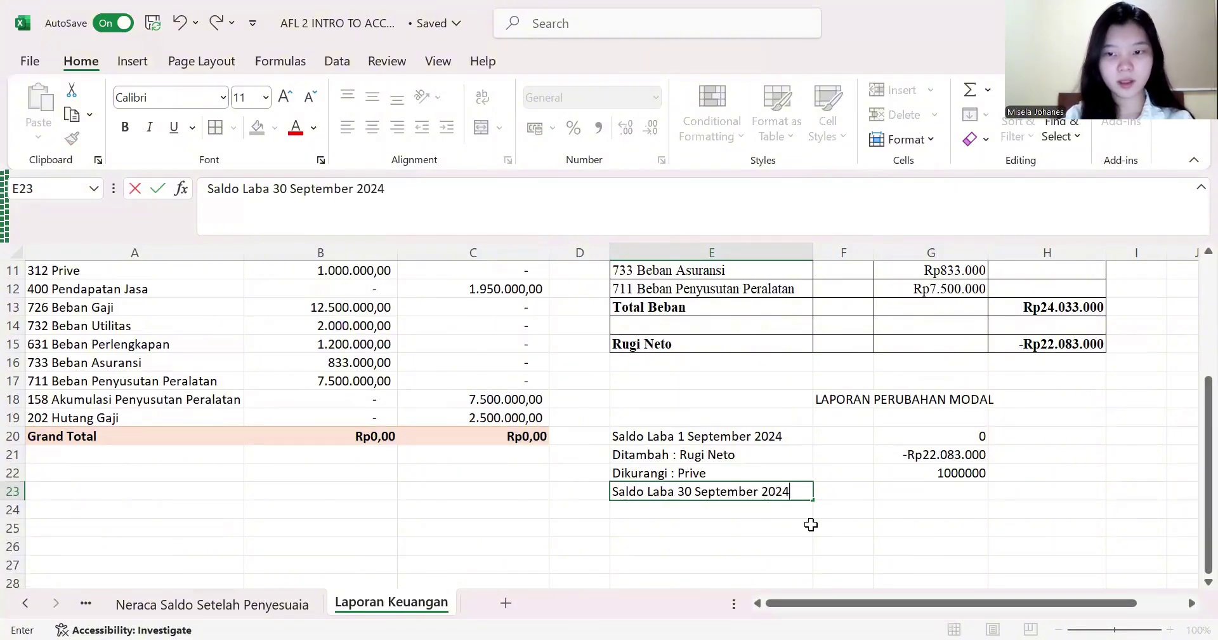
- Calculate the closing Saldo Laba in G23 with the formula =G20+G21-G22
click(934, 491)
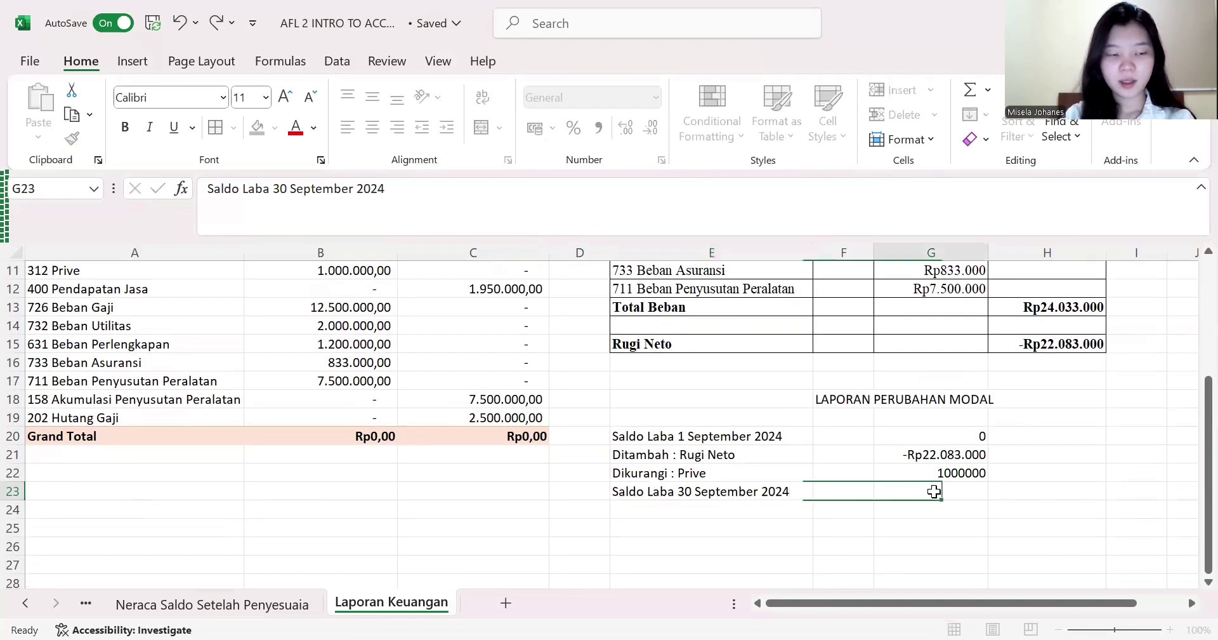
text(=)
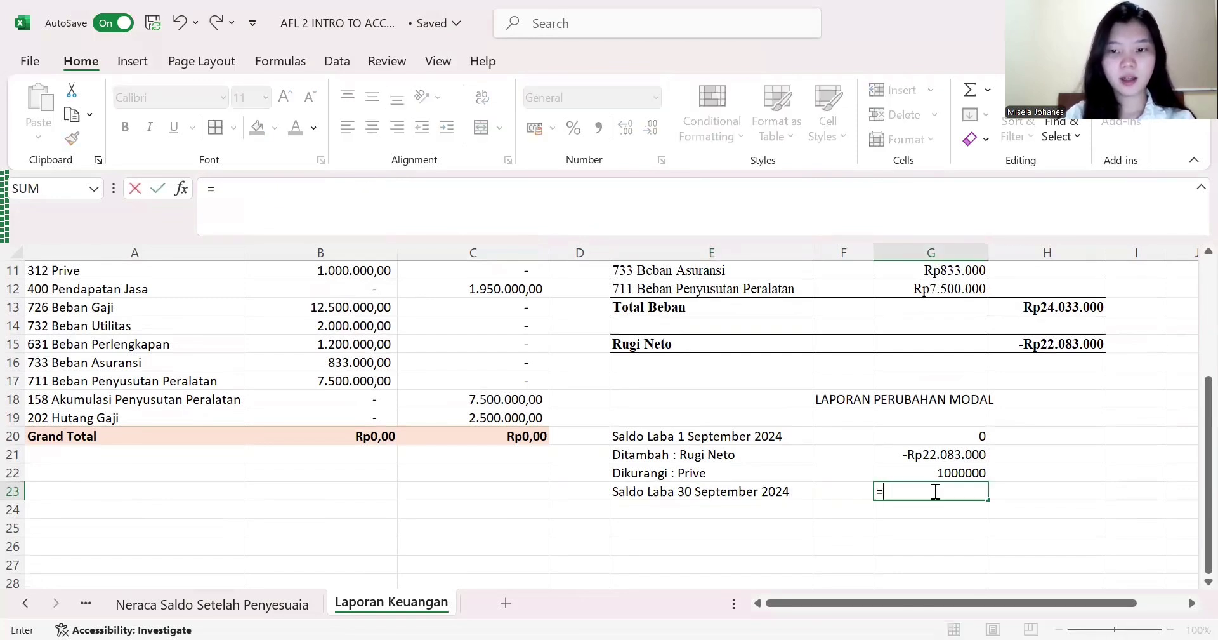
click(946, 436)
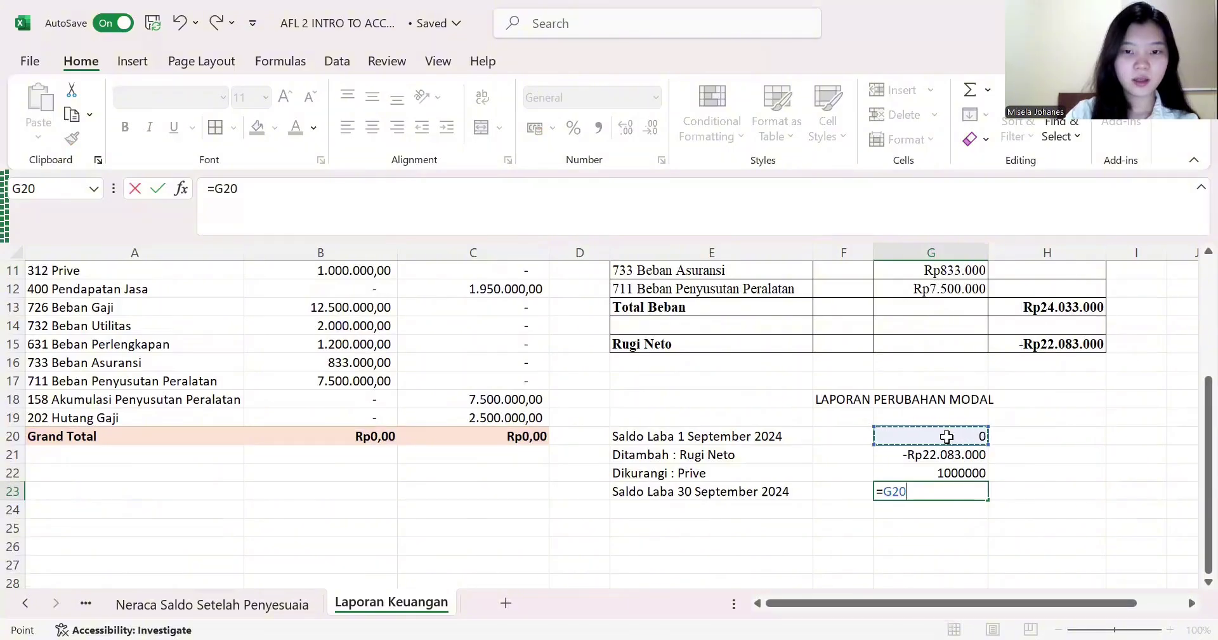
text(+)
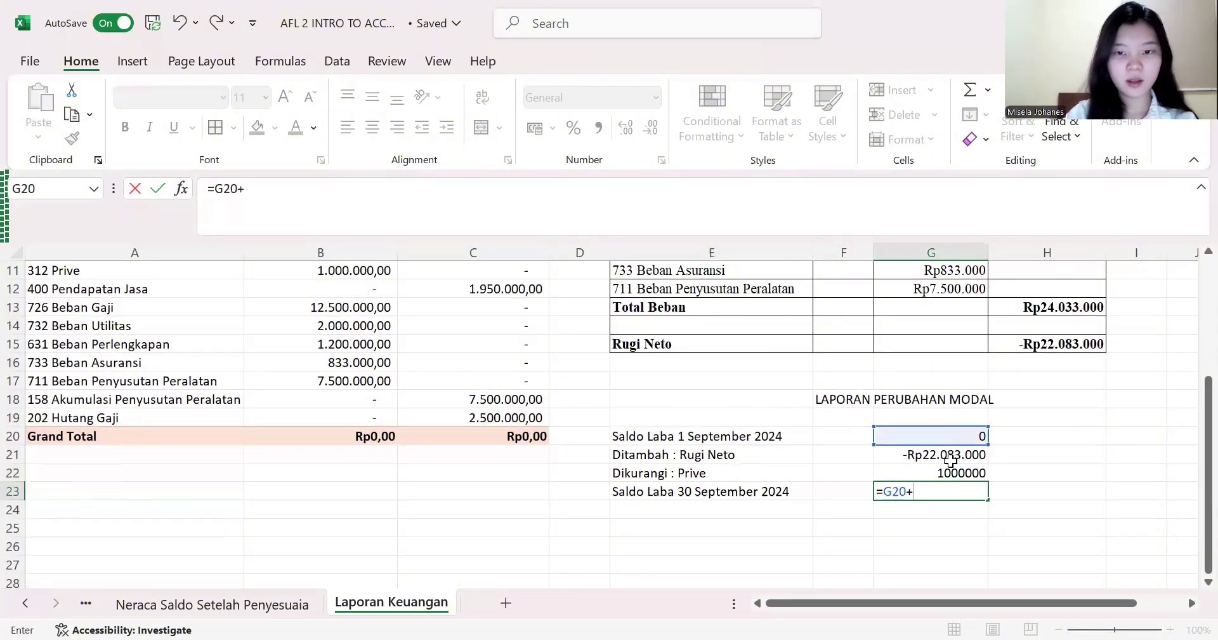
click(950, 457)
text(-)
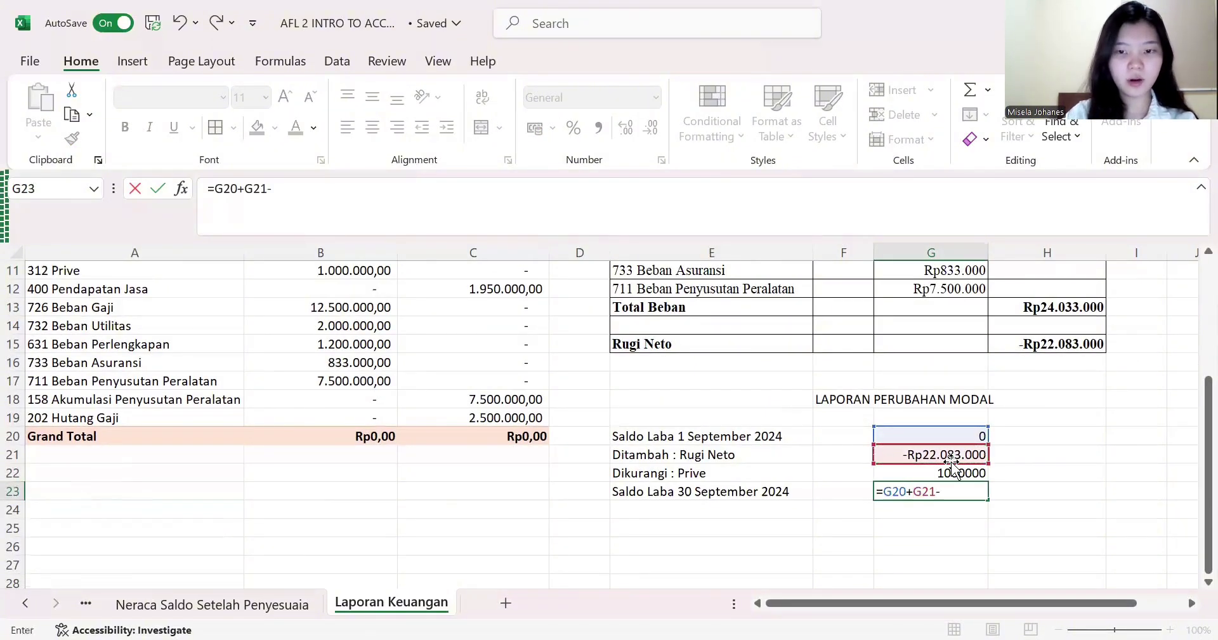
click(946, 473)
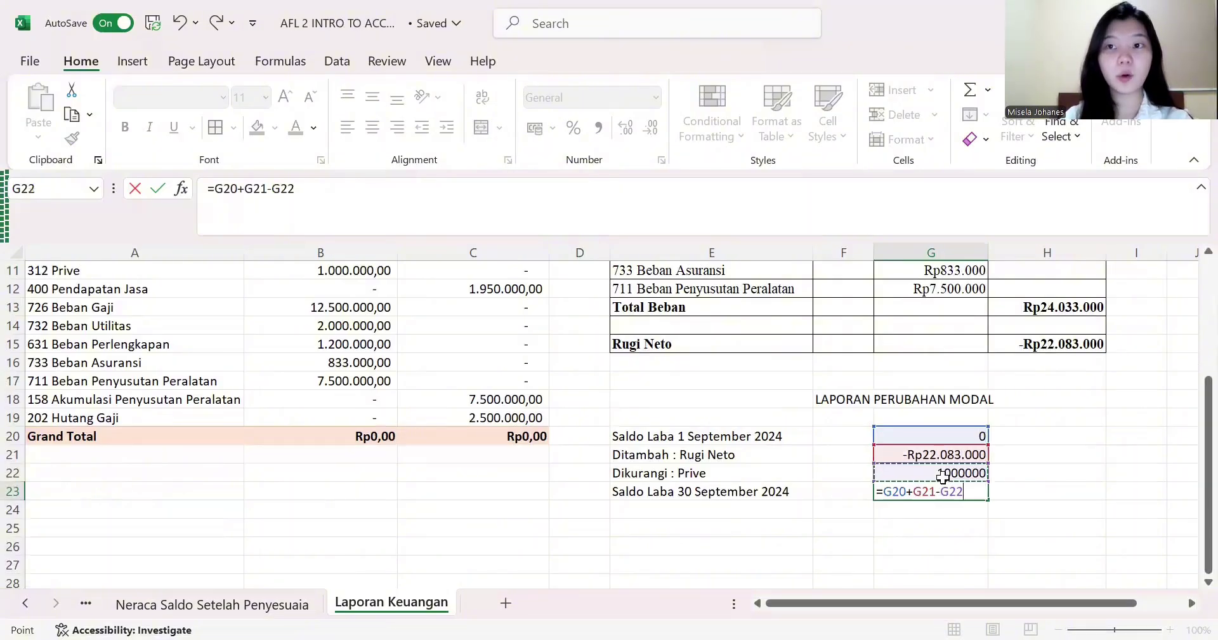
key(Return)
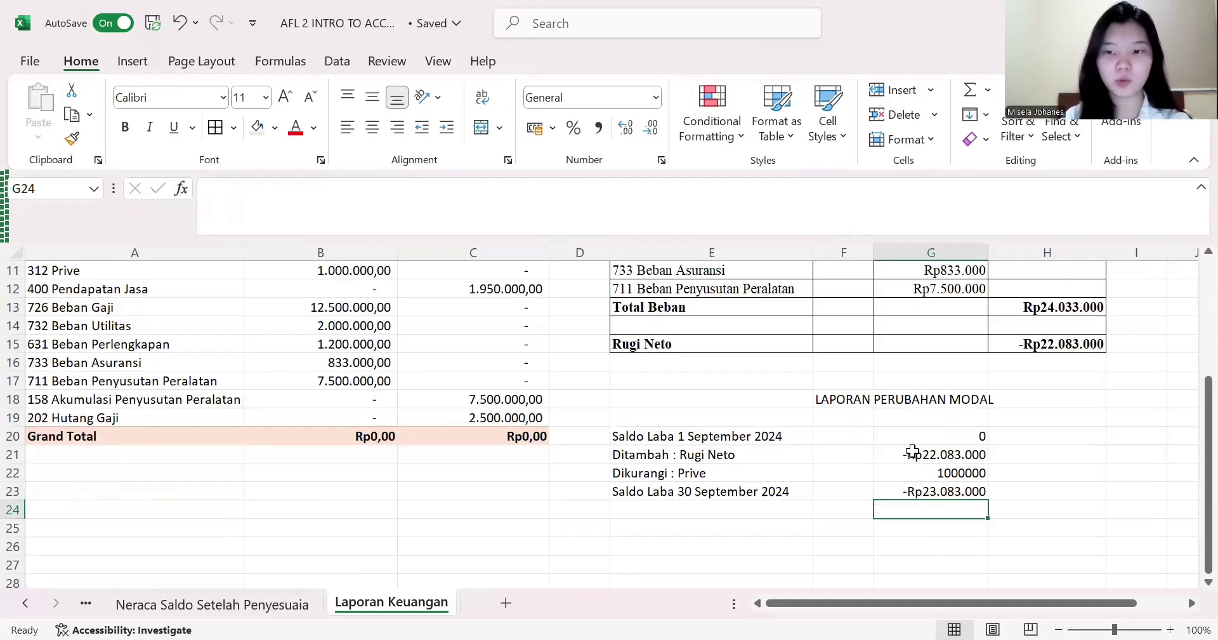
- Apply all borders and the Times New Roman font to the equity statement range E18:H23
drag(715, 402, 1045, 495)
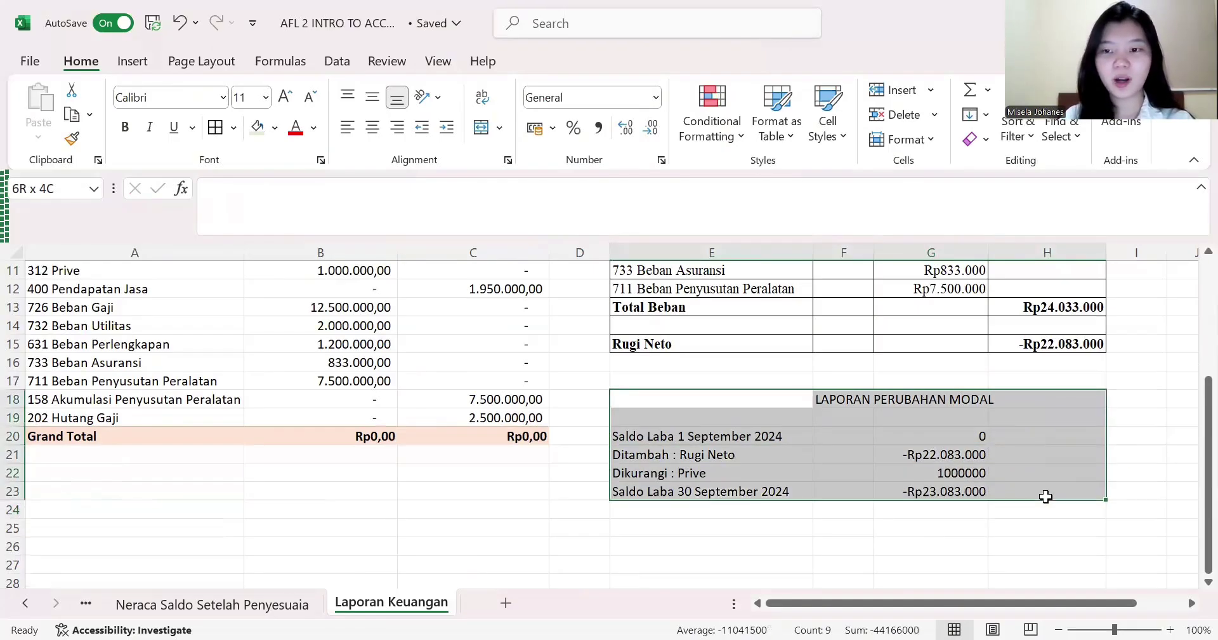
click(216, 127)
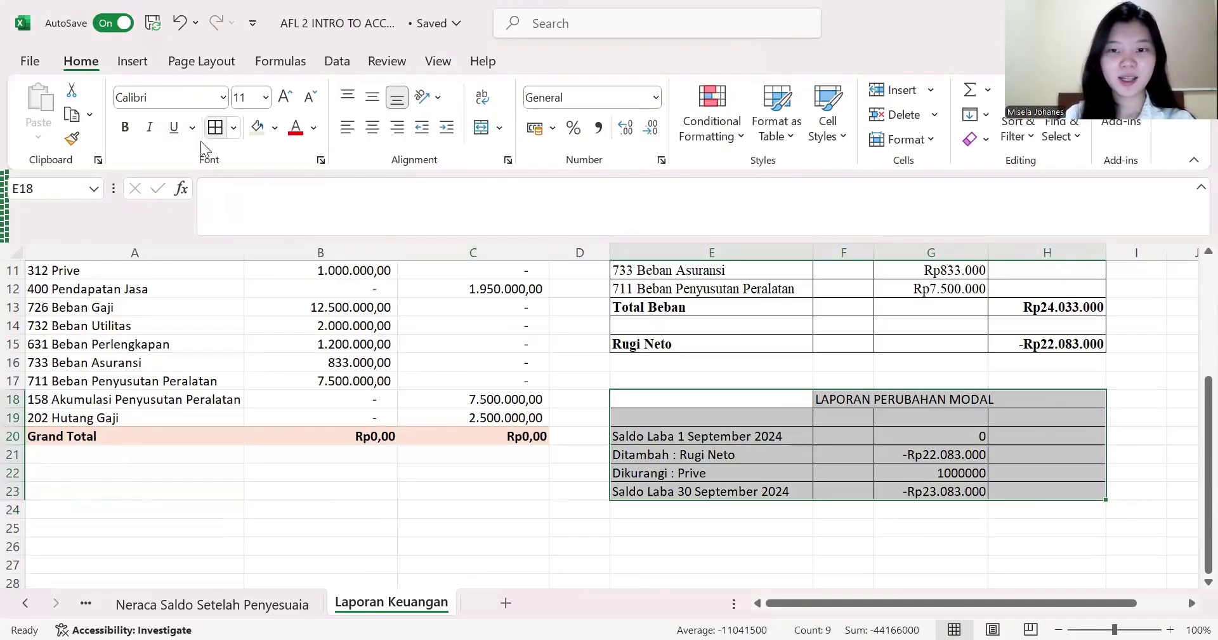
click(223, 97)
text(Times New Roman)
key(Return)
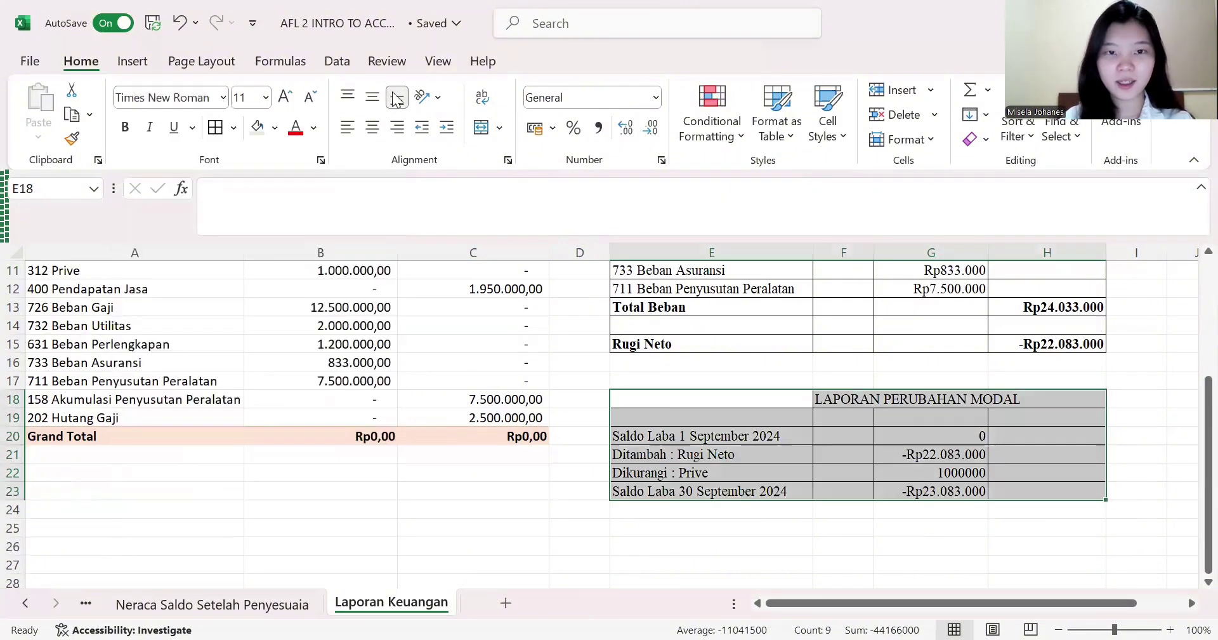
- Merge and centre the LAPORAN PERUBAHAN MODAL title across E18:H18 and make it bold
click(677, 398)
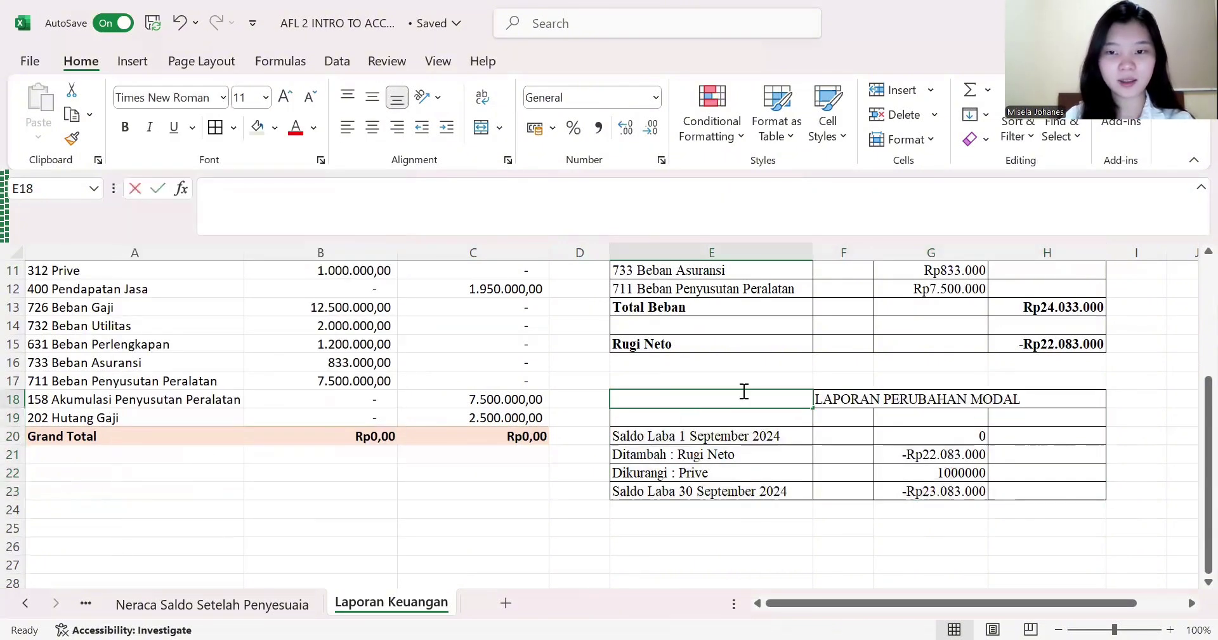
click(1058, 400)
drag(787, 404, 999, 400)
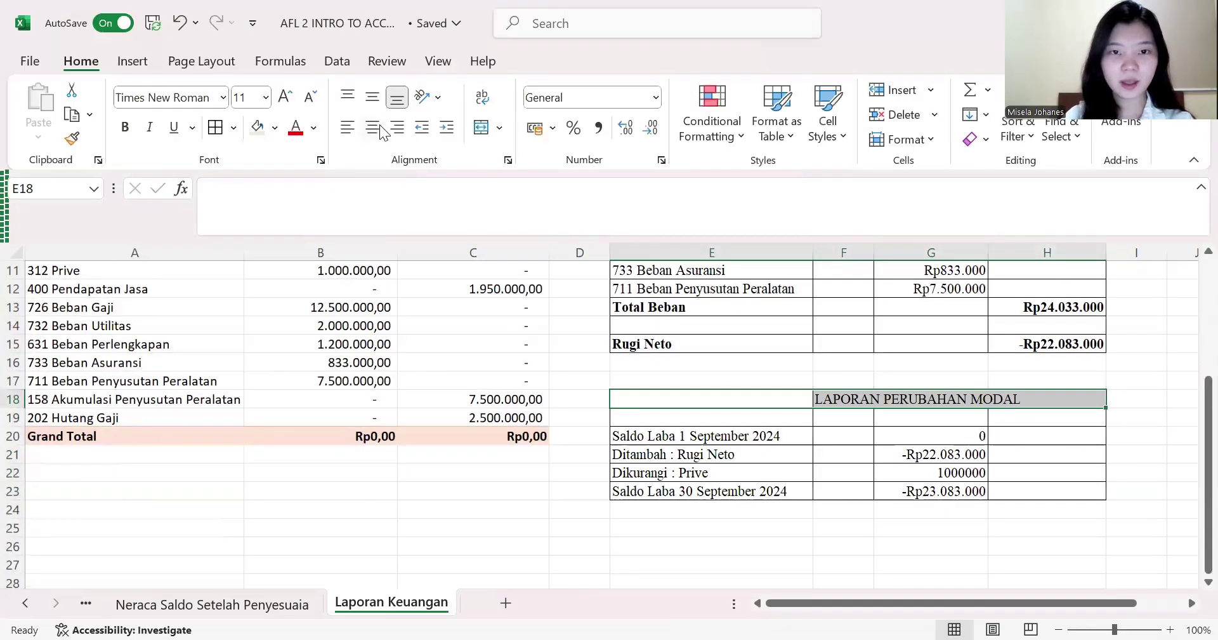
click(480, 129)
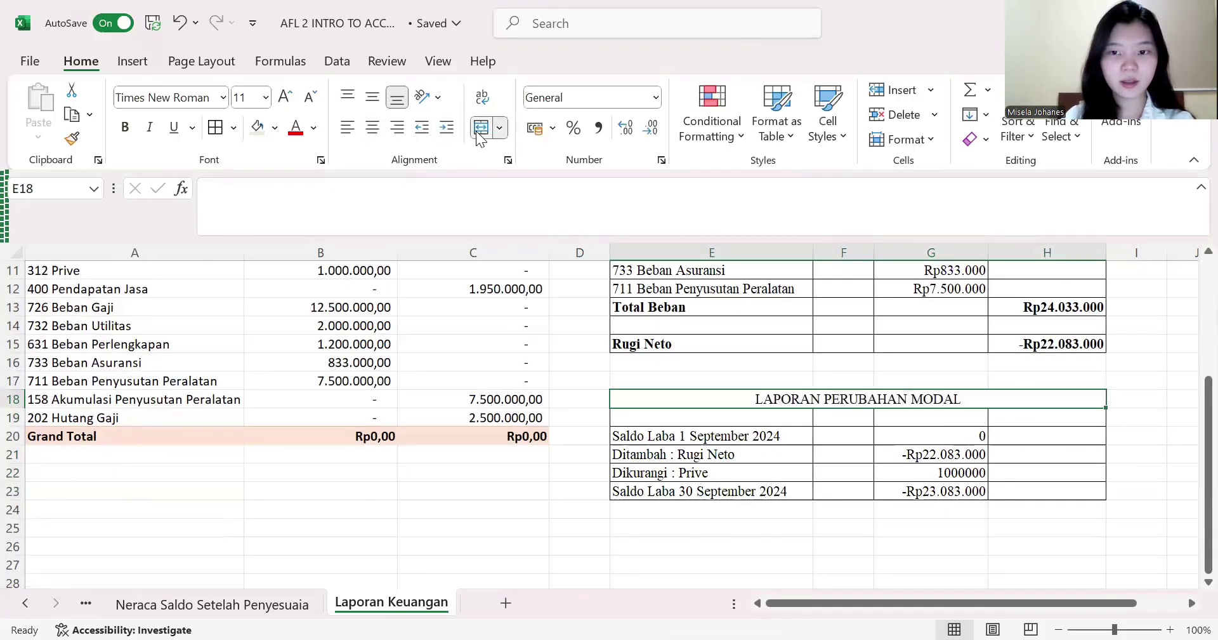
click(125, 127)
- Bold the closing Saldo Laba 30 September 2024 row in E23:G23
click(698, 435)
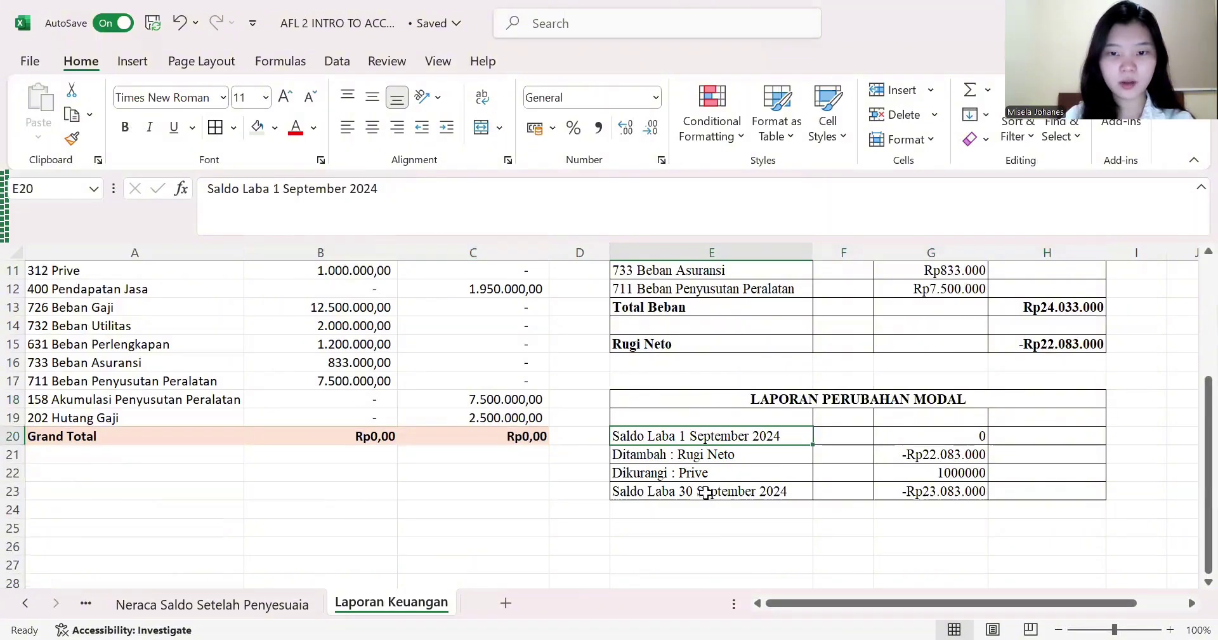
drag(705, 494, 893, 498)
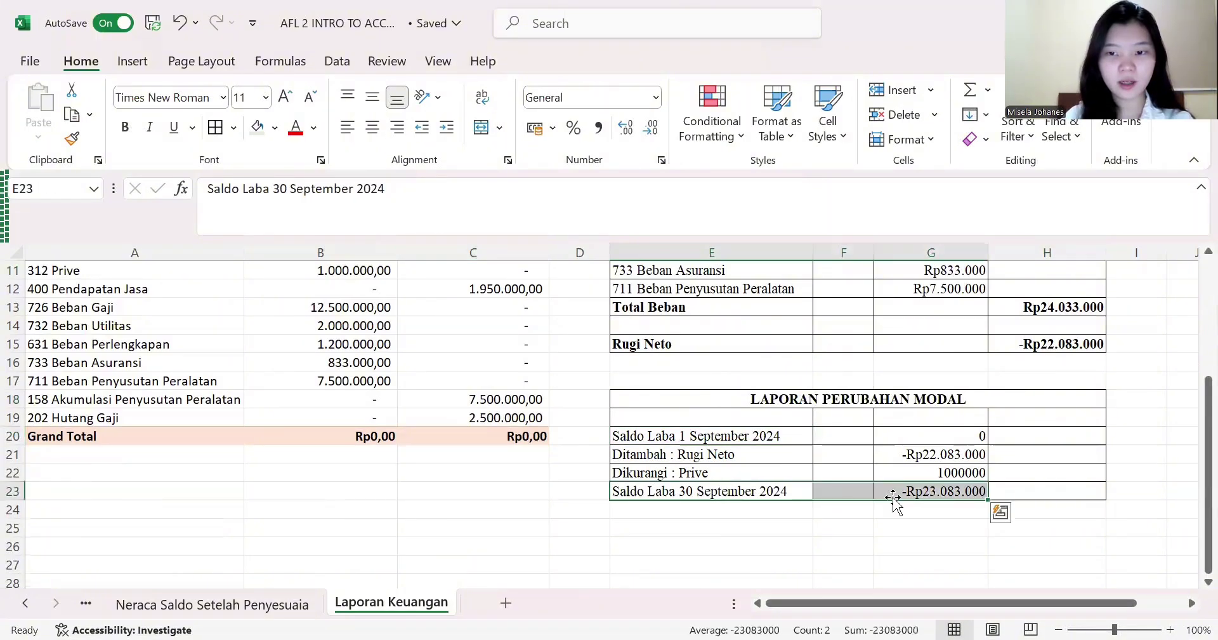
click(126, 128)
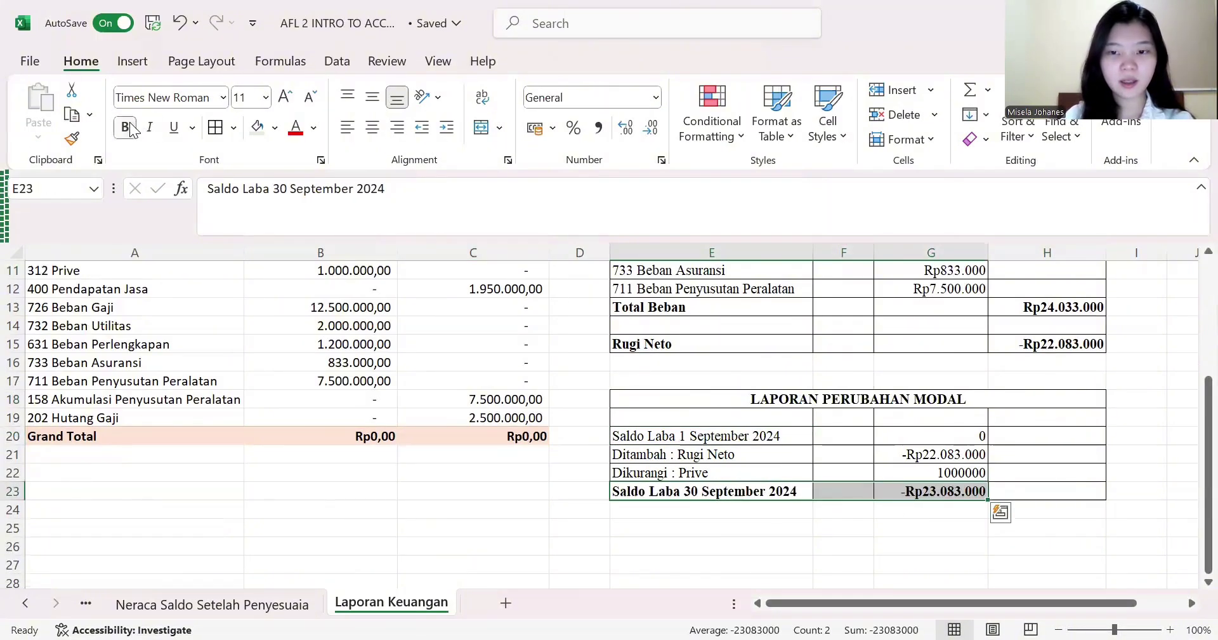
- Move the closing balance formula from G23 to H23 and reapply all borders to the emptied G23
click(937, 486)
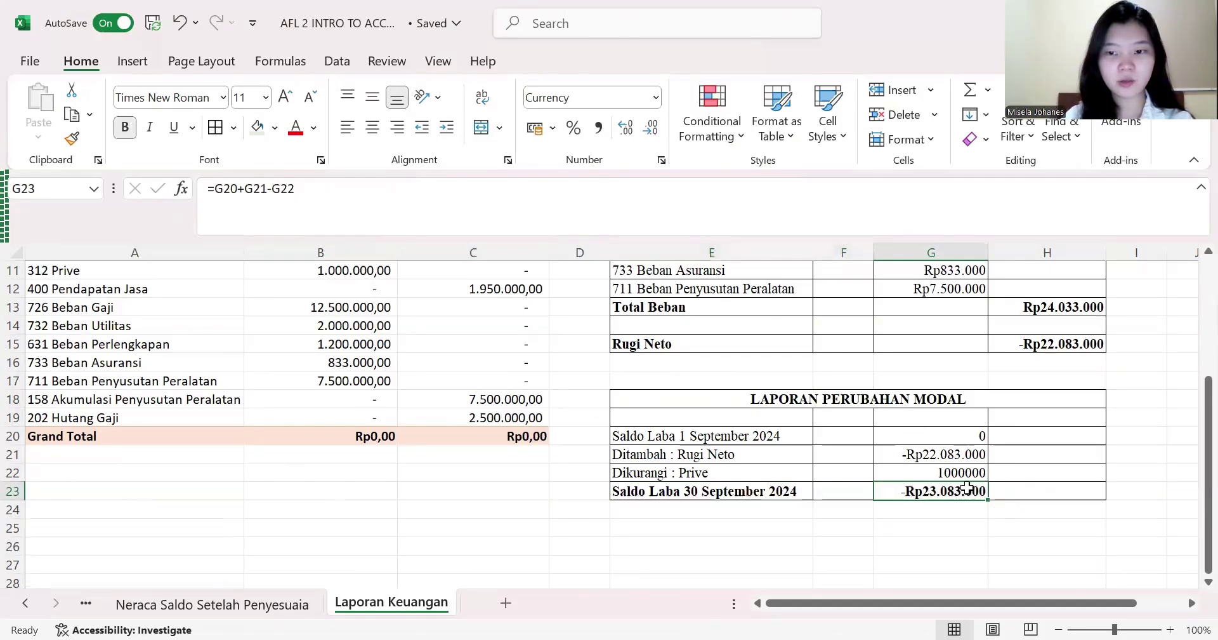
drag(937, 486, 993, 498)
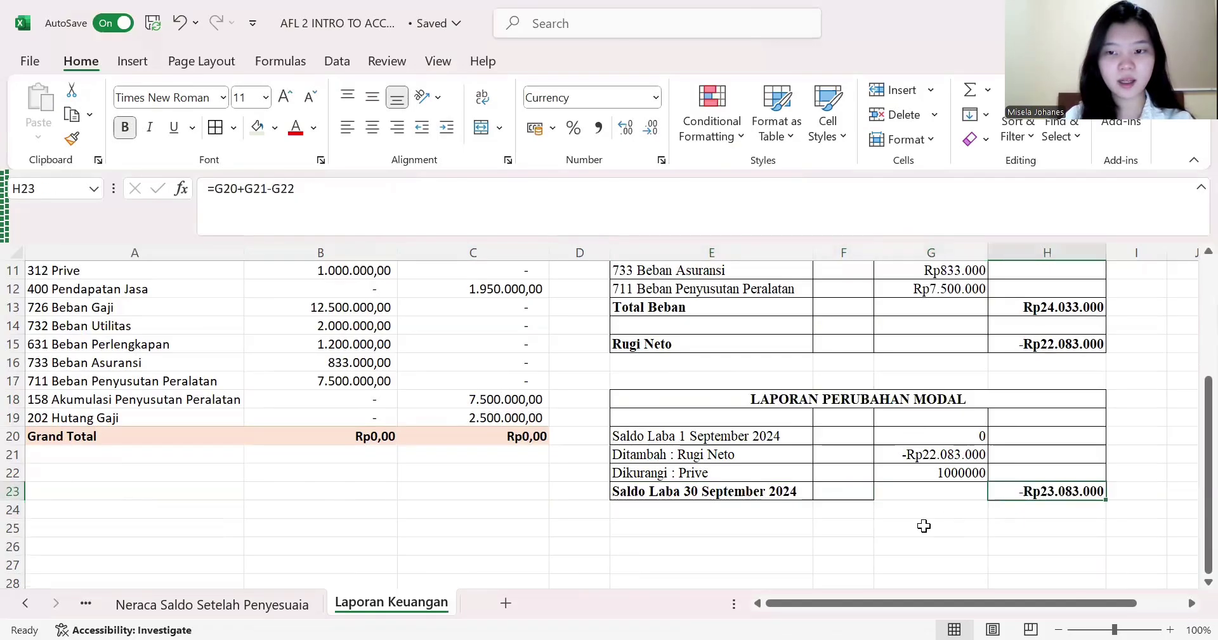
click(917, 493)
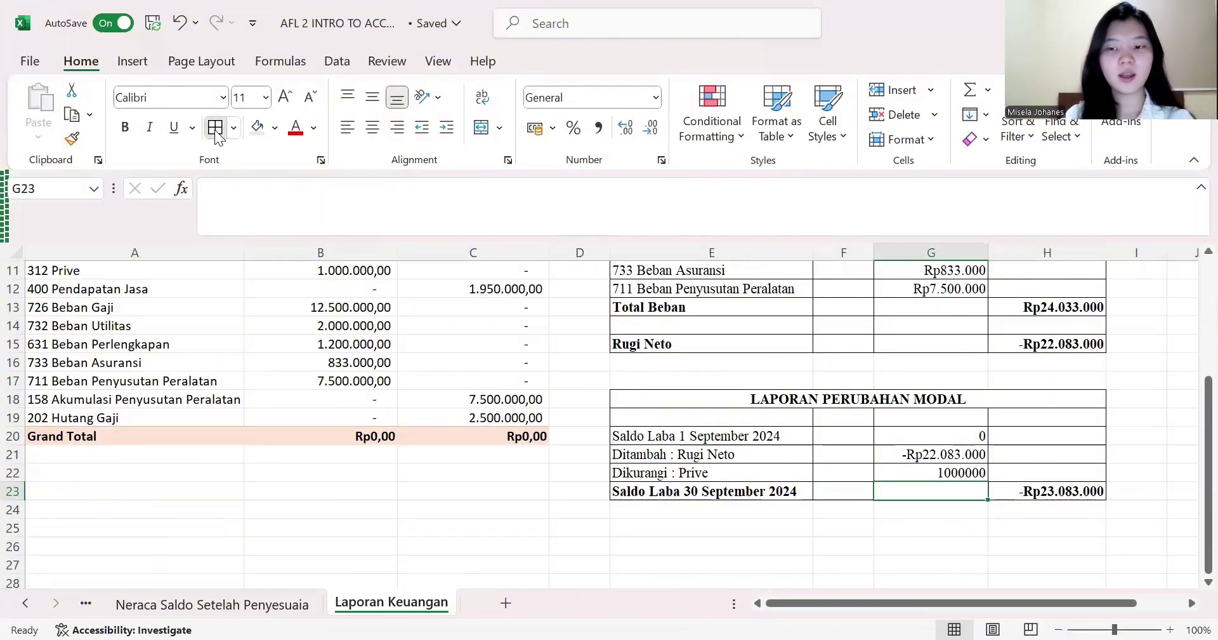
click(694, 531)
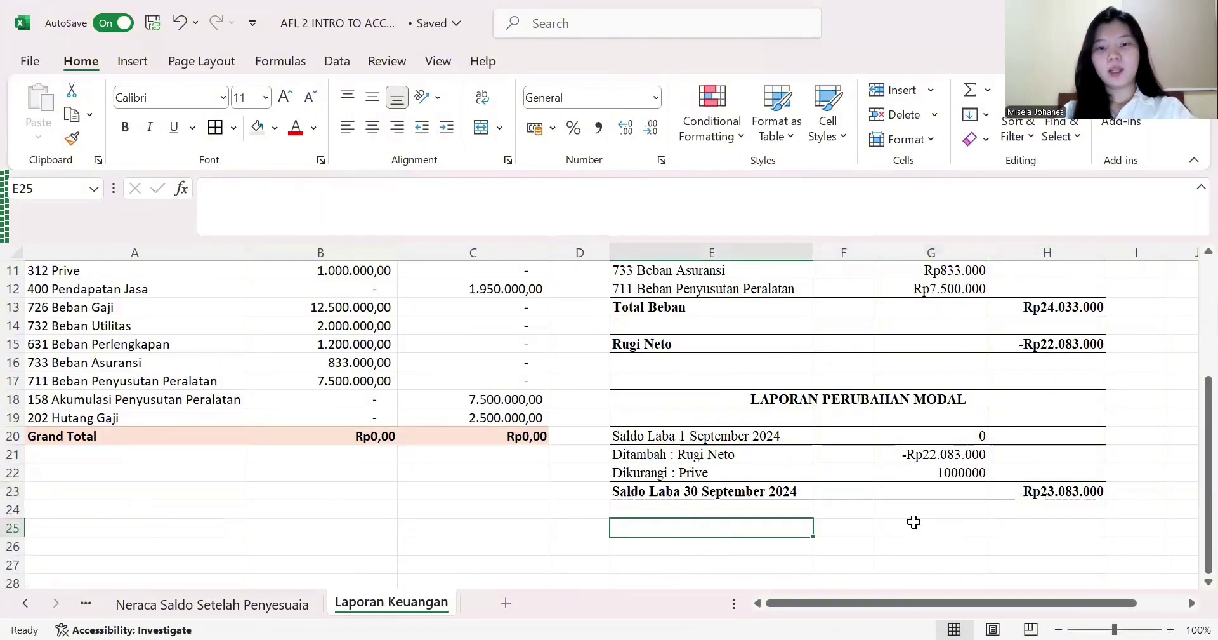
- Fill the LAPORAN PERUBAHAN MODAL title cell with light blue
scroll(914, 521, down, 1)
scroll(914, 522, up, 1)
click(901, 406)
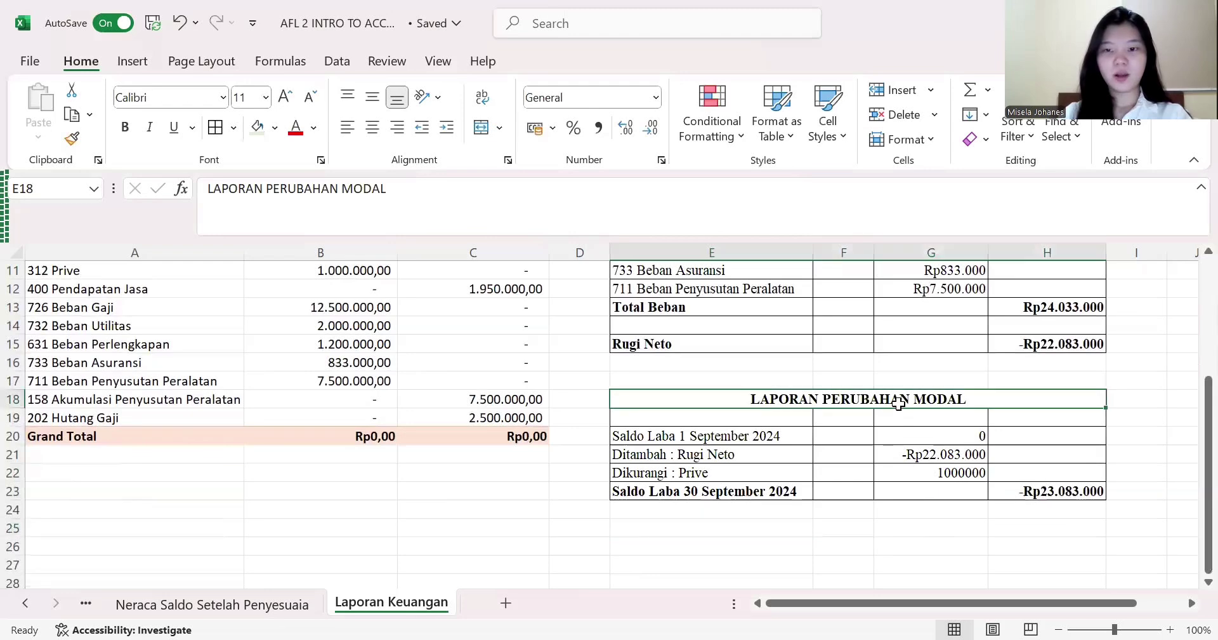
click(275, 136)
click(383, 240)
- Enter the title "LAPORAN POSISI KEUANGAN" in E26, below the equity statement
scroll(653, 451, down, 2)
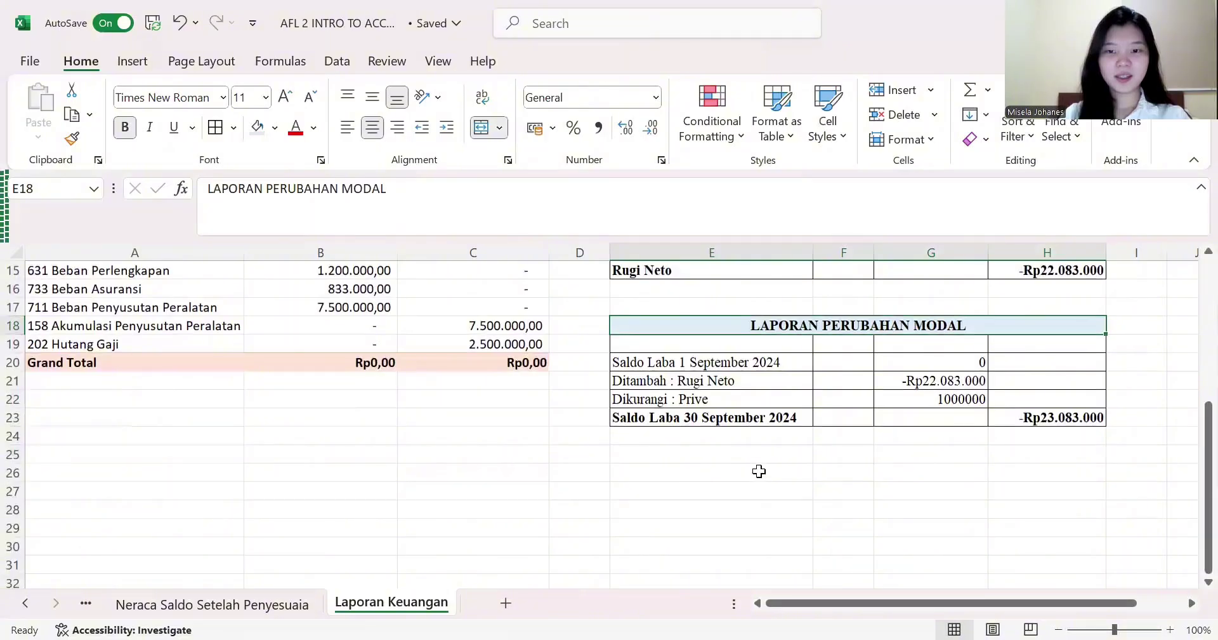
click(759, 469)
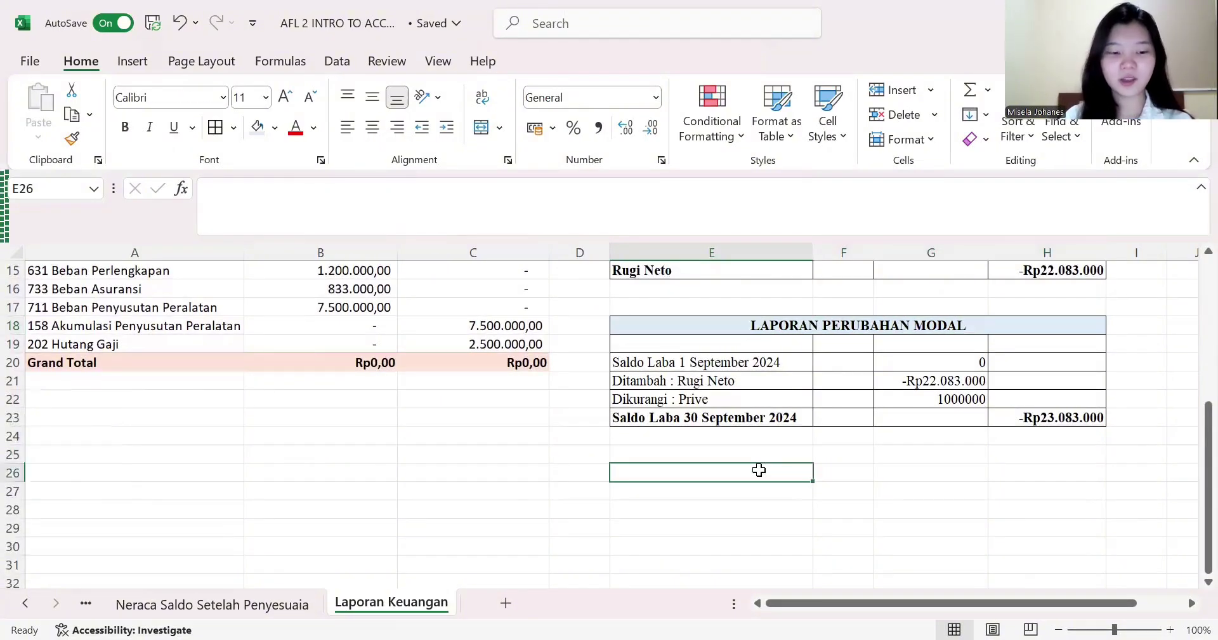
text(Lapor)
key(BackSpace)
key(BackSpace)
key(BackSpace)
key(BackSpace)
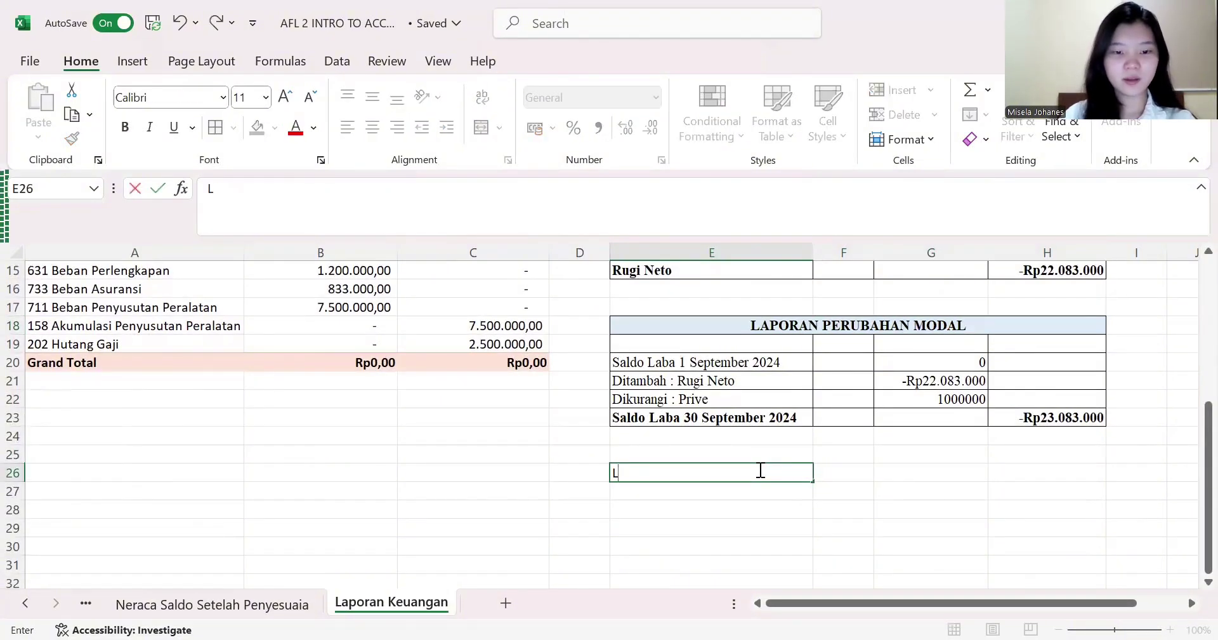
text(a)
key(BackSpace)
text(APORAN)
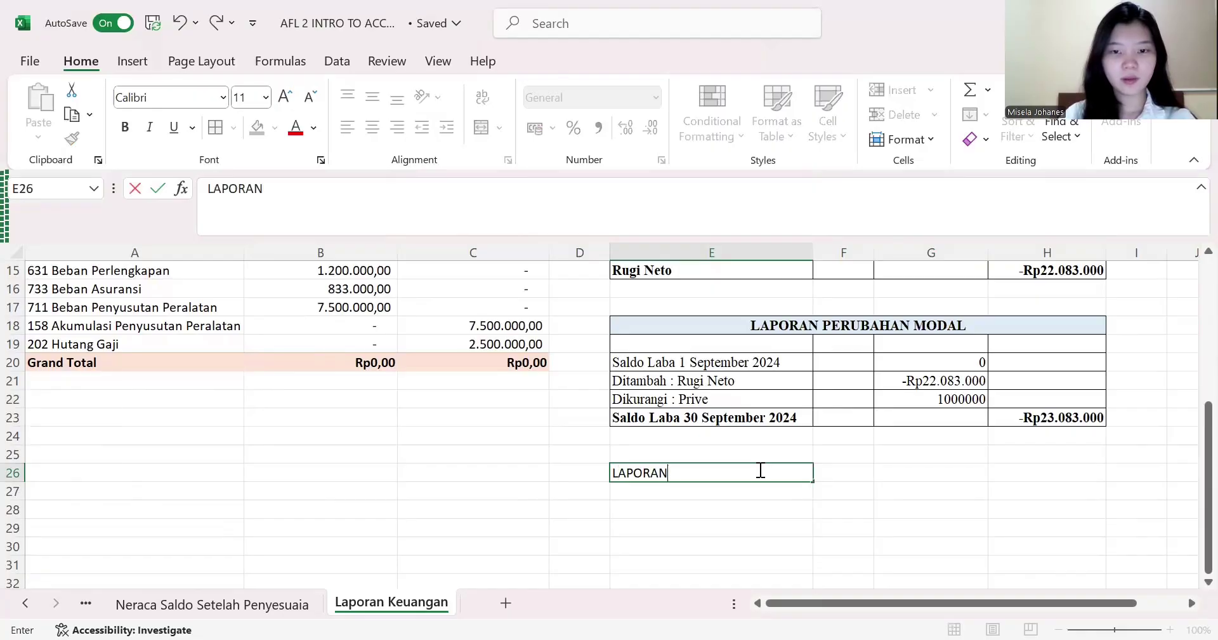
text( PSDSS)
key(BackSpace)
key(BackSpace)
key(BackSpace)
key(BackSpace)
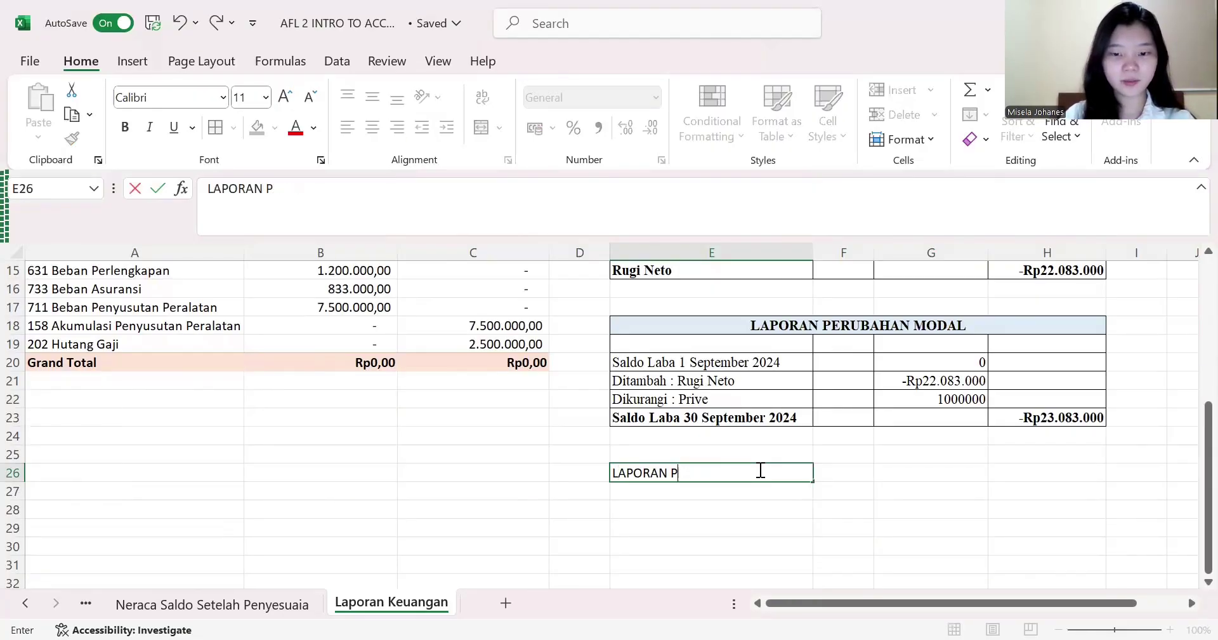
text(OSISI KEUANGAN)
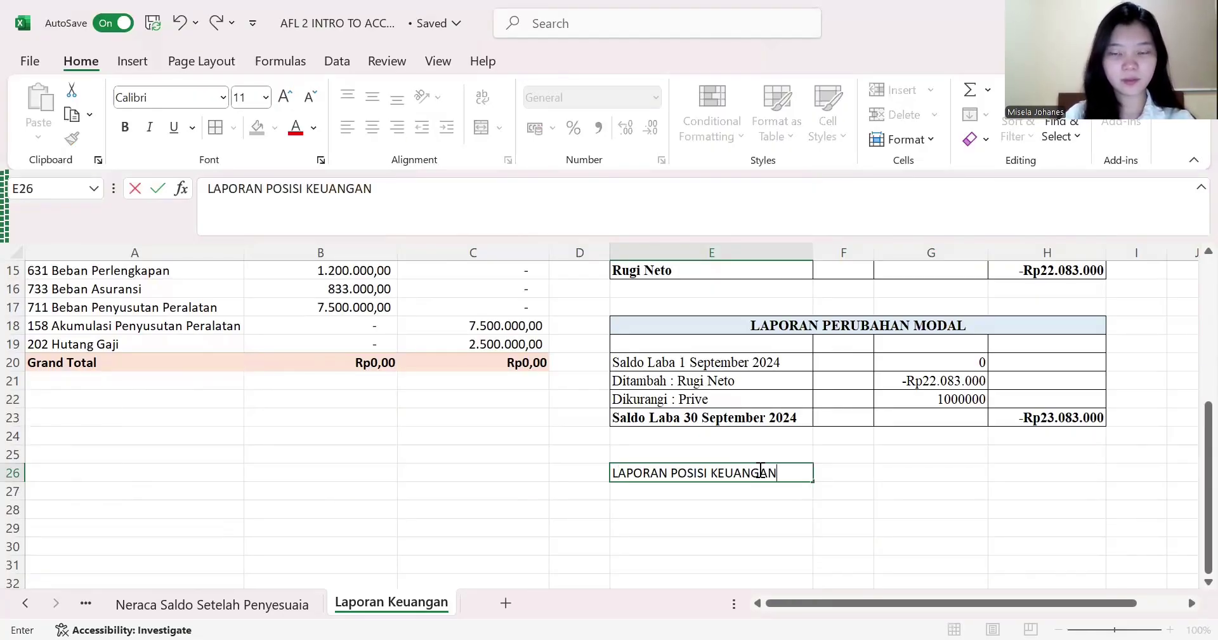
click(747, 485)
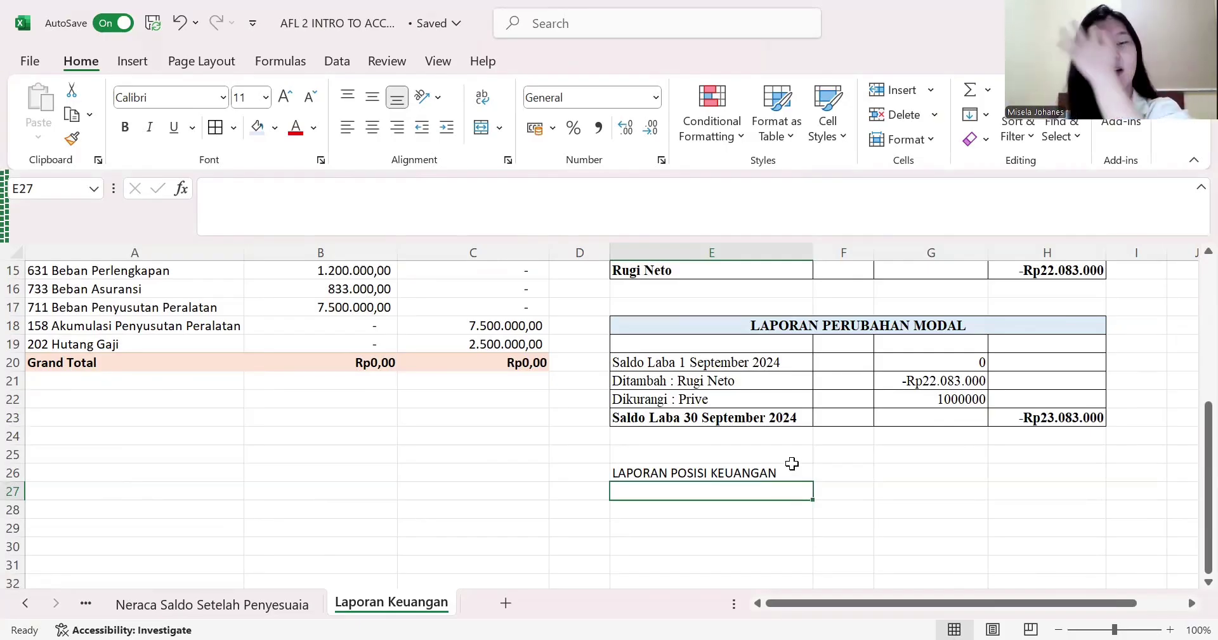
- Add the section heading "Aset" in E28 under the financial position title
scroll(820, 380, up, 4)
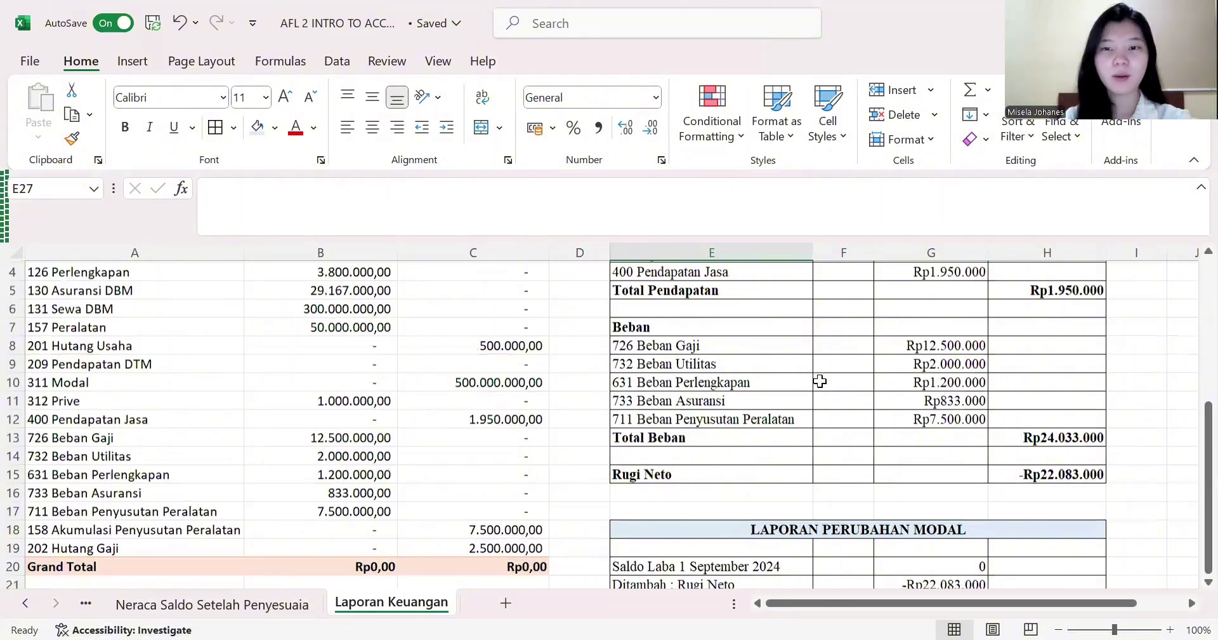
scroll(820, 381, up, 1)
scroll(820, 381, down, 6)
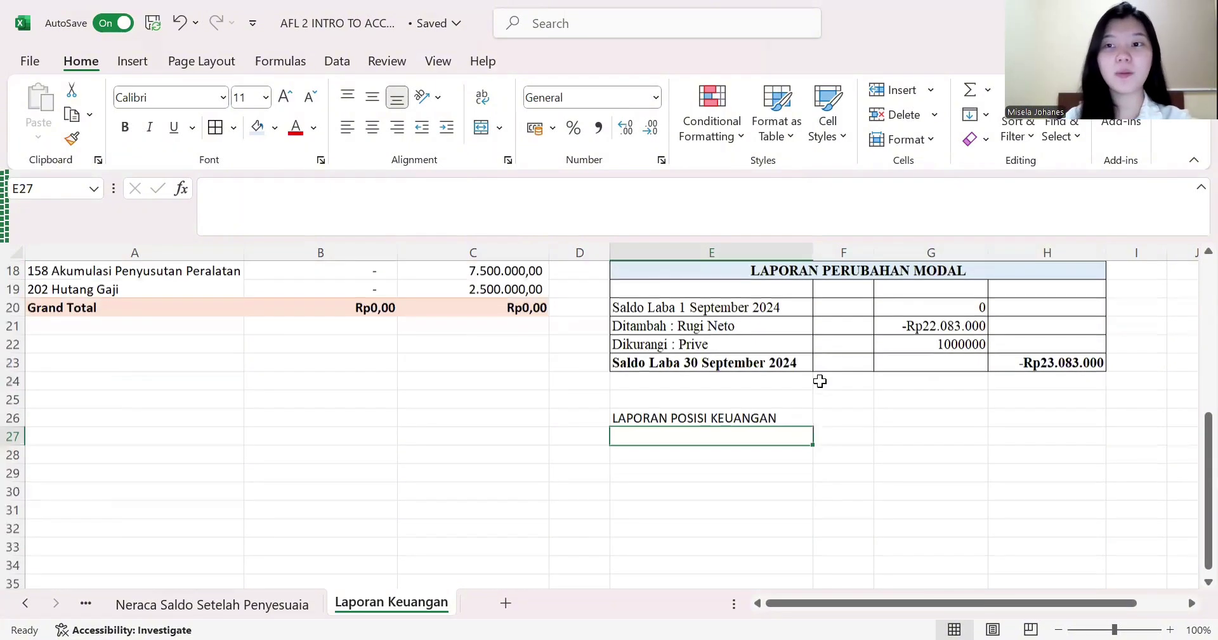
click(672, 455)
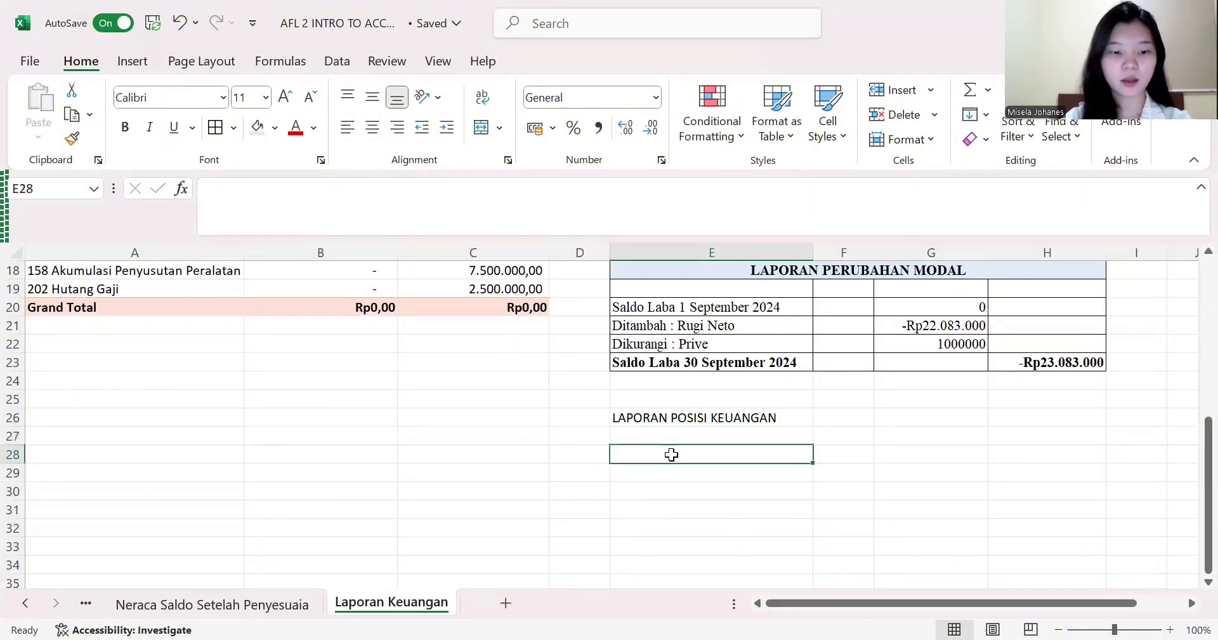
text(Aset)
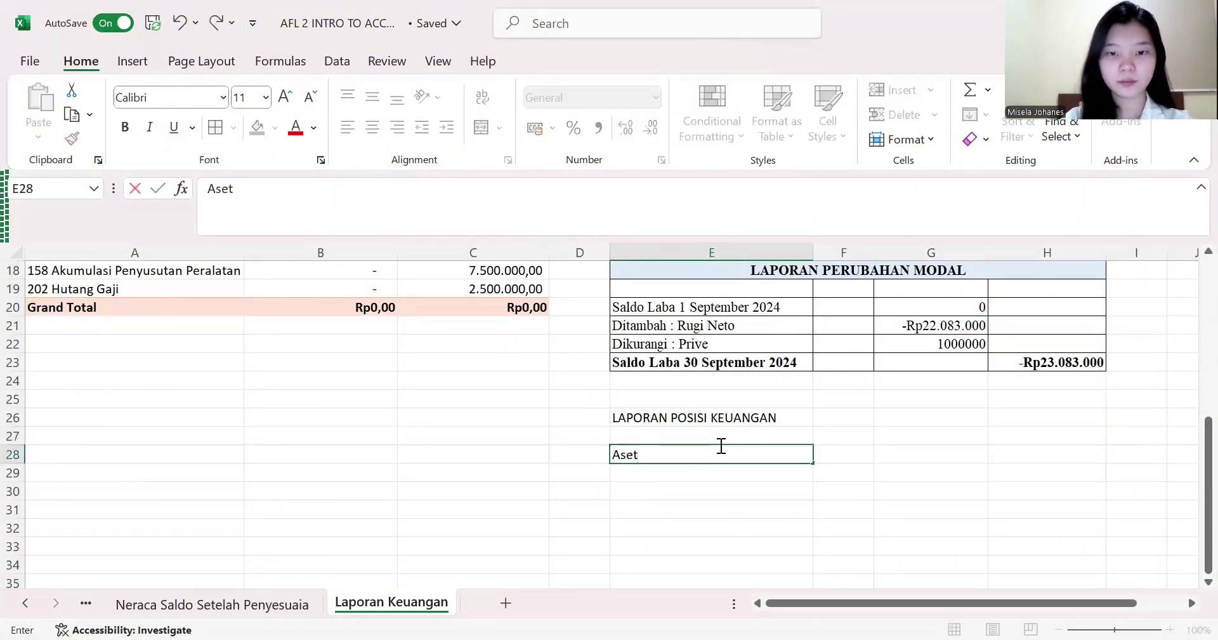
click(683, 471)
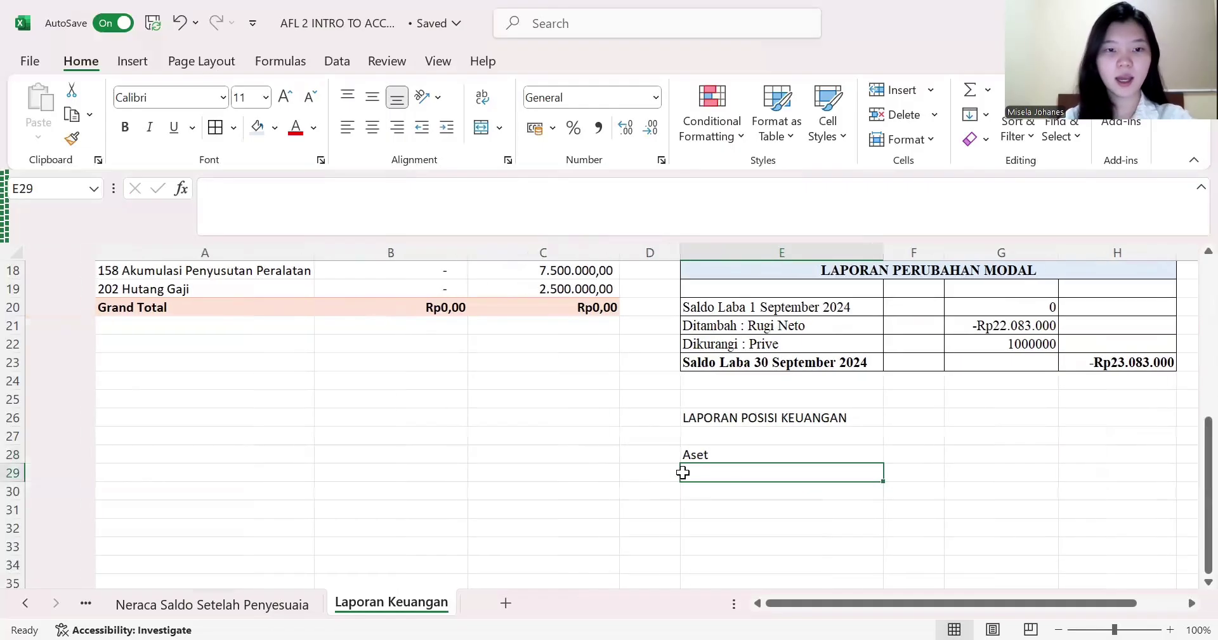
- Copy the asset account names 101 Kas to 157 Peralatan from A2:A7 into E29:E34 under Aset
scroll(683, 471, up, 3)
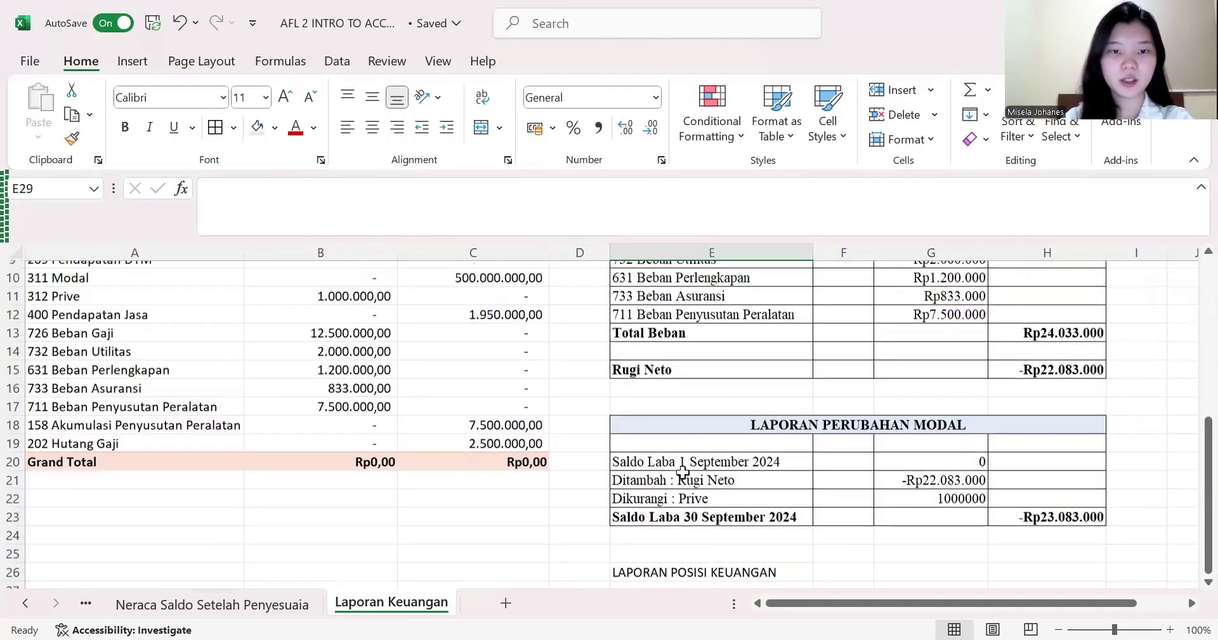
scroll(259, 359, up, 3)
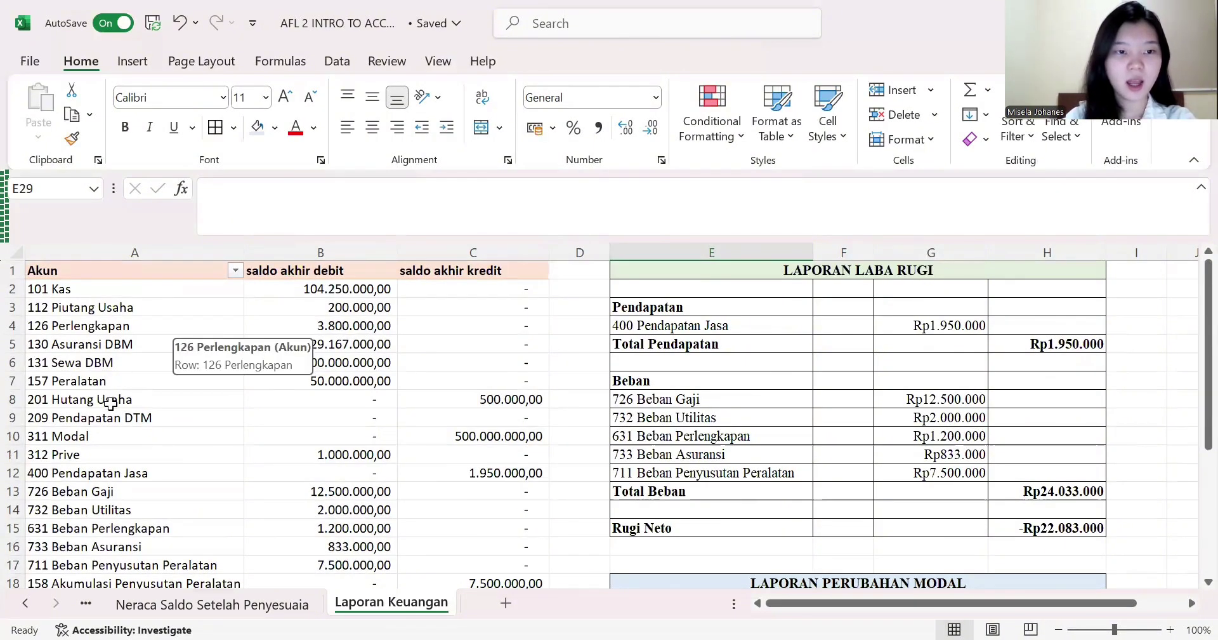
drag(108, 287, 169, 379)
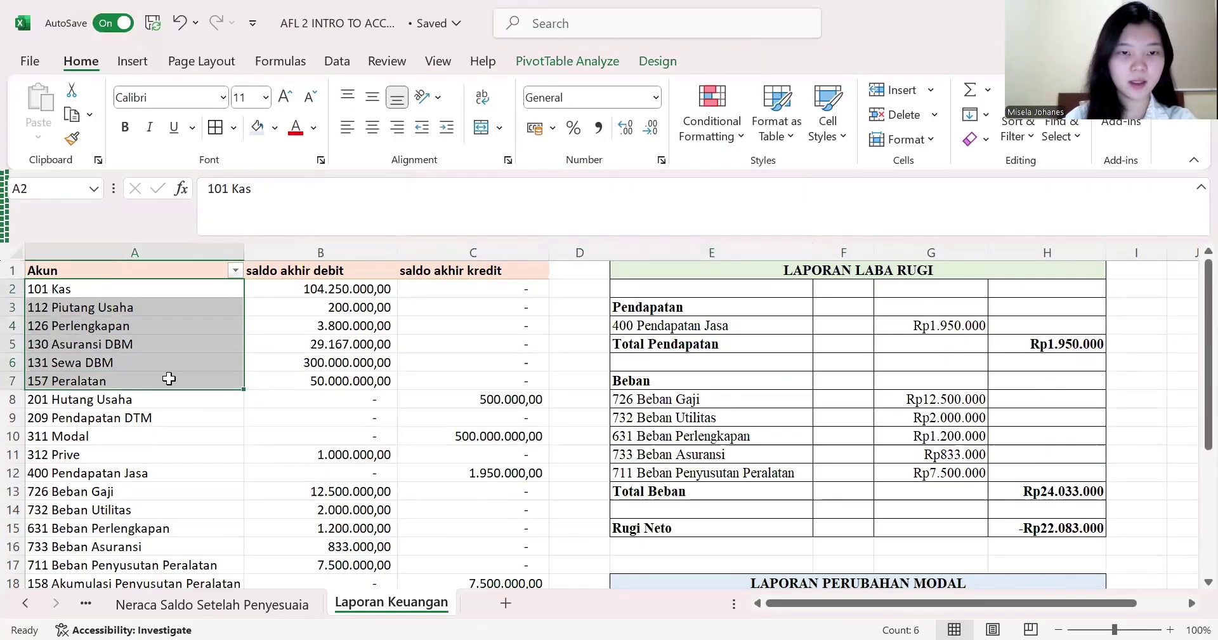
right_click(169, 378)
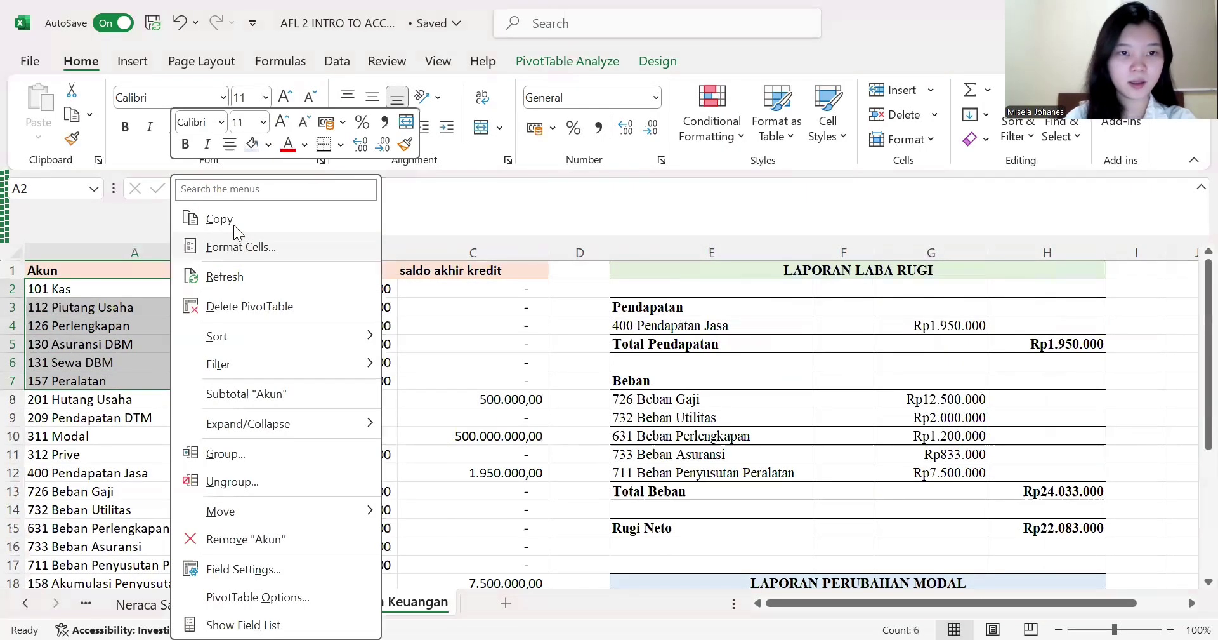
click(234, 225)
scroll(645, 480, down, 7)
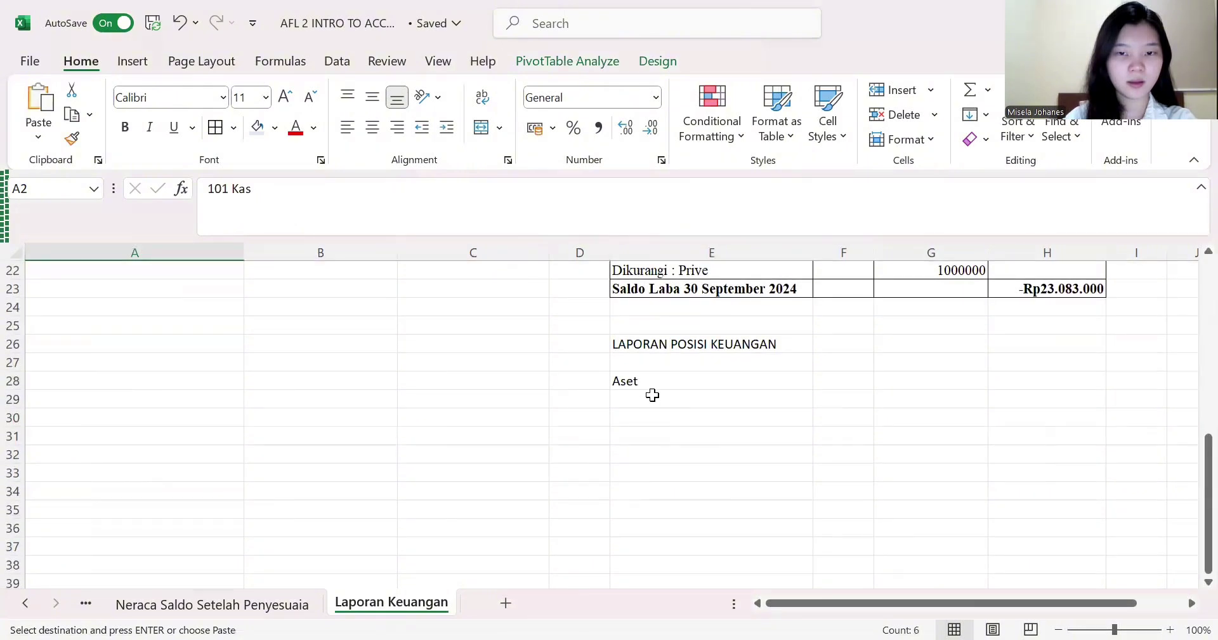
click(652, 395)
key(ctrl+v)
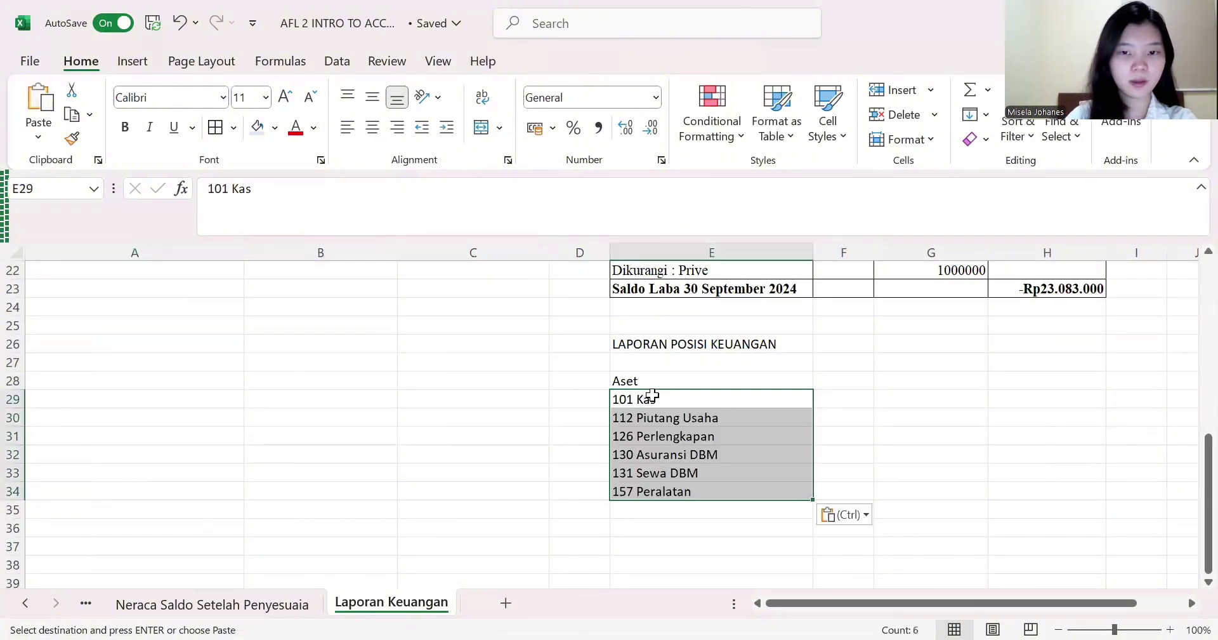
- Copy the account name 158 Akumulasi Penyusutan Peralatan from A18 into E35, below 157 Peralatan
click(652, 506)
scroll(463, 293, up, 3)
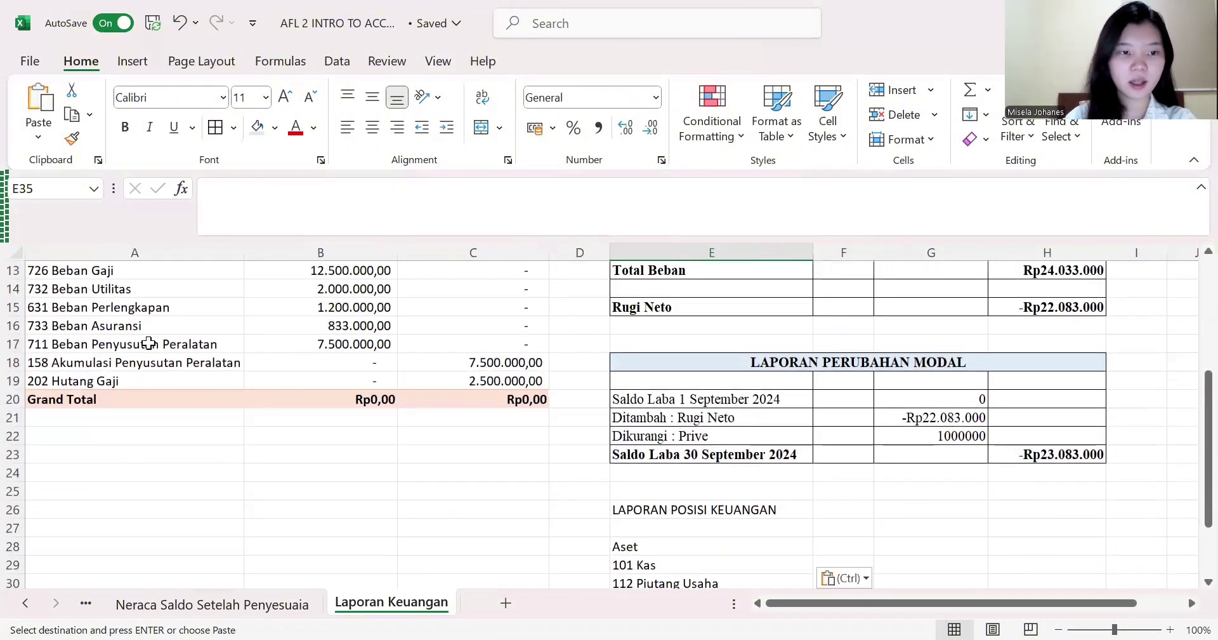
click(153, 368)
click(152, 368)
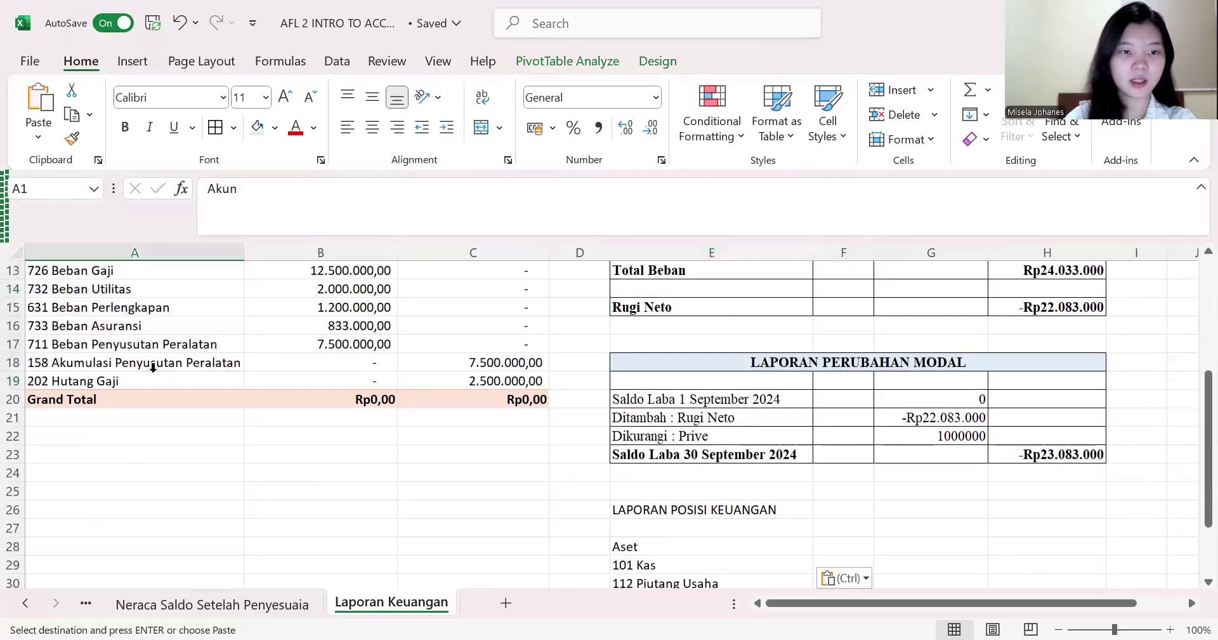
click(154, 365)
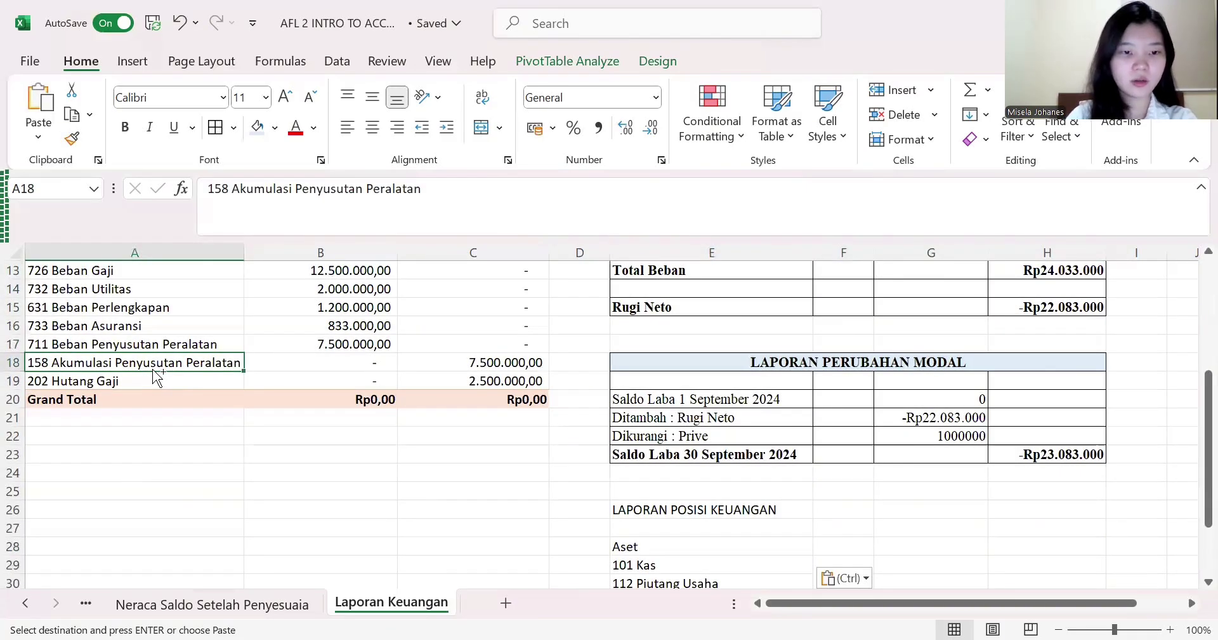
scroll(678, 427, down, 4)
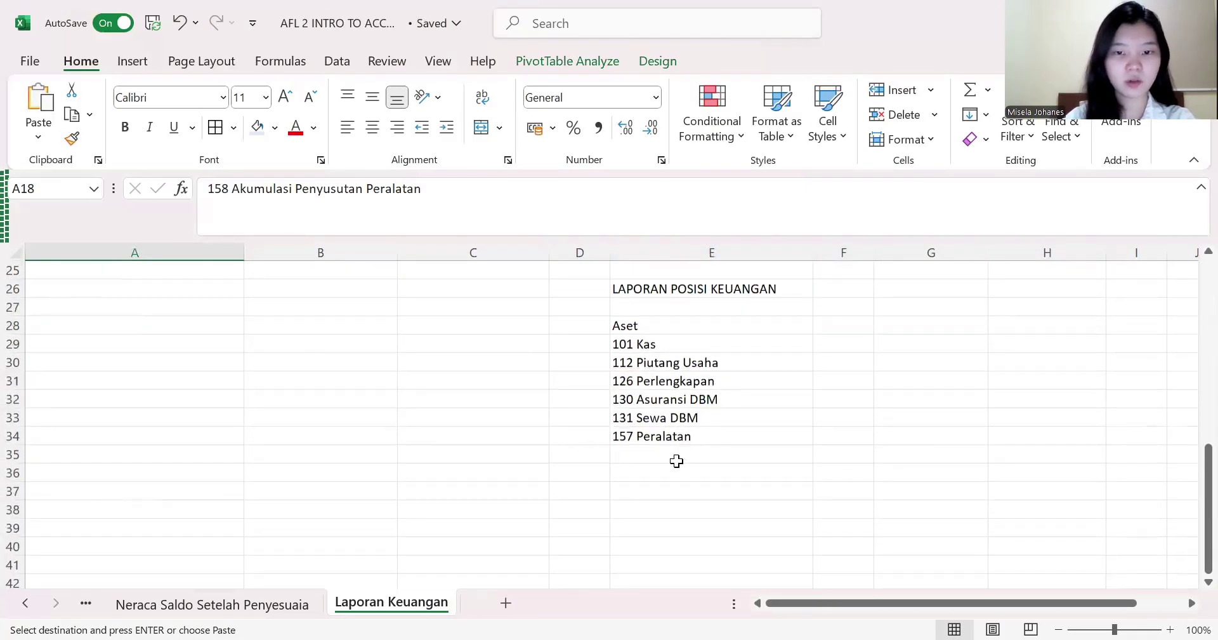
click(677, 461)
key(ctrl+v)
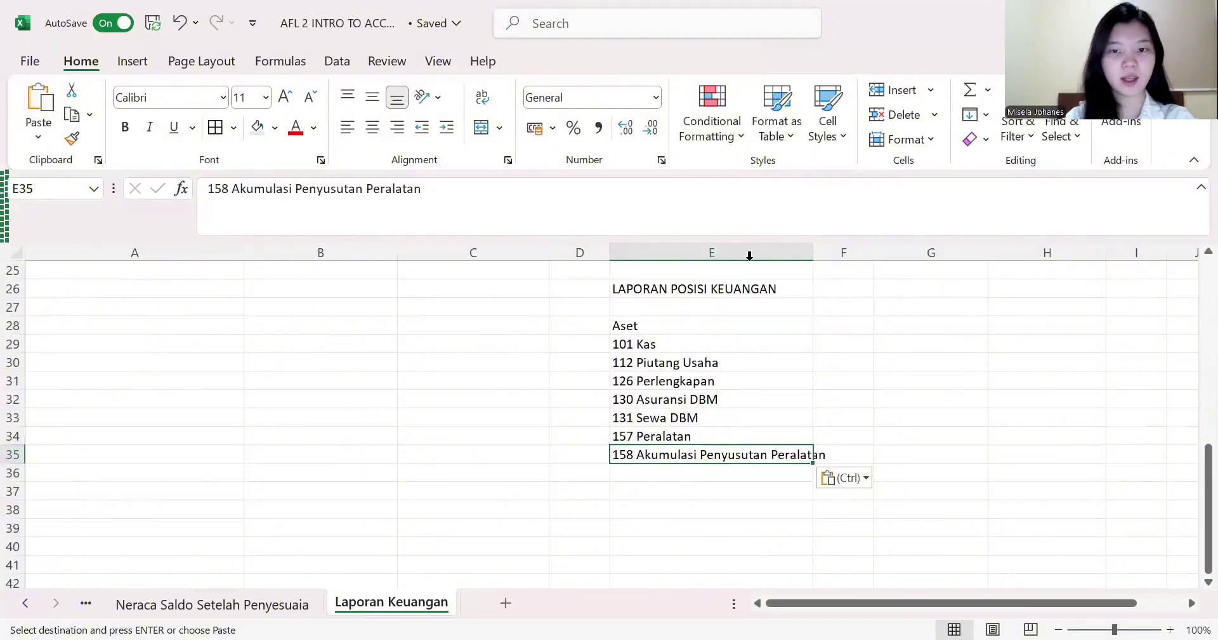
click(901, 342)
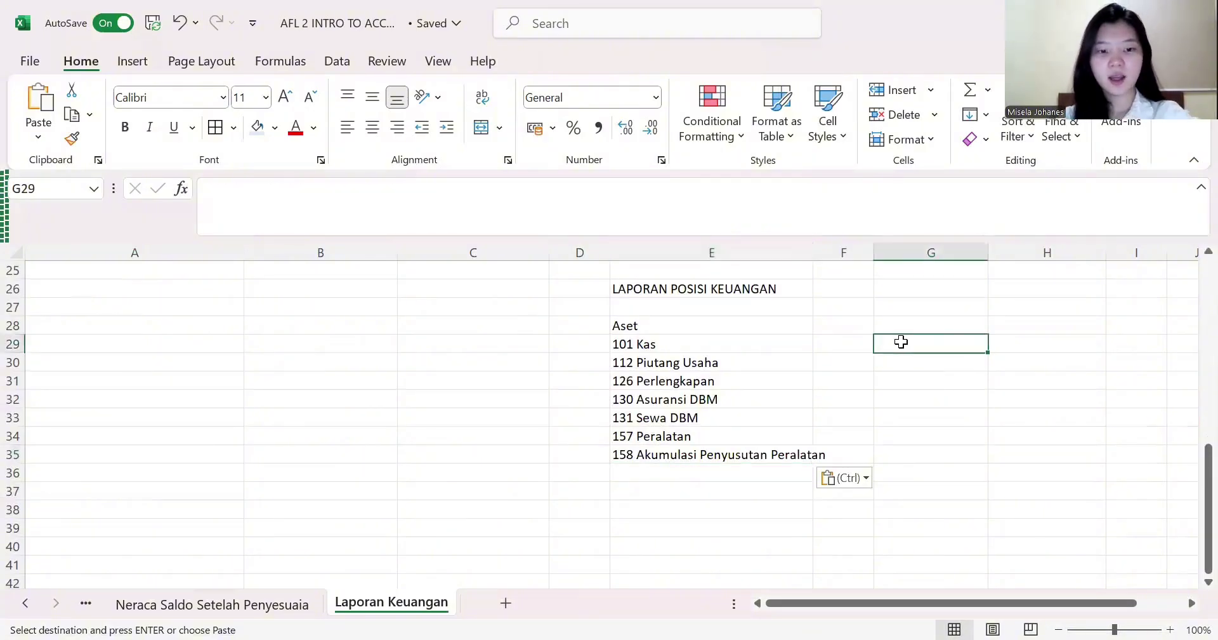
- Begin the 101 Kas formula in H29 with a SUMIF matching E29 against A2:A19 and summing the debit balances in B2:B19
click(1010, 345)
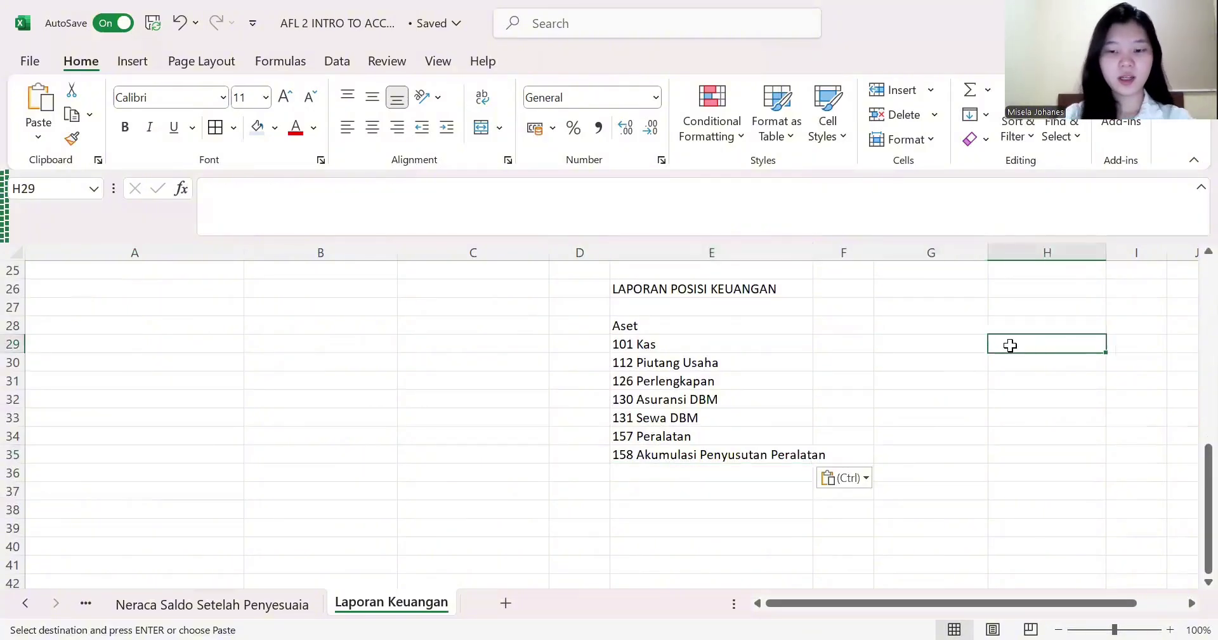
text(=sumif)
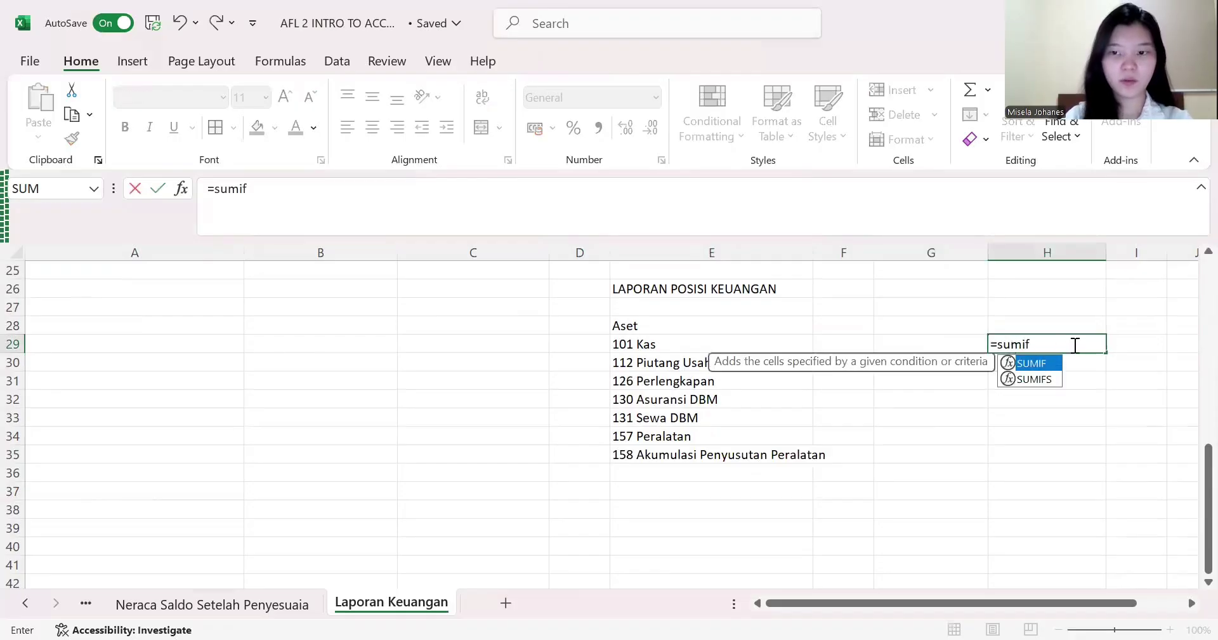
key(Tab)
scroll(696, 307, up, 6)
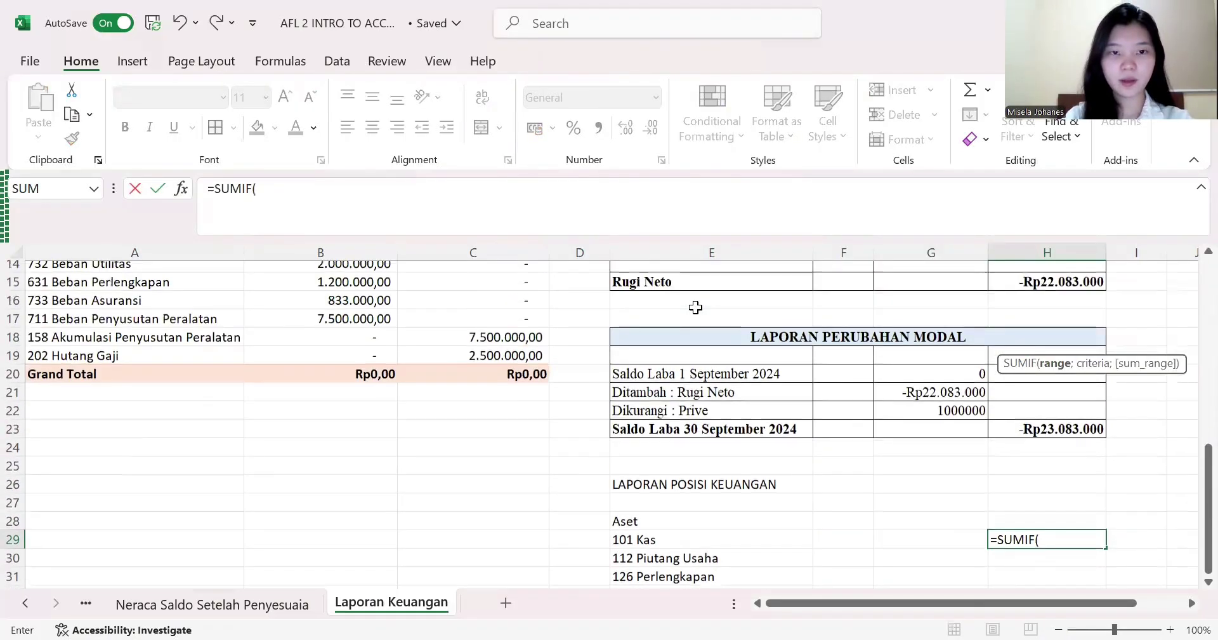
scroll(129, 369, up, 2)
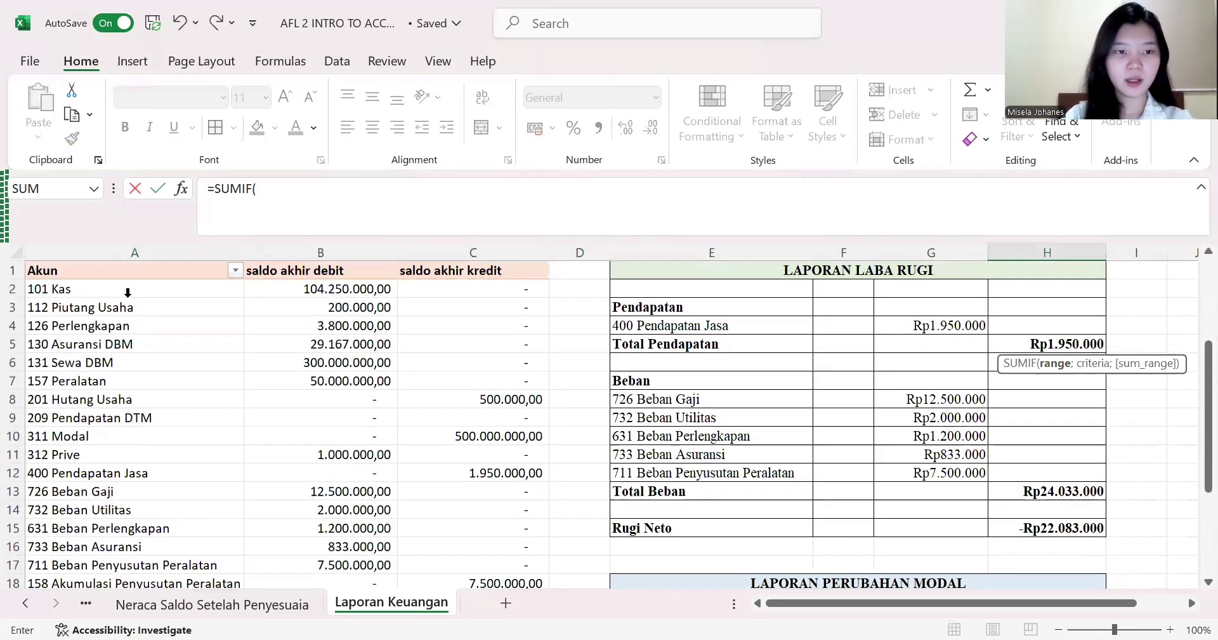
click(134, 309)
drag(133, 288, 144, 528)
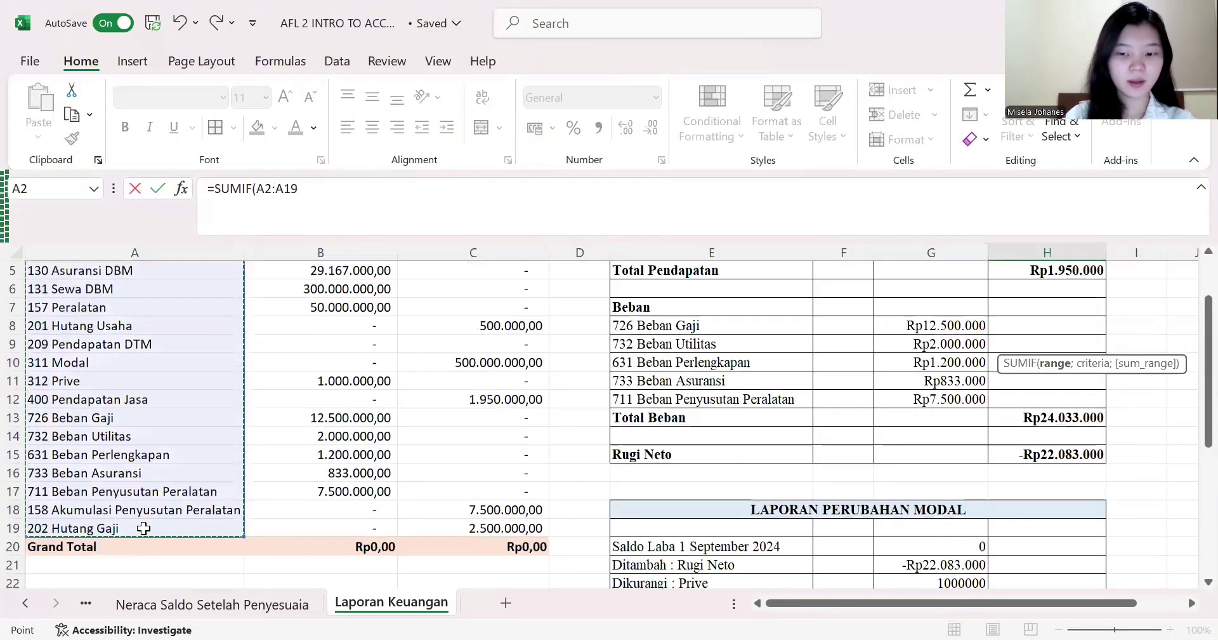
text(;)
scroll(693, 492, down, 7)
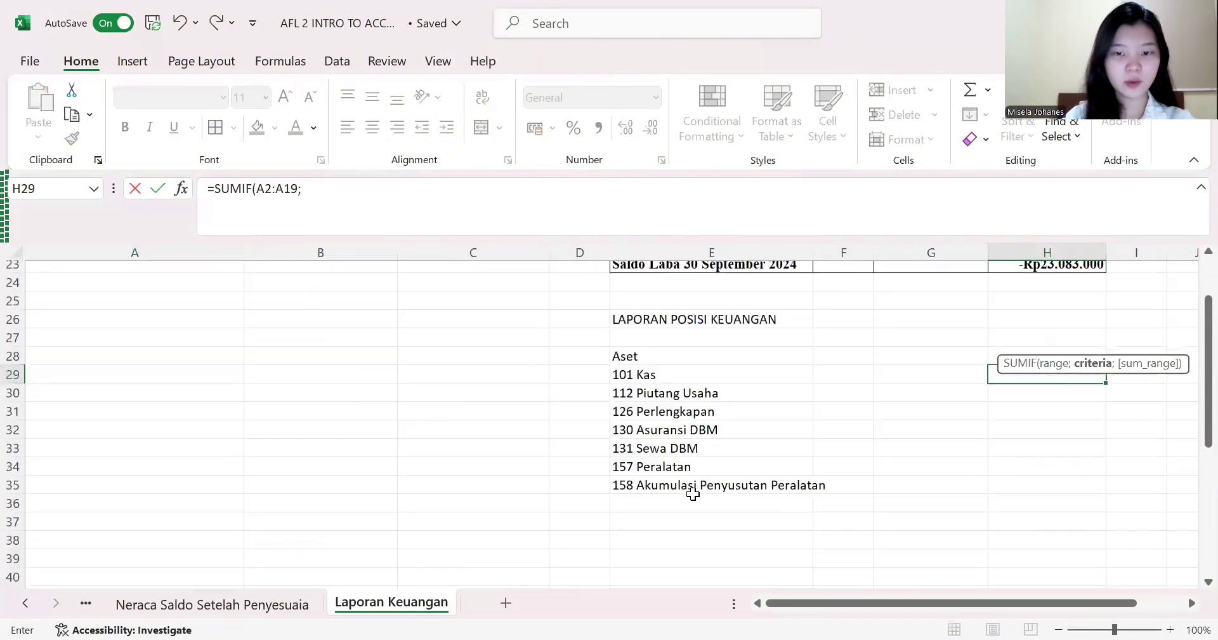
click(675, 347)
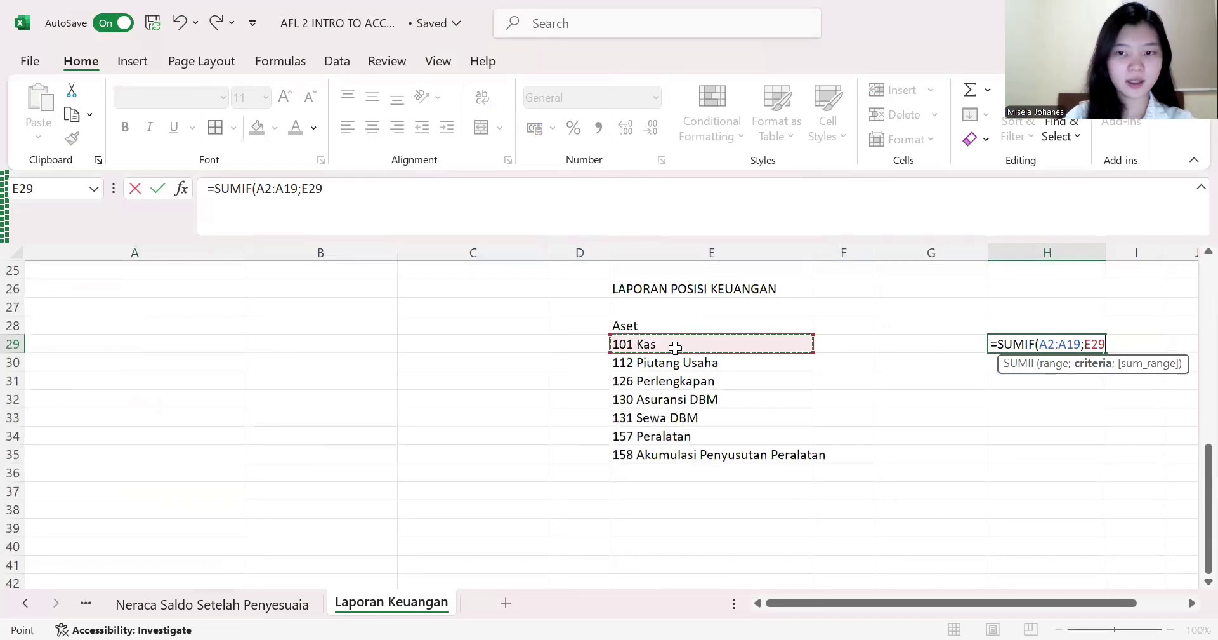
text(;)
scroll(675, 347, up, 8)
click(349, 290)
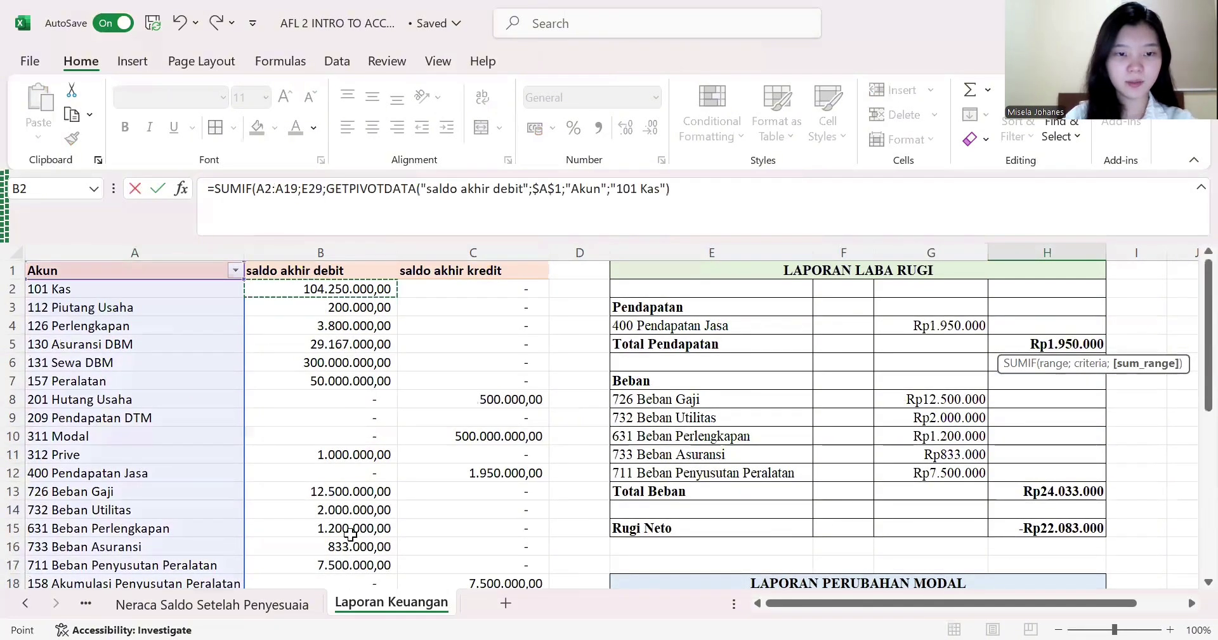
drag(349, 533, 349, 519)
text()+)
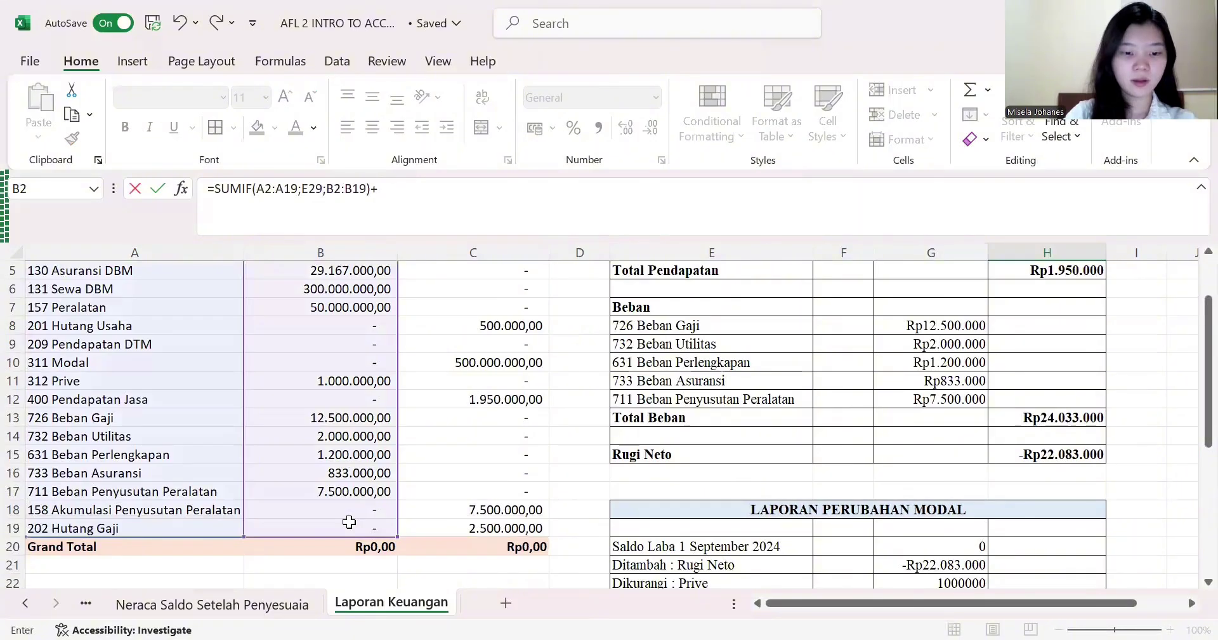
- Complete the H29 formula by adding a second SUMIF that matches E29 against A2:A19 and sums the credit balances in C2:C19
text(sumif)
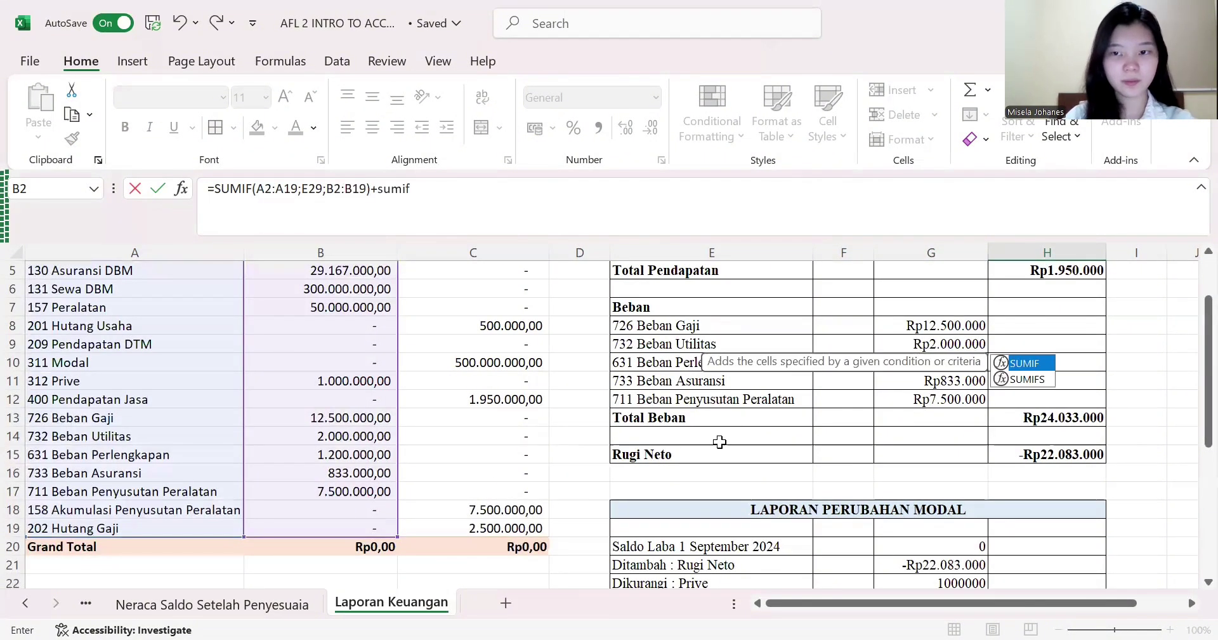
double_click(1012, 363)
scroll(128, 291, up, 2)
click(128, 291)
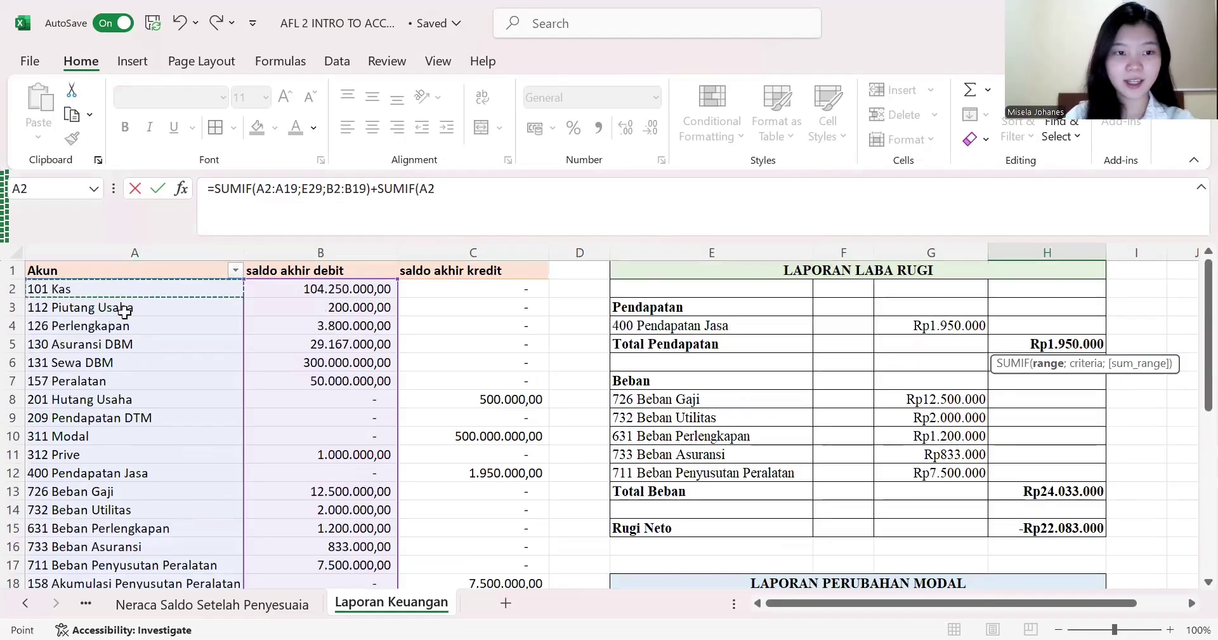
drag(124, 310, 132, 517)
text(;)
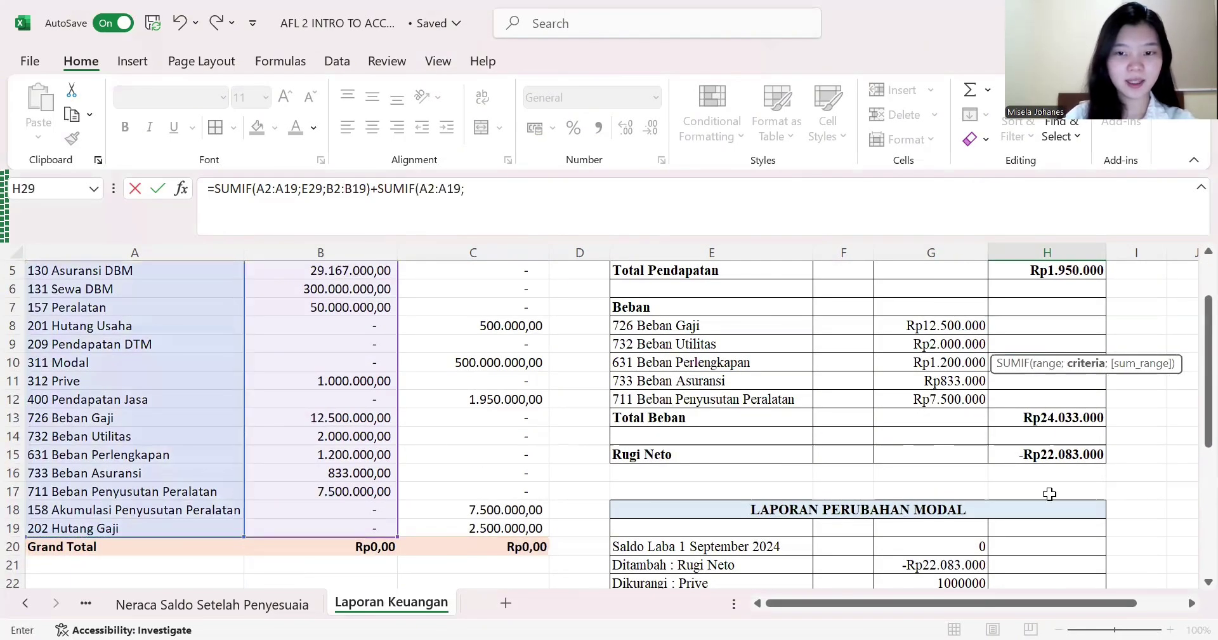
scroll(1050, 494, down, 5)
scroll(1050, 494, down, 2)
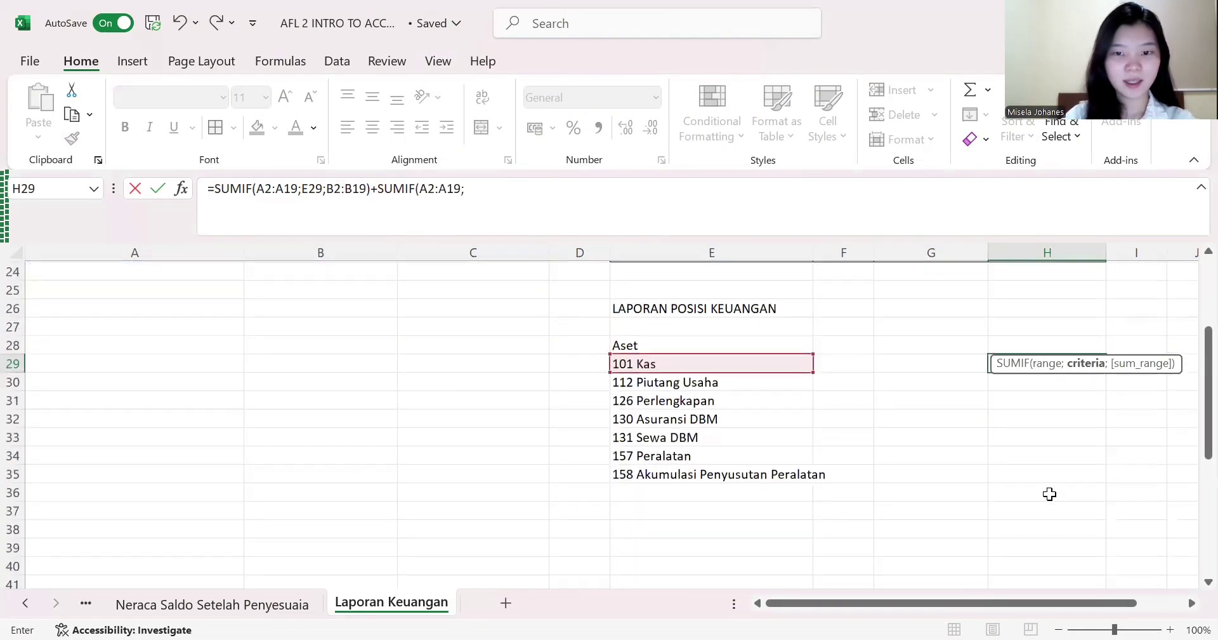
click(699, 360)
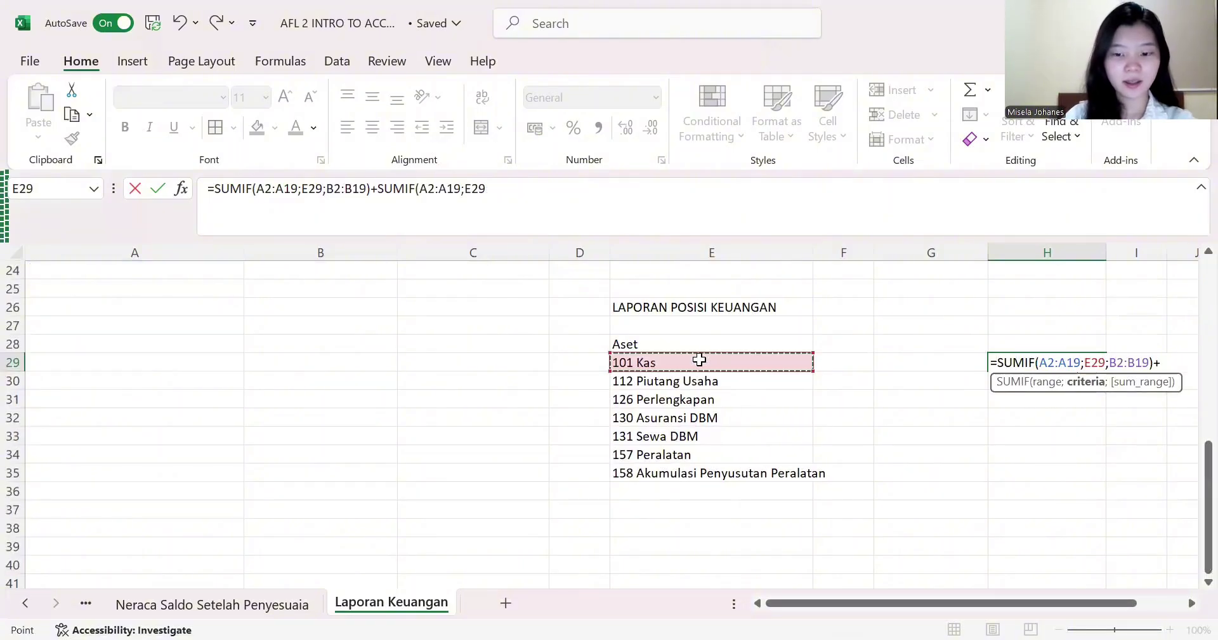
text(;)
scroll(507, 317, up, 8)
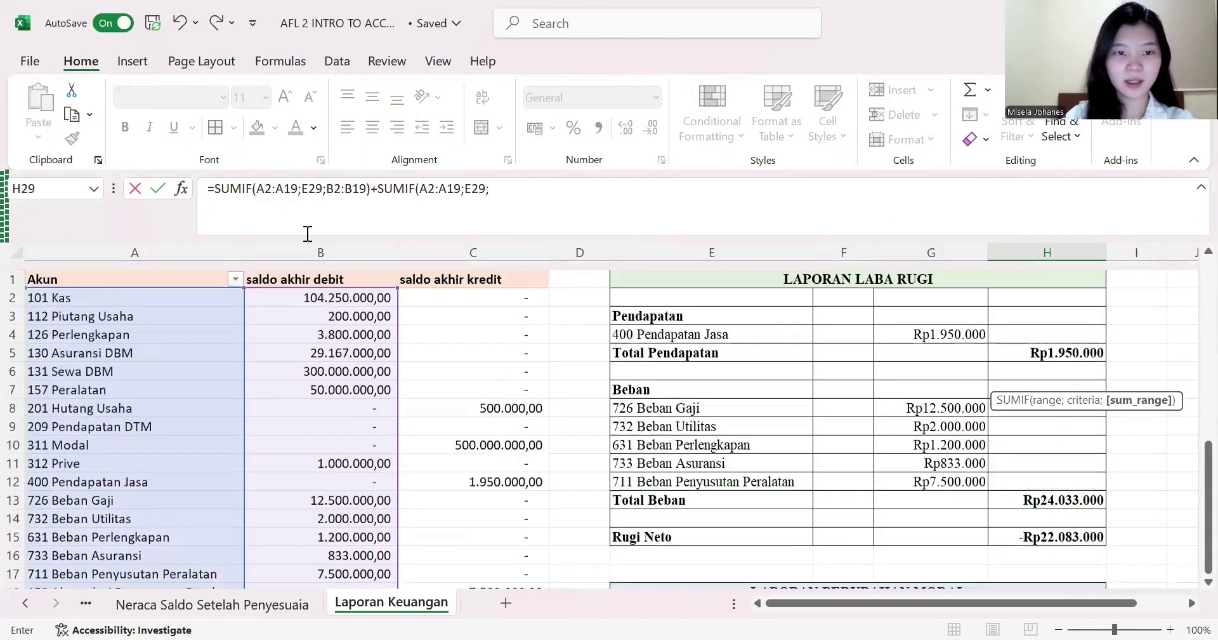
drag(461, 292, 466, 520)
text())
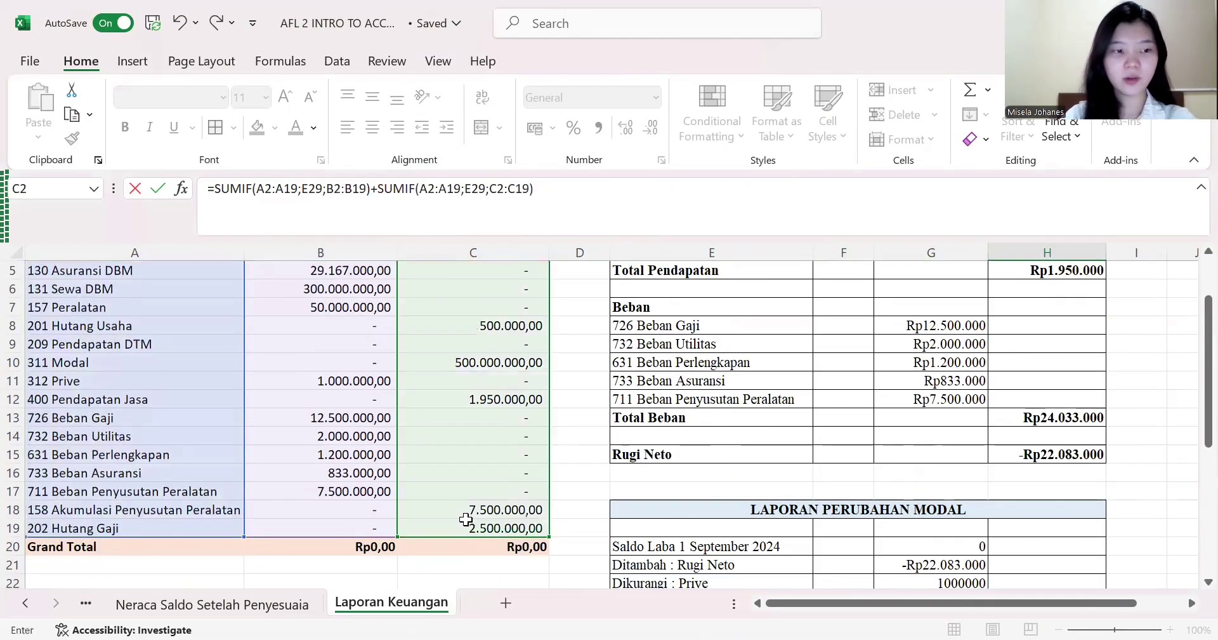
key(Return)
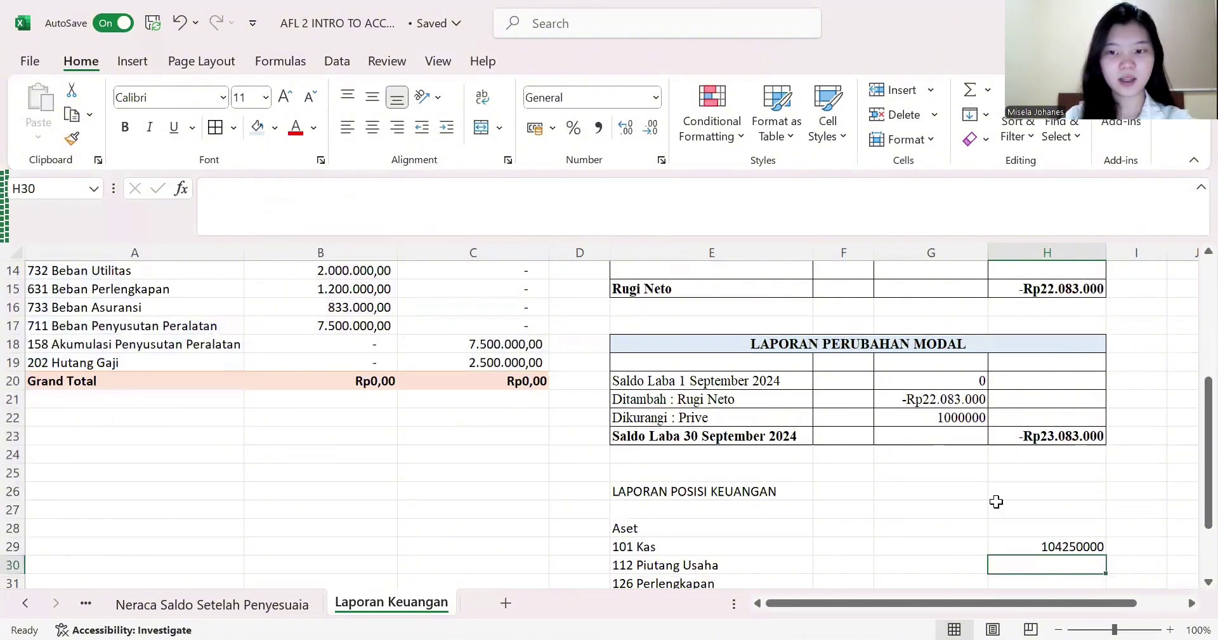
- Format H29:H35 as Currency with no decimal places
scroll(996, 500, down, 2)
scroll(1068, 466, down, 1)
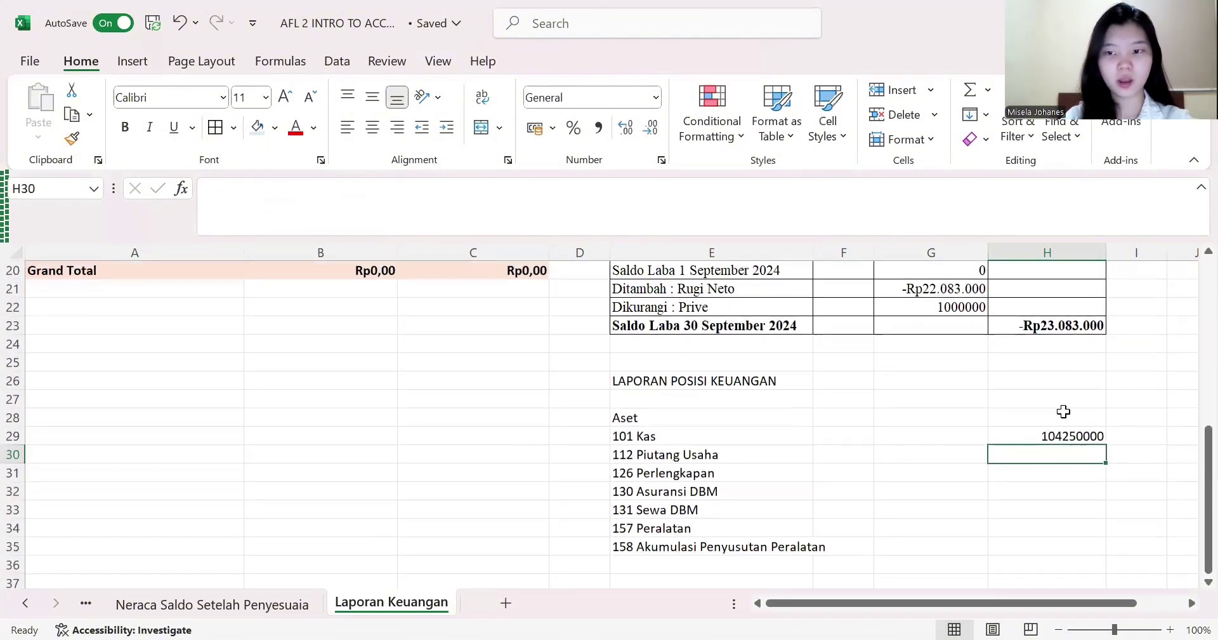
drag(1051, 435, 1050, 545)
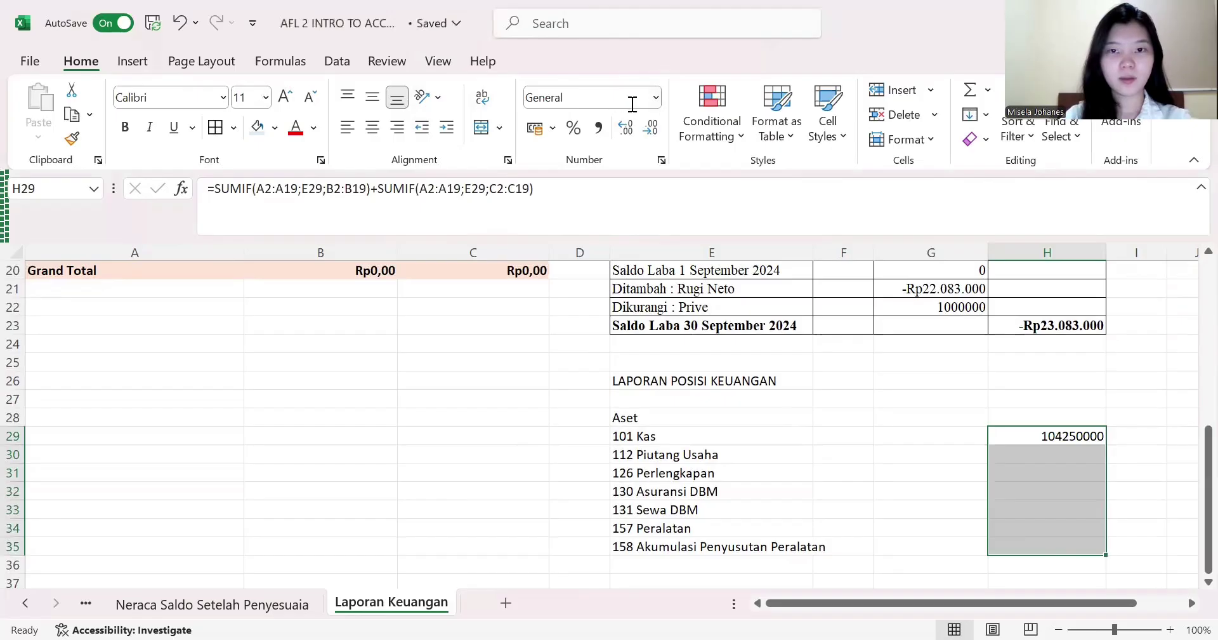
click(654, 100)
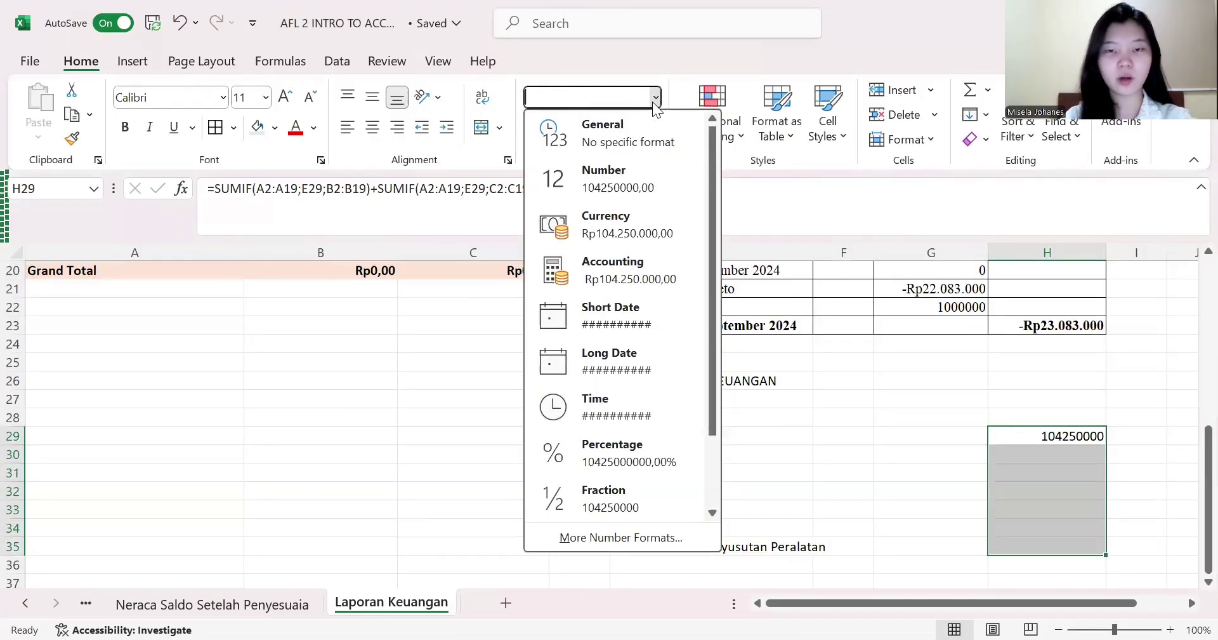
click(597, 227)
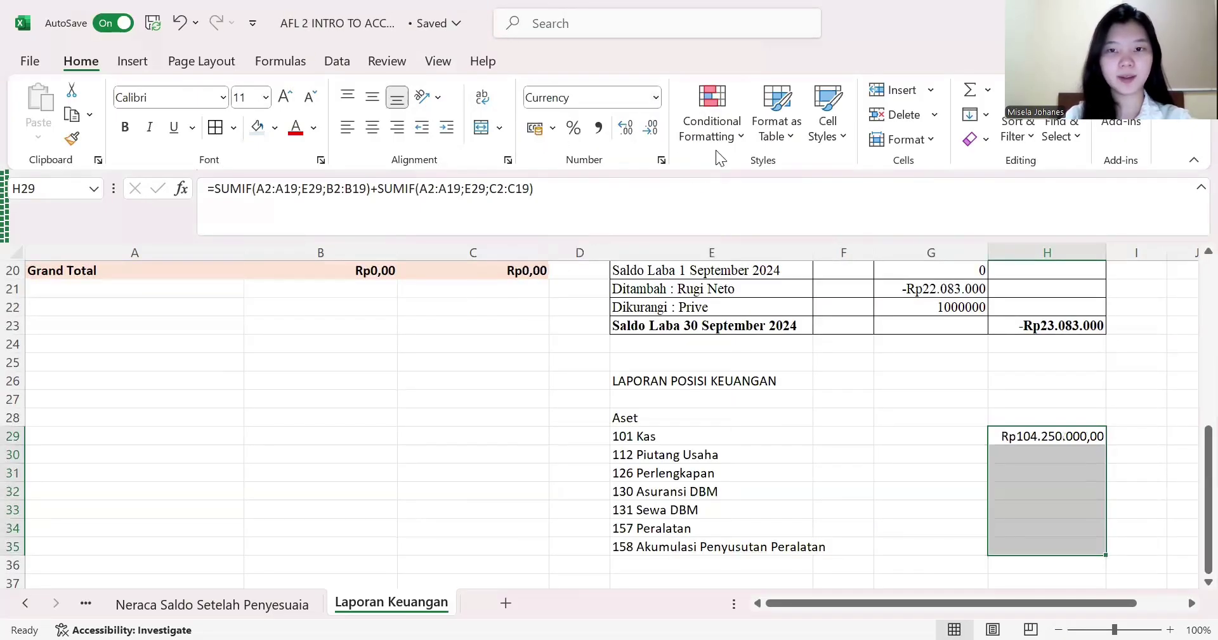
click(658, 136)
click(657, 135)
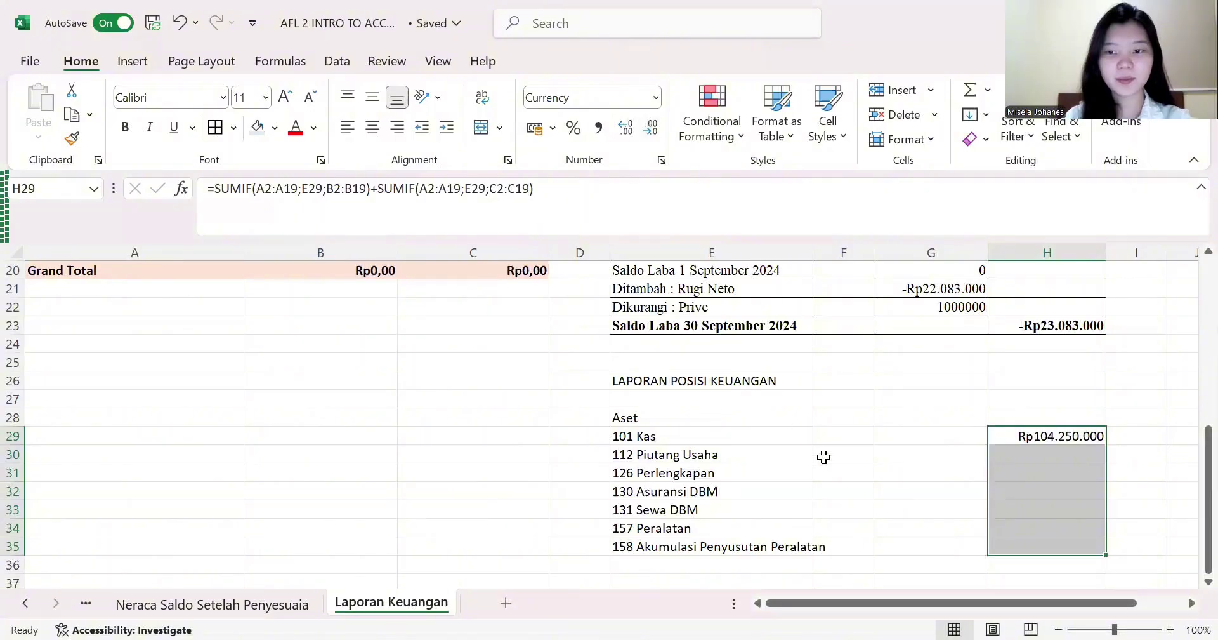
- Fill the H29 formula down through H34 and move the 157 Peralatan amount from H34 to G34
click(1061, 454)
click(1090, 432)
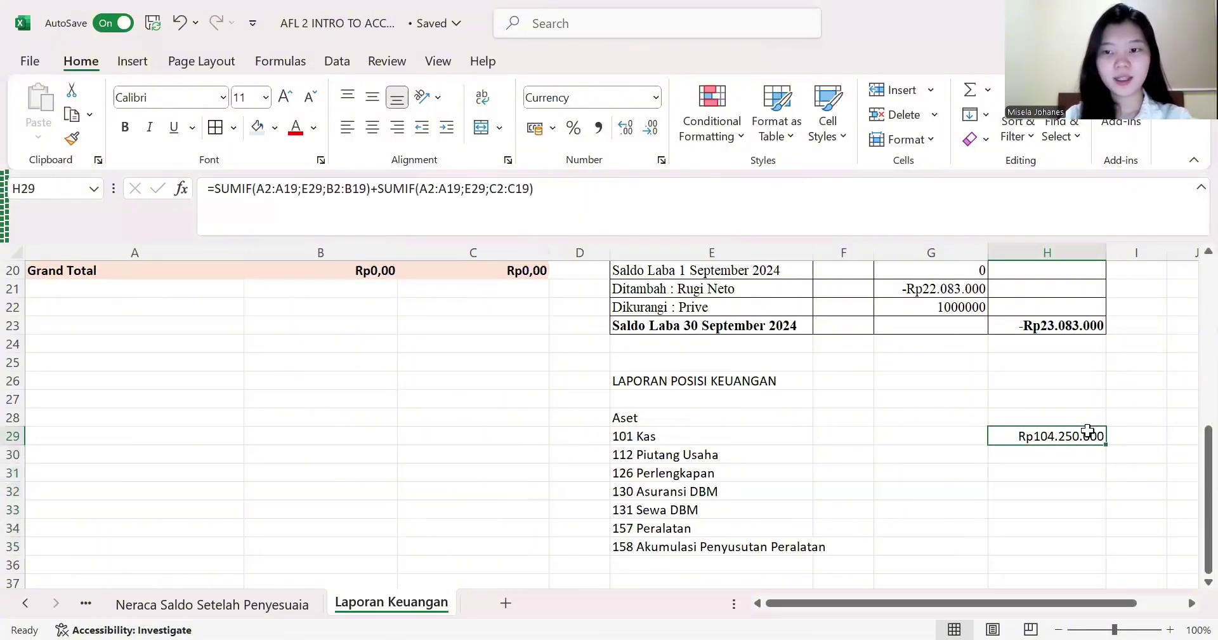
drag(1109, 445, 1102, 535)
click(1066, 528)
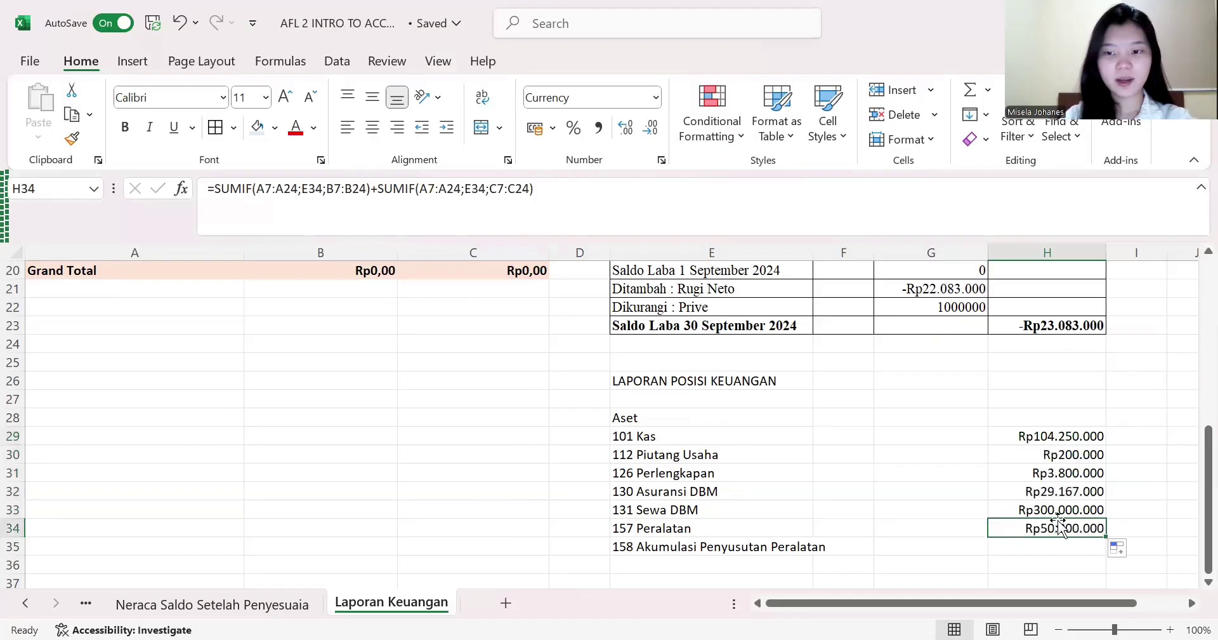
drag(1018, 524, 903, 519)
- Copy the credit balance of 158 Akumulasi Penyusutan Peralatan from C18 into G35
scroll(903, 517, down, 1)
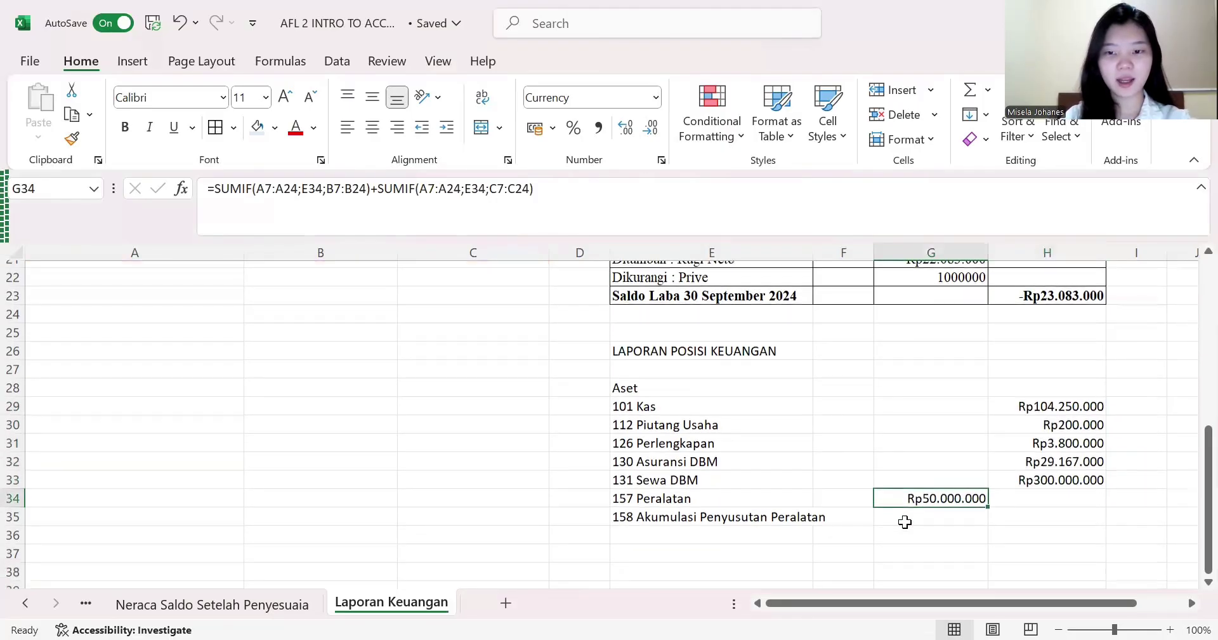
click(903, 514)
scroll(677, 395, up, 4)
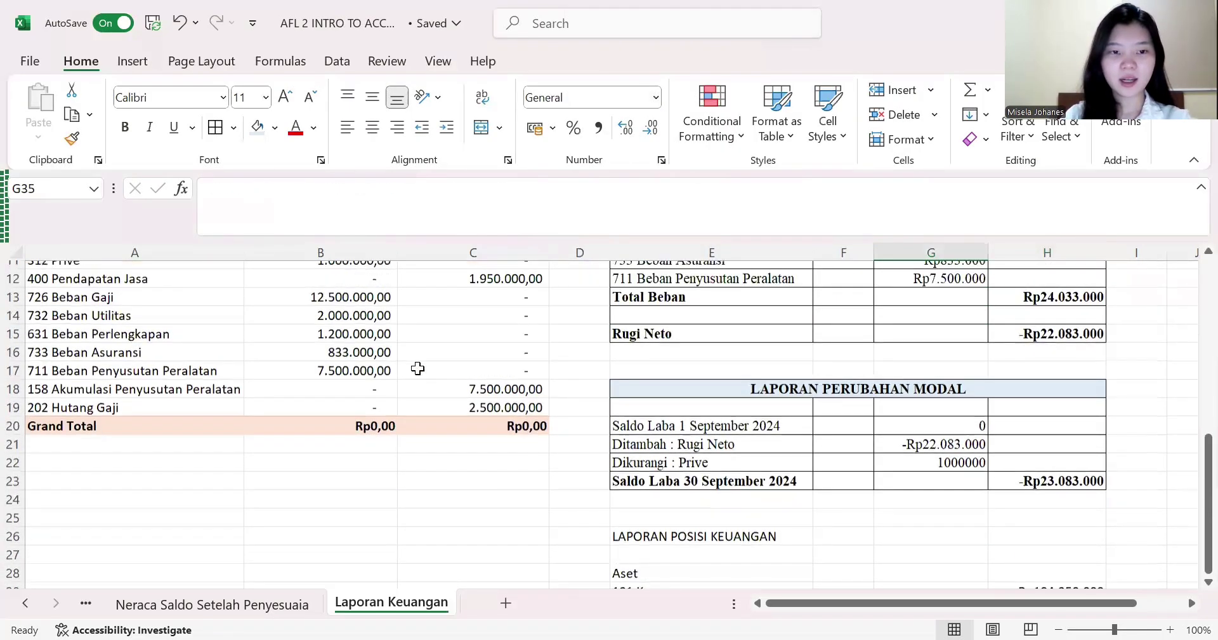
click(497, 400)
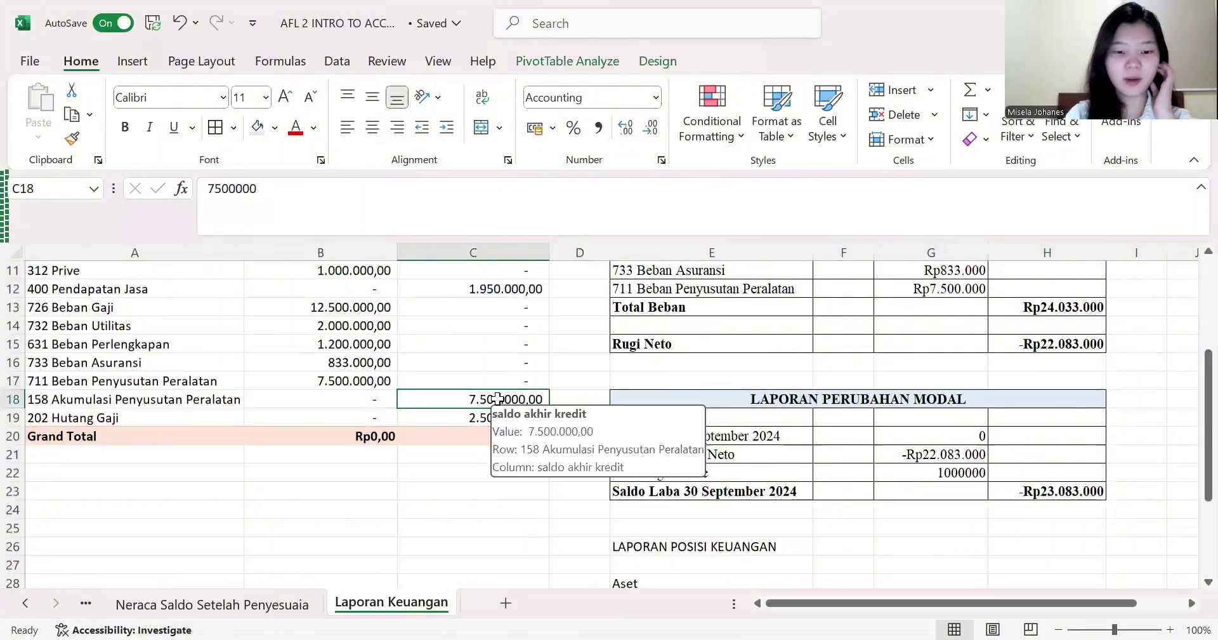
key(ctrl+c)
scroll(794, 430, down, 6)
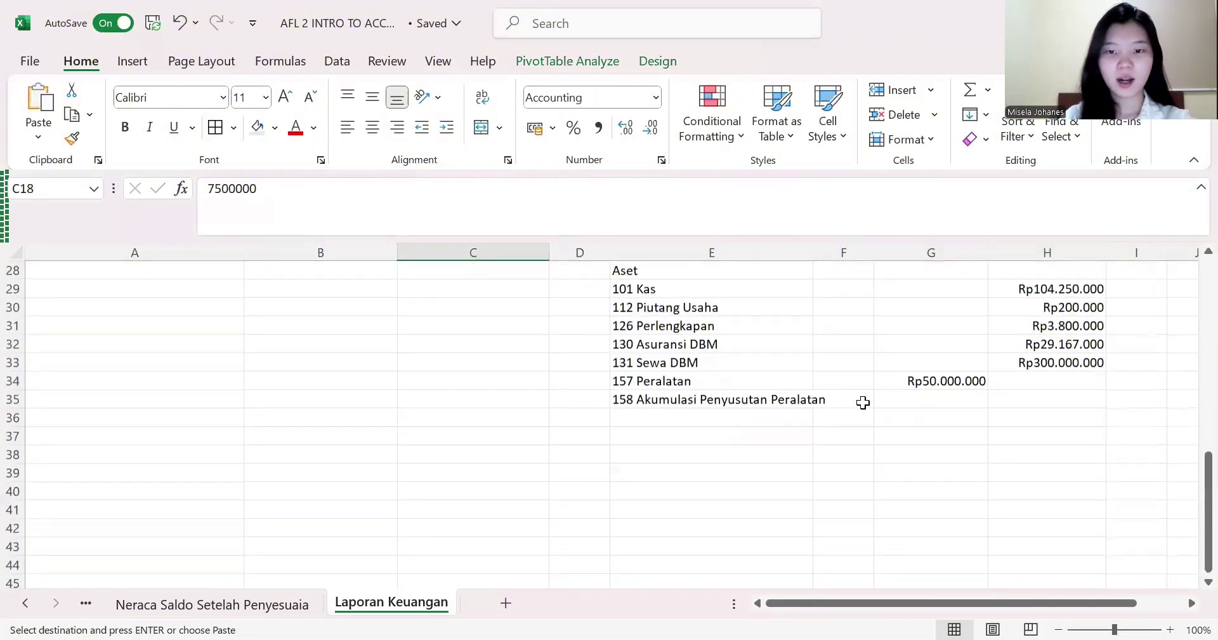
click(949, 397)
key(ctrl+v)
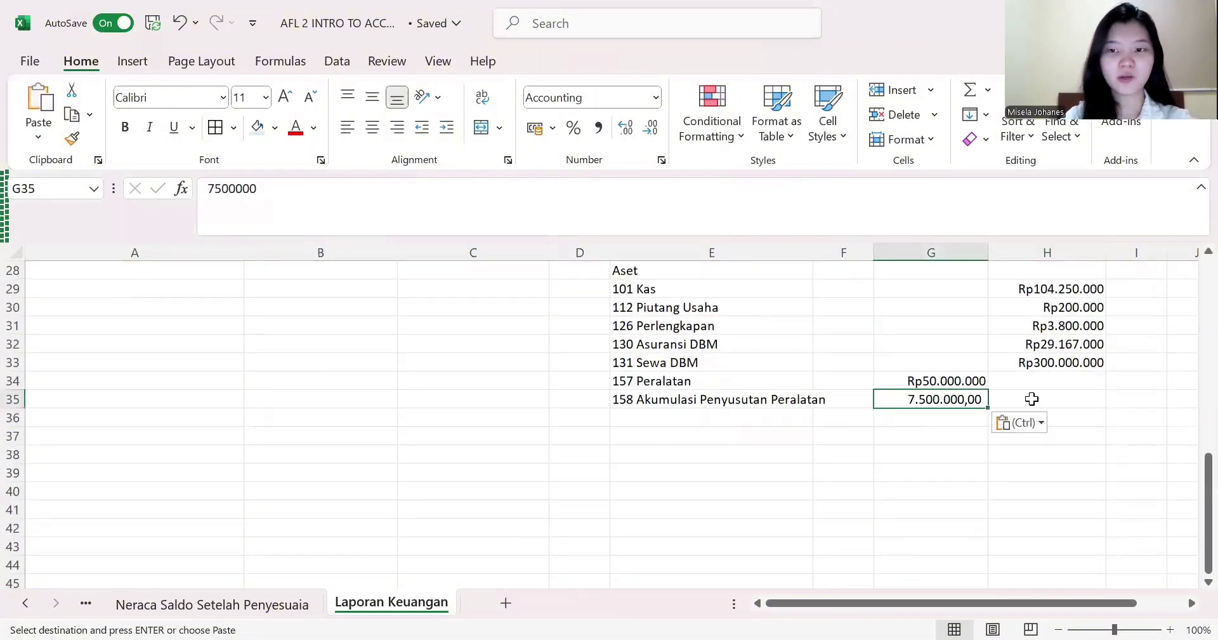
- Calculate the net equipment value in H36 with the formula =G34-G35
click(1066, 428)
click(1063, 416)
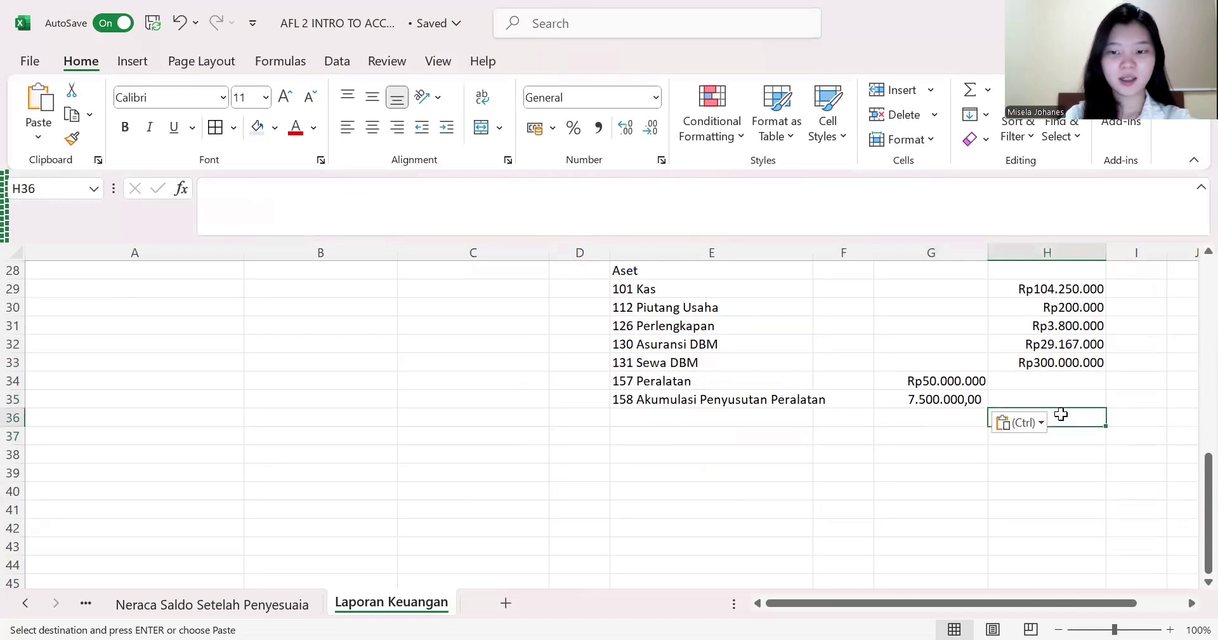
double_click(1063, 414)
text(=)
click(957, 379)
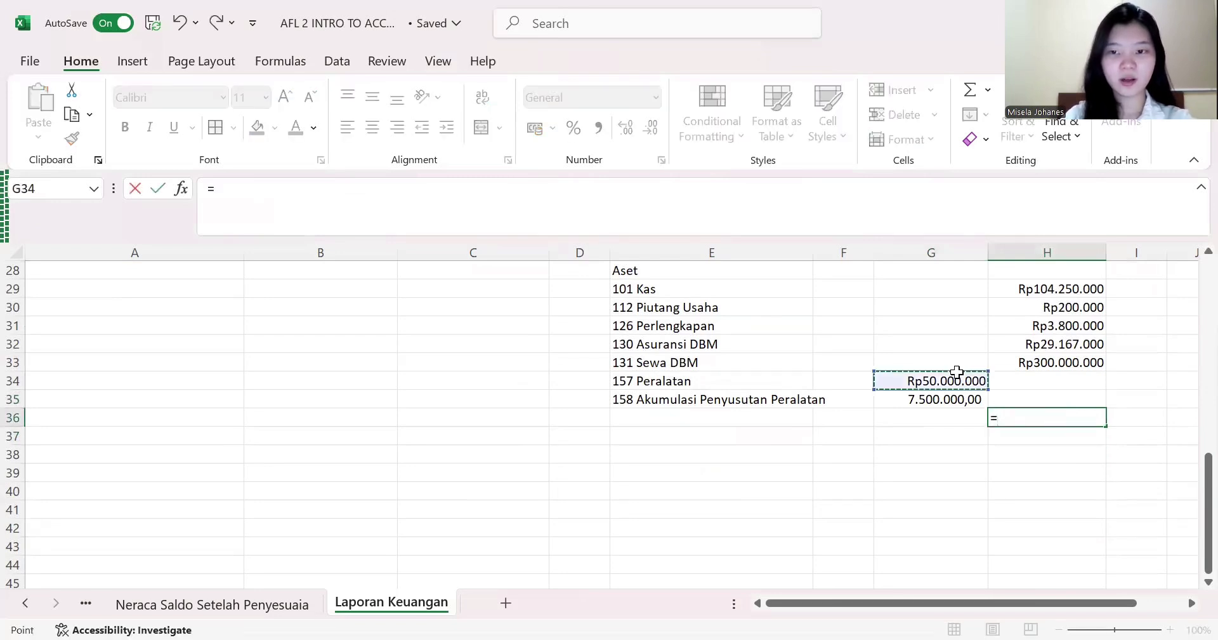
text(-)
click(950, 397)
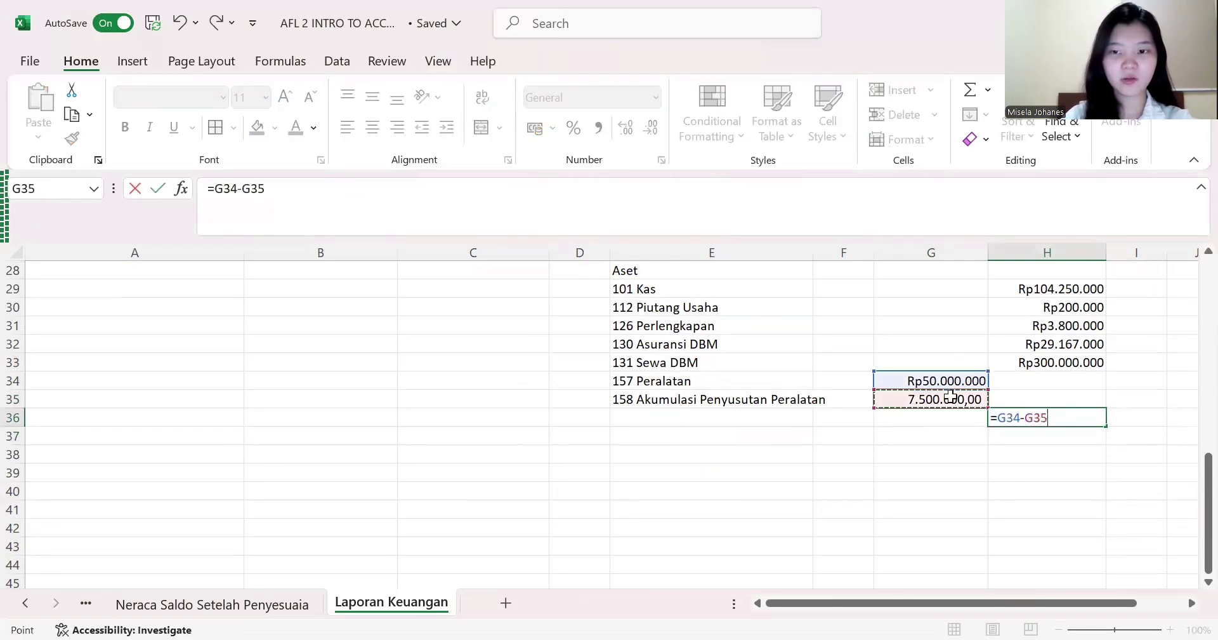
key(Return)
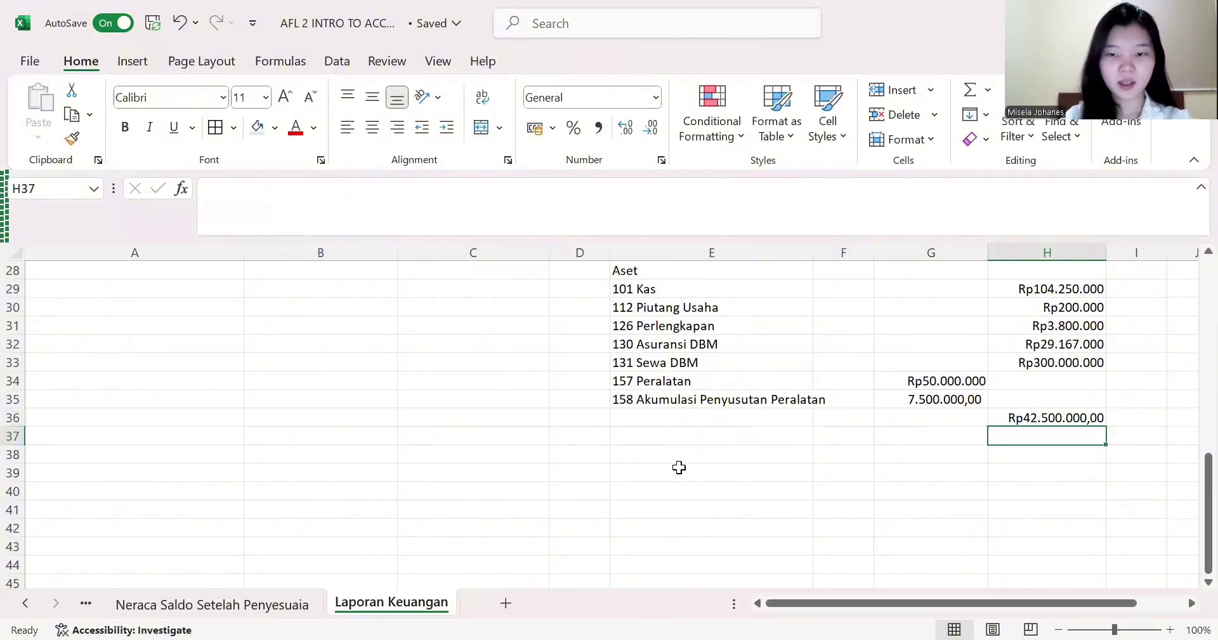
- Enter the label "Total Aset" in E37 below the asset accounts
click(691, 432)
text(T)
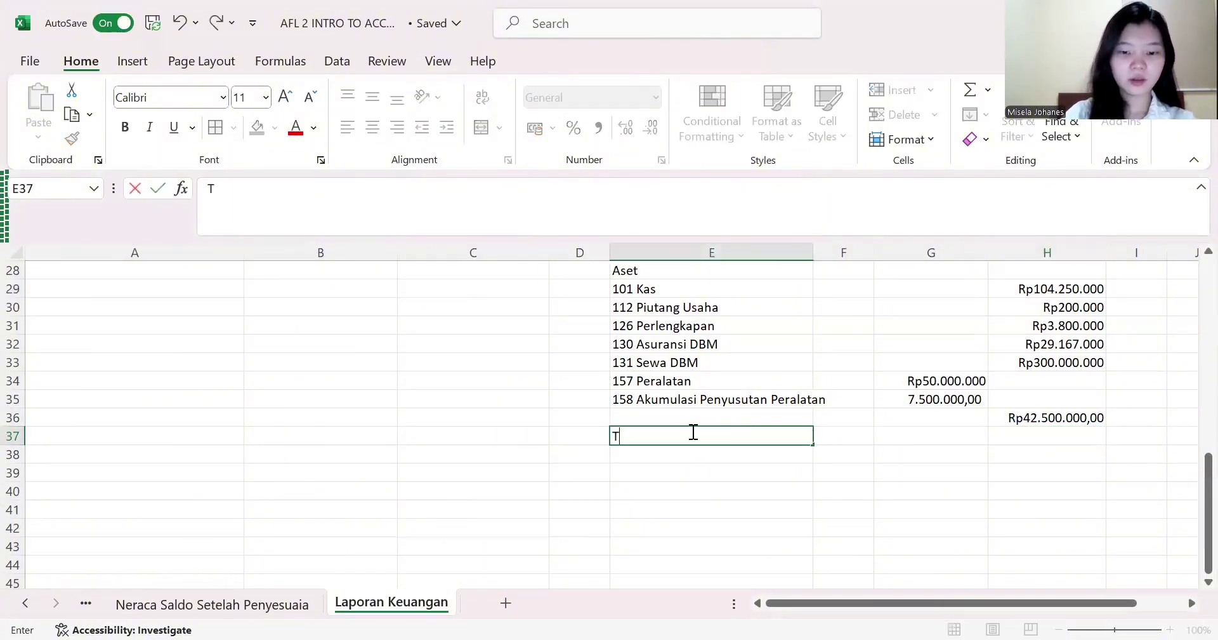
text(otal Aset)
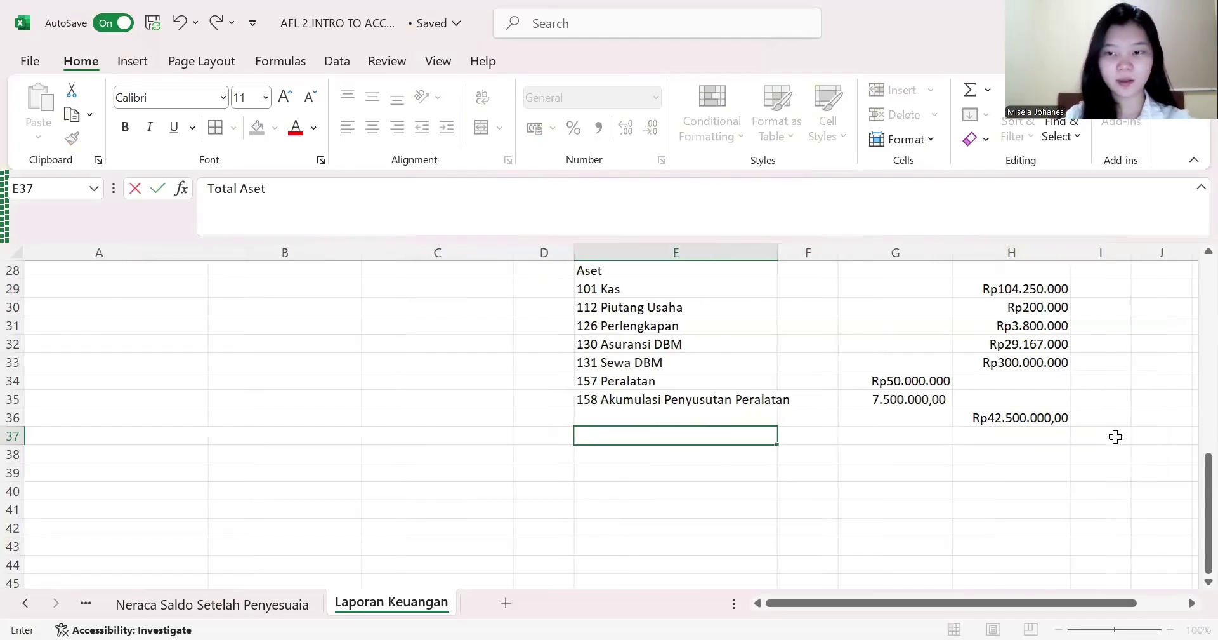
- Calculate Total Aset in I37 with a SUM formula over the asset amounts in H29:H36
click(1134, 437)
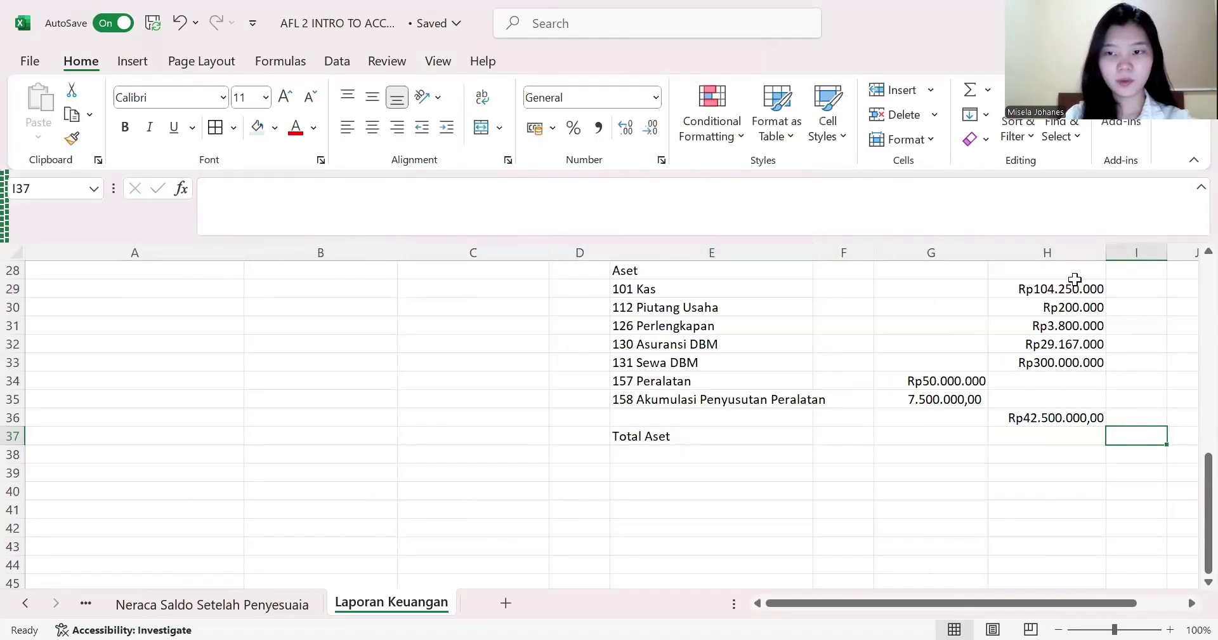
drag(1070, 293, 1060, 417)
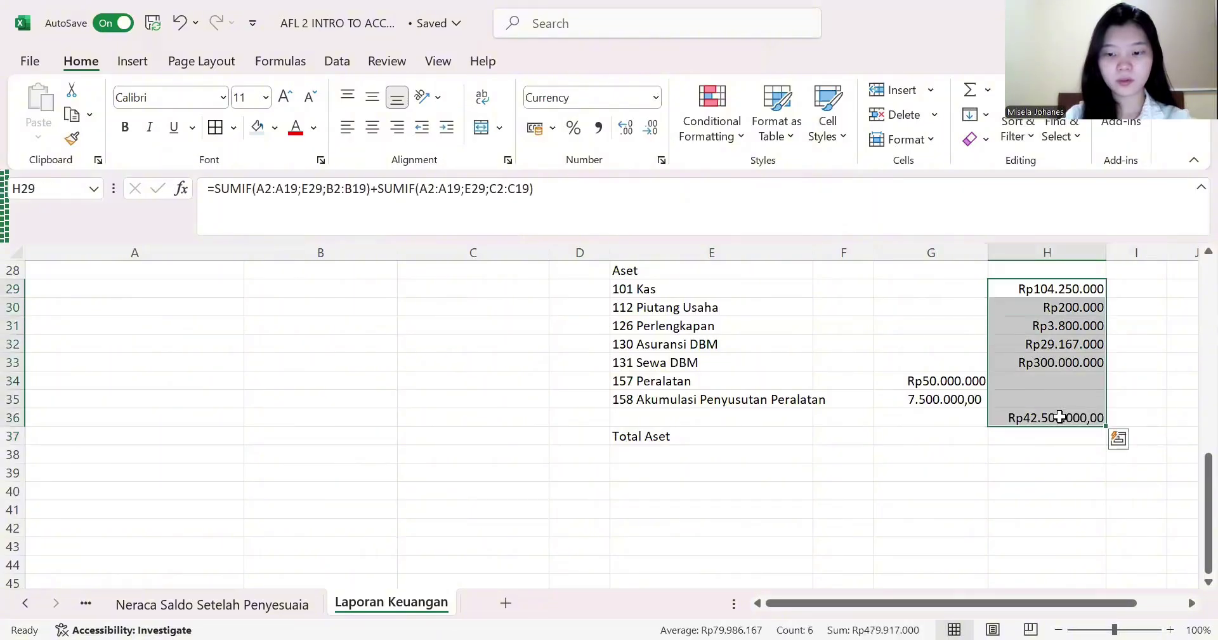
click(1143, 436)
text(=)
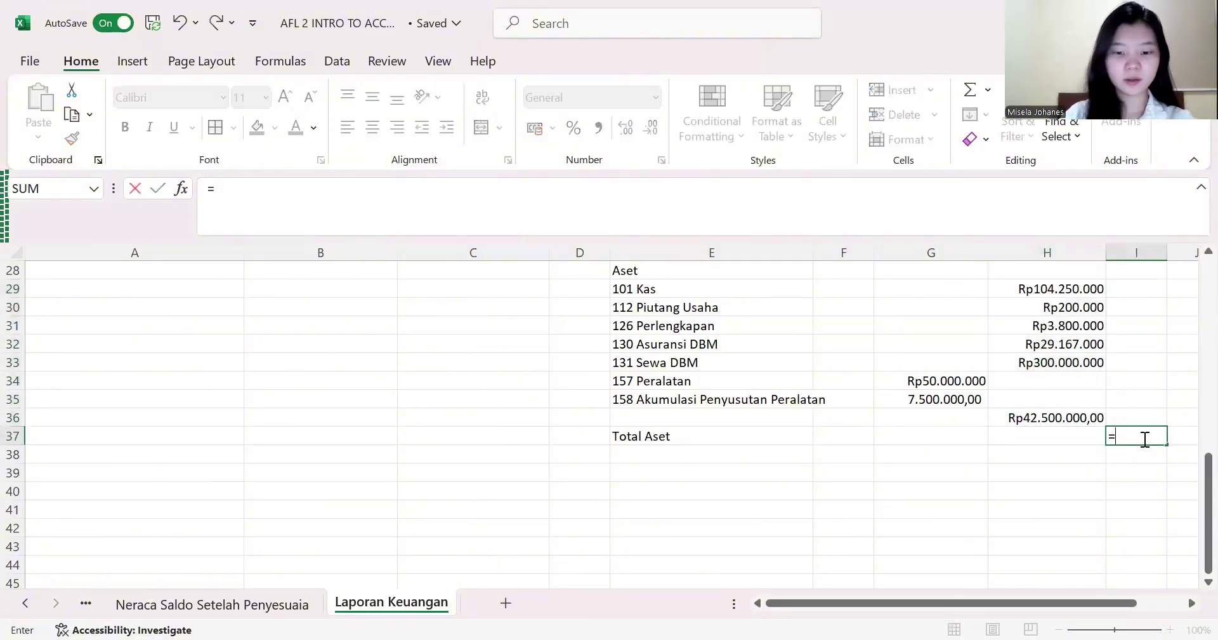
text(sum)
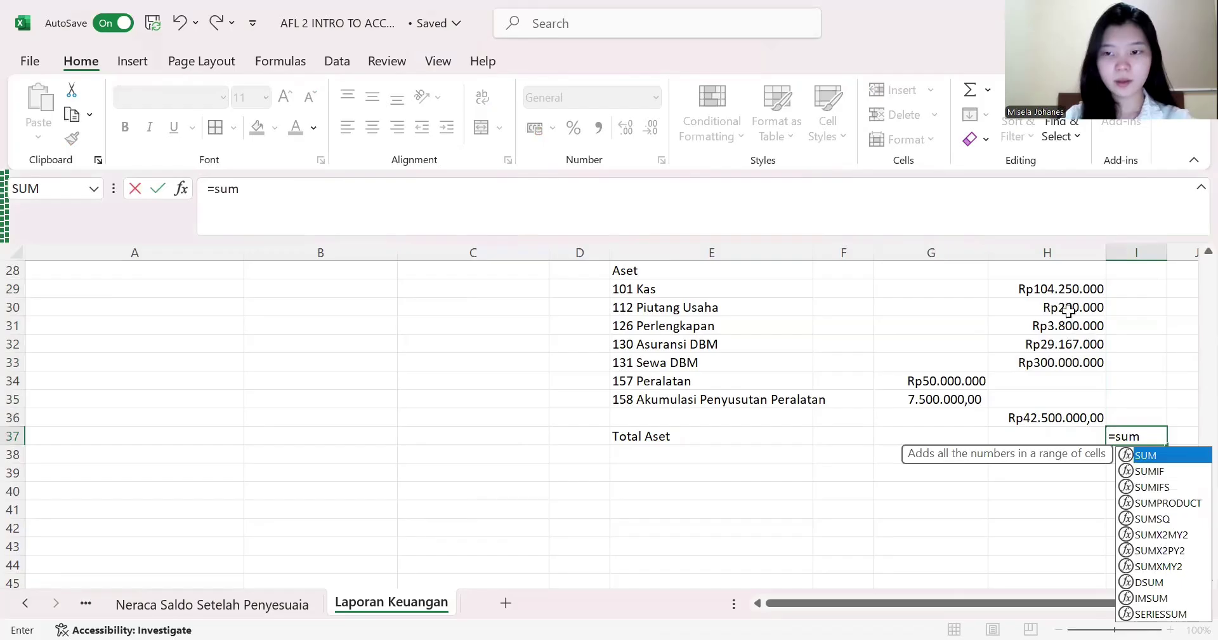
key(Tab)
click(1066, 290)
drag(1064, 421, 1065, 420)
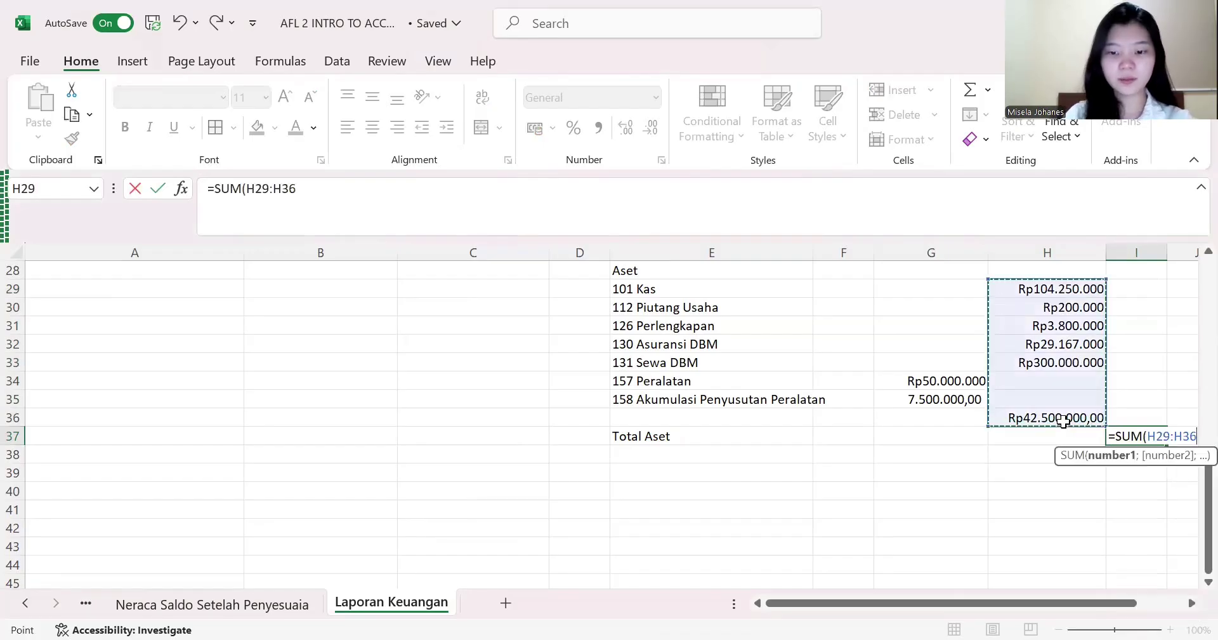
key(Return)
scroll(1131, 467, right, 1)
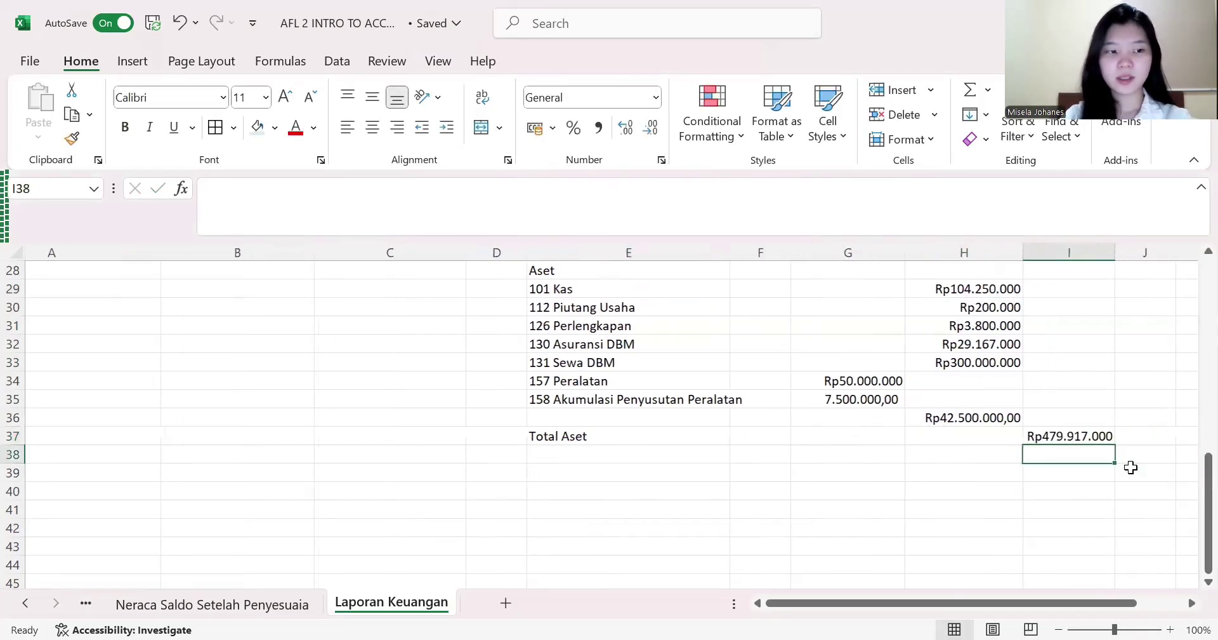
scroll(1131, 467, left, 1)
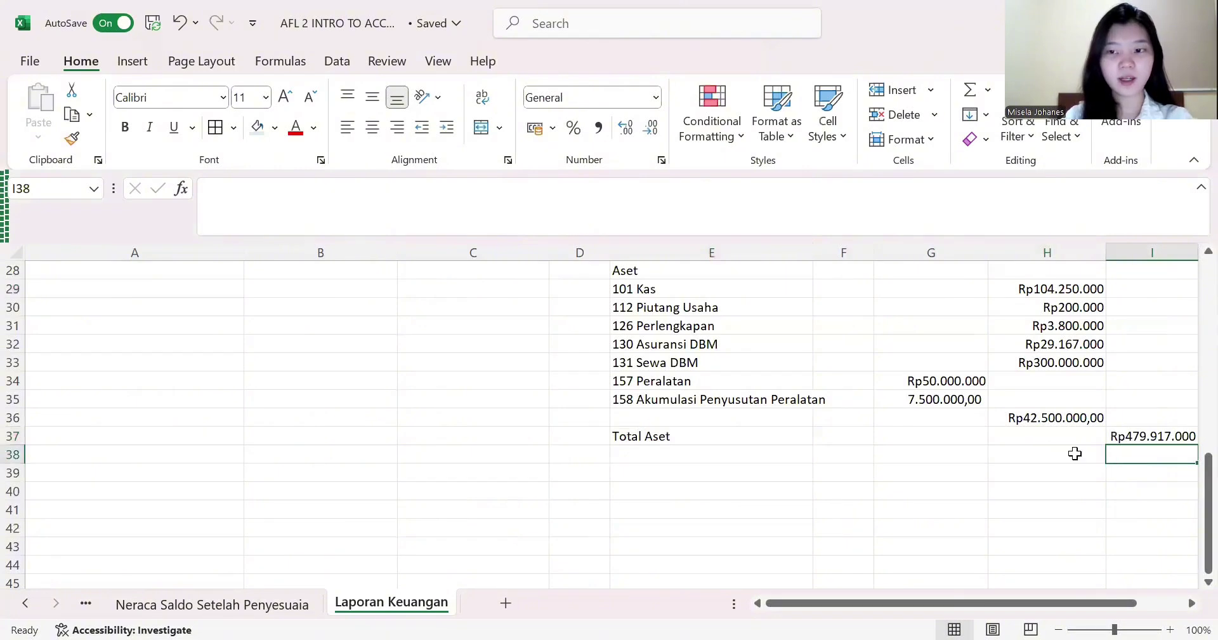
scroll(1074, 454, right, 1)
scroll(1074, 454, left, 1)
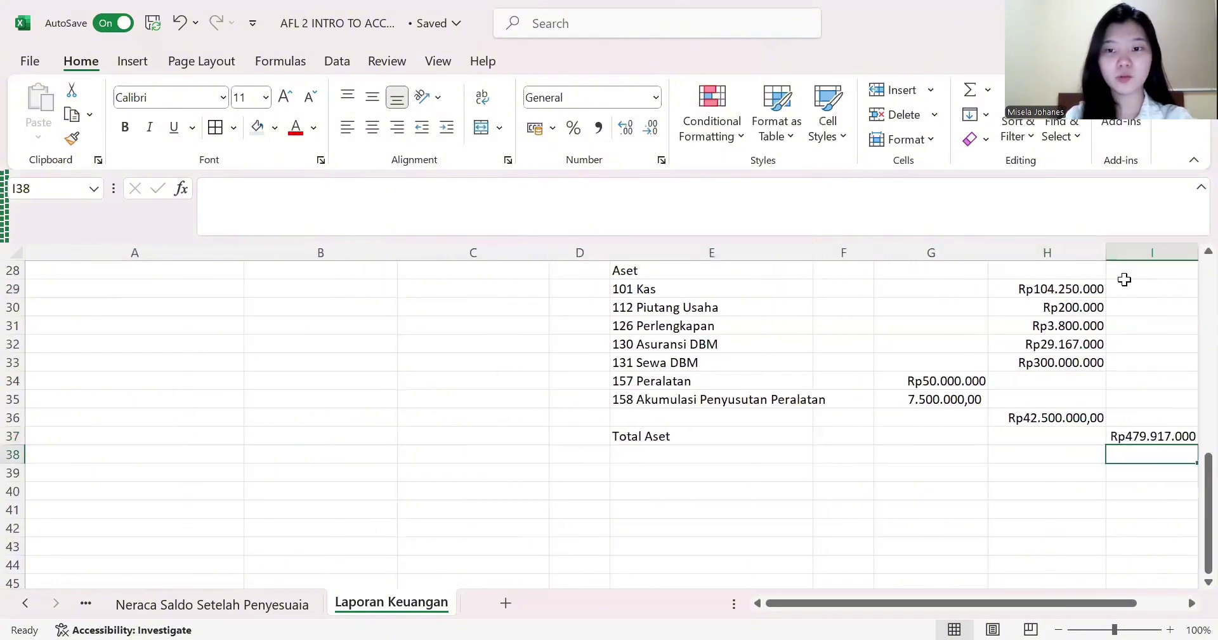
- Widen column I slightly to give the Total Aset amount more room
scroll(1124, 279, down, 3)
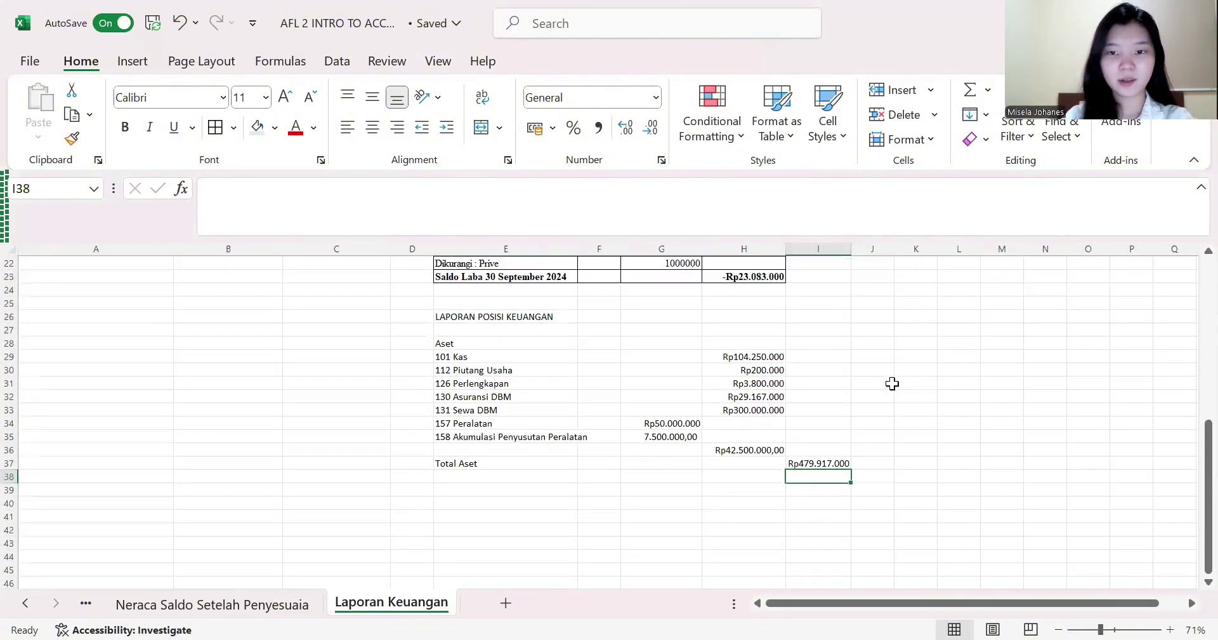
scroll(893, 384, up, 2)
drag(852, 249, 863, 249)
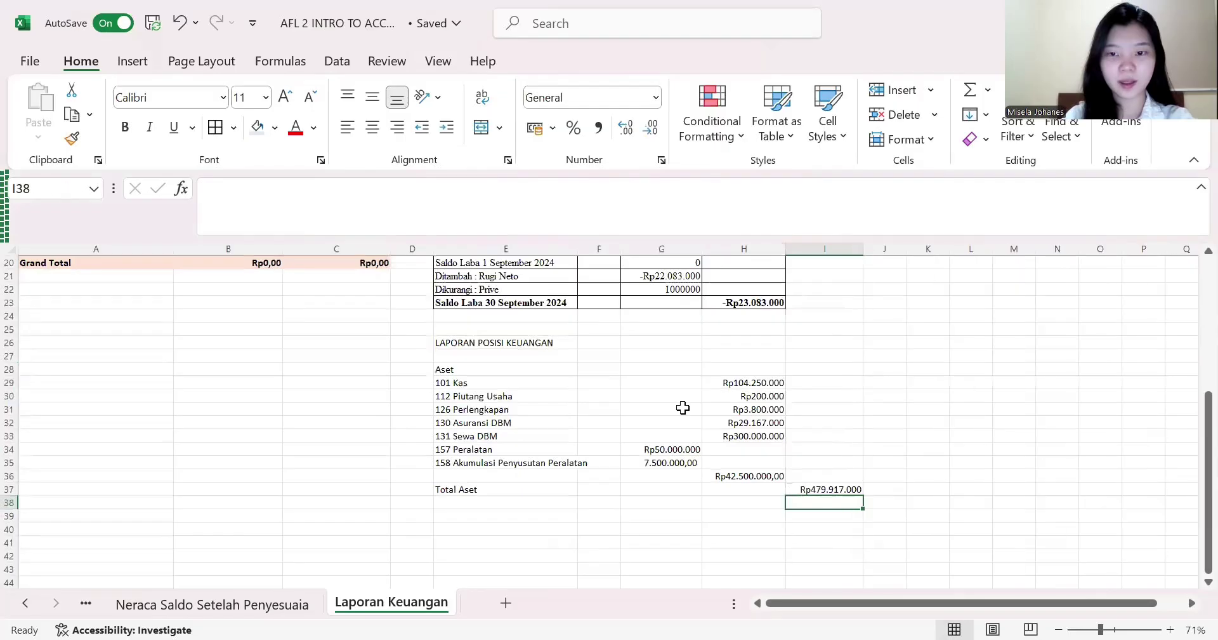
- Merge and center the LAPORAN POSISI KEUANGAN title across E26:H26
scroll(487, 440, down, 2)
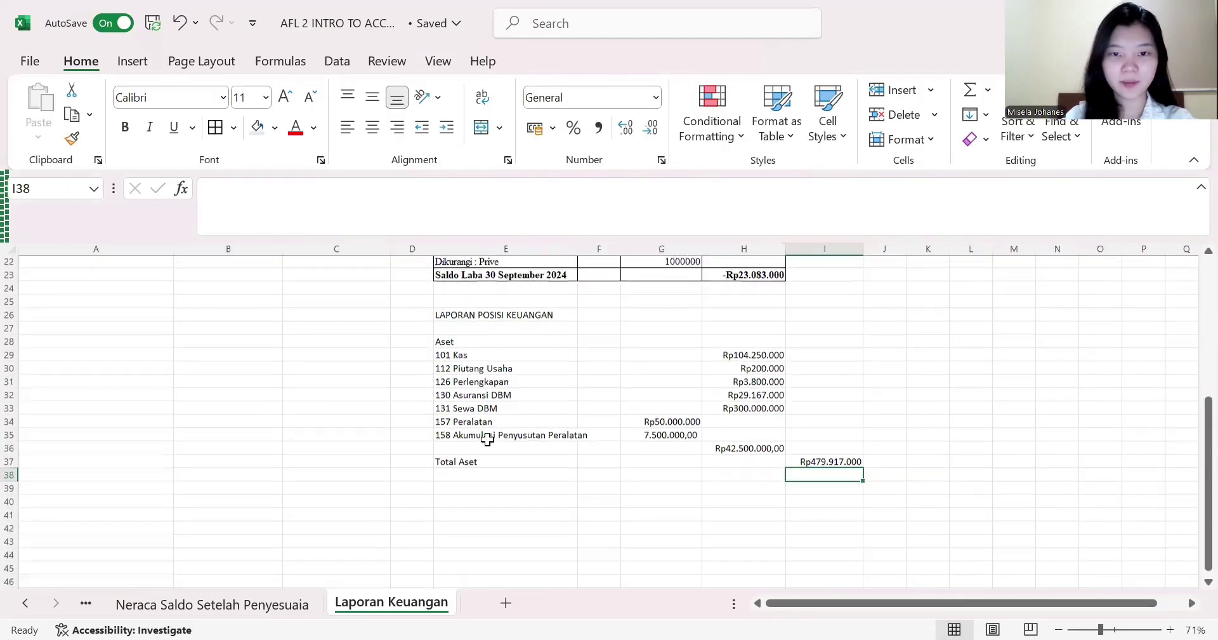
drag(493, 317, 719, 312)
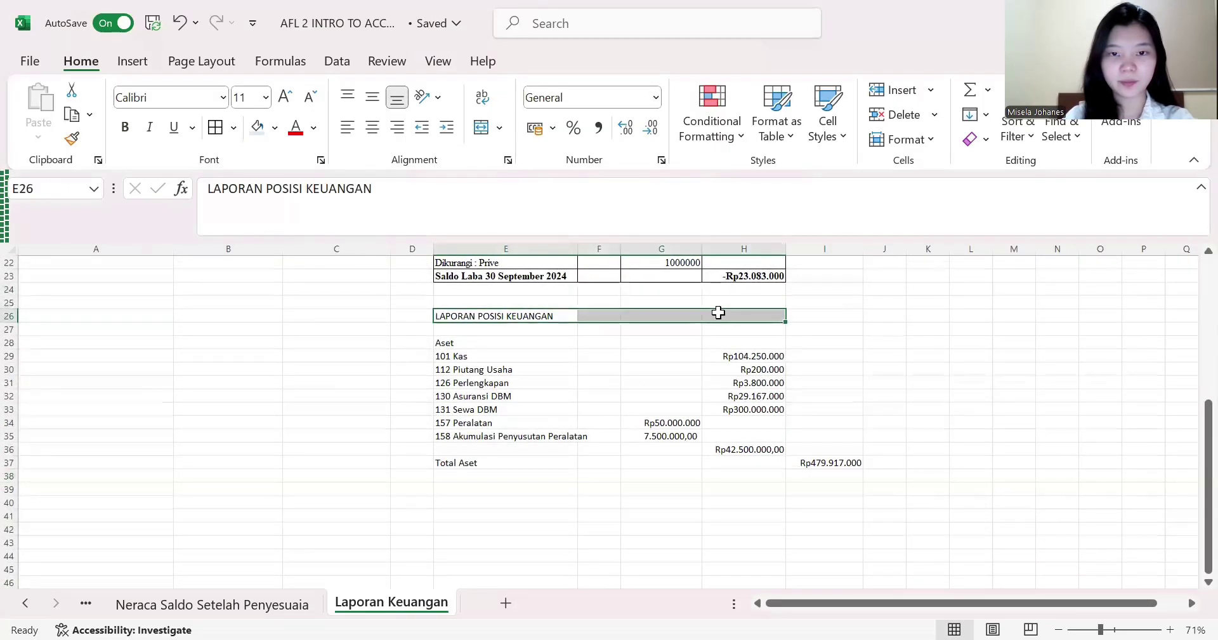
click(482, 128)
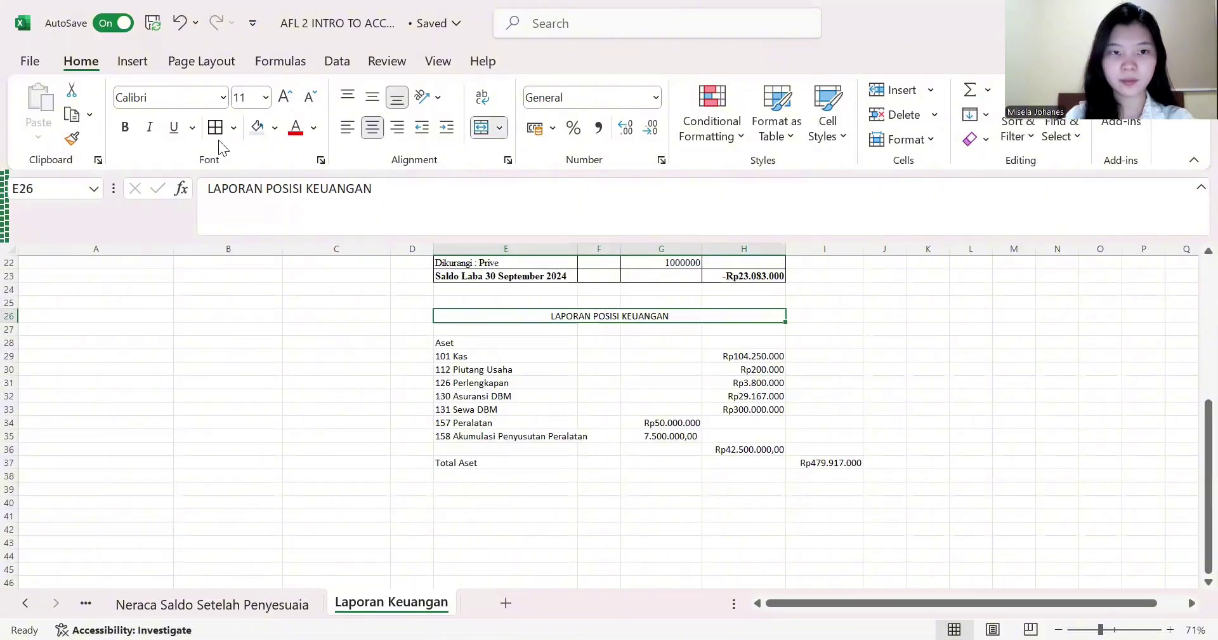
- Enter the section heading "Liabilitas" in E39, leaving one blank row below Total Aset
scroll(565, 450, down, 2)
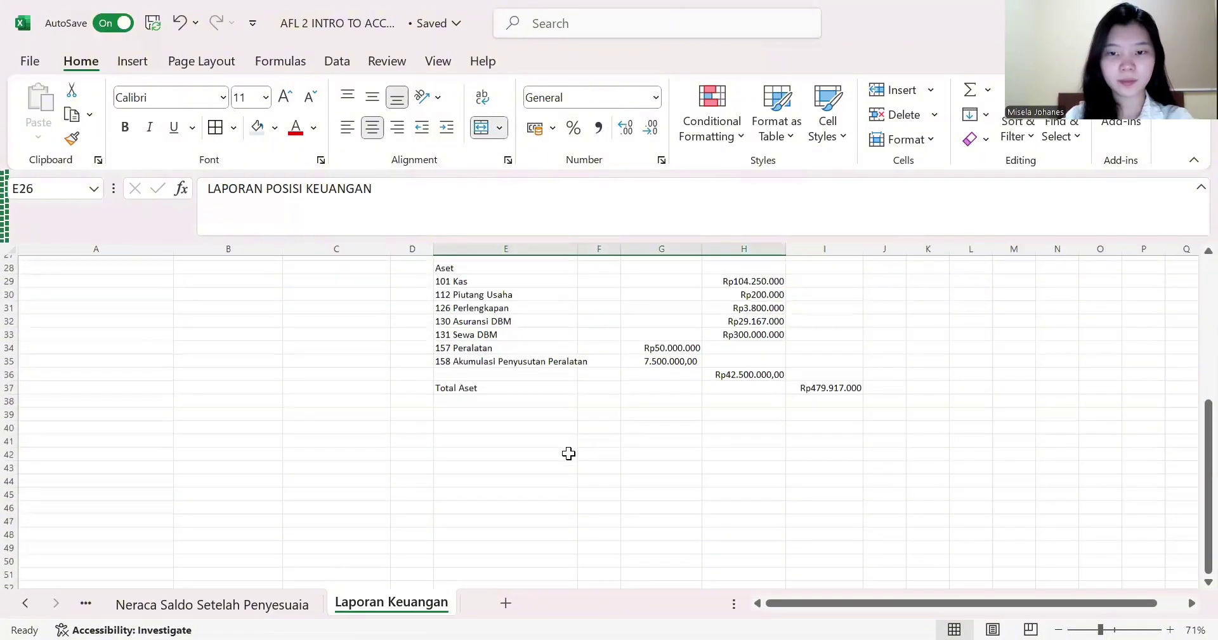
click(483, 409)
text(Liabilitas)
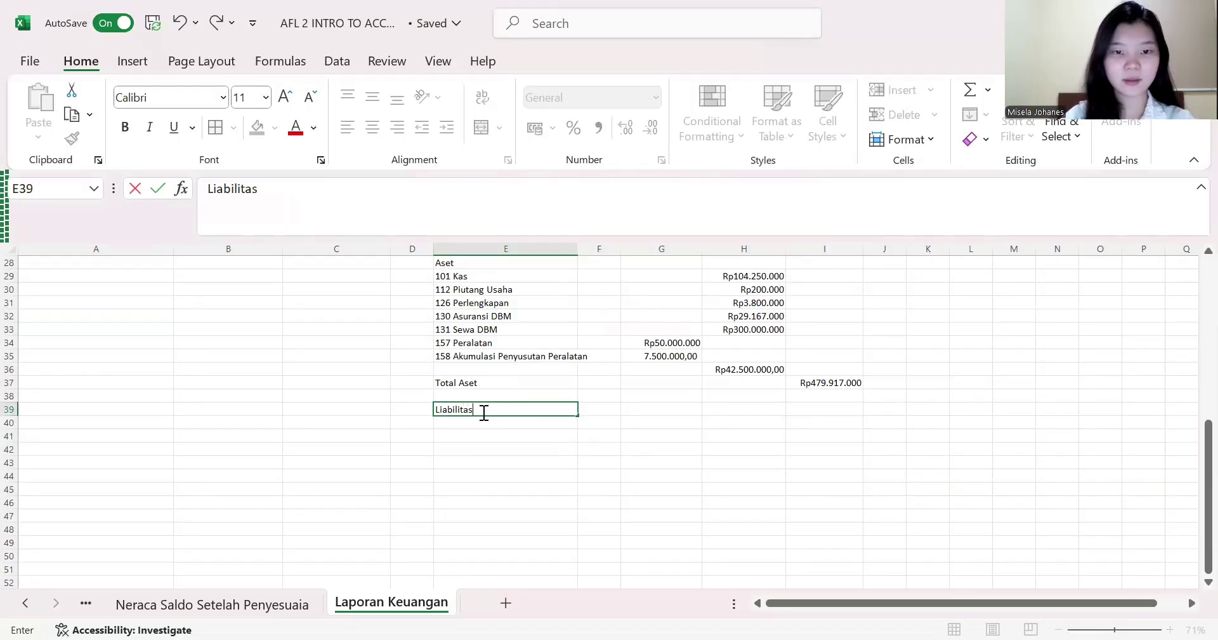
key(Return)
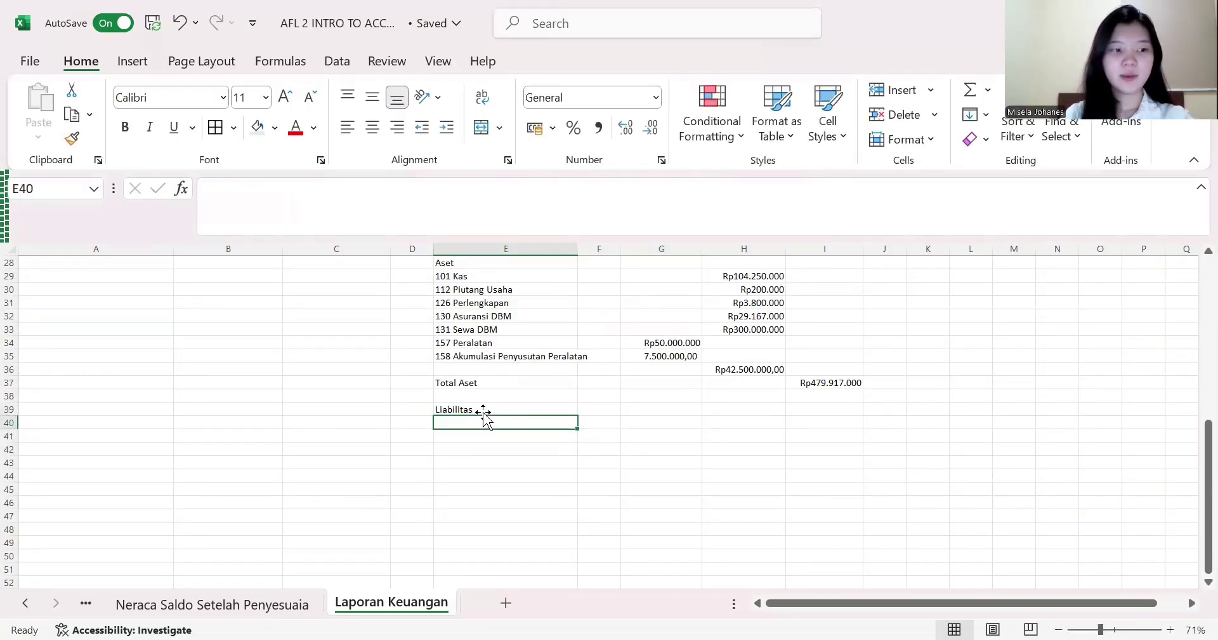
- Copy the account name 201 Hutang Usaha from A8 into E40 under Liabilitas
scroll(250, 416, up, 9)
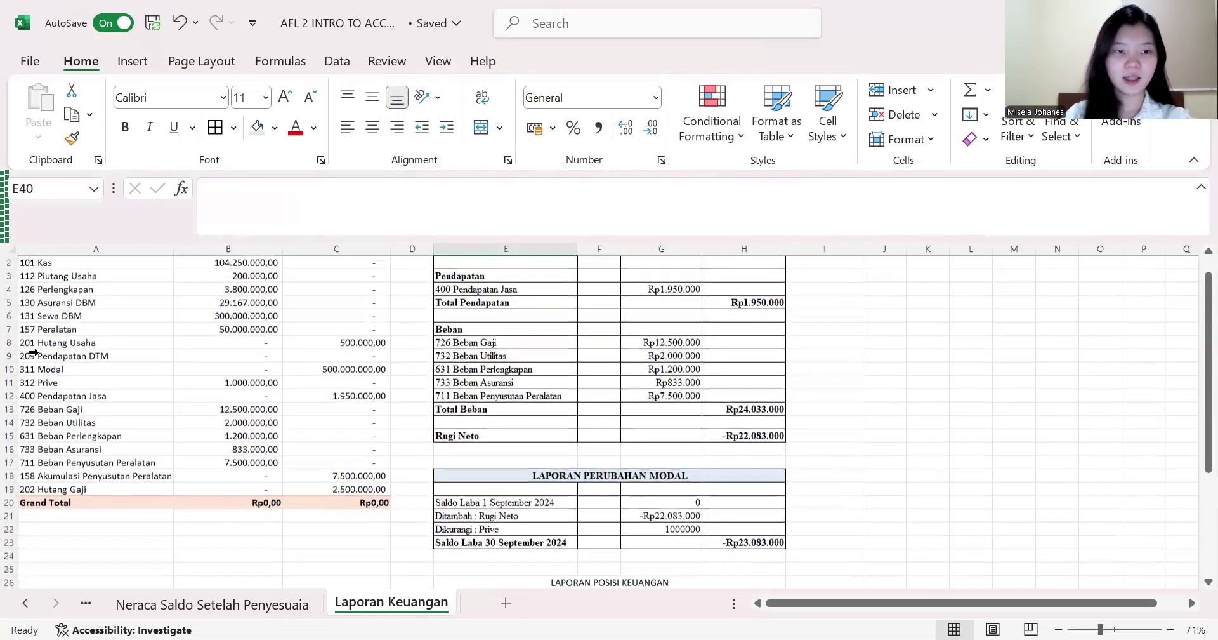
click(43, 343)
click(78, 343)
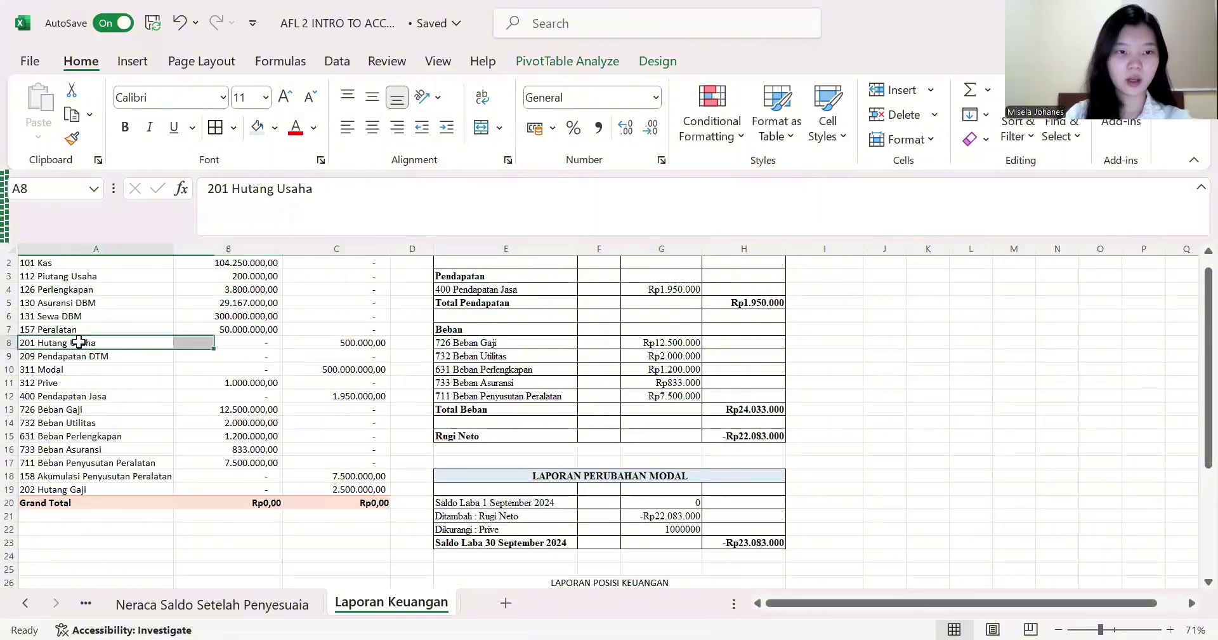
key(ctrl+c)
scroll(413, 488, down, 7)
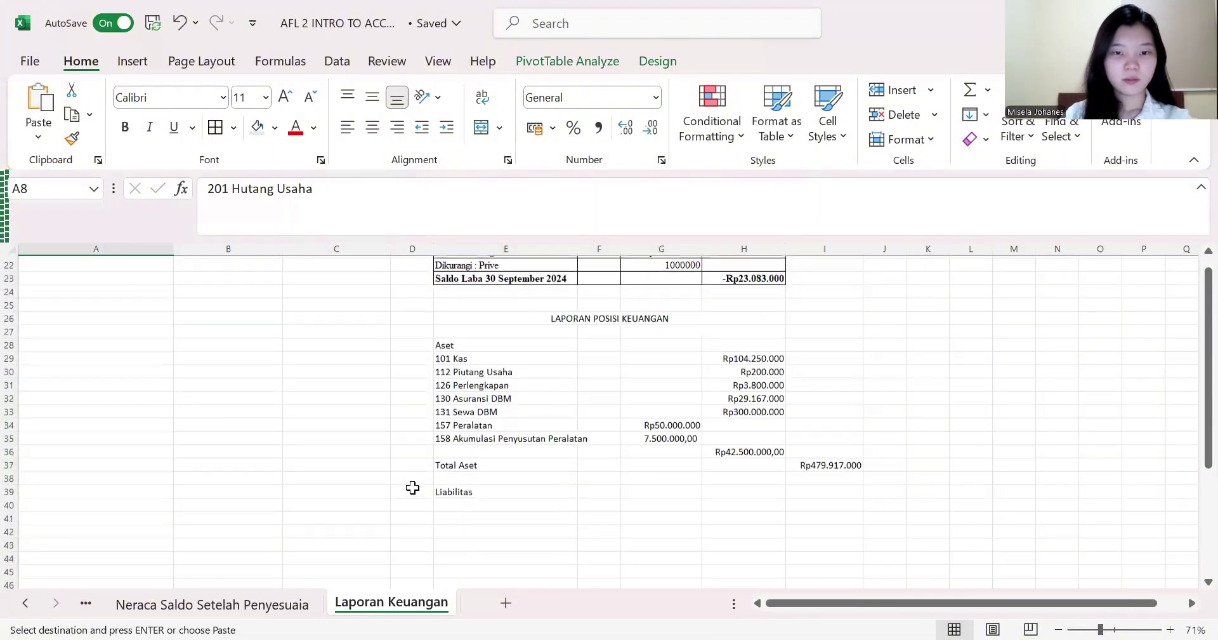
click(455, 505)
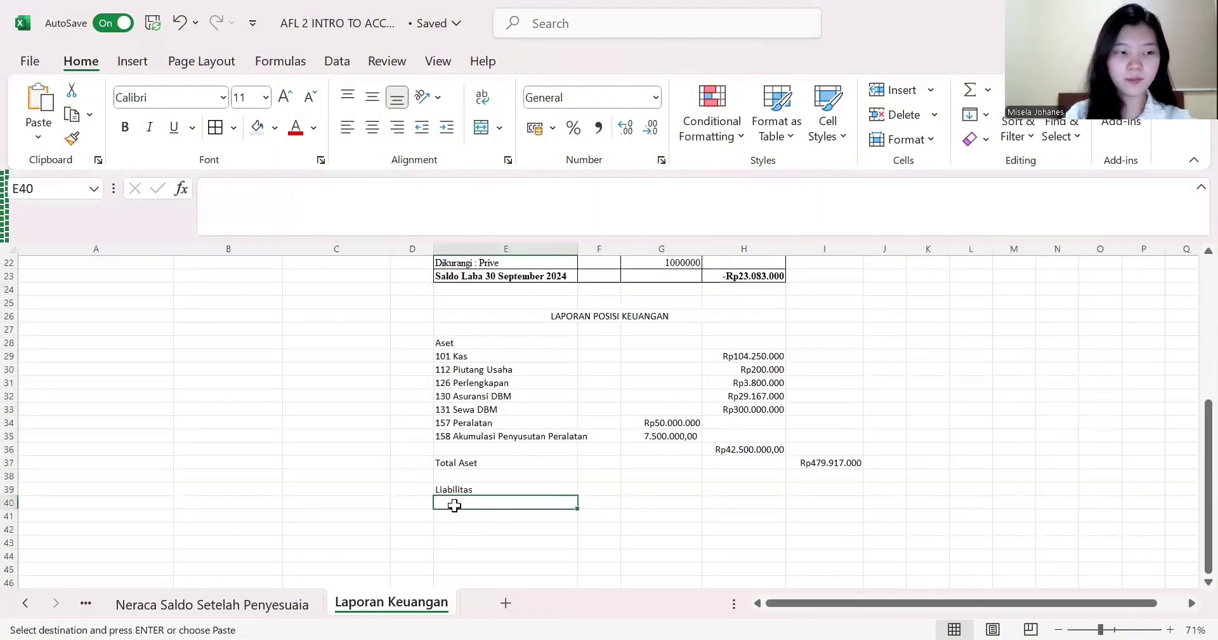
key(ctrl+v)
- Copy the account name 202 Hutang Gaji from A19 into E41
scroll(251, 381, up, 7)
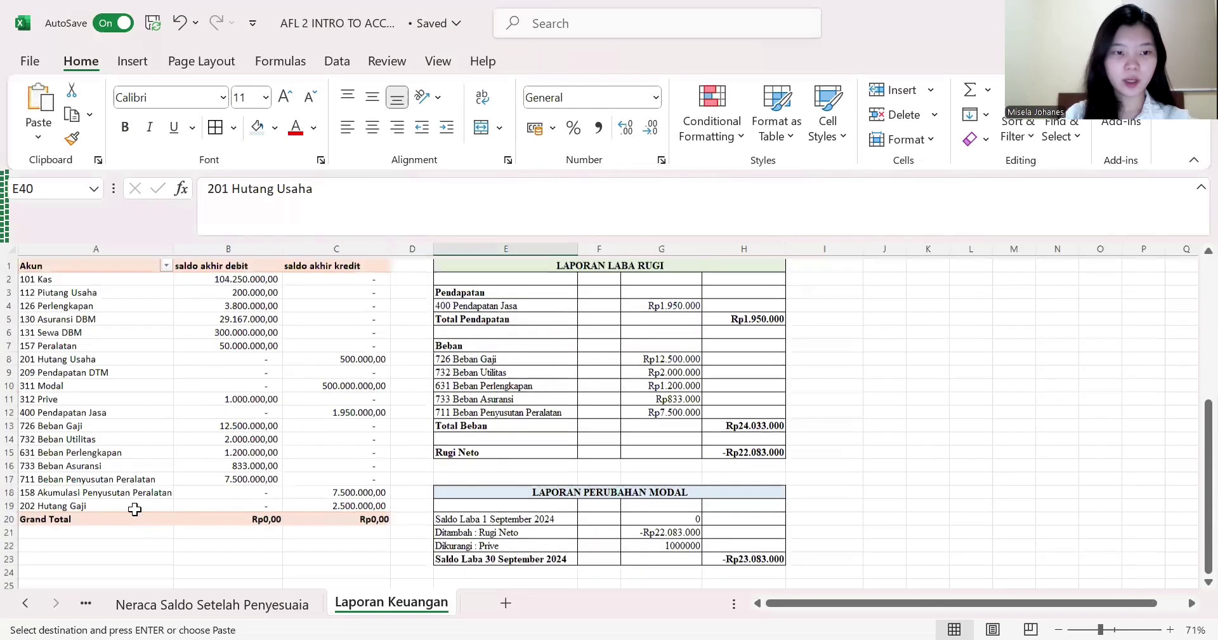
click(131, 504)
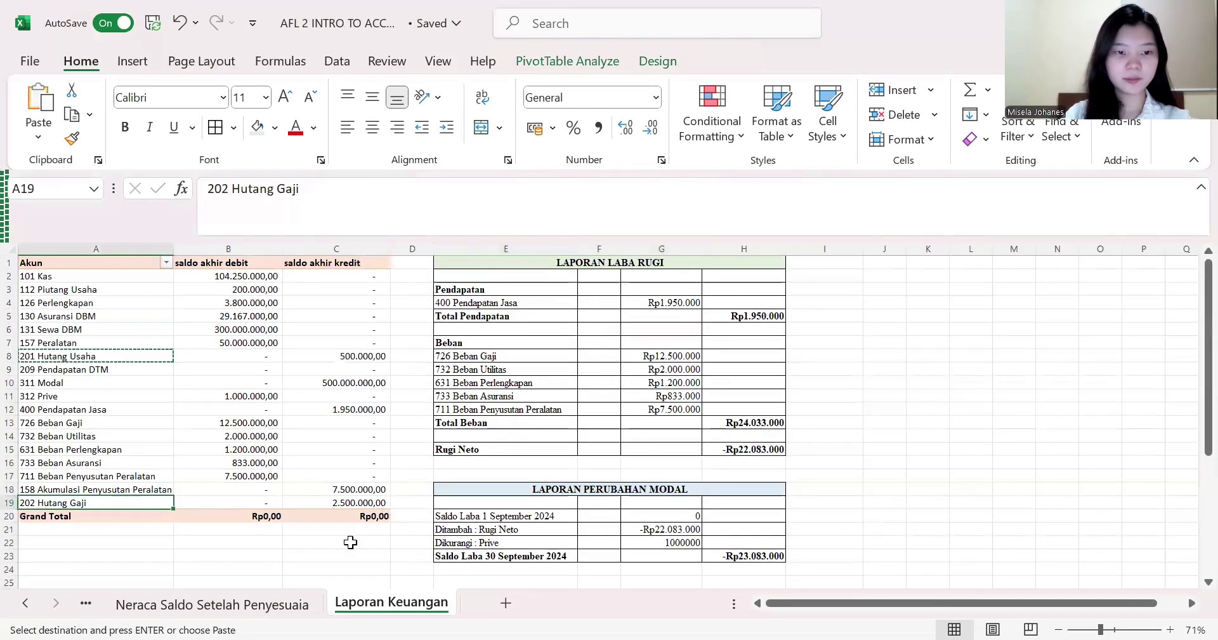
scroll(348, 542, down, 11)
click(463, 364)
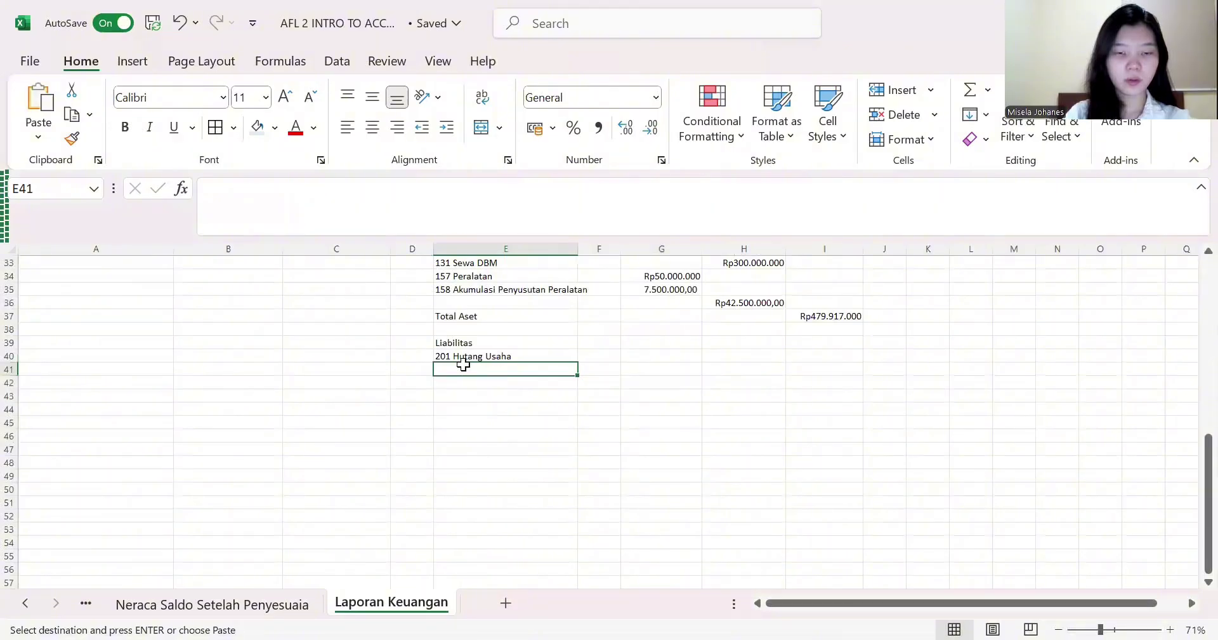
key(ctrl+v)
- Copy the account name 209 Pendapatan DTM from A9 into E42
scroll(464, 365, up, 9)
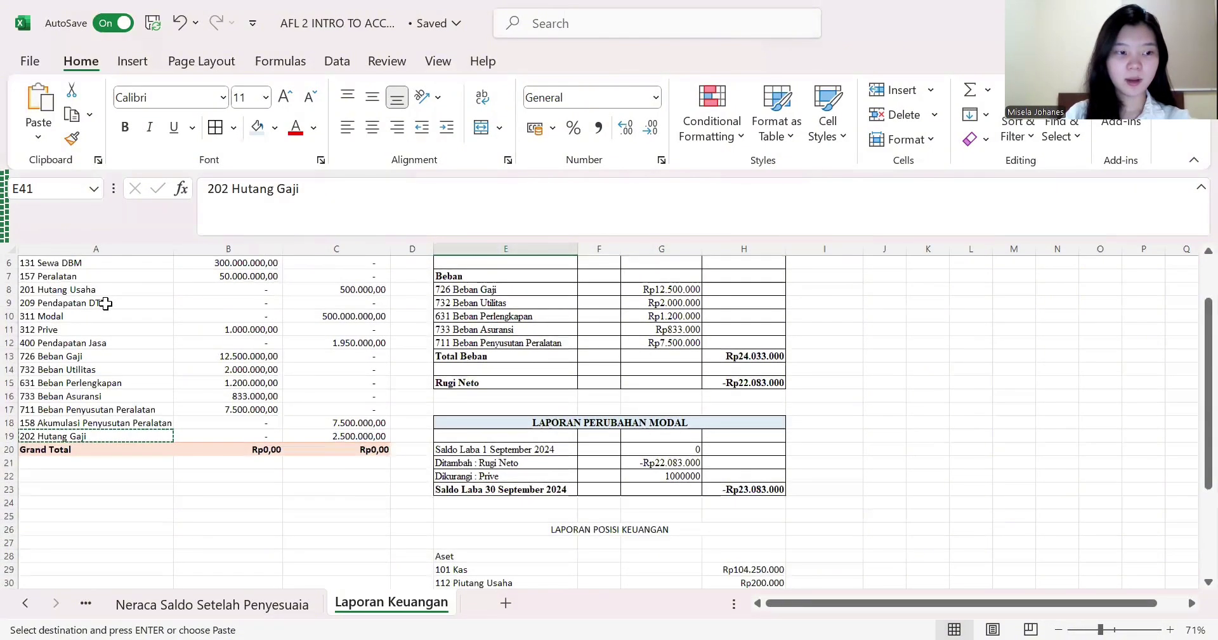
click(106, 302)
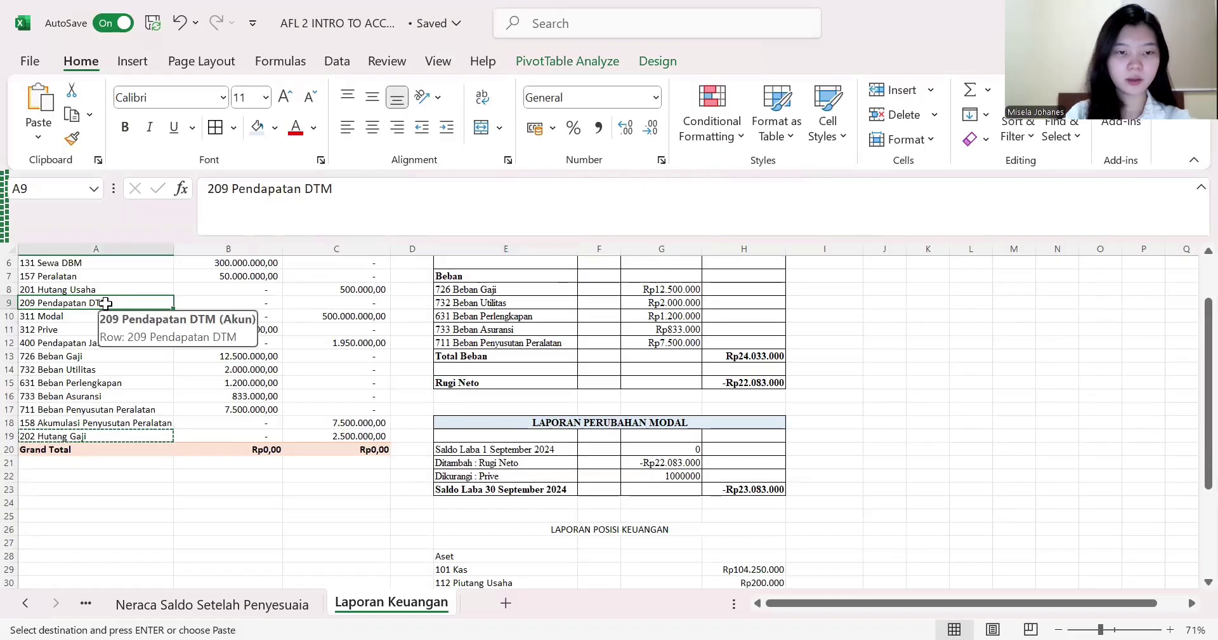
key(ctrl+c)
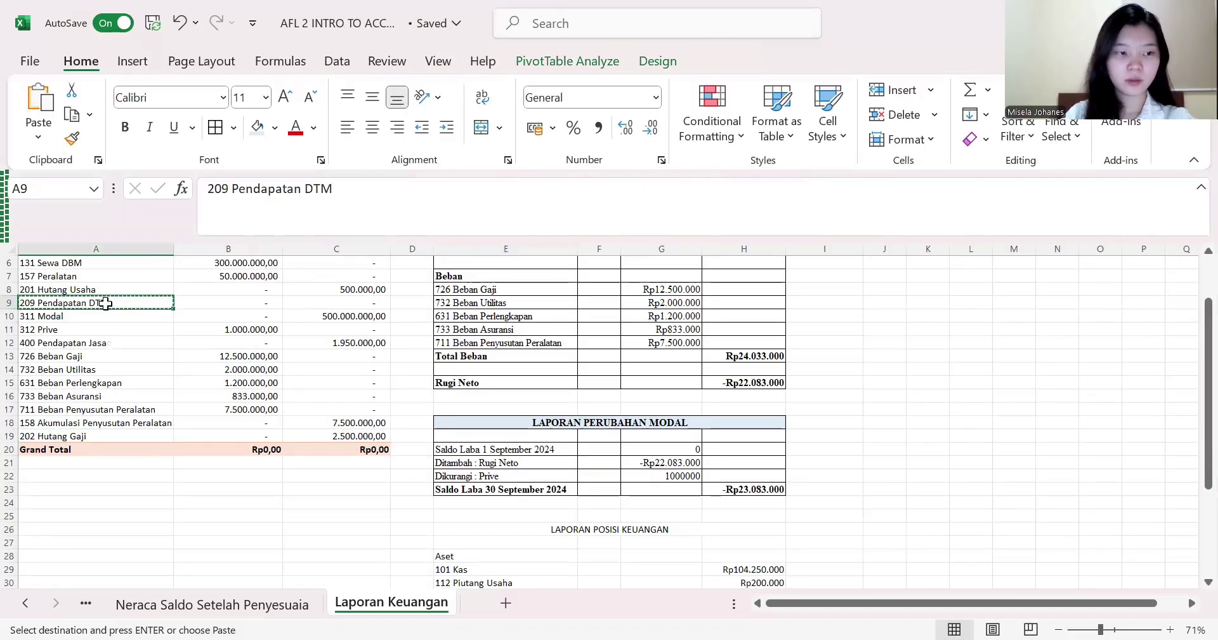
scroll(277, 385, down, 7)
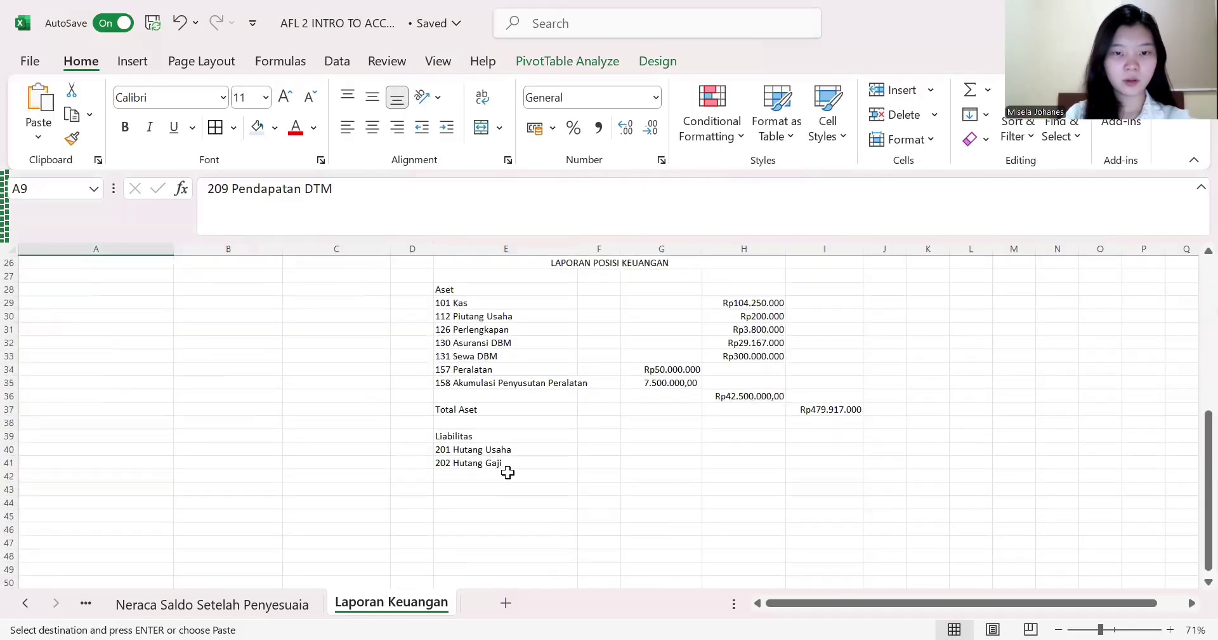
click(504, 476)
key(ctrl+v)
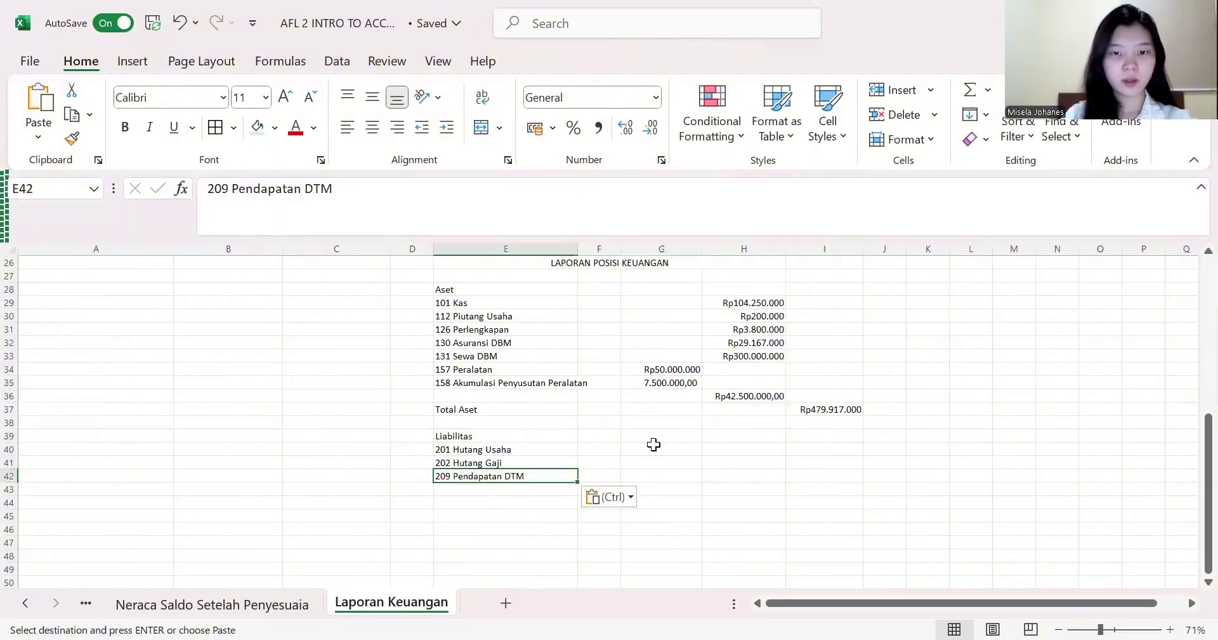
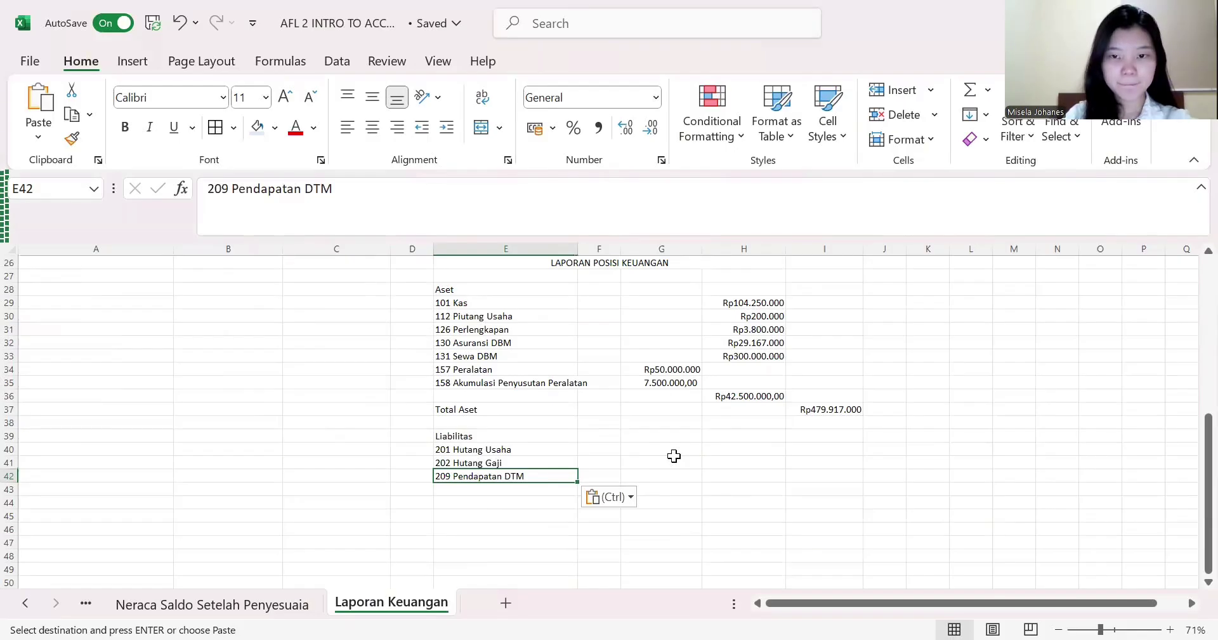
- Start a SUMIF formula in G40 for 201 Hutang Usaha, with range A2:A19 and criterion E40
click(673, 450)
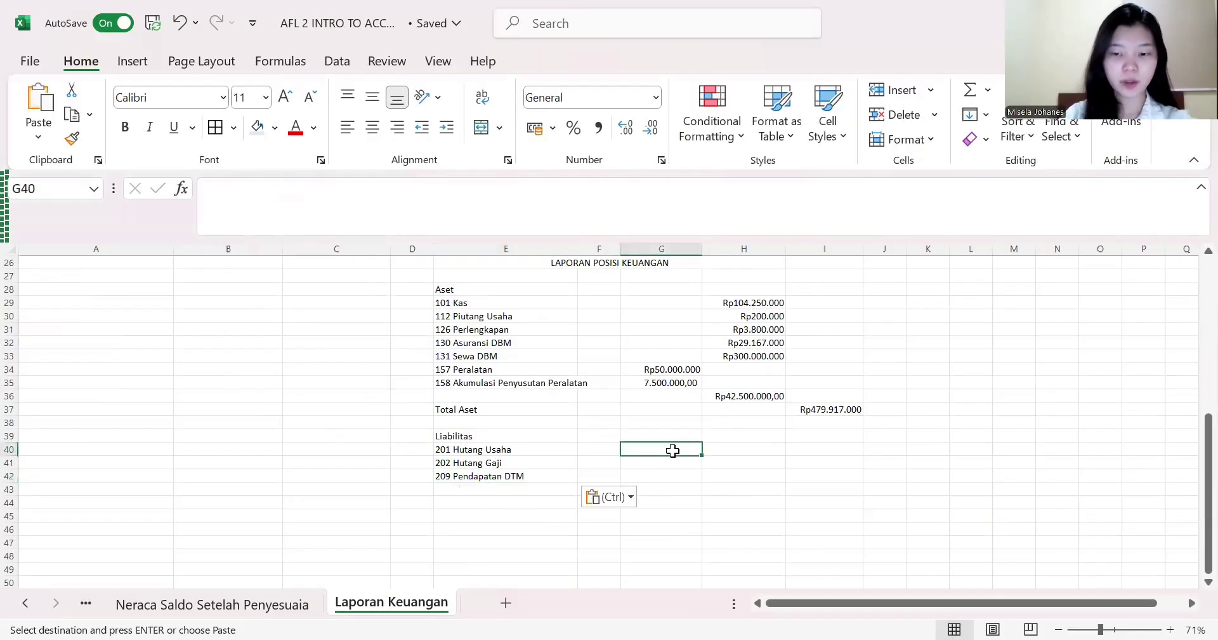
text(=)
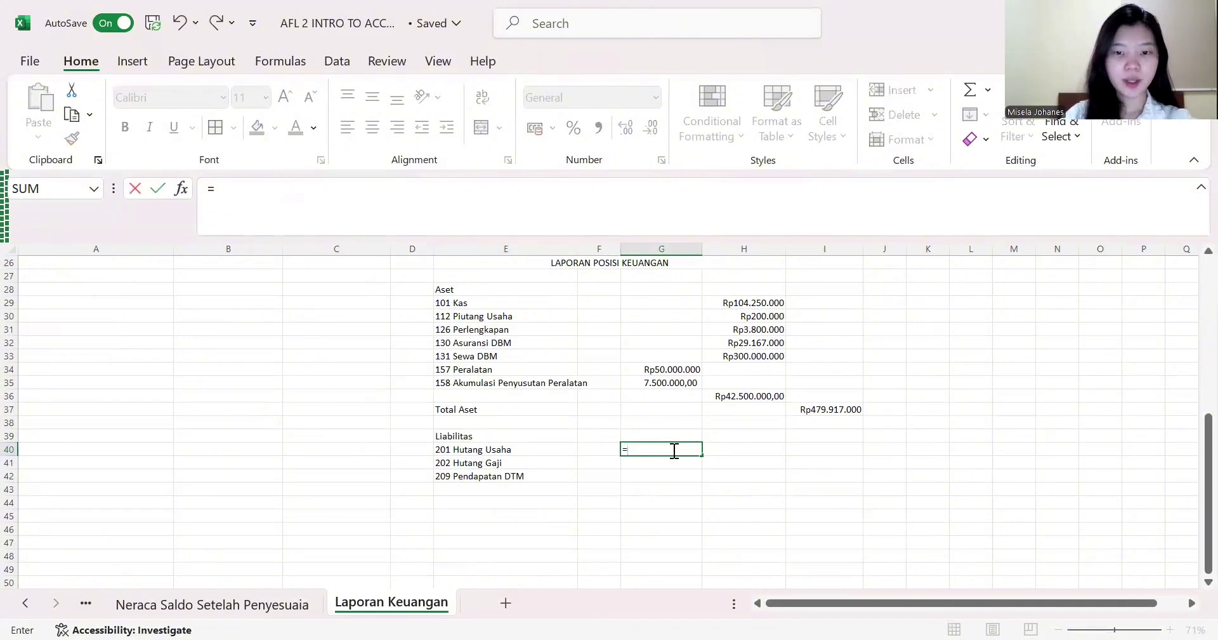
text(sumif)
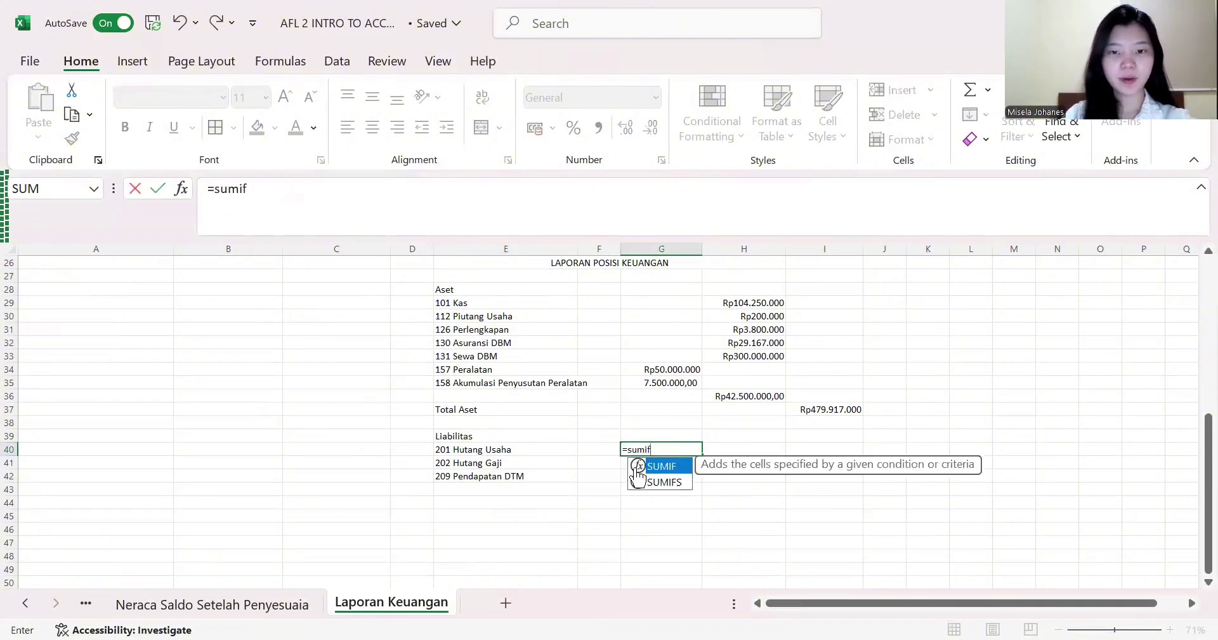
key(Tab)
scroll(461, 327, up, 8)
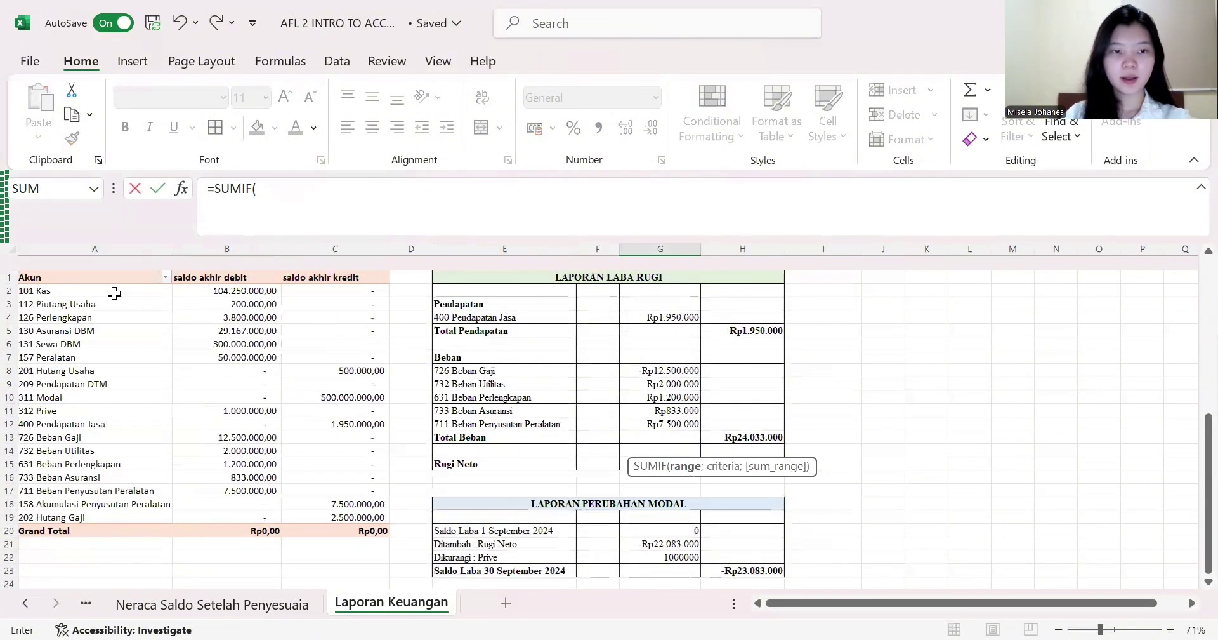
drag(93, 277, 104, 504)
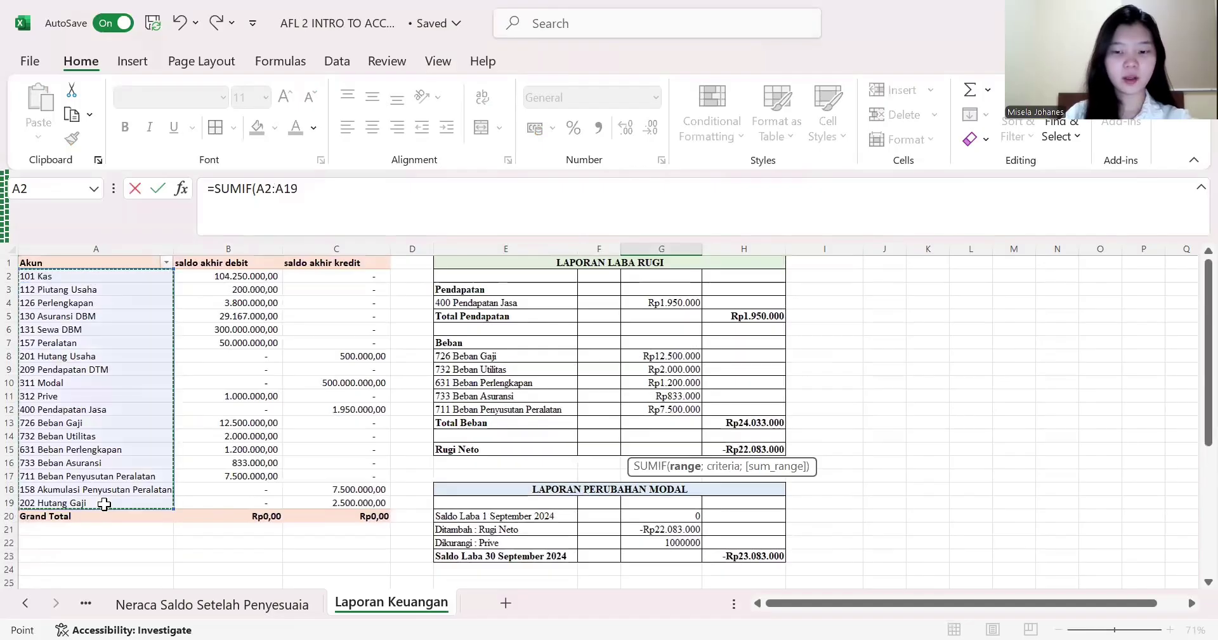
text(;)
scroll(402, 506, down, 6)
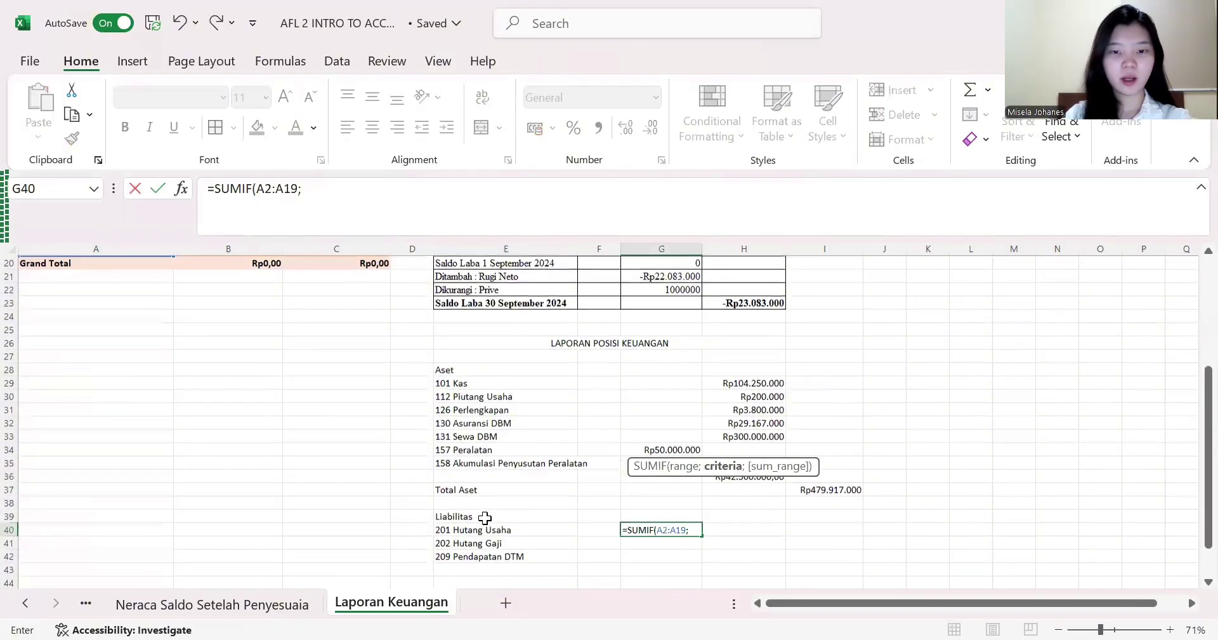
click(503, 527)
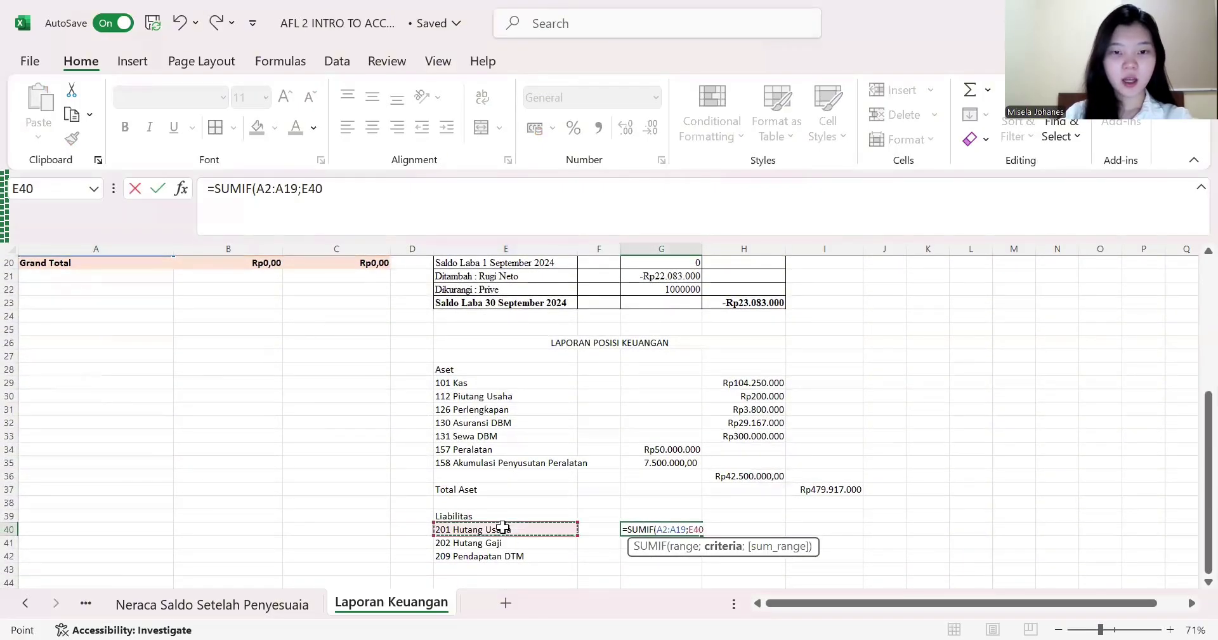
- Complete the first SUMIF in G40 with the debit balances B2:B19 as the sum range
text(;)
scroll(402, 441, up, 6)
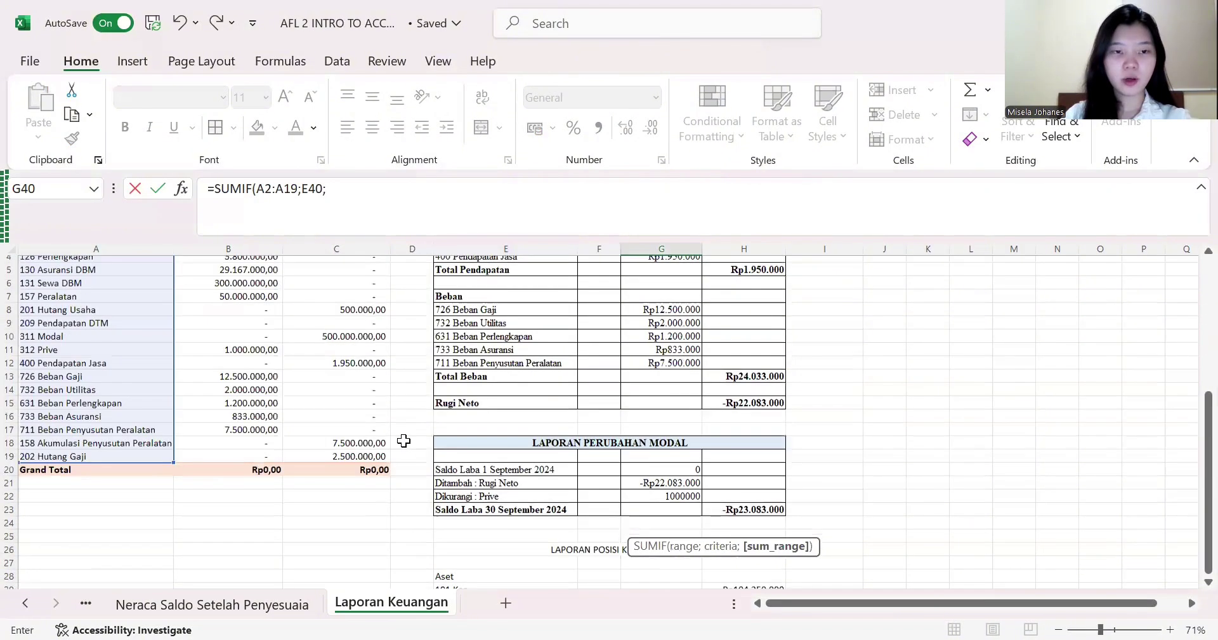
click(240, 274)
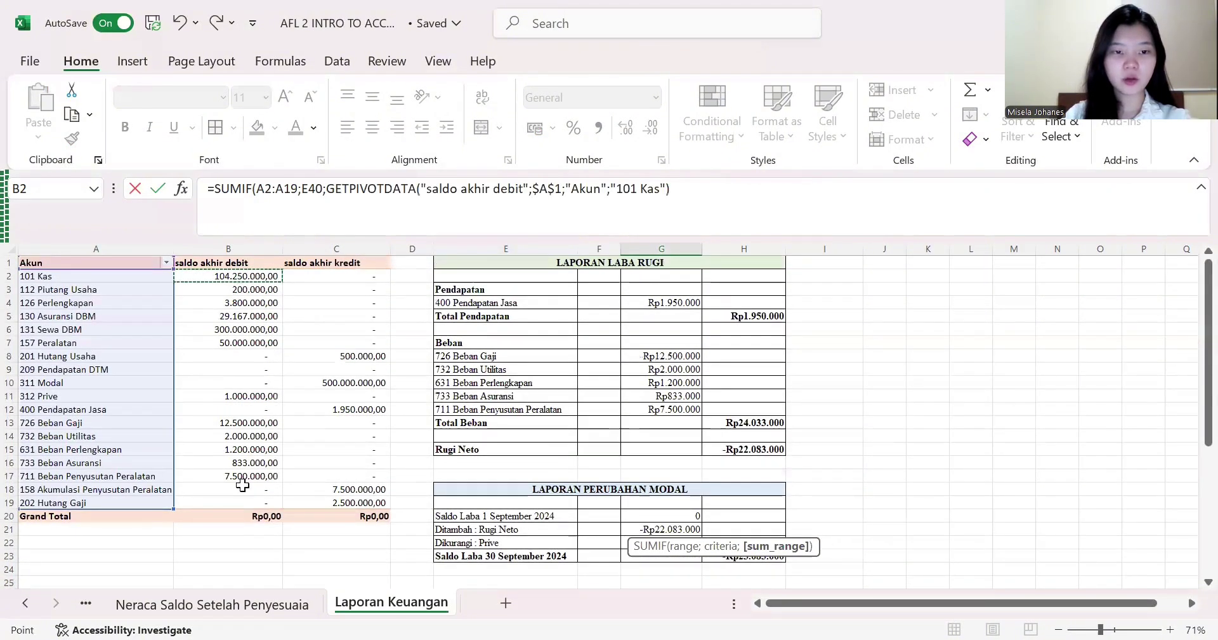
drag(243, 490, 241, 495)
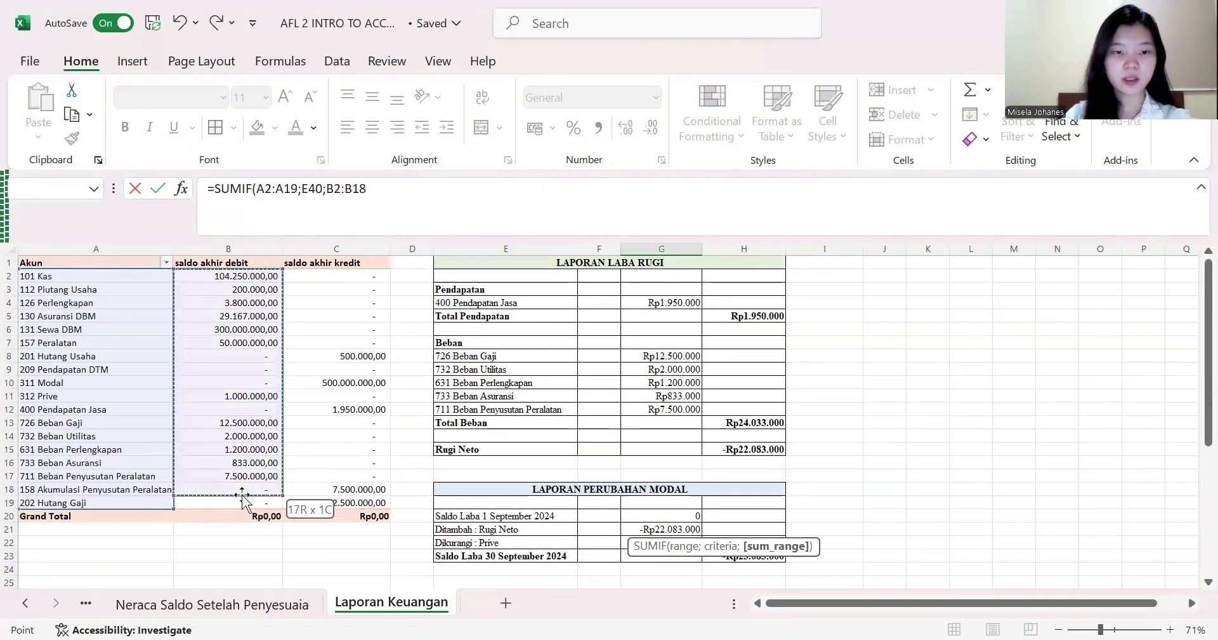
click(240, 276)
shift+click(238, 500)
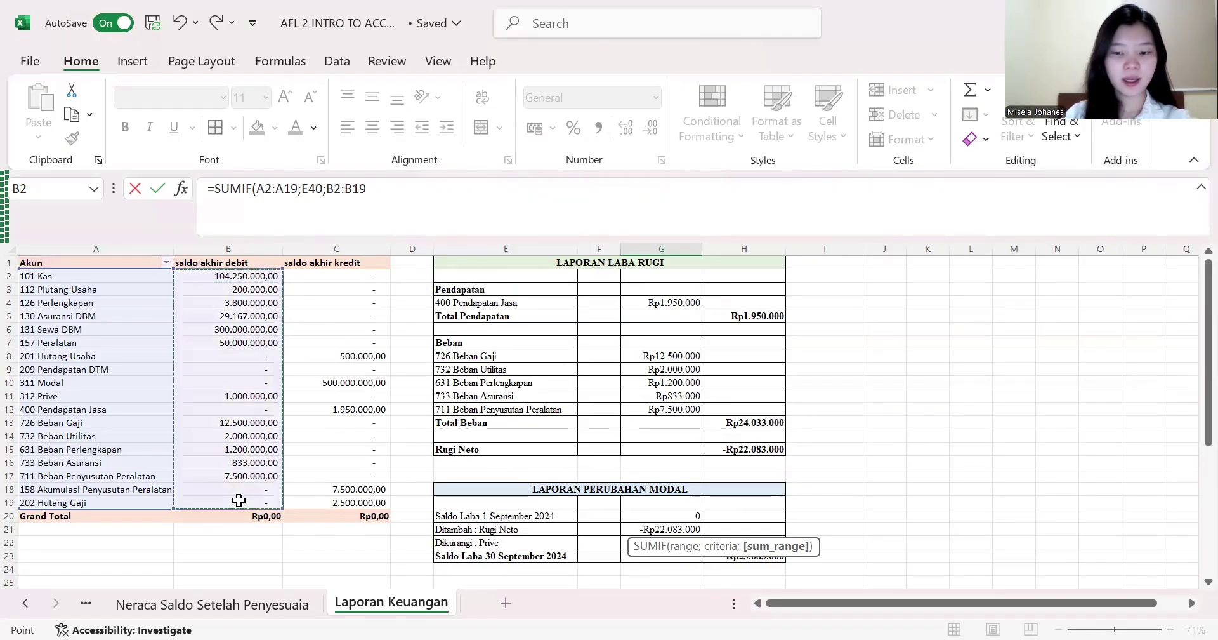
text())
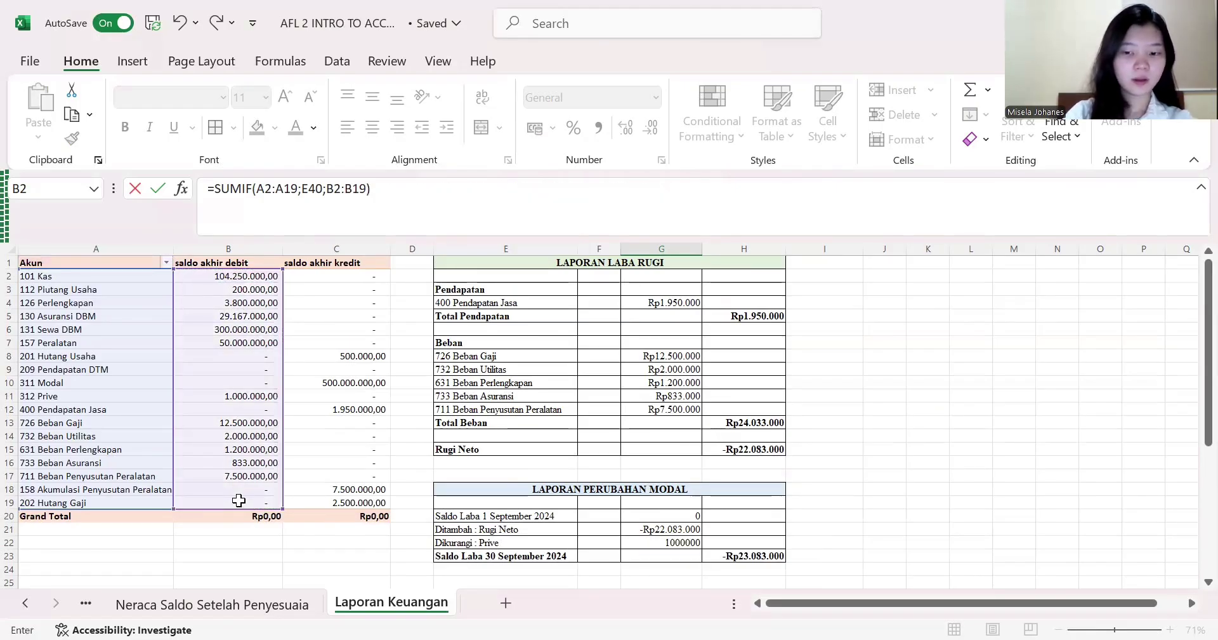
- Add SUMIF(A2:A19;A8;C2:C19) to the G40 formula to include the credit balances, and enter it
text(+)
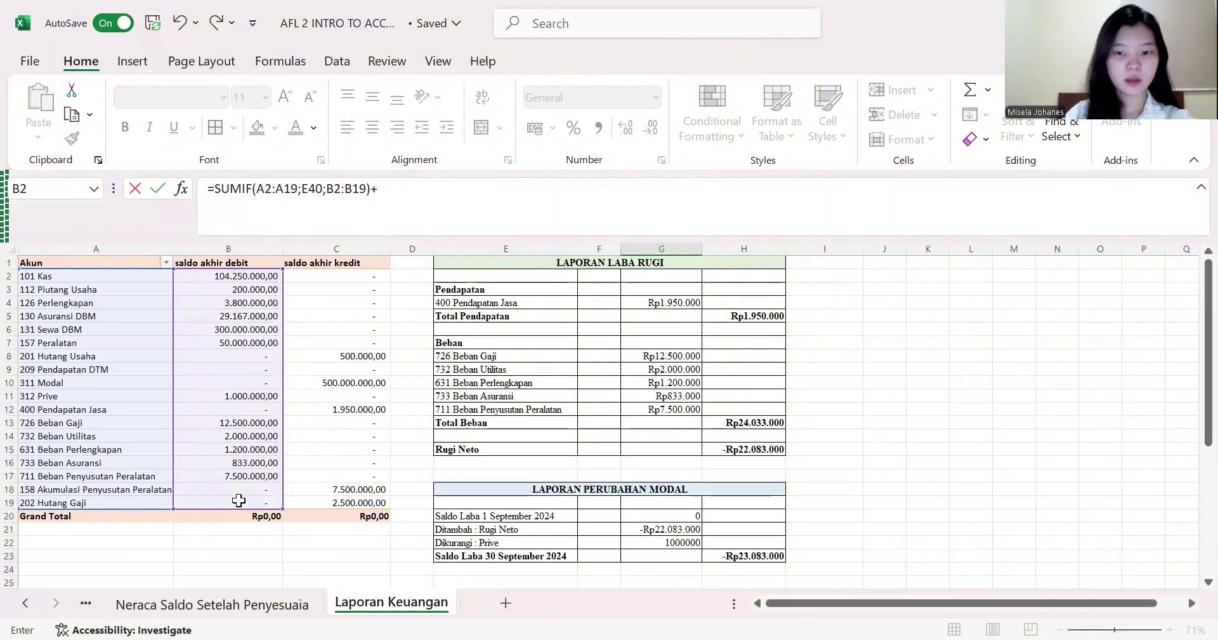
text(sumif)
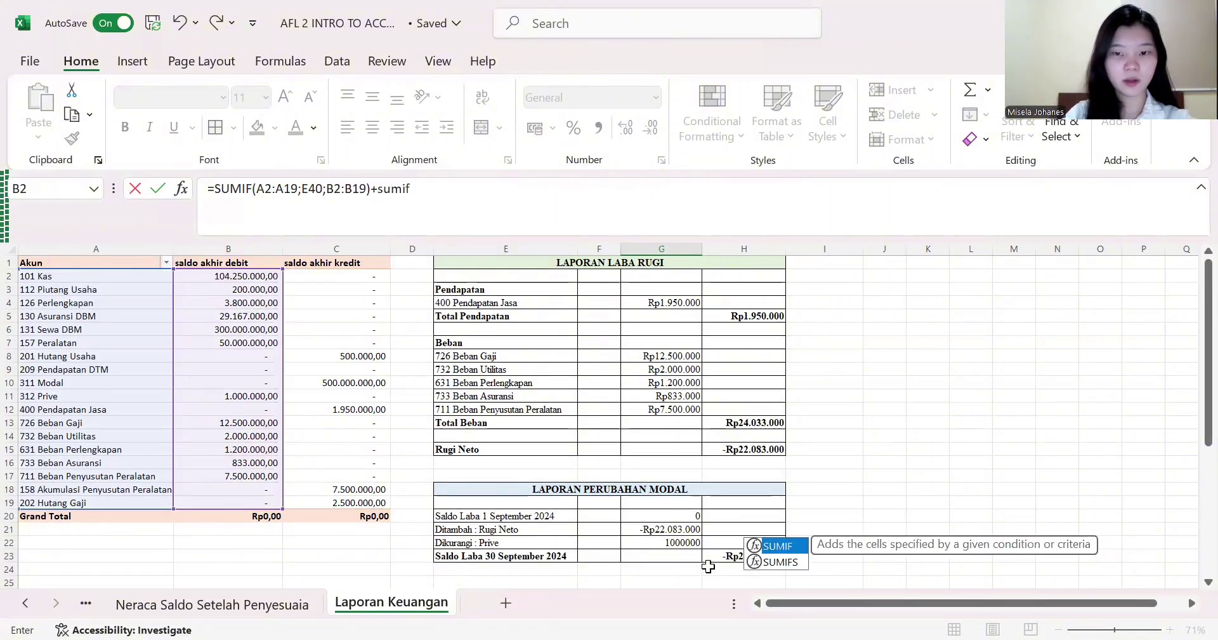
double_click(755, 547)
click(123, 276)
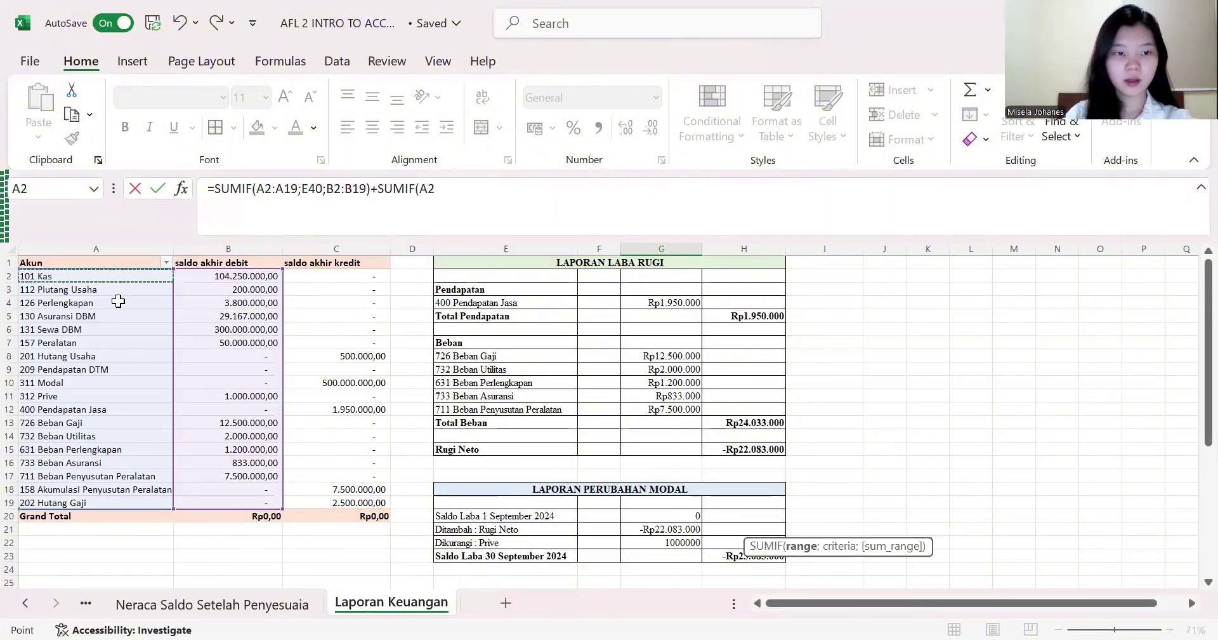
drag(118, 495, 118, 500)
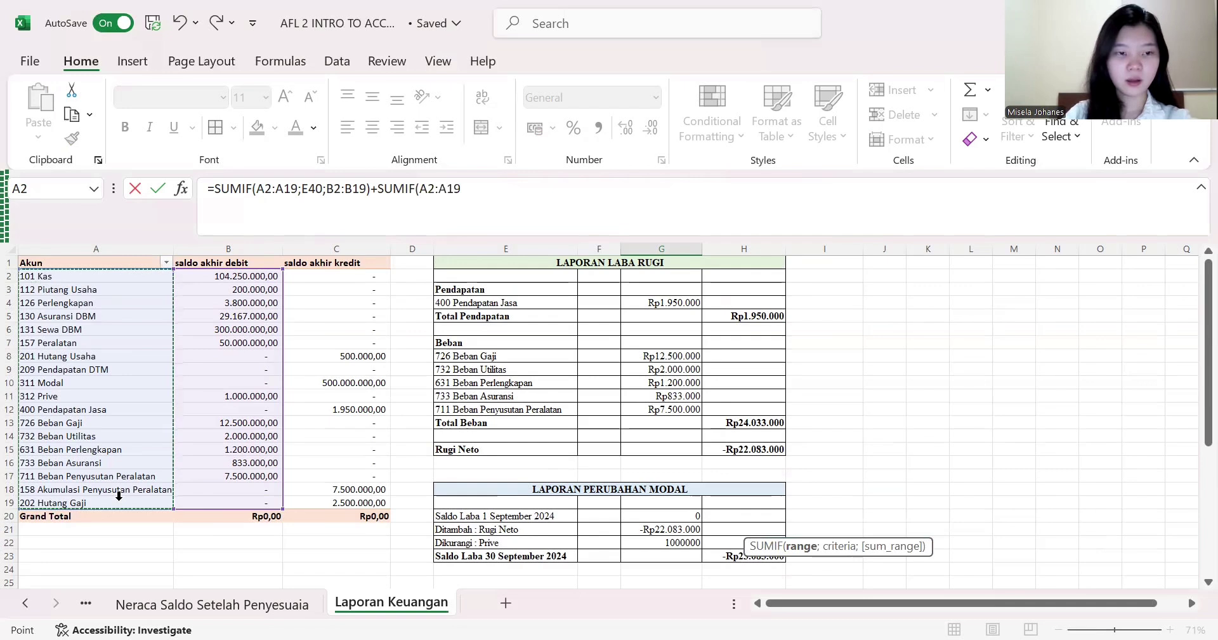
text(;)
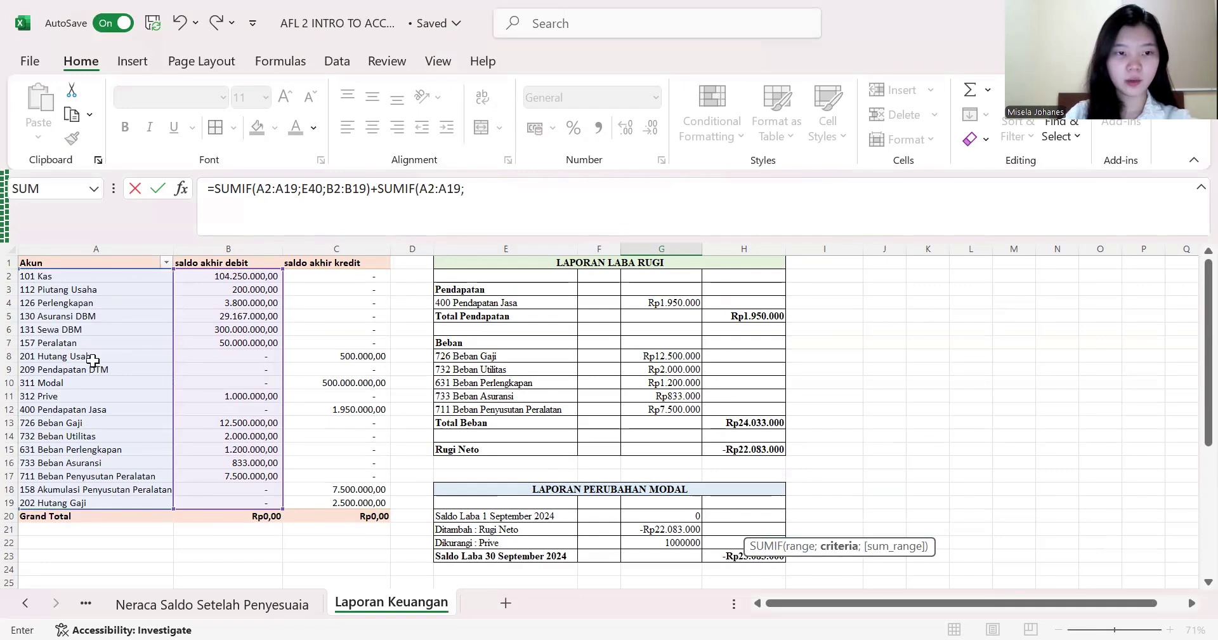
click(93, 360)
text(;)
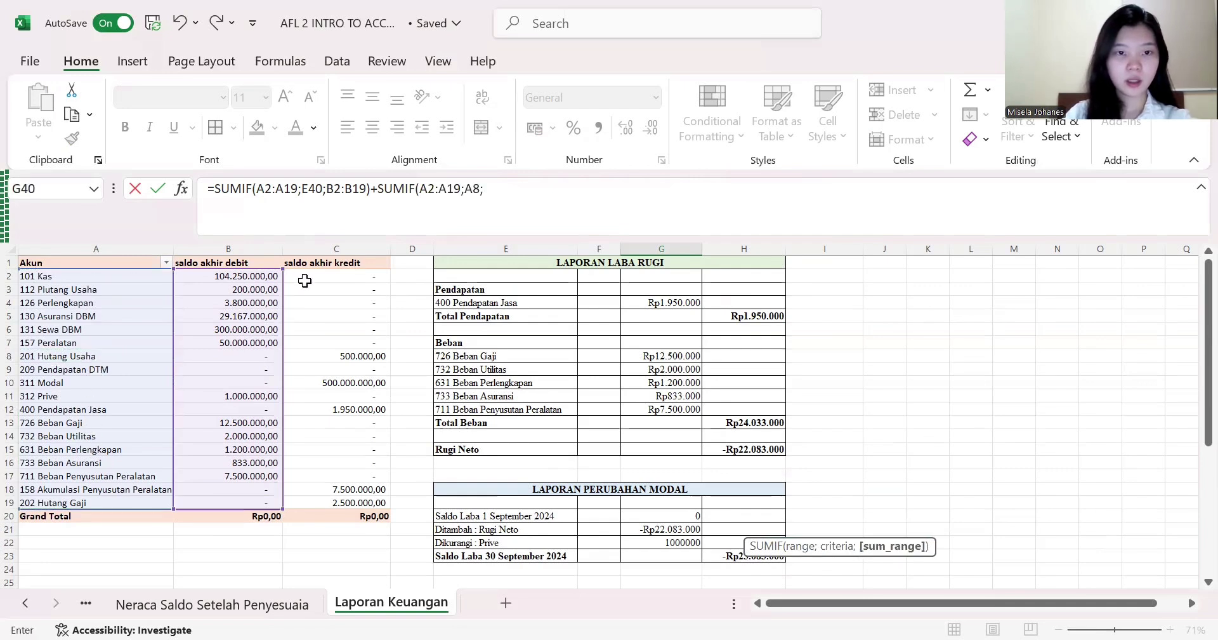
click(314, 276)
drag(330, 495, 332, 503)
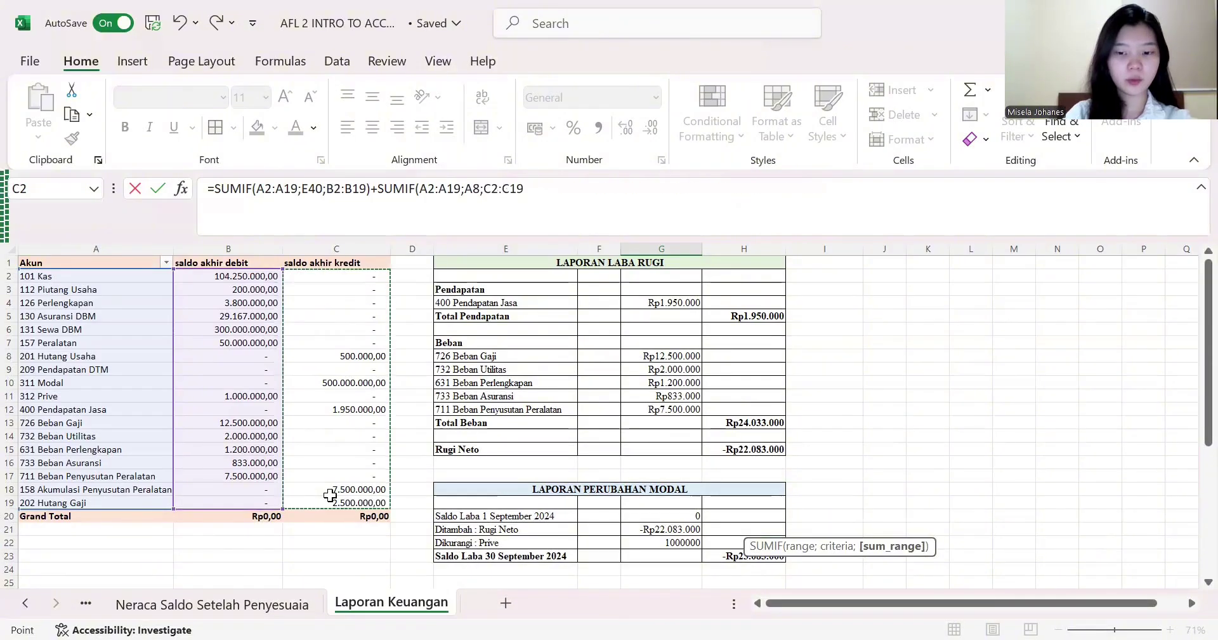
key(Return)
- Format the Hutang Usaha amount in G40 as Currency
scroll(498, 498, down, 1)
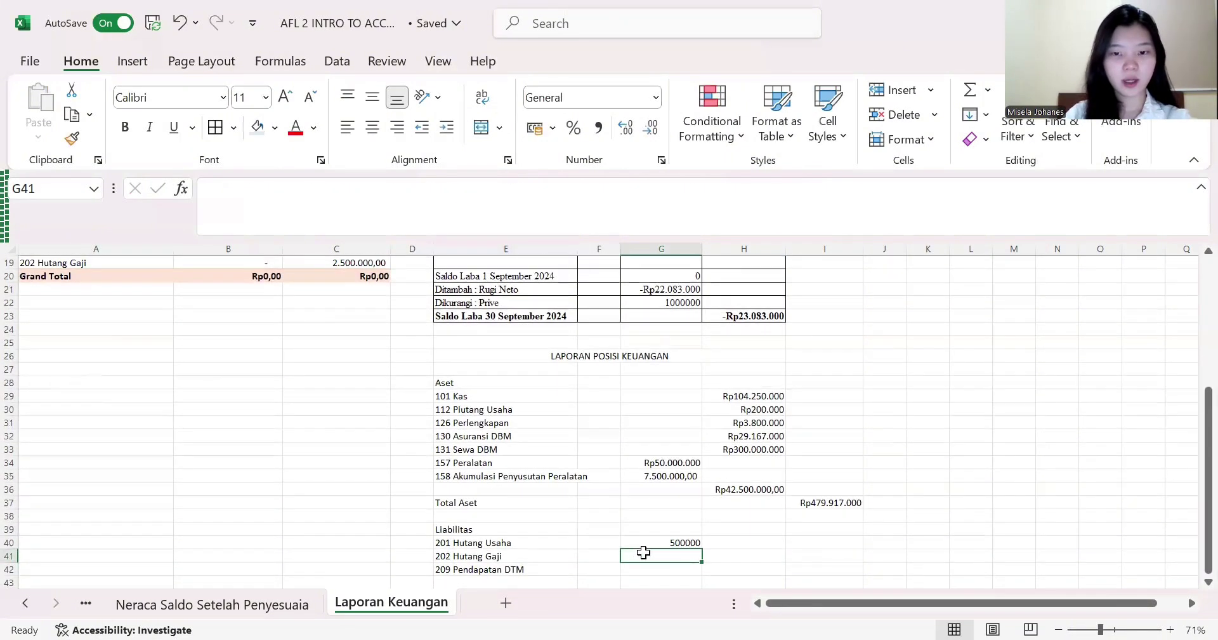
scroll(492, 392, up, 5)
scroll(492, 392, up, 1)
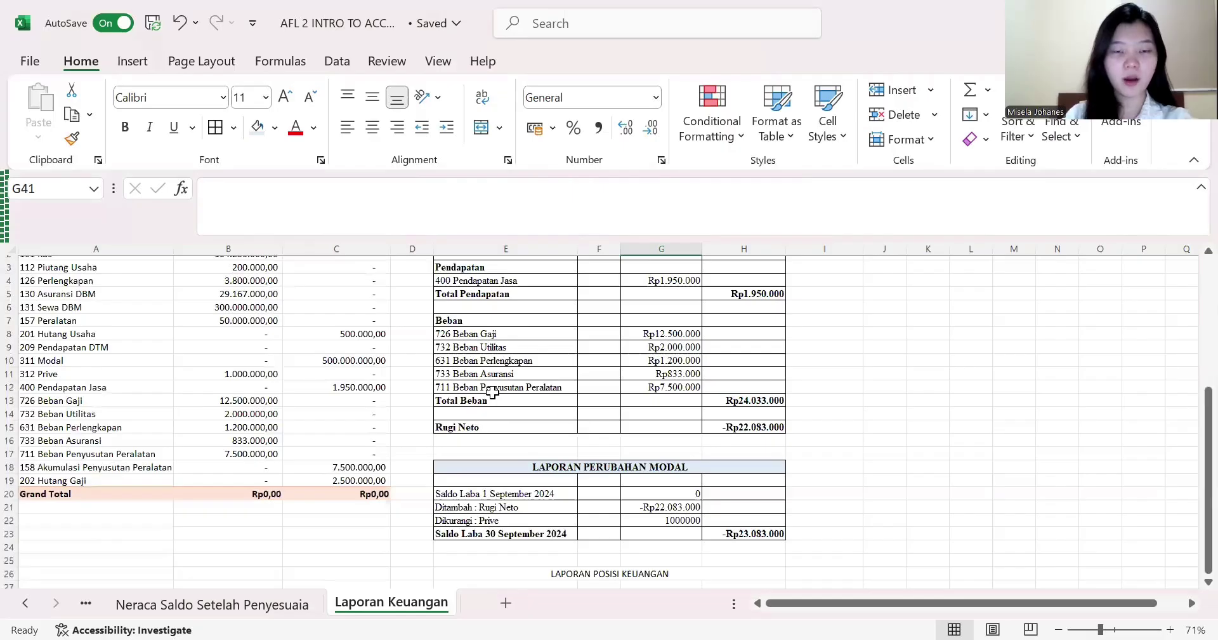
scroll(493, 393, down, 8)
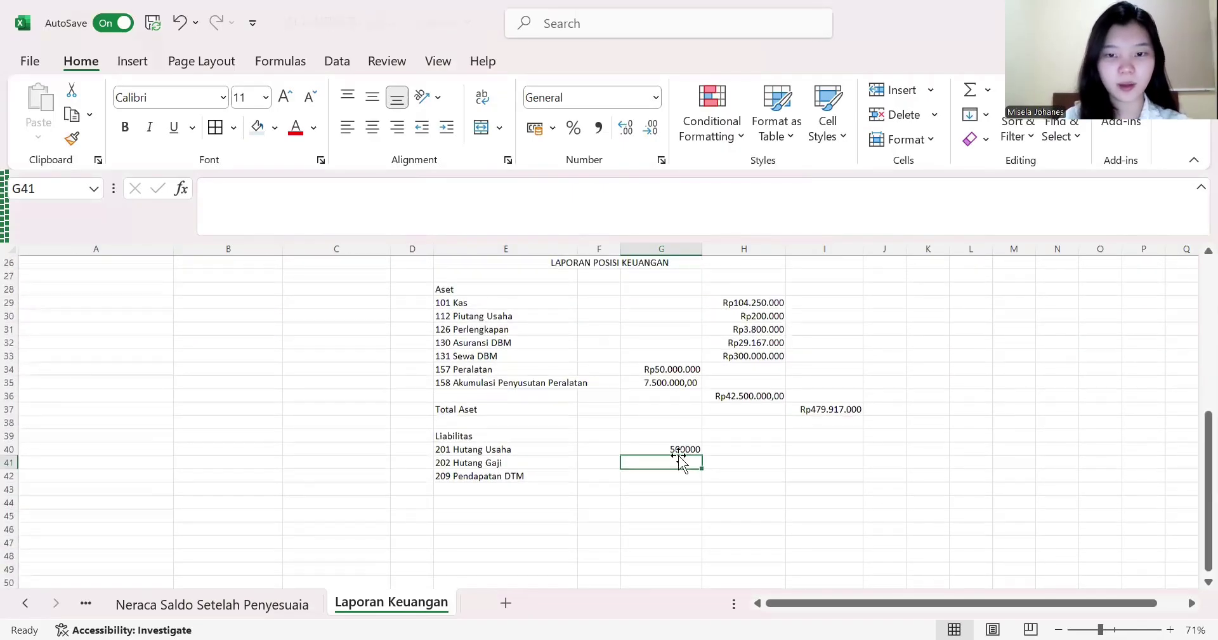
click(667, 448)
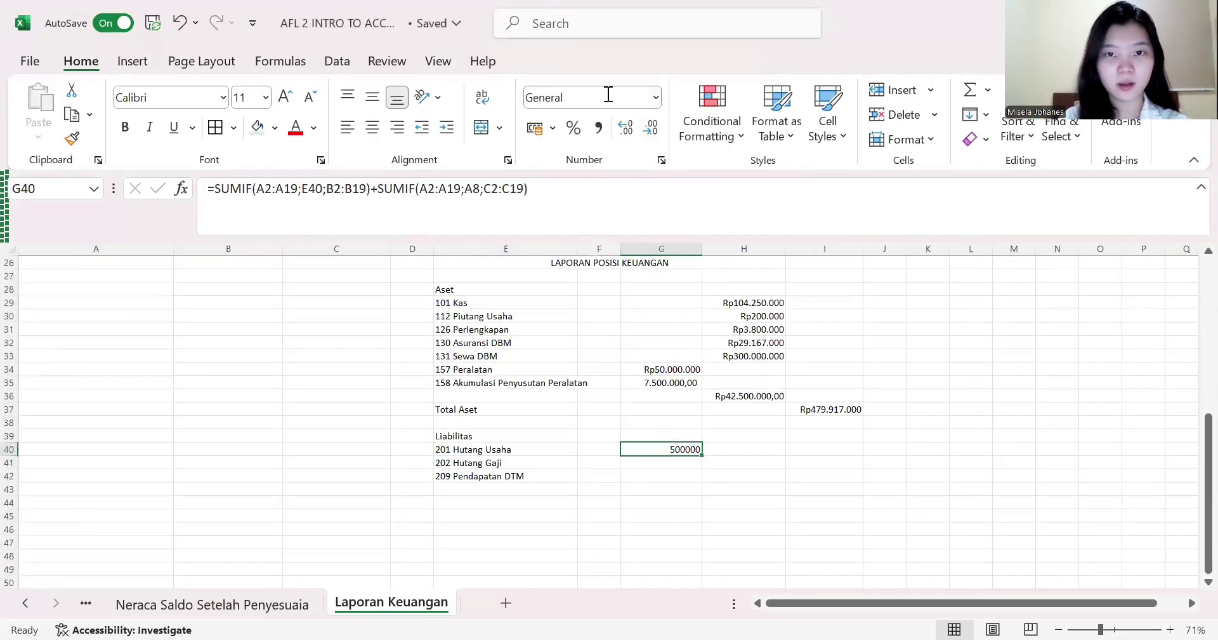
click(656, 97)
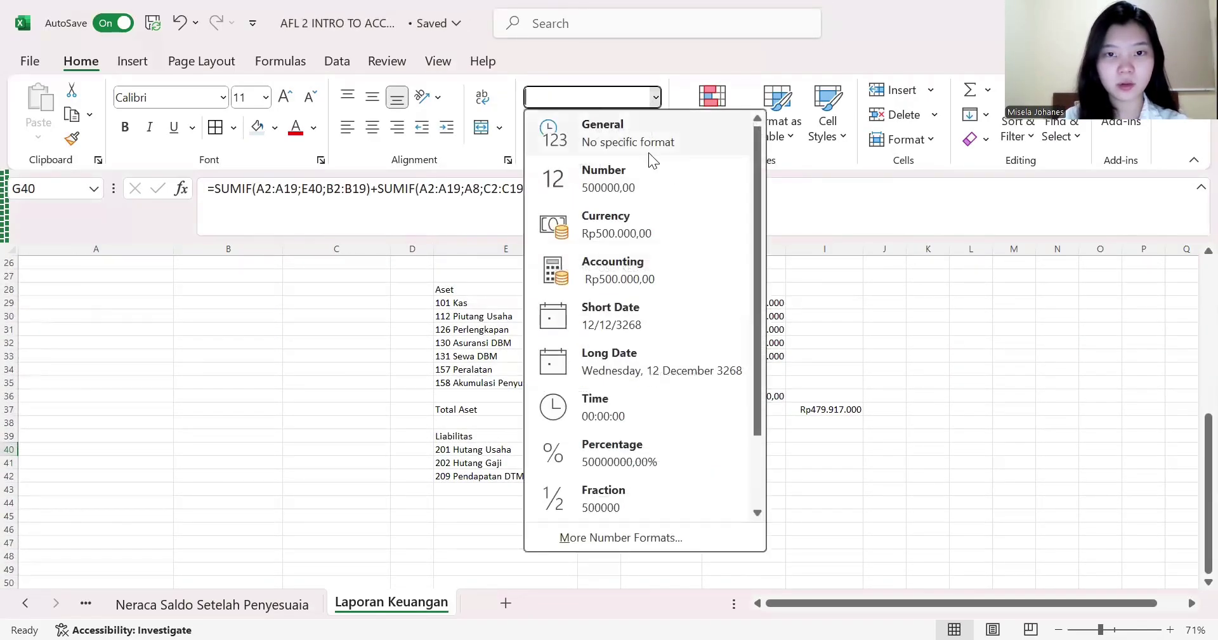
click(648, 219)
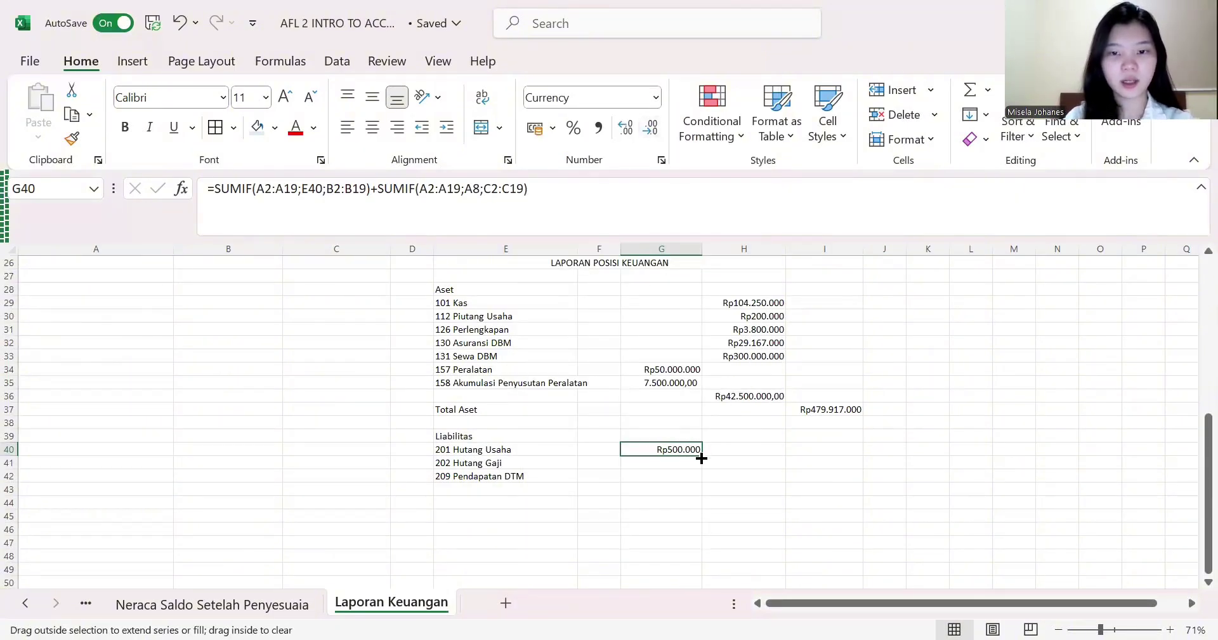
- Try to fill the G40 formula down through G42 for Hutang Gaji and Pendapatan DTM
drag(701, 455, 702, 483)
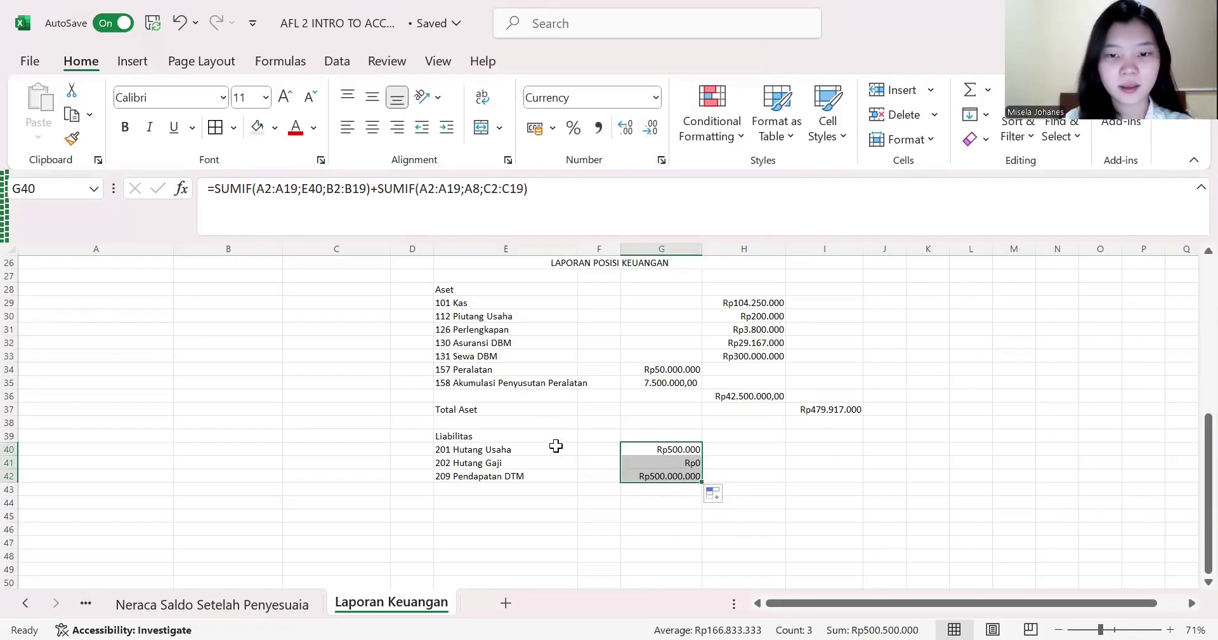
scroll(552, 438, up, 2)
scroll(634, 469, down, 1)
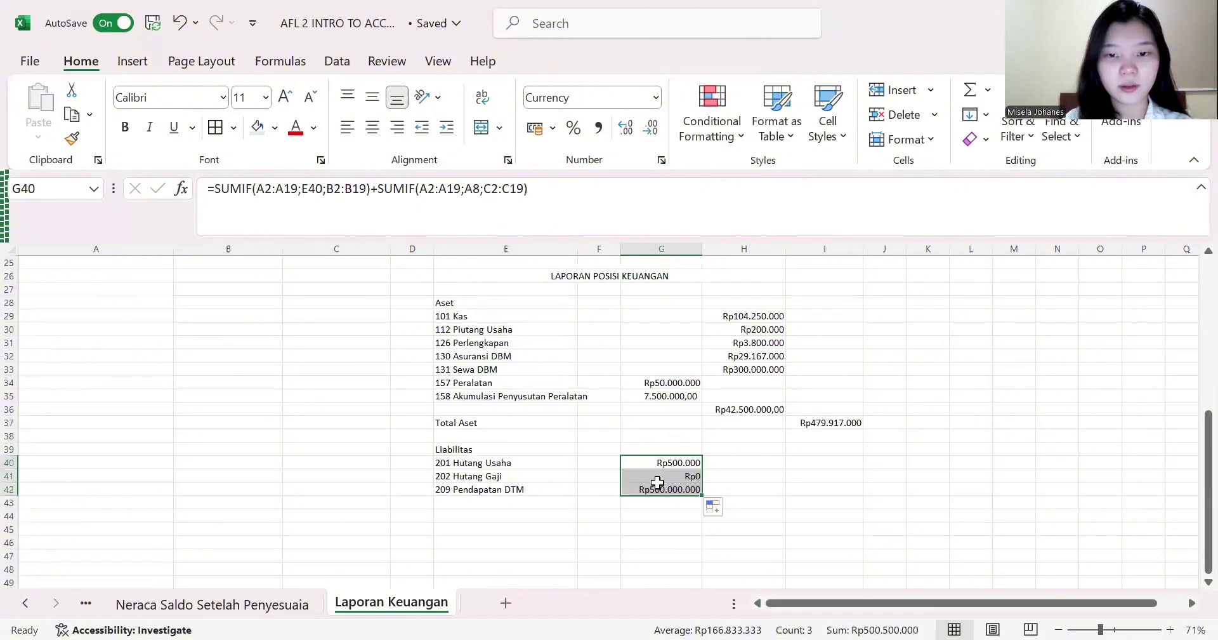
- Open the copied formula in G42 and check which trial balance ranges it refers to
drag(670, 476, 673, 488)
click(574, 196)
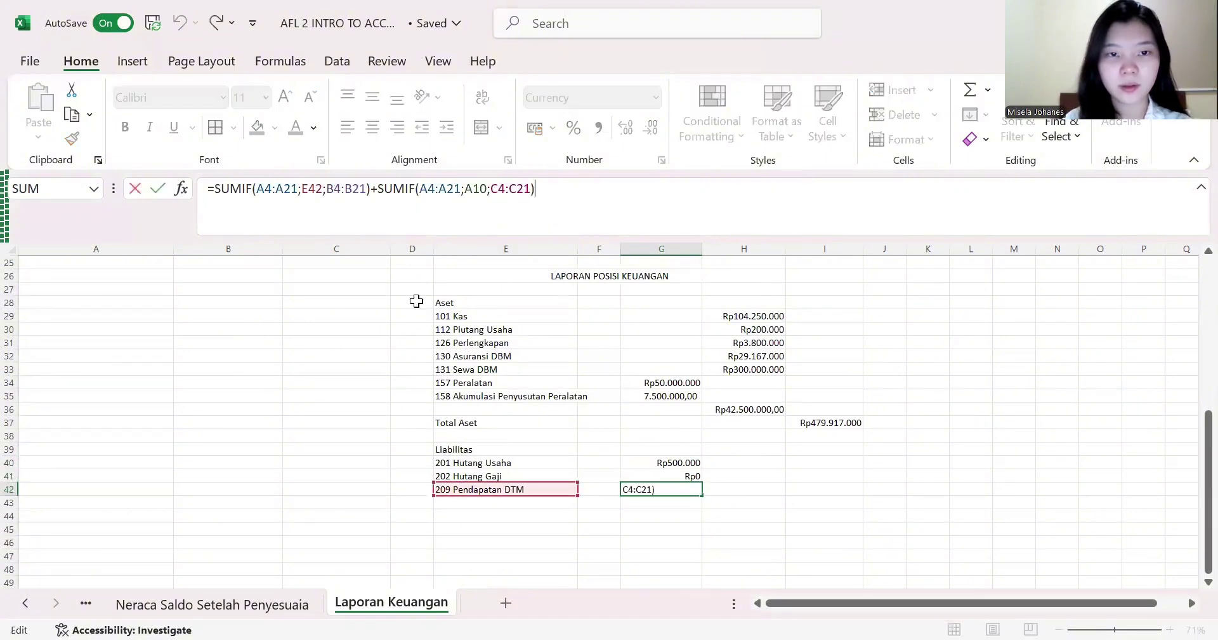
scroll(416, 301, up, 7)
scroll(416, 301, up, 1)
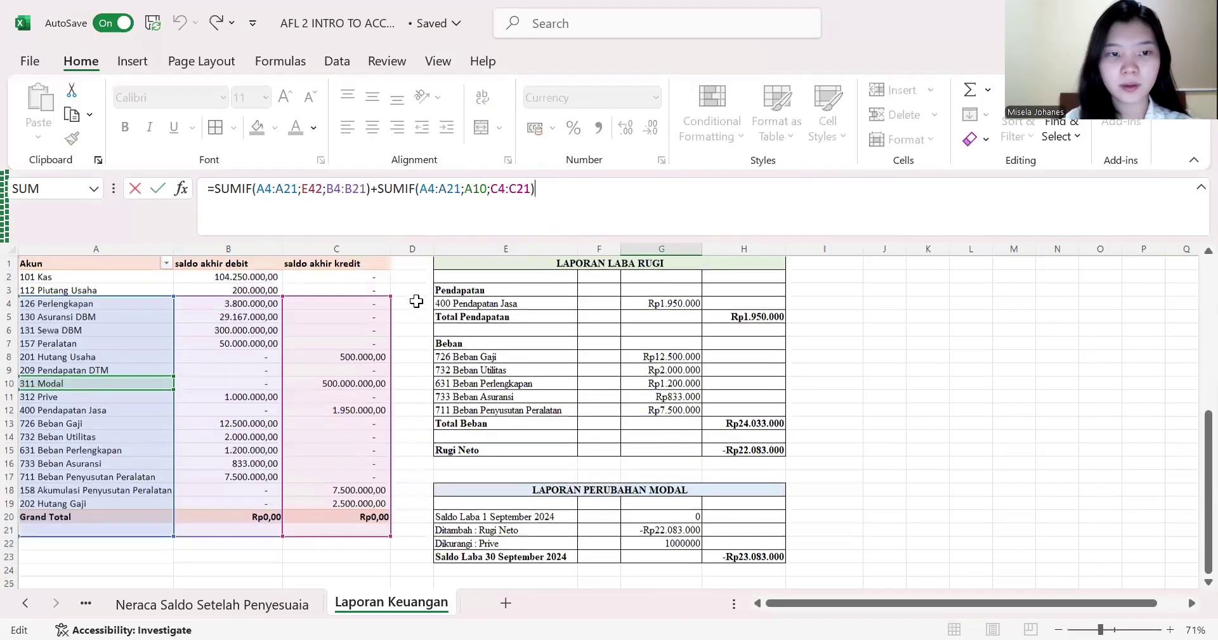
scroll(747, 448, down, 10)
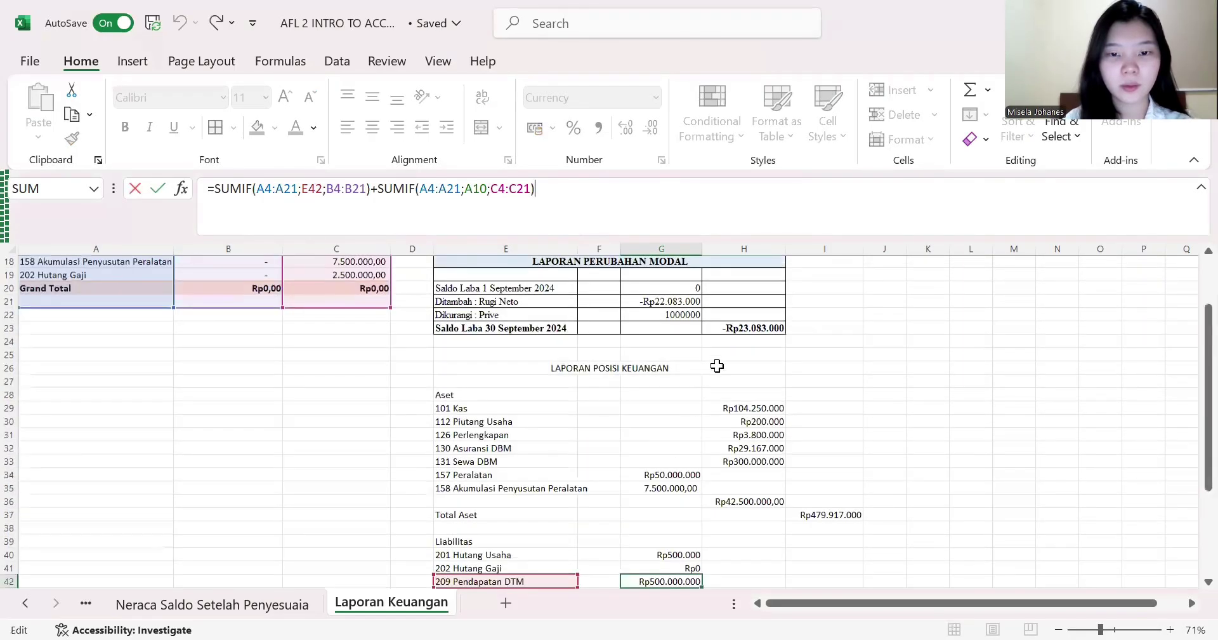
click(626, 420)
click(660, 406)
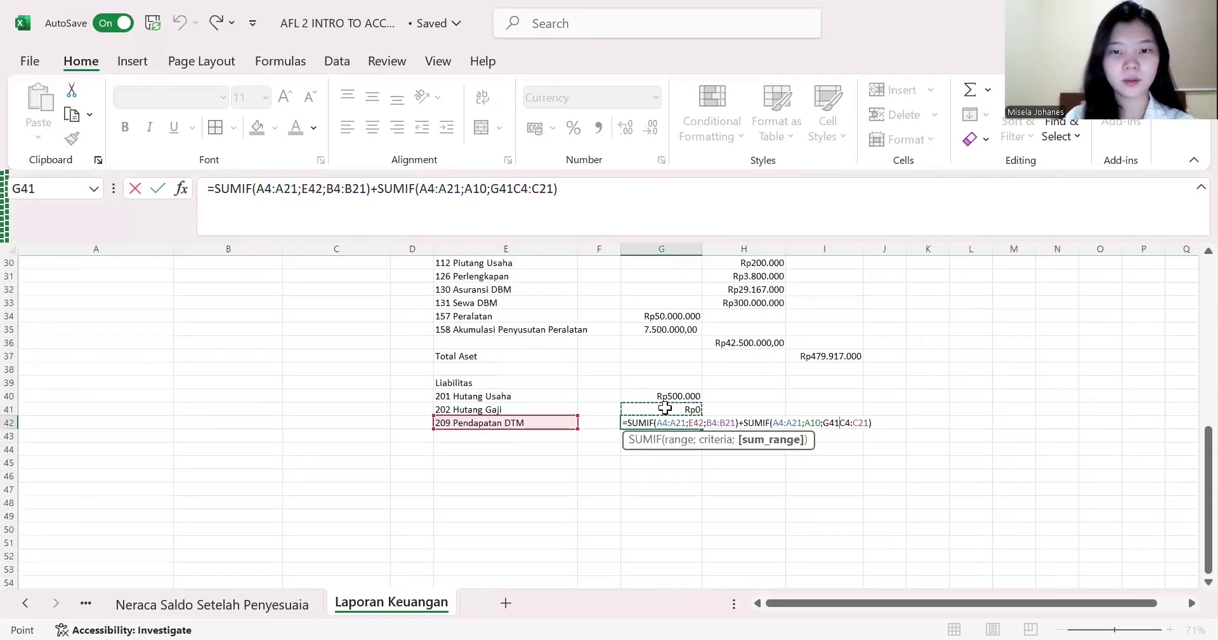
click(600, 514)
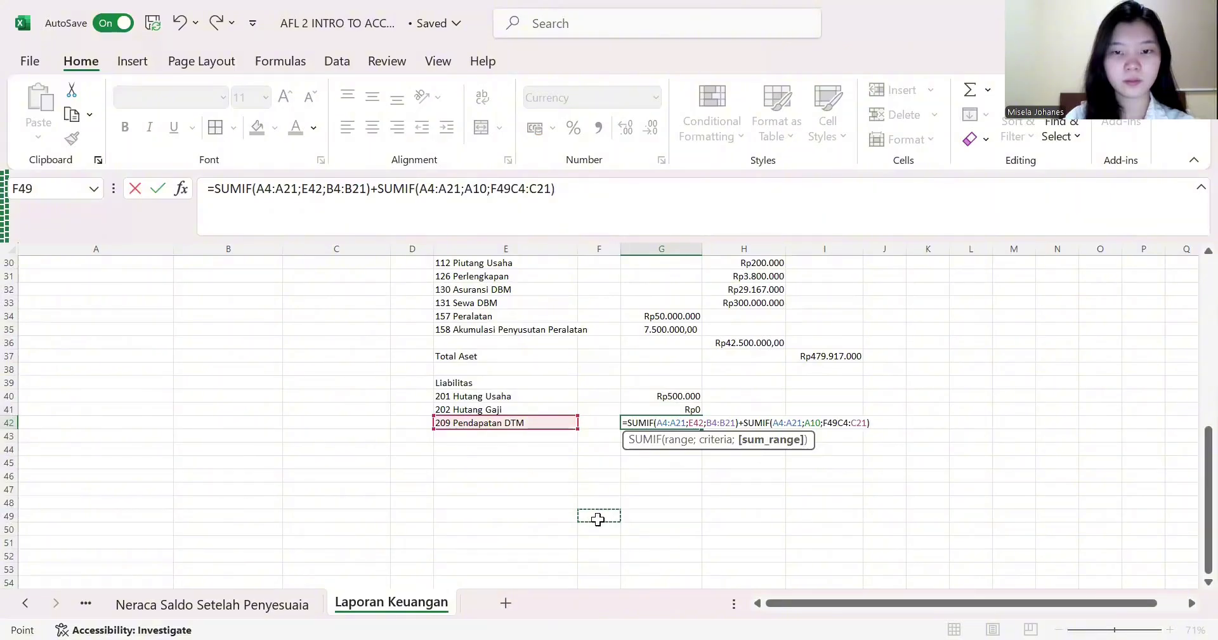
click(963, 275)
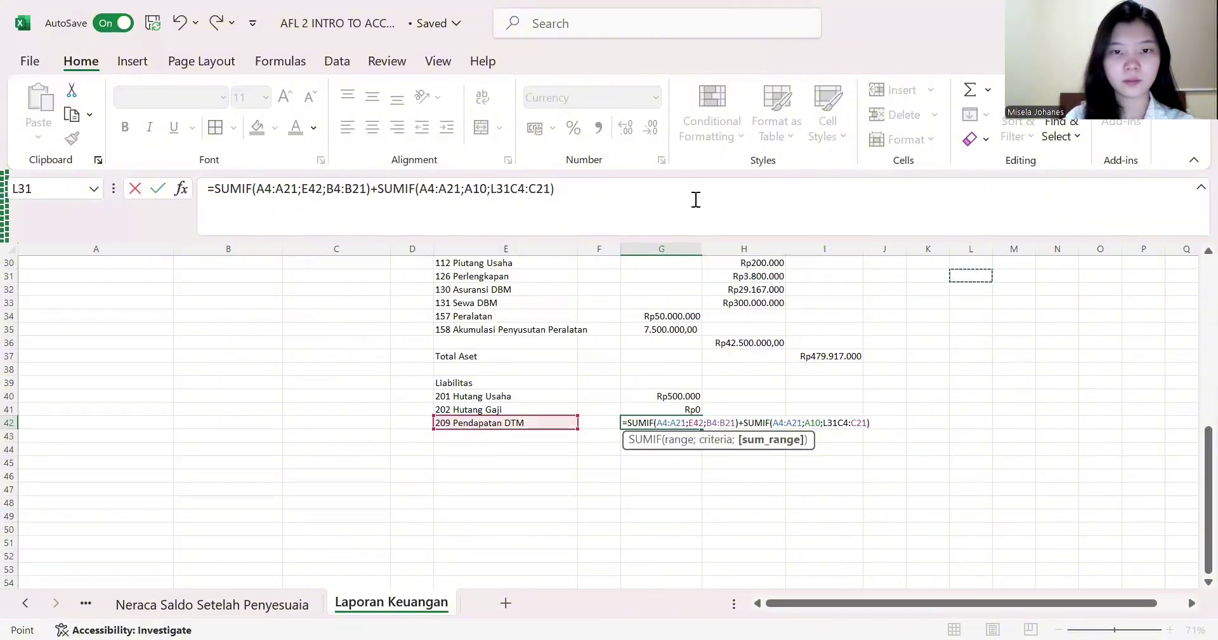
key(Return)
- Clear the copied formulas from G41 and G42
click(643, 408)
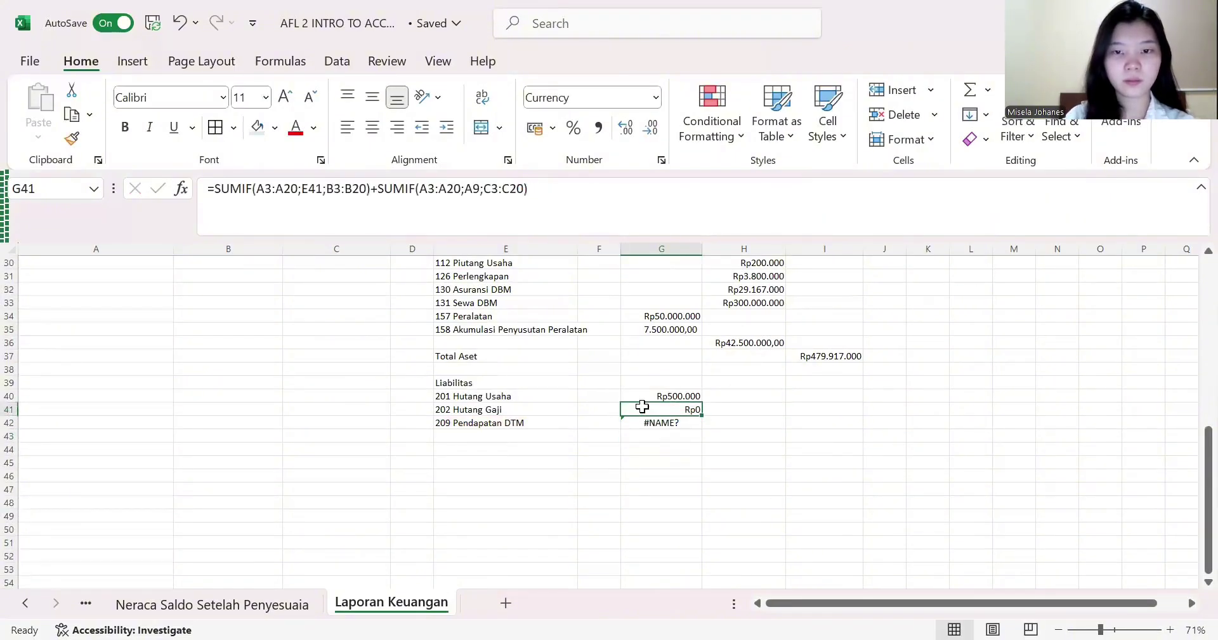
key(BackSpace)
click(661, 425)
key(BackSpace)
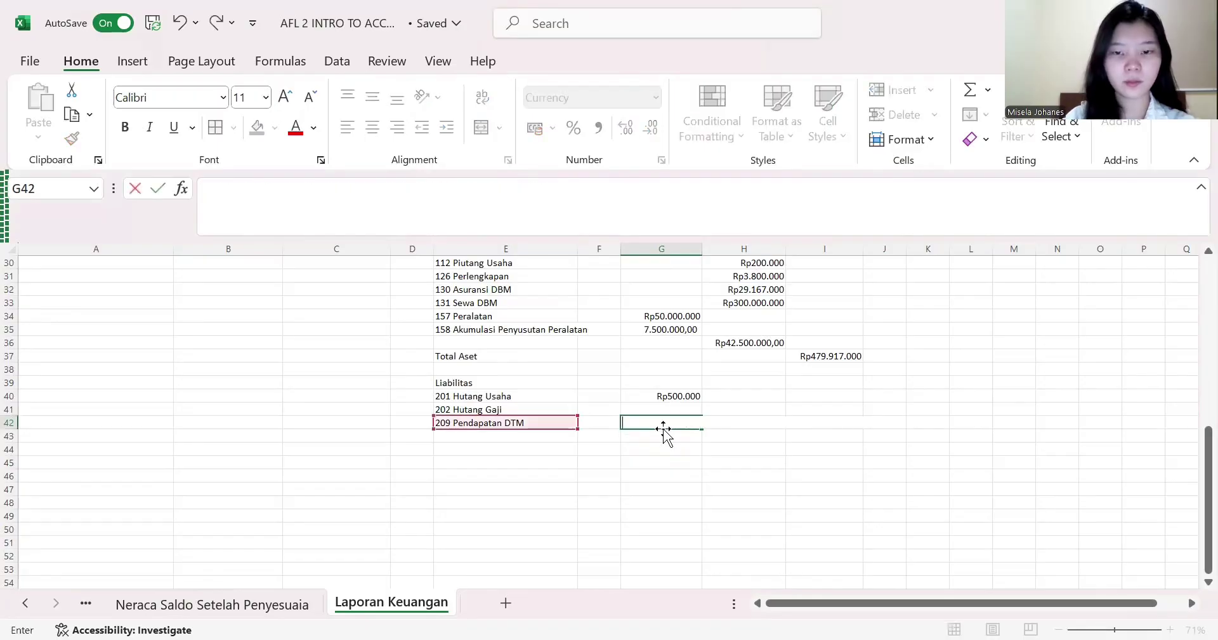
- Copy the Hutang Gaji credit balance from C19 of the adjusted trial balance into G41
click(726, 469)
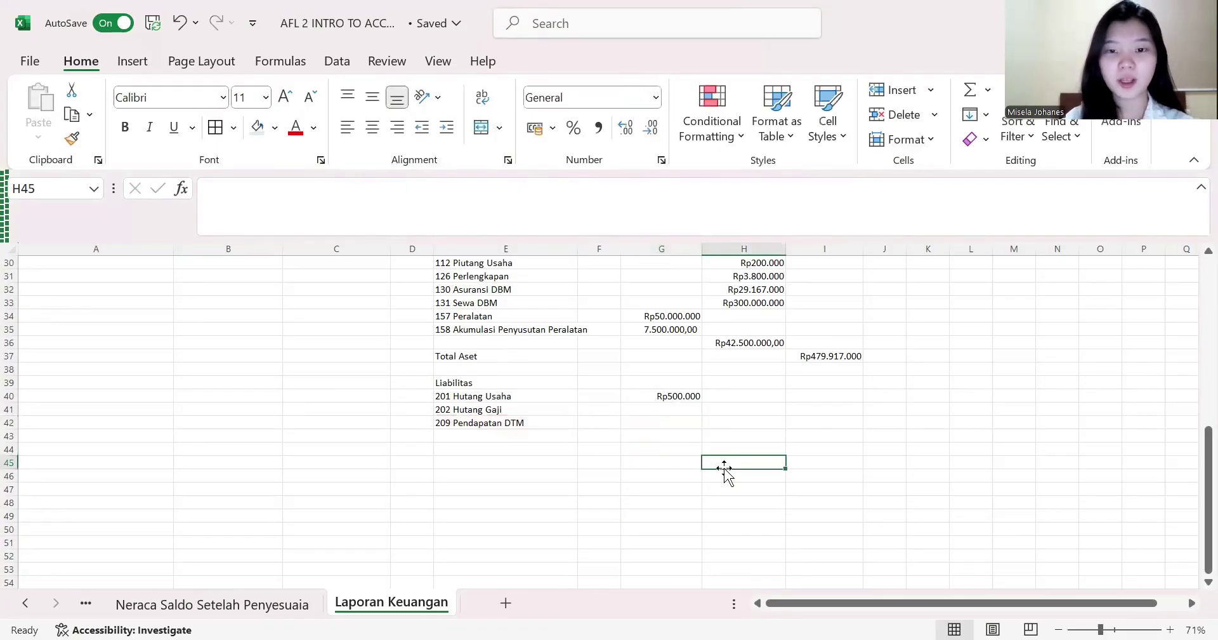
click(660, 408)
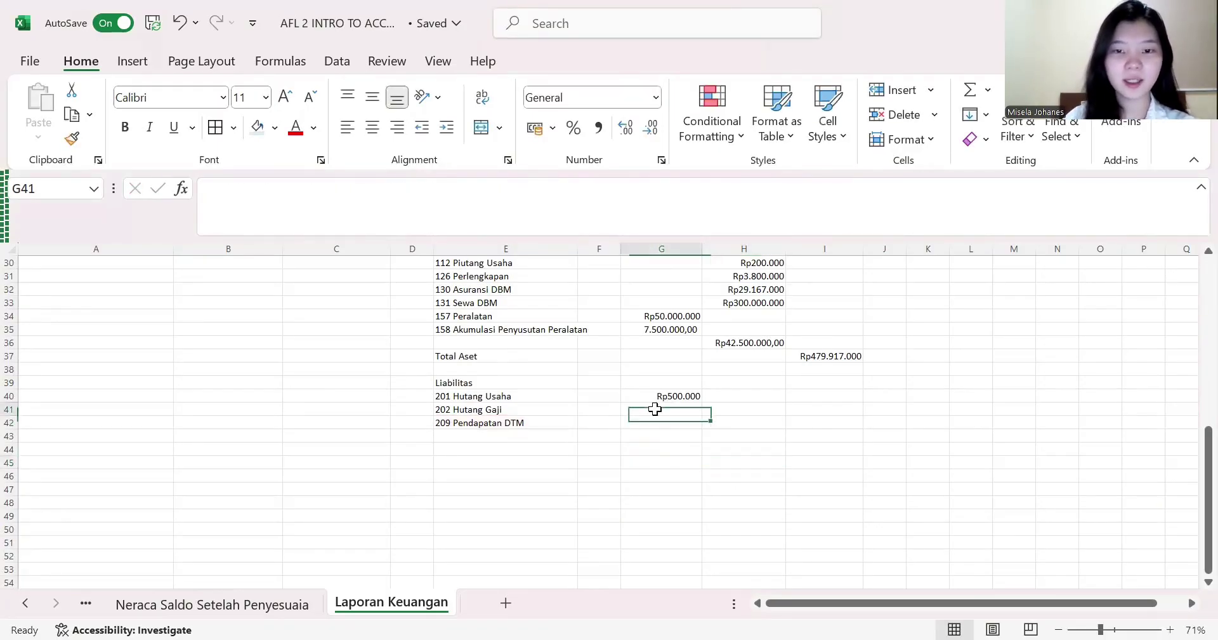
scroll(414, 356, up, 5)
click(357, 316)
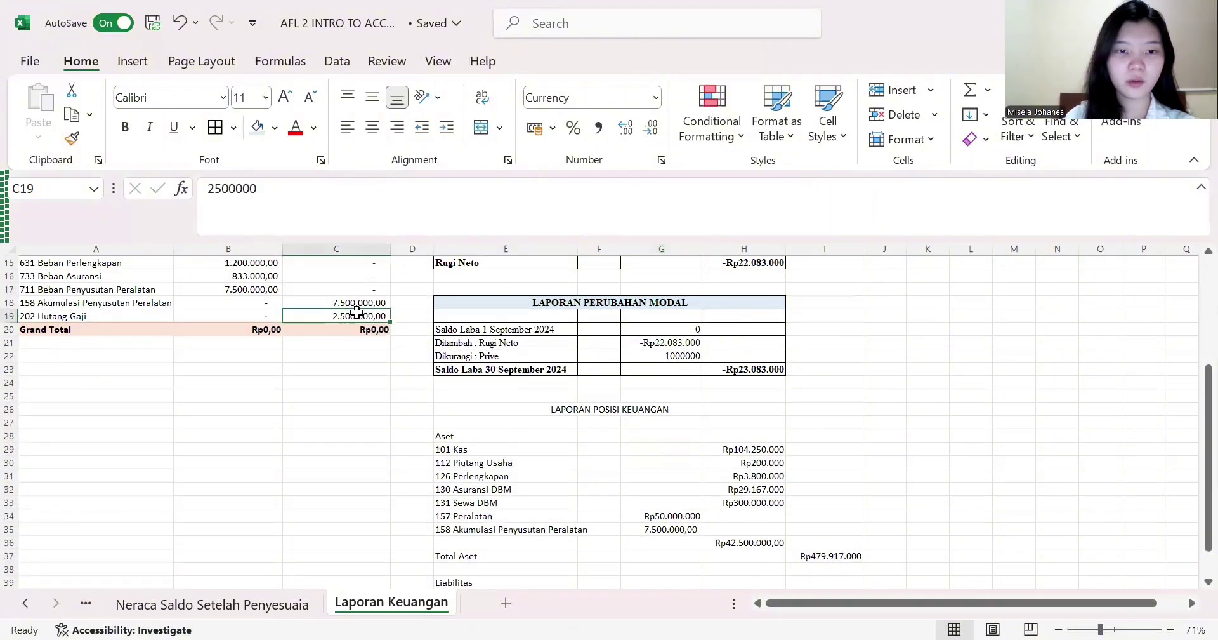
key(ctrl+c)
scroll(740, 457, down, 4)
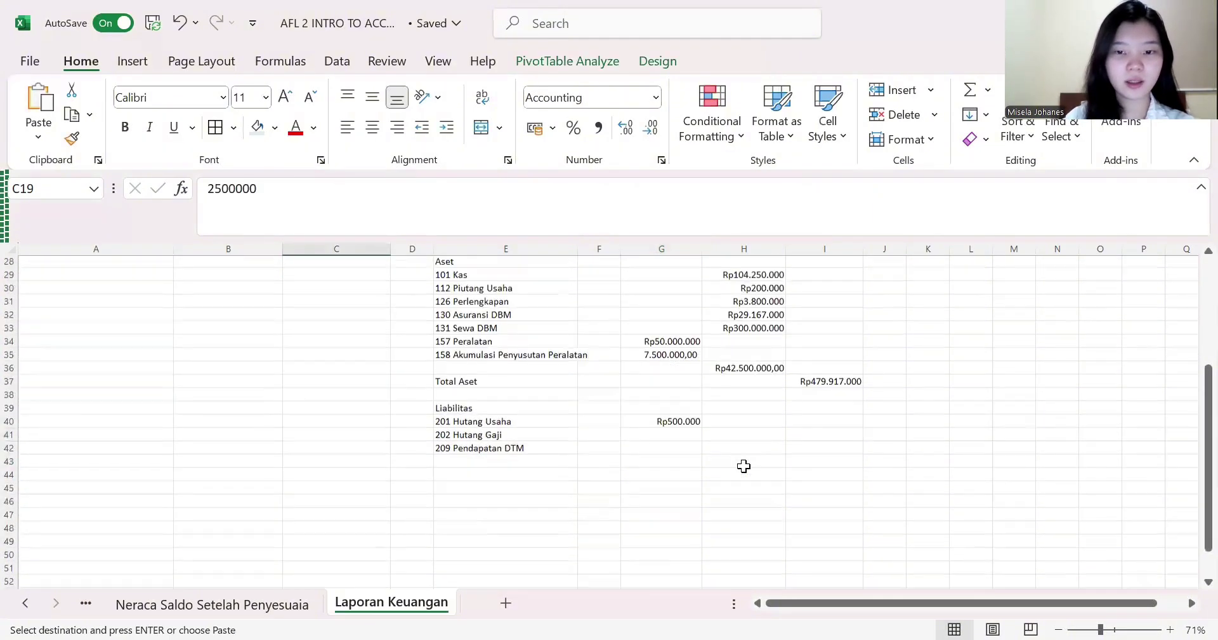
click(681, 436)
key(ctrl+v)
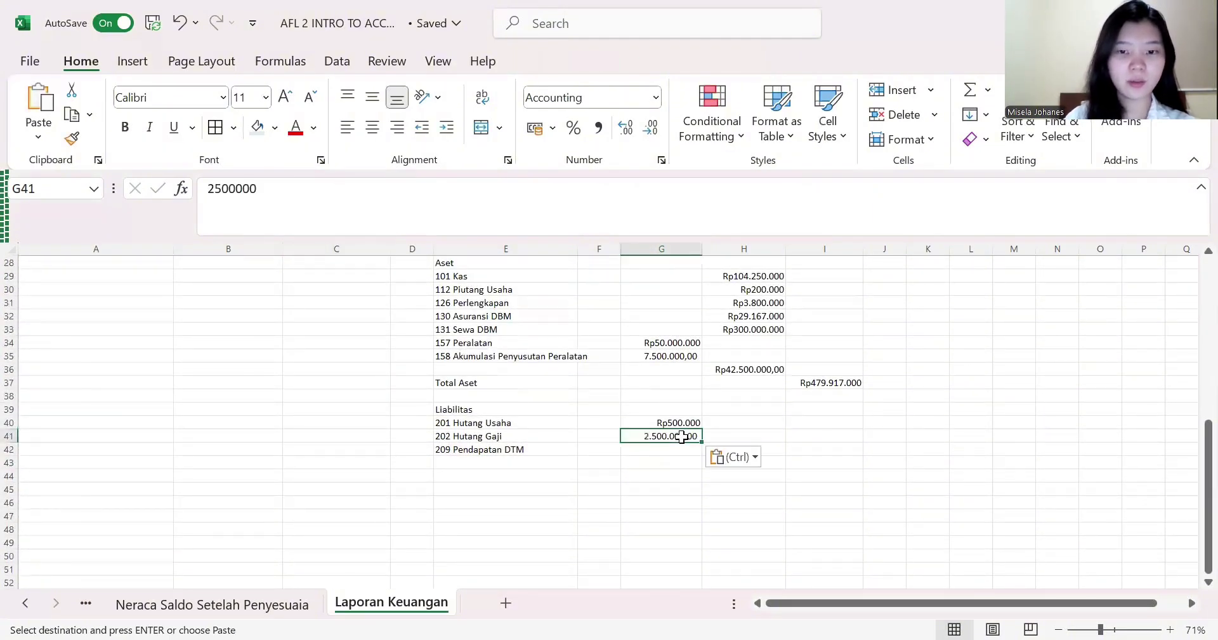
- Check the trial balance for Pendapatan DTM and enter 0 as its amount in G42
key(Down)
scroll(325, 325, up, 9)
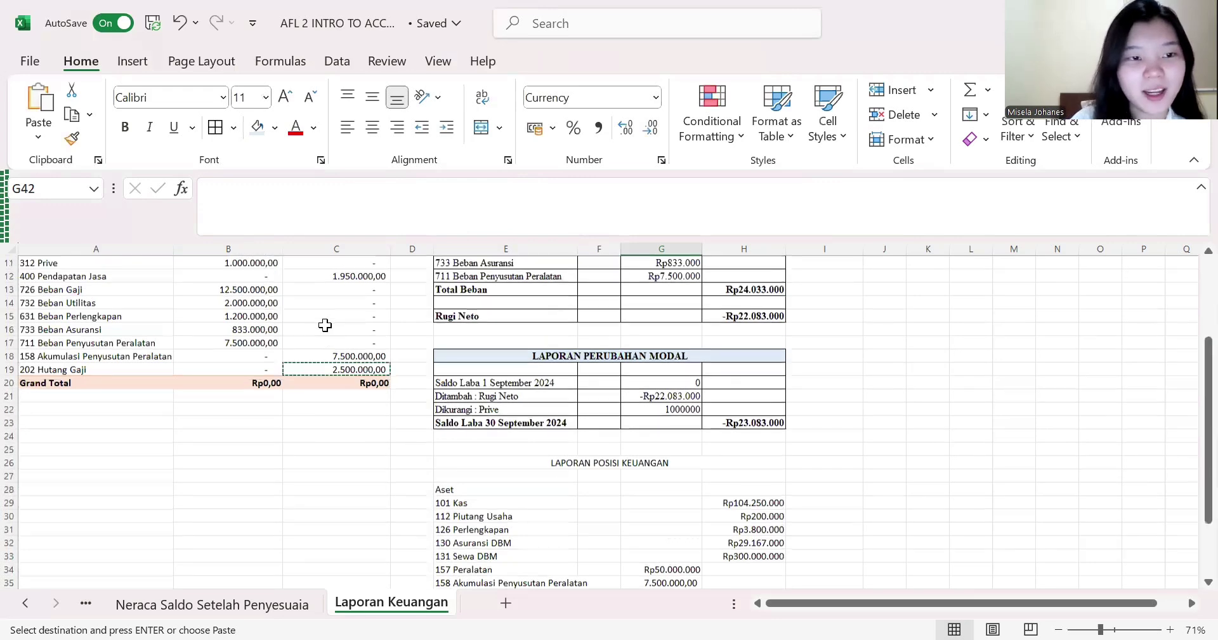
scroll(250, 435, left, 1)
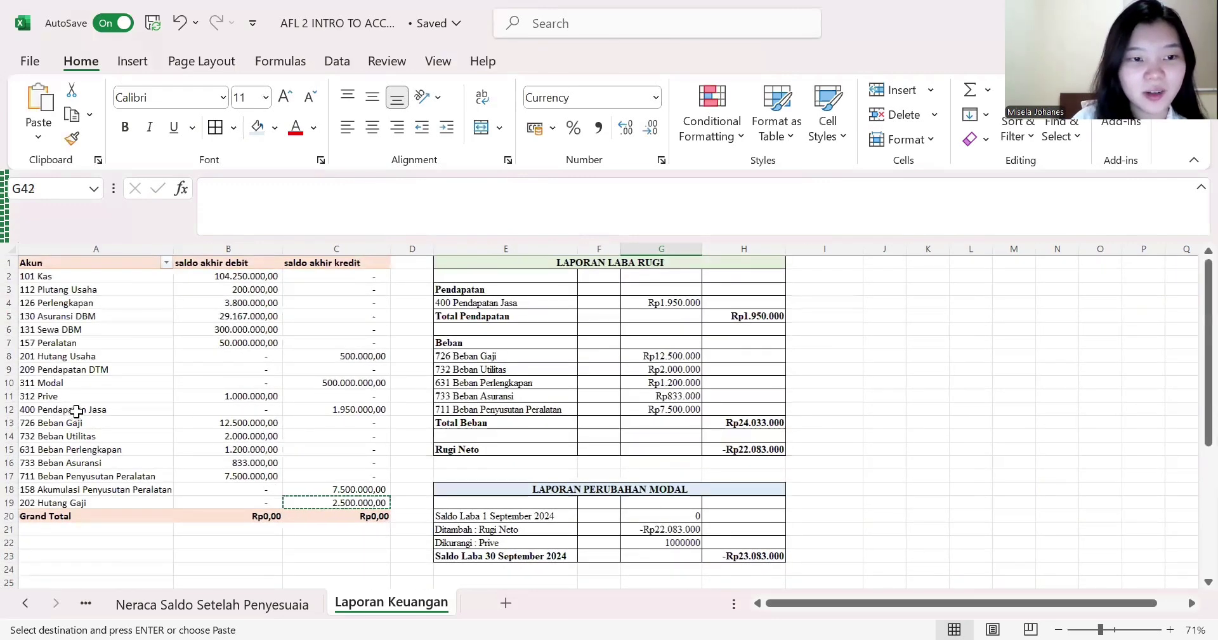
scroll(657, 429, down, 6)
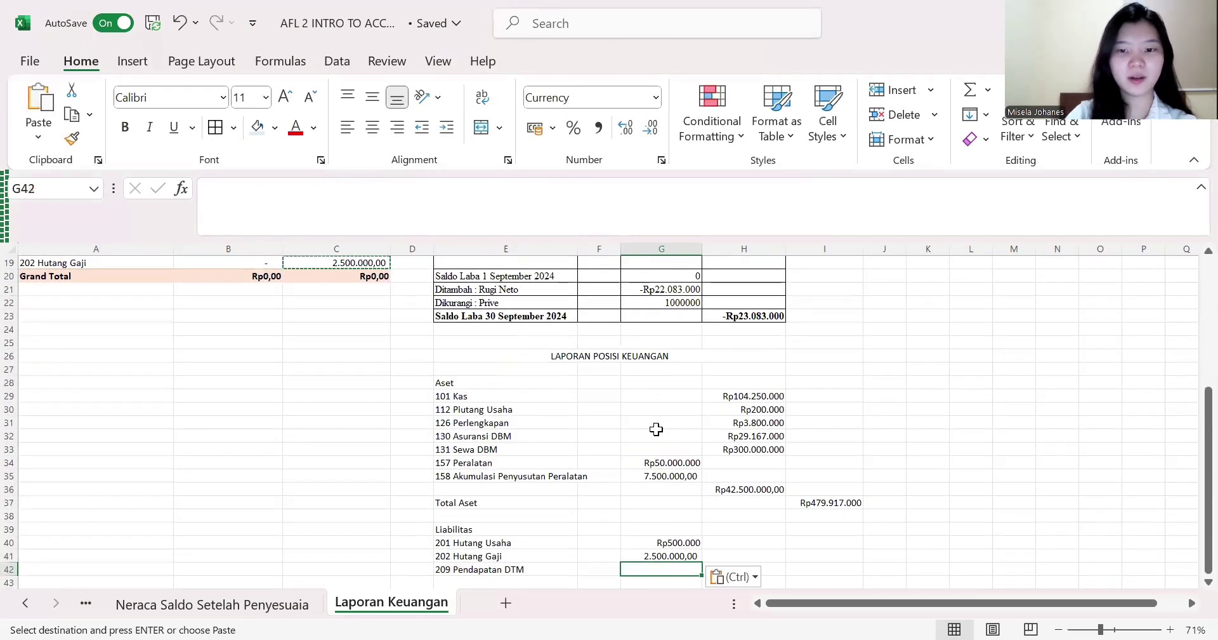
key(F2)
text(0)
click(767, 577)
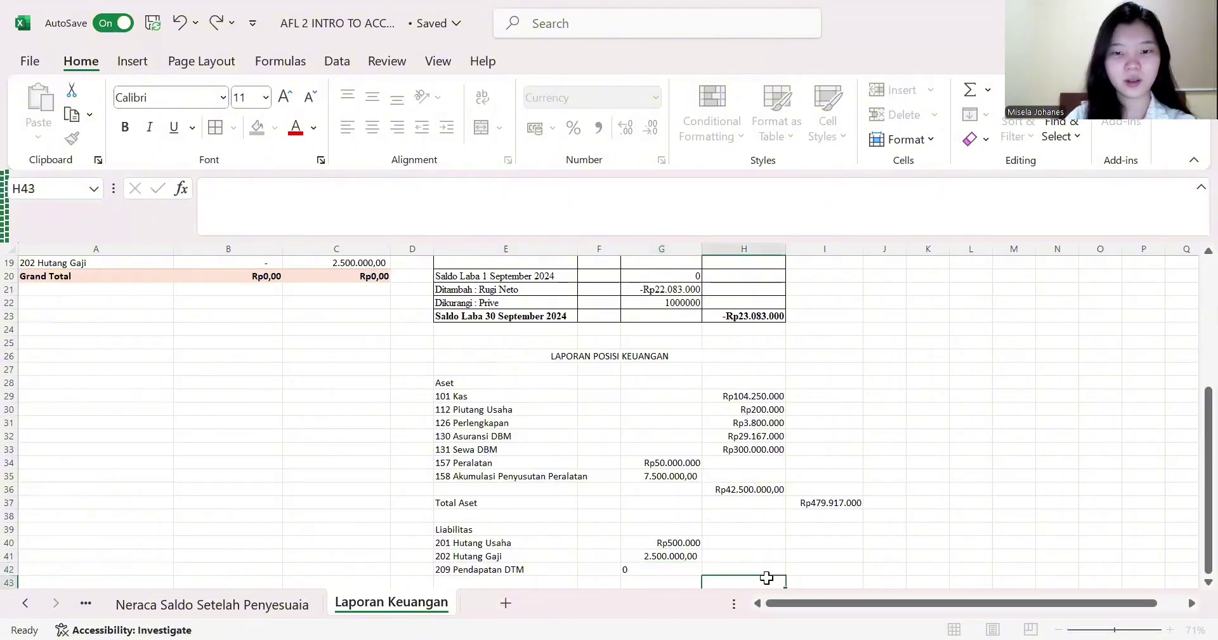
- Add the label Total Liabilitas in E44 and begin its formula in H44
scroll(764, 529, down, 2)
scroll(755, 522, down, 1)
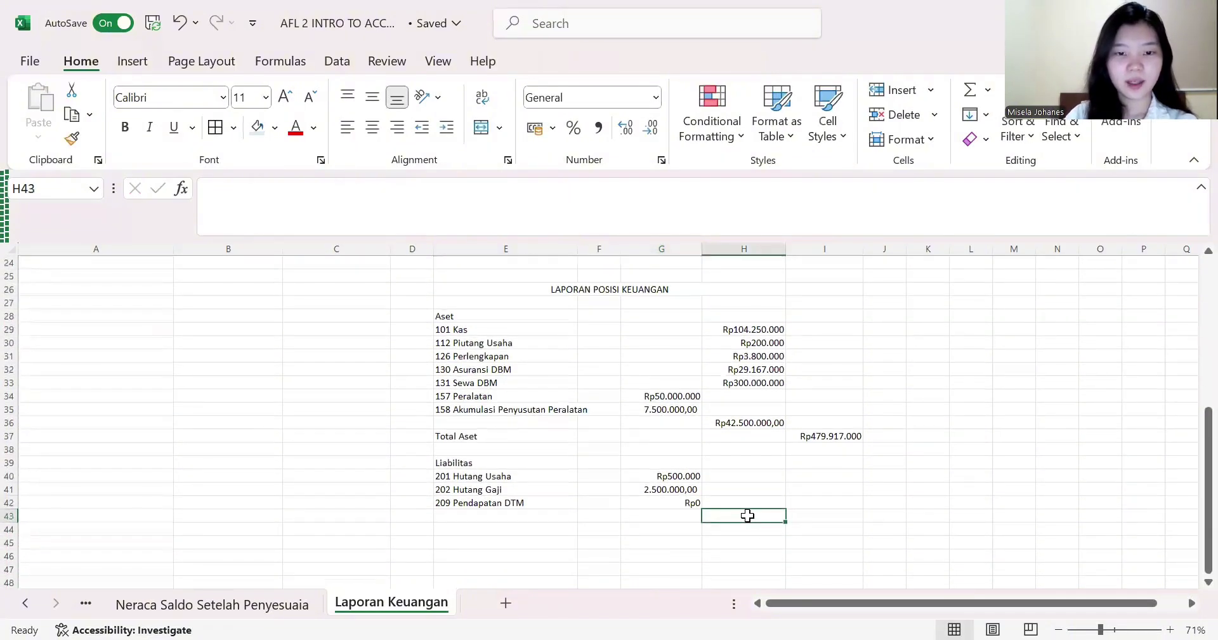
click(557, 527)
text(Total Liabilitas)
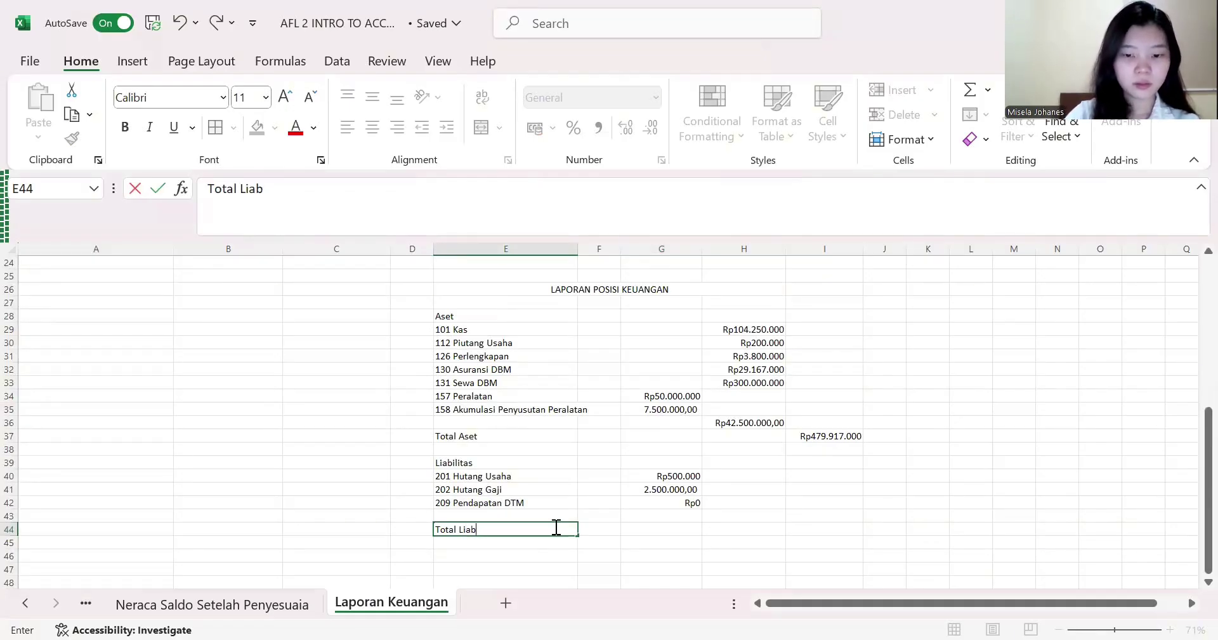
click(730, 531)
text(=)
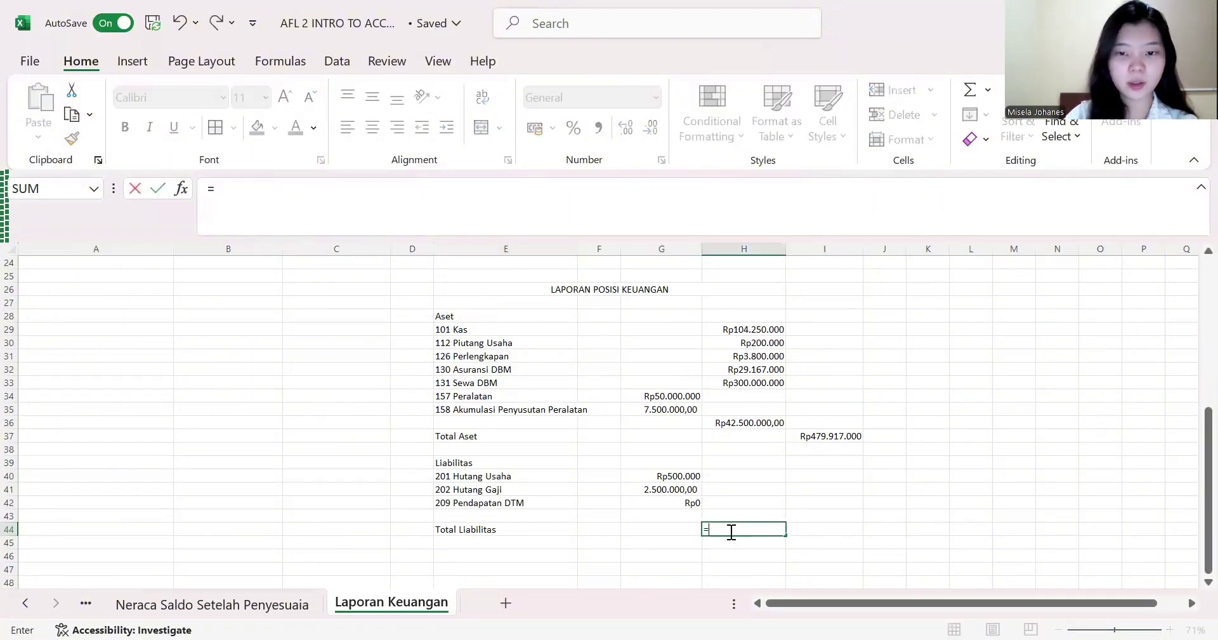
drag(679, 476, 684, 498)
key(BackSpace)
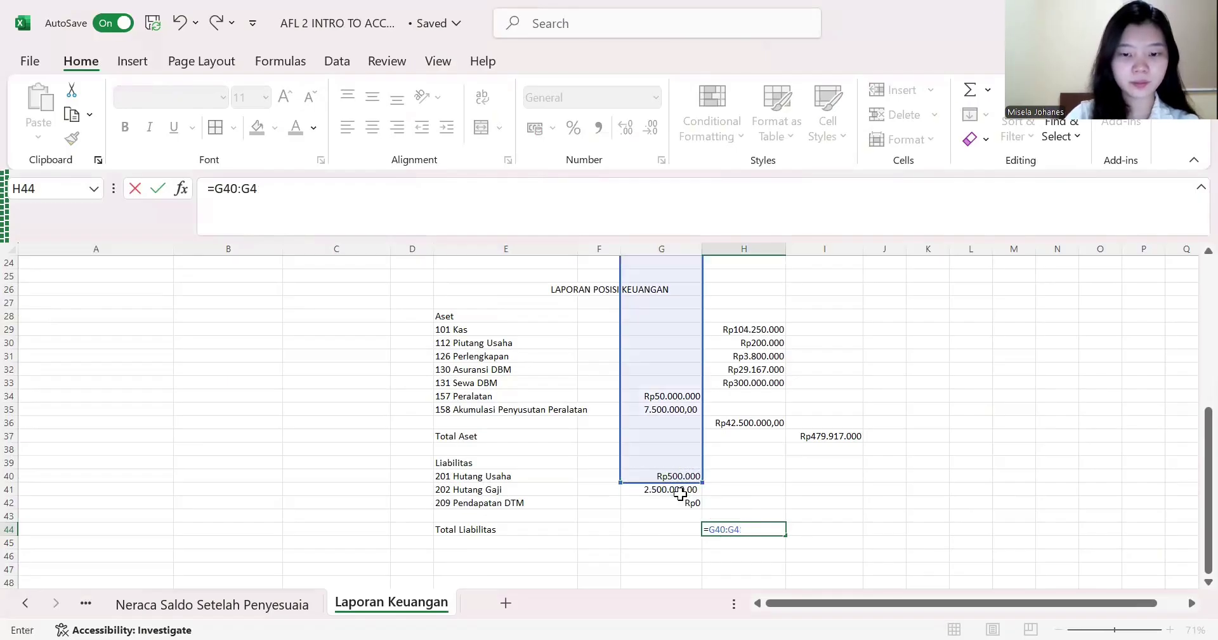
key(BackSpace)
key(BackSpace)
key(BackSpace)
key(BackSpace)
key(BackSpace)
key(BackSpace)
- Complete the H44 formula as a SUM of the three liability amounts in G40:G42
text(sum)
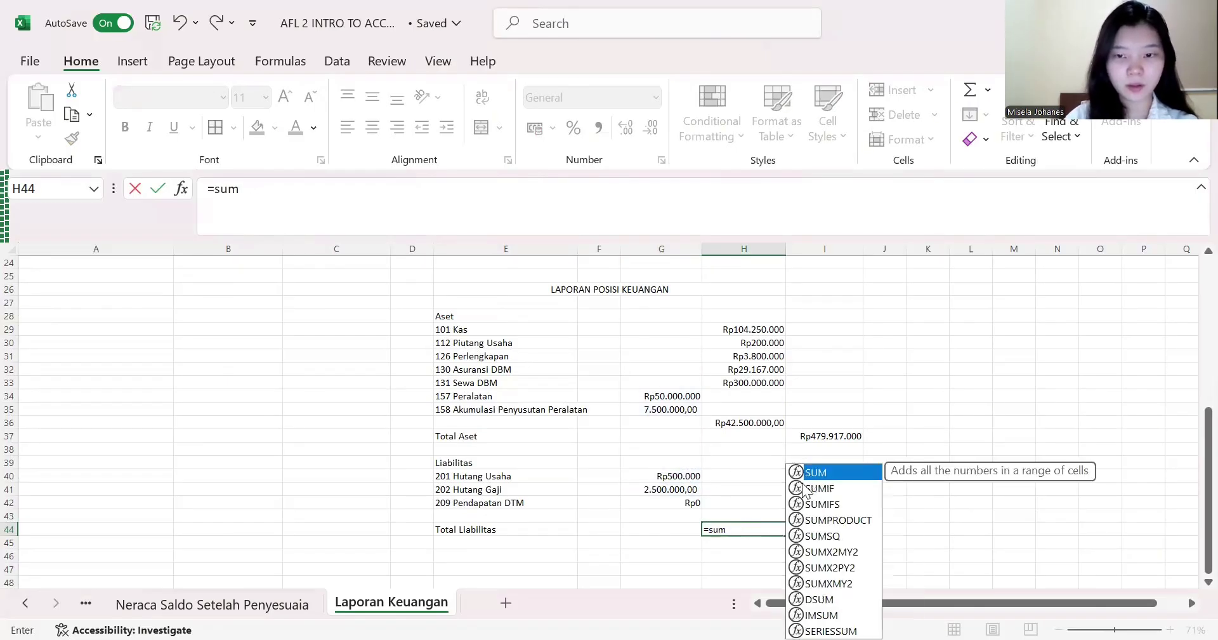
key(Tab)
drag(679, 476, 679, 505)
key(Return)
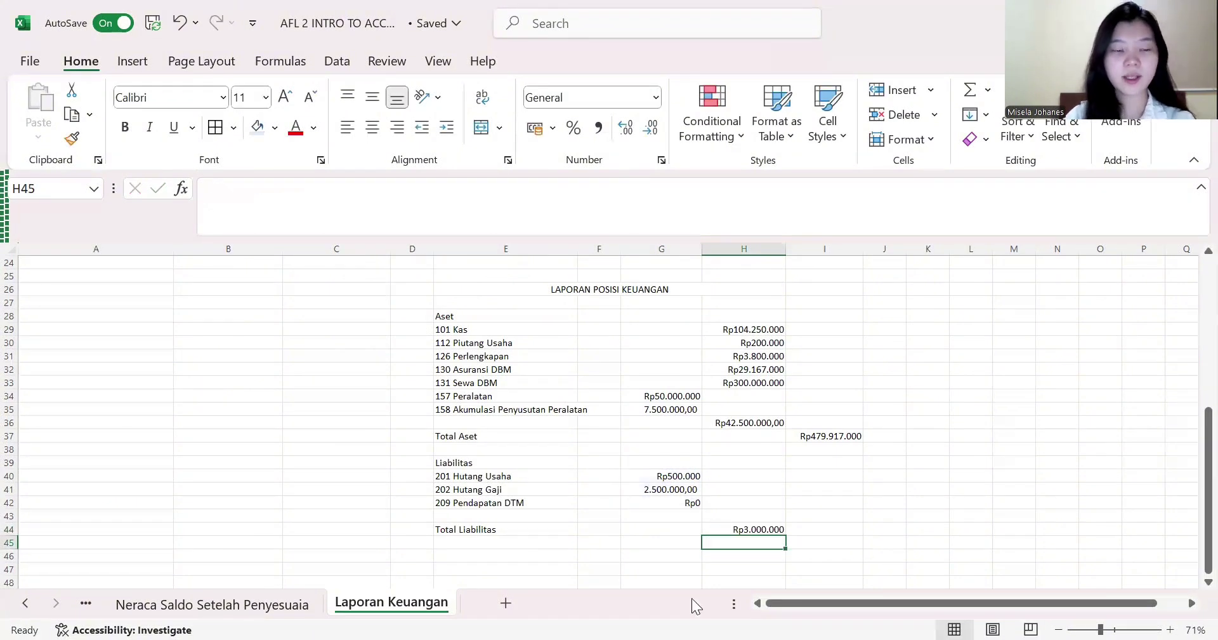
- Add the section heading Ekuitas in E46, below Total Liabilitas
scroll(677, 469, down, 2)
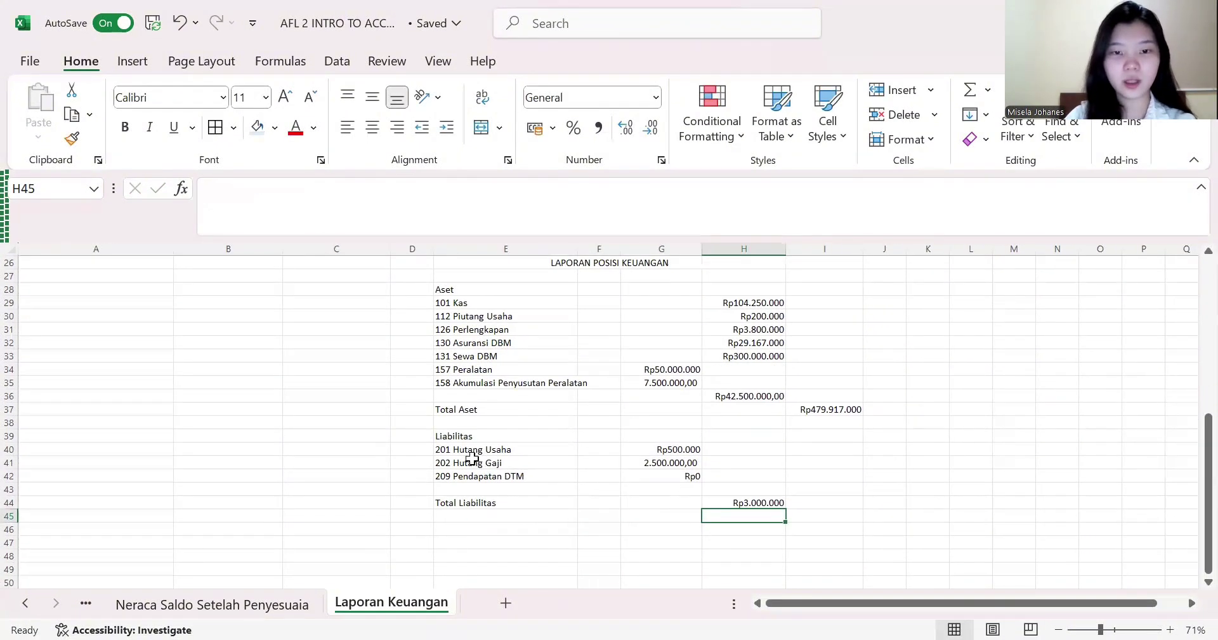
click(479, 531)
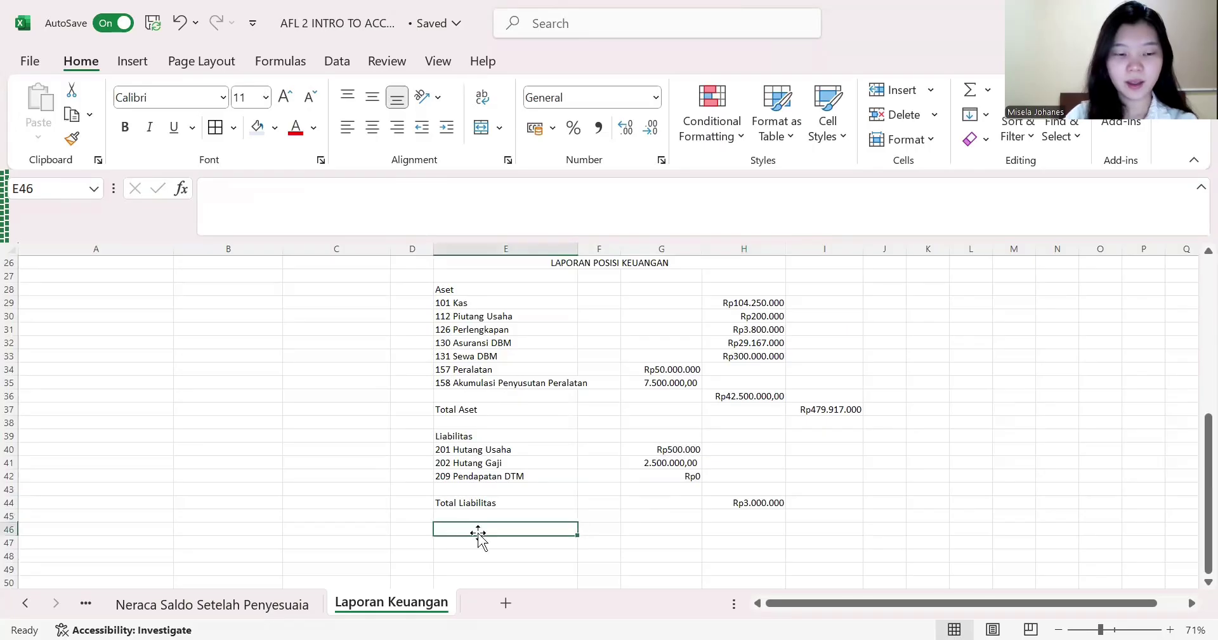
text(Ekuitas)
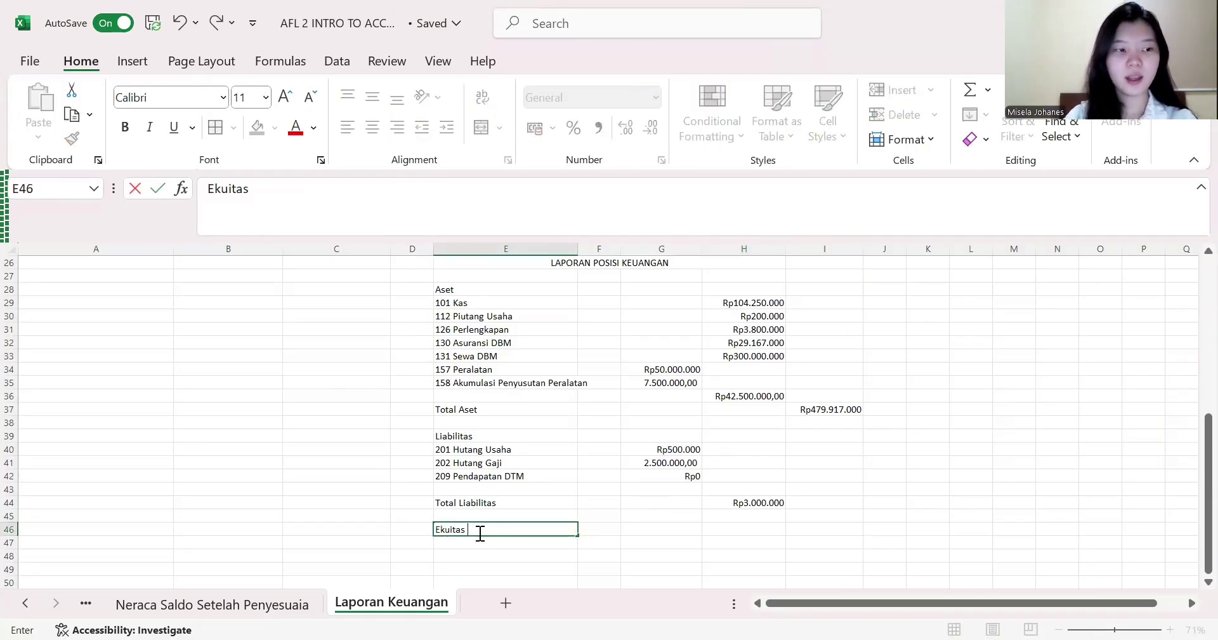
key(Return)
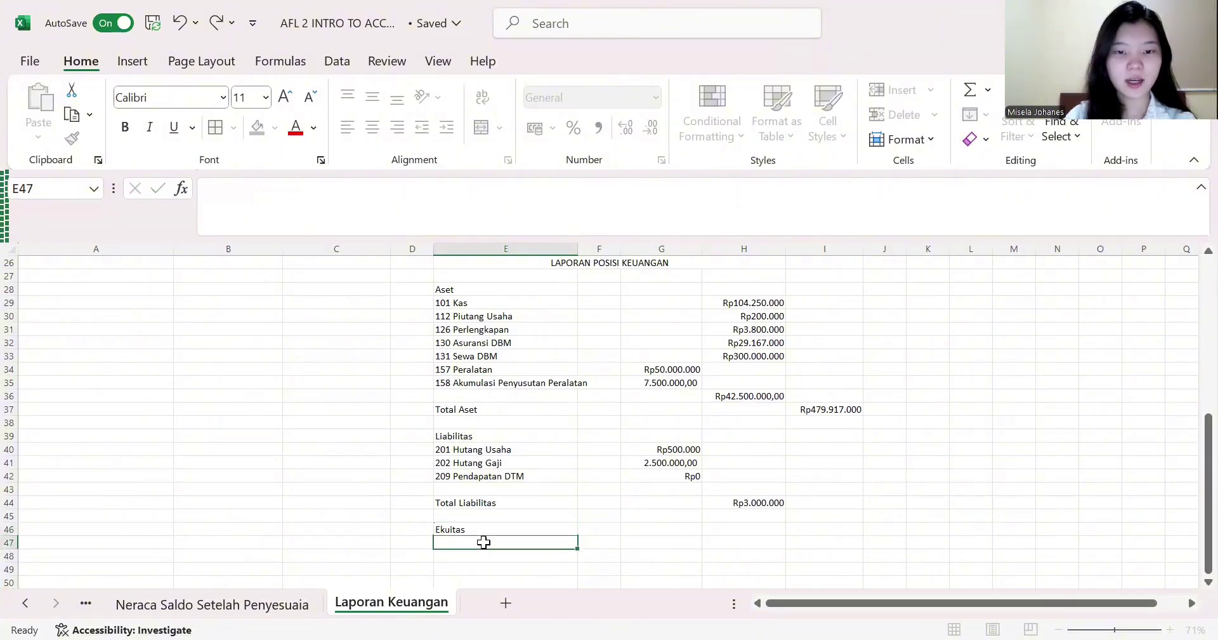
- Enter the line label Laba ditahan 30 September 2024 in E47, under the Ekuitas heading
text(Laba)
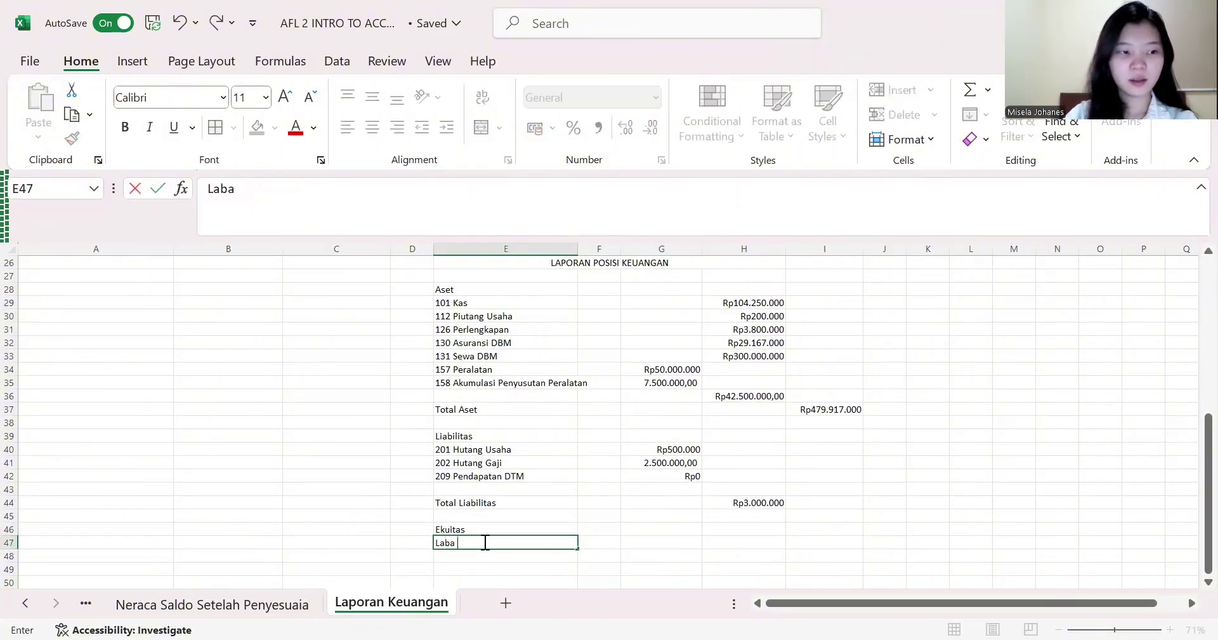
text( dityahan)
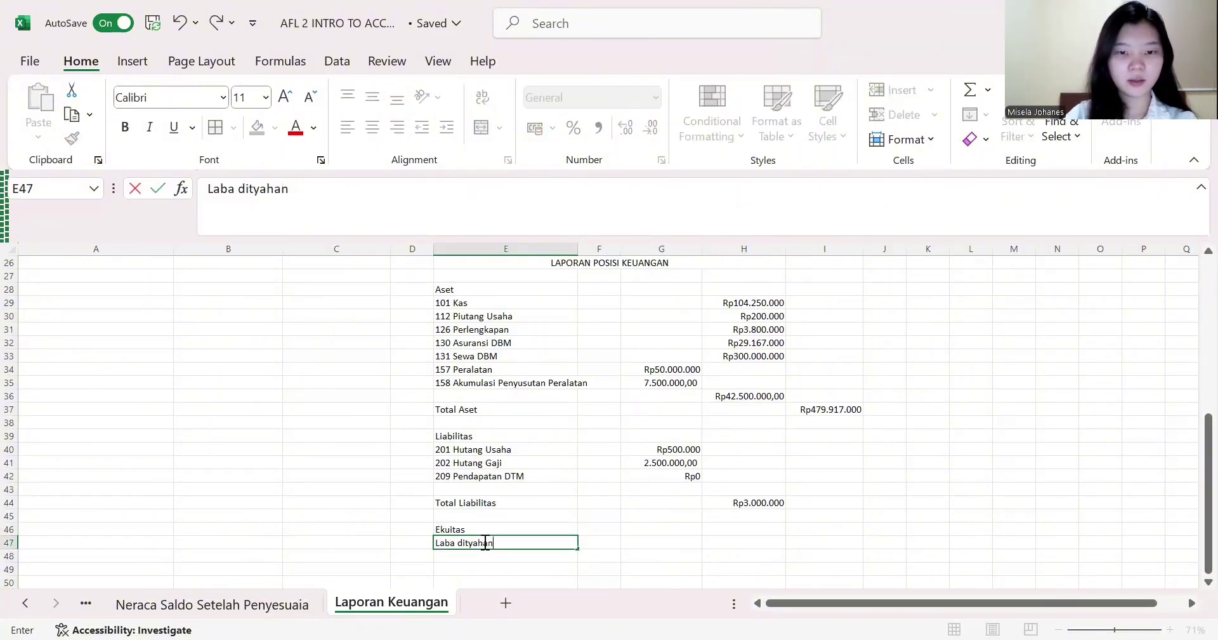
key(BackSpace)
key(BackSpace)
key(BackSpace)
key(BackSpace)
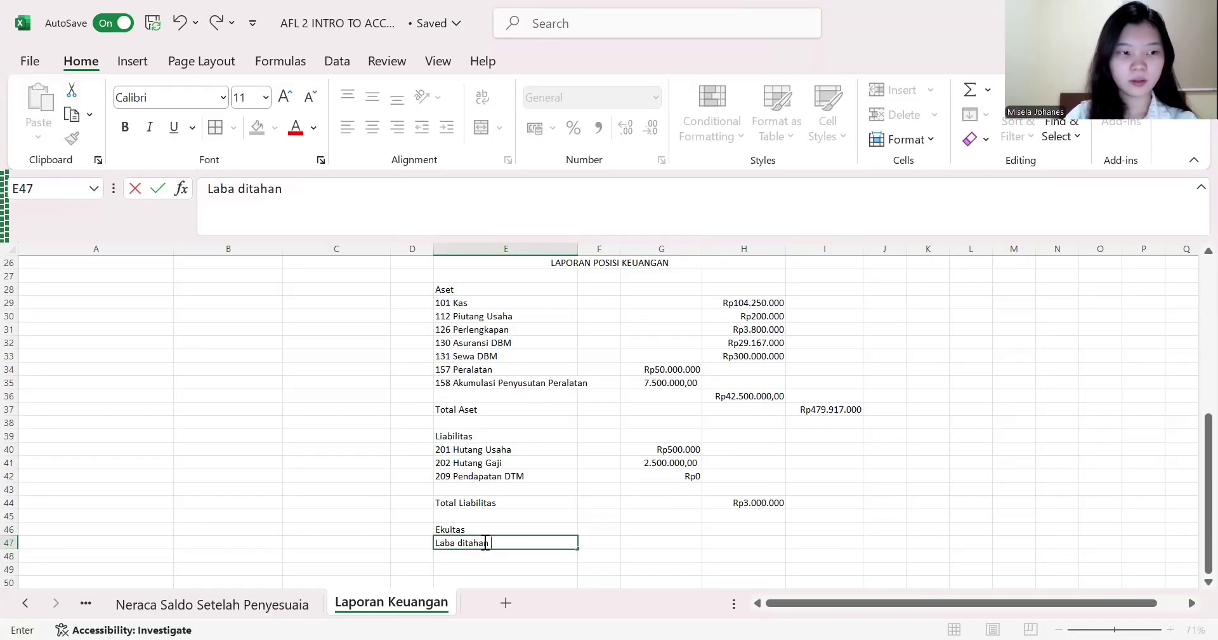
text(han 30 Se)
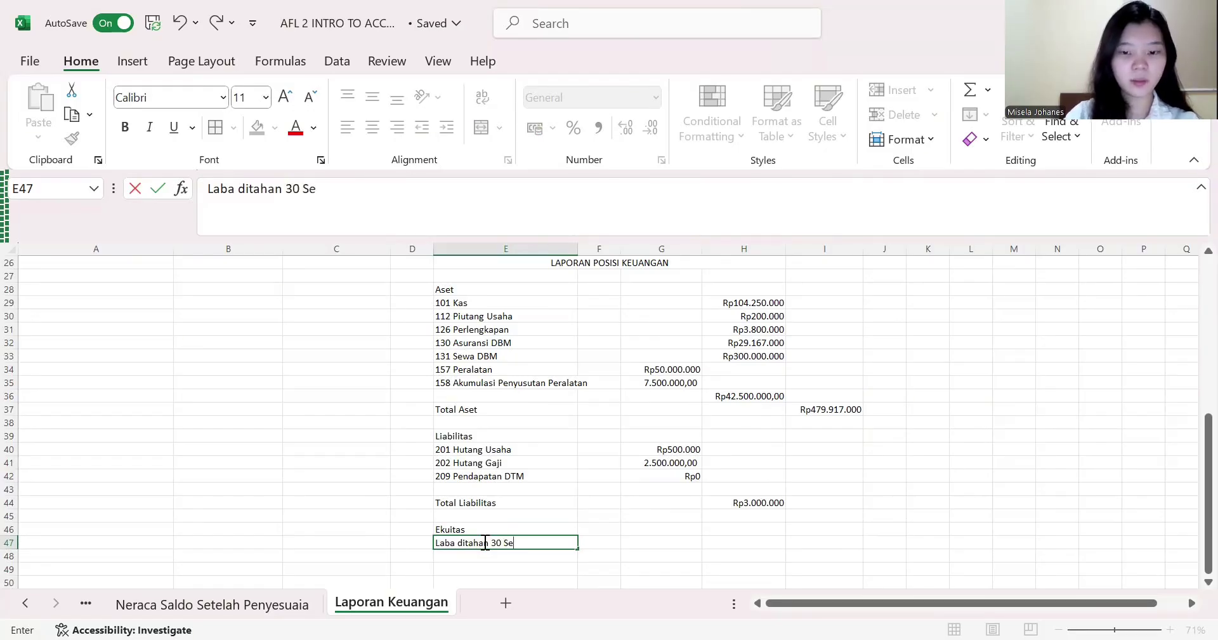
text(ptember)
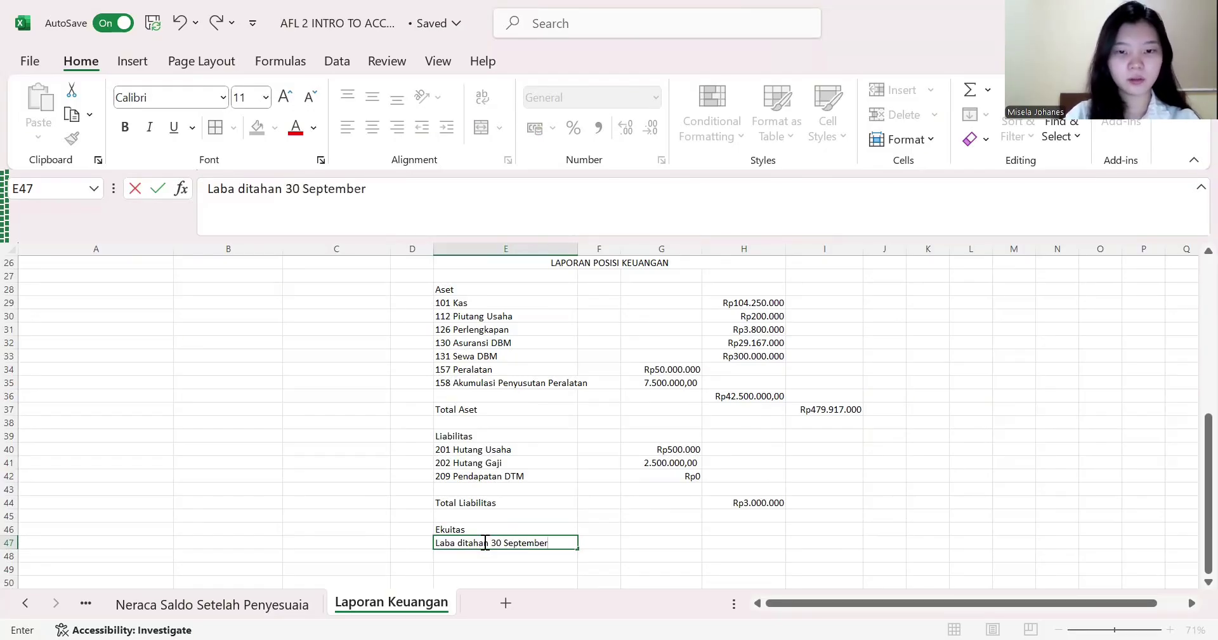
text( 2024)
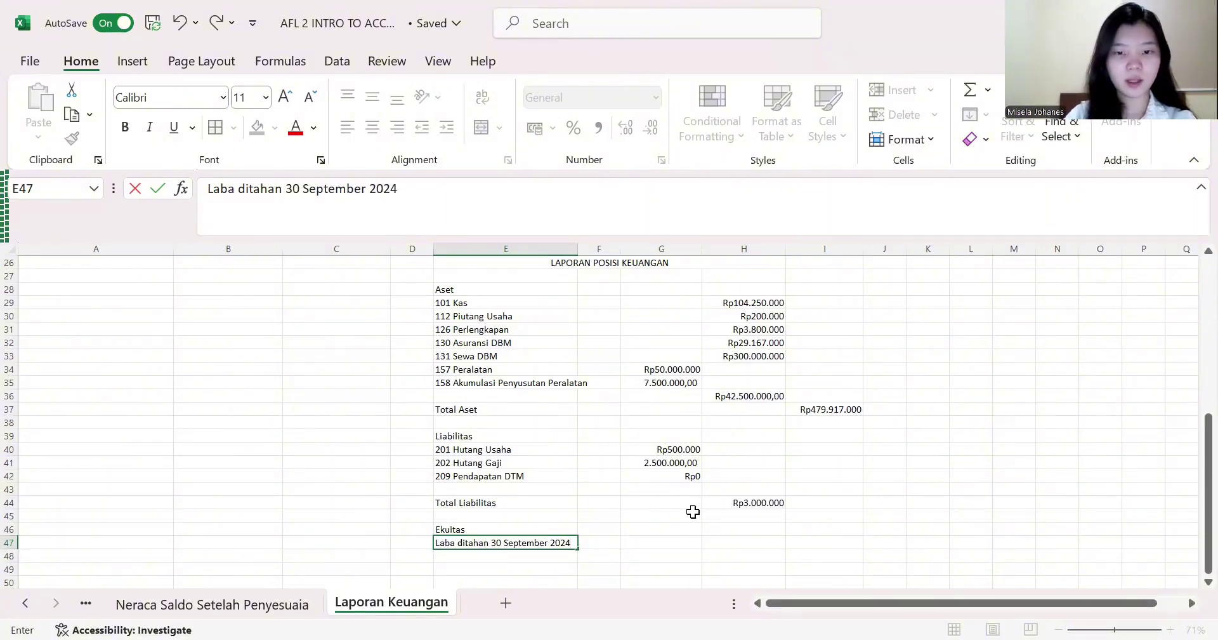
- Link the Laba ditahan amount in H47 to the Saldo Laba 30 September 2024 result in H23
scroll(693, 511, up, 5)
scroll(693, 511, up, 2)
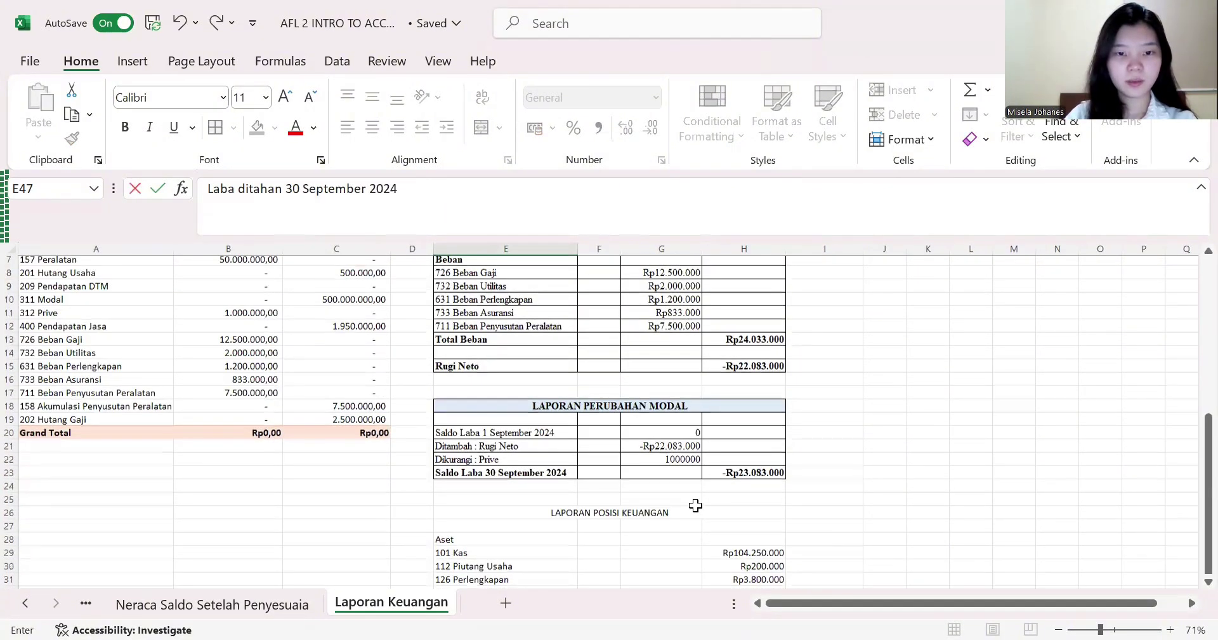
scroll(721, 481, down, 5)
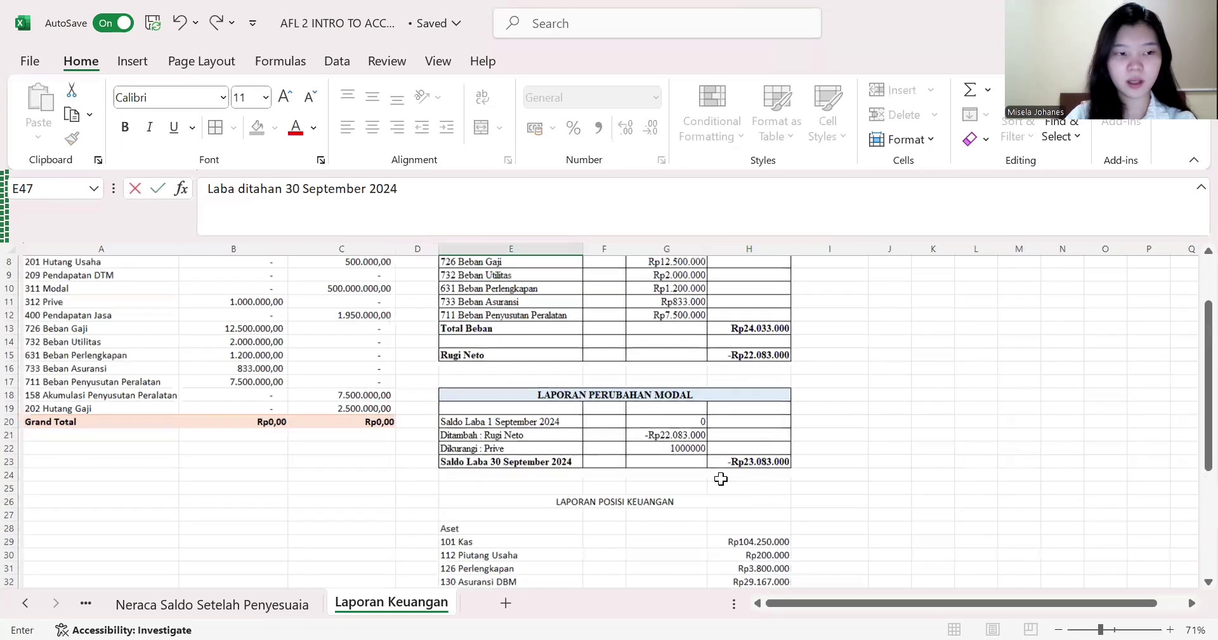
scroll(721, 479, down, 4)
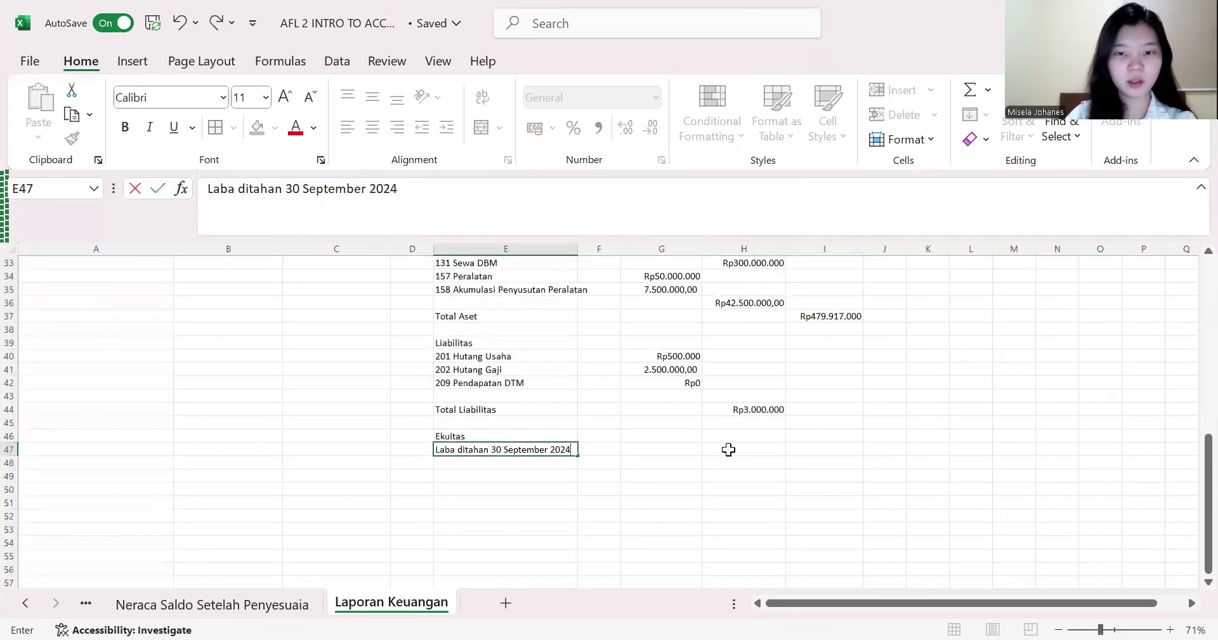
click(729, 449)
text(-)
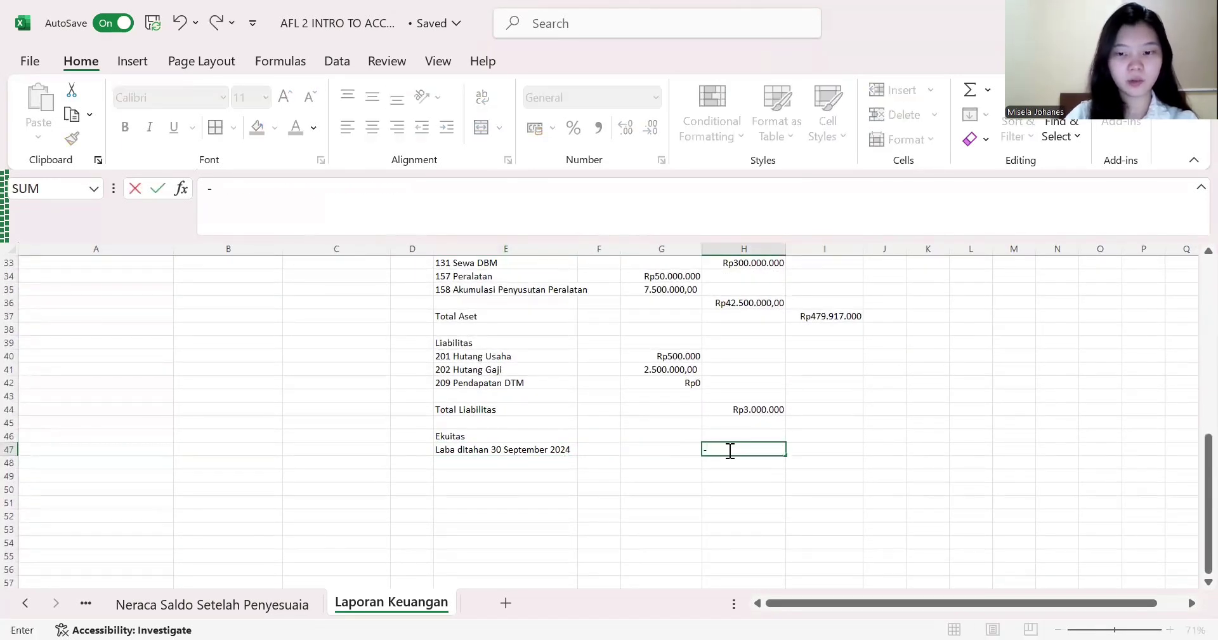
key(BackSpace)
text(=)
scroll(733, 436, up, 6)
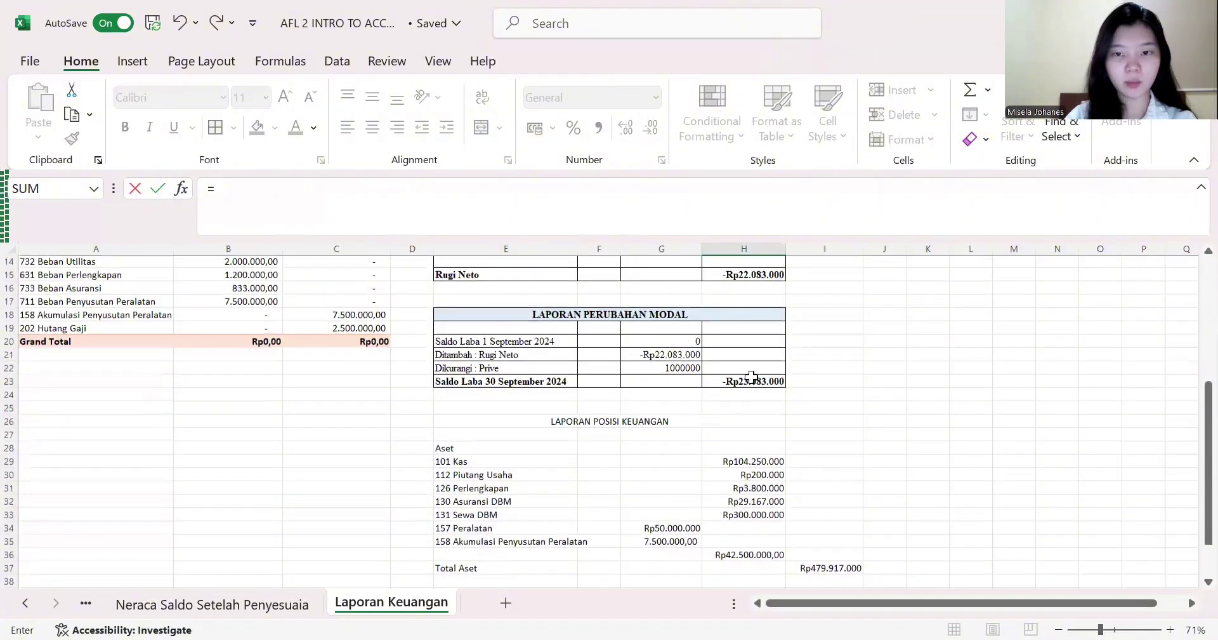
click(751, 377)
key(Return)
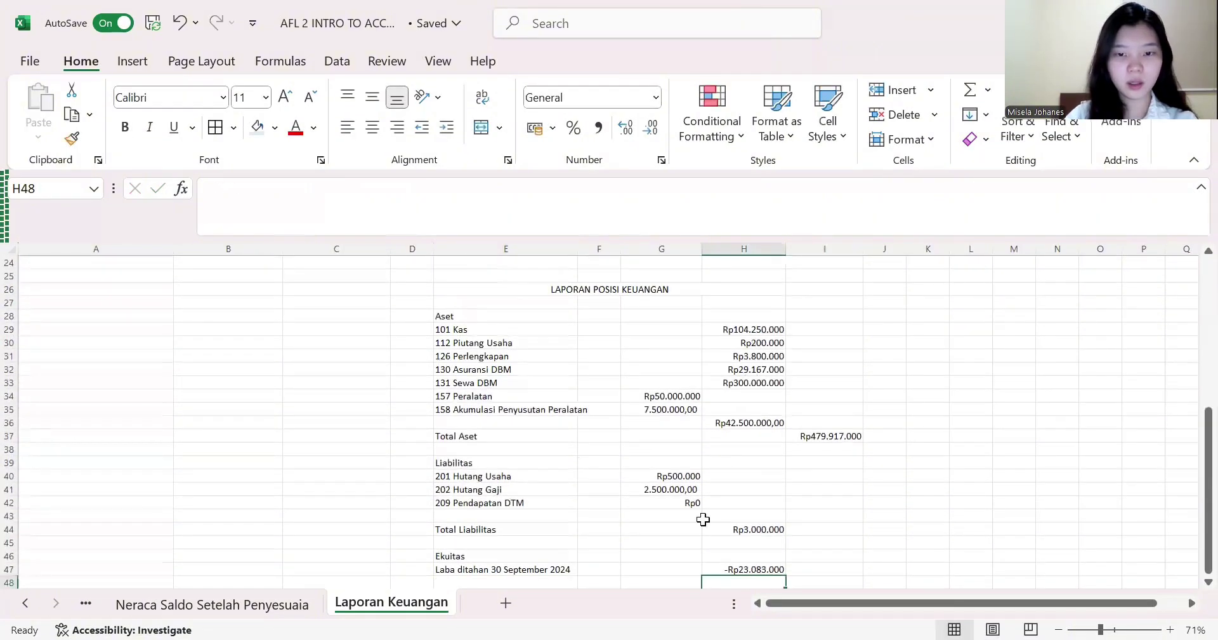
- Copy the 311 Modal account name from A10 of the trial balance into E48 and select its amount cell H48
click(540, 556)
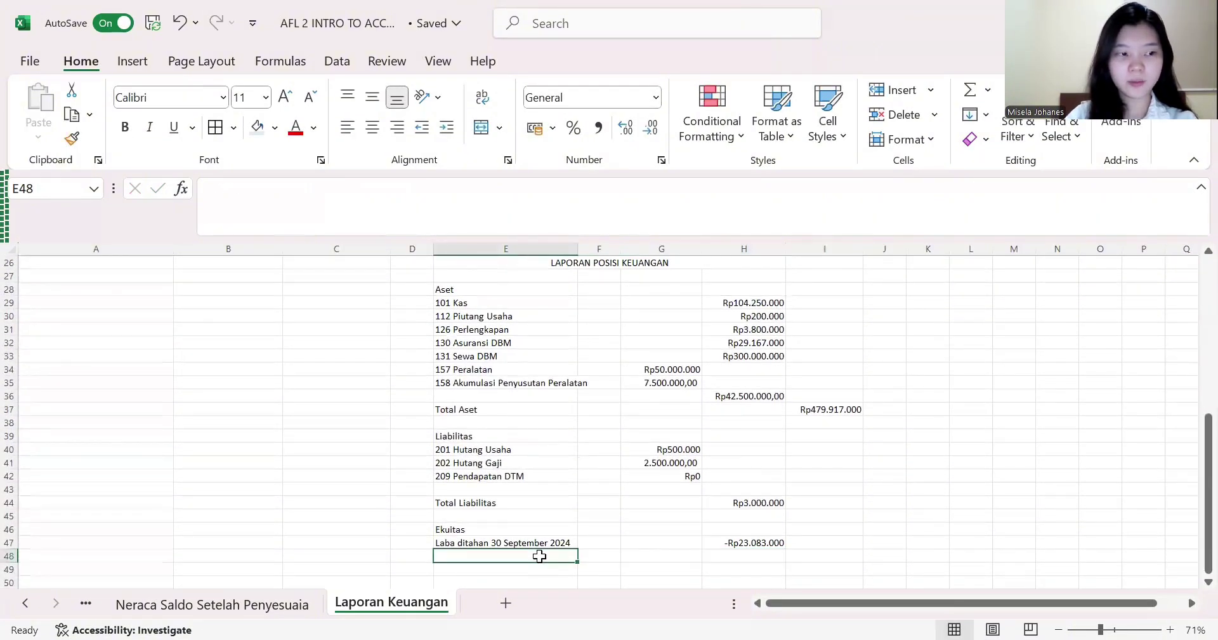
scroll(435, 495, up, 8)
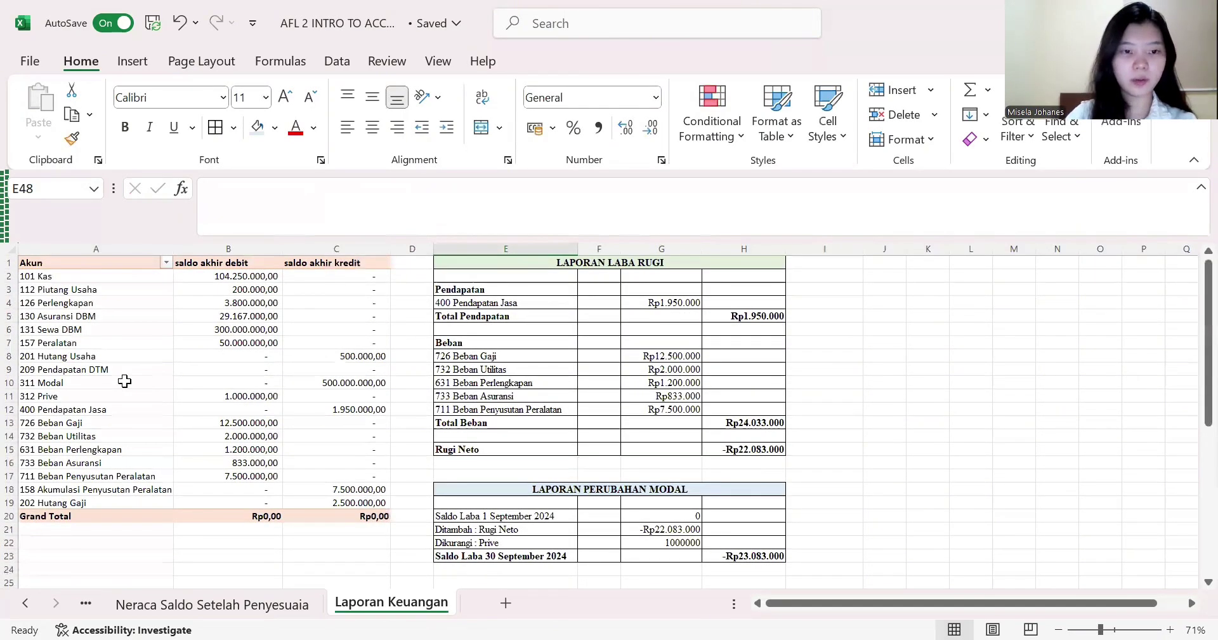
click(124, 381)
key(ctrl+c)
scroll(367, 471, down, 12)
click(464, 395)
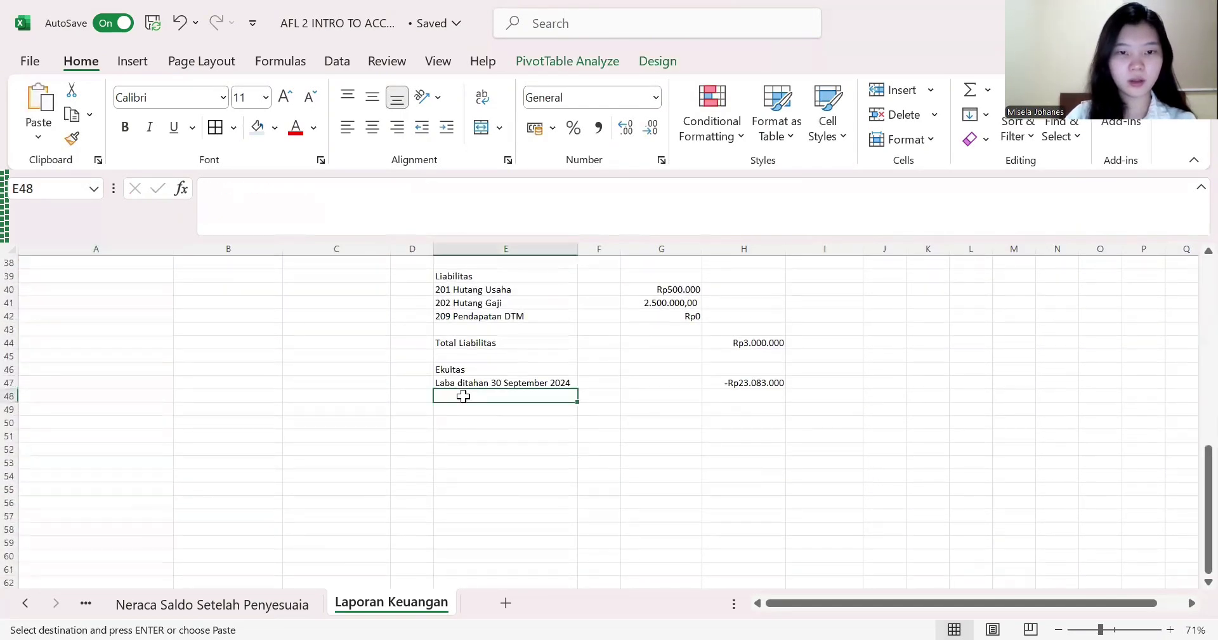
key(ctrl+v)
click(746, 396)
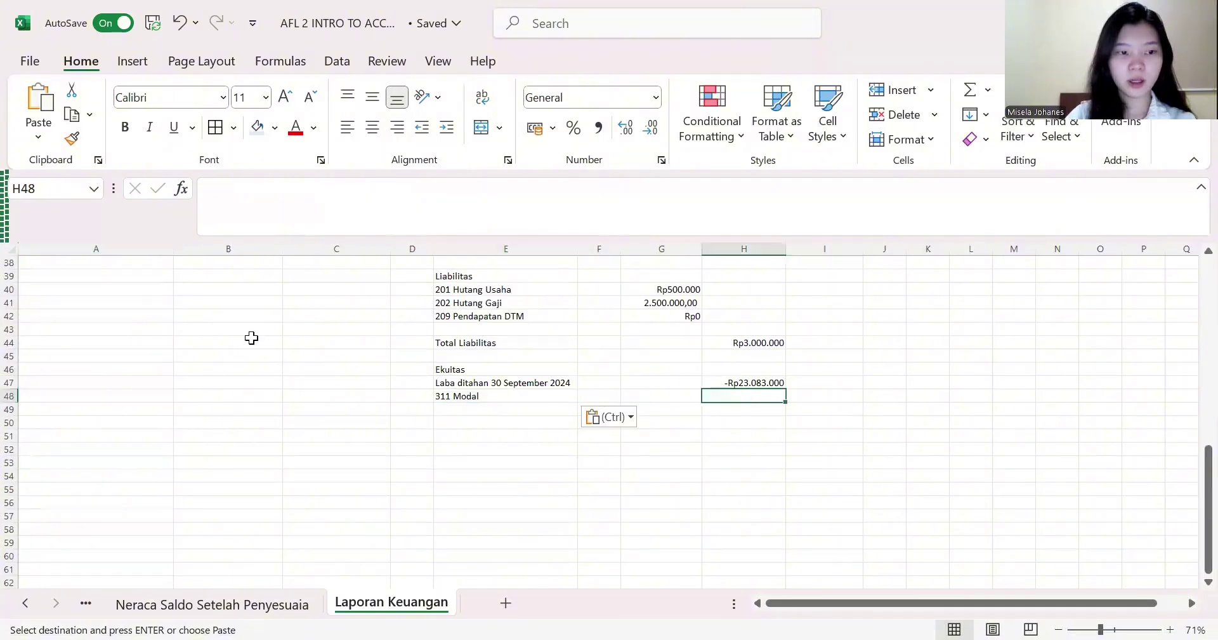
- Copy the 311 Modal credit balance from C10 of the trial balance into H48
scroll(252, 337, up, 12)
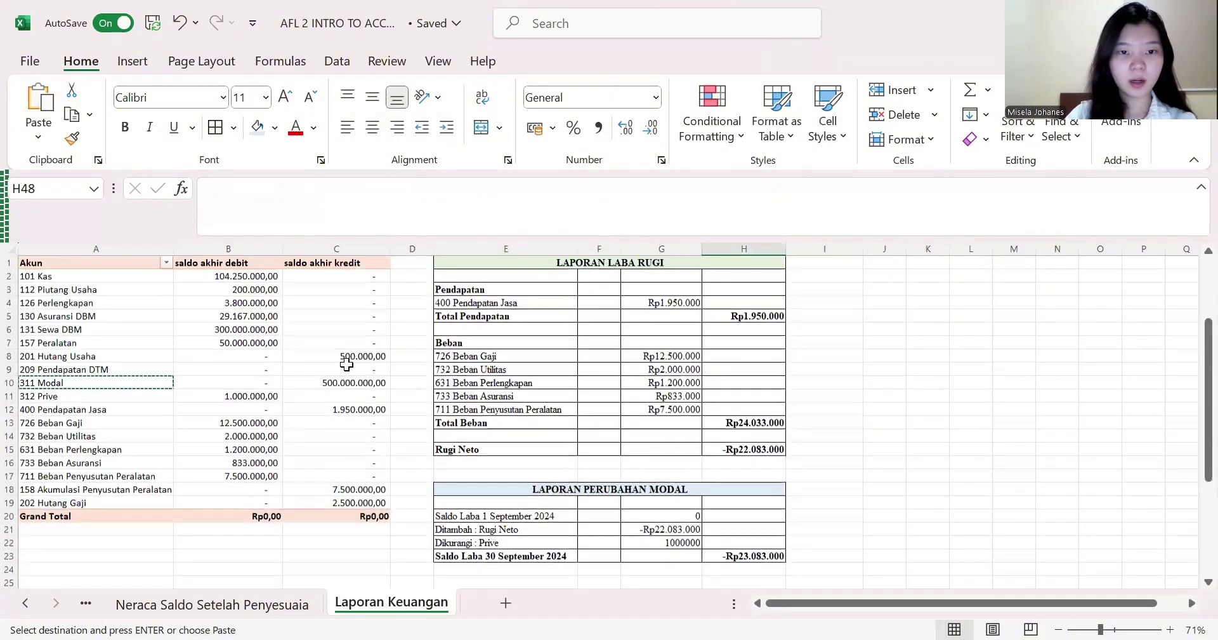
click(344, 383)
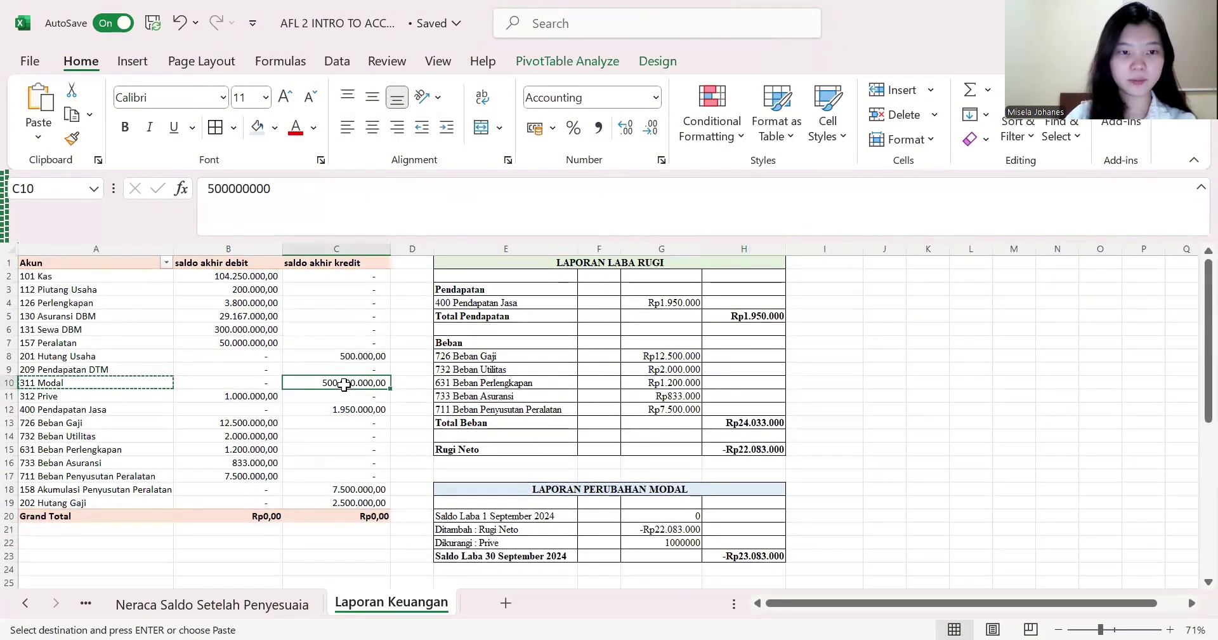
scroll(685, 437, down, 9)
click(742, 530)
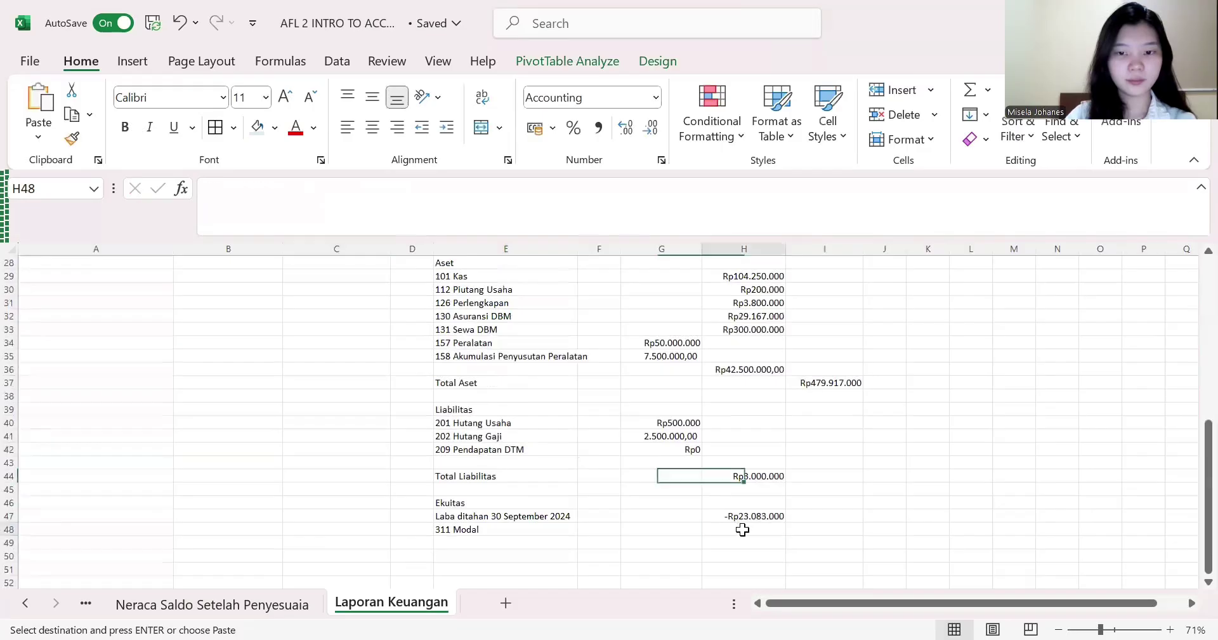
key(ctrl+v)
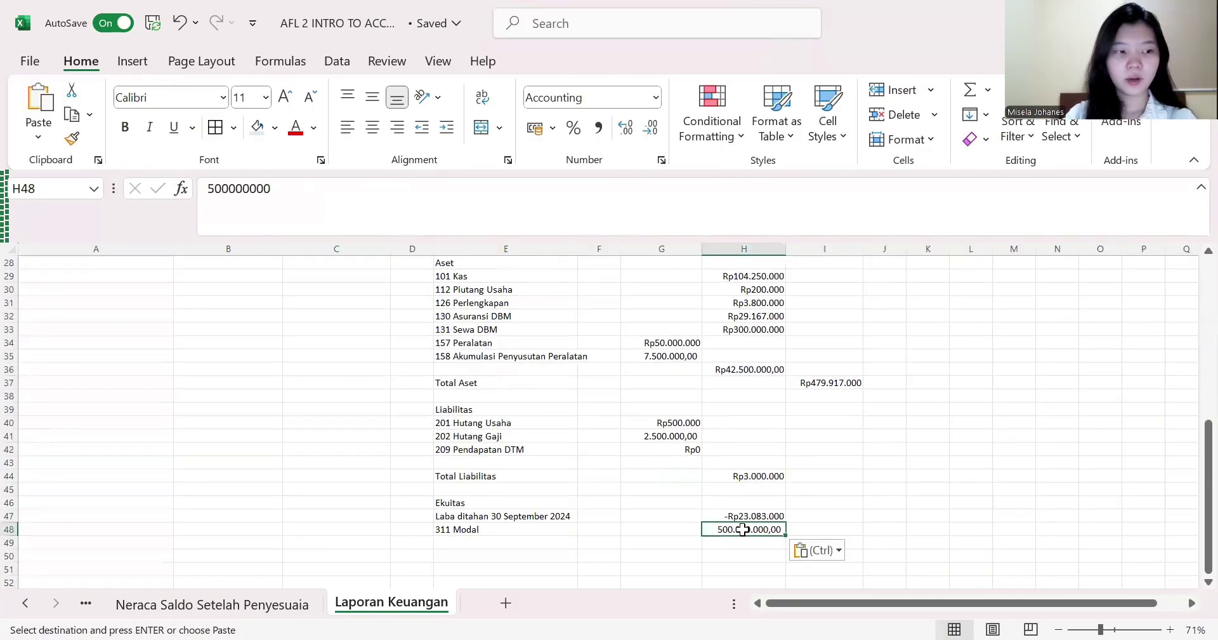
scroll(742, 492, down, 1)
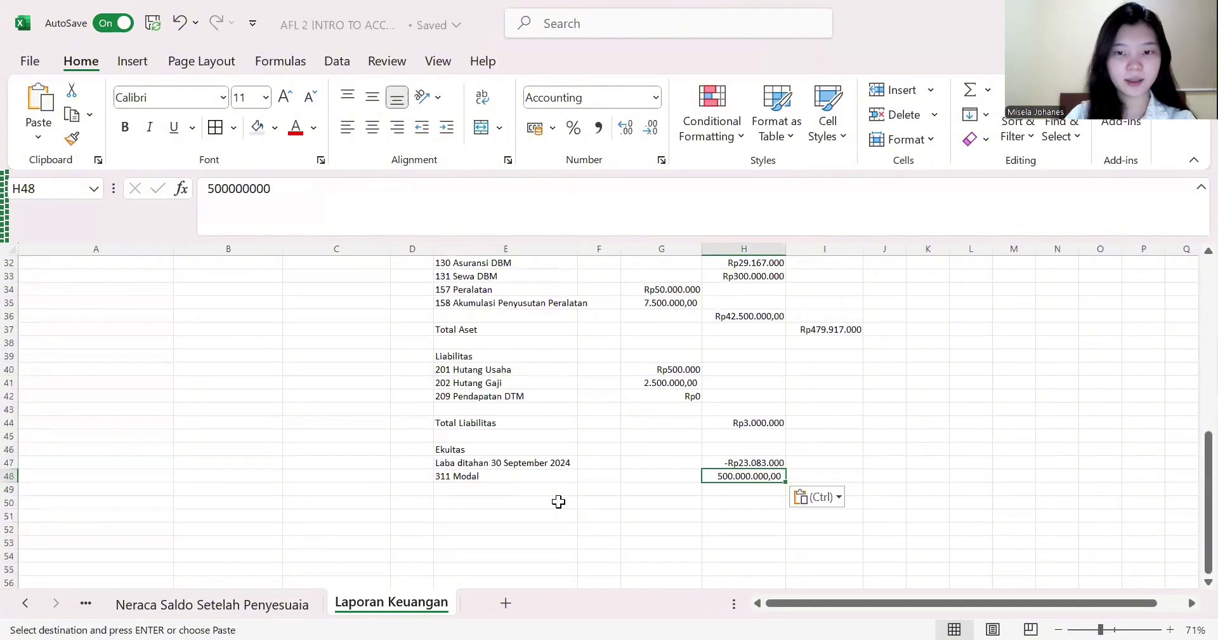
- Move the Laba ditahan and 311 Modal amounts from column H to G47:G48
double_click(739, 462)
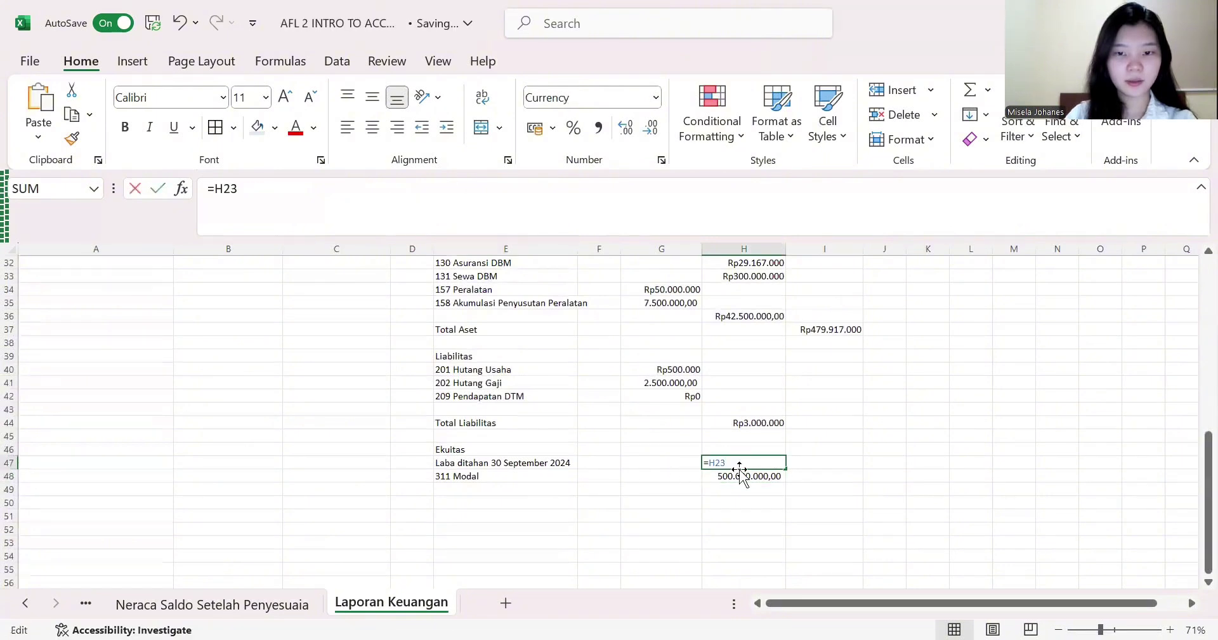
click(731, 486)
drag(725, 458, 677, 469)
click(682, 485)
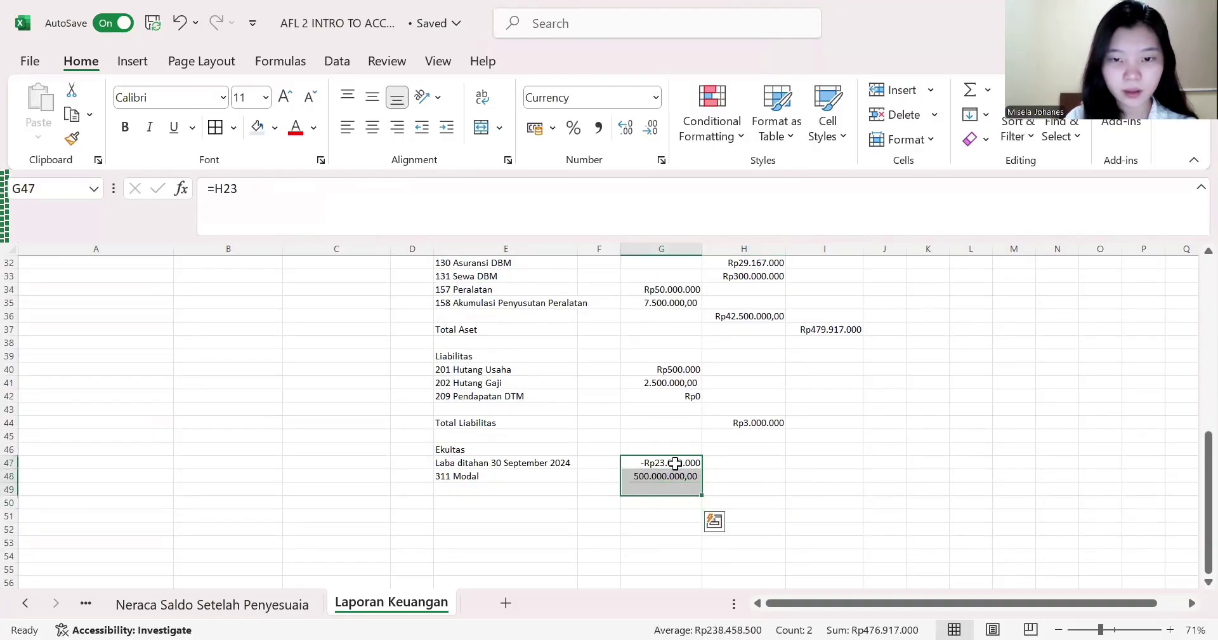
- Enter the label Total Ekuitas in E50, below the equity lines
click(515, 502)
text(Total)
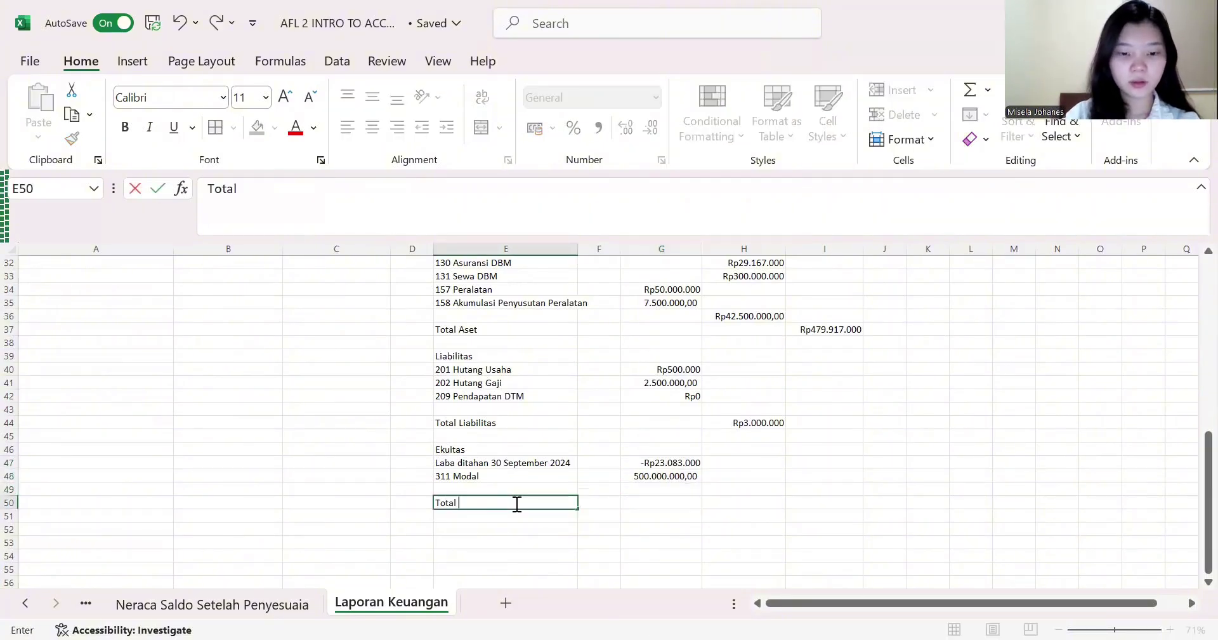
key(Right)
key(Right)
key(Right)
key(Right)
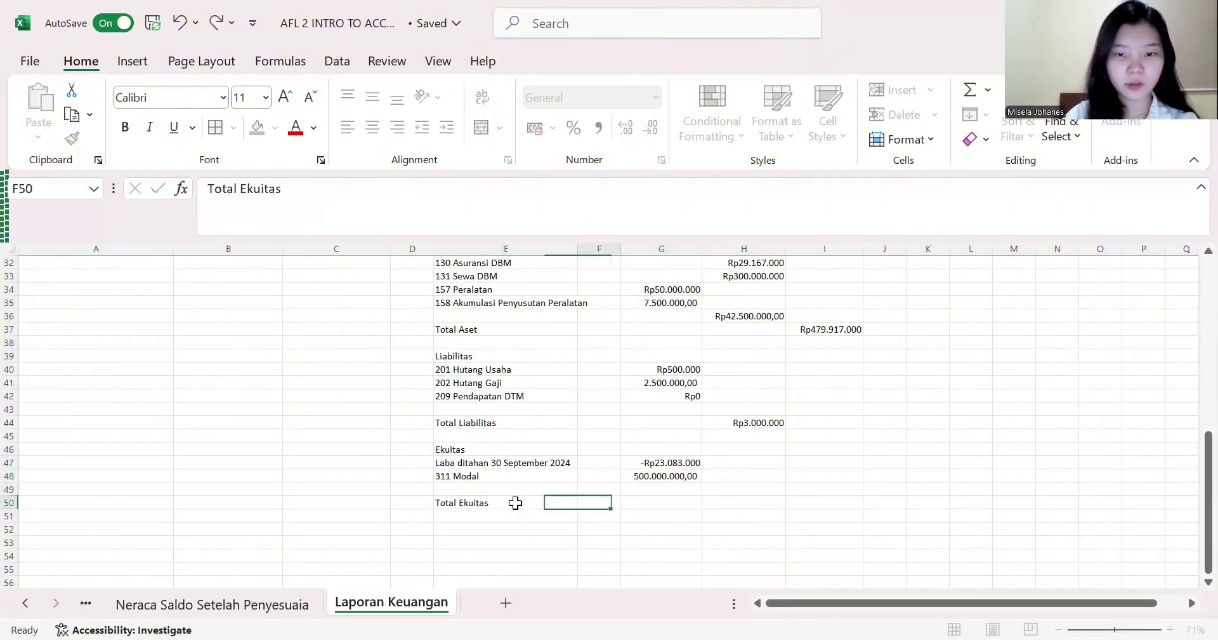
- Calculate Total Ekuitas in H50 with a SUM of the Laba ditahan and 311 Modal amounts in column G
click(516, 502)
key(Right)
key(Right)
key(Right)
key(Right)
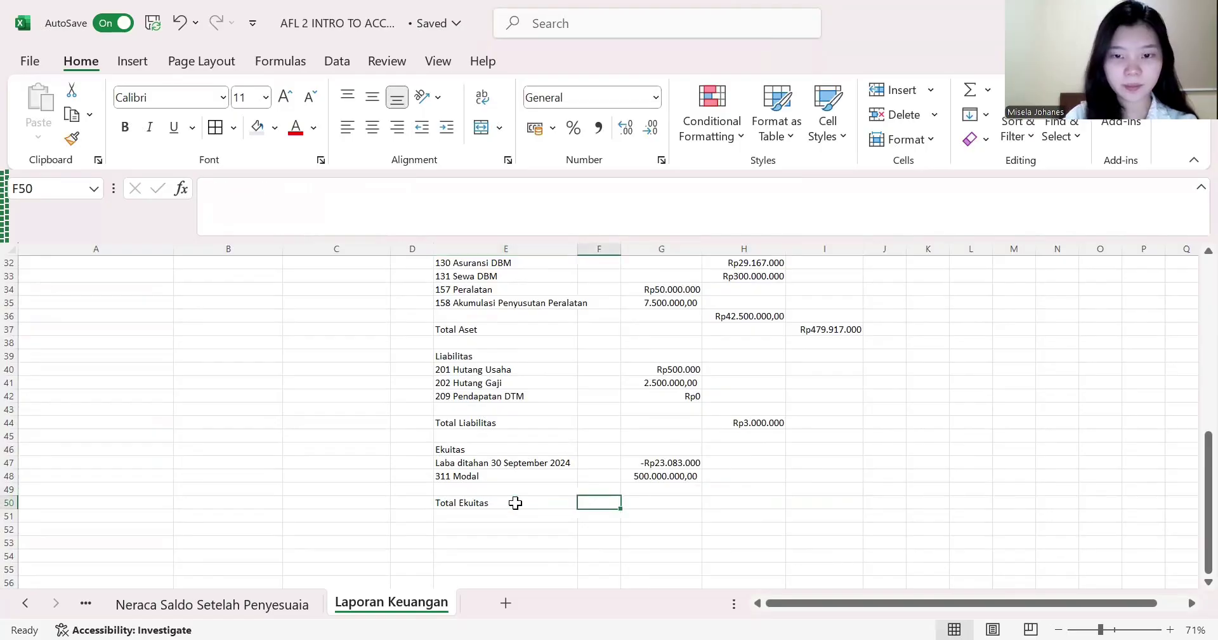
key(Left)
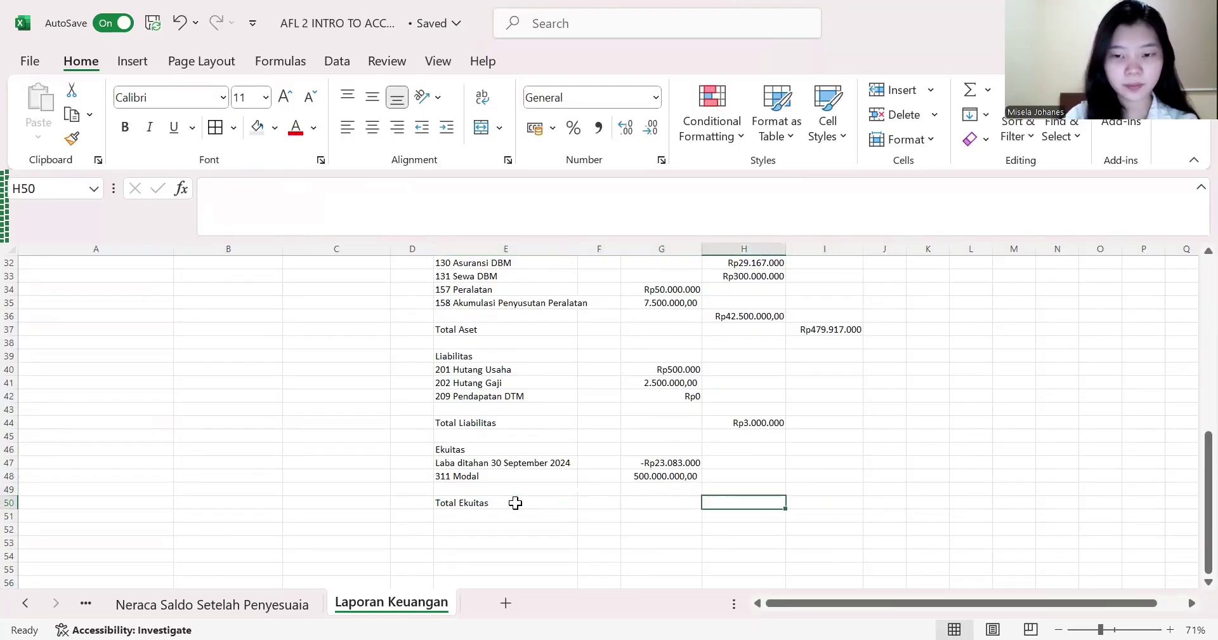
text(=sum)
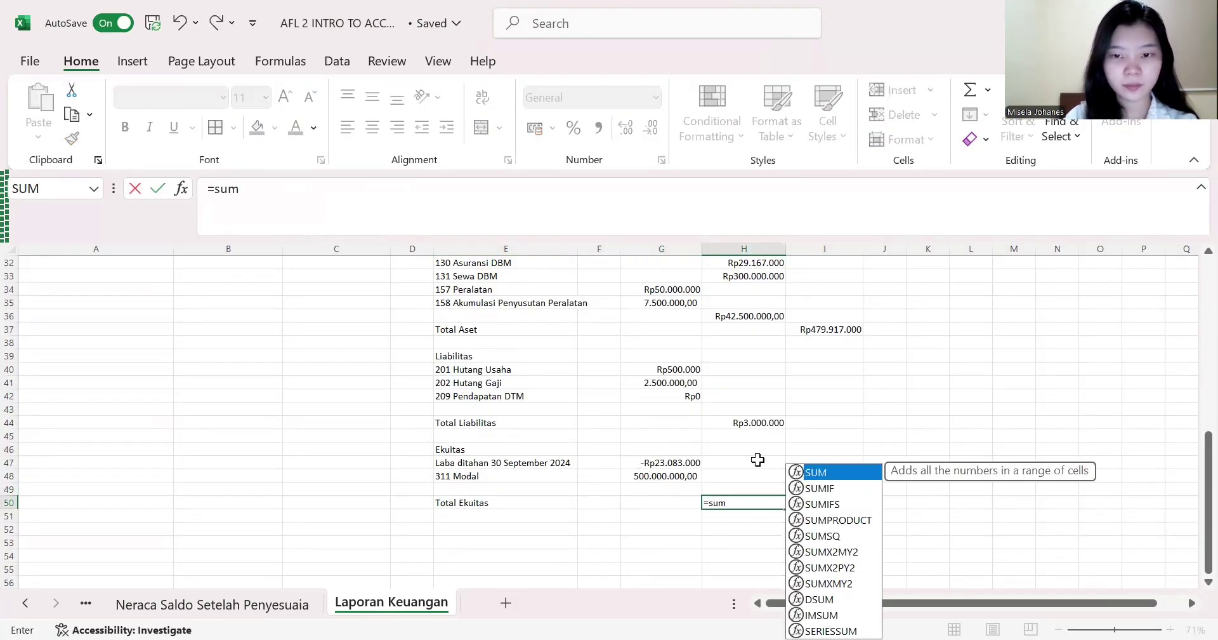
double_click(801, 470)
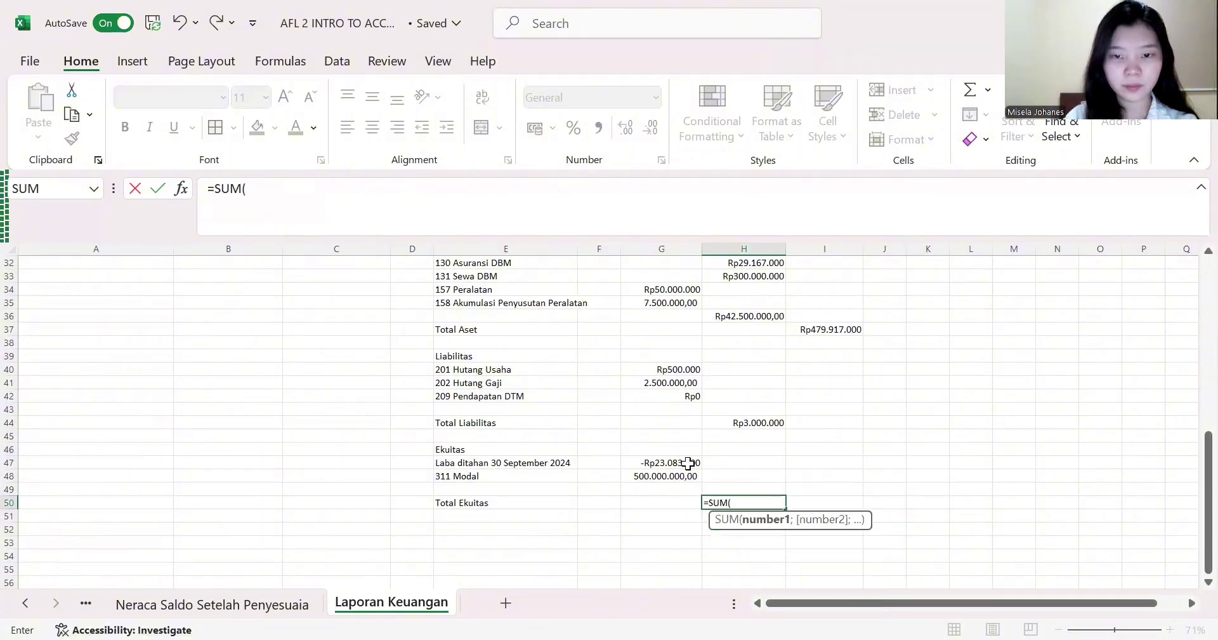
drag(669, 463, 686, 468)
key(Return)
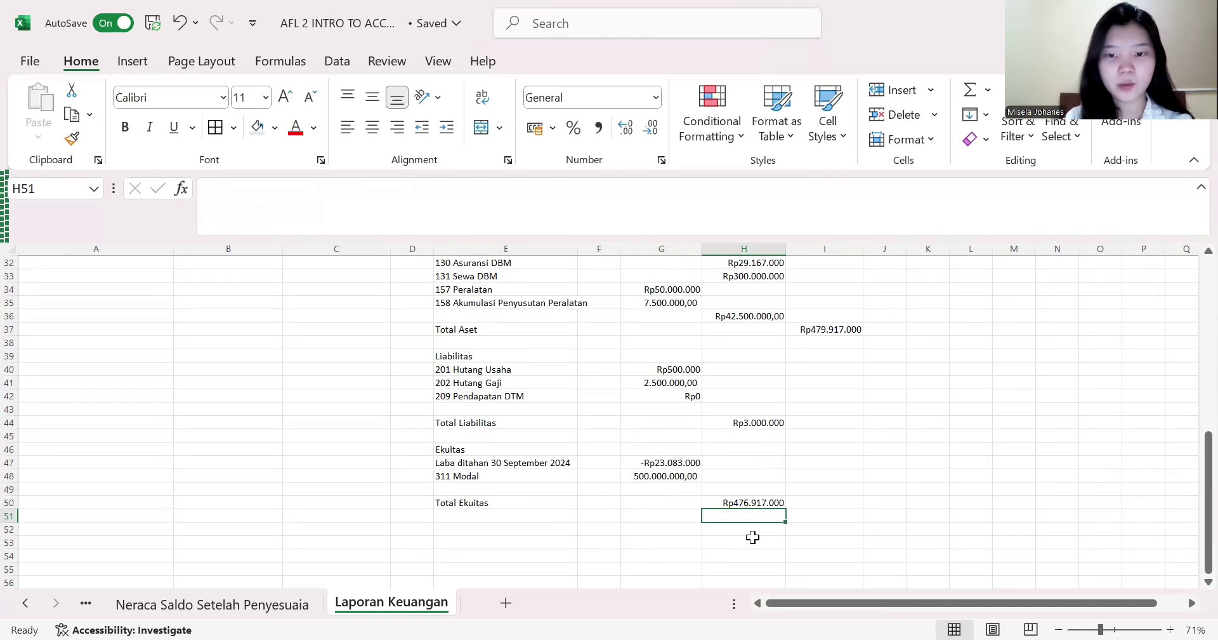
- Enter the label Total Liabilitas + Ekuitas in E52
click(502, 533)
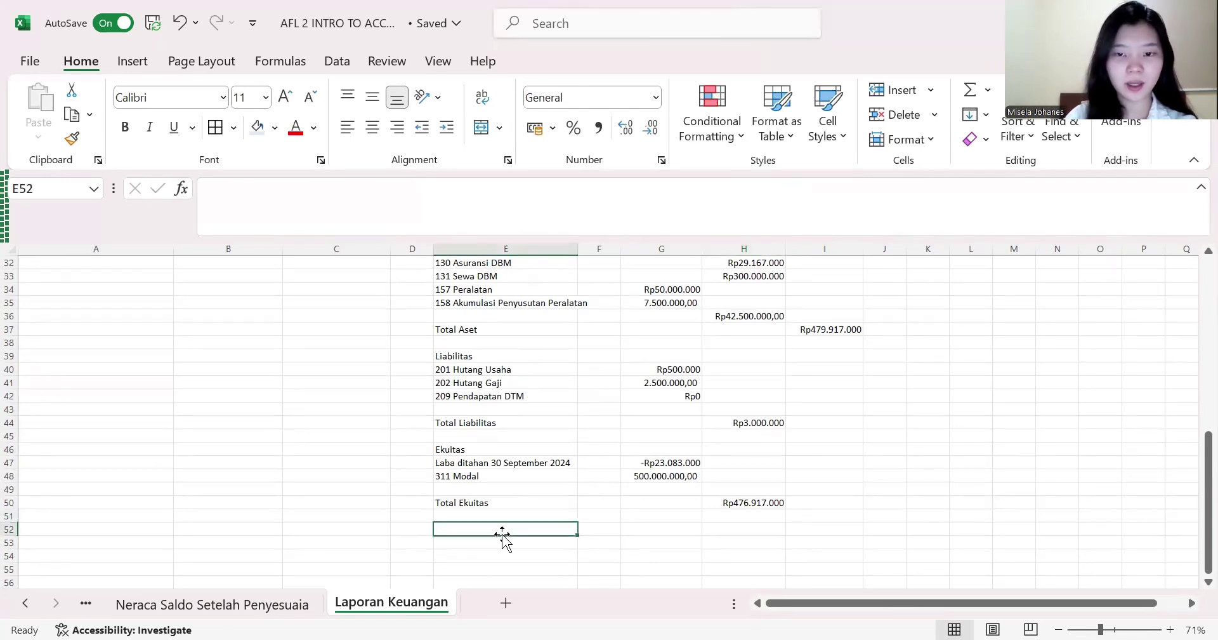
text(Total)
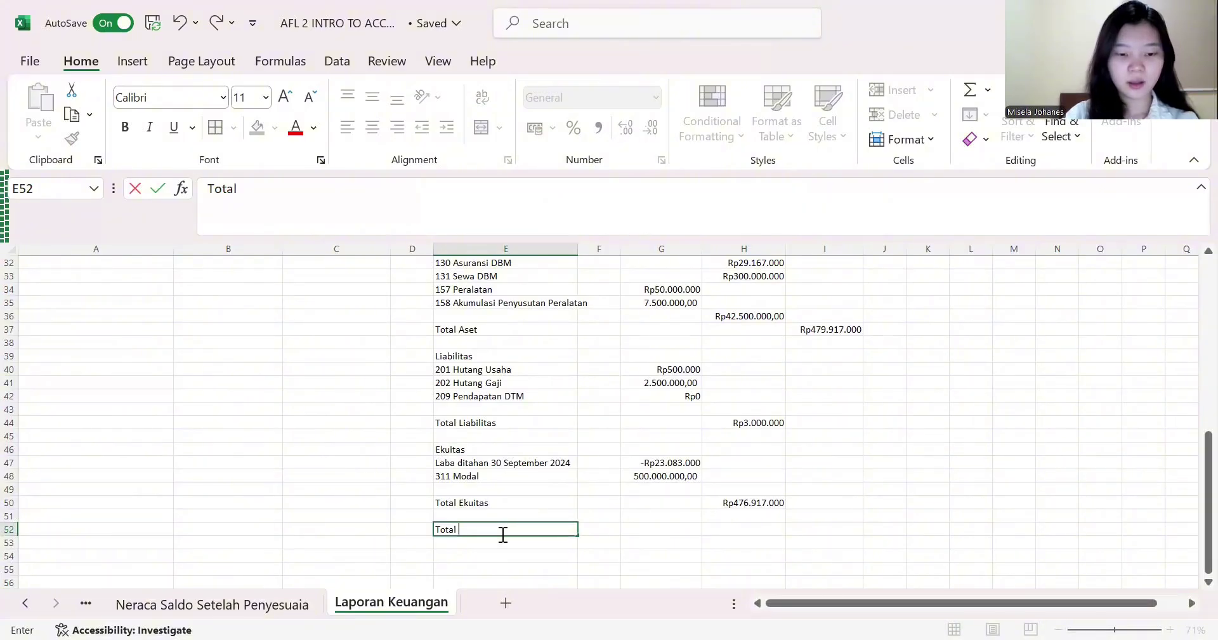
text( Liabilitas)
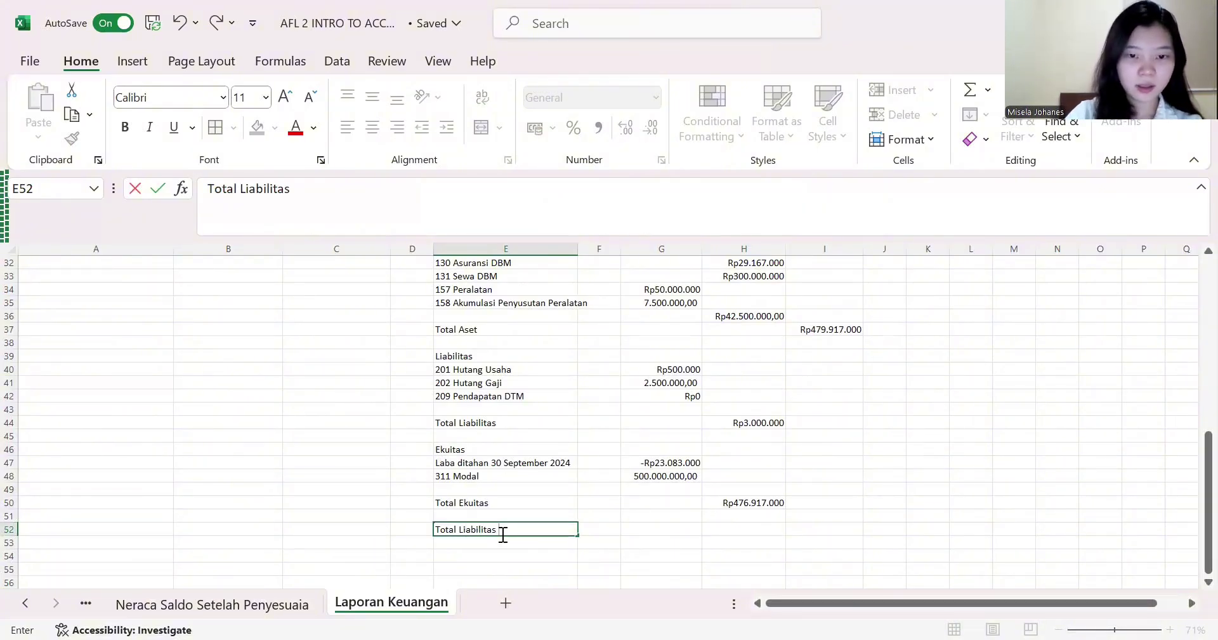
text( + E)
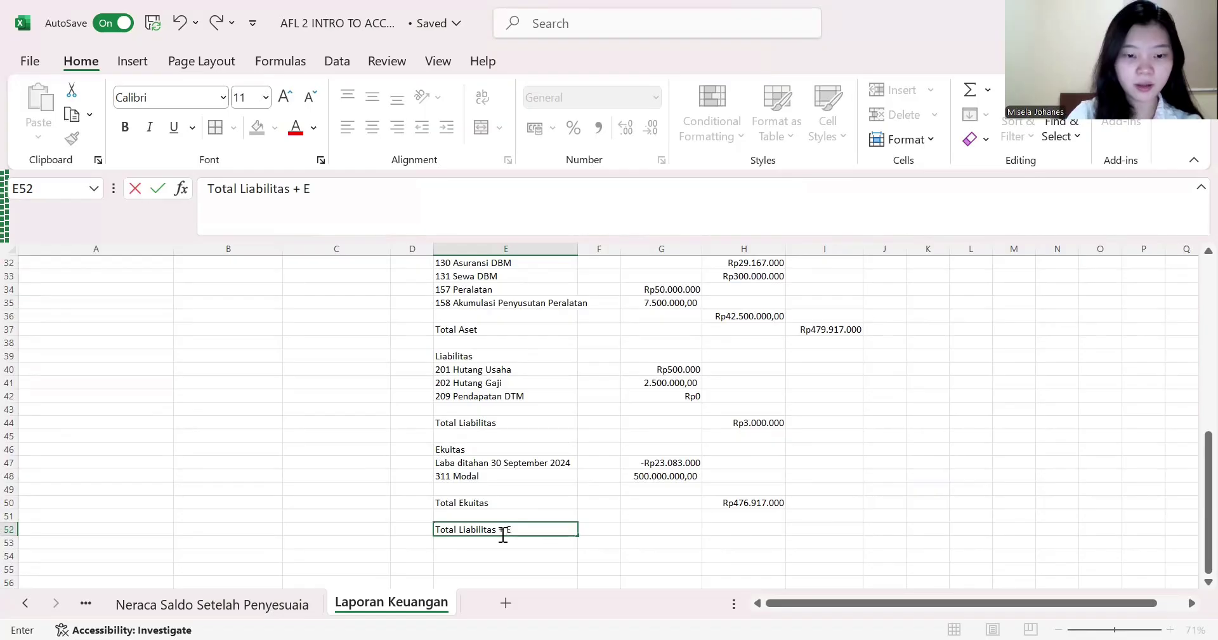
text(kuitas)
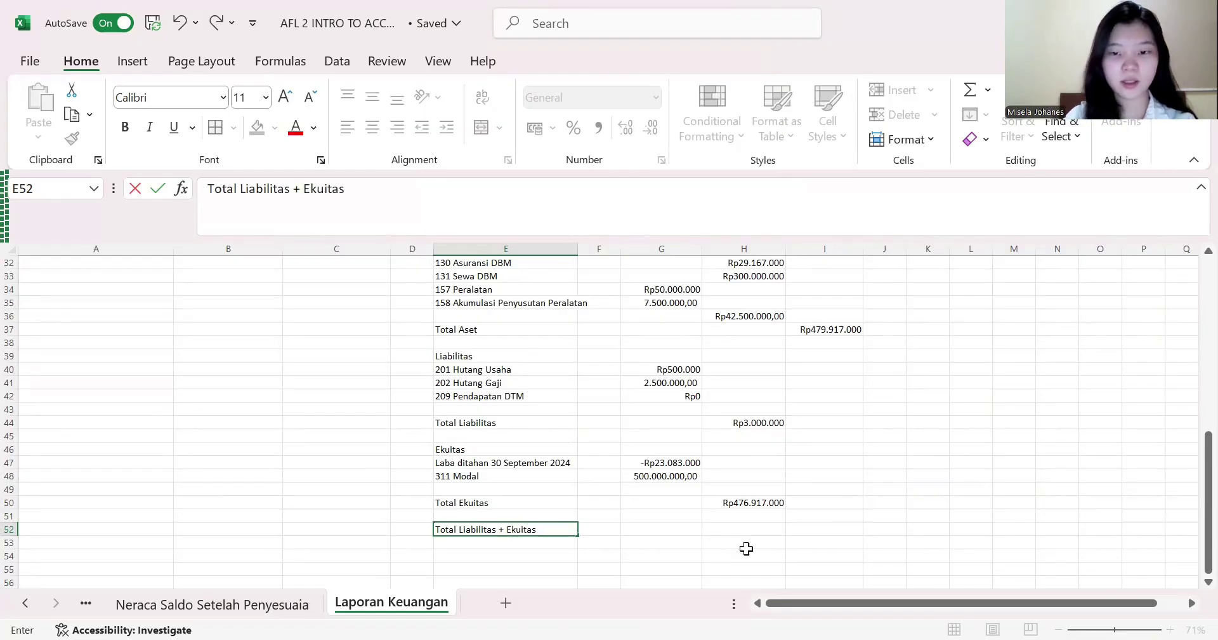
- Calculate Total Liabilitas + Ekuitas in I52 with =H44+H50 and compare it with Total Aset in I37
click(821, 531)
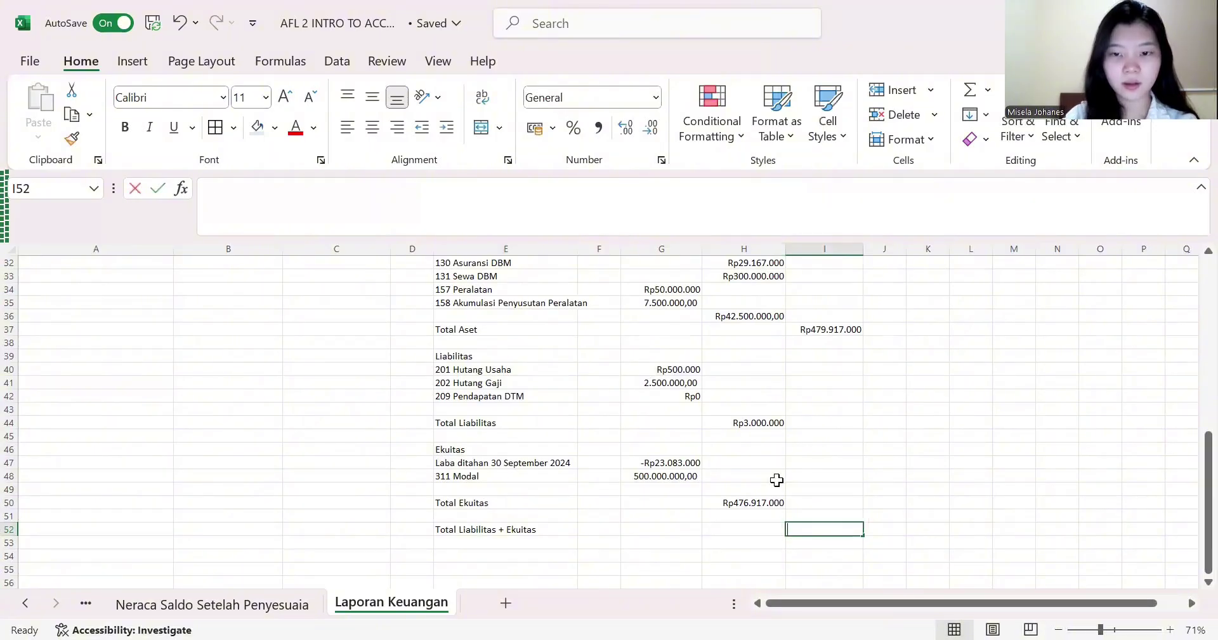
text(=)
click(759, 423)
text(_)
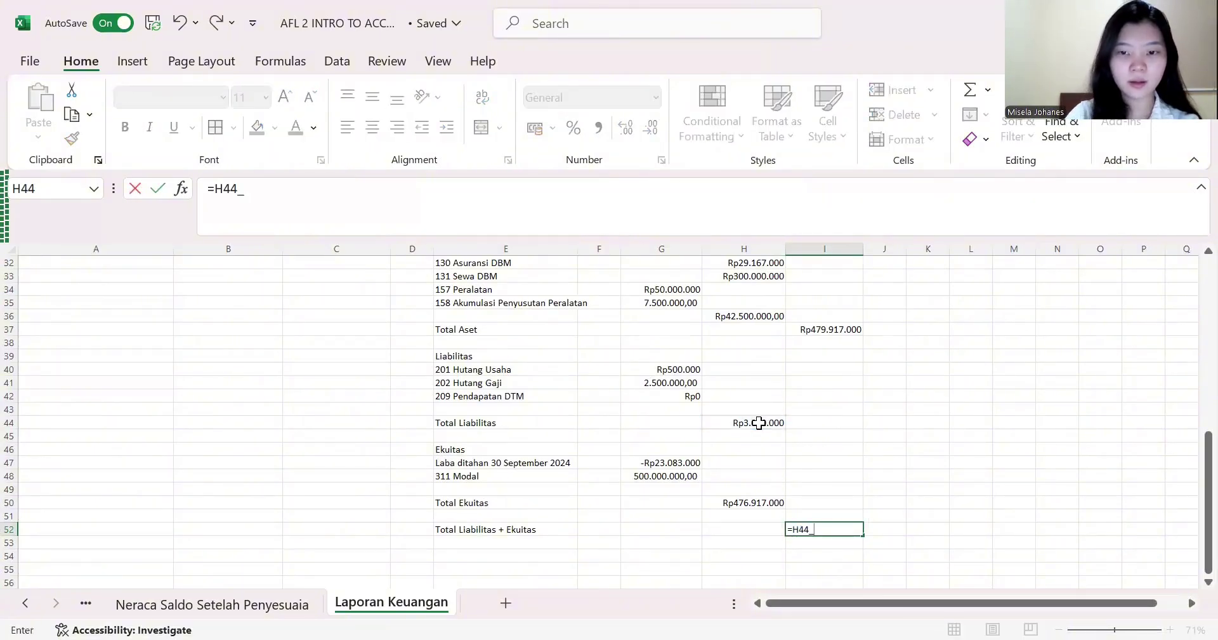
key(BackSpace)
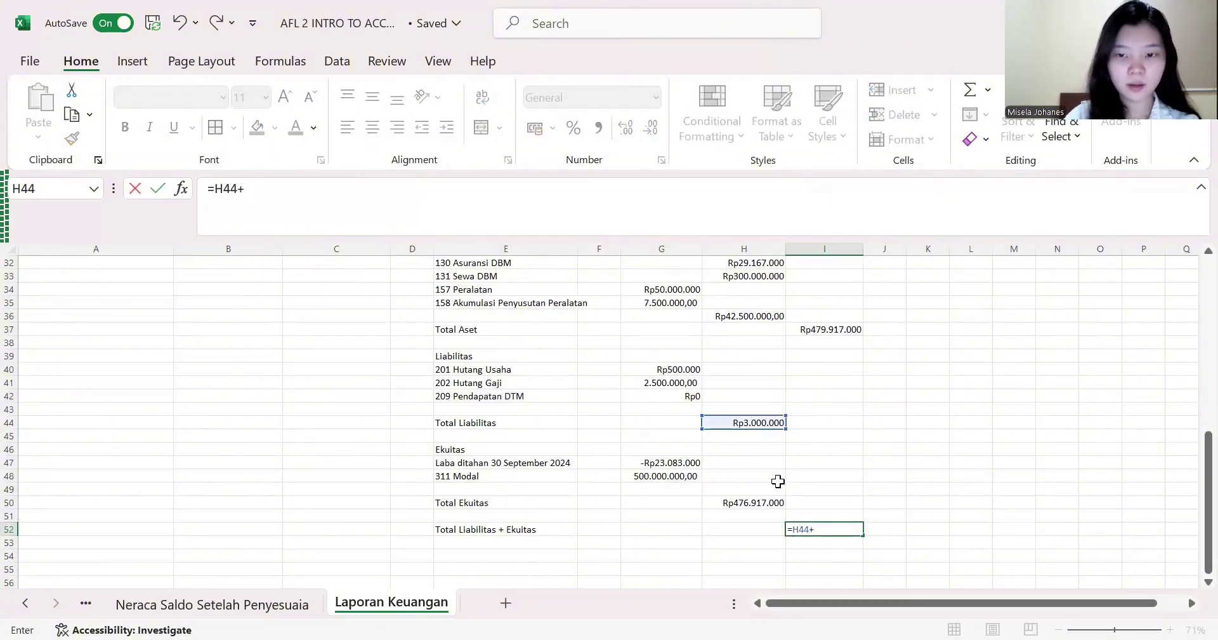
text(+)
click(754, 514)
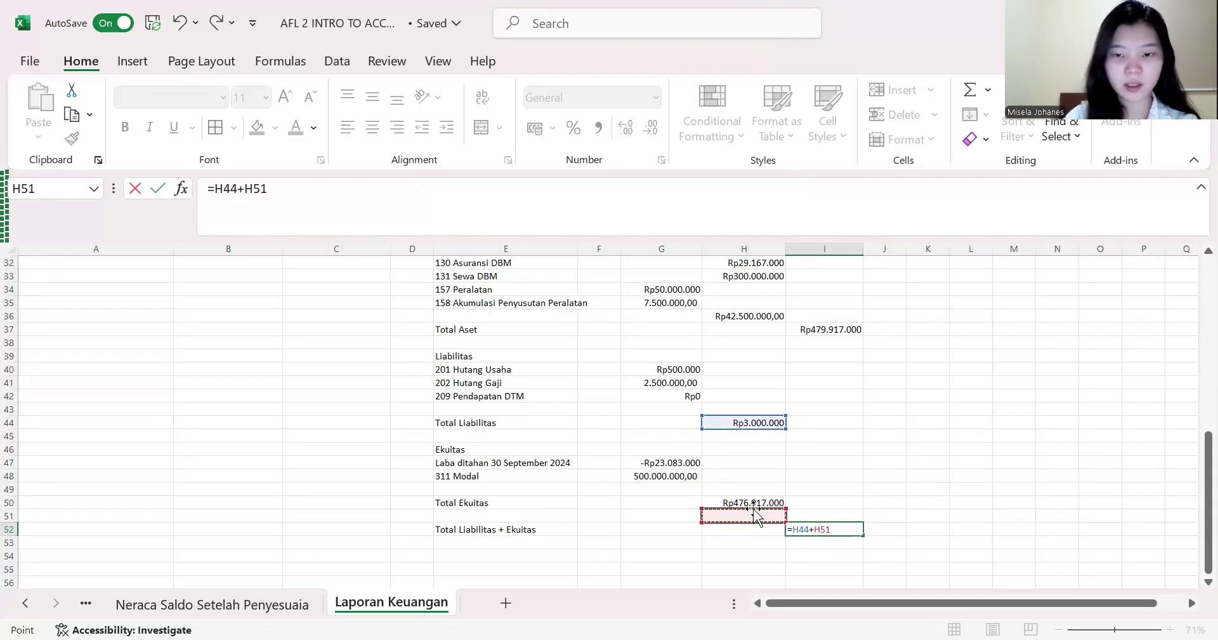
click(754, 504)
key(Return)
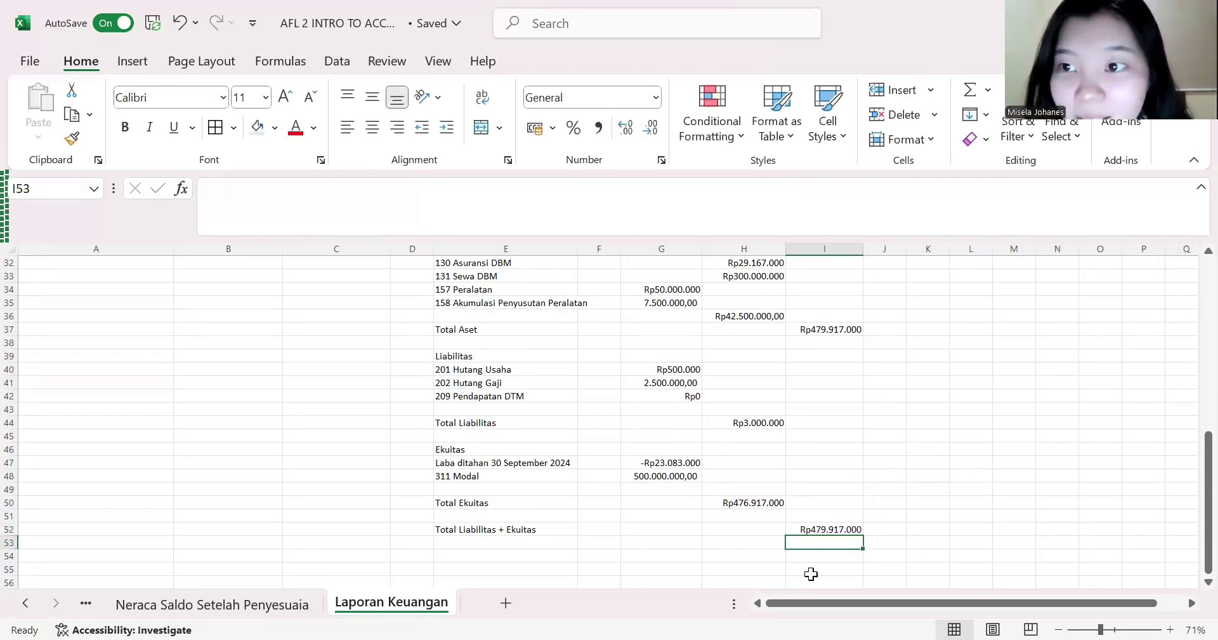
click(818, 330)
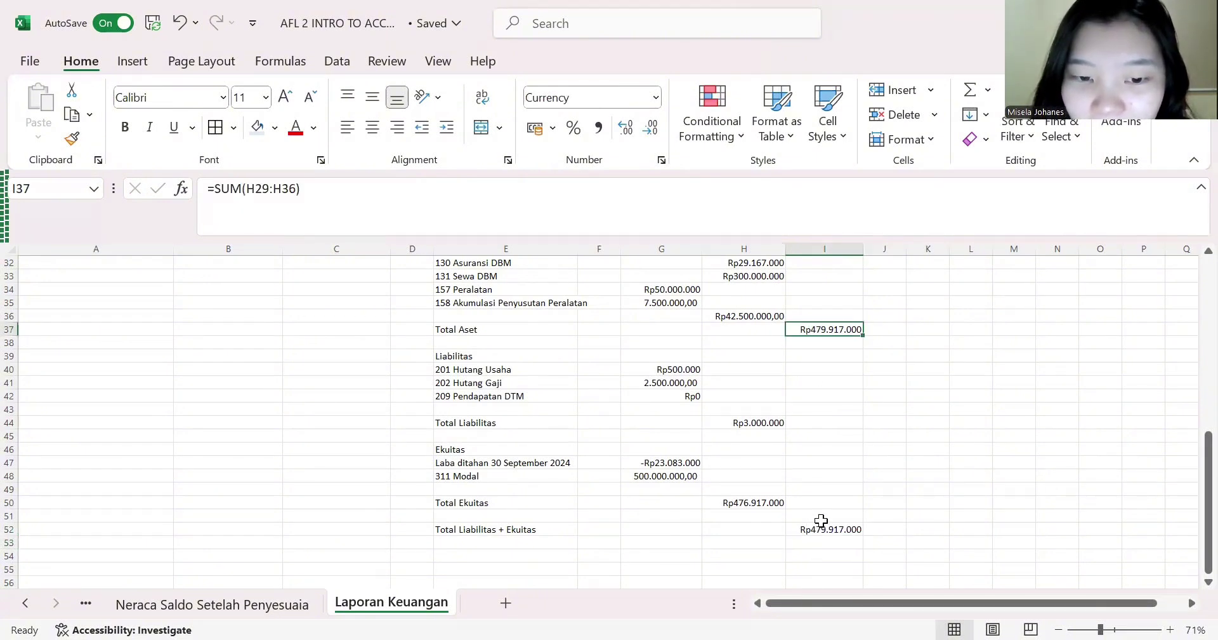
click(814, 529)
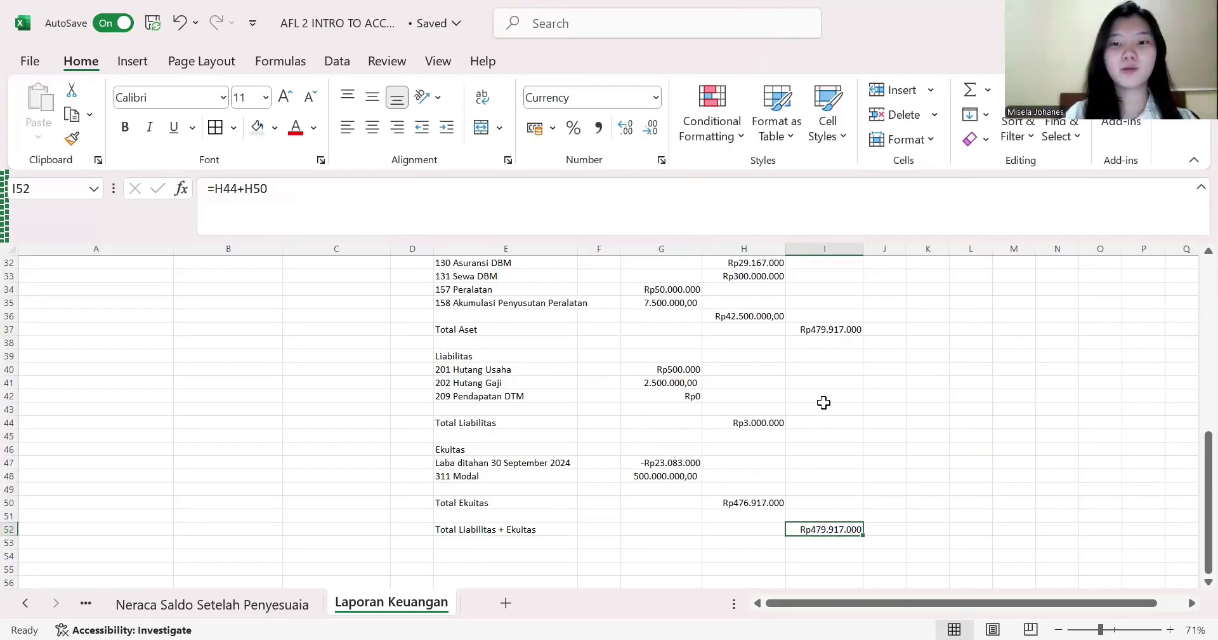
- Apply all borders and the Times New Roman font to the whole Laporan Posisi Keuangan, E26:I52
scroll(823, 402, up, 5)
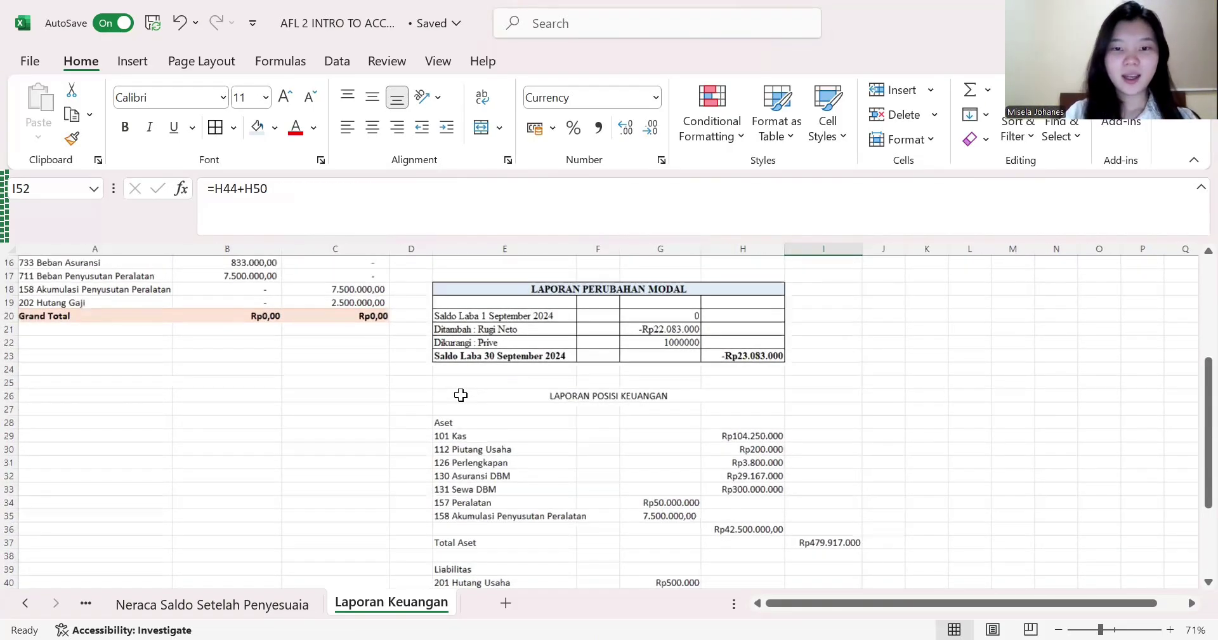
drag(460, 394, 814, 566)
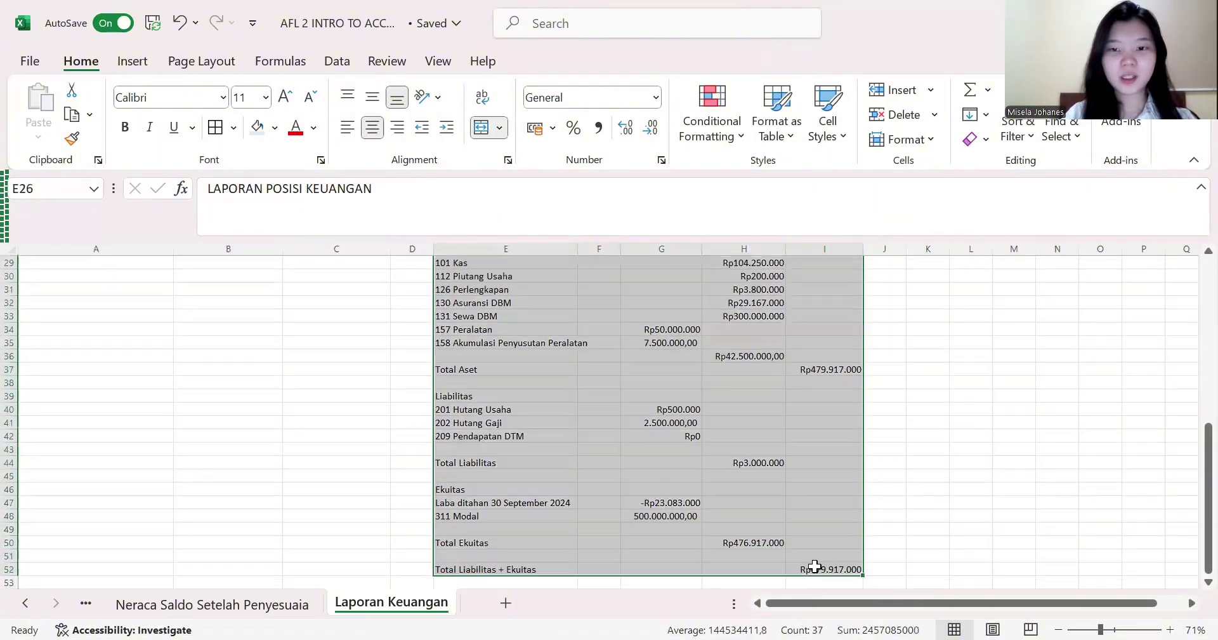
click(214, 128)
click(225, 94)
text(Times New Roman)
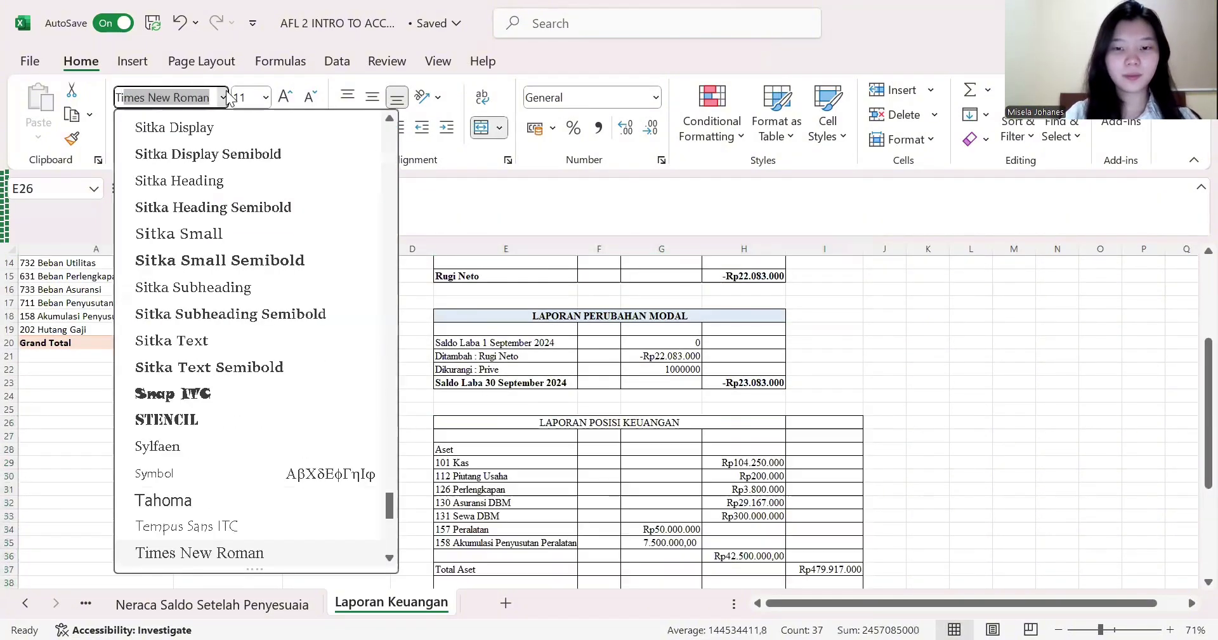
key(Return)
- Unmerge the LAPORAN POSISI KEUANGAN title and merge and center it again across E26:I26
click(486, 420)
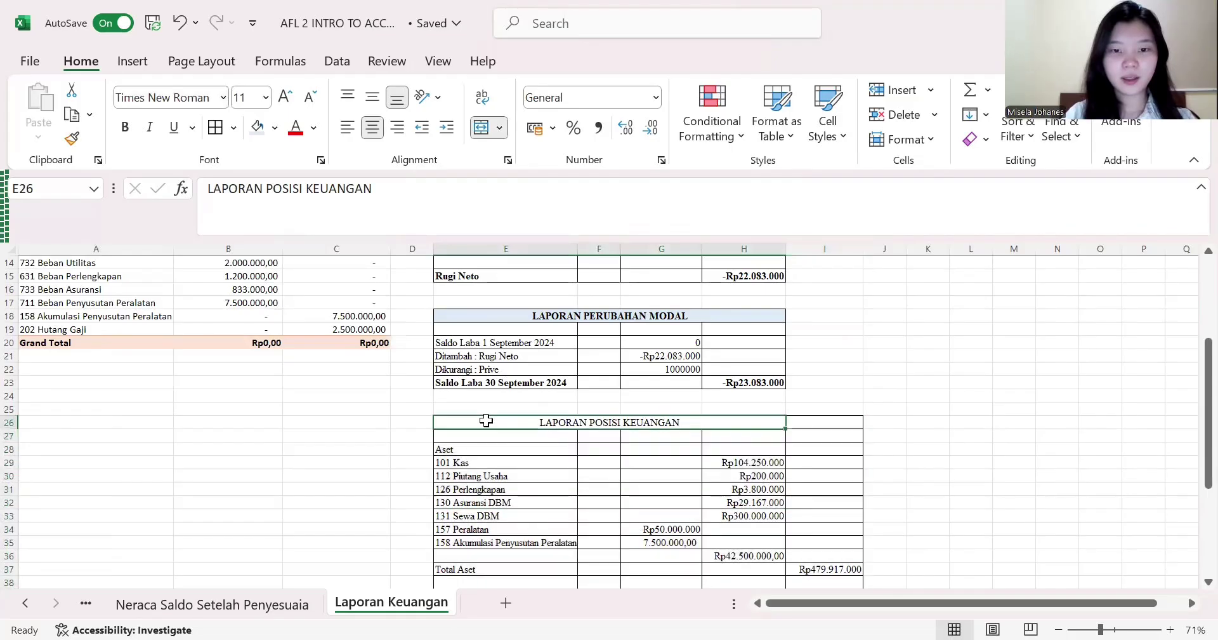
double_click(486, 420)
drag(486, 421, 580, 423)
click(583, 424)
click(804, 422)
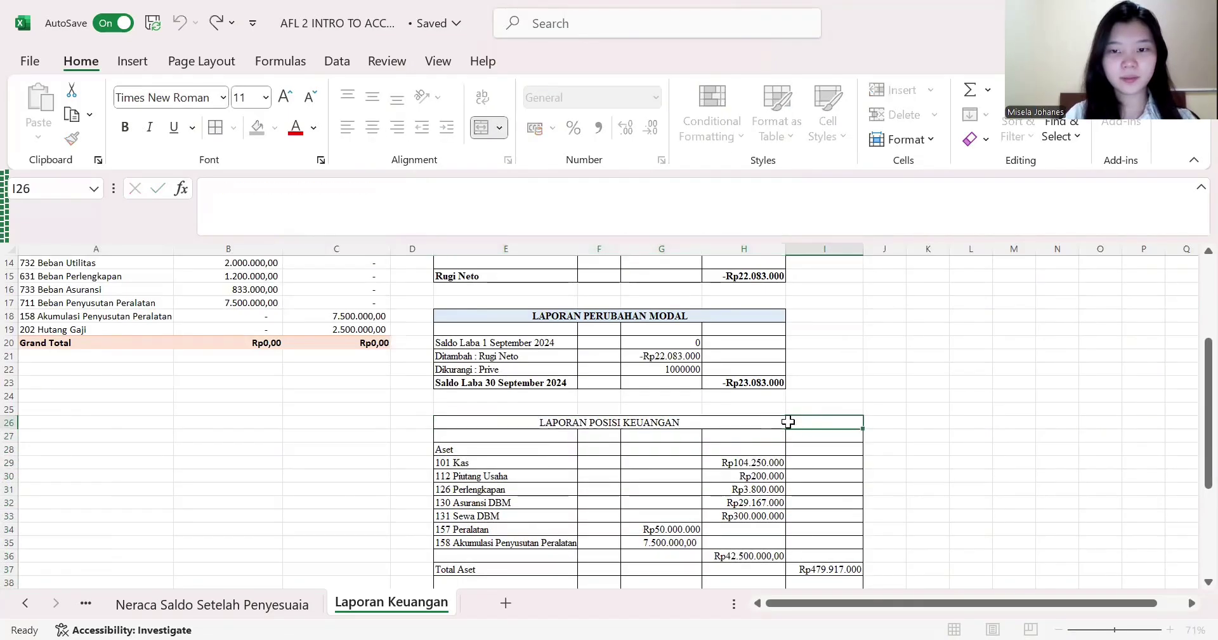
drag(788, 422, 771, 422)
click(481, 128)
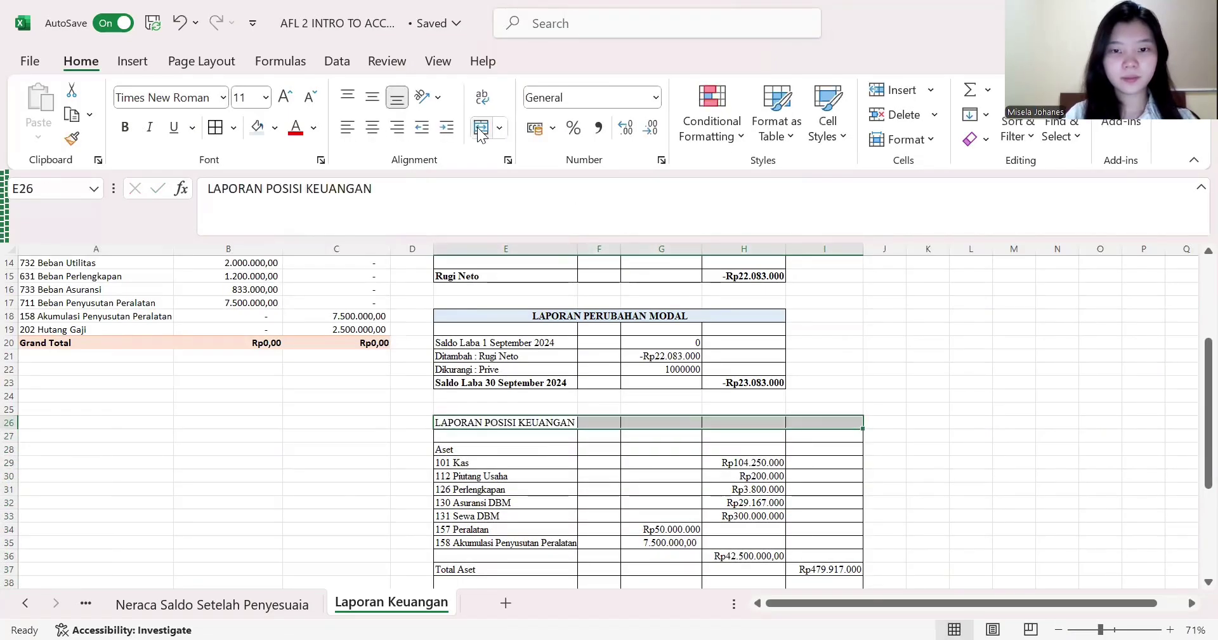
click(481, 129)
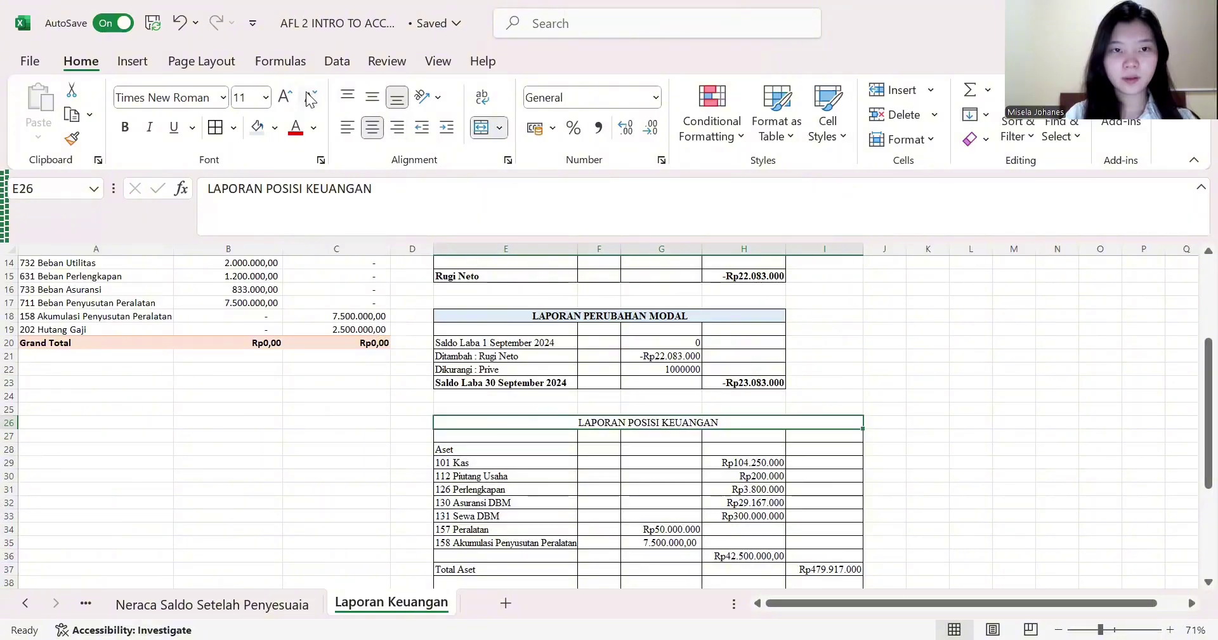
- Make the LAPORAN POSISI KEUANGAN title in row 26 bold and give it a light gold fill
click(125, 127)
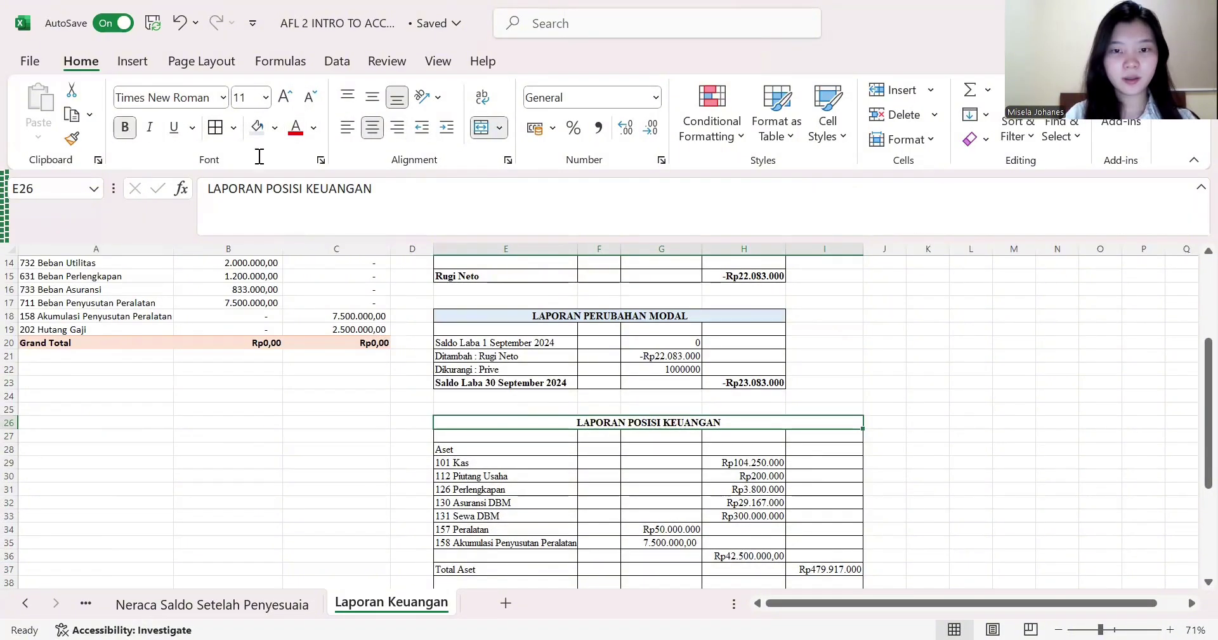
click(275, 127)
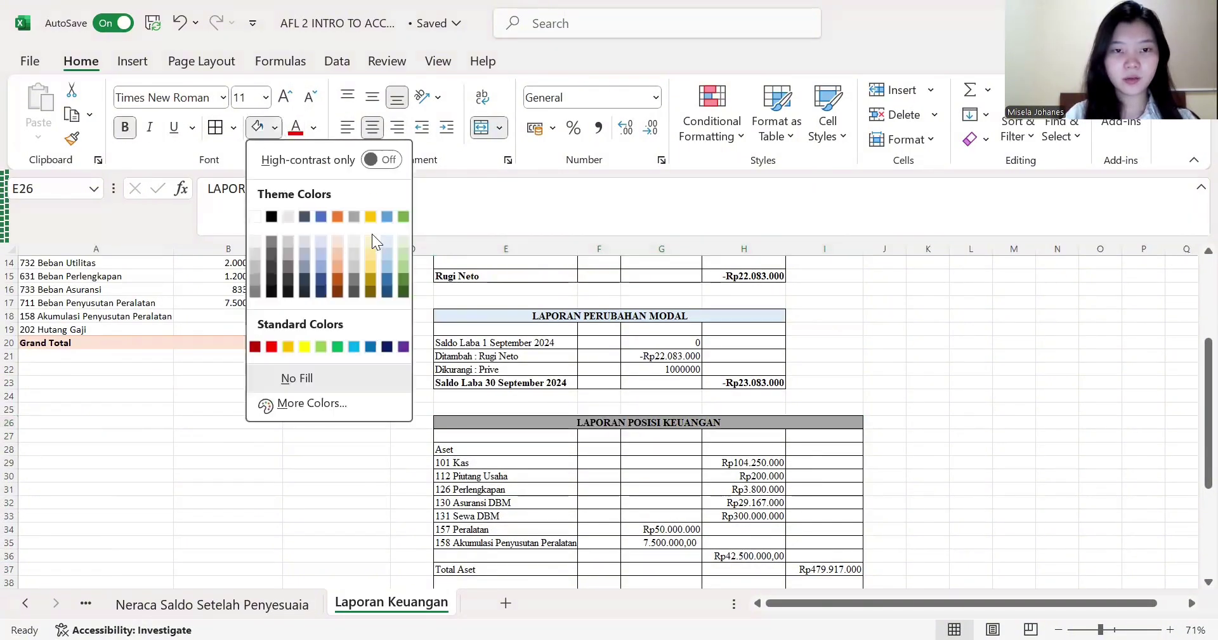
click(373, 236)
- Make the Aset heading in E28 and the Total Aset row, E37:I37, bold
click(474, 446)
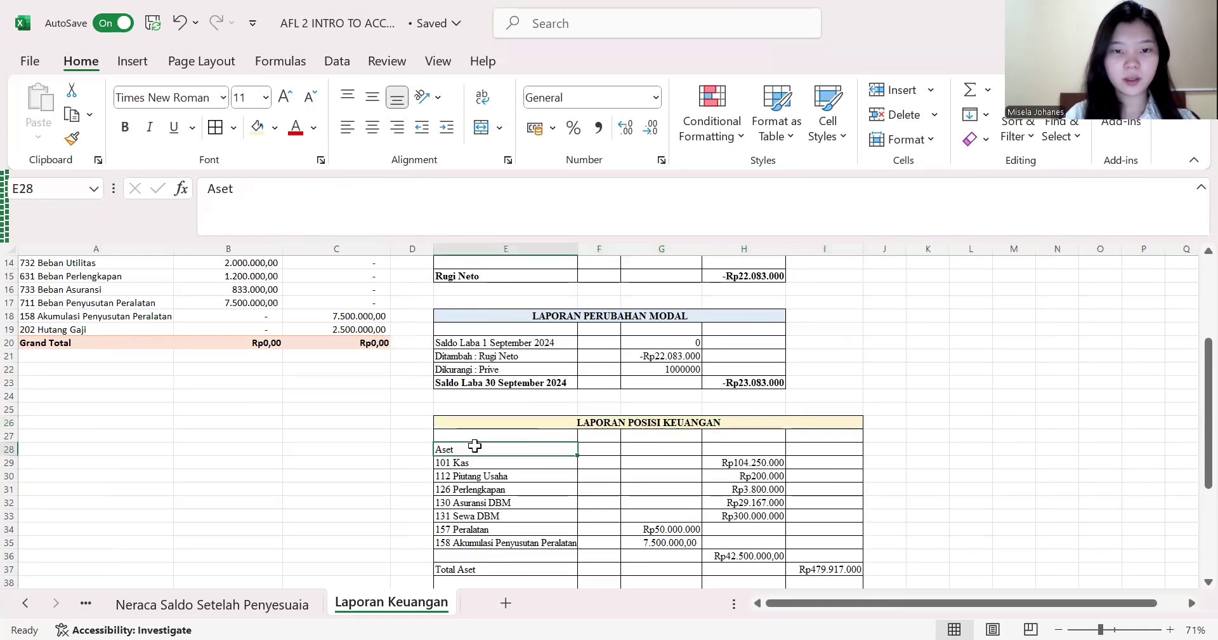
click(125, 128)
scroll(473, 372, down, 3)
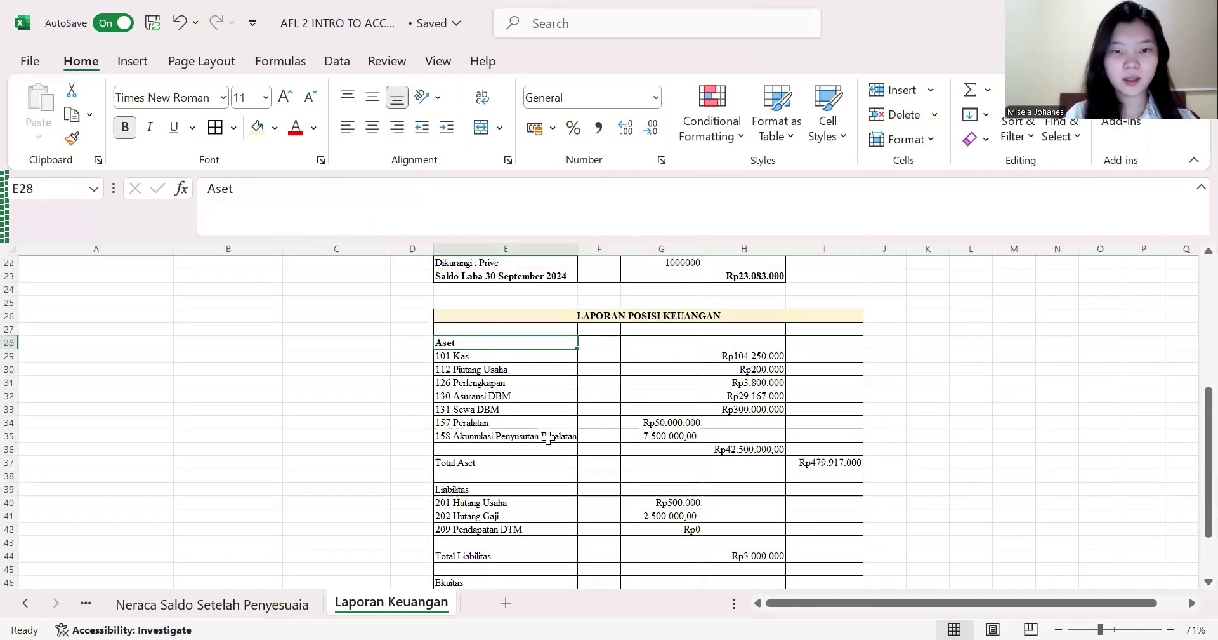
click(539, 460)
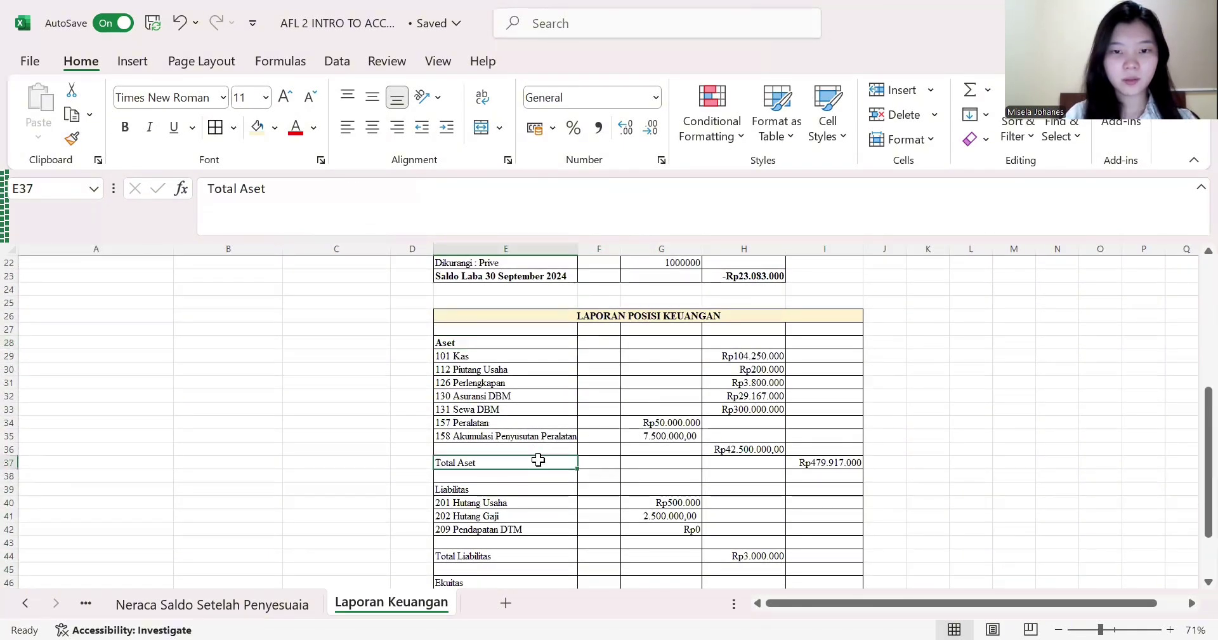
drag(539, 461, 825, 462)
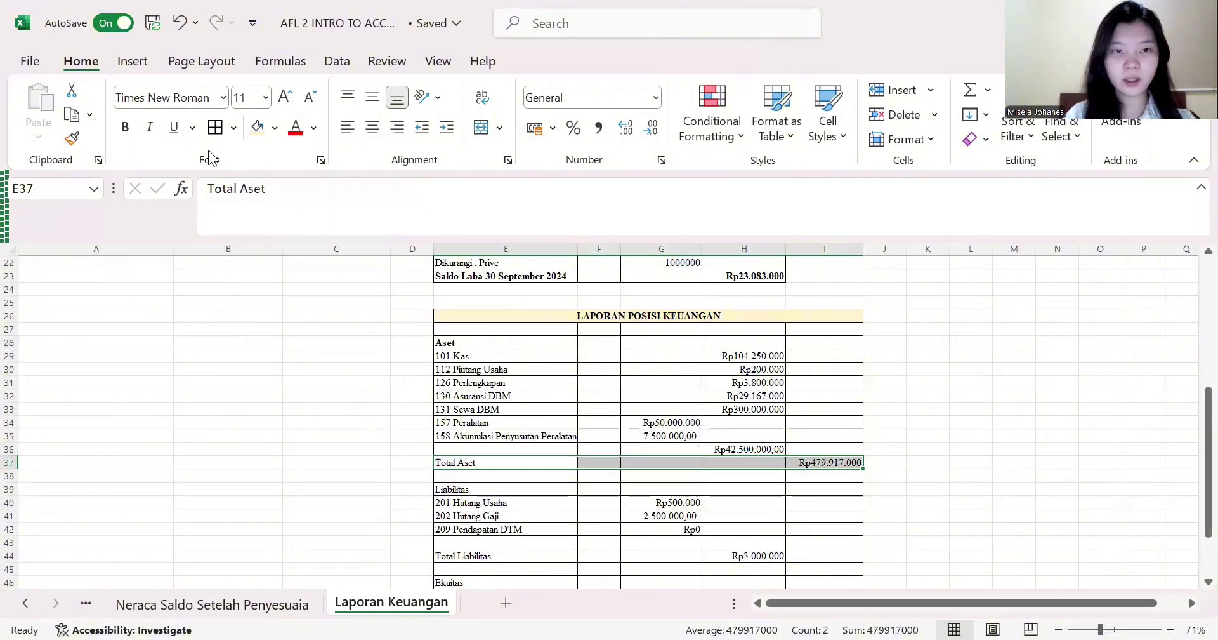
click(125, 128)
- Make the Liabilitas heading in E39 and the Total Liabilitas row from E44 to H44 bold
scroll(397, 398, down, 2)
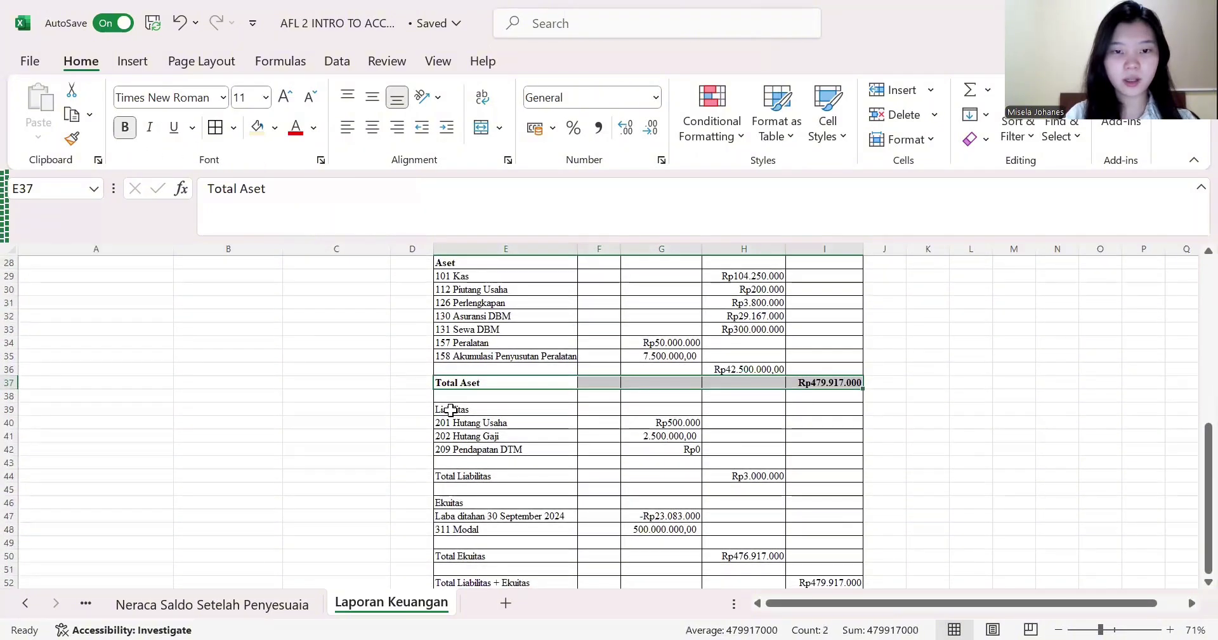
click(452, 409)
click(128, 127)
scroll(419, 352, down, 2)
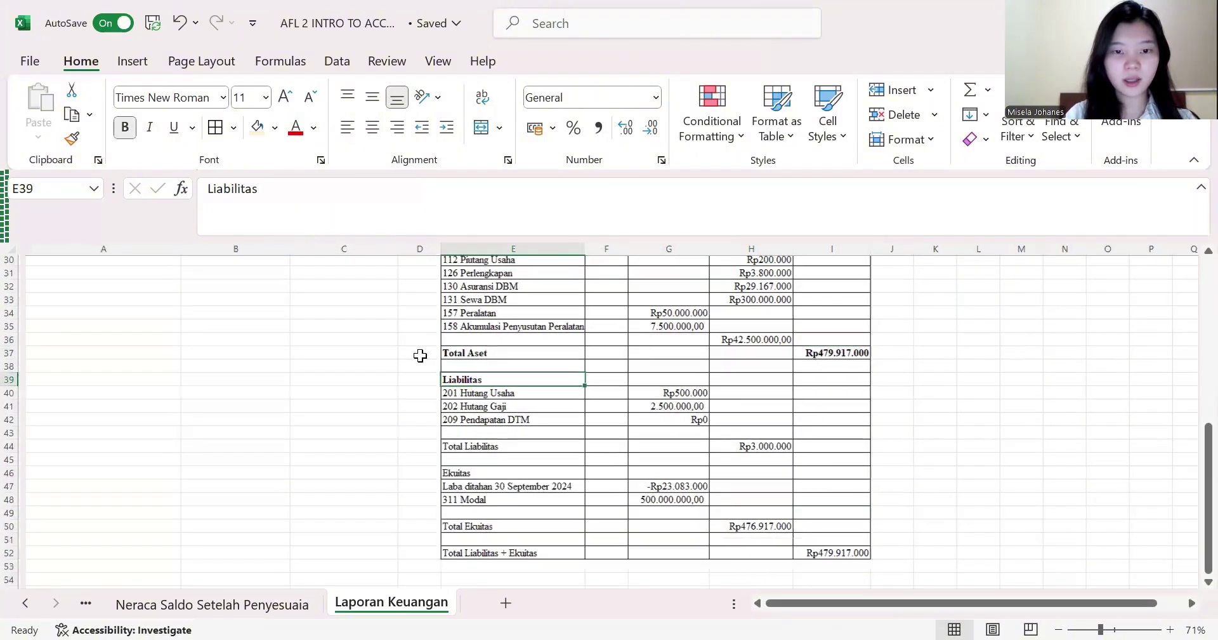
drag(489, 424, 724, 429)
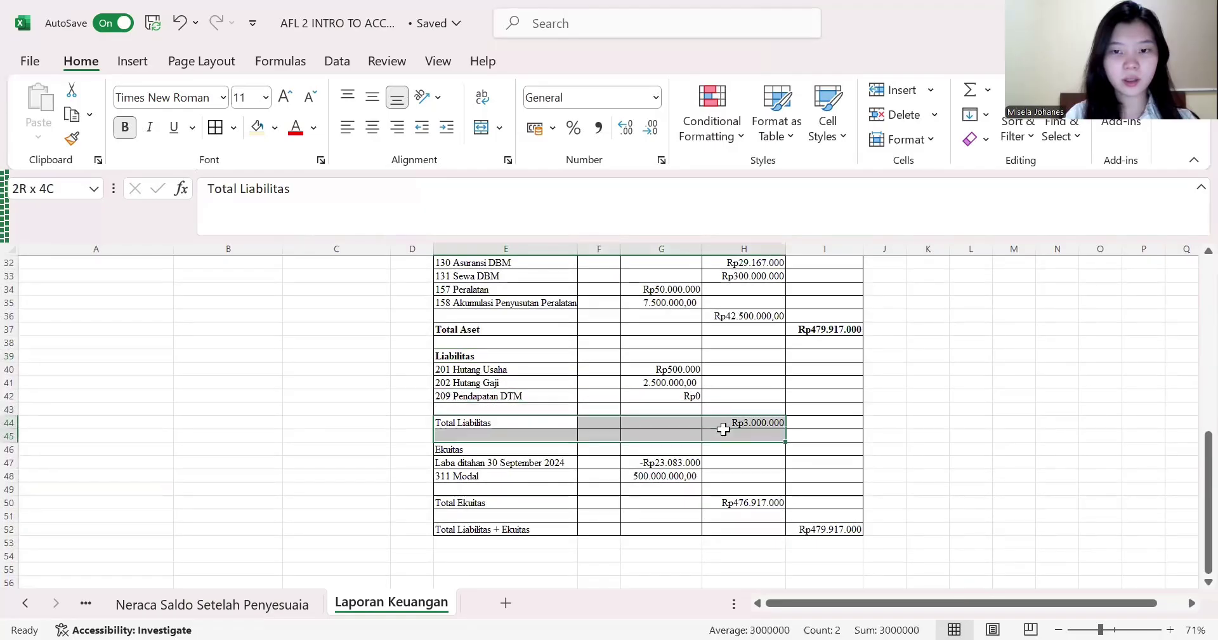
click(125, 129)
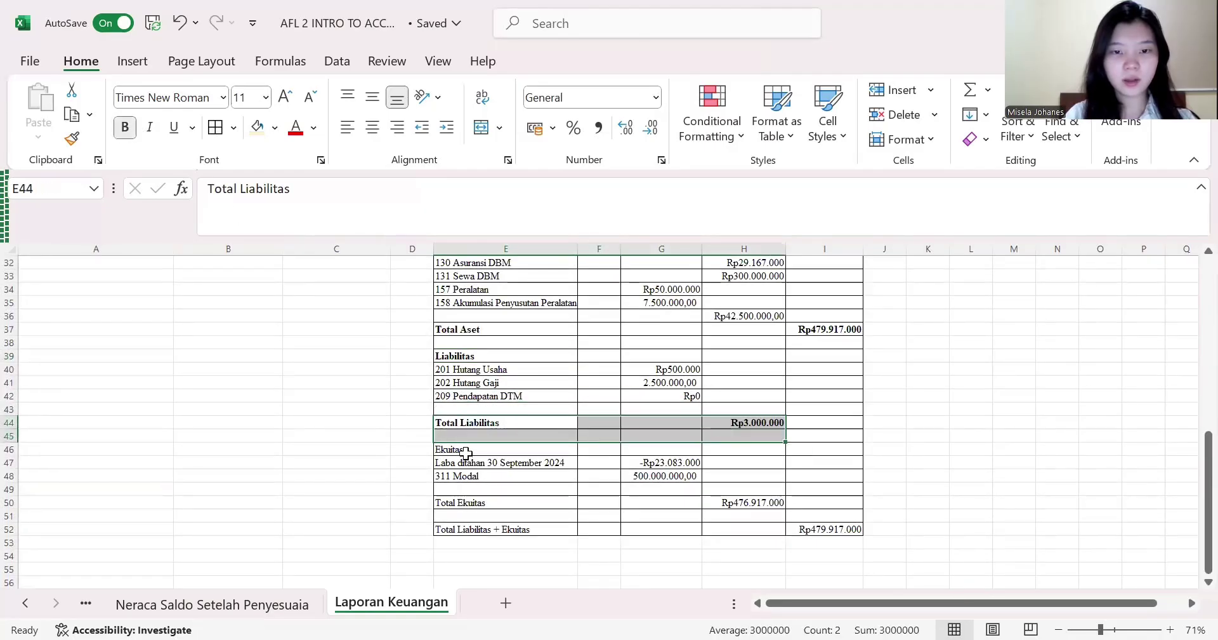
- Make the Ekuitas heading in E46 and the Total Ekuitas and Total Liabilitas + Ekuitas rows bold
click(466, 451)
click(121, 133)
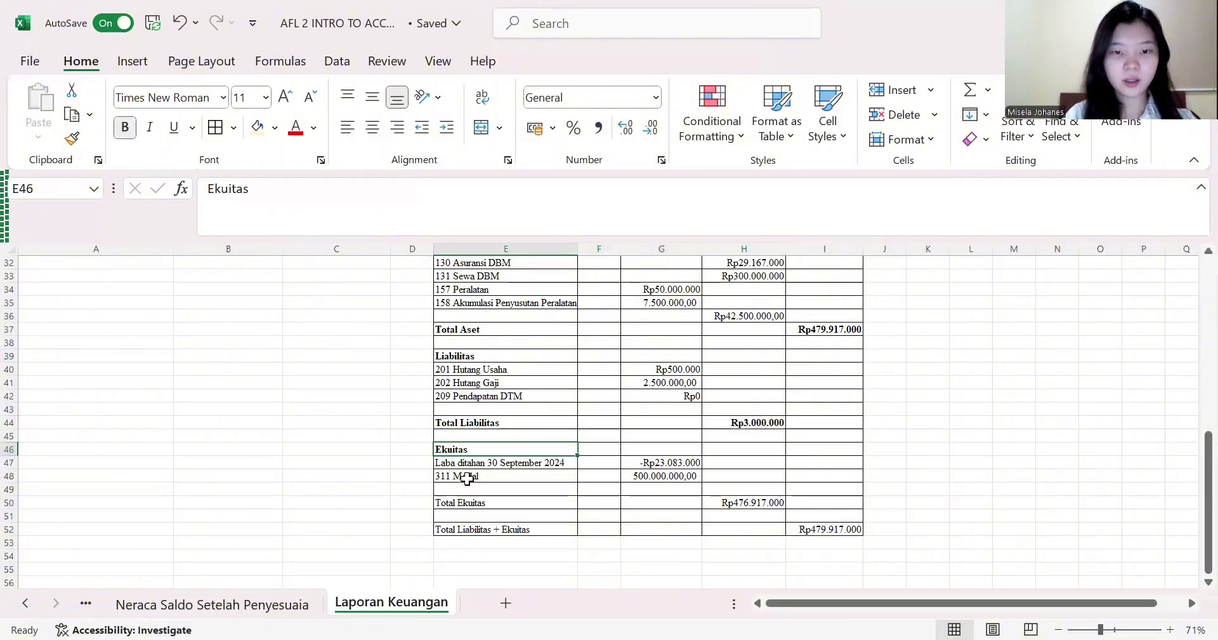
drag(472, 505, 876, 561)
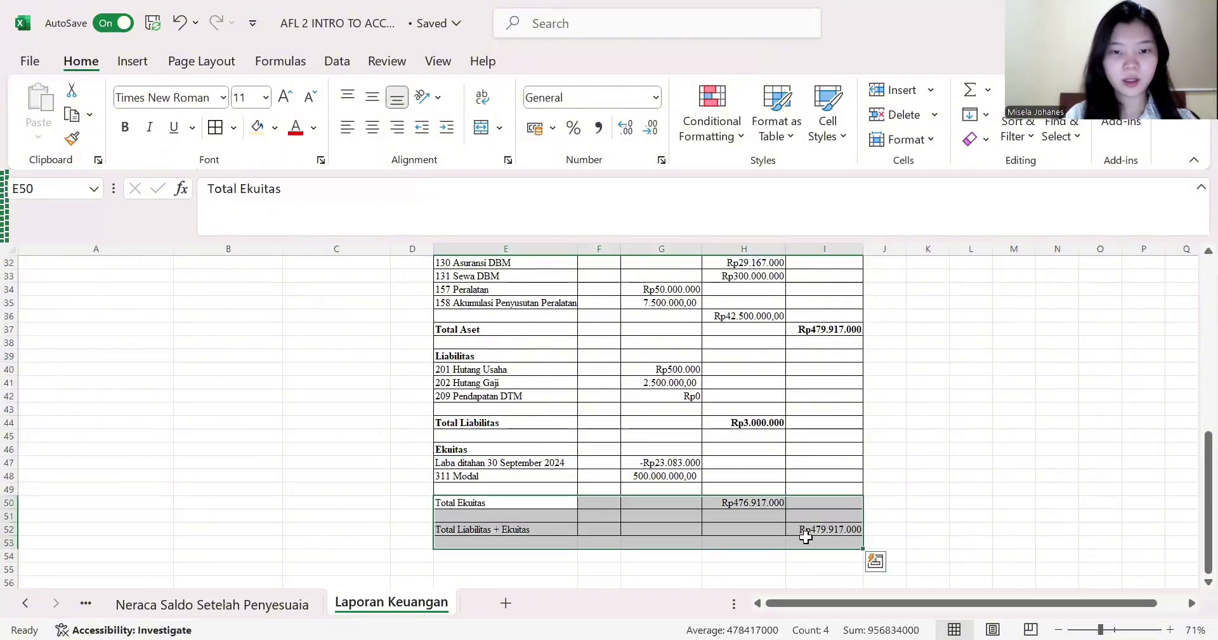
click(125, 126)
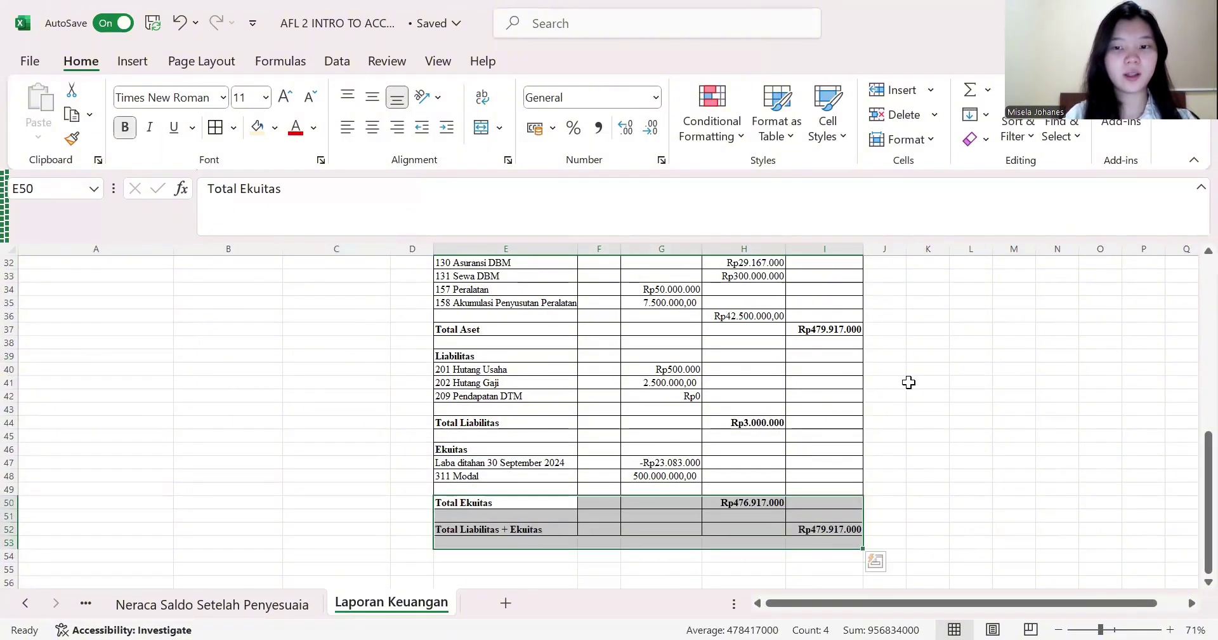
click(882, 289)
- Fill the Total Aset amount in I37 with light gray and select the Total Liabilitas + Ekuitas amount in I52
click(821, 325)
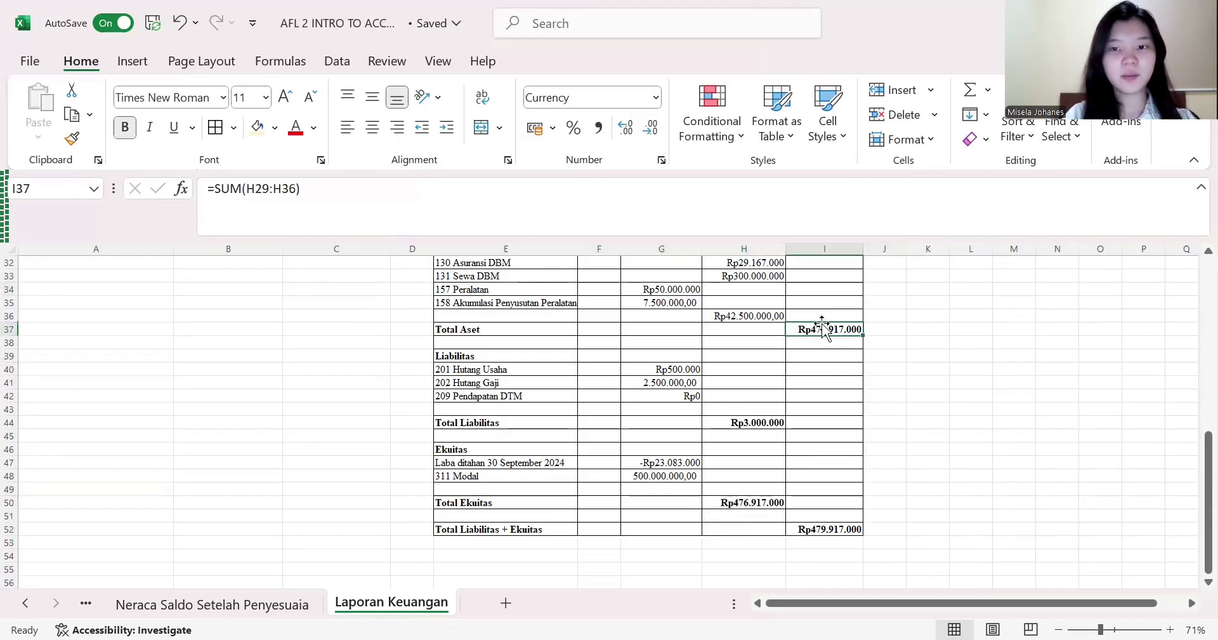
click(274, 127)
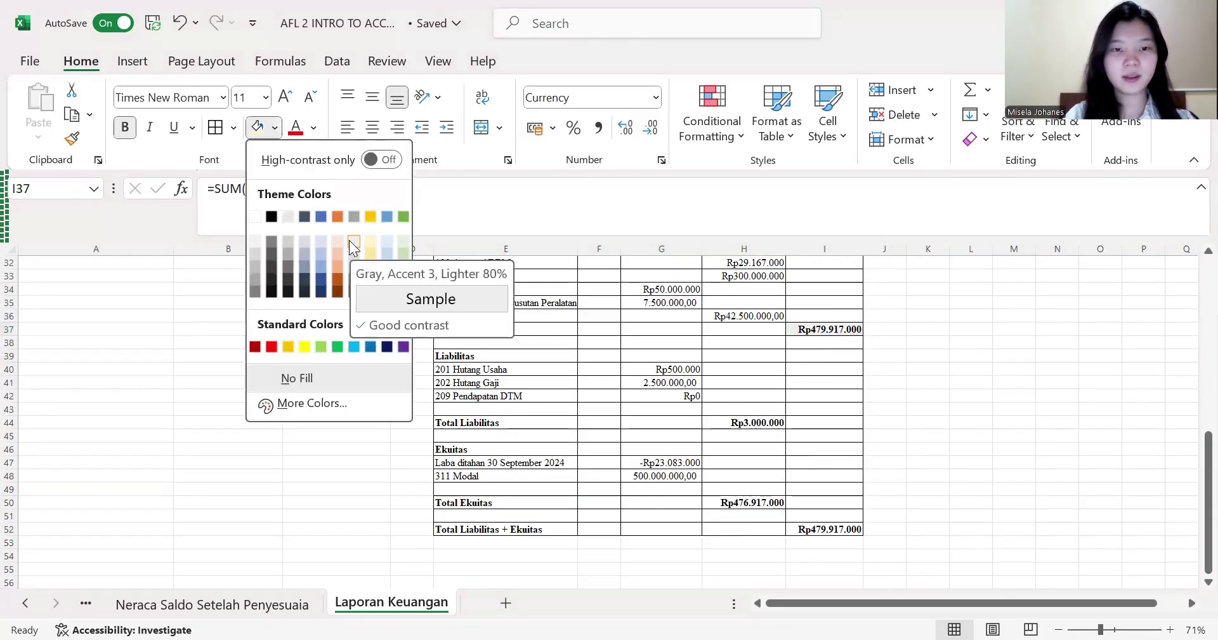
click(354, 257)
click(825, 529)
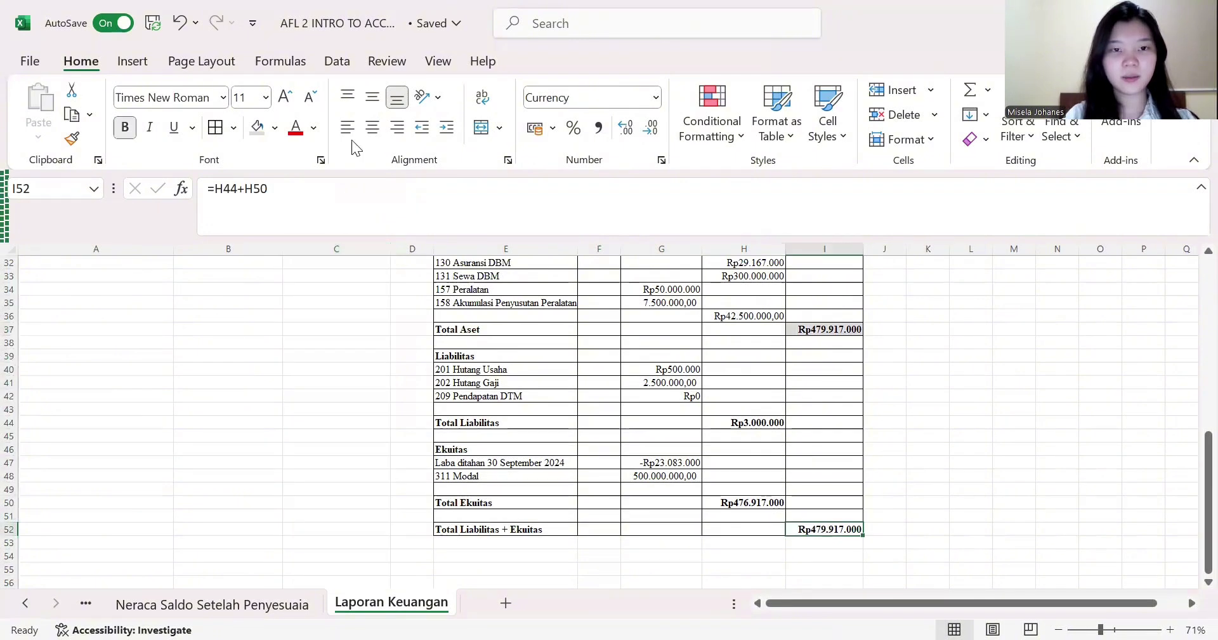
- Shade the Total Liabilitas + Ekuitas amount in I52 with the grey fill used for Total Aset
click(257, 127)
click(743, 464)
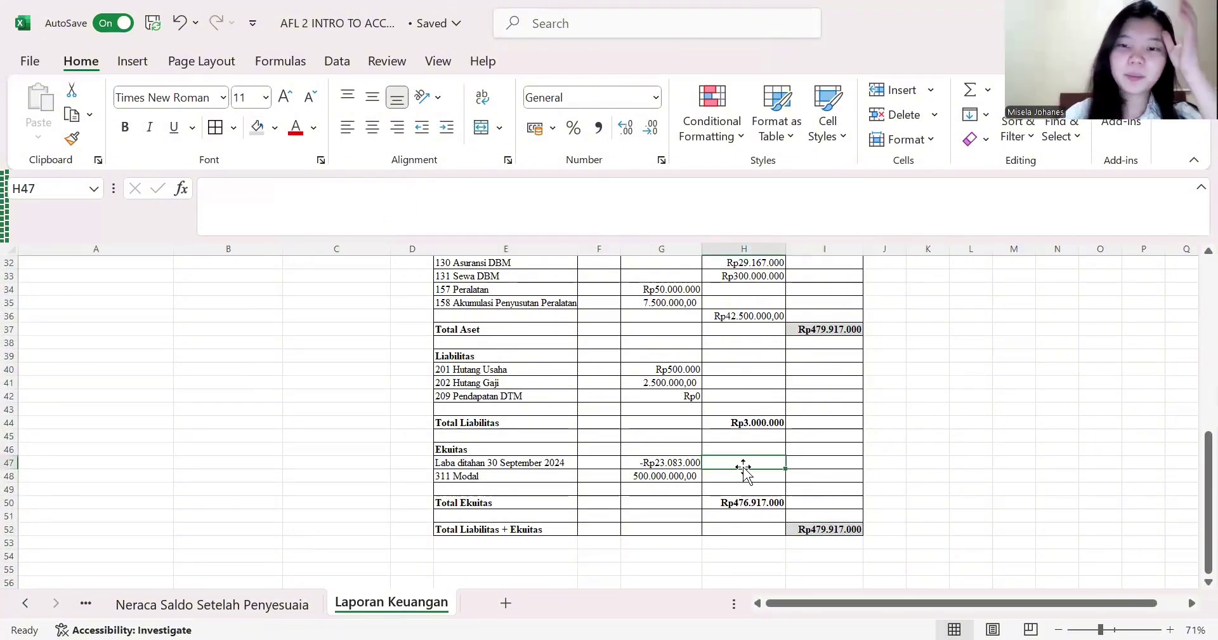
- Look over the capital-change and financial-position statements on the Laporan Keuangan sheet
scroll(1001, 511, up, 9)
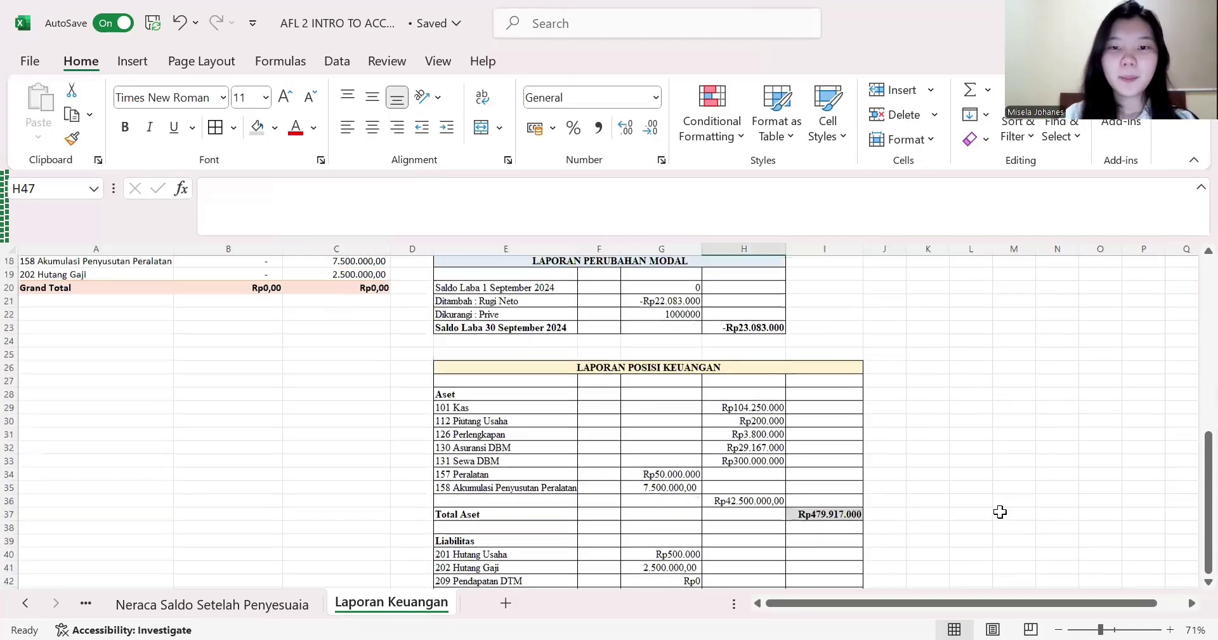
scroll(798, 398, up, 1)
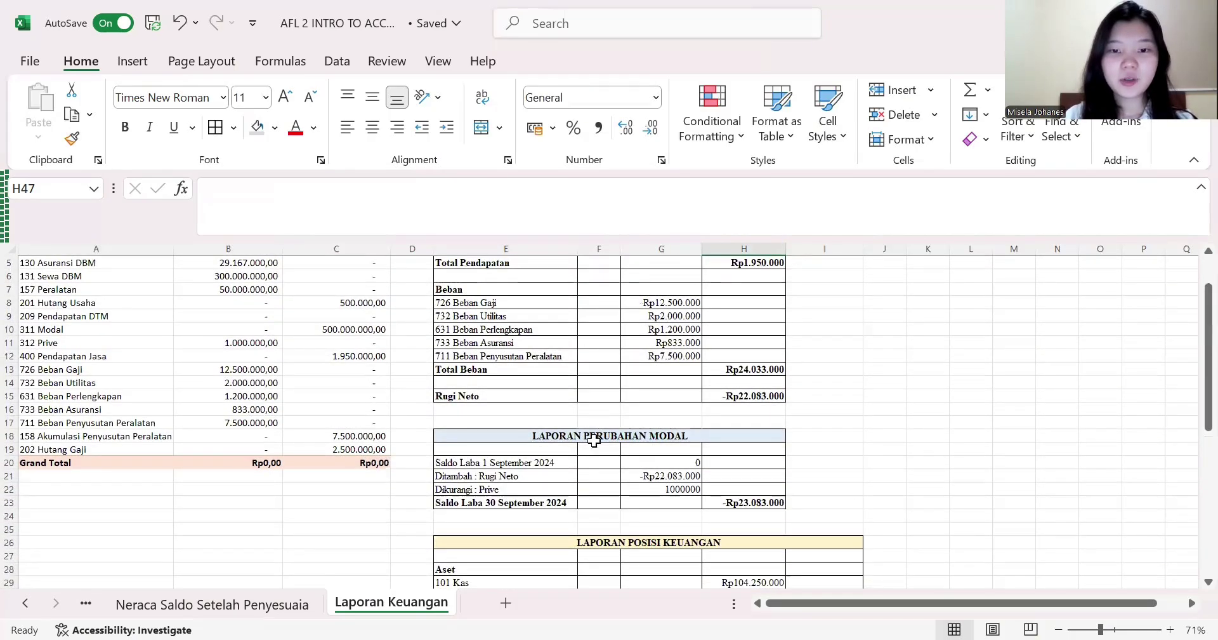
click(595, 438)
scroll(694, 406, down, 10)
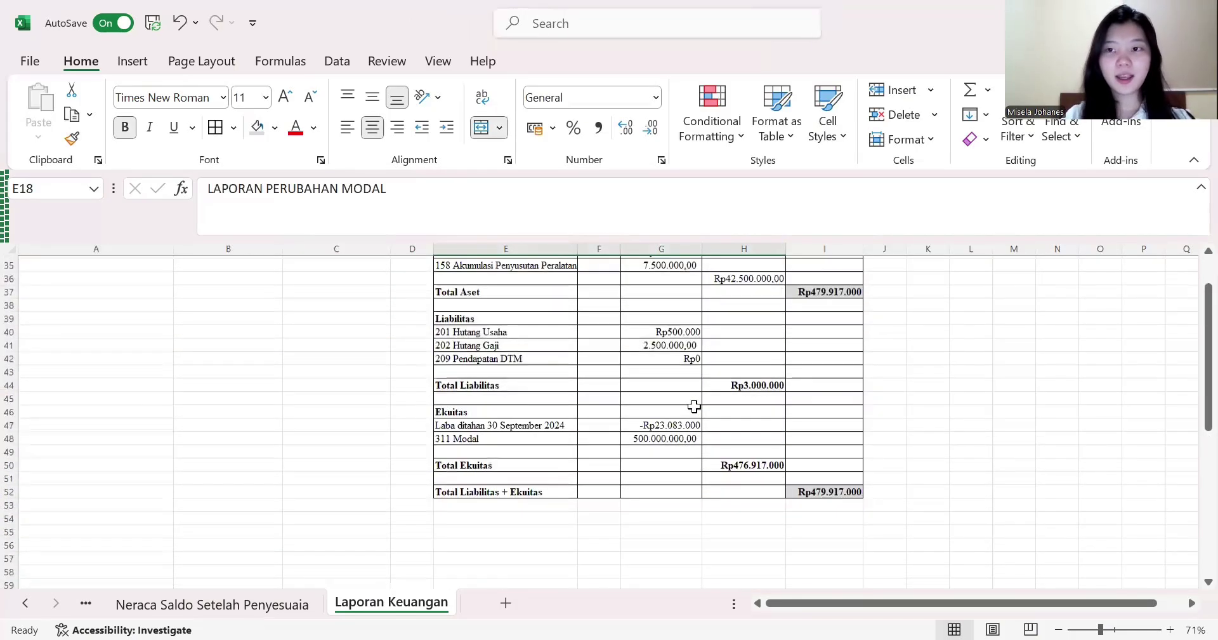
scroll(694, 406, up, 5)
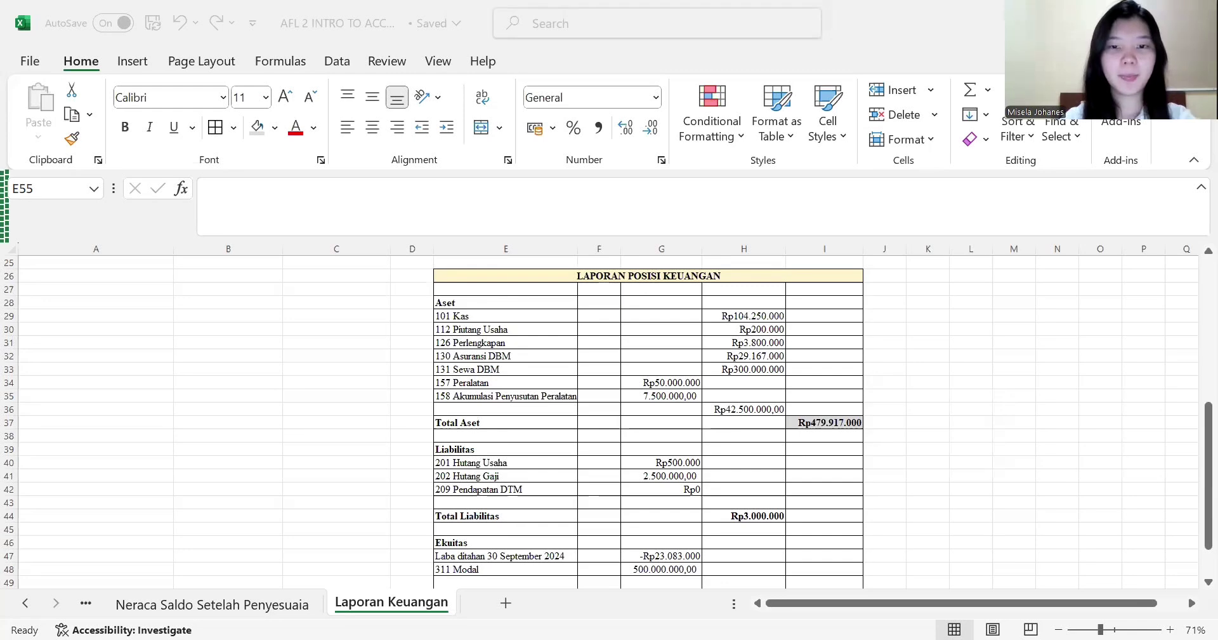
scroll(705, 379, down, 2)
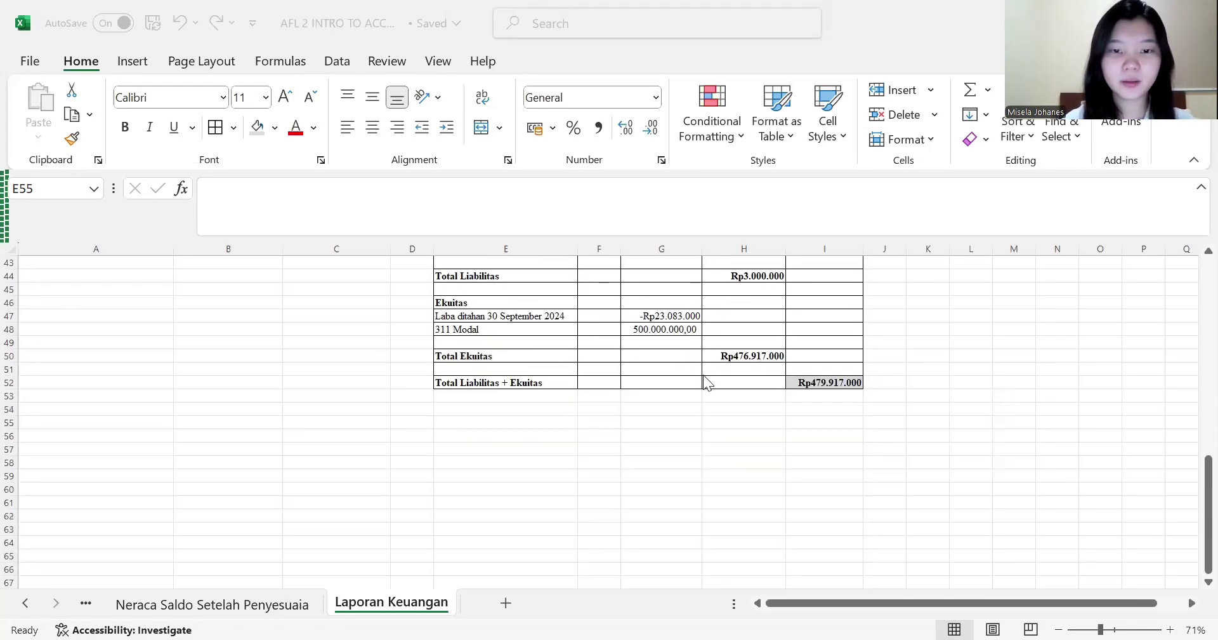
click(540, 407)
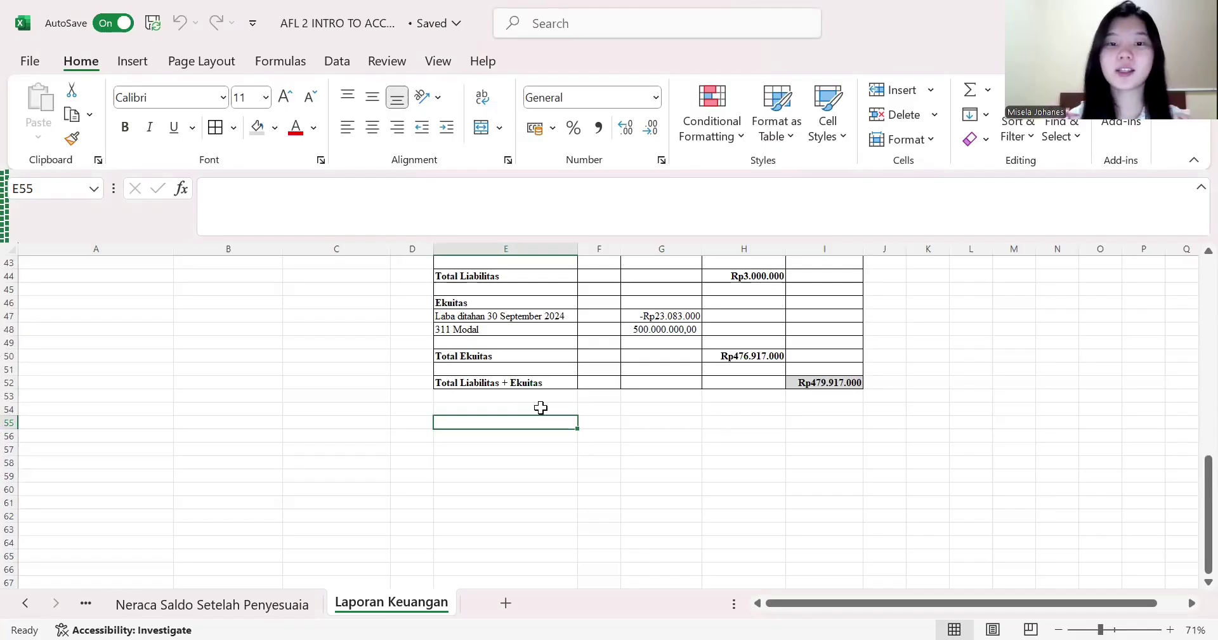
- Open the Buku Besar Setelah Penyesuaian sheet and examine the 101 Kas ledger table
click(26, 606)
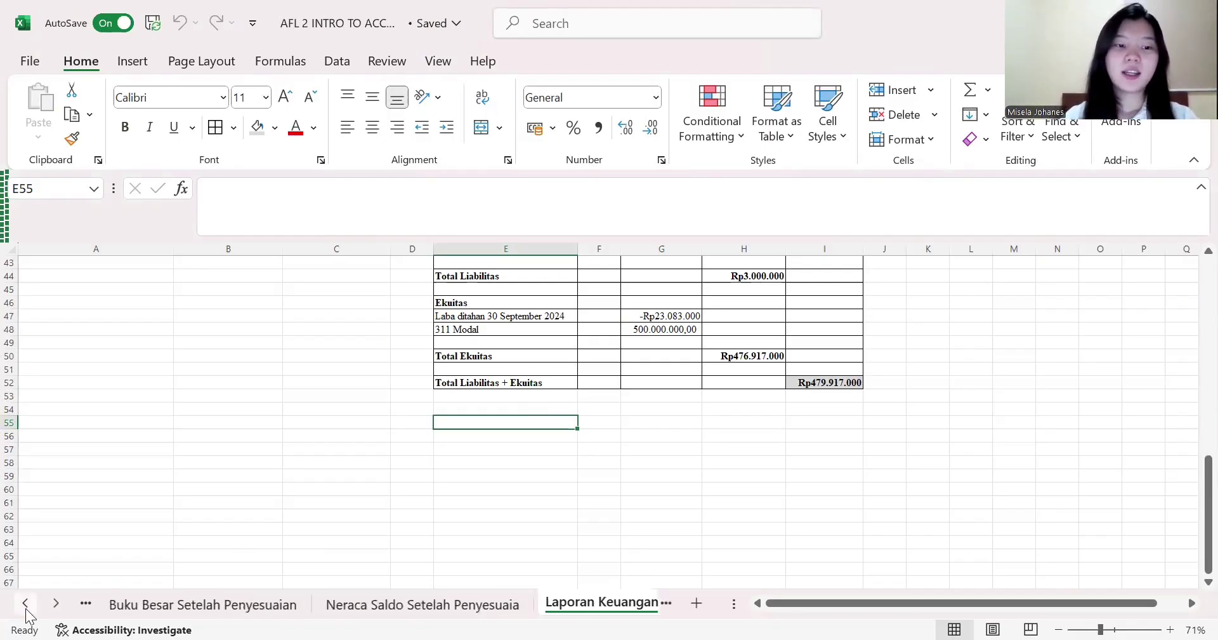
click(230, 604)
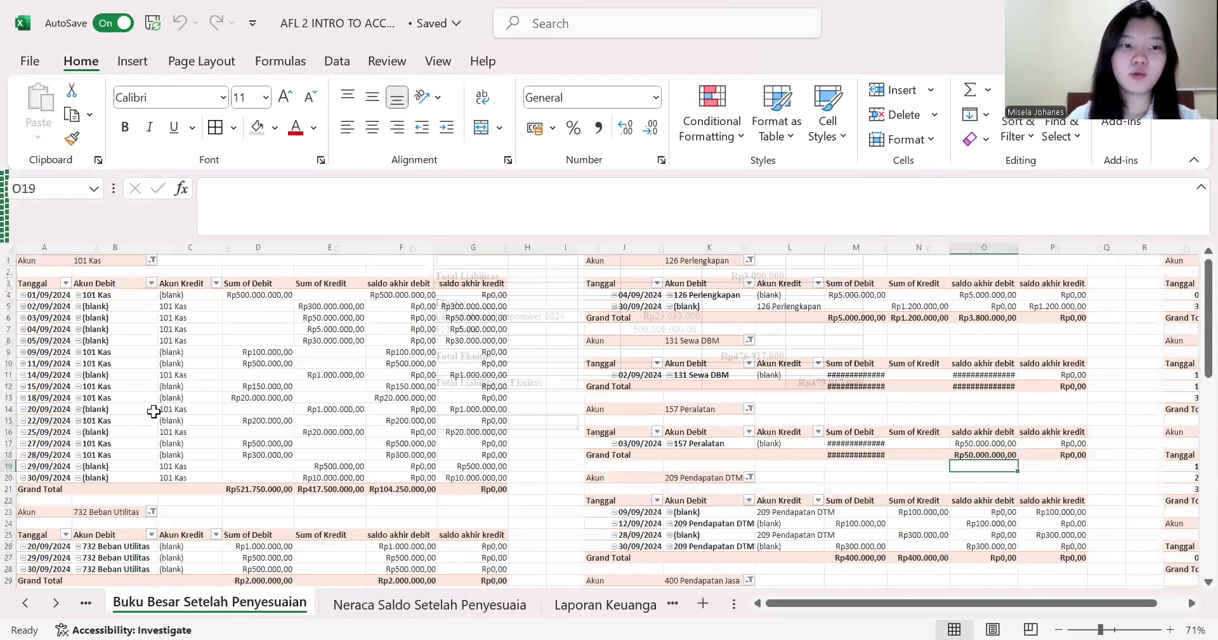
drag(29, 261, 289, 362)
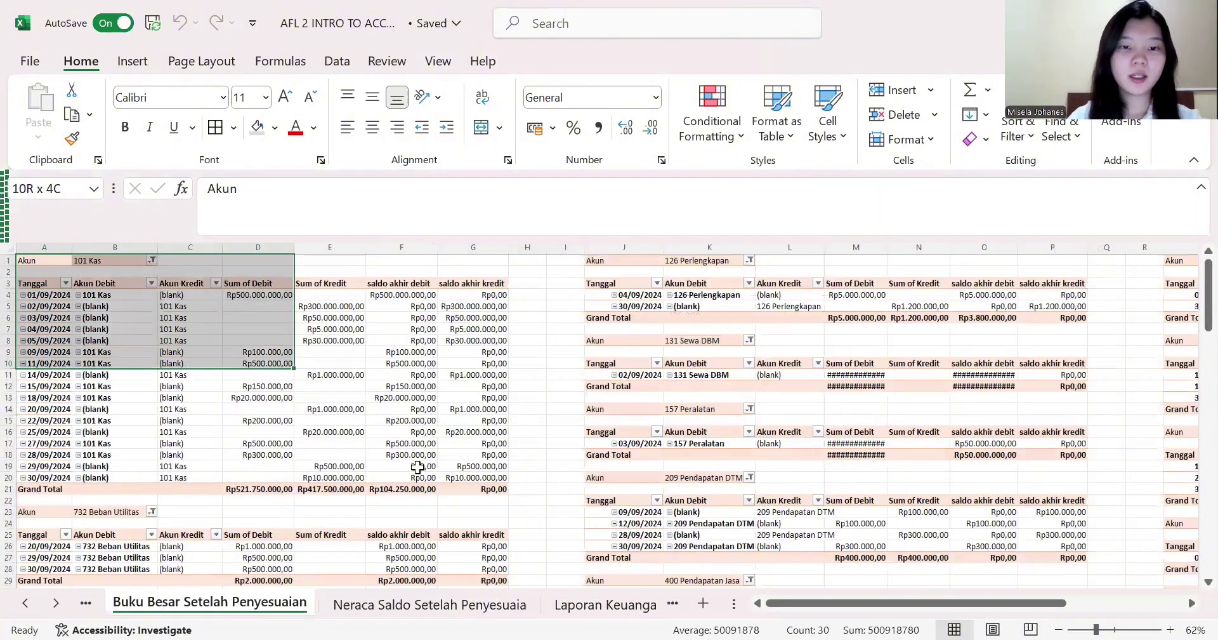
drag(418, 467, 473, 488)
click(579, 372)
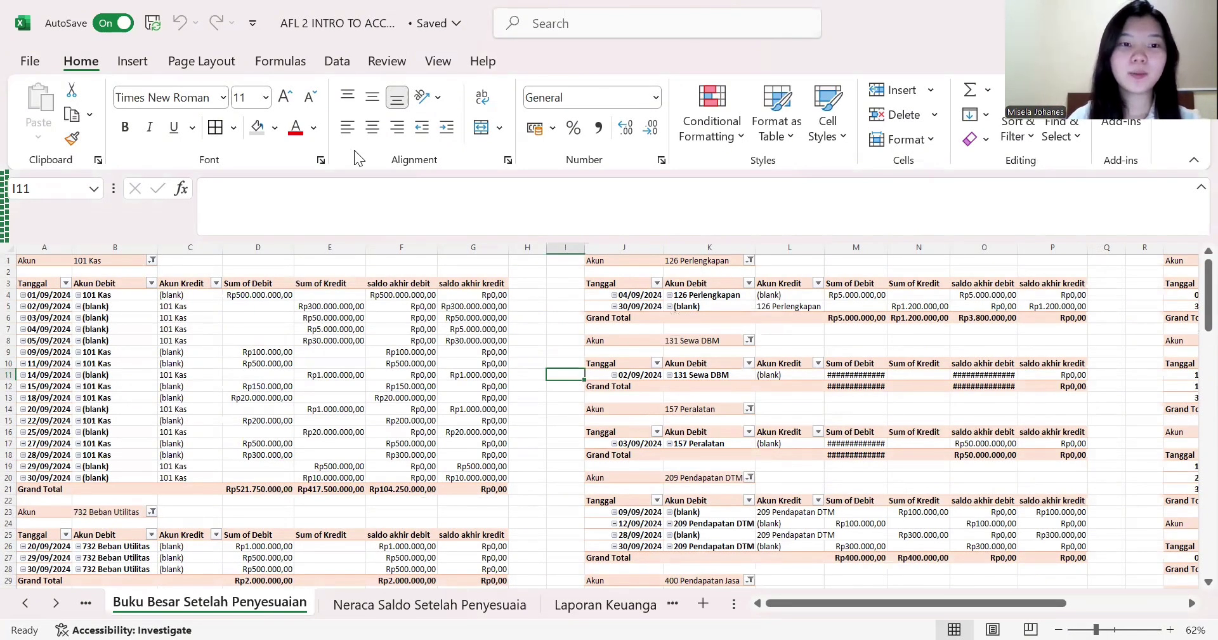
- Add the Keterangan field to the 101 Kas PivotTable through its field list
click(187, 286)
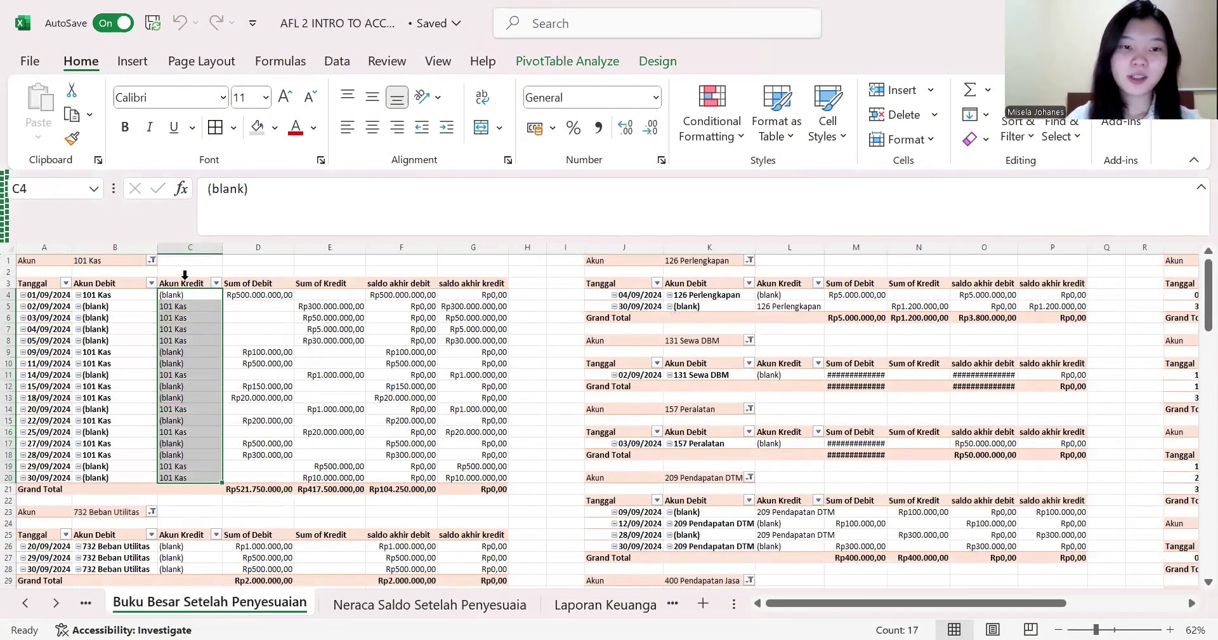
click(185, 282)
click(570, 60)
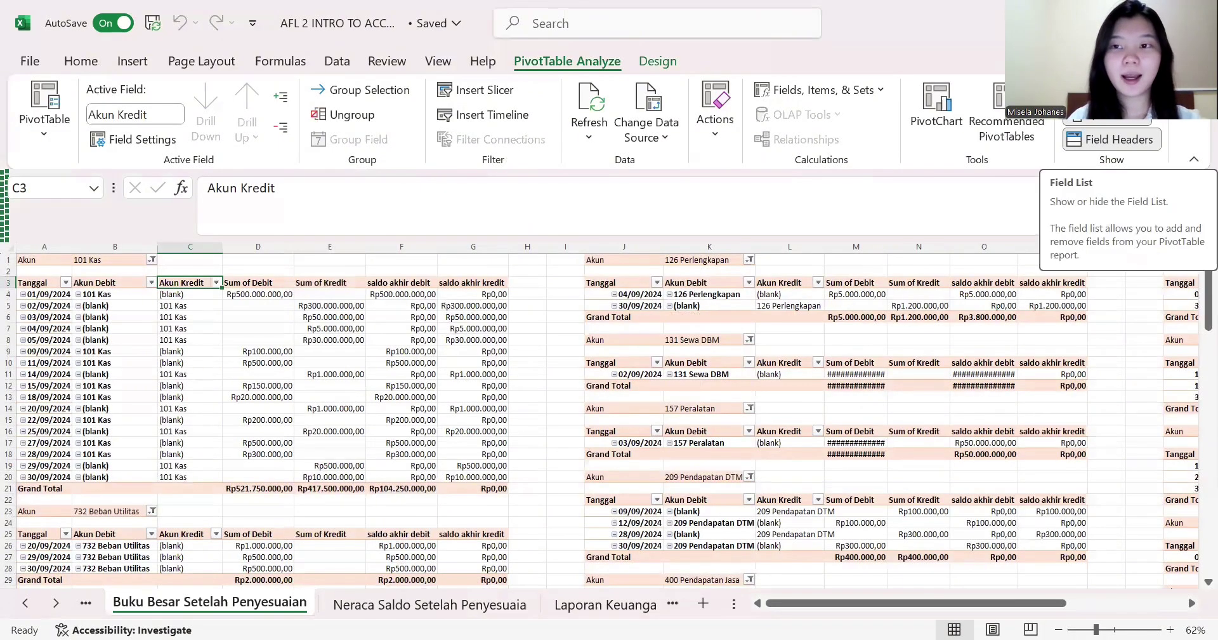
click(1111, 90)
scroll(923, 406, down, 4)
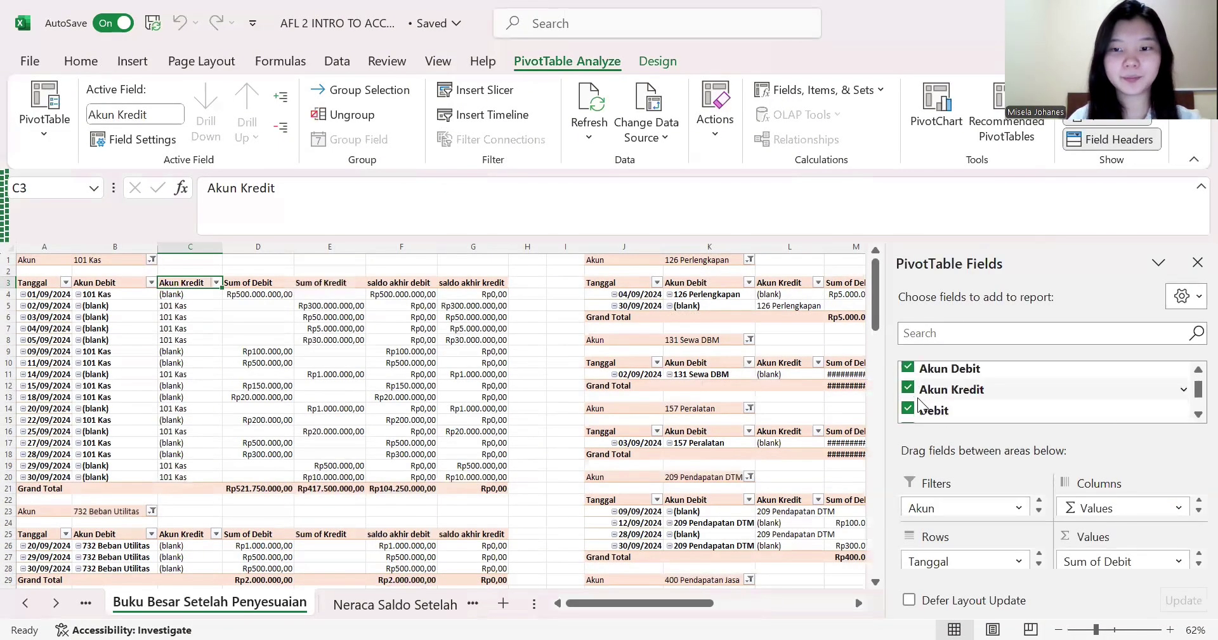
scroll(923, 415, up, 1)
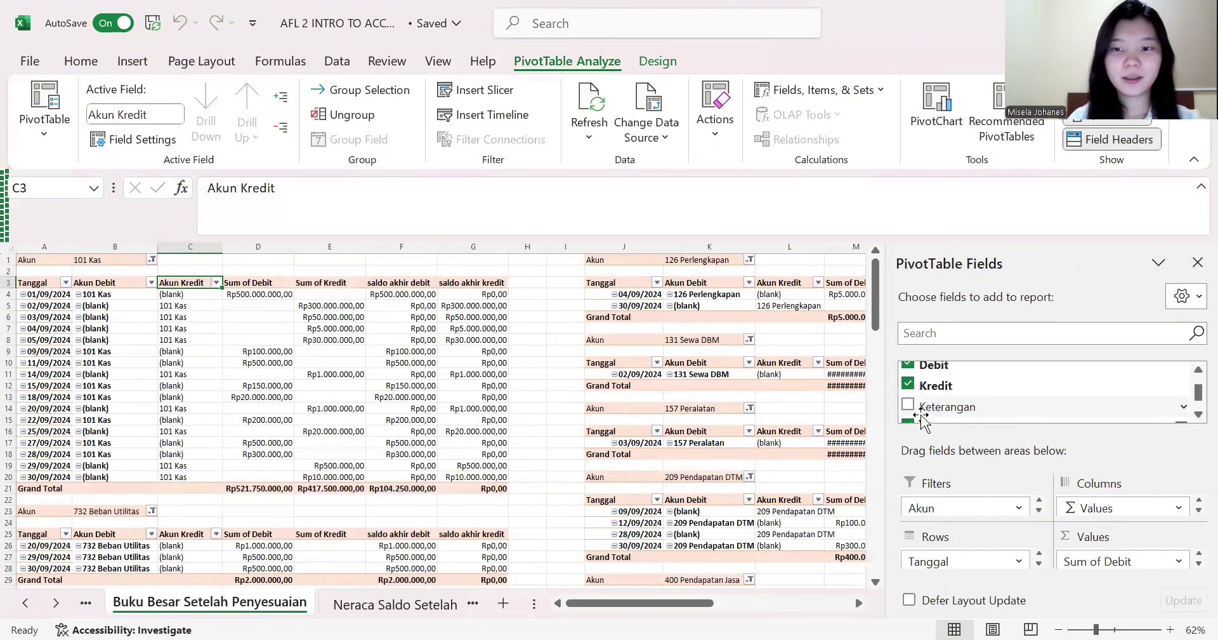
click(908, 404)
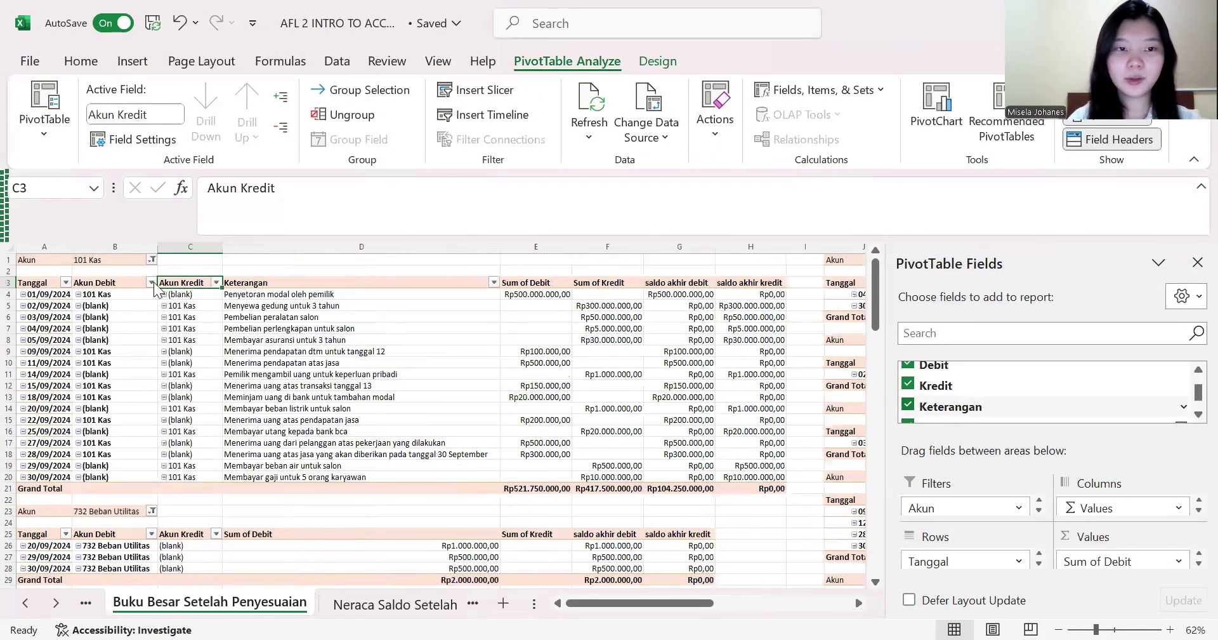
- Copy the whole 101 Kas PivotTable, from its Akun filter in A1 to the grand total row in H21
drag(55, 260, 762, 489)
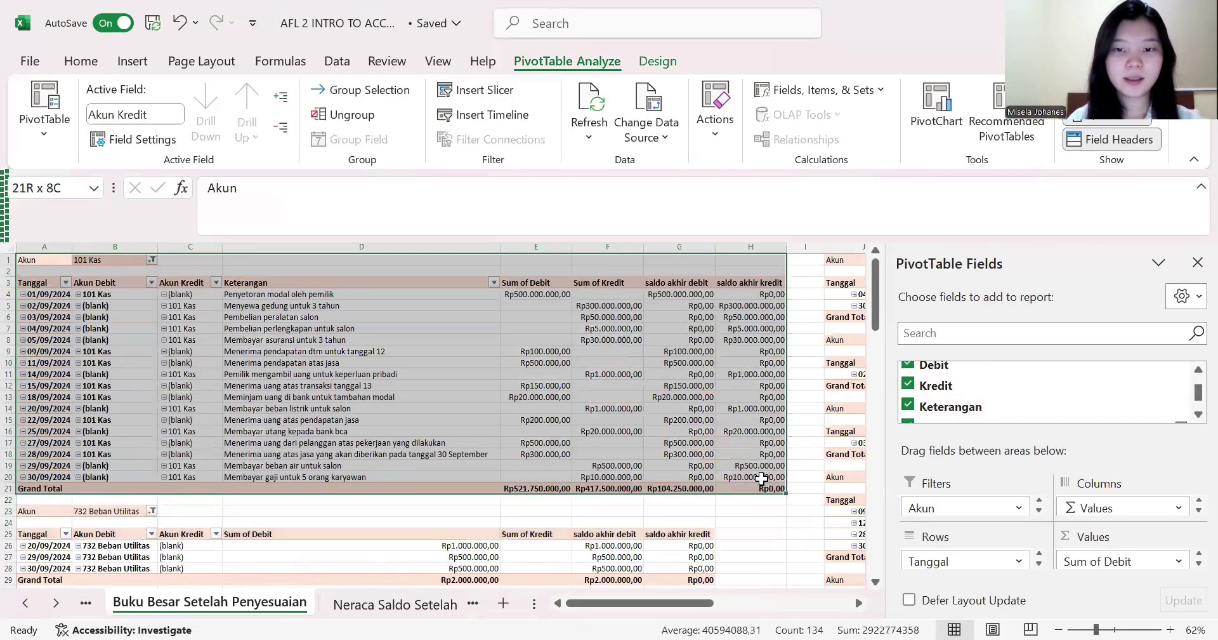
right_click(618, 368)
click(706, 126)
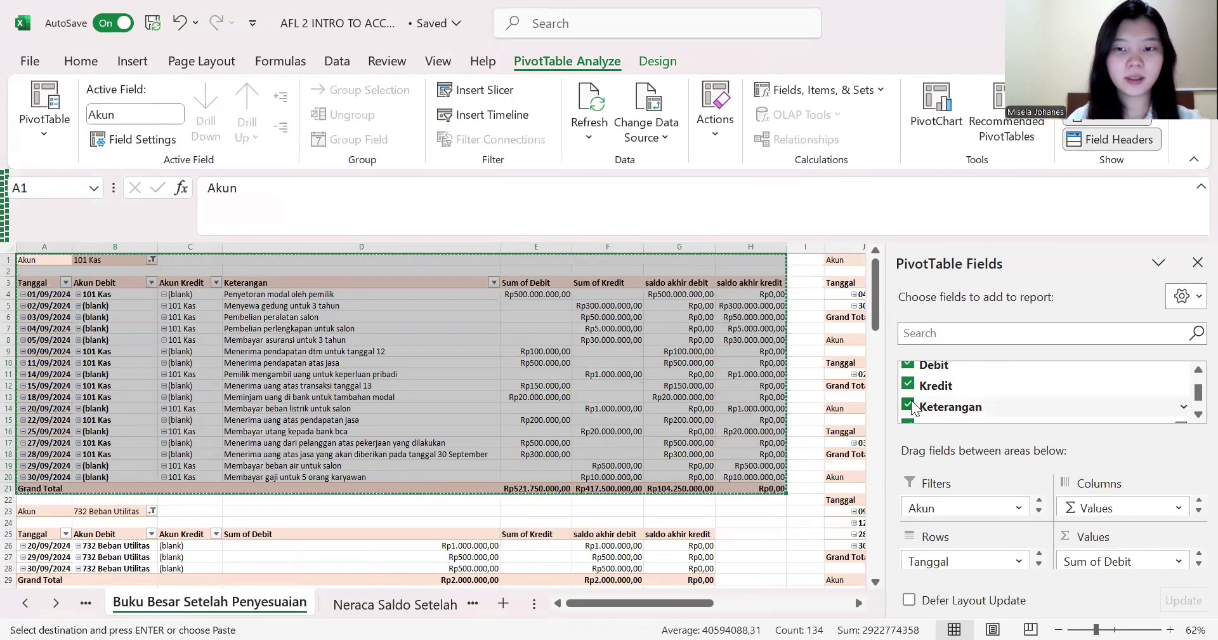
- Paste the copied 101 Kas PivotTable at K54 on the Laporan Keuangan sheet and close its field list
click(449, 606)
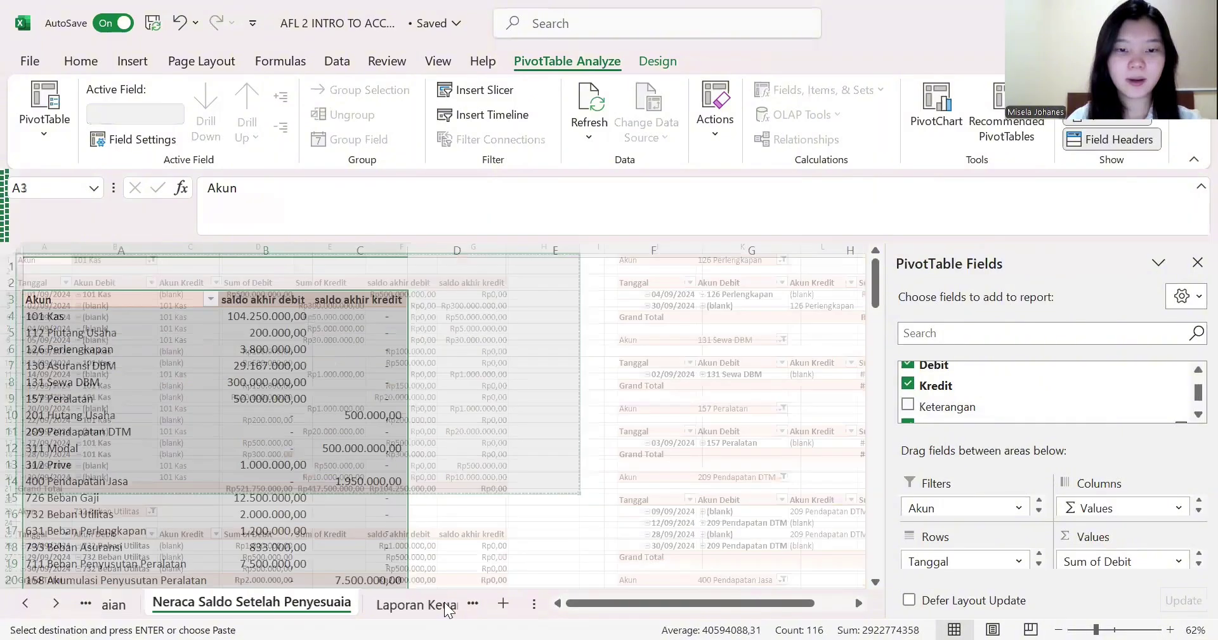
click(452, 604)
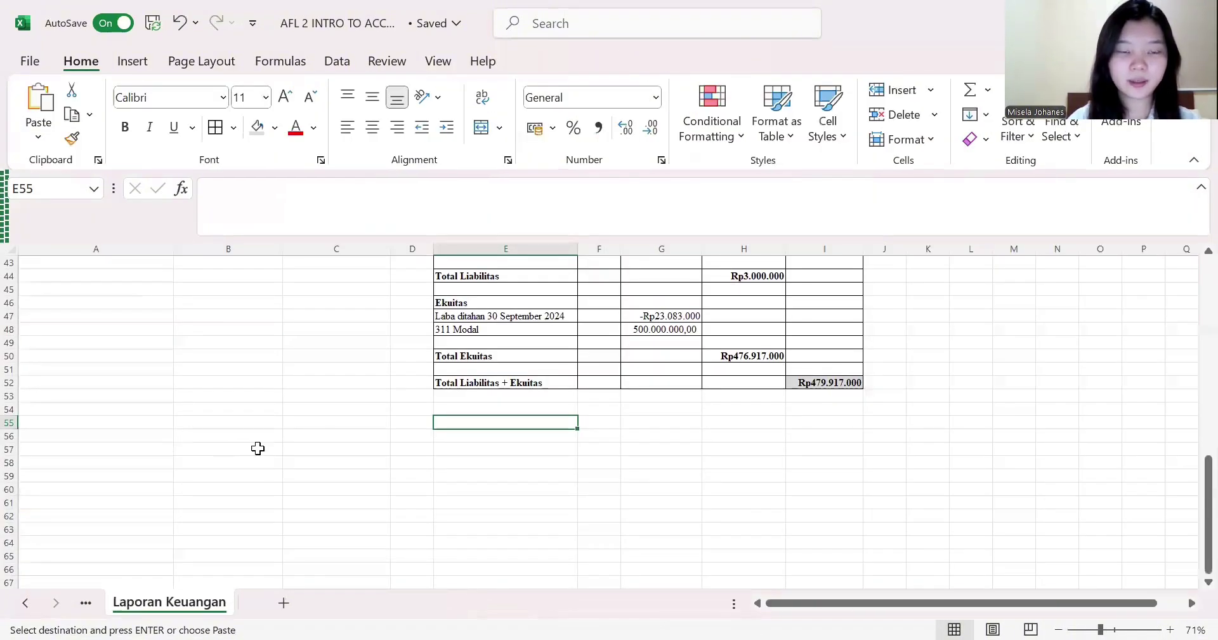
scroll(916, 458, right, 1)
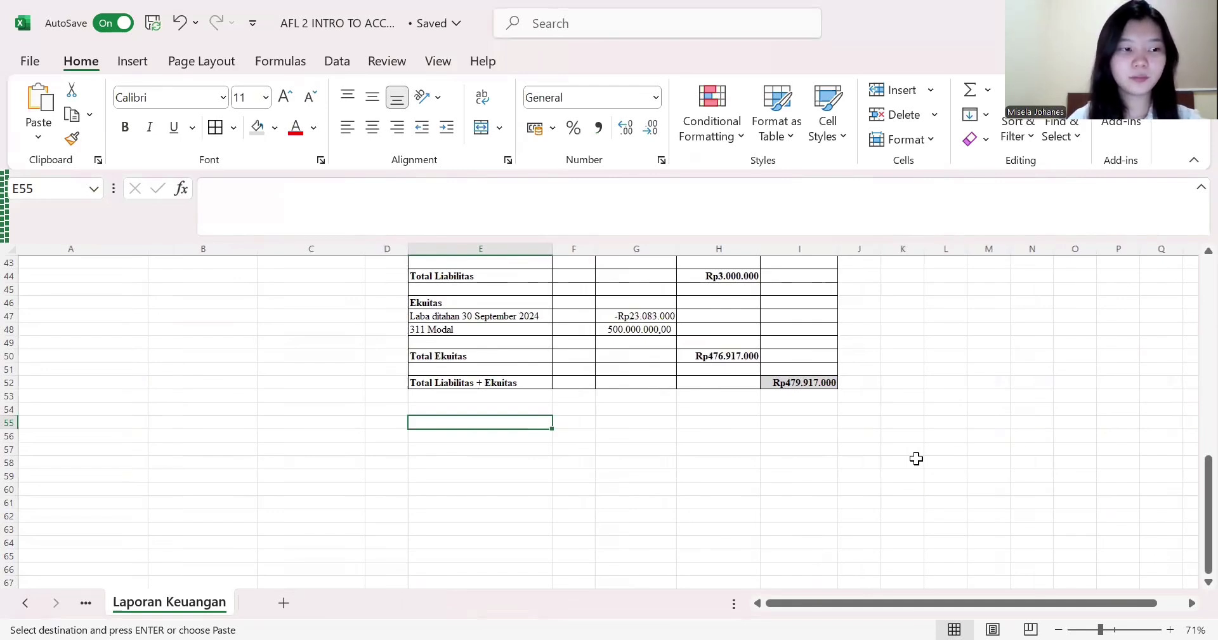
scroll(917, 458, right, 4)
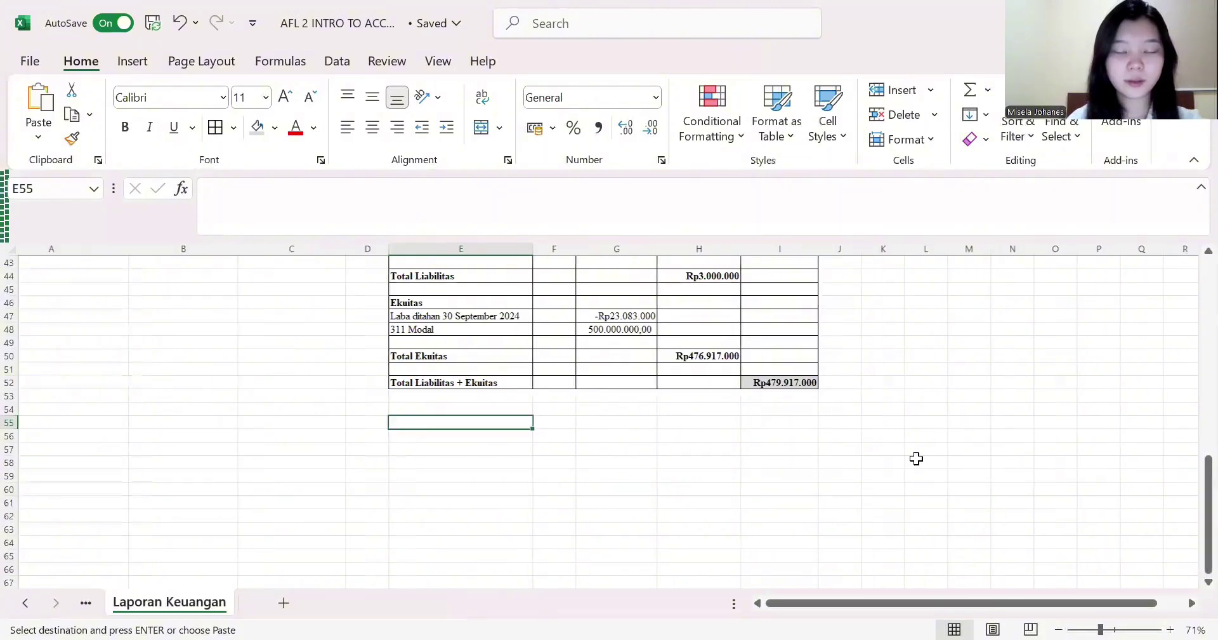
scroll(831, 445, right, 1)
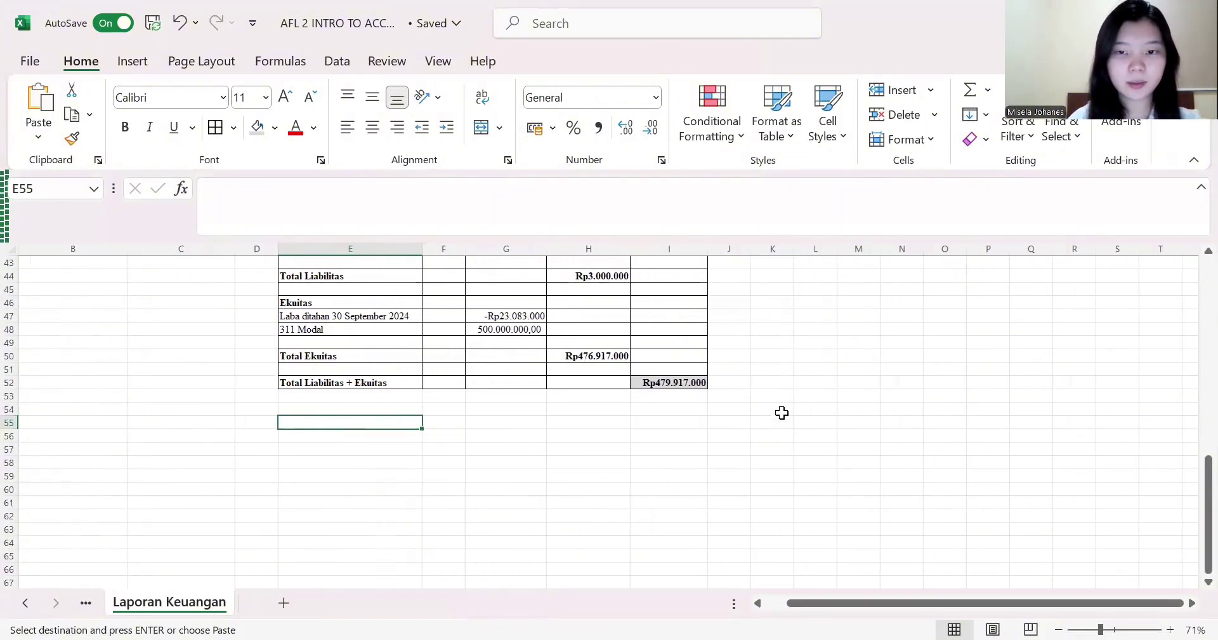
click(782, 411)
key(ctrl+v)
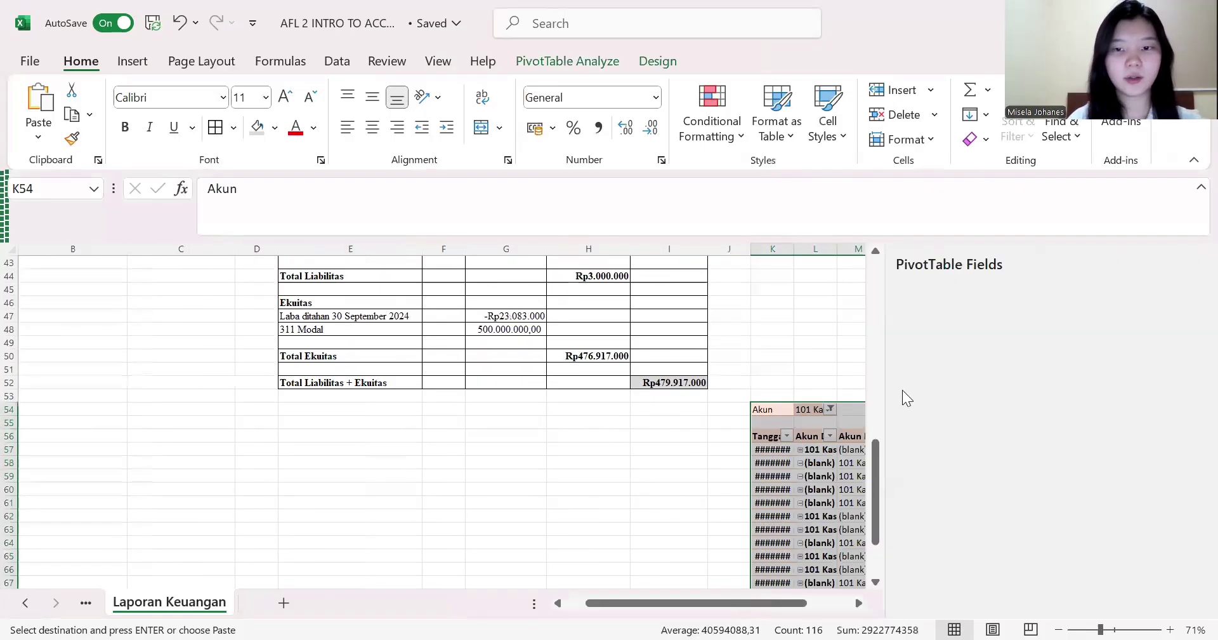
click(1196, 264)
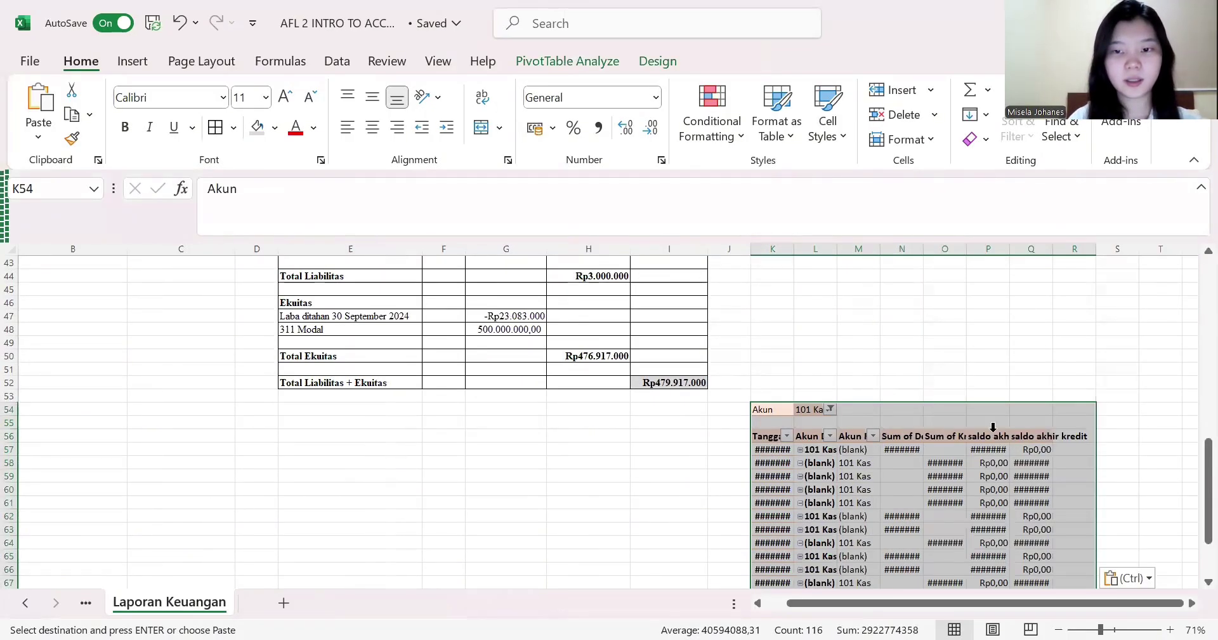
- Widen columns K, L and N to Q so the dates and amounts of the pasted PivotTable show in full
click(820, 422)
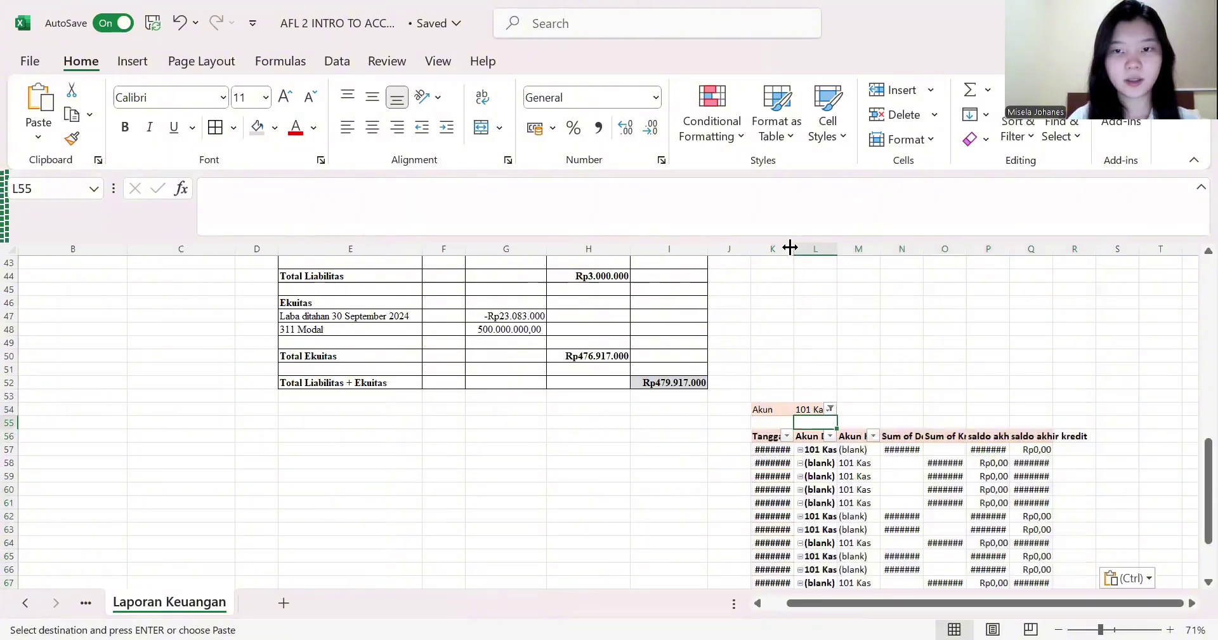
drag(790, 248, 996, 250)
scroll(941, 299, right, 1)
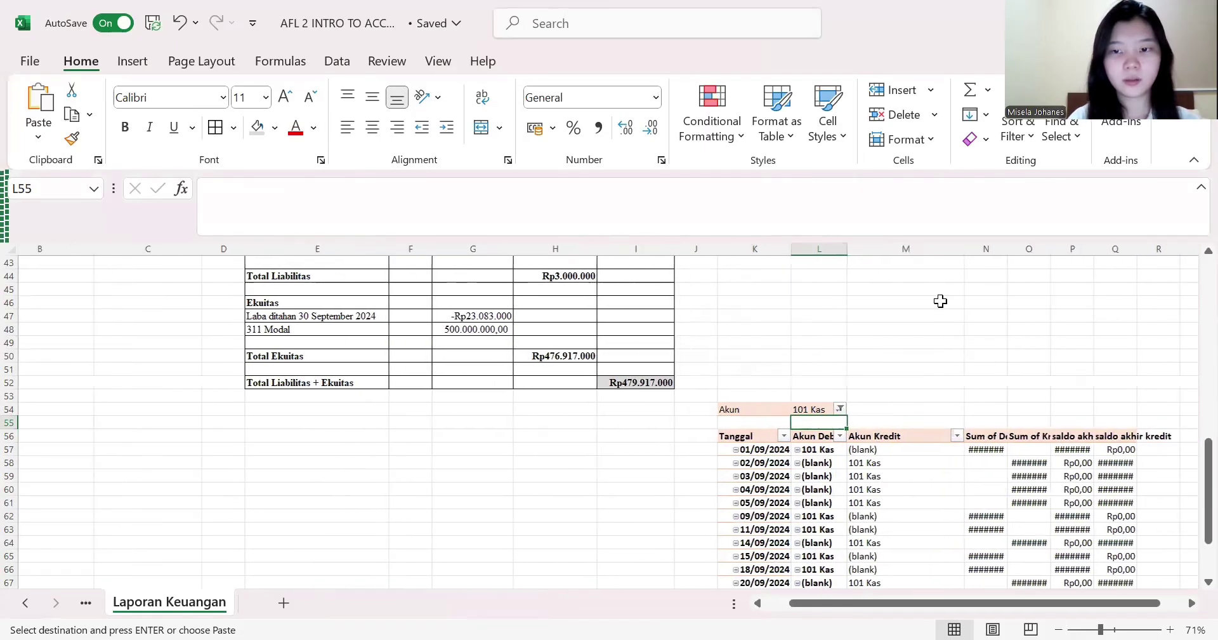
scroll(940, 300, right, 1)
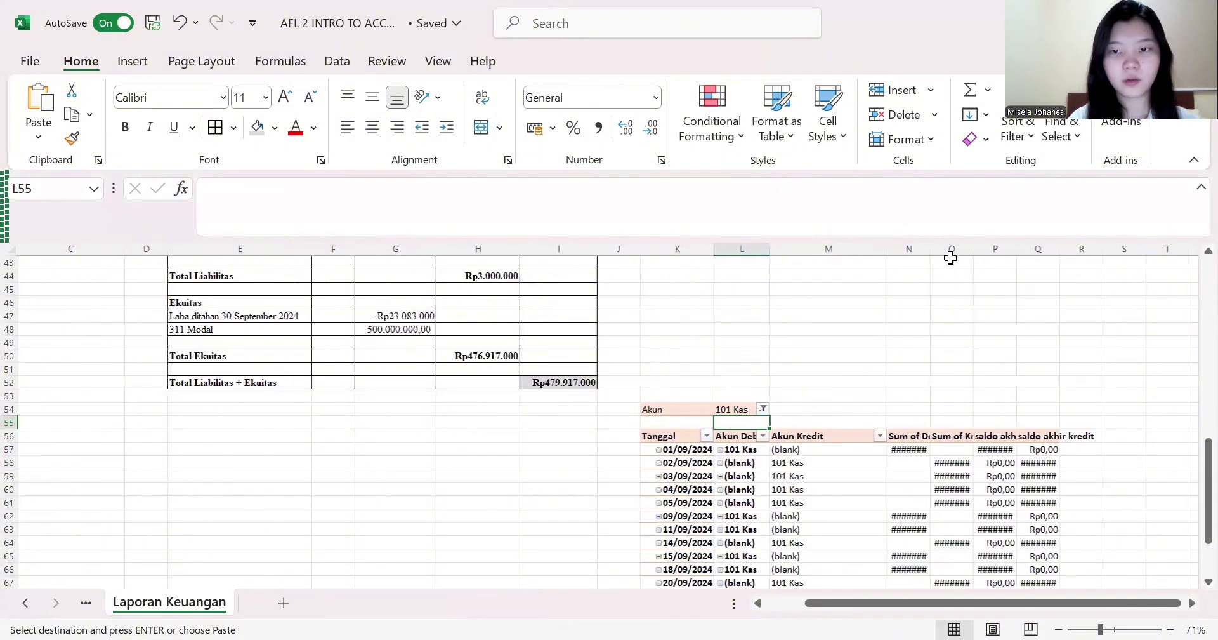
drag(897, 252, 818, 250)
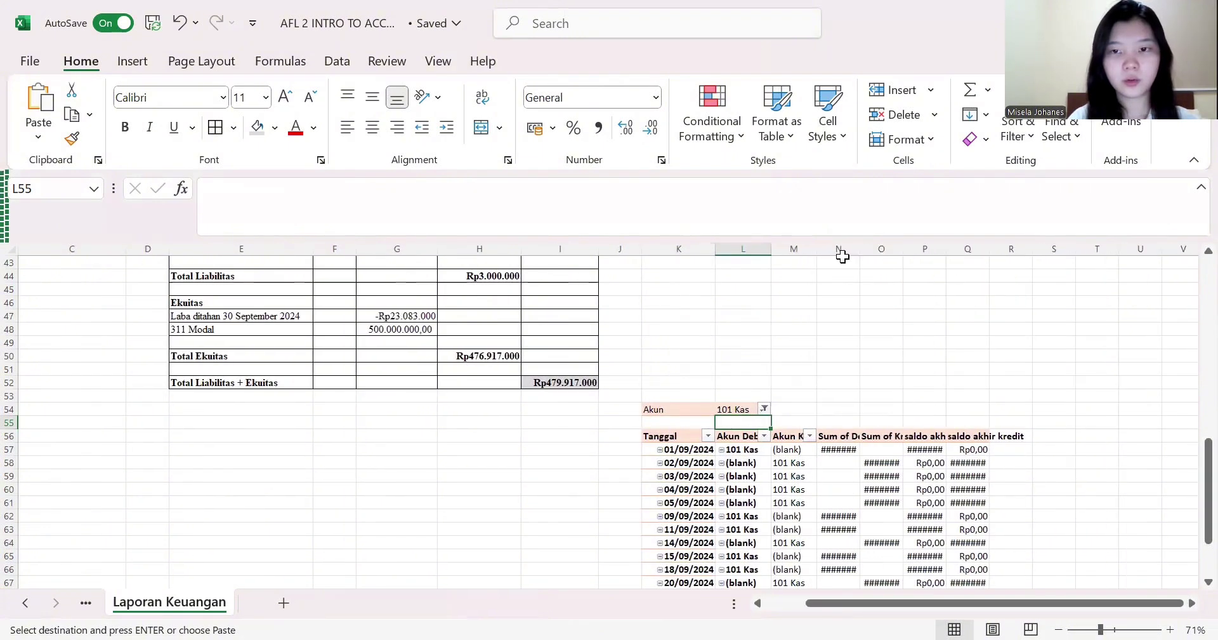
drag(859, 254, 1047, 249)
double_click(1092, 242)
scroll(1096, 323, right, 3)
double_click(1048, 249)
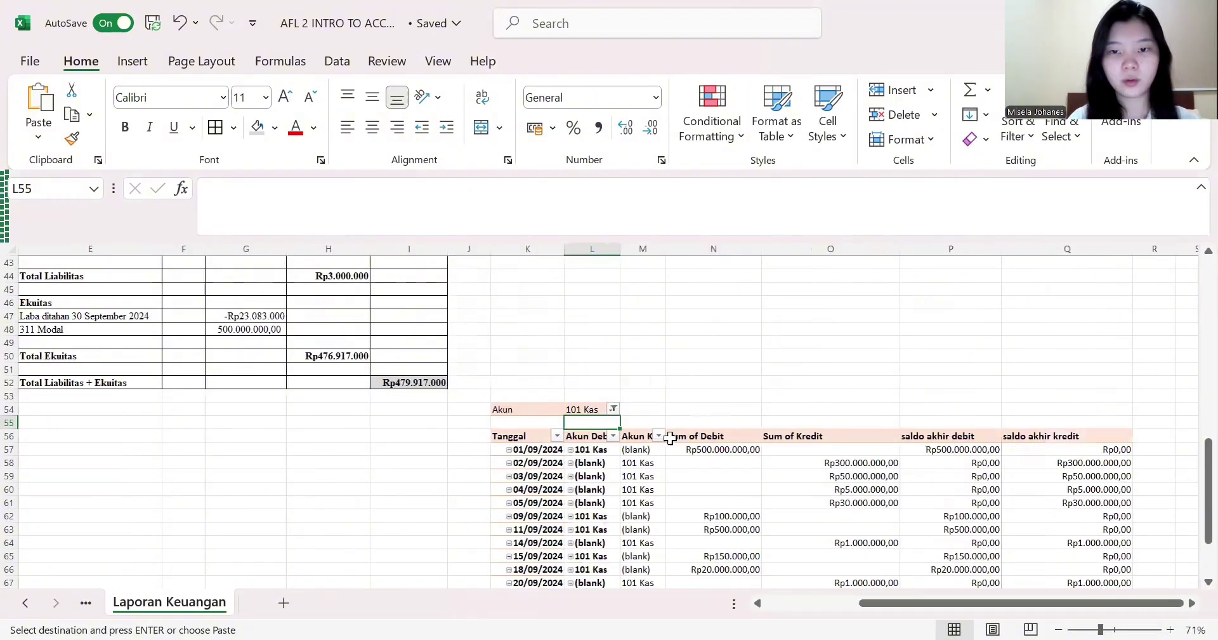
- Add the Keterangan field to the pasted 101 Kas PivotTable on the Laporan Keuangan sheet
key(ctrl+c)
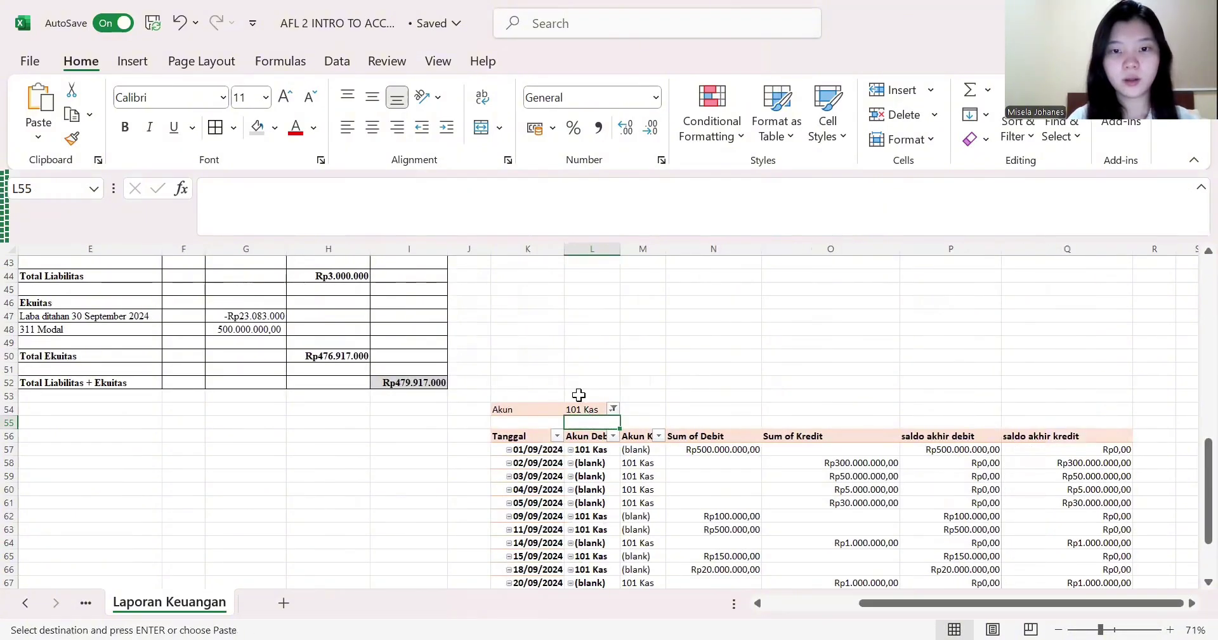
click(577, 437)
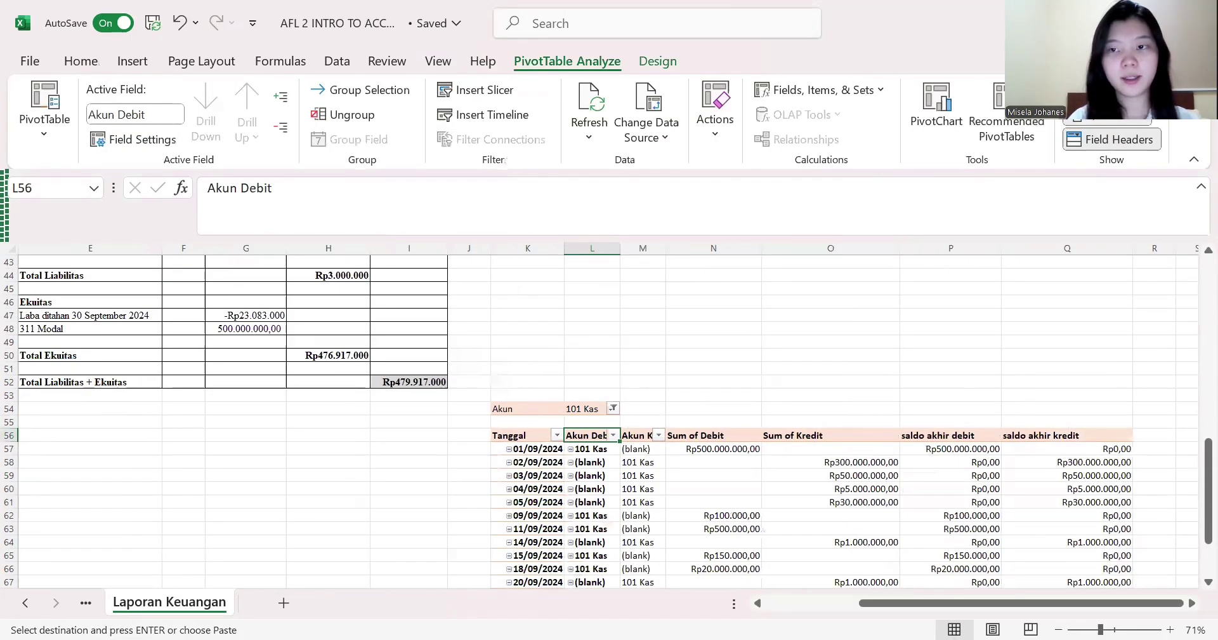
scroll(977, 381, down, 4)
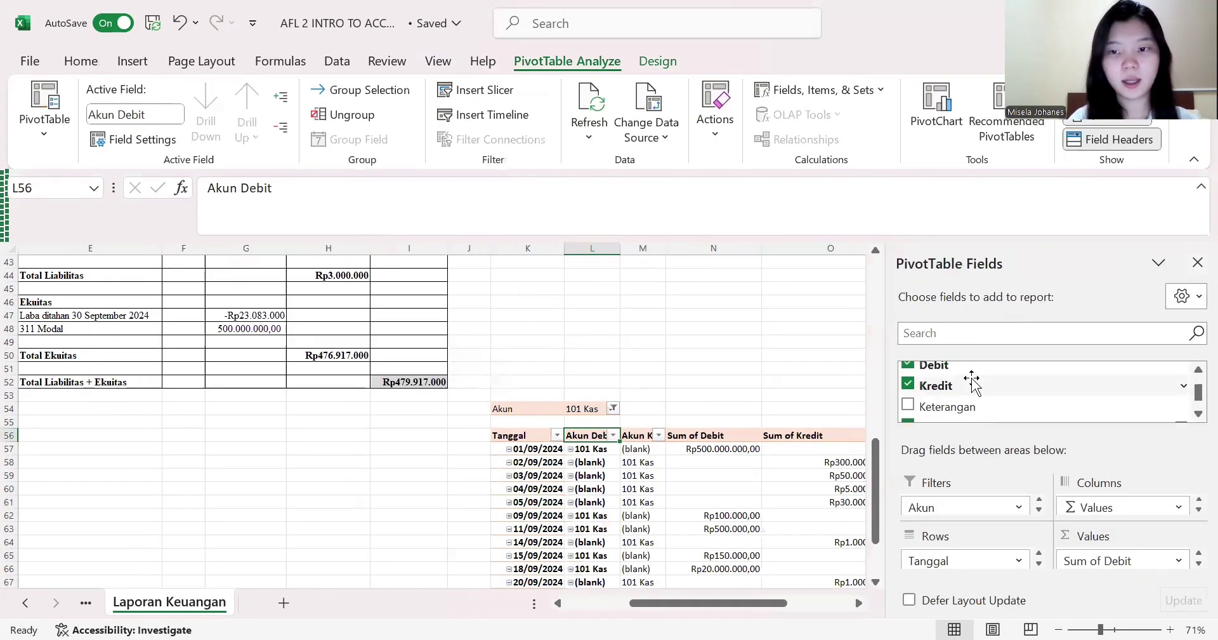
click(908, 405)
click(798, 378)
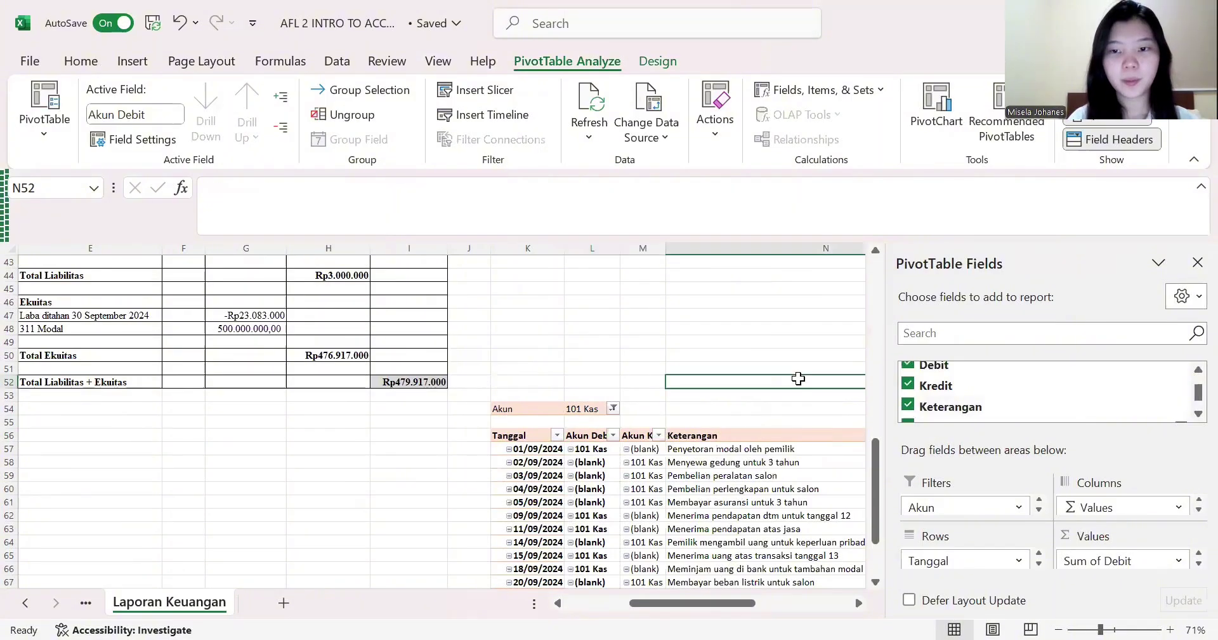
scroll(935, 440, down, 2)
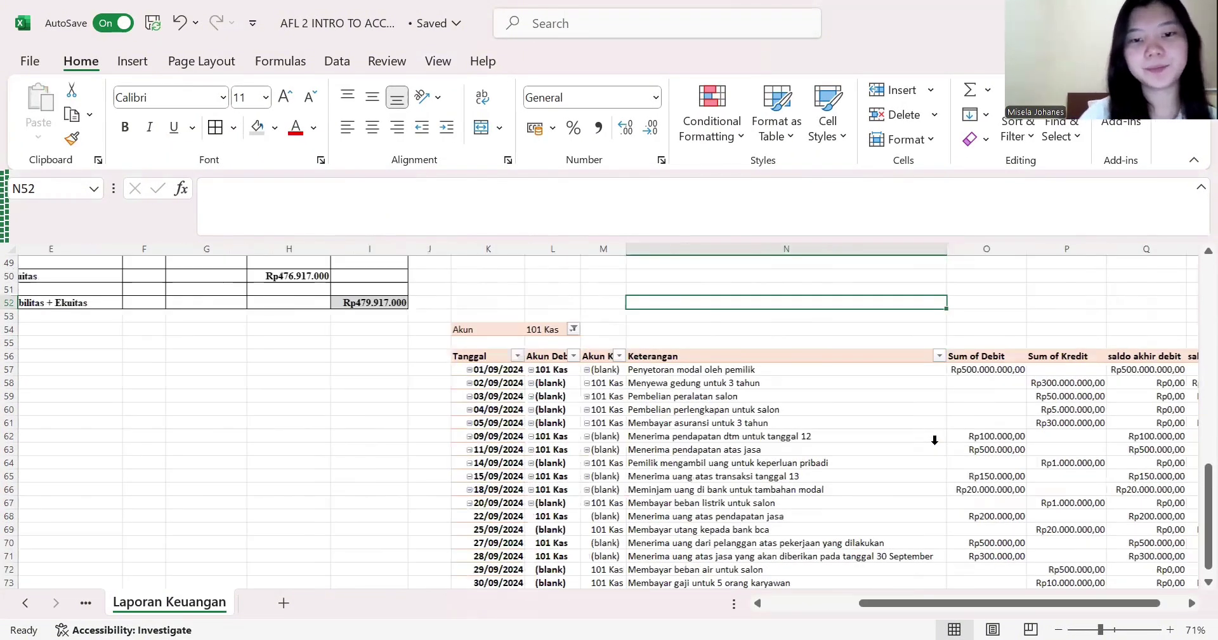
- Widen column L so the Akun Debit header of the pasted 101 Kas PivotTable shows in full
scroll(935, 440, down, 2)
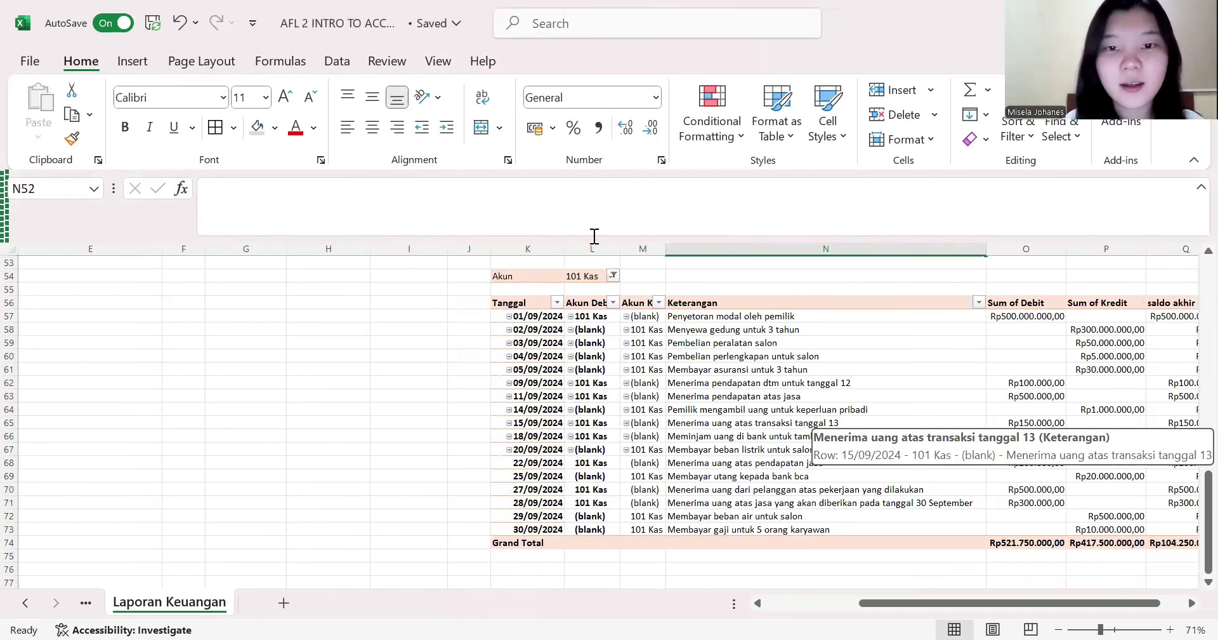
drag(620, 248, 633, 254)
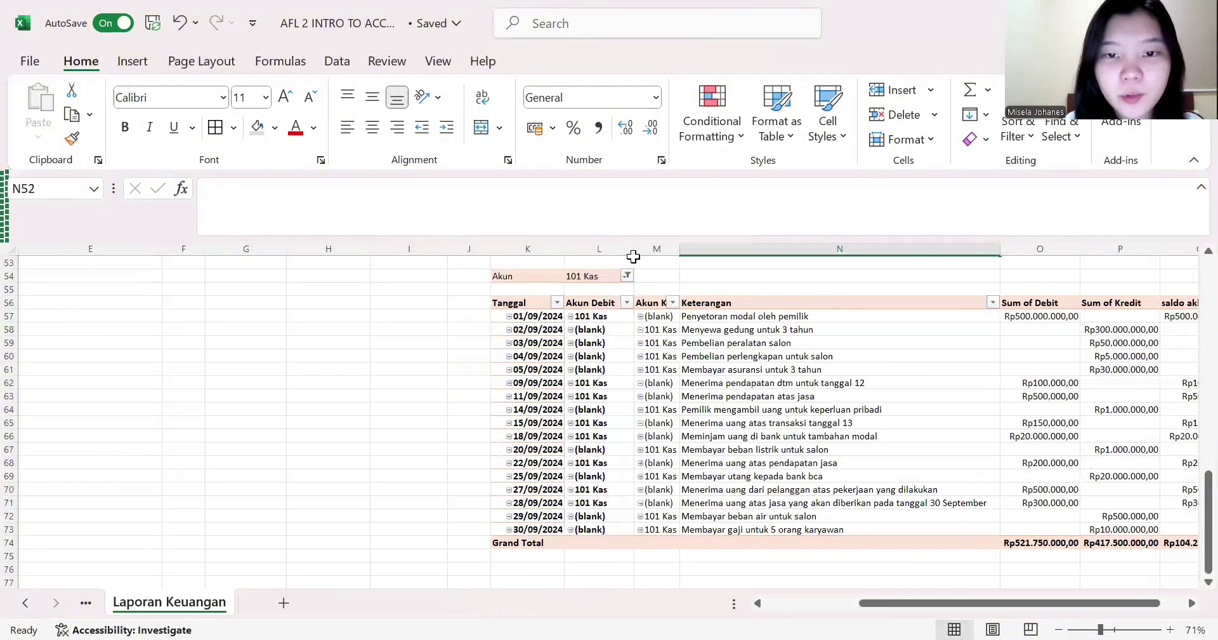
scroll(507, 448, right, 1)
scroll(507, 448, up, 1)
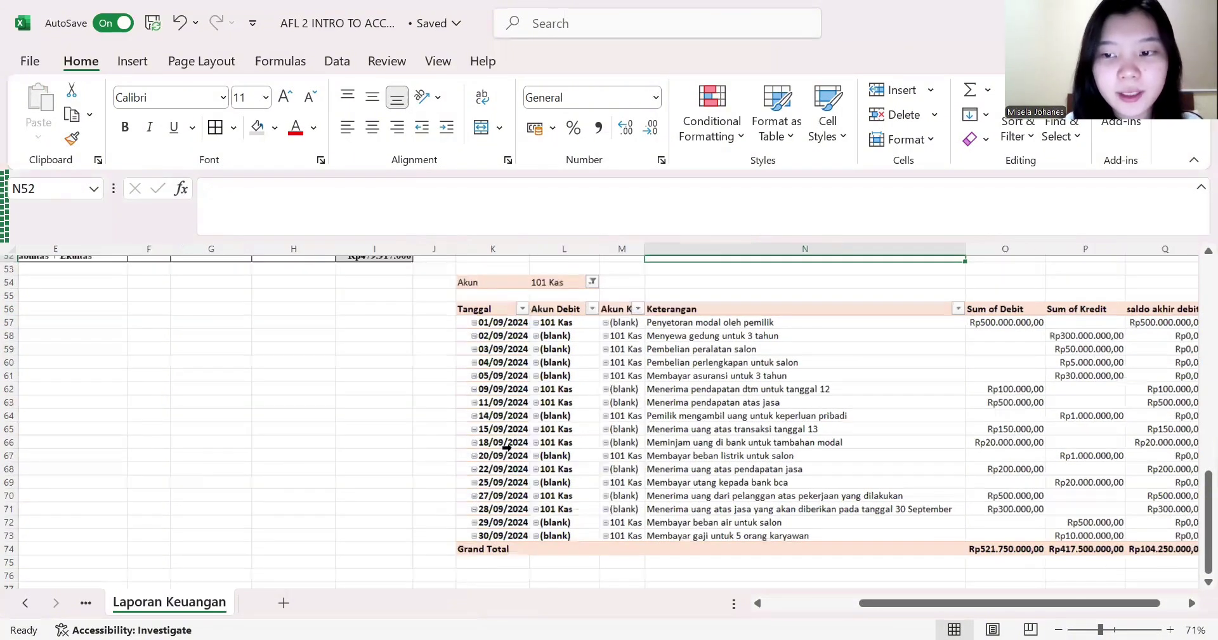
- Start a legend below the pasted PivotTable with "Keterangan :" in K76 and "Pendanaan" in K77
scroll(507, 447, left, 1)
scroll(507, 448, down, 3)
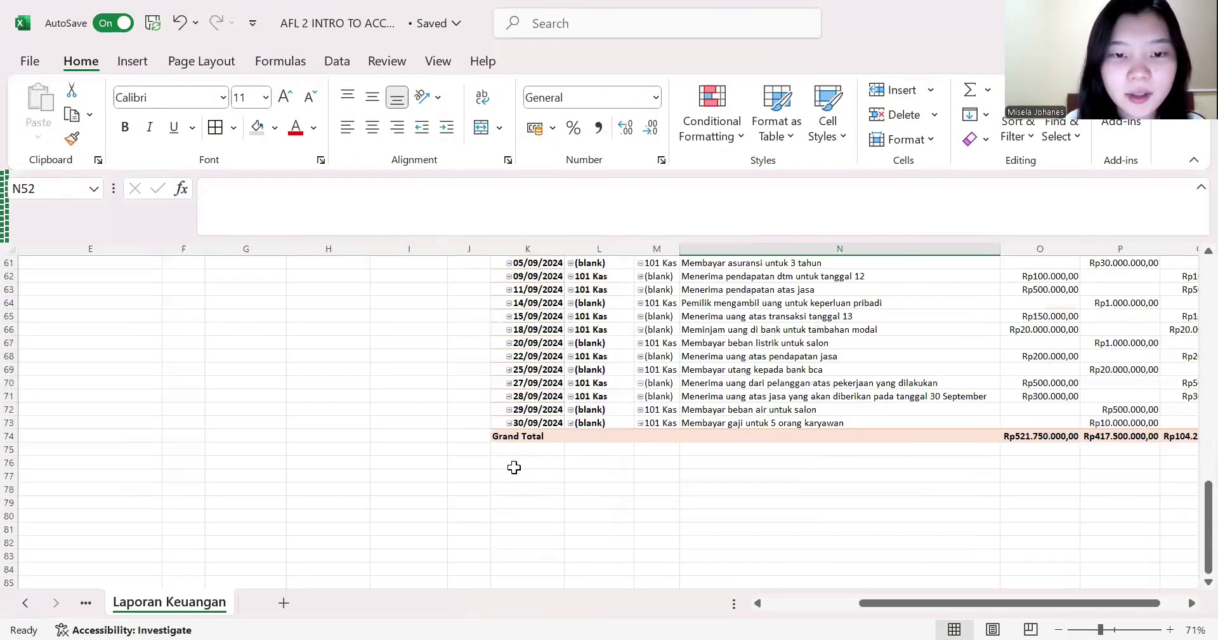
click(514, 463)
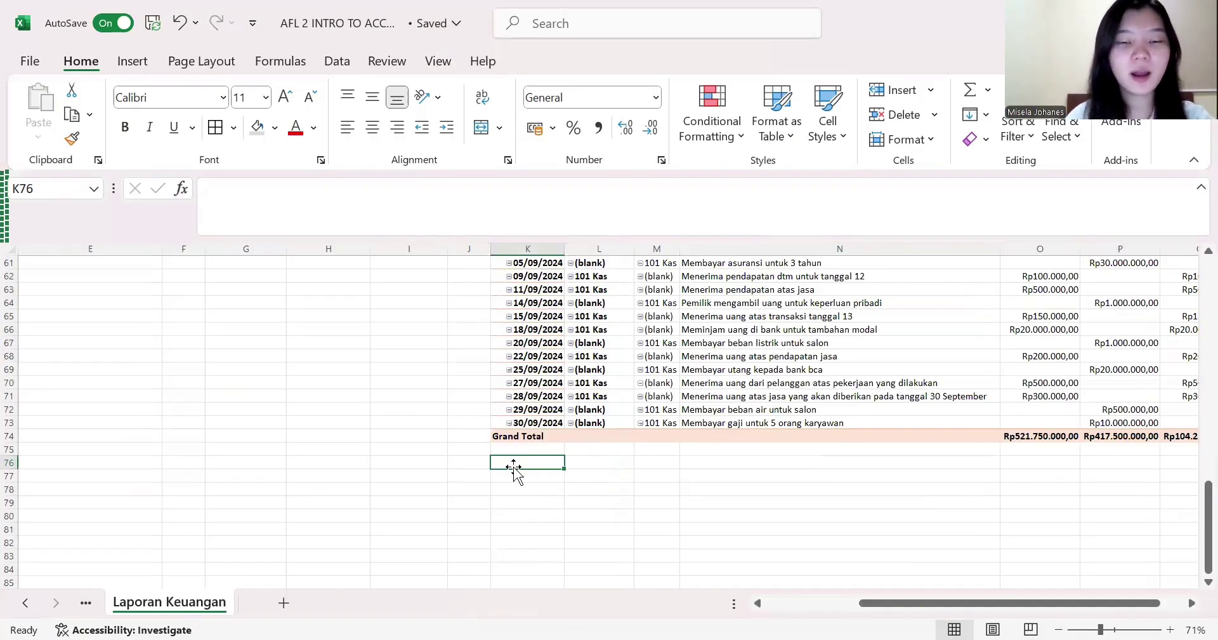
text(Keter)
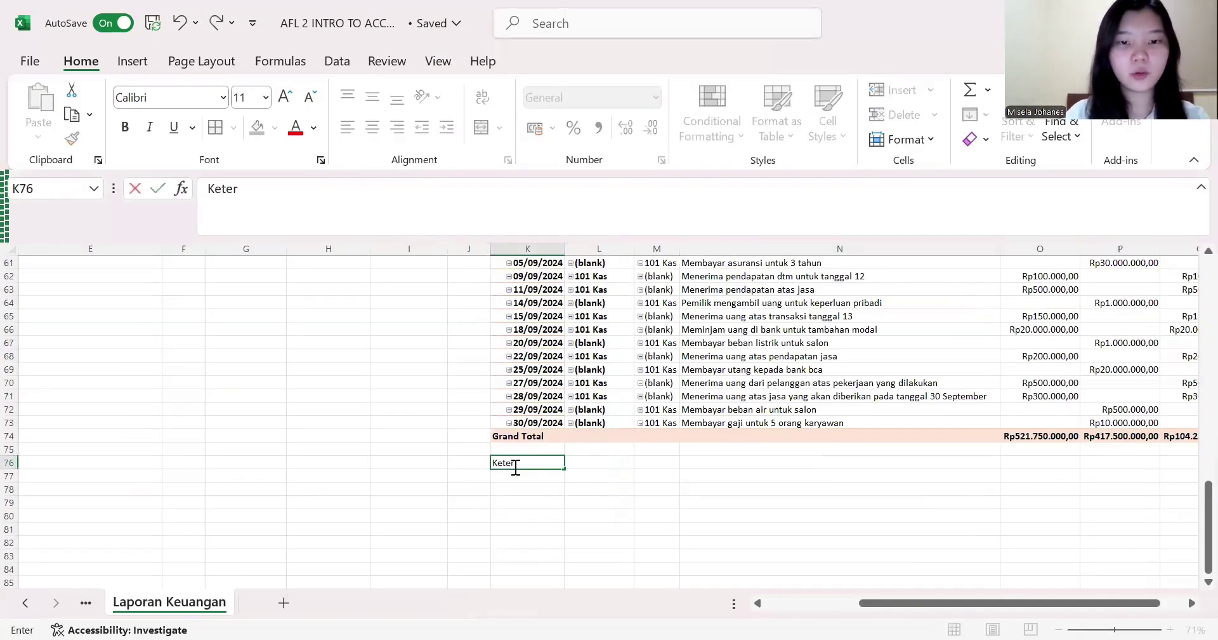
text(angan :)
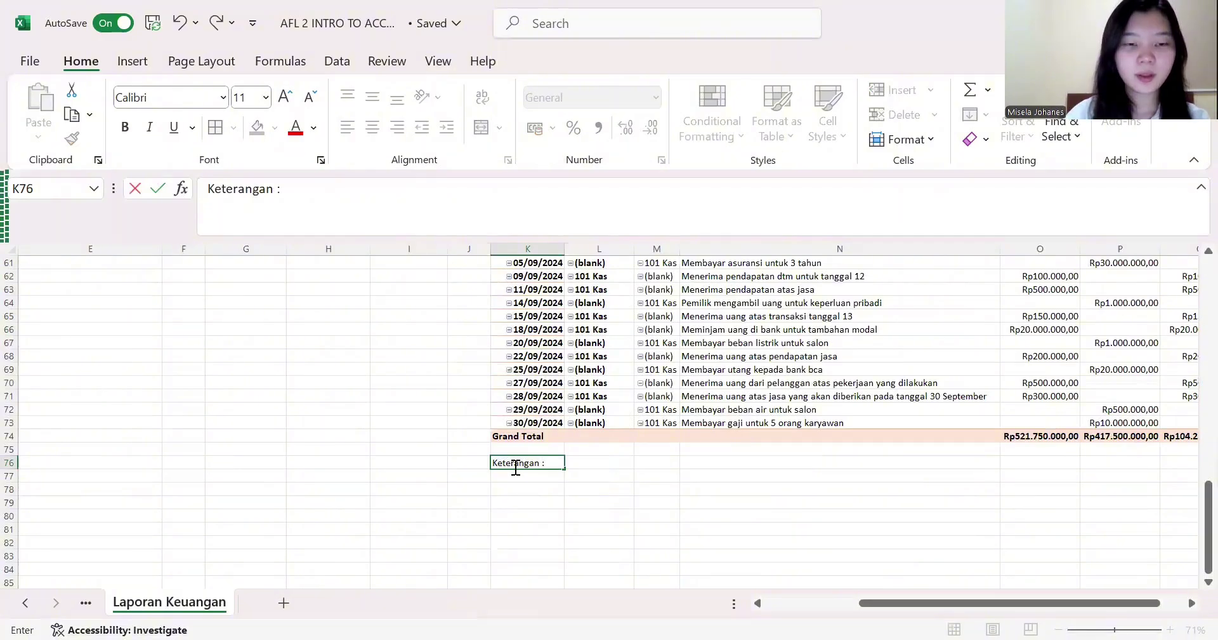
key(Return)
text(Pen)
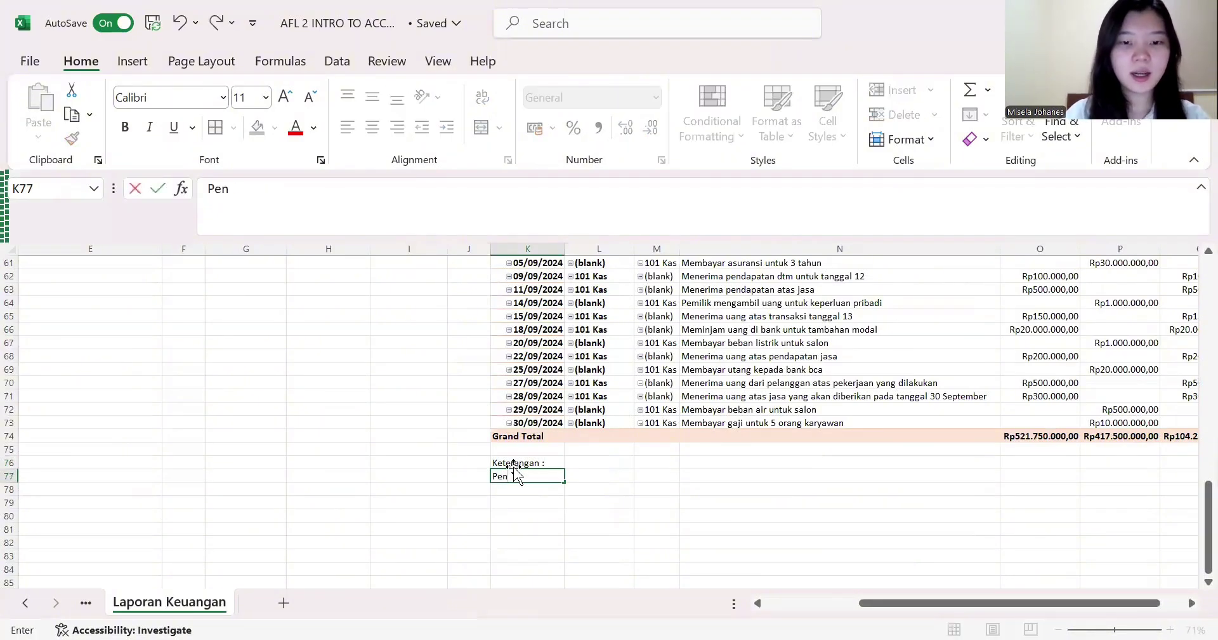
text(danaan)
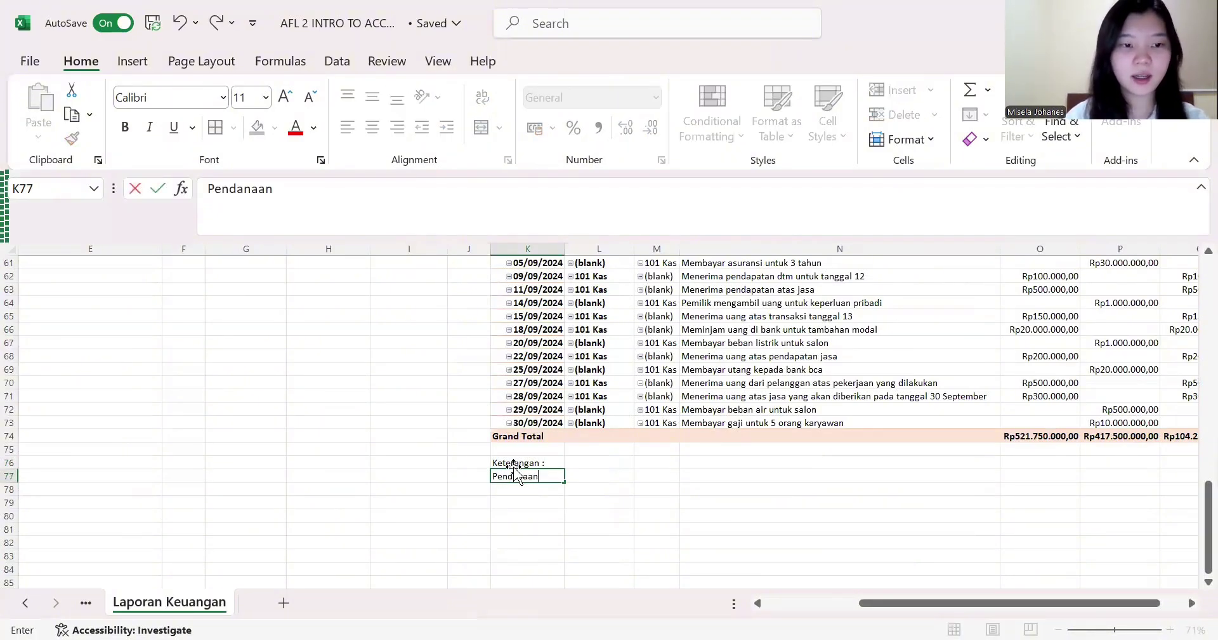
key(Return)
text(Pendanaan)
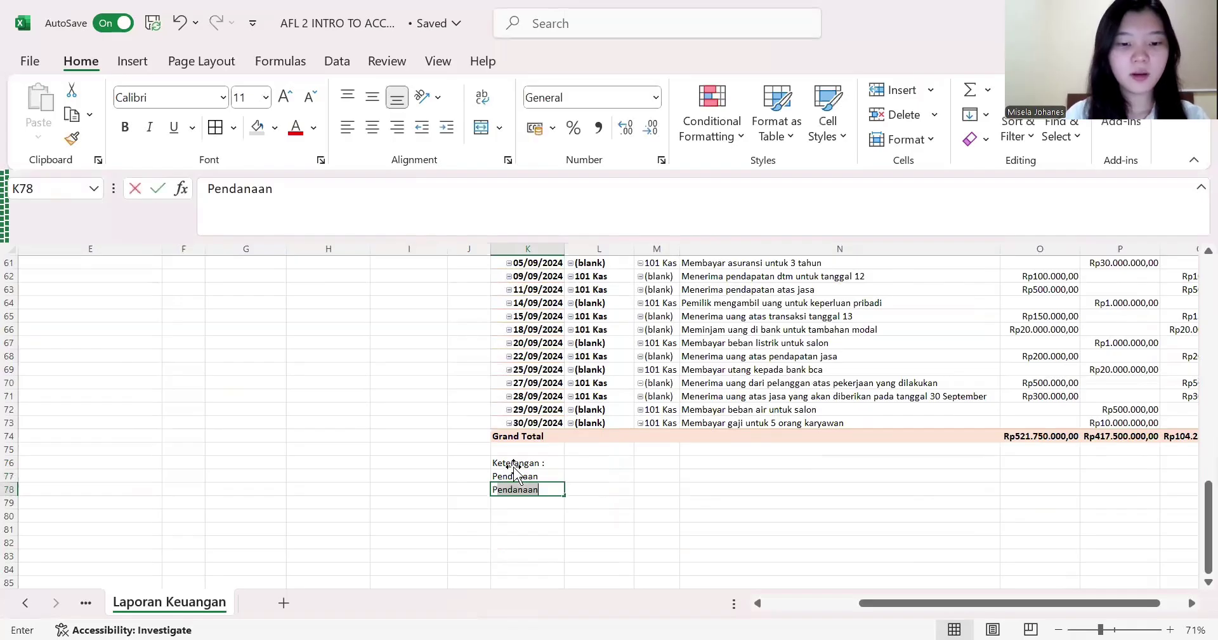
key(BackSpace)
key(BackSpace)
key(BackSpace)
key(BackSpace)
key(BackSpace)
key(BackSpace)
key(BackSpace)
key(BackSpace)
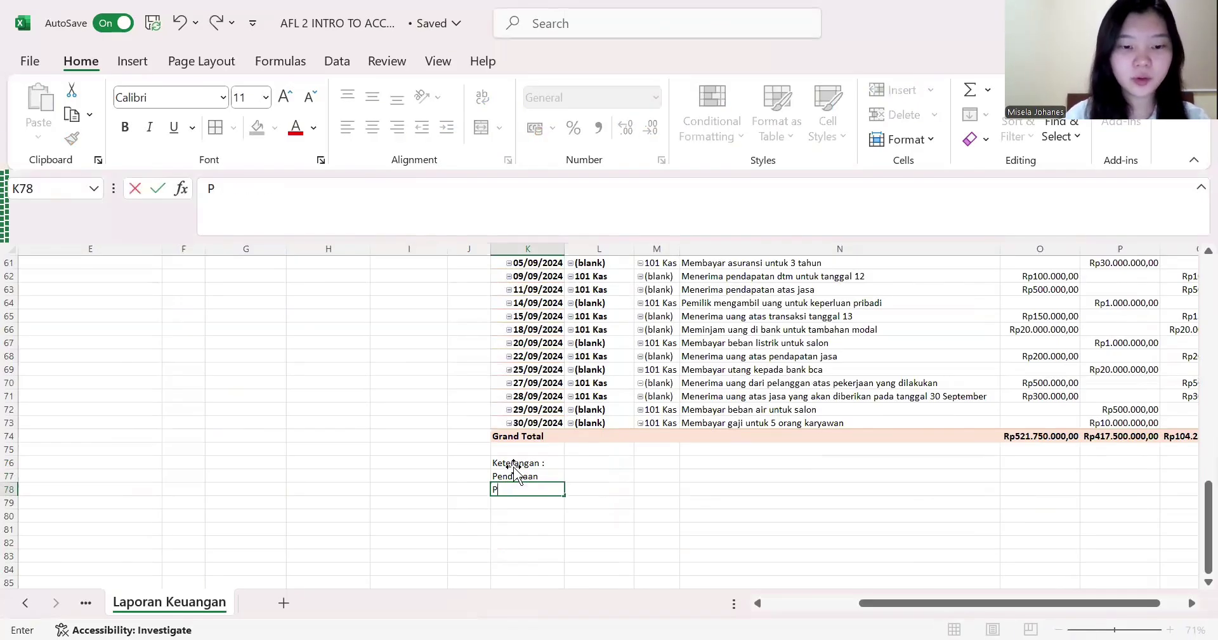
text(endanaan)
key(Tab)
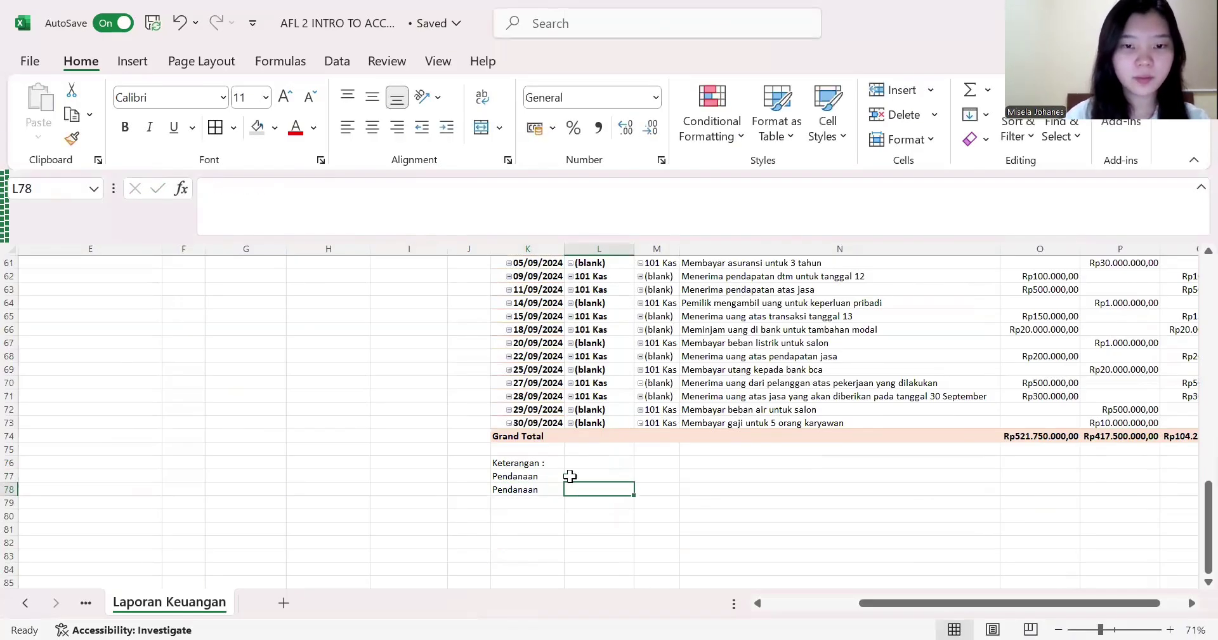
key(Left)
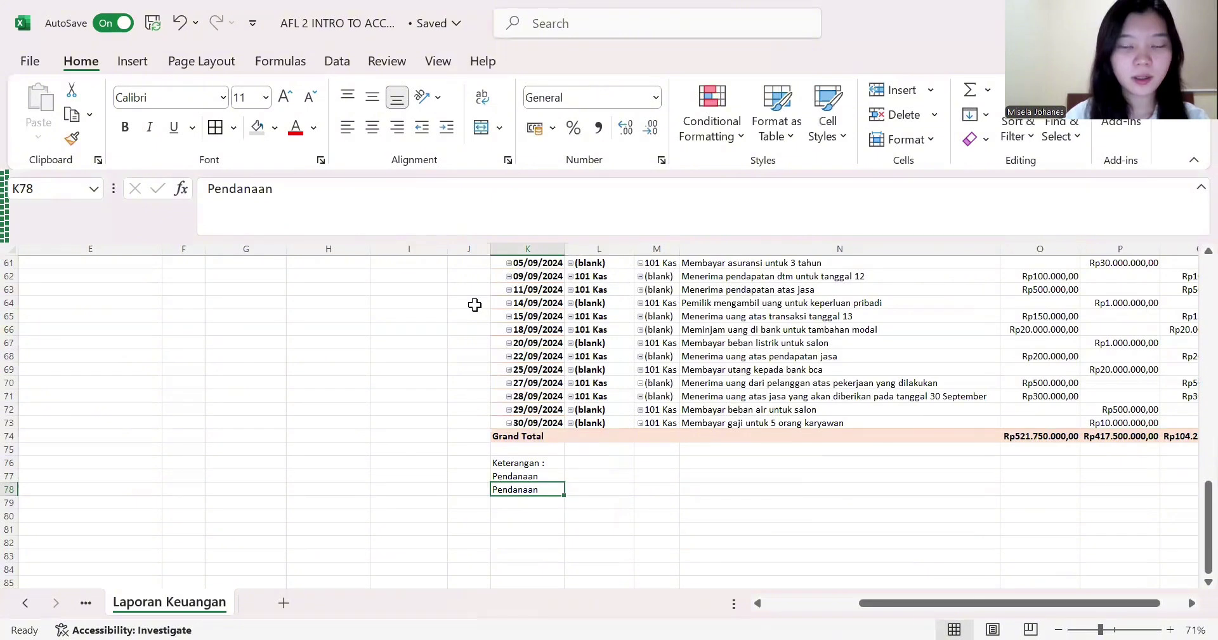
key(Tab)
key(Left)
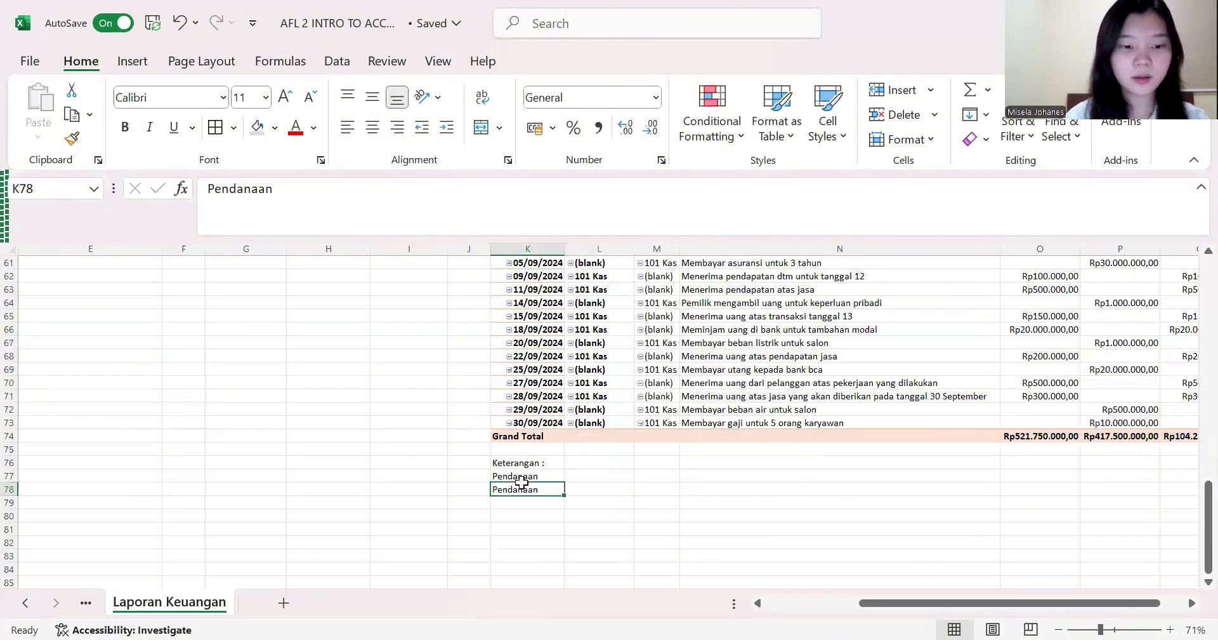
key(BackSpace)
text(p)
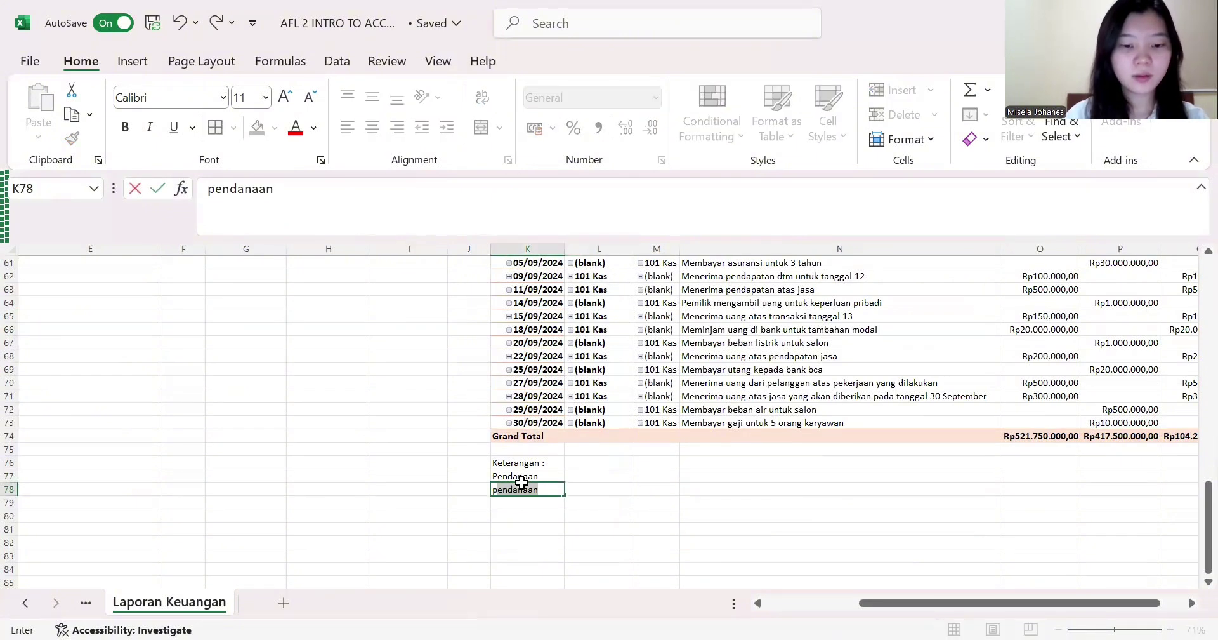
key(BackSpace)
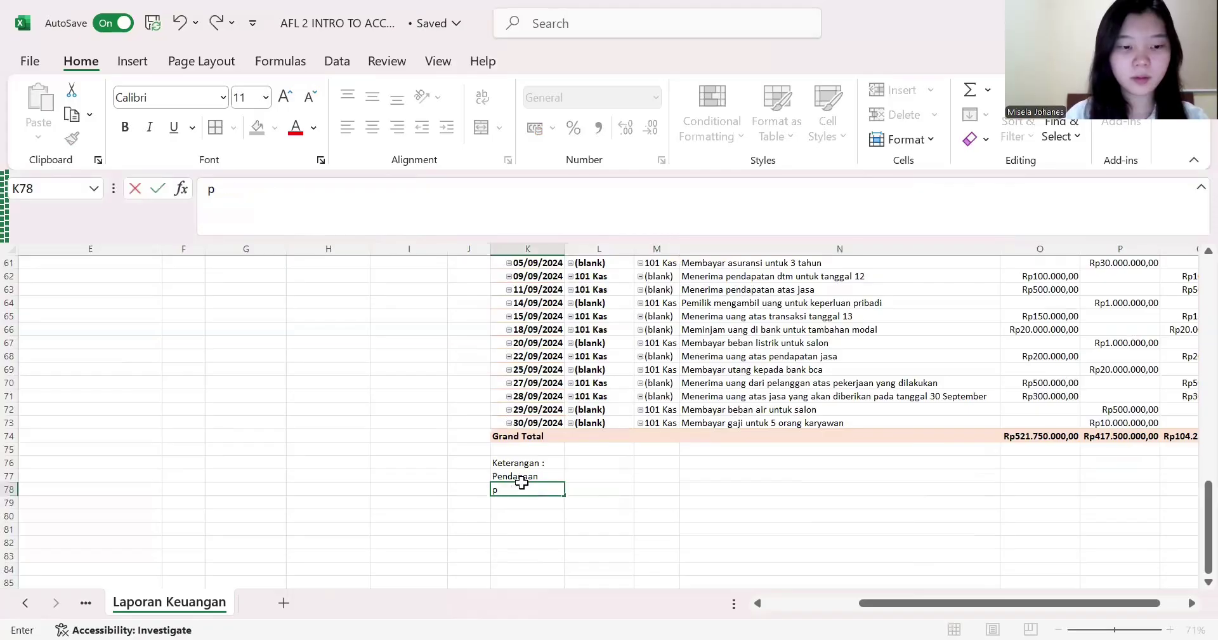
text(Pendanaa)
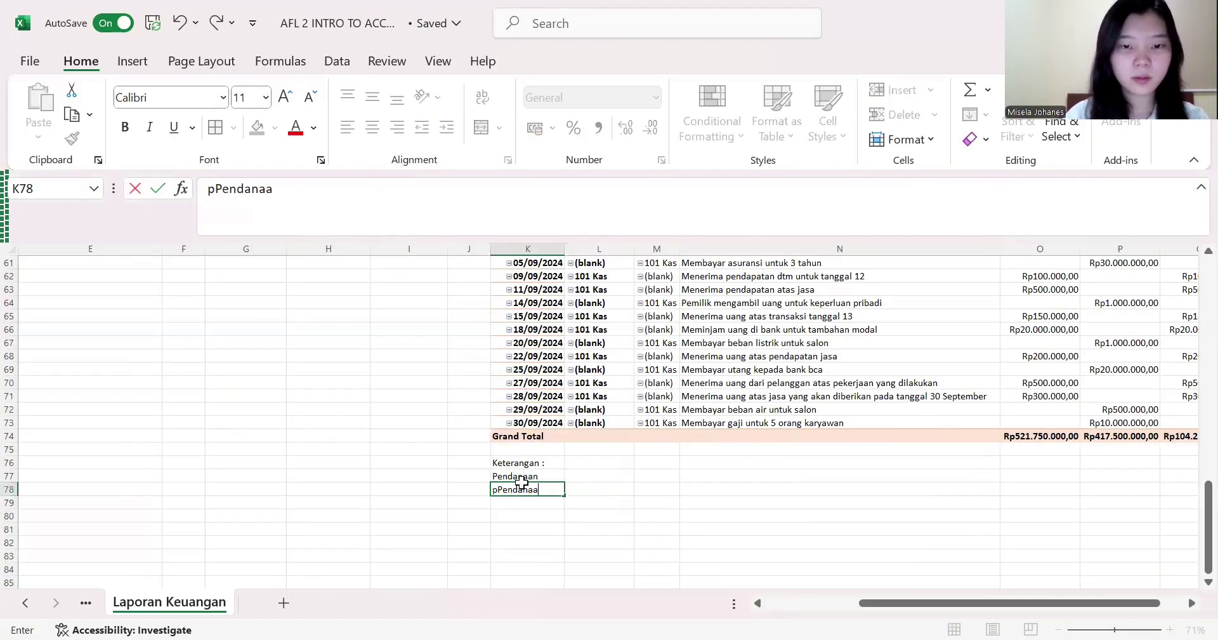
key(BackSpace)
key(BackSpace)
key(BackSpace)
key(BackSpace)
key(BackSpace)
key(BackSpace)
key(BackSpace)
key(BackSpace)
- Enter "Pendanaan Masuk = PM" in K78 and widen column K to fit the text
text(Penda)
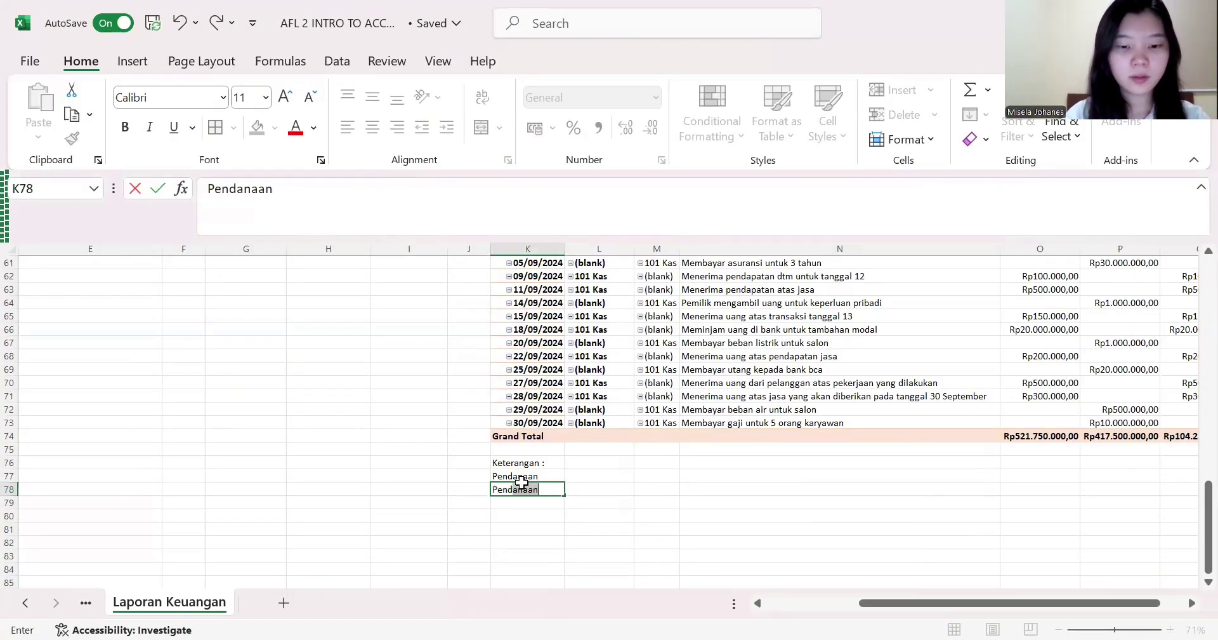
text(naan Masu)
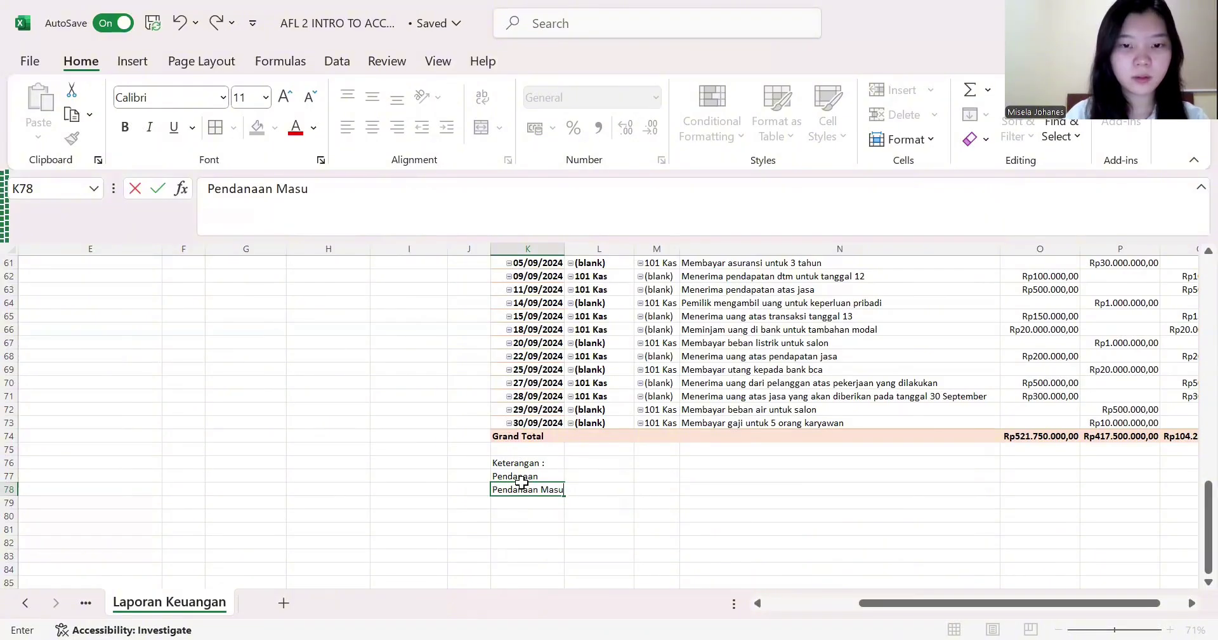
text(k = )
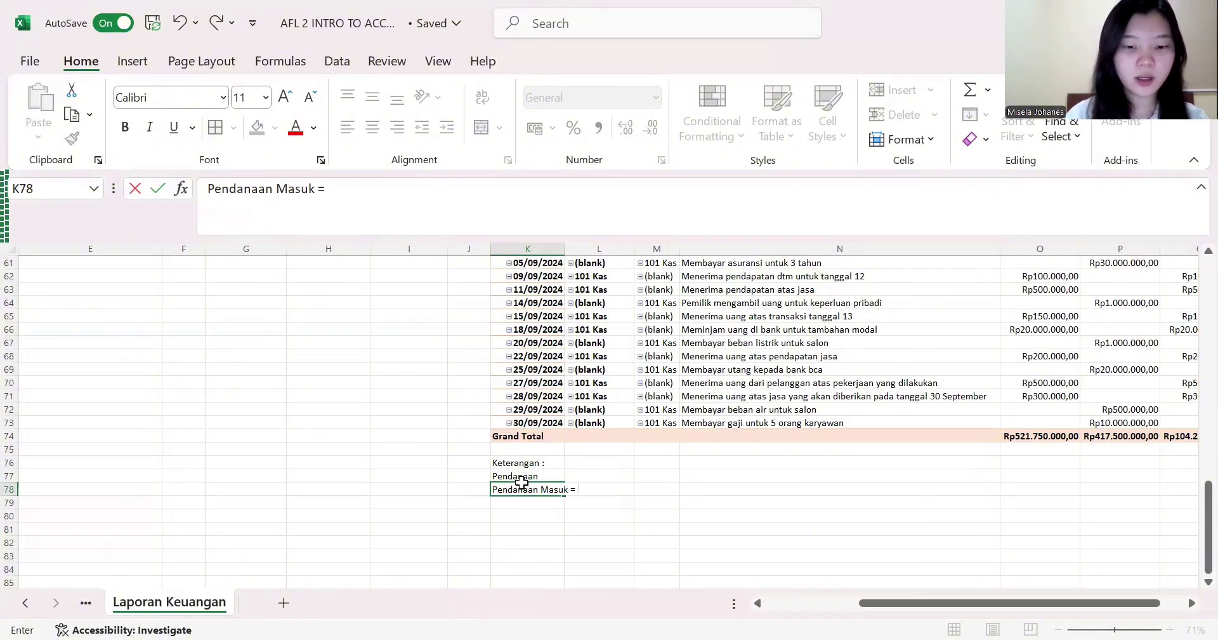
text(PM)
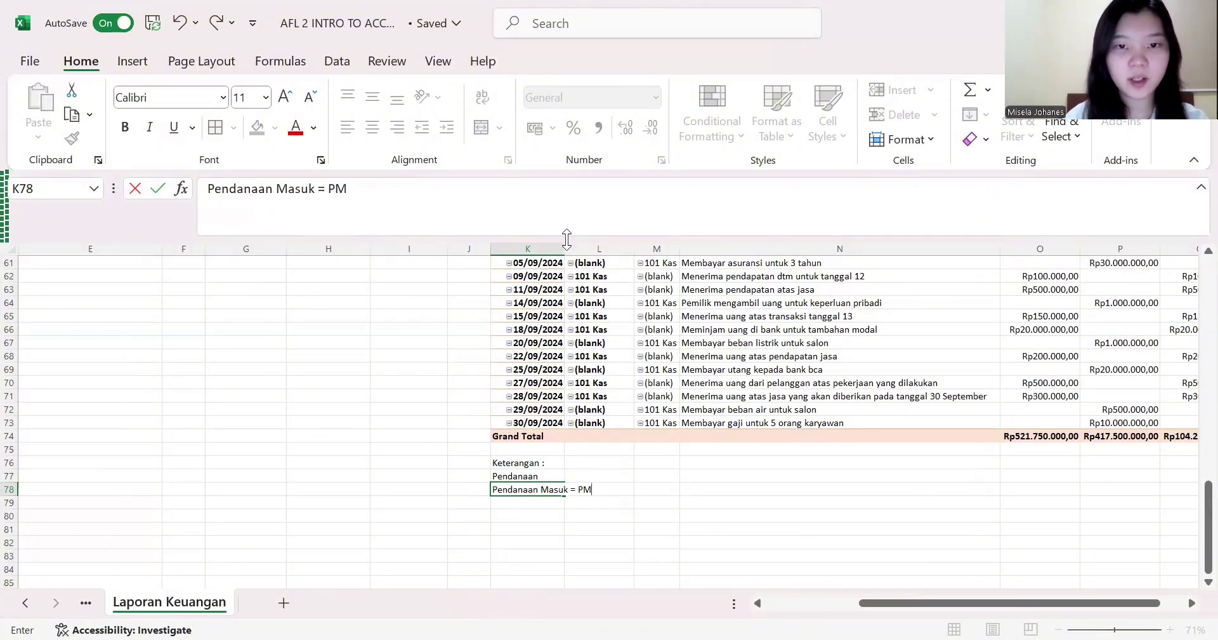
click(560, 249)
drag(564, 251, 604, 254)
- Enter "Pendanaan Keluar = PK" in K79 and leave row 80 blank below it
click(529, 500)
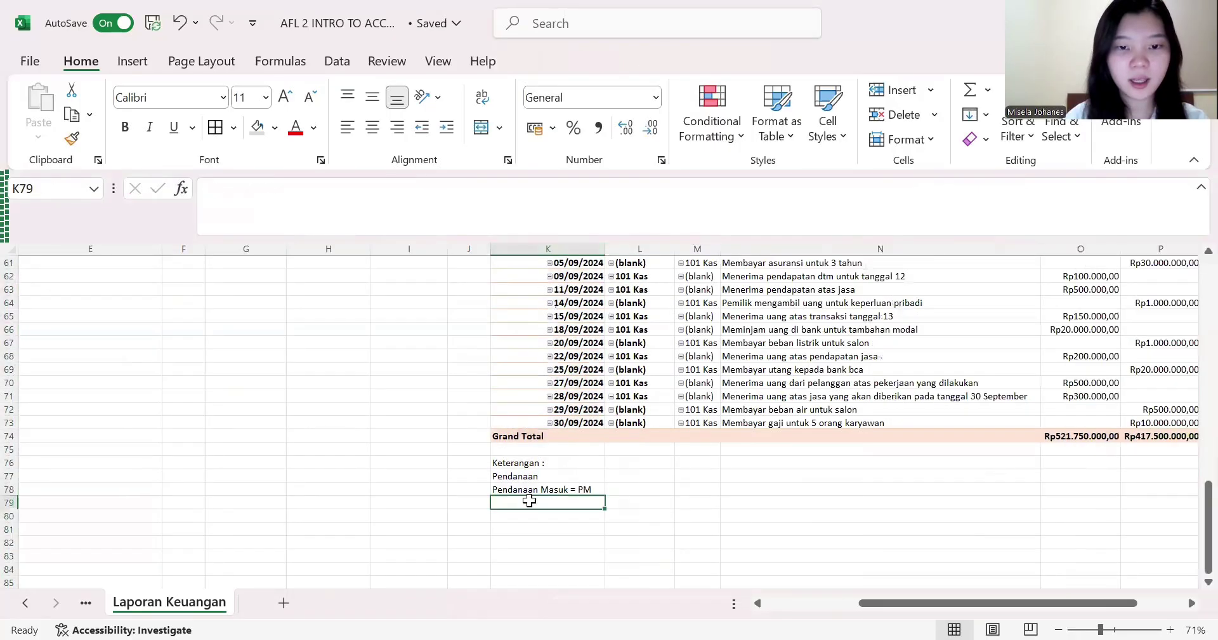
text(Pend)
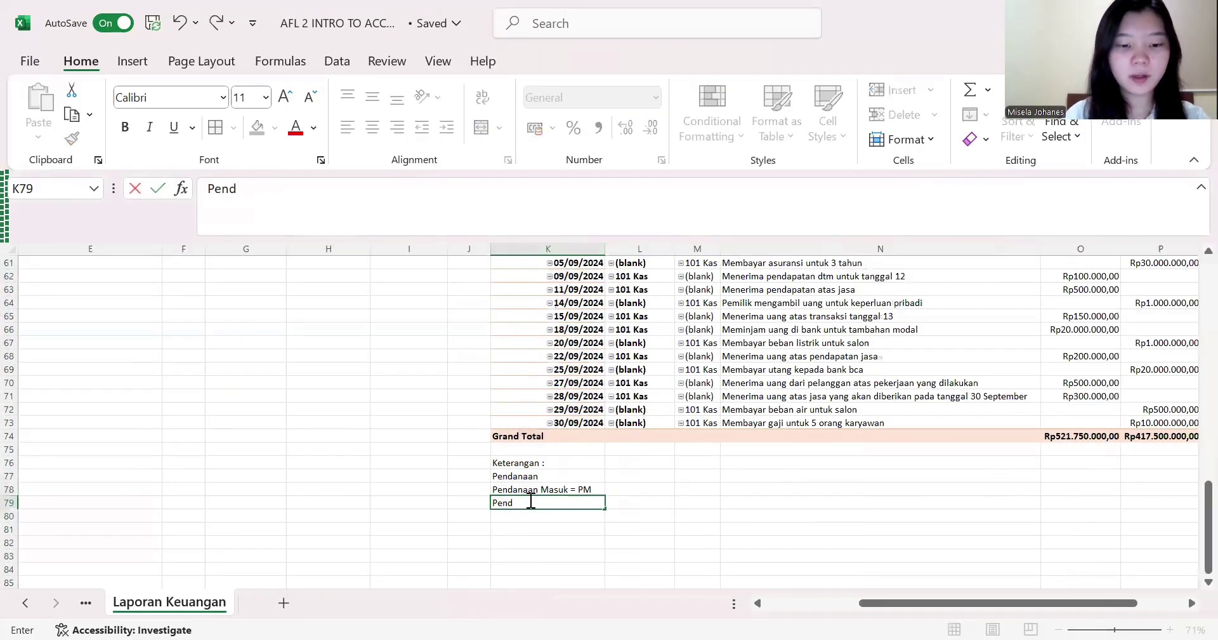
text(anaan Kelauar)
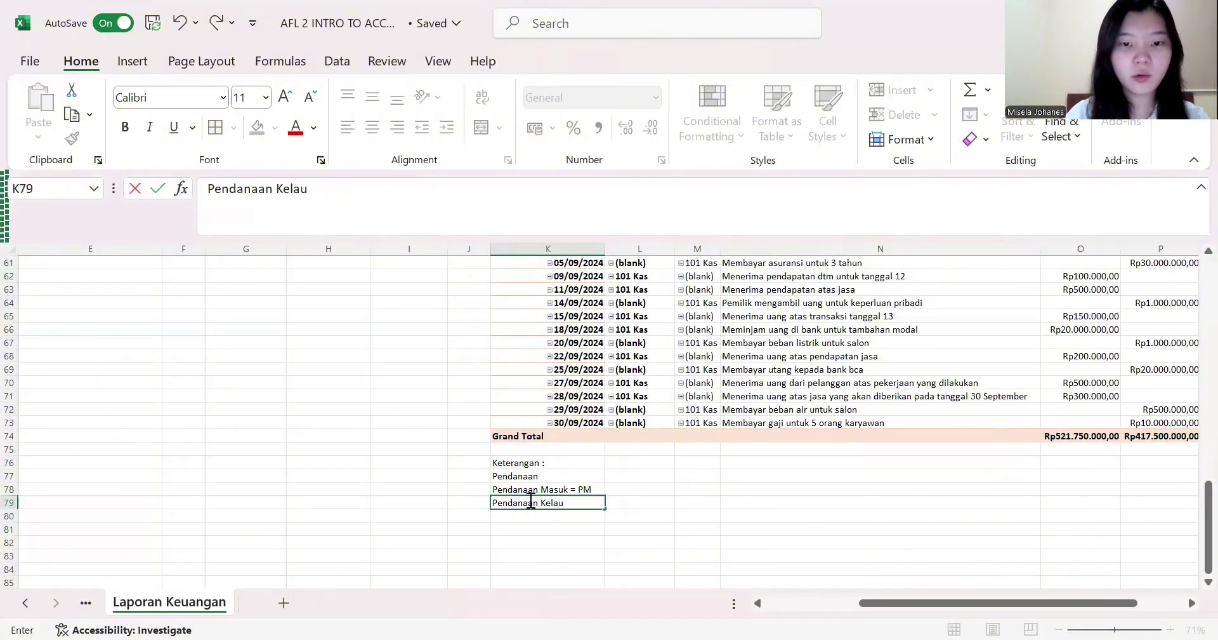
key(BackSpace)
key(BackSpace)
text(ua)
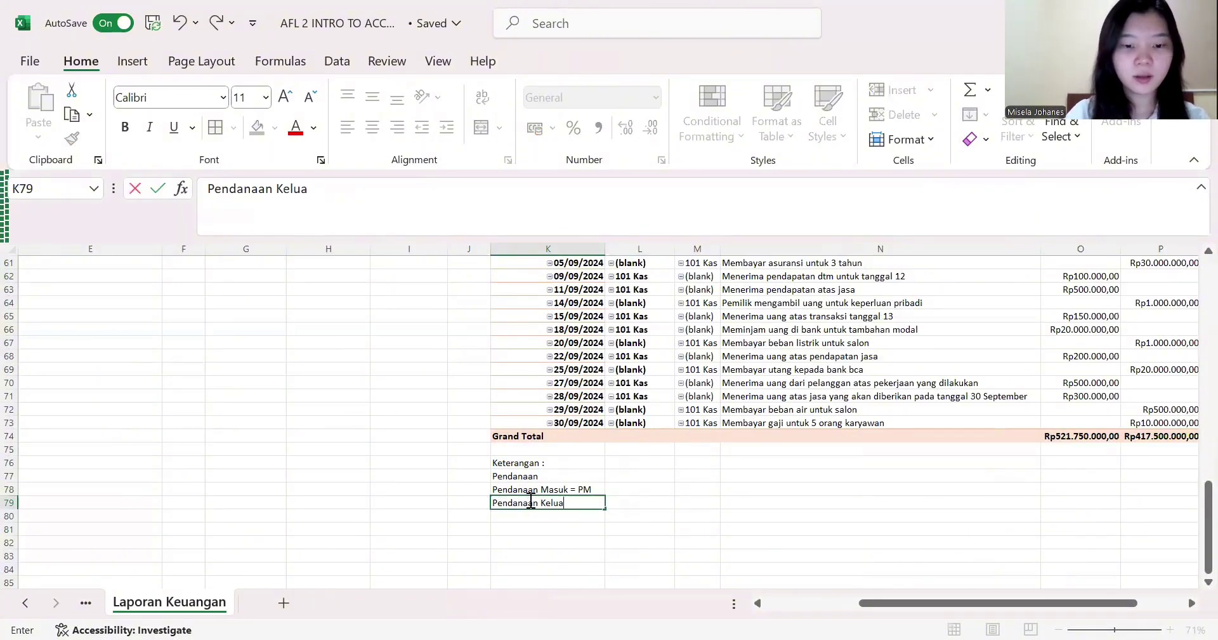
text(r = PK)
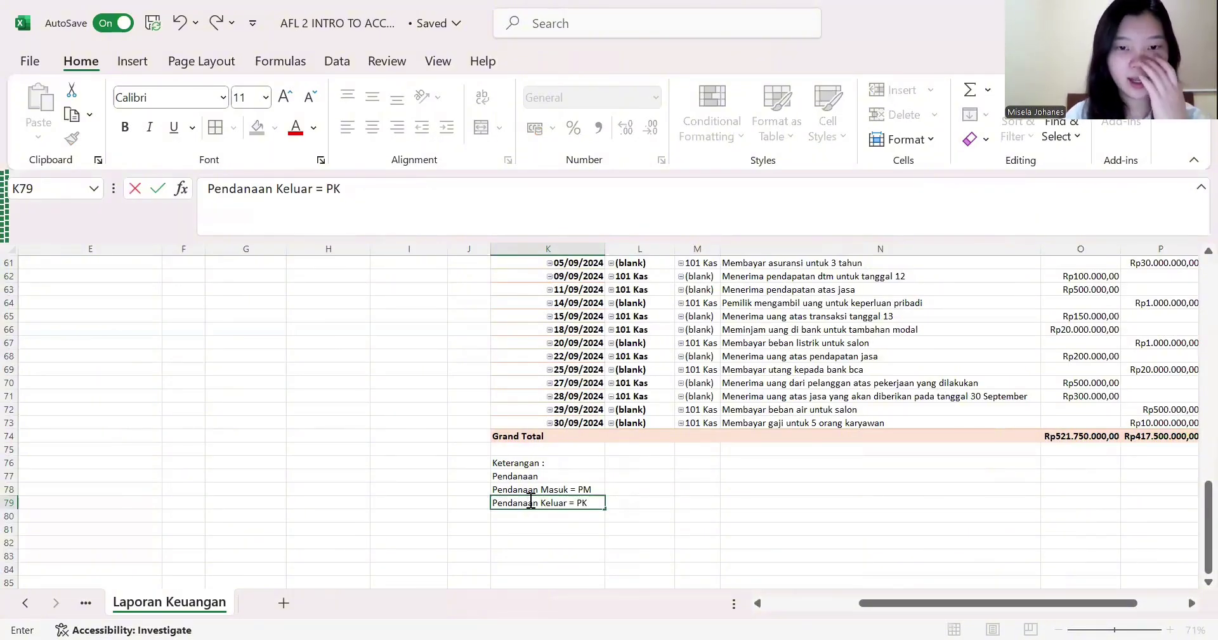
key(Return)
key(Return)
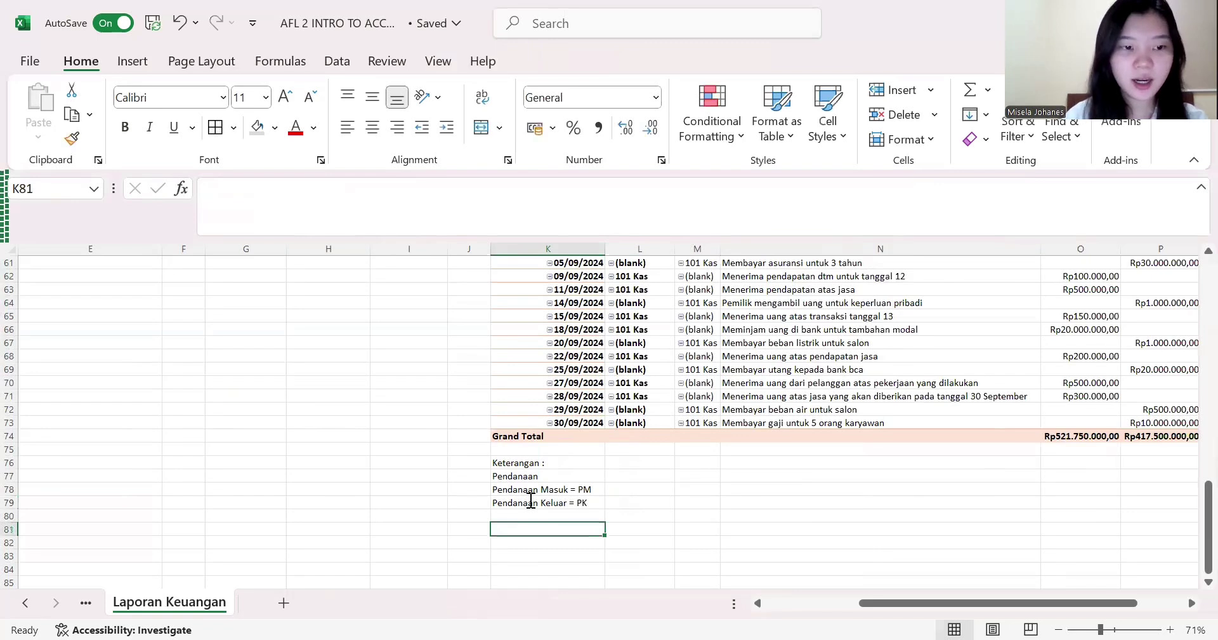
text(oPERASION)
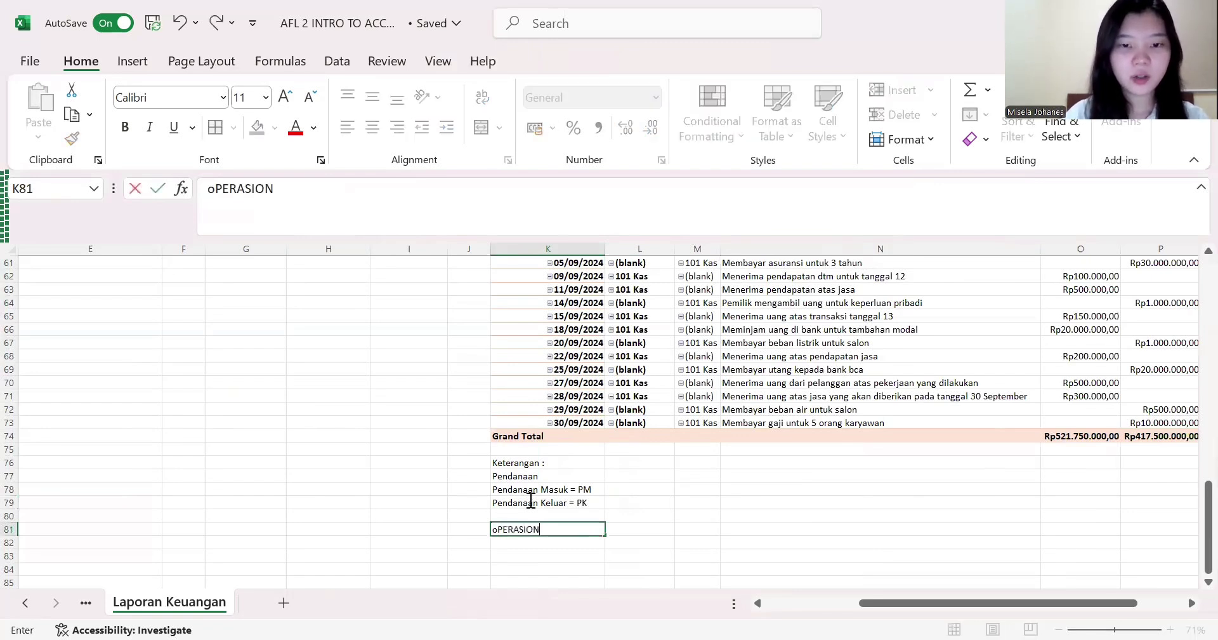
key(BackSpace)
key(BackSpace)
key(BackSpace)
key(BackSpace)
key(BackSpace)
key(BackSpace)
key(BackSpace)
key(BackSpace)
key(BackSpace)
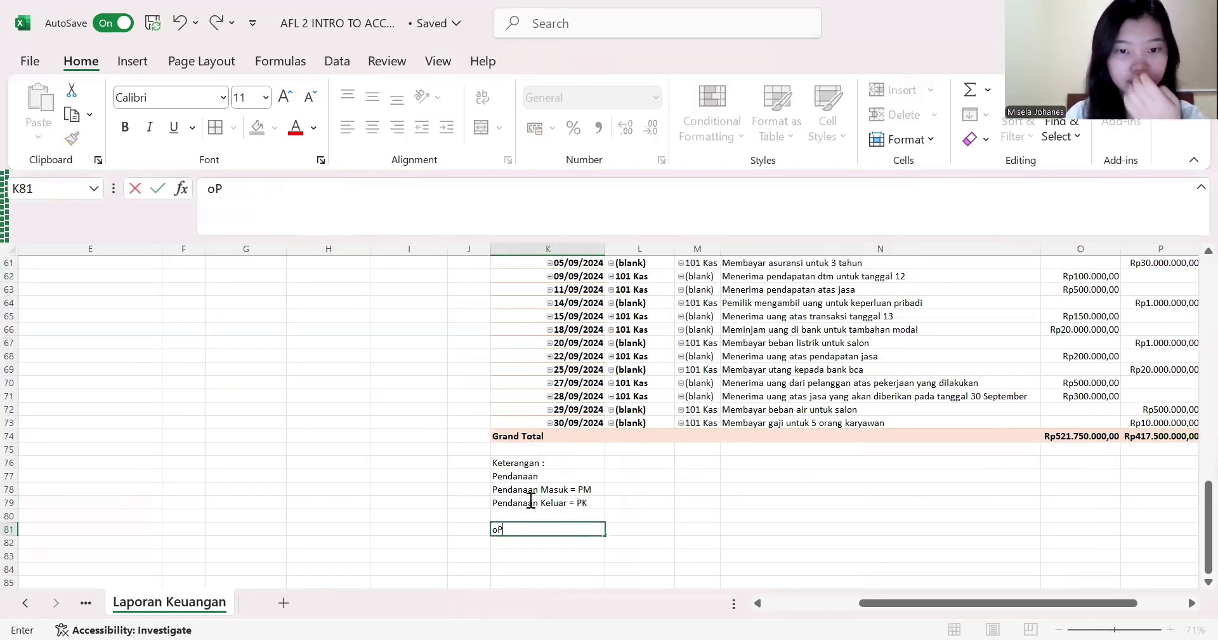
- Enter the legend heading "Operasional" in K81 and "Operasional Masuk = OM" in K82
text(Oper)
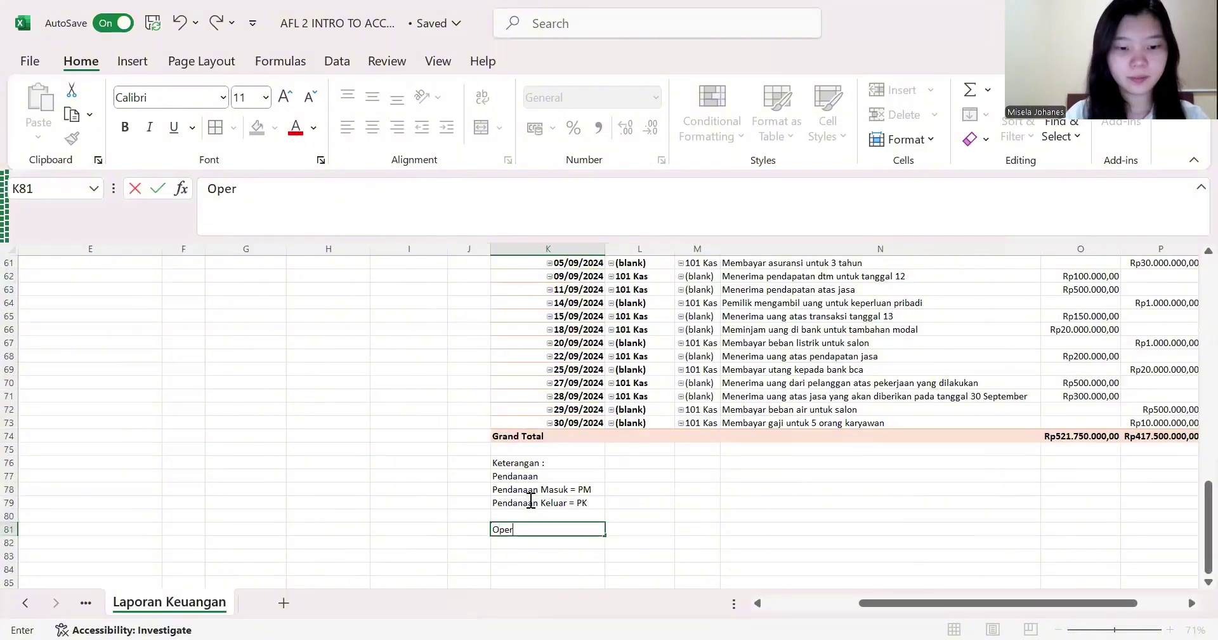
text(asional)
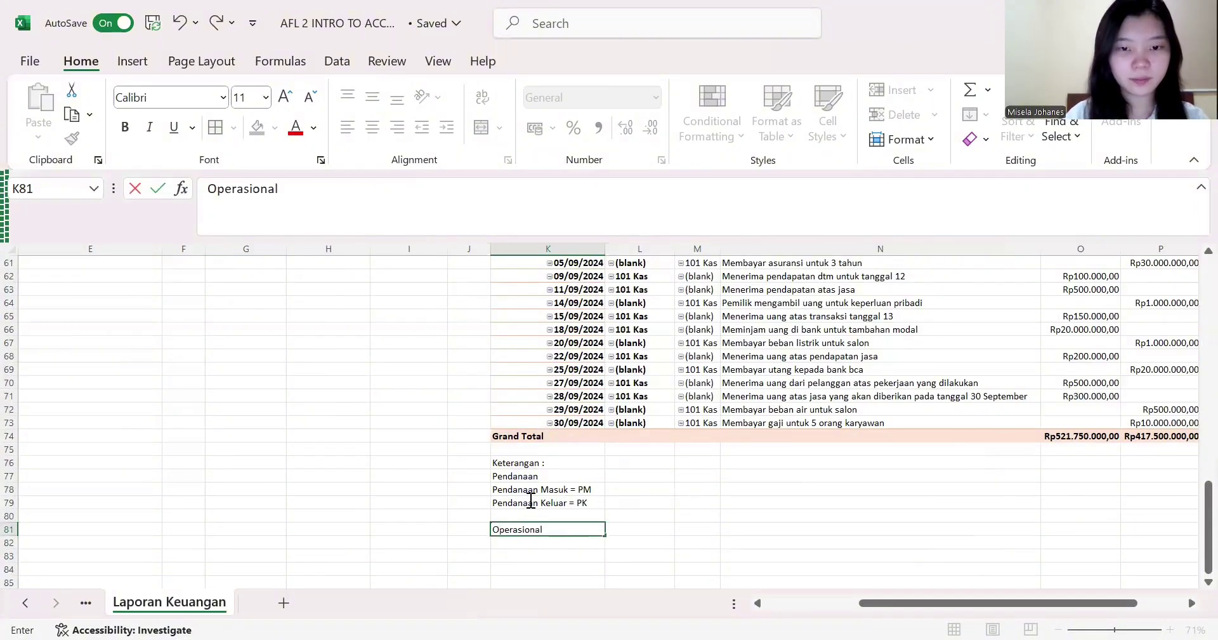
click(526, 543)
text(Operas)
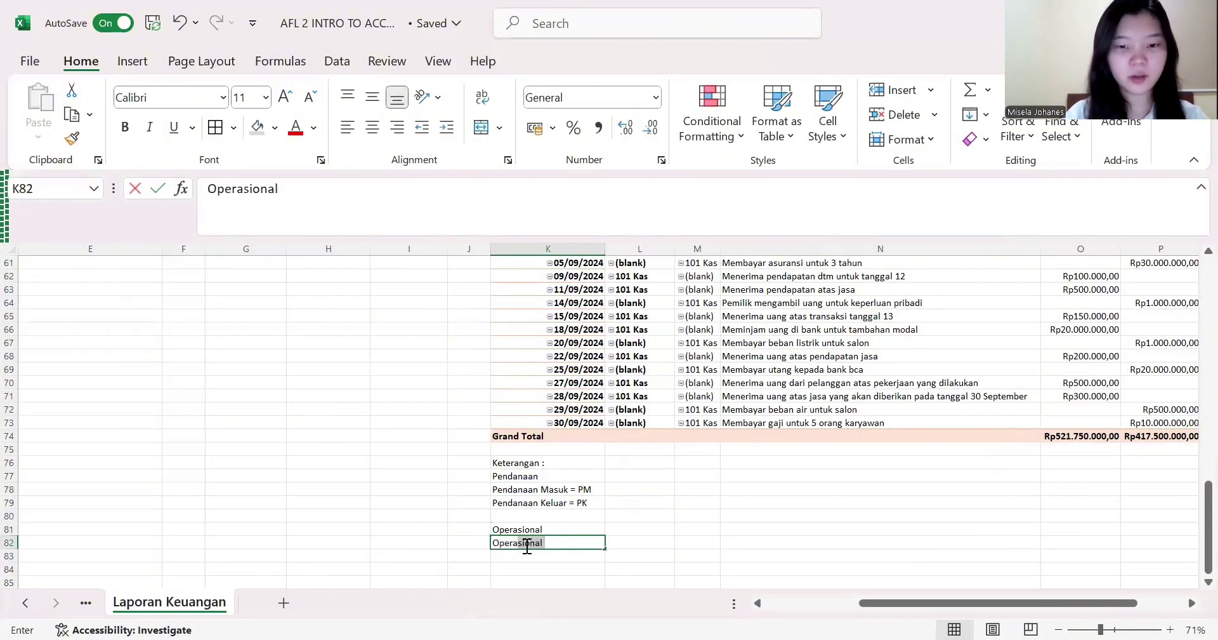
text(ional Masuk)
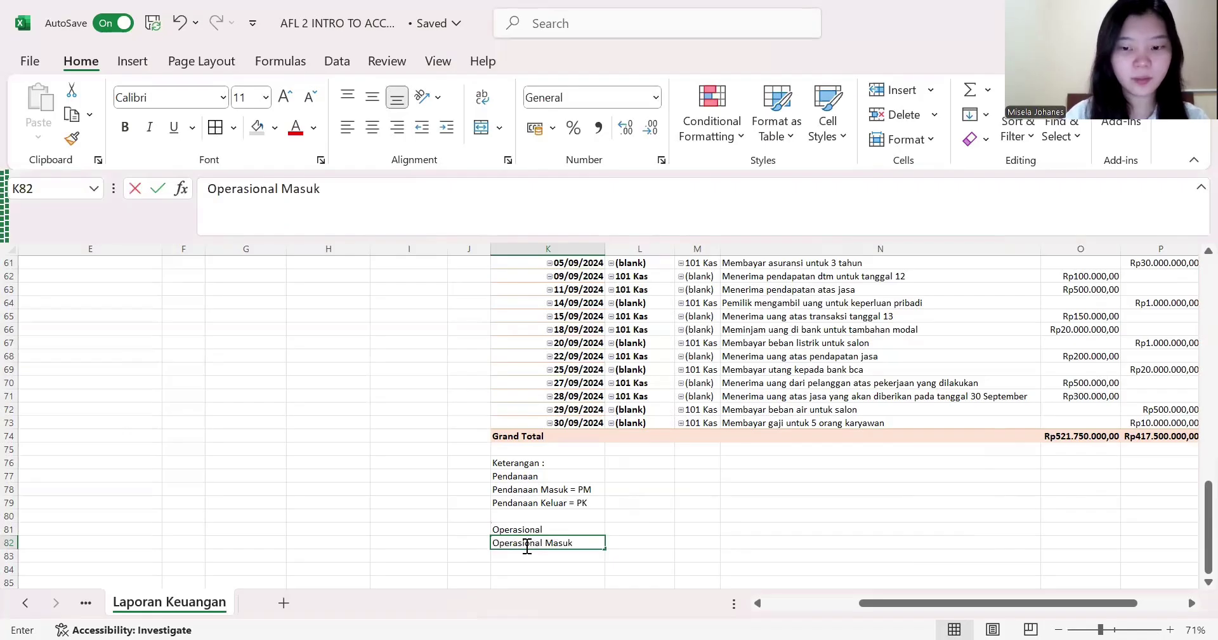
text( = OM)
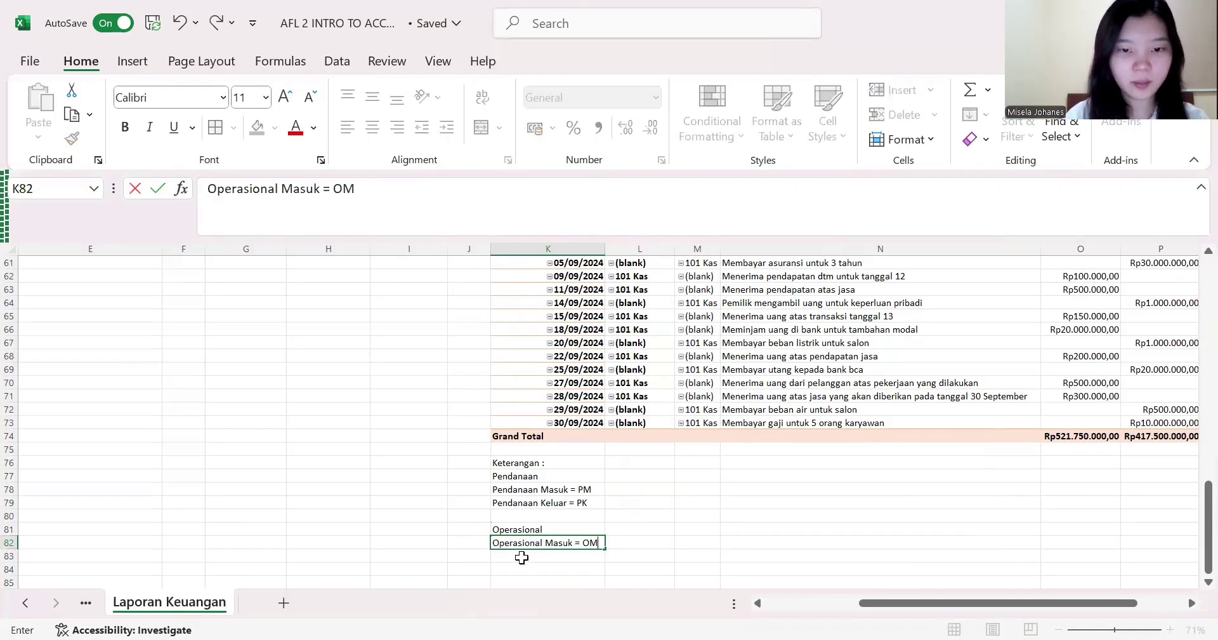
- Enter "Operasional Keluar = OK" in K83, directly below the Operasional Masuk code
click(522, 557)
text(Operas)
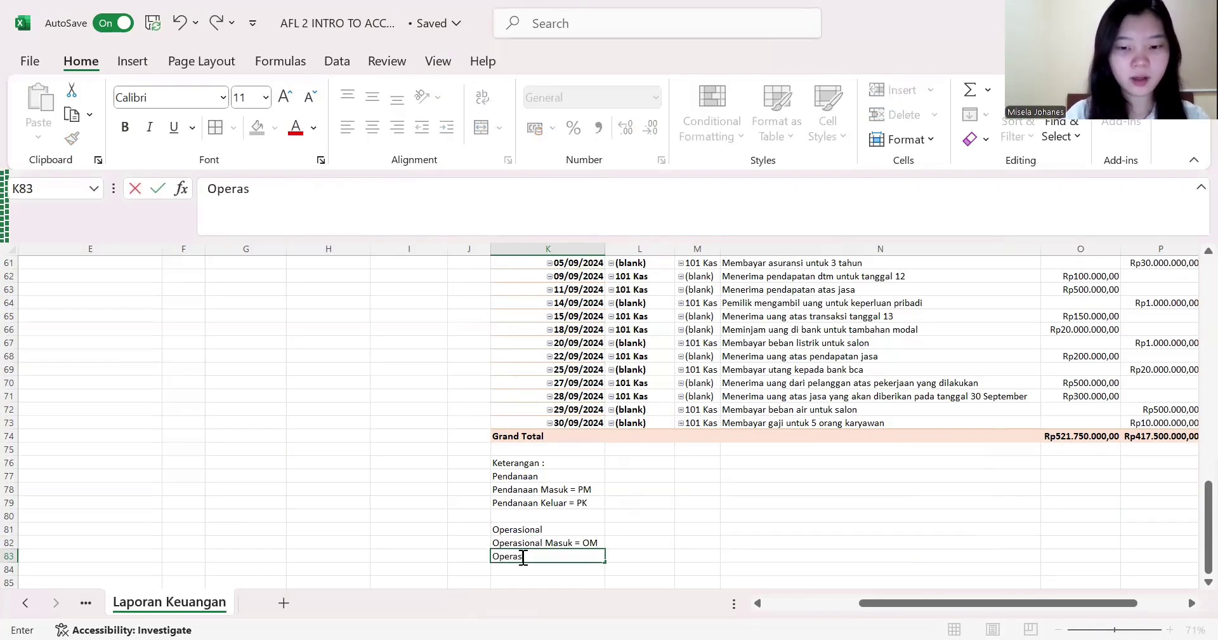
text(ional Kelaur)
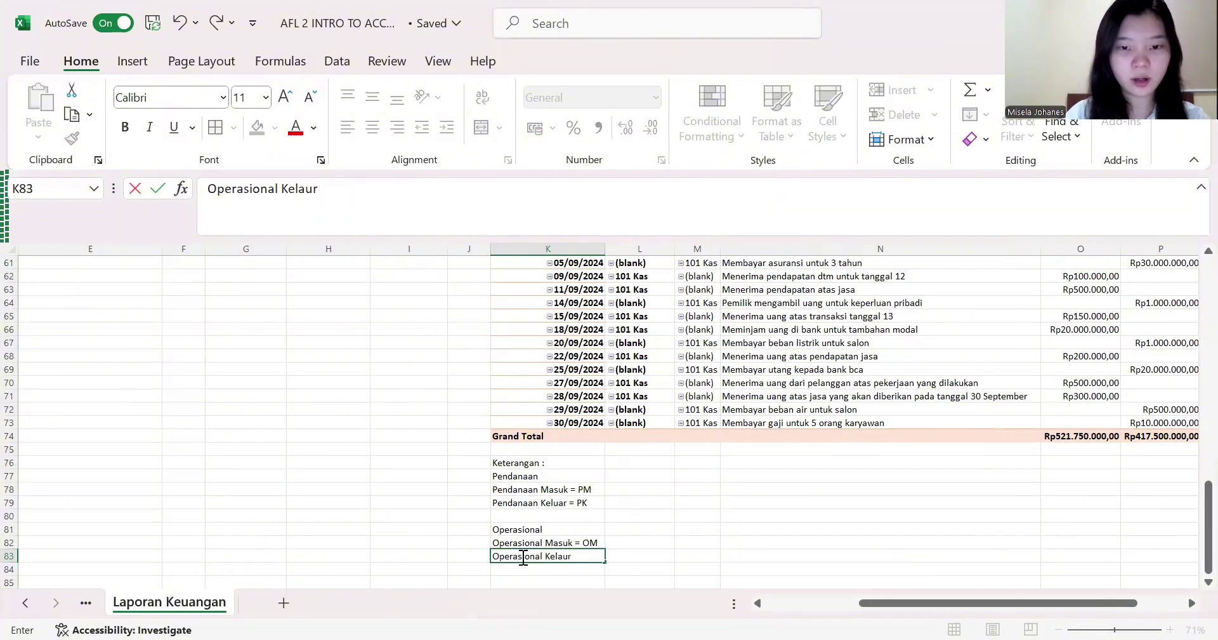
key(BackSpace)
key(BackSpace)
key(BackSpace)
text(uar -)
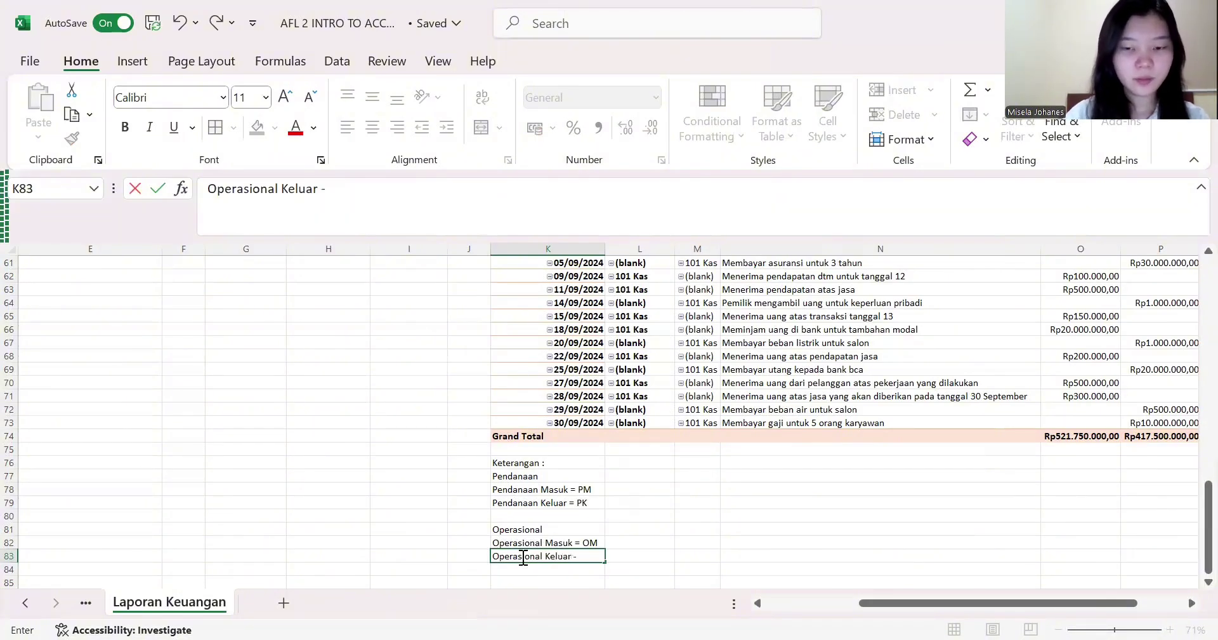
key(BackSpace)
text(= OK)
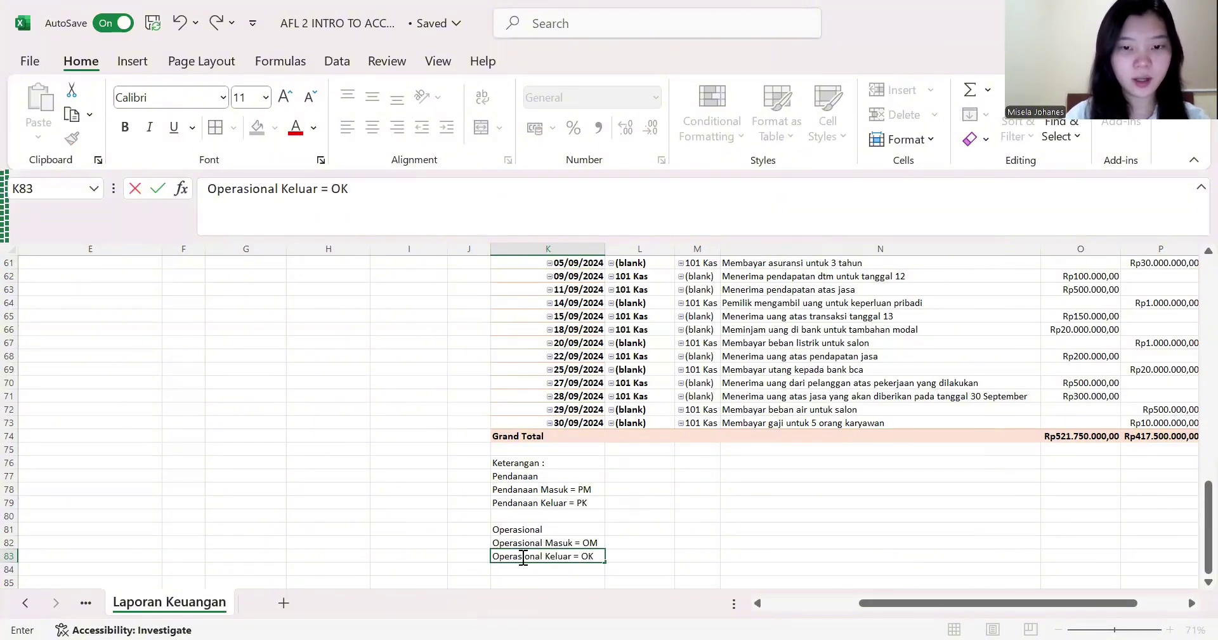
- Leave row 84 blank and enter the legend heading "Investasi" in K85
scroll(521, 549, down, 1)
click(522, 544)
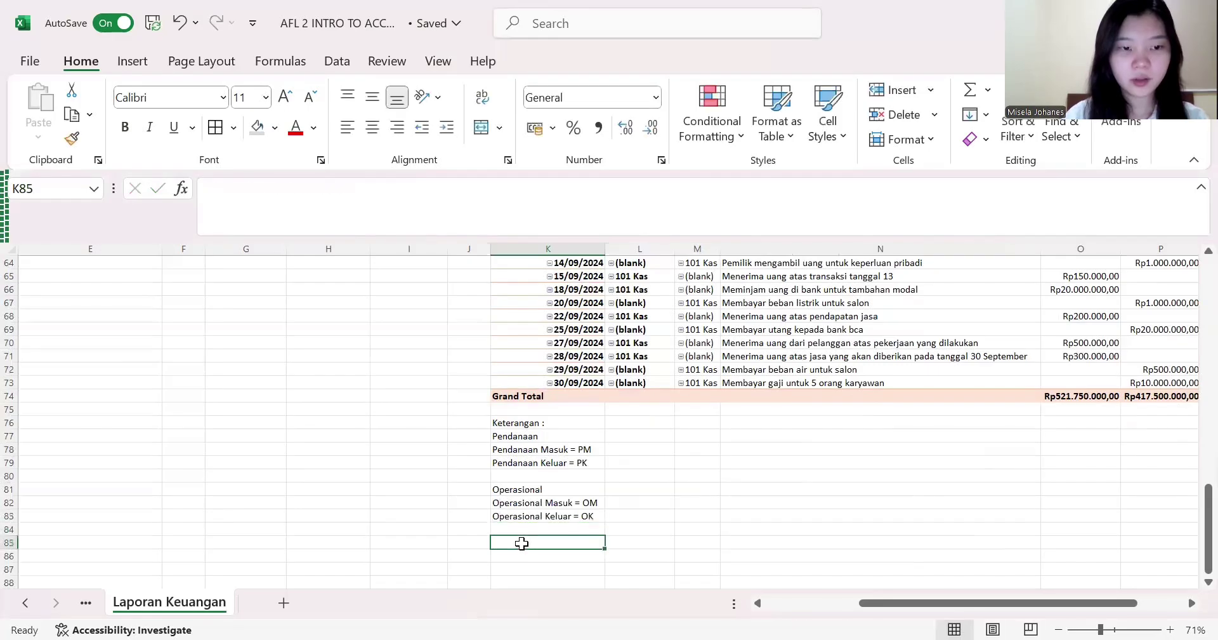
text(iNV)
key(BackSpace)
key(BackSpace)
key(BackSpace)
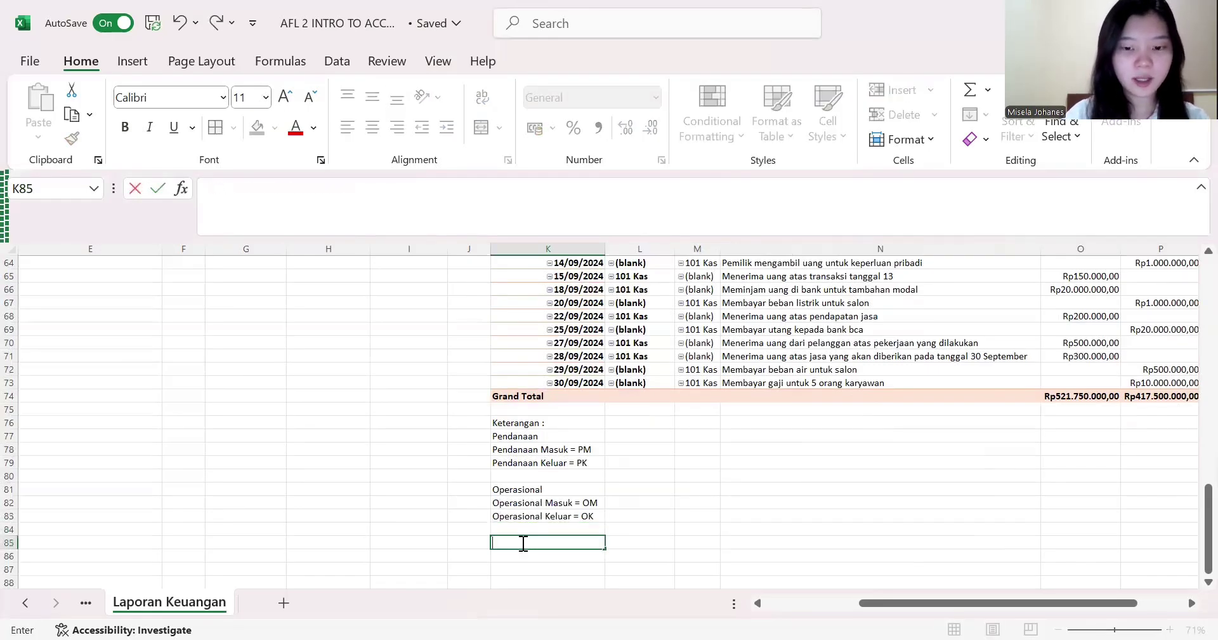
text(Investasi)
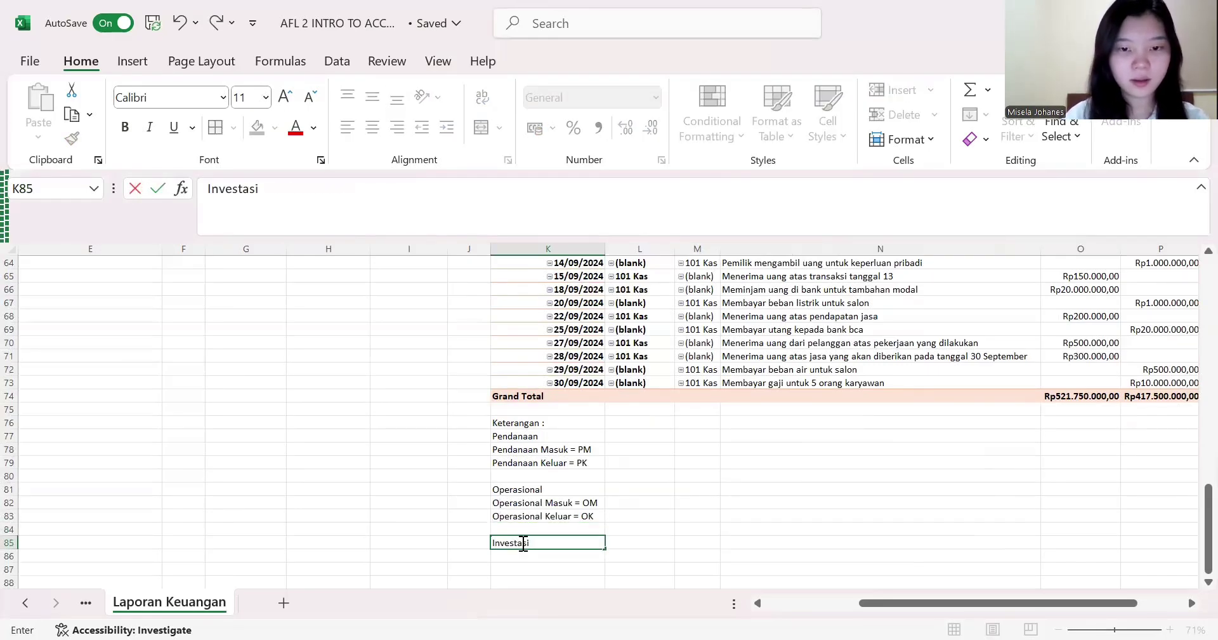
key(Return)
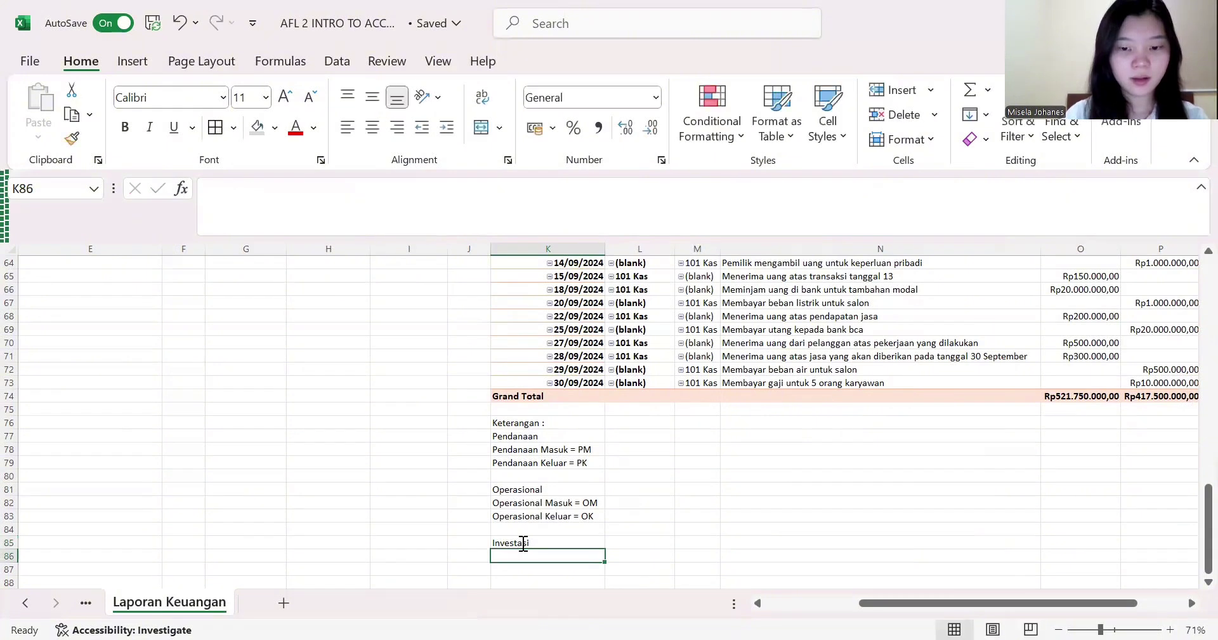
- Enter "Investasi Masuk = IM" in K86 and "Investasi Keluar = IK" in K87
text(Investasi)
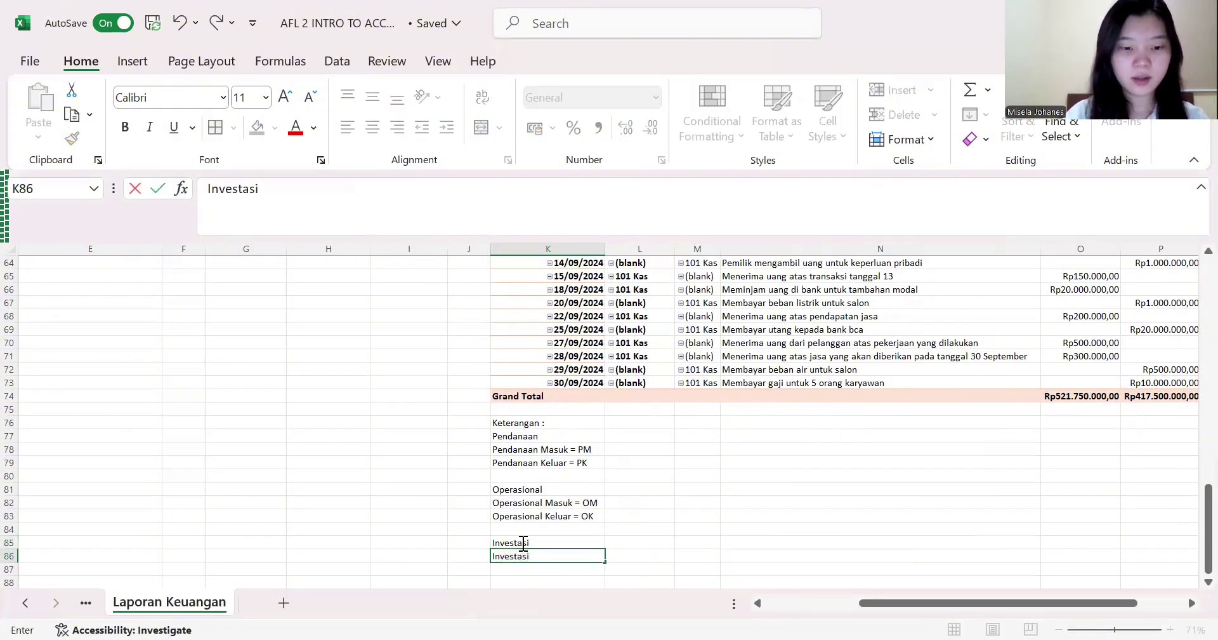
text( Masuk)
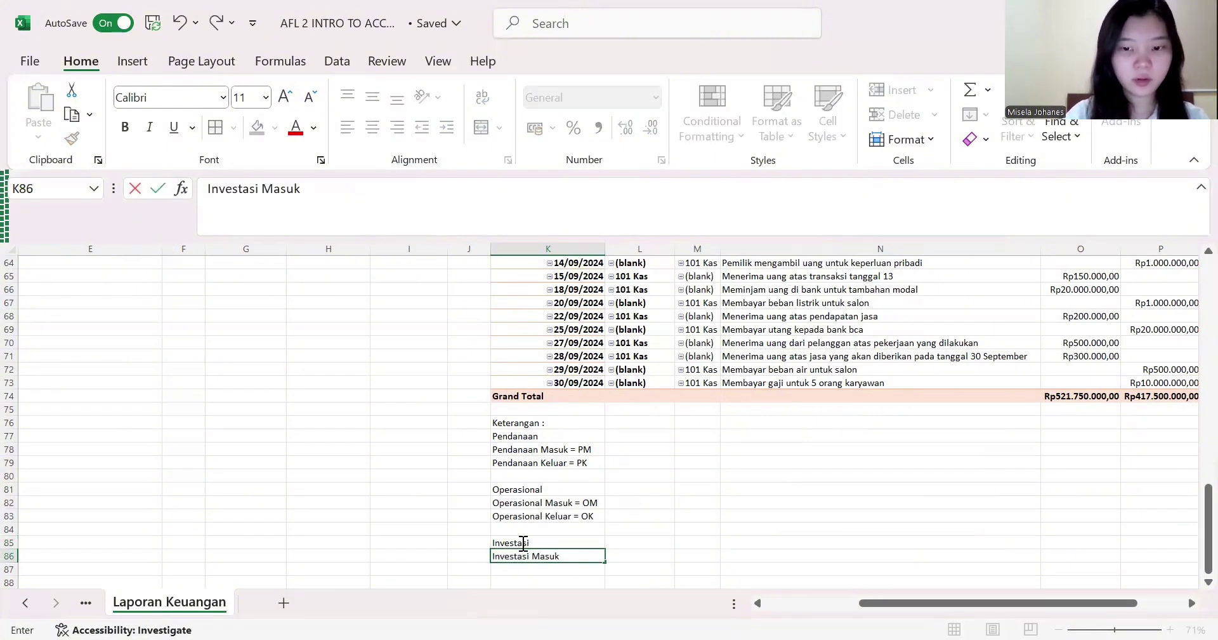
text( = IM)
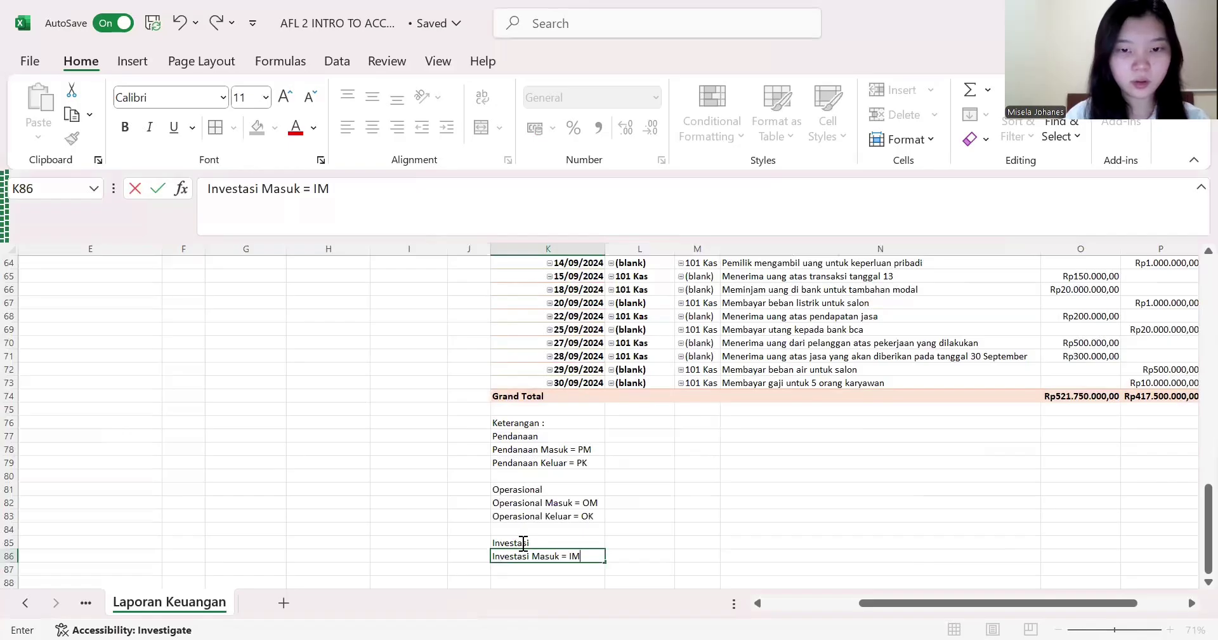
key(Return)
text(Inv)
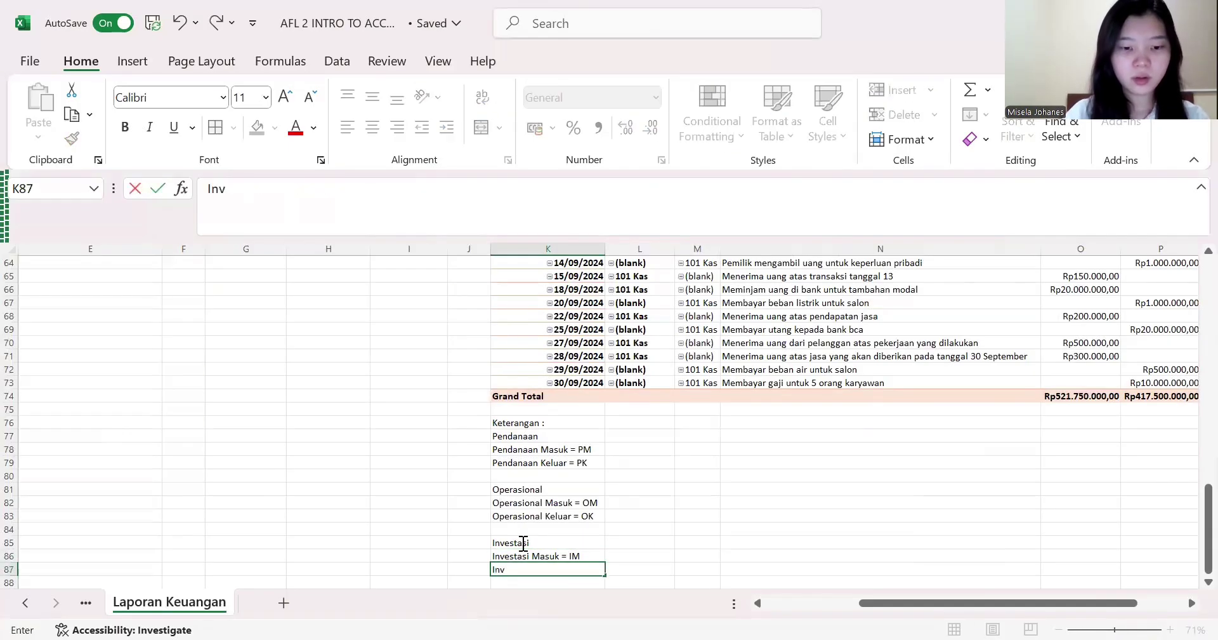
text(estasi Kelua)
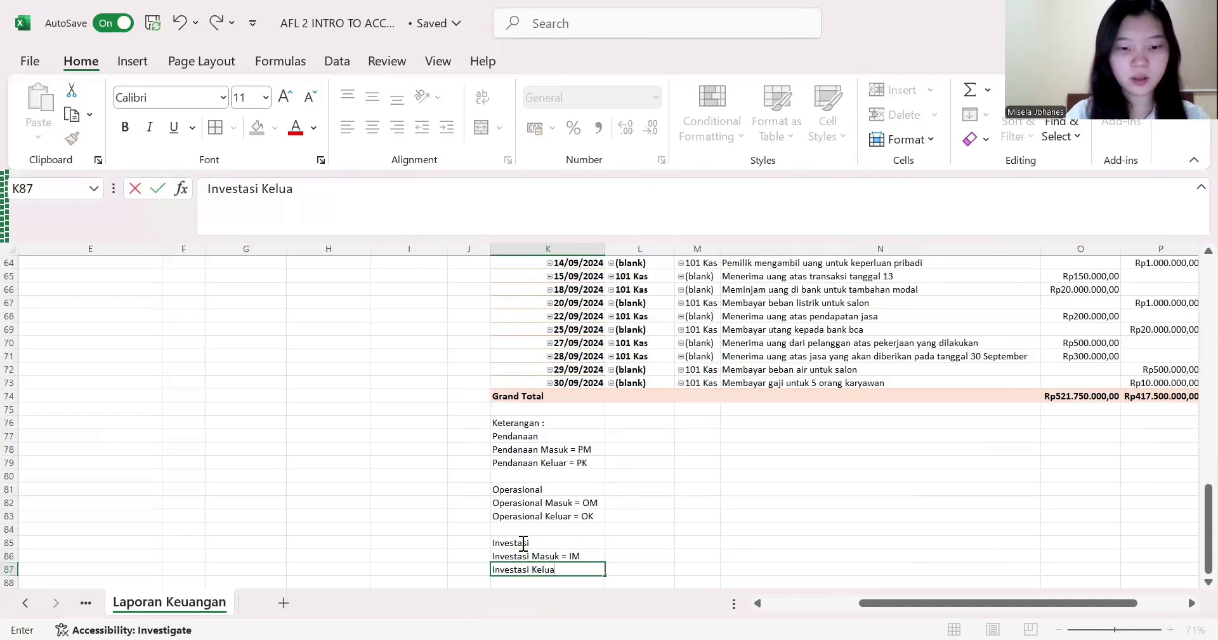
text(r -)
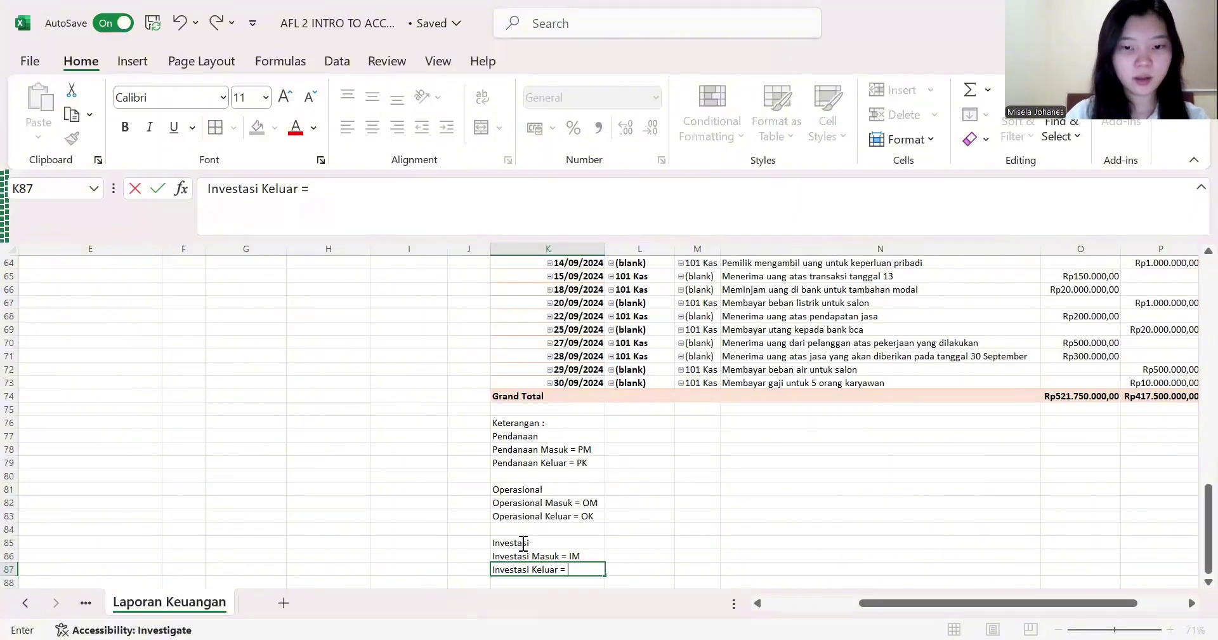
text( IK)
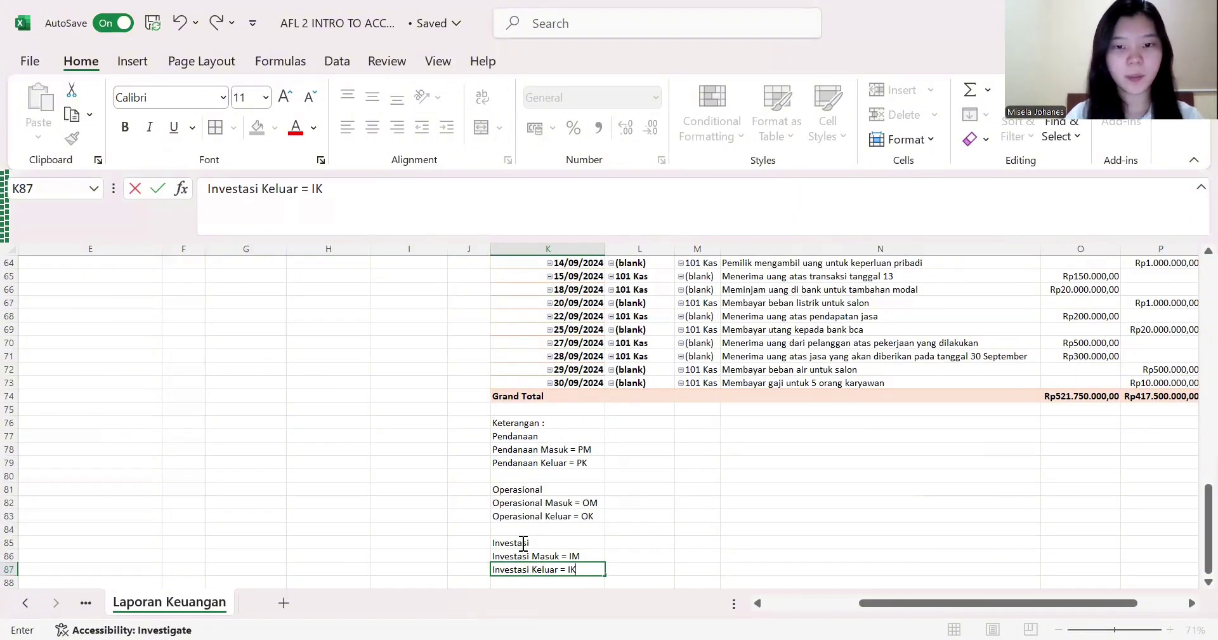
- Describe the Pendanaan Masuk code by entering "Penyetoran Modal dan Peminjaman Uang di Bank" in L78
click(656, 450)
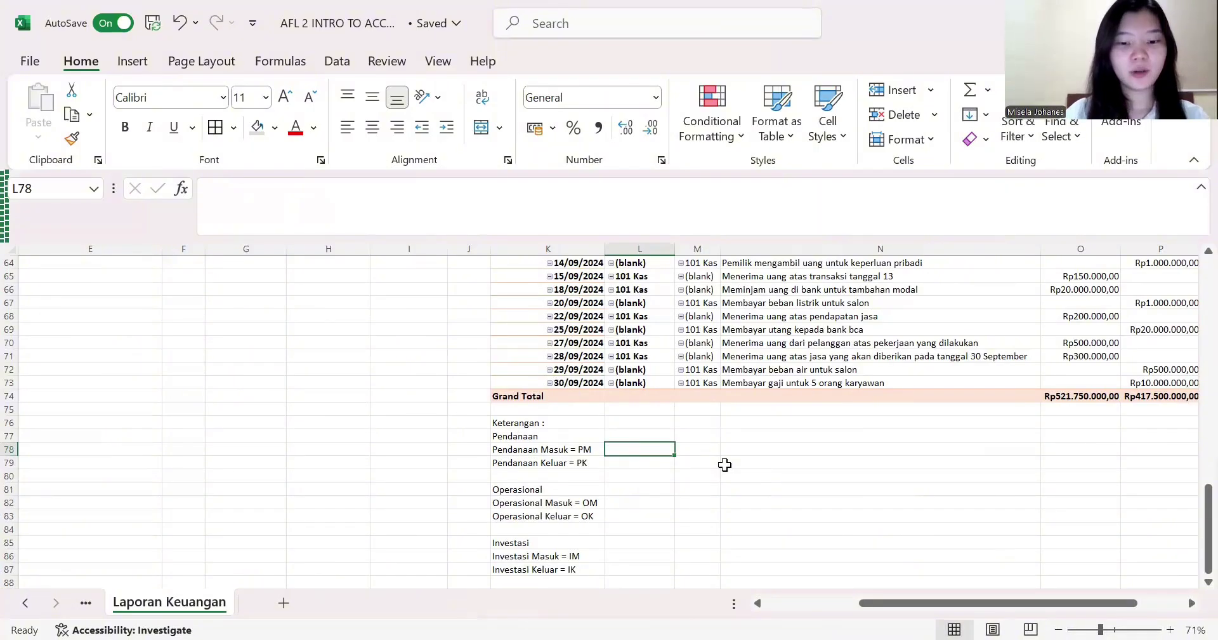
text(Penyetoran)
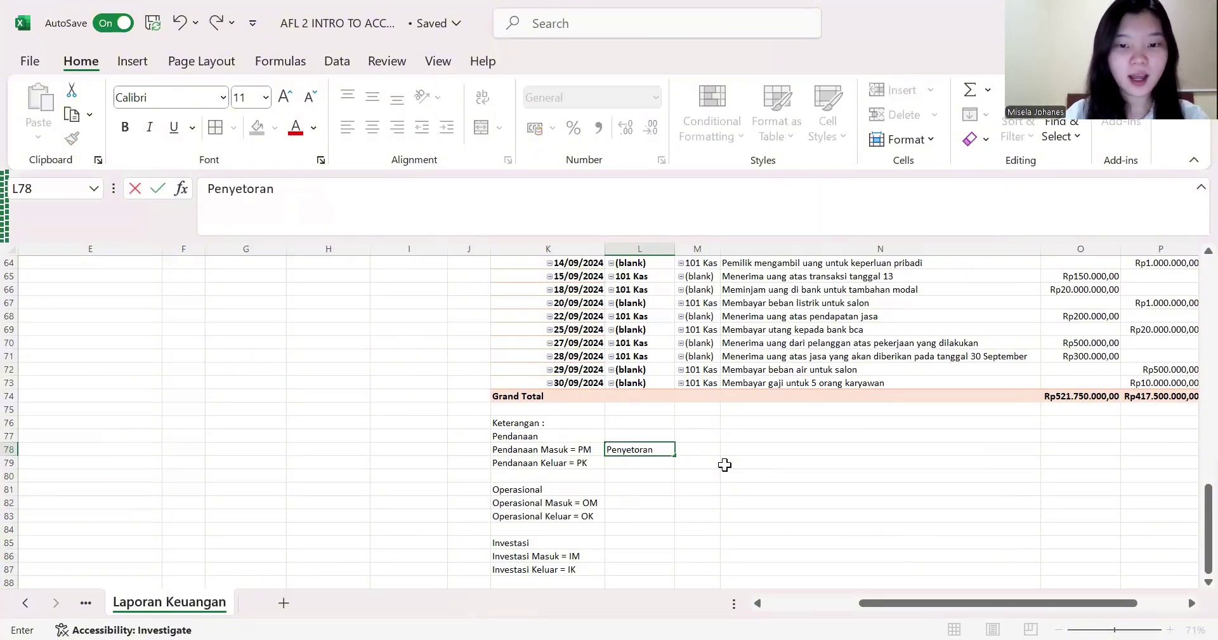
text( Modal)
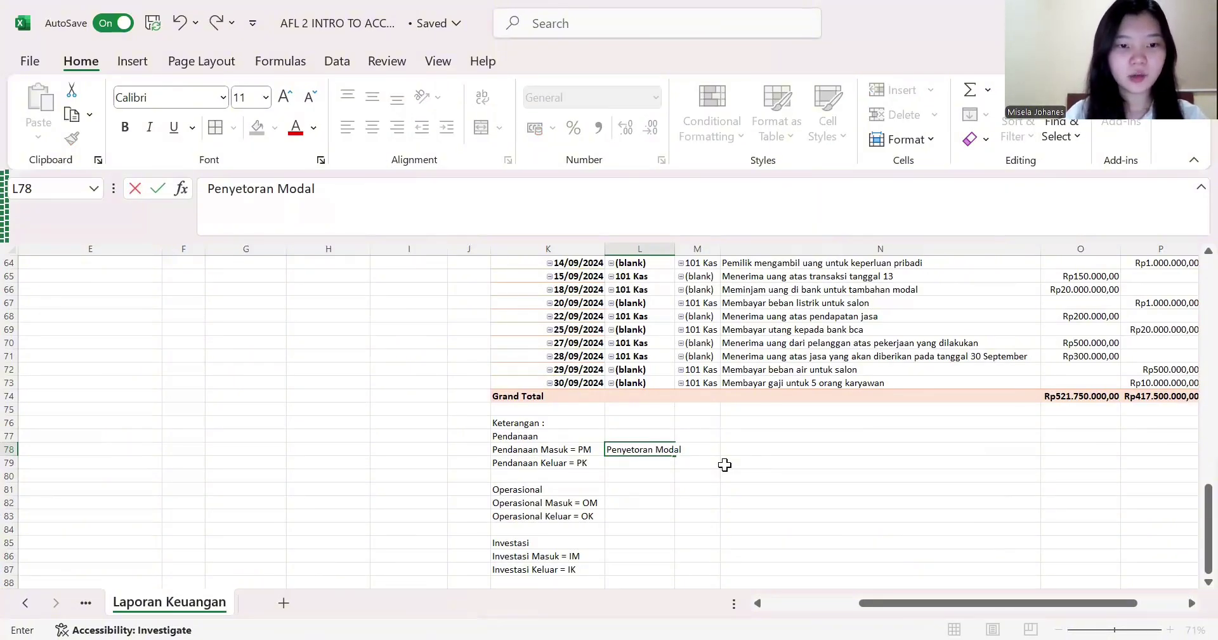
text( dan Pwm)
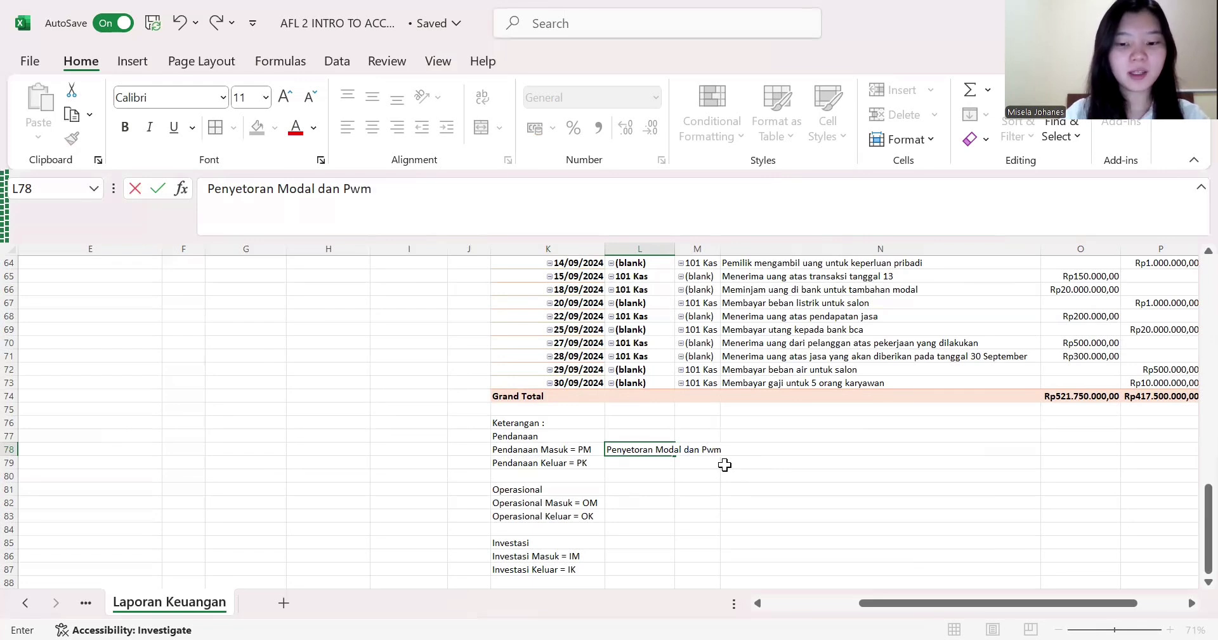
key(BackSpace)
key(BackSpace)
text(eminj)
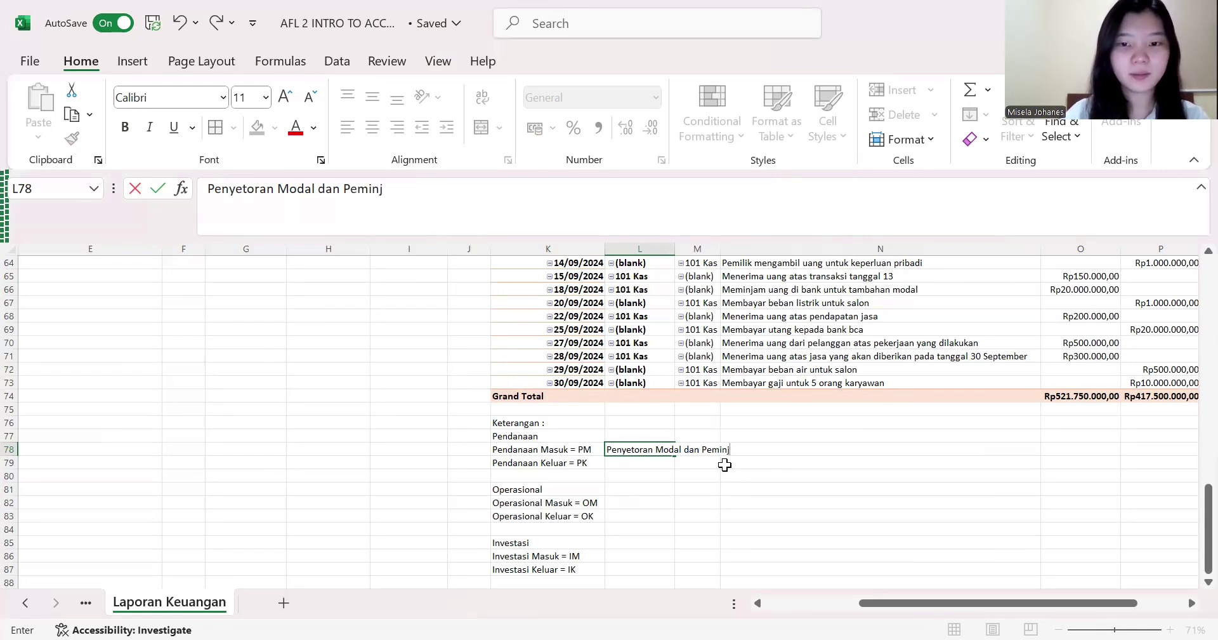
text(aman Uang)
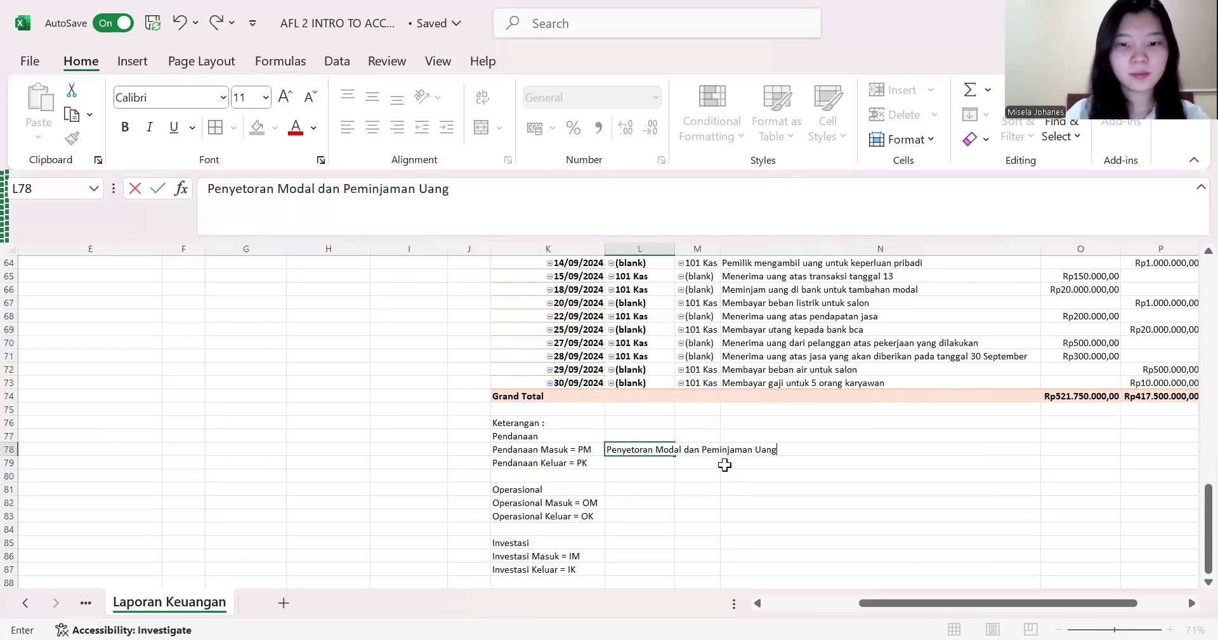
text( di ab)
key(BackSpace)
key(BackSpace)
key(BackSpace)
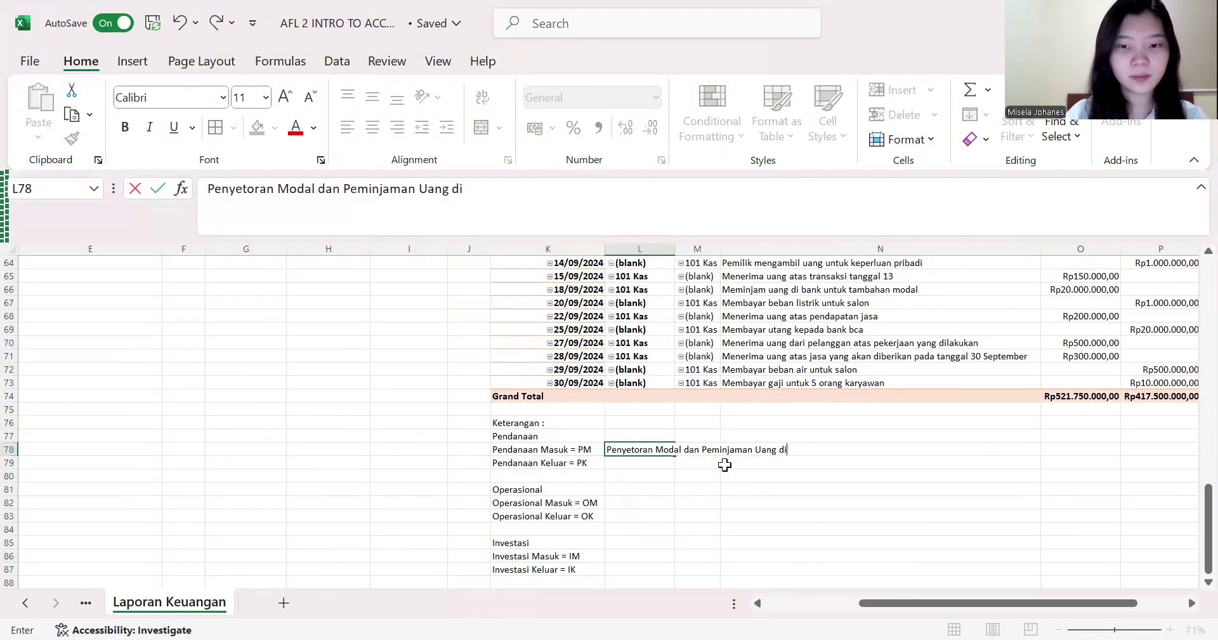
text(Bank)
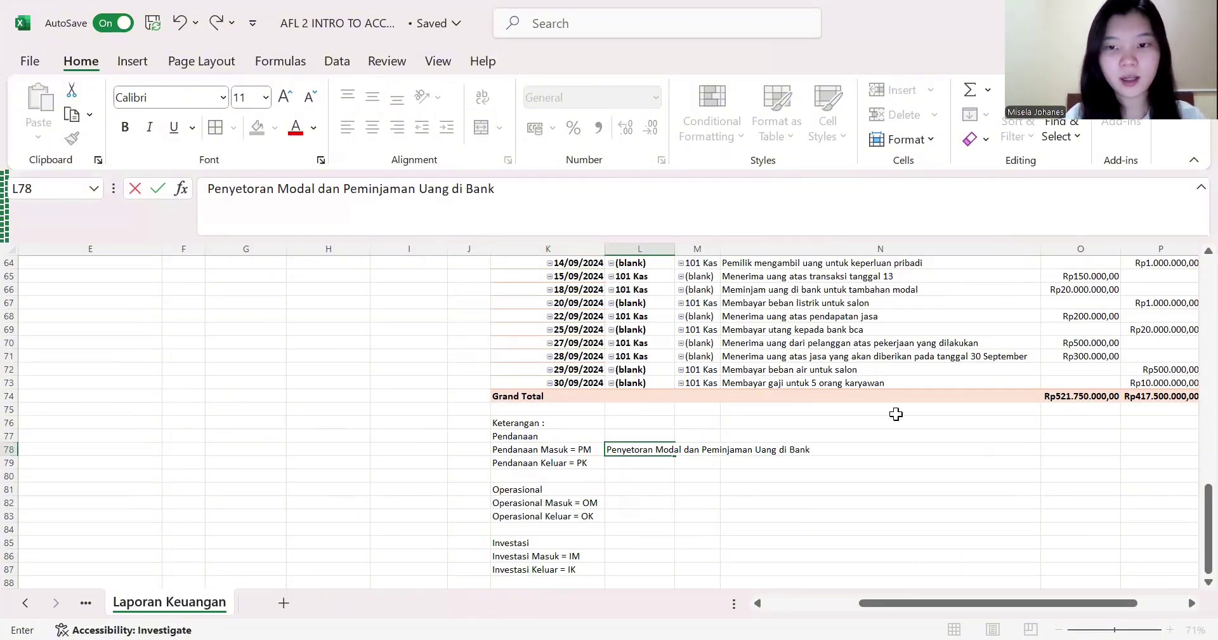
scroll(896, 414, up, 3)
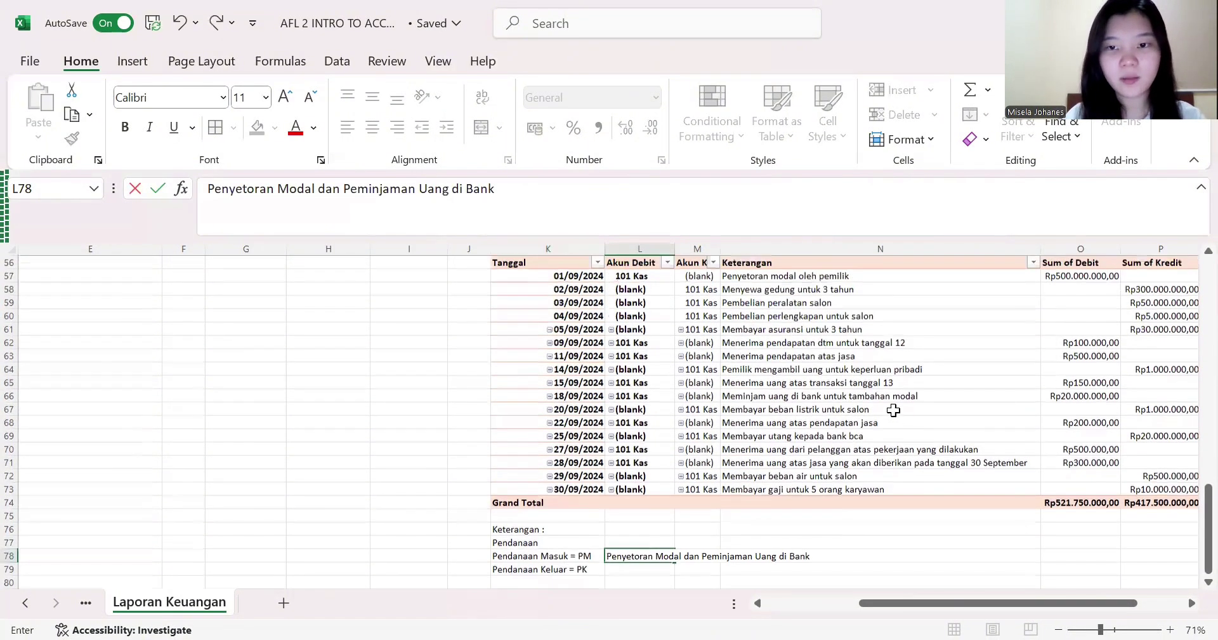
scroll(851, 407, right, 3)
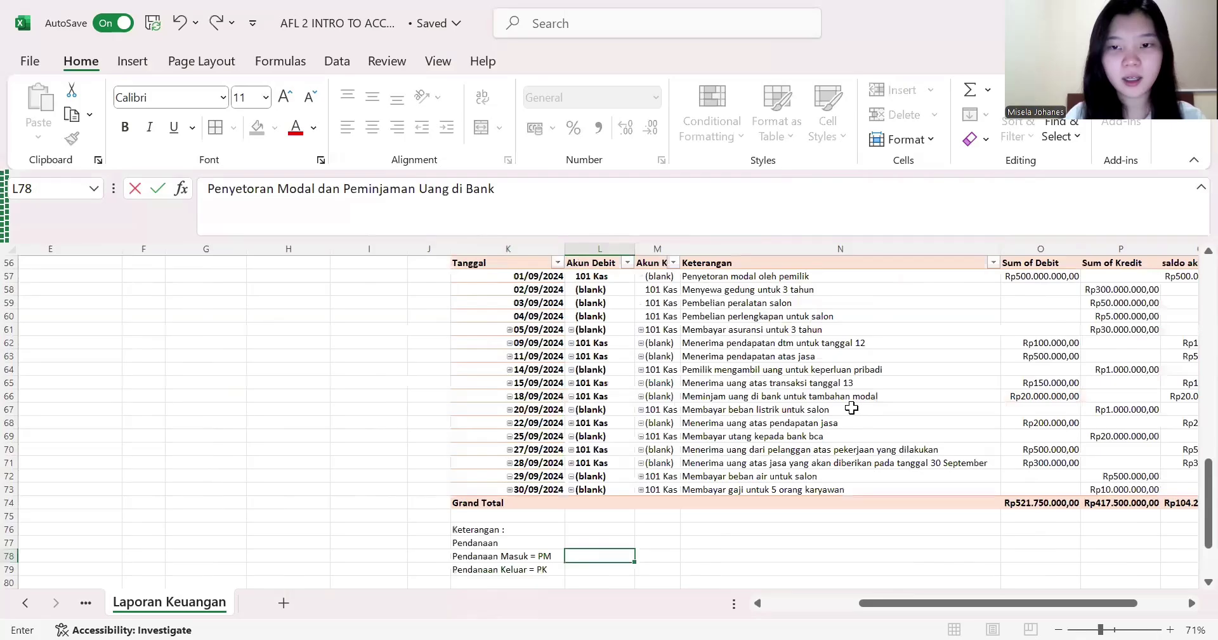
scroll(852, 408, down, 5)
scroll(851, 407, left, 3)
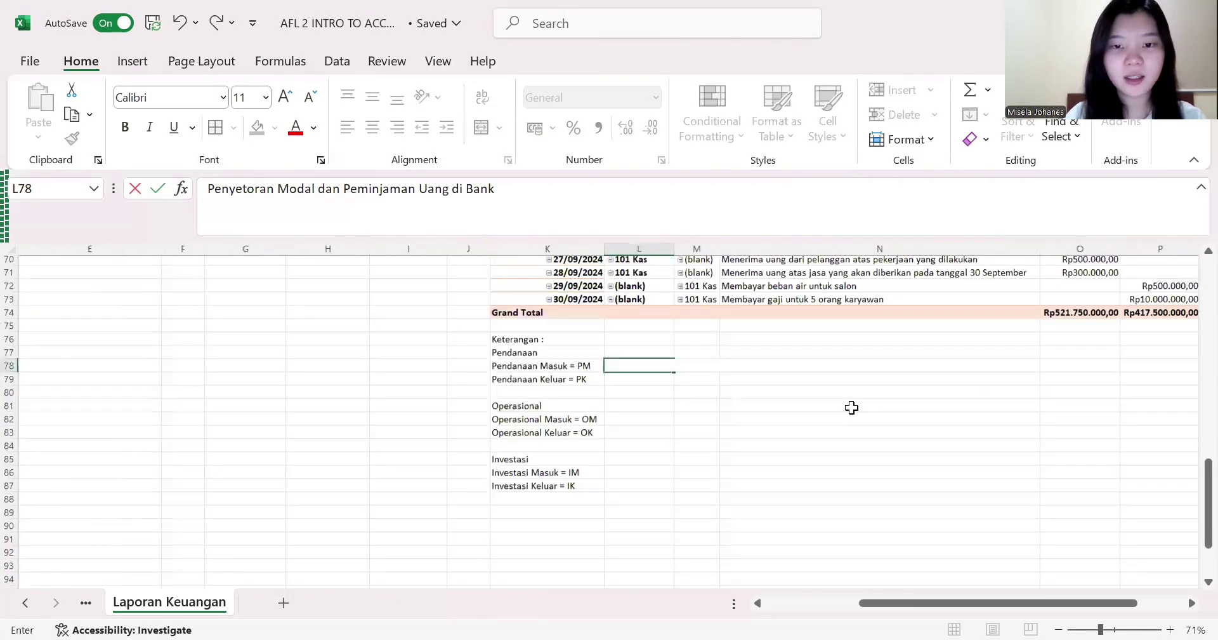
- Describe the Pendanaan Keluar code by entering "Pembayaran Dividen, Hutang Bank, Bunga Bank dan Pengambilan Prive" in L79
click(646, 383)
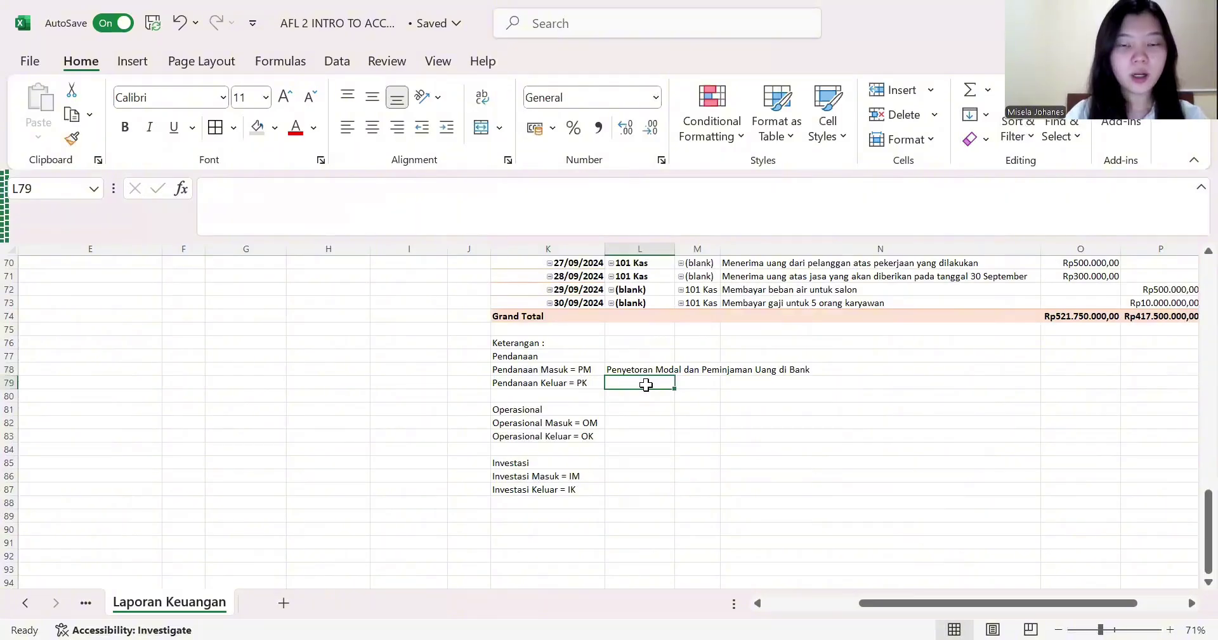
text(Pemab)
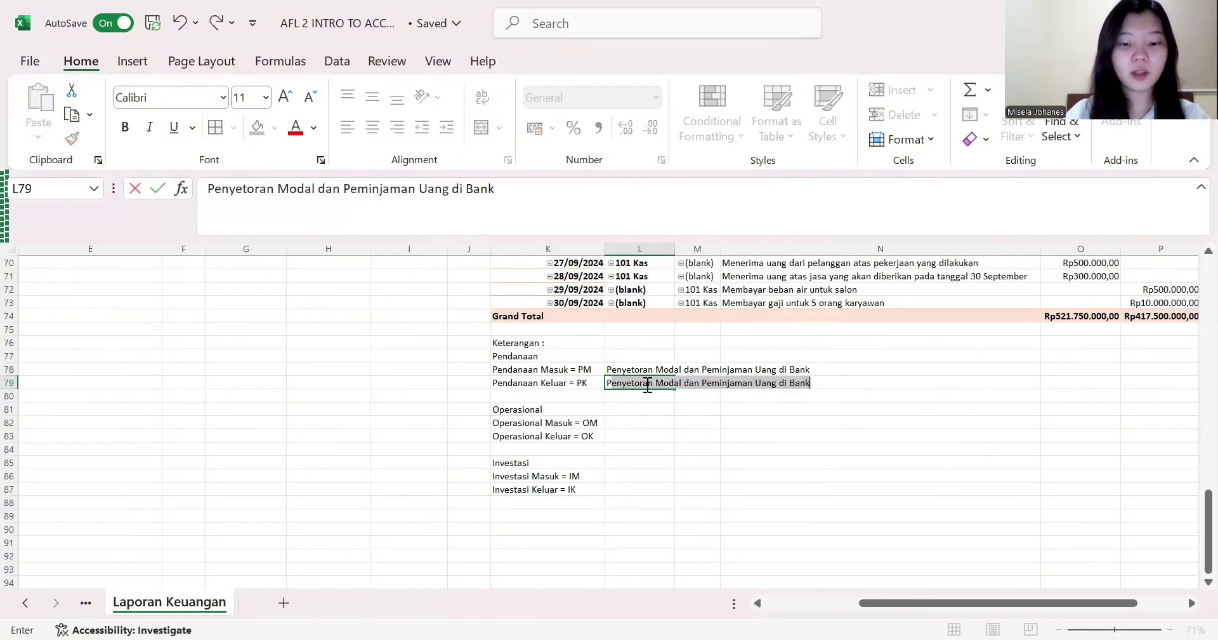
key(BackSpace)
key(BackSpace)
text(bay)
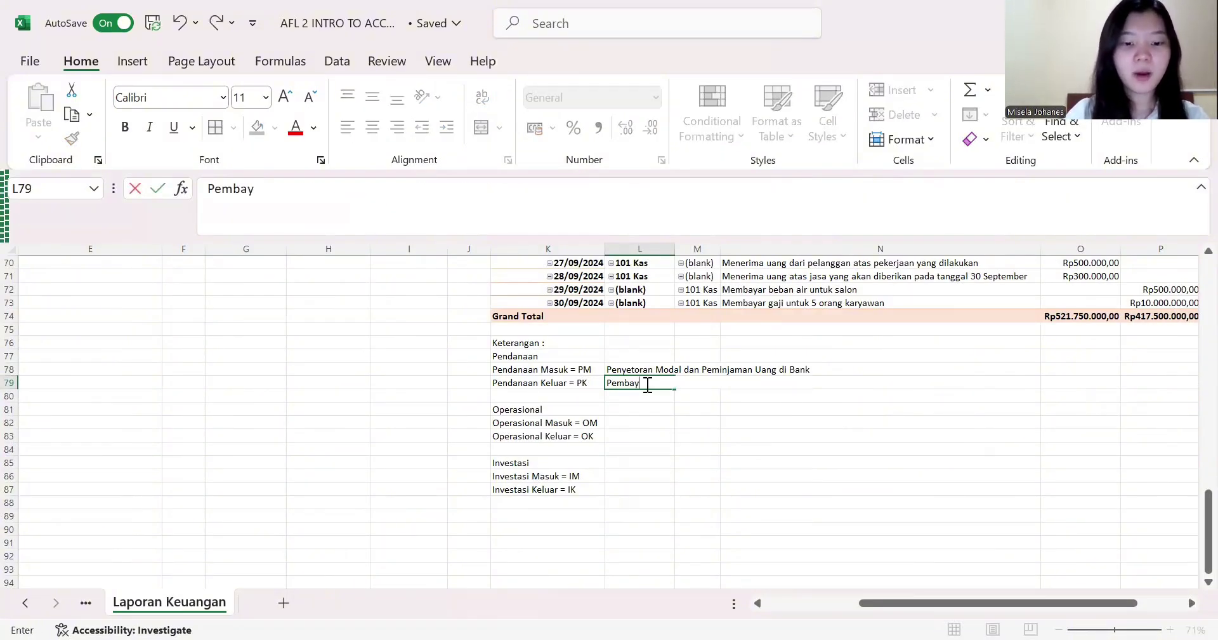
text(aran Dividen)
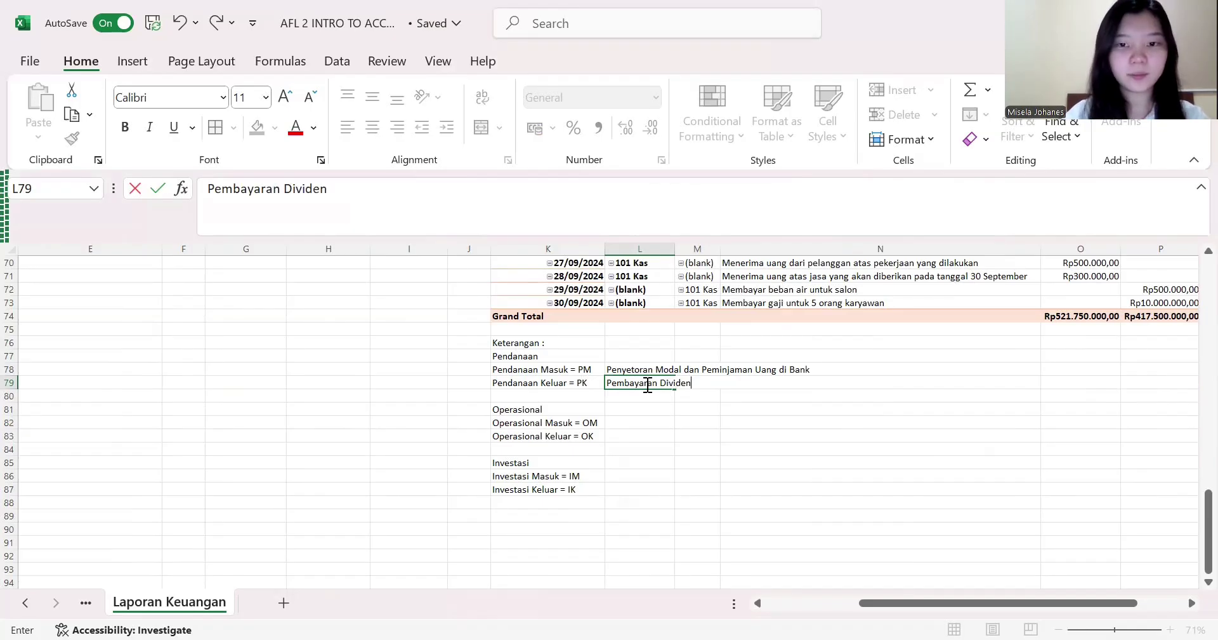
text(, H)
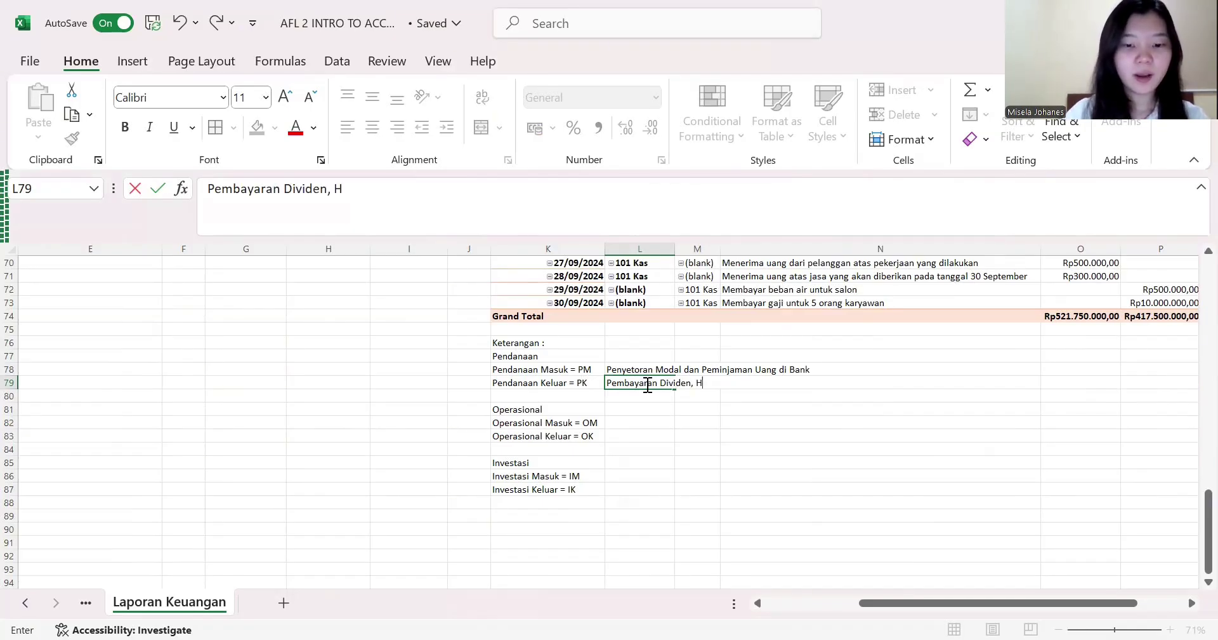
text(utang ba)
key(BackSpace)
key(BackSpace)
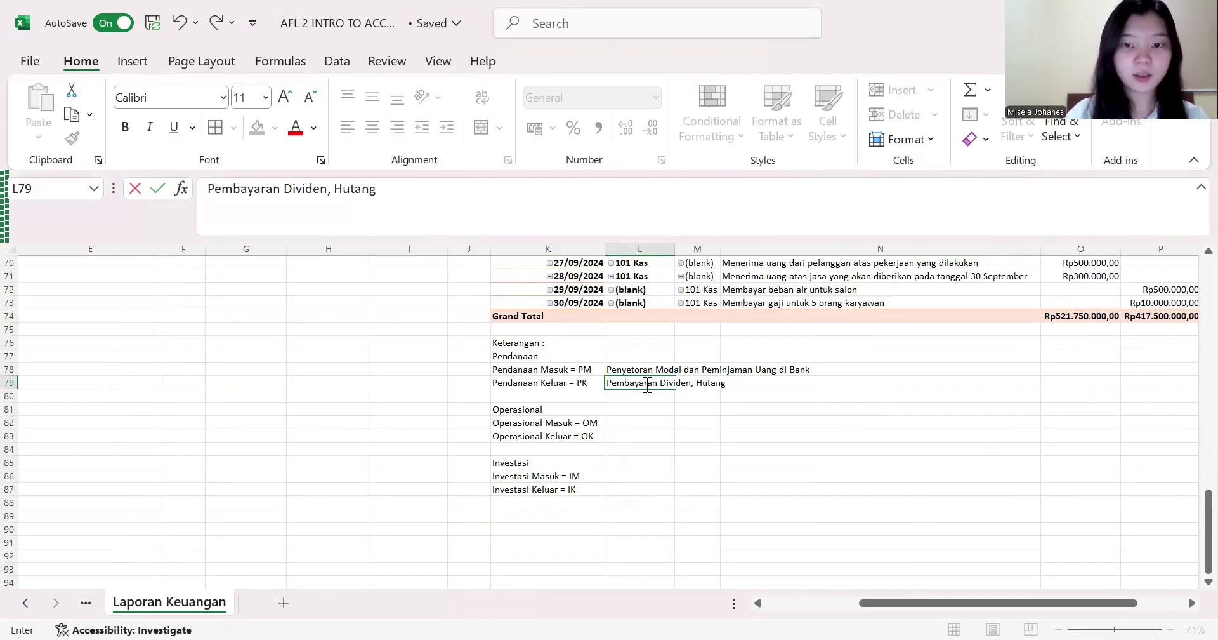
text(Bank, Bunga Bank)
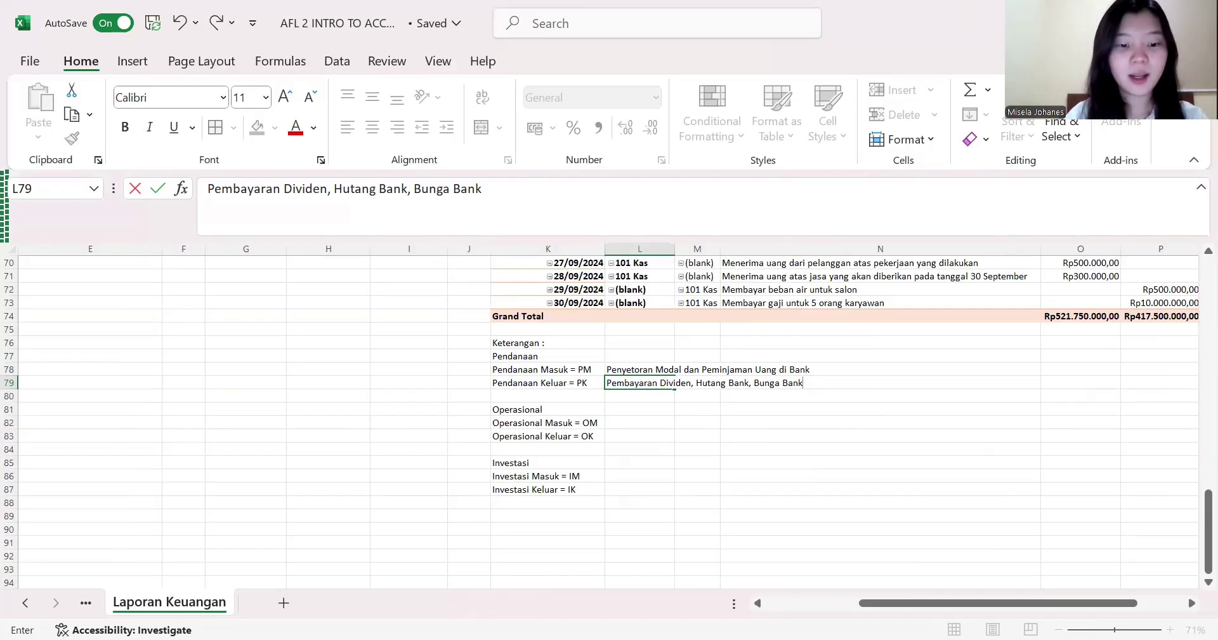
text(dan Pewnga)
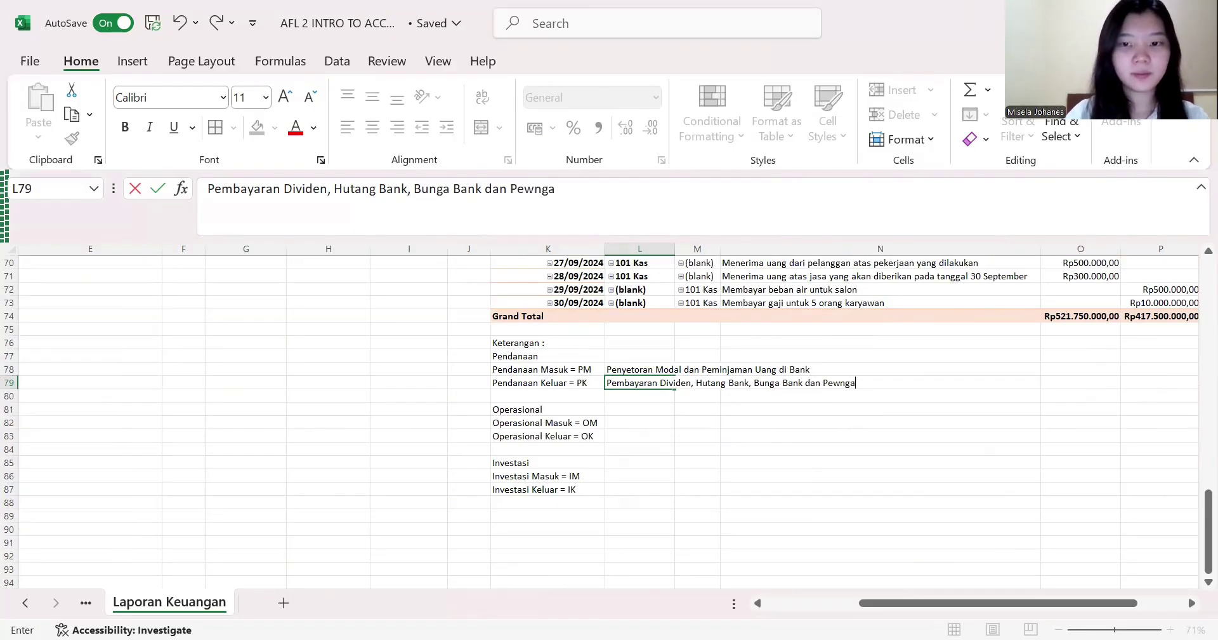
key(BackSpace)
key(BackSpace)
key(BackSpace)
key(BackSpace)
text(ngamb)
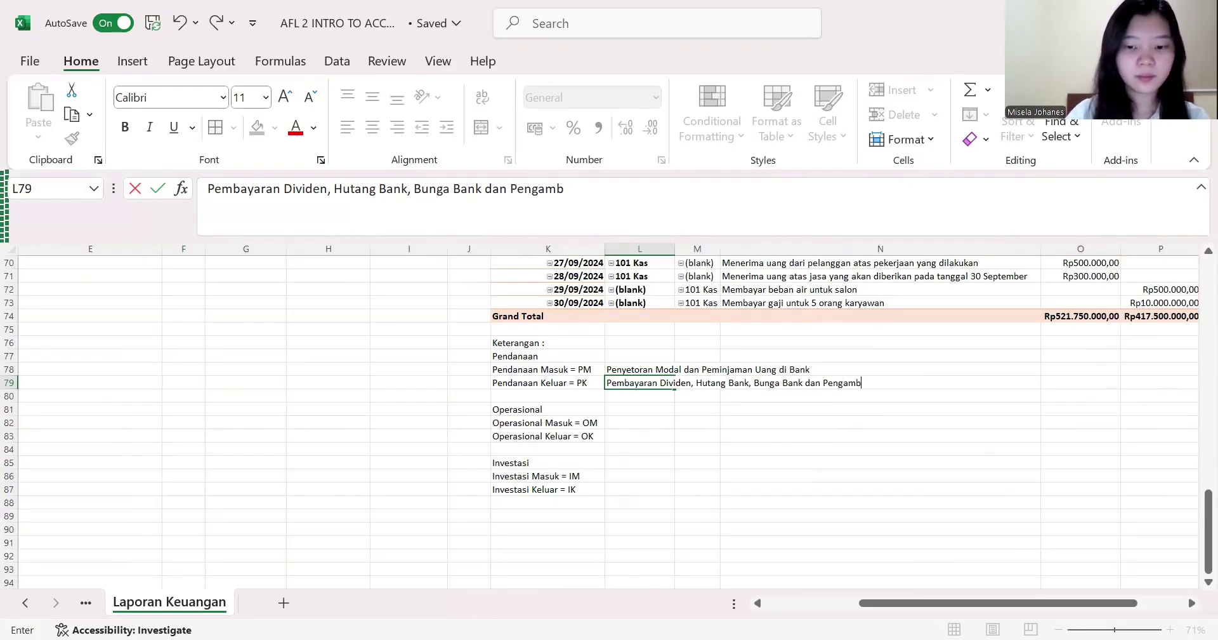
text(ilan Peive)
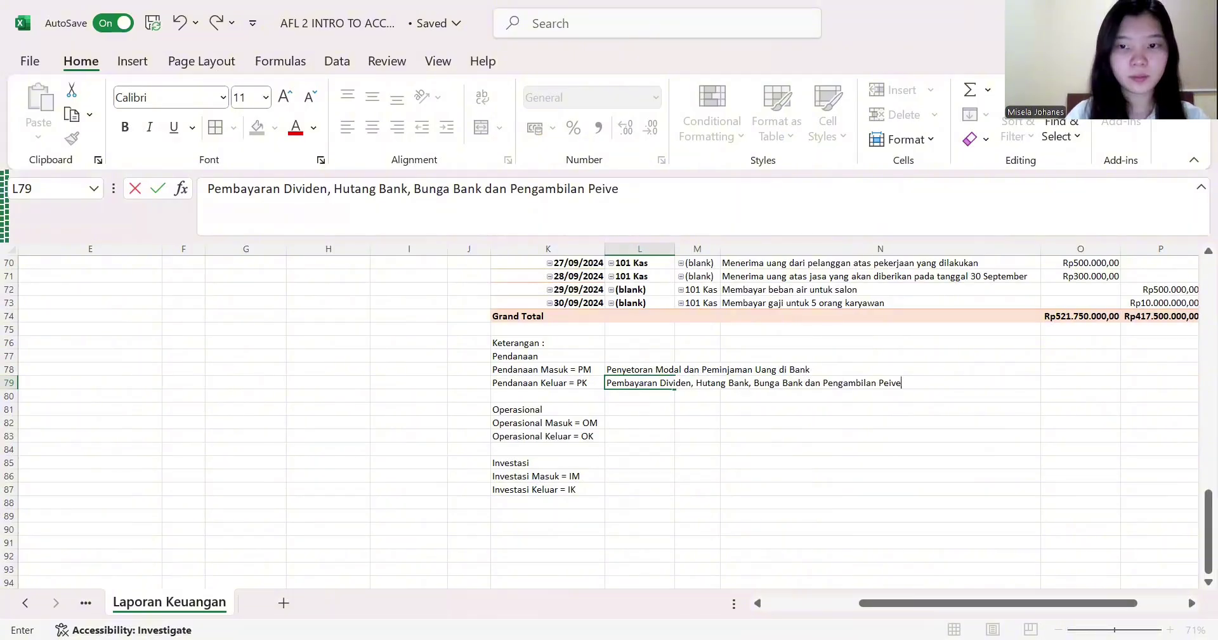
key(BackSpace)
key(BackSpace)
key(BackSpace)
key(BackSpace)
text(rive)
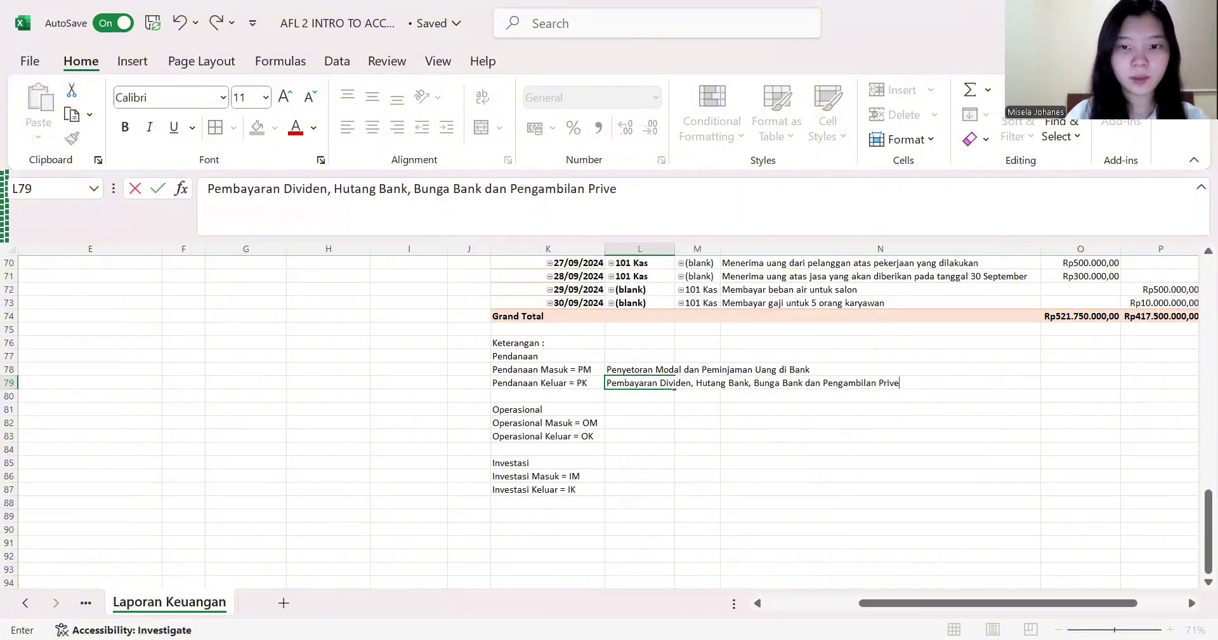
- Describe the Operasional Masuk code by entering "Penerimaan Pendapatan dan Piutang" in L82
click(649, 420)
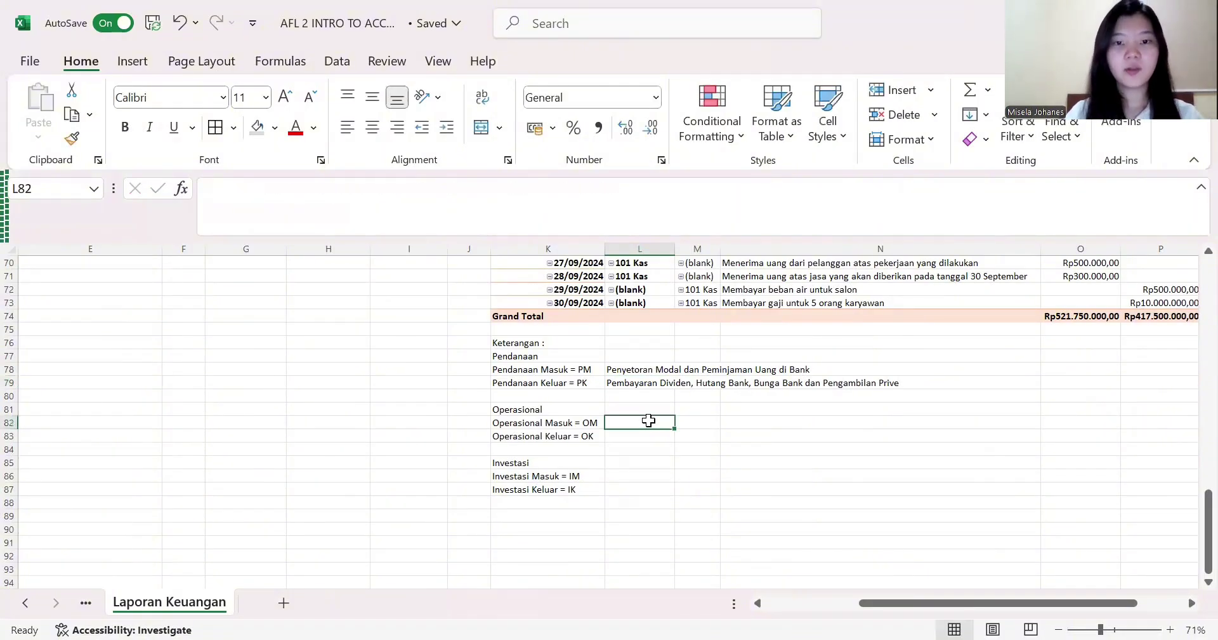
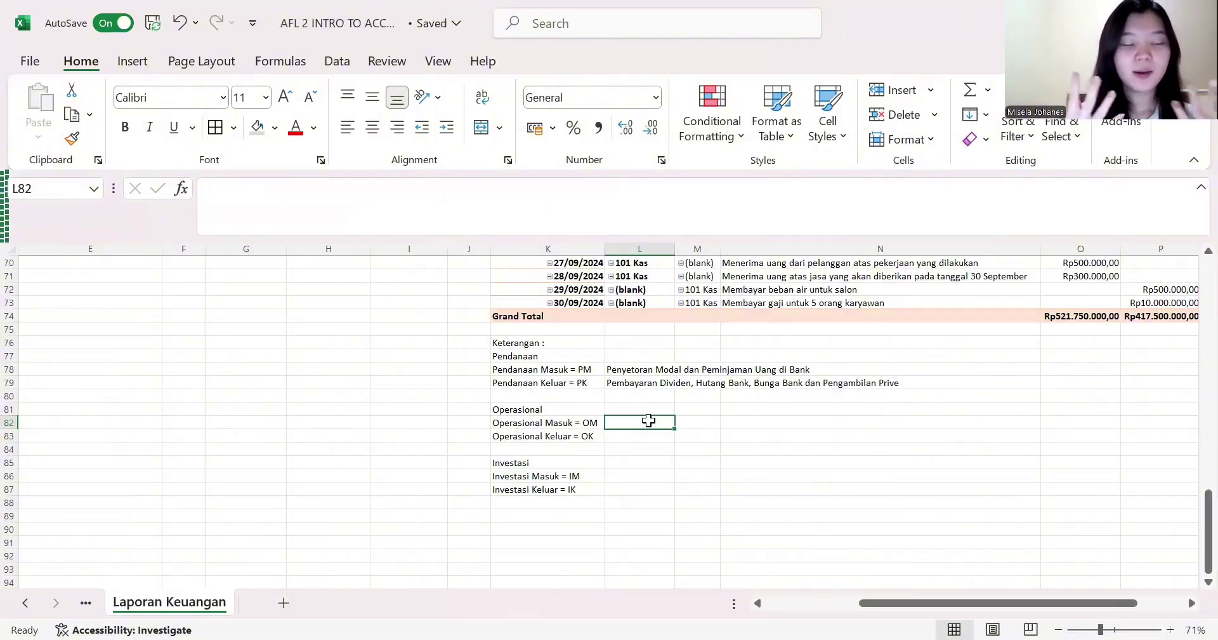
text(Pnerim)
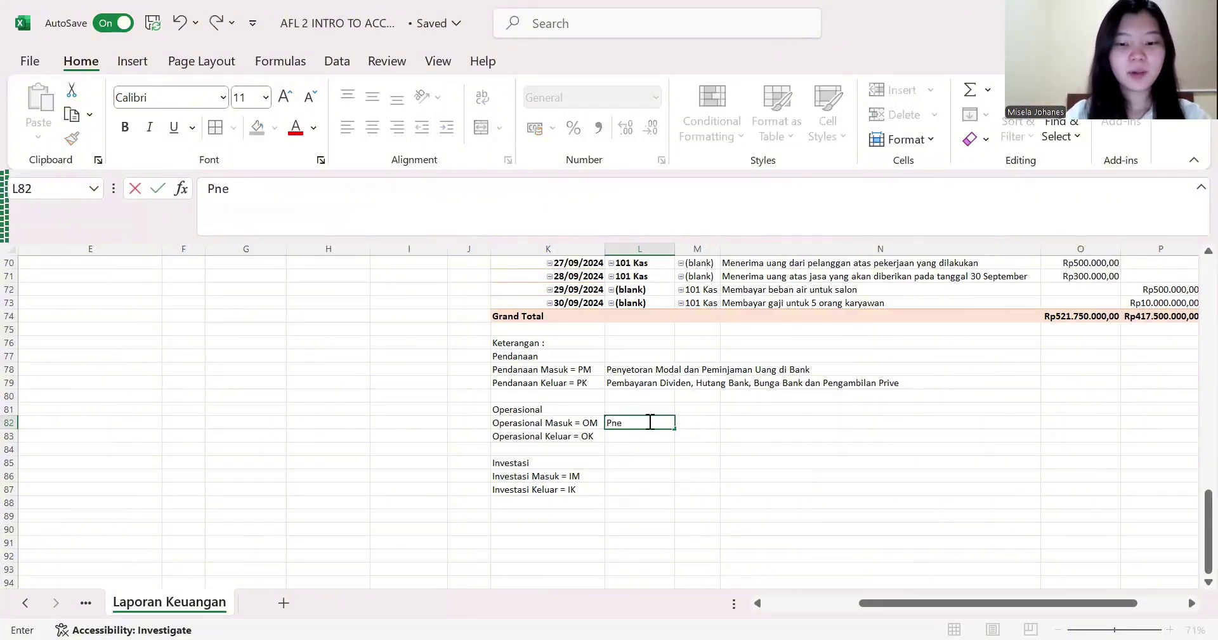
key(BackSpace)
key(BackSpace)
key(BackSpace)
key(BackSpace)
key(BackSpace)
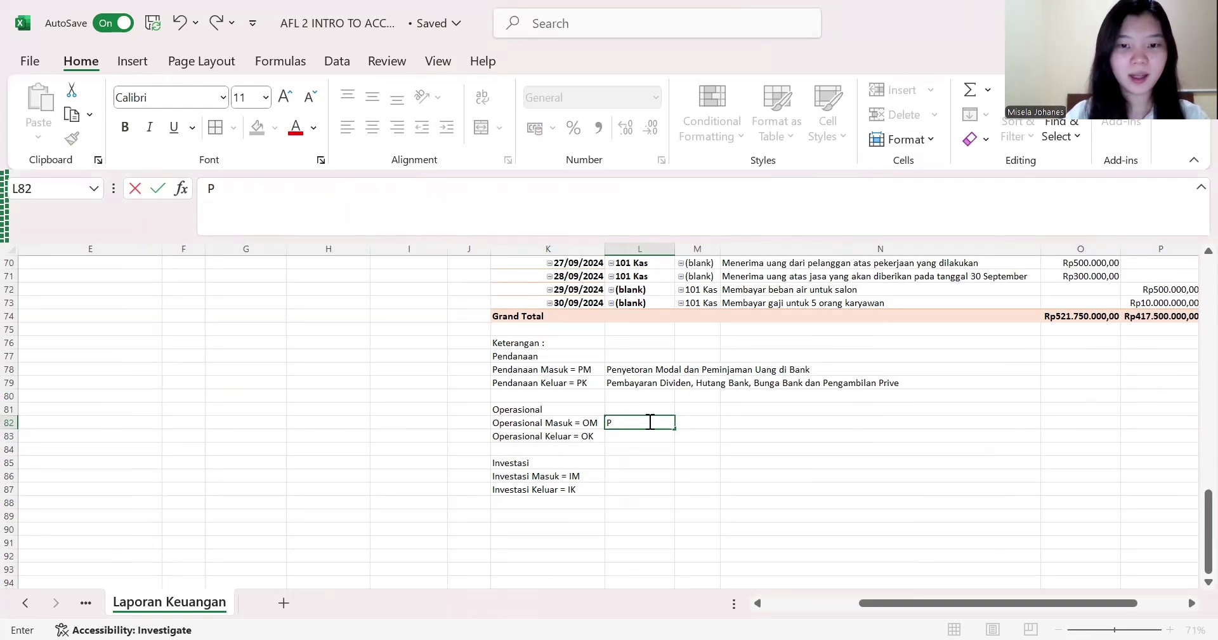
text(enrimaan)
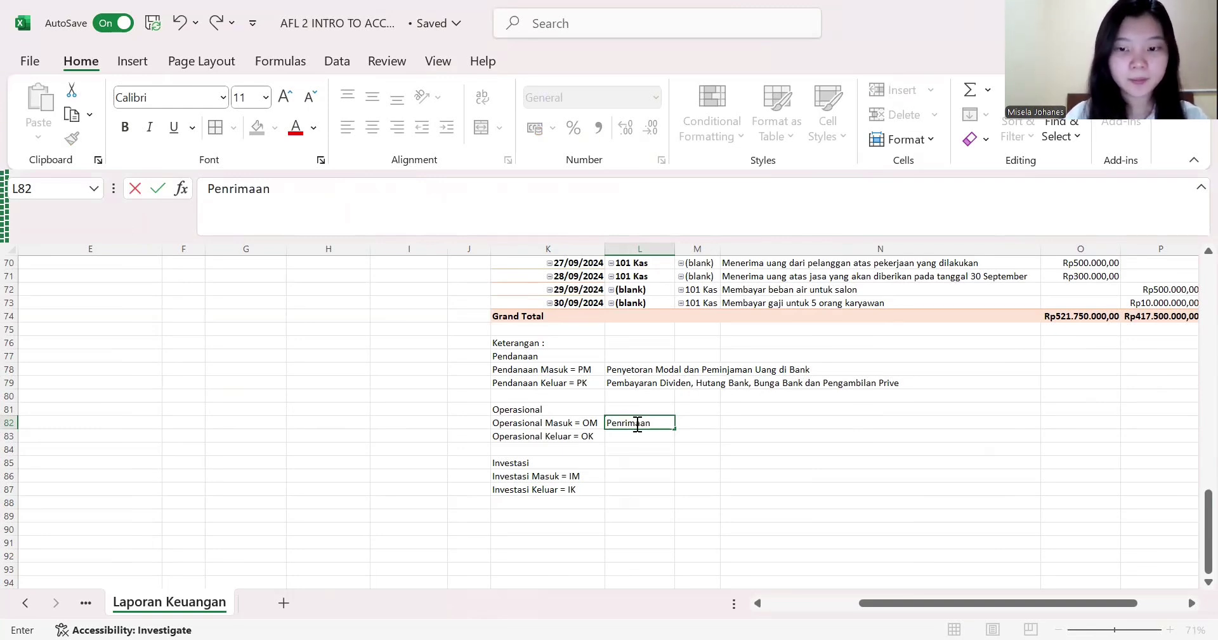
key(Left)
key(Left)
key(Left)
click(636, 422)
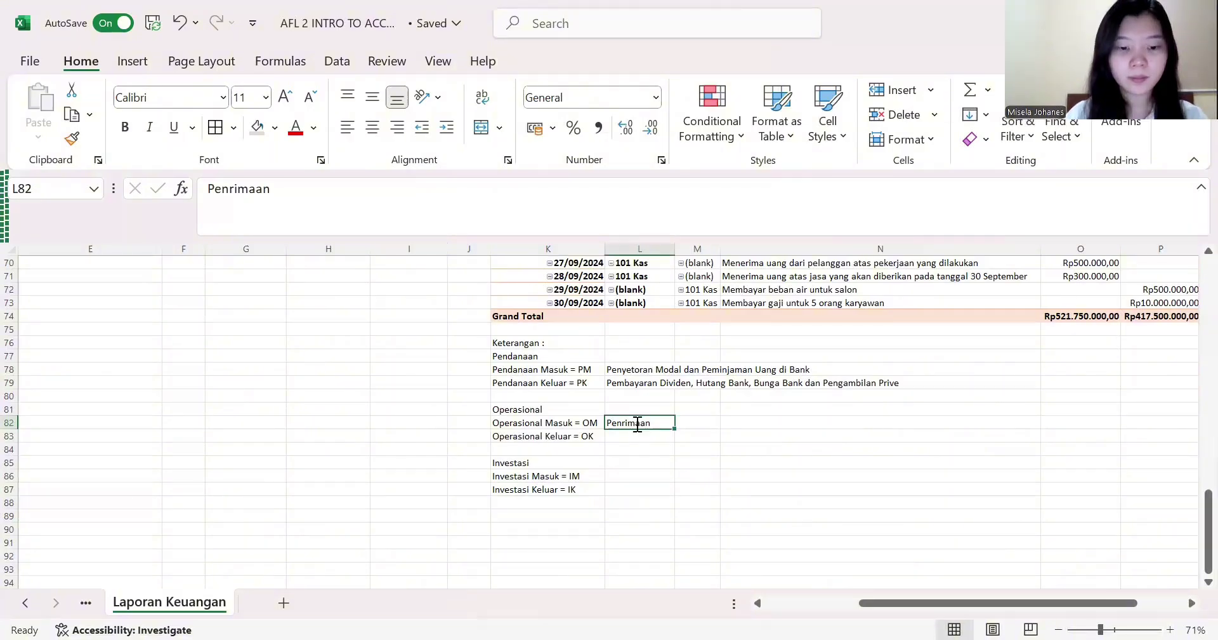
text(Peneriman)
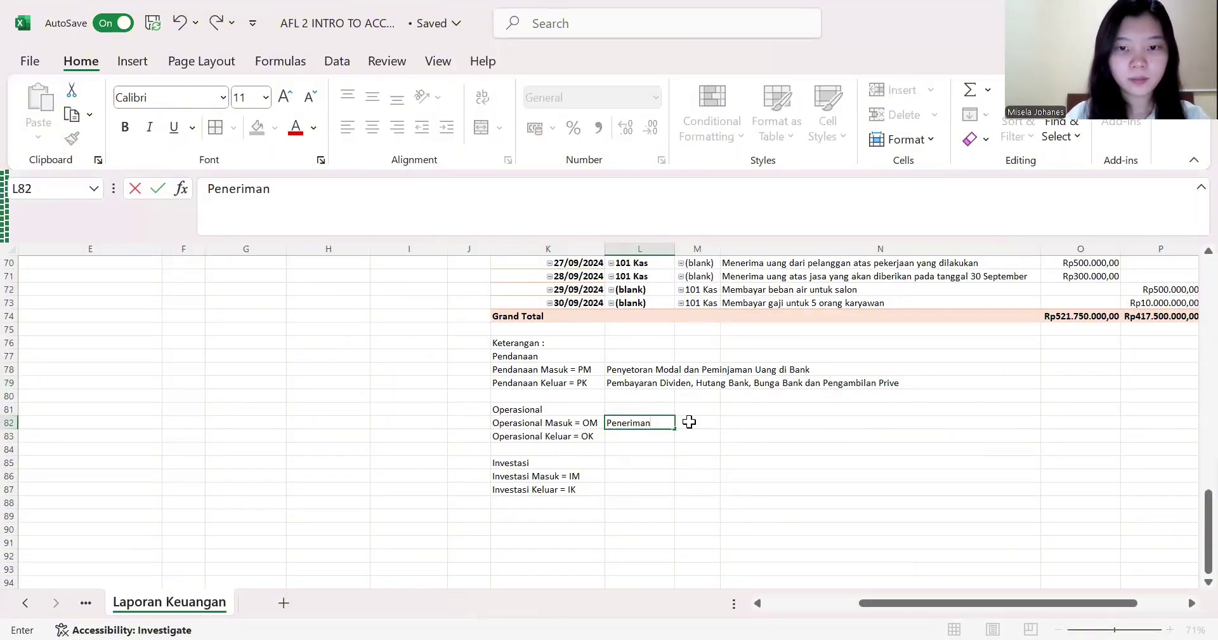
key(BackSpace)
text(an Pendapatan)
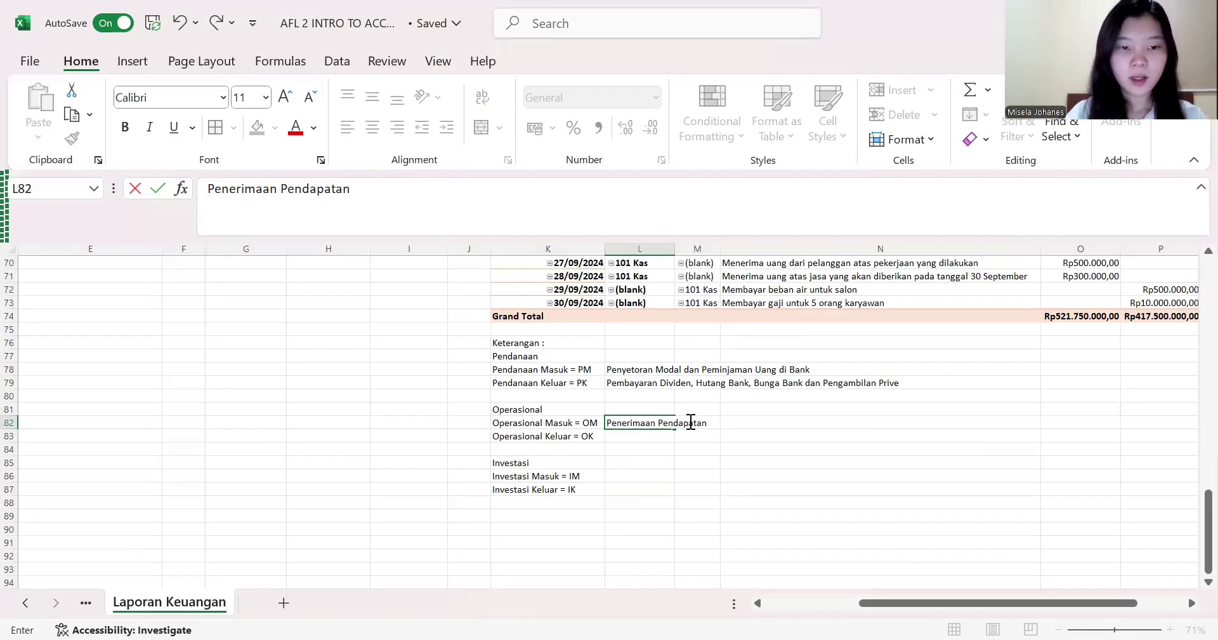
text( dan Piutang)
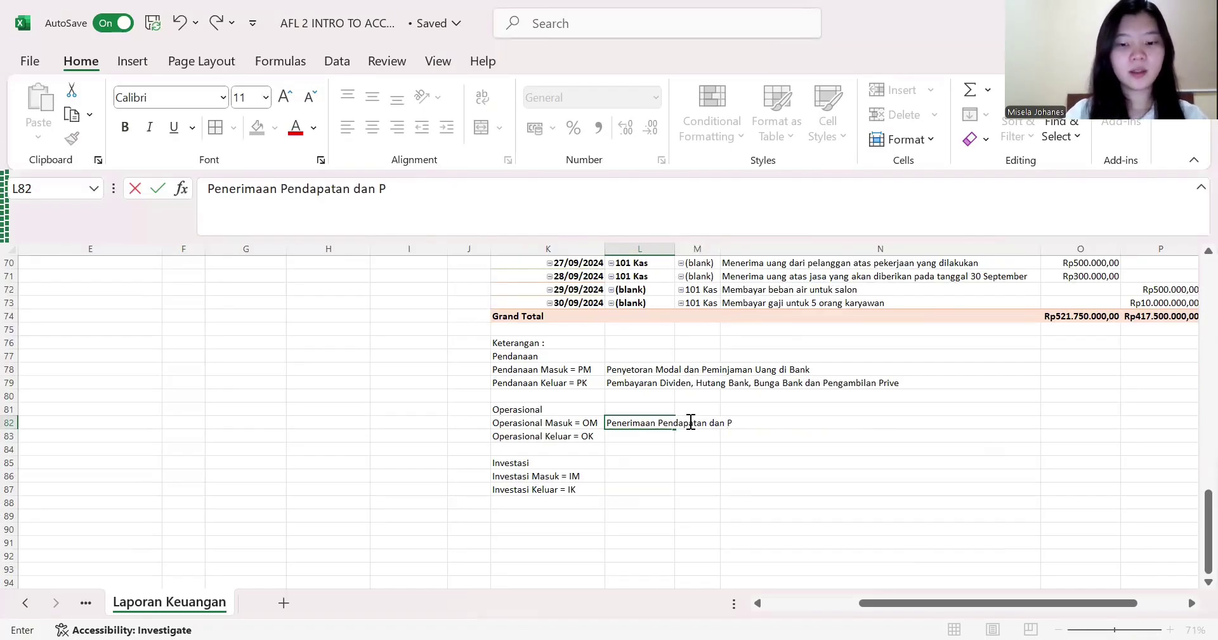
- Describe the Operasional Keluar code by entering "Pembayaran Beban, Asuransi, Pembelian Perlengkapan dan Utang Usaha" in L83
click(635, 436)
text(Pene)
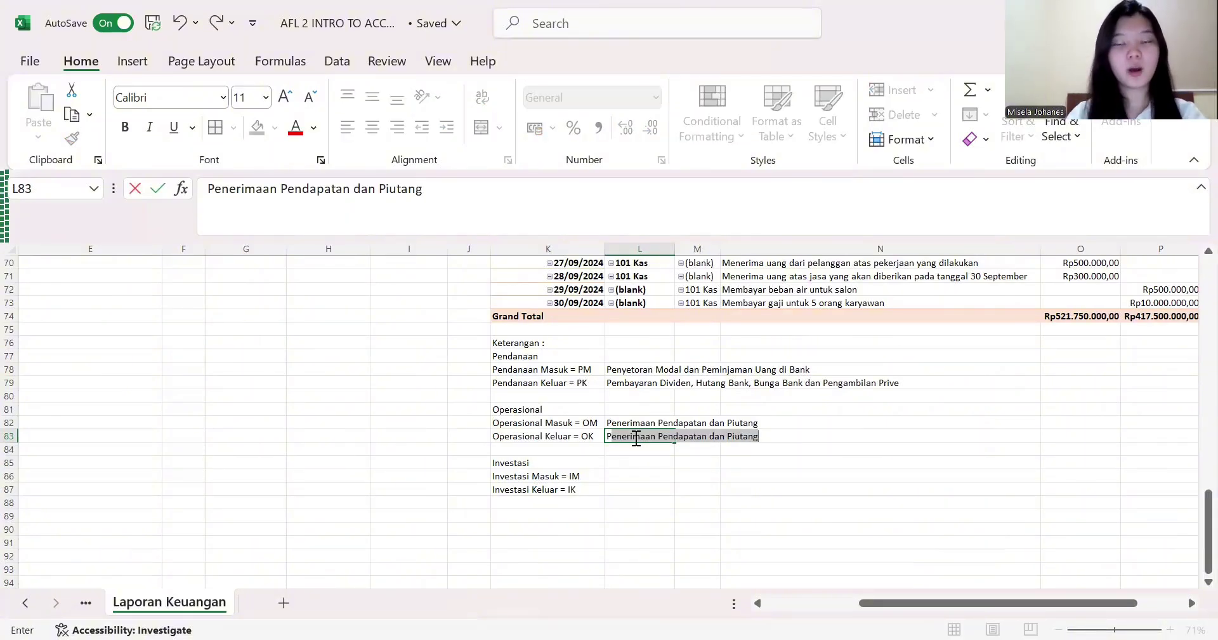
key(BackSpace)
key(BackSpace)
key(BackSpace)
text(mbayara)
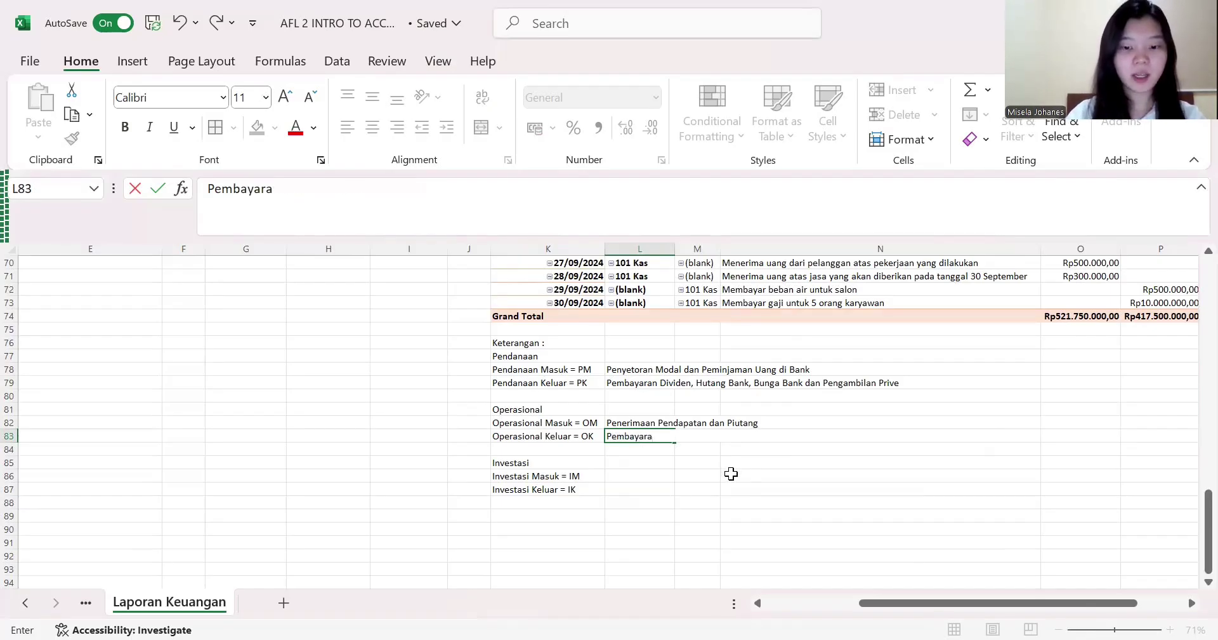
text(n Bebba)
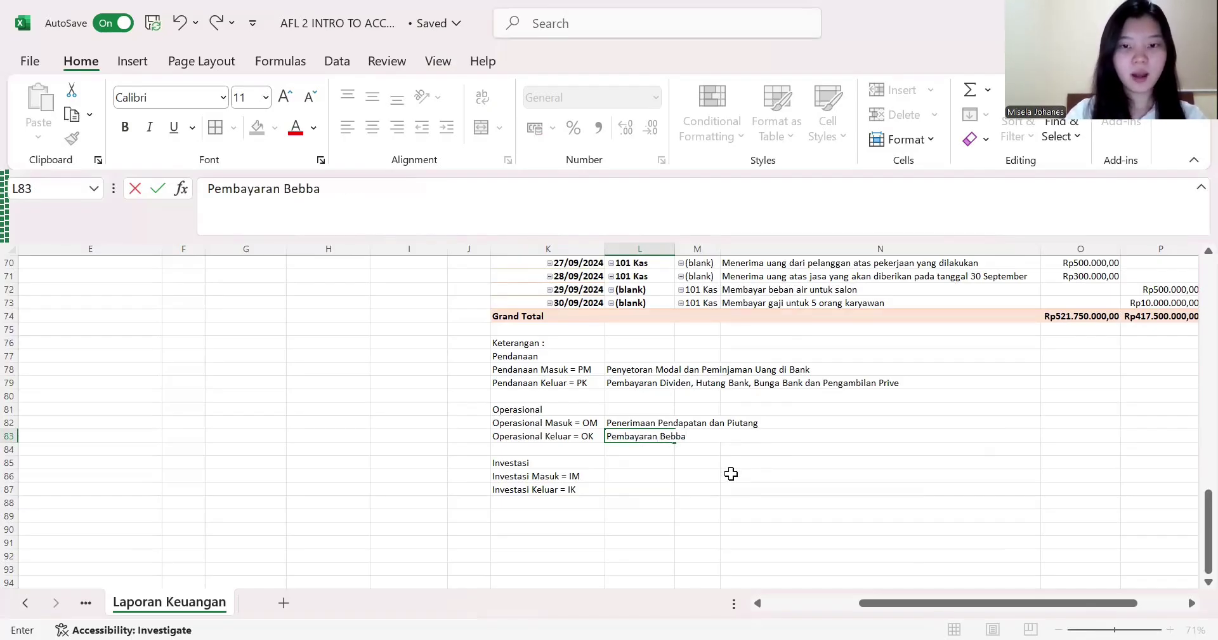
key(BackSpace)
key(BackSpace)
text(an)
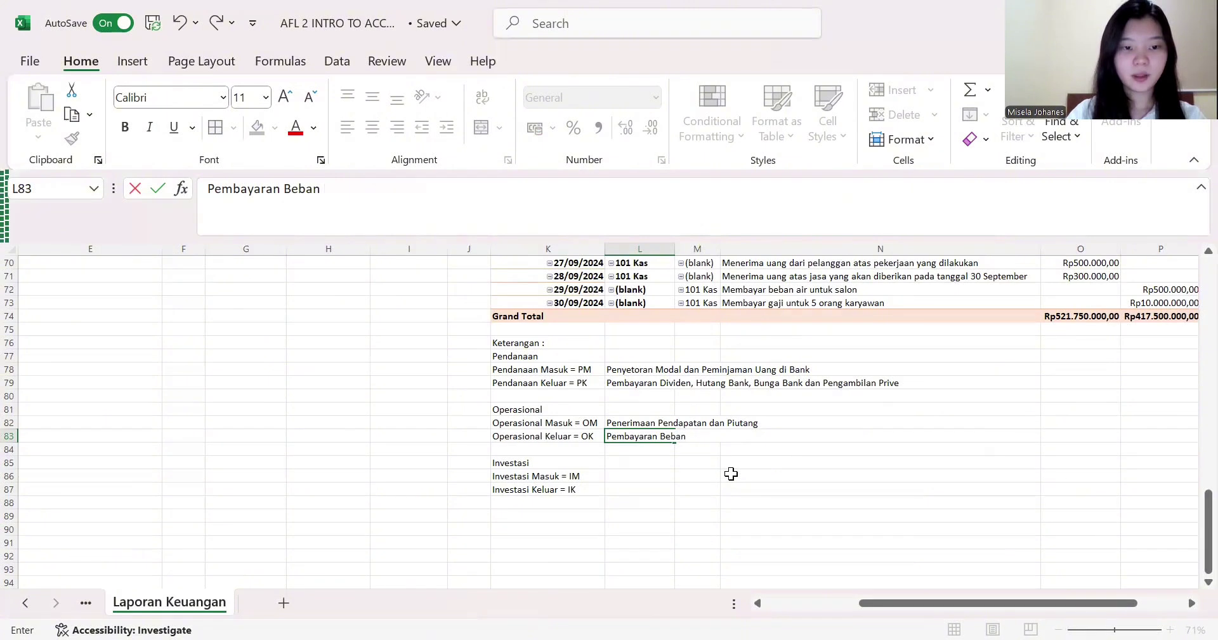
text(, Asuransi)
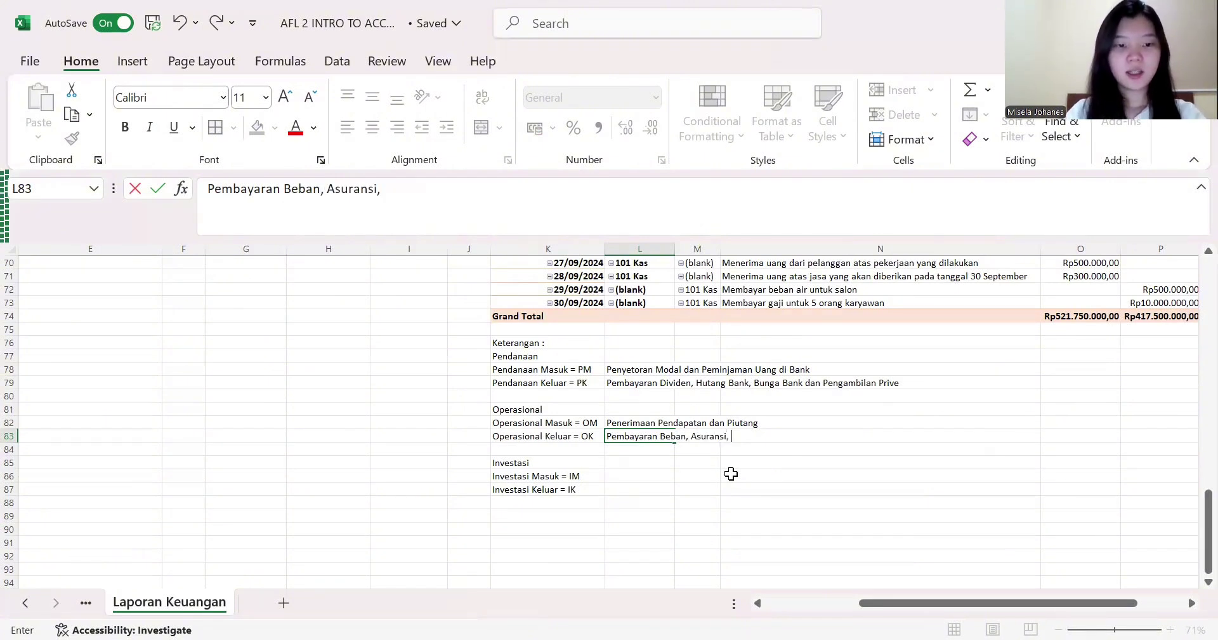
text(, Pemb)
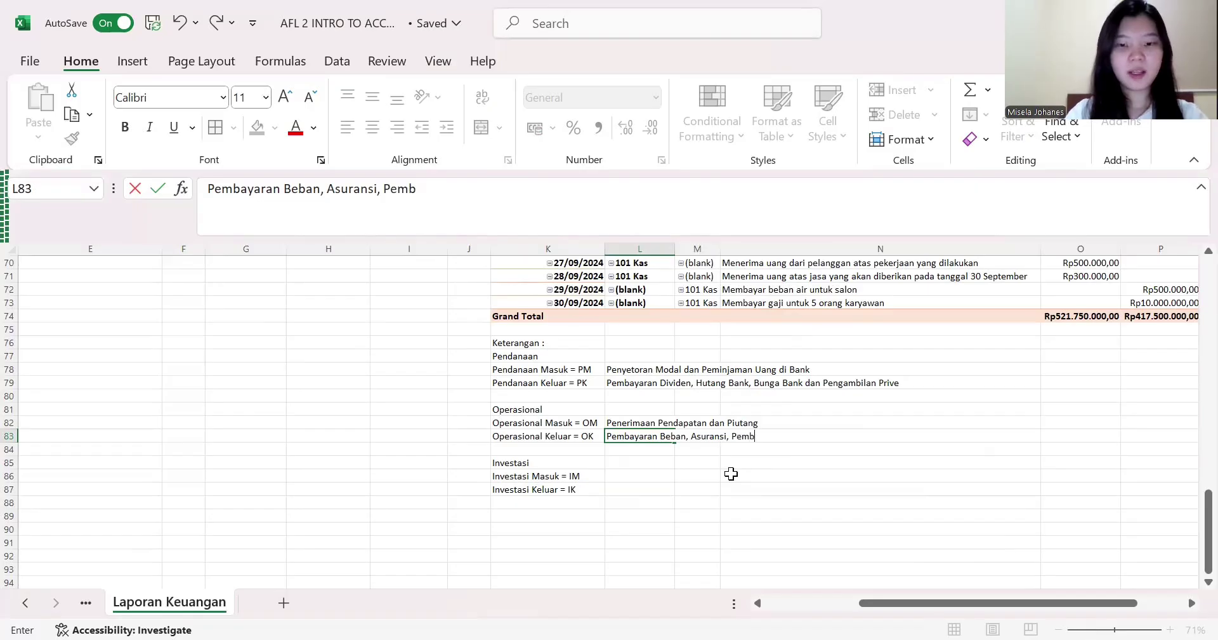
text(elian P)
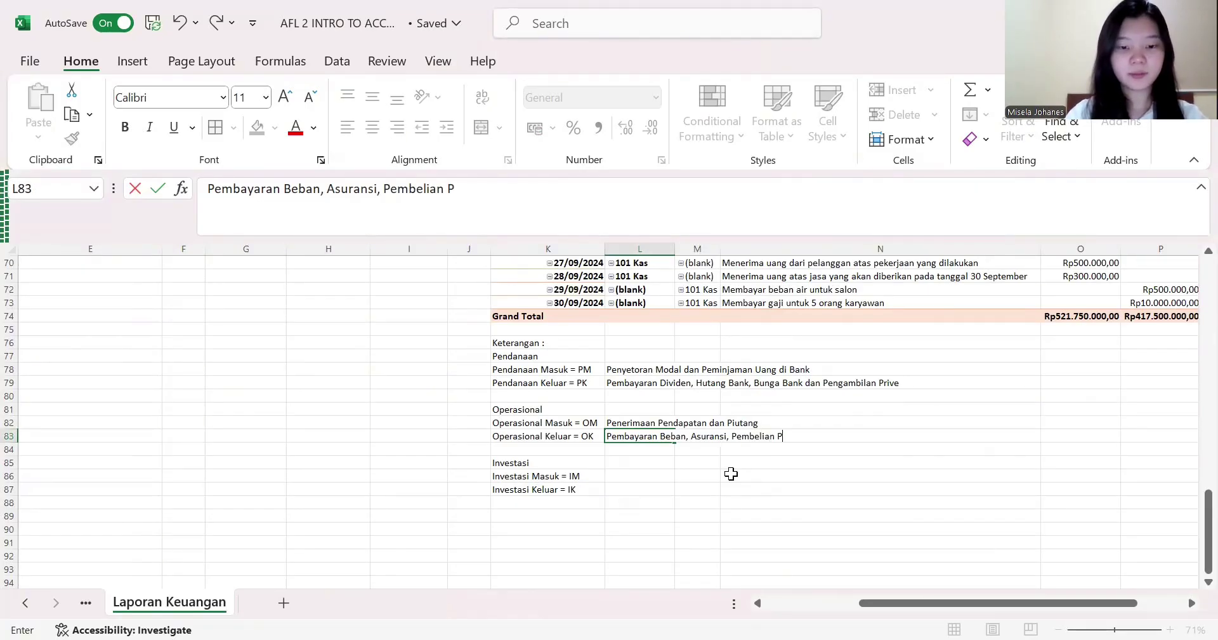
text(erlengkap)
key(BackSpace)
key(BackSpace)
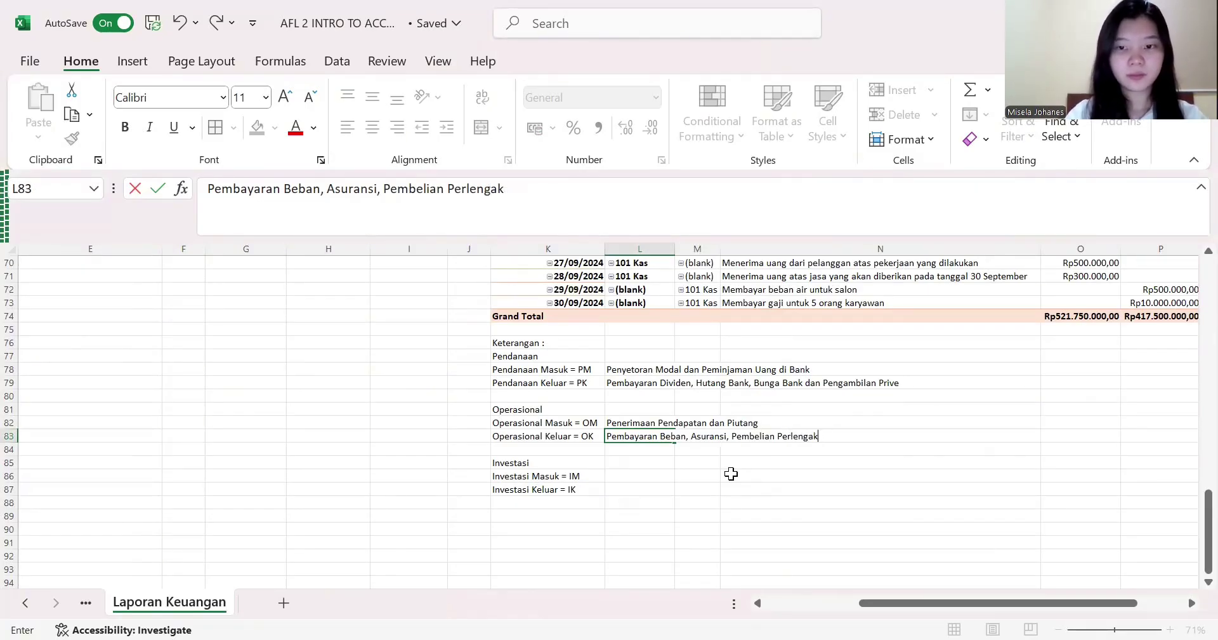
key(BackSpace)
text(kapabn)
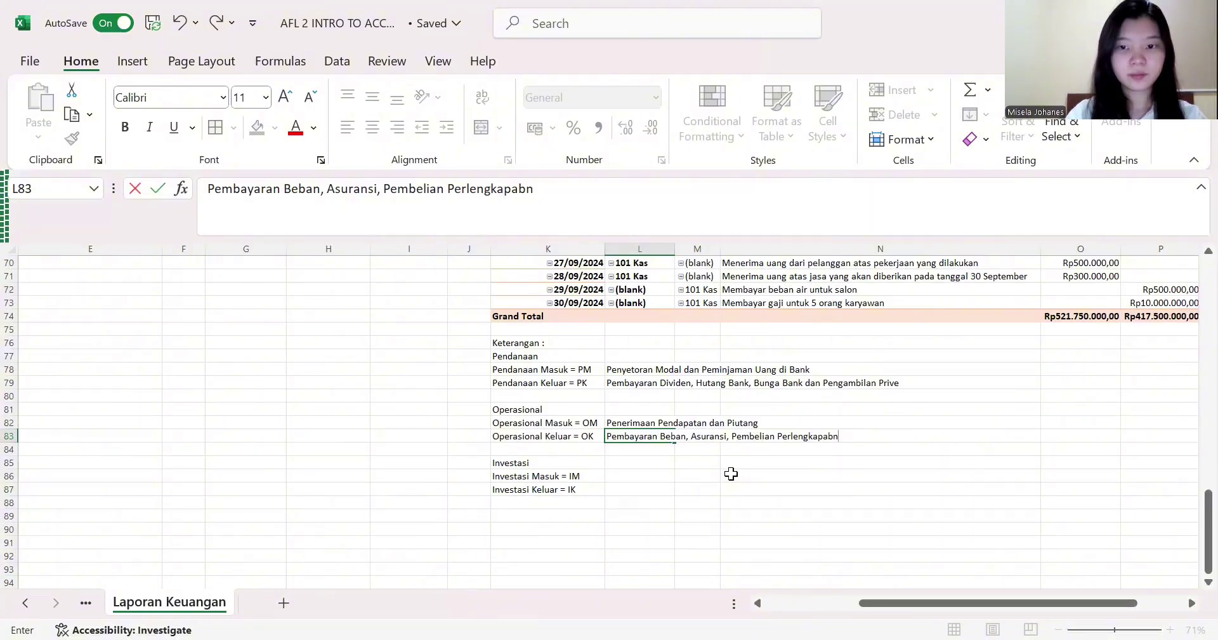
key(BackSpace)
key(BackSpace)
text(n)
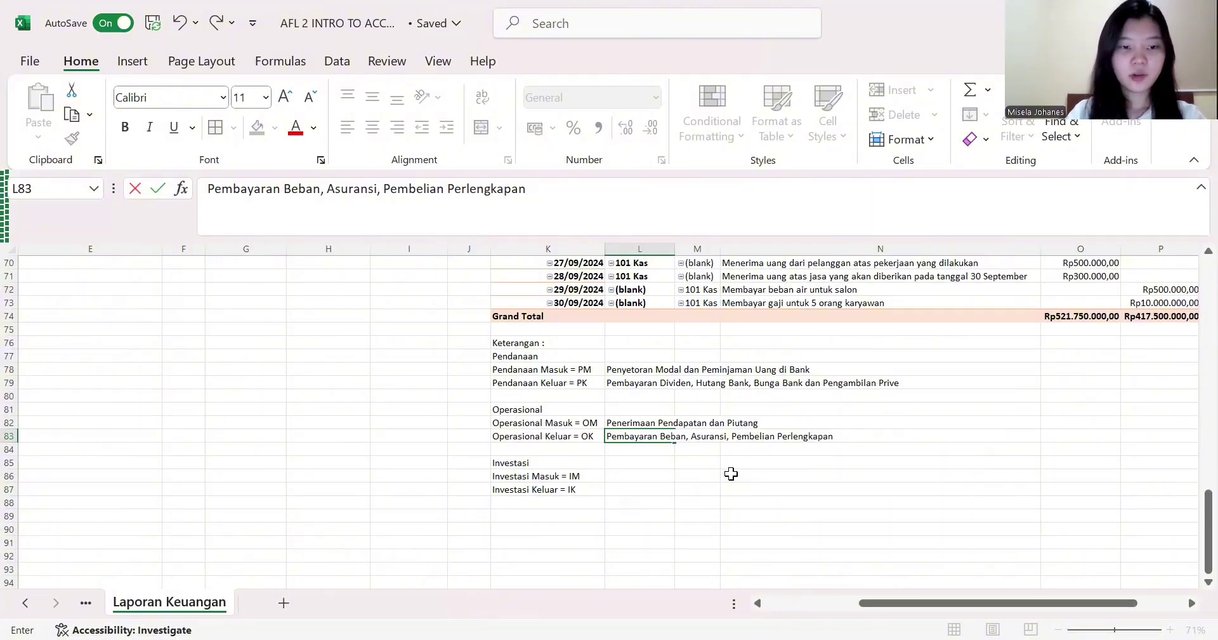
text( d)
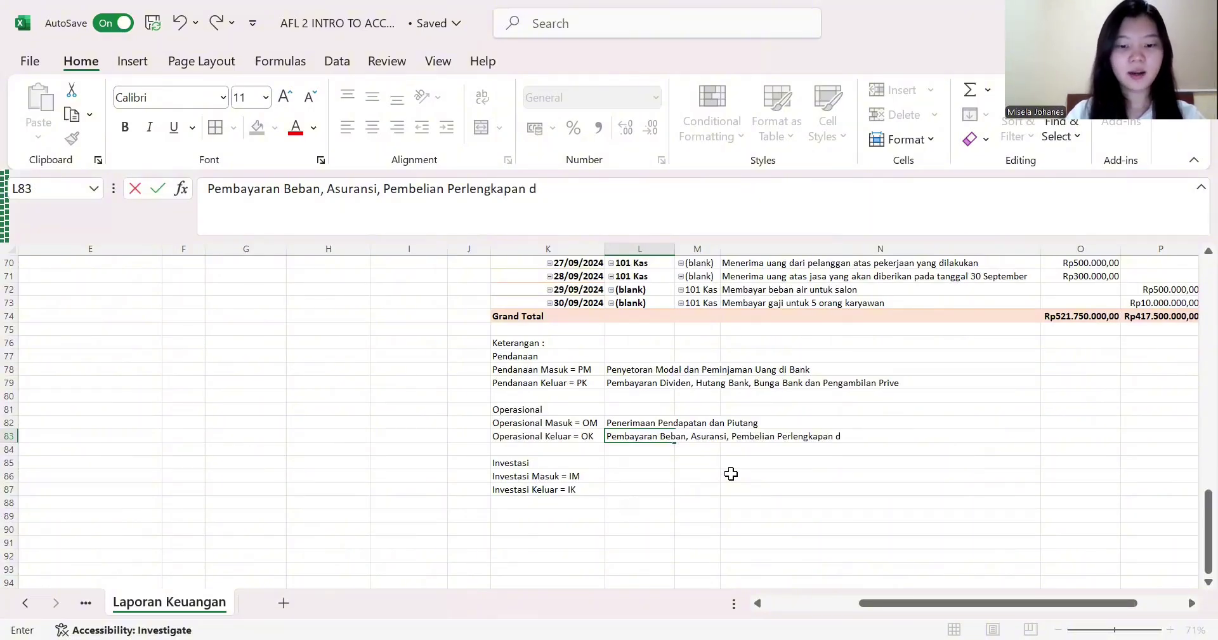
text(an Utang Usaha)
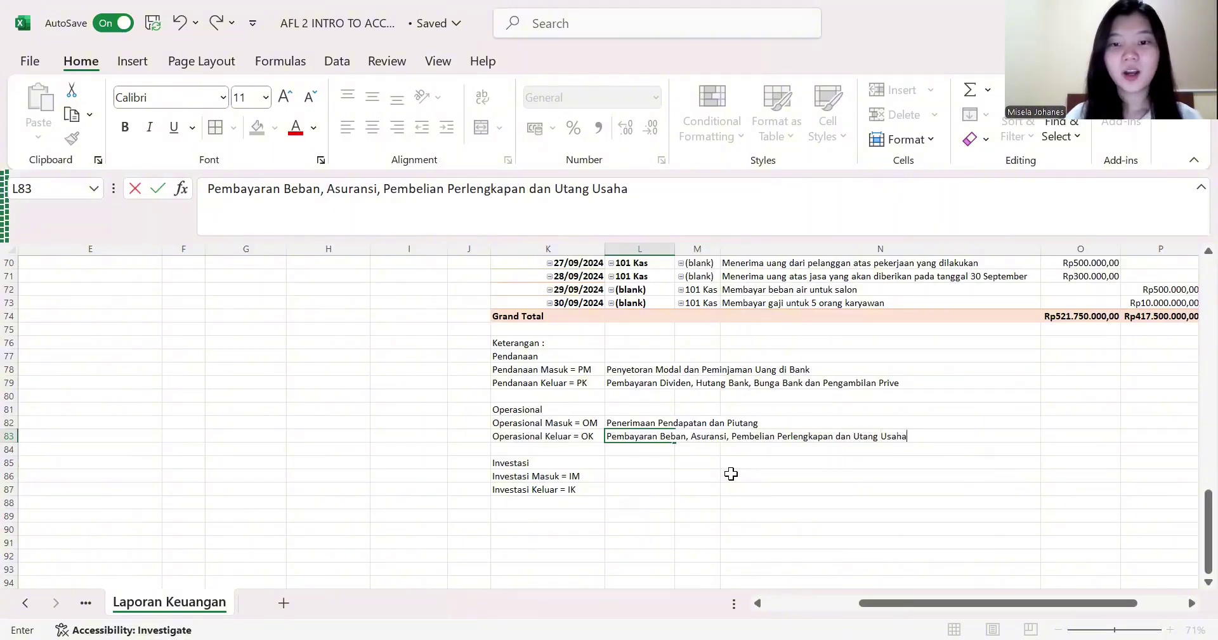
- Describe the Investasi Masuk code by entering "Penjualan Aset Tetap" in L86
click(645, 476)
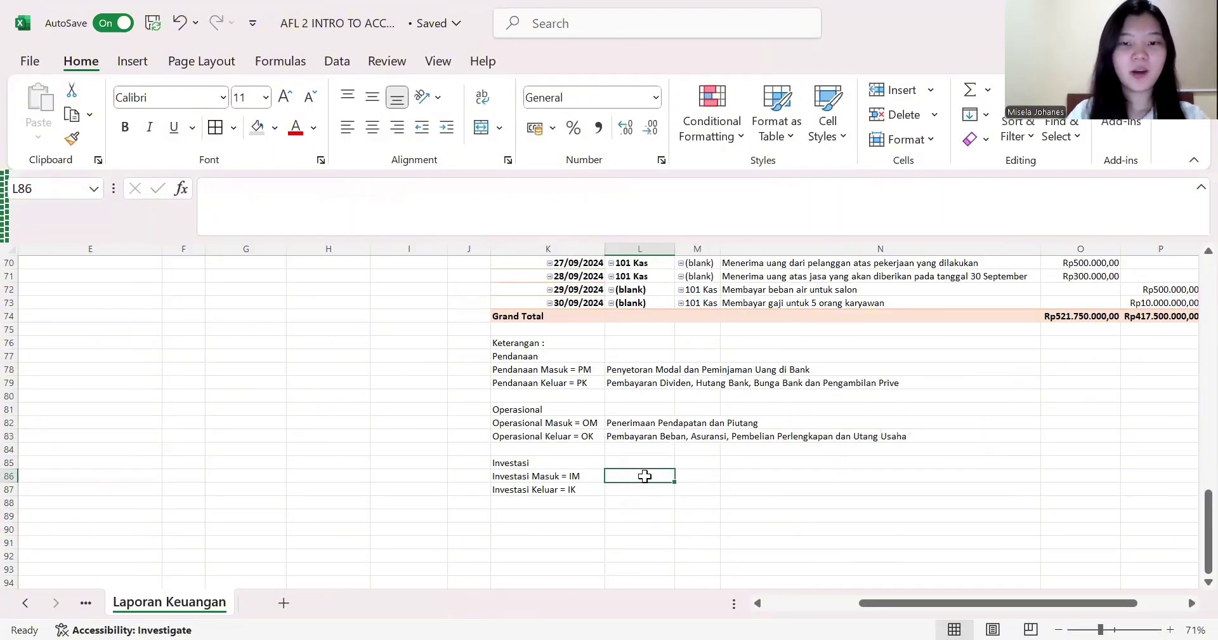
text(P)
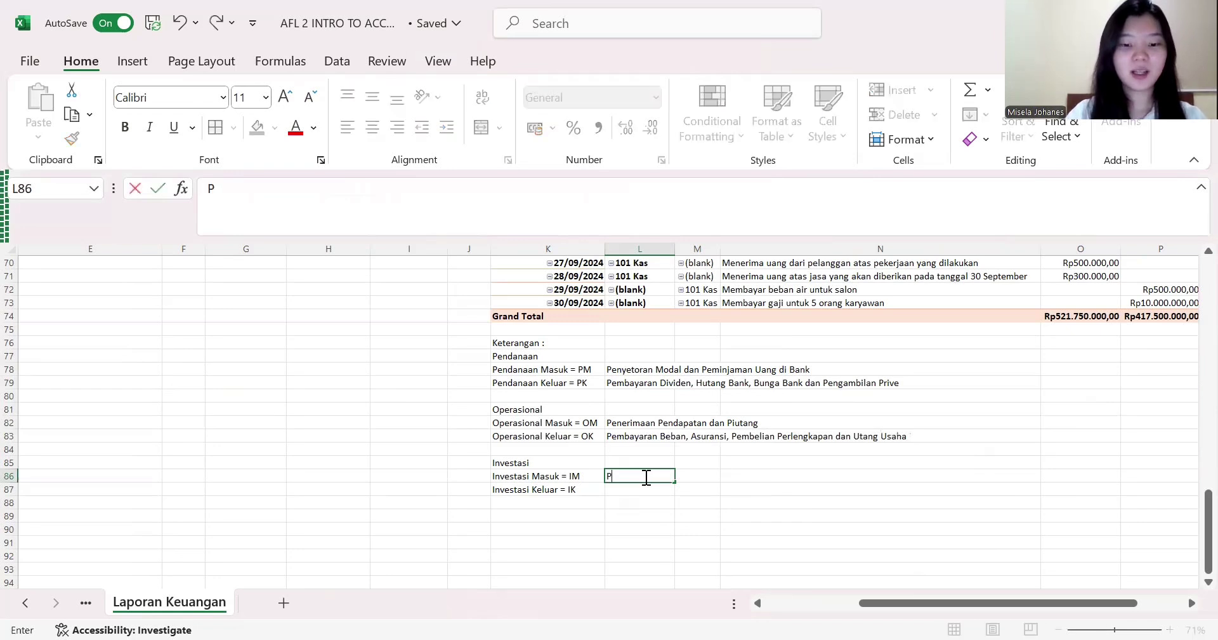
text(enjualan A)
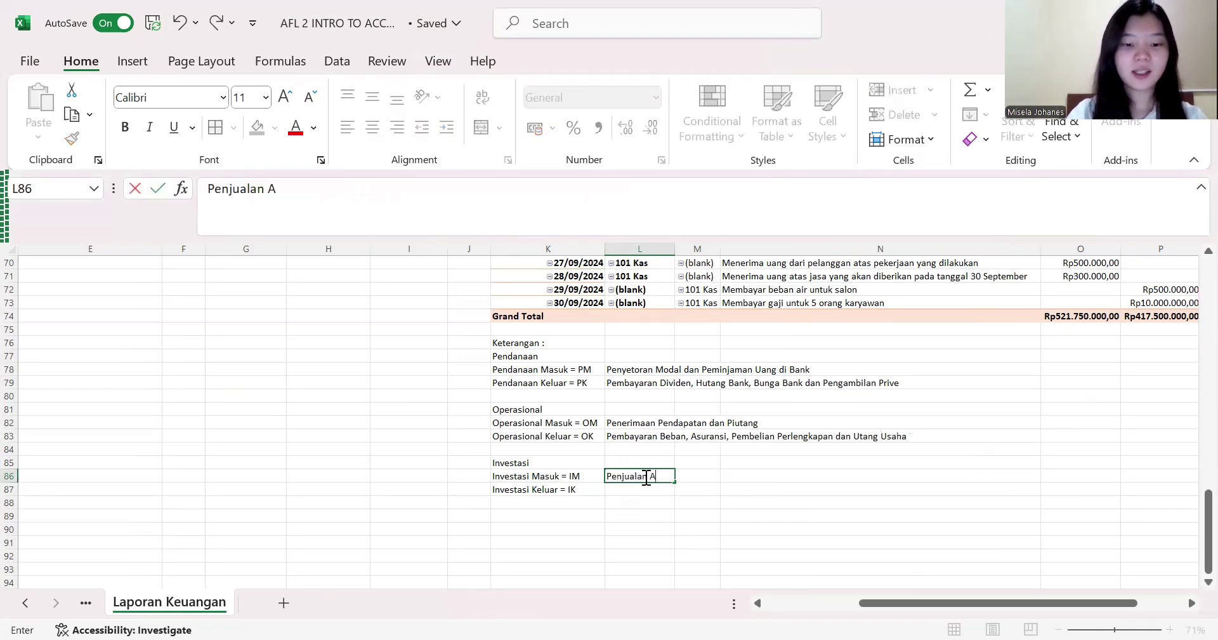
text(set Tetap)
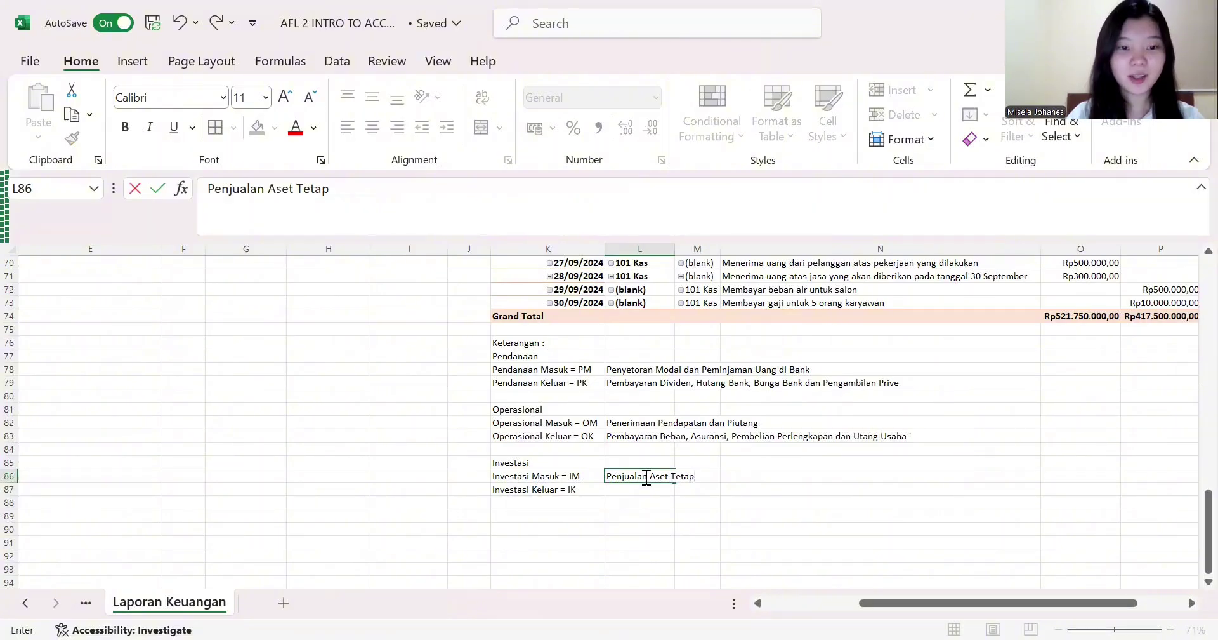
key(Return)
- Describe the Investasi Keluar code by entering "Pembelian Peralatan" in L87
text(Pemeb)
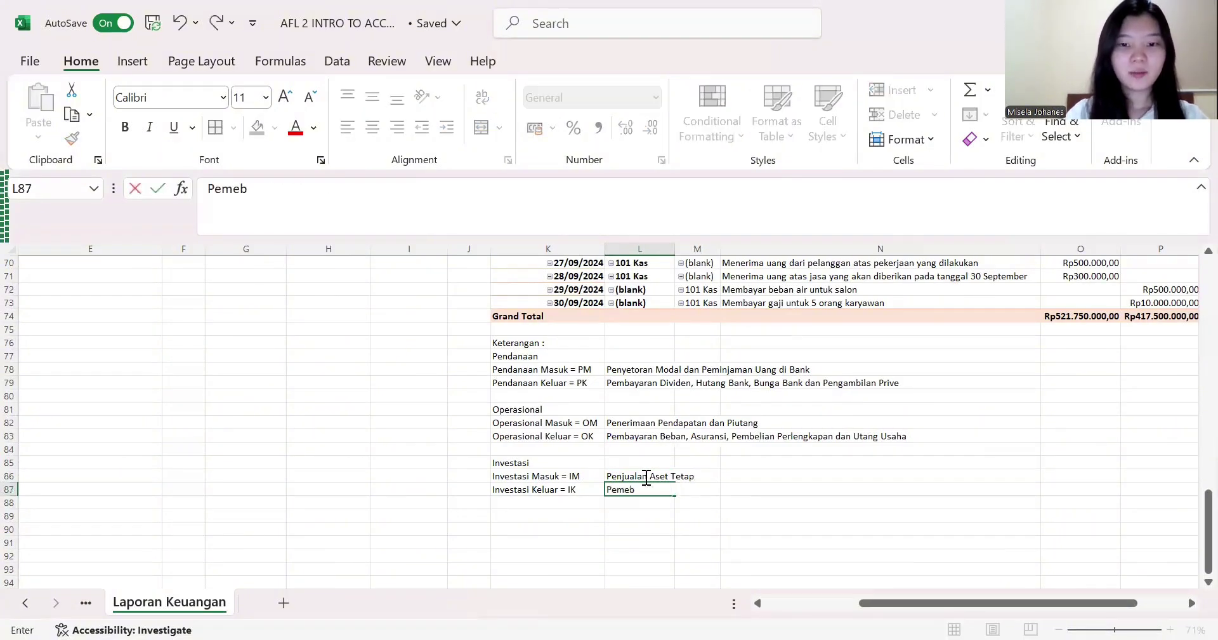
key(BackSpace)
key(BackSpace)
text(belian)
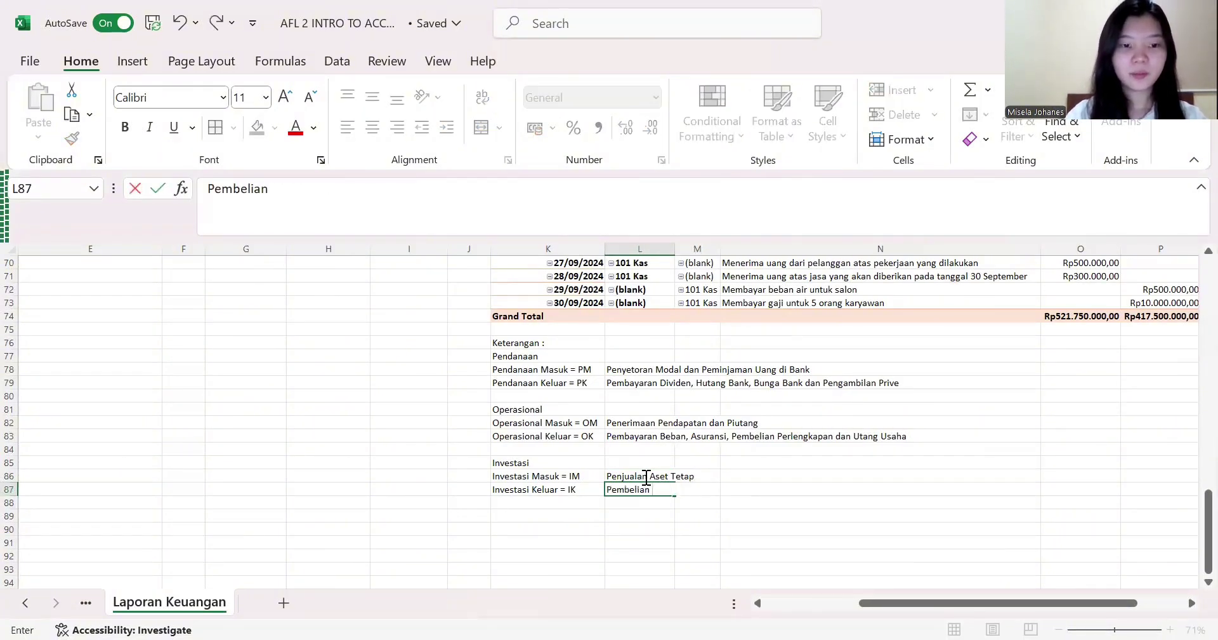
text( Peralatan)
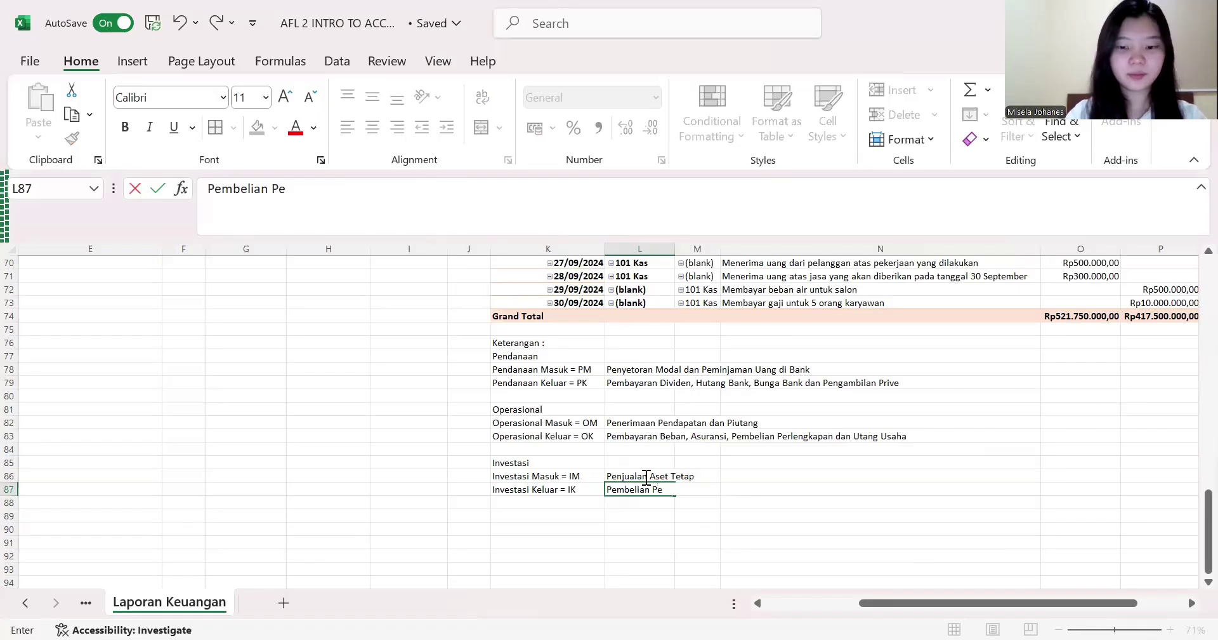
key(Return)
key(Return)
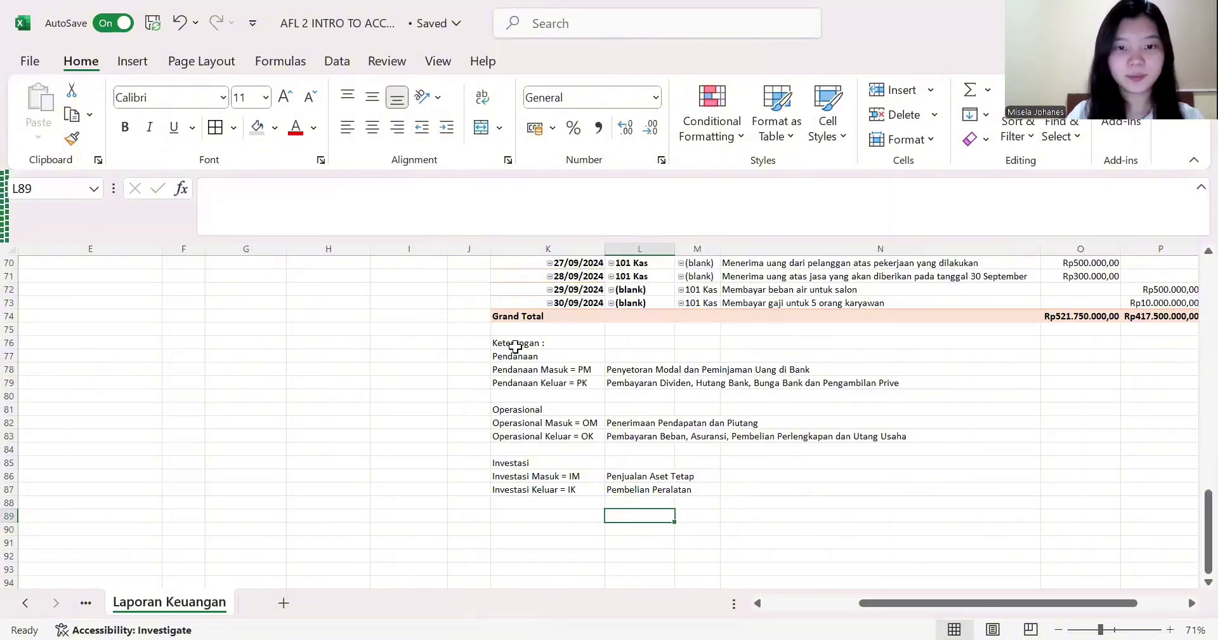
- Make the legend headings Keterangan, Pendanaan and Operasional bold in K76, K77 and K81
drag(515, 344, 514, 355)
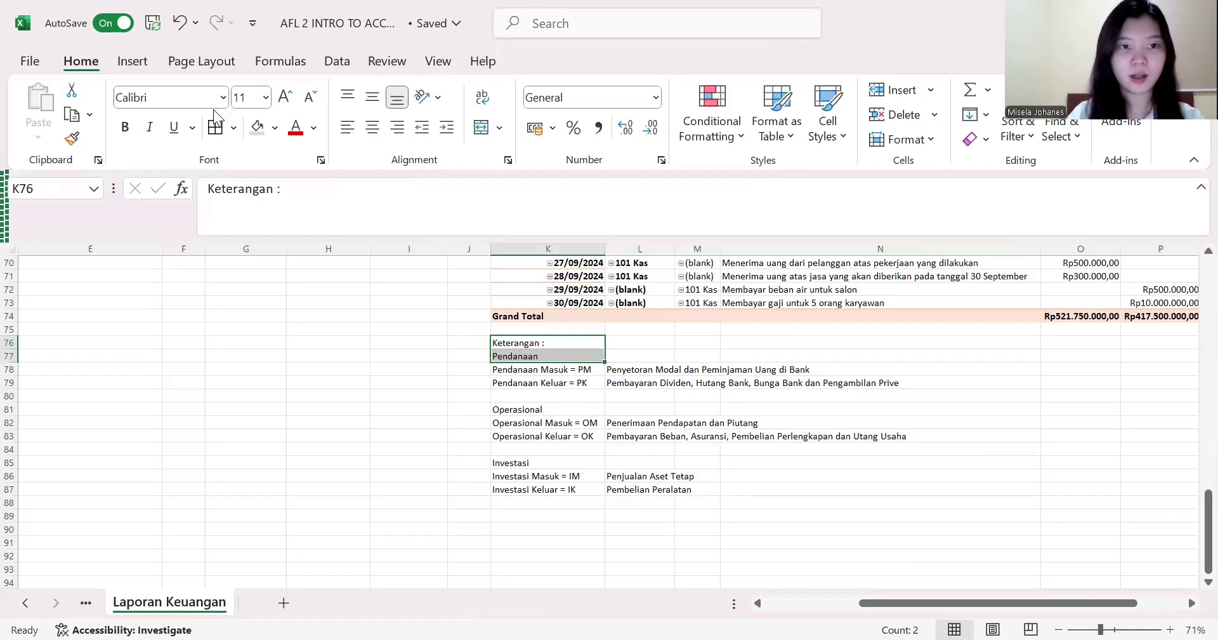
click(125, 126)
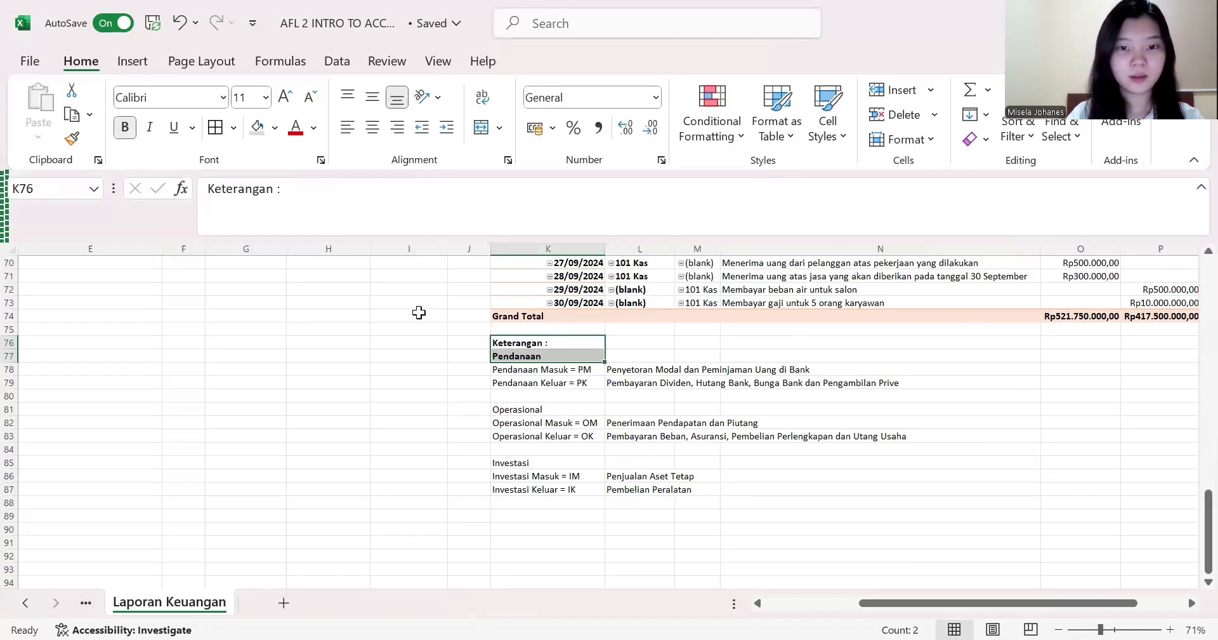
click(509, 407)
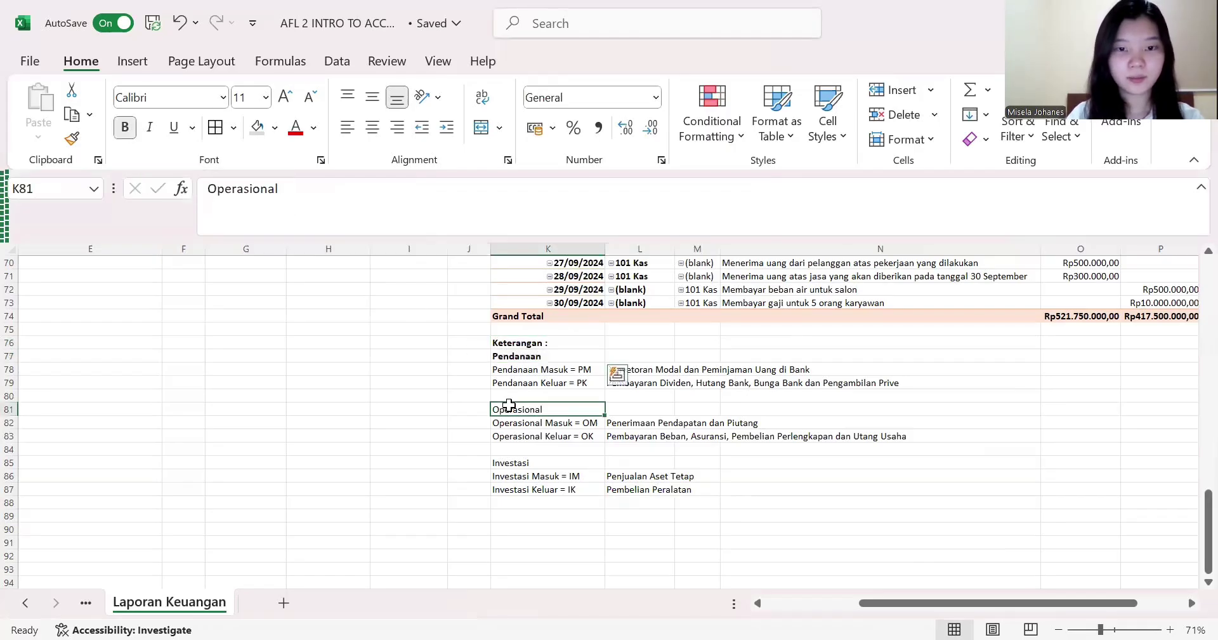
click(132, 128)
drag(510, 462, 93, 97)
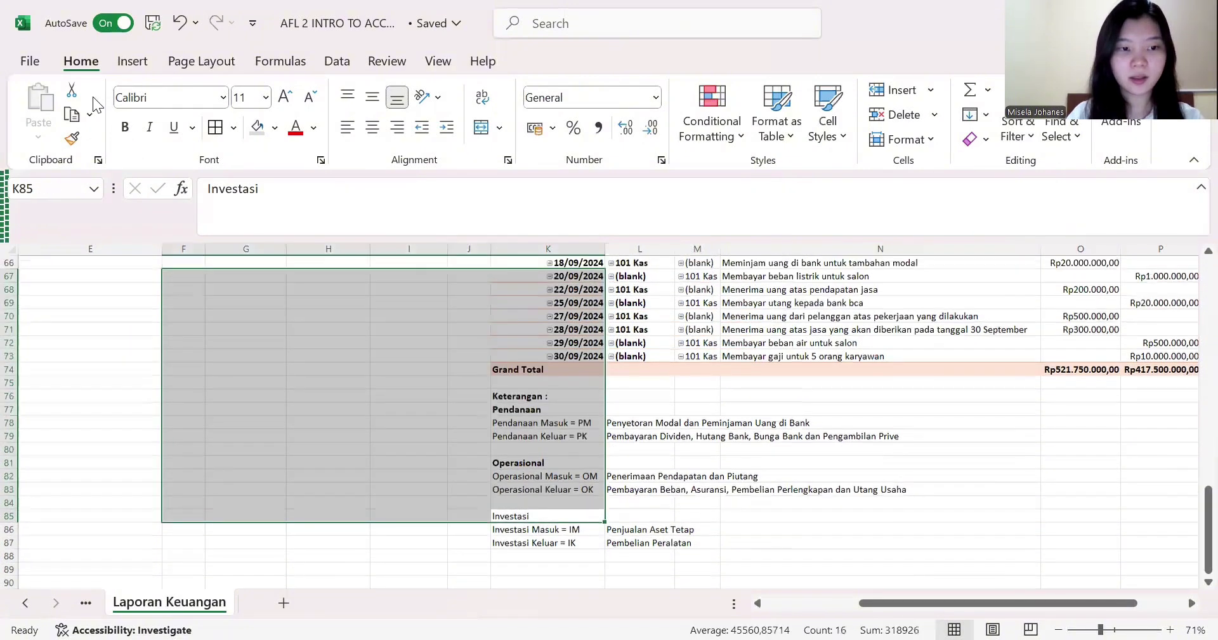
click(464, 551)
click(508, 529)
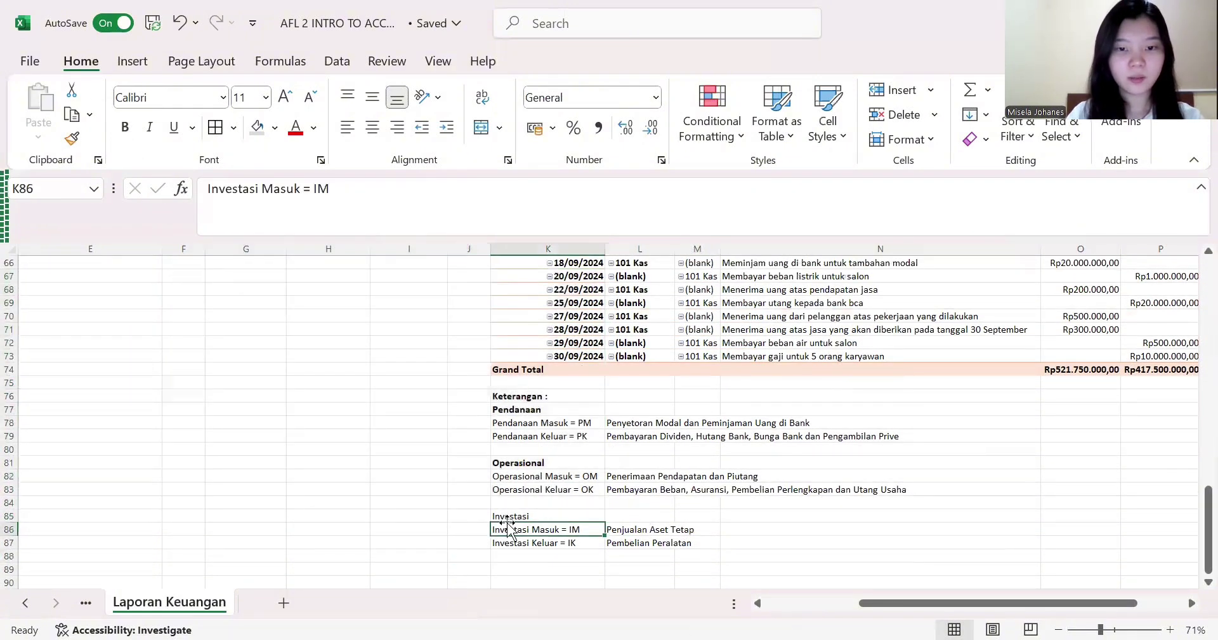
- Make the Investasi heading in K85 bold
click(506, 514)
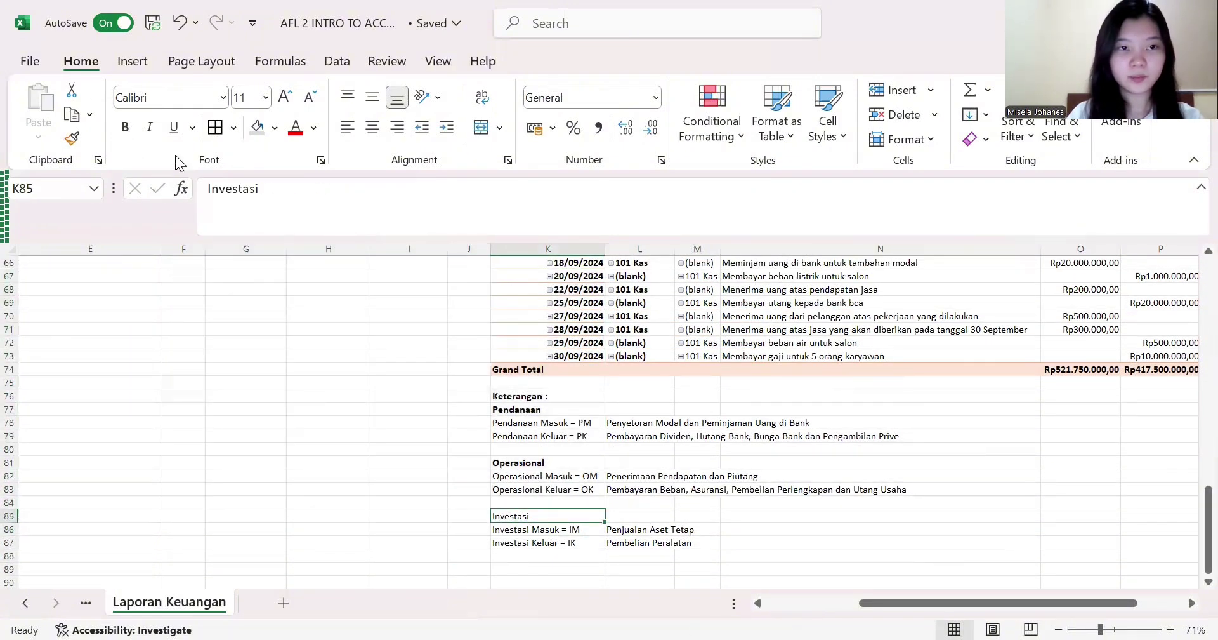
click(126, 127)
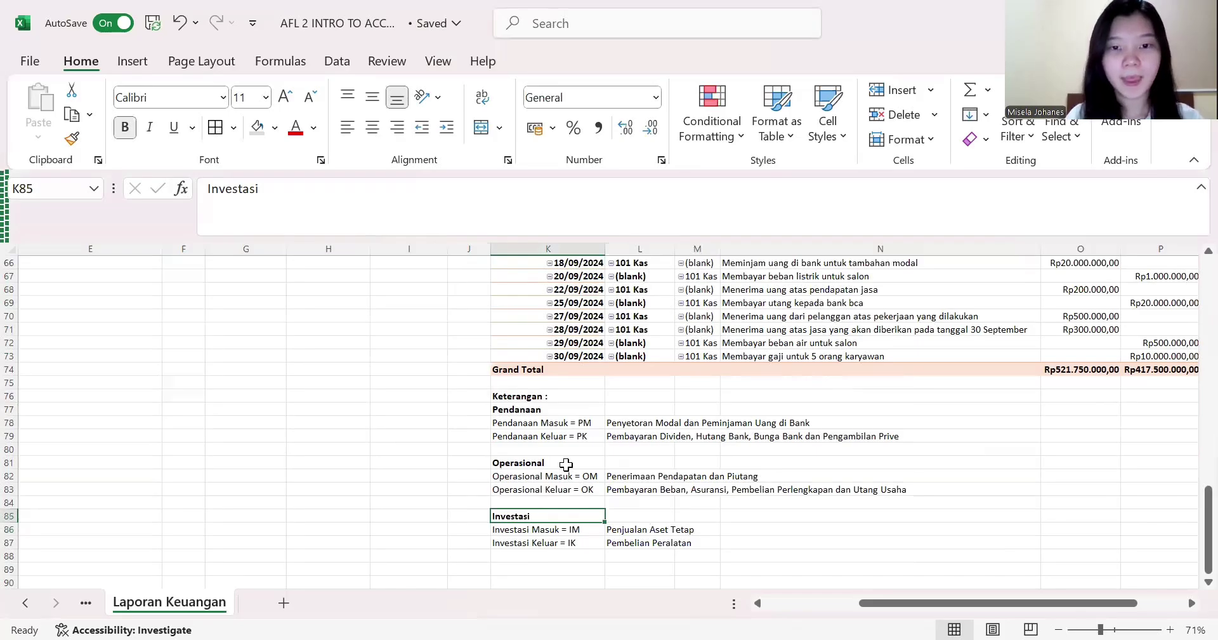
- Fill the Pendanaan Masuk = PM cell K78 with the lightest blue theme colour
scroll(566, 465, down, 2)
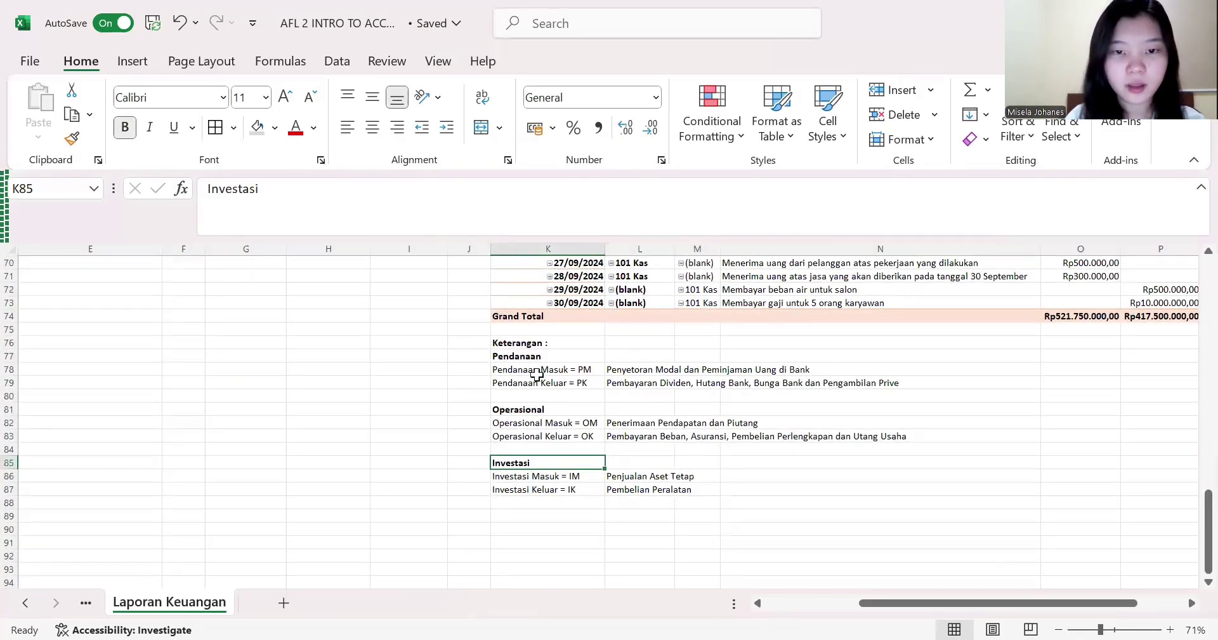
click(537, 374)
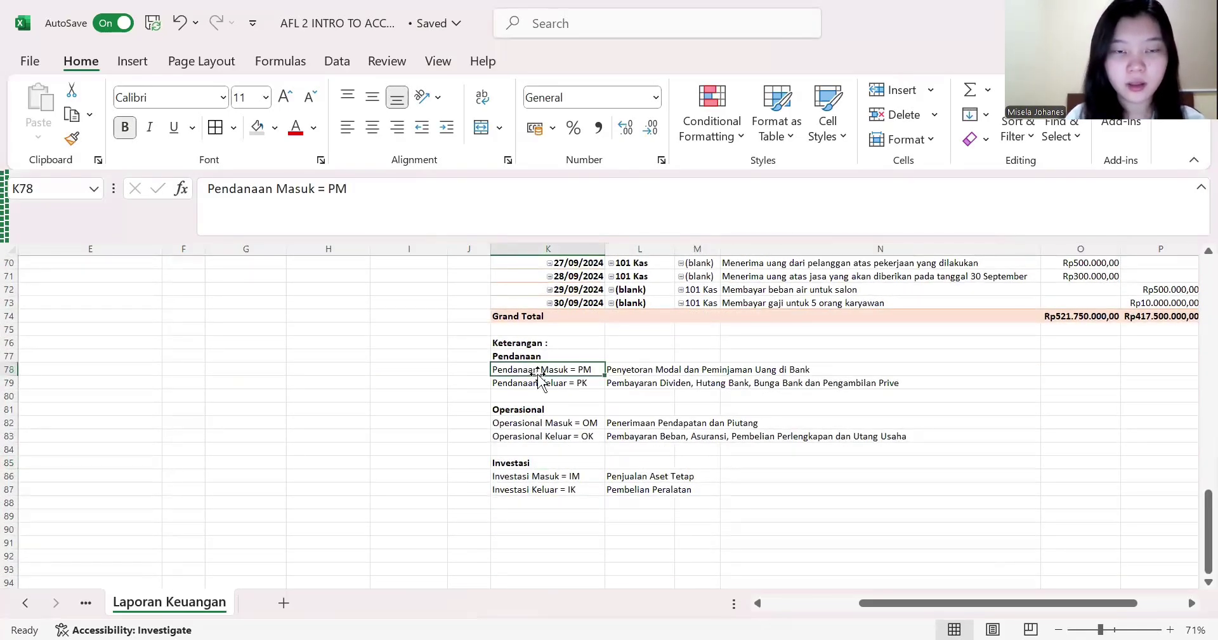
click(275, 128)
click(381, 245)
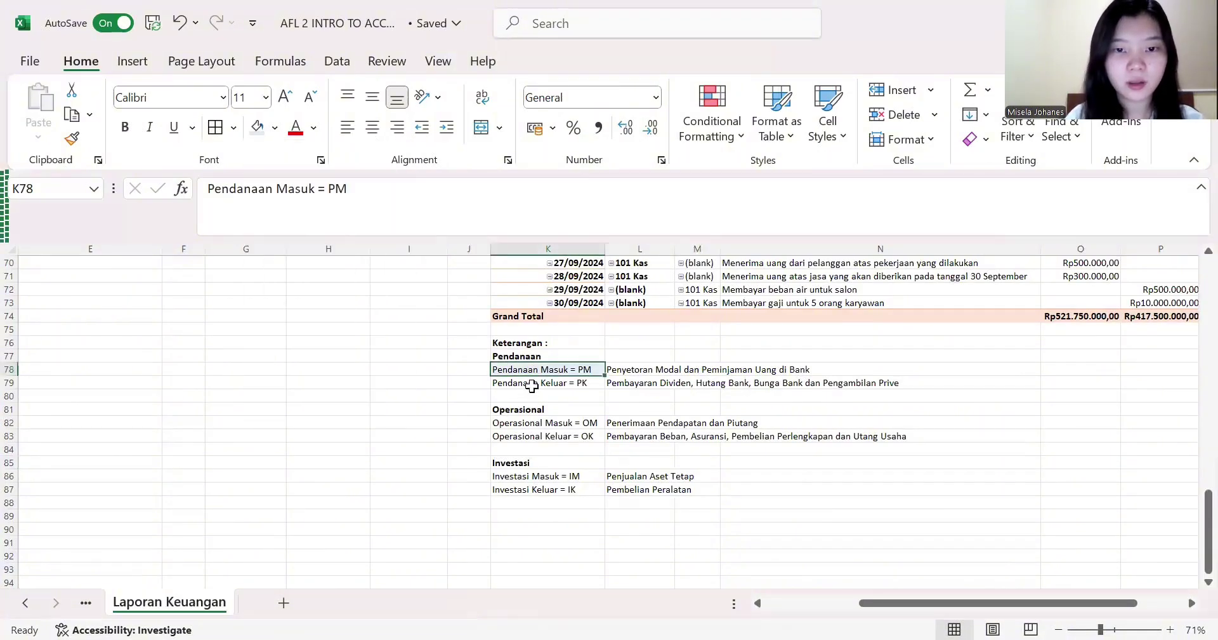
- Fill the Pendanaan Keluar = PK cell K79 with a medium blue theme colour and set its font colour to Automatic
click(531, 383)
click(285, 135)
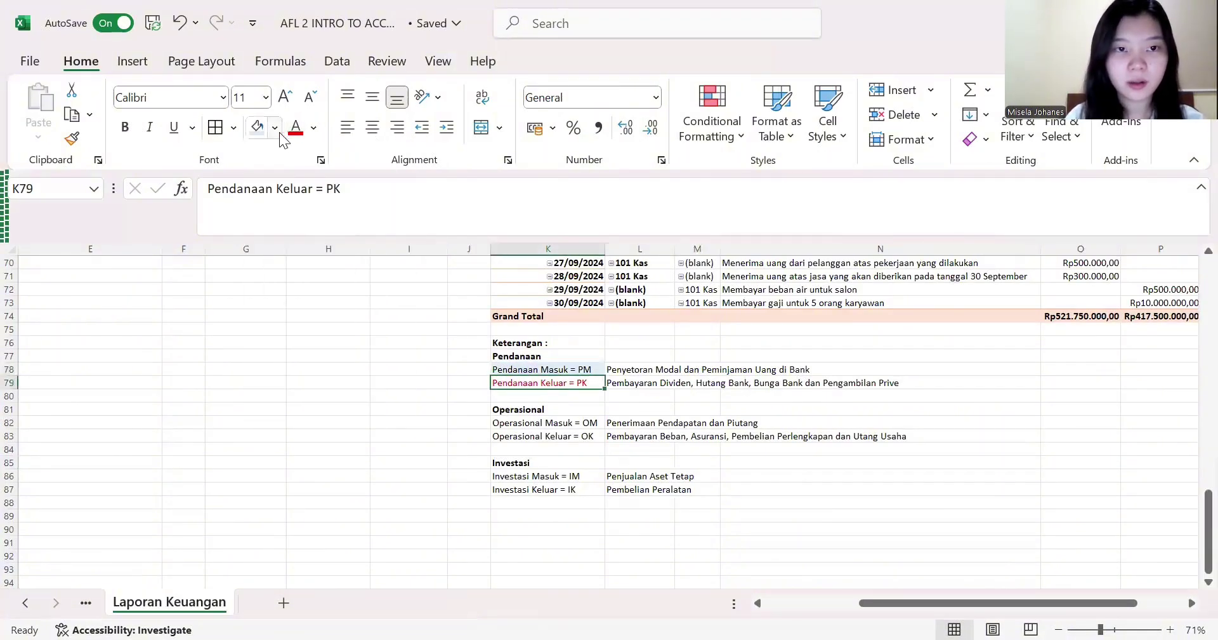
click(277, 130)
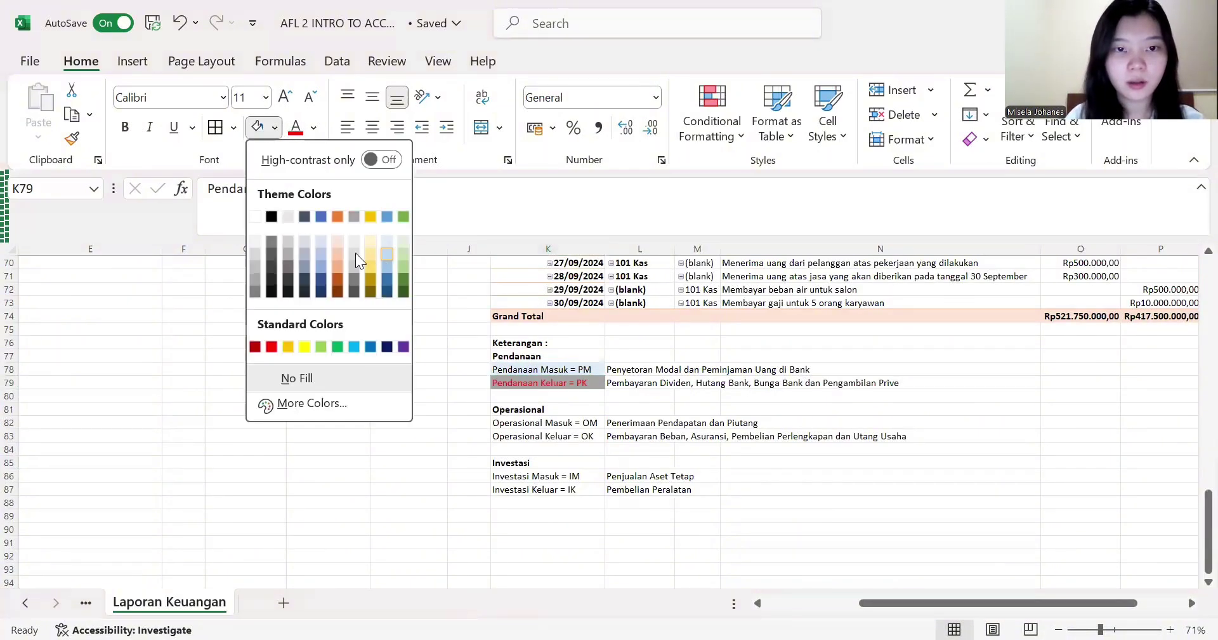
click(387, 265)
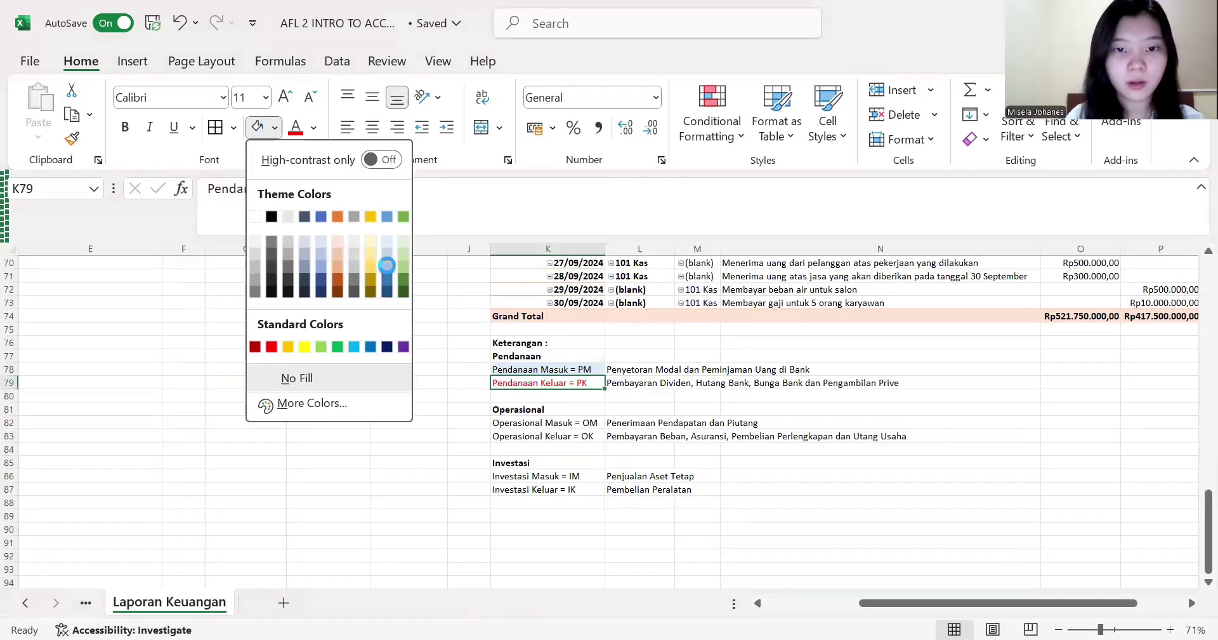
click(312, 129)
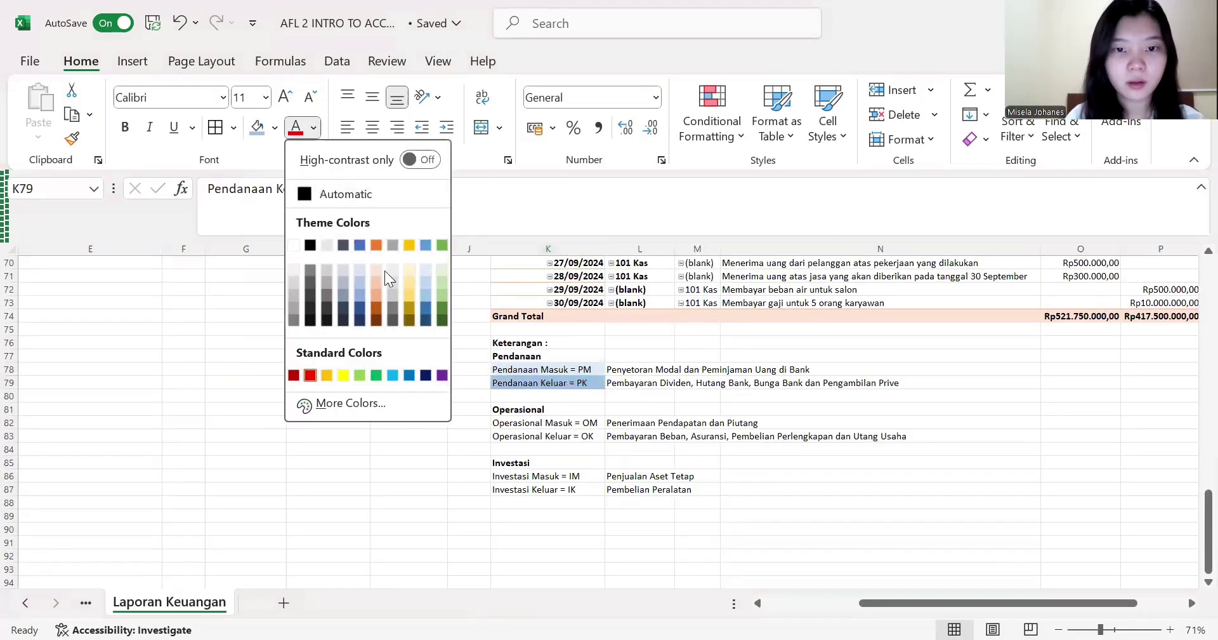
click(371, 194)
- Fill the Operasional Masuk cell K82 with the lightest green theme colour and the Operasional Keluar cell K83 with a medium green
click(519, 432)
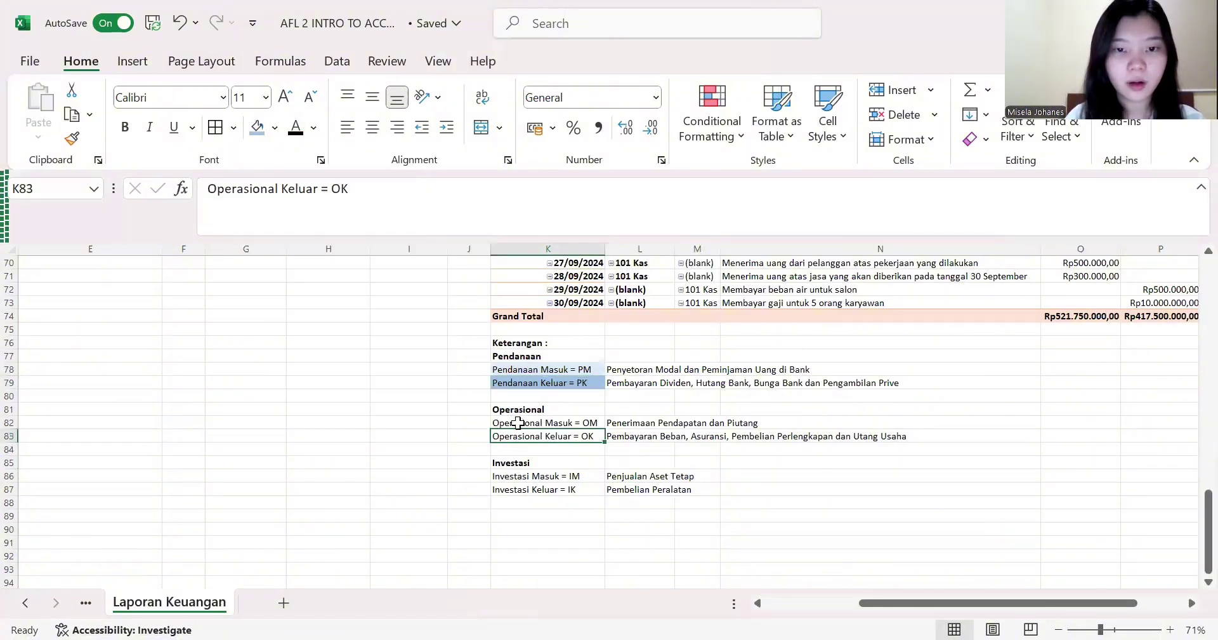
click(518, 422)
click(275, 130)
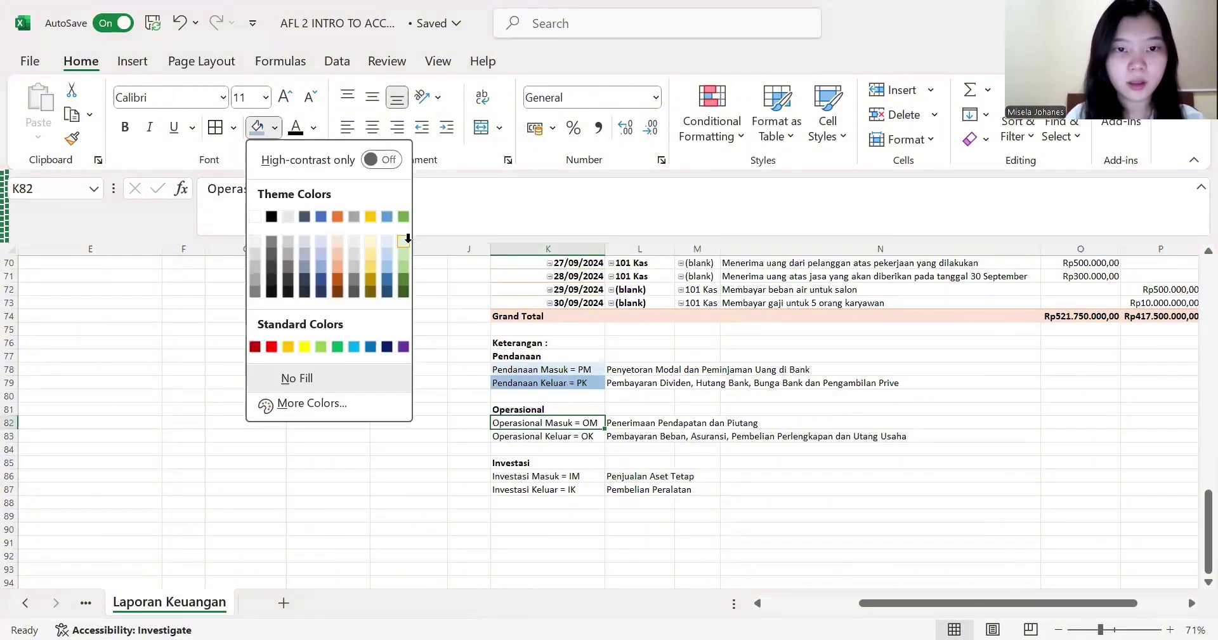
click(408, 248)
click(524, 436)
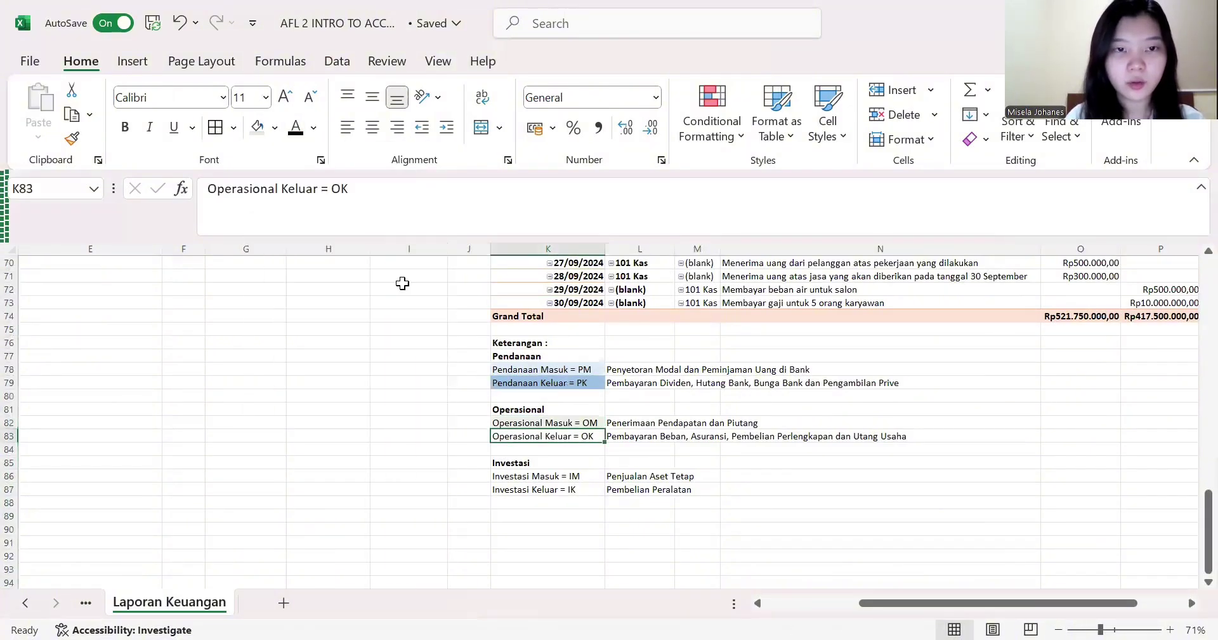
click(275, 130)
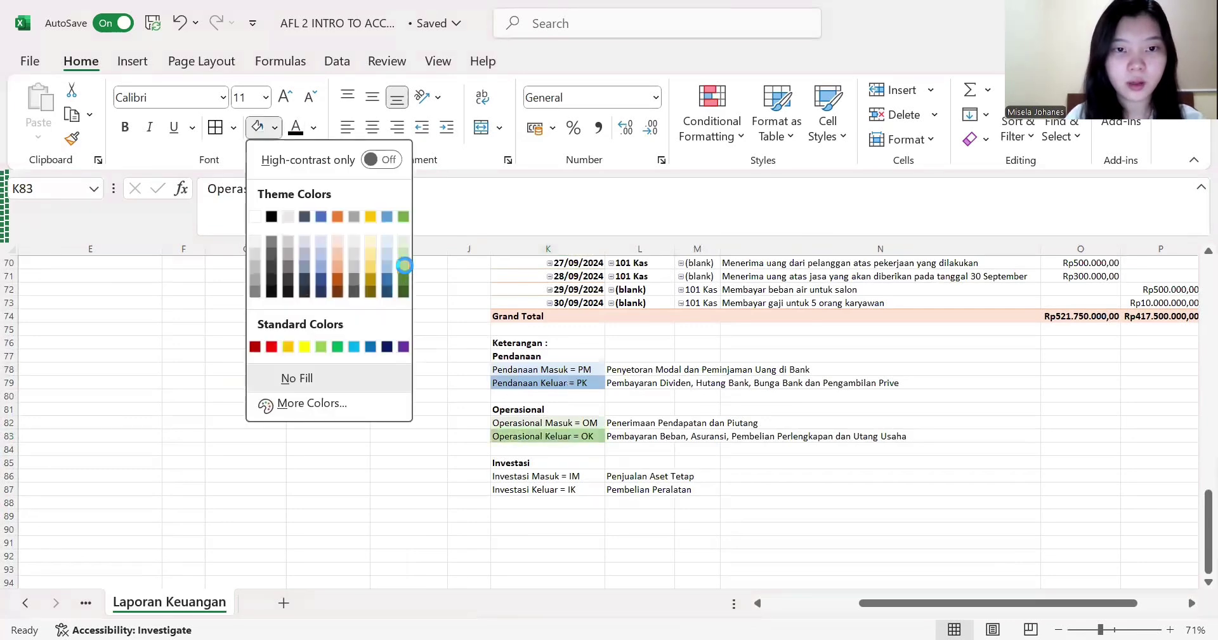
click(404, 265)
drag(525, 475, 210, 257)
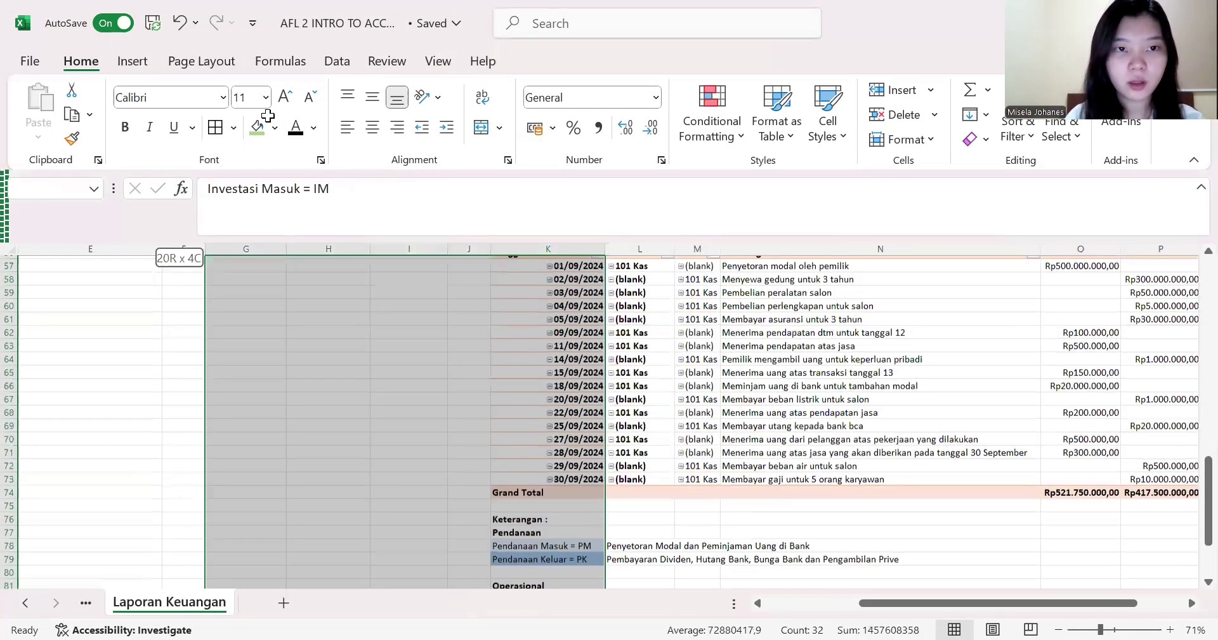
scroll(476, 469, down, 10)
scroll(476, 469, right, 3)
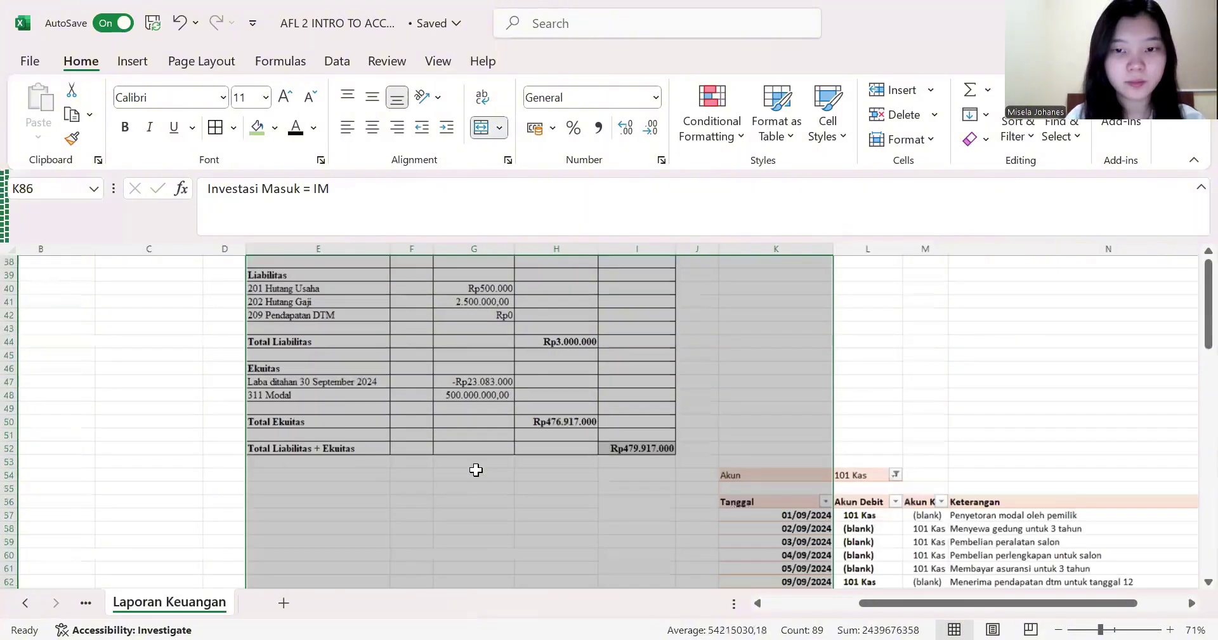
scroll(476, 468, down, 12)
click(540, 447)
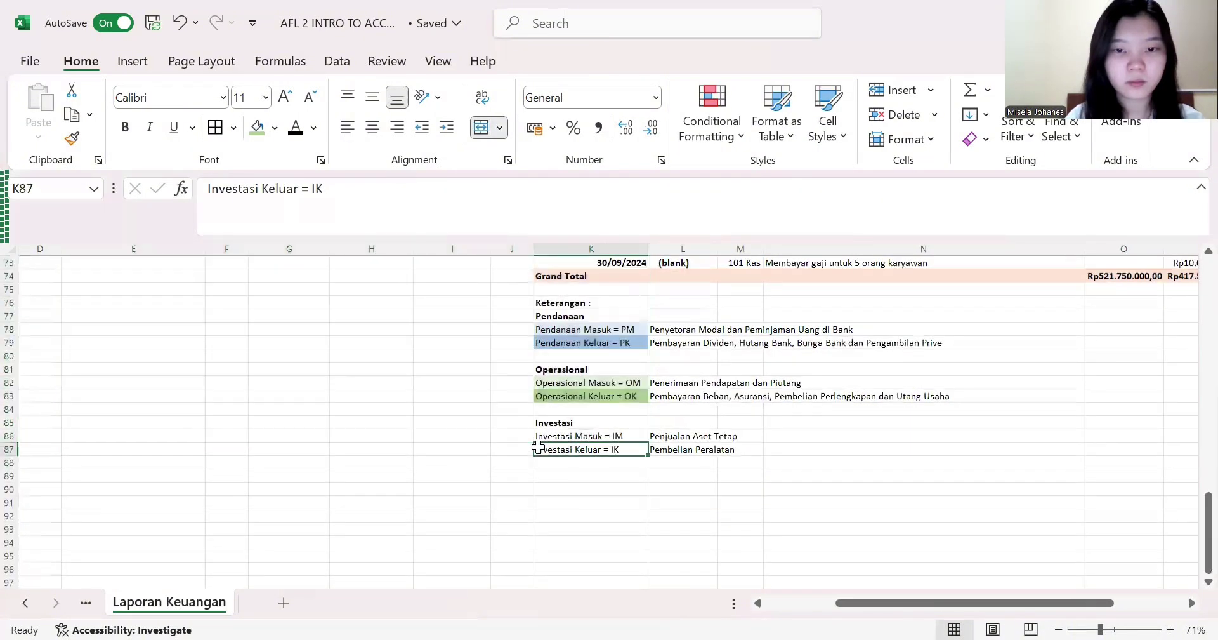
- Fill the Investasi Masuk cell K86 with the lightest gold theme colour and the Investasi Keluar cell K87 with a medium gold
click(544, 433)
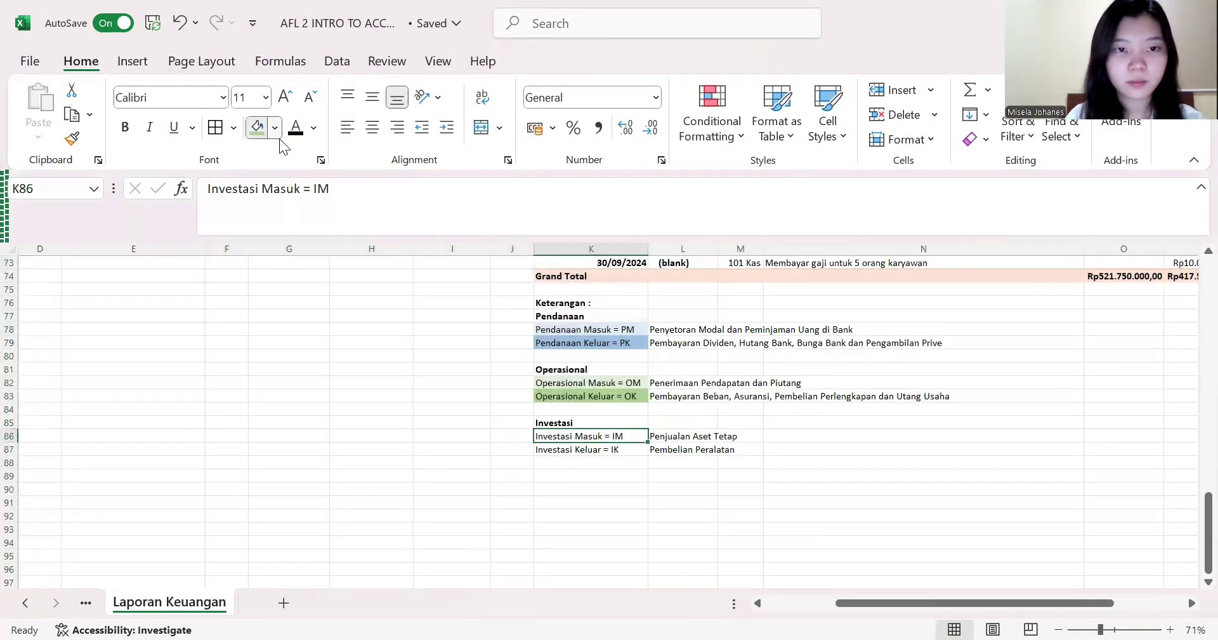
click(373, 244)
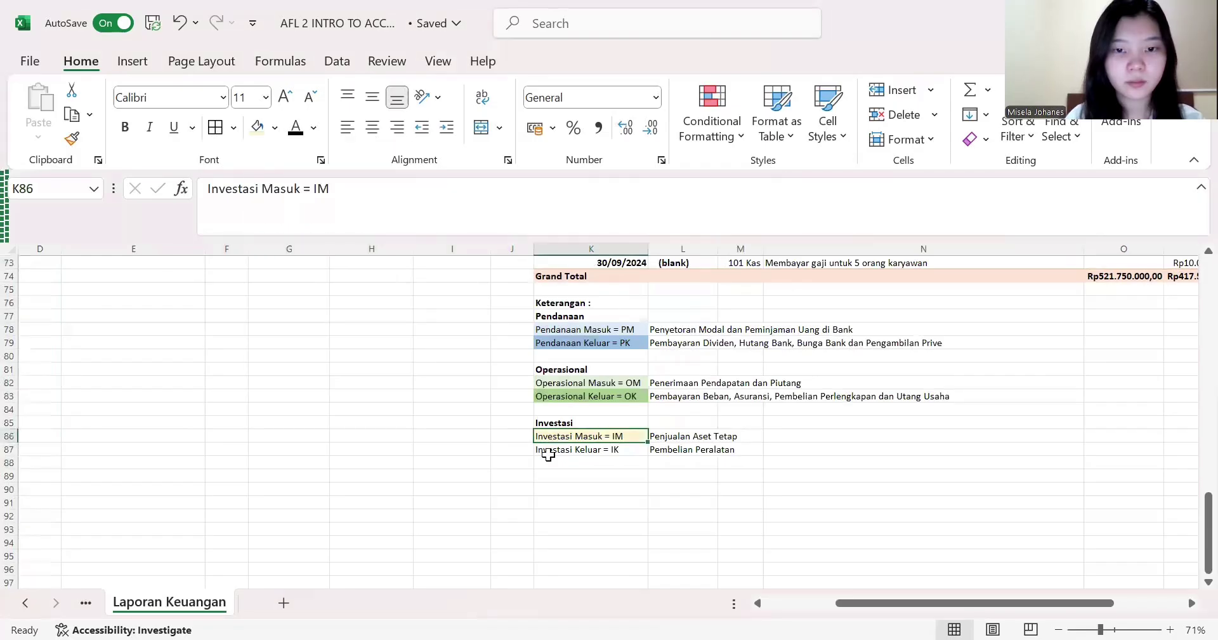
click(547, 452)
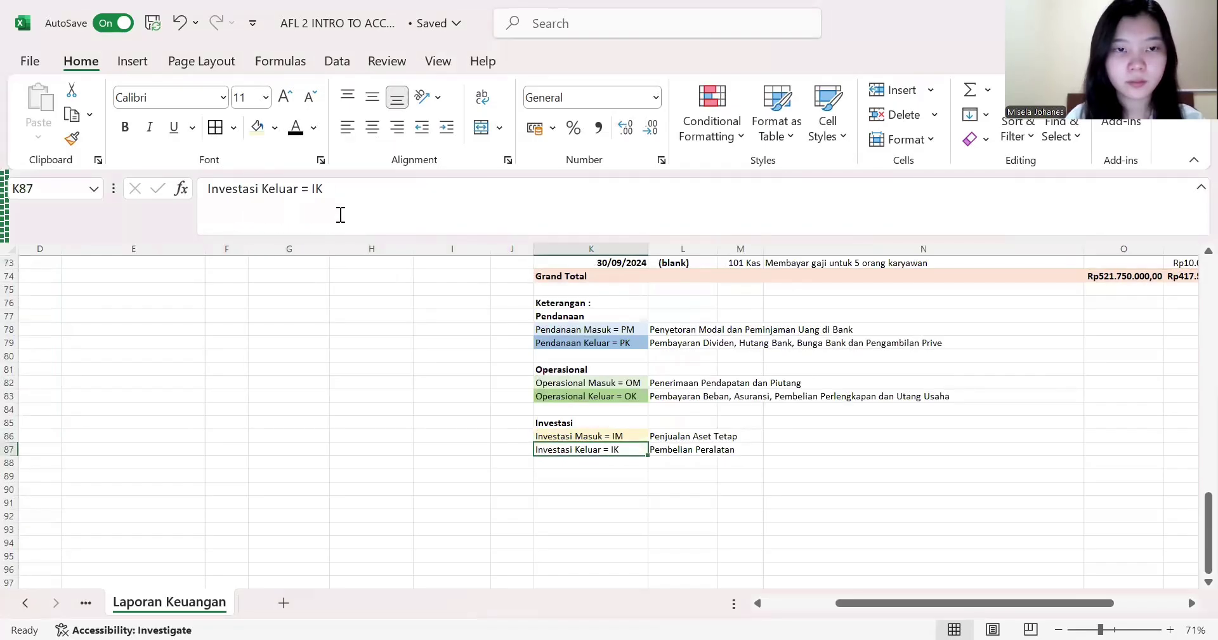
click(274, 135)
click(372, 264)
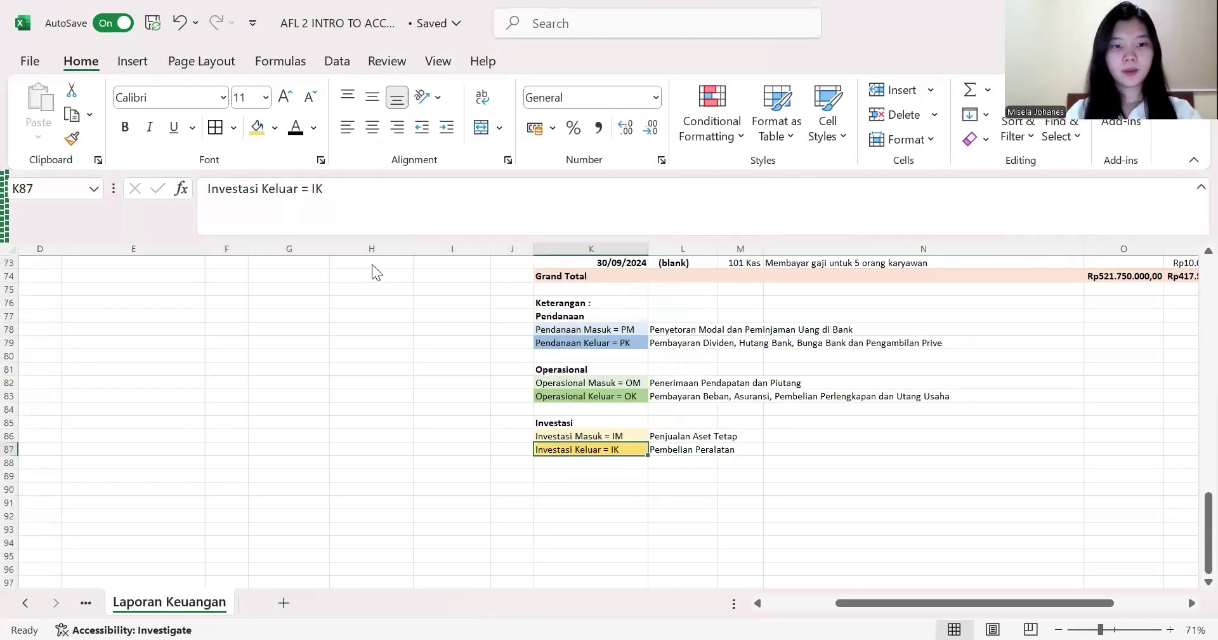
scroll(372, 264, right, 3)
scroll(372, 264, up, 2)
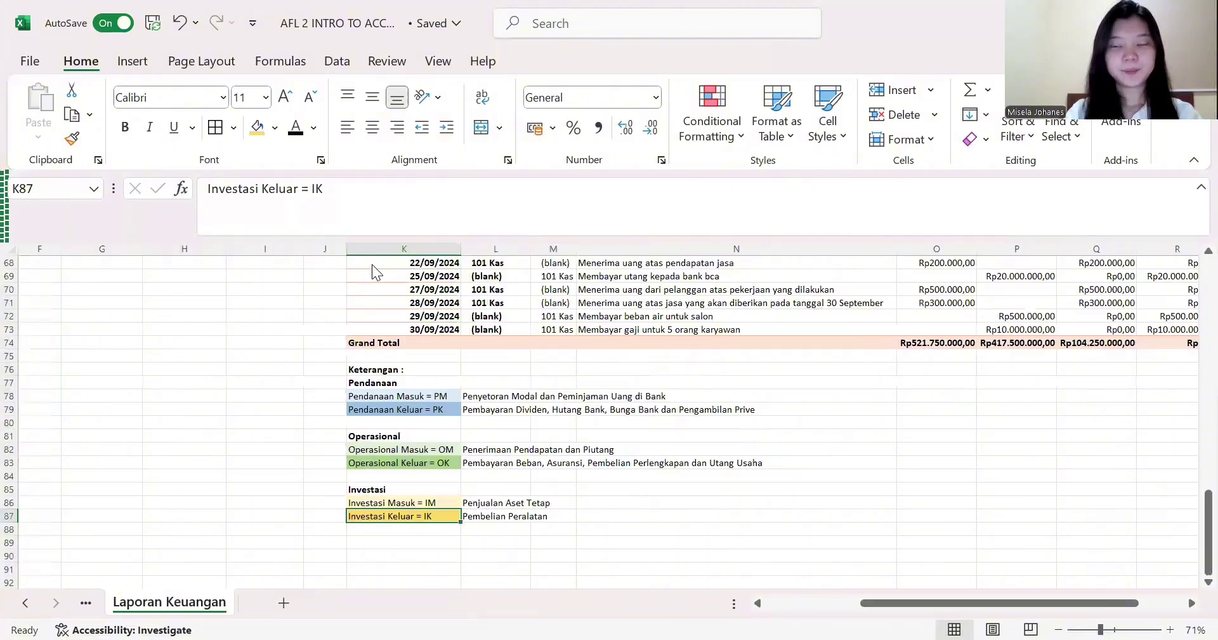
scroll(372, 264, right, 3)
scroll(372, 264, up, 5)
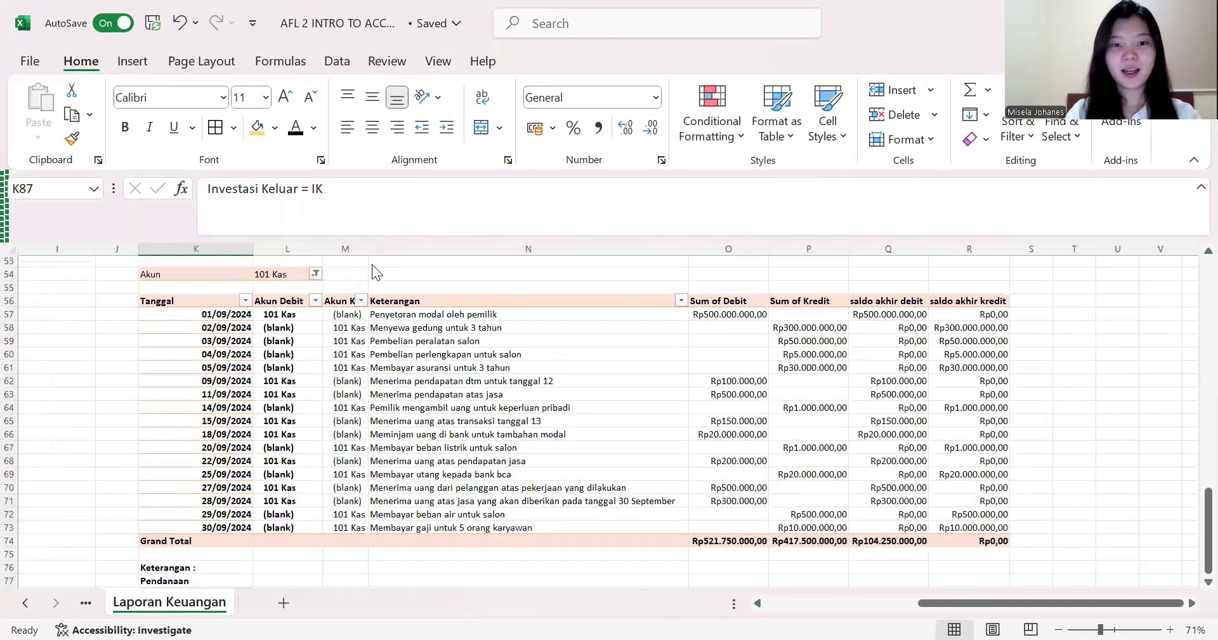
- Widen the Akun Kredit column M of the 101 Kas PivotTable and make the formula bar taller
scroll(667, 476, left, 2)
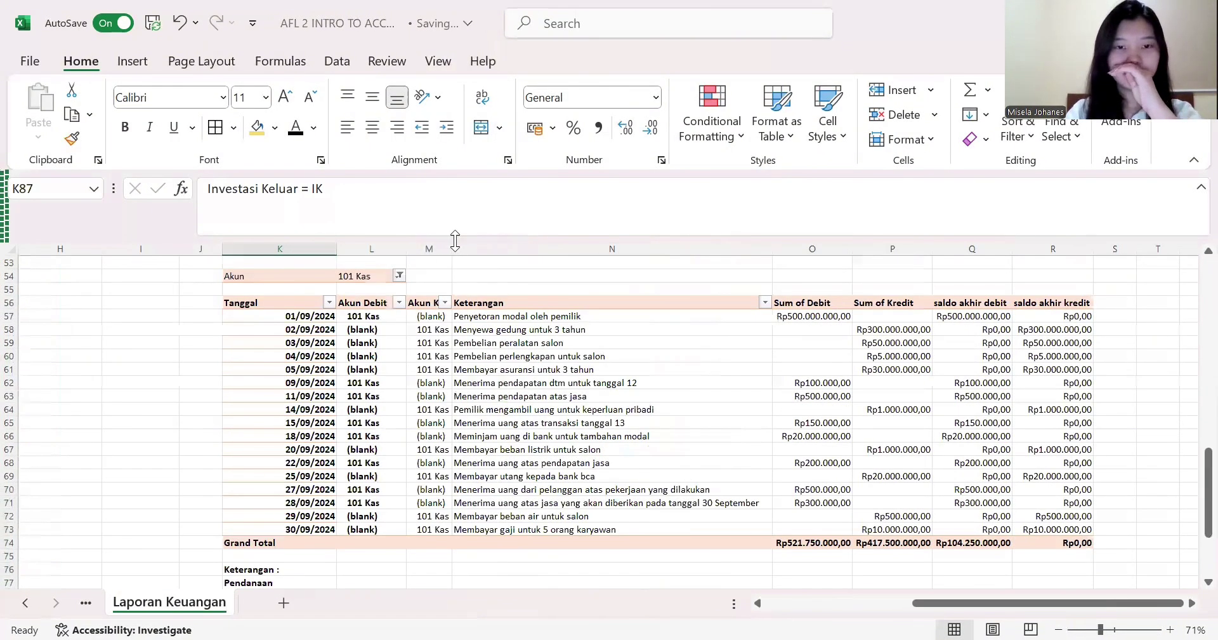
scroll(455, 240, down, 4)
drag(455, 240, 493, 288)
scroll(457, 332, up, 4)
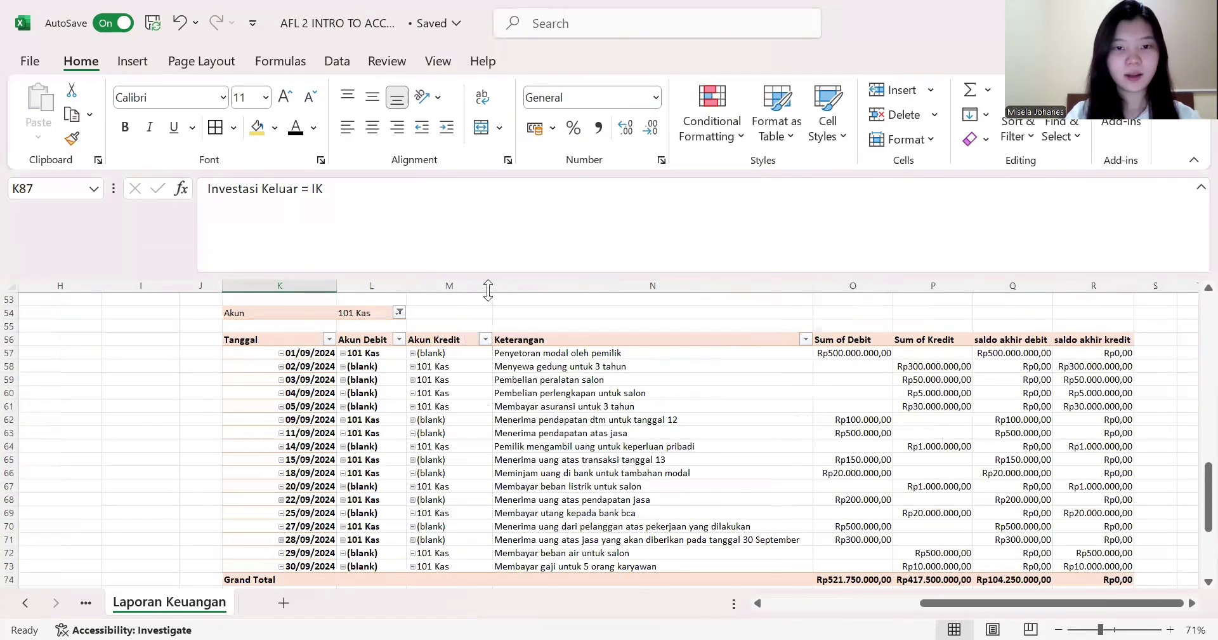
- Enter the code PM in cell S57, beside the Penyetoran modal oleh pemilik row of the PivotTable
scroll(543, 451, down, 1)
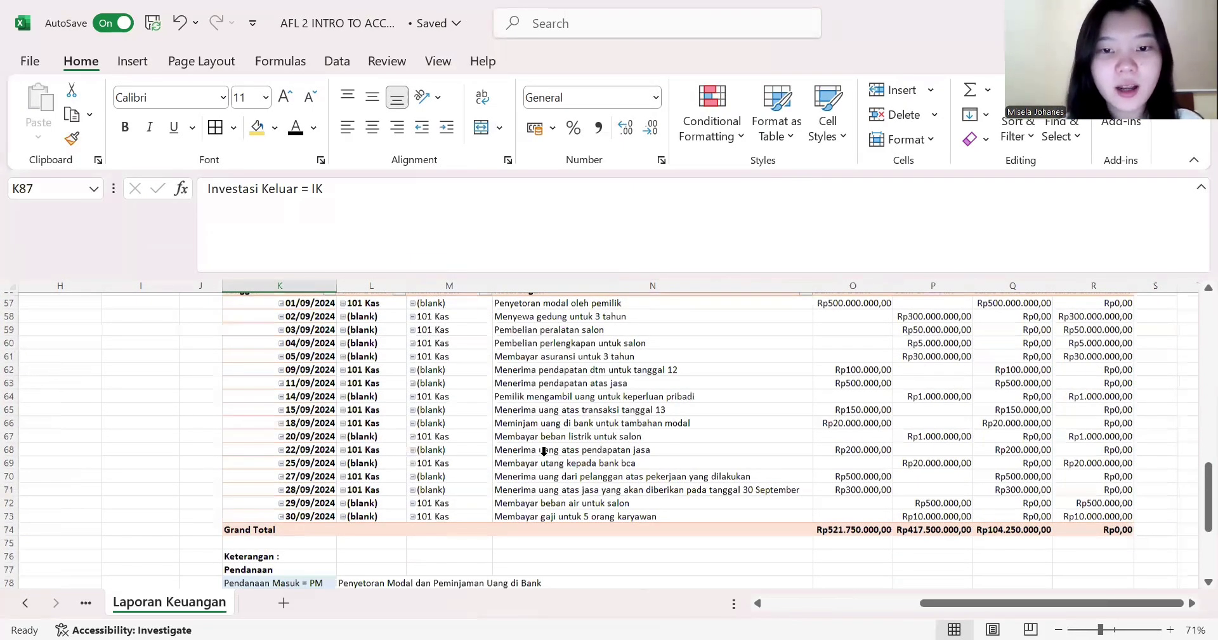
scroll(543, 450, down, 1)
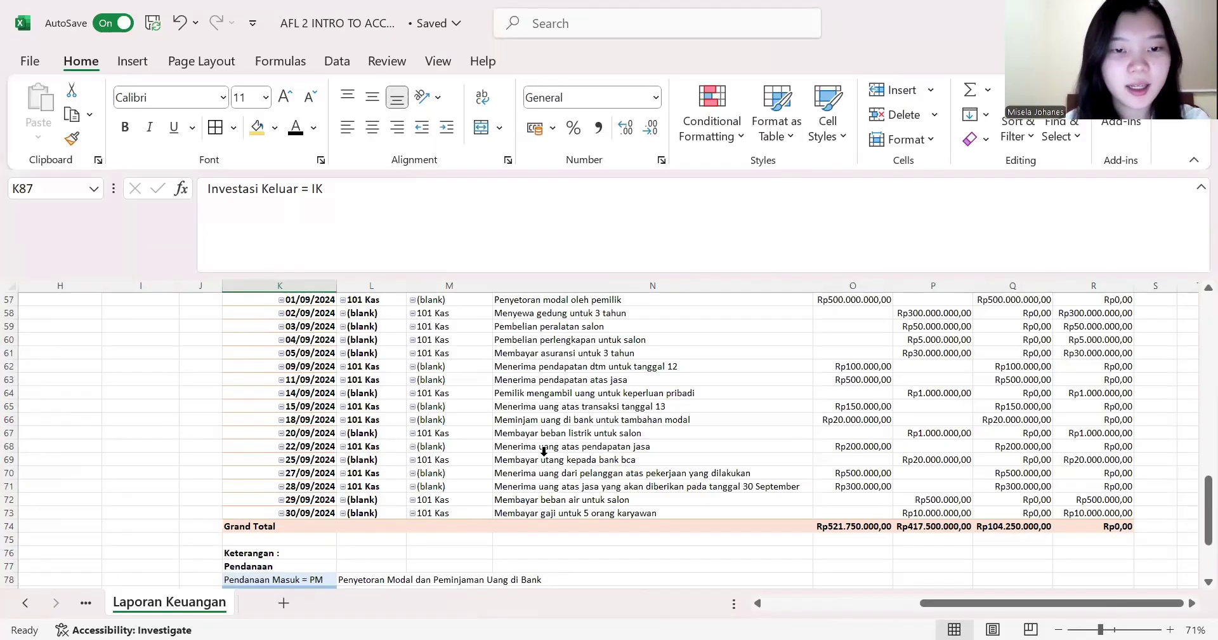
scroll(544, 451, up, 7)
scroll(558, 373, down, 5)
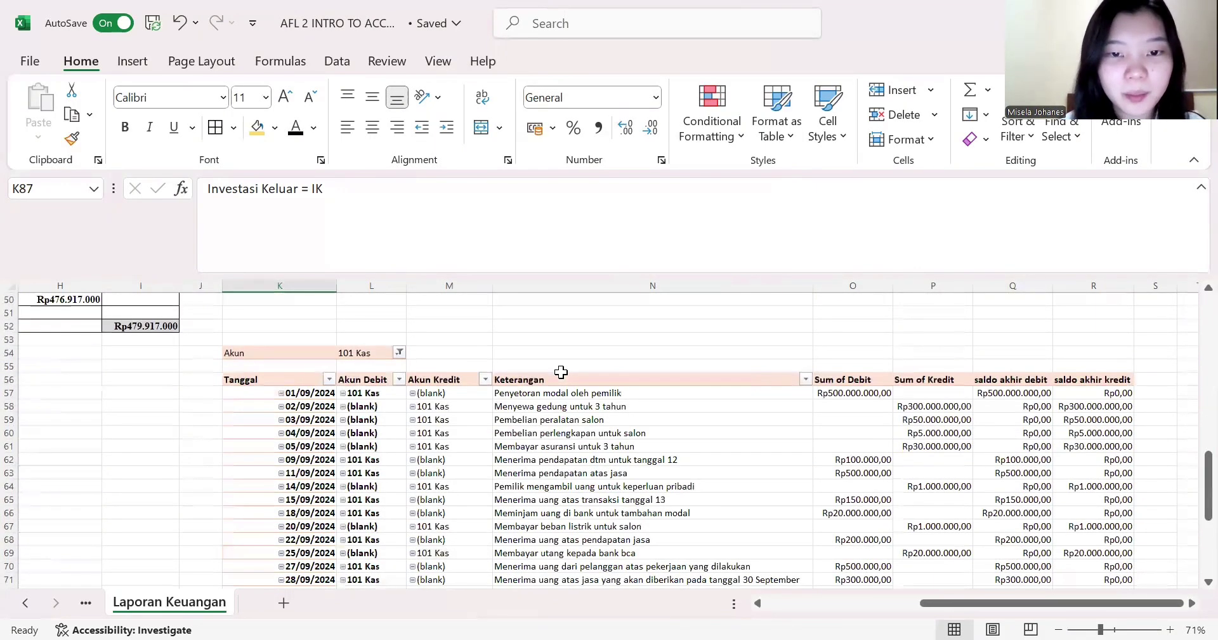
scroll(561, 372, down, 3)
scroll(561, 371, right, 1)
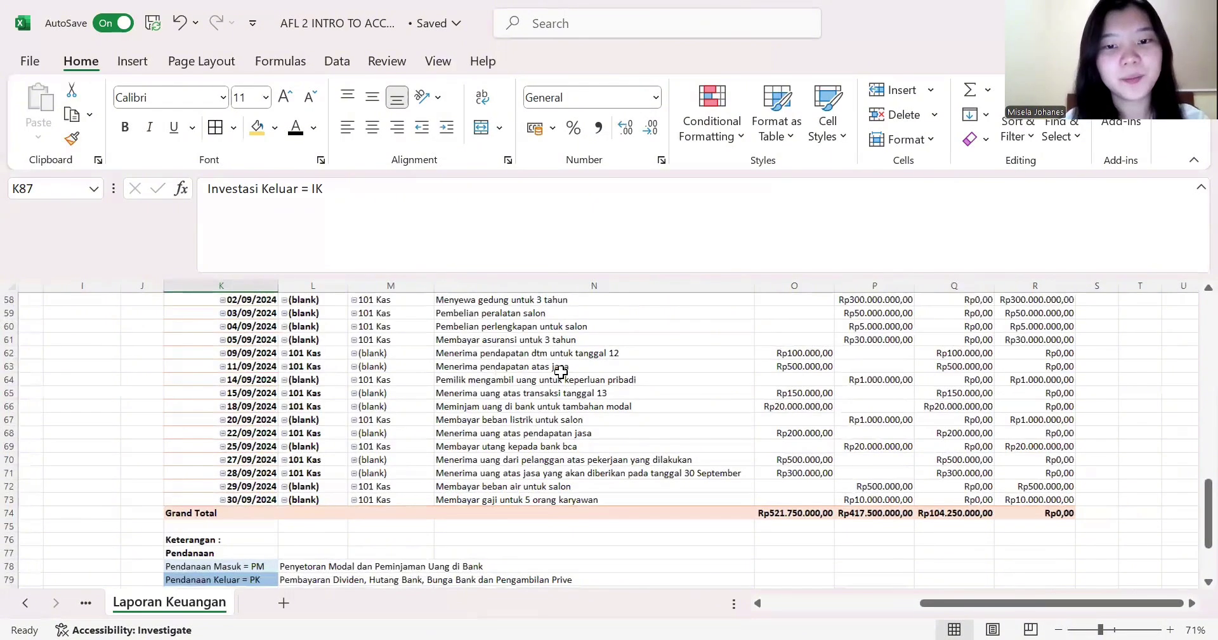
scroll(561, 372, right, 1)
scroll(635, 373, up, 3)
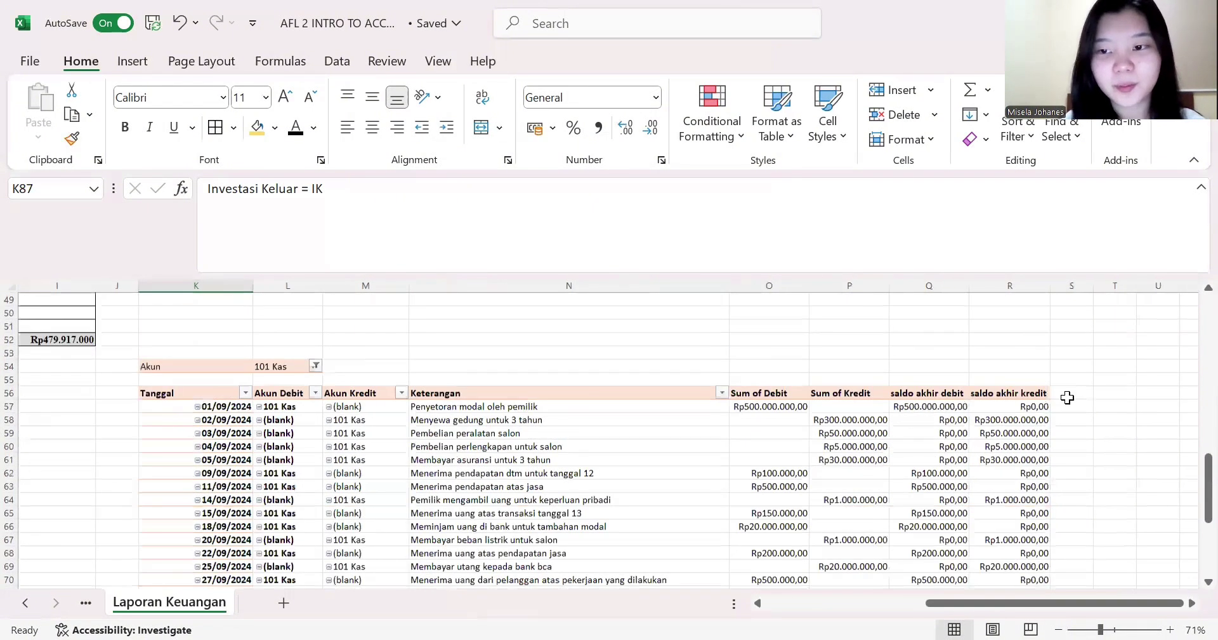
click(1067, 403)
text(PM)
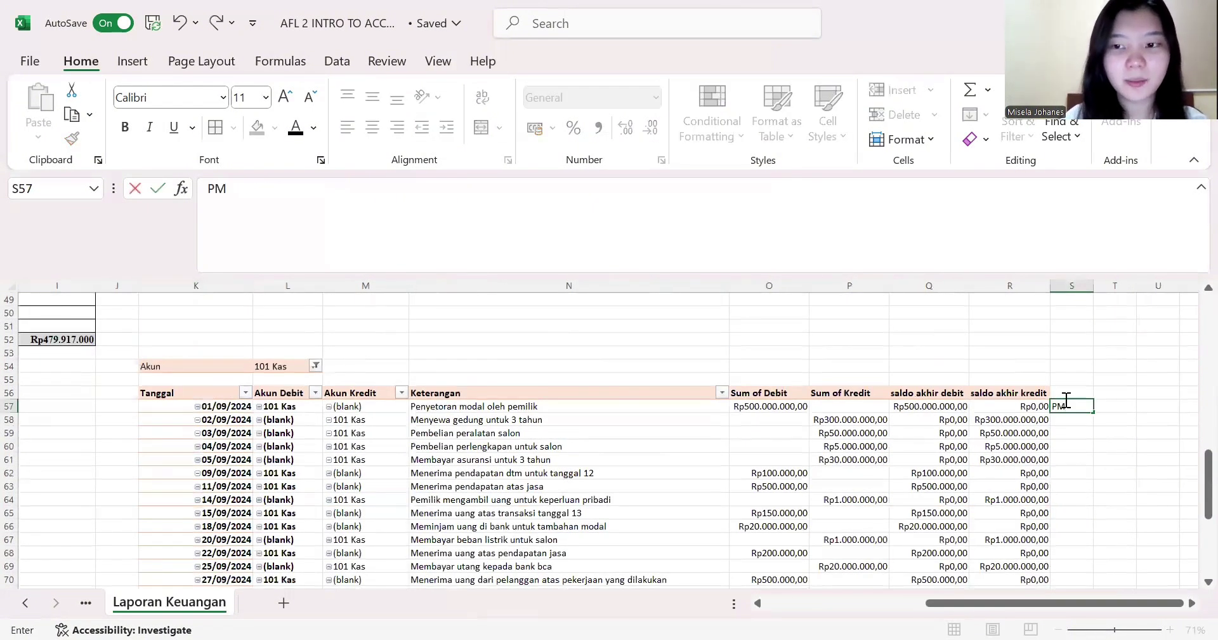
- Center and bold the code cells S57:S73 beside the PivotTable's transaction rows
click(1071, 421)
drag(1071, 410, 1071, 551)
click(372, 127)
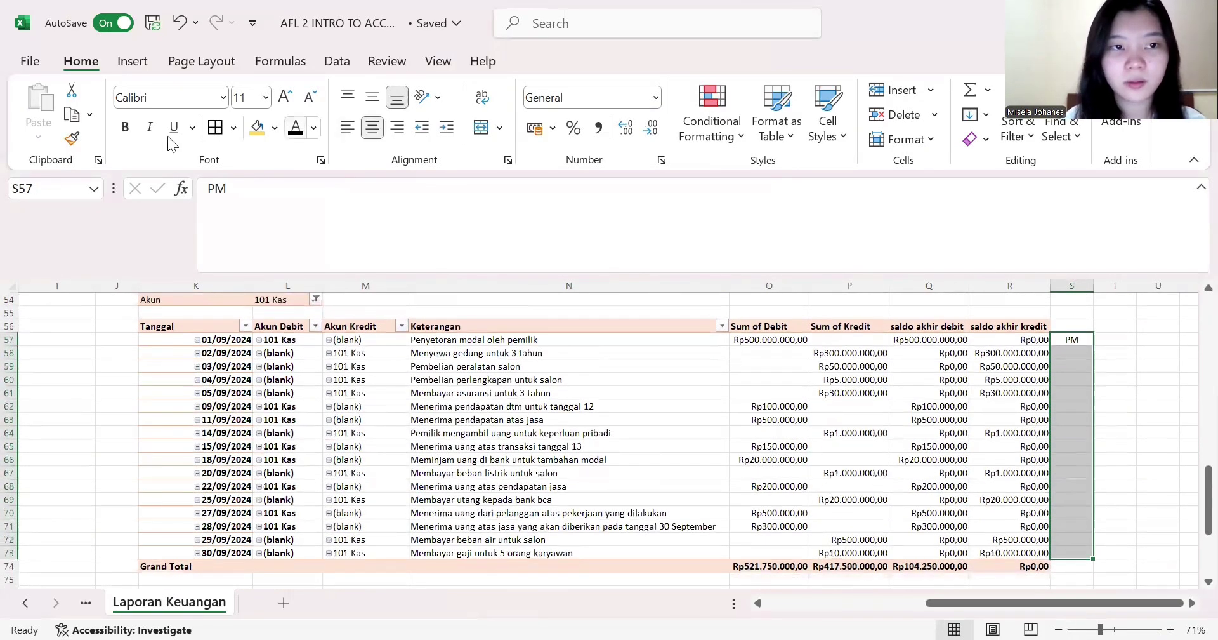
click(125, 127)
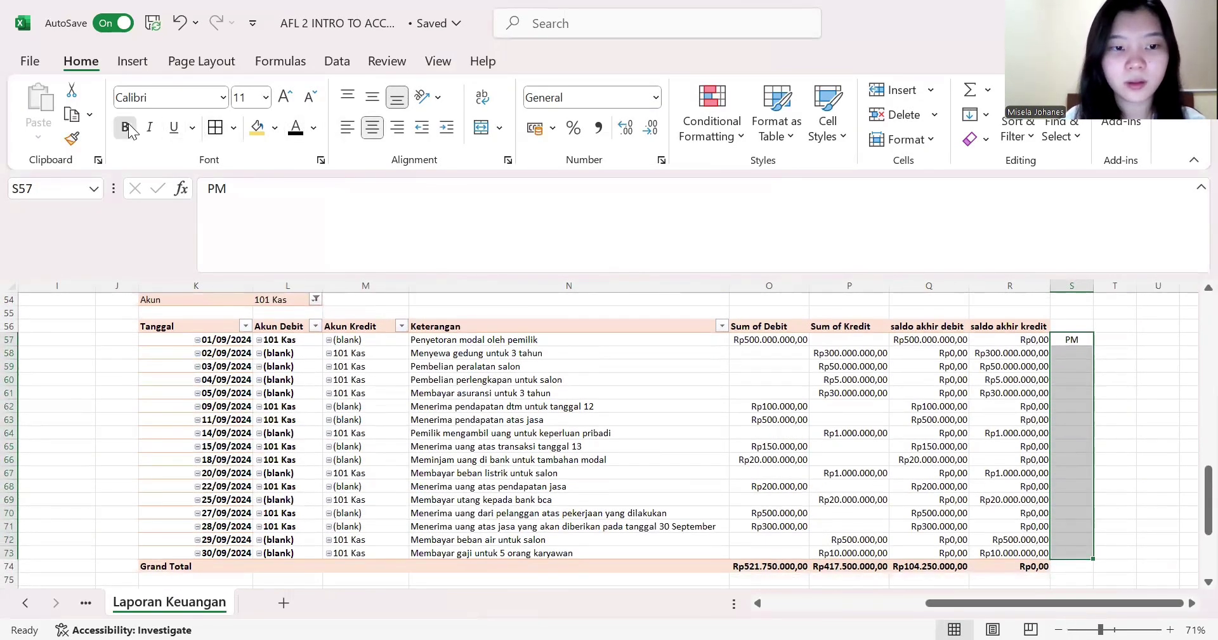
- Fill the Penyetoran modal oleh pemilik cell N57 with the lightest blue theme colour
click(545, 340)
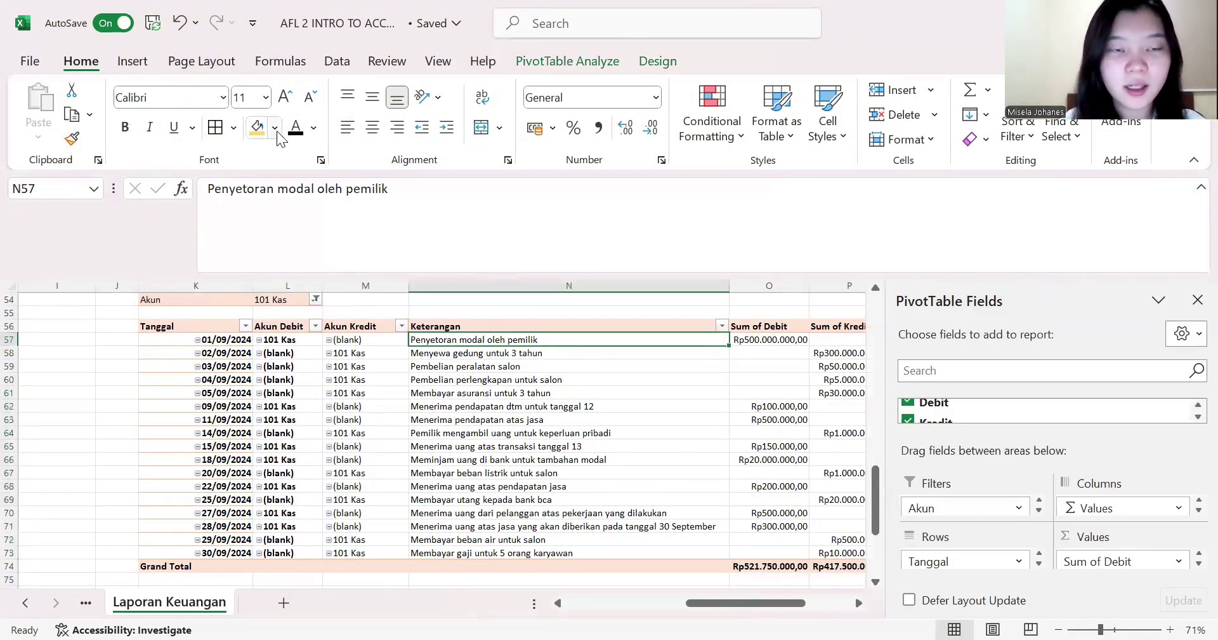
click(275, 127)
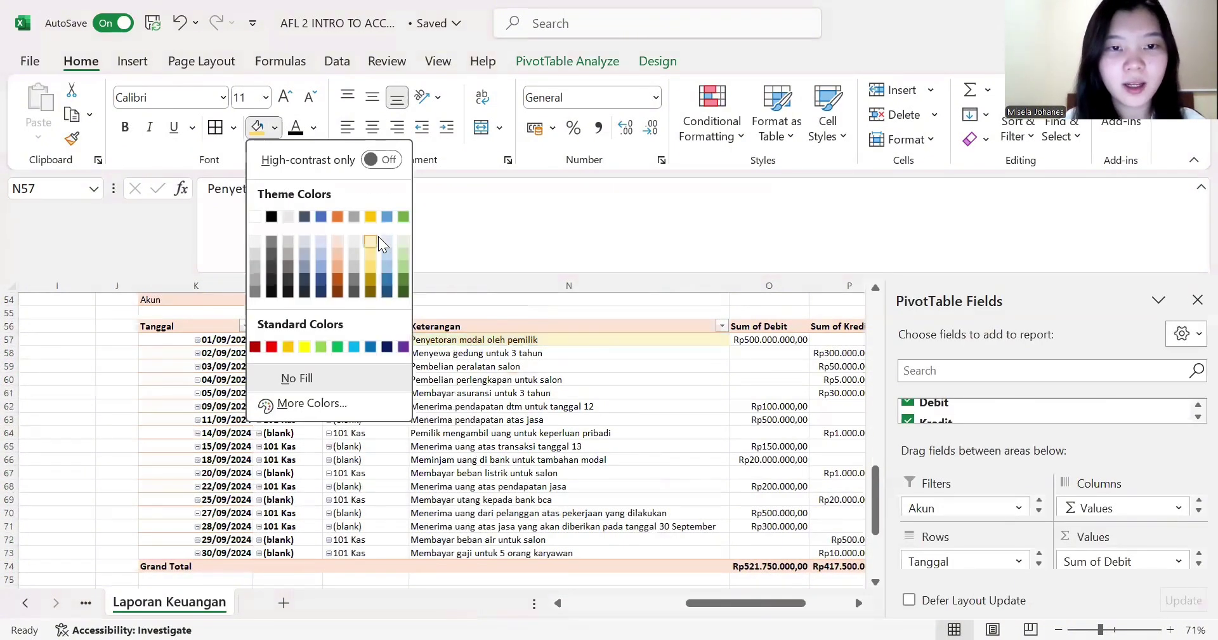
click(378, 236)
click(278, 130)
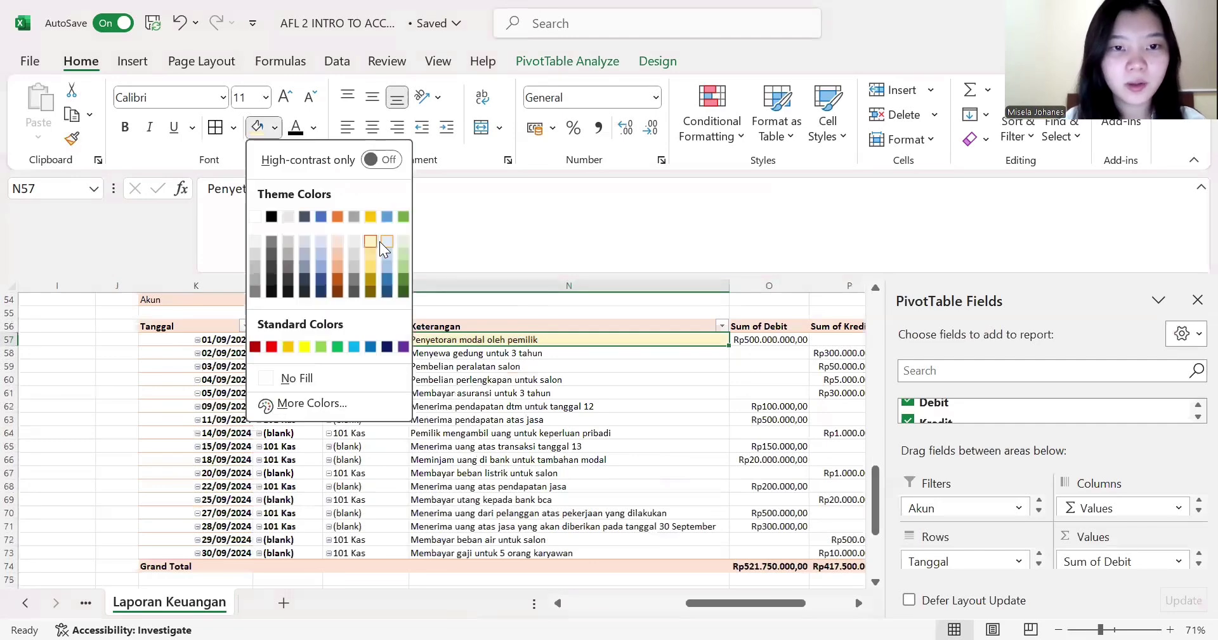
click(381, 241)
click(474, 340)
- Select only the Menyewa gedung untuk 3 tahun cell N58 and close the PivotTable Fields pane
click(472, 366)
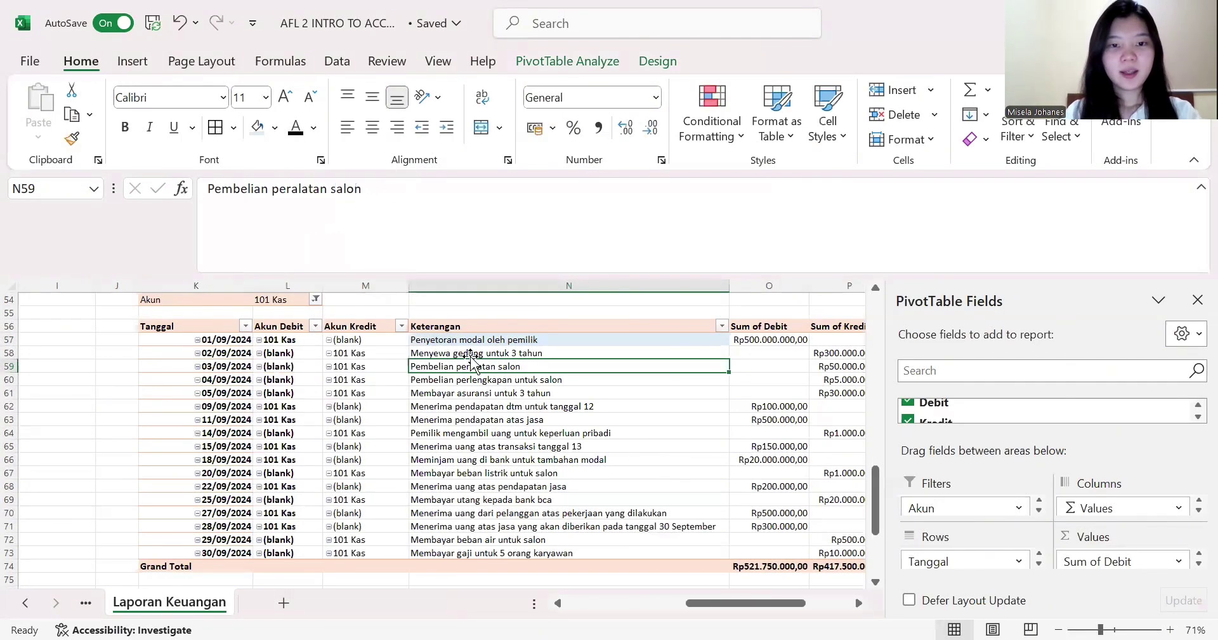
click(469, 344)
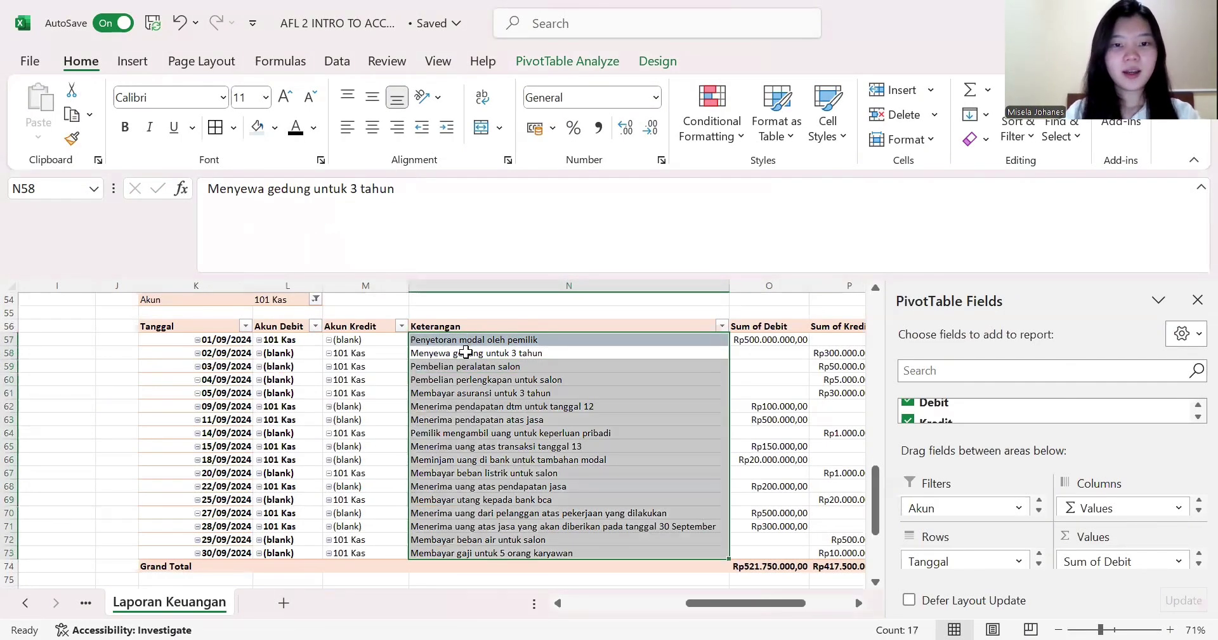
click(467, 352)
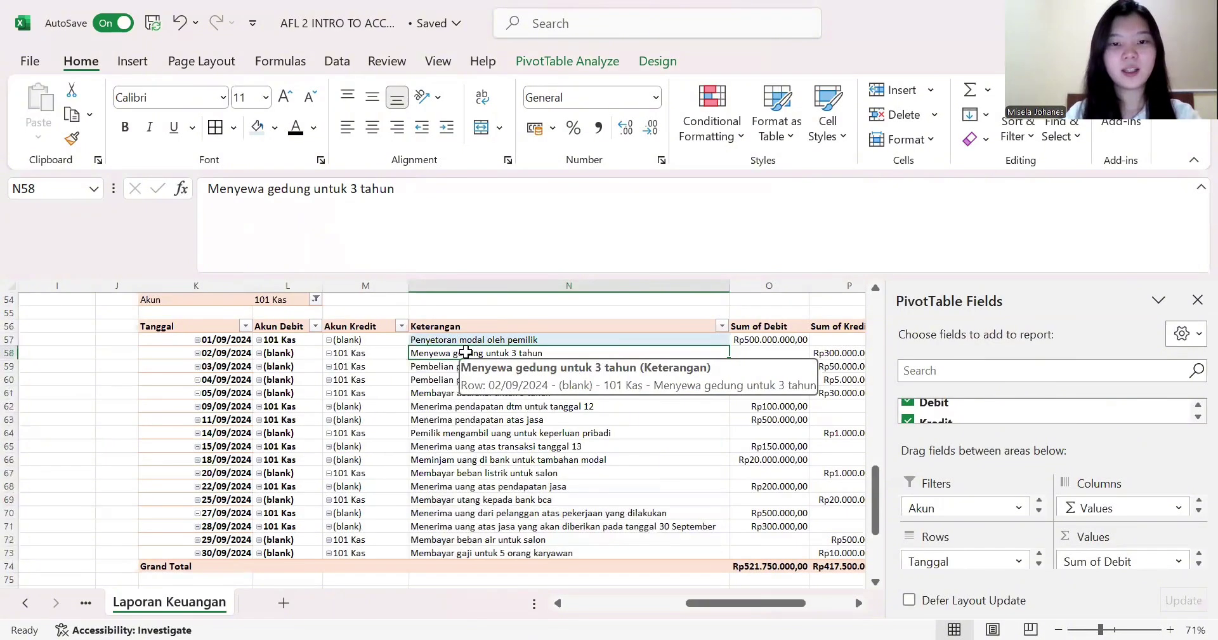
click(1197, 300)
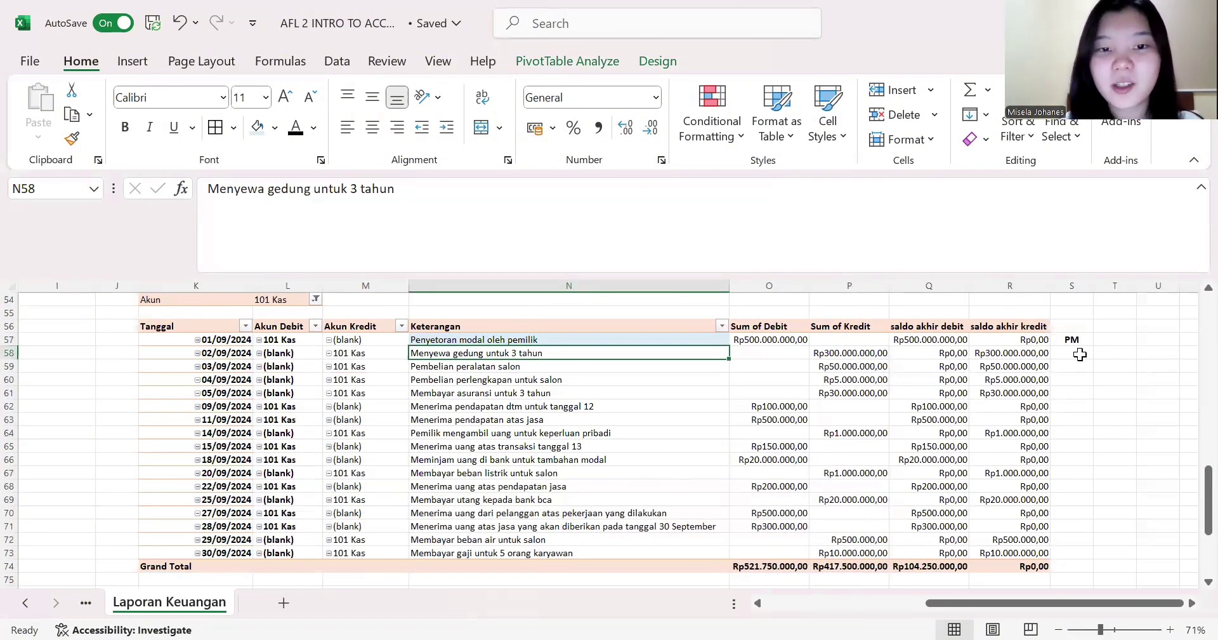
- Fill the Menyewa gedung untuk 3 tahun cell N58 with the legend's medium green for Operasional Keluar
click(275, 127)
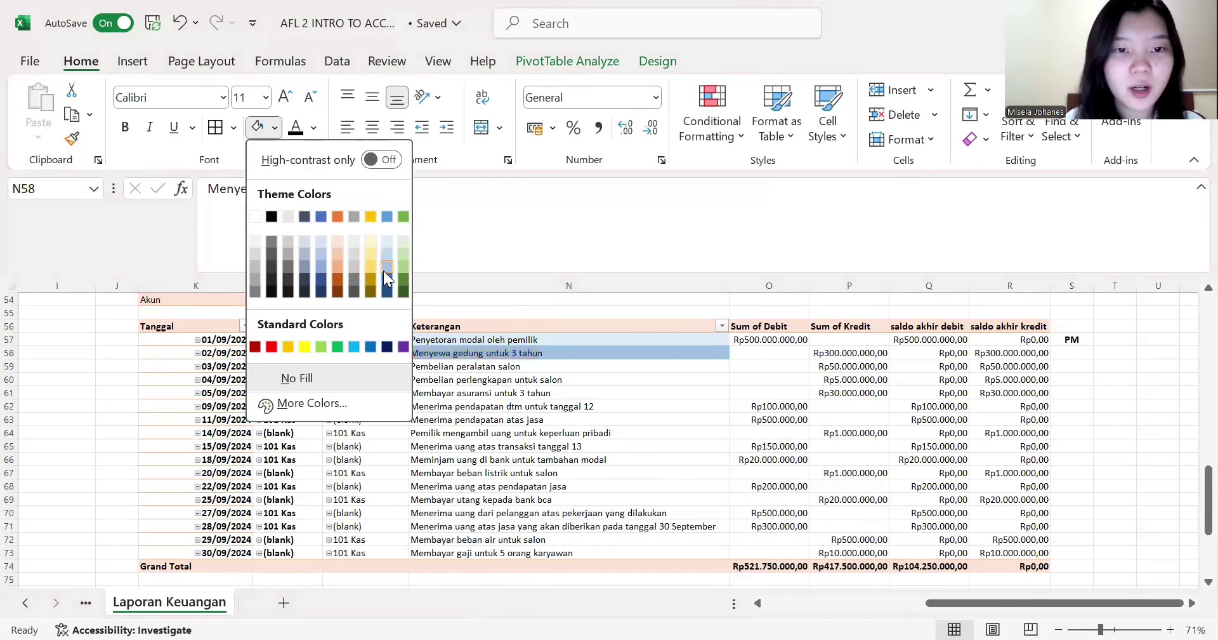
click(383, 270)
scroll(933, 437, down, 3)
scroll(933, 437, left, 3)
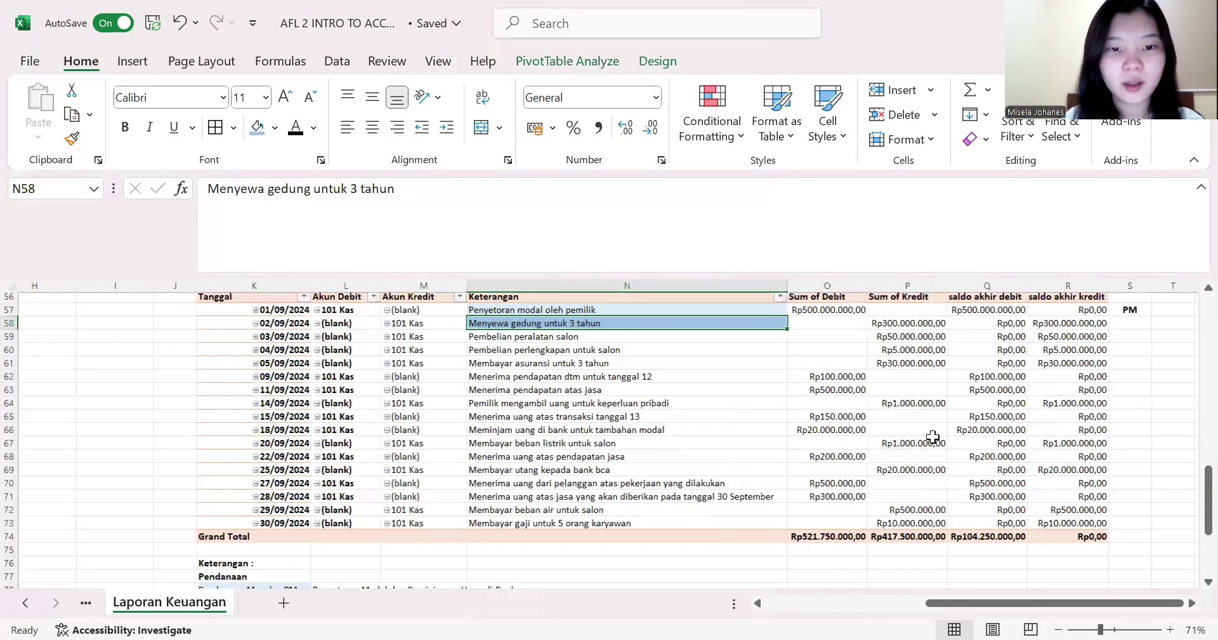
click(275, 128)
click(401, 267)
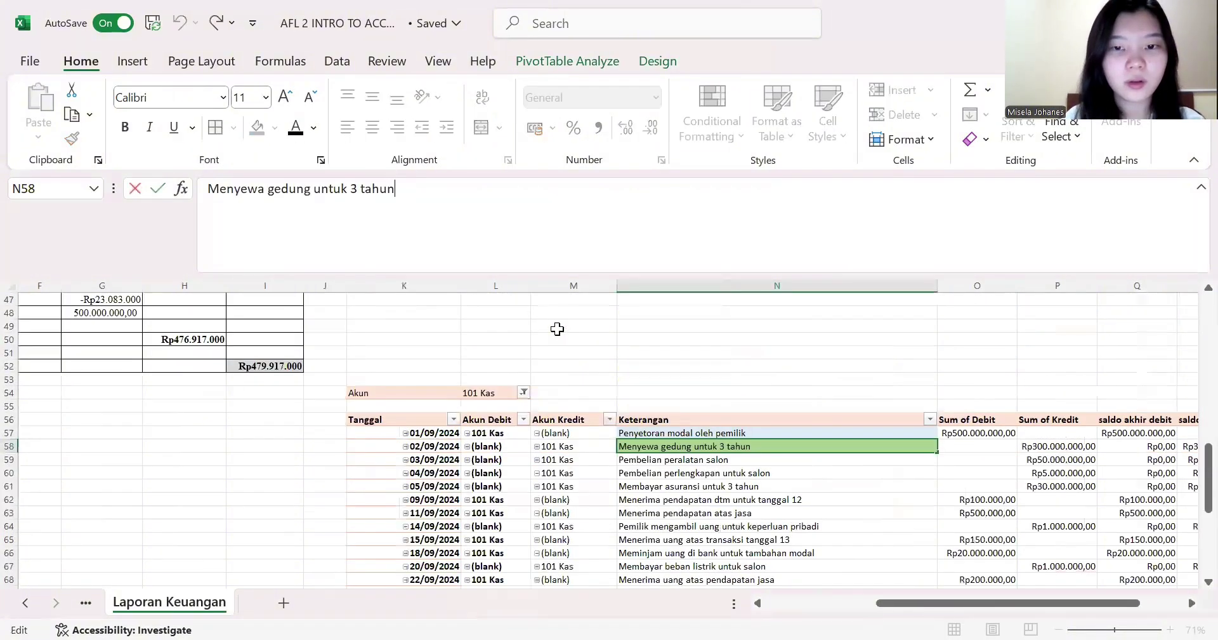
key(F2)
- Enter the code OK in cell S58, beside the Menyewa gedung untuk 3 tahun row
scroll(935, 443, right, 2)
click(938, 446)
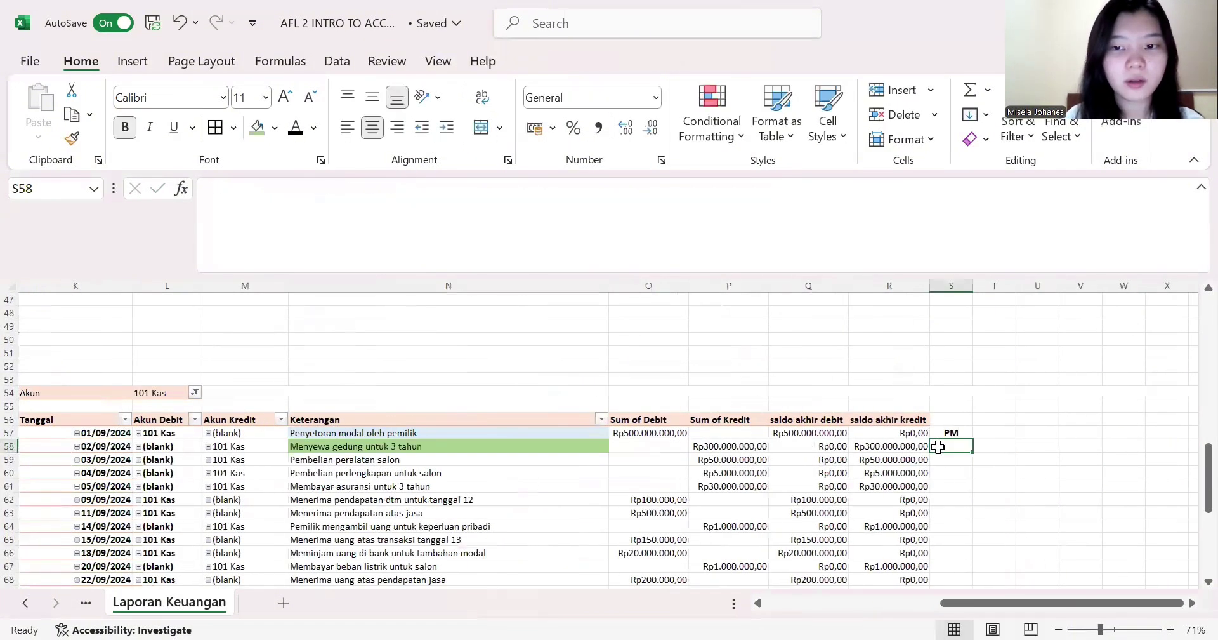
text(OK)
key(Return)
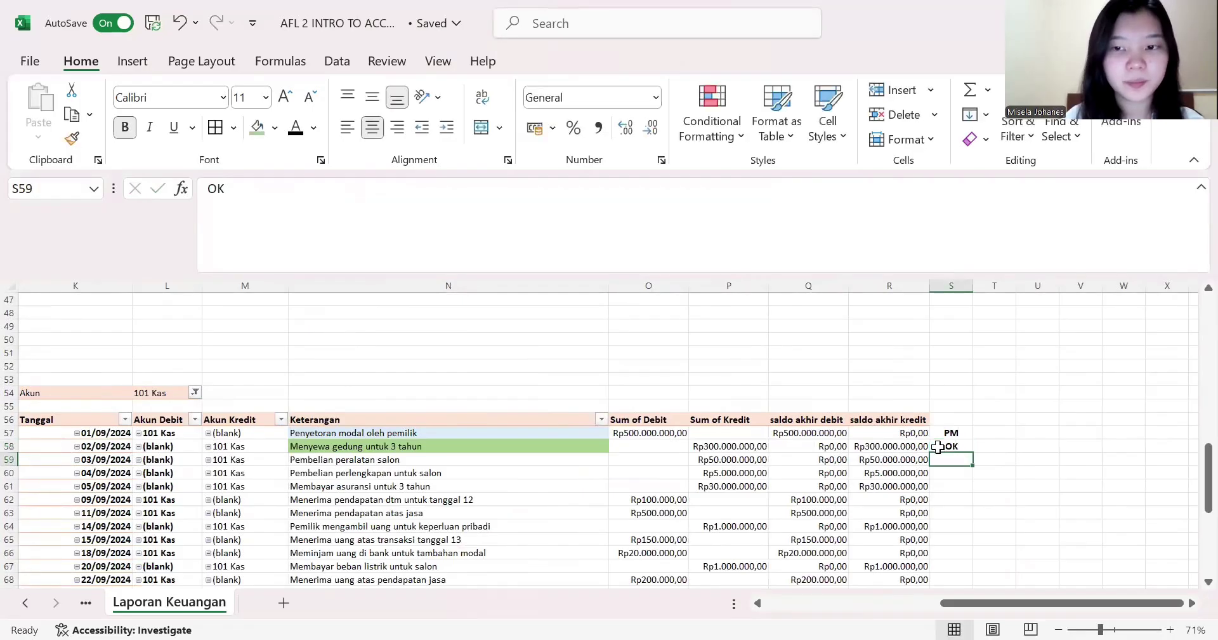
- Check the legend for equipment purchases and fill the Pembelian peralatan salon cell N59 with the medium gold of Investasi Keluar
click(512, 461)
click(505, 462)
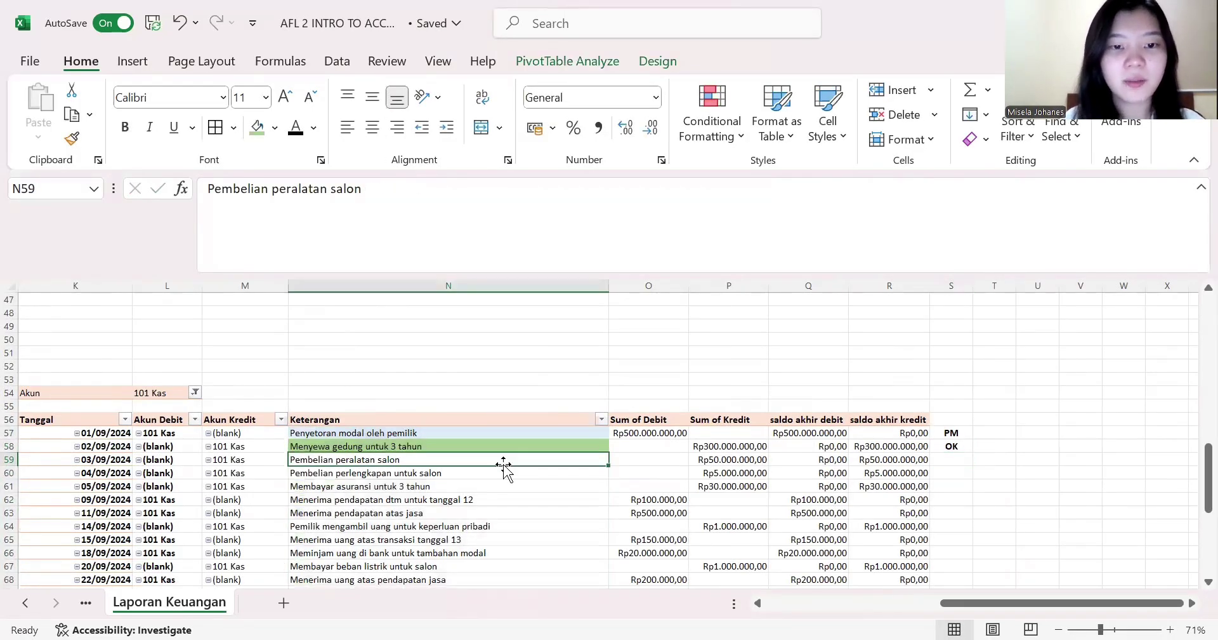
scroll(504, 466, down, 1)
scroll(503, 466, down, 7)
scroll(503, 467, left, 3)
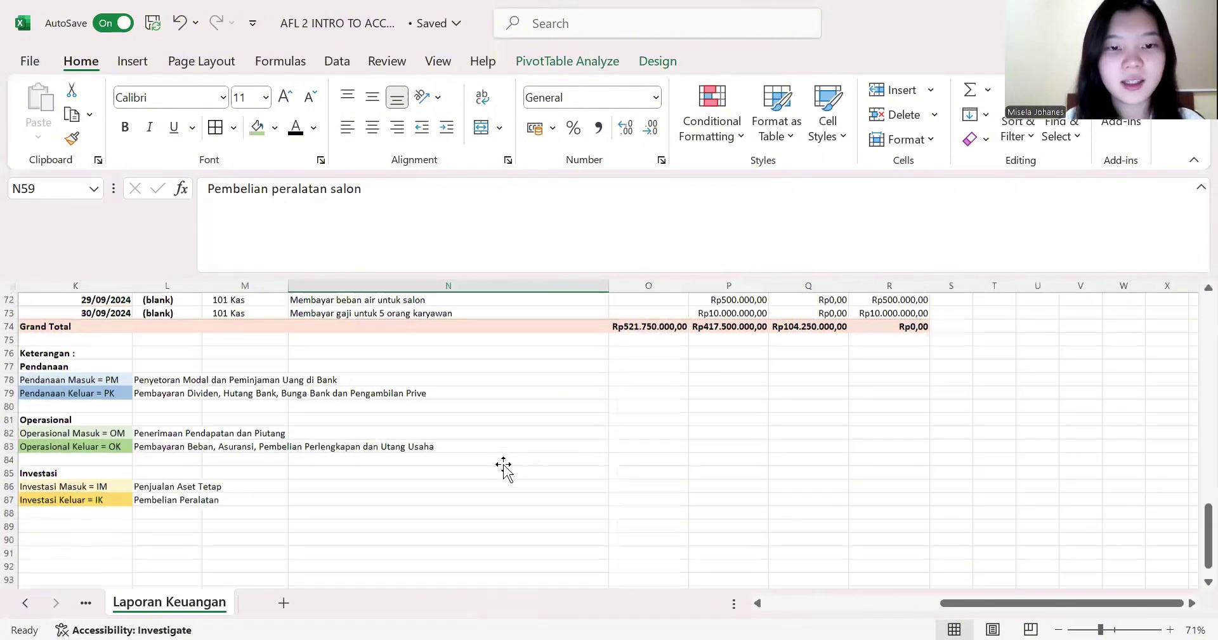
scroll(503, 469, right, 1)
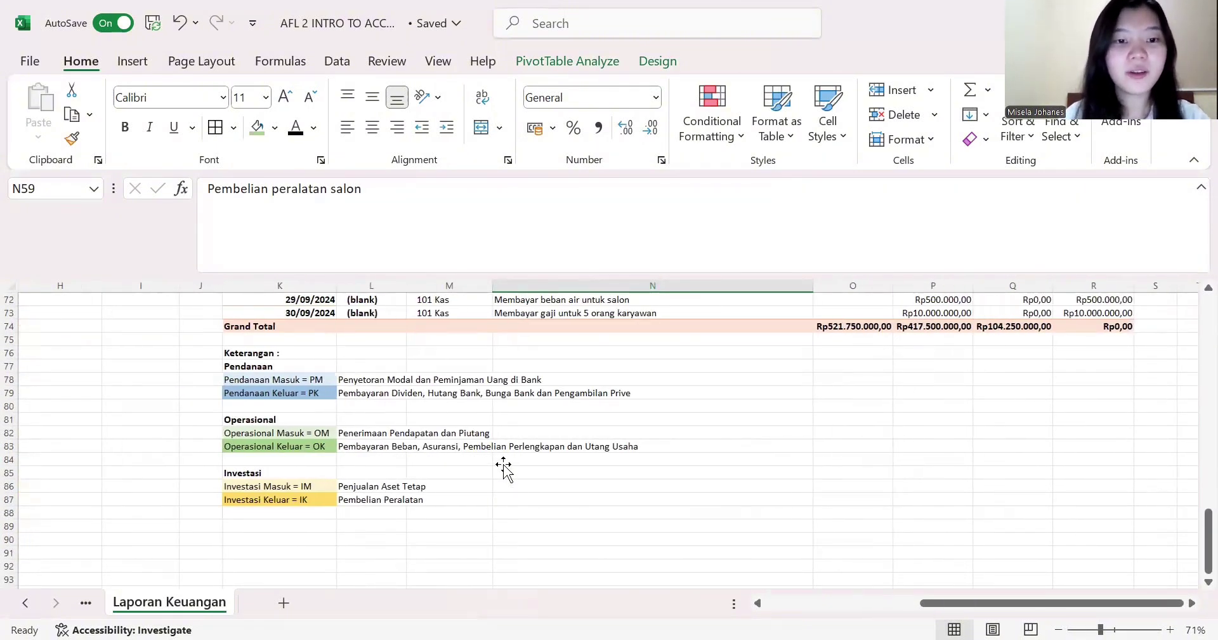
scroll(503, 466, up, 3)
scroll(503, 466, up, 4)
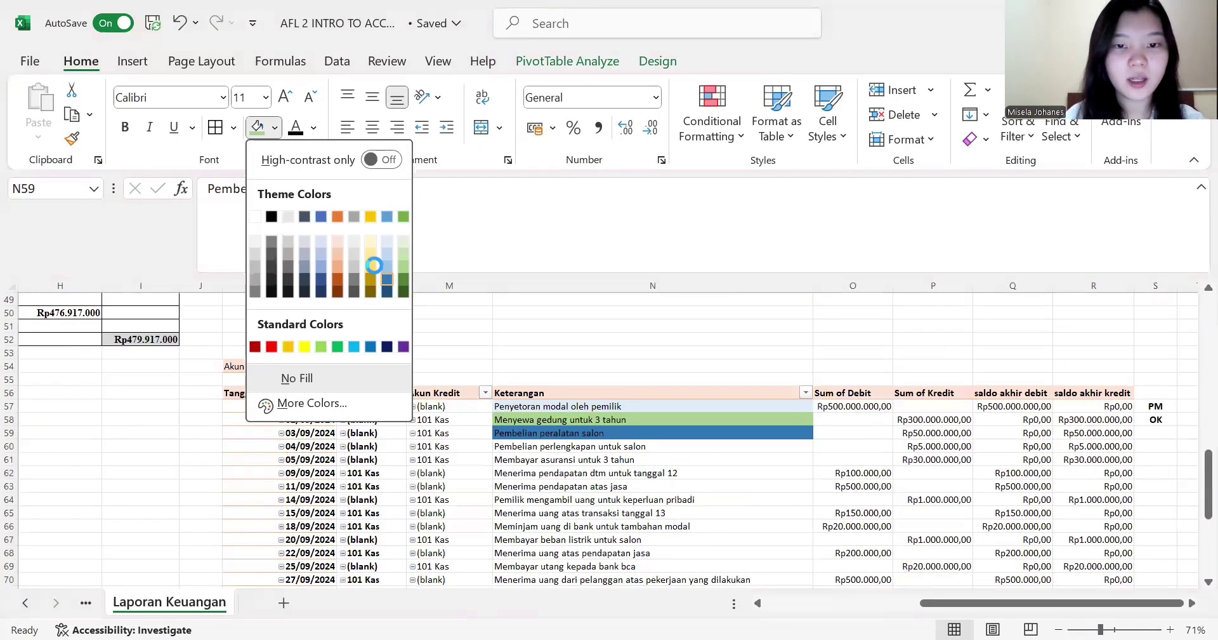
click(375, 265)
click(375, 266)
- Enter the code IK in cell S59, beside the Pembelian peralatan salon row
scroll(886, 438, right, 4)
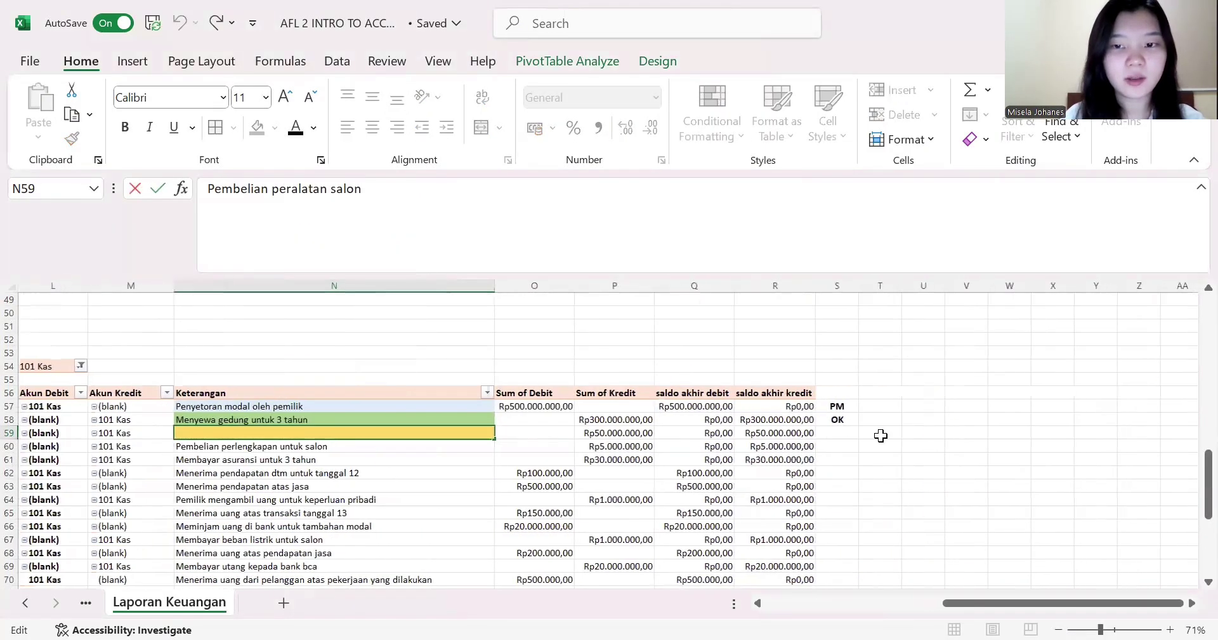
click(849, 433)
text(IK)
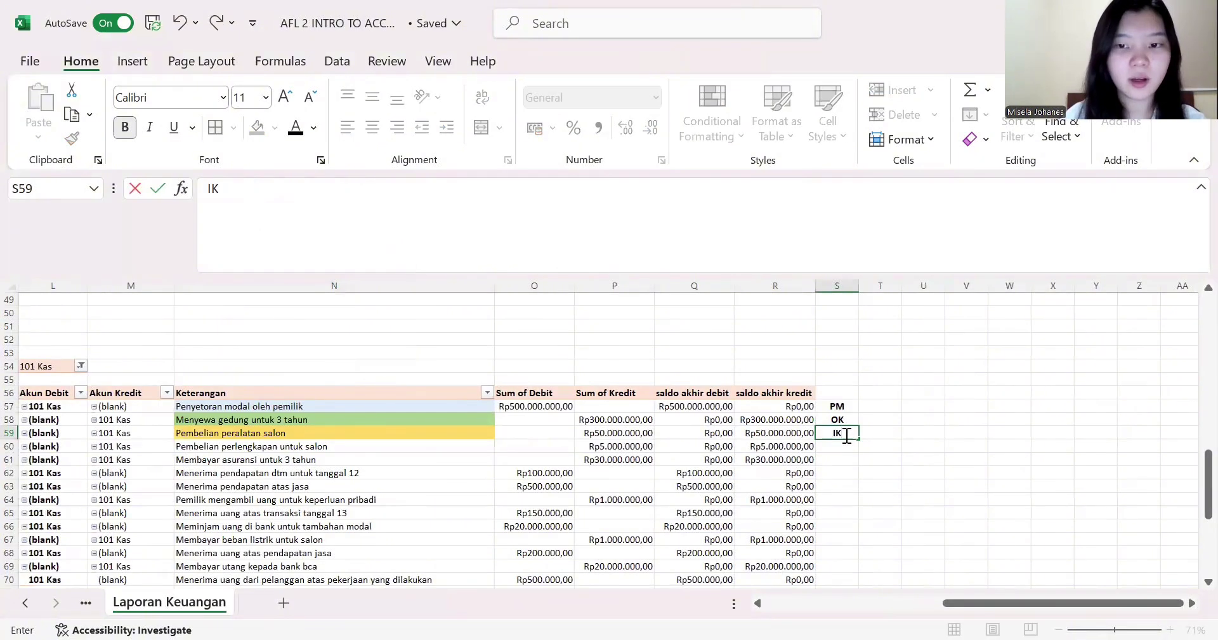
- Check the legend for supply purchases and enter the code OK in cell S60, beside the Pembelian perlengkapan untuk salon row
click(336, 446)
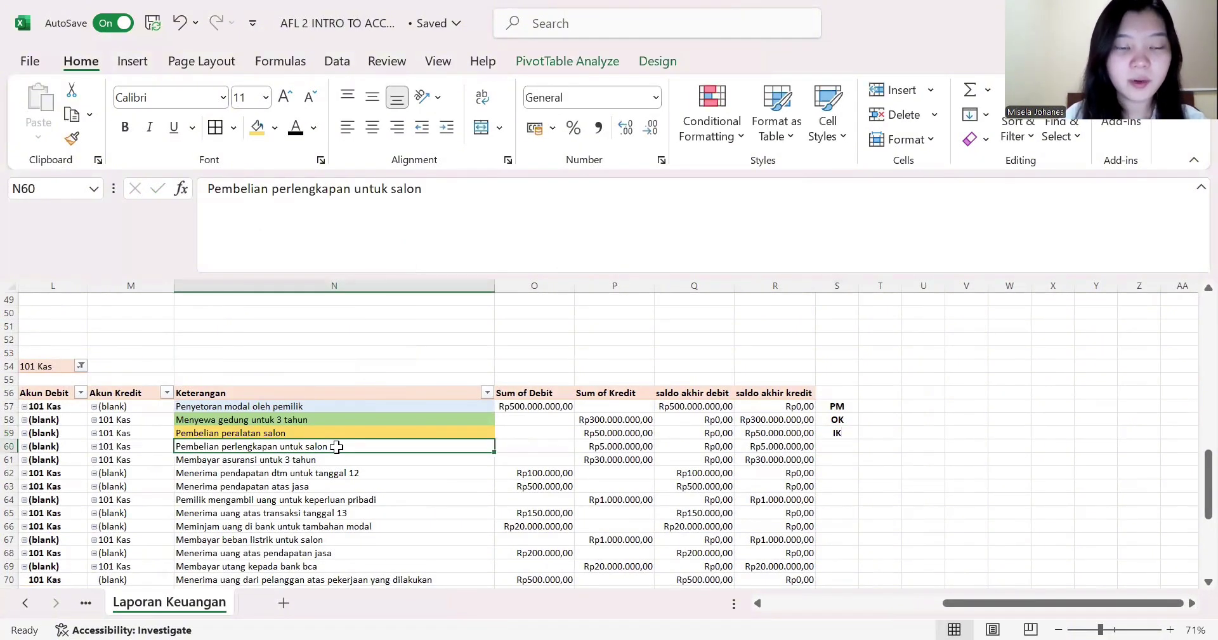
scroll(336, 446, down, 6)
scroll(336, 446, left, 1)
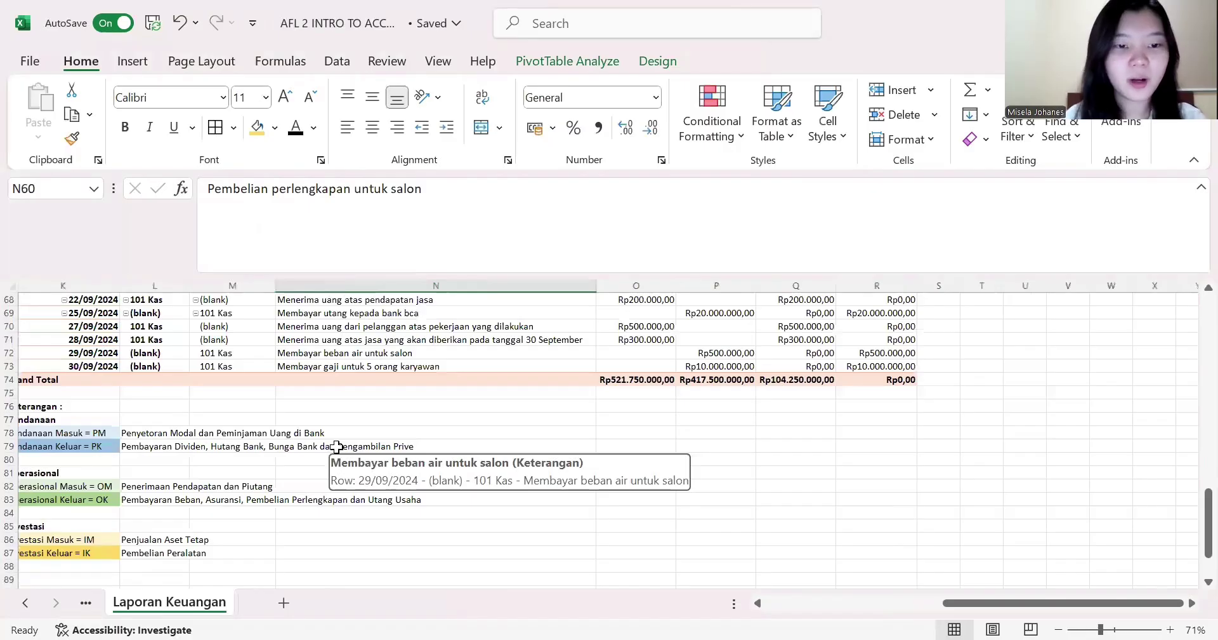
scroll(337, 447, right, 2)
scroll(336, 446, up, 3)
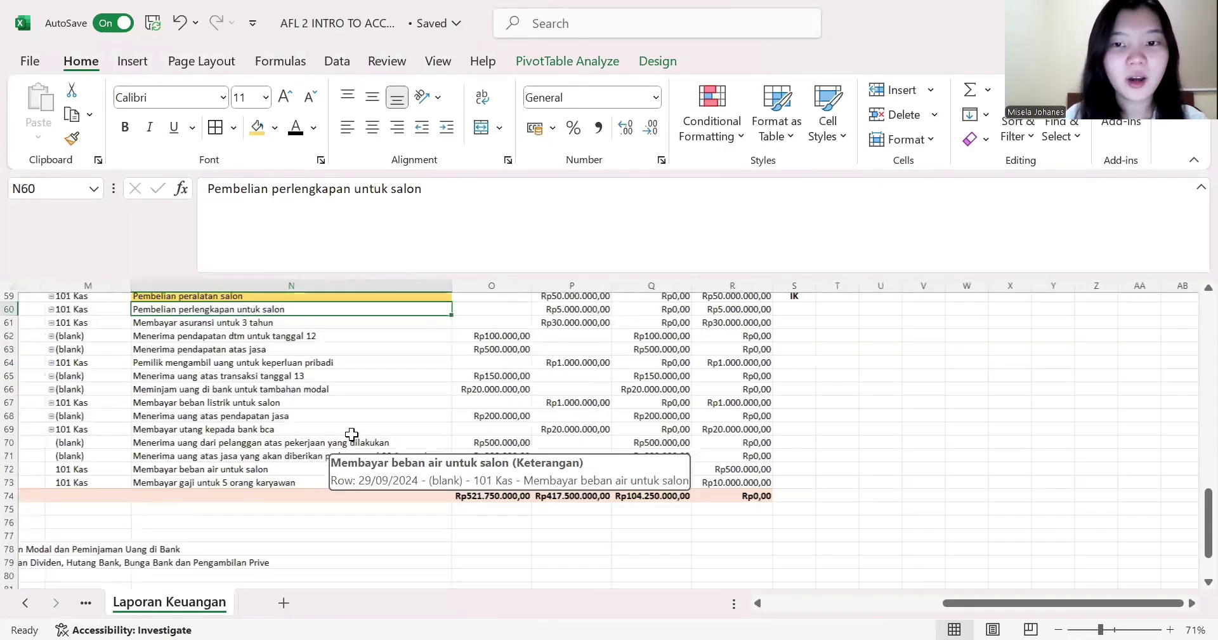
scroll(759, 312, right, 1)
click(761, 313)
text(OK)
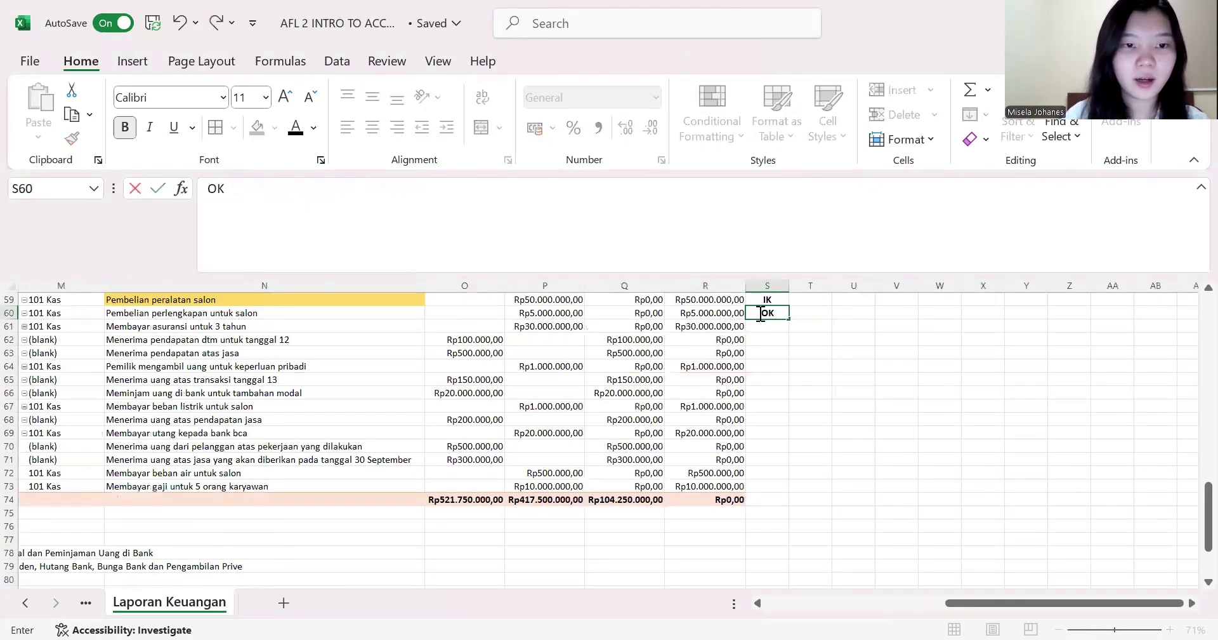
- Fill the Pembelian perlengkapan untuk salon cell N60 with the medium green theme colour
click(361, 316)
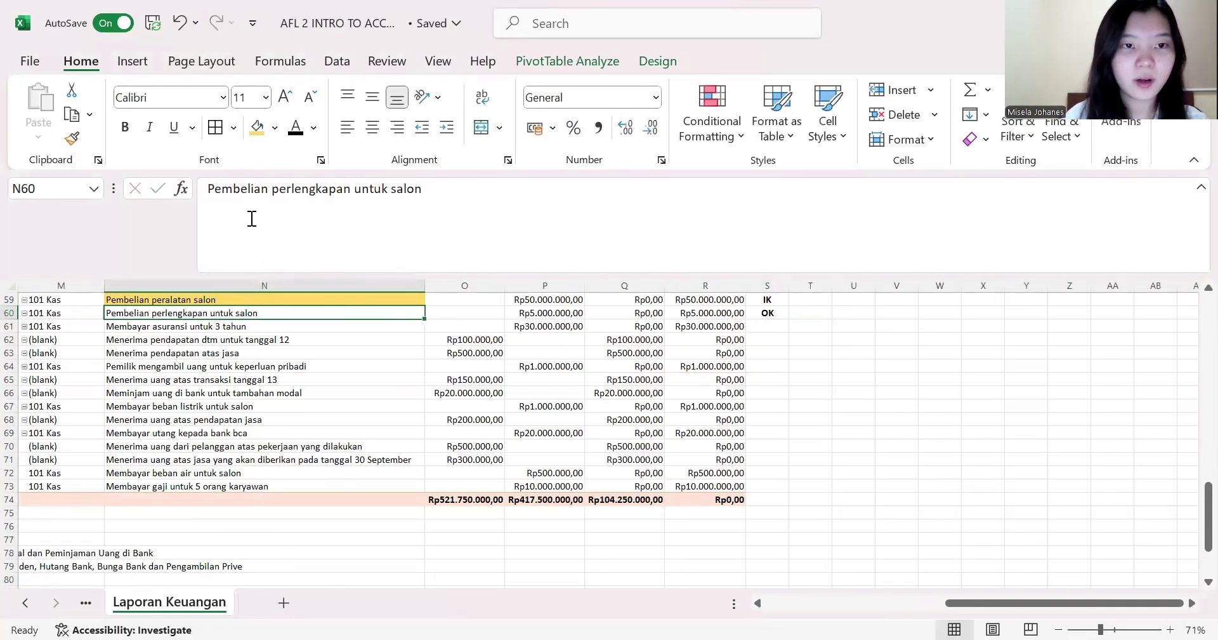
click(275, 127)
double_click(399, 265)
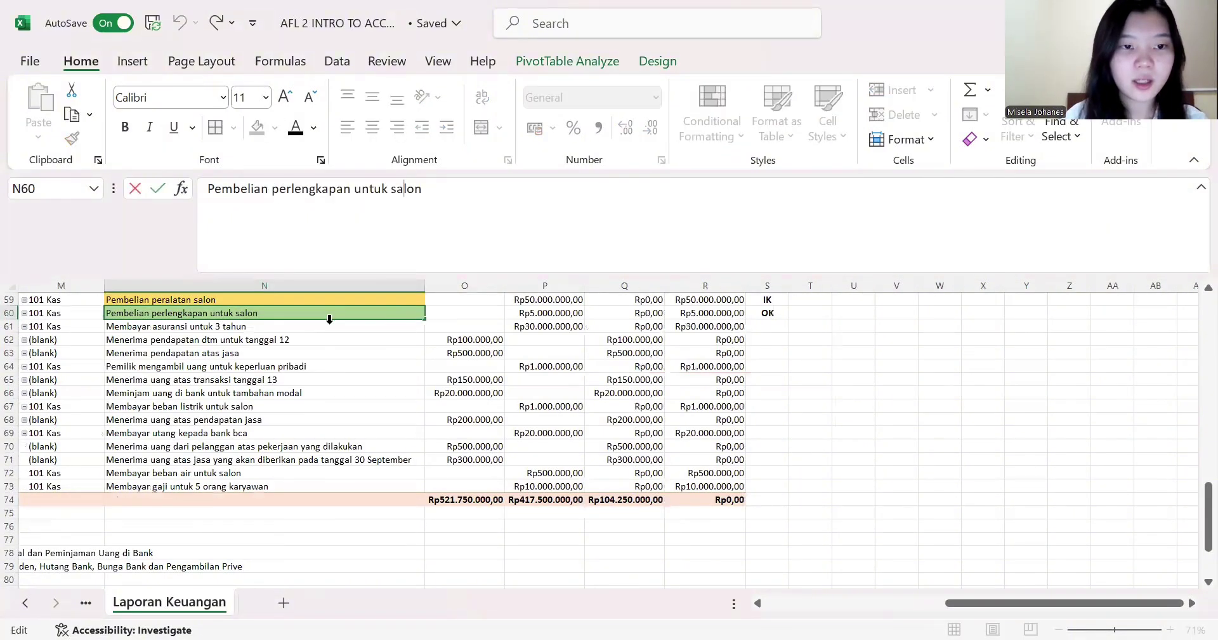
click(322, 338)
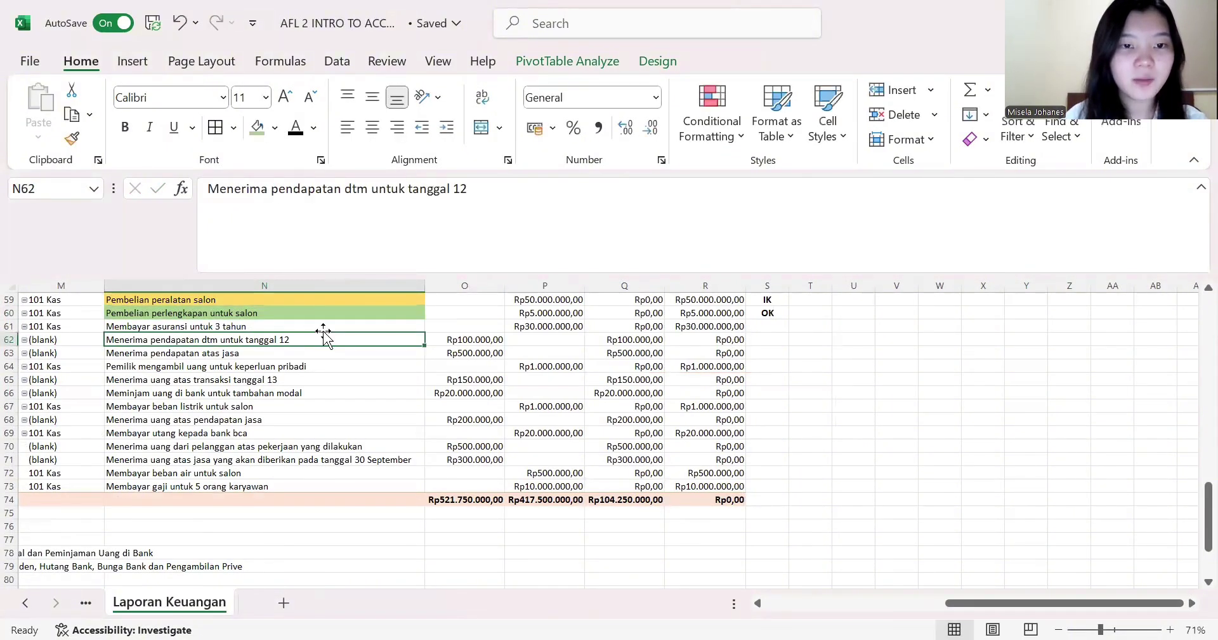
- Fill the Membayar asuransi untuk 3 tahun cell N61 with the medium green of Operasional Keluar and enter OK in cell S61
click(320, 325)
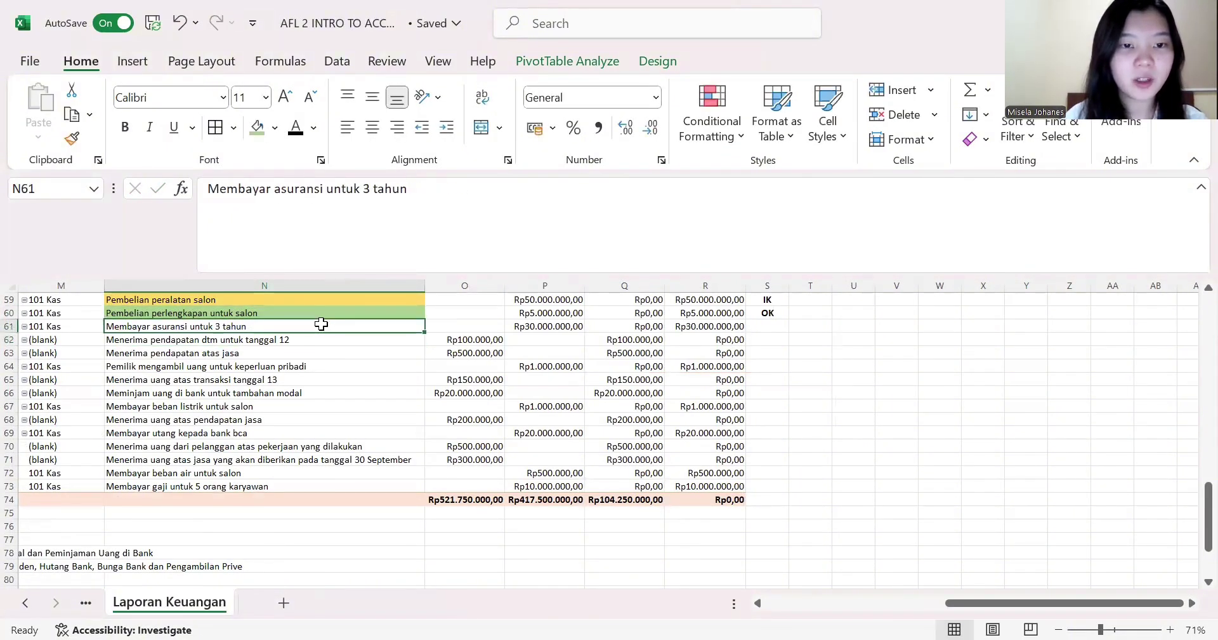
click(257, 128)
click(765, 326)
text(OK)
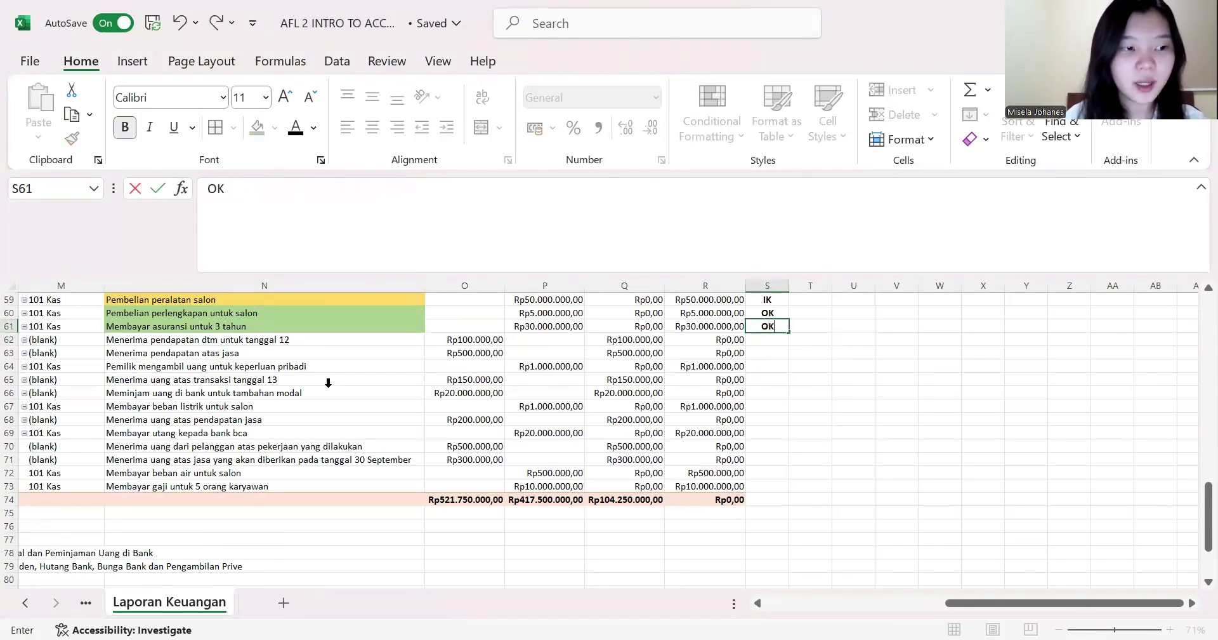
- Check the legend for income receipts, fill the Menerima pendapatan dtm cell N62 with light green and enter OM in cell S62
click(197, 341)
scroll(279, 566, down, 2)
scroll(279, 567, left, 1)
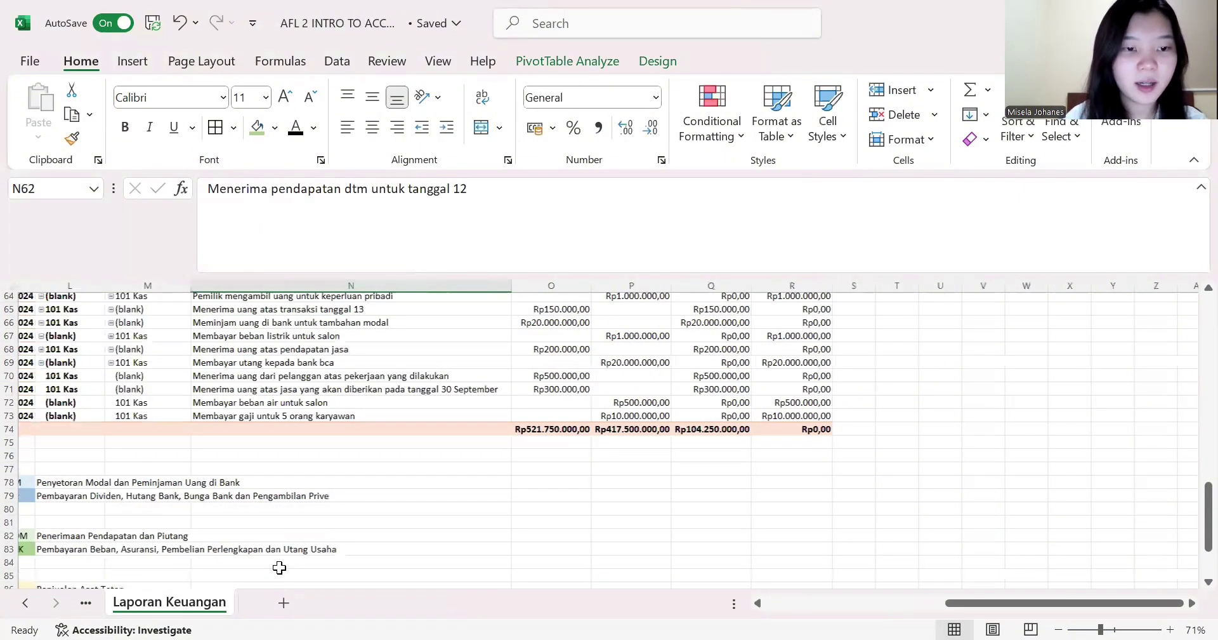
scroll(279, 567, left, 1)
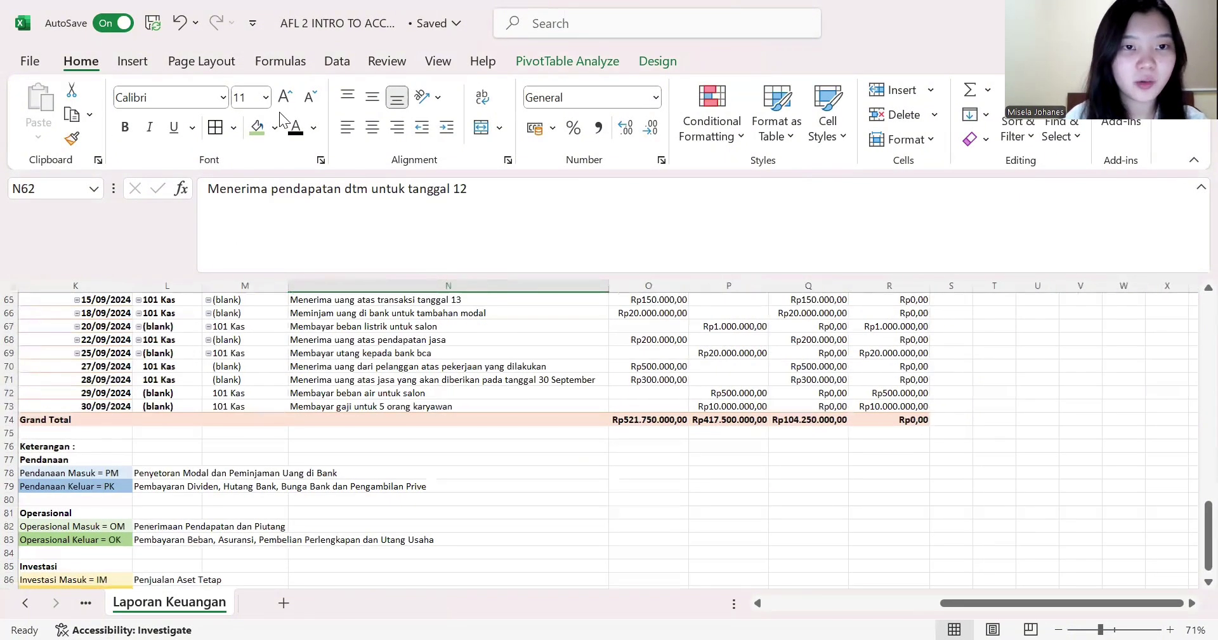
click(275, 128)
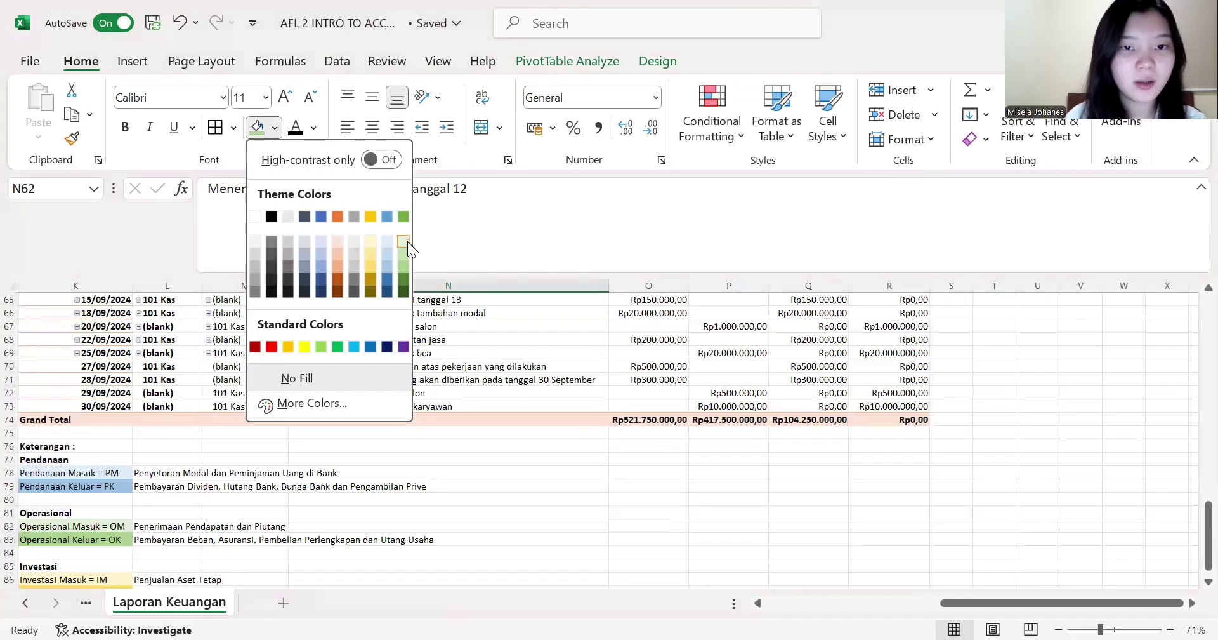
scroll(710, 338, up, 5)
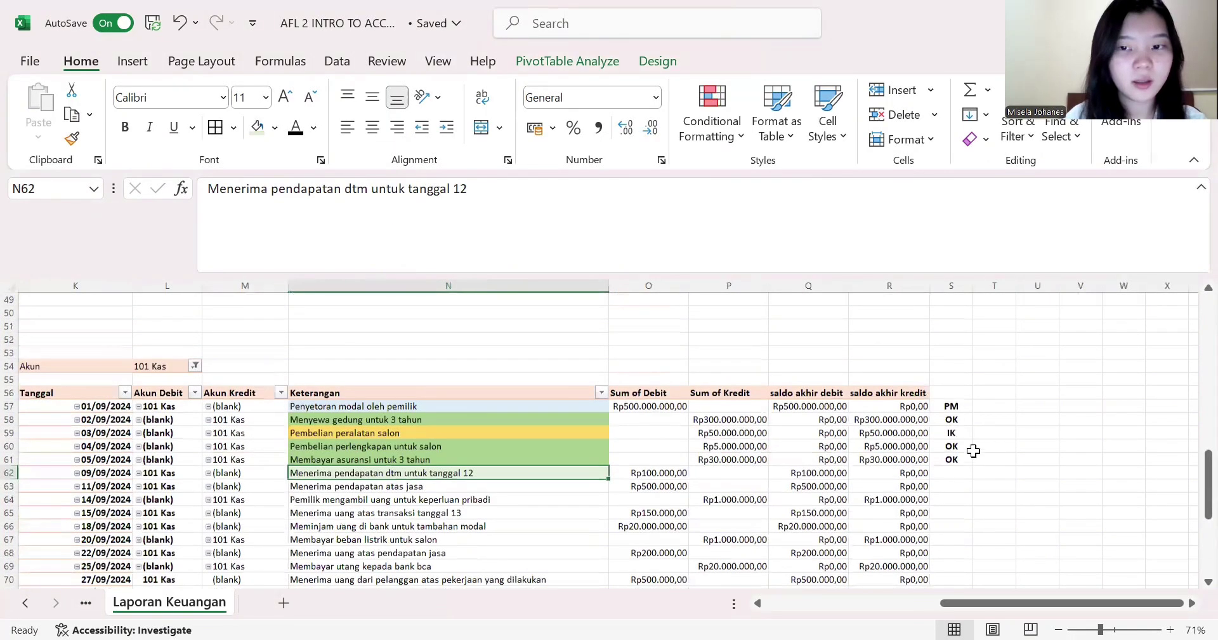
click(952, 471)
text(OM)
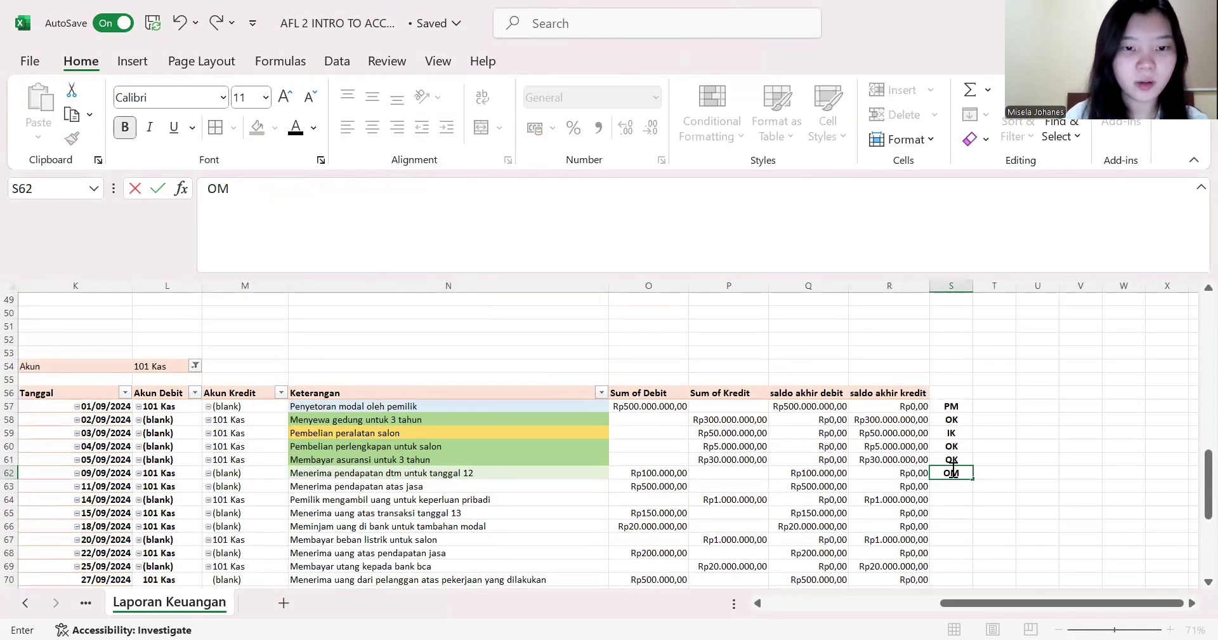
- Fill the Menerima pendapatan atas jasa cell N63 with the light green of Operasional Masuk and enter OM in cell S63
click(512, 488)
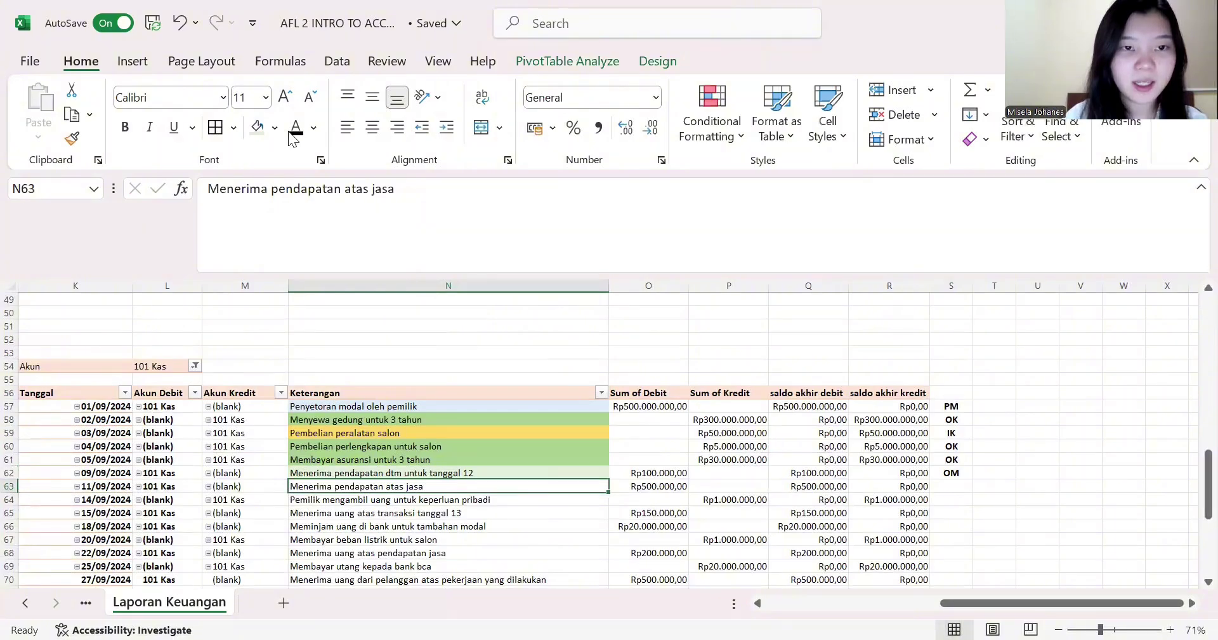
scroll(787, 466, down, 3)
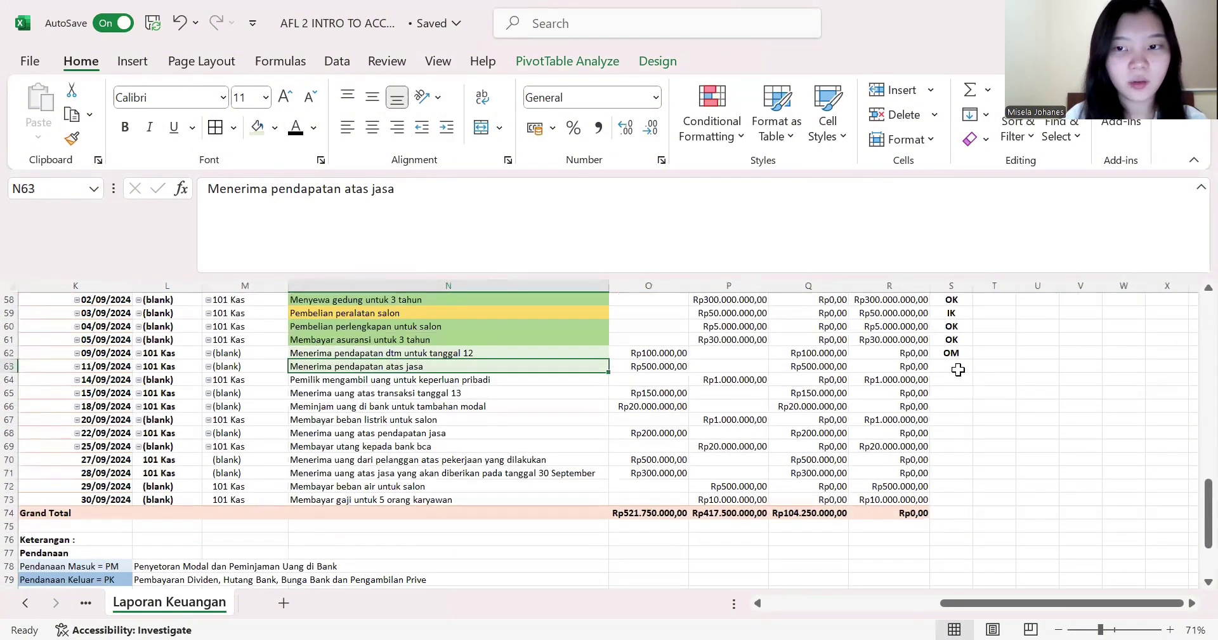
click(957, 368)
text(OM)
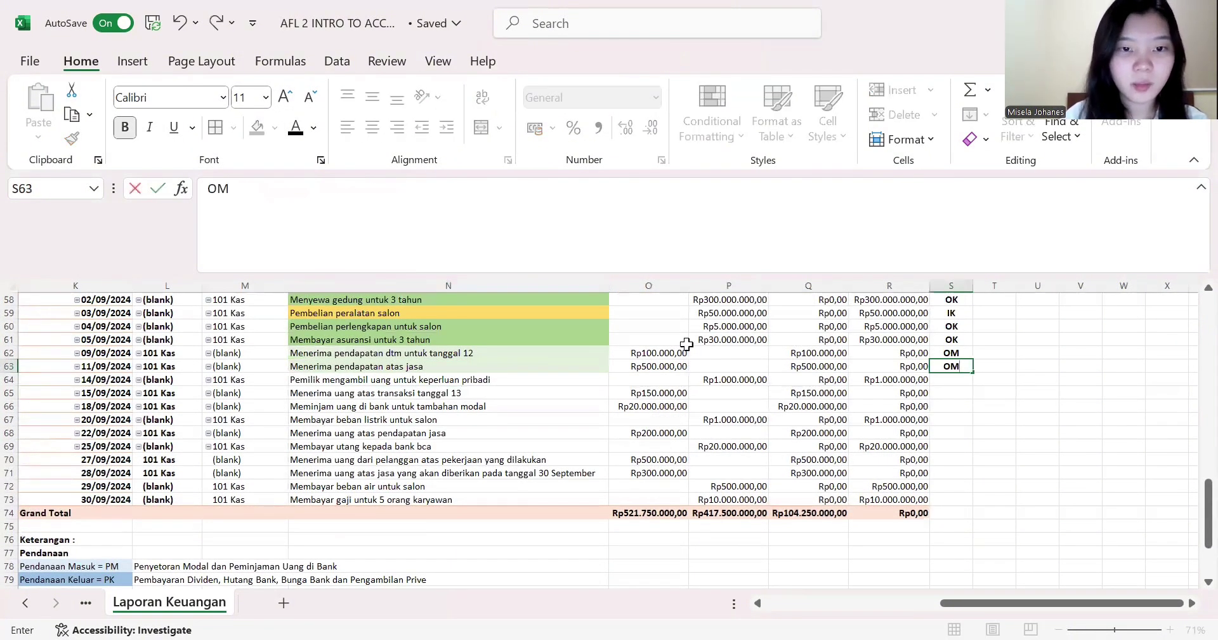
- Check the legend for owner withdrawals, fill the Pemilik mengambil uang cell N64 with medium blue and enter PK in cell S64
click(533, 377)
scroll(533, 377, down, 1)
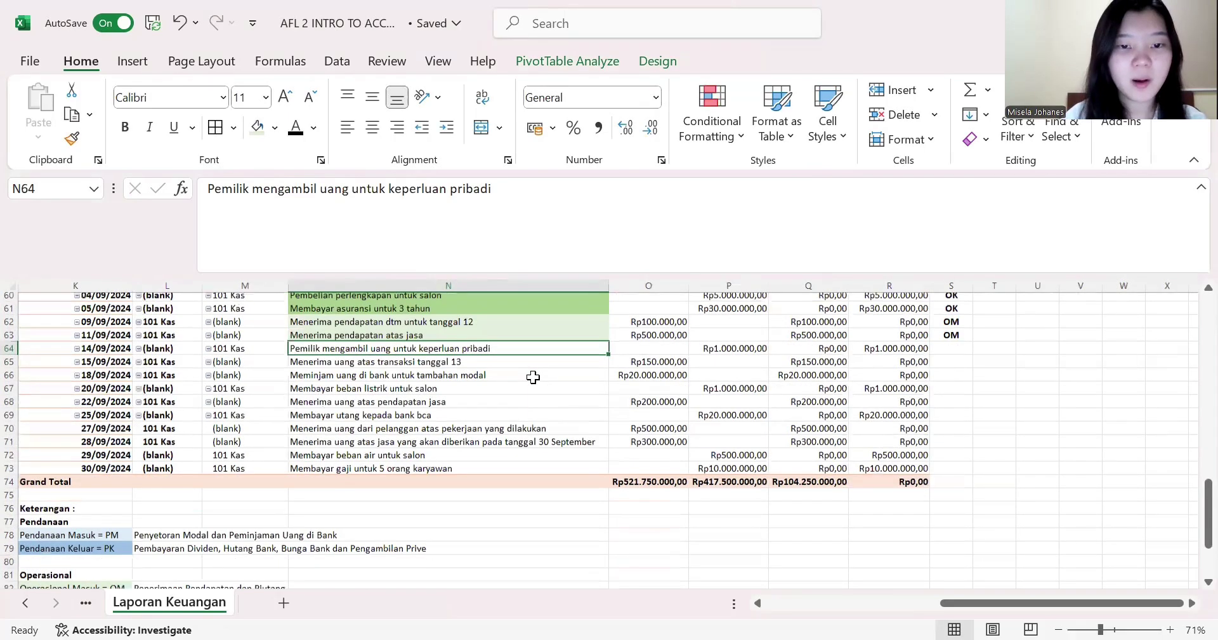
scroll(533, 377, down, 2)
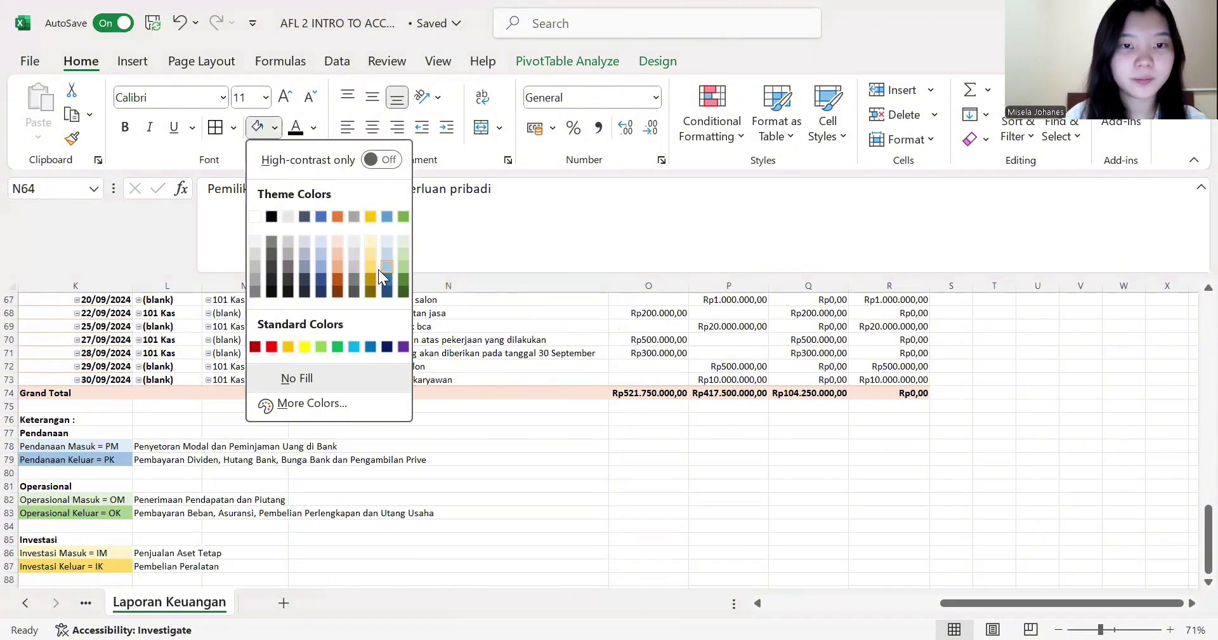
click(379, 269)
click(934, 446)
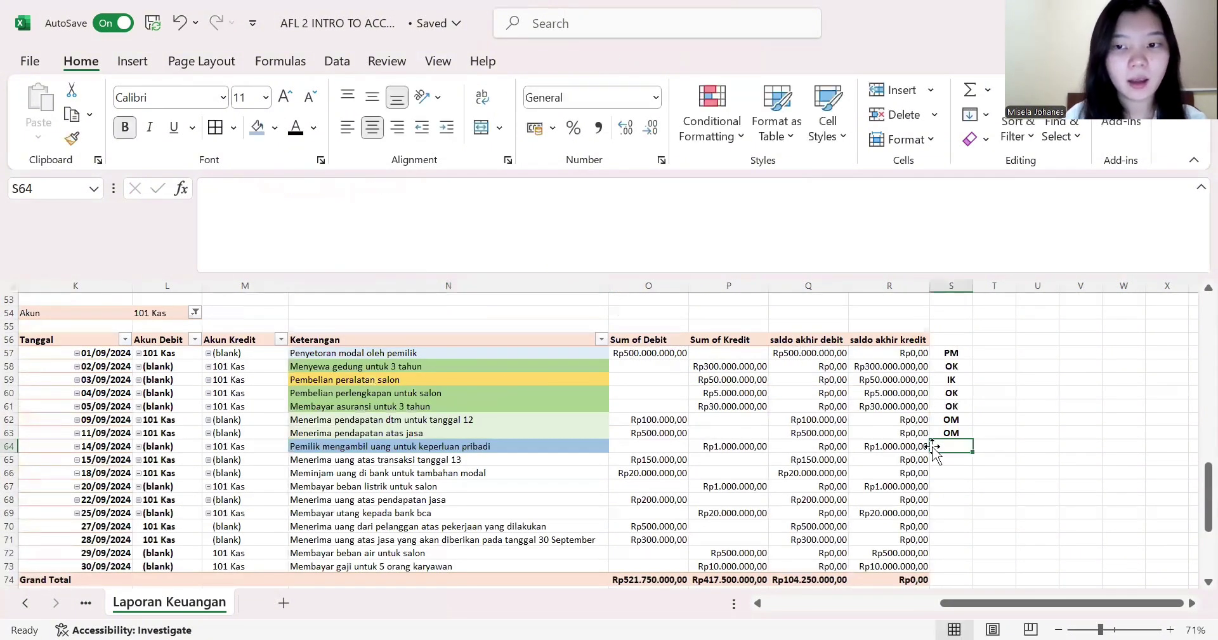
text(PK)
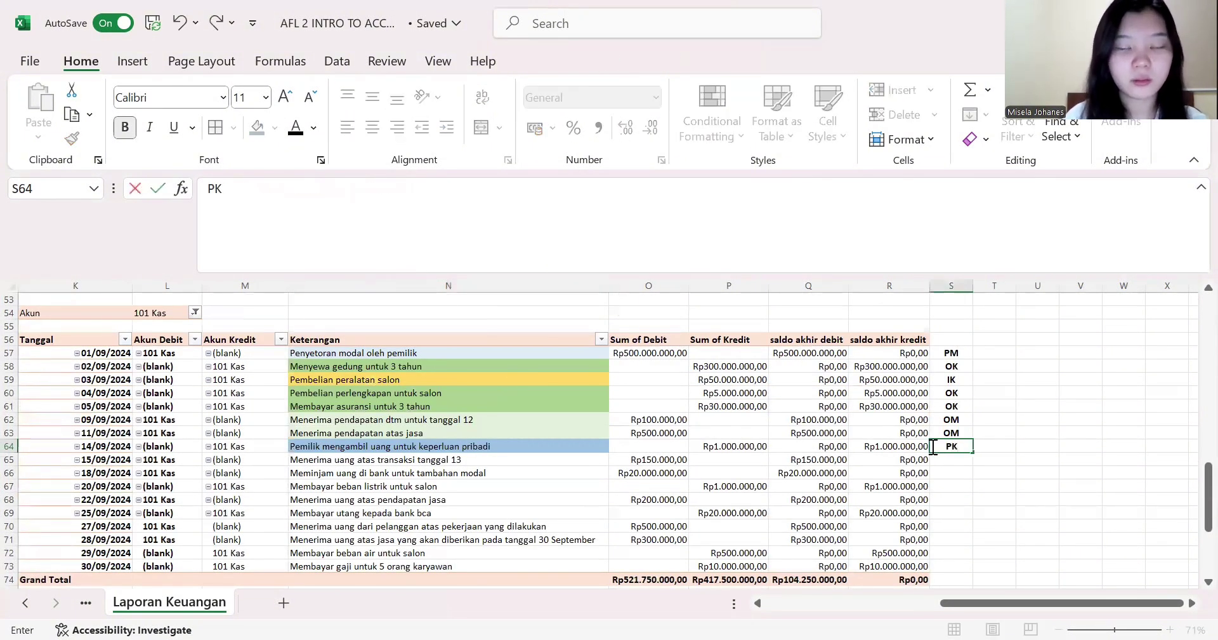
- Fill the Menerima uang atas transaksi tanggal 13 cell N65 with light green and enter OM in cell S65
click(474, 464)
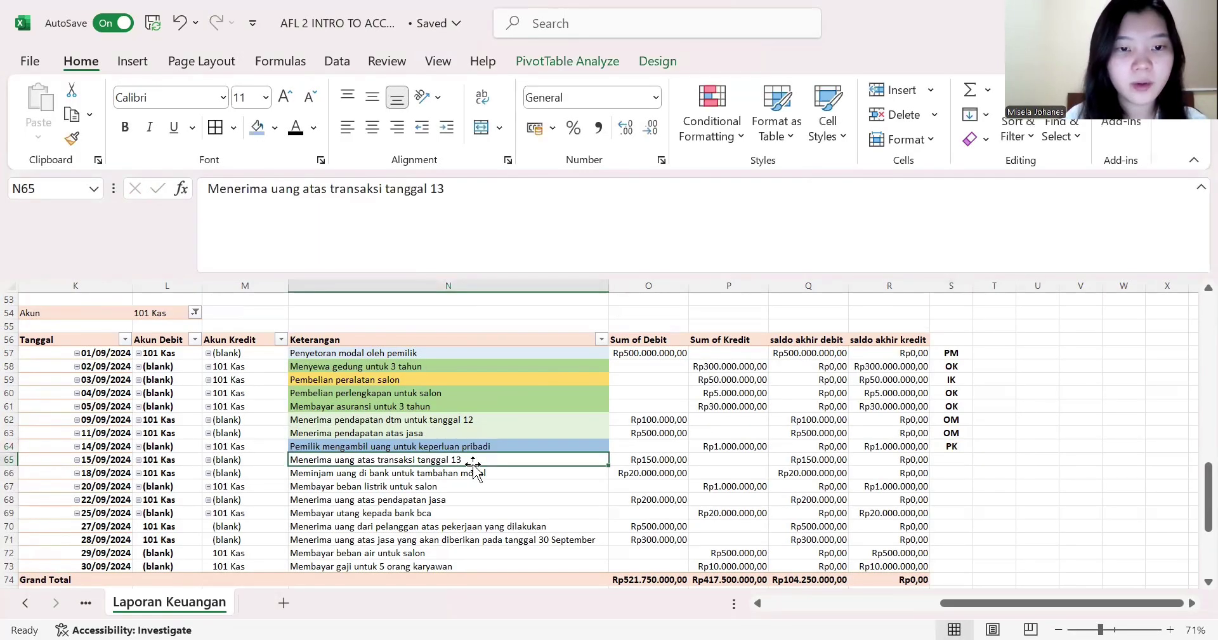
click(275, 134)
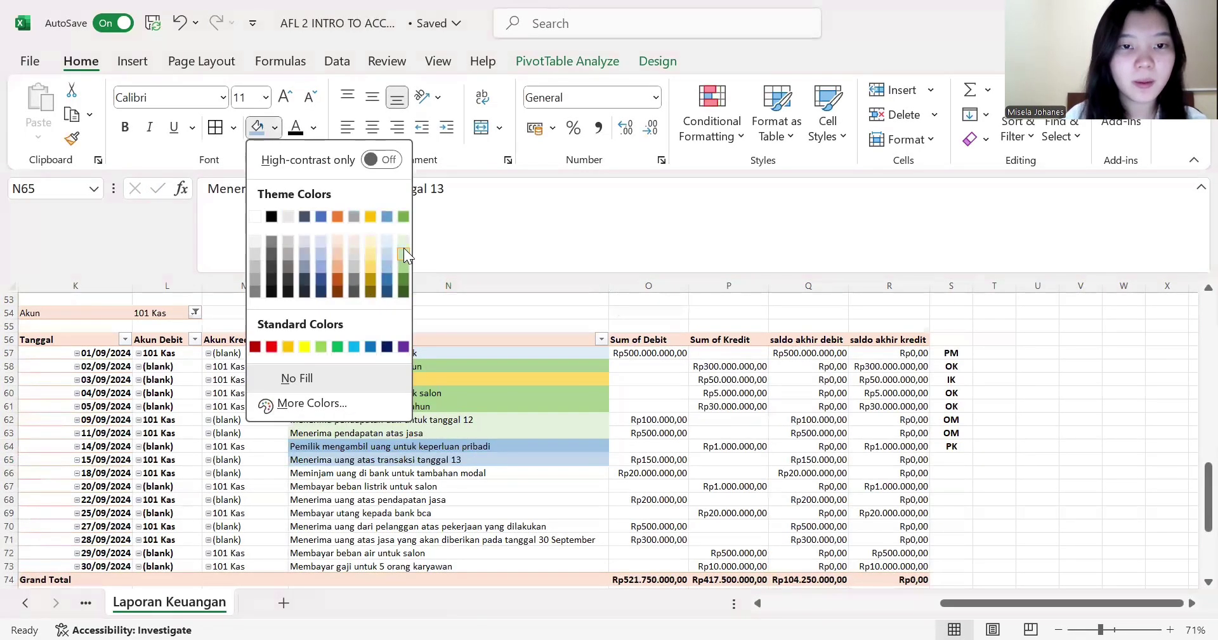
click(404, 244)
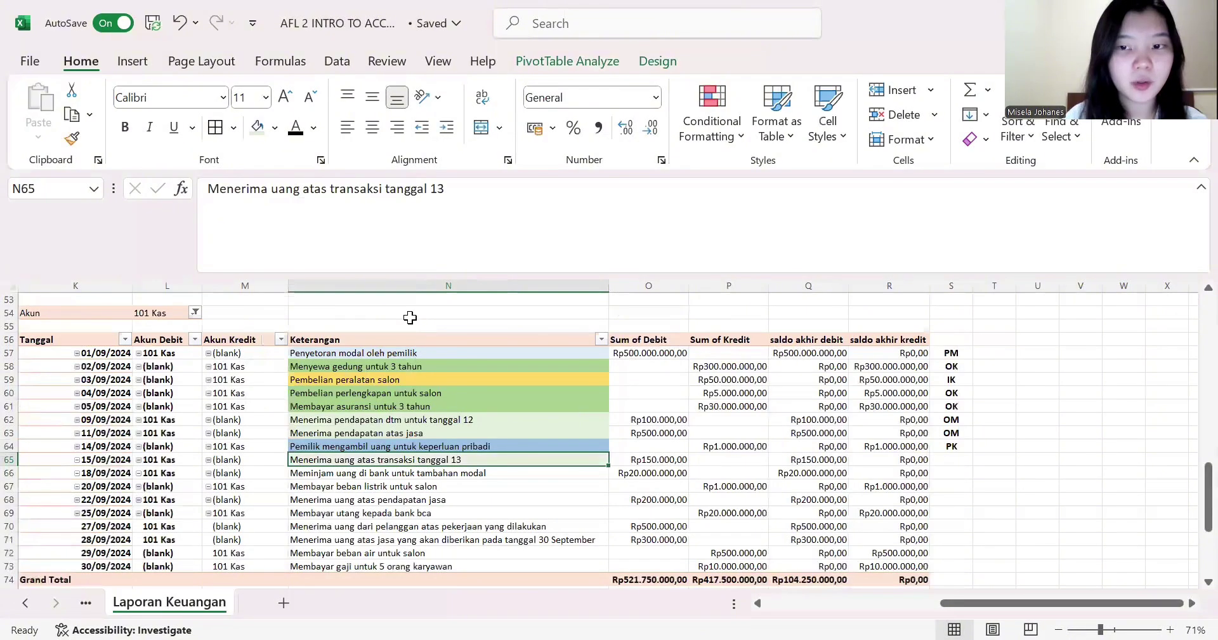
click(948, 462)
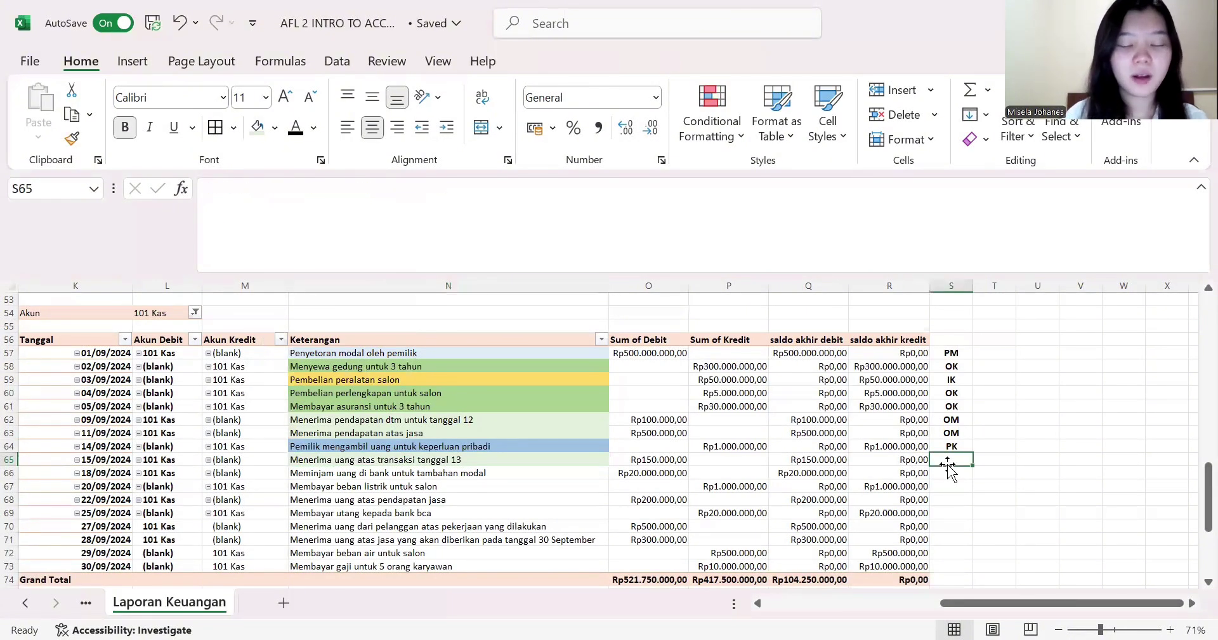
text(OM)
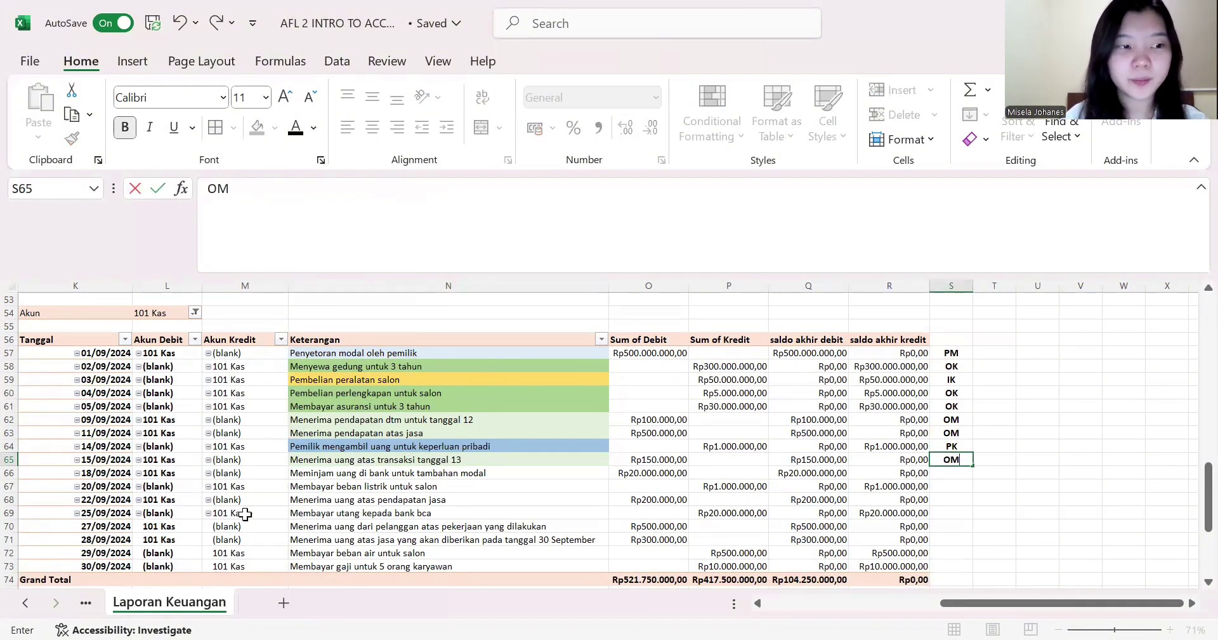
- Check the legend for bank loans, fill the Meminjam uang di bank cell N66 with light blue and enter PM in cell S66
click(313, 470)
scroll(383, 462, down, 3)
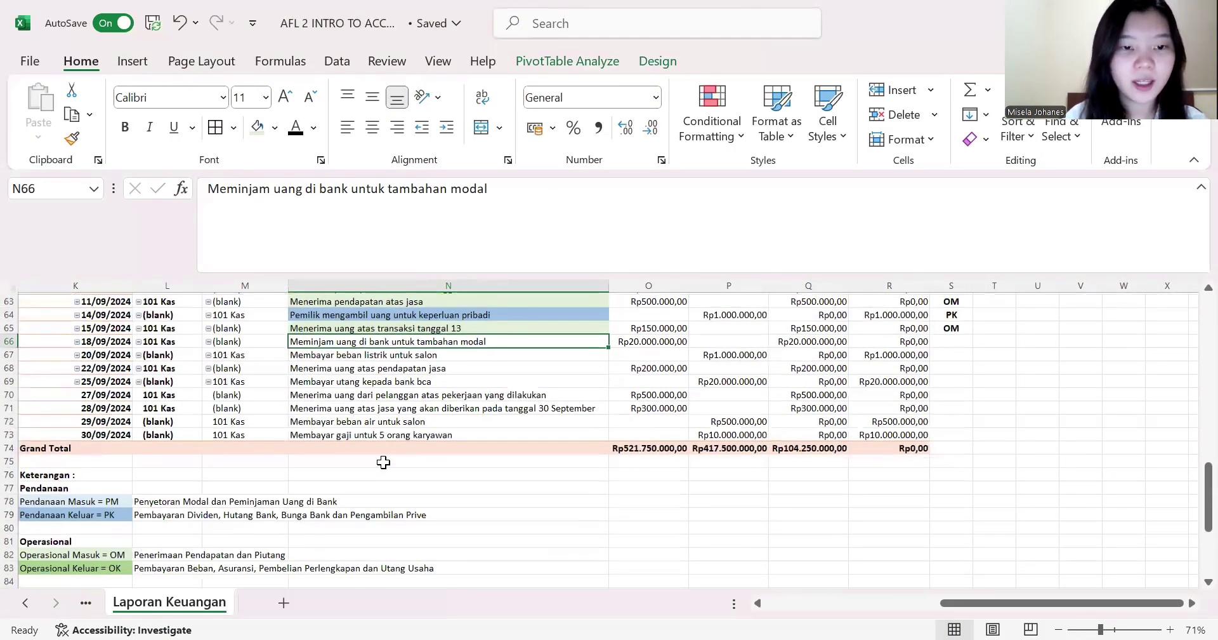
click(275, 129)
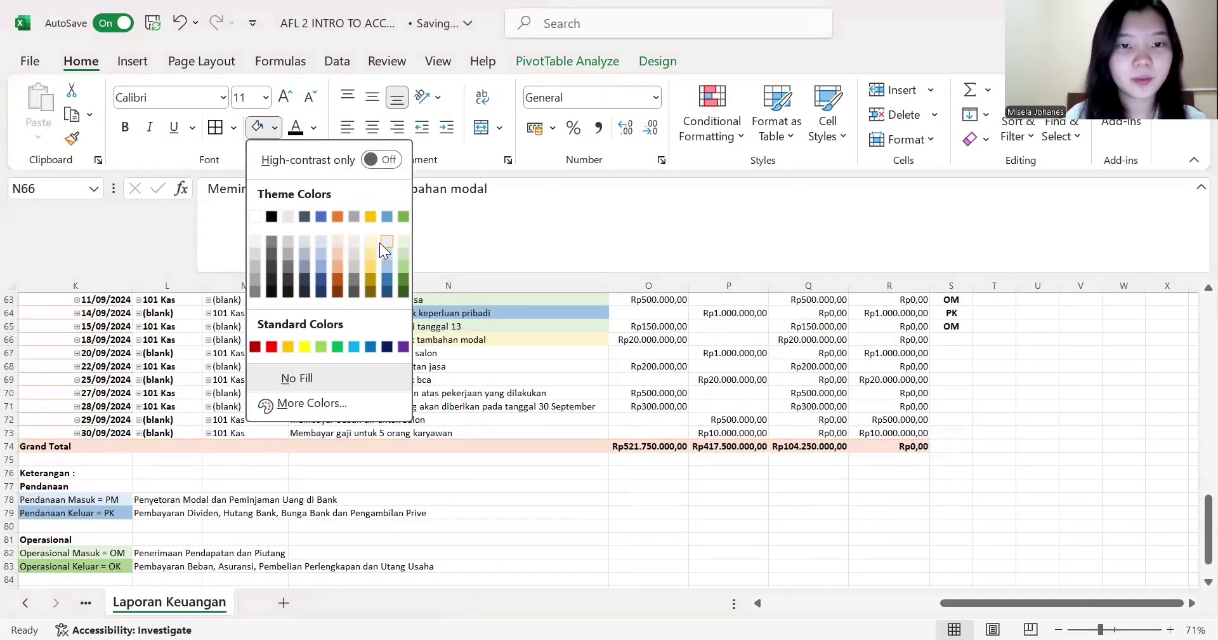
click(380, 241)
click(943, 340)
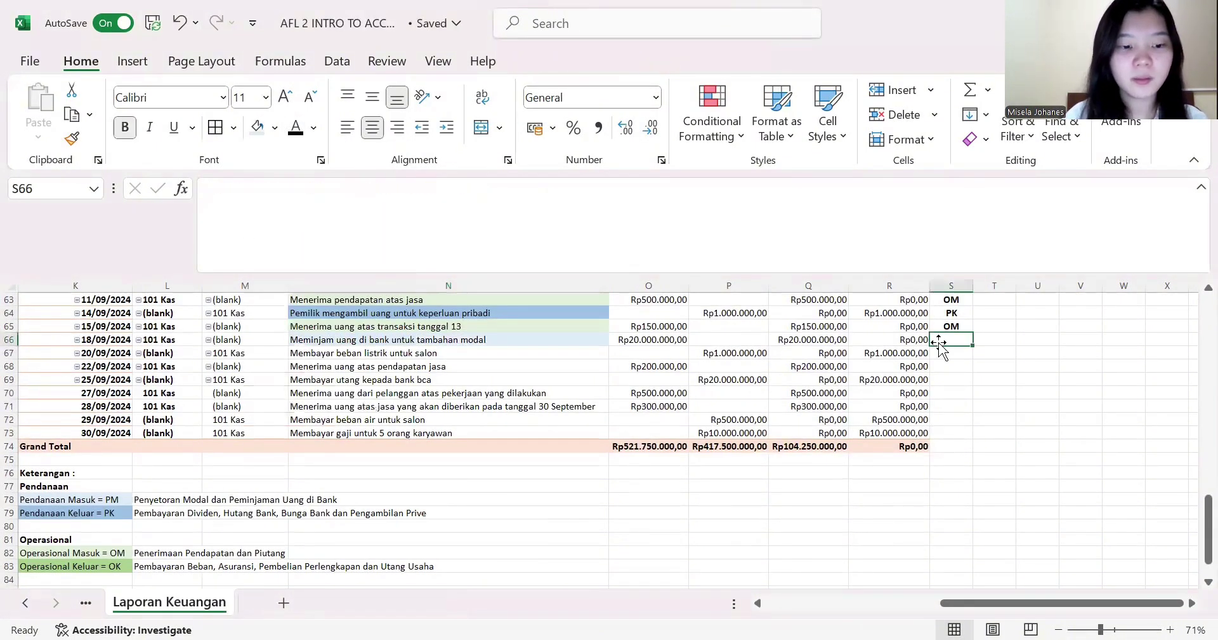
text(PM)
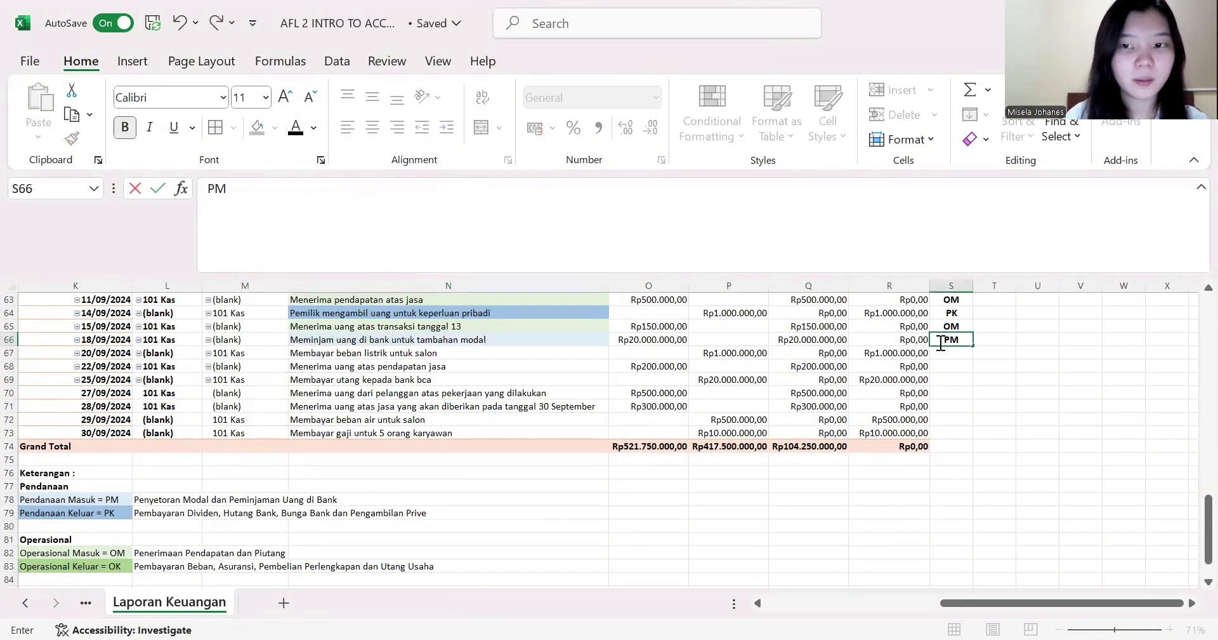
- Fill the Membayar beban listrik untuk salon cell N67 with medium green and enter OK in cell S67
click(516, 350)
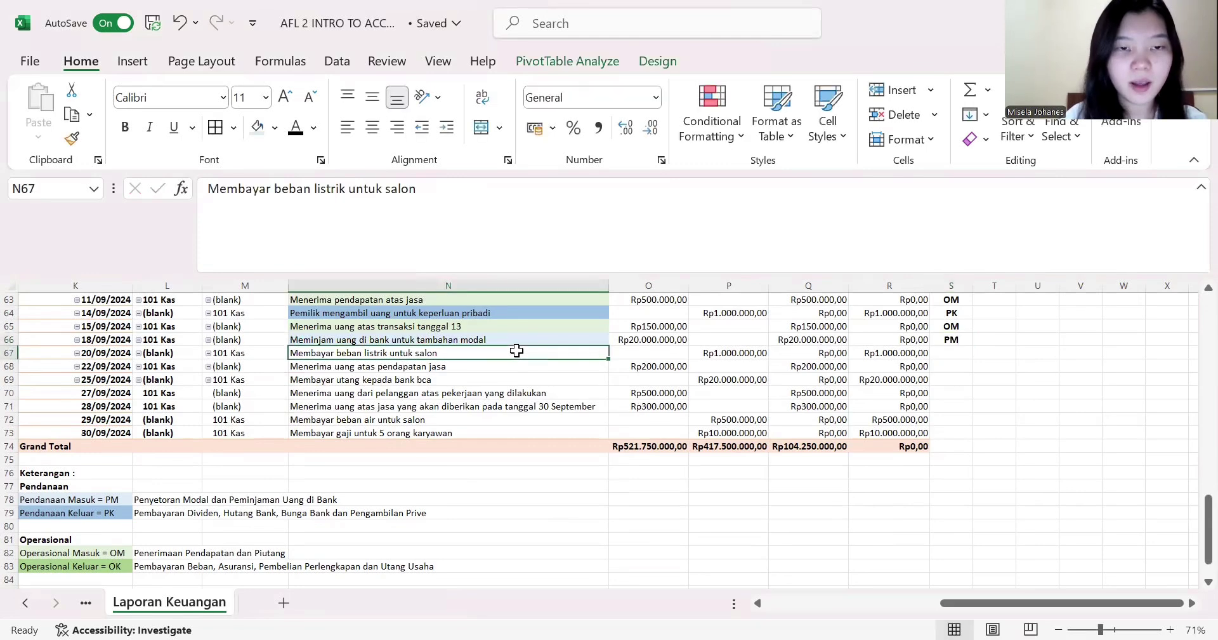
click(274, 129)
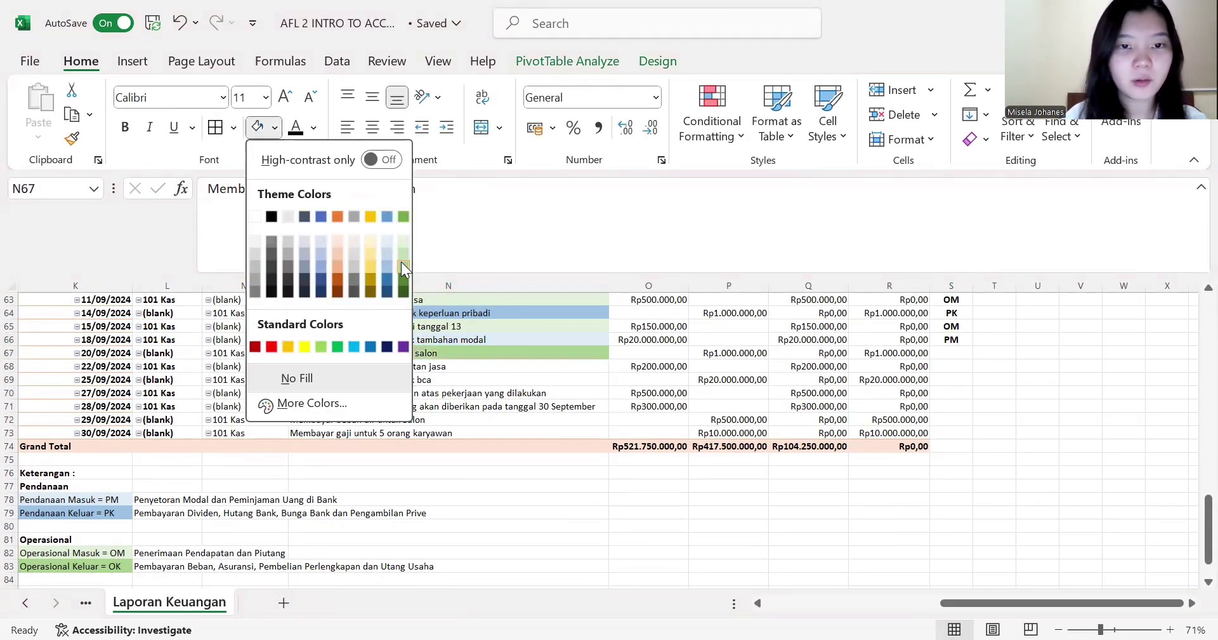
click(402, 265)
click(946, 353)
text(OK)
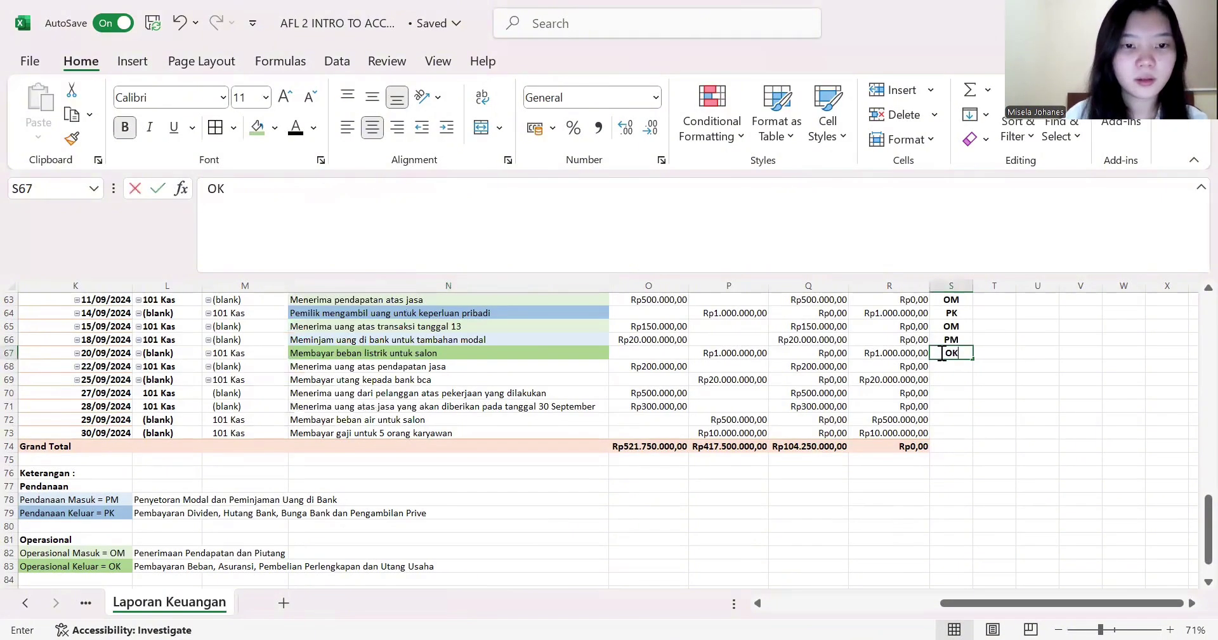
- Fill the Menerima uang atas pendapatan jasa cell N68 with light green and enter OM in cell S68
click(531, 366)
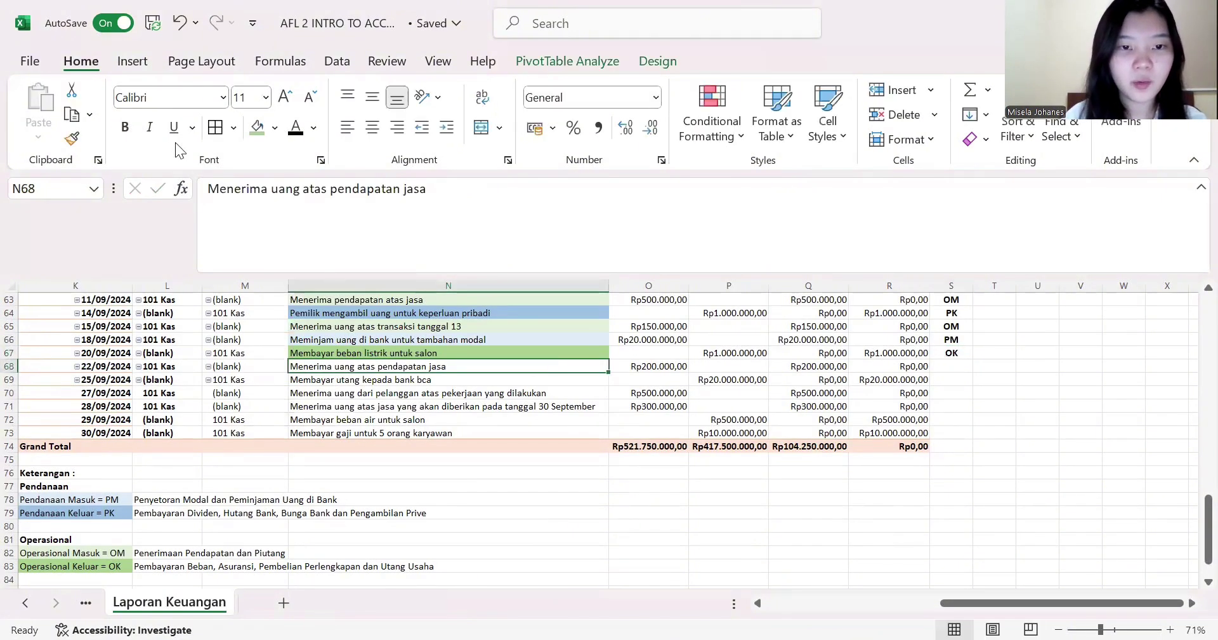
click(275, 129)
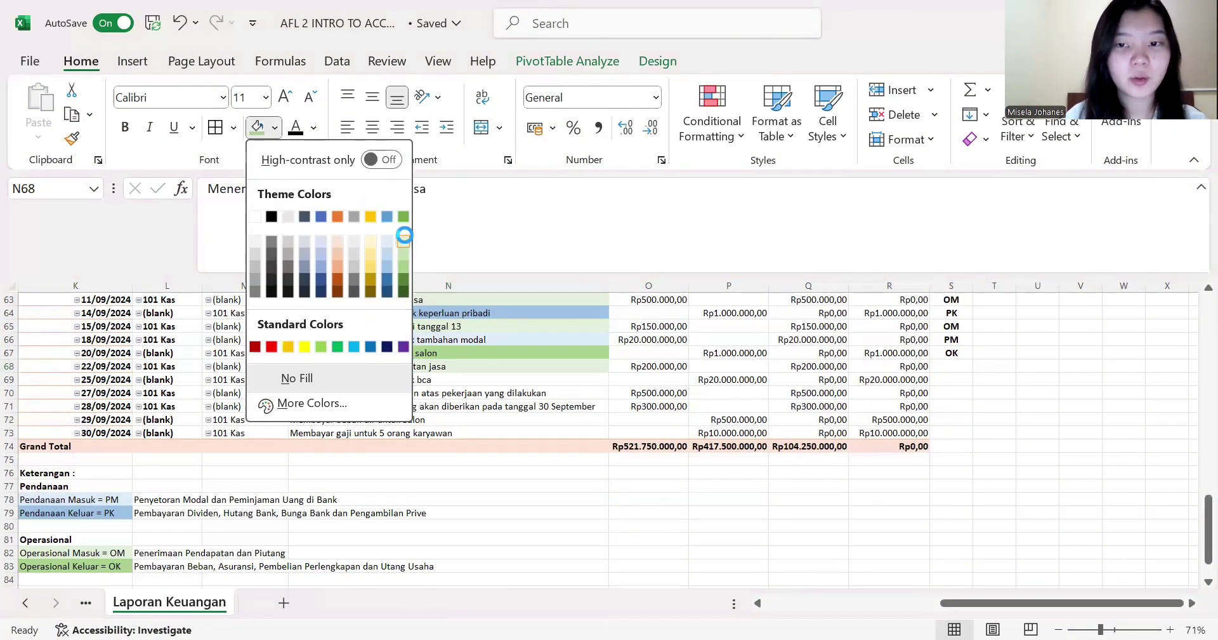
click(969, 366)
click(970, 366)
text(OM)
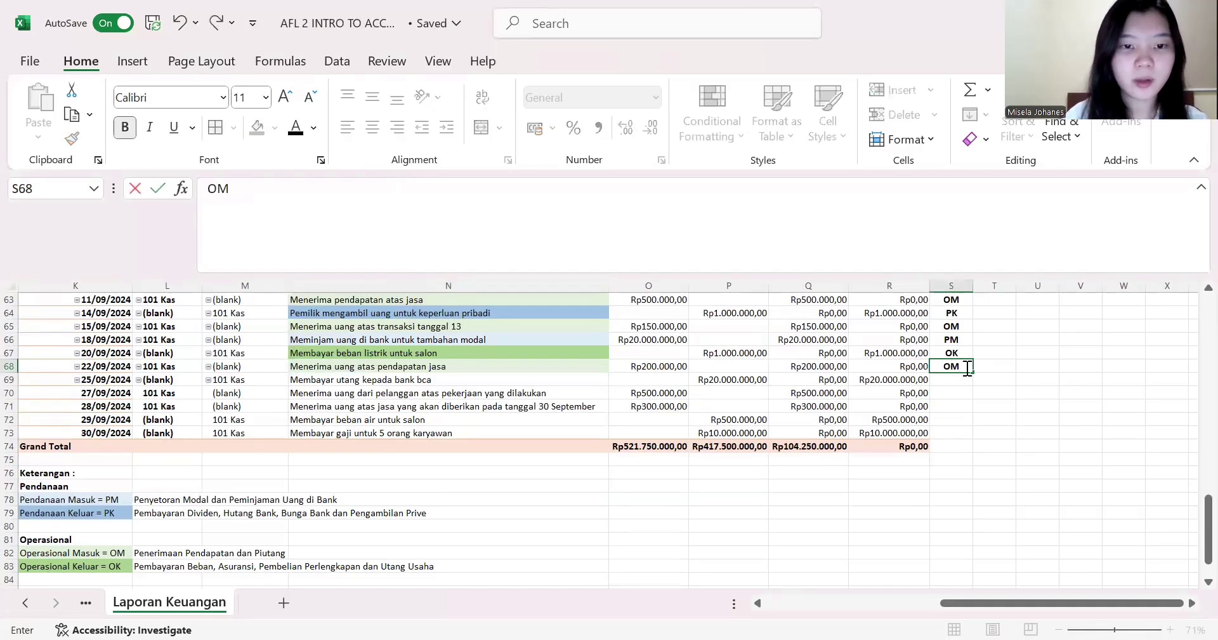
- Fill the Membayar utang kepada bank bca cell N69 with Blue, Accent 5, Lighter 40% and enter PK in cell S69
click(580, 379)
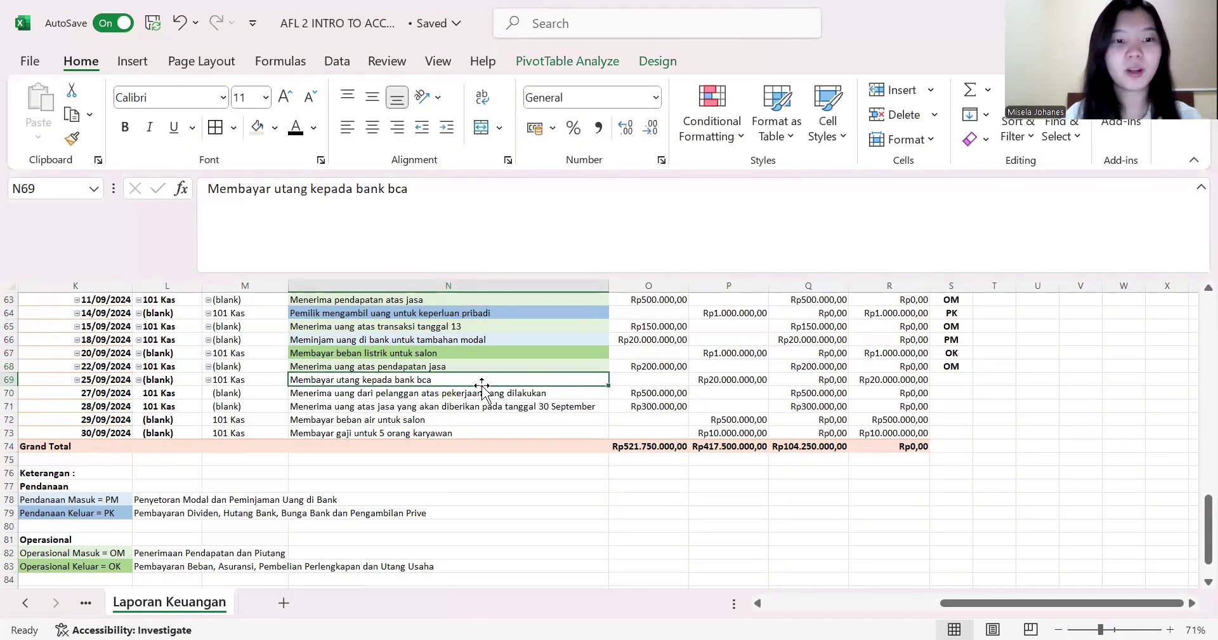
click(275, 127)
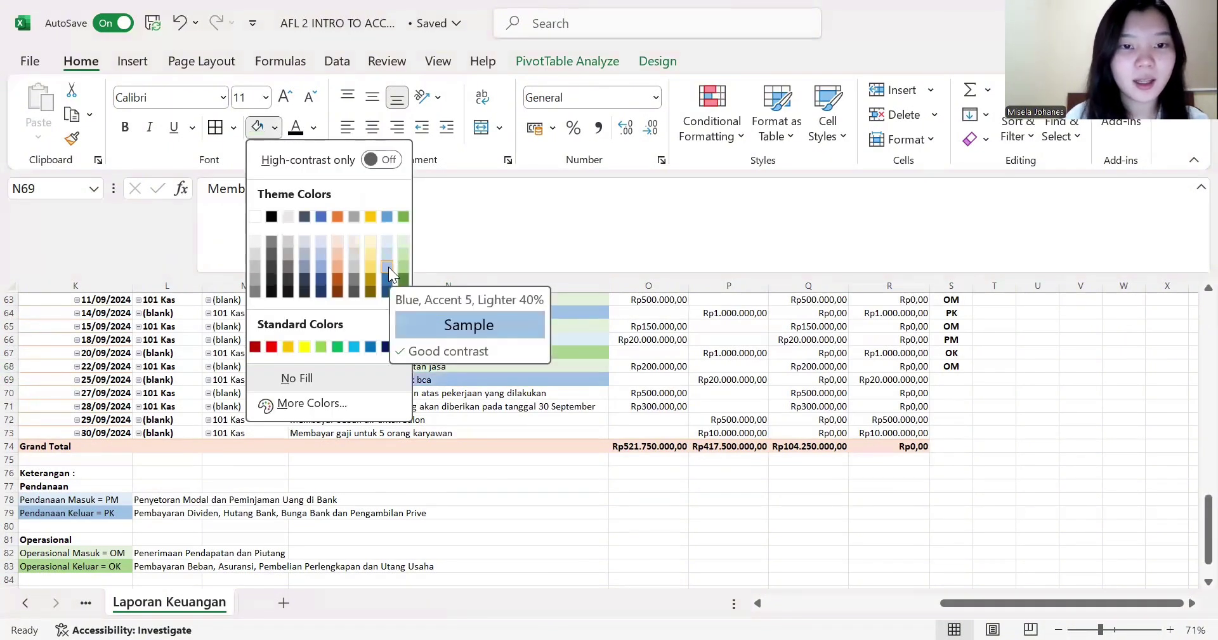
click(387, 266)
click(952, 381)
text(PK)
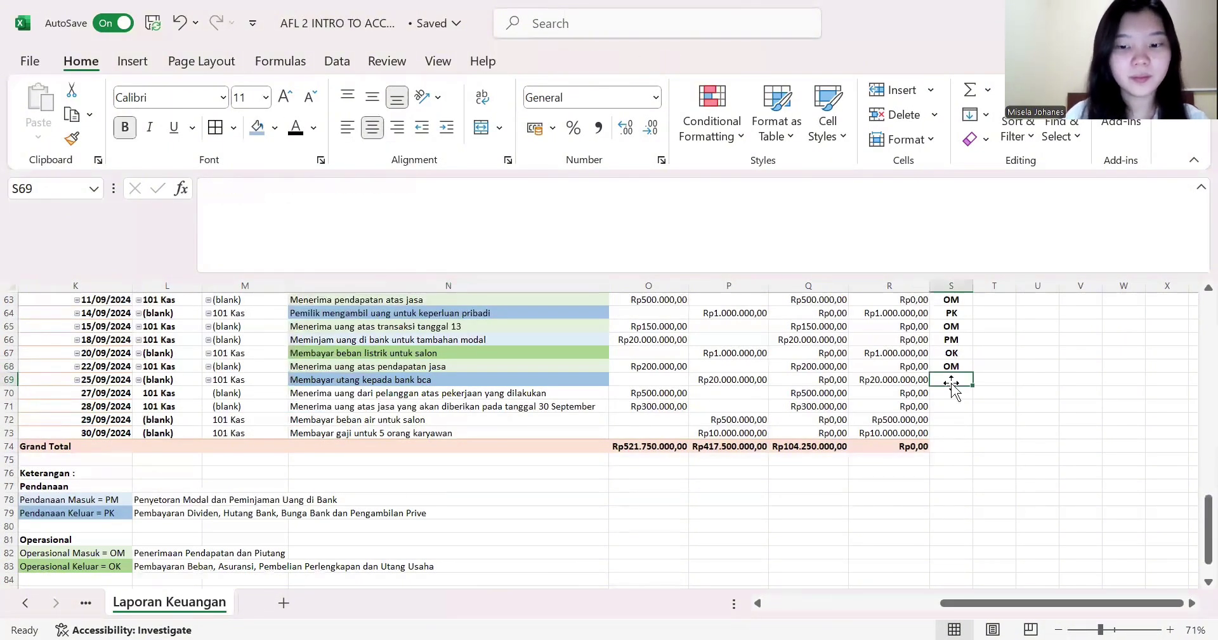
- Fill the Menerima uang dari pelanggan cell N70 with light green and enter OM in cell S70
click(489, 392)
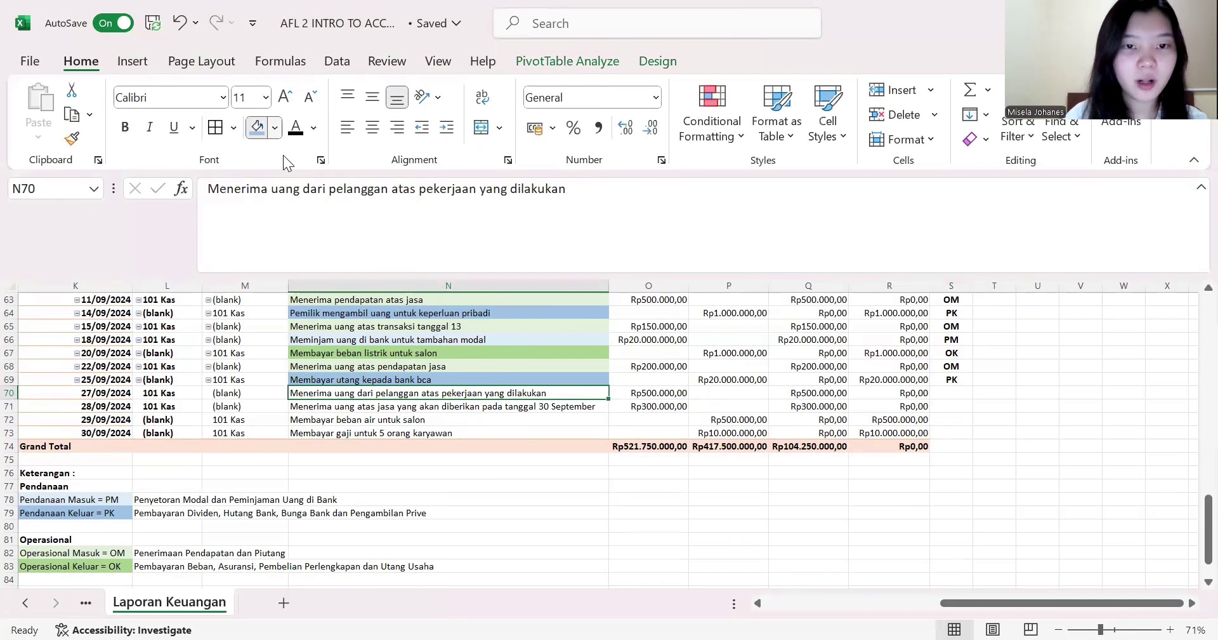
click(409, 245)
click(952, 393)
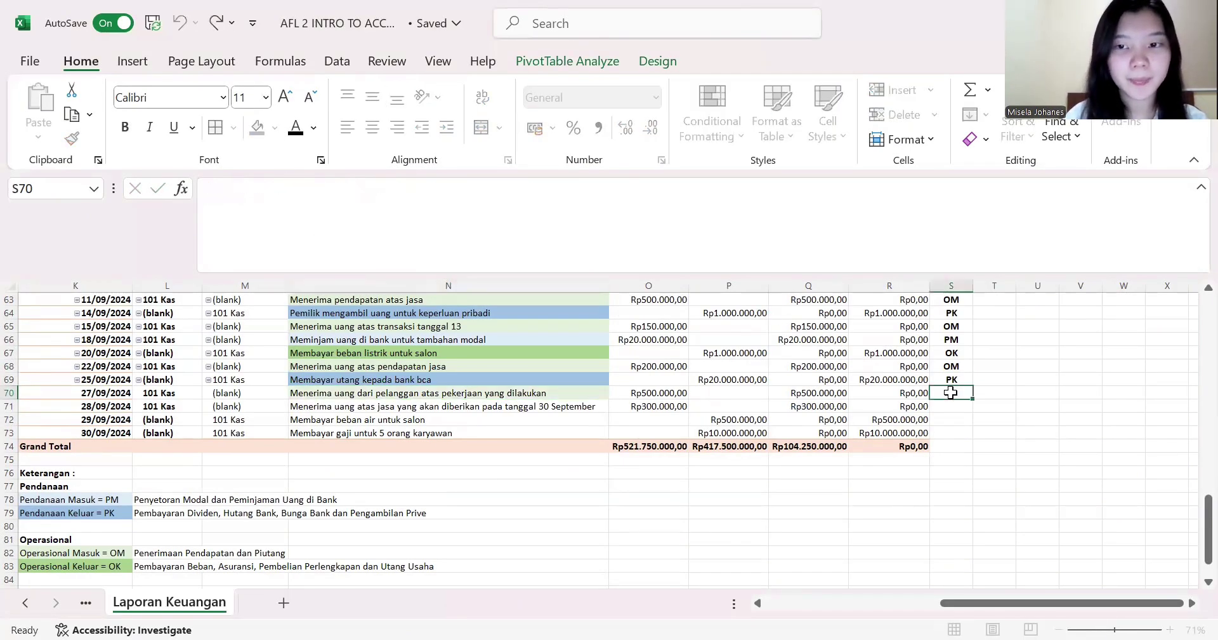
text(OM)
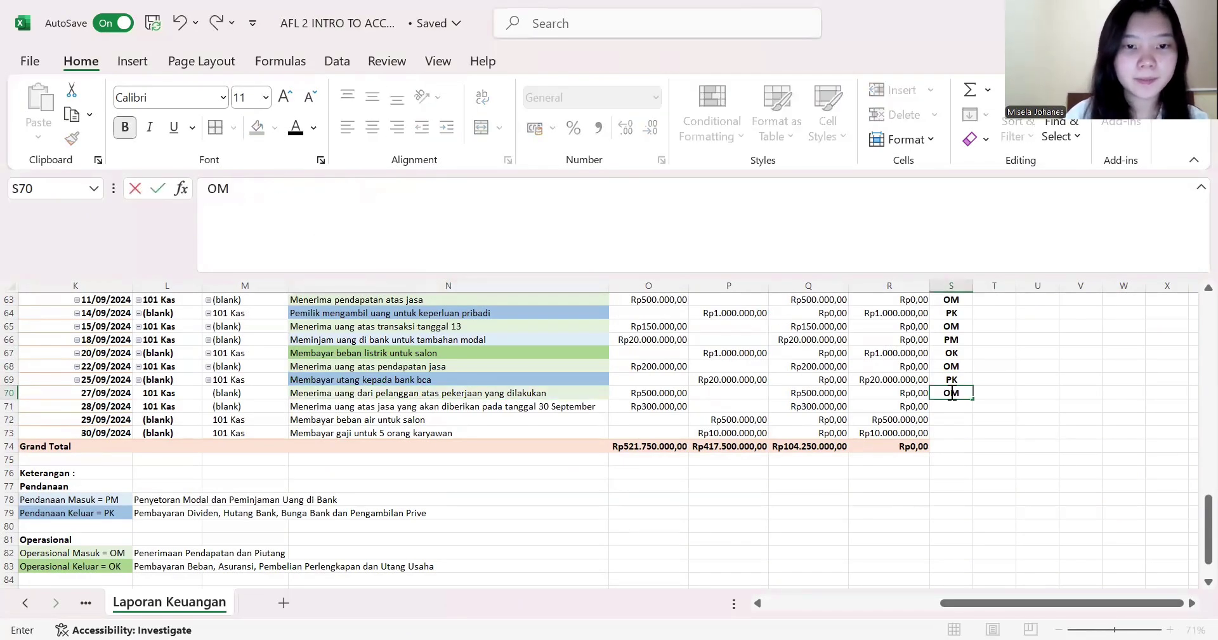
- Fill the Menerima uang atas jasa yang akan diberikan cell N71 with light green and enter OM in cell S71
click(436, 414)
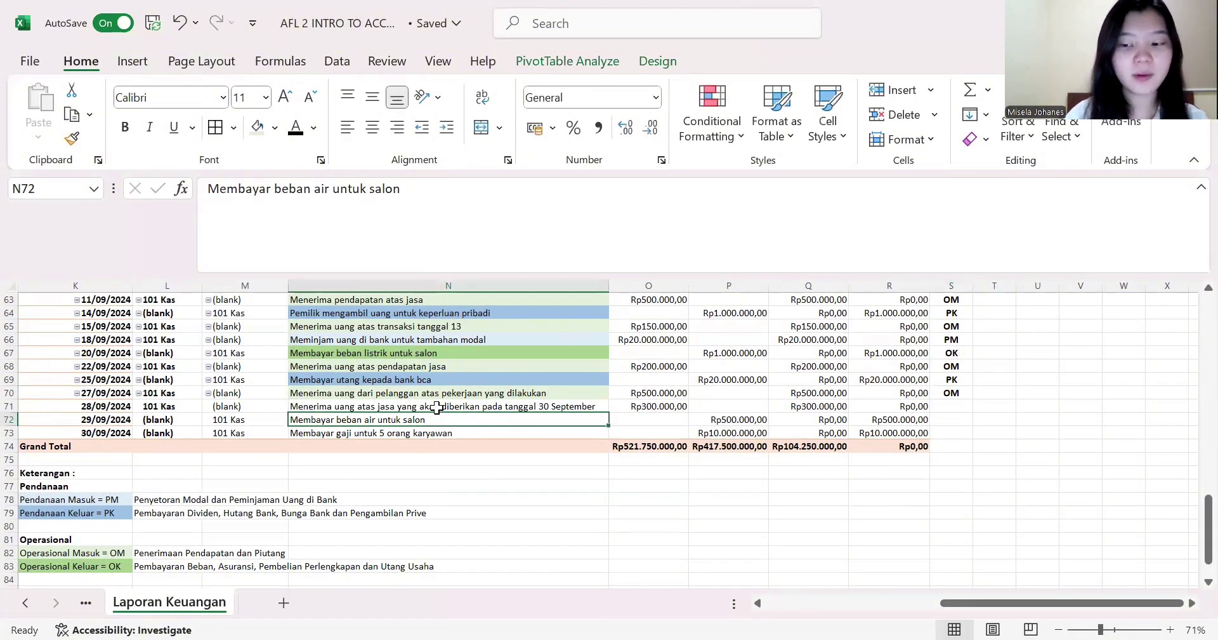
click(438, 407)
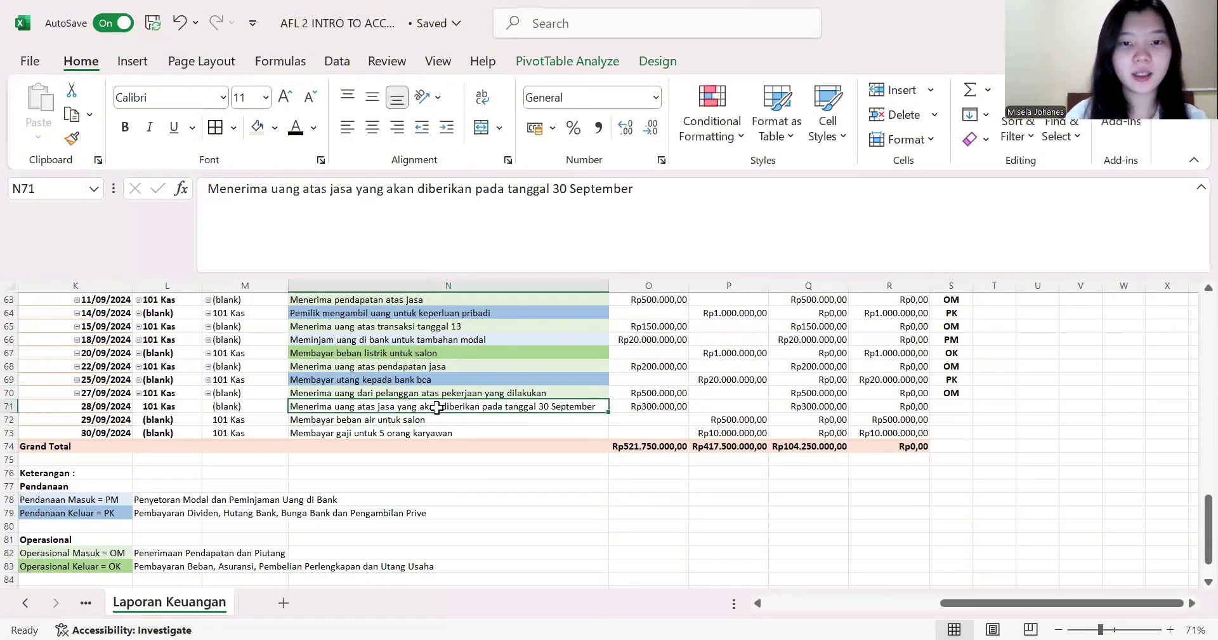
click(275, 127)
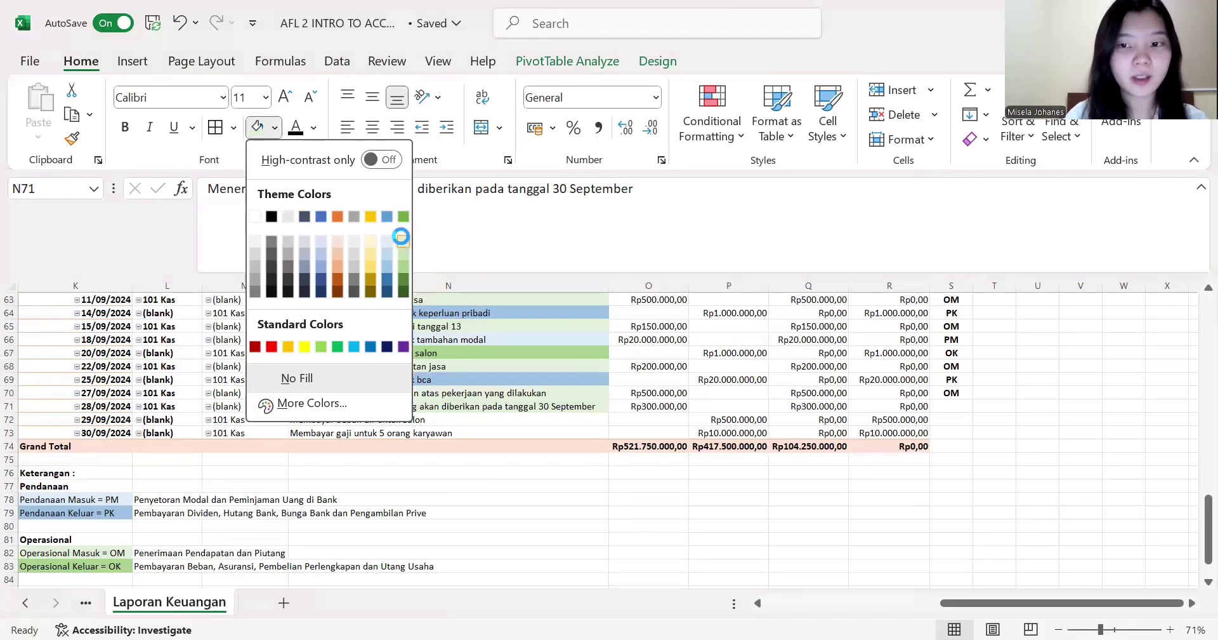
click(401, 237)
click(950, 405)
text(OM)
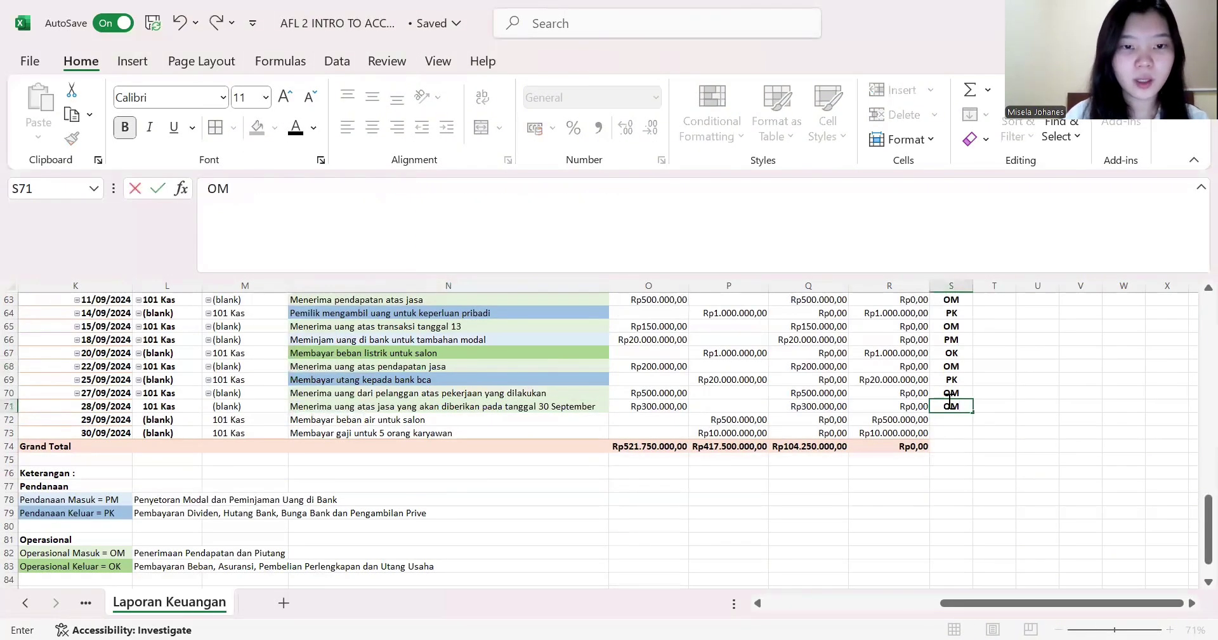
- Fill the Membayar beban air and Membayar gaji cells N72:N73 with medium green and enter OK in cells S72 and S73
click(480, 417)
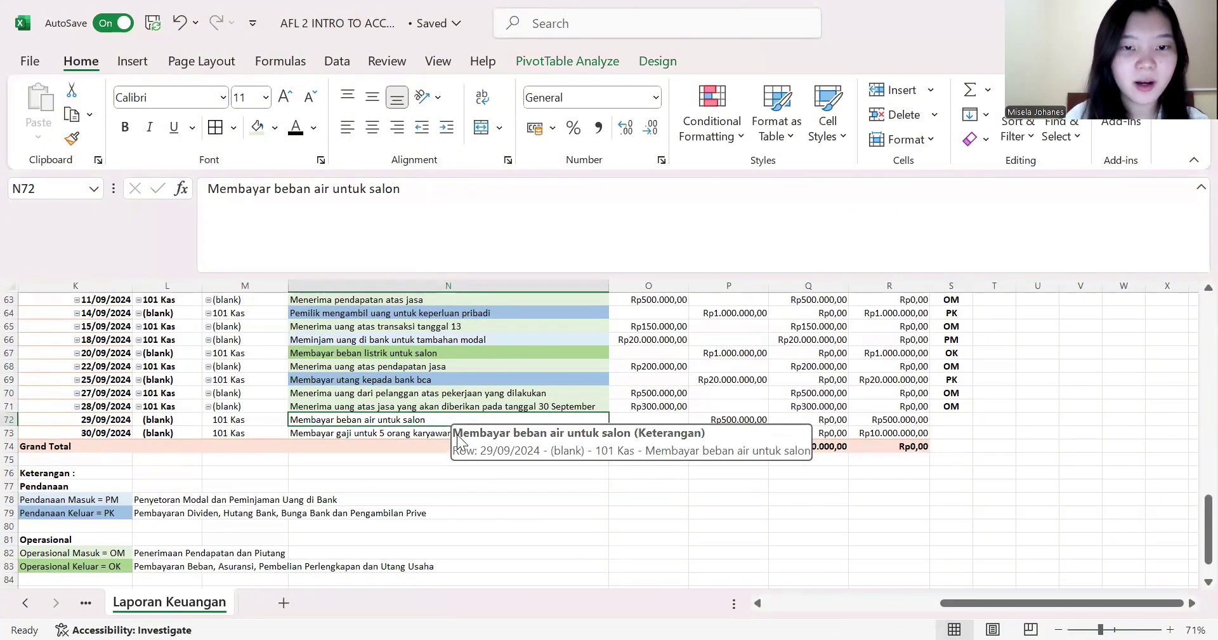
drag(458, 419, 458, 433)
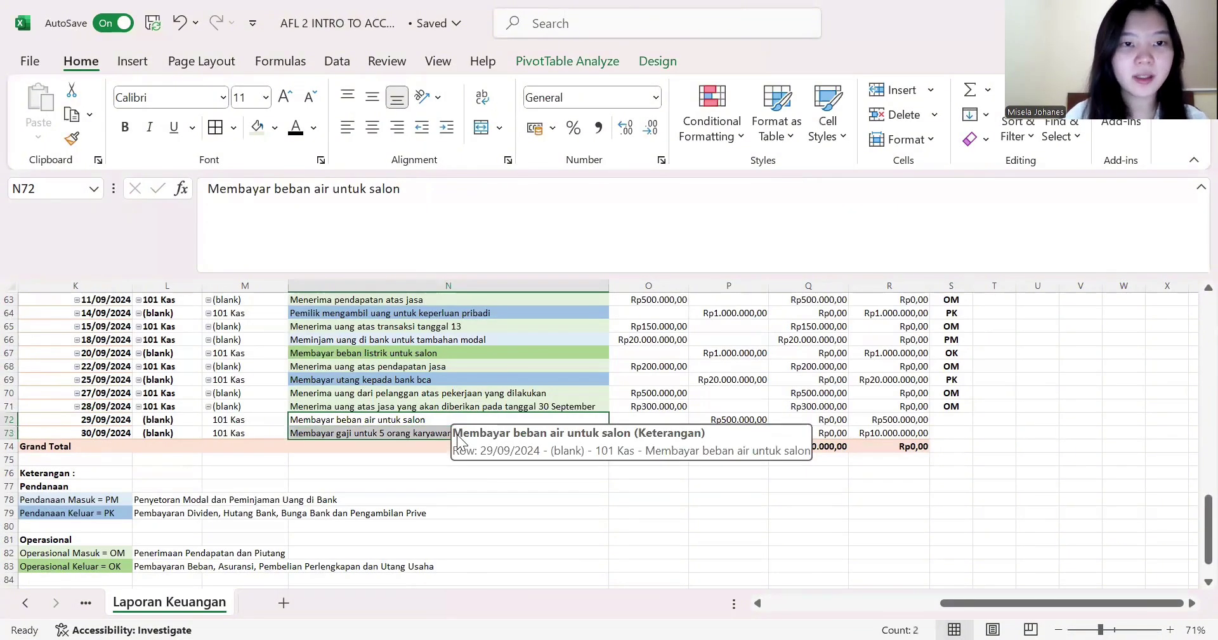
click(274, 129)
click(402, 264)
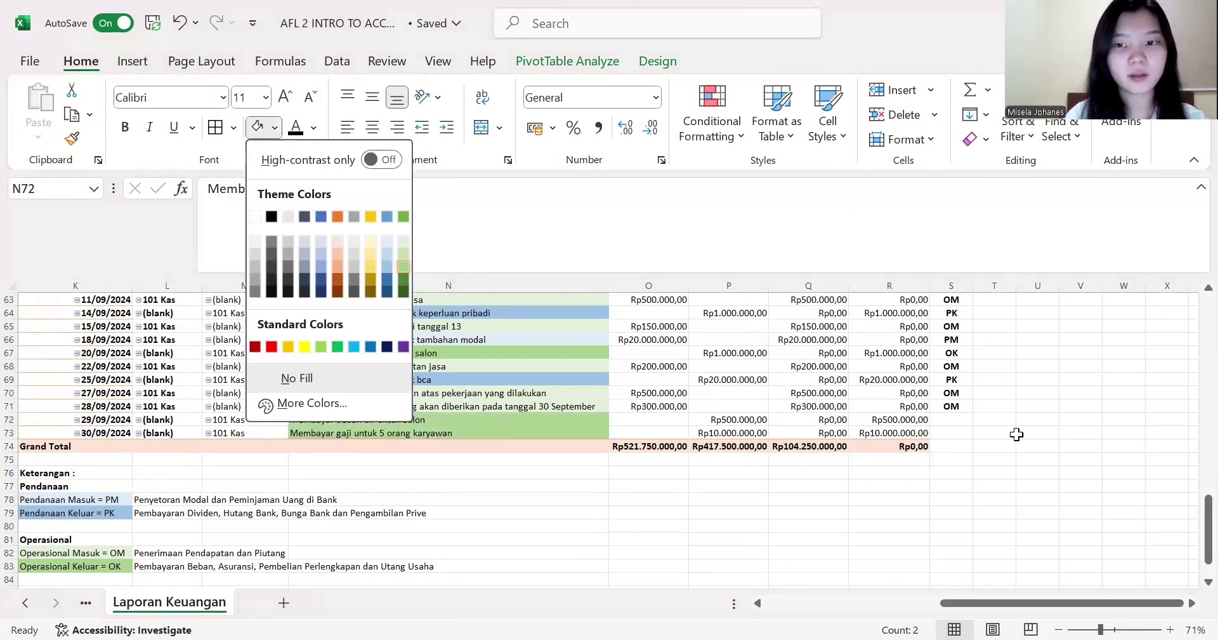
click(956, 420)
text(OK)
key(Return)
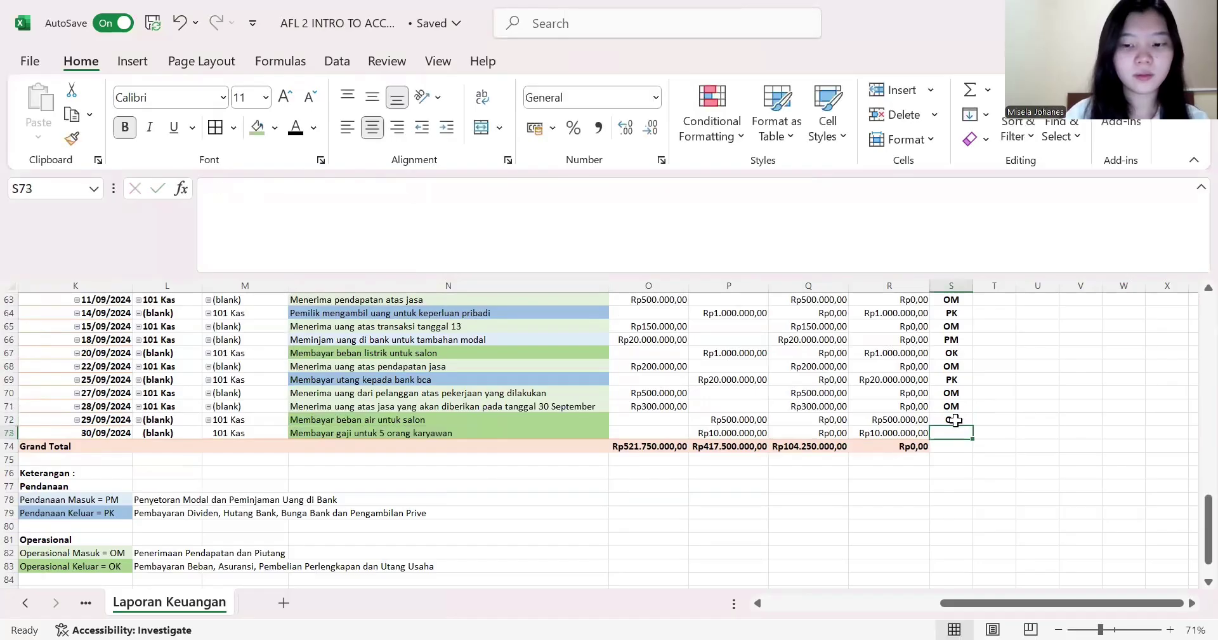
text(OK)
click(952, 485)
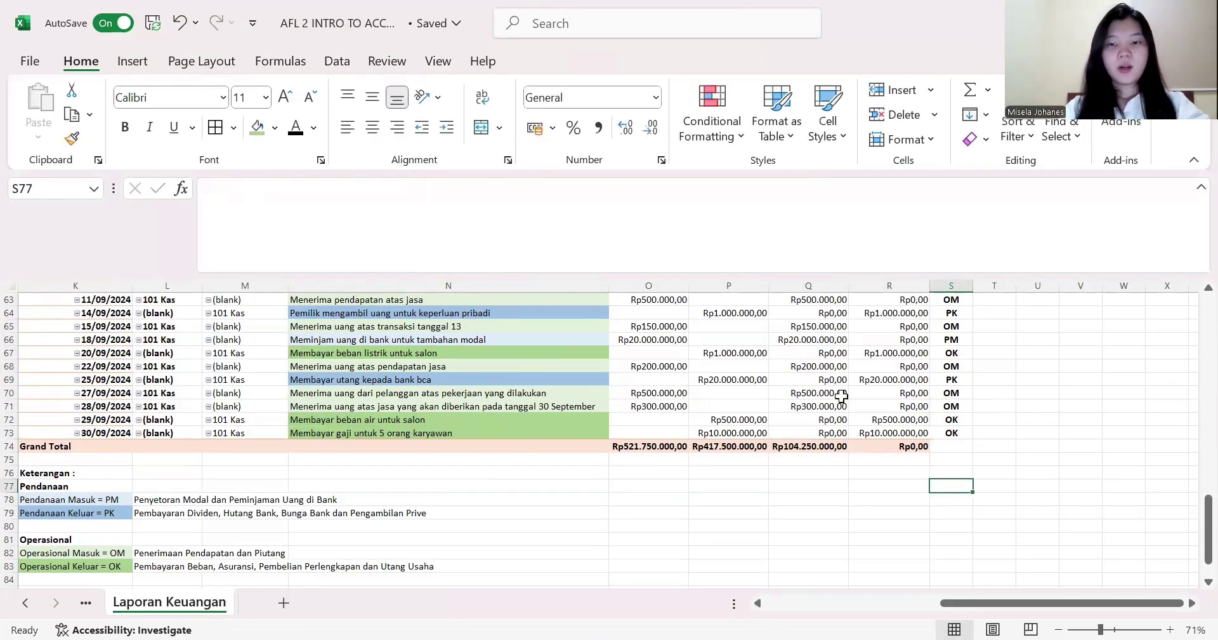
- Review the coded 101 Kas transactions and the layout of the existing Laporan Posisi Keuangan
scroll(842, 402, up, 2)
scroll(842, 396, up, 2)
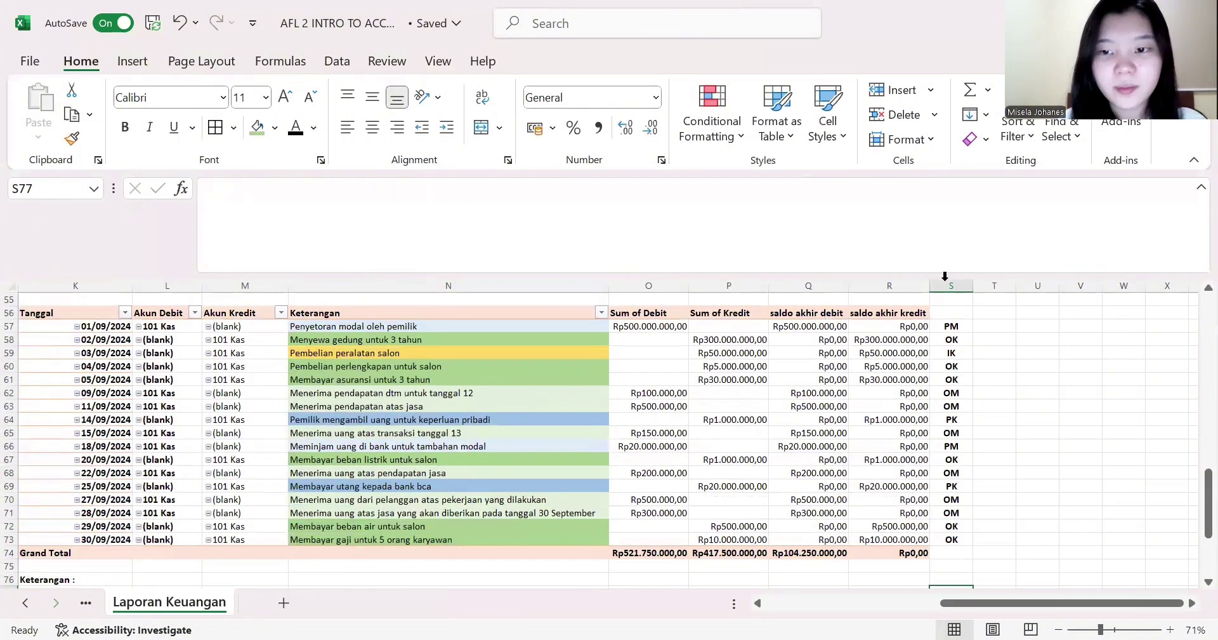
scroll(603, 423, down, 1)
scroll(603, 424, left, 1)
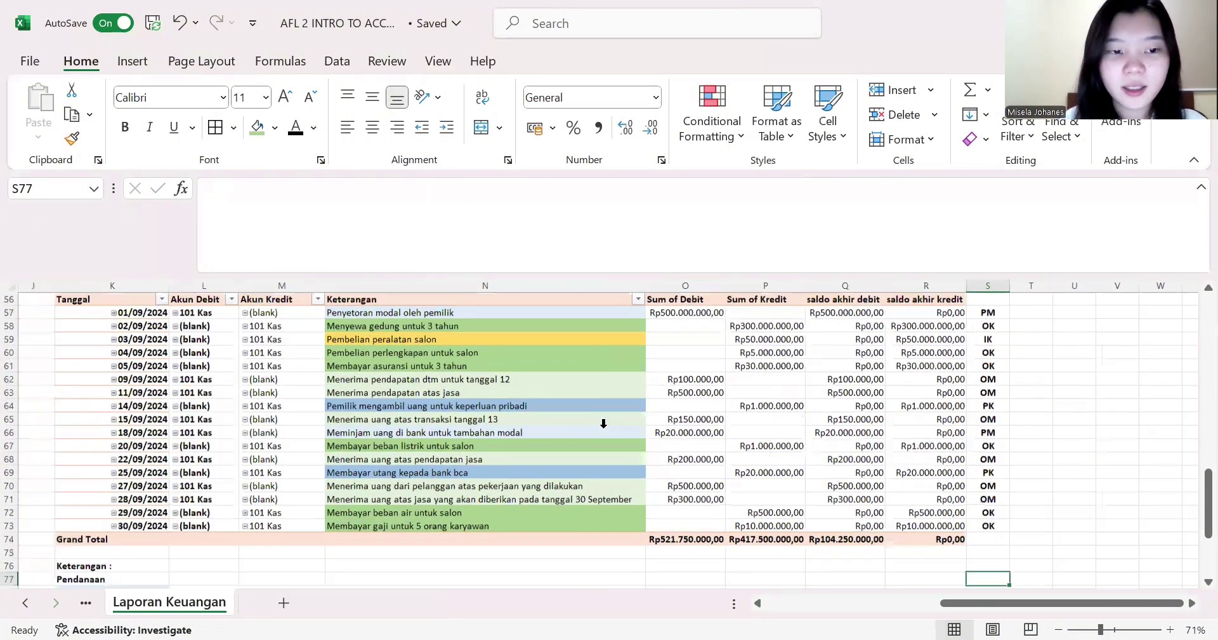
scroll(604, 423, down, 1)
scroll(603, 424, left, 2)
scroll(604, 424, up, 3)
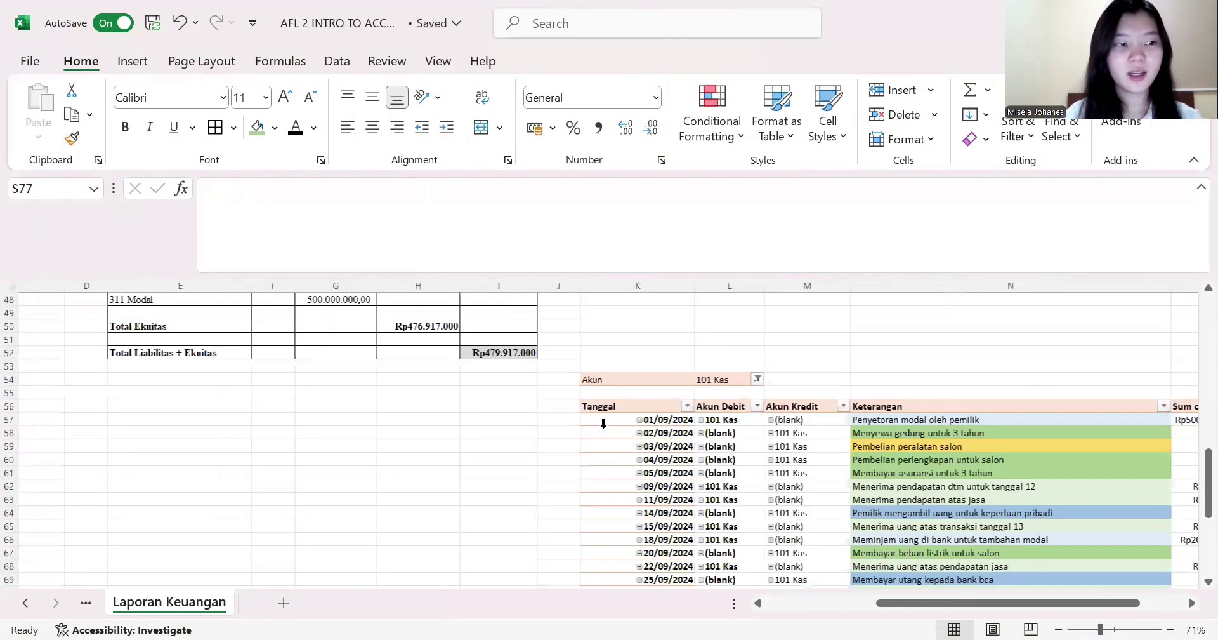
scroll(604, 424, left, 2)
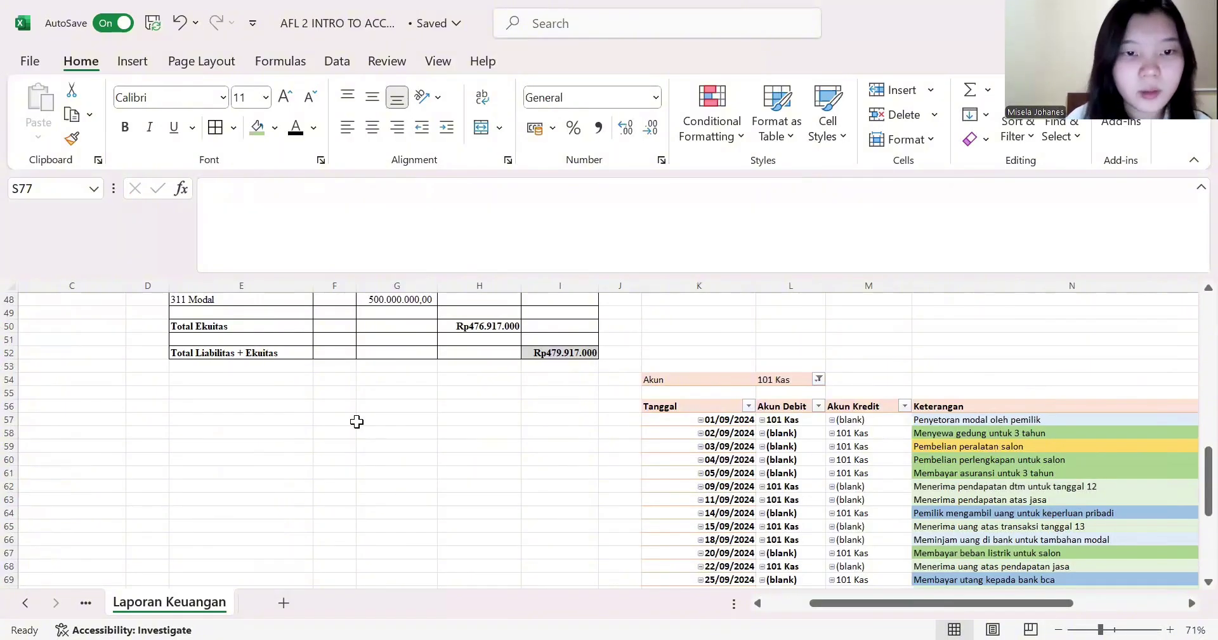
scroll(355, 392, up, 10)
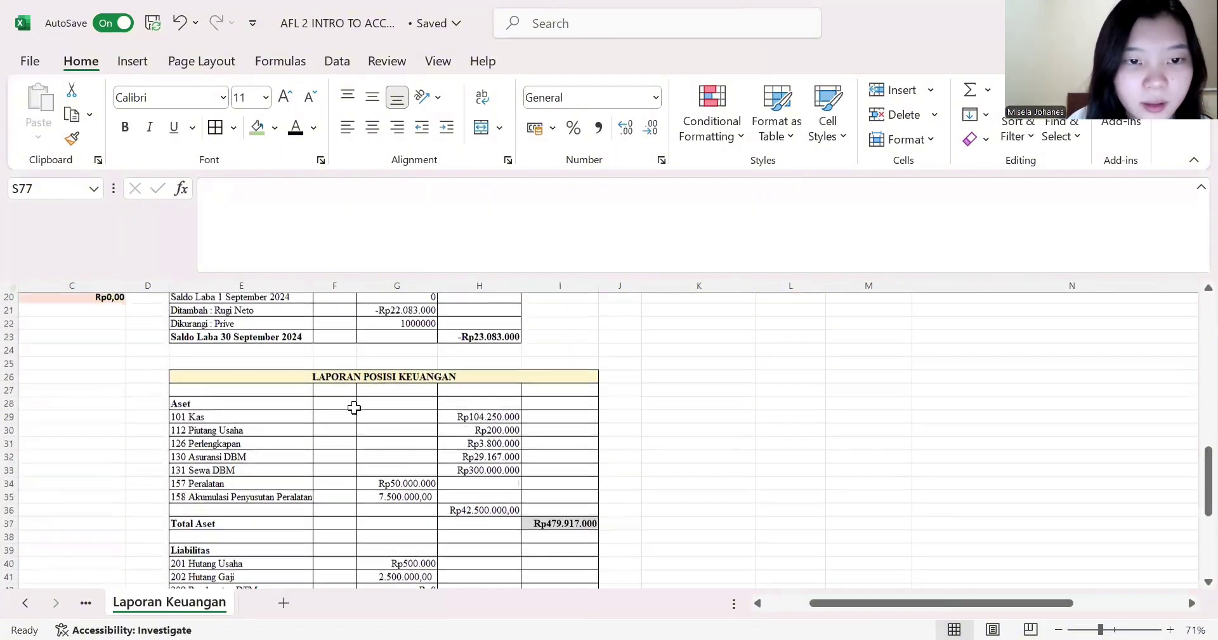
scroll(354, 406, down, 9)
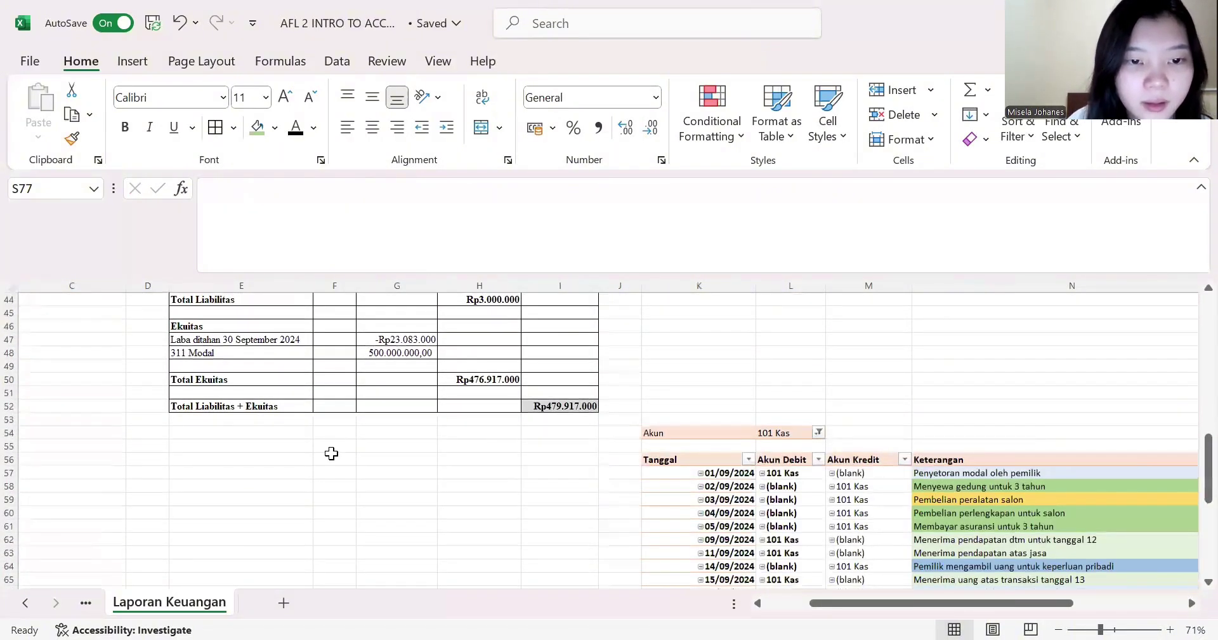
- Enter the heading LAPORAN ARUS KAS in cell F55 and the section label Kegiatan Pendanaan in cell E57
click(330, 443)
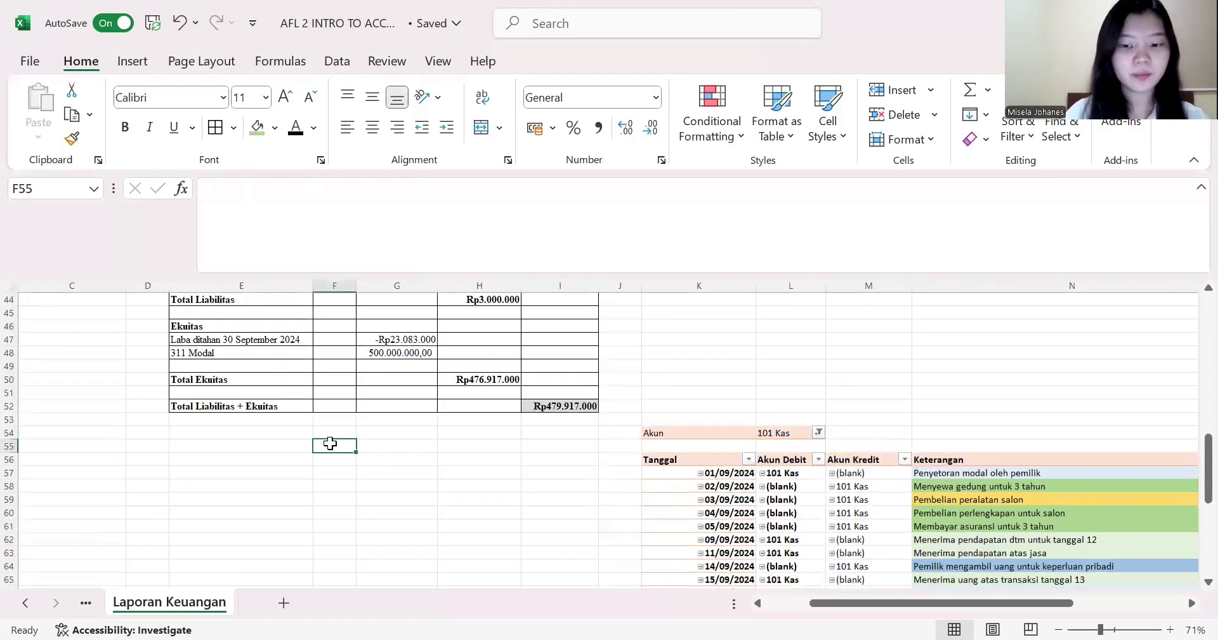
text(LAPORAN A)
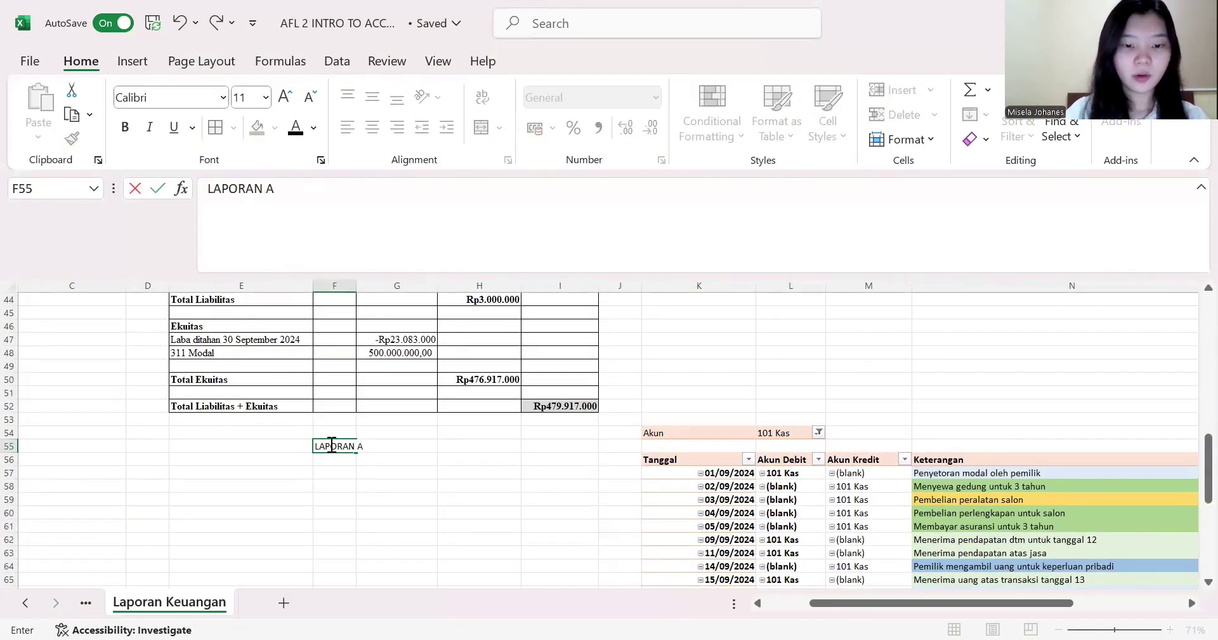
text(RUS KAS)
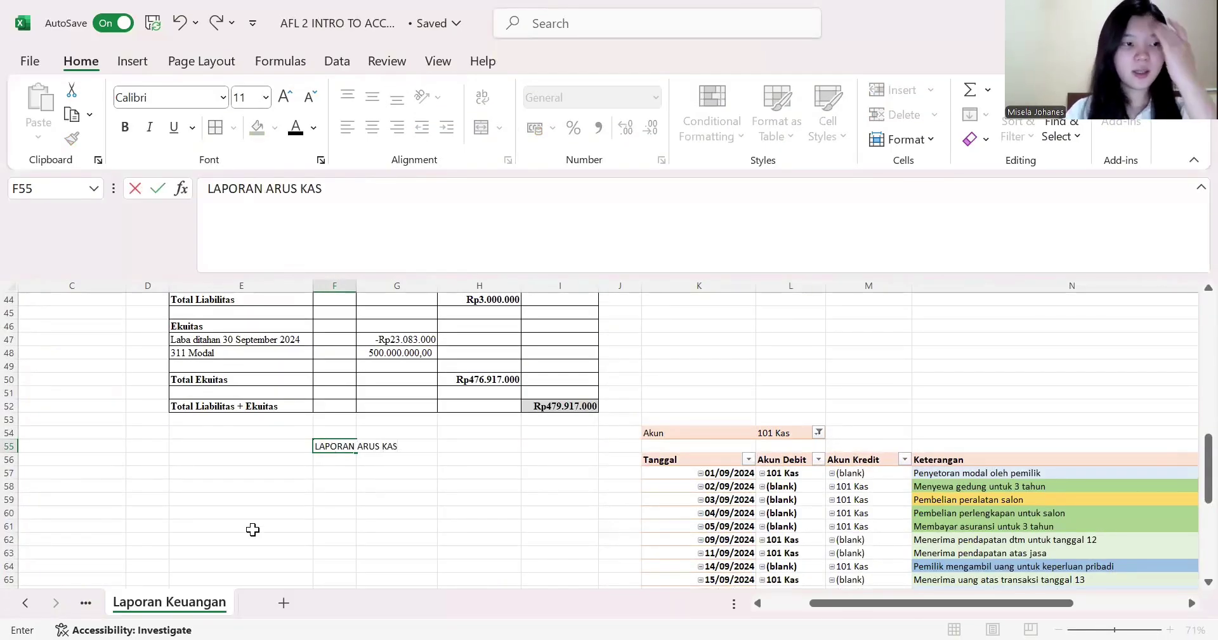
click(256, 476)
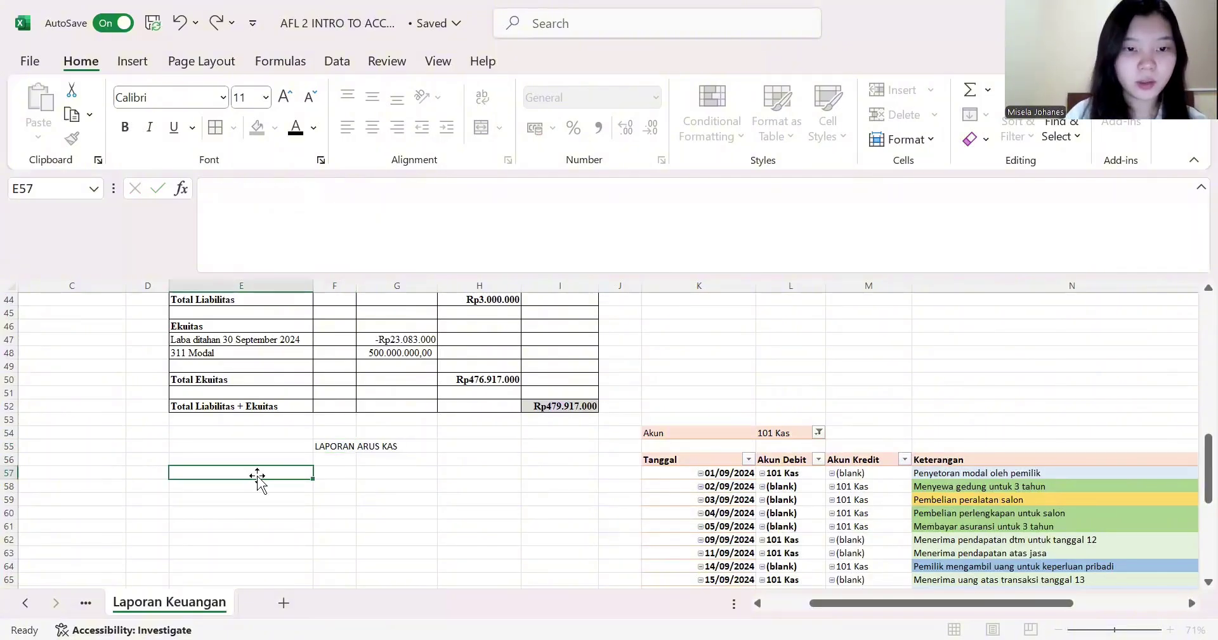
text(Kegi)
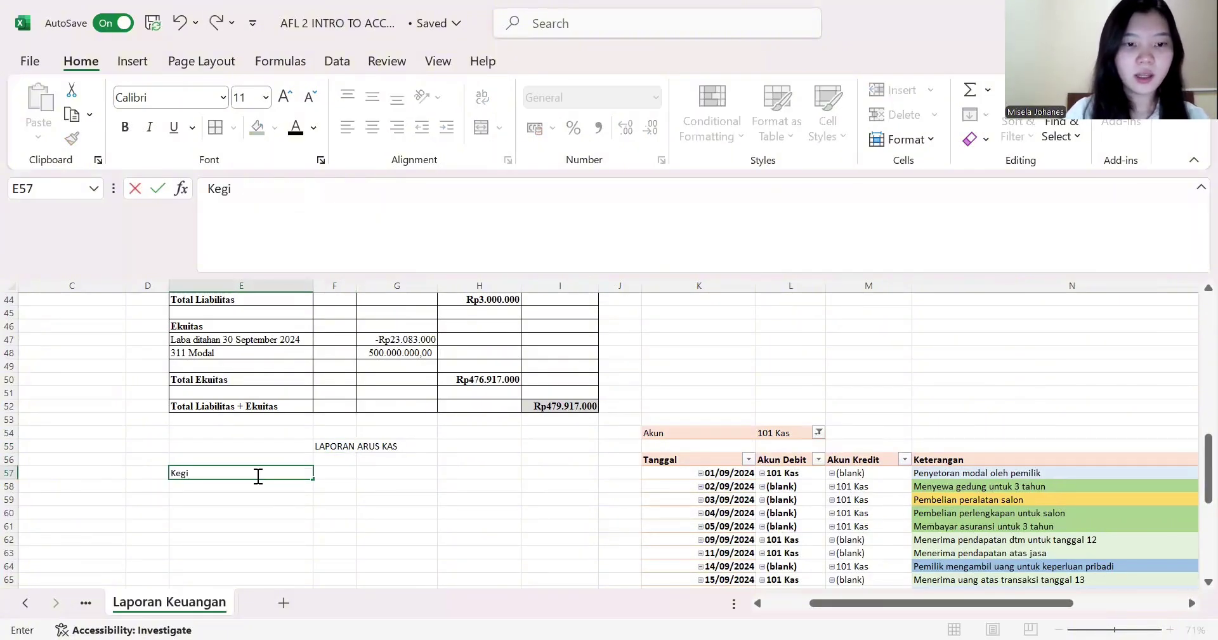
text(atan Pendanaan)
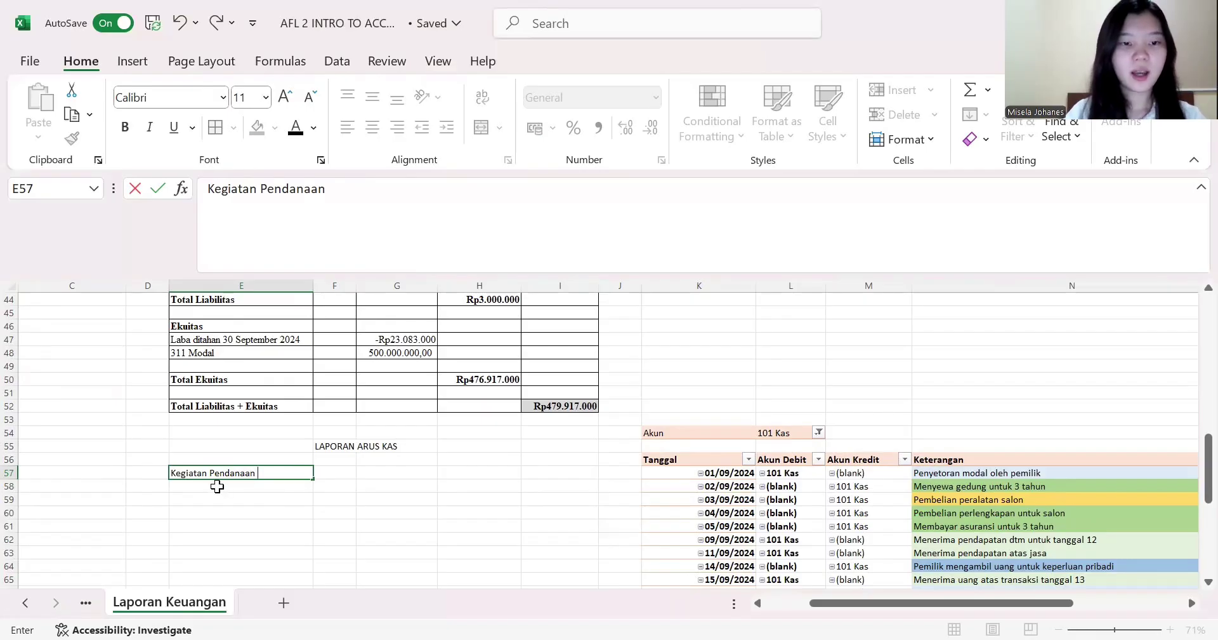
- Add Penyetoran Modal as the first item under Kegiatan Pendanaan in cell E58
click(217, 485)
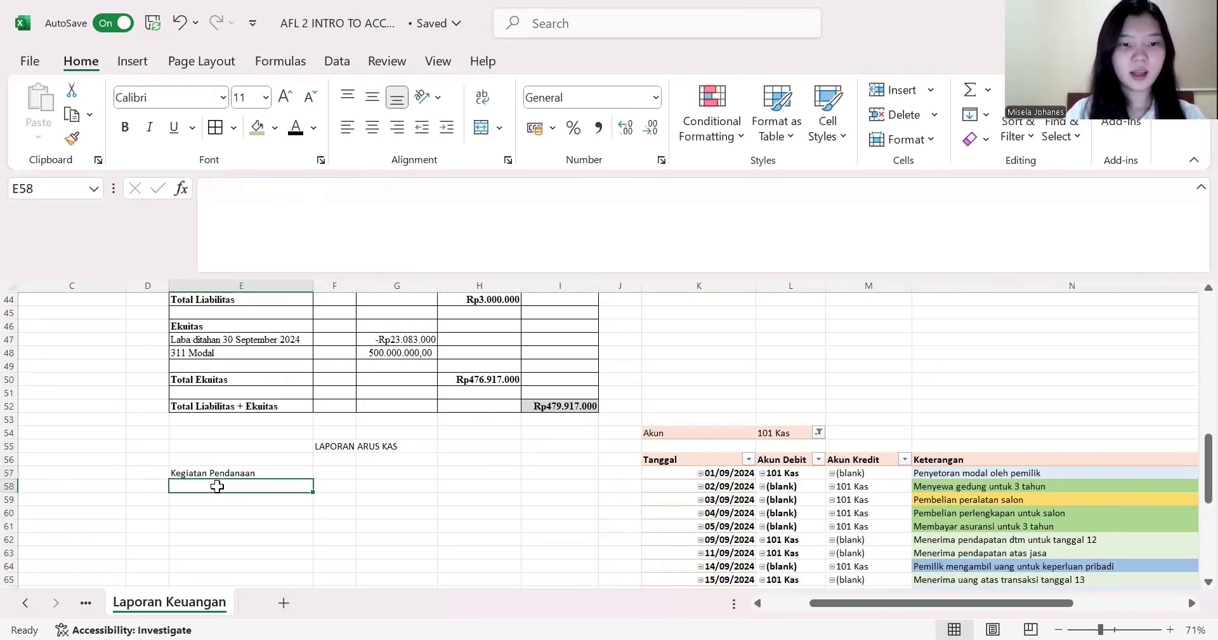
text(Penyetor)
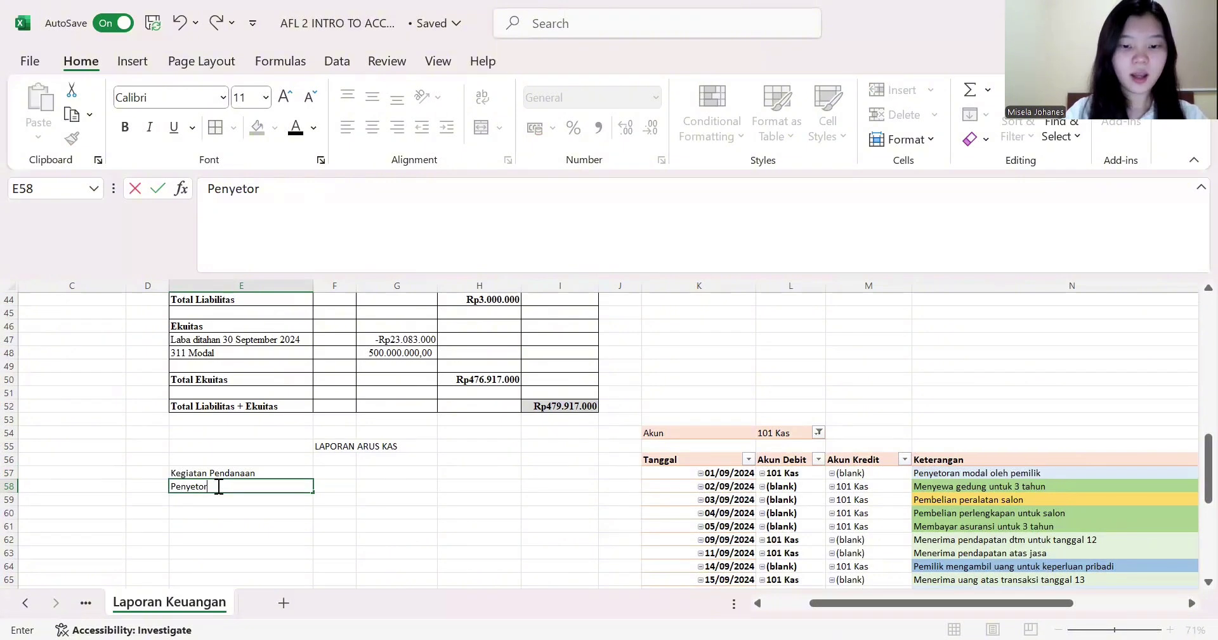
text(an Modal)
key(Return)
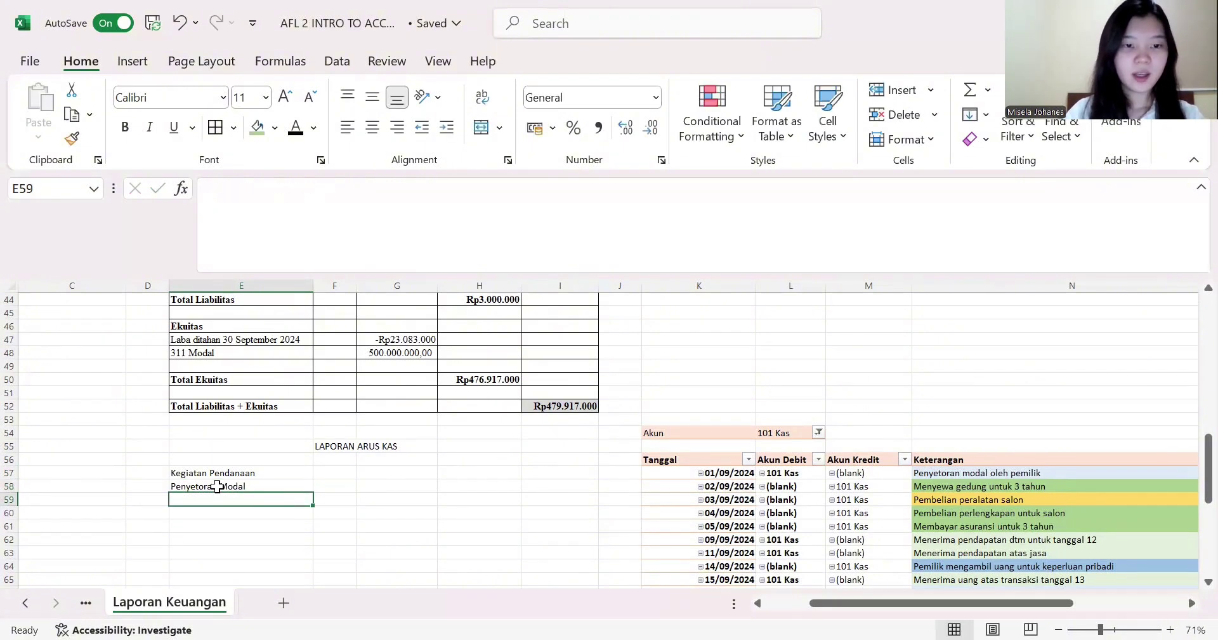
- Check the financing transactions in the 101 Kas table and enter Pengambilan Prive in cell E59
scroll(377, 451, down, 2)
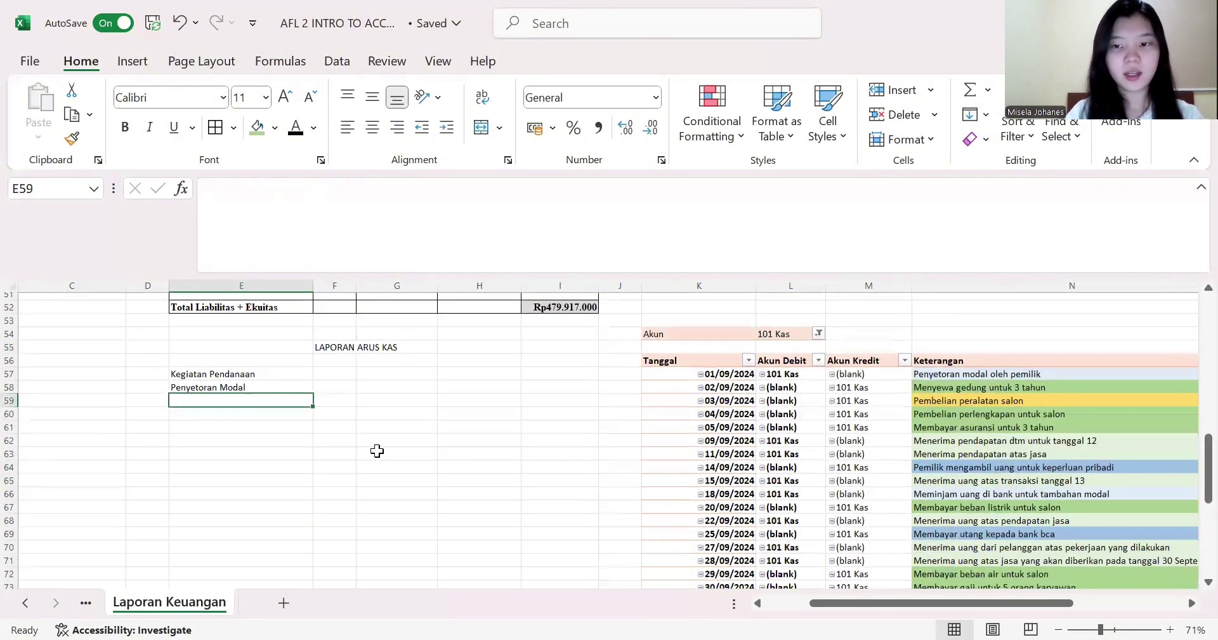
scroll(377, 451, right, 2)
scroll(377, 450, down, 2)
scroll(377, 451, up, 1)
scroll(377, 450, right, 3)
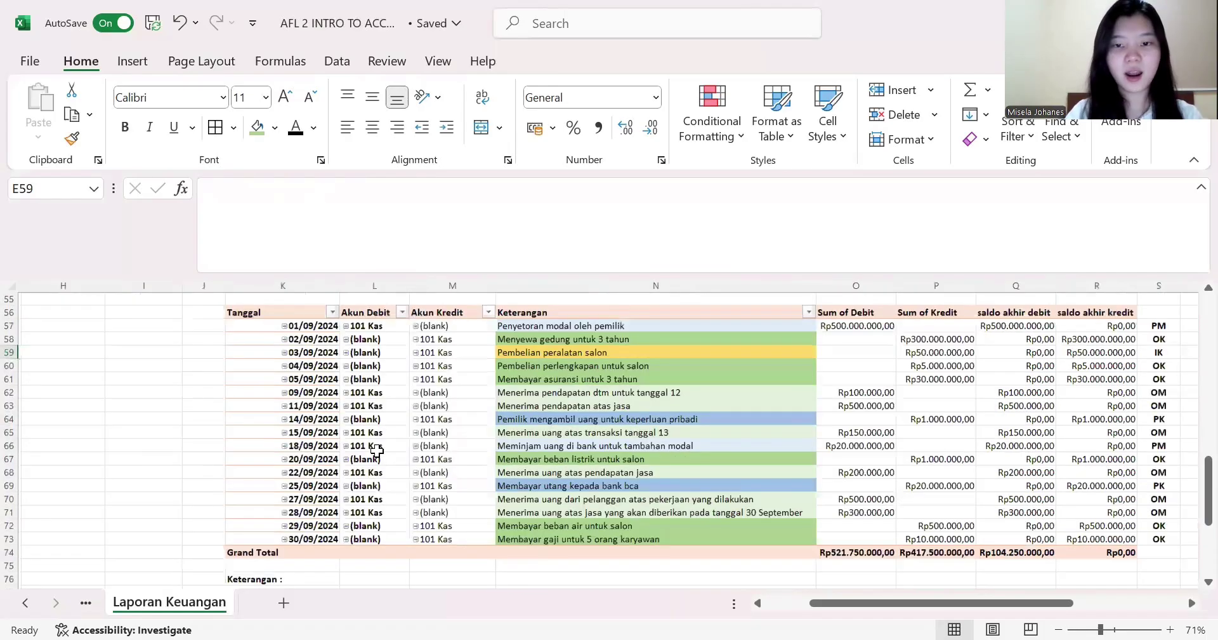
scroll(377, 451, right, 1)
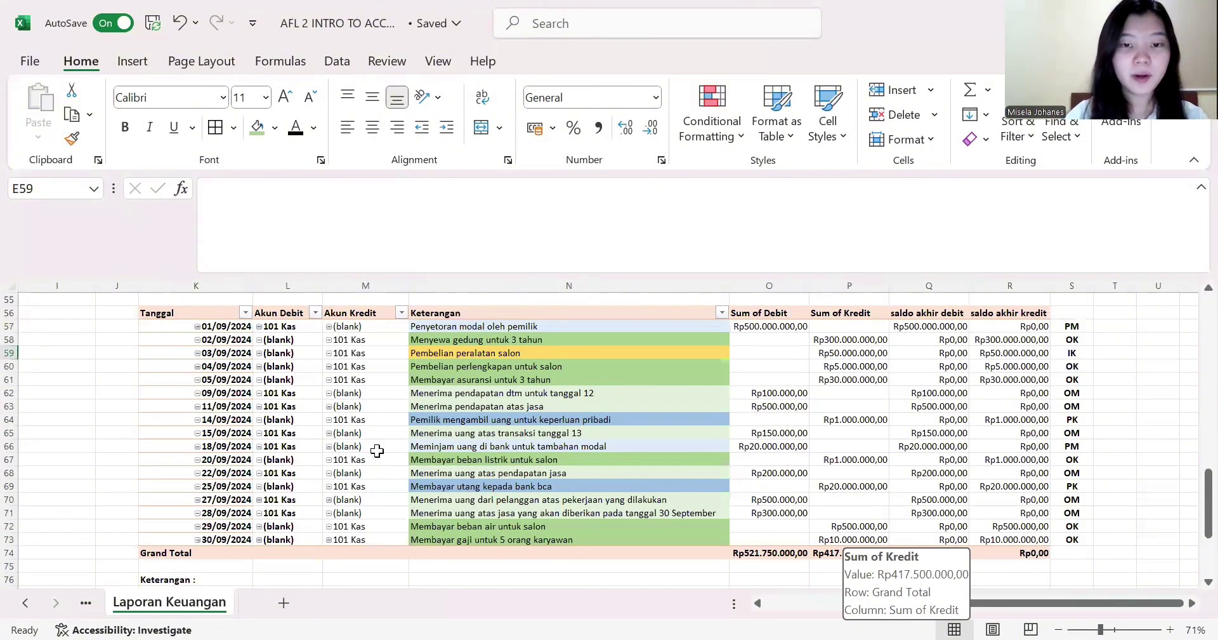
scroll(377, 450, left, 5)
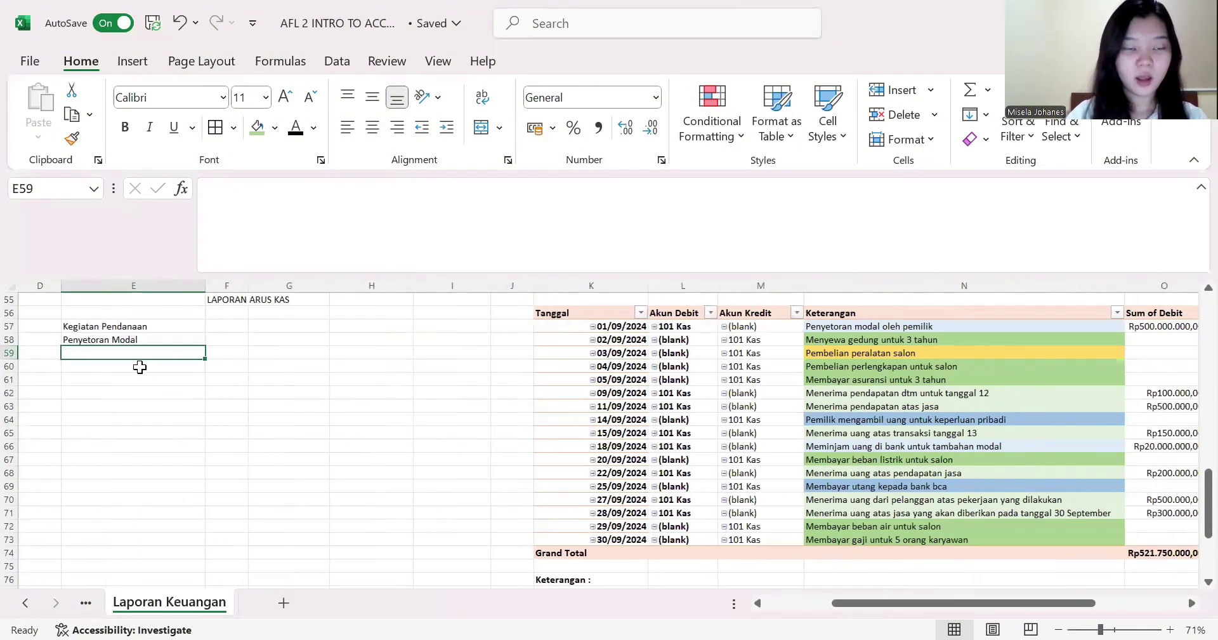
text(Pengambi)
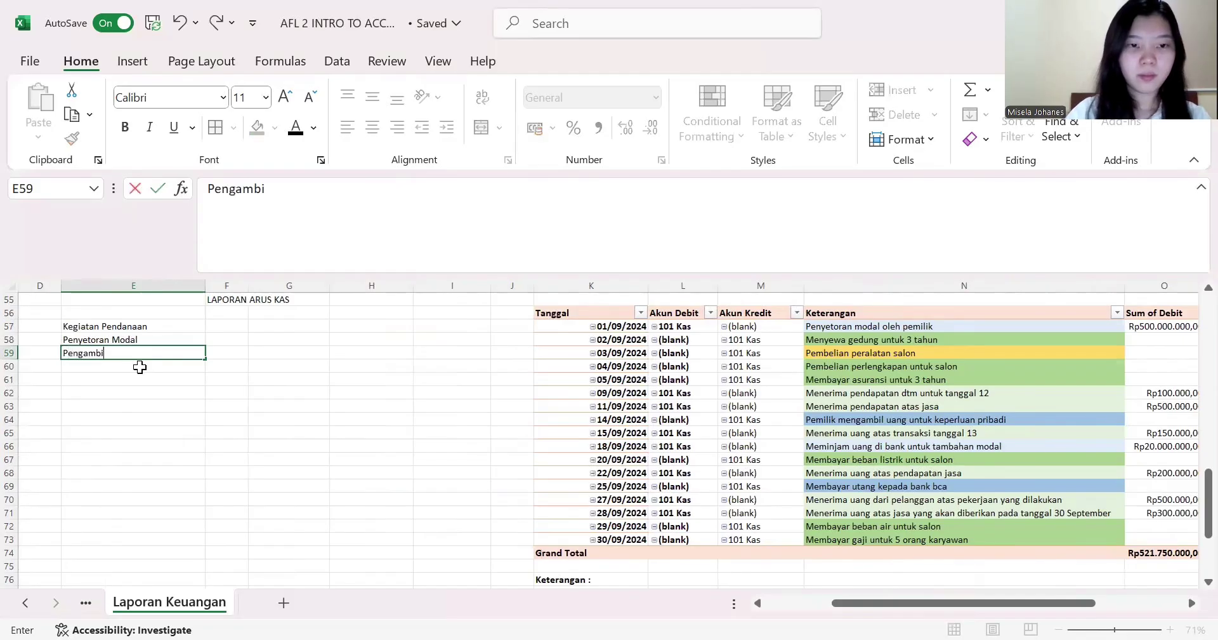
text(lan Perive)
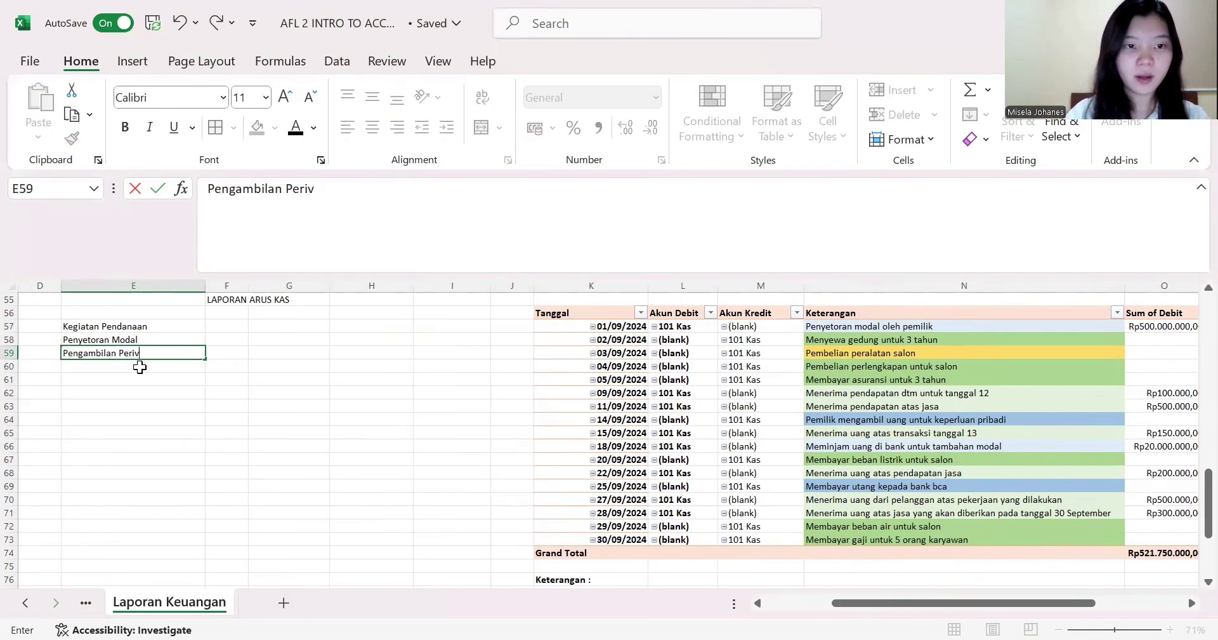
key(BackSpace)
key(BackSpace)
key(BackSpace)
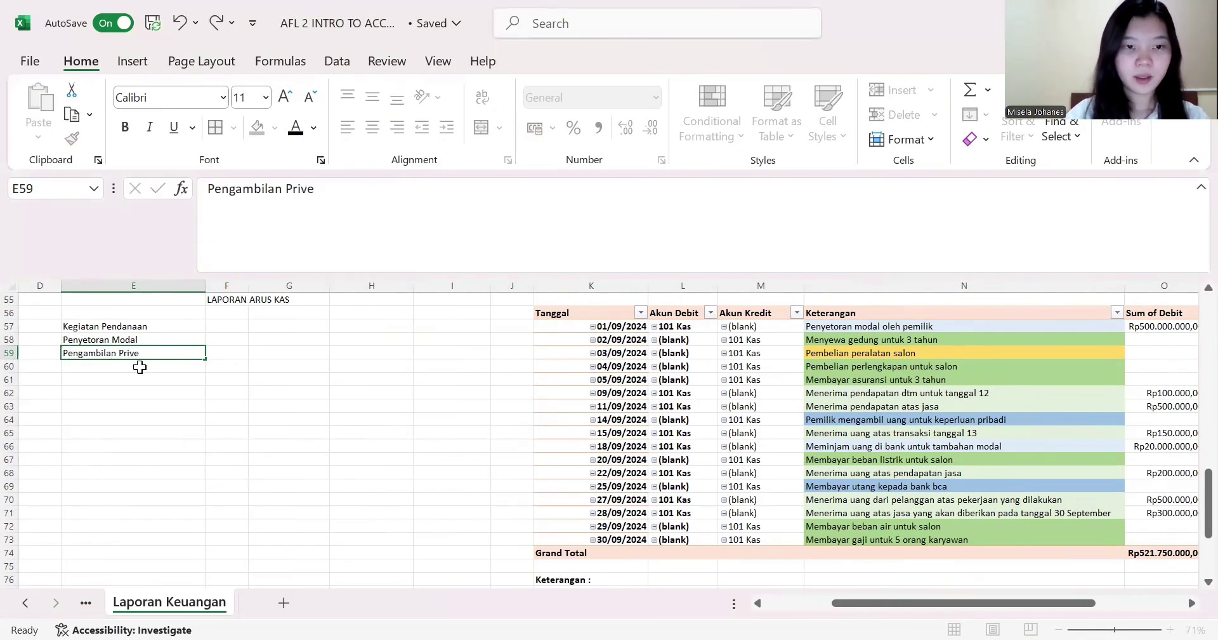
key(Return)
- Enter Pembayaran Hutang Bank in cell E60 under the Kegiatan Pendanaan items
text(Pembay)
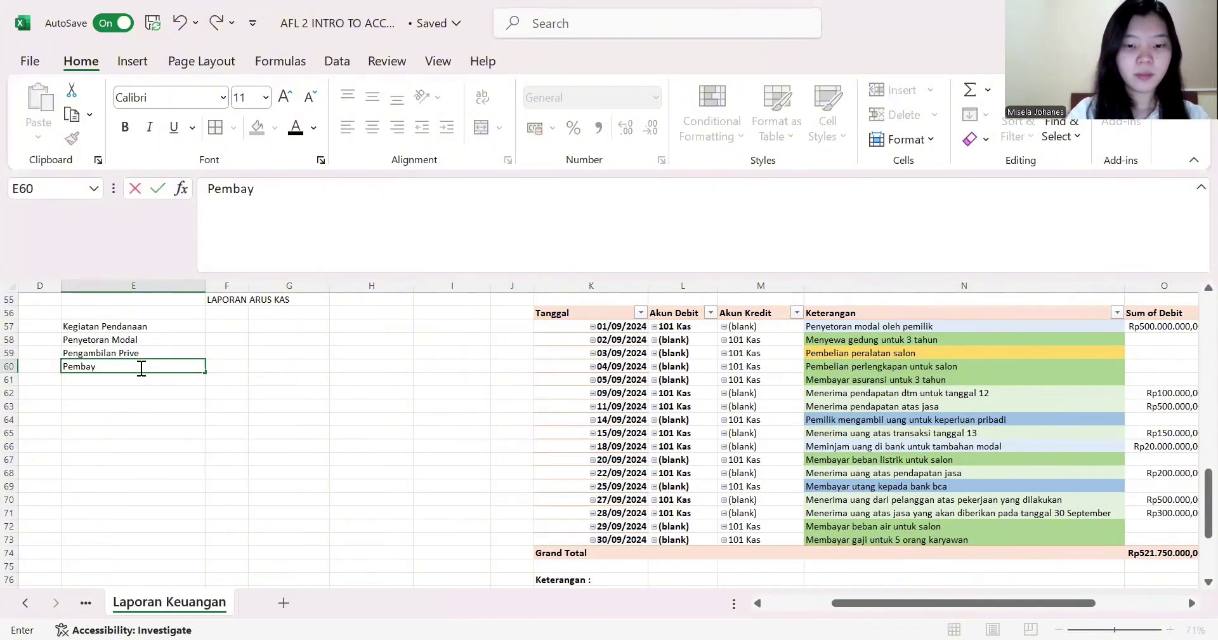
text(aran Huta)
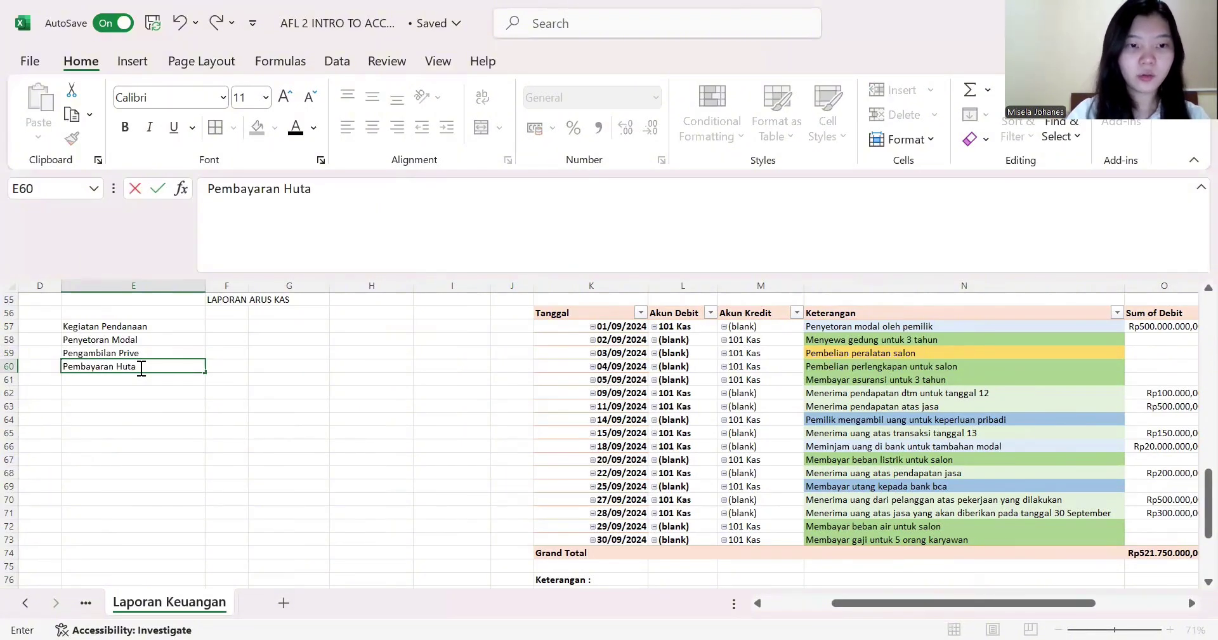
text(ng Bank)
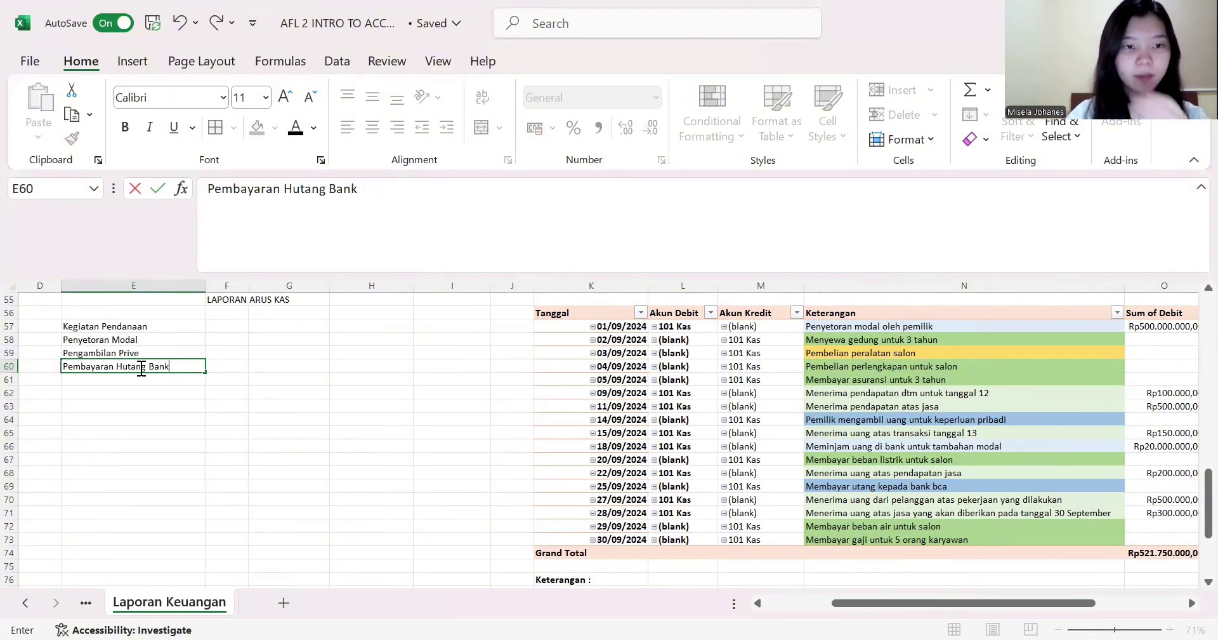
click(258, 344)
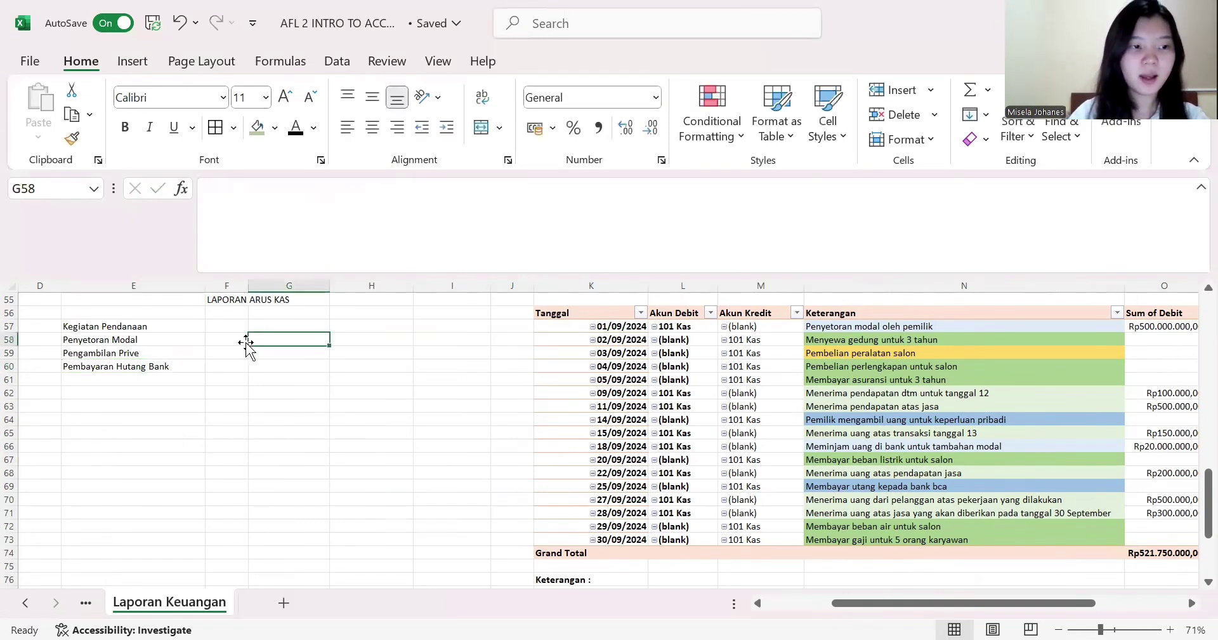
- Begin the Penyetoran Modal formula in F58 with SUMIF(S57:S73;S57;O57:O73), summing Sum of Debit for the PM code
click(240, 340)
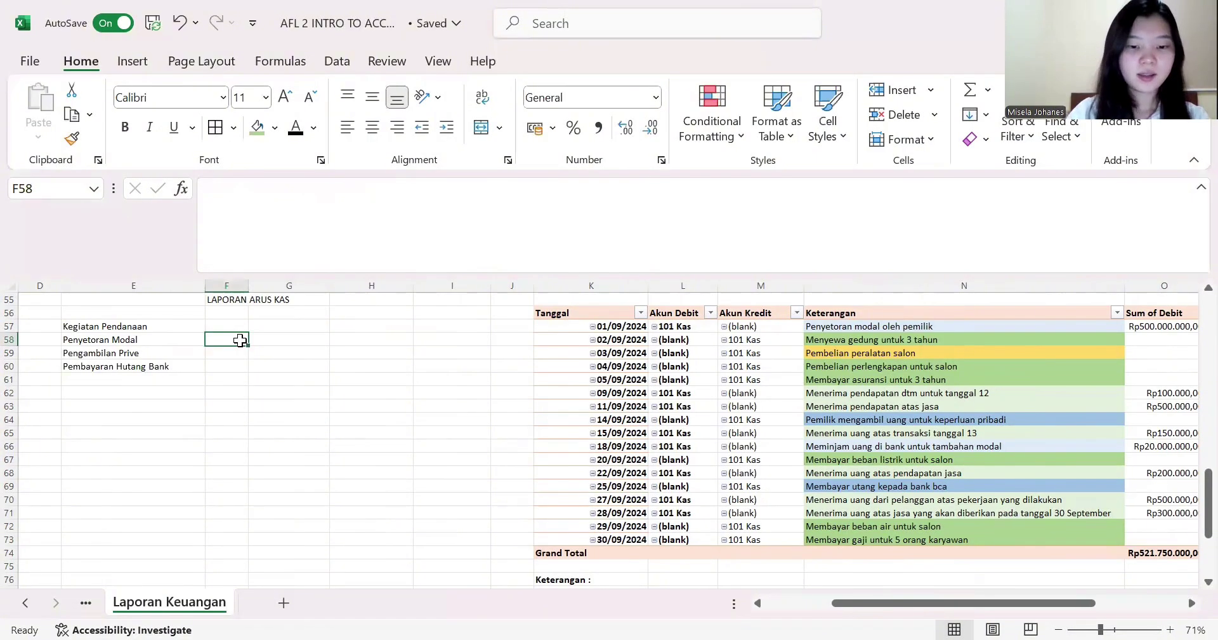
text(=sumif)
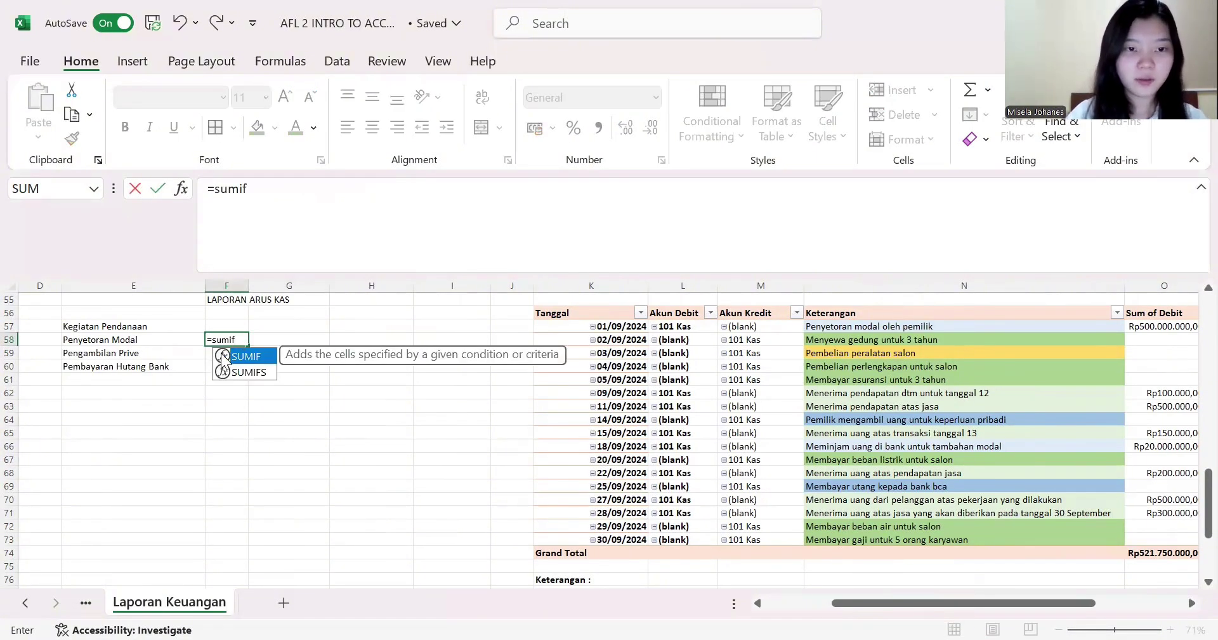
key(Tab)
scroll(924, 372, right, 5)
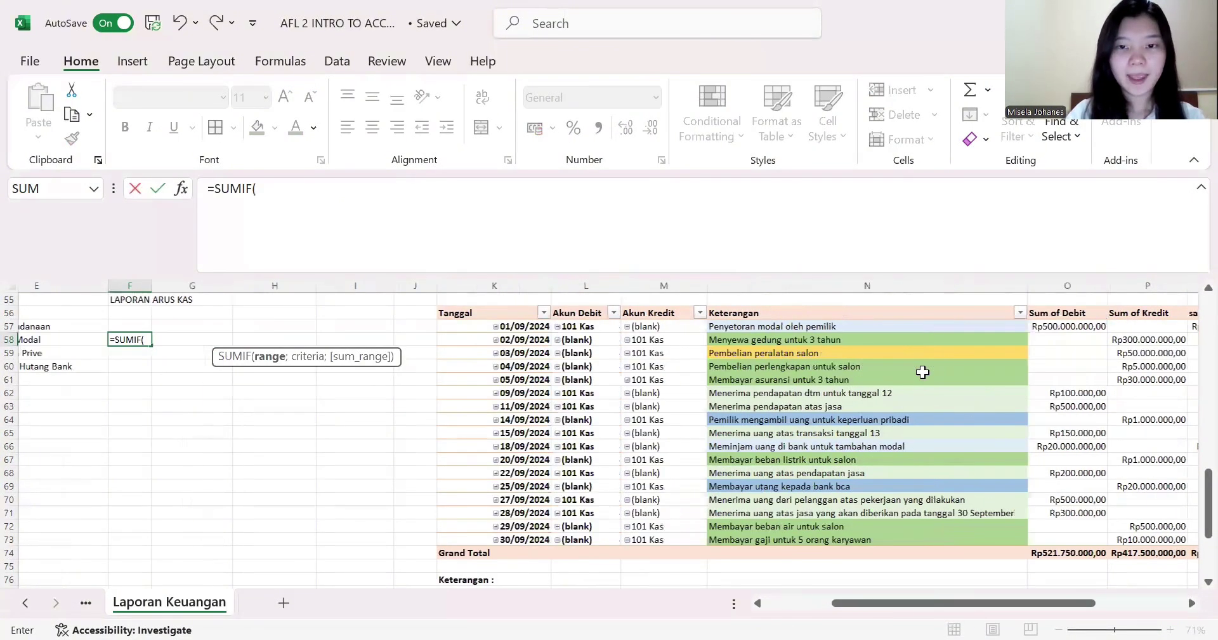
scroll(702, 350, right, 1)
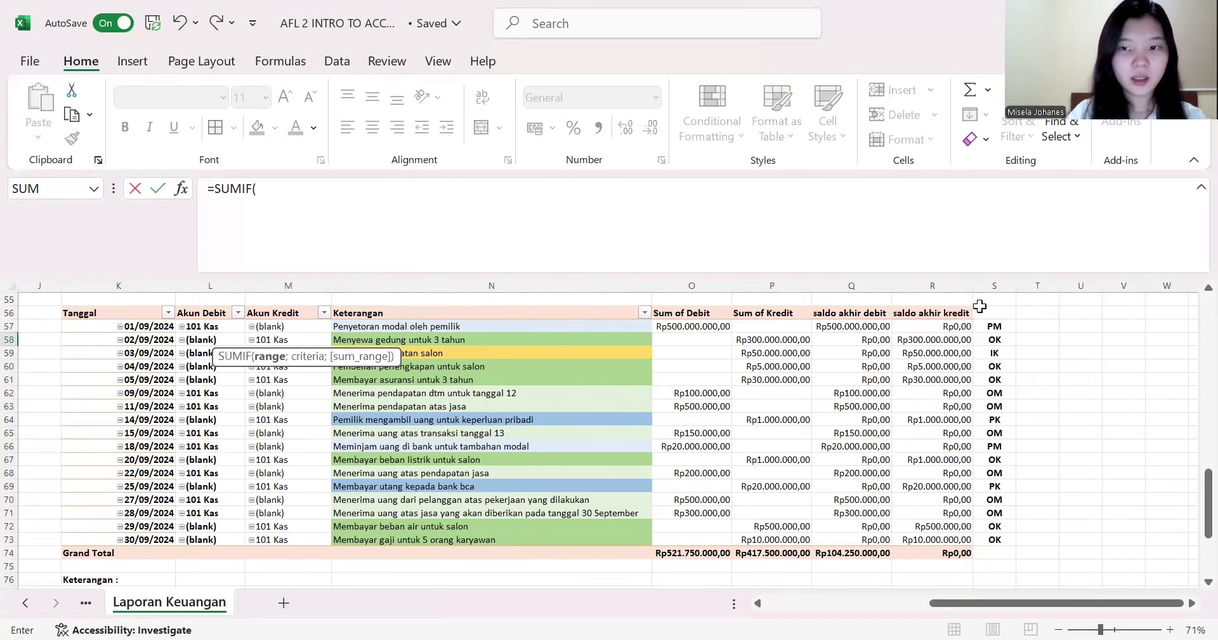
click(994, 325)
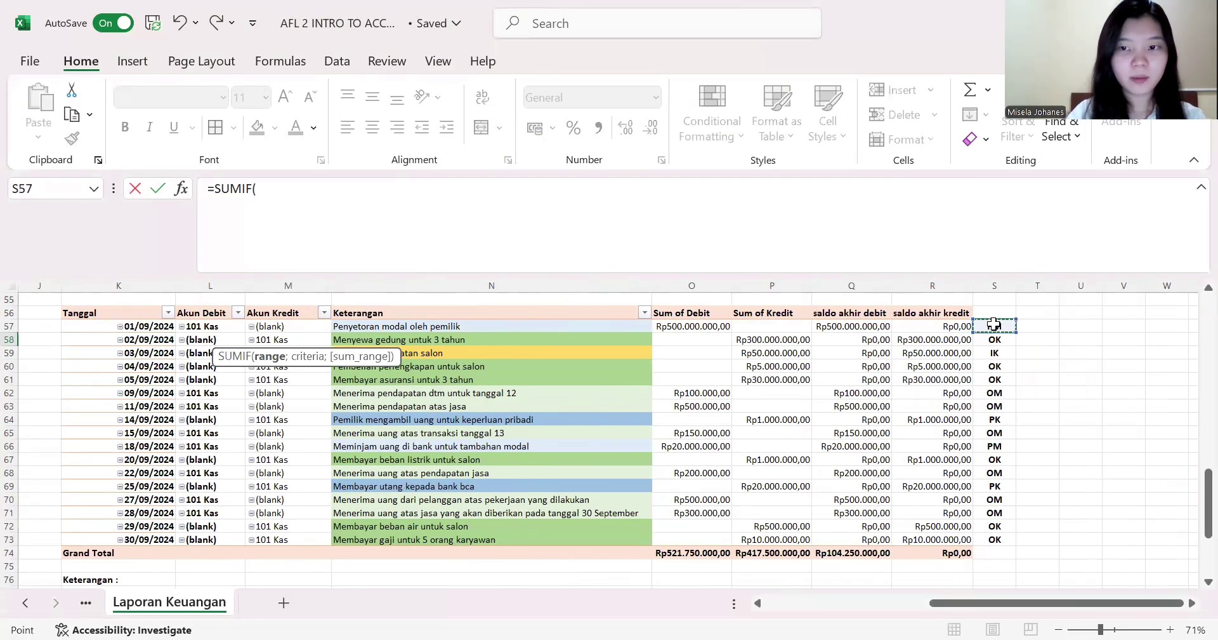
shift+click(996, 535)
text(;)
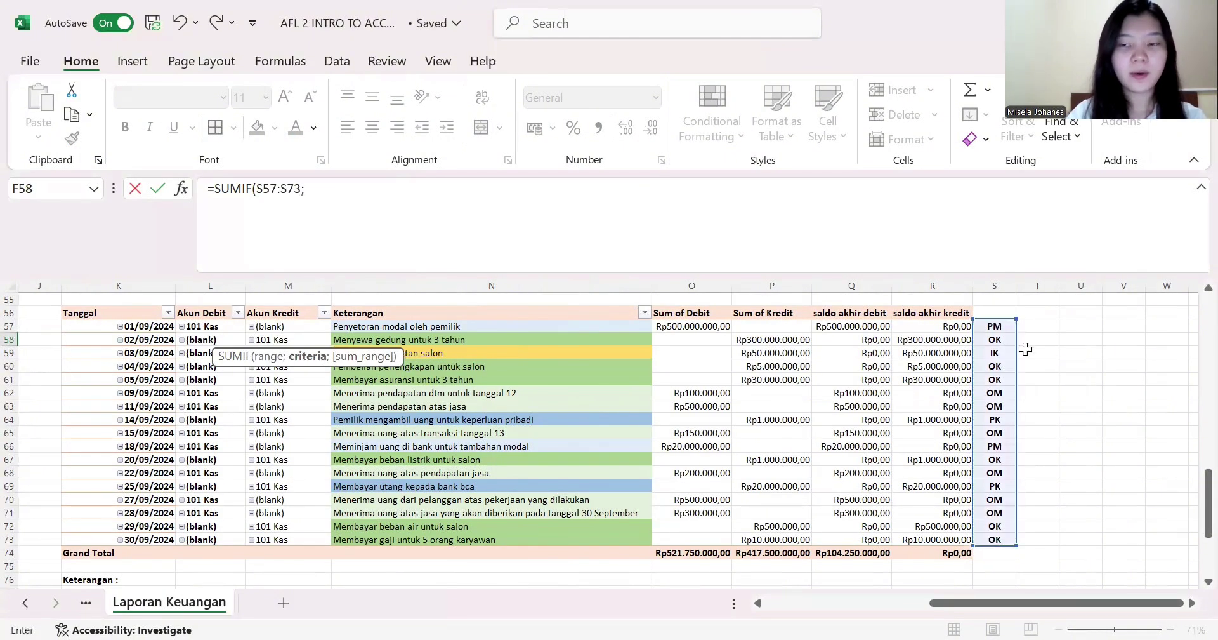
click(998, 327)
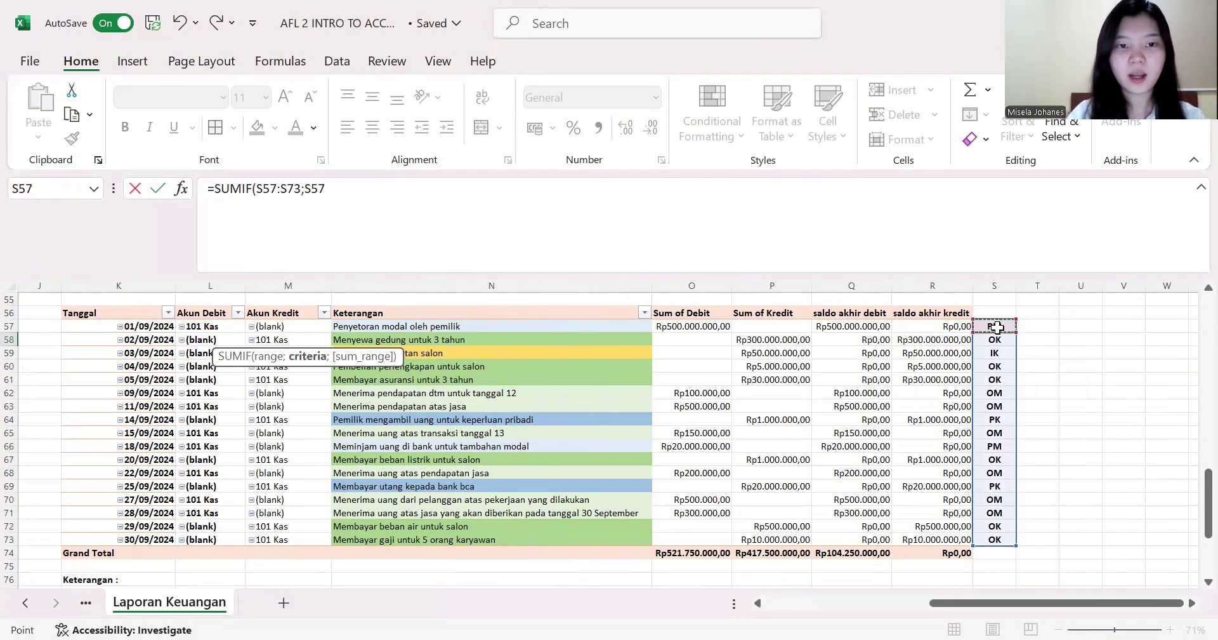
text(;)
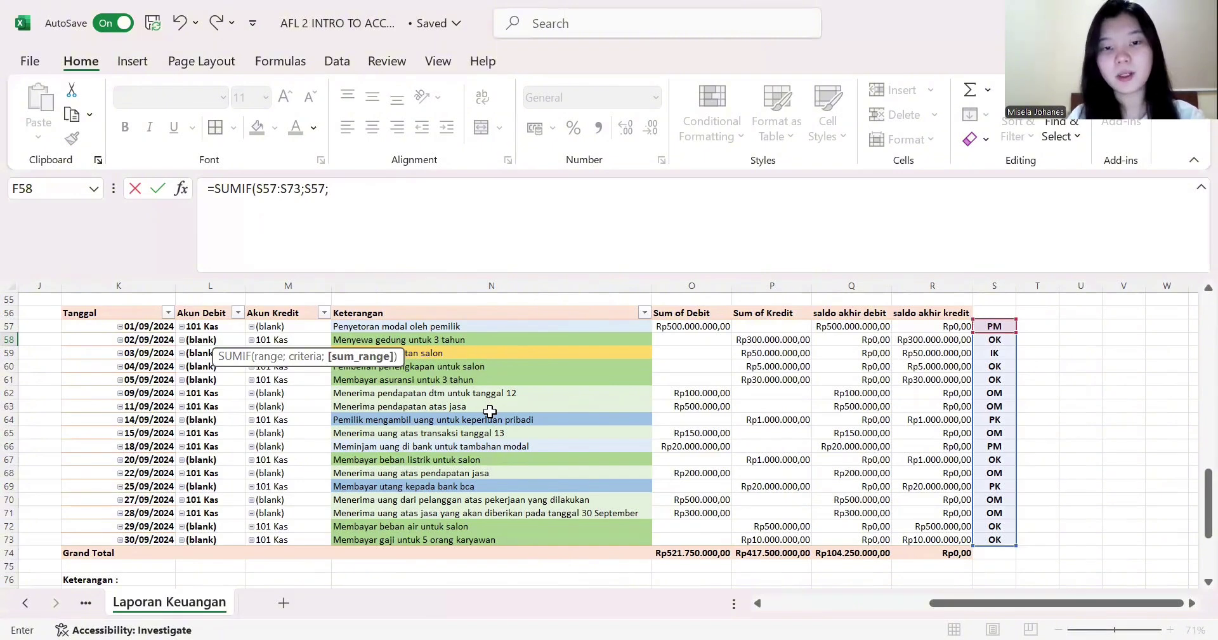
click(699, 328)
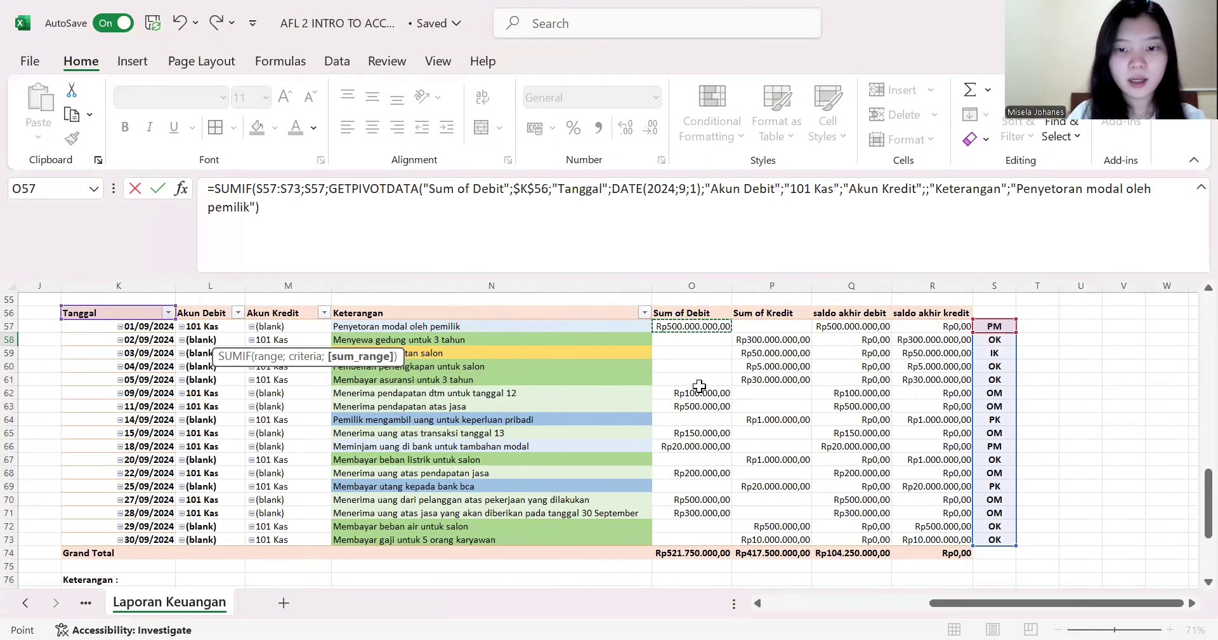
drag(699, 327, 699, 540)
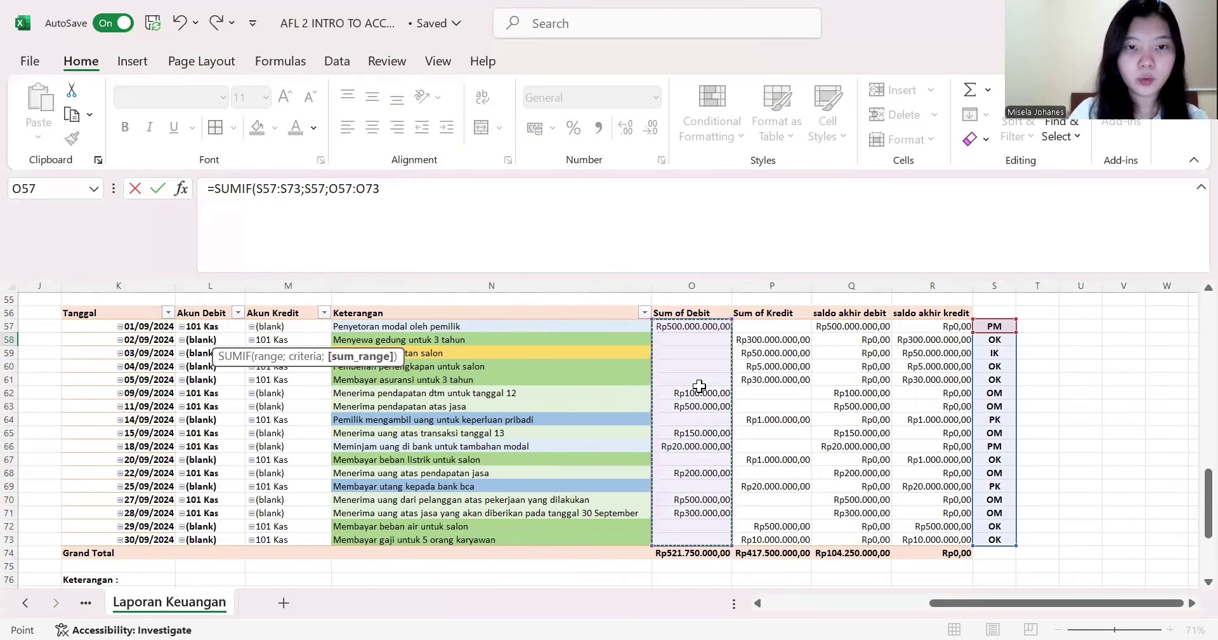
text())
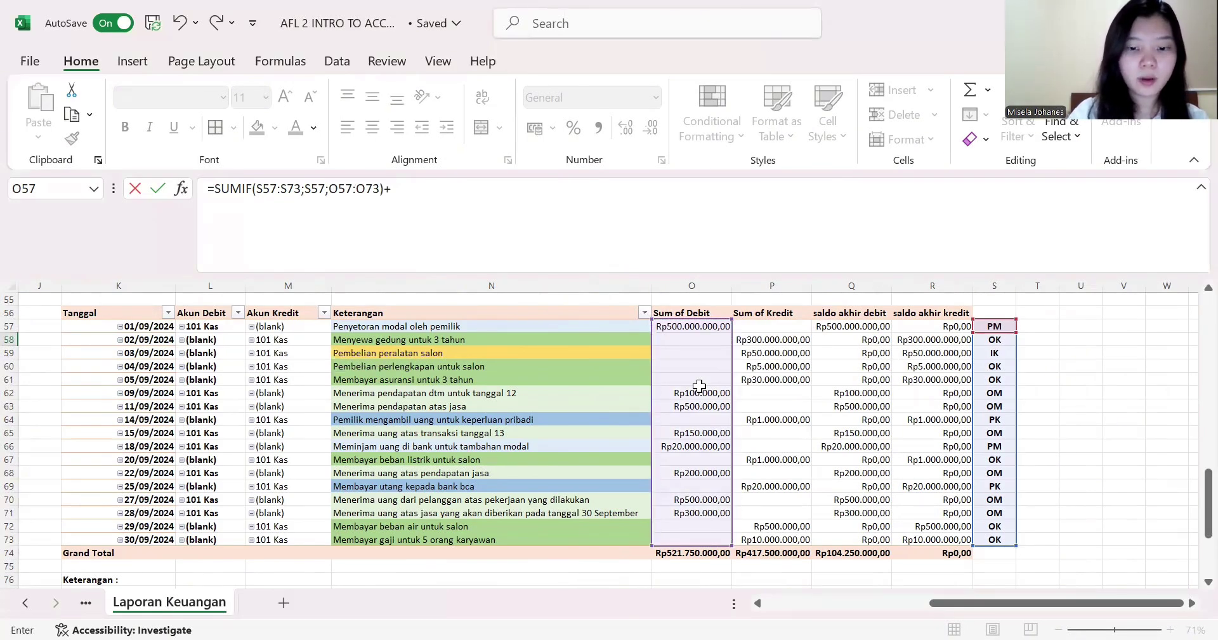
- Complete the F58 formula by adding SUMIF(S57:S73;S57;P57:P73) for the Sum of Kredit values with code PM
text(+sumif)
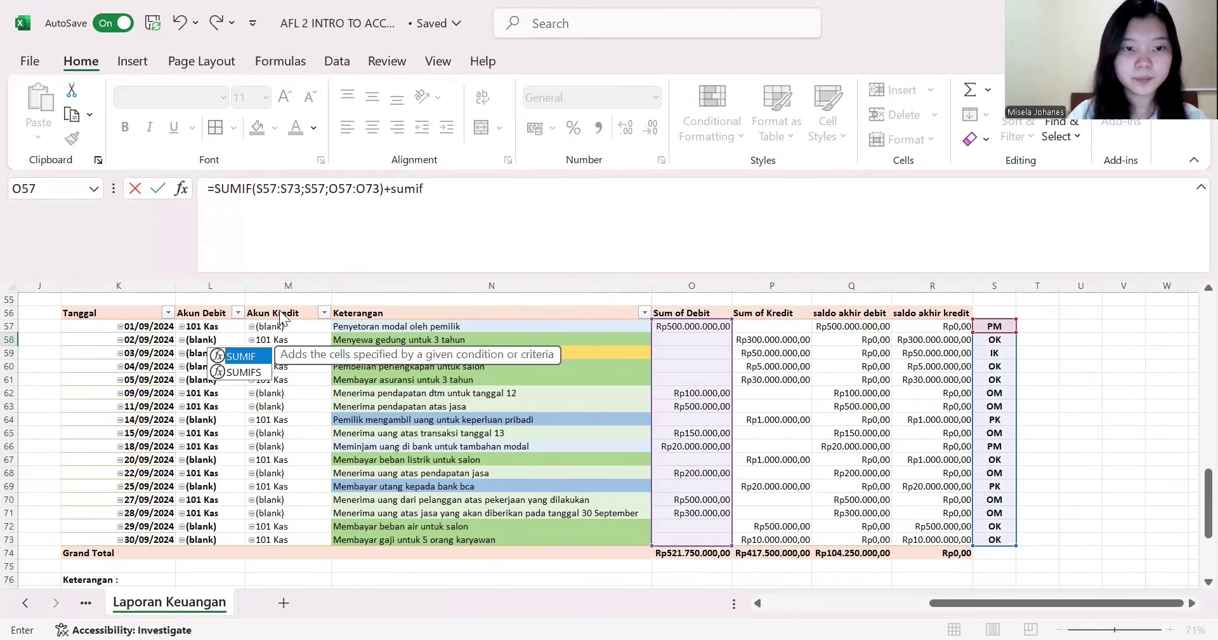
double_click(220, 358)
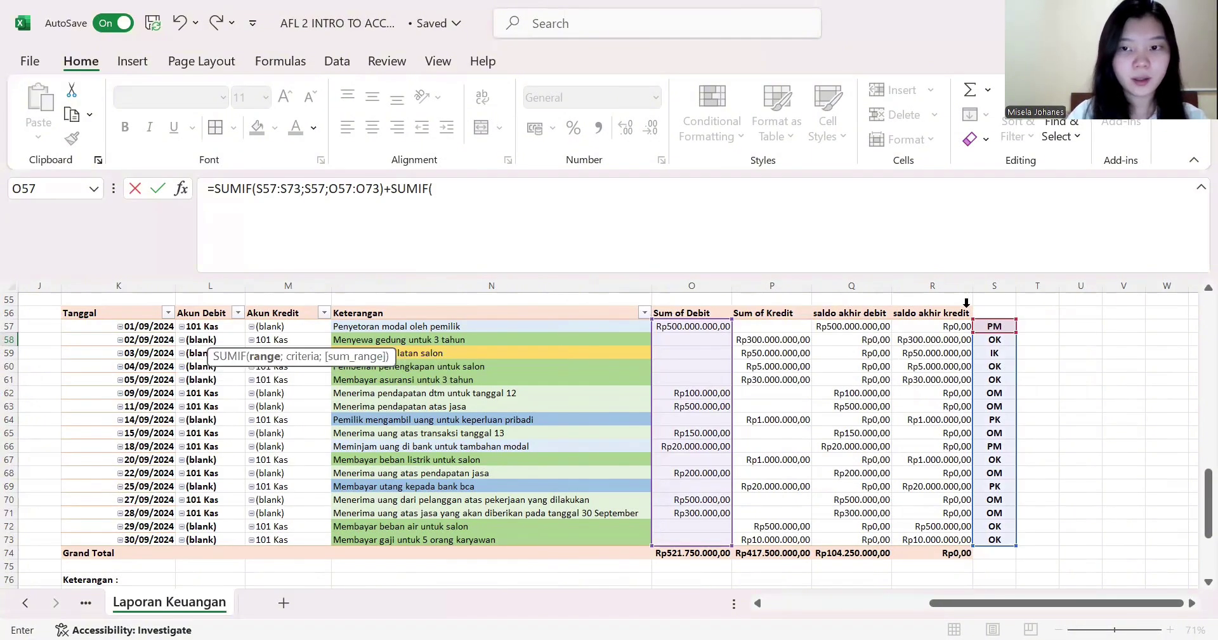
click(994, 326)
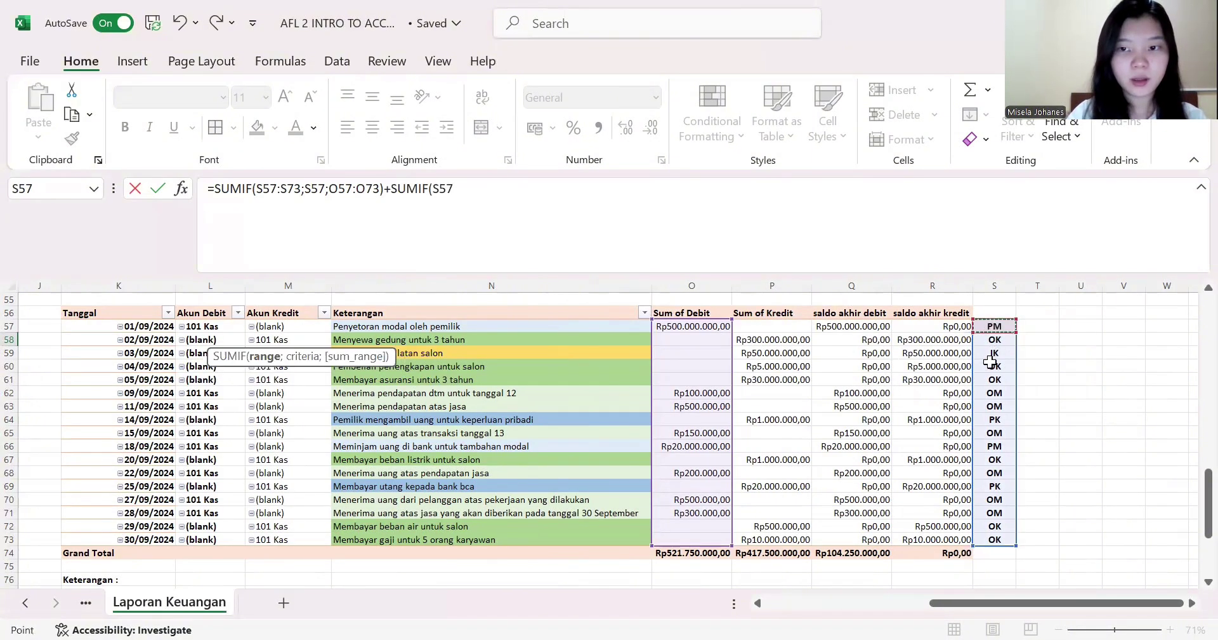
shift+click(998, 535)
text(;)
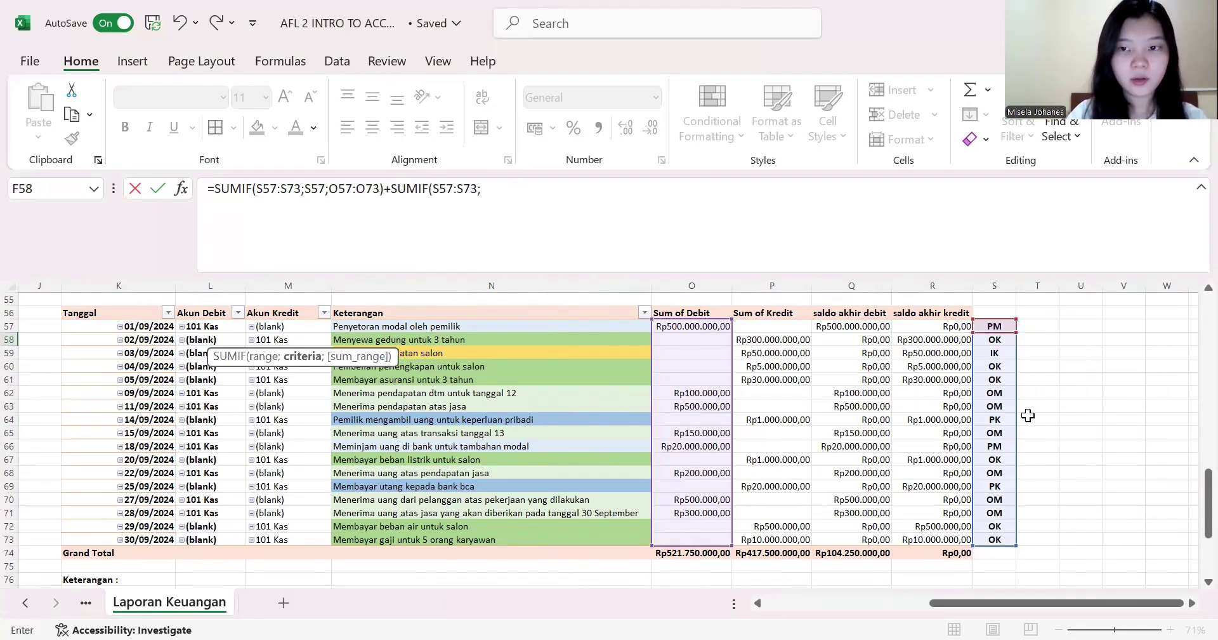
click(989, 326)
text(;)
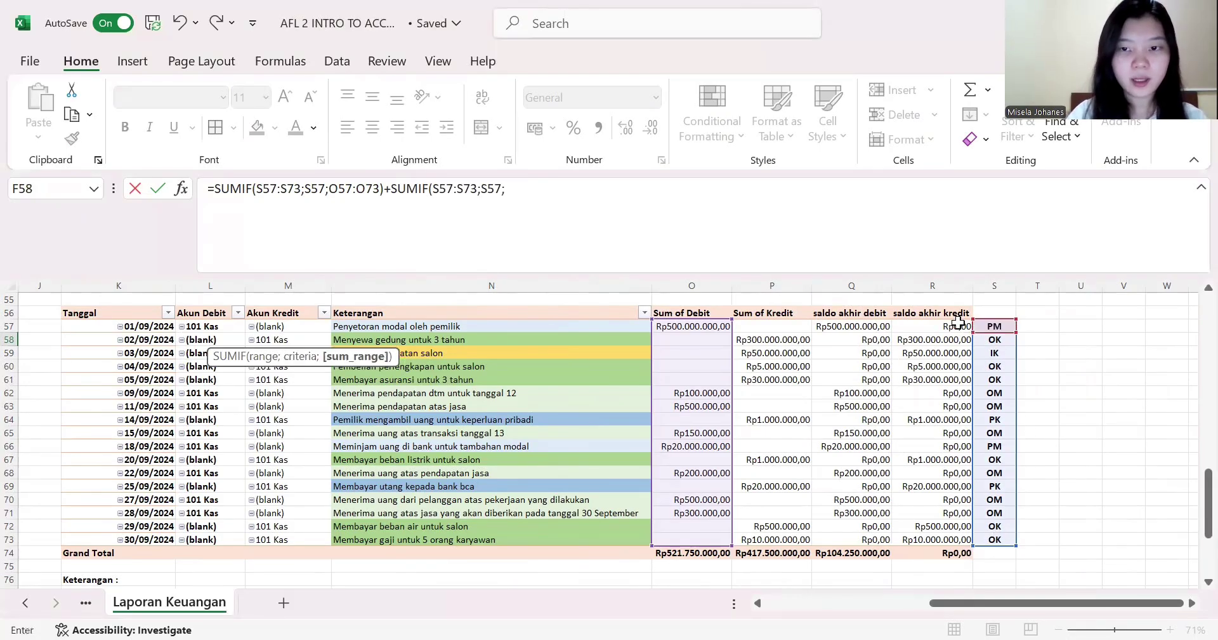
click(770, 326)
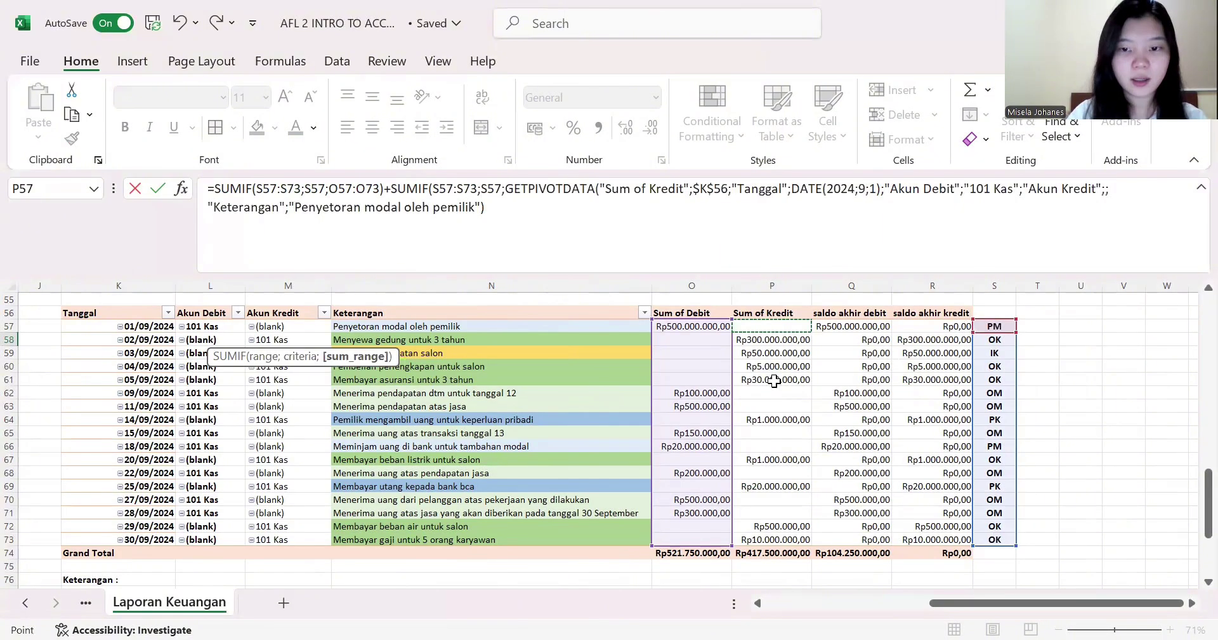
shift+click(774, 539)
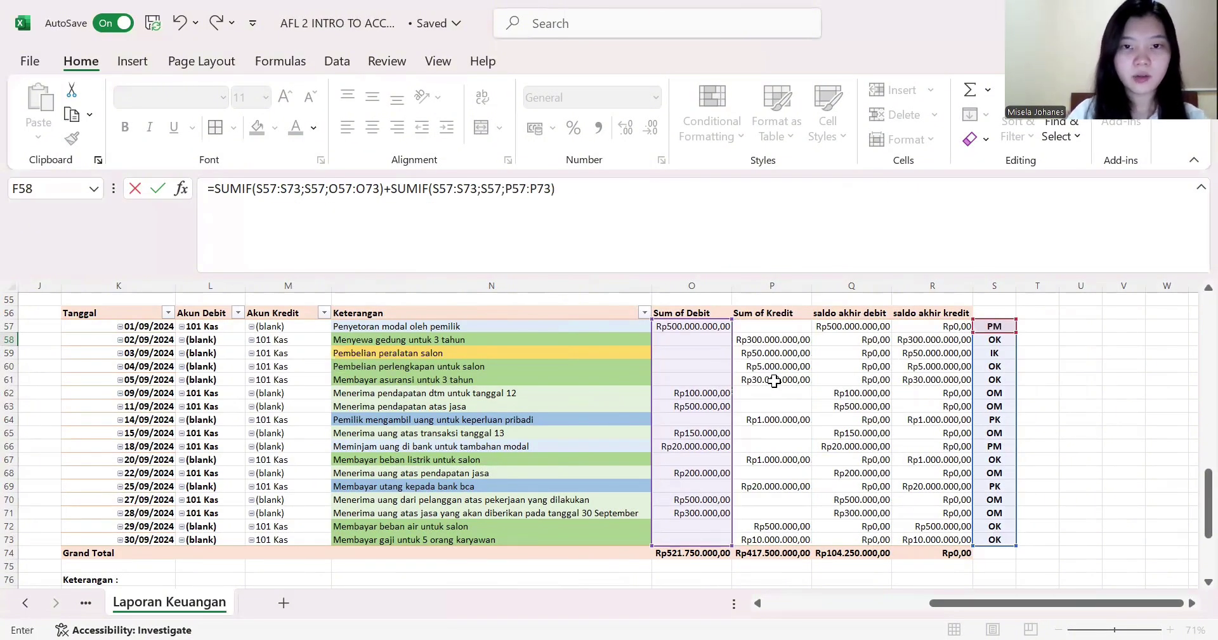
key(Return)
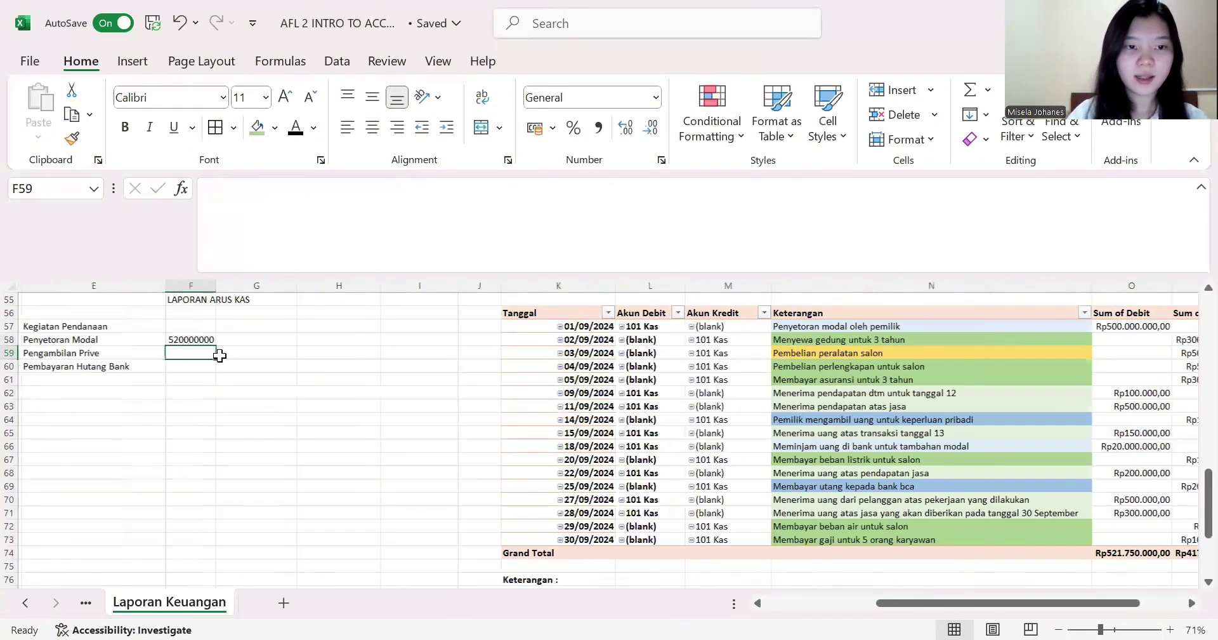
- Widen column F and format the cash-flow amount cells F58:I74 as Currency
click(185, 337)
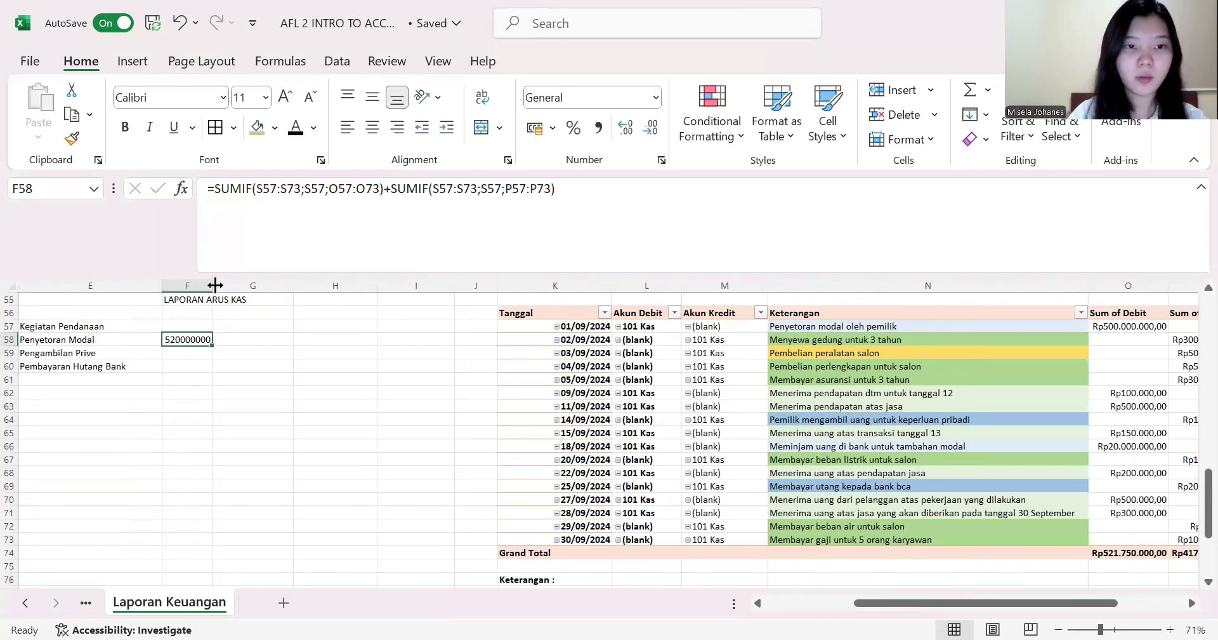
drag(215, 285, 256, 285)
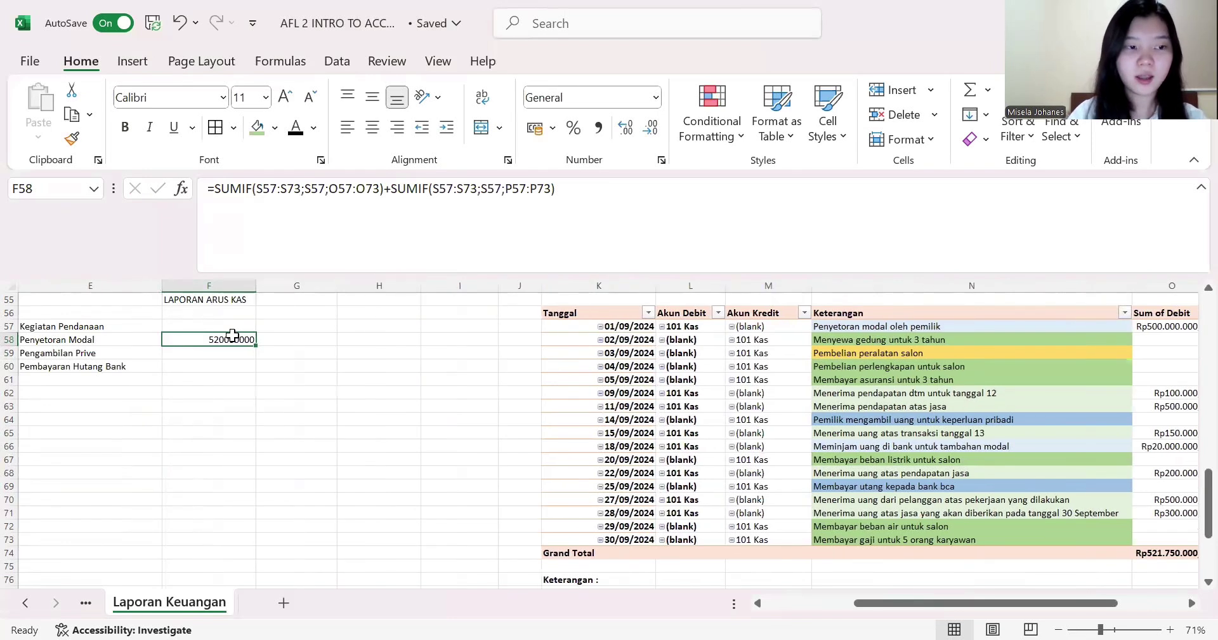
drag(210, 340, 427, 552)
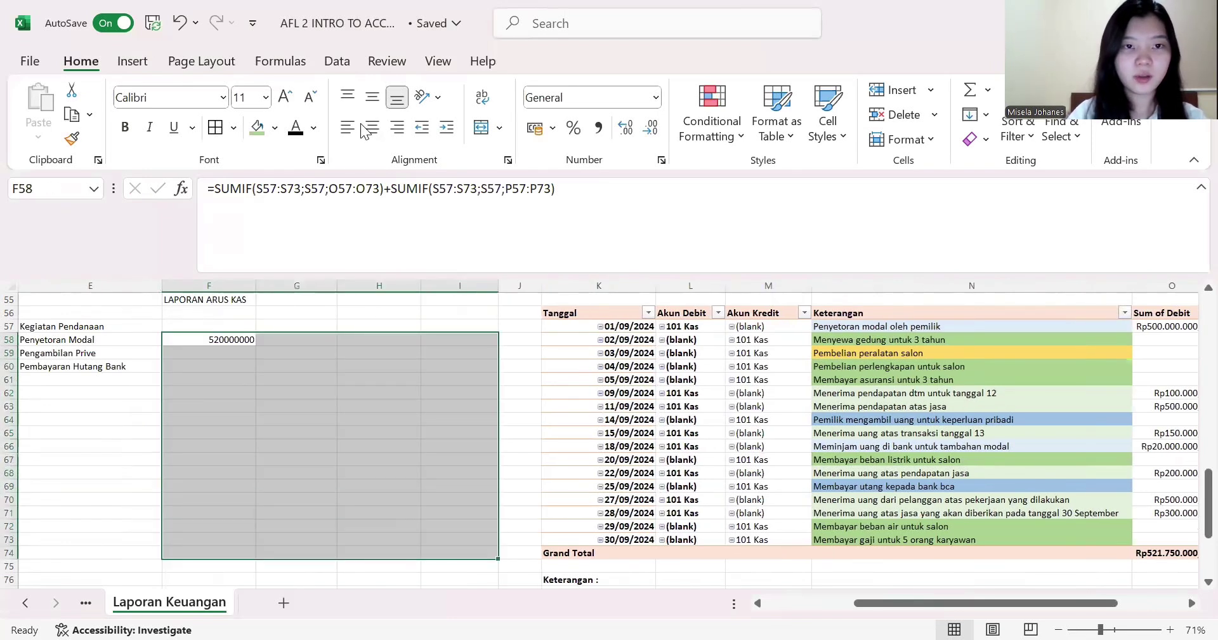
click(655, 99)
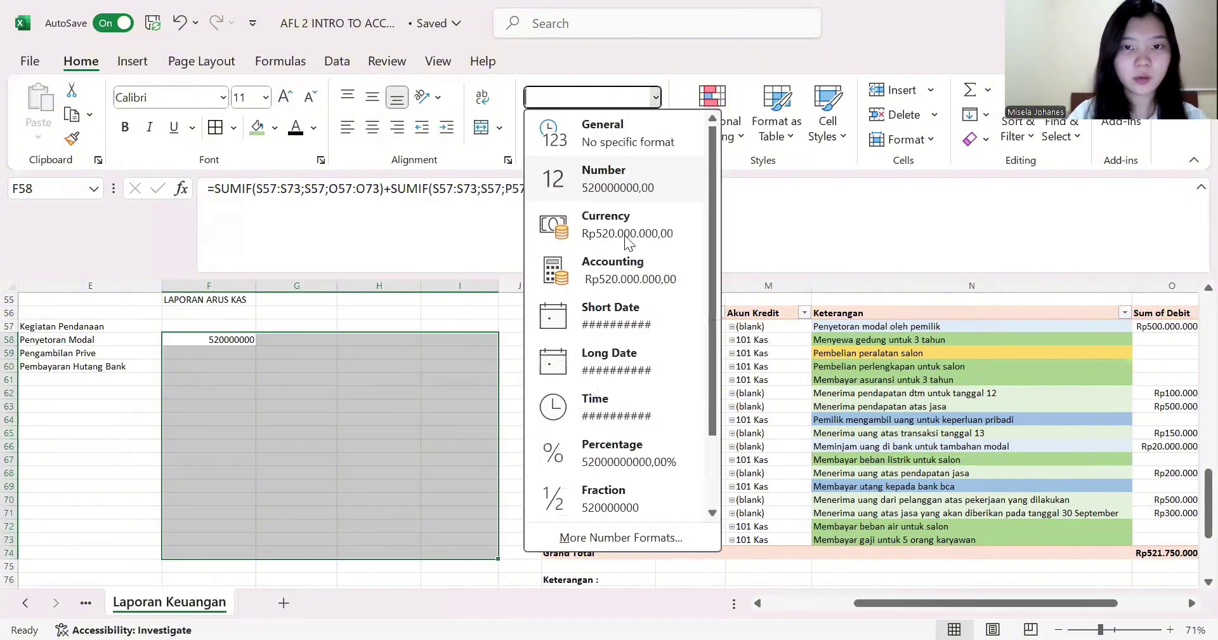
click(585, 174)
click(626, 236)
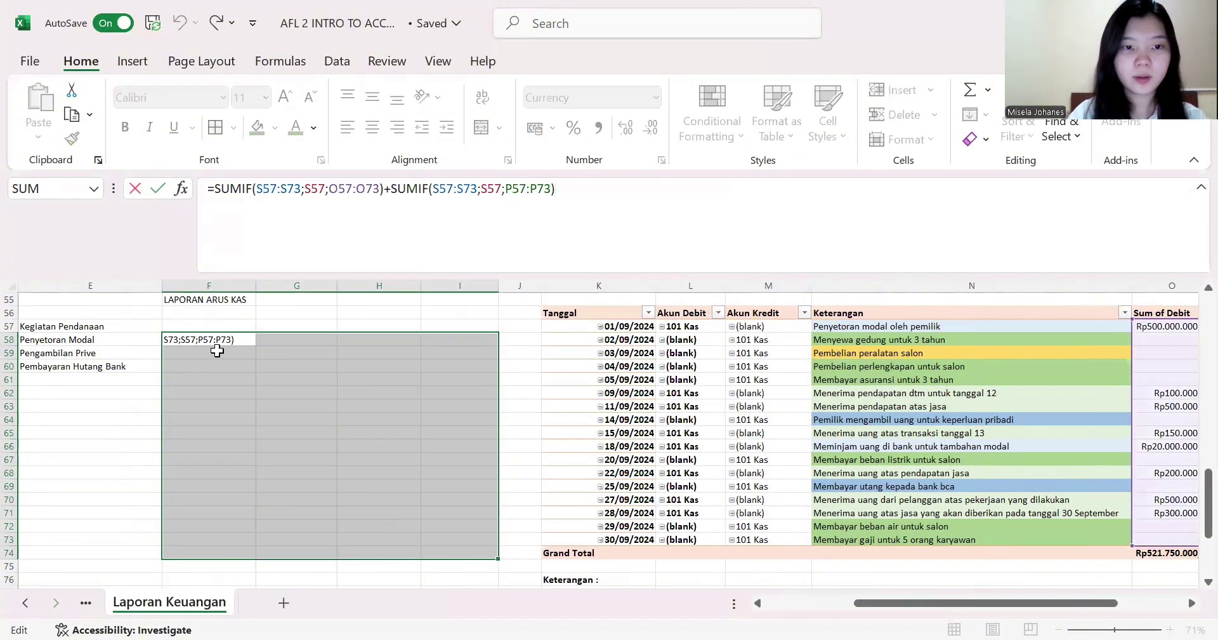
click(289, 387)
click(249, 343)
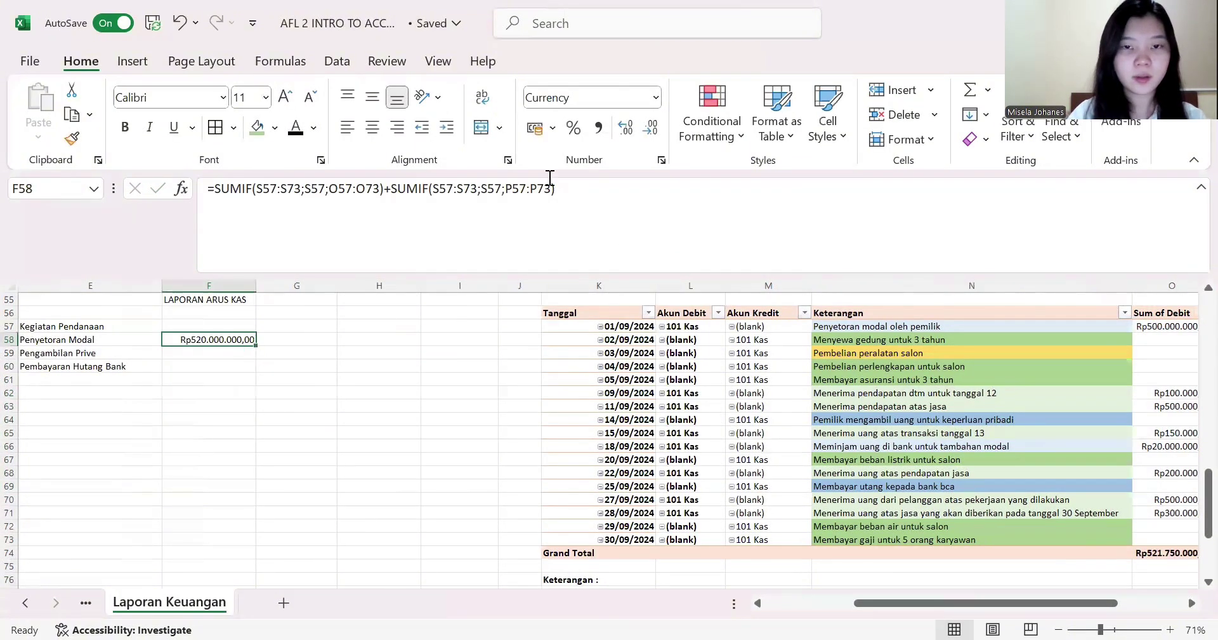
- Remove both decimal places from the currency amounts in cells F58:H74
drag(224, 338, 408, 553)
click(646, 134)
click(646, 135)
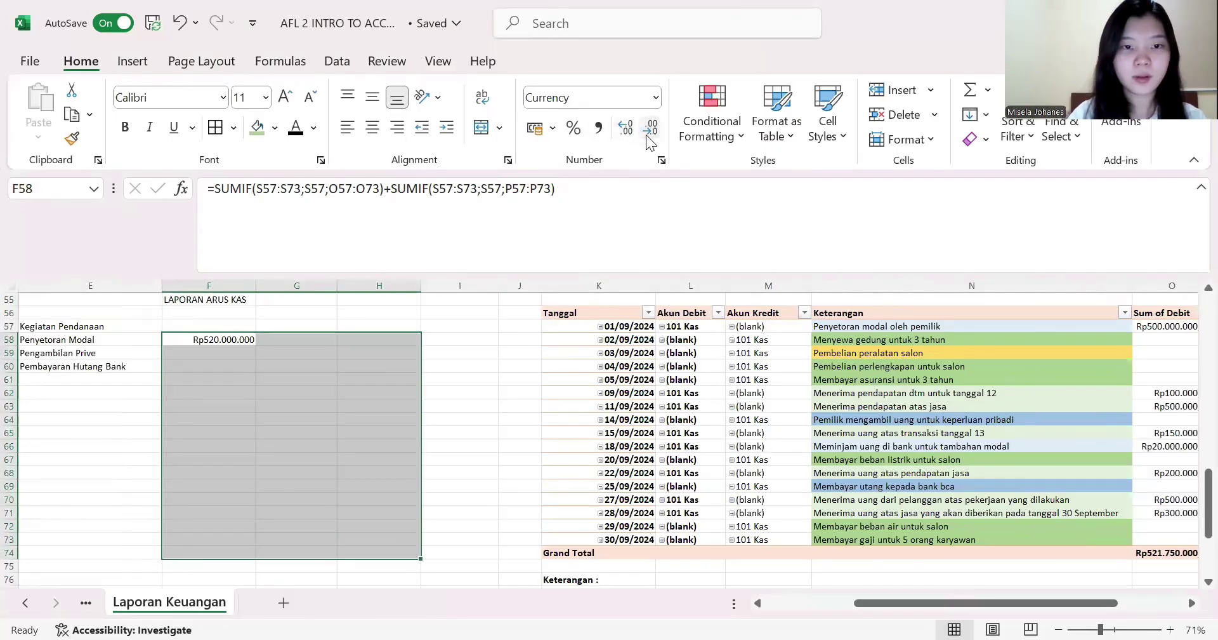
click(246, 431)
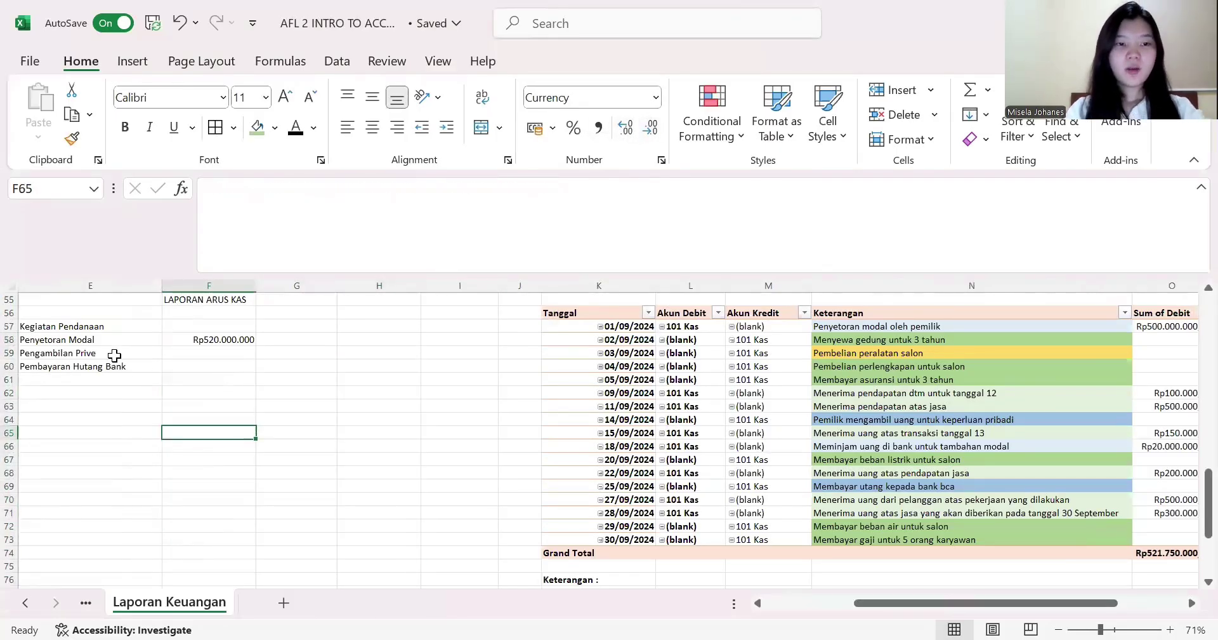
- Begin the Pengambilan Prive formula in F59 with SUMIF, using range N57:N73 and criterion N64
scroll(108, 356, left, 2)
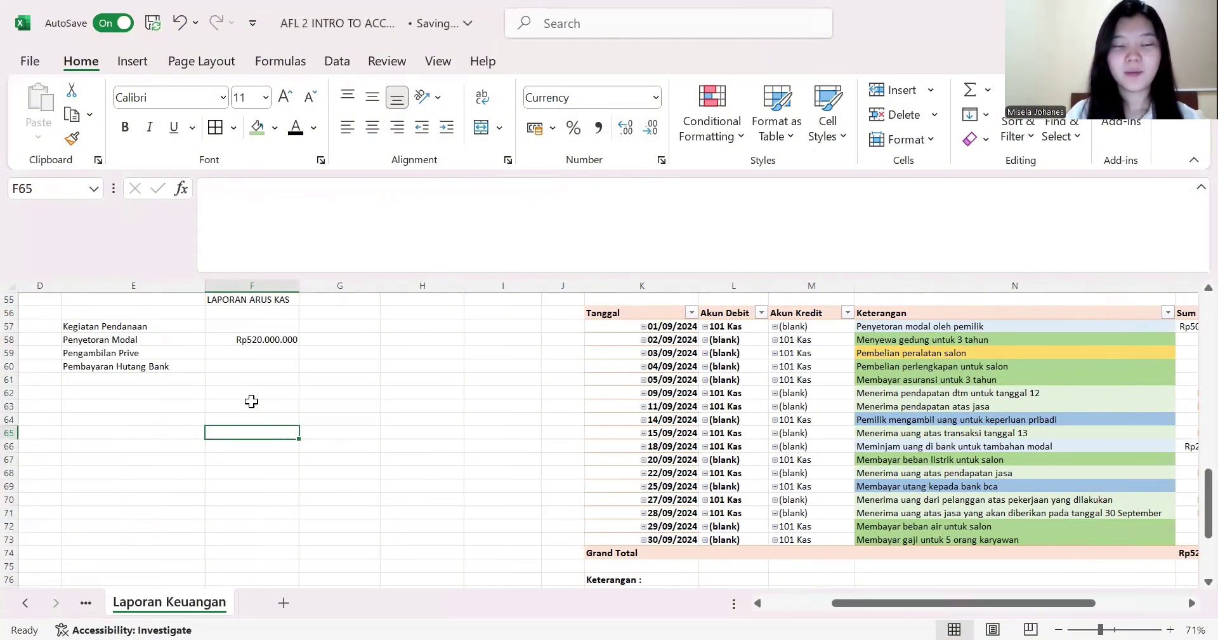
click(255, 348)
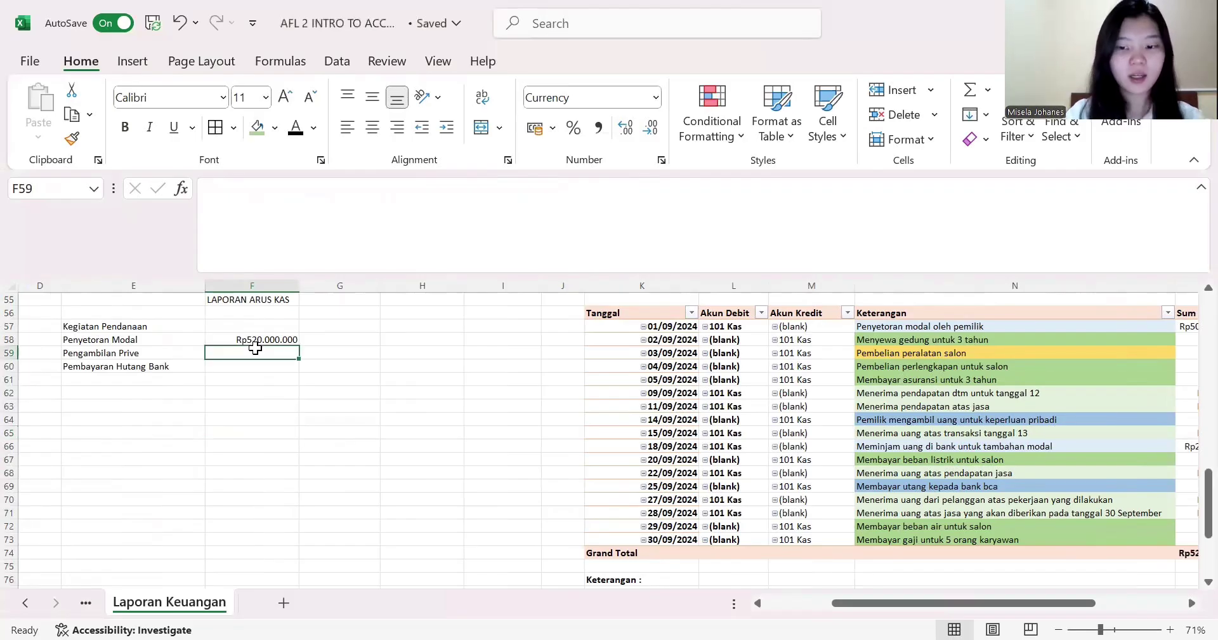
text(=)
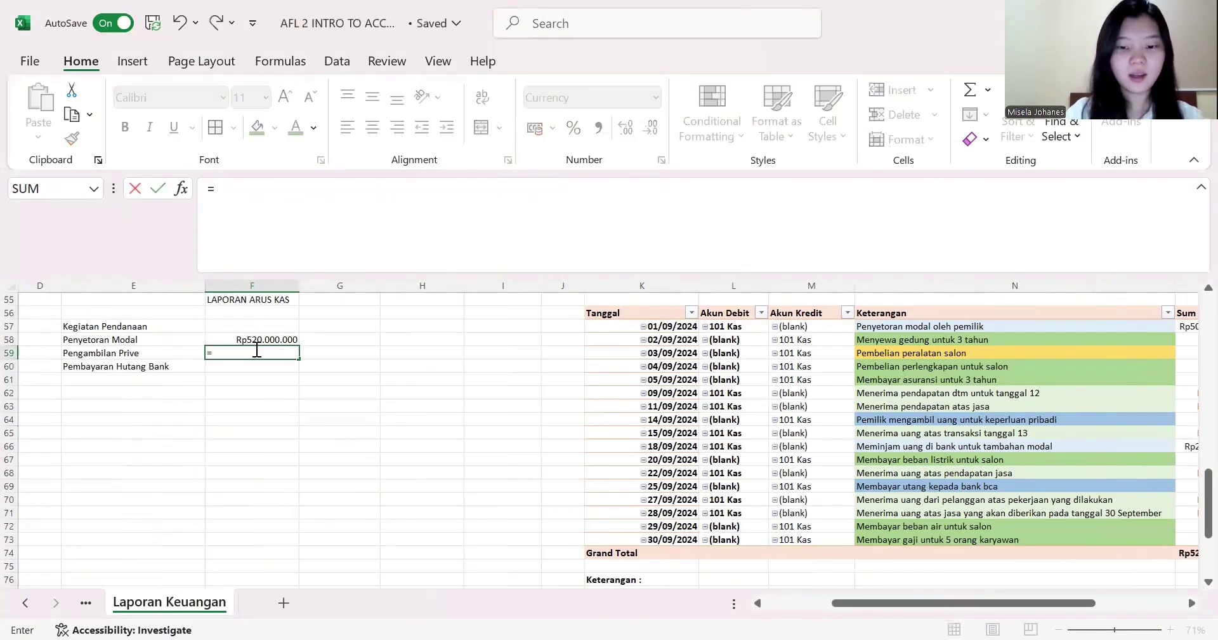
text(sumif)
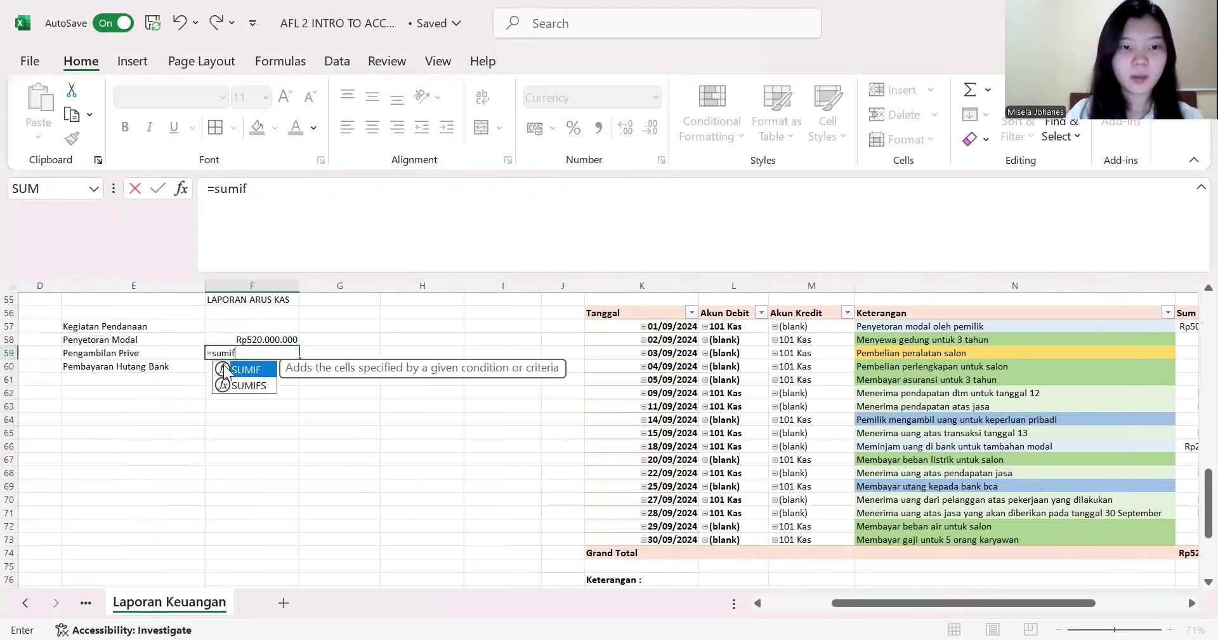
key(Tab)
scroll(882, 420, down, 1)
scroll(886, 420, right, 1)
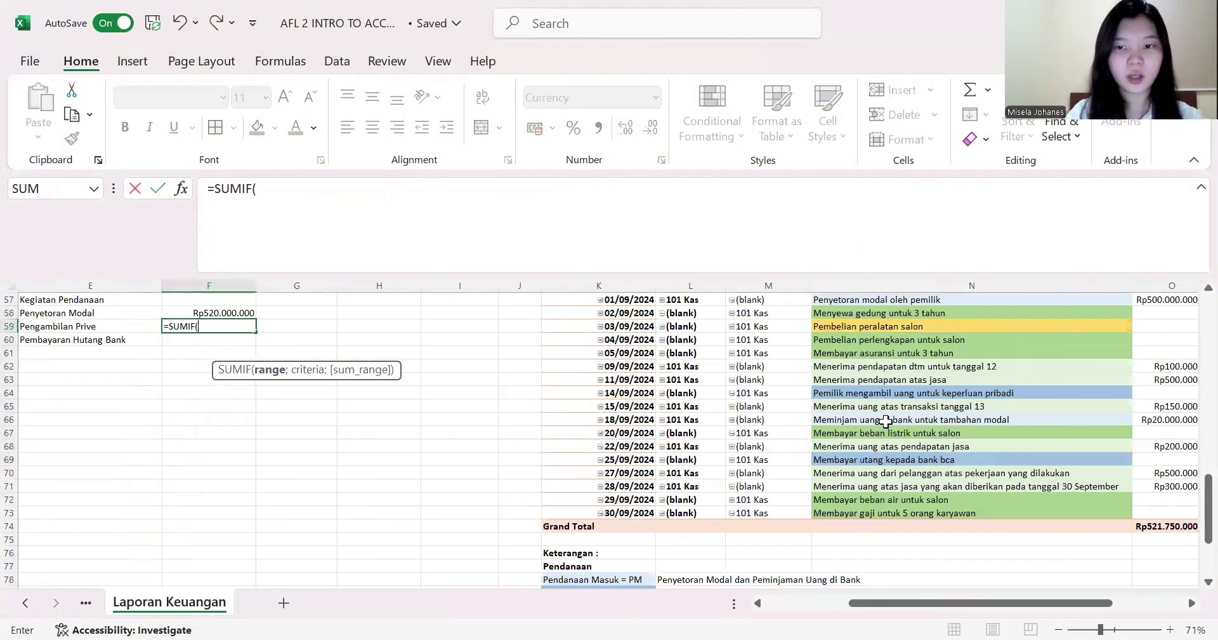
click(855, 300)
drag(854, 332, 876, 513)
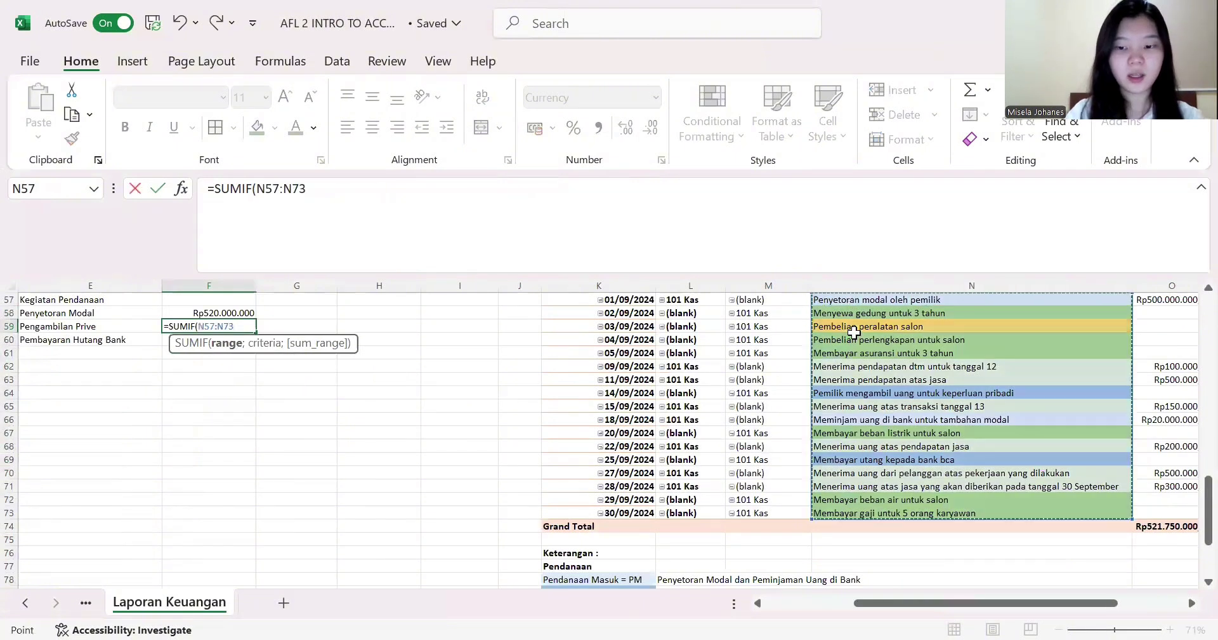
text(;)
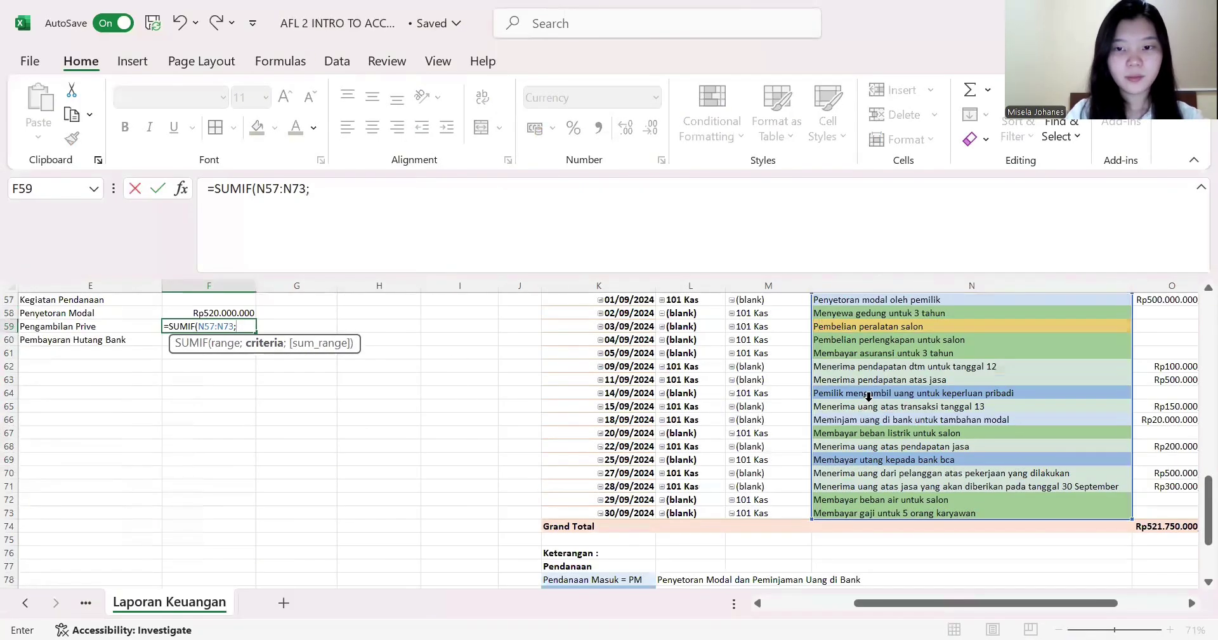
click(868, 393)
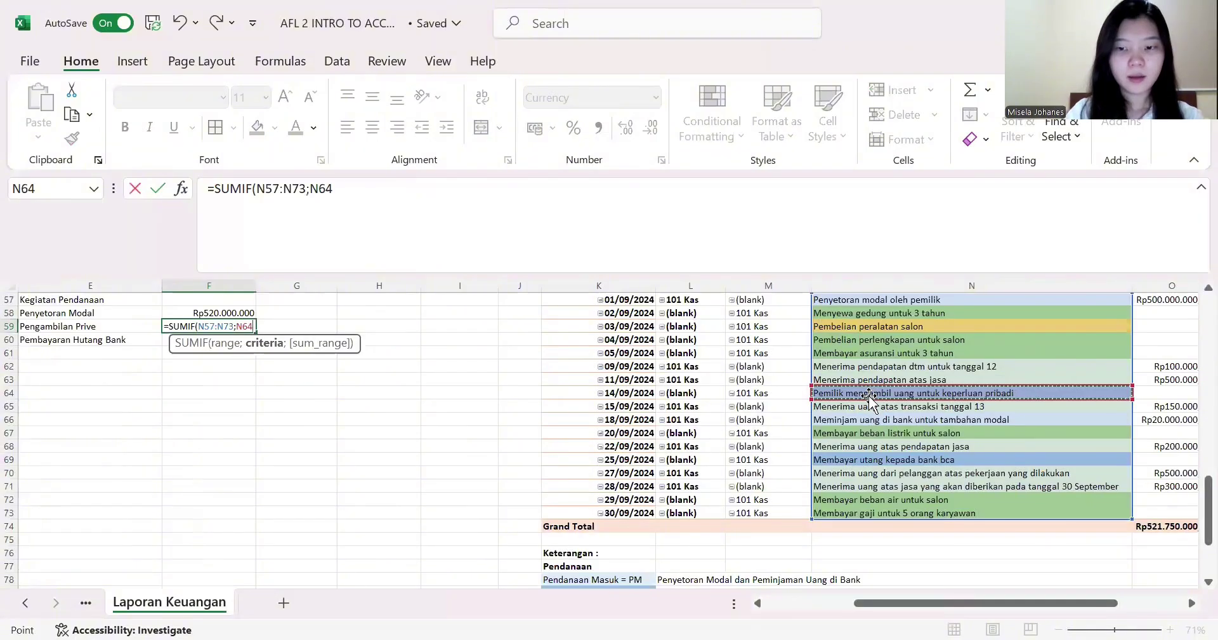
- Set the first SUMIF's sum range in F59 to the Sum of Debit values O57:O73
text(;)
scroll(958, 283, right, 3)
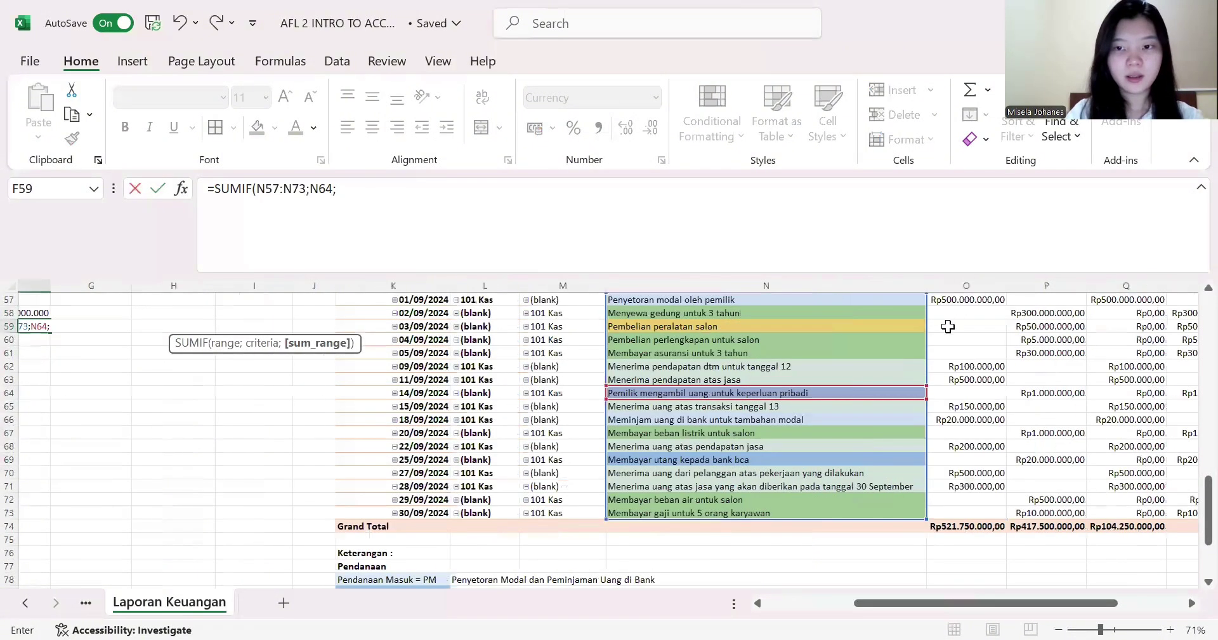
scroll(948, 326, up, 3)
click(937, 340)
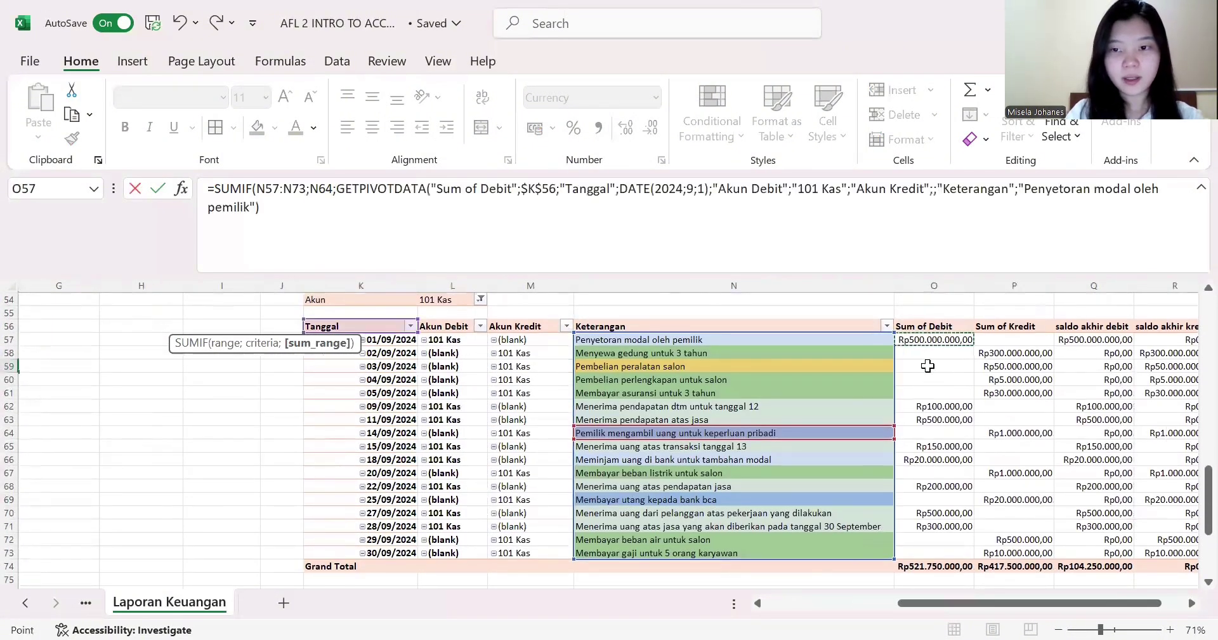
drag(928, 366, 928, 401)
key(shift+Down)
key(shift+Down)
key(shift+Down)
key(shift+Down)
key(shift+Down)
key(shift+Down)
key(shift+Down)
key(shift+Down)
key(shift+Down)
key(shift+Down)
key(shift+Down)
key(shift+Down)
key(shift+Down)
key(shift+Down)
key(shift+Down)
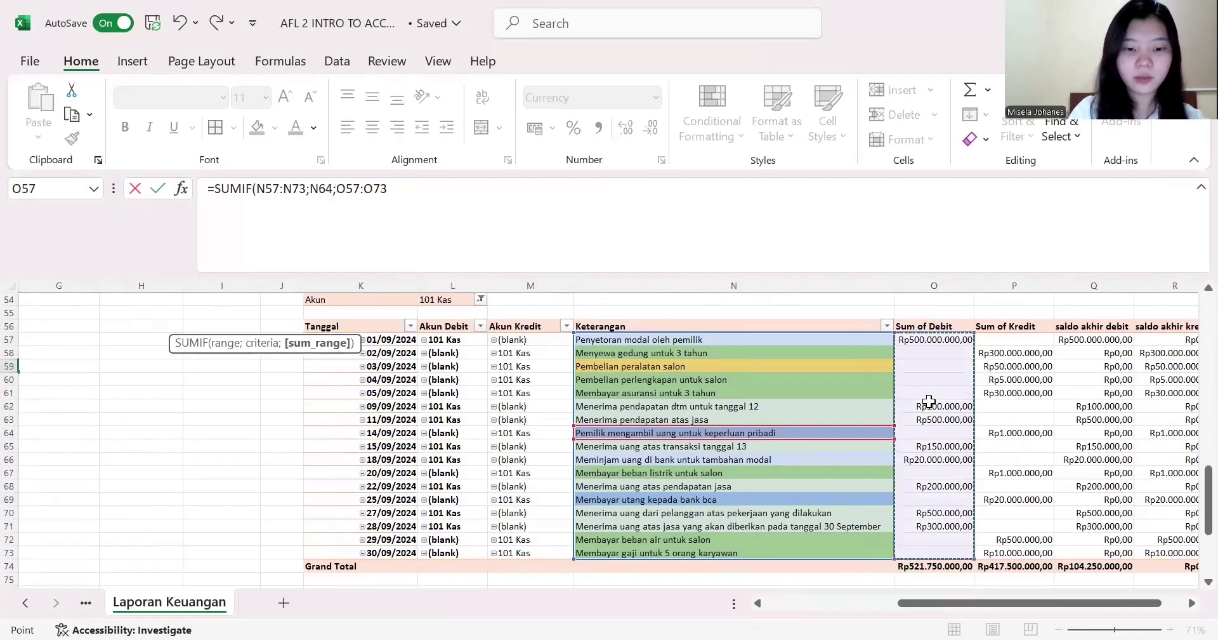
- Complete the F59 formula by adding SUMIF(N57:N73;N64;P57:P73) for the Sum of Kredit values
text()+sumif)
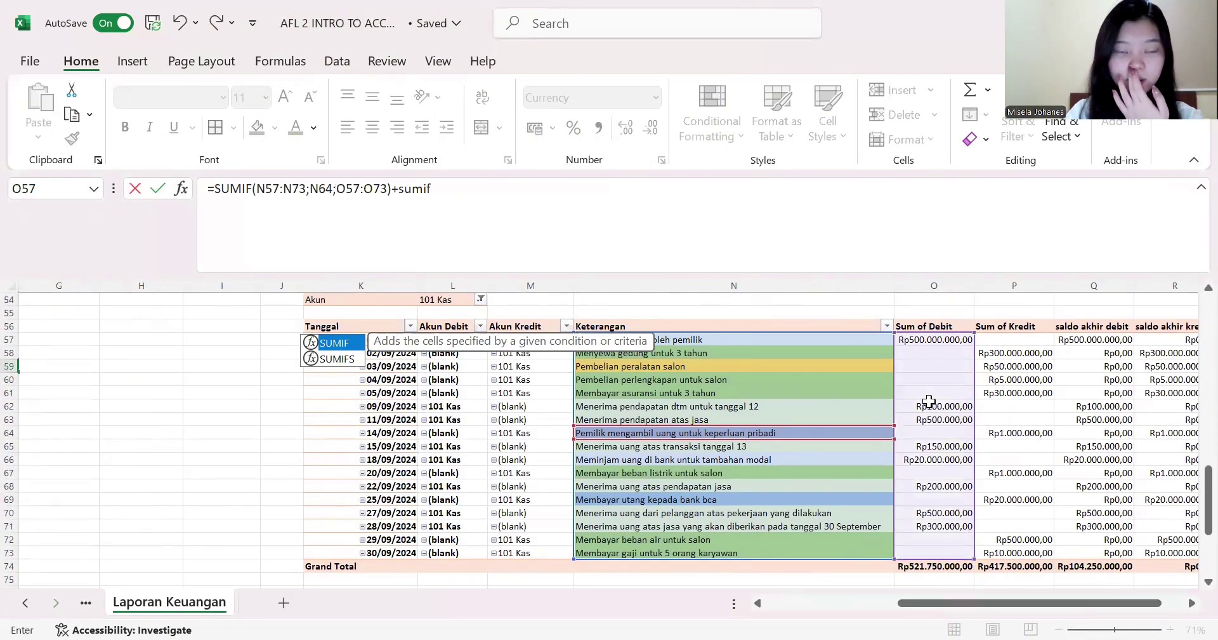
double_click(312, 344)
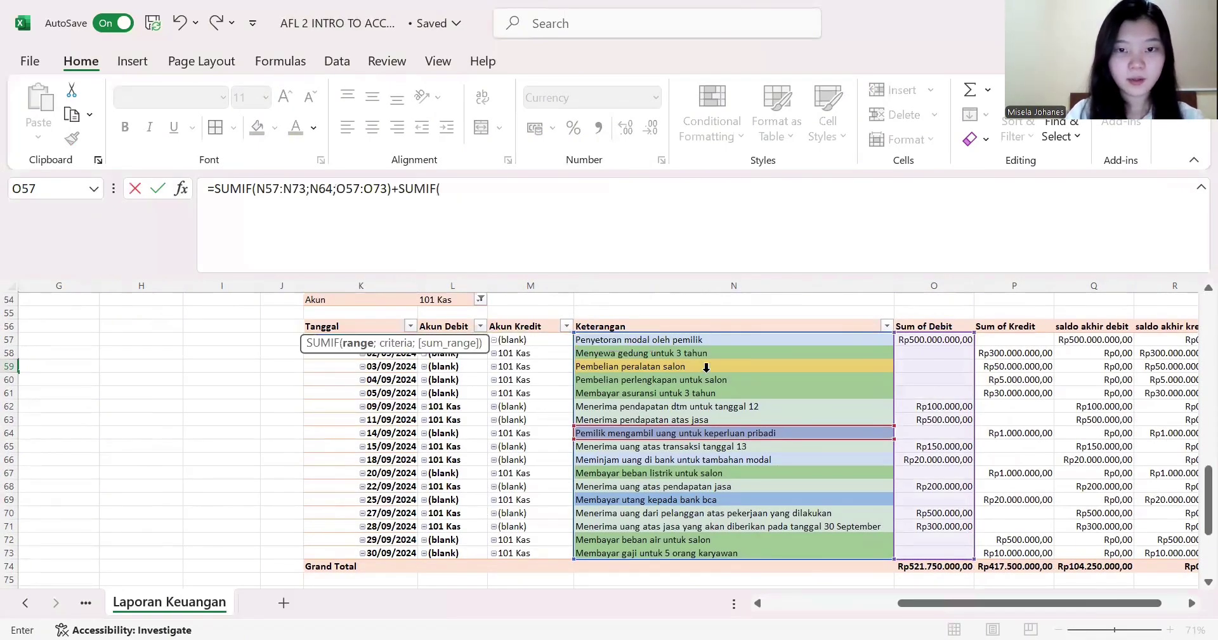
click(687, 341)
key(ctrl+shift+Down)
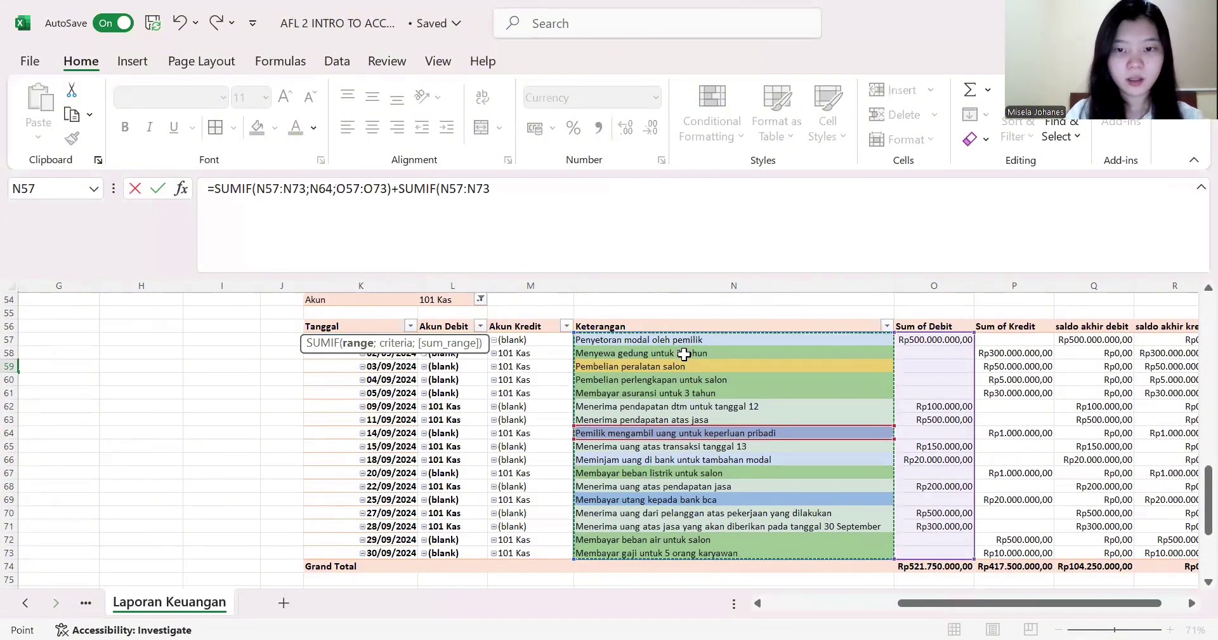
text(;)
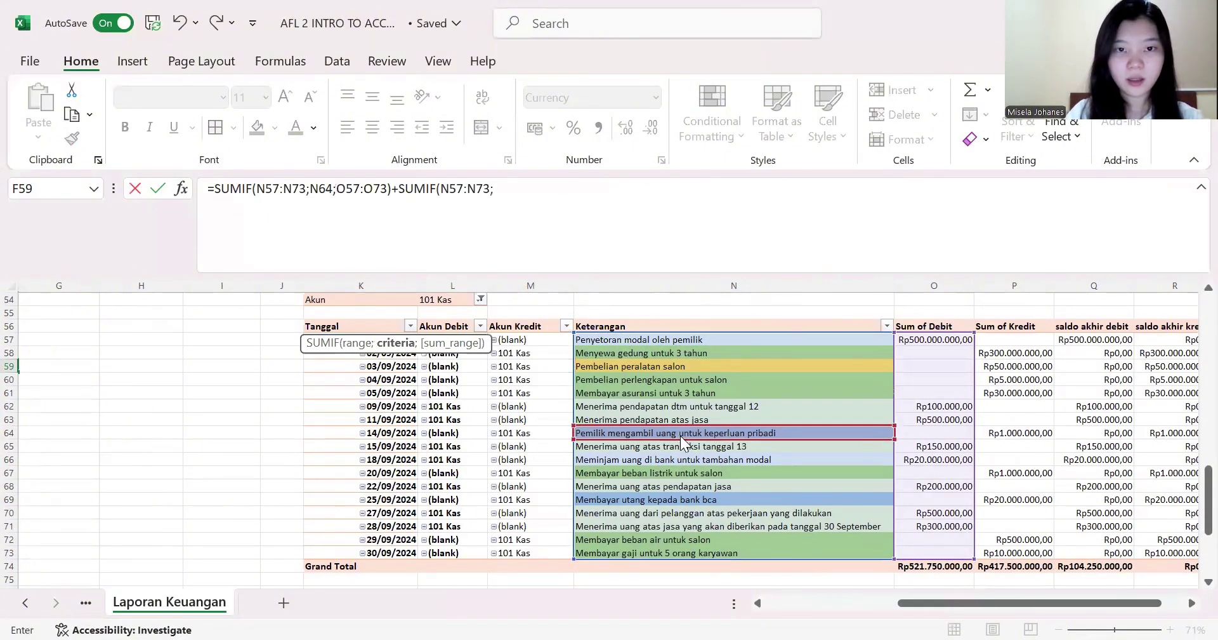
click(676, 432)
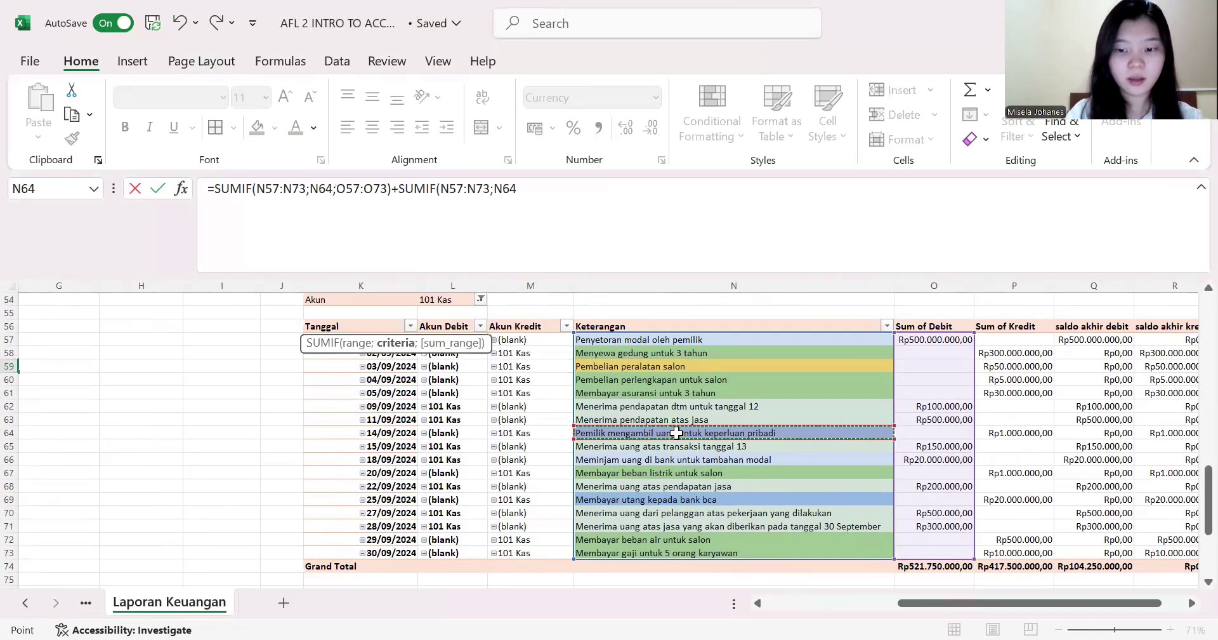
text(;)
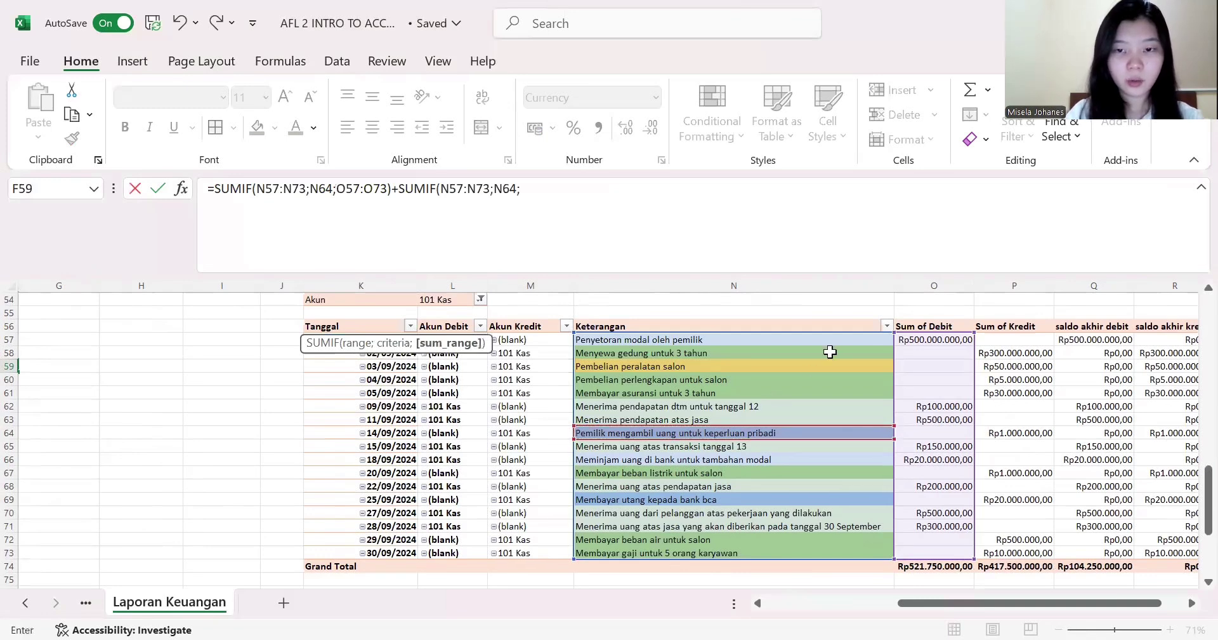
click(1015, 340)
drag(1022, 544, 1023, 550)
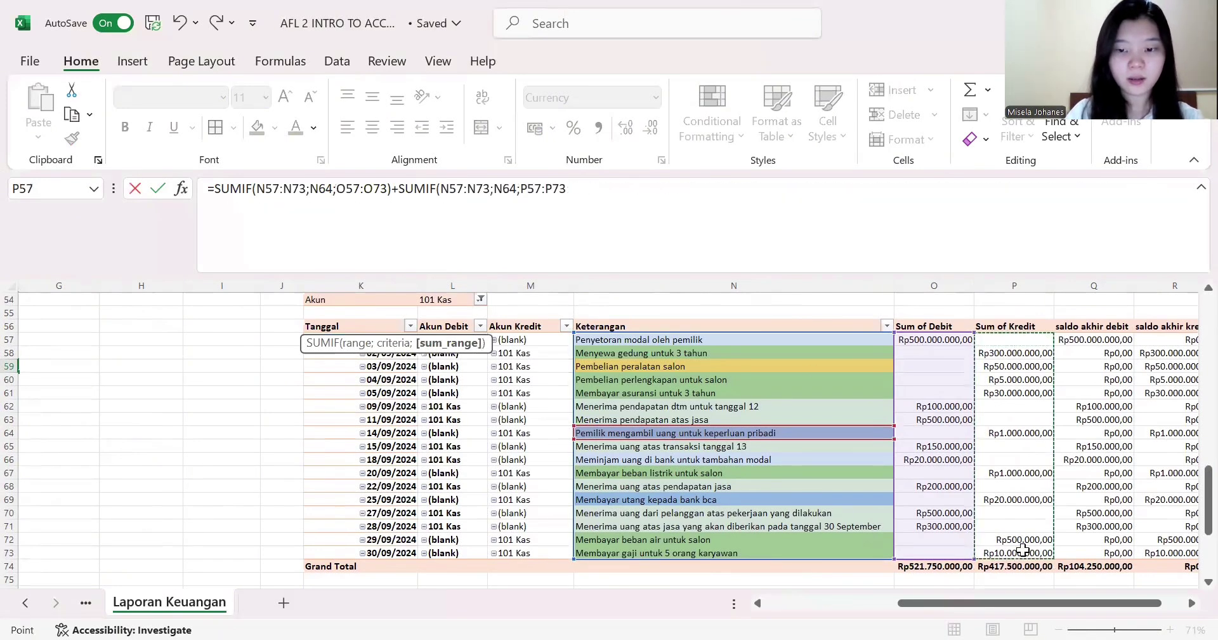
key(Return)
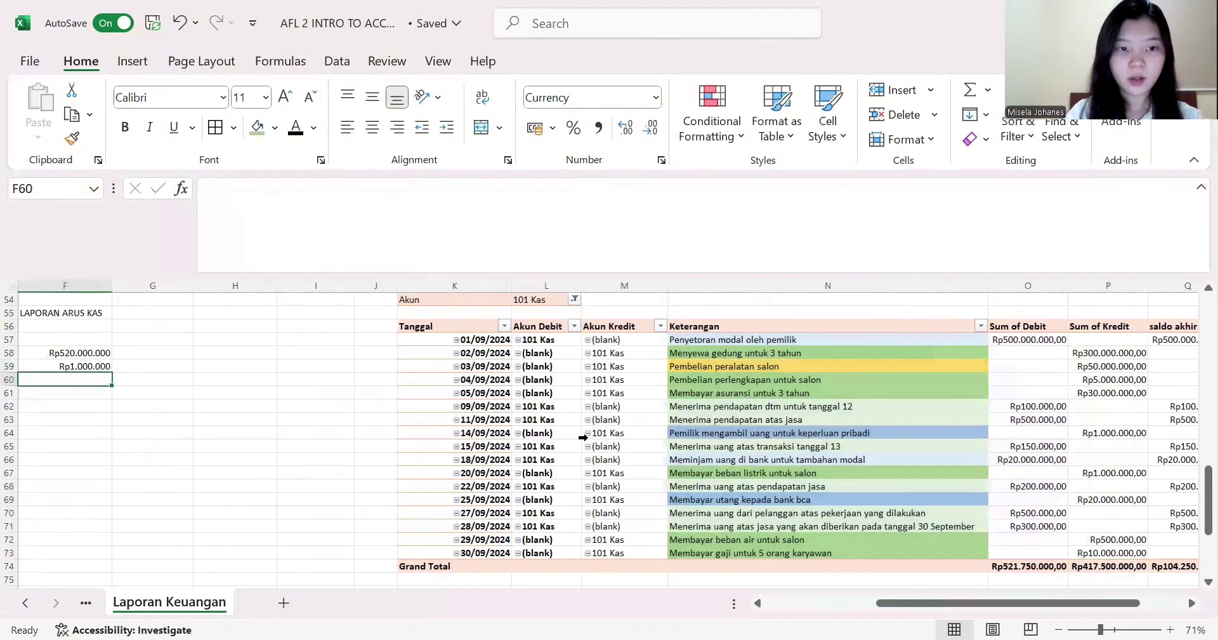
- Fill the Pengambilan Prive formula from F59 down into the Pembayaran Hutang Bank cell F60
scroll(287, 401, left, 1)
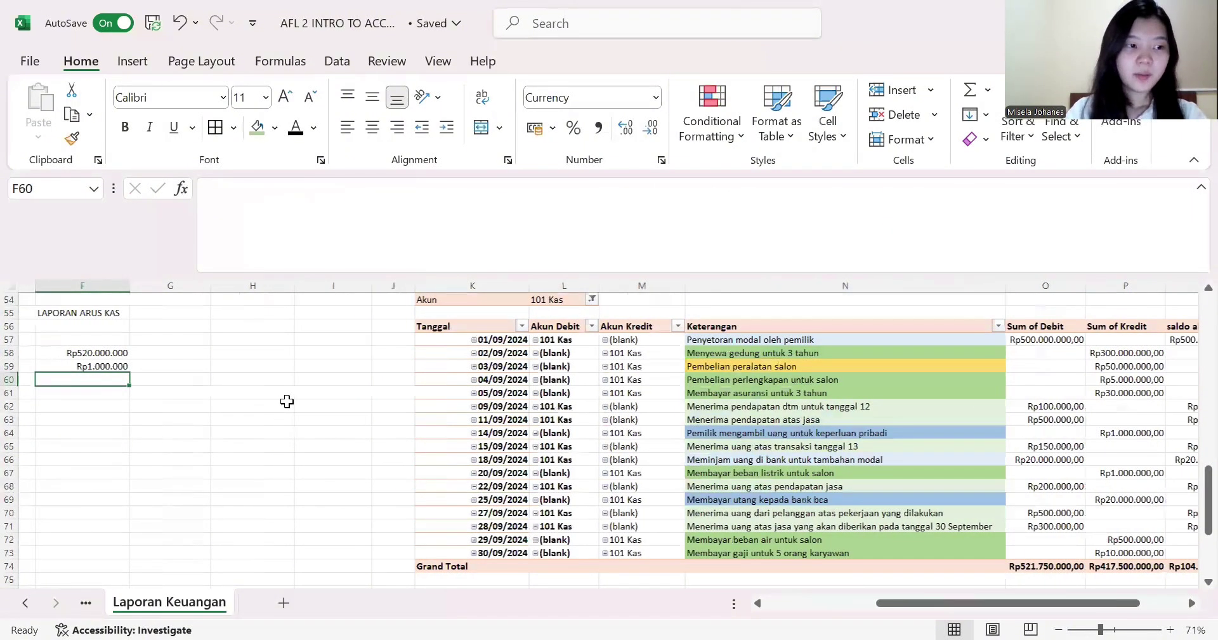
scroll(287, 401, right, 1)
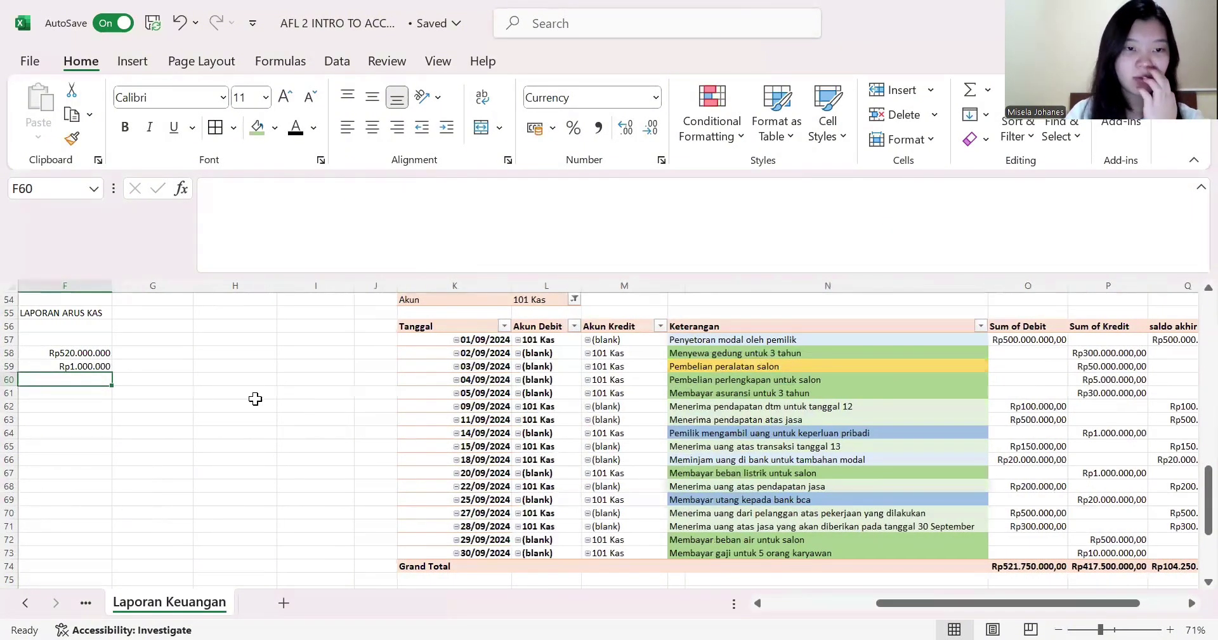
click(95, 366)
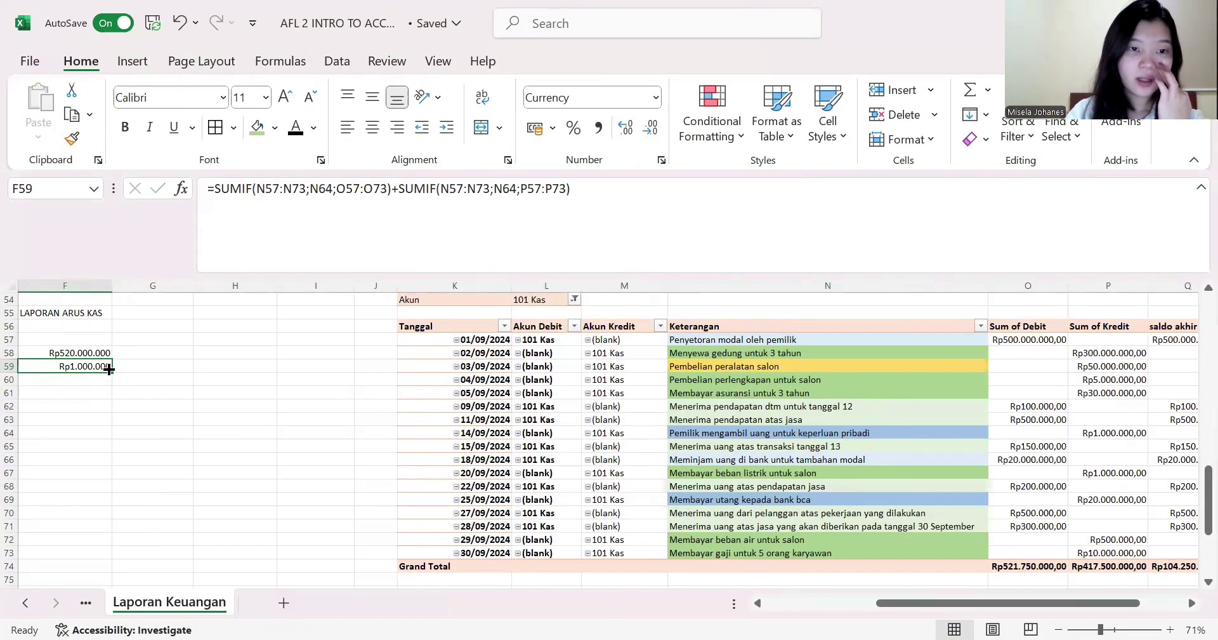
drag(110, 373, 111, 383)
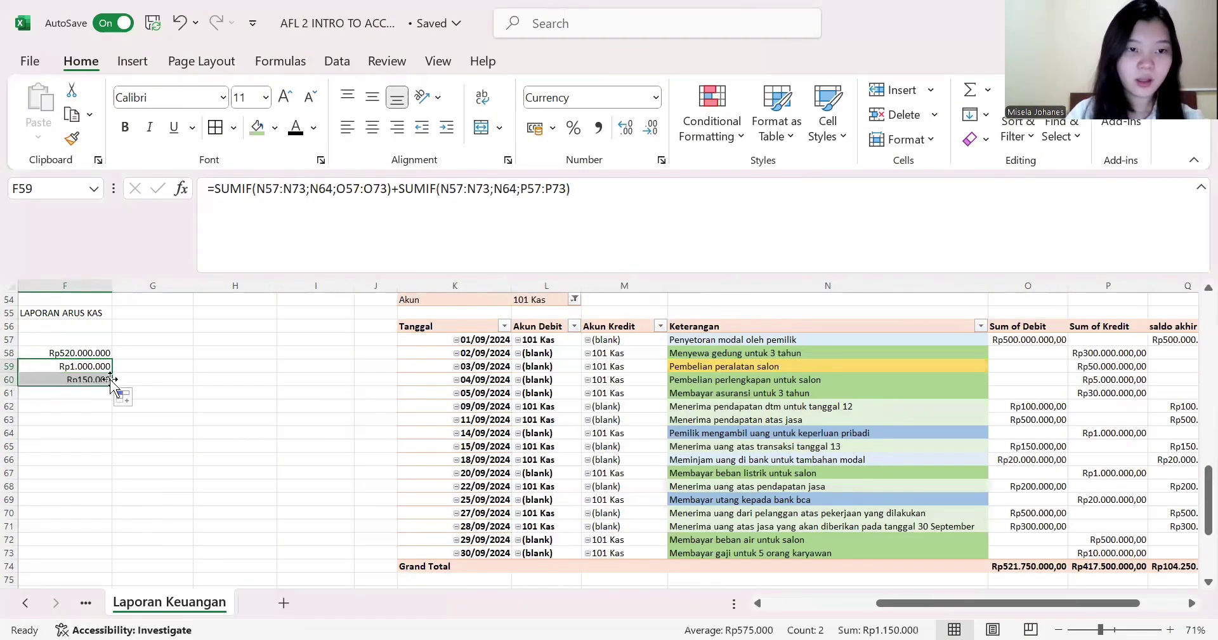
- Change the criterion of the first SUMIF in the F59 formula to N69
click(392, 192)
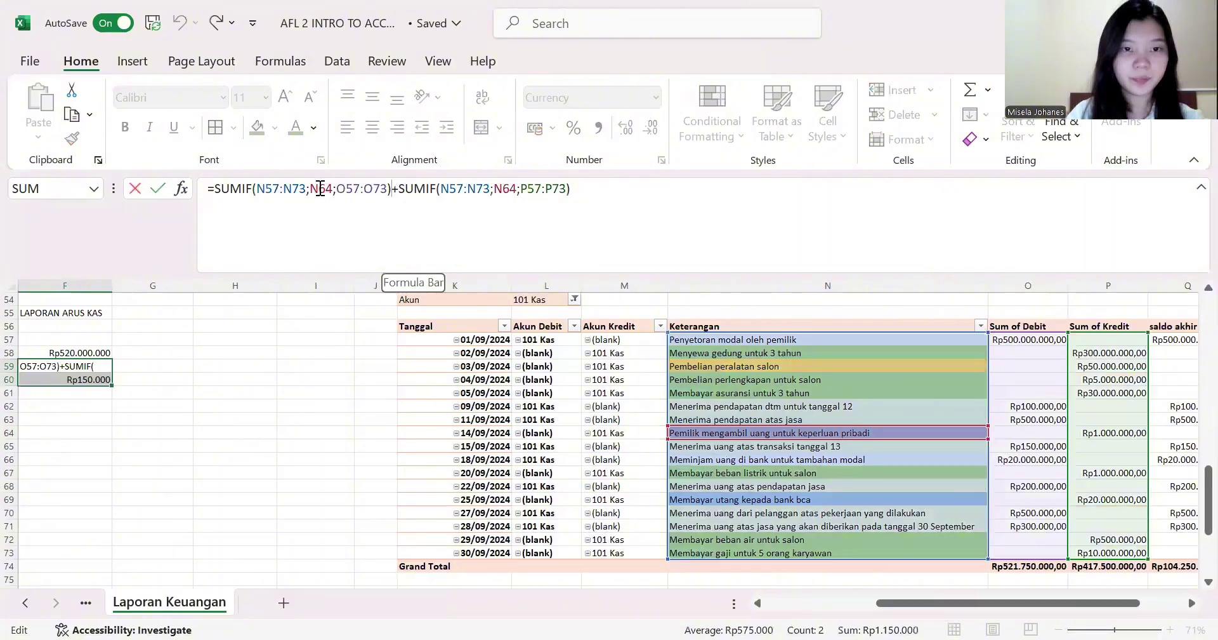
click(341, 200)
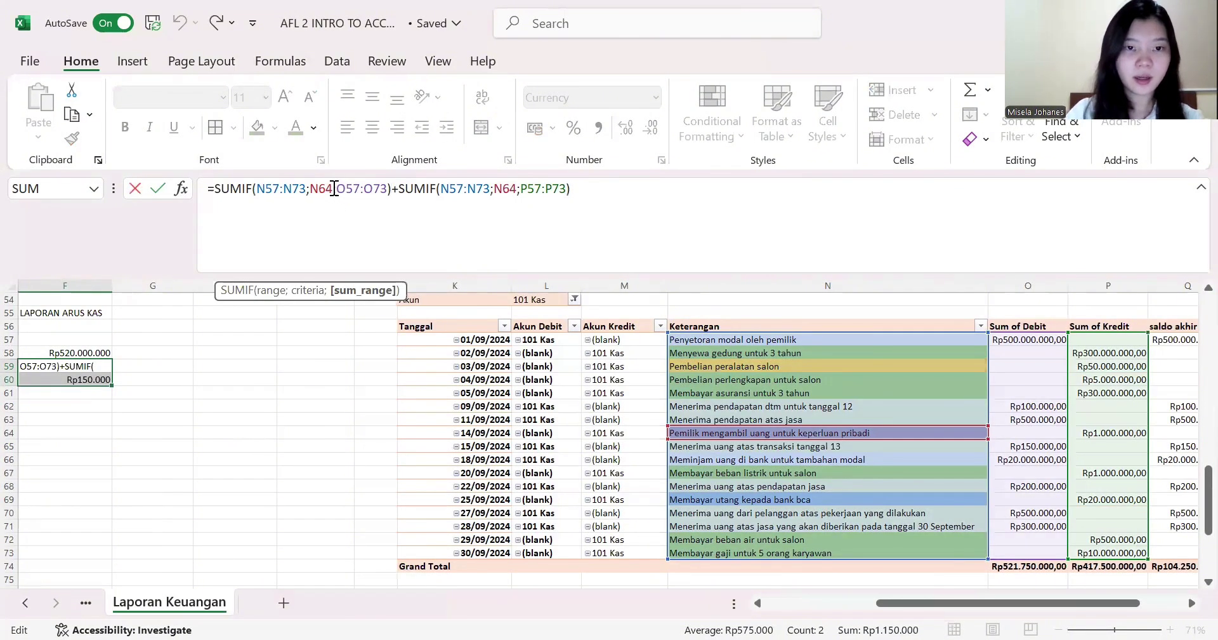
key(BackSpace)
key(BackSpace)
key(BackSpace)
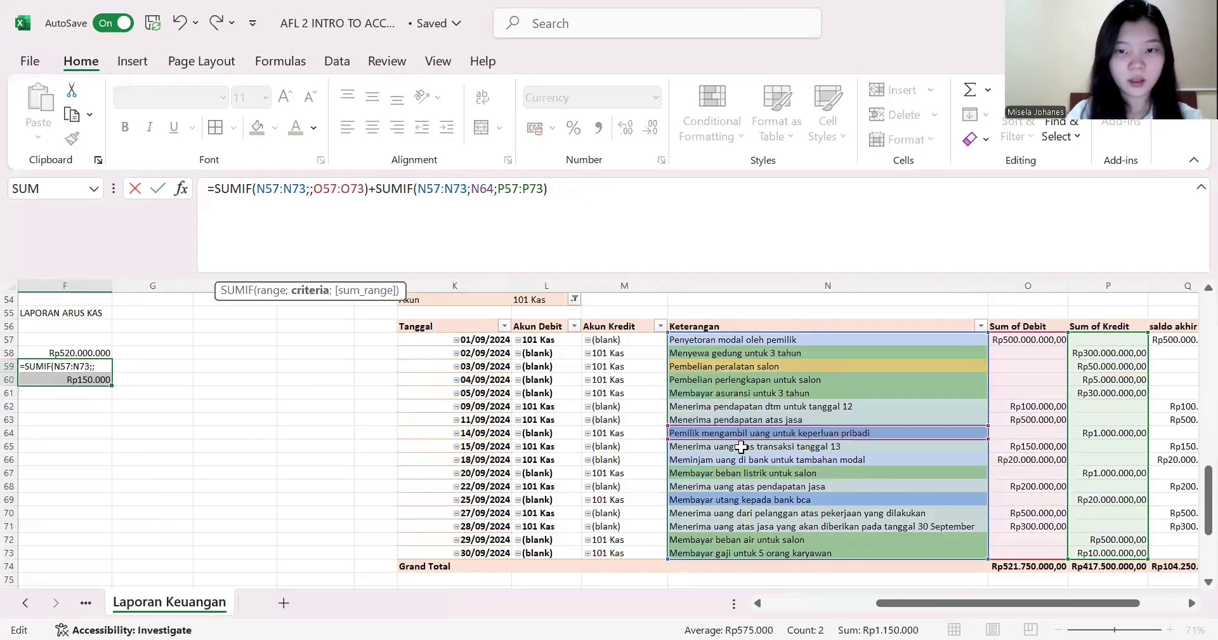
click(825, 513)
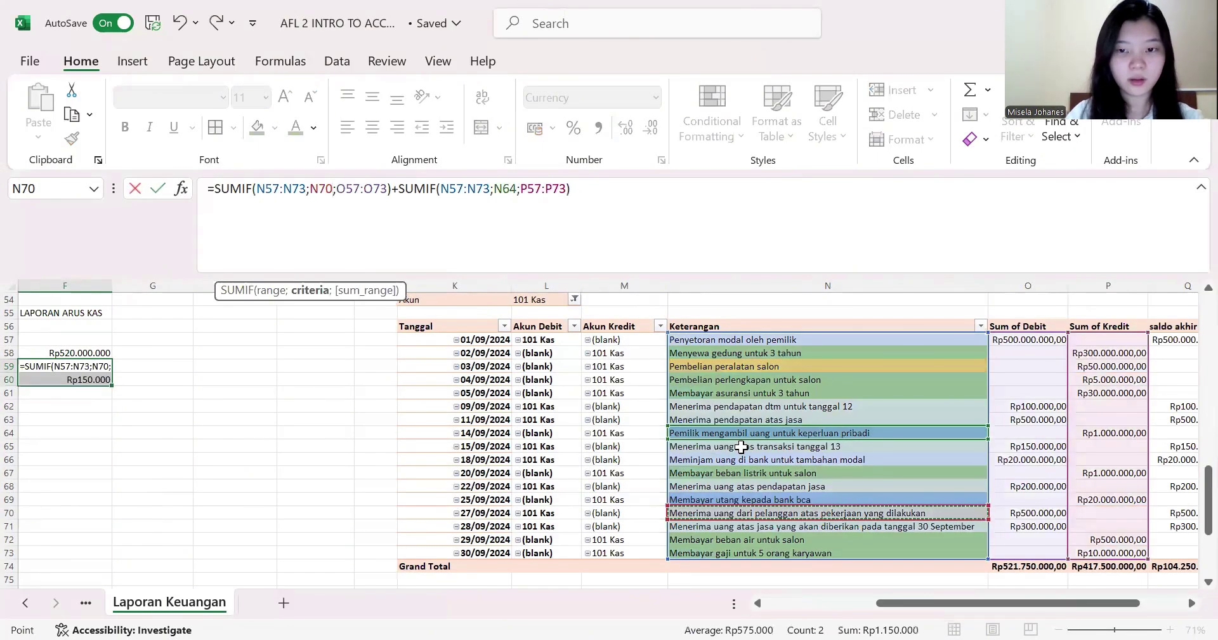
key(Up)
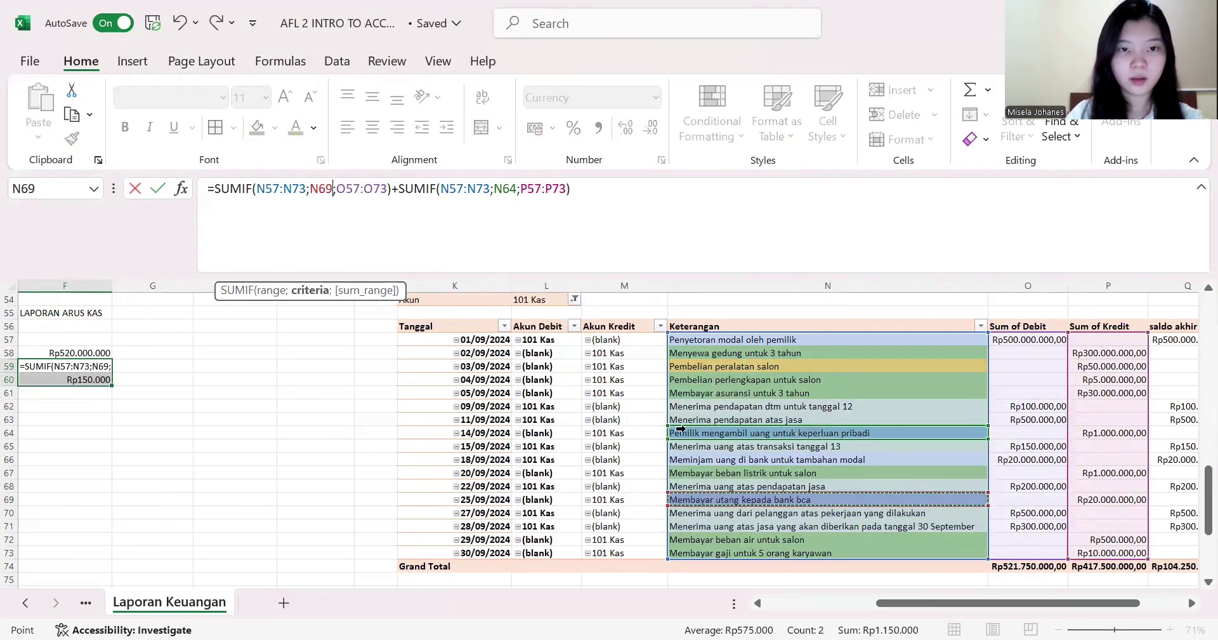
- Change the criterion of the second SUMIF in the F59 formula to N69 and enter the formula
click(518, 188)
key(BackSpace)
key(BackSpace)
key(BackSpace)
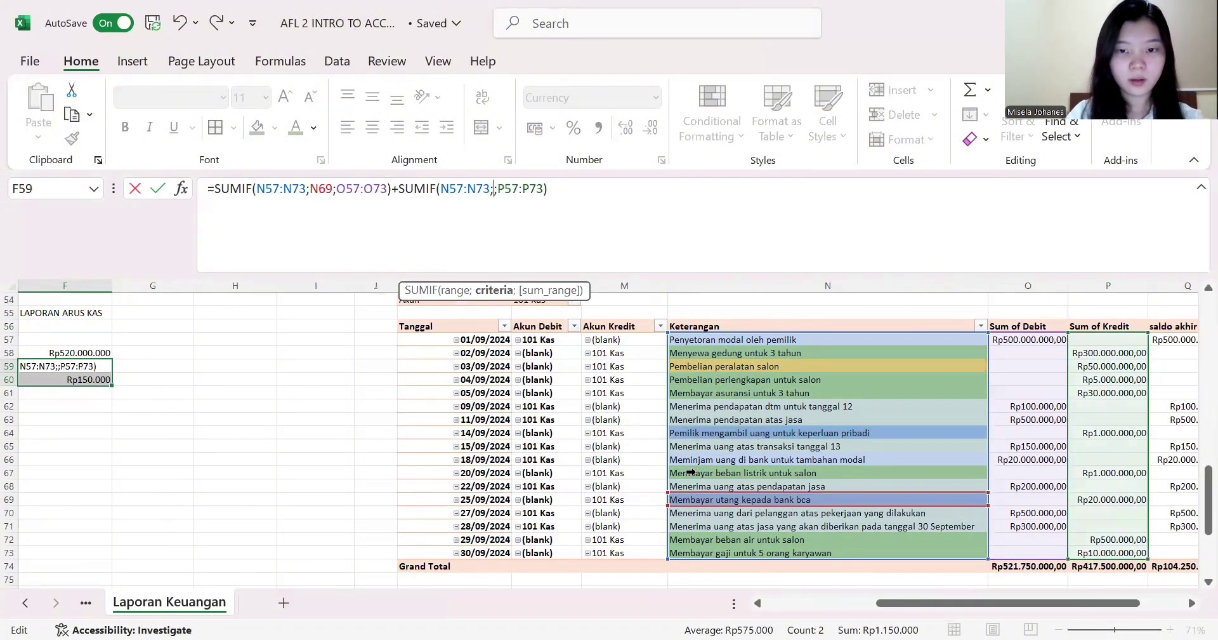
click(691, 497)
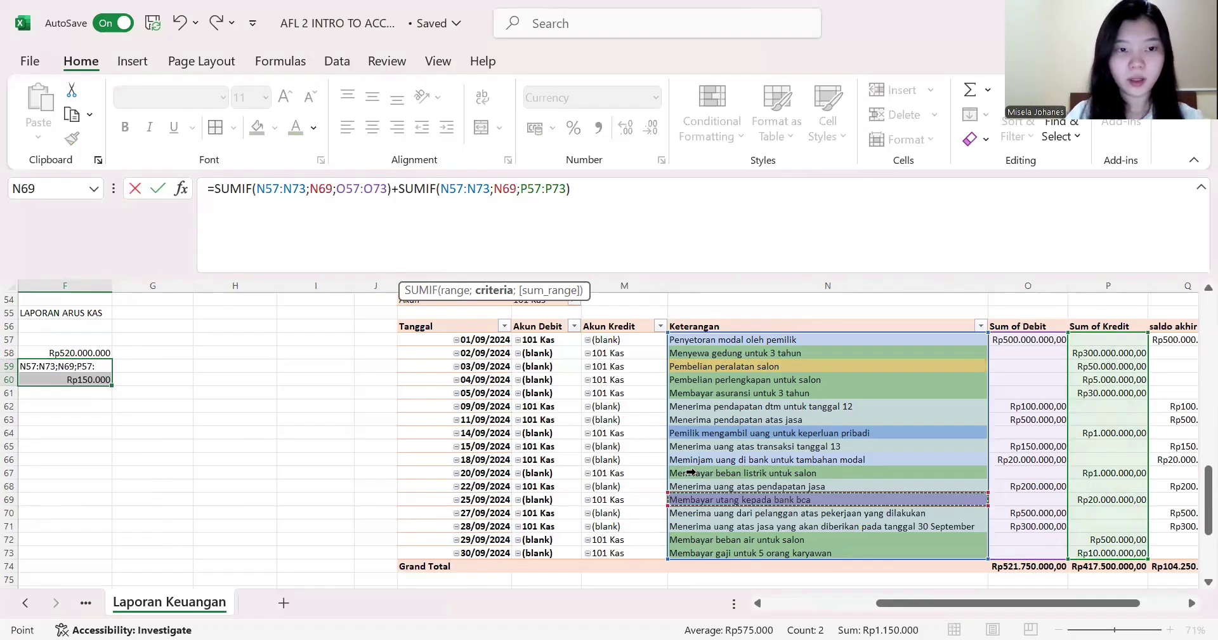
key(Return)
- Undo the criterion change to N69 in the Pengambilan Prive formula in F59
scroll(262, 456, left, 5)
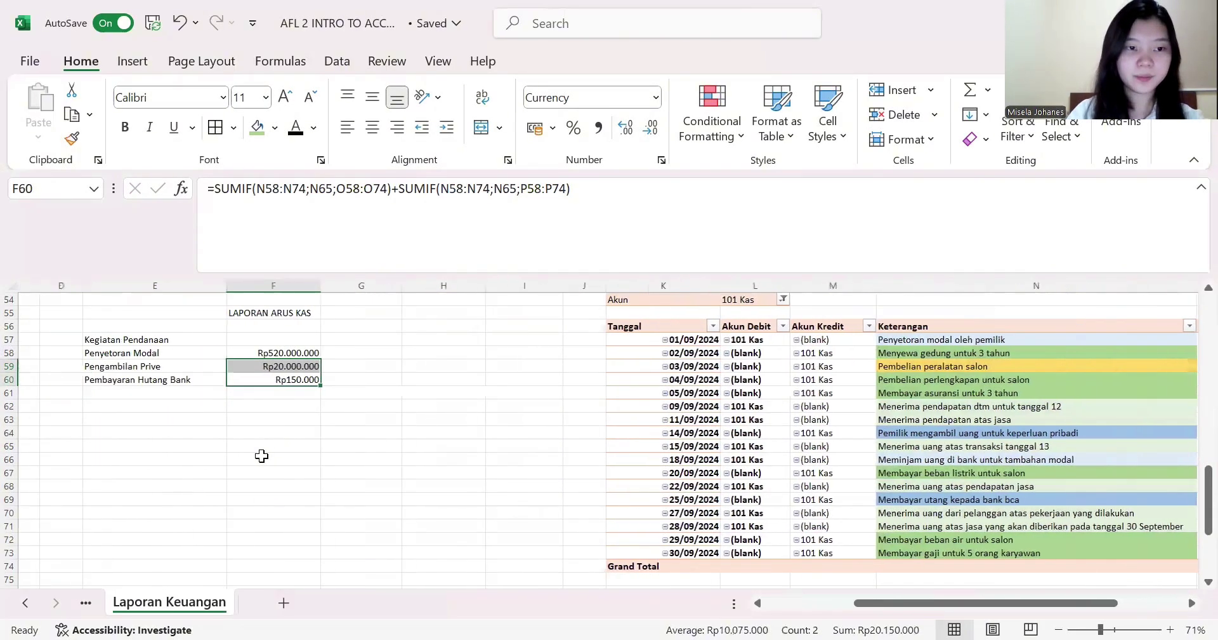
scroll(261, 455, right, 1)
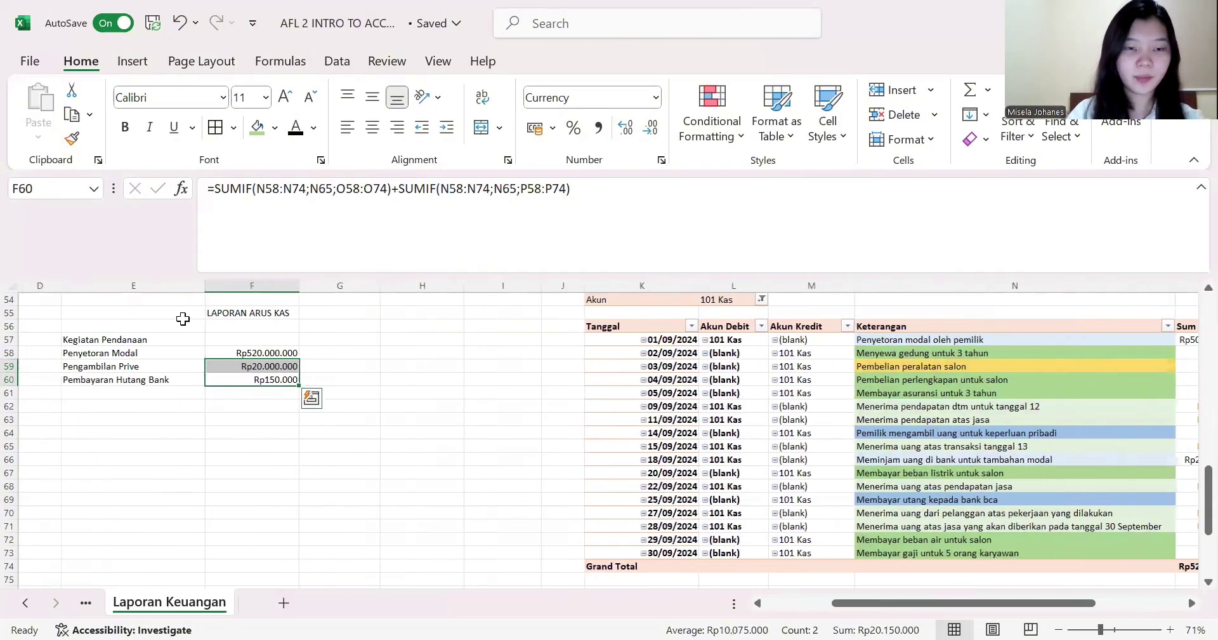
click(178, 25)
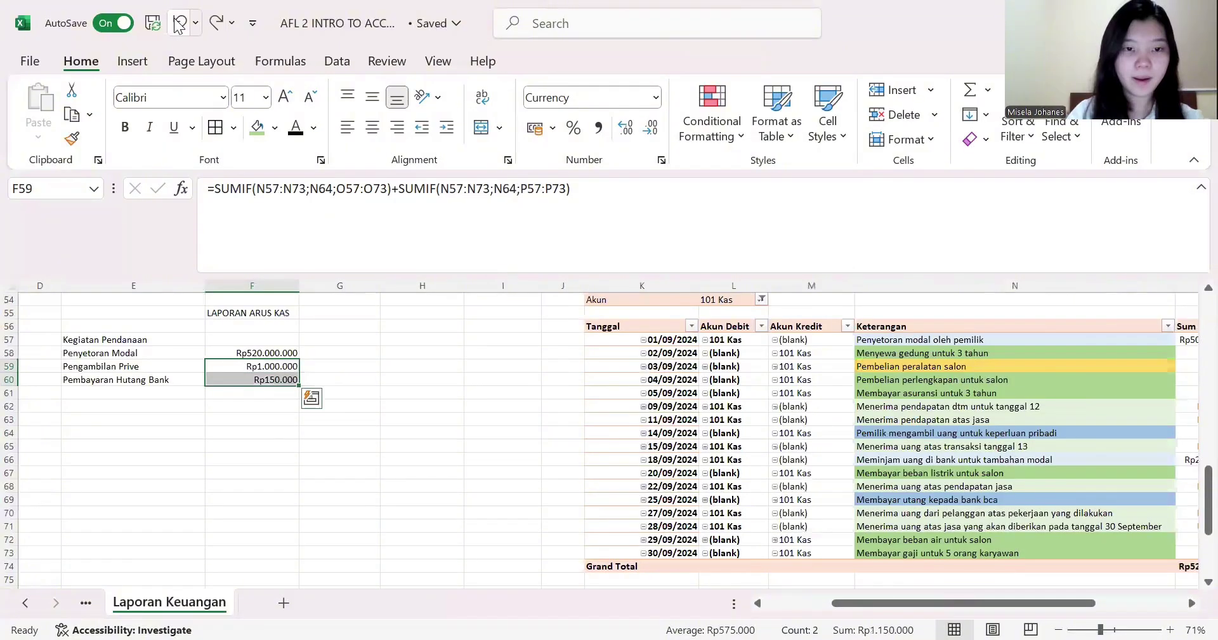
- Refill the Pembayaran Hutang Bank cell F60 with the Pengambilan Prive formula from F59
click(251, 409)
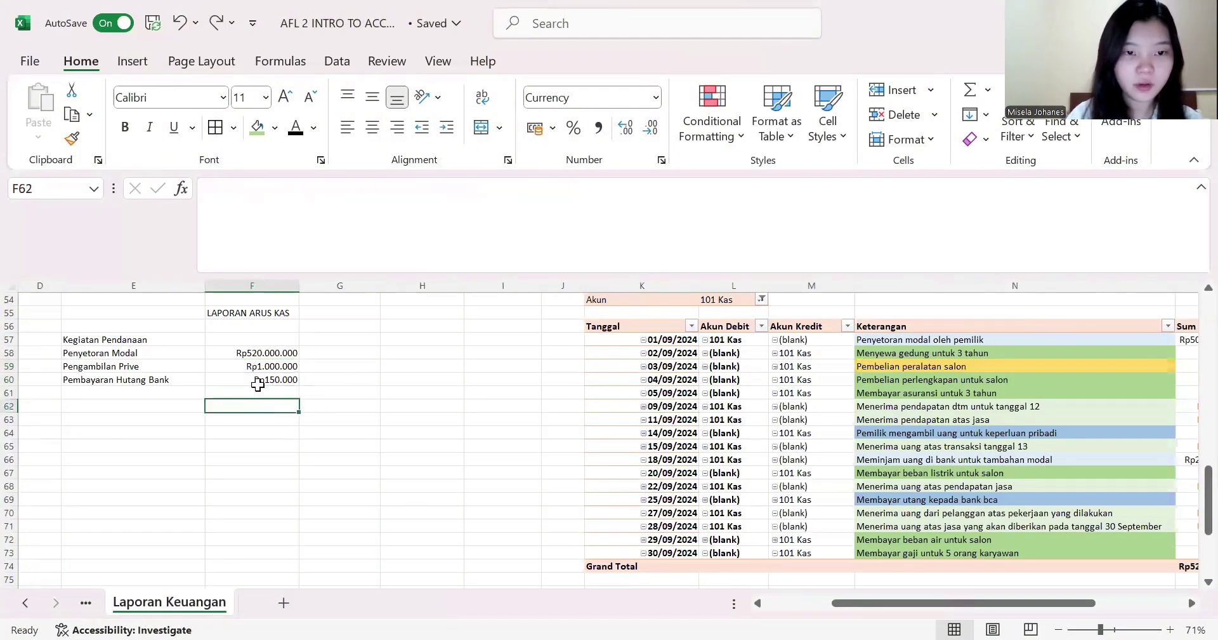
click(261, 379)
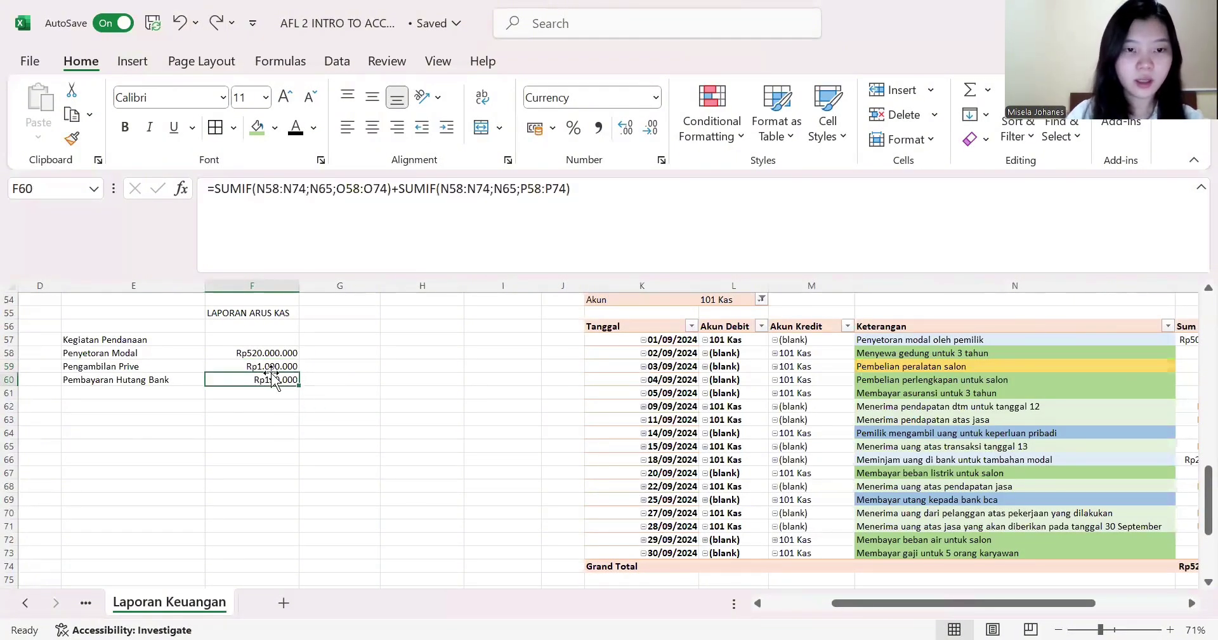
click(286, 367)
drag(298, 376, 298, 385)
click(285, 379)
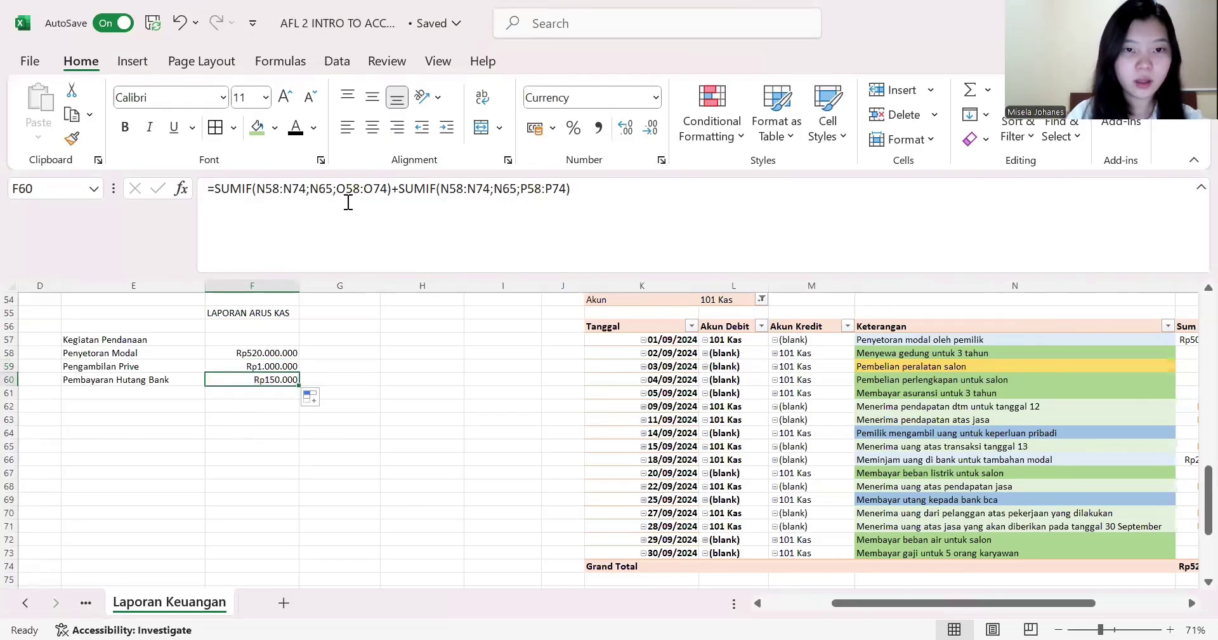
- Change the criterion of the first SUMIF in the Pembayaran Hutang Bank formula in F60 to N69
click(329, 189)
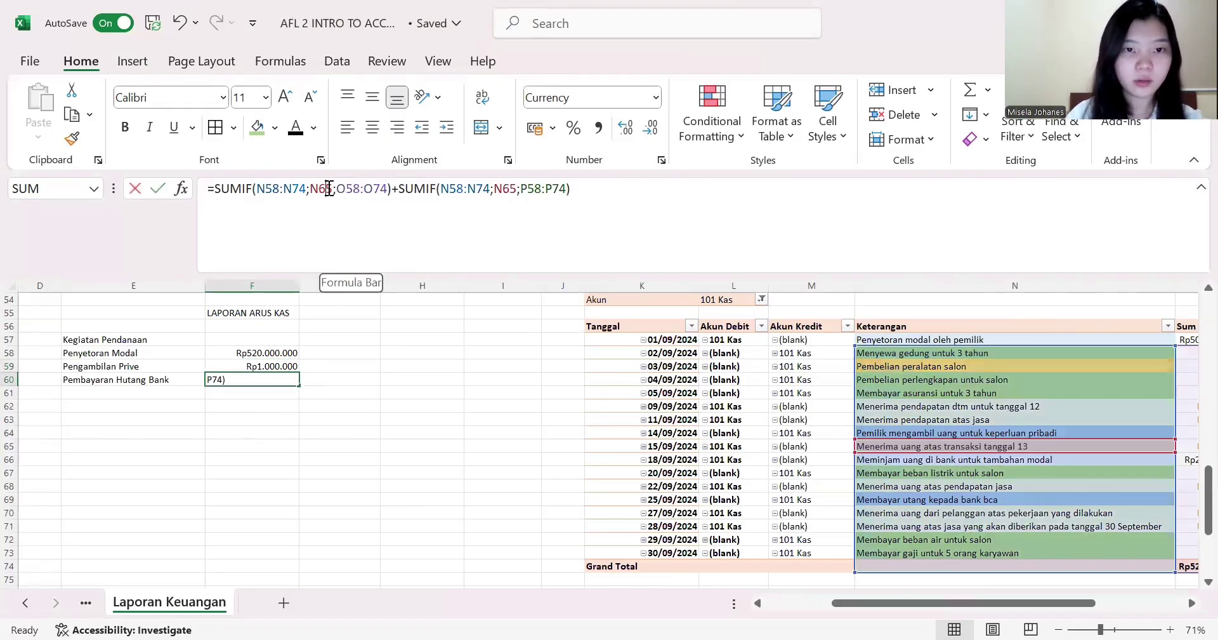
key(Right)
key(Left)
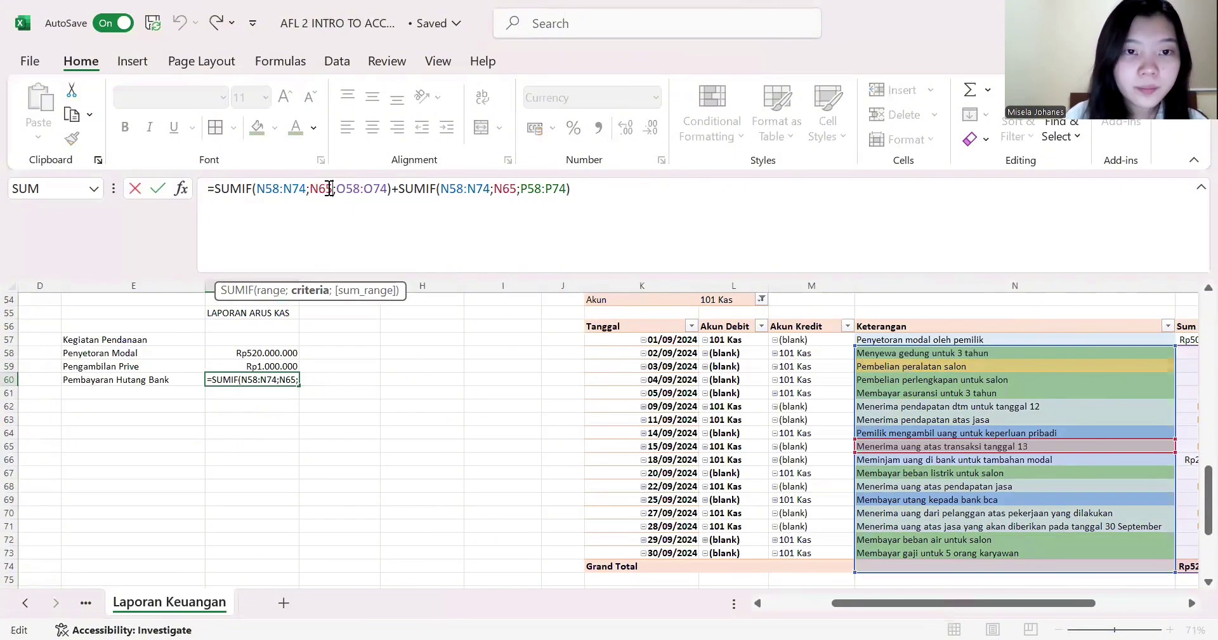
key(BackSpace)
key(BackSpace)
key(BackSpace)
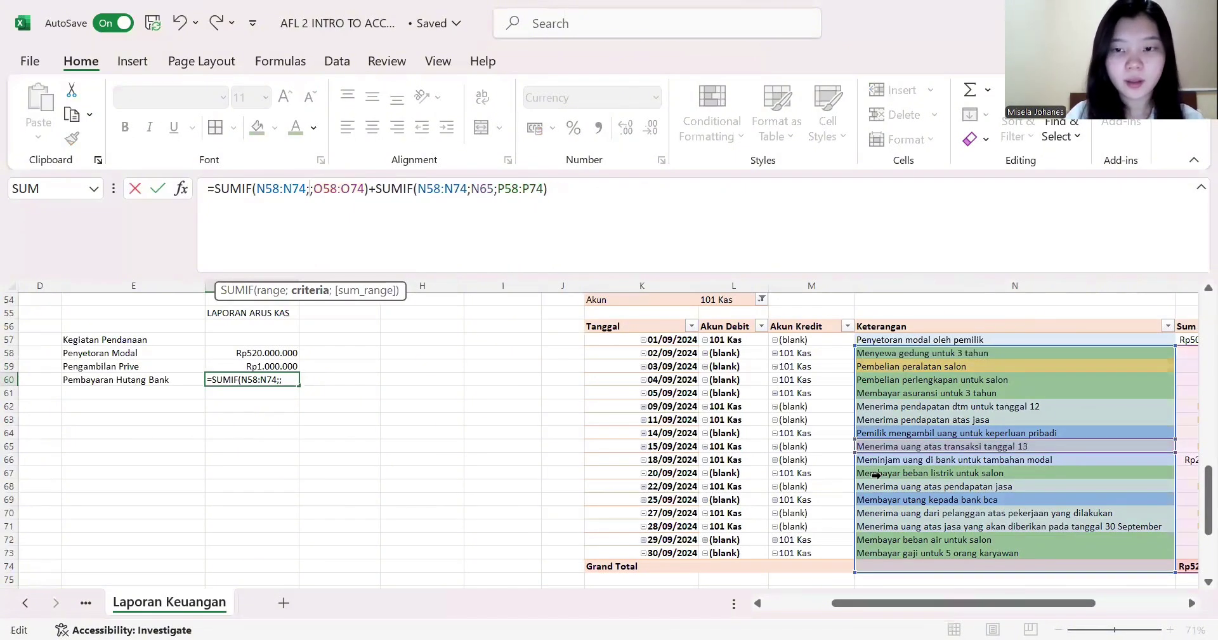
click(879, 499)
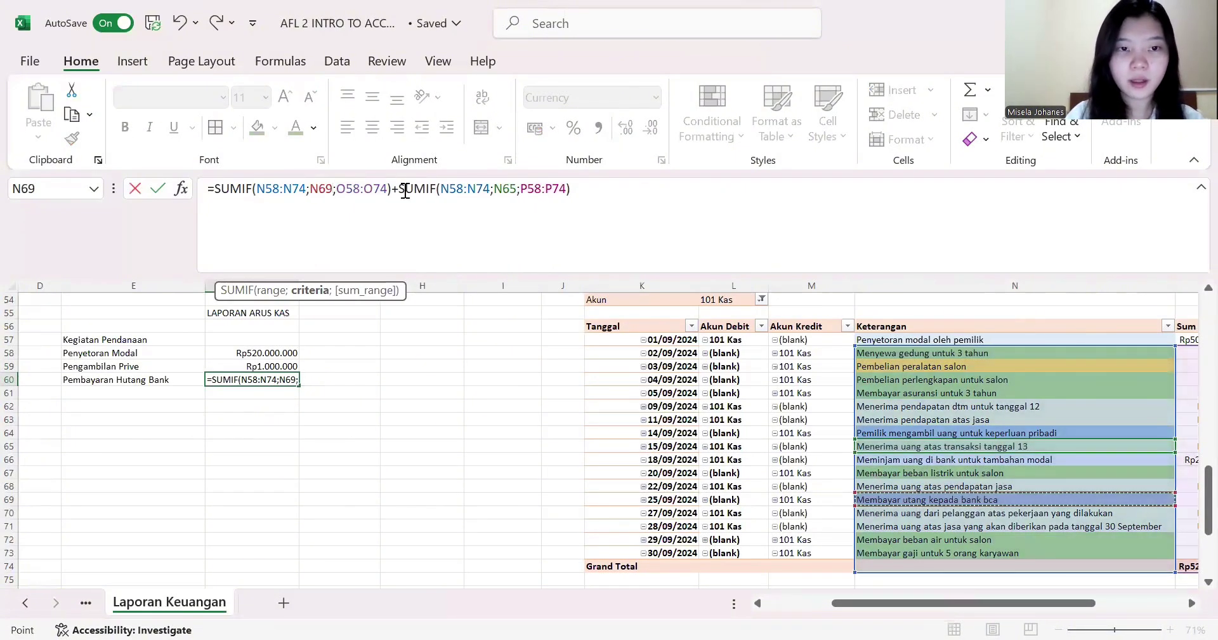
- Change the criterion of the second SUMIF in the F60 formula to N69
click(513, 194)
key(Delete)
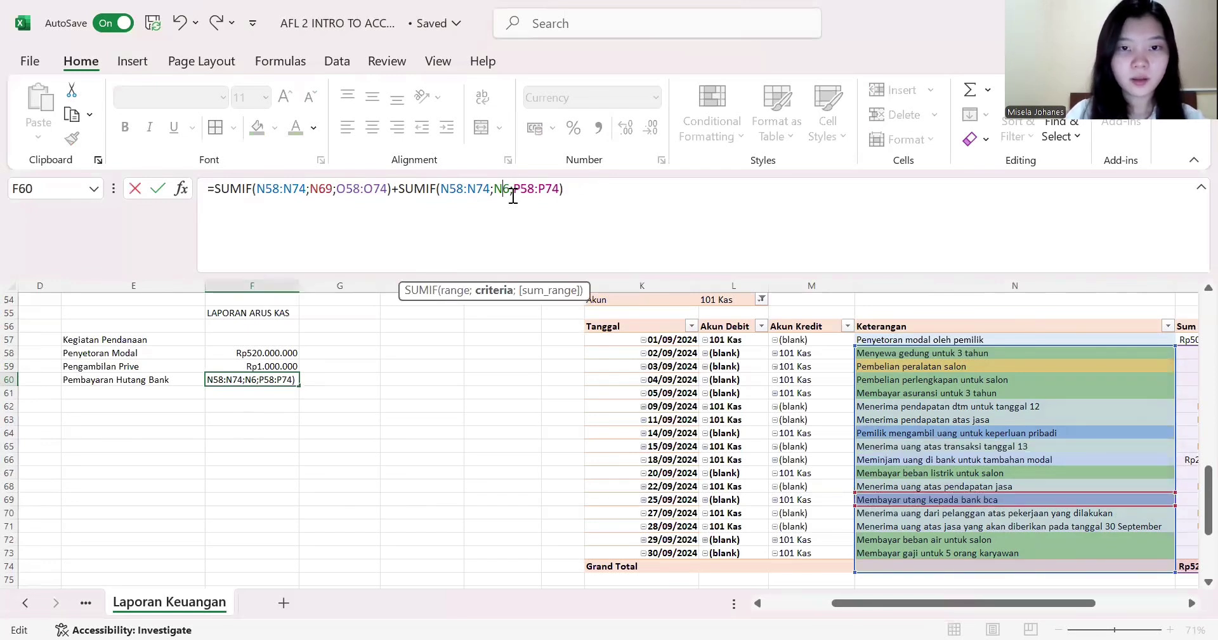
key(BackSpace)
key(BackSpace)
click(879, 500)
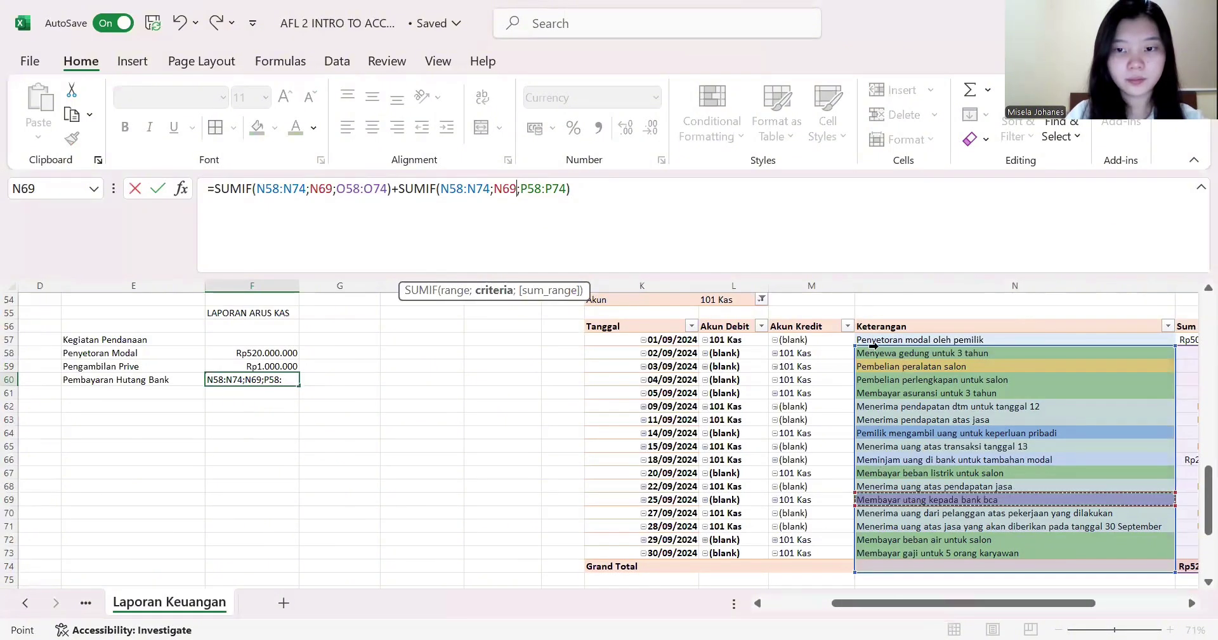
- Shift the criteria range of both SUMIFs in the F60 formula to N57:N73
scroll(901, 431, down, 1)
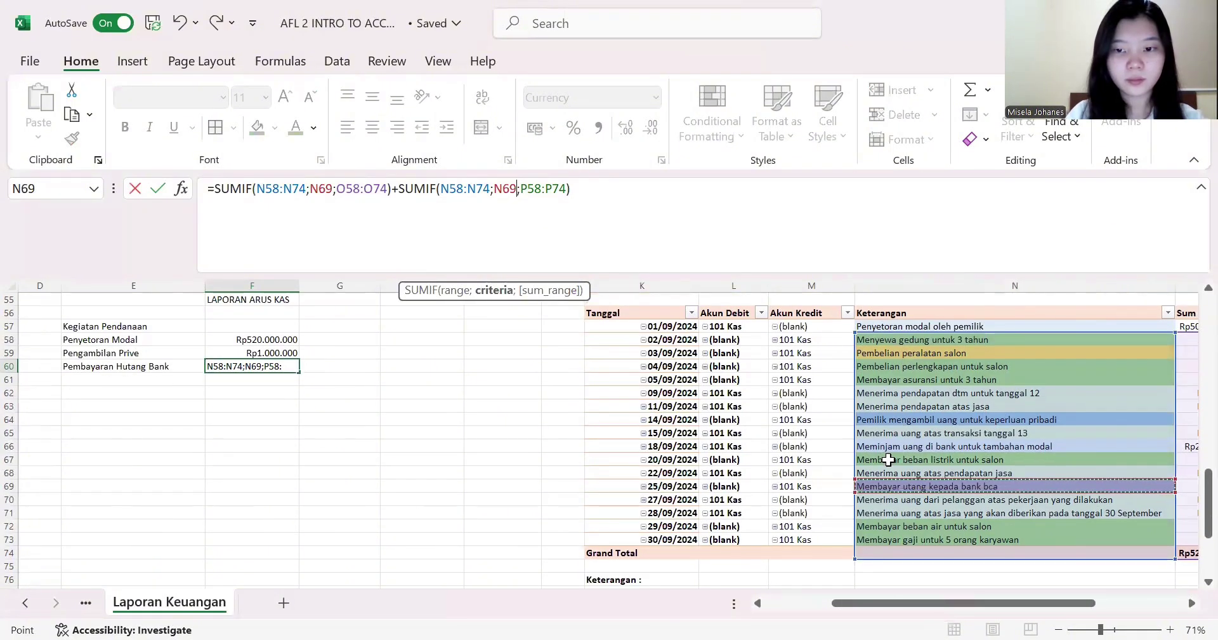
key(ctrl+z)
key(ctrl+z)
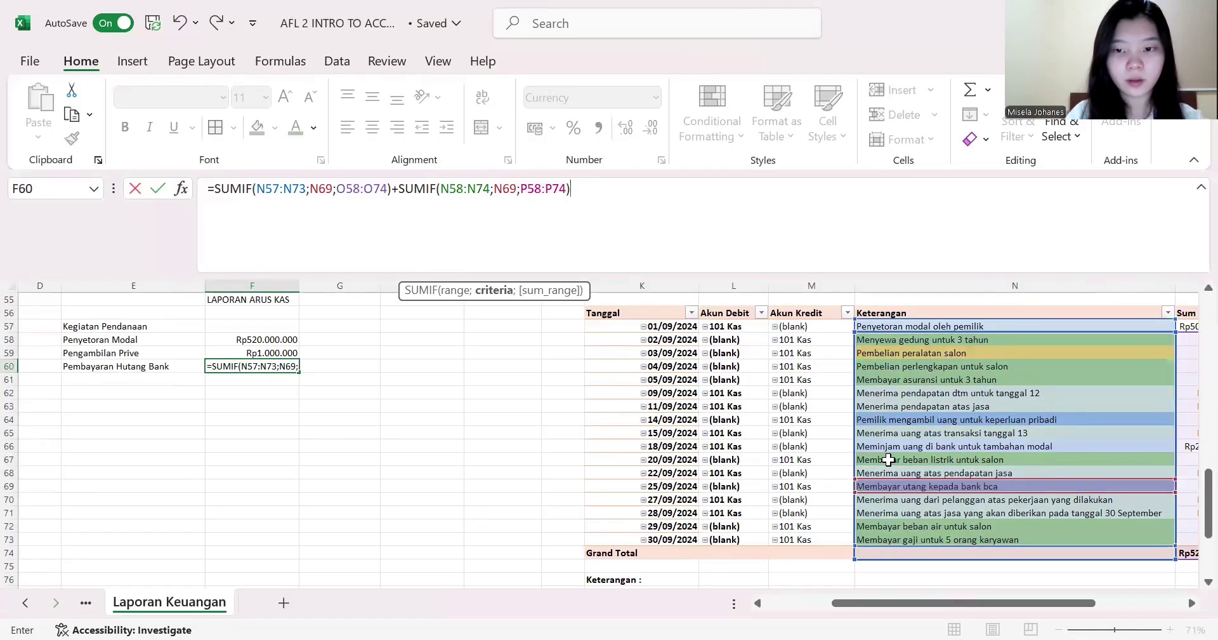
key(ctrl+z)
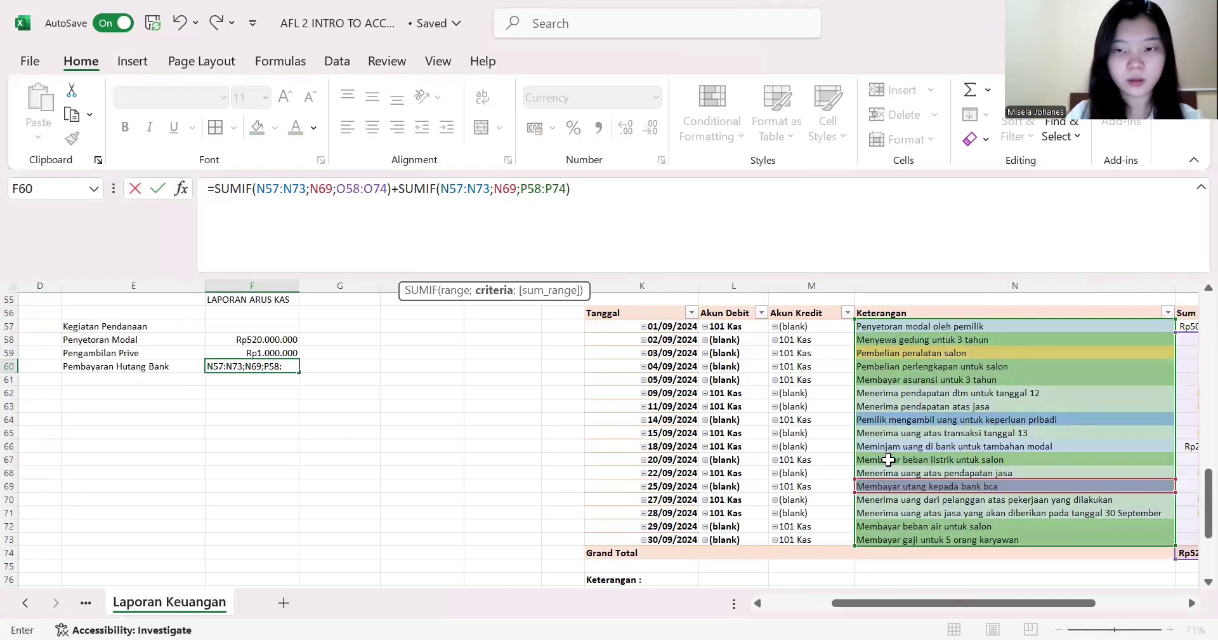
- Shift the sum ranges in the F60 formula to O57:O73 and P57:P73, and enter the formula
scroll(950, 569, right, 3)
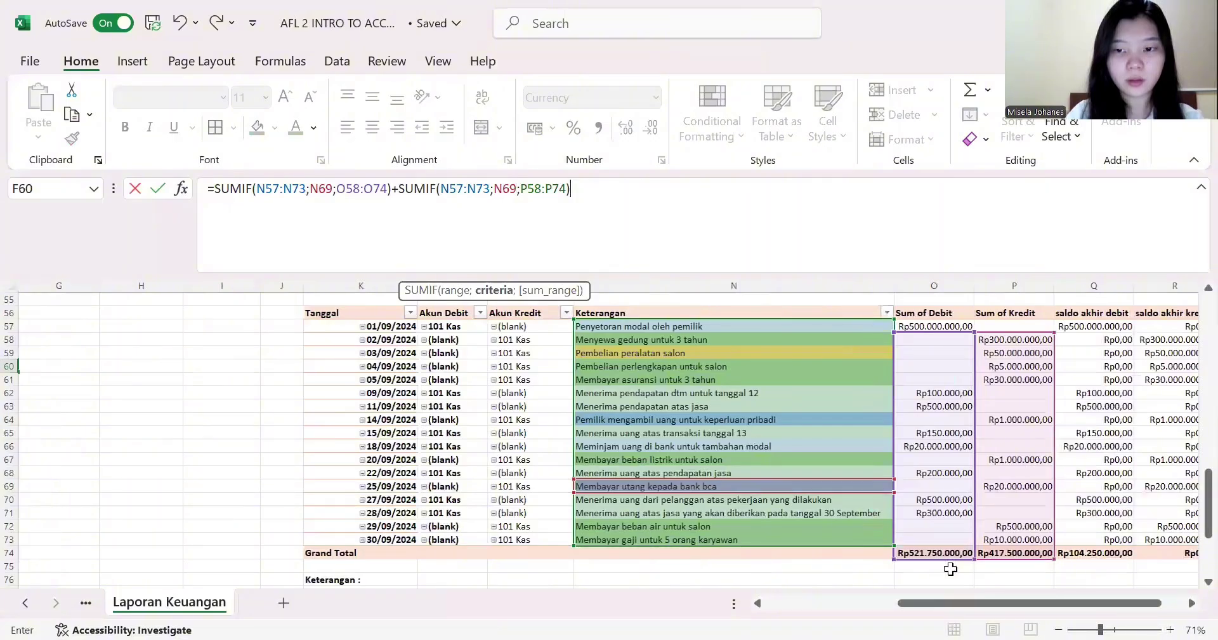
key(ctrl+z)
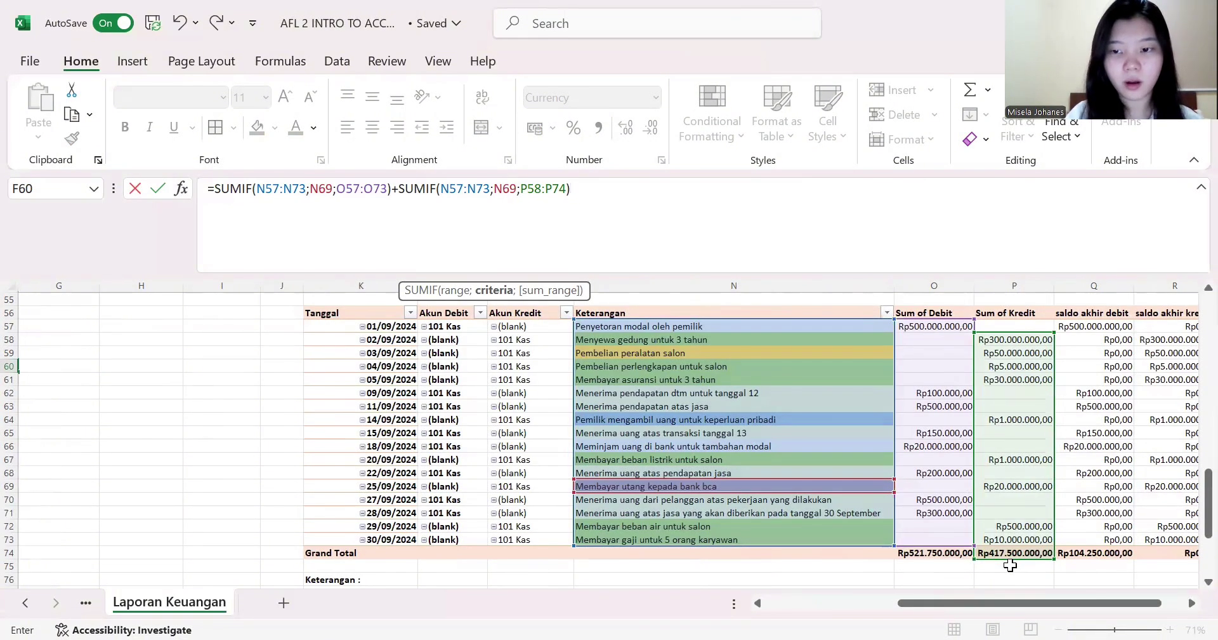
drag(1011, 565, 1009, 540)
key(Return)
- Begin the net cash label in E61, below Pembayaran Hutang Bank, with the text "Kas Neto dari"
scroll(141, 346, left, 5)
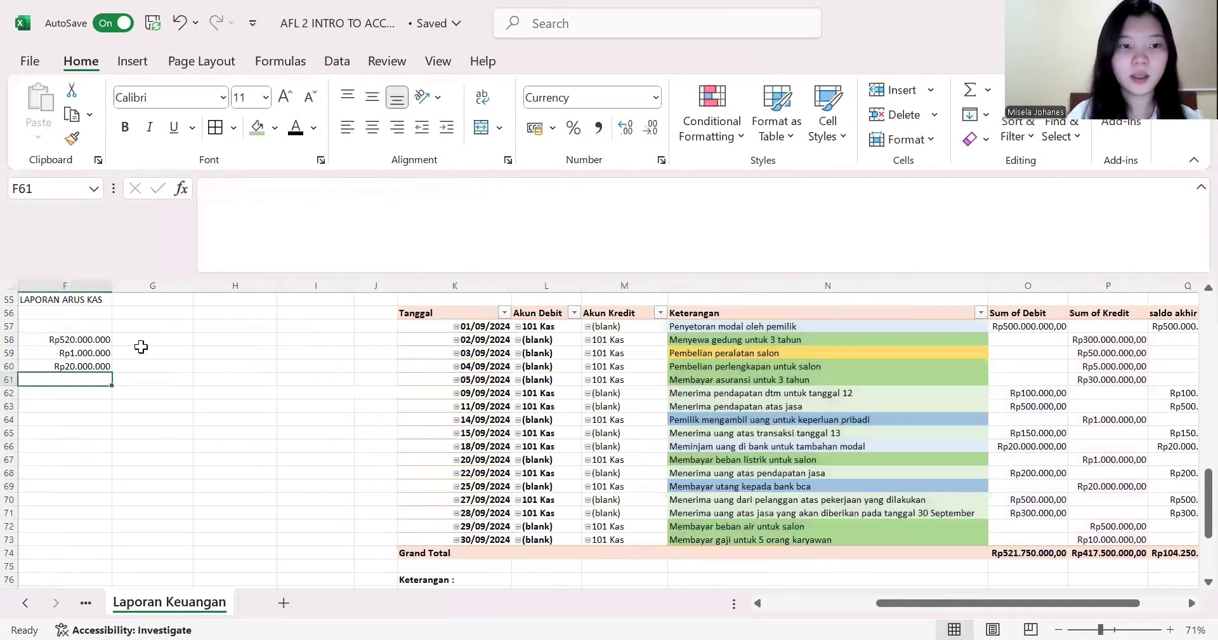
scroll(343, 393, right, 1)
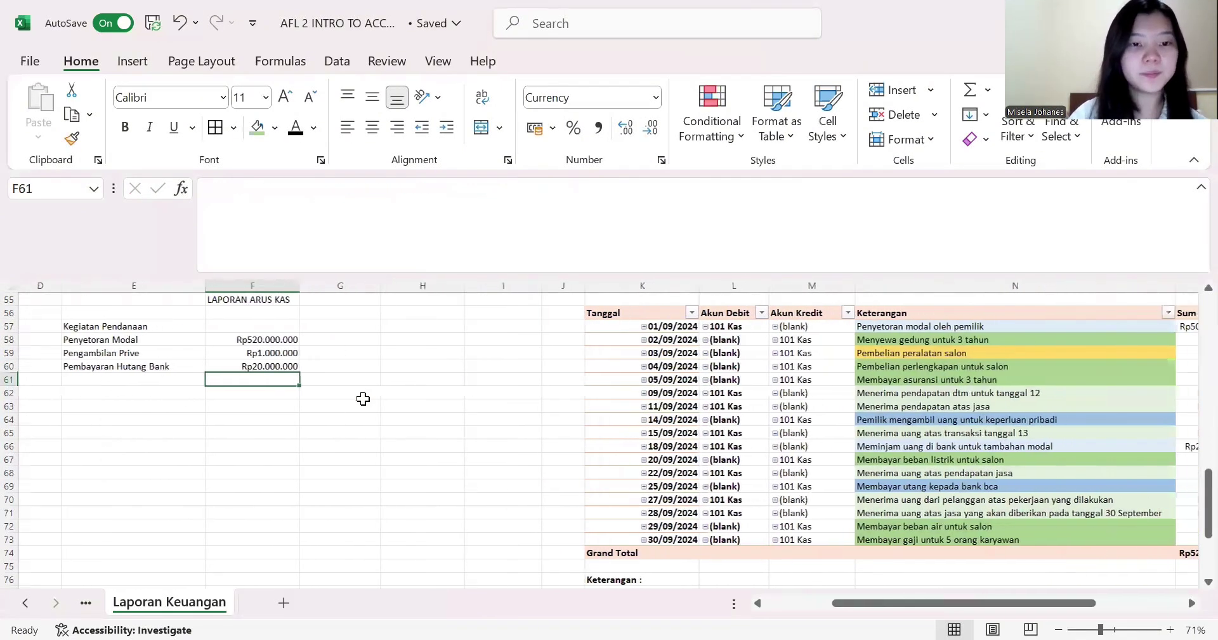
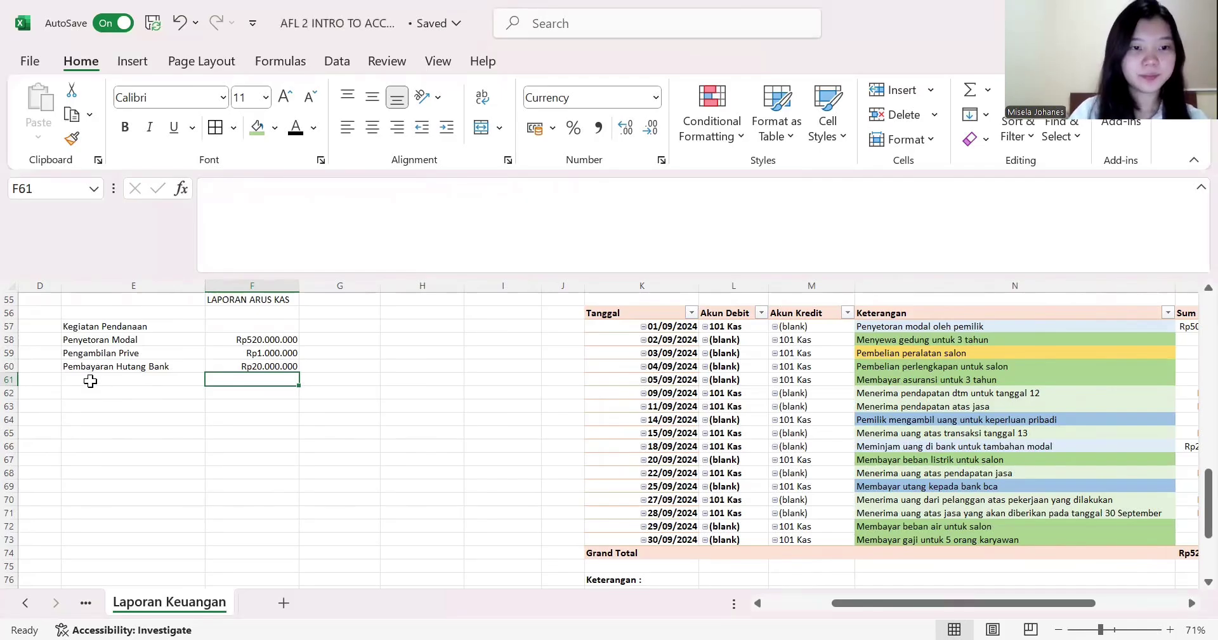
click(89, 381)
text(Kas Neto dari)
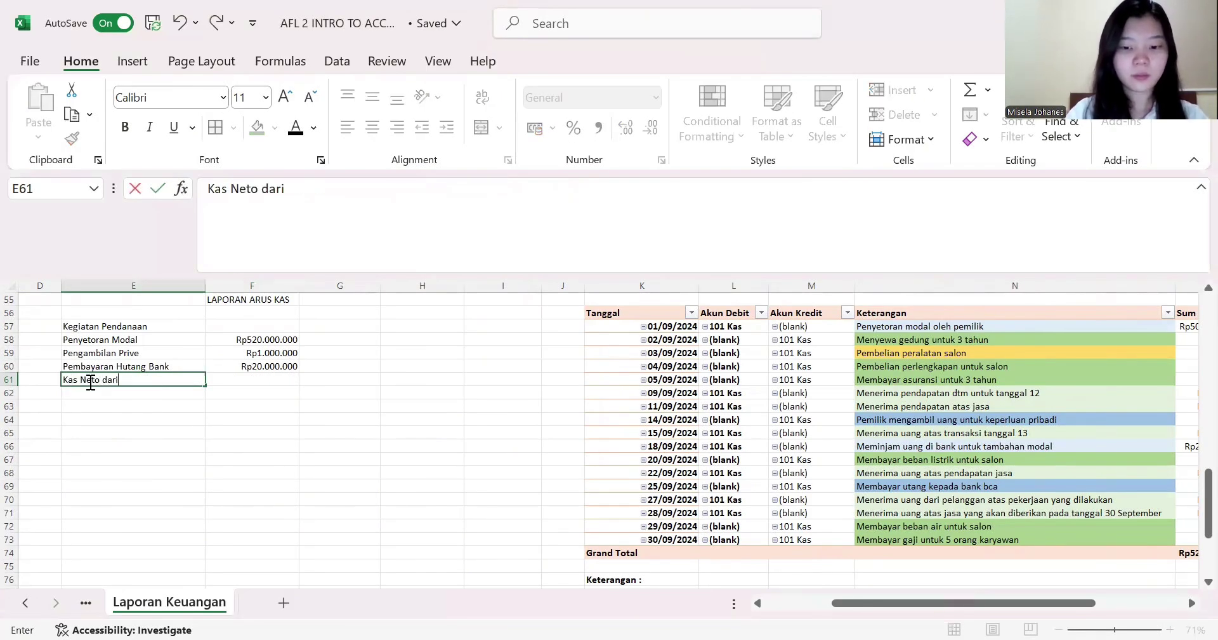
- Complete the label in E61 so it reads "Kas Neto dari Kegiatan Pendanaan"
text( Kegiatan P)
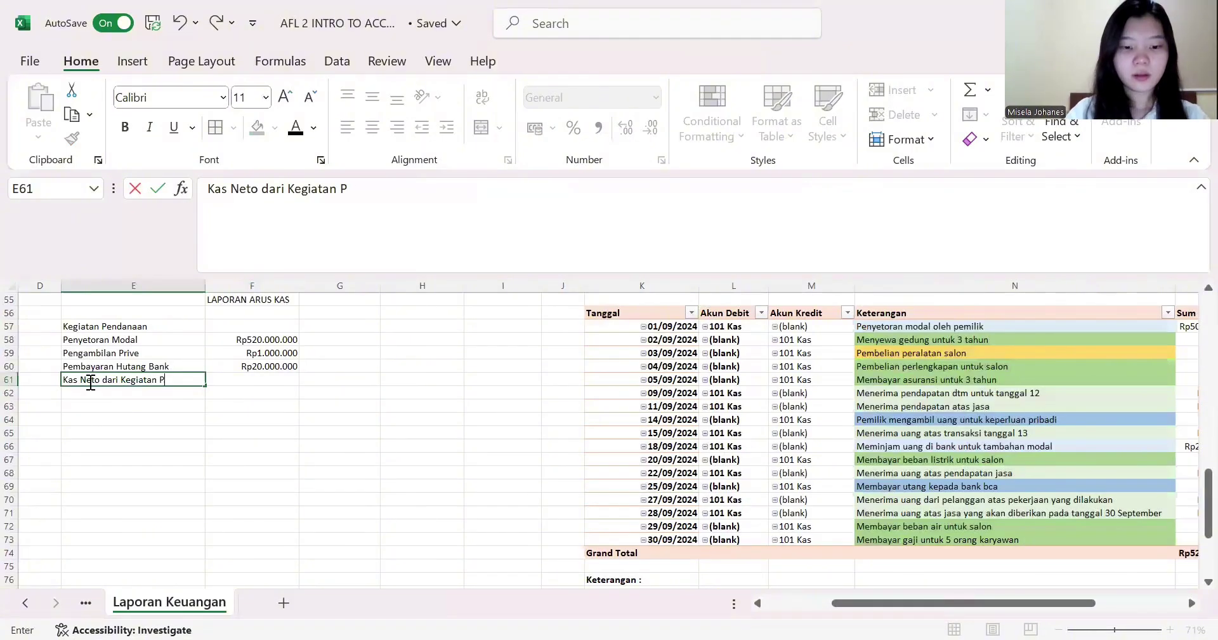
text(enda)
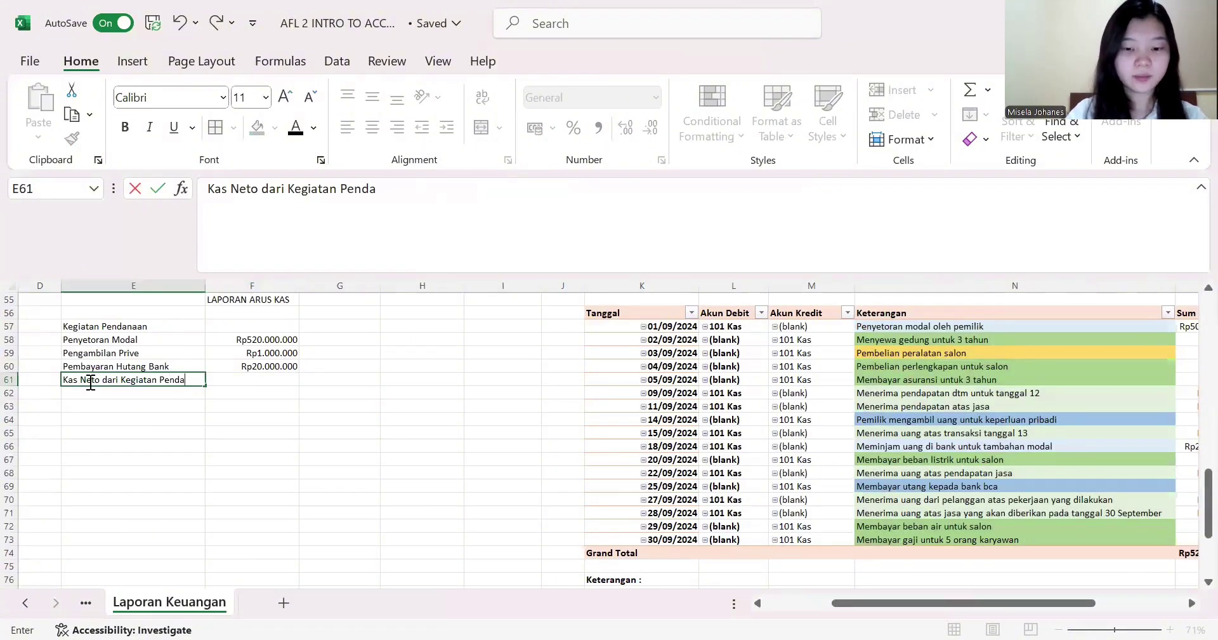
text(naan)
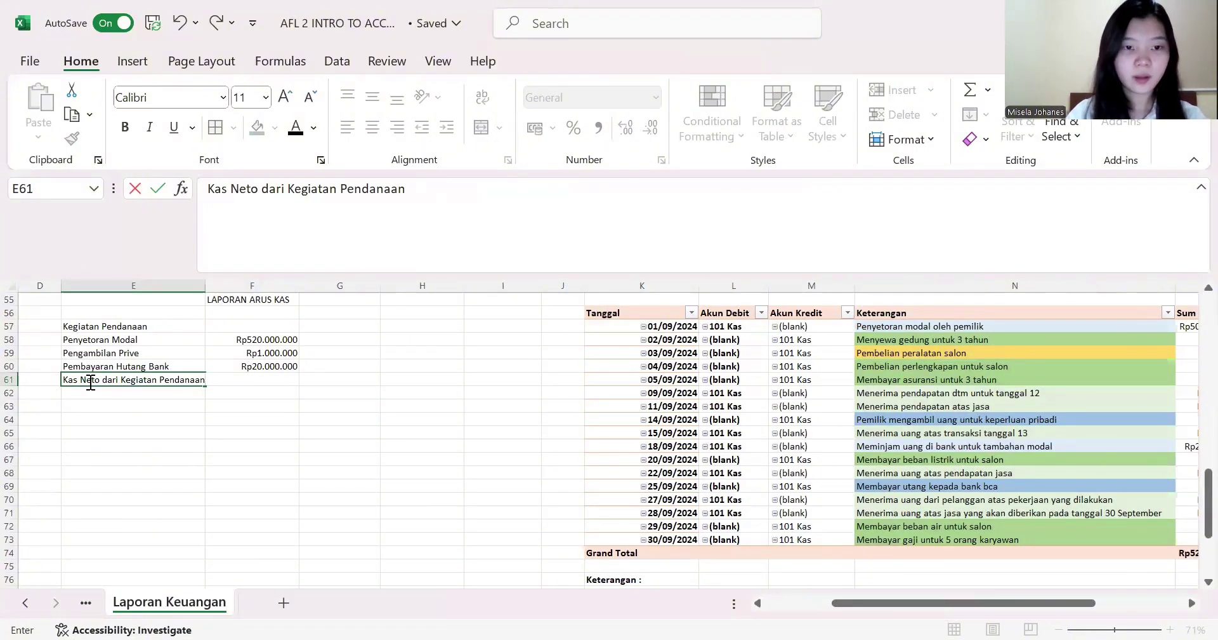
- Calculate net financing cash in G61 with the formula =F58-F59-F60
click(330, 381)
text(=)
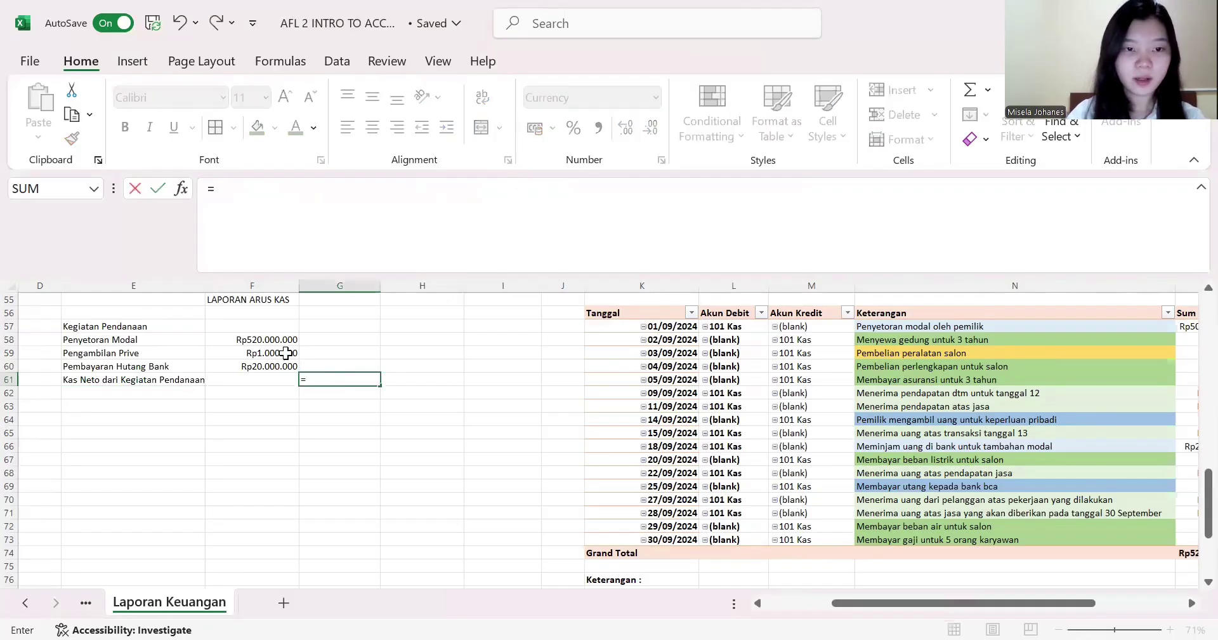
click(257, 341)
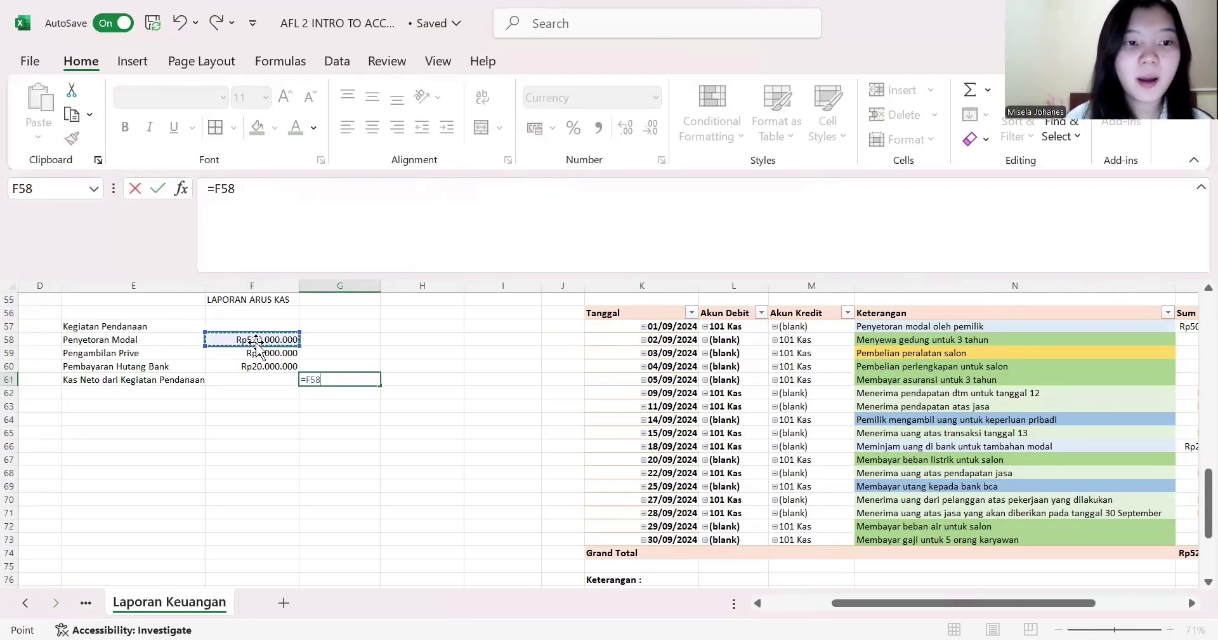
text(-)
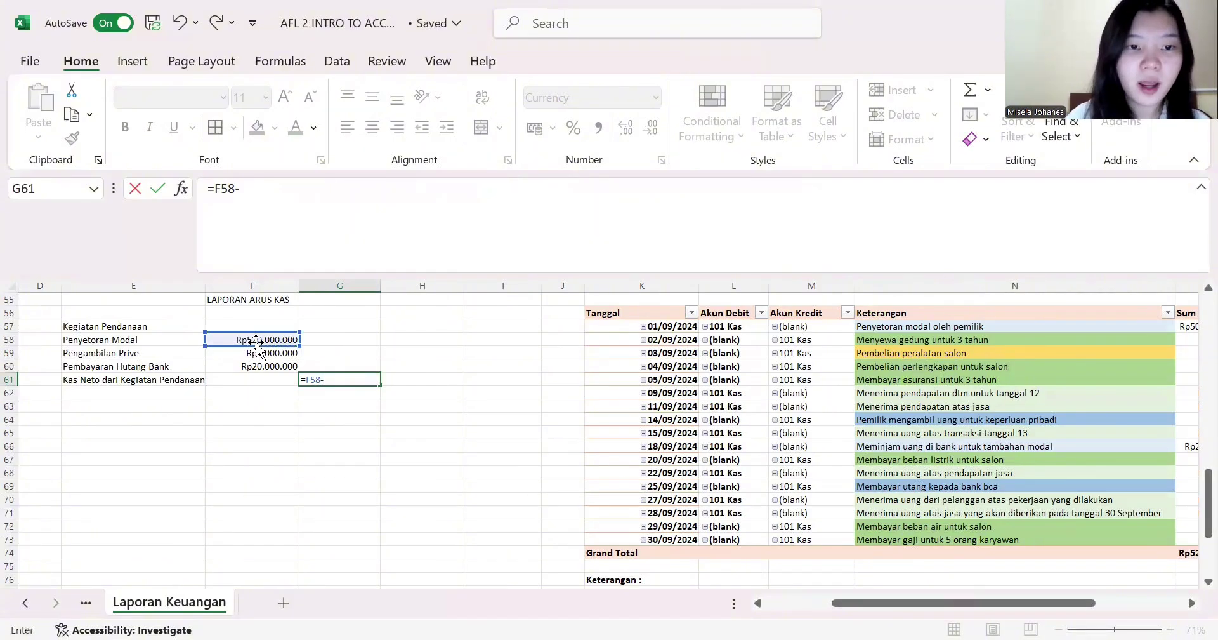
click(257, 353)
text(-)
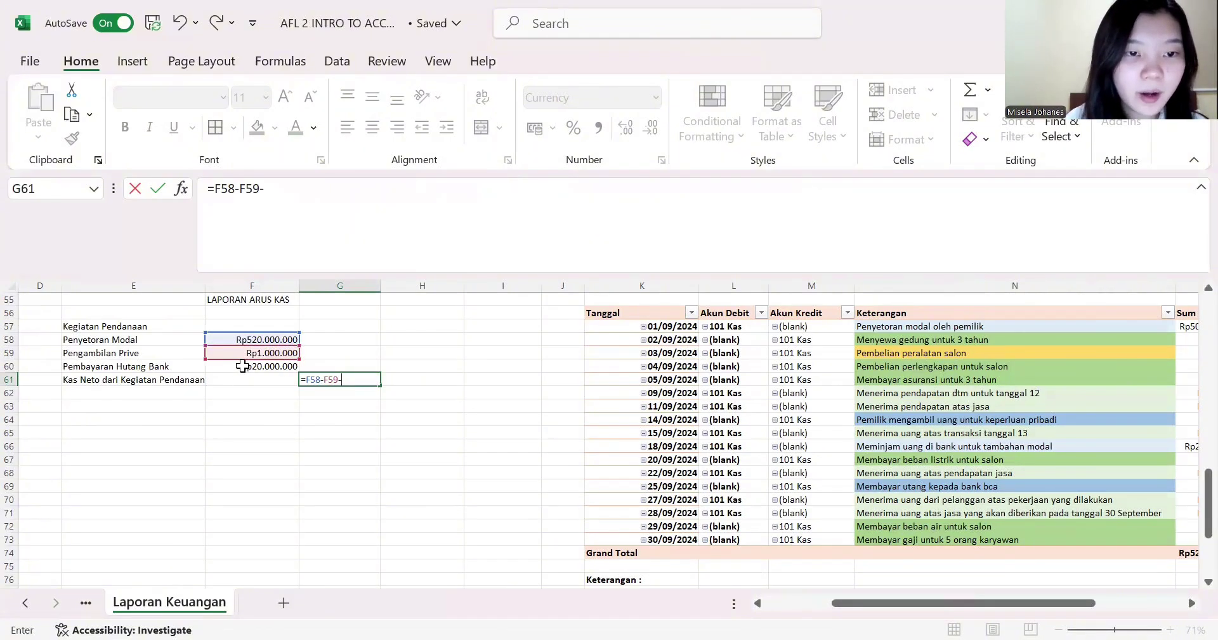
click(242, 366)
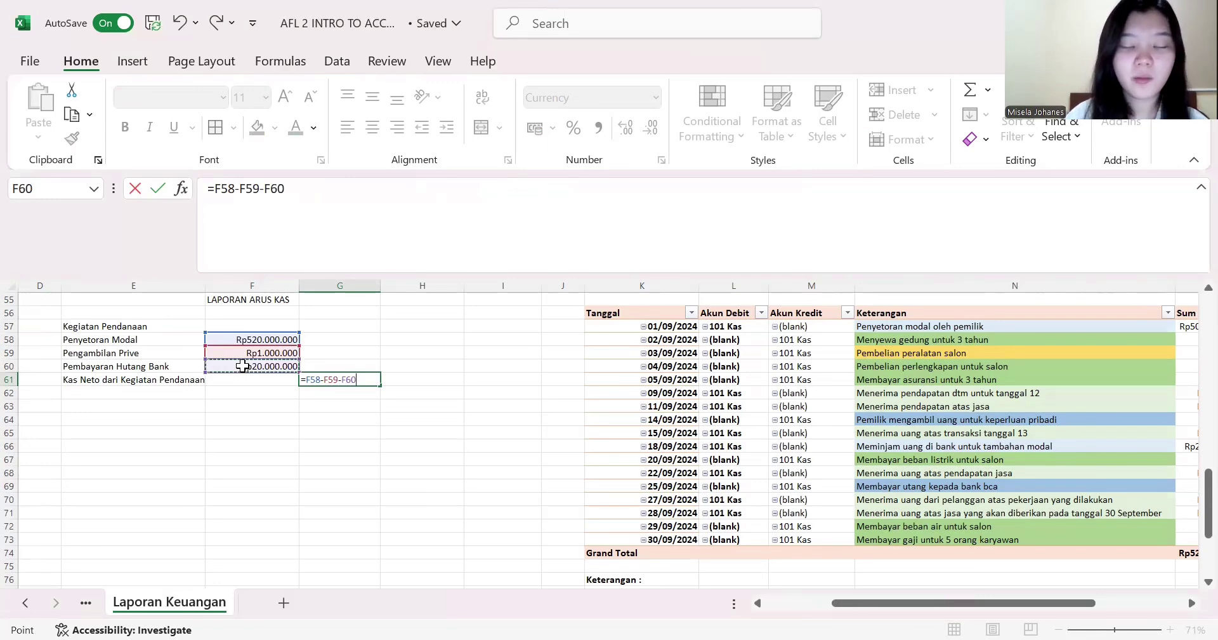
key(Return)
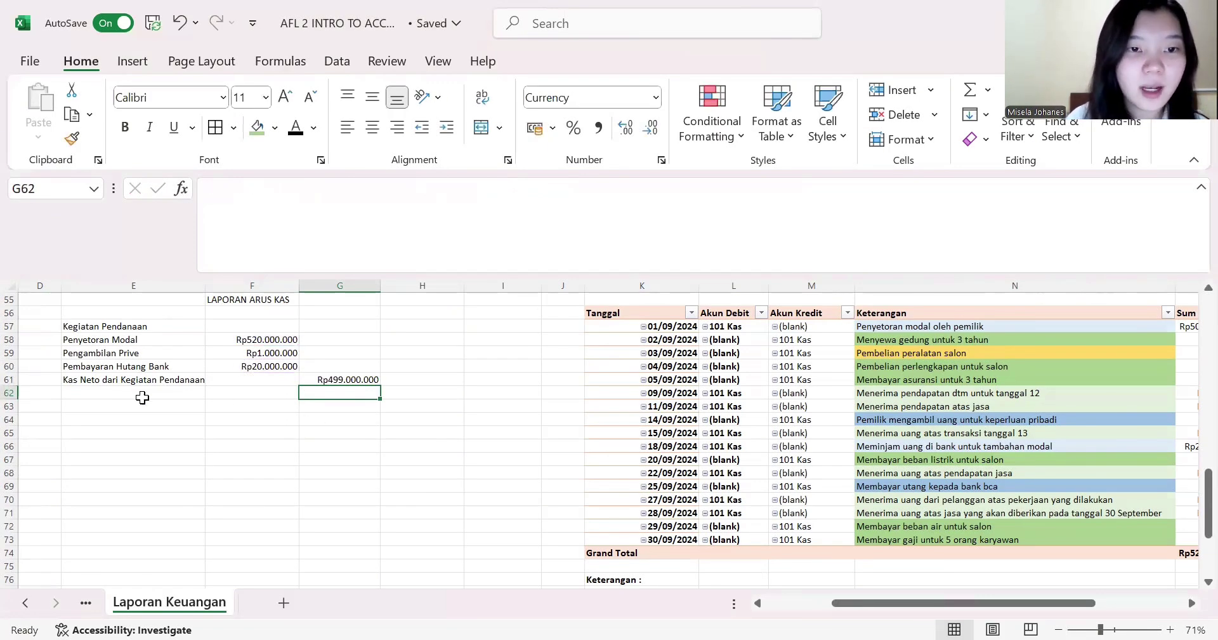
- Enter the heading "Arus Kas dari Kegiatan Operasional" in E63 and widen column E to fit it
scroll(143, 398, up, 1)
scroll(143, 397, down, 1)
click(105, 410)
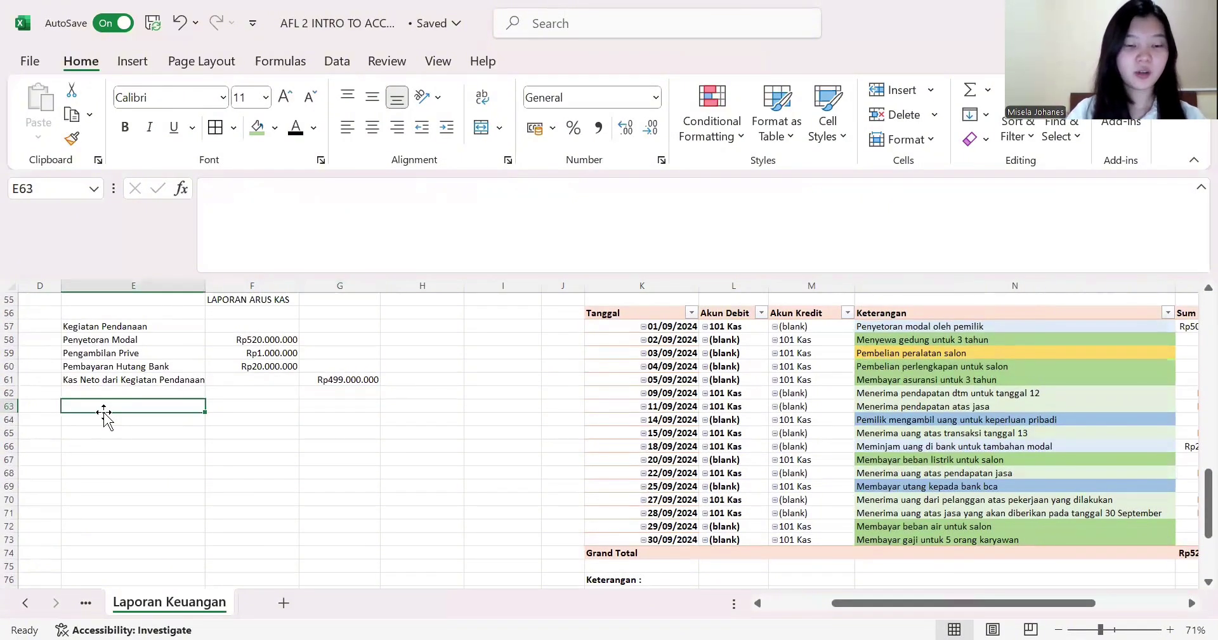
text(Arus K)
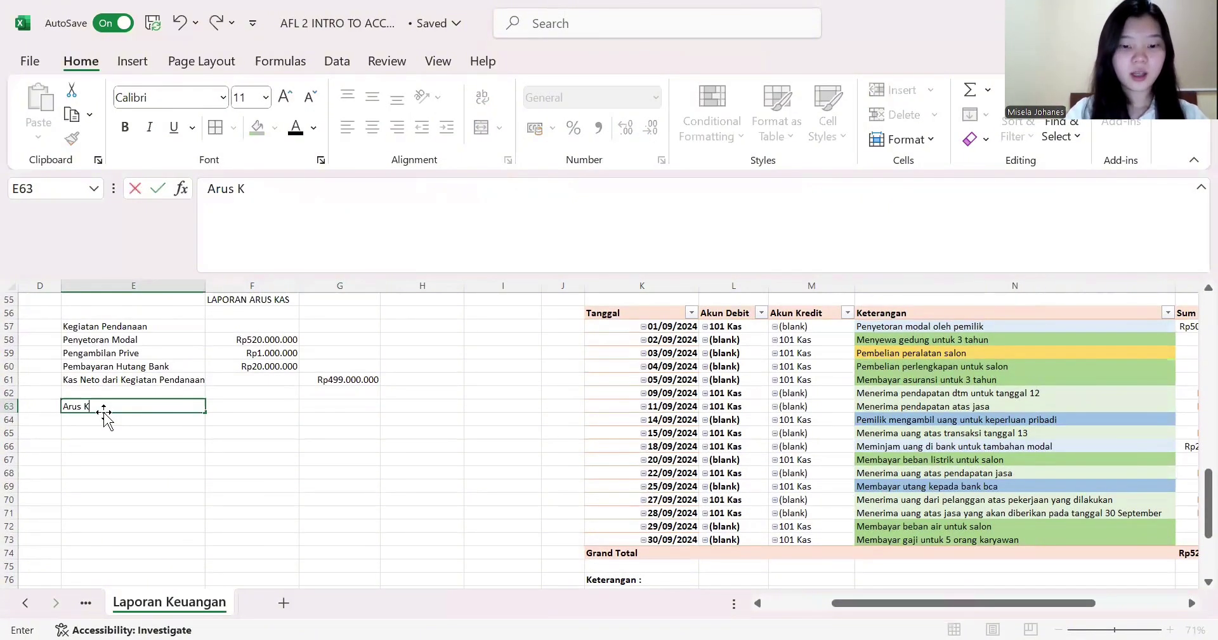
text(as dari Keg)
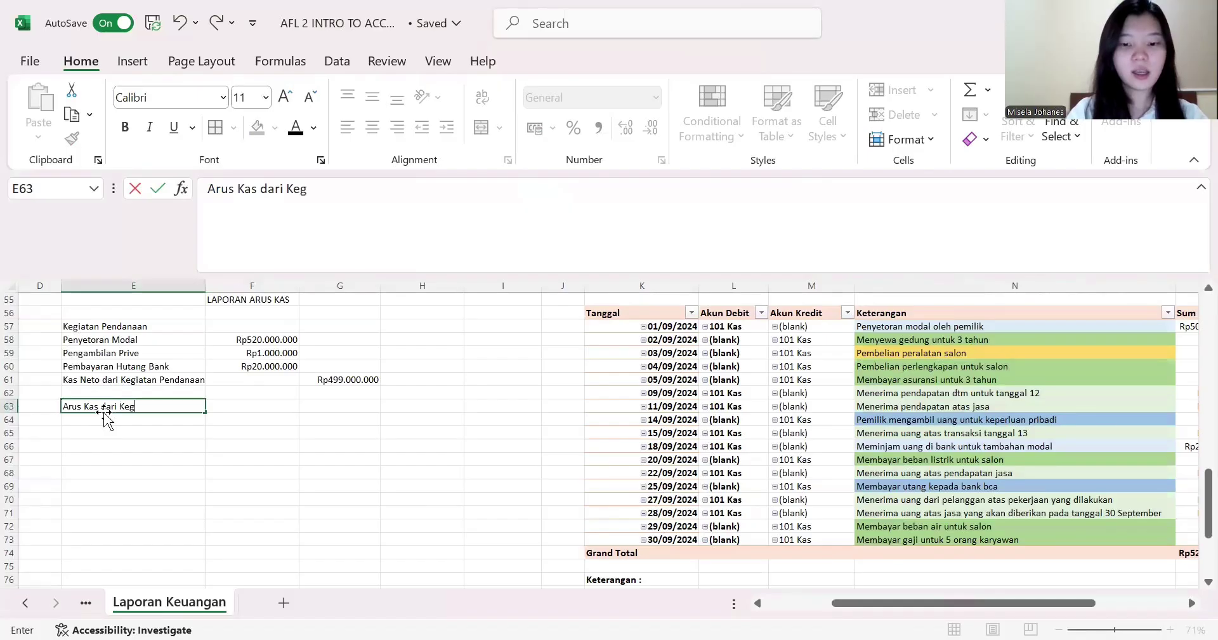
text(iatan Operasional)
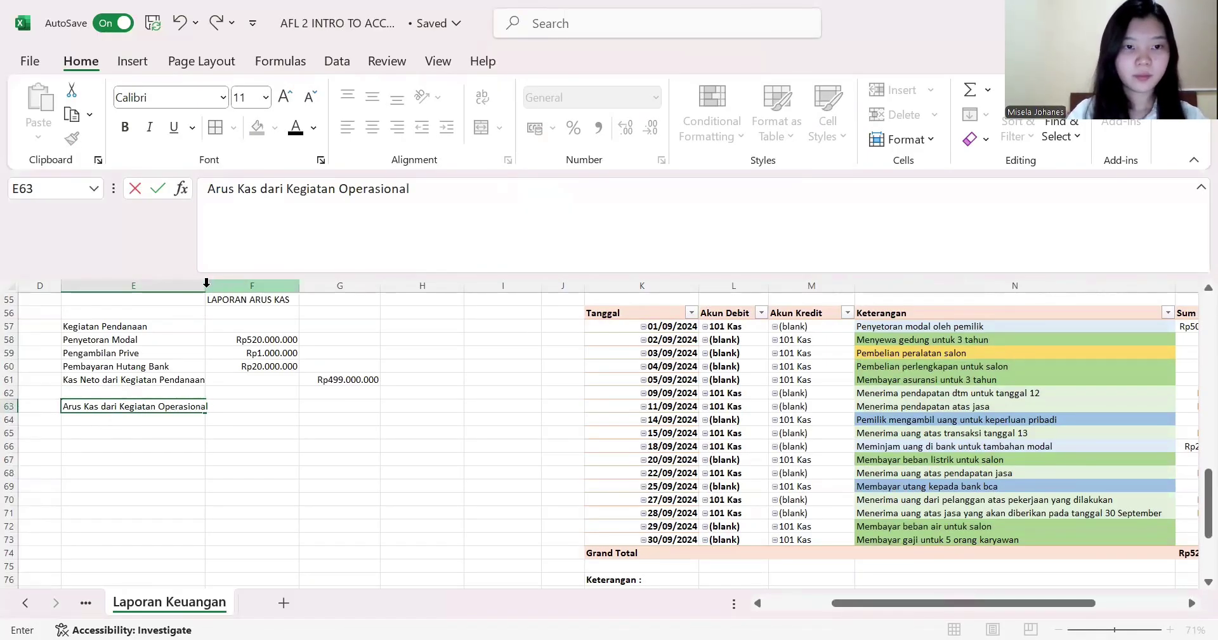
click(206, 283)
drag(205, 282, 215, 282)
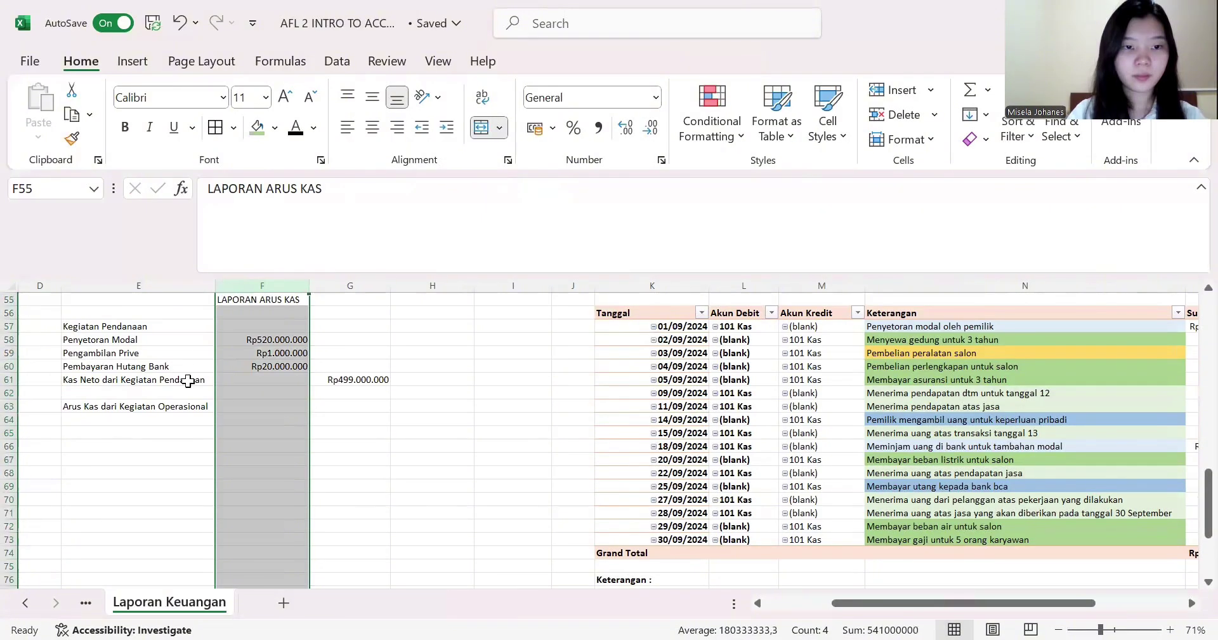
- Enter the label "Penerimaan kas dari Pendapatan" in E64
click(136, 422)
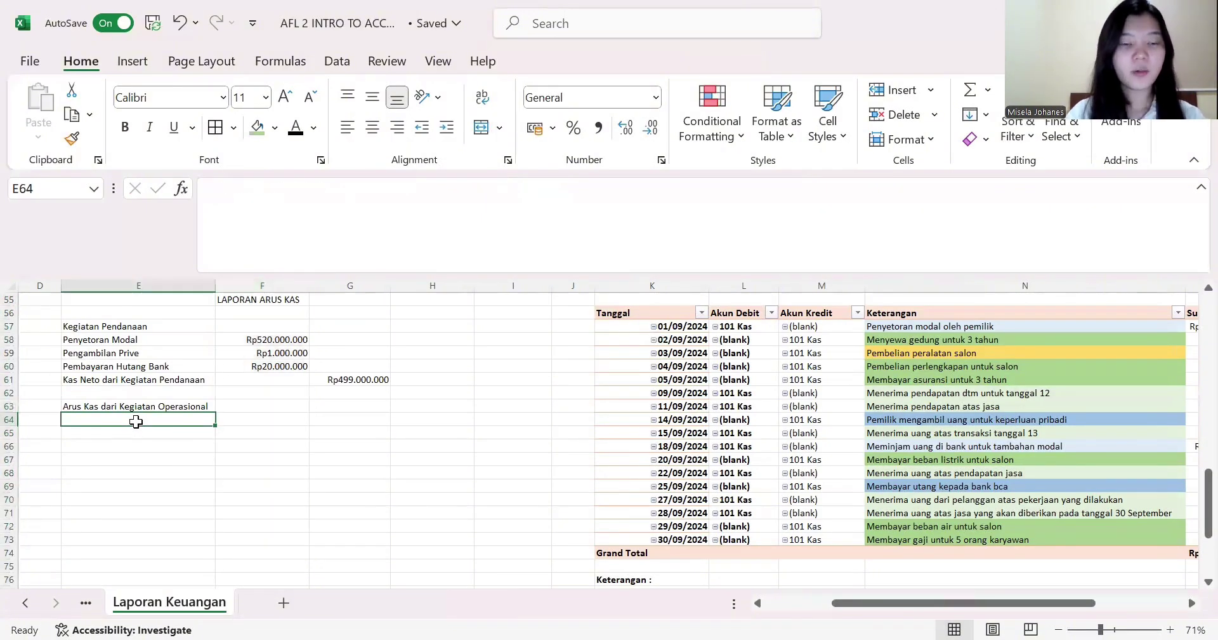
text(Pene)
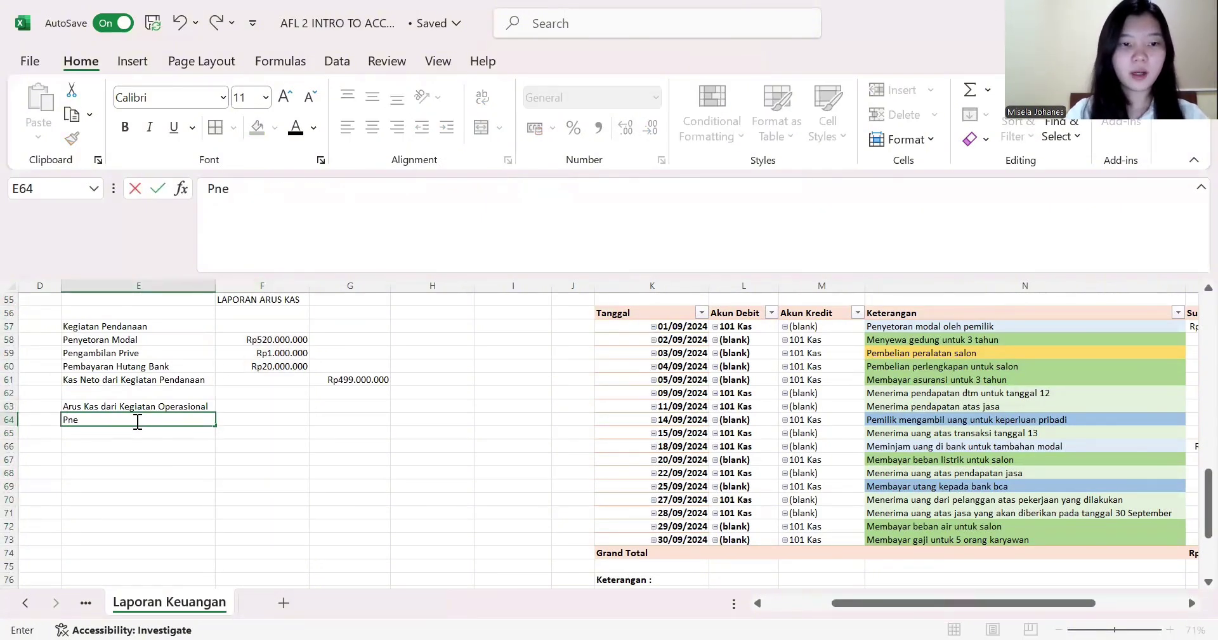
text(rimaa)
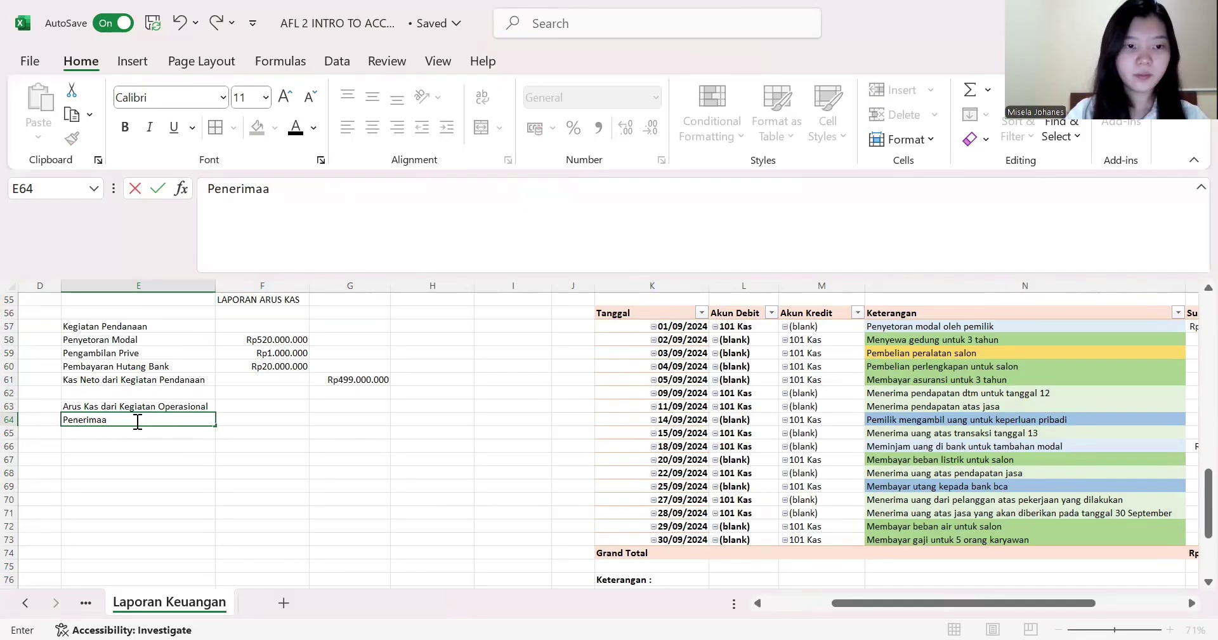
text(n kas )
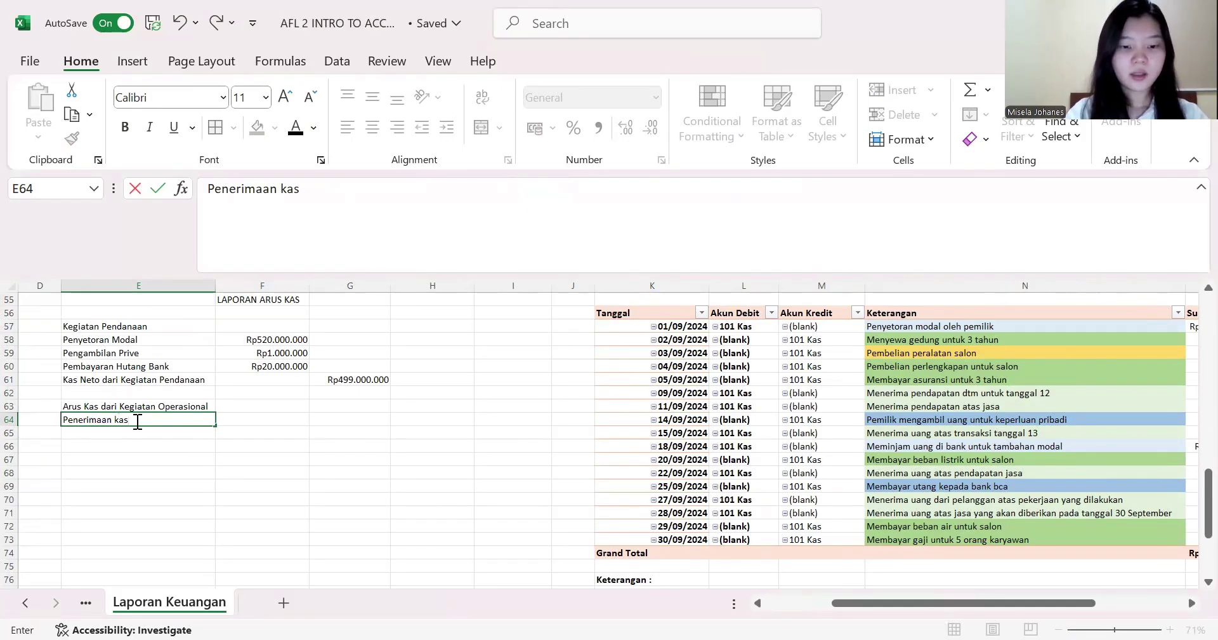
text(dari Pendapatan)
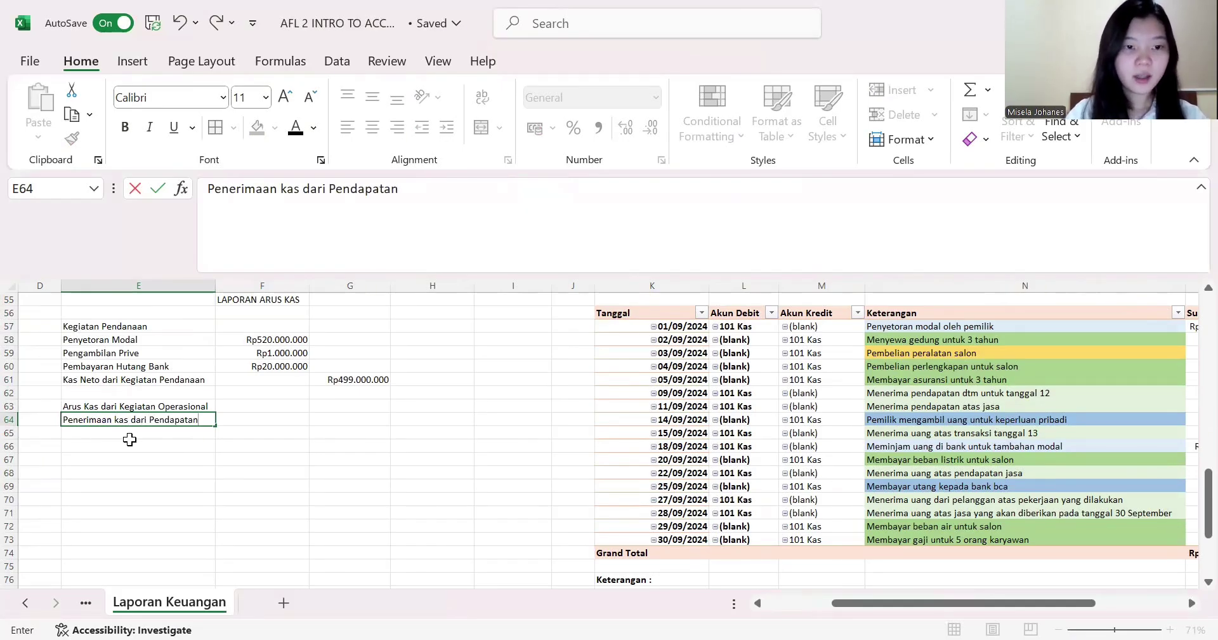
- Enter the label "Pengeluaran kas dari Beban" in E65
click(129, 444)
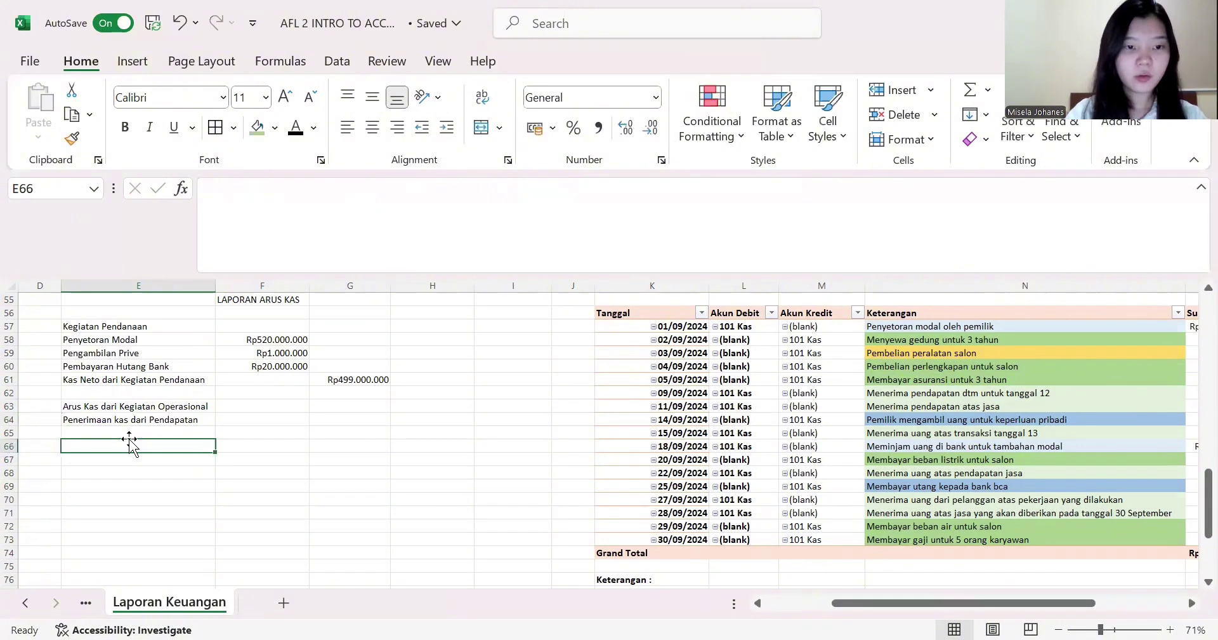
key(Down)
key(Up)
key(Up)
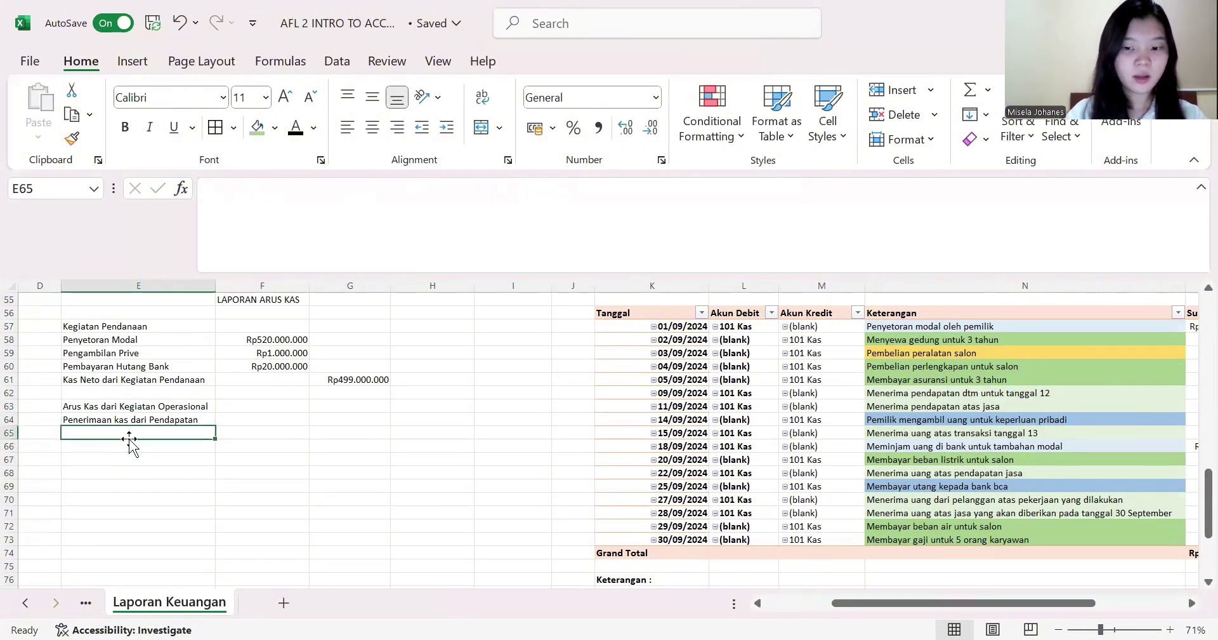
text(pENGE)
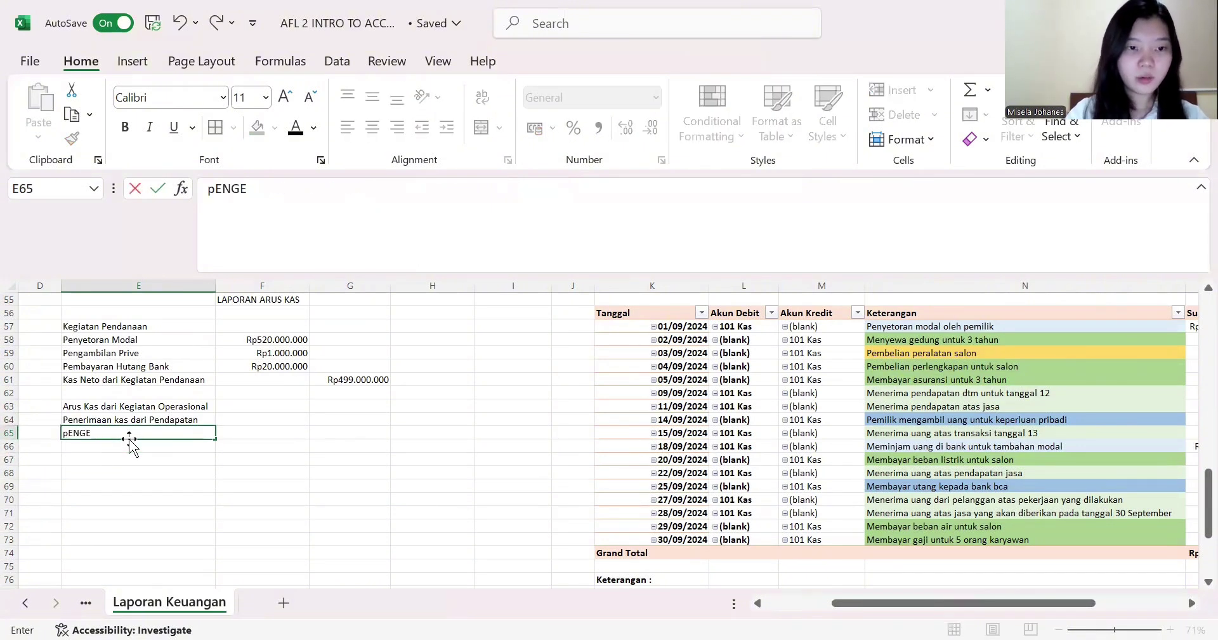
key(BackSpace)
key(BackSpace)
key(BackSpace)
key(BackSpace)
text(P)
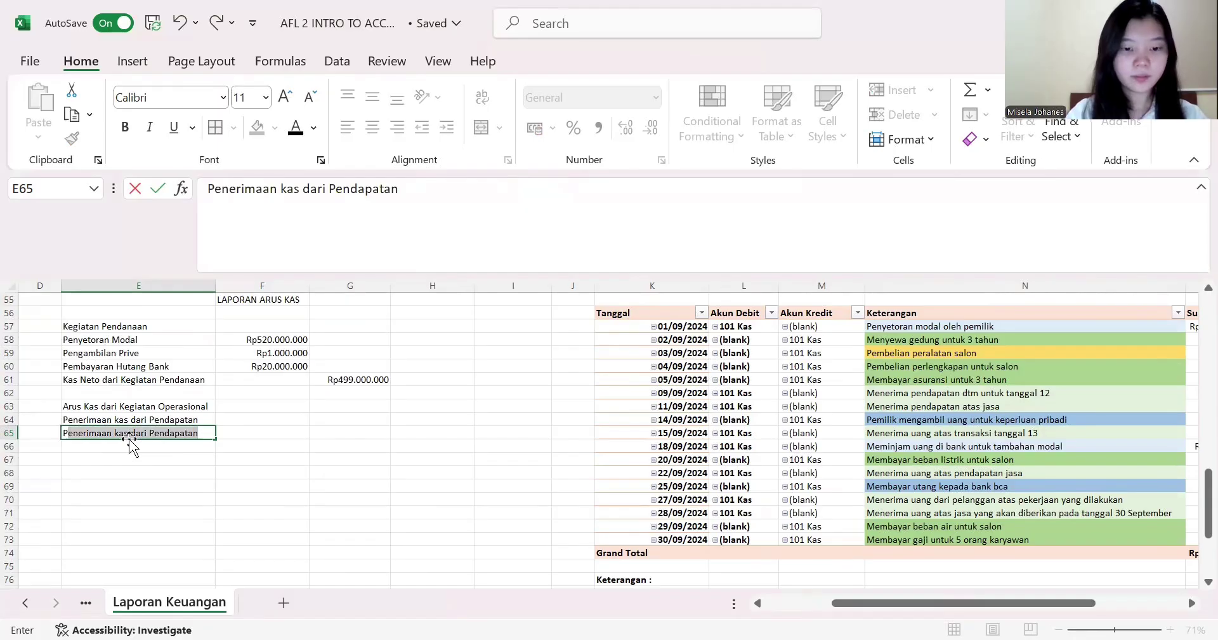
text(engeluaran kas da)
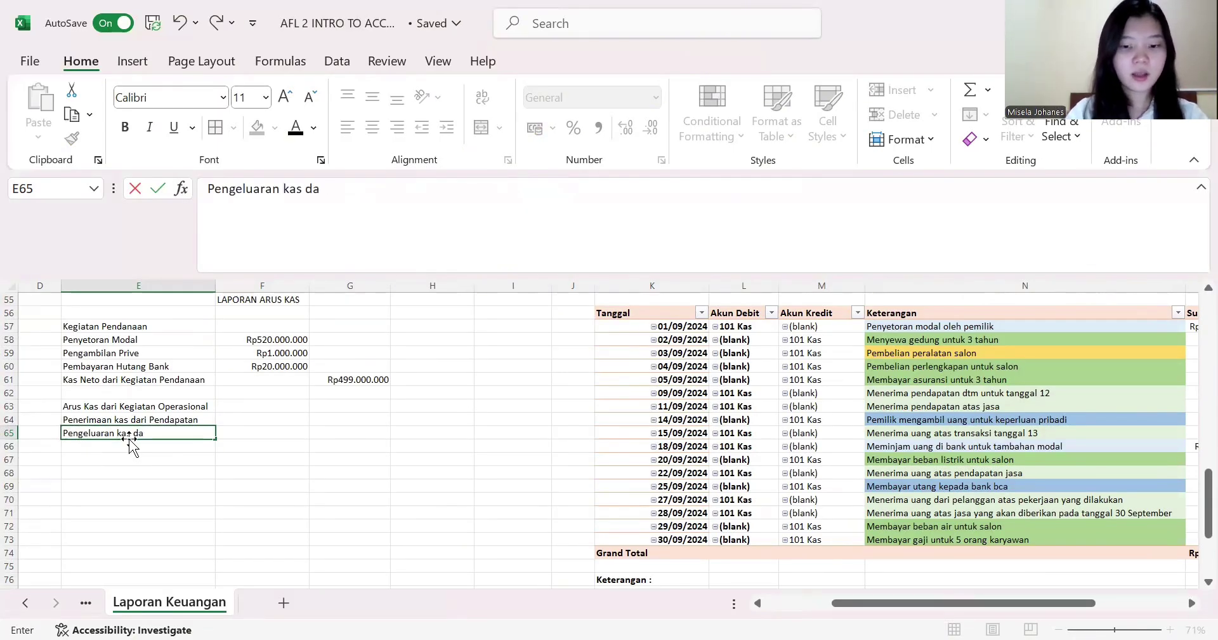
text(ri B)
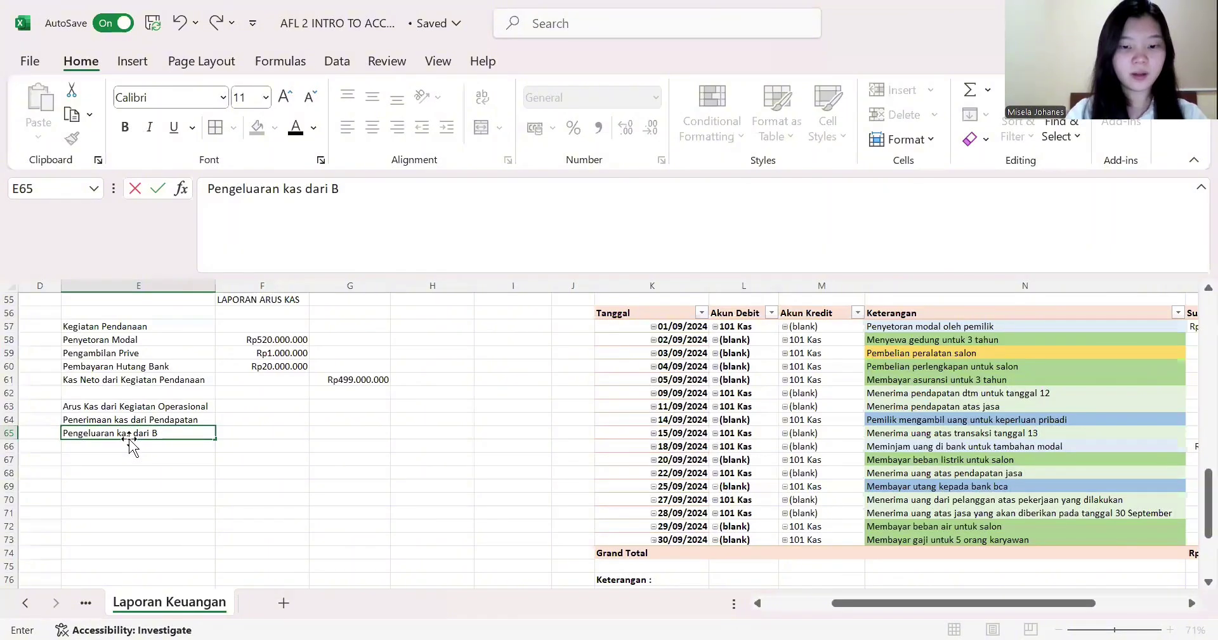
text(eban)
key(Tab)
- Begin the revenue receipts formula in F64 with =SUMIF(S57:S73;S62;O57:O73) to total the debits coded OM
key(Up)
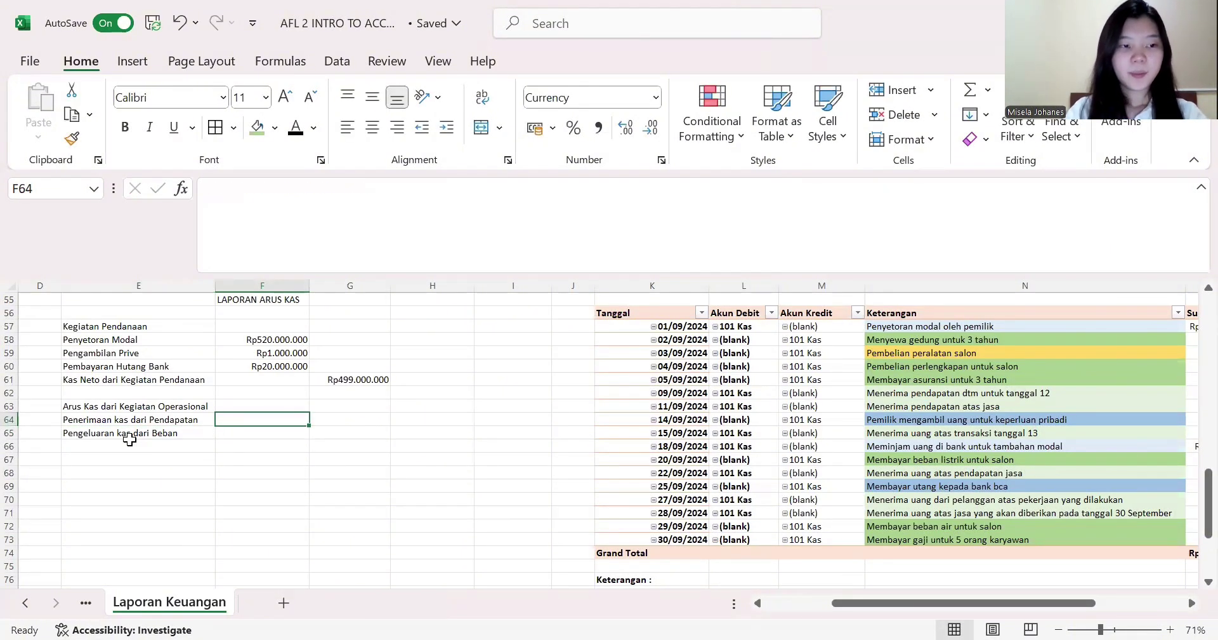
text(=)
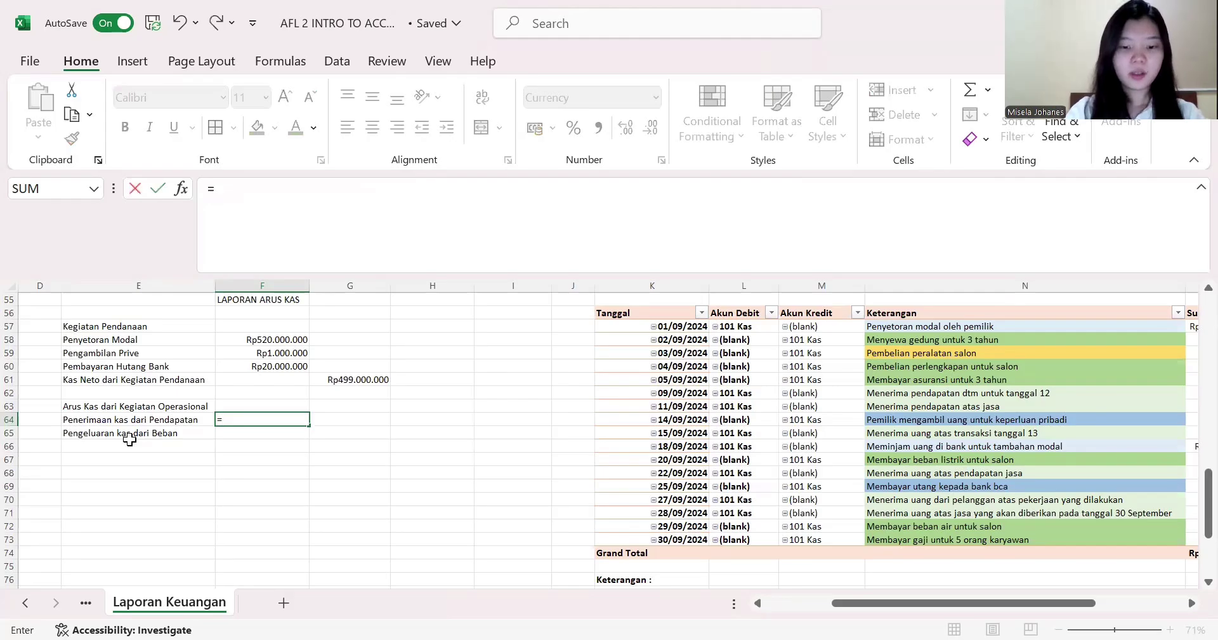
text(sumif)
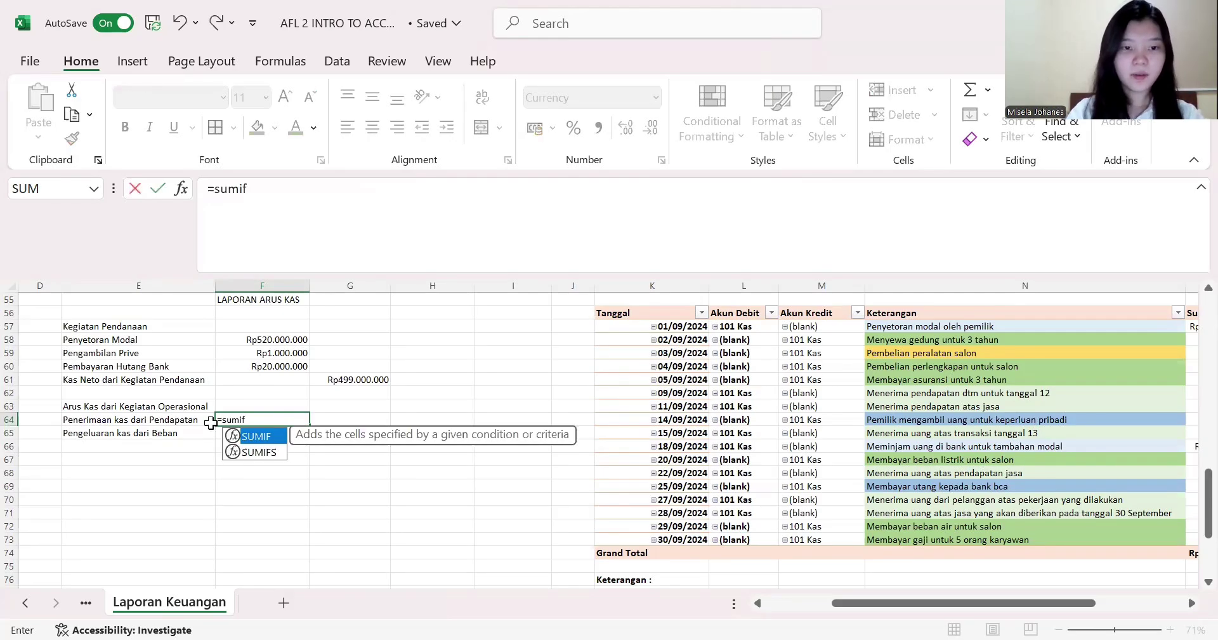
double_click(244, 444)
scroll(762, 381, right, 5)
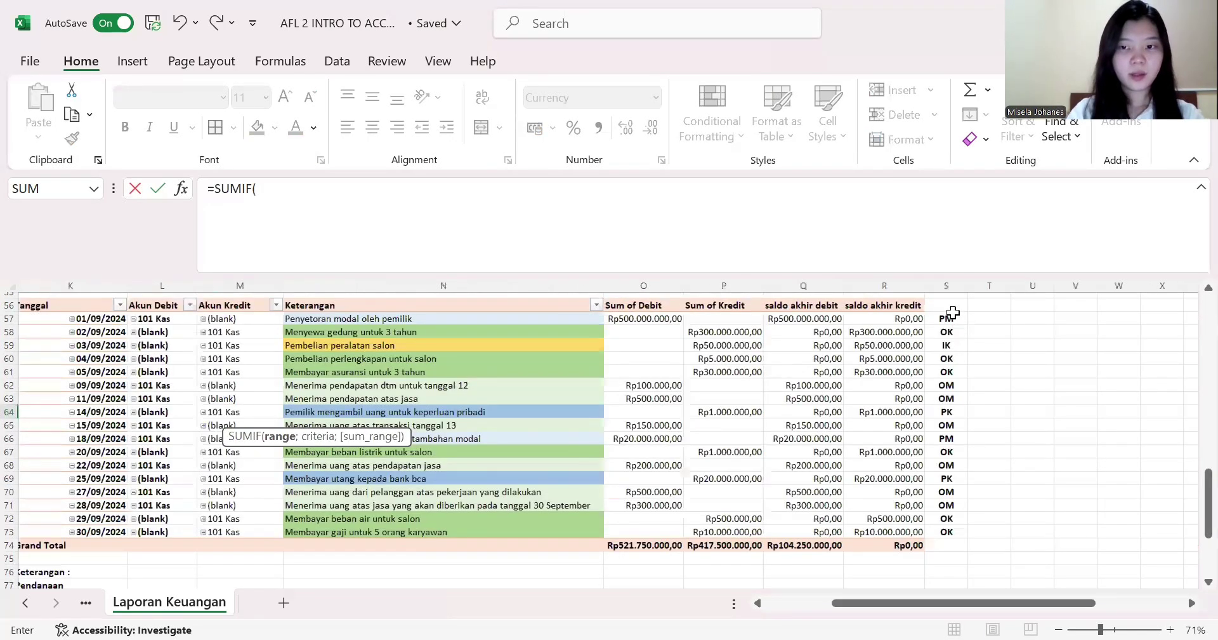
click(952, 313)
drag(953, 527, 953, 527)
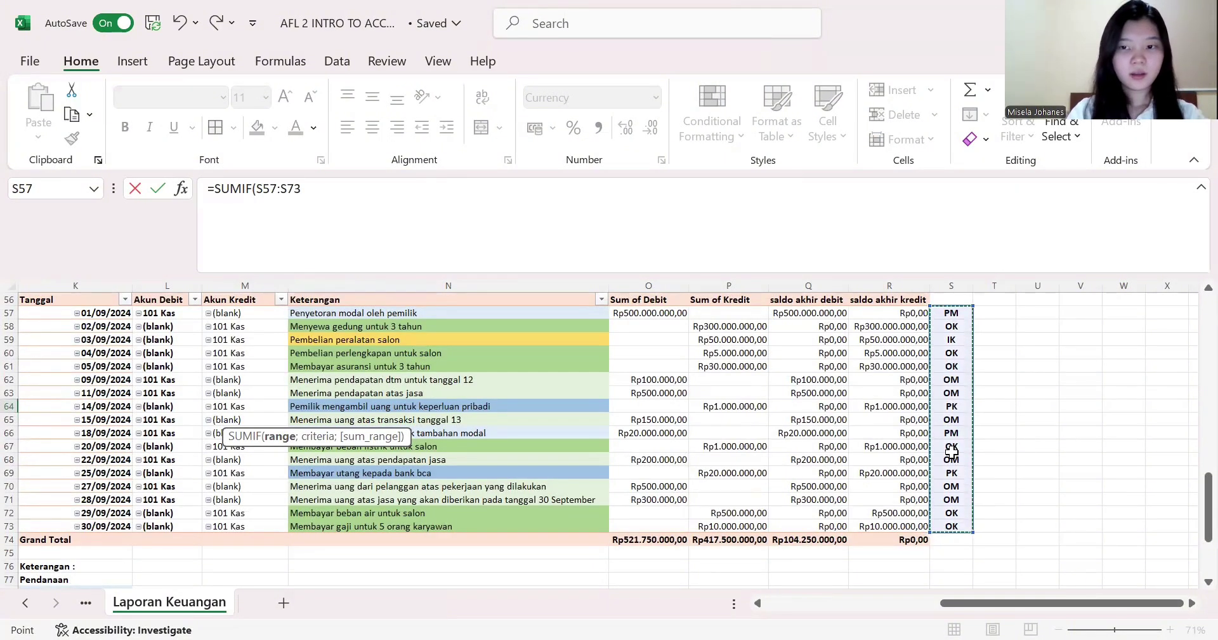
text(;)
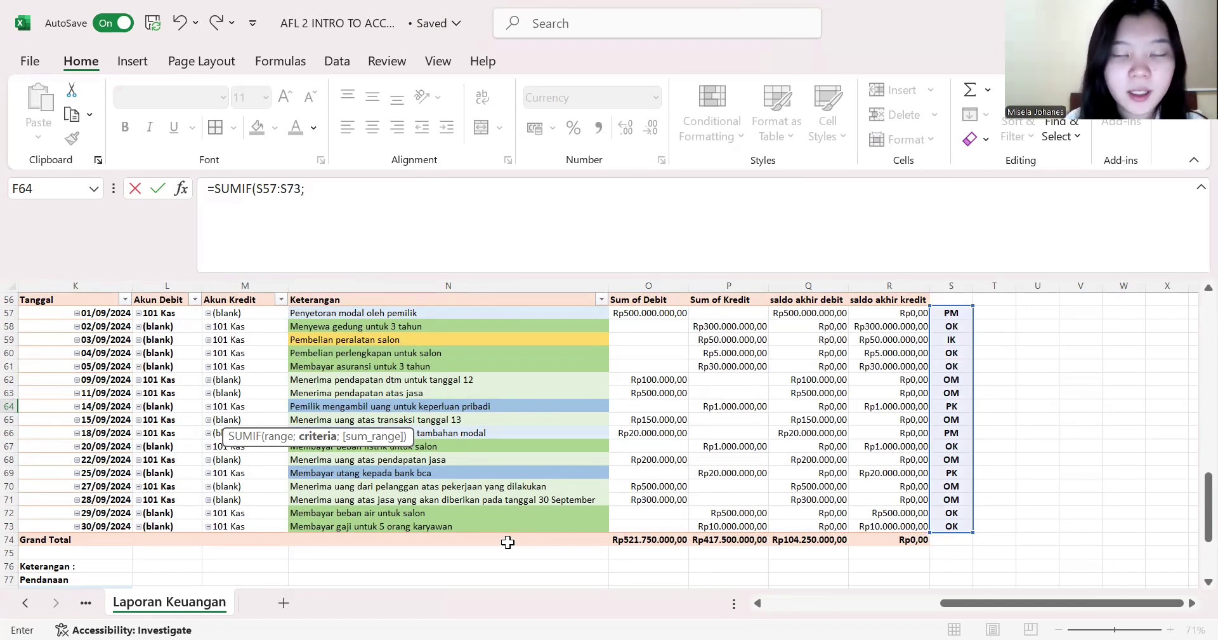
click(955, 379)
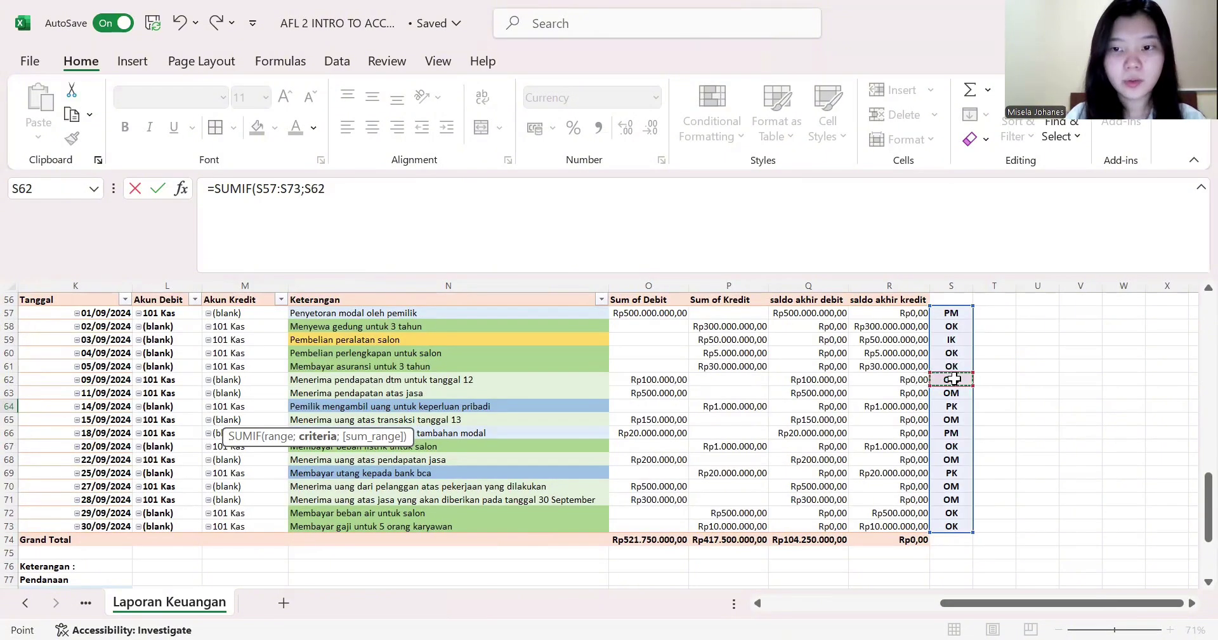
text(;)
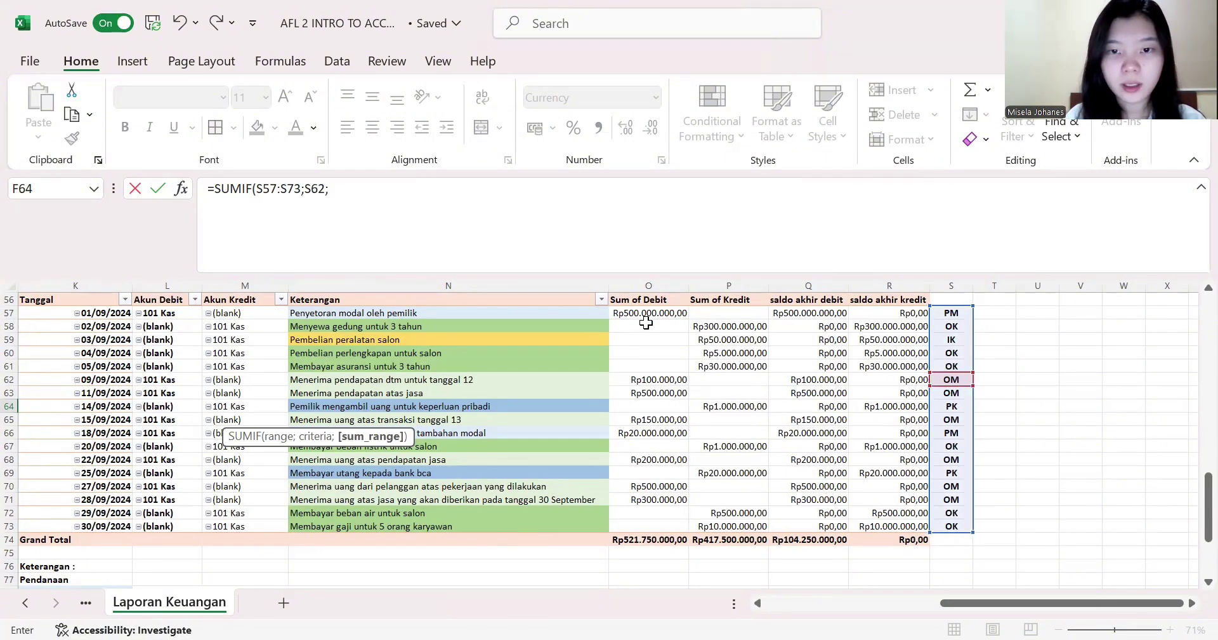
drag(647, 314, 648, 526)
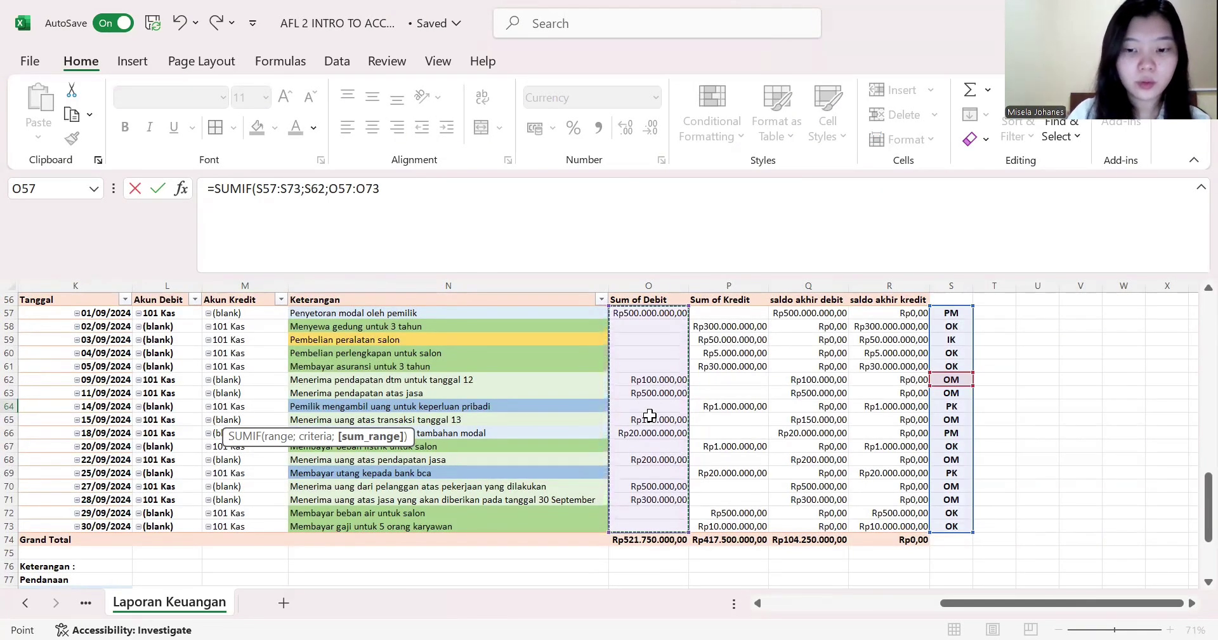
text())
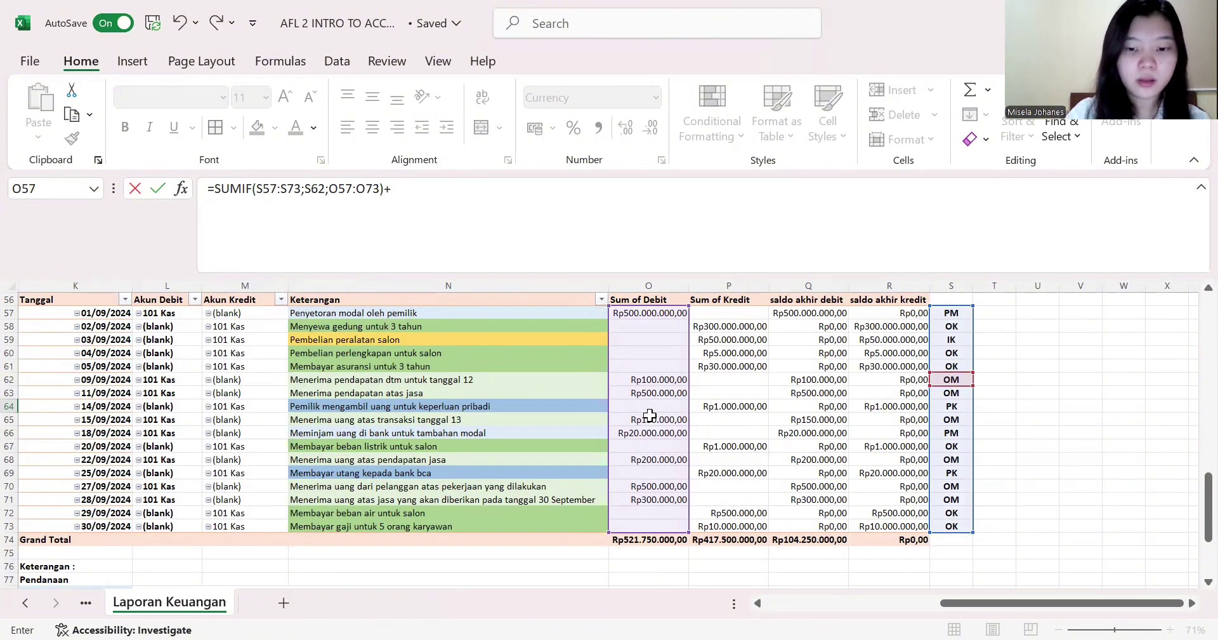
- Complete the F64 formula by adding +SUMIF(S57:S73;S62;P57:P73) for the OM-coded credits
text(+sumif)
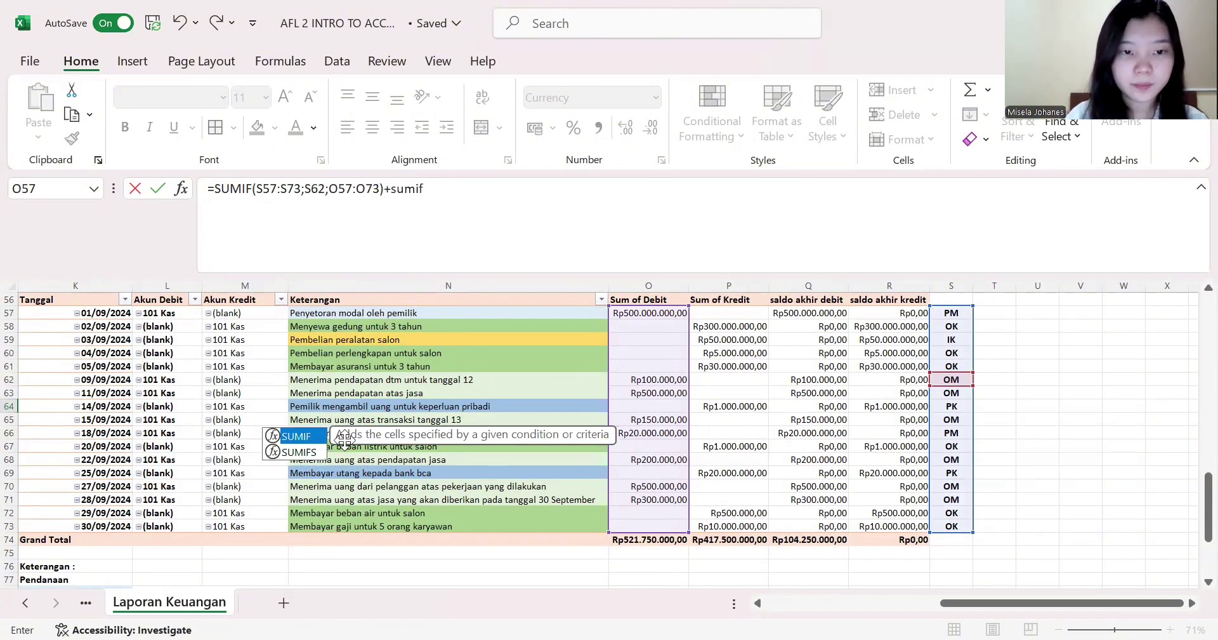
double_click(272, 436)
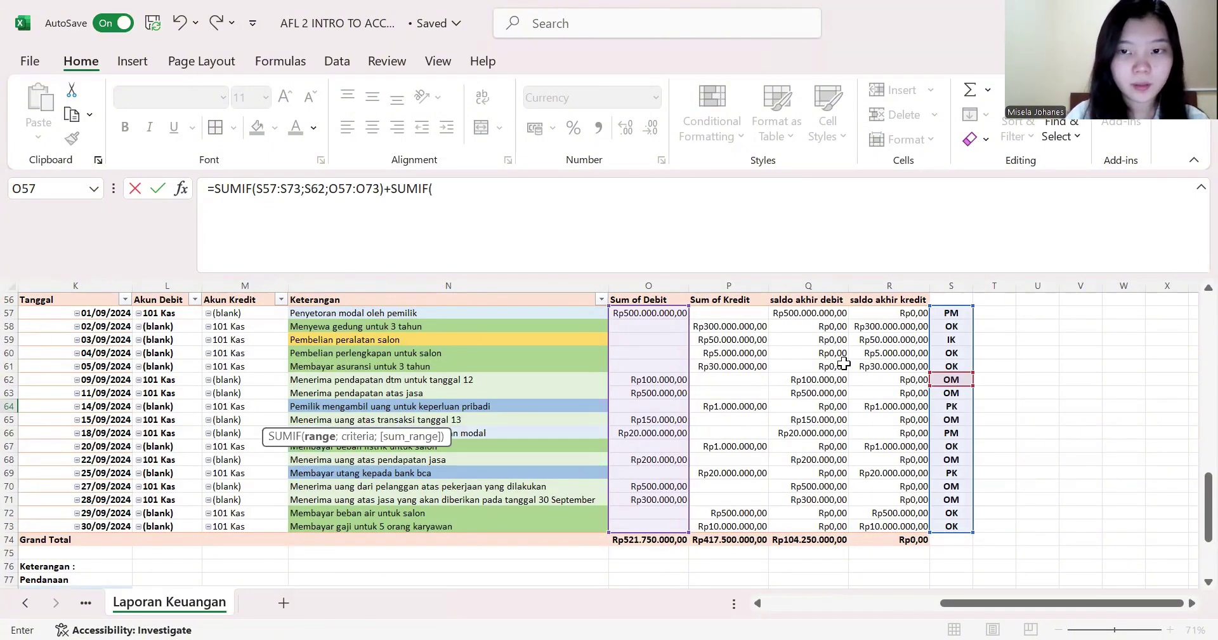
click(946, 312)
drag(947, 366, 949, 528)
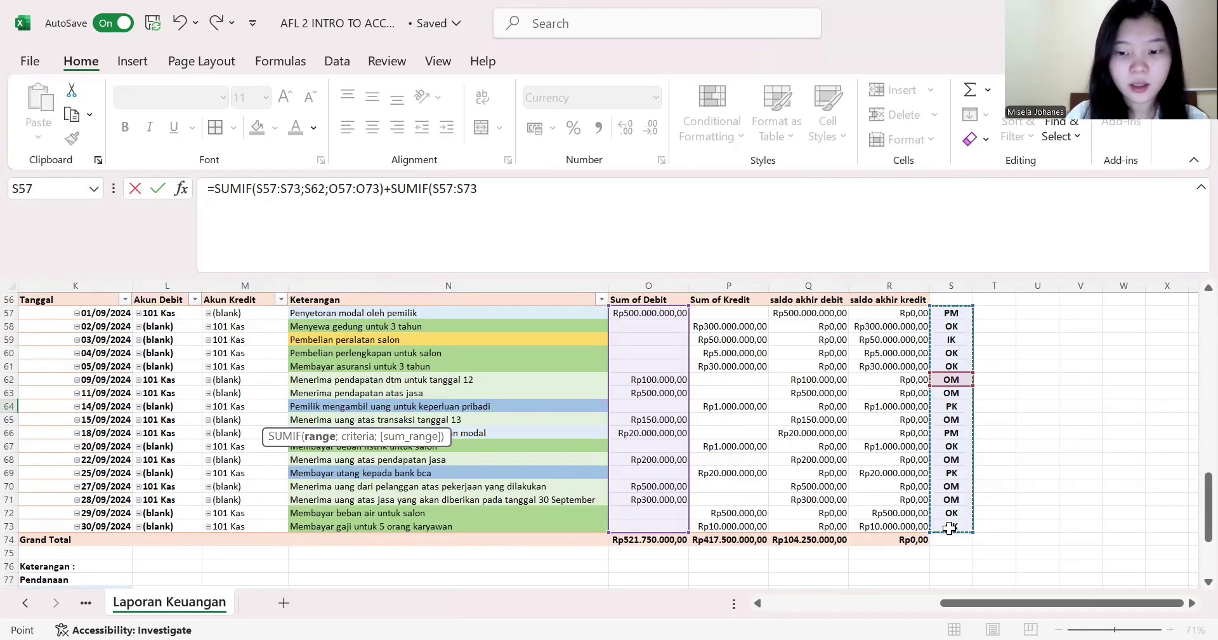
text(;)
click(952, 379)
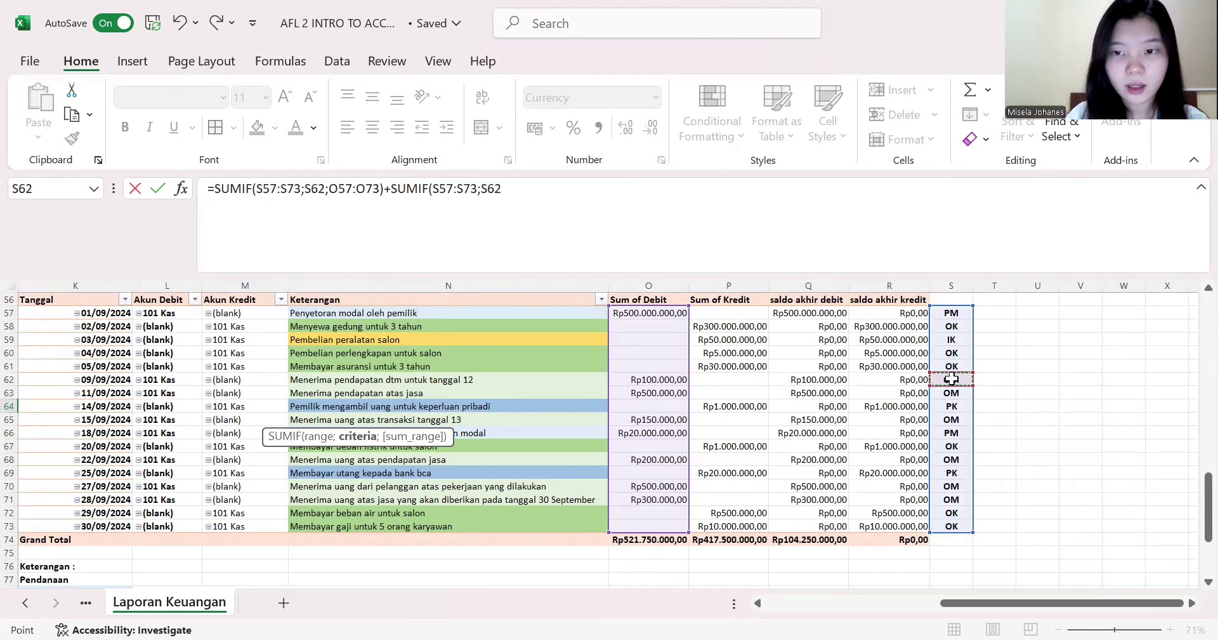
text(;)
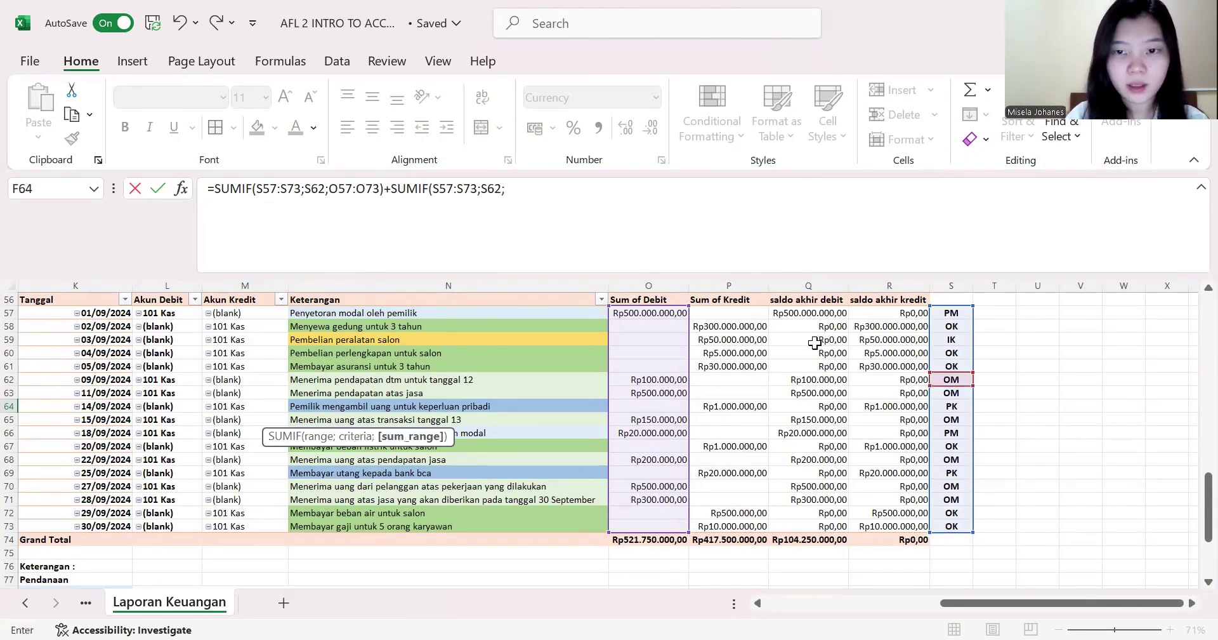
click(728, 314)
drag(728, 314, 728, 526)
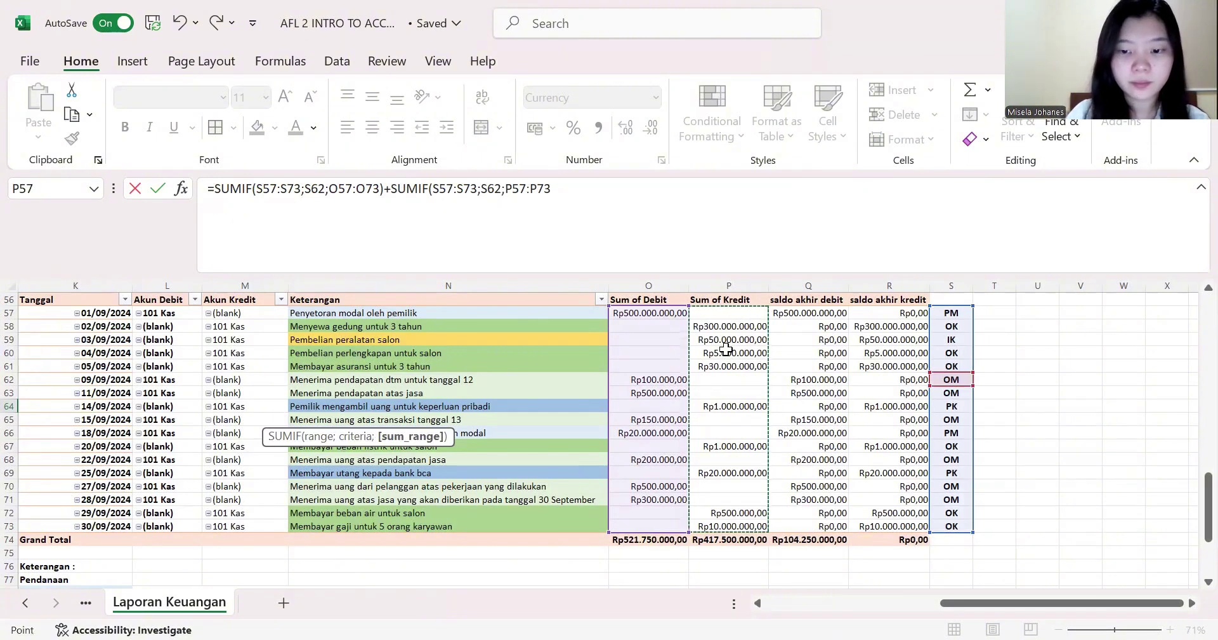
text())
key(Return)
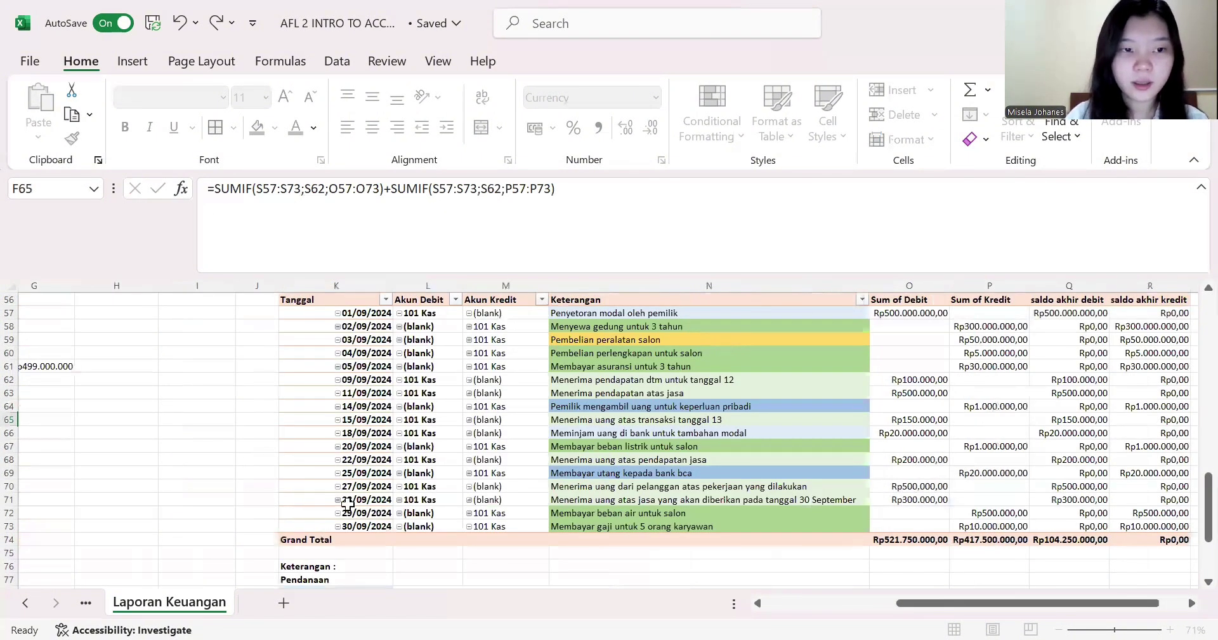
key(Escape)
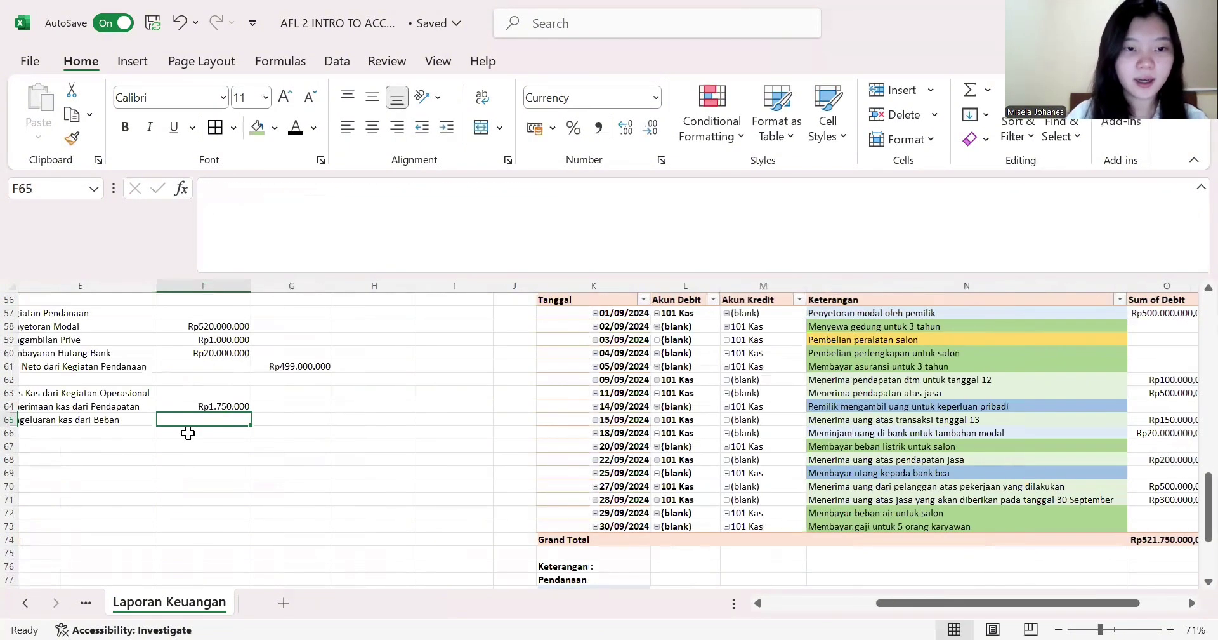
- Begin the expense payments formula in F65 with =SUMIF(S57:S73;S58;O57:O73)+ to total the debits coded OK
scroll(188, 433, left, 1)
text(=)
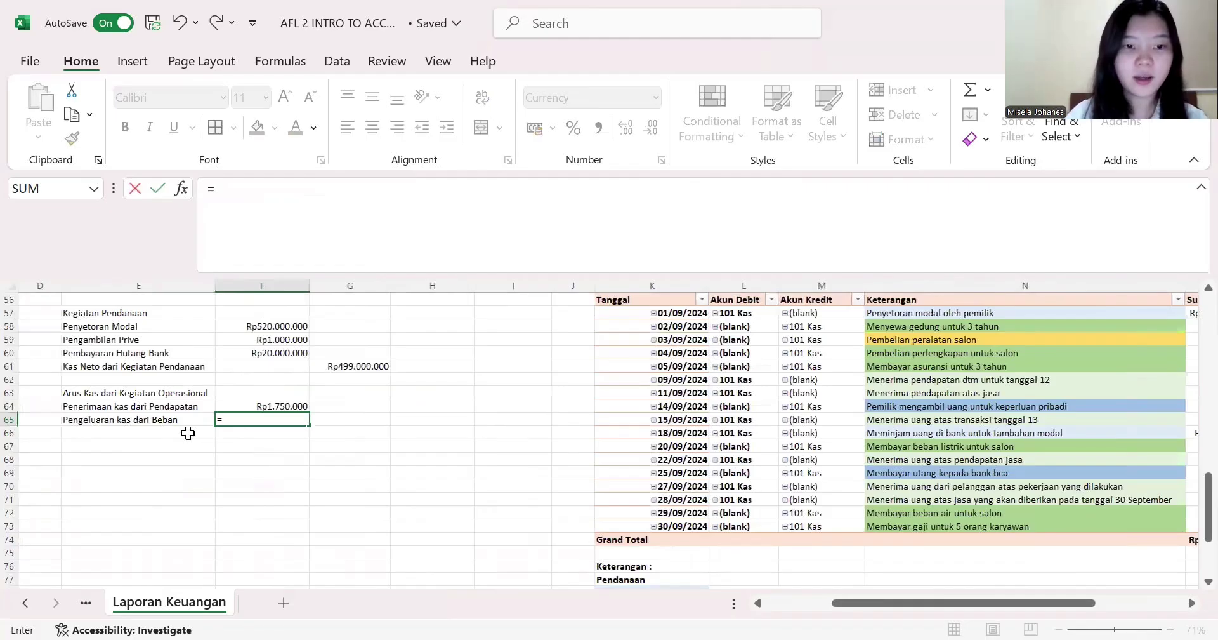
text(sumif)
double_click(233, 435)
scroll(476, 421, right, 5)
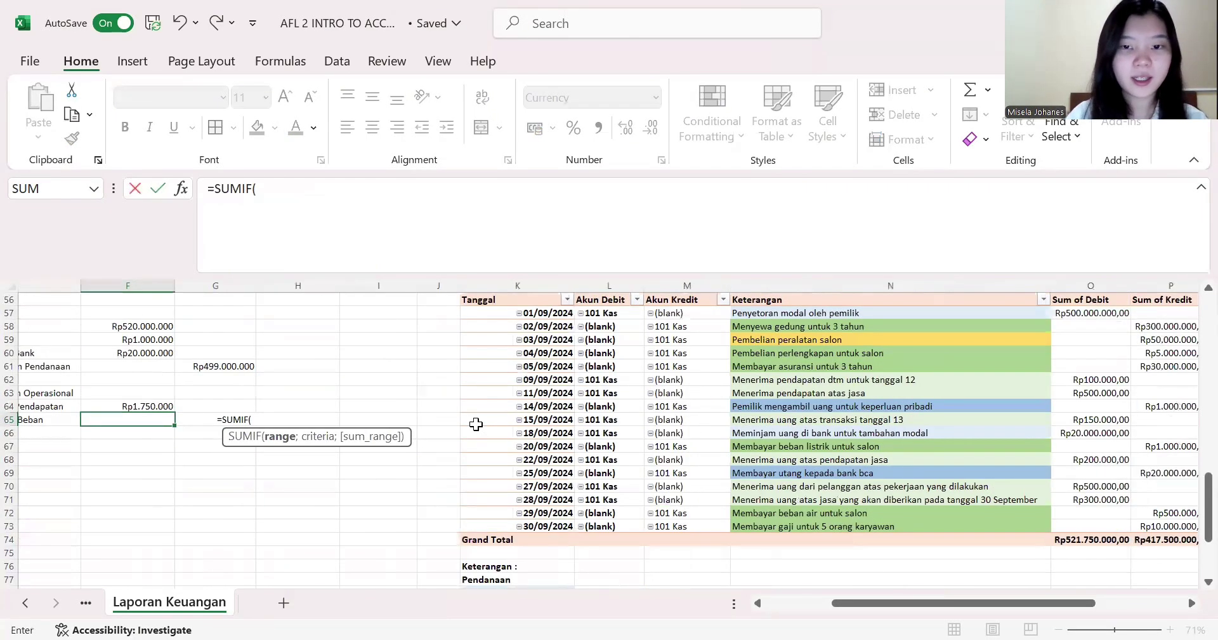
scroll(887, 327, right, 3)
click(831, 314)
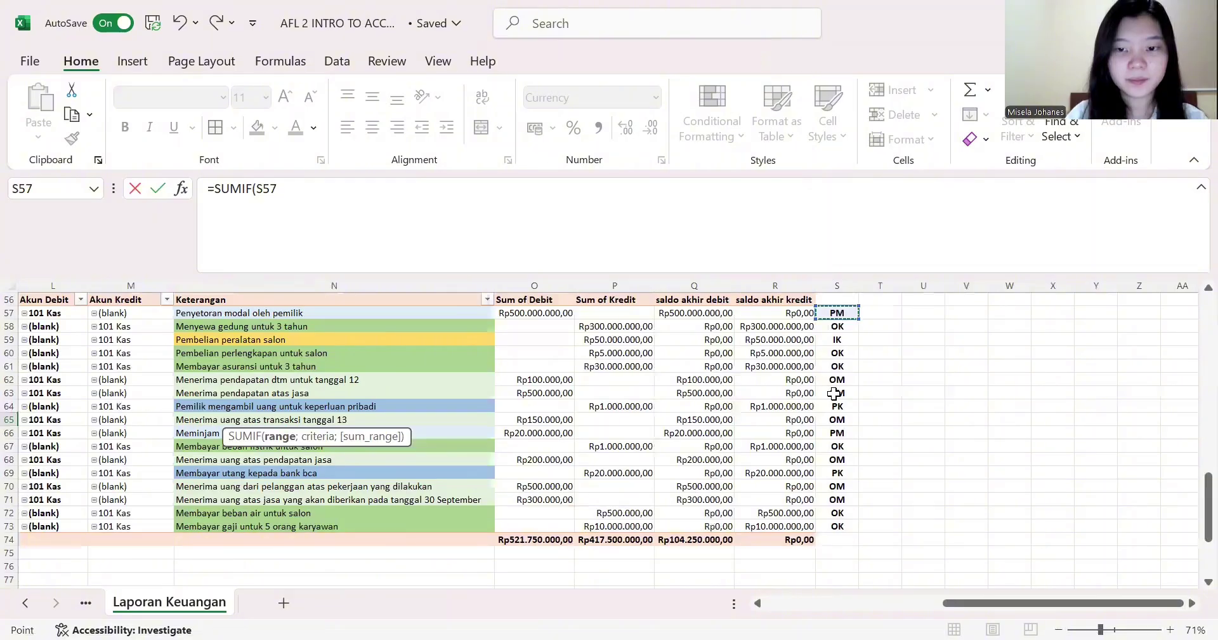
key(ctrl+shift+Down)
text(;)
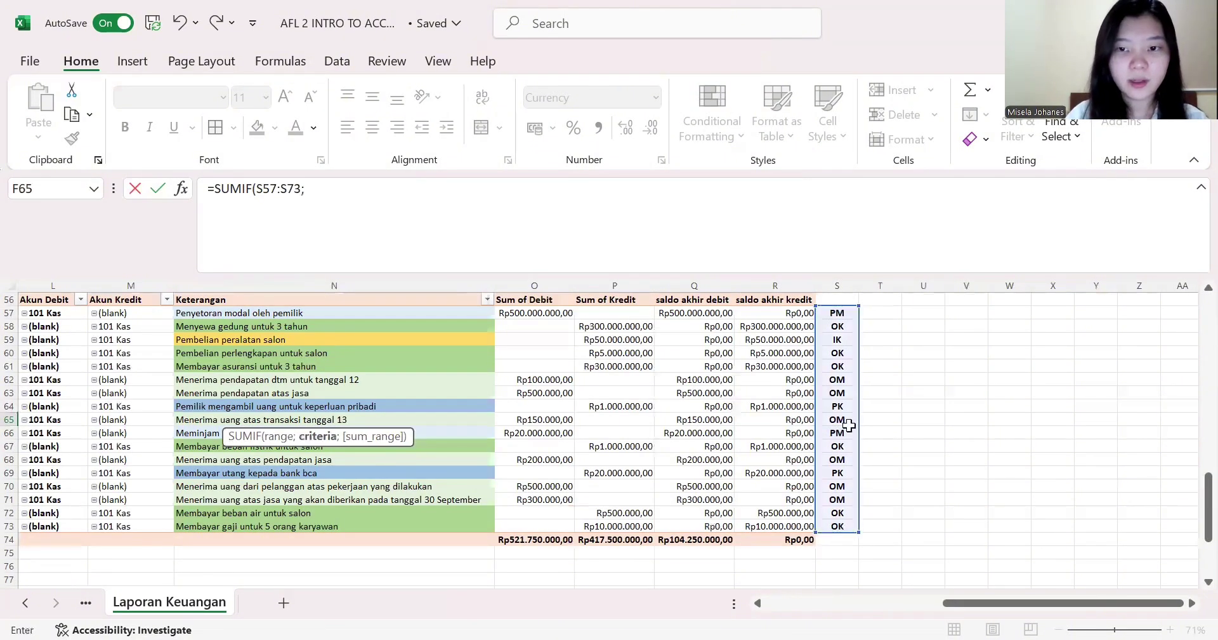
click(839, 326)
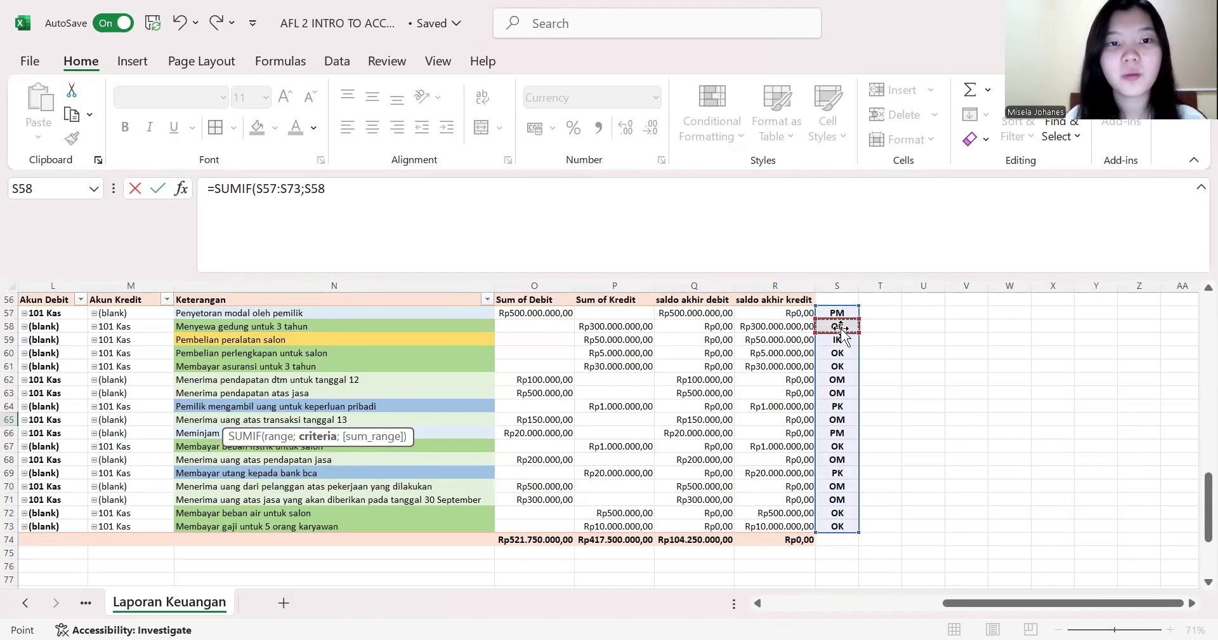
text(;)
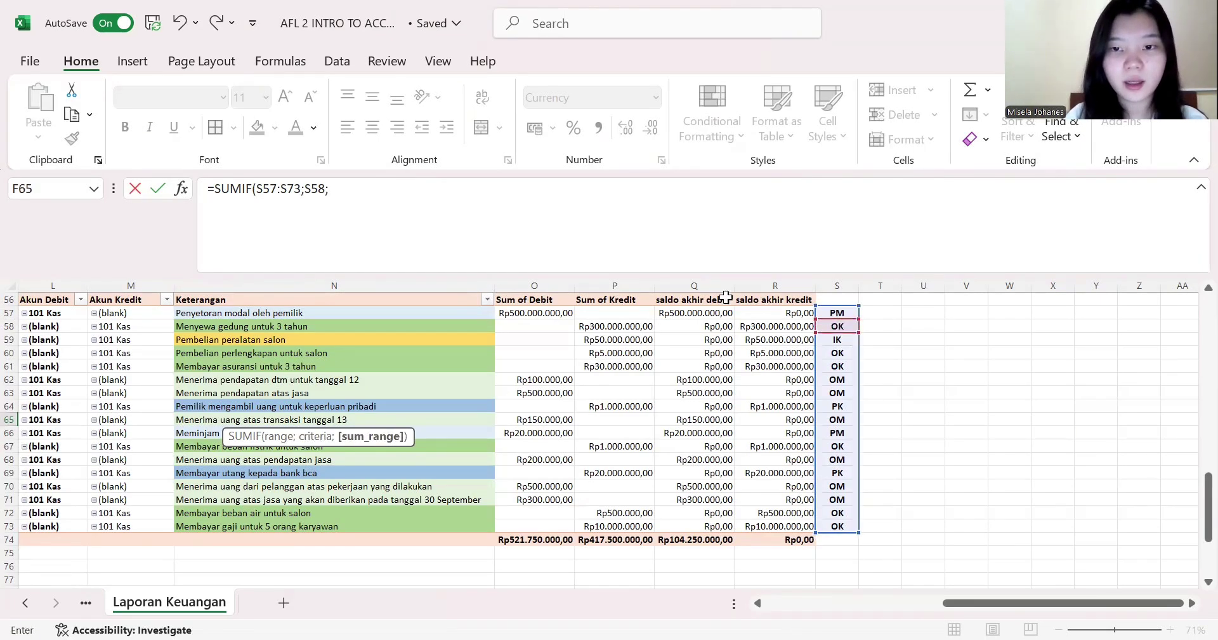
click(552, 312)
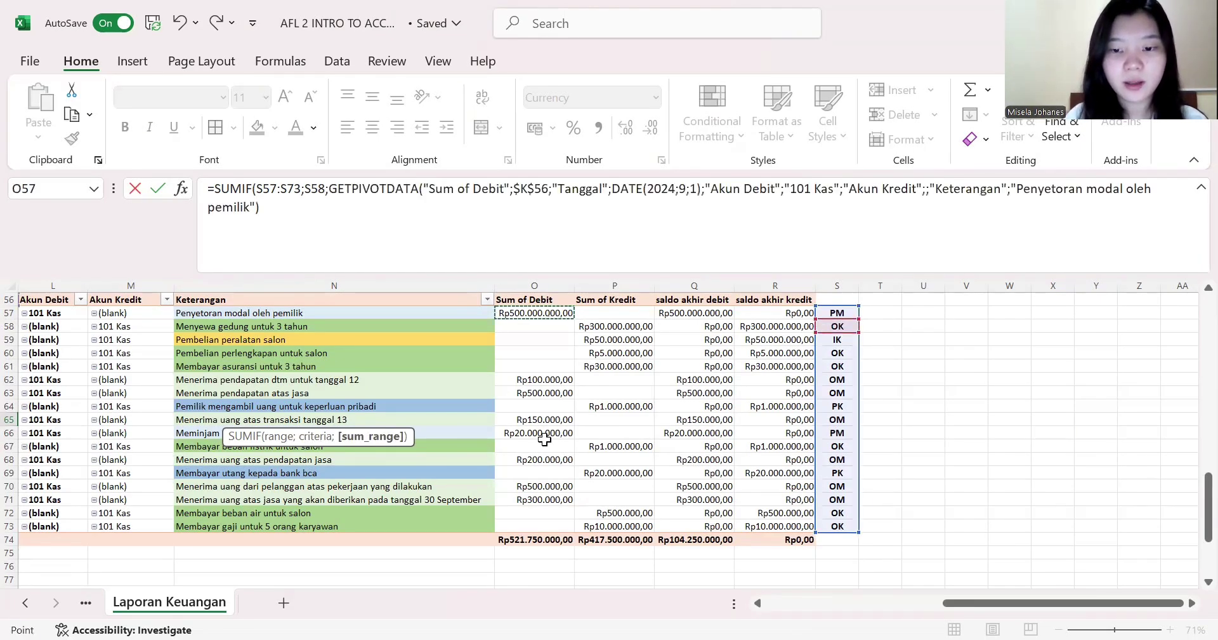
key(shift+Down)
key(shift+Down)
key(shift+Down)
key(shift+Down)
key(shift+Down)
key(shift+Down)
key(shift+Down)
key(shift+Down)
key(shift+Down)
key(shift+Down)
key(shift+Down)
key(shift+Down)
key(shift+Down)
key(shift+Down)
key(shift+Down)
key(shift+Down)
text()+)
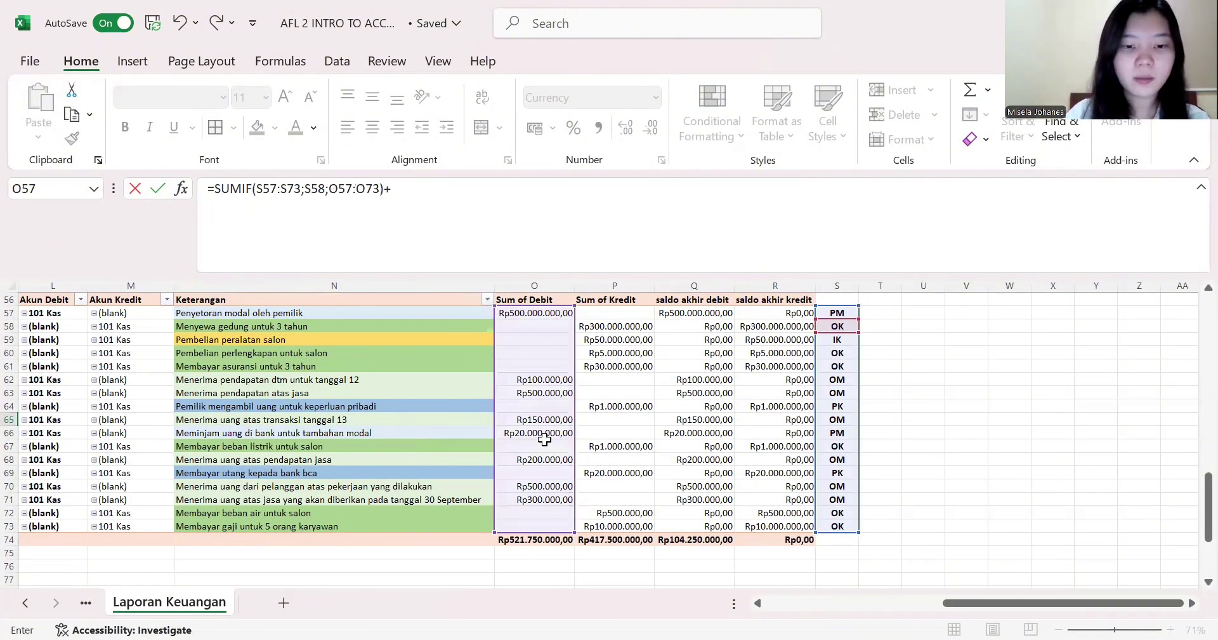
- Complete the F65 formula by adding SUMIF(S57:S73;S58;P57:P73) for the OK-coded credits
text(sumif)
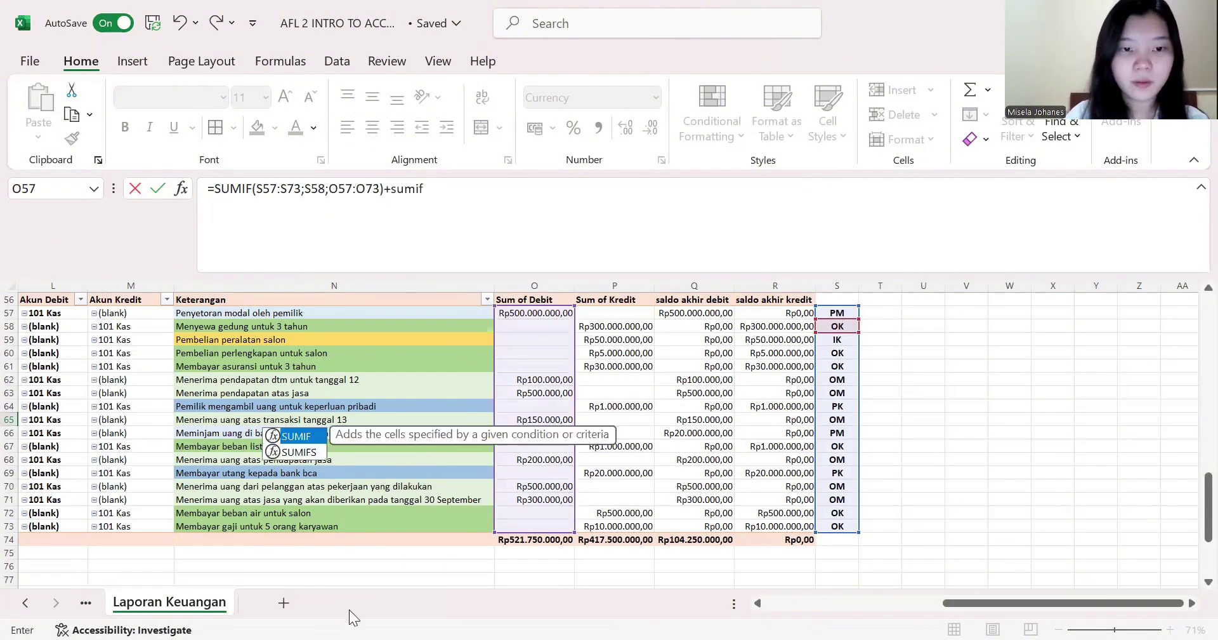
double_click(273, 436)
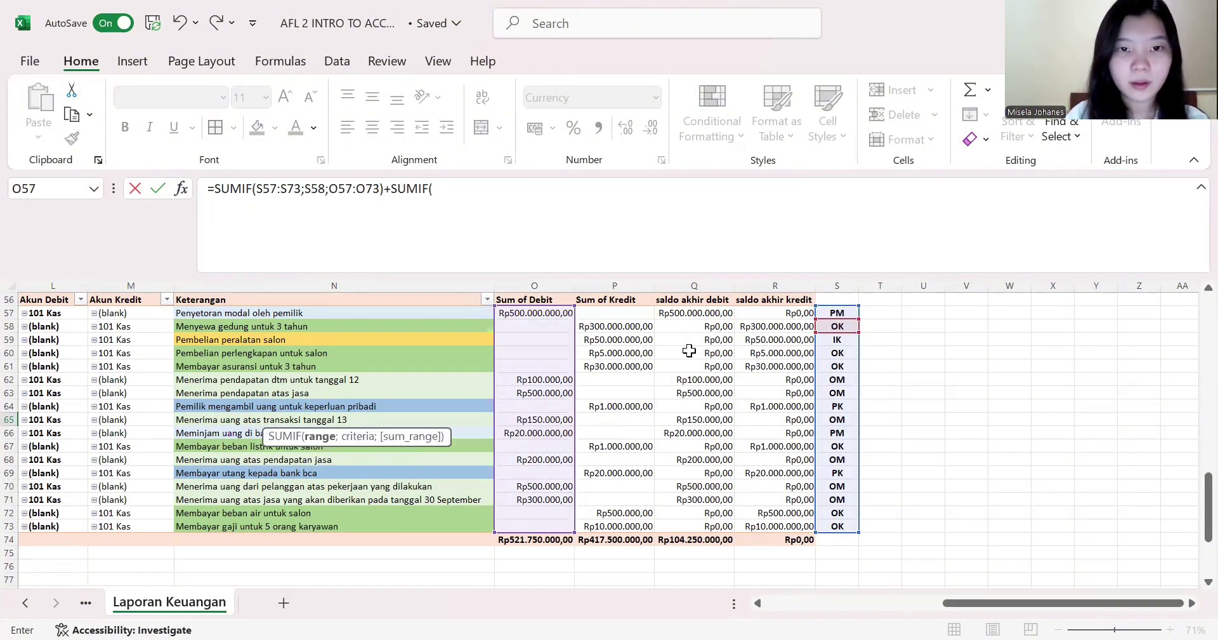
click(834, 311)
key(ctrl+shift+Down)
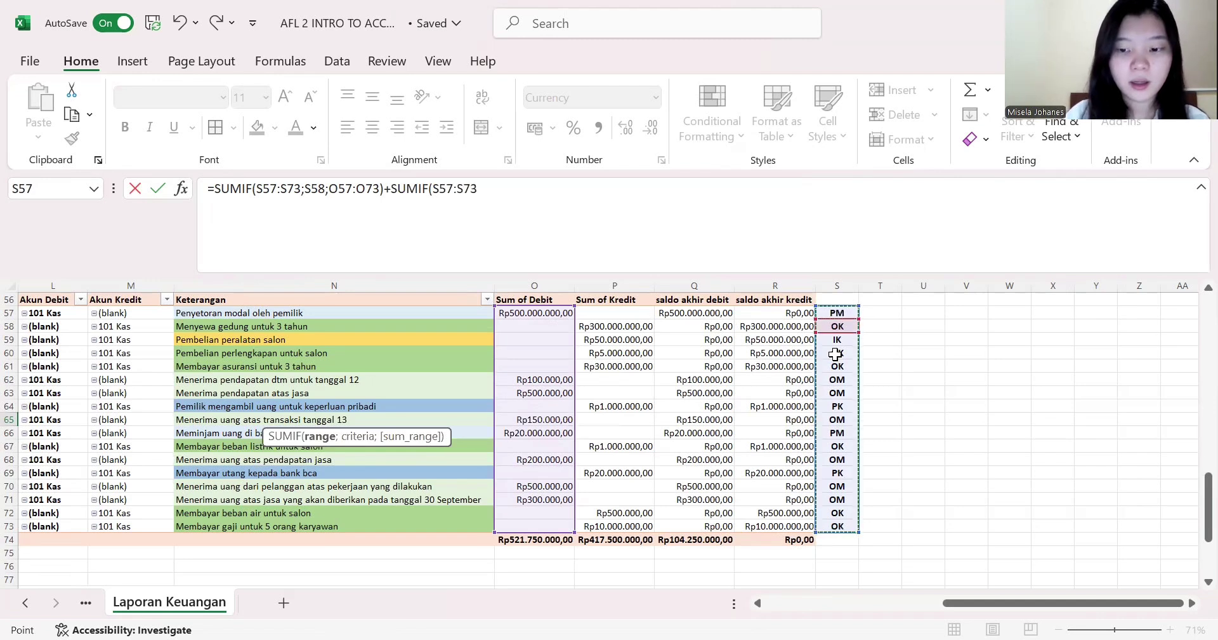
text(;)
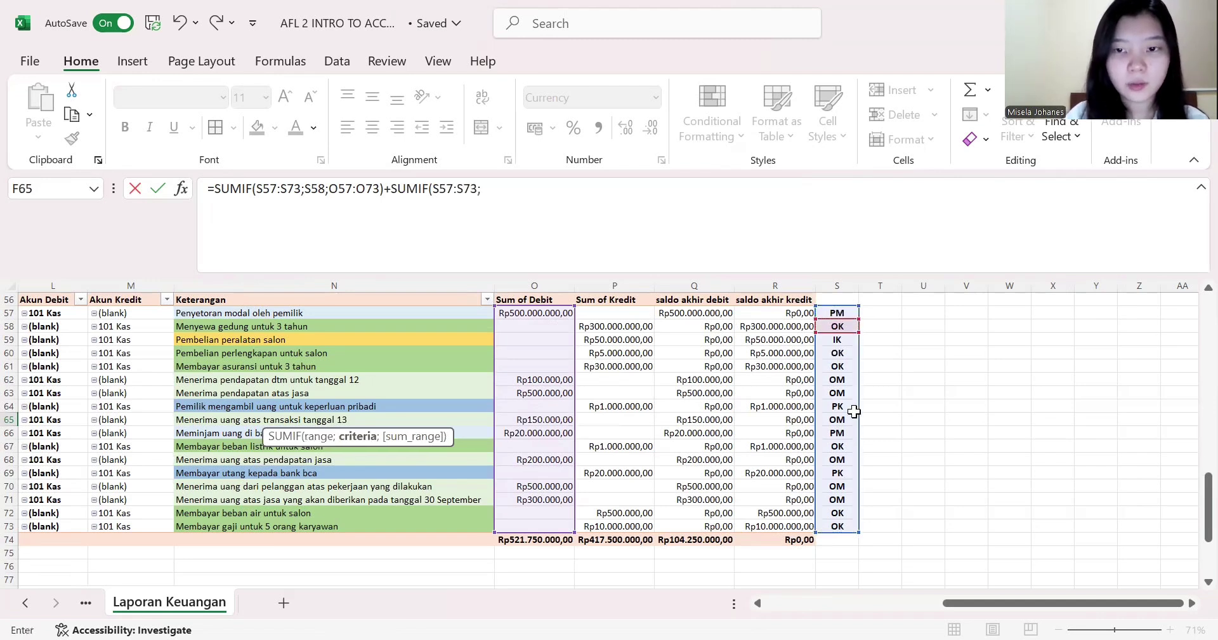
click(838, 324)
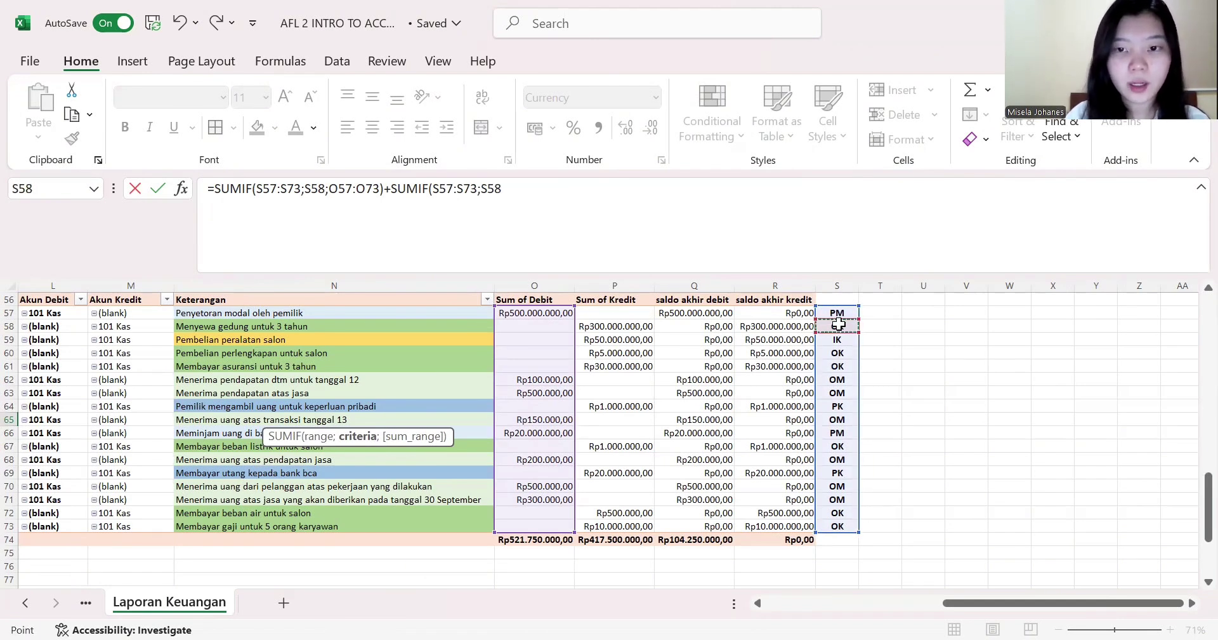
text(;)
click(611, 312)
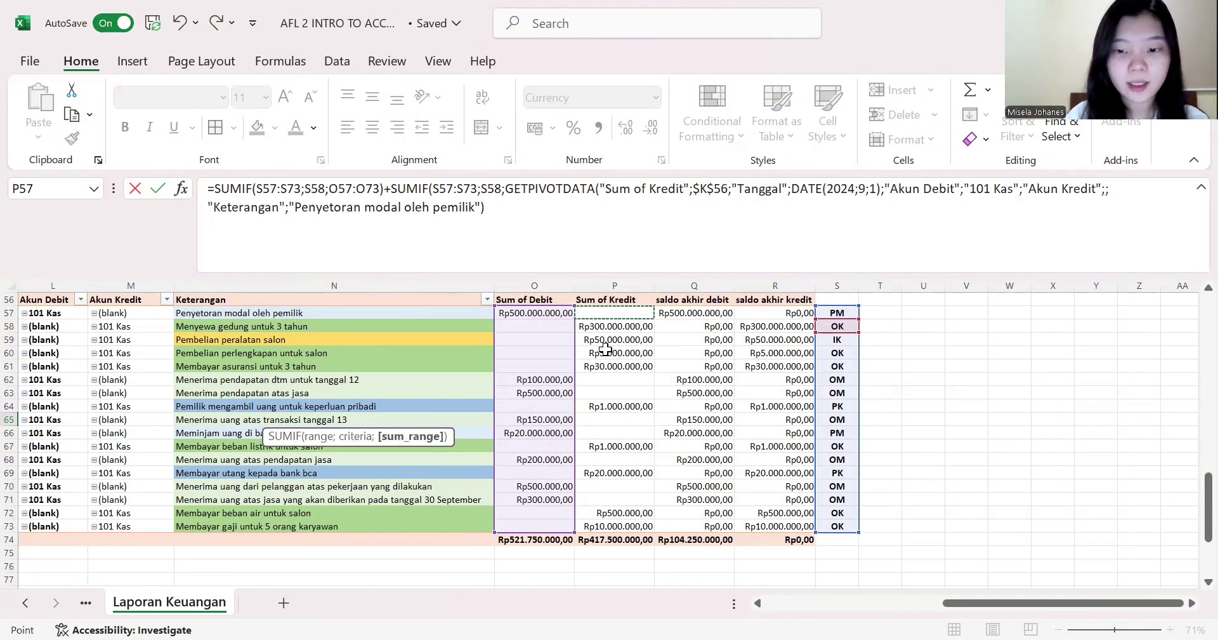
drag(605, 348, 610, 526)
key(Return)
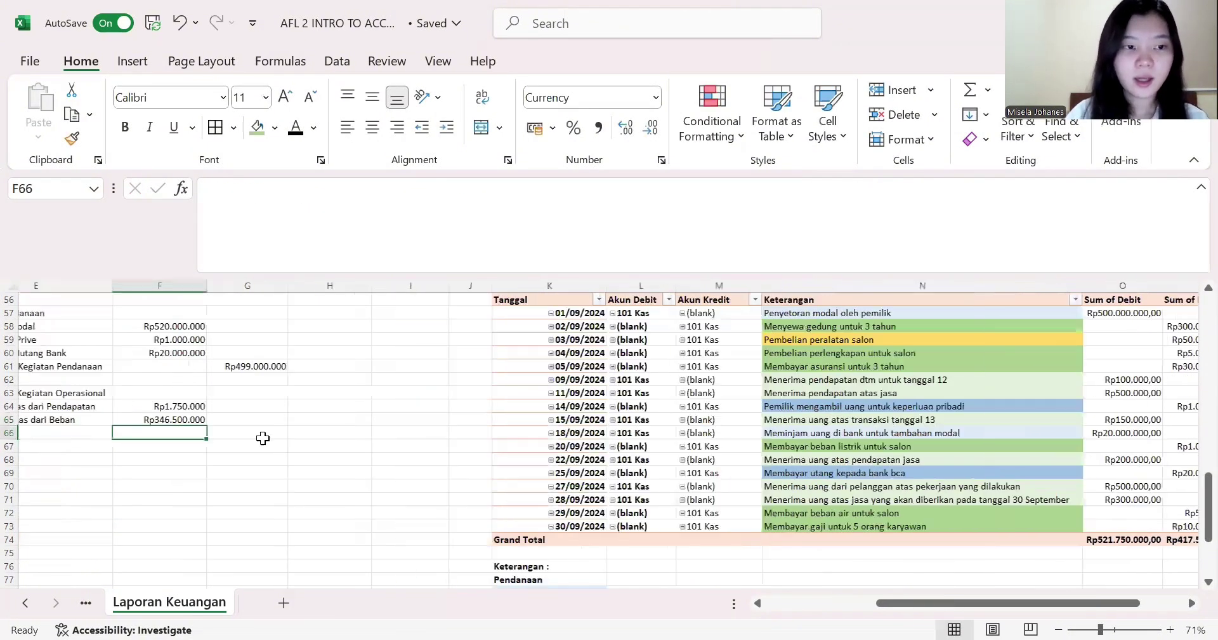
- Enter the label "Kas Neto dari Kegiatan Operasional" in E66, below the expense payments row
scroll(263, 438, left, 1)
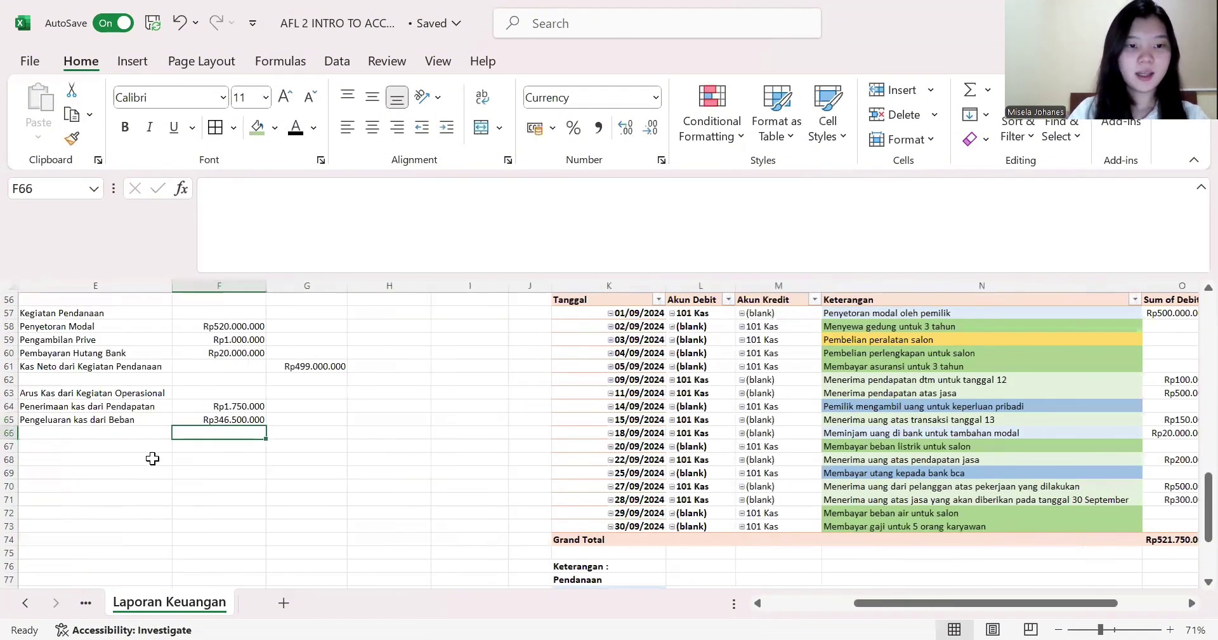
click(101, 434)
text(Ka)
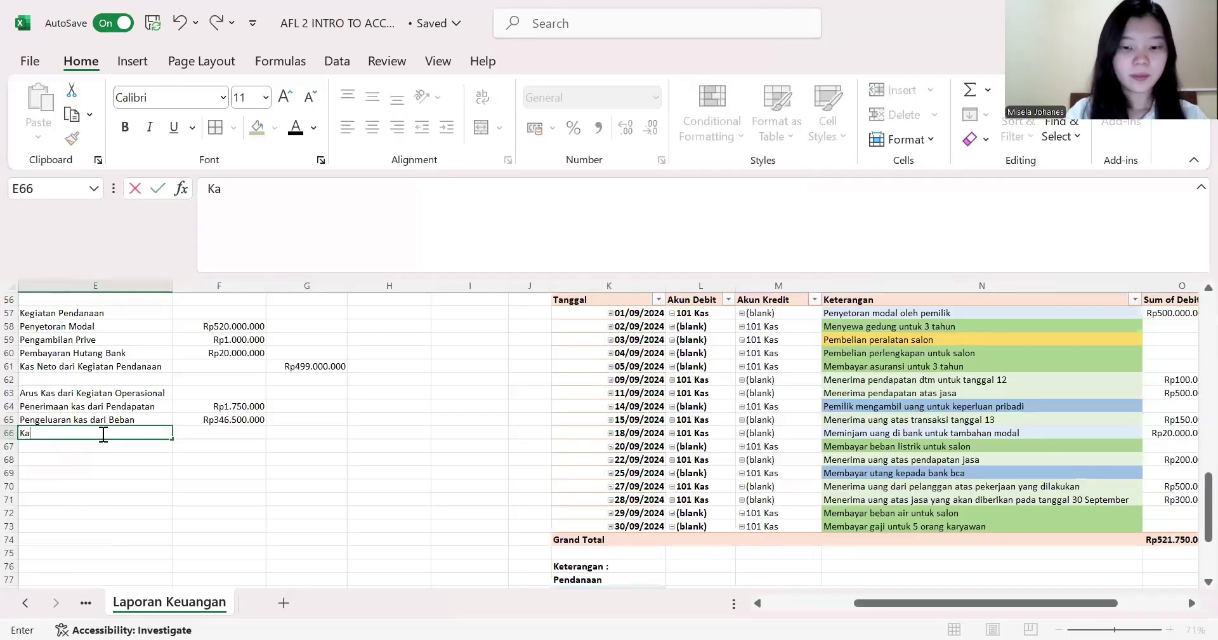
text(s Nweto)
key(BackSpace)
key(BackSpace)
key(BackSpace)
key(BackSpace)
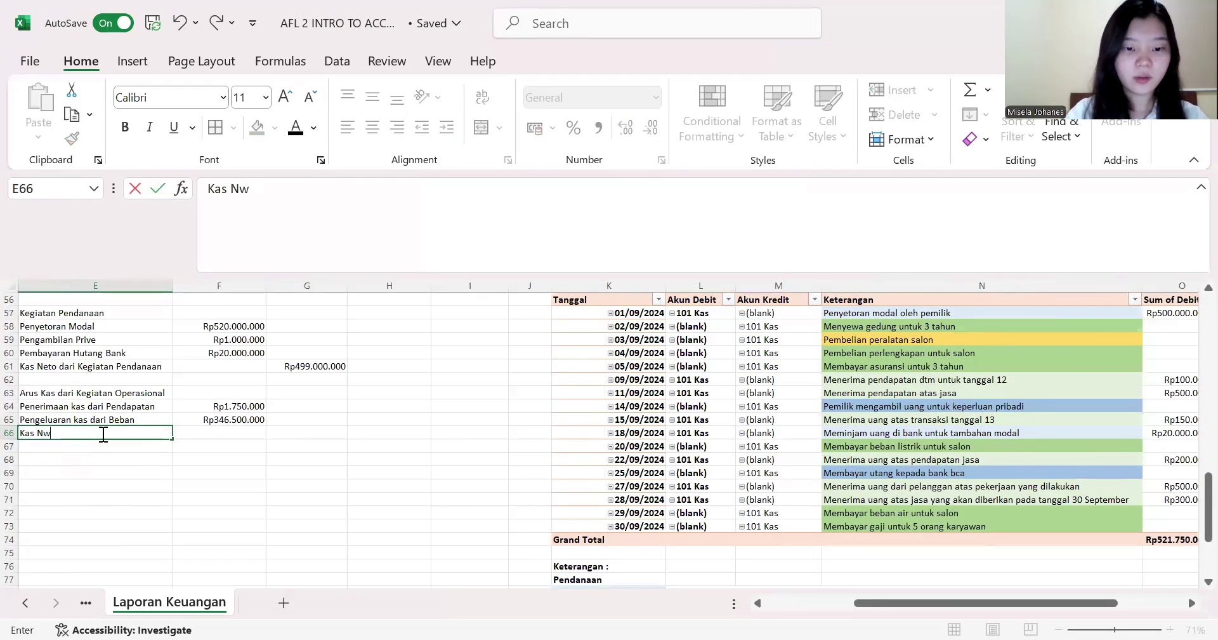
text(eto dari )
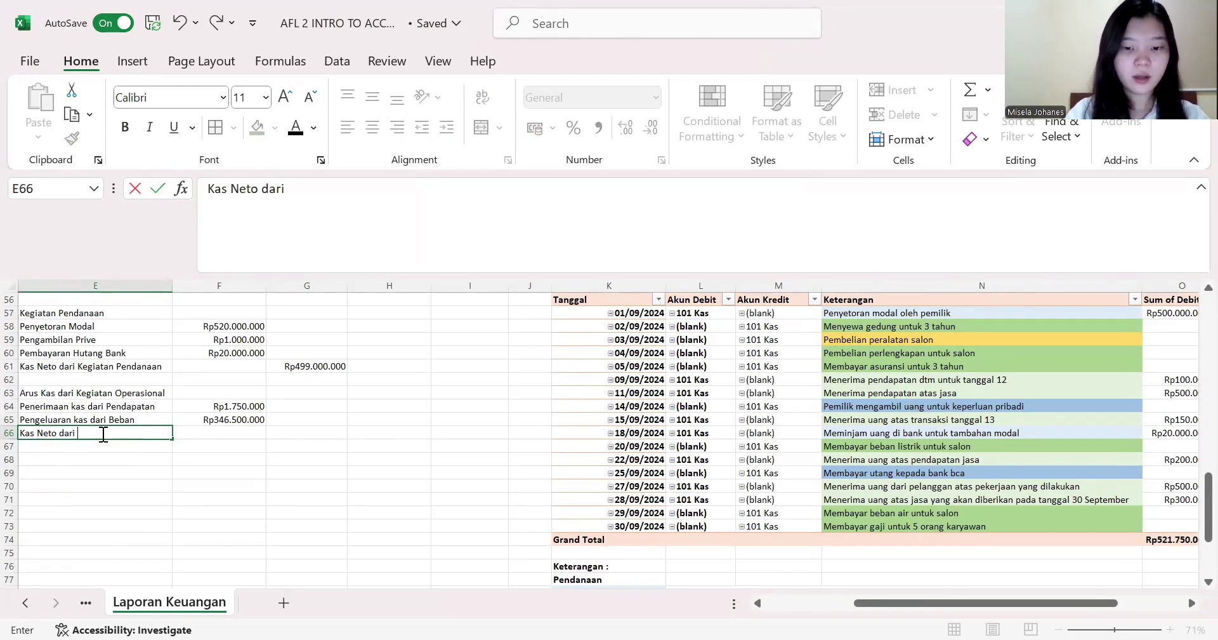
text(Kegiatan Operasioi)
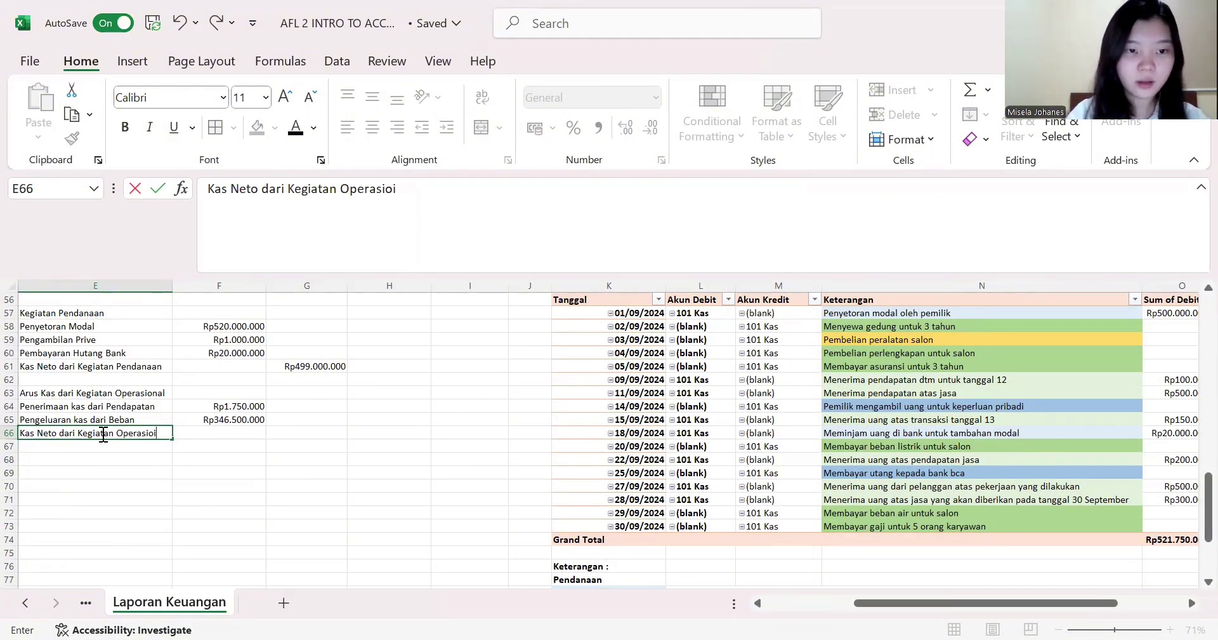
key(BackSpace)
text(nal)
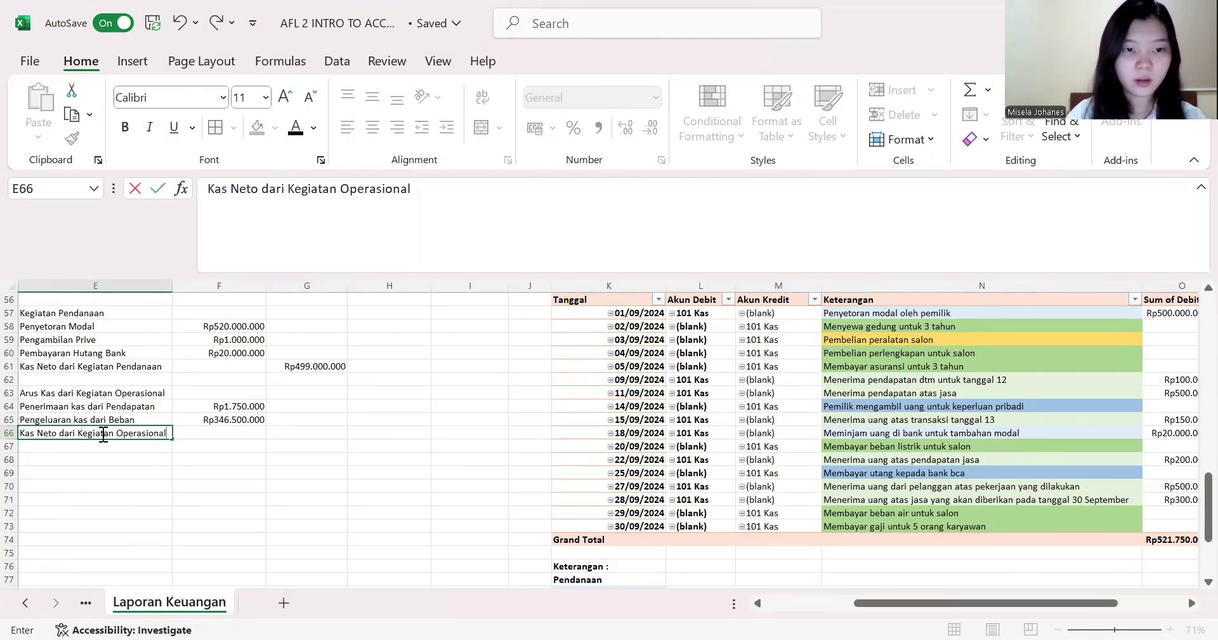
- Calculate the net operating cash in G66 with =F64-F65, subtracting expense payments from revenue receipts
key(Tab)
key(Tab)
text(=)
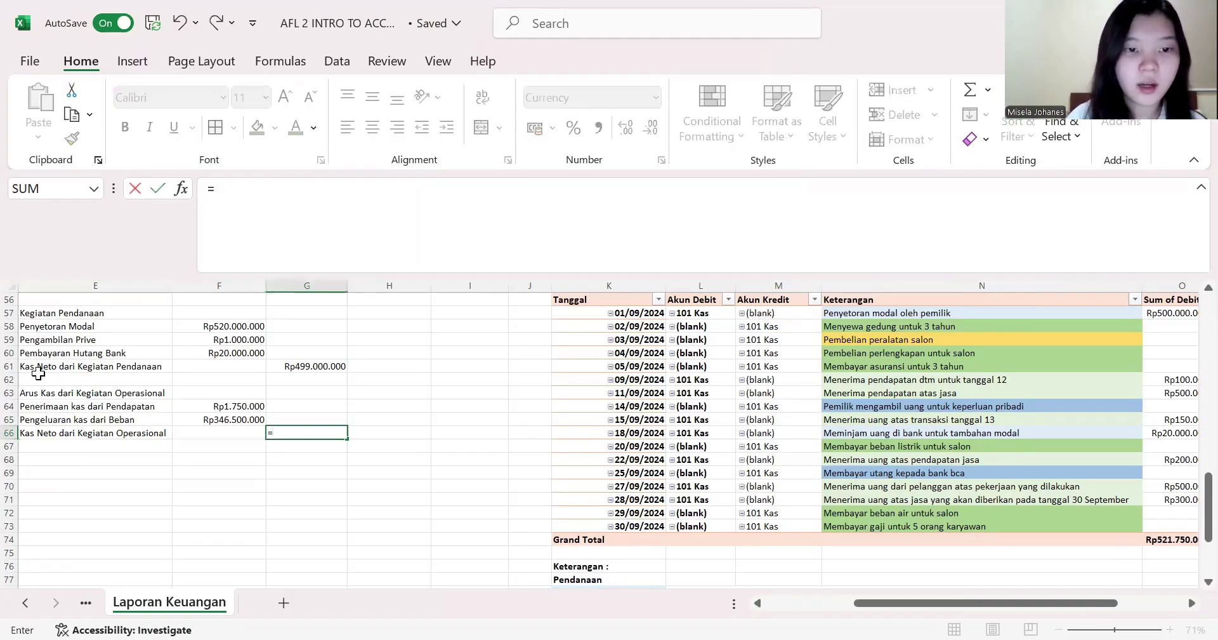
click(221, 407)
text(-)
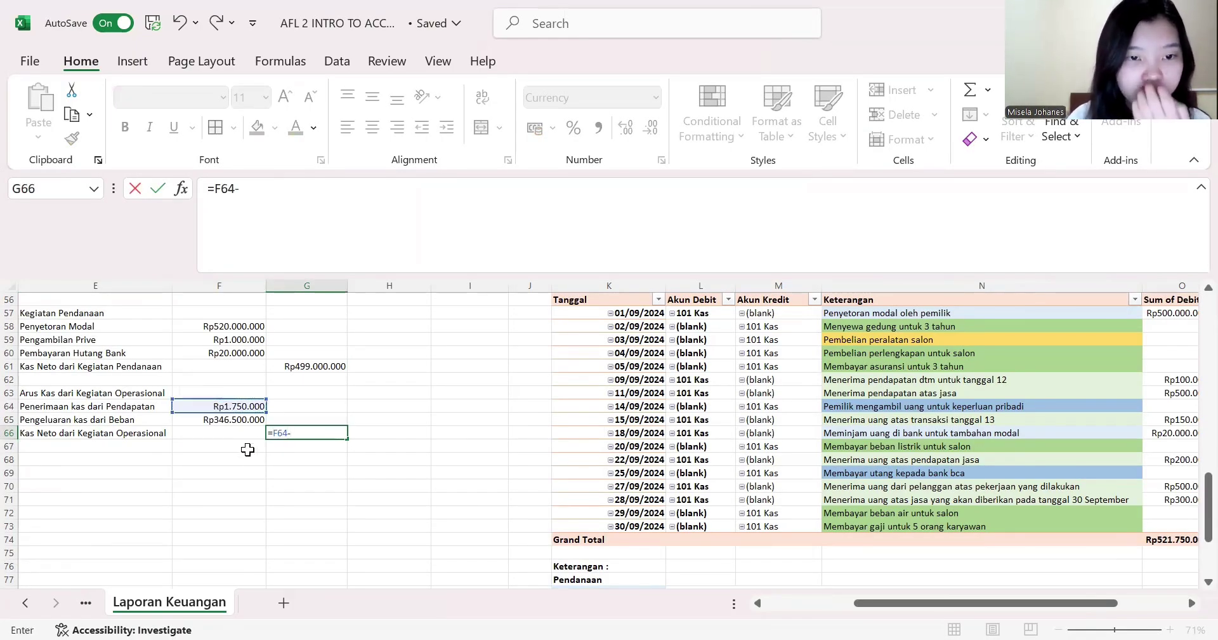
click(232, 419)
key(Return)
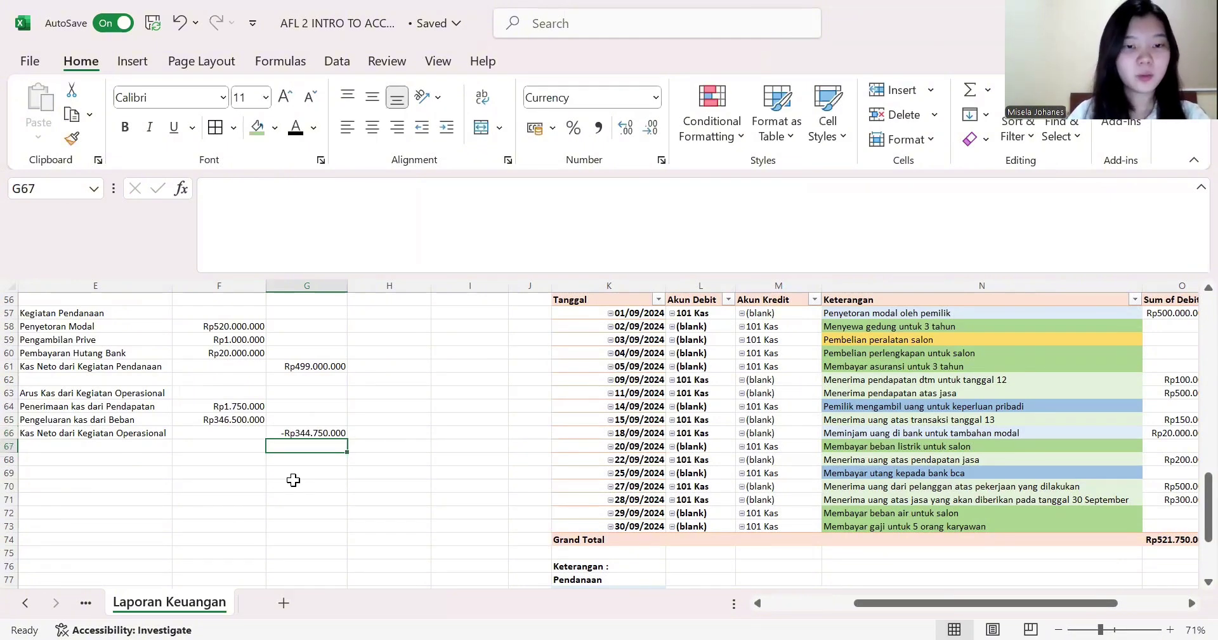
- Enter the investing section label "Arus Kas dari Kegiatan Investasi" in E68
scroll(289, 458, left, 3)
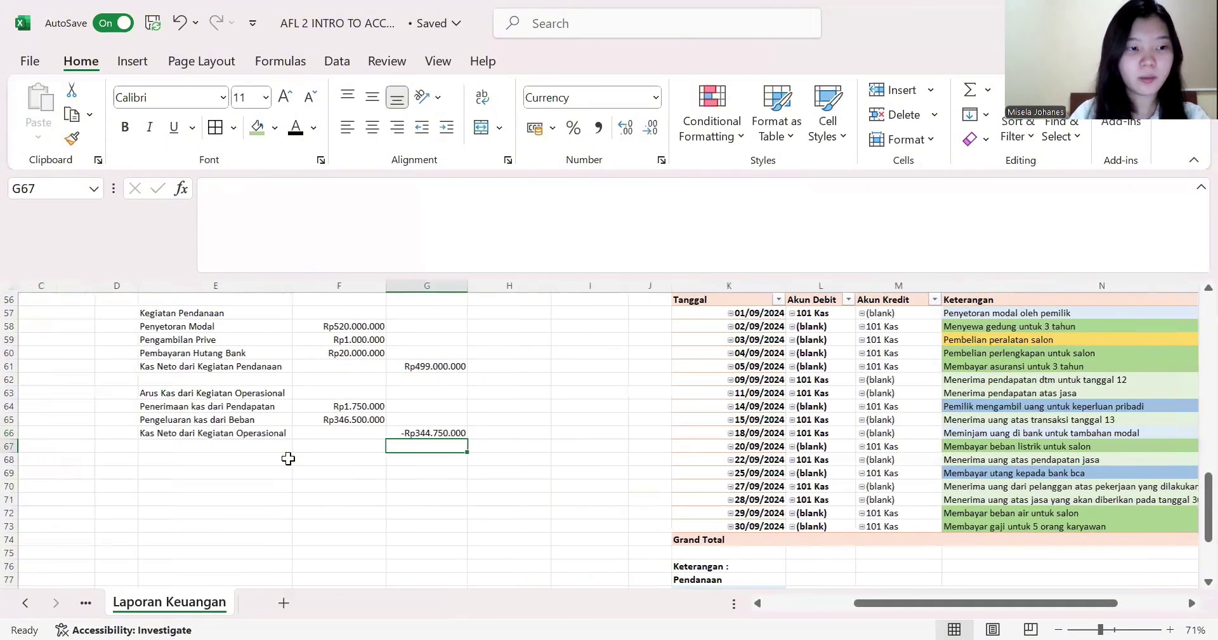
click(223, 460)
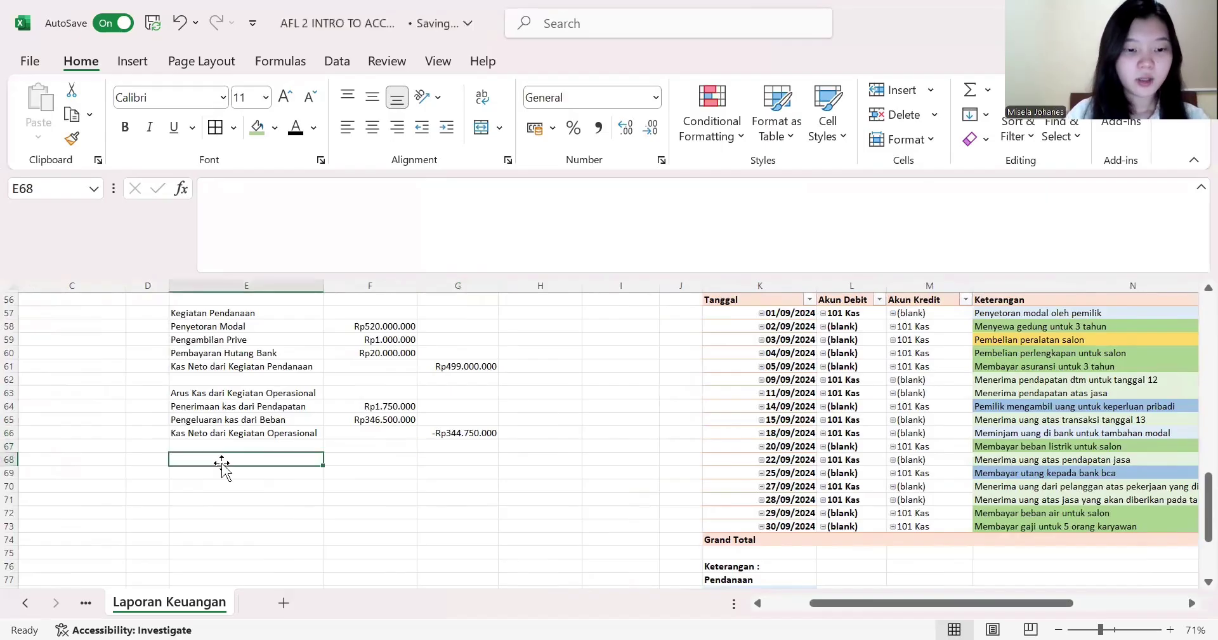
text(Aset u)
key(BackSpace)
key(BackSpace)
key(BackSpace)
key(BackSpace)
key(BackSpace)
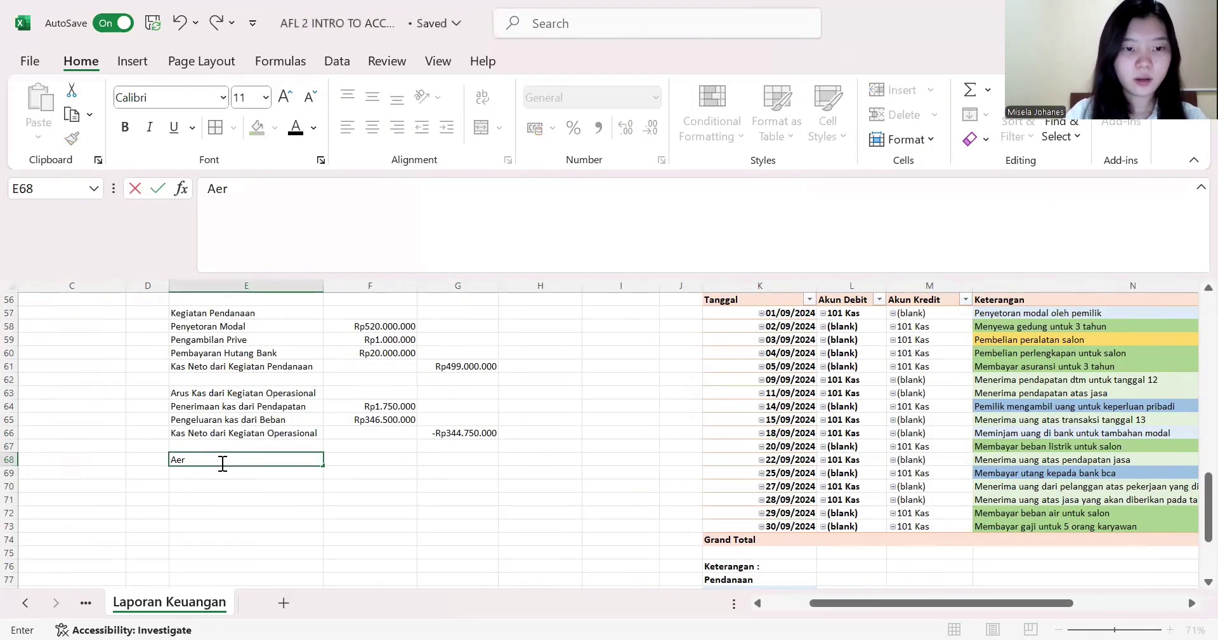
text(ru)
key(BackSpace)
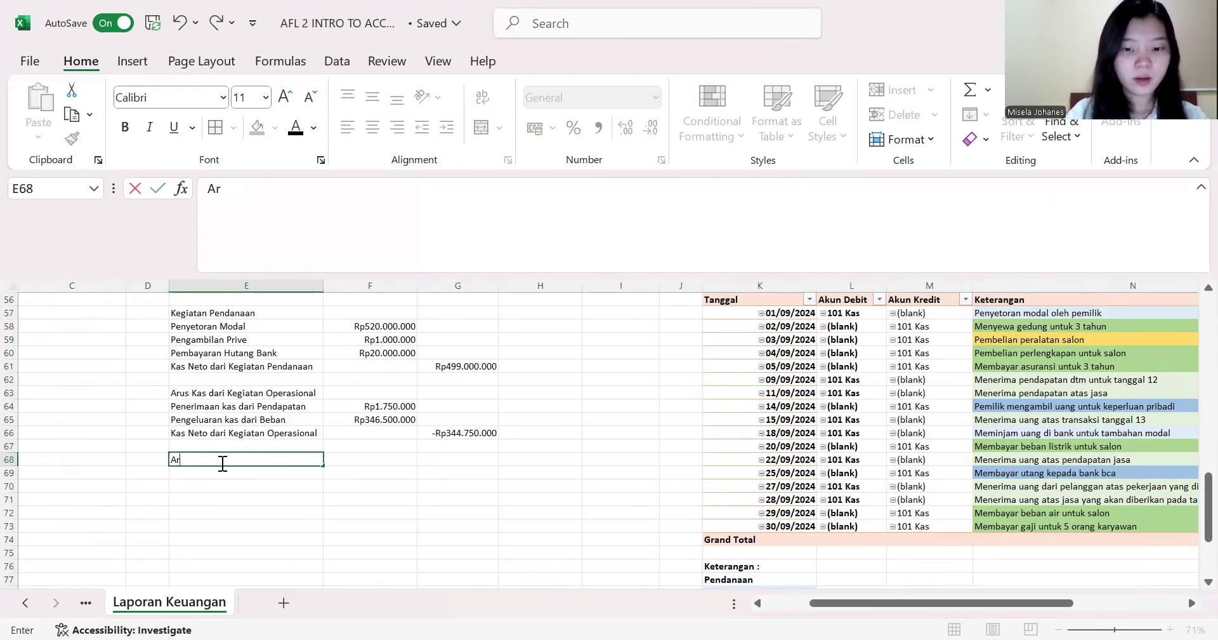
text(us Kas)
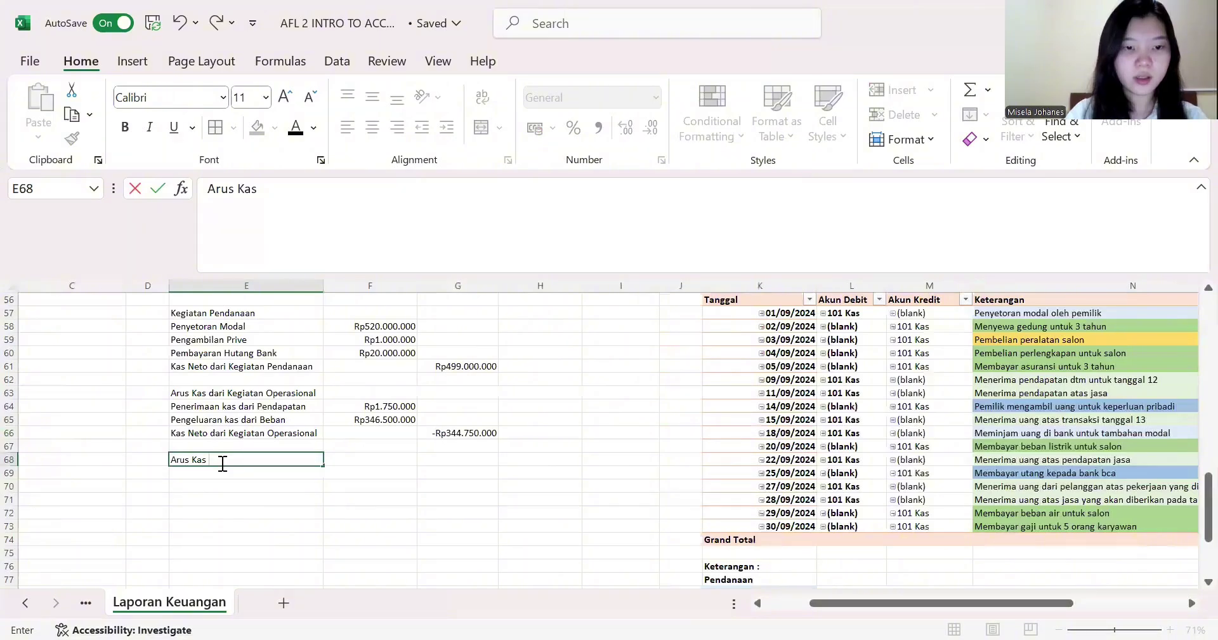
text( dari K)
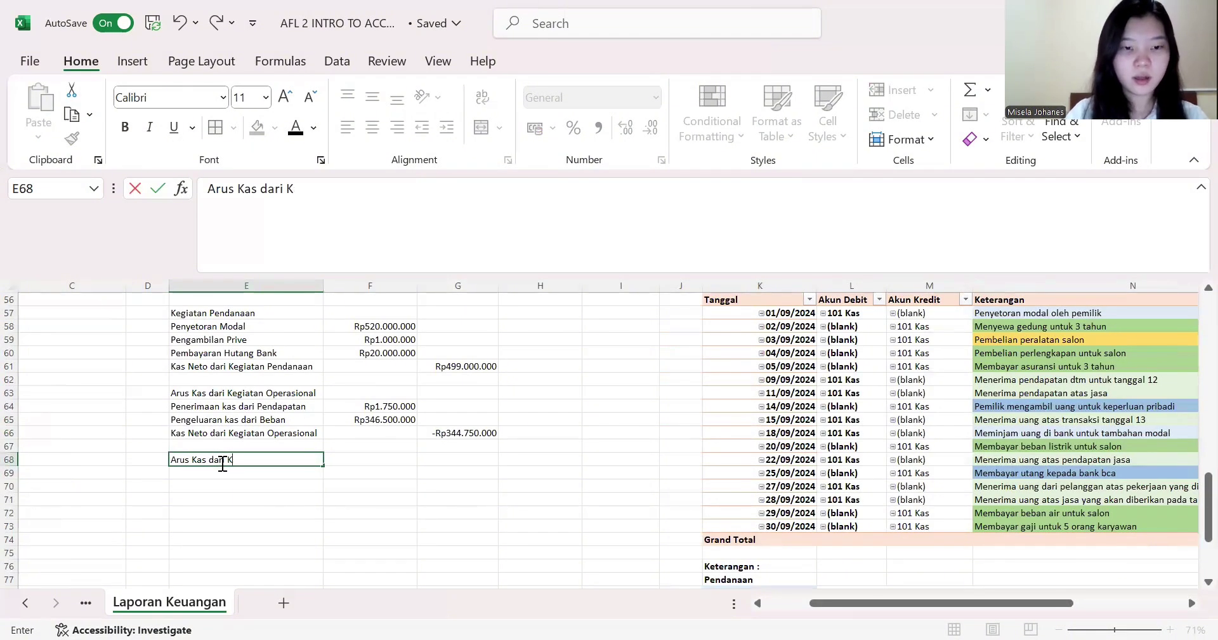
text(egiatan I)
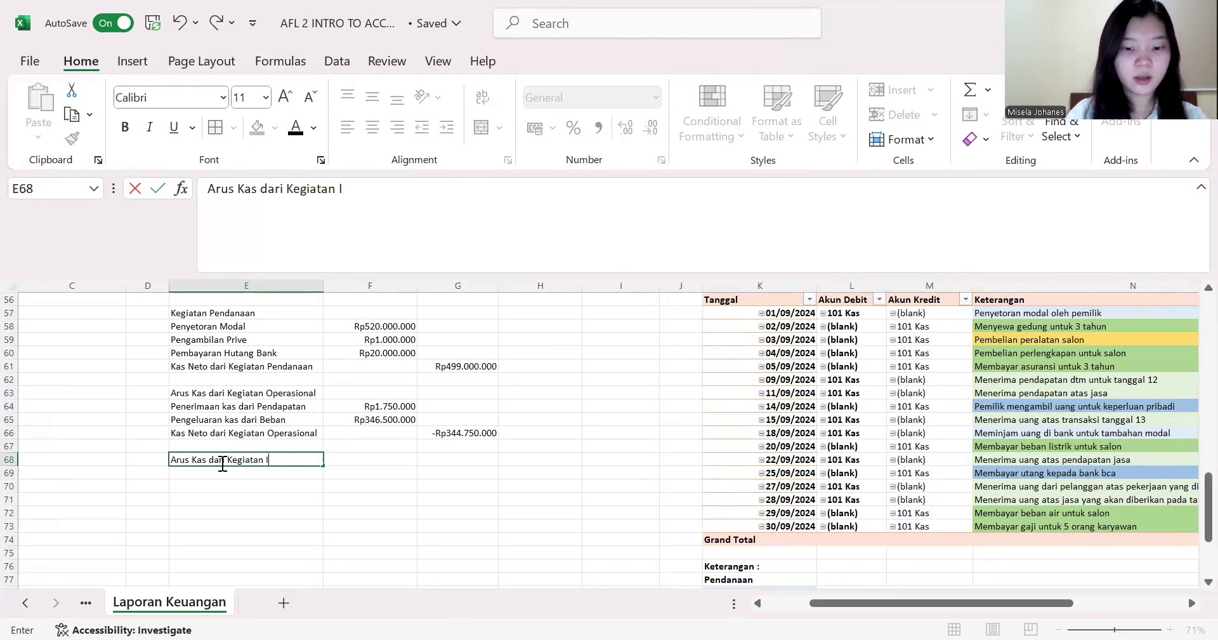
text(nvest)
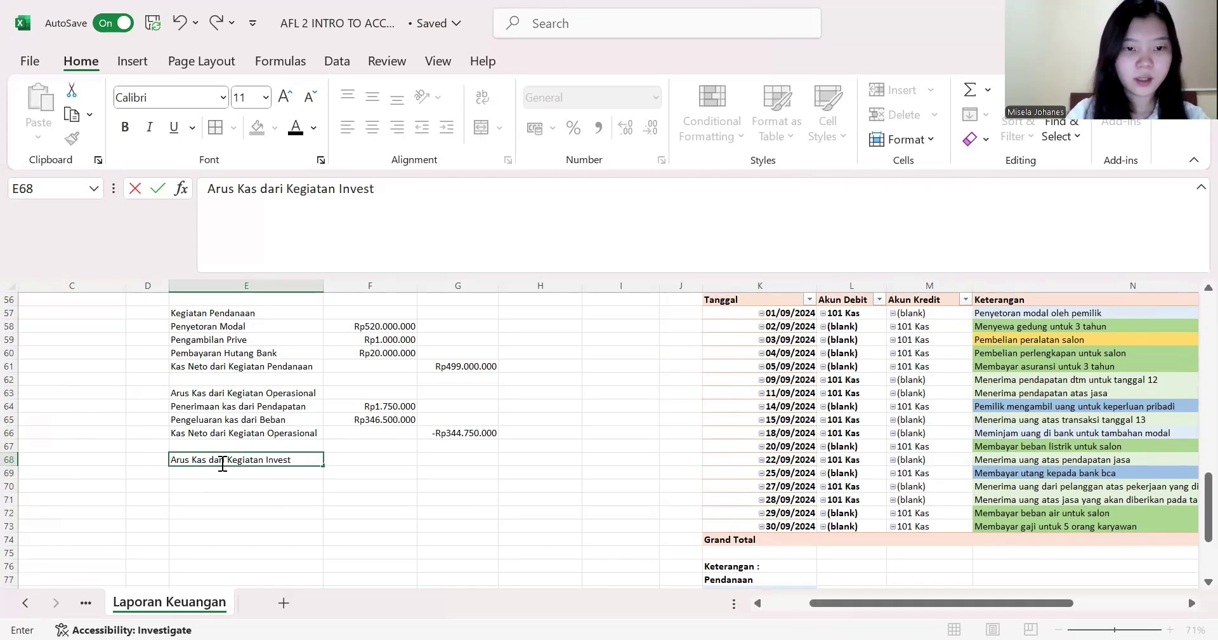
text(asi)
key(Return)
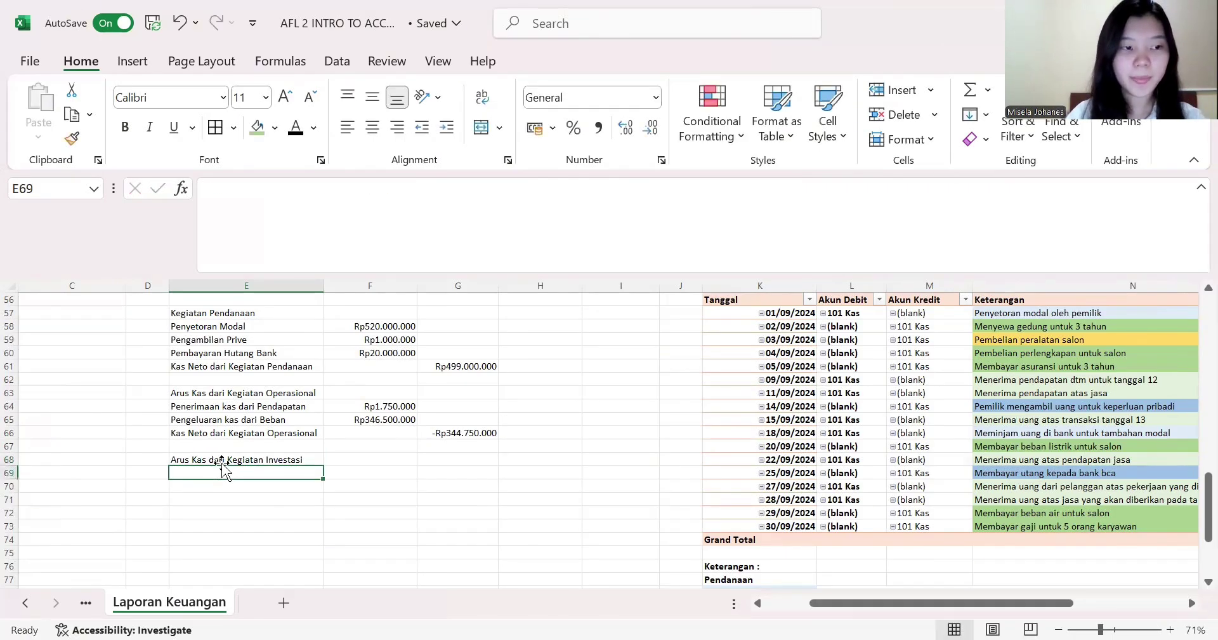
click(222, 462)
key(Right)
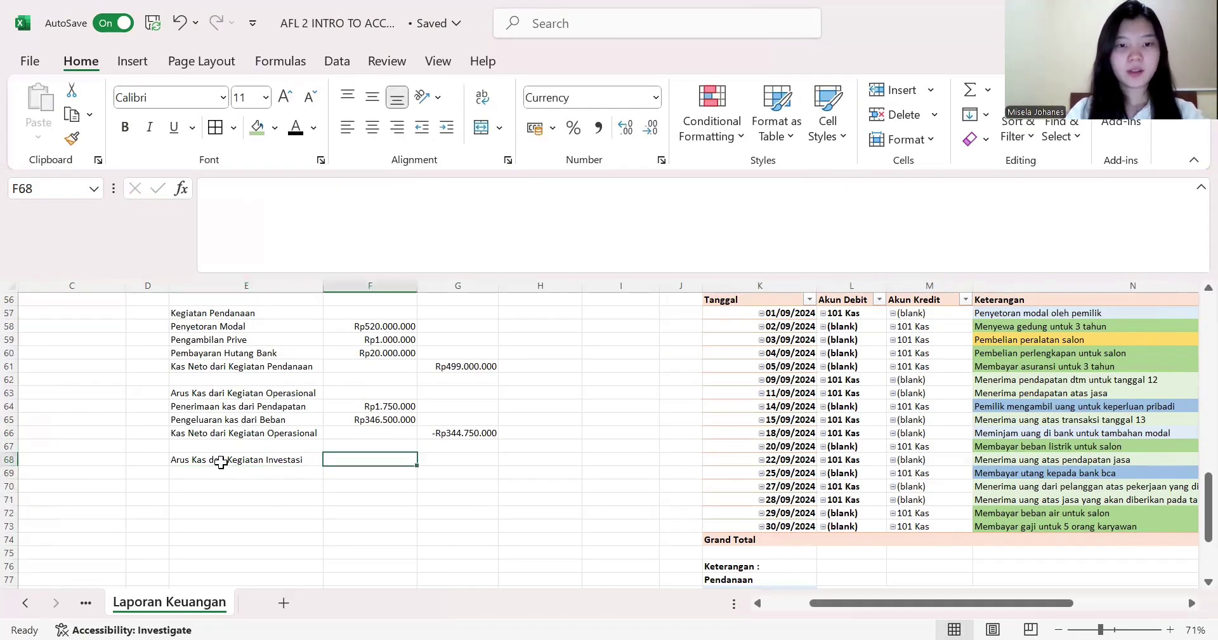
text(=)
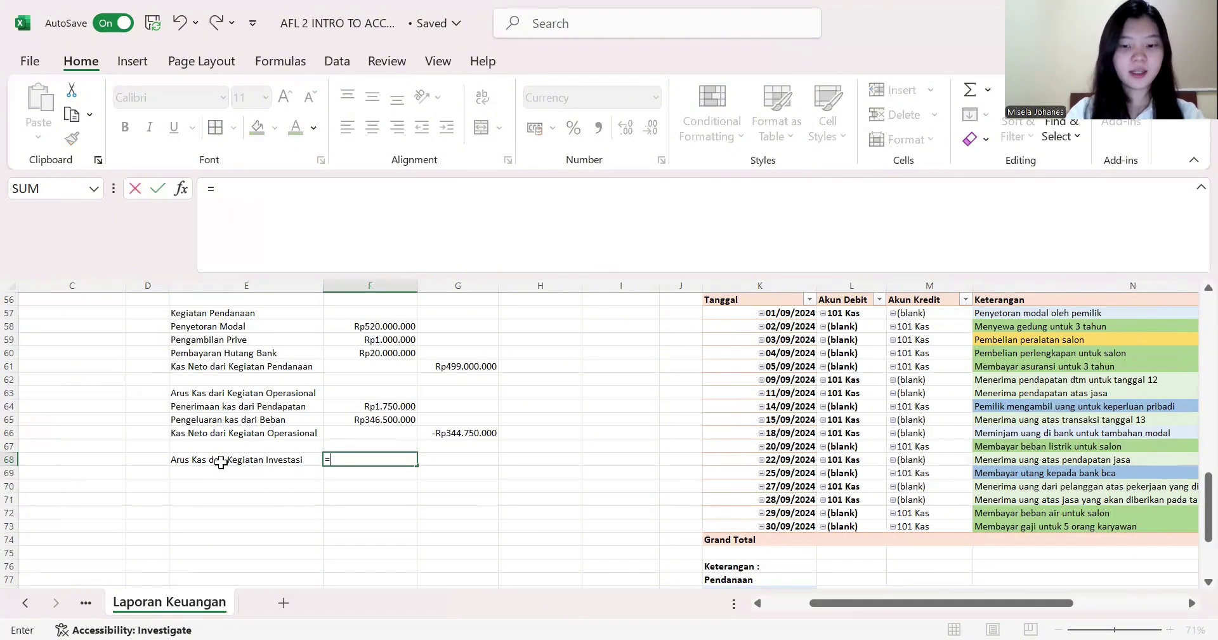
text(sumi)
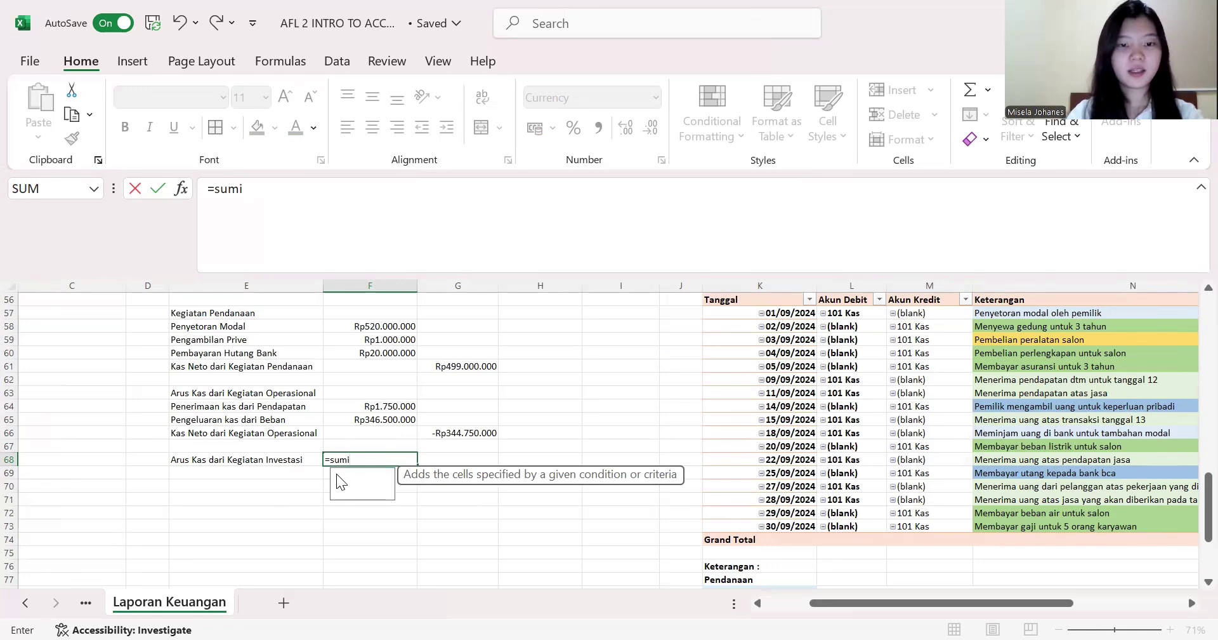
key(Escape)
- Copy the credit amount of Pembelian peralatan salon from P59 into F68 and remove its two decimal places
scroll(738, 358, up, 2)
scroll(738, 358, right, 8)
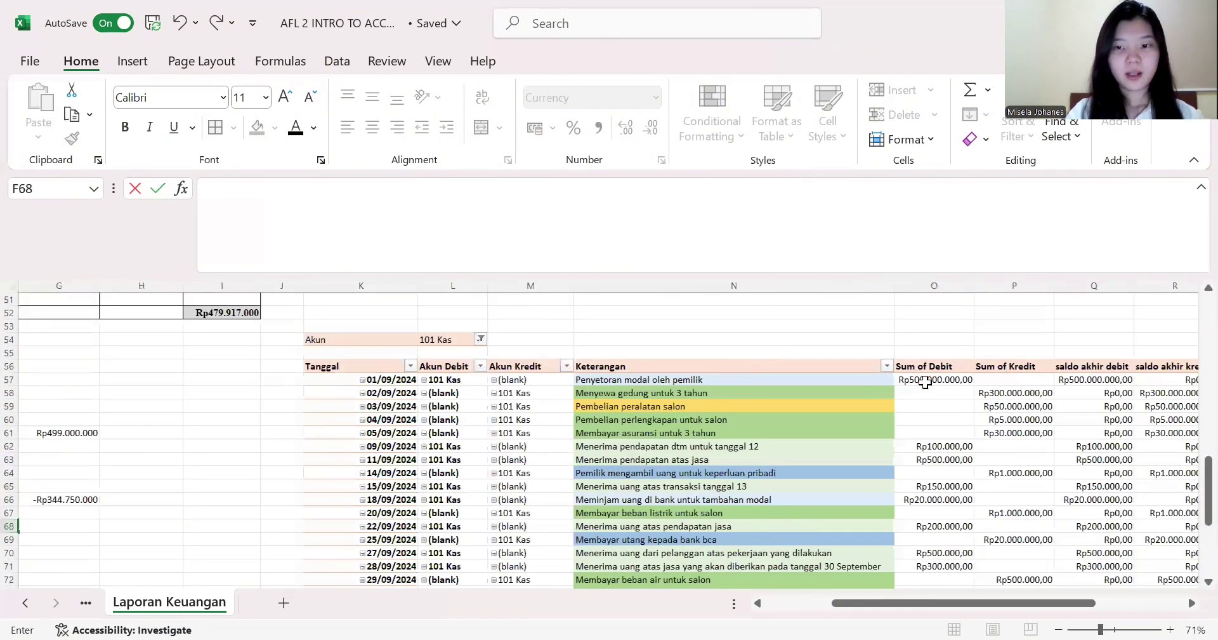
click(941, 413)
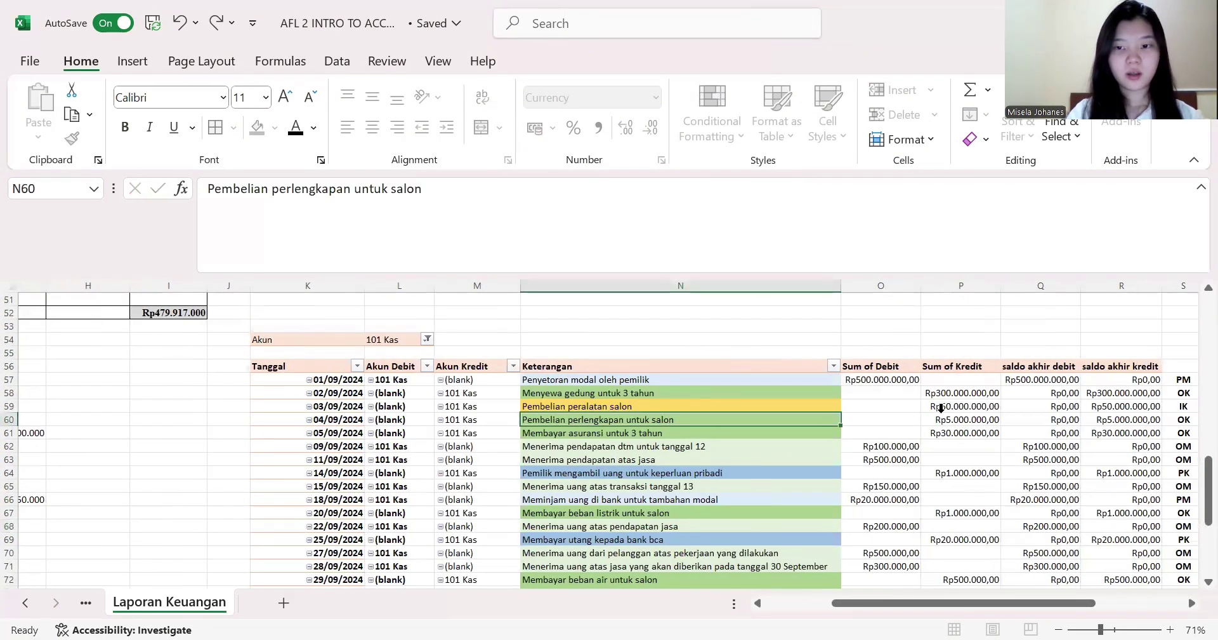
click(953, 405)
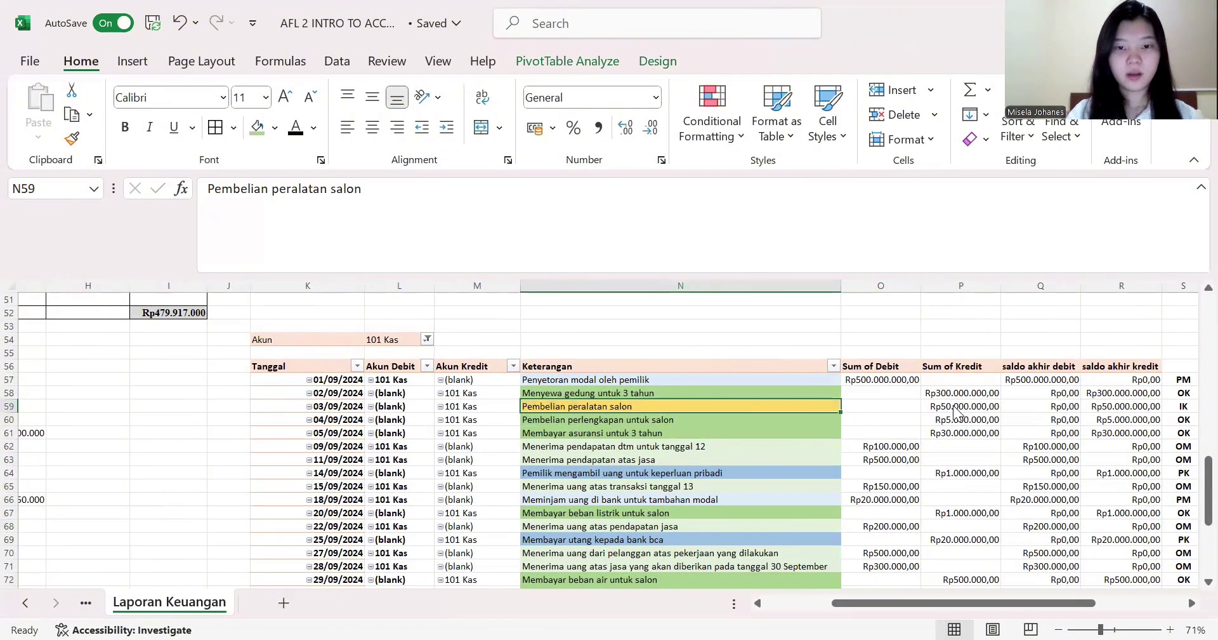
double_click(818, 407)
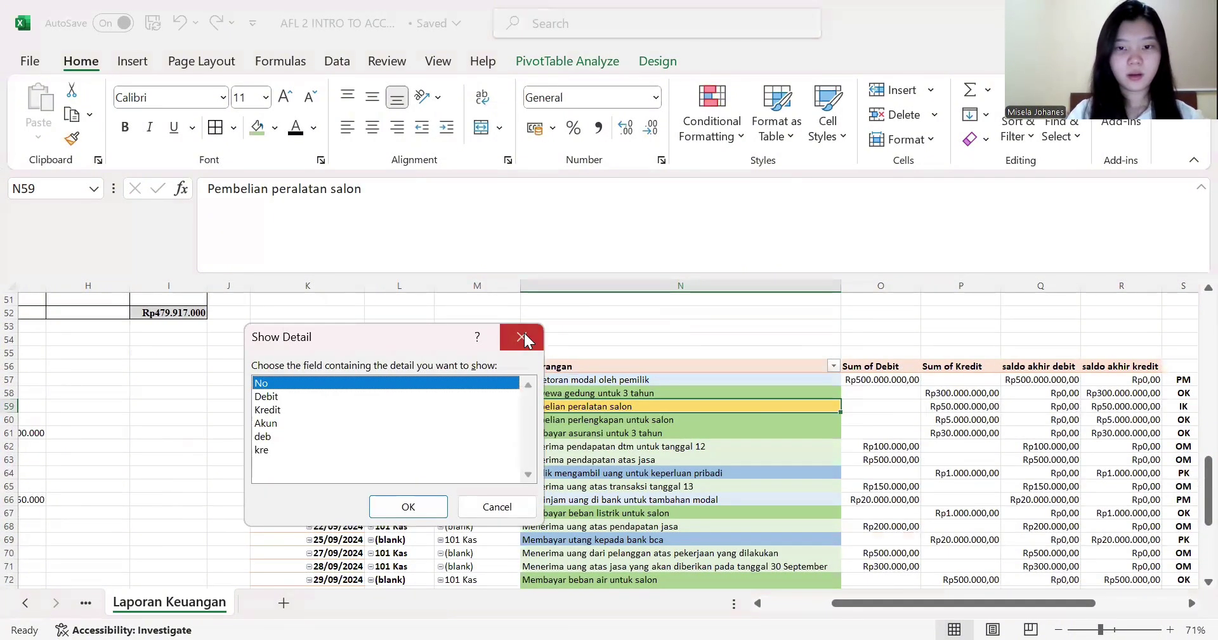
click(522, 337)
key(Right)
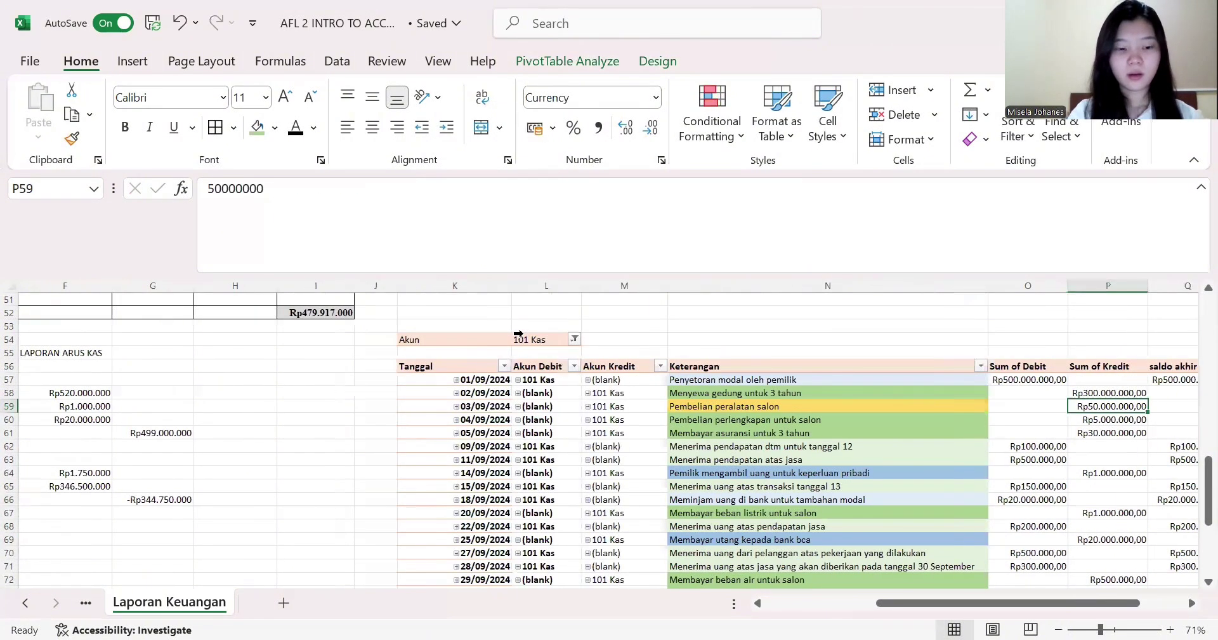
key(ctrl+c)
scroll(348, 517, left, 3)
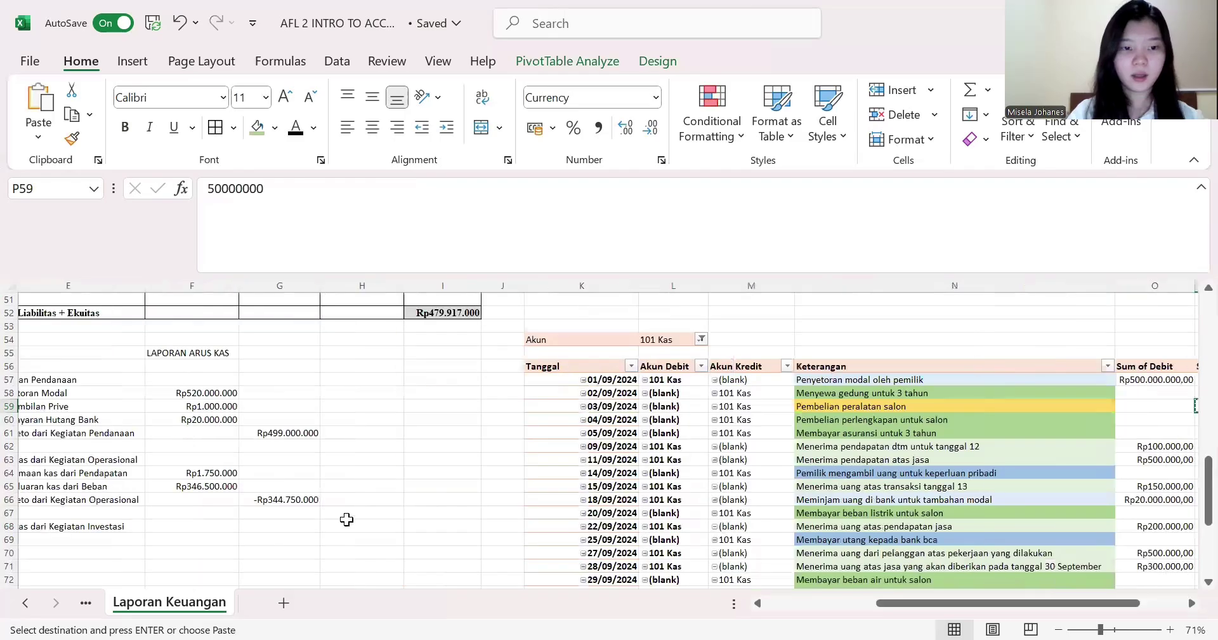
click(303, 528)
key(ctrl+v)
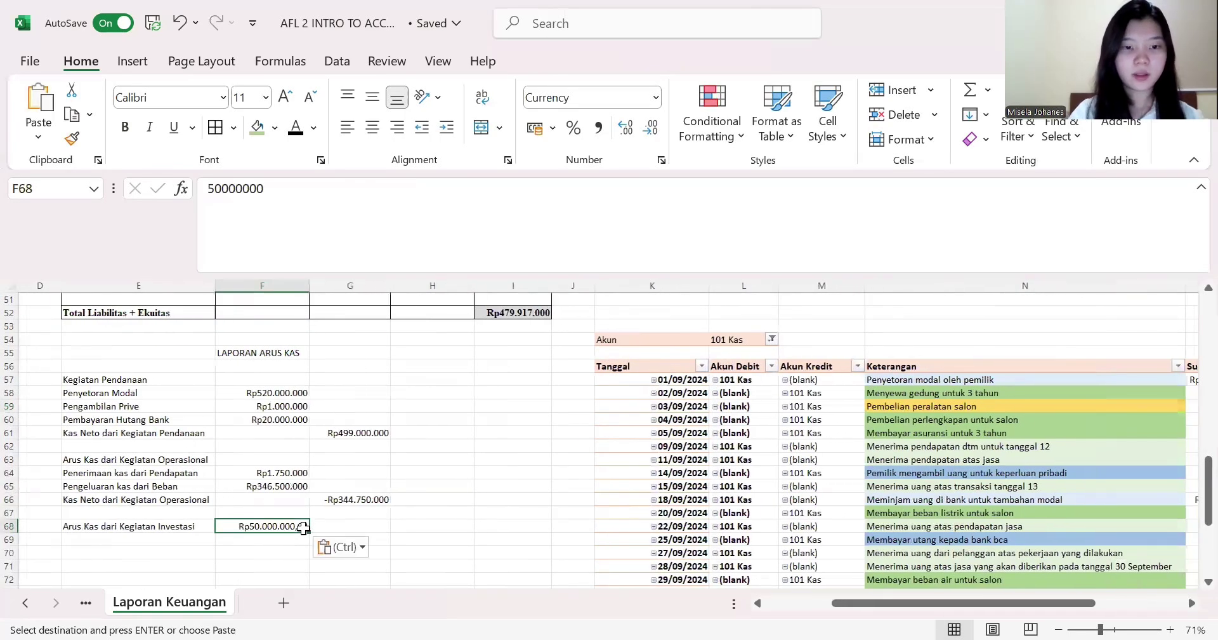
click(651, 128)
click(652, 129)
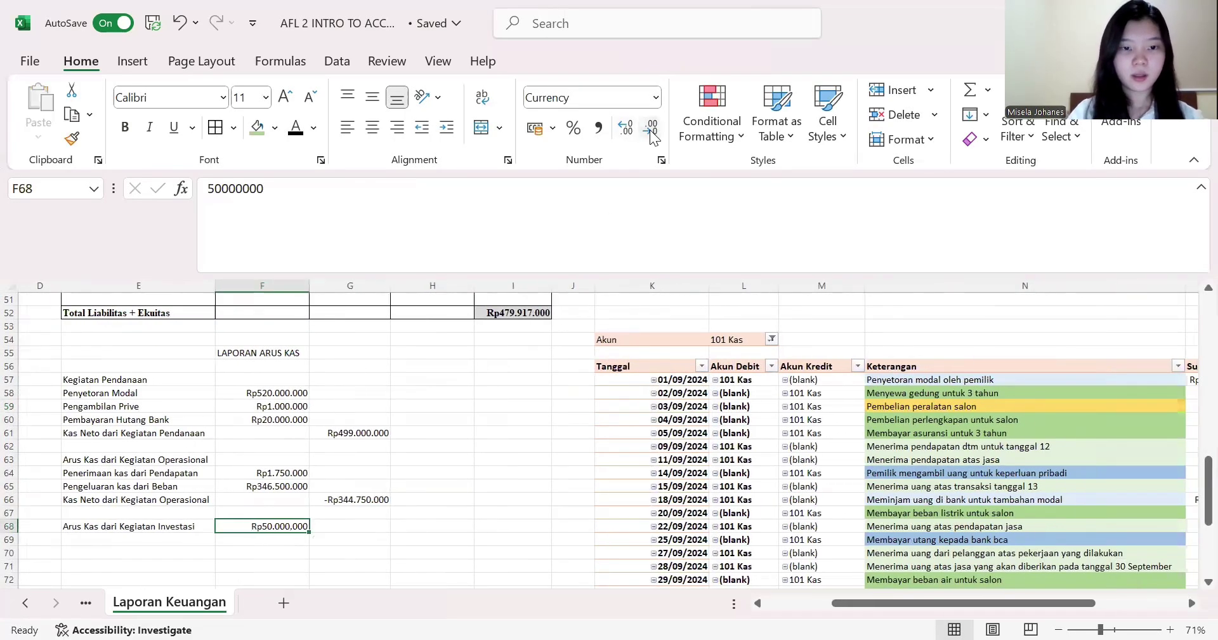
- Enter the label "Kas Neto" in E69, below the investing row
click(92, 544)
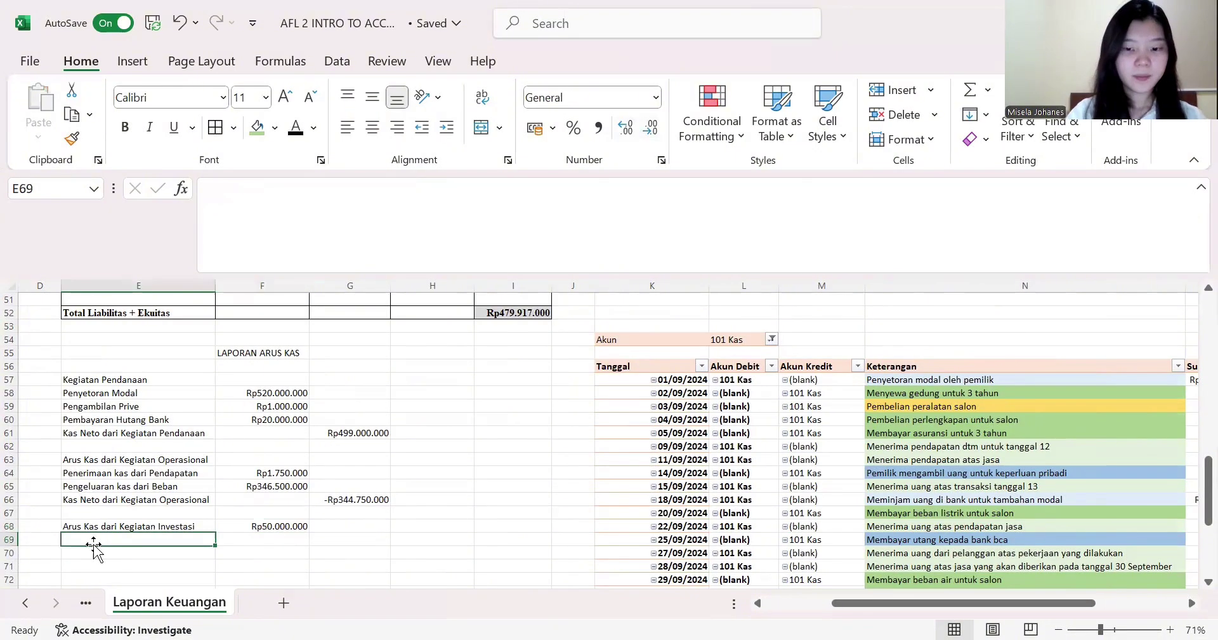
text(Kas N)
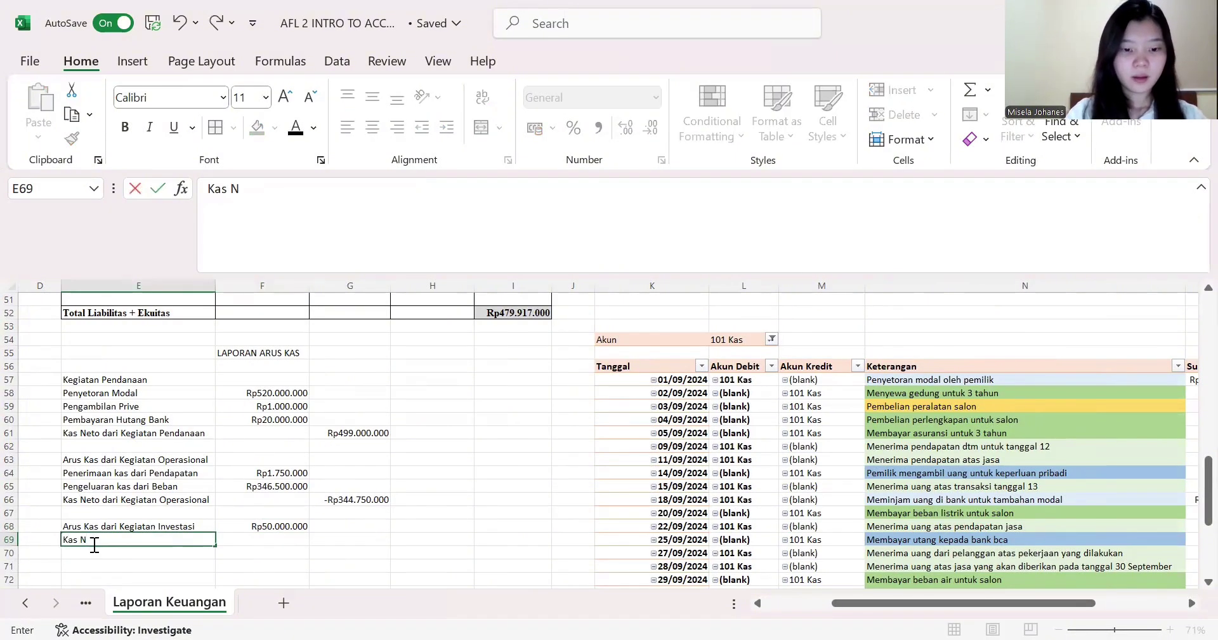
text(eto)
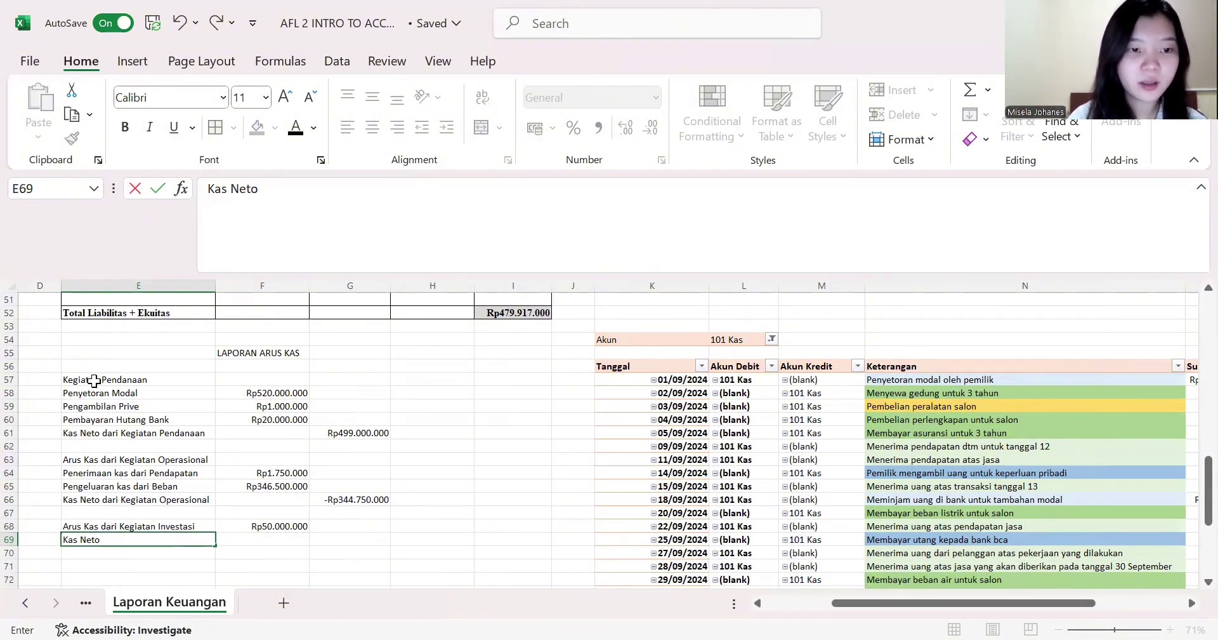
- Change the financing section heading in E57 to "Arus Kas dari Kegiatan Pendanaan"
click(94, 381)
click(208, 188)
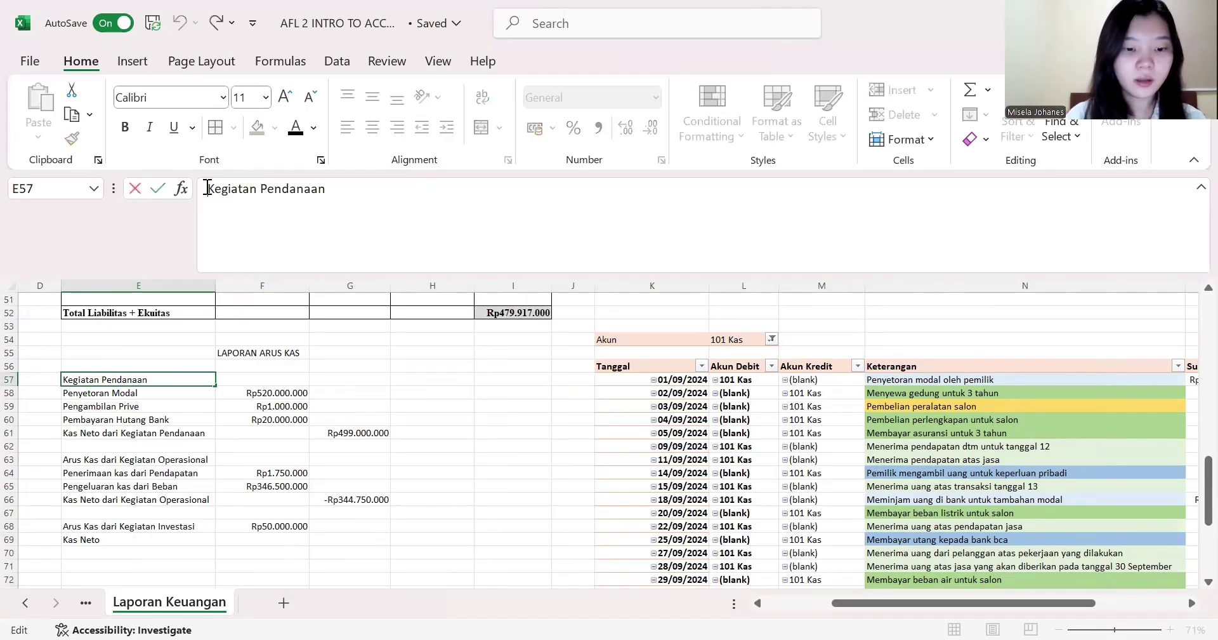
text(Arus Kas )
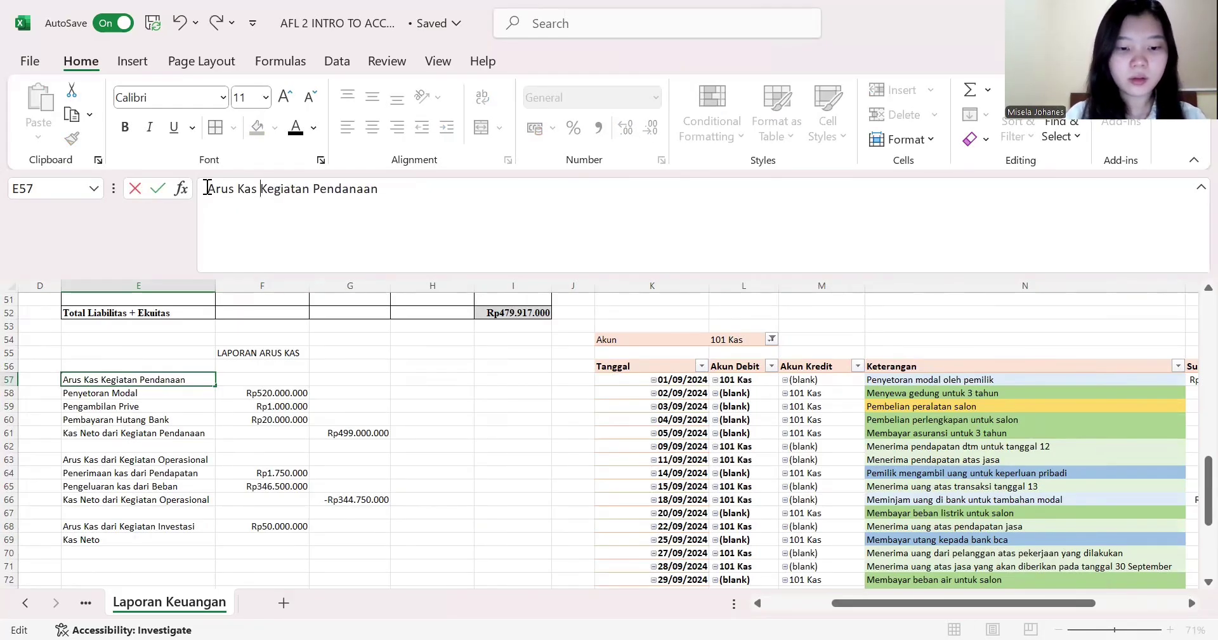
text(dari)
click(302, 469)
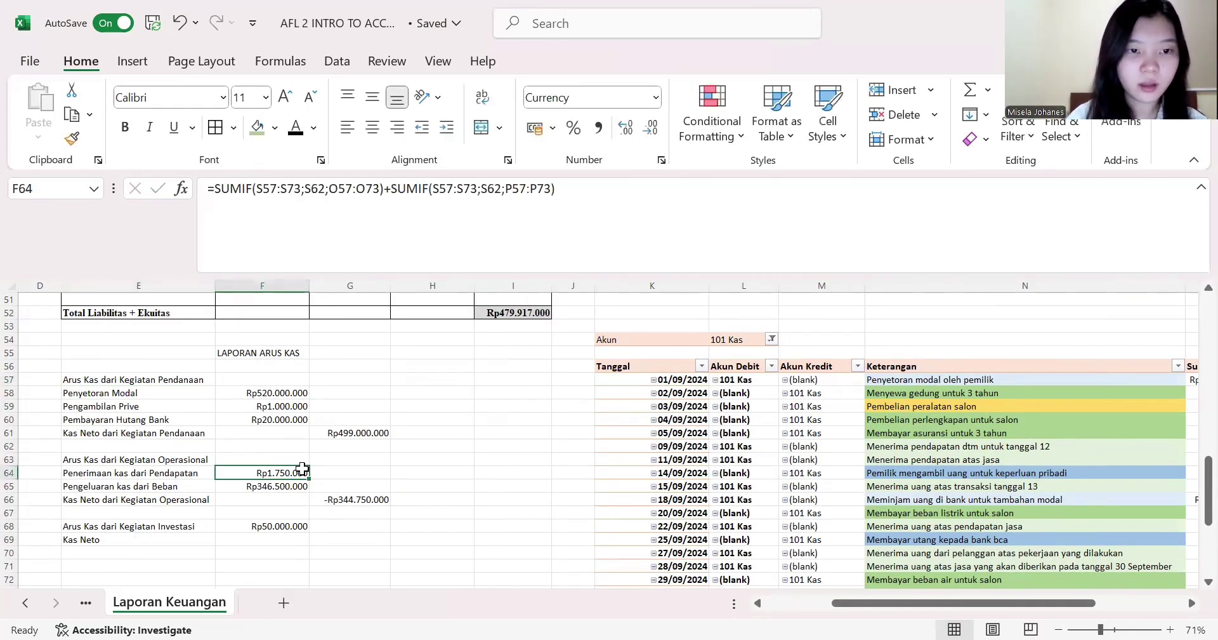
- Extend the label in E69 to "Kas Neto dari Kegiatan Investasi"
scroll(216, 486, down, 2)
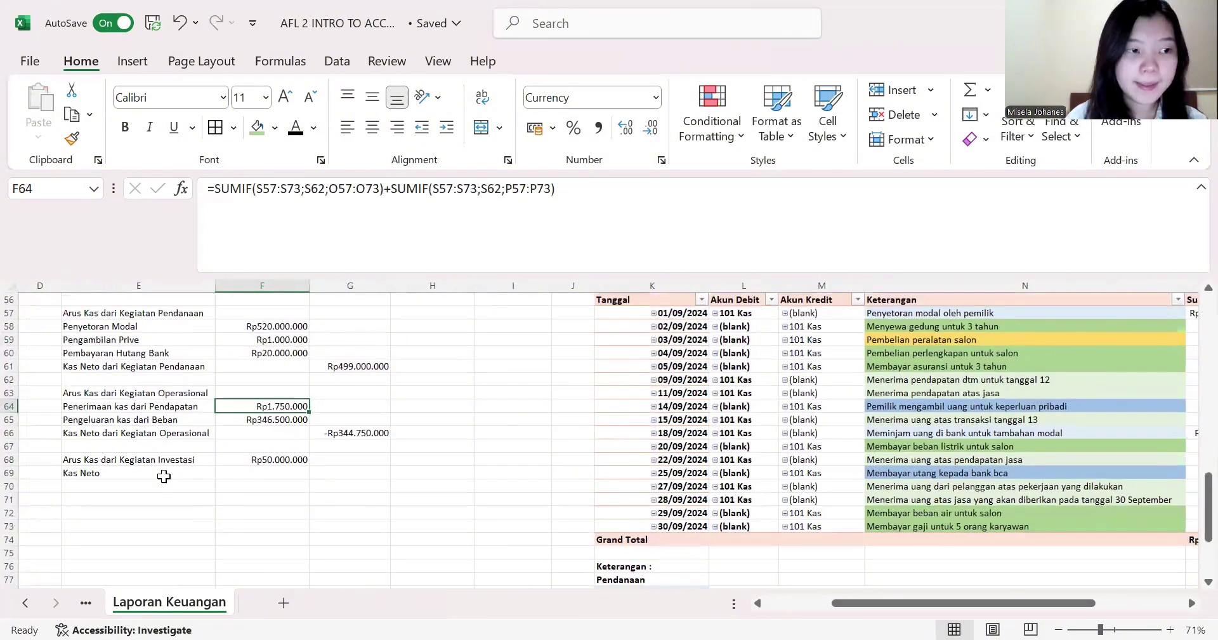
click(137, 471)
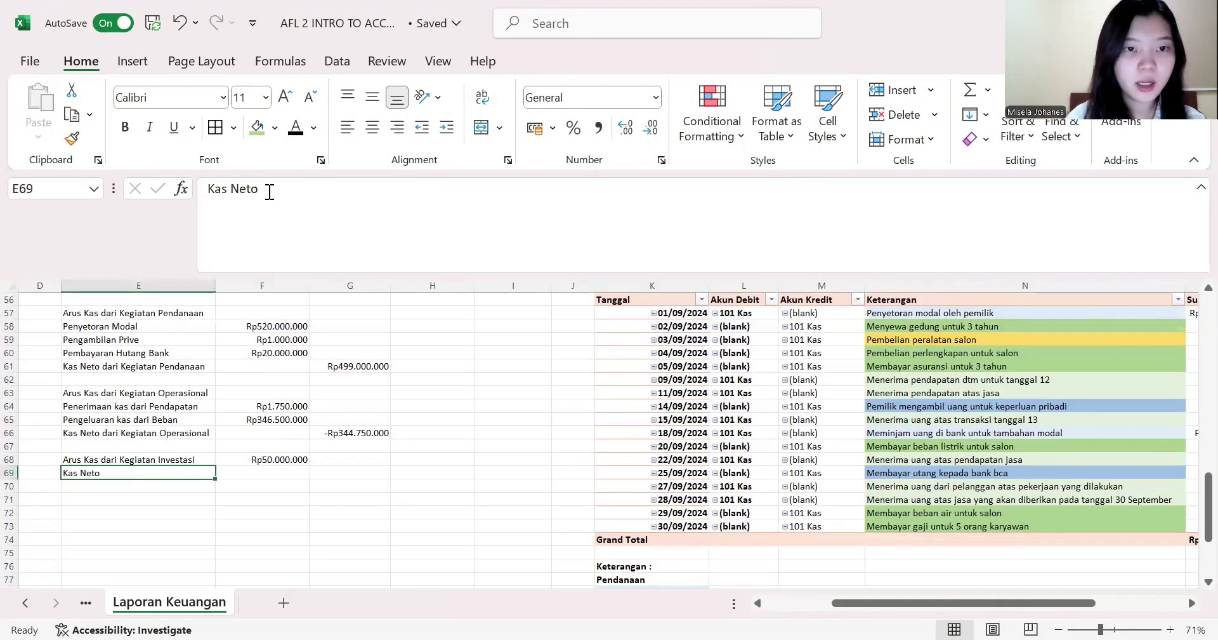
click(269, 192)
text(dari)
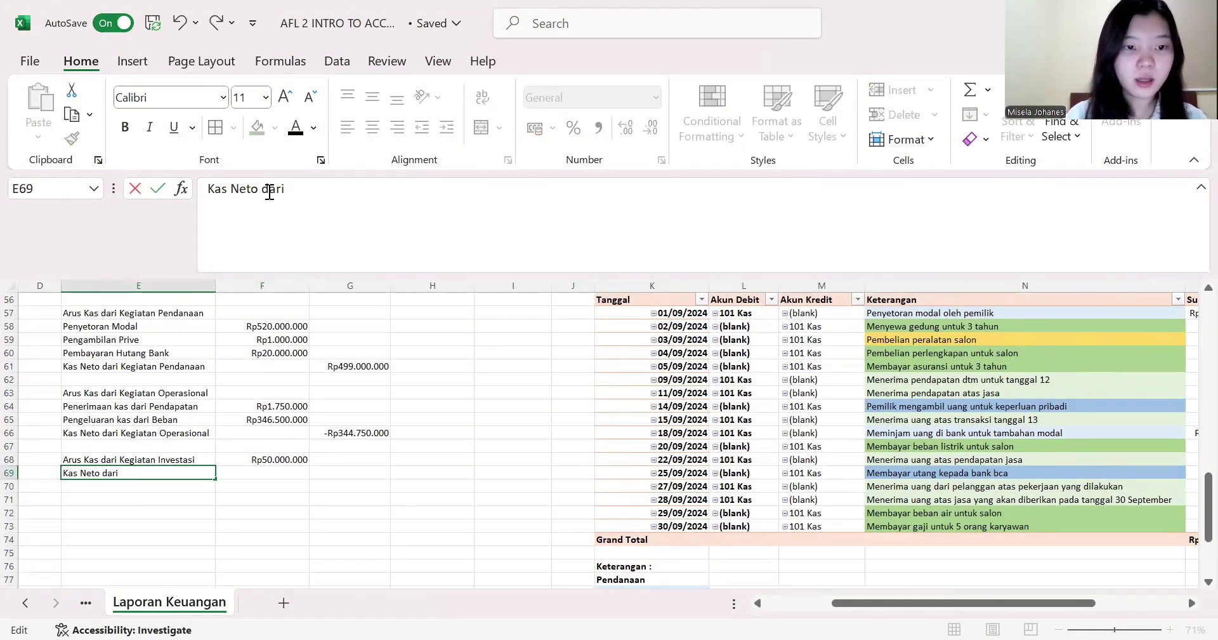
text( Kegiat)
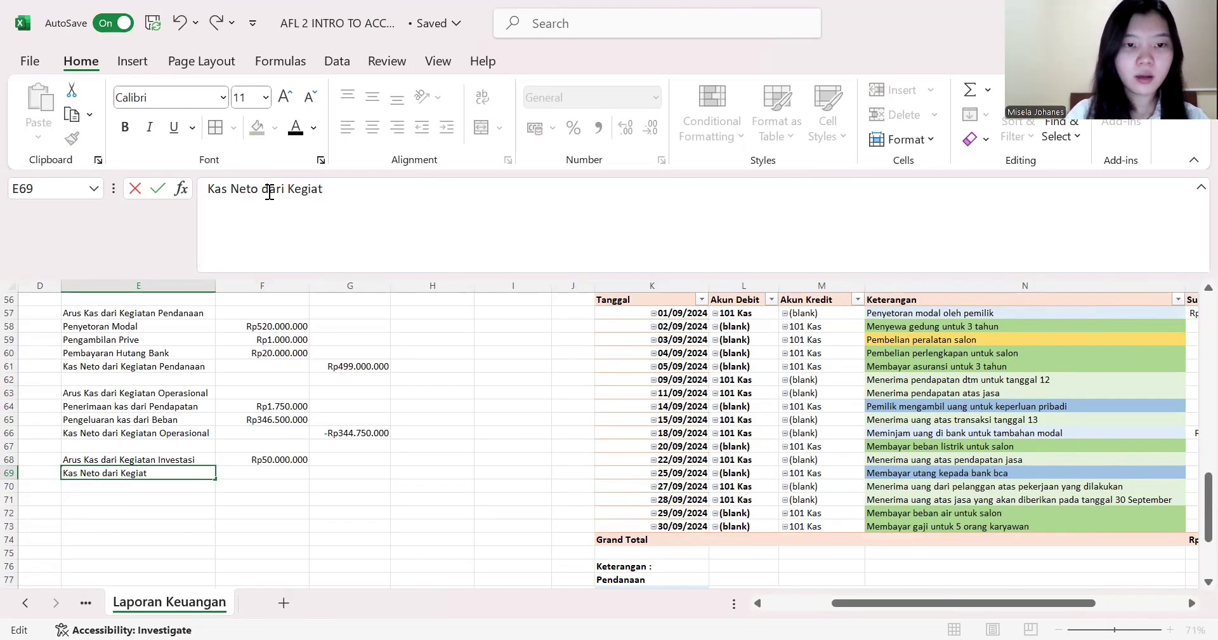
text(an Ine)
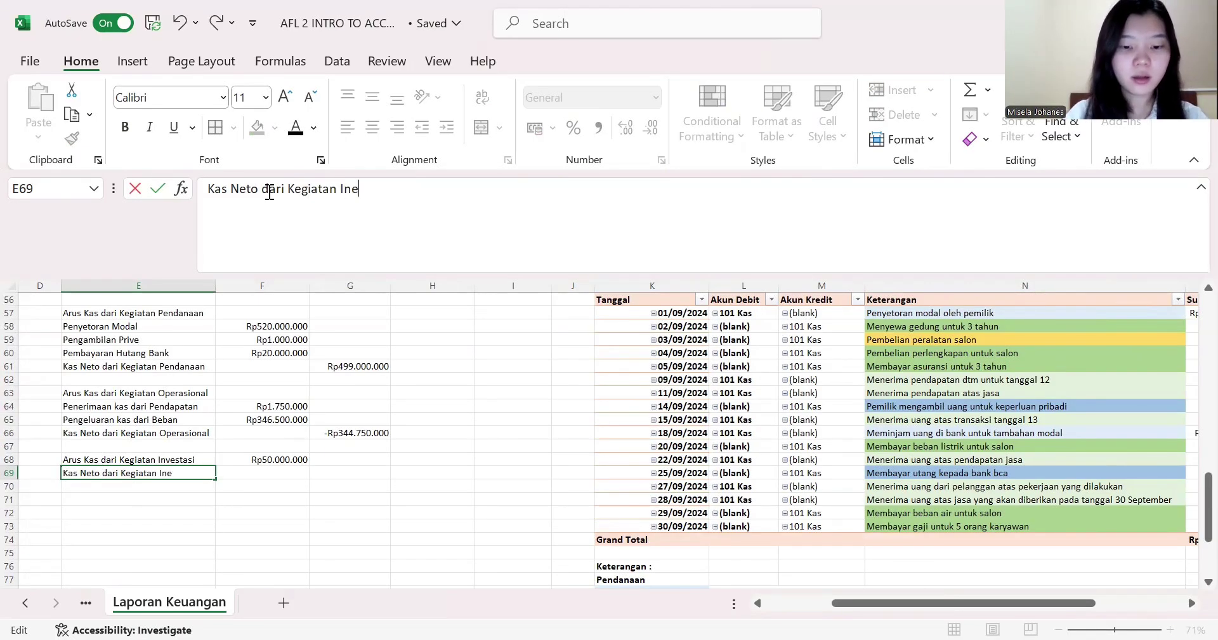
key(BackSpace)
text(vestasi)
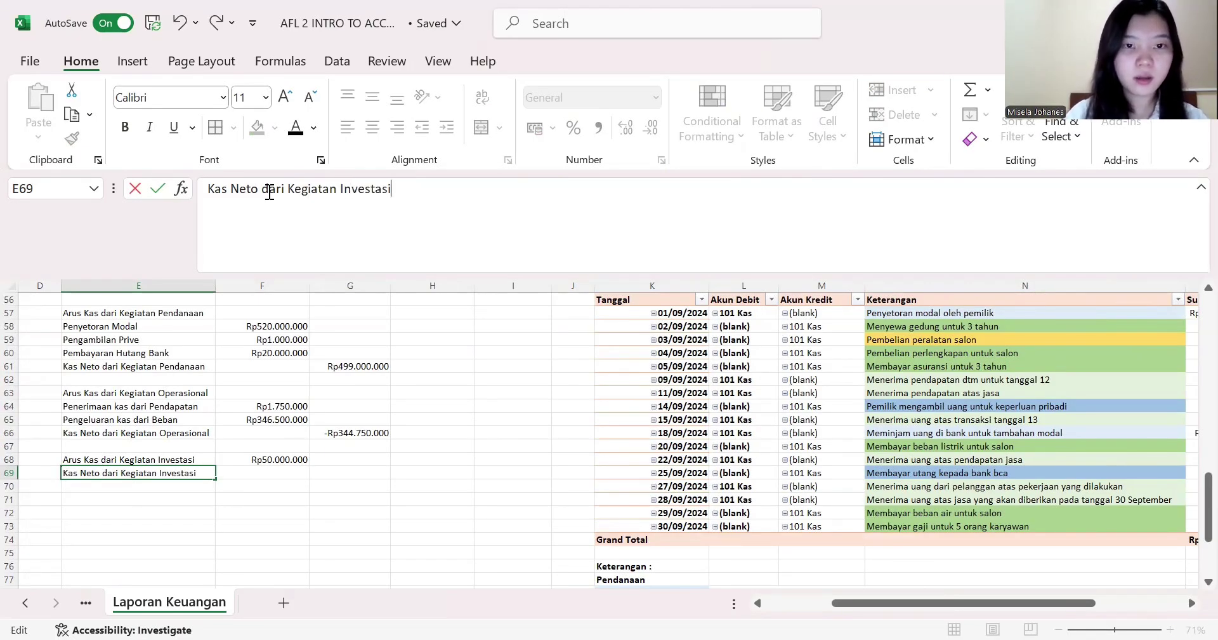
- Enter the net investing cash in G69 with the formula =F68
click(271, 471)
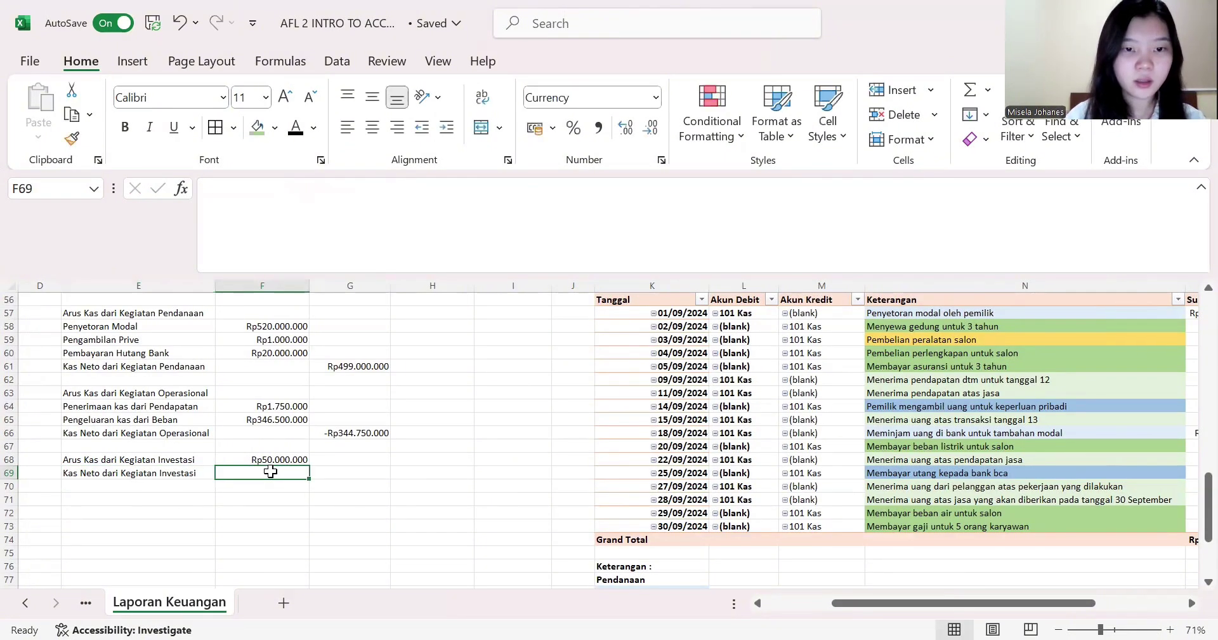
key(Right)
text(=)
key(Up)
key(Left)
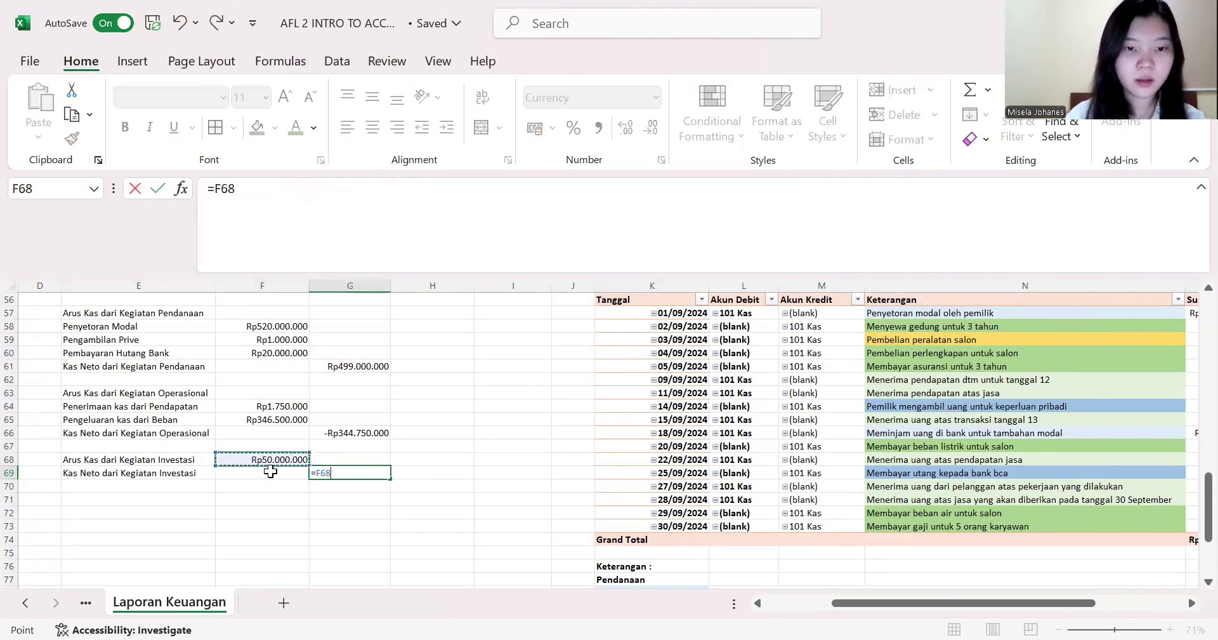
key(Return)
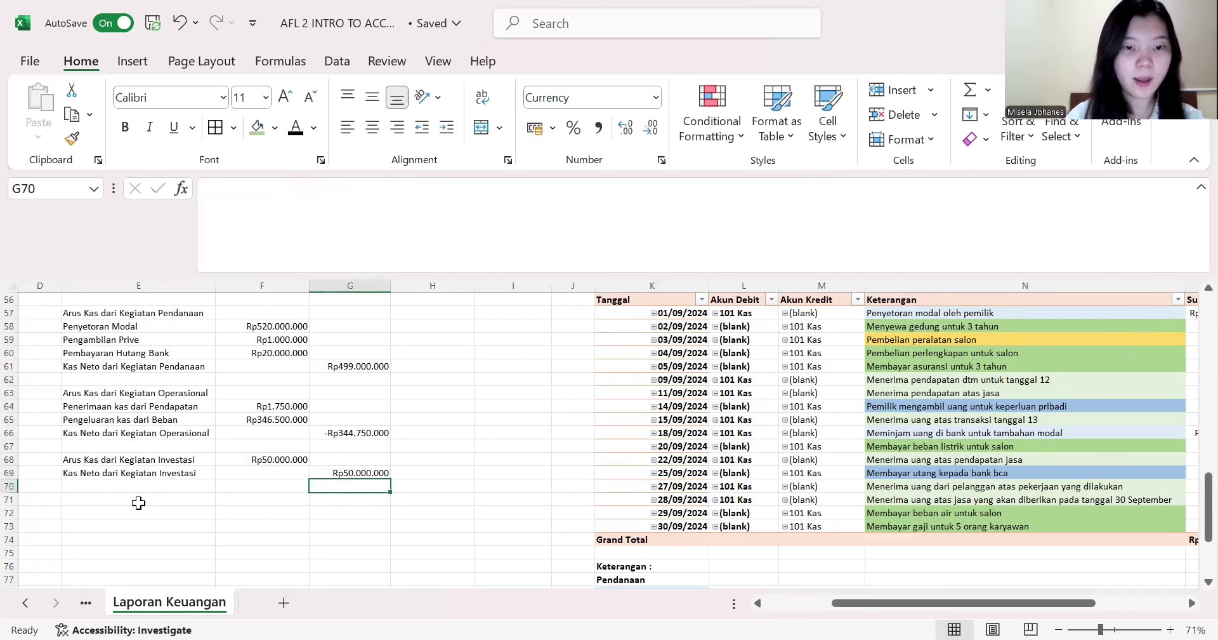
- Add the label "Kas Awal Periode" in E71 and enter 0 as its amount in G71
click(114, 504)
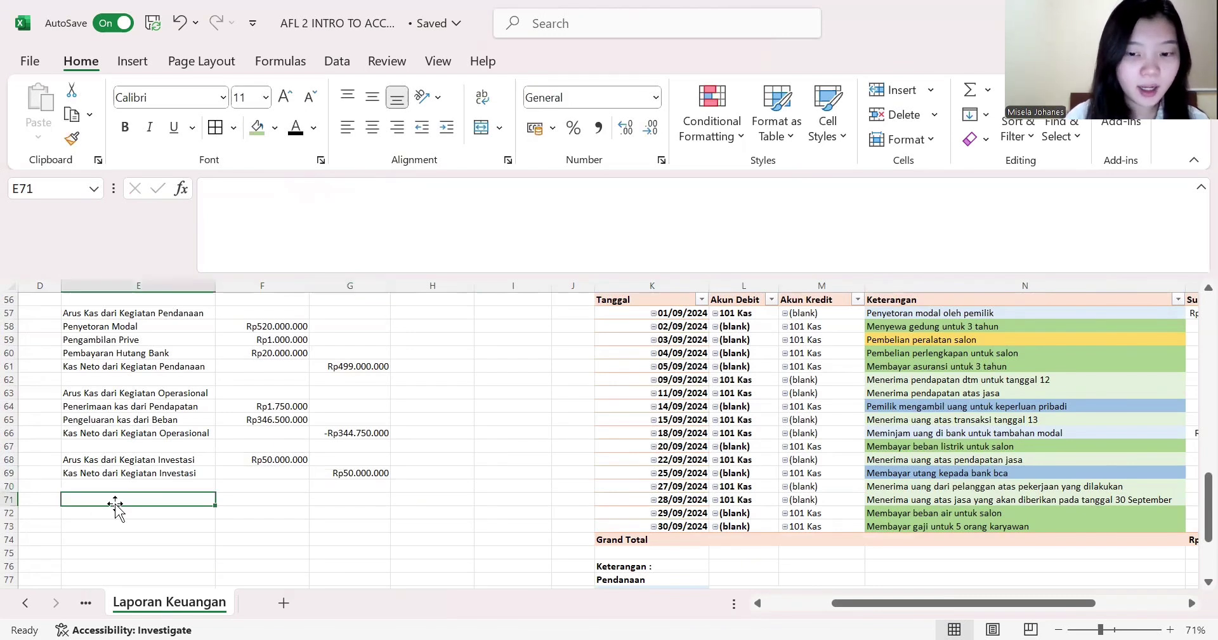
text(Kas )
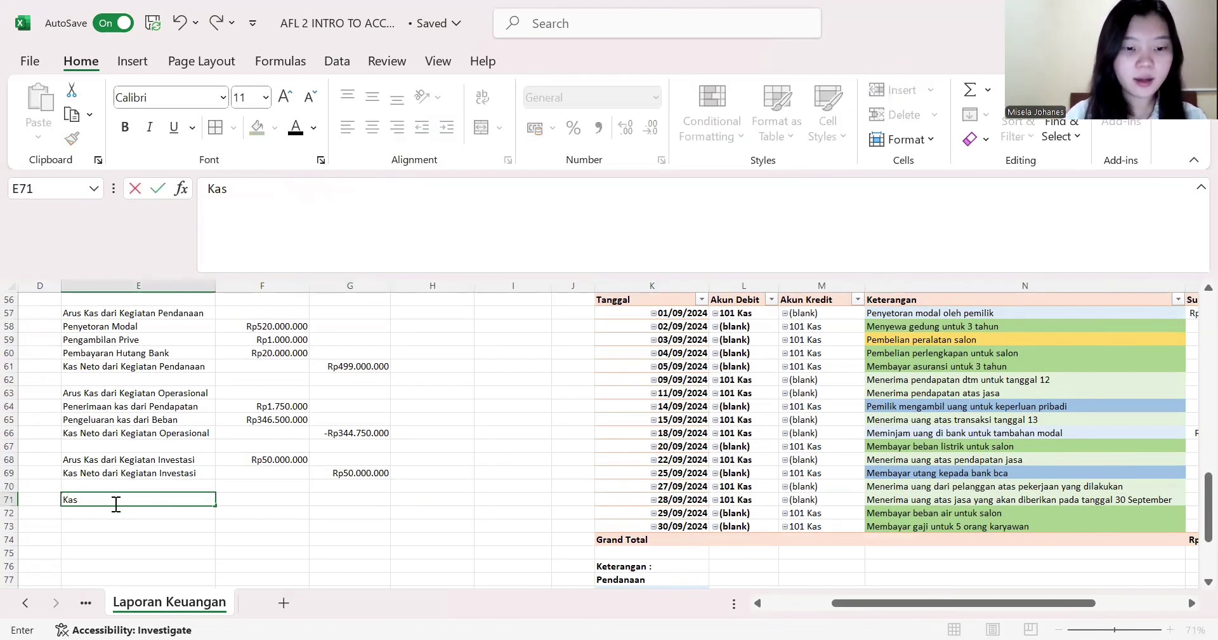
text(Awal)
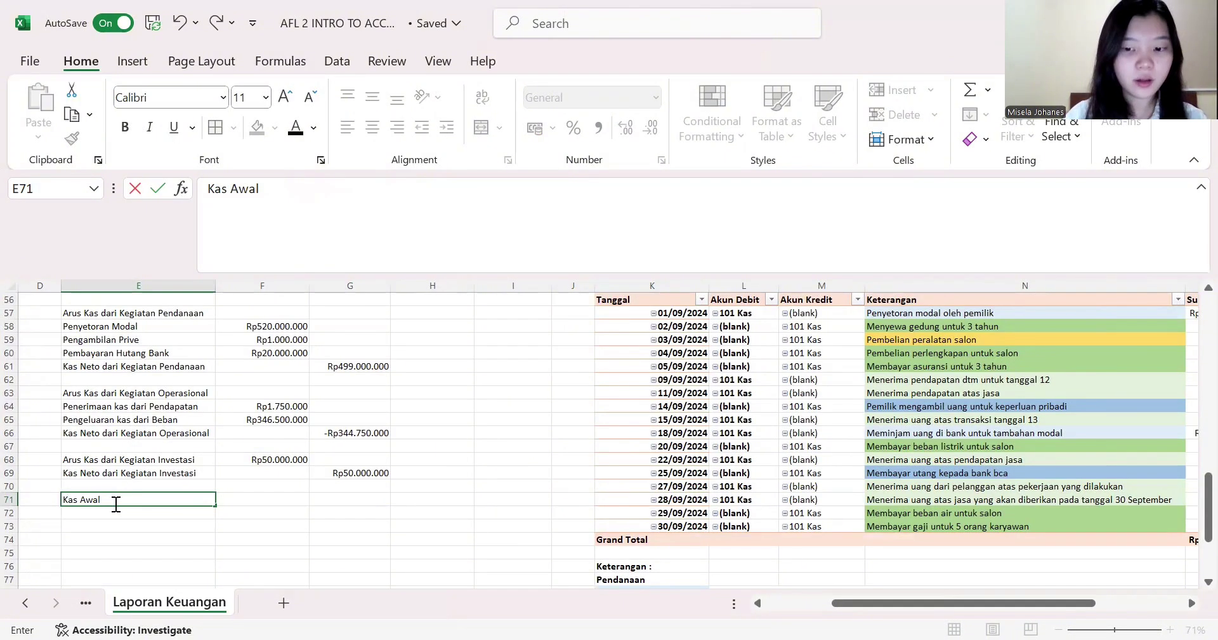
text( Perio)
key(BackSpace)
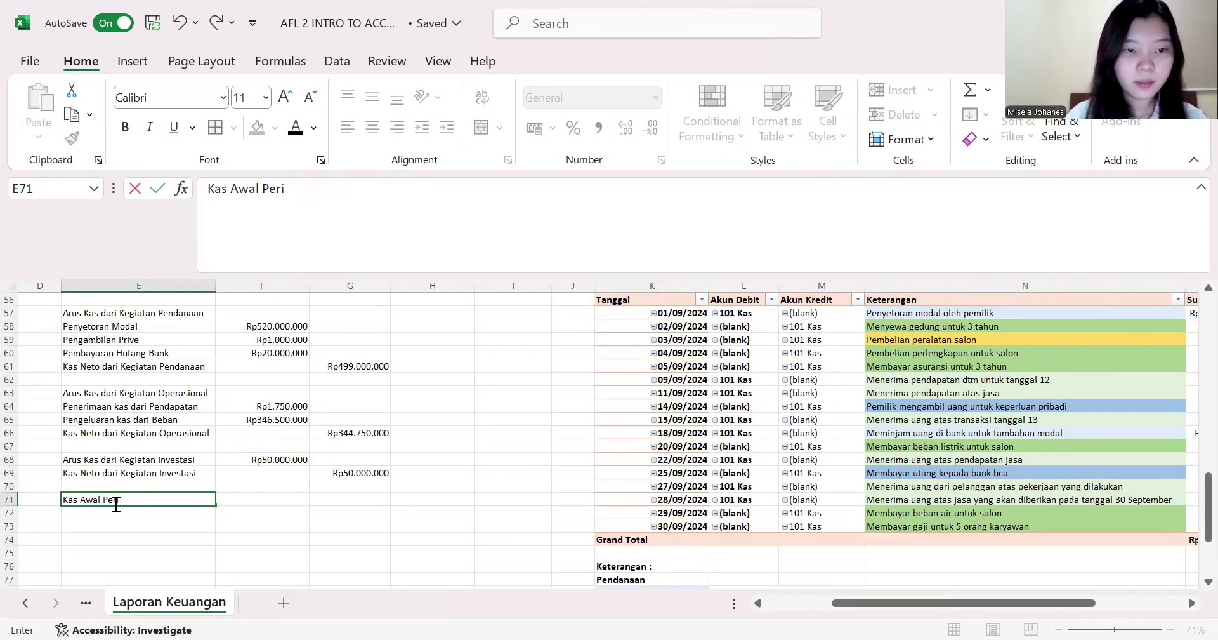
text(ode)
key(Tab)
key(Tab)
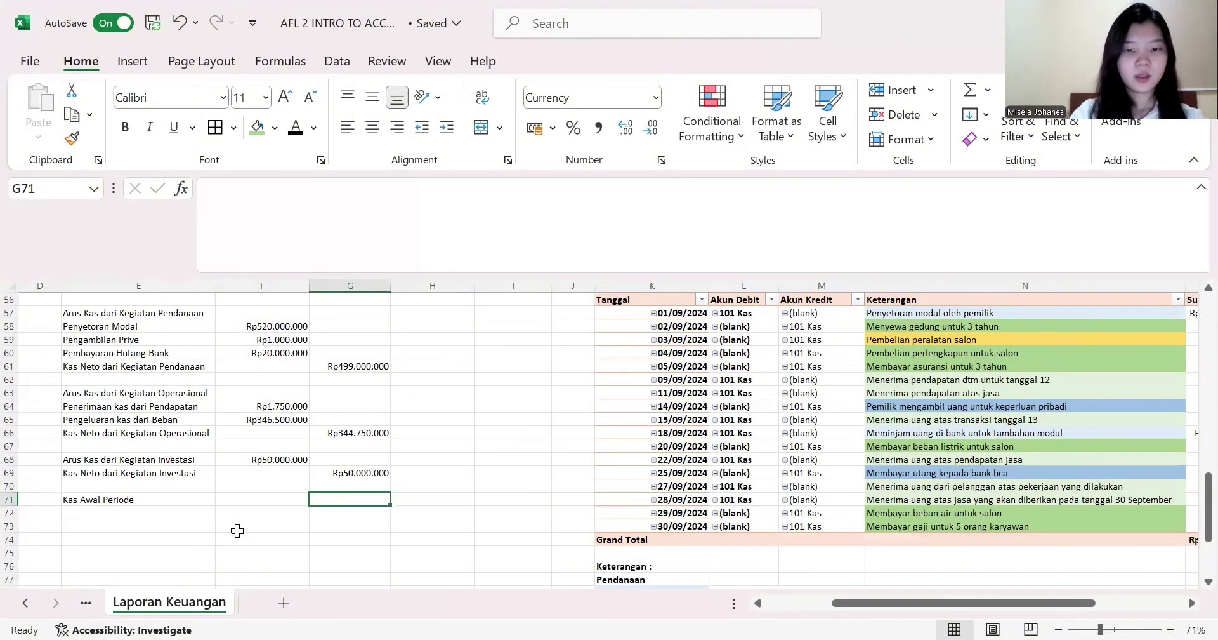
text(0)
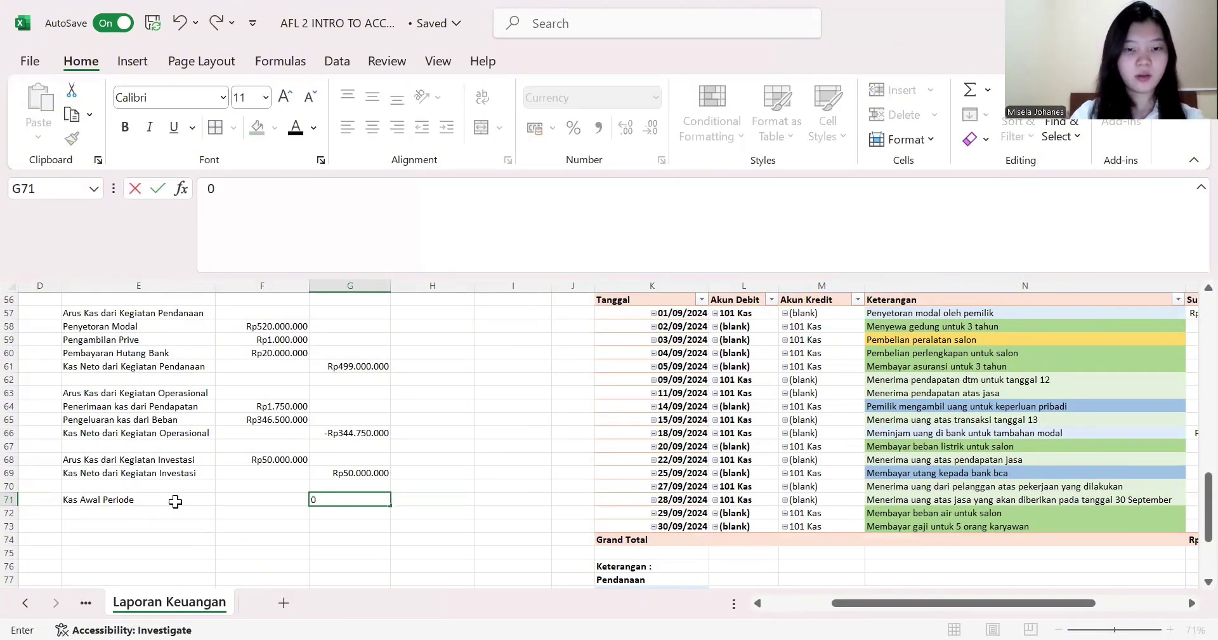
- Enter the label "Kas Akhir Periode" in E72, below the opening cash row
click(142, 514)
text(Kas )
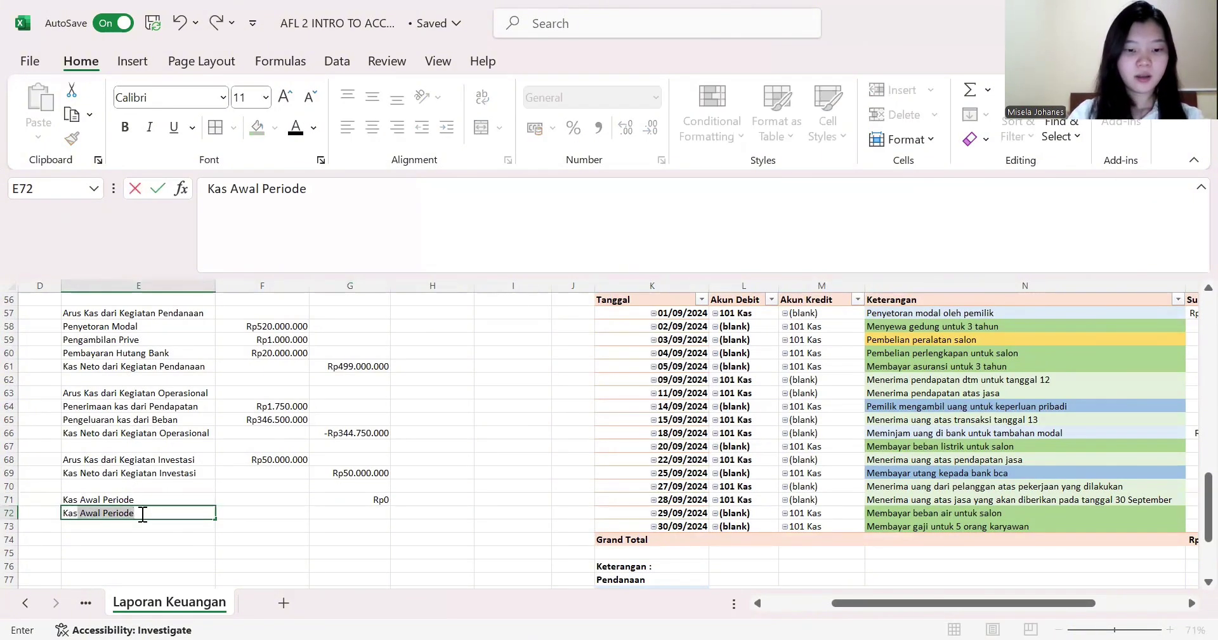
text(Akhir)
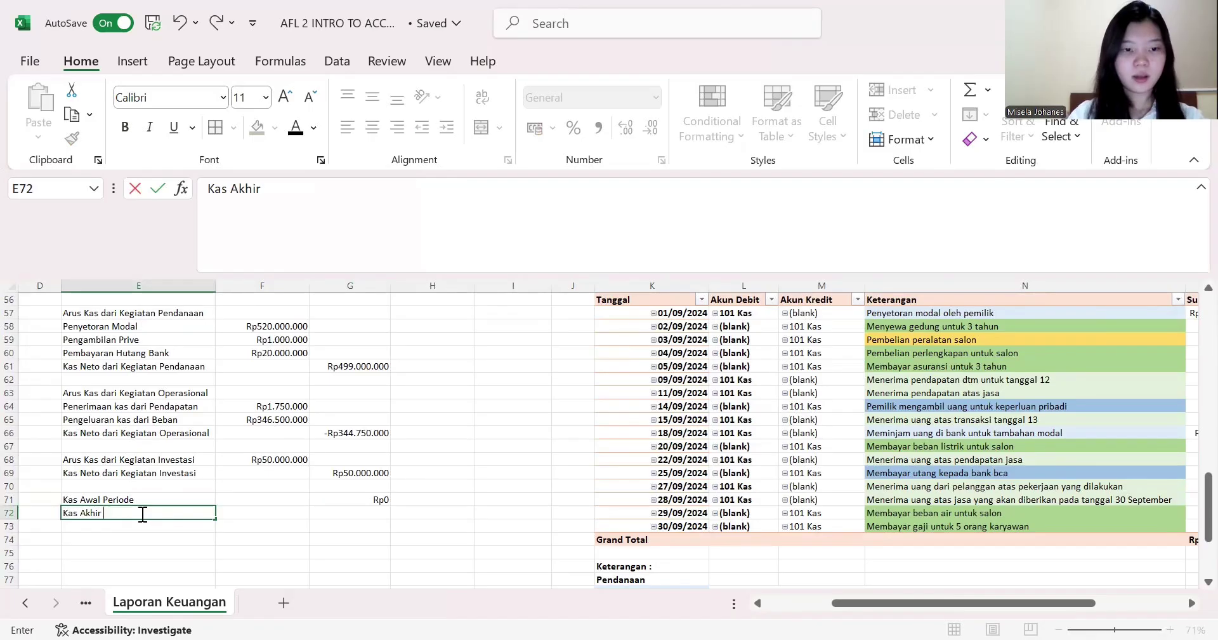
text( Periode)
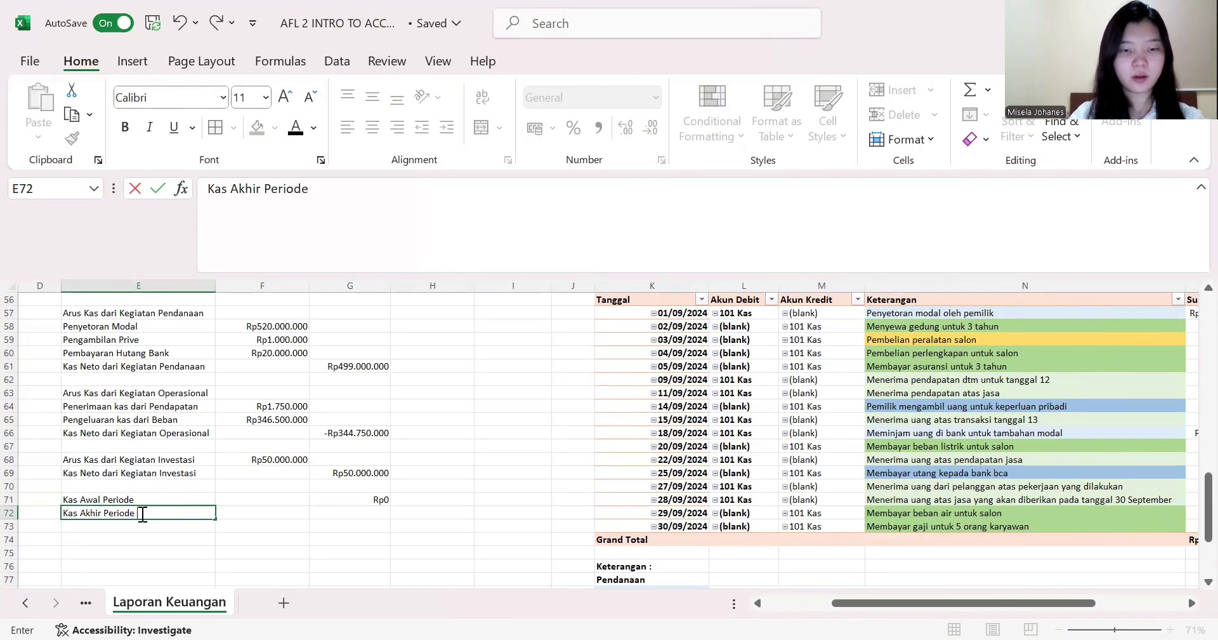
key(Tab)
key(Tab)
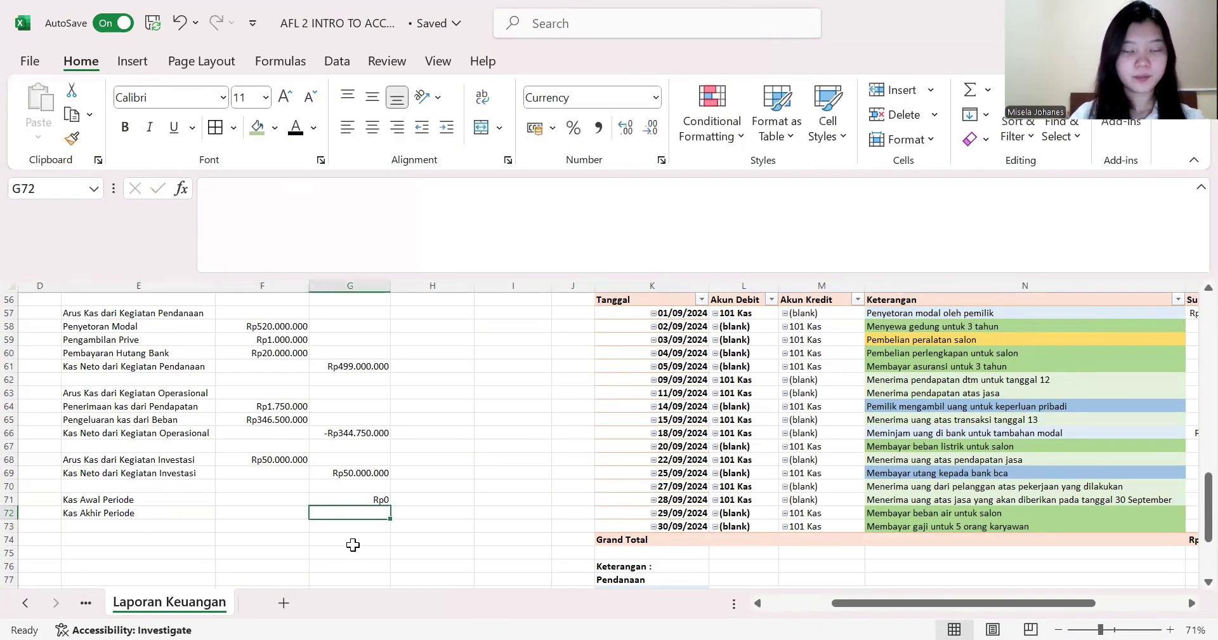
- Move the Kas Awal Periode amount from G71 to H71
scroll(342, 470, up, 3)
scroll(357, 482, down, 3)
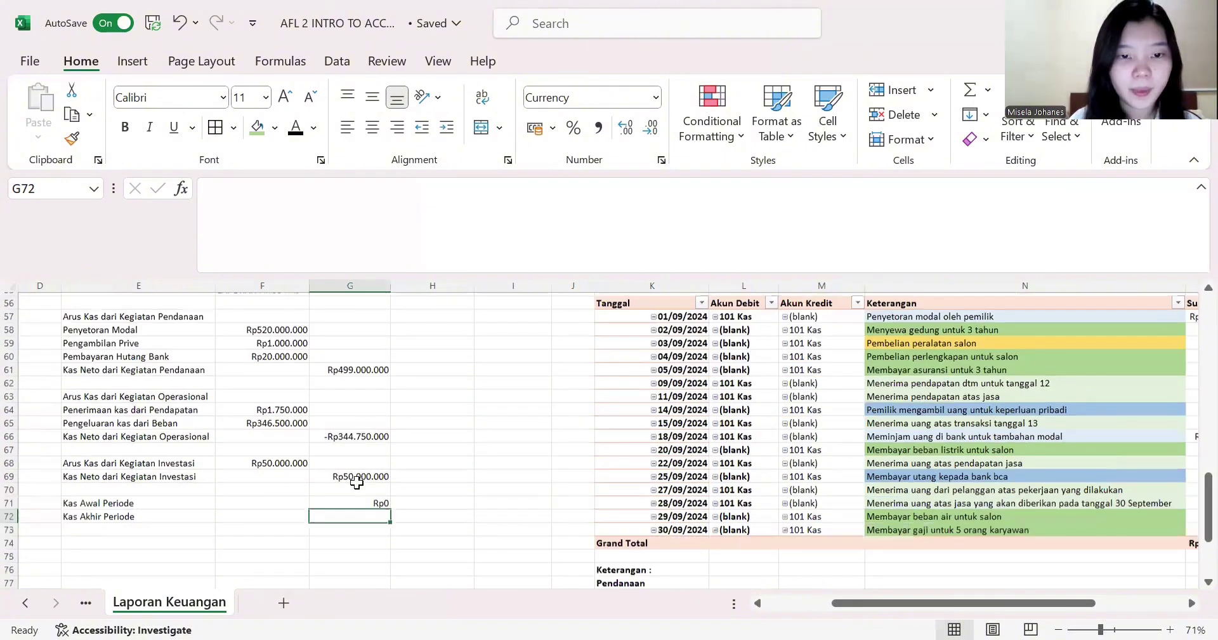
scroll(353, 492, down, 1)
click(352, 496)
key(Tab)
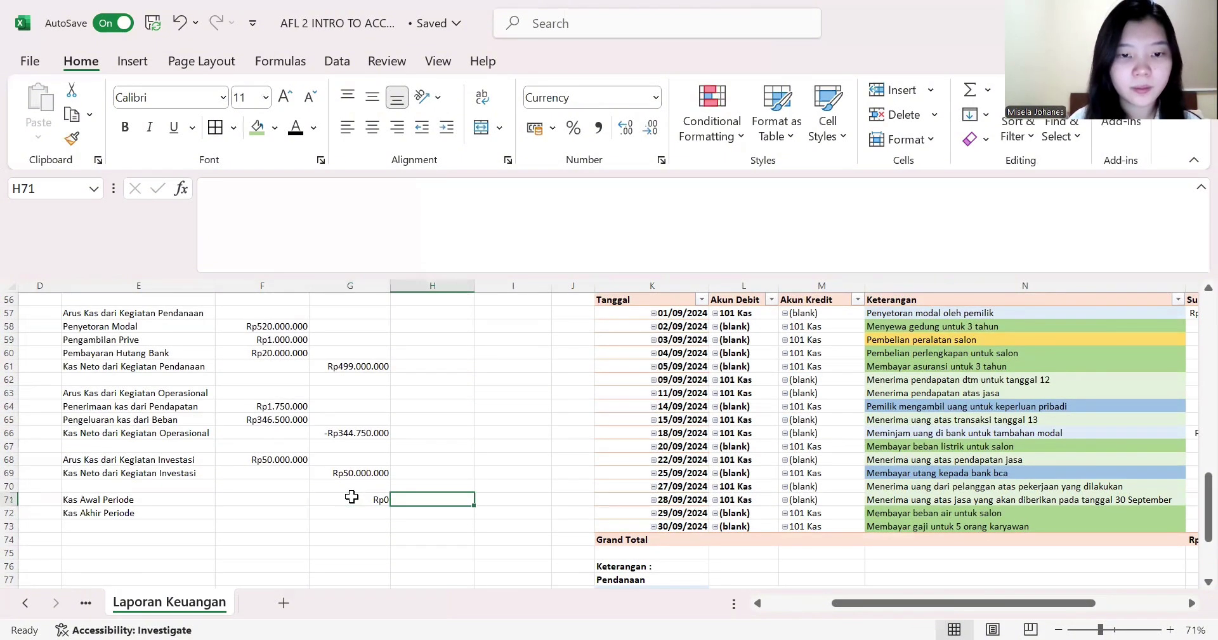
click(352, 496)
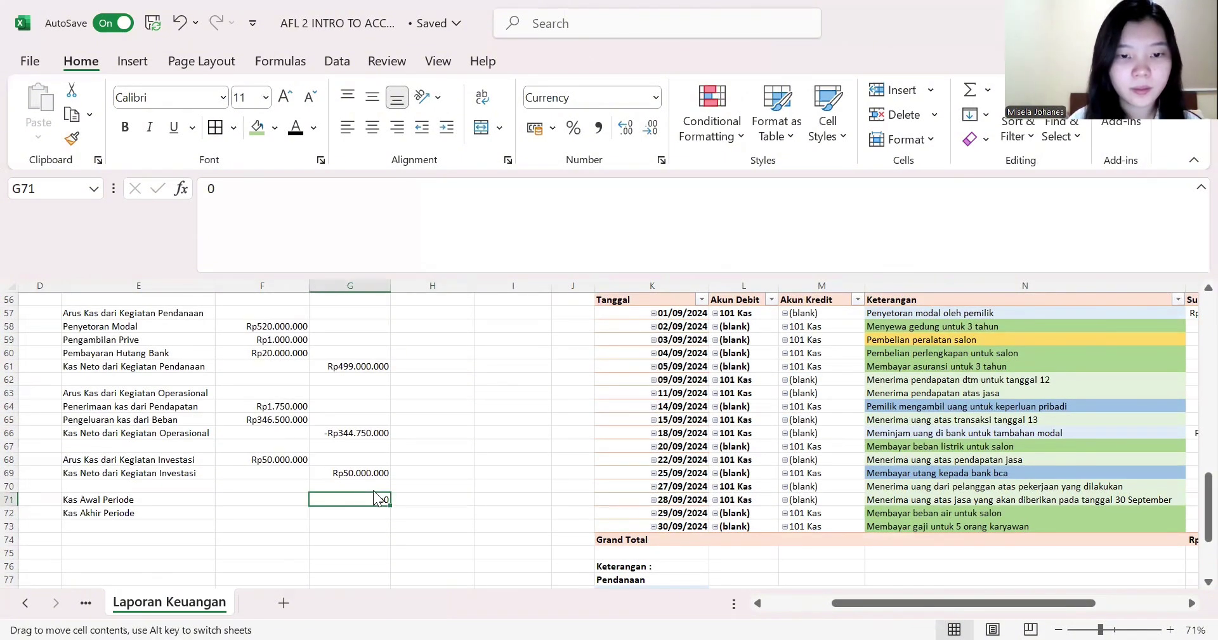
drag(374, 498, 403, 501)
- Calculate Kas Akhir Periode in H72 with the formula =G61+G66-G69
click(406, 513)
text(=)
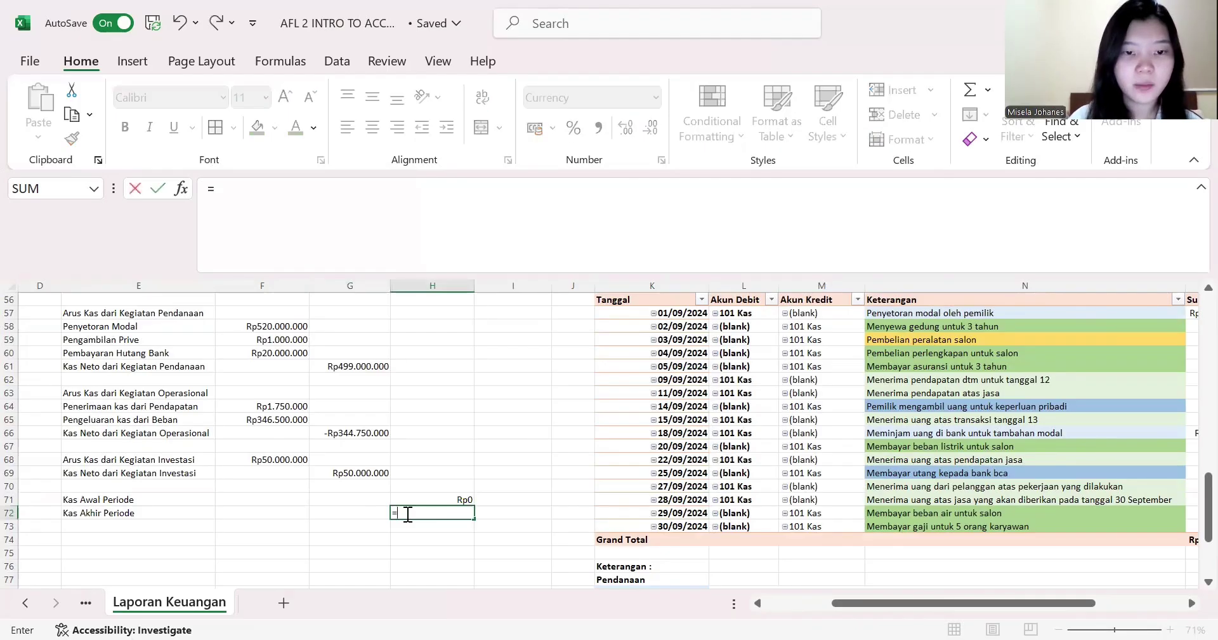
click(359, 363)
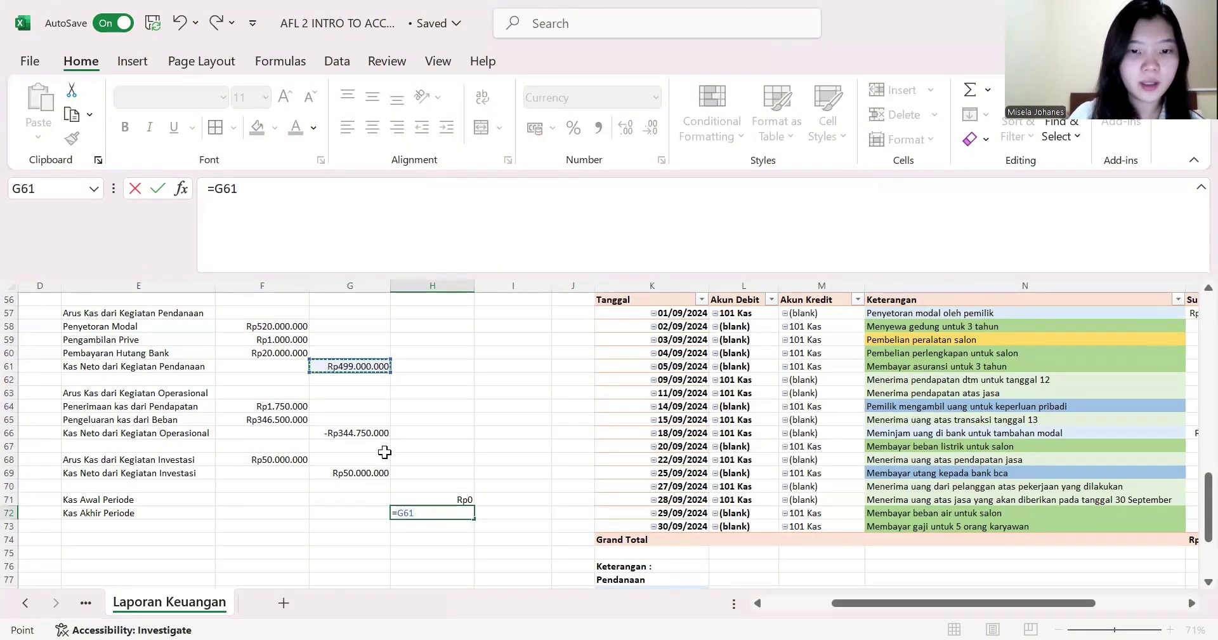
text(+)
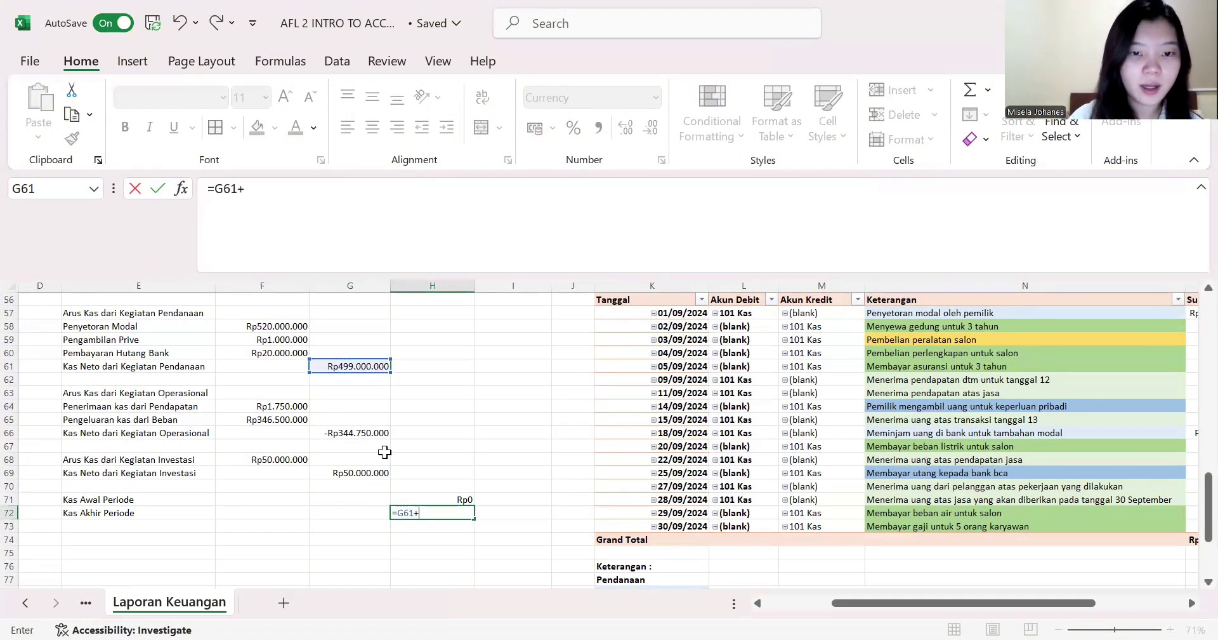
click(357, 432)
text(-)
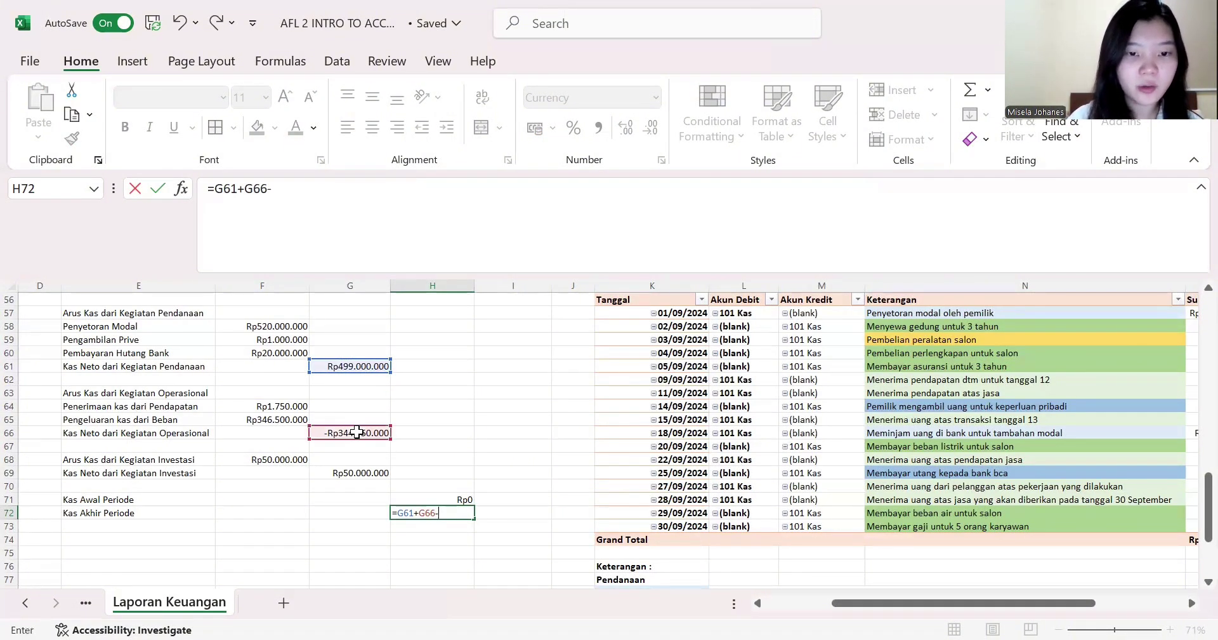
click(373, 470)
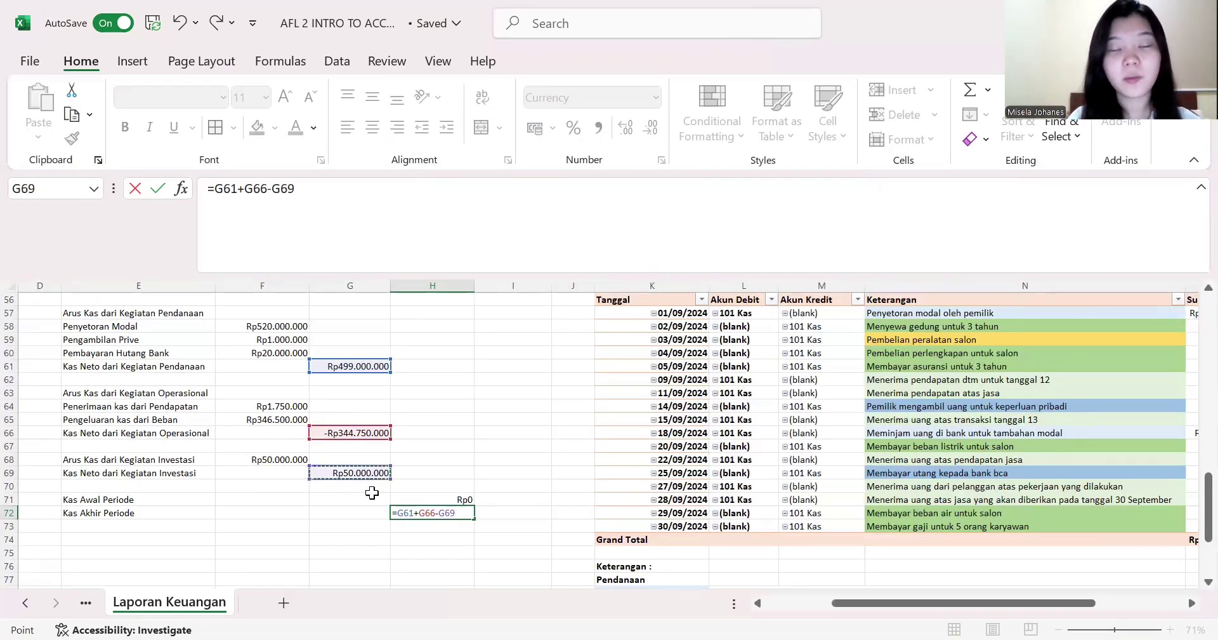
key(Return)
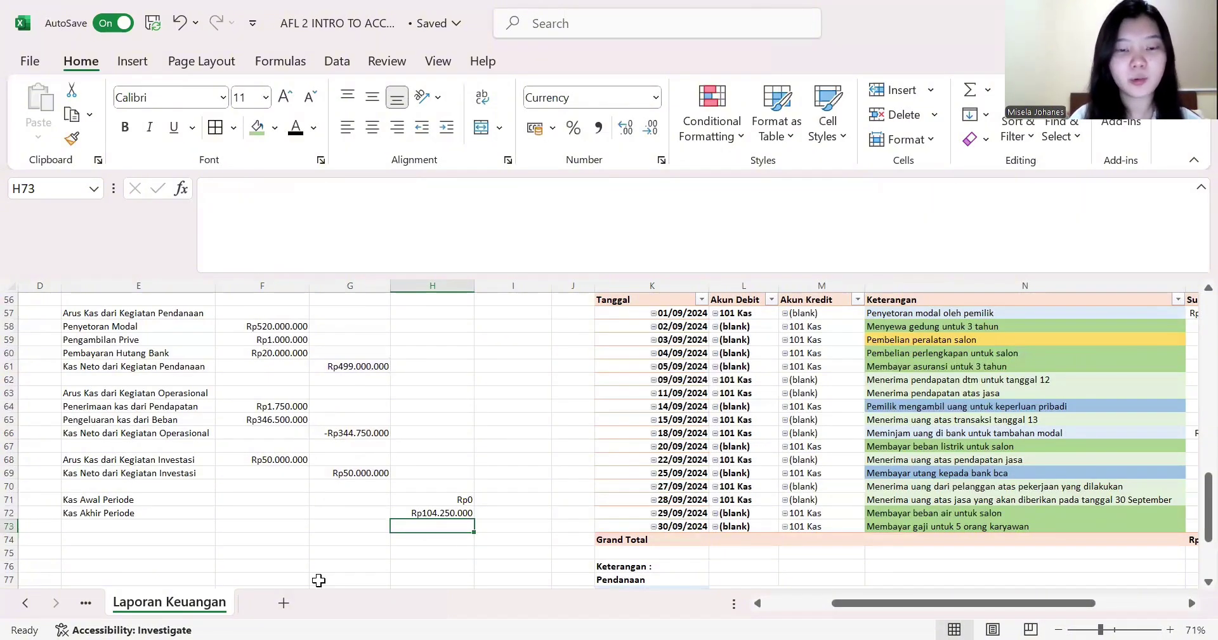
- Check the 101 Kas debit balance in B4 of the Neraca Saldo Setelah Penyesuaian sheet against the ending cash
scroll(424, 428, up, 2)
scroll(424, 428, up, 2)
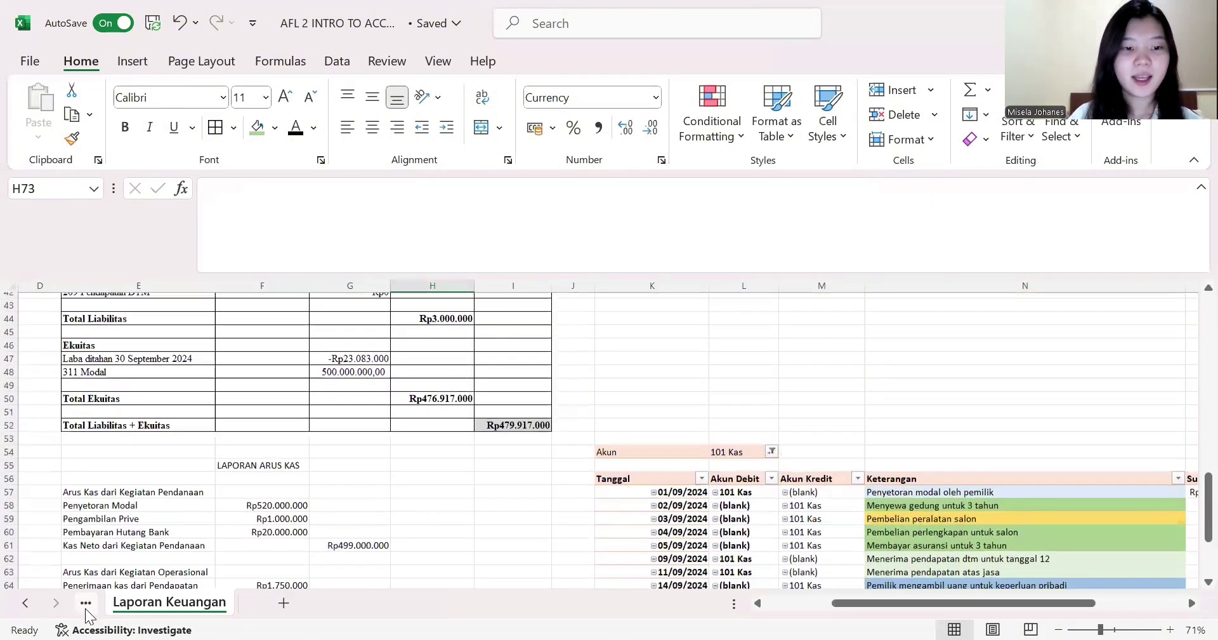
click(86, 604)
click(209, 603)
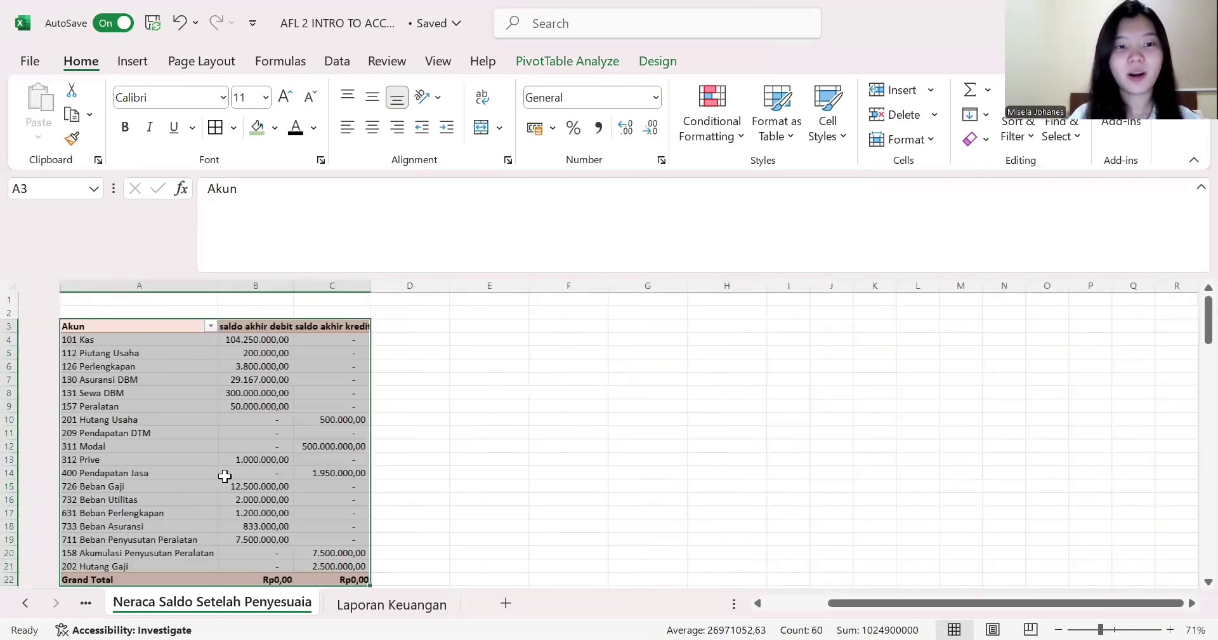
click(430, 391)
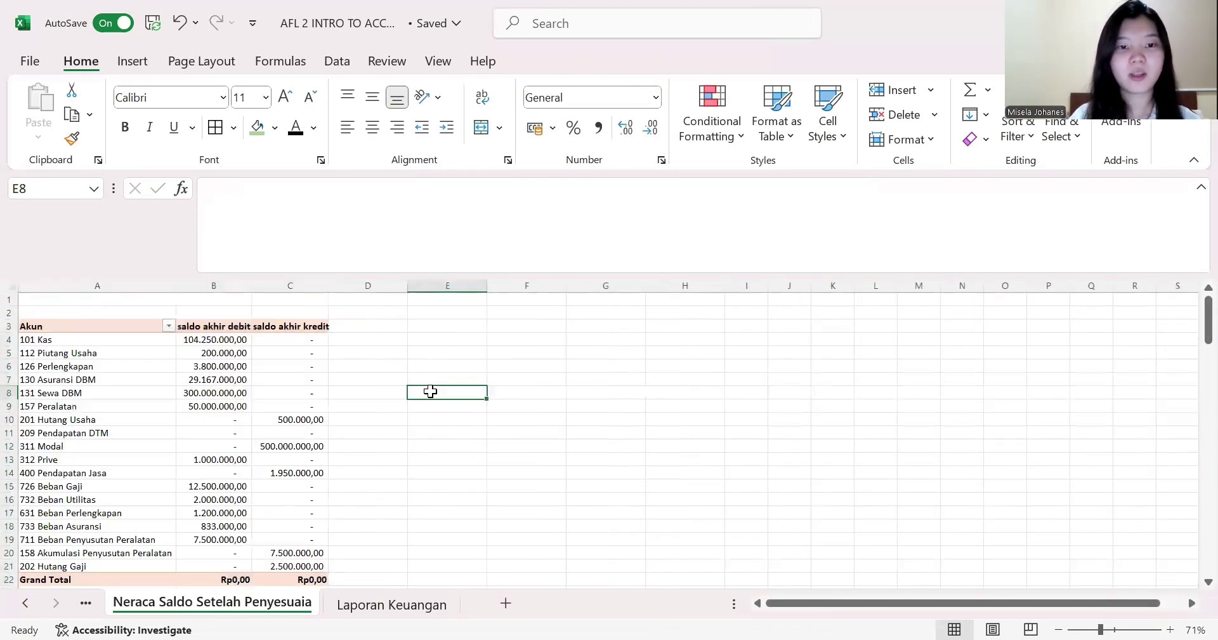
click(214, 341)
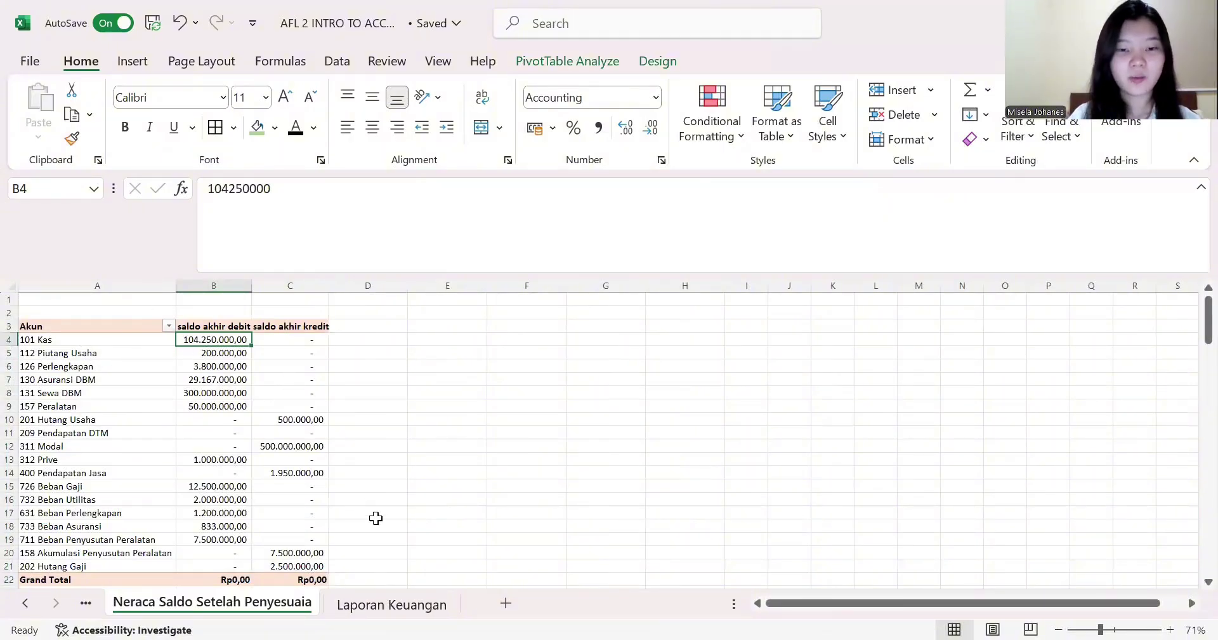
- Apply all borders and the Times New Roman font to the cash flow statement range E55:H72 on the Laporan Keuangan sheet
click(384, 608)
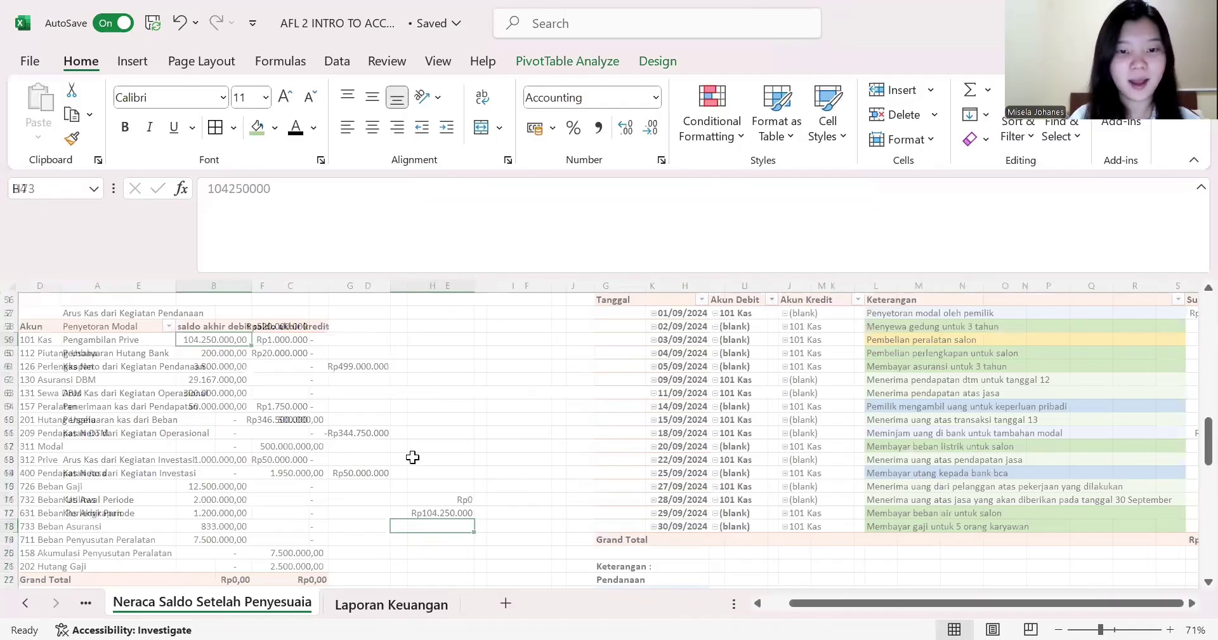
scroll(413, 457, up, 2)
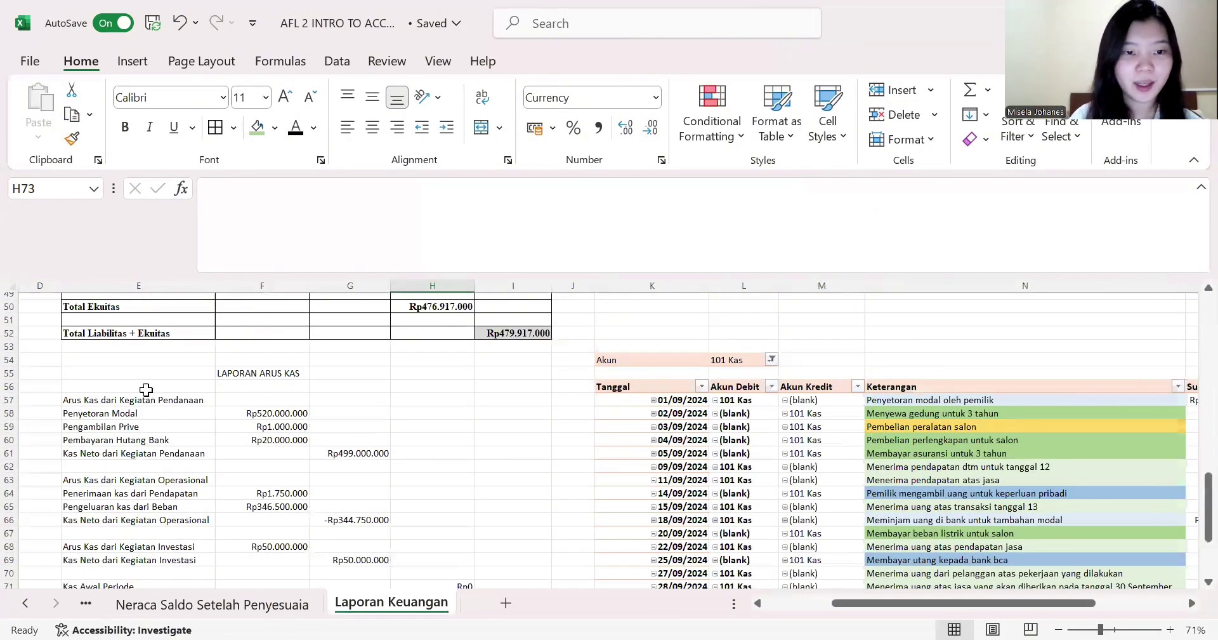
drag(149, 379, 438, 444)
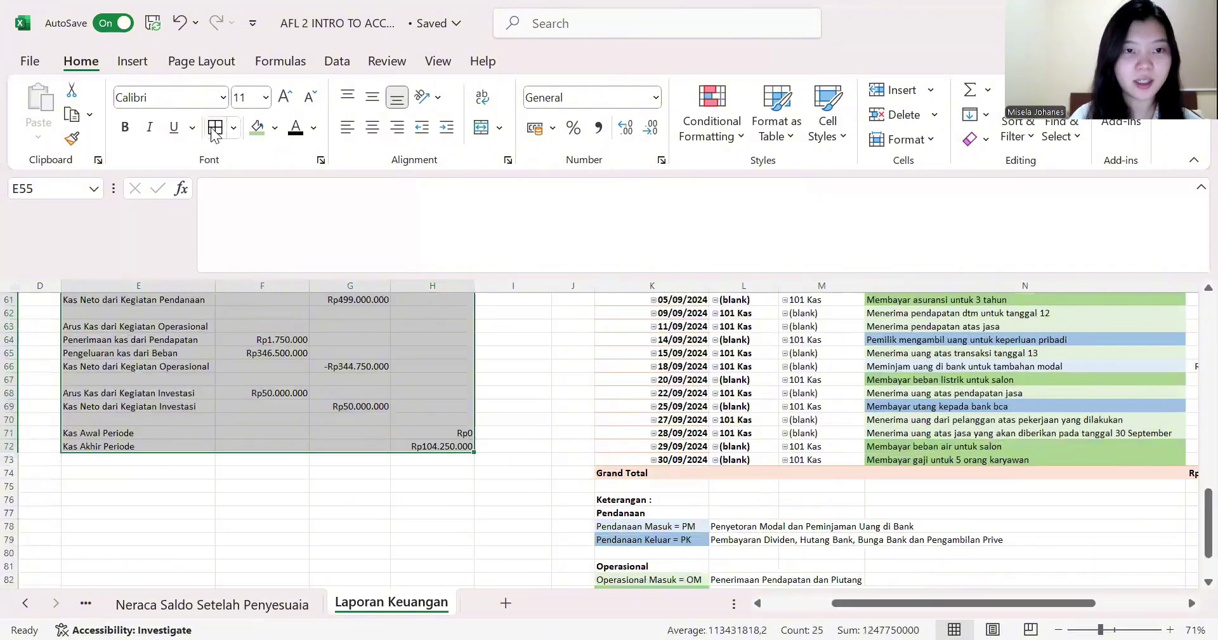
click(216, 127)
click(222, 97)
text(Times New Roman)
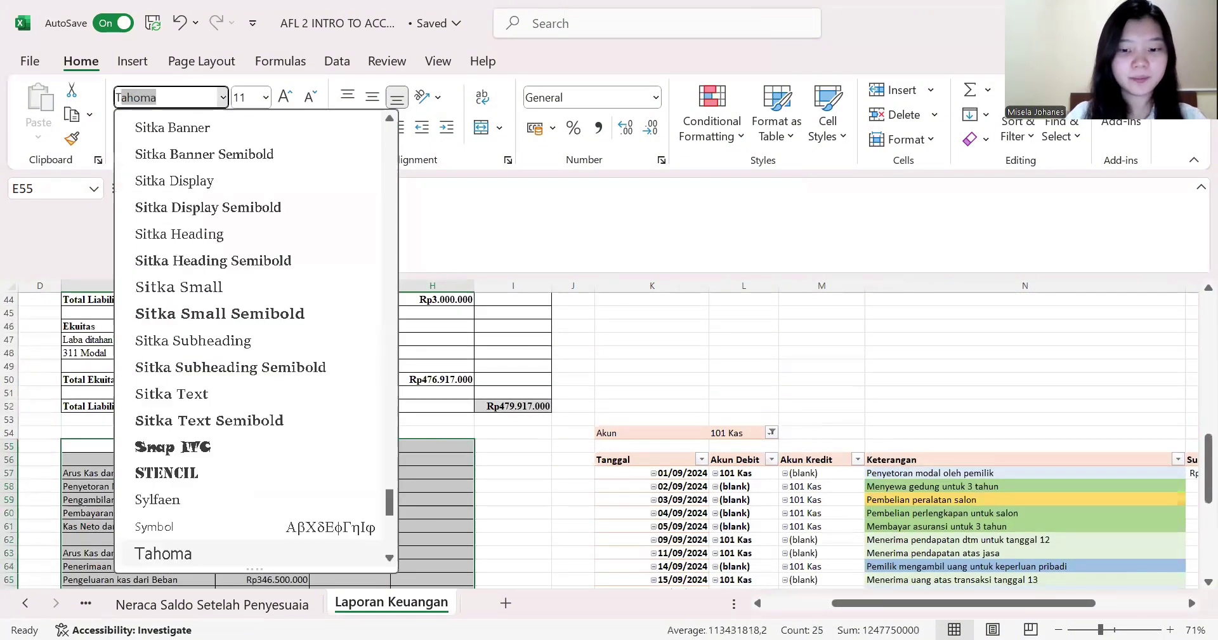
key(Return)
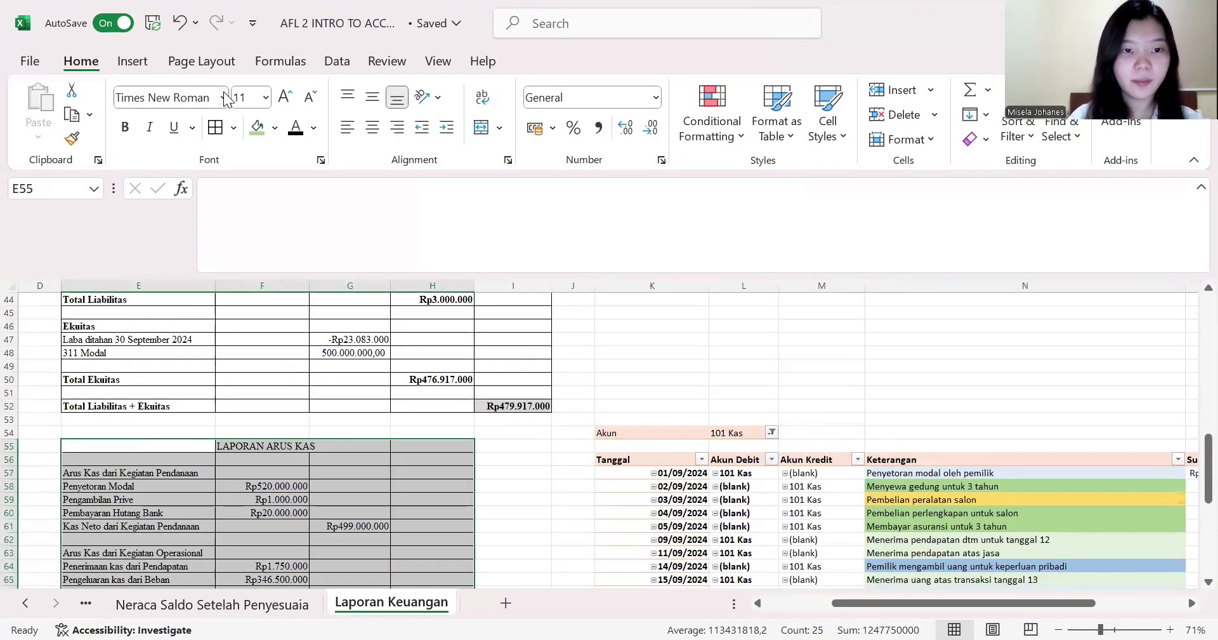
- Make the LAPORAN ARUS KAS title row E55:H55 bold at size 12 with a light orange fill
click(186, 448)
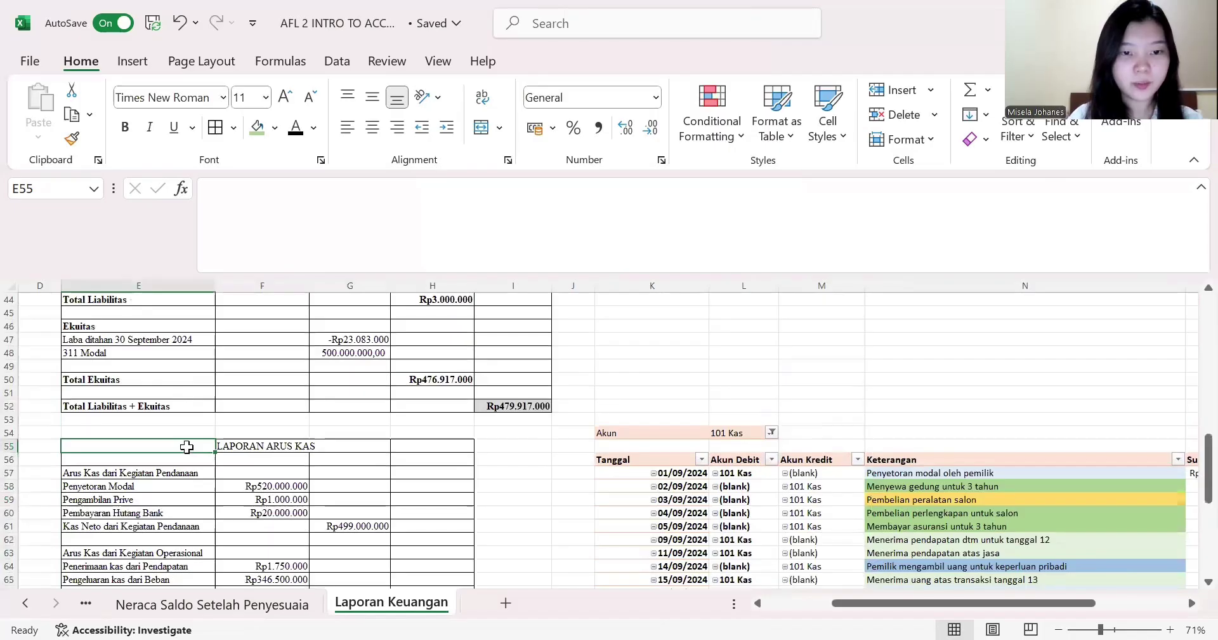
drag(186, 448, 424, 446)
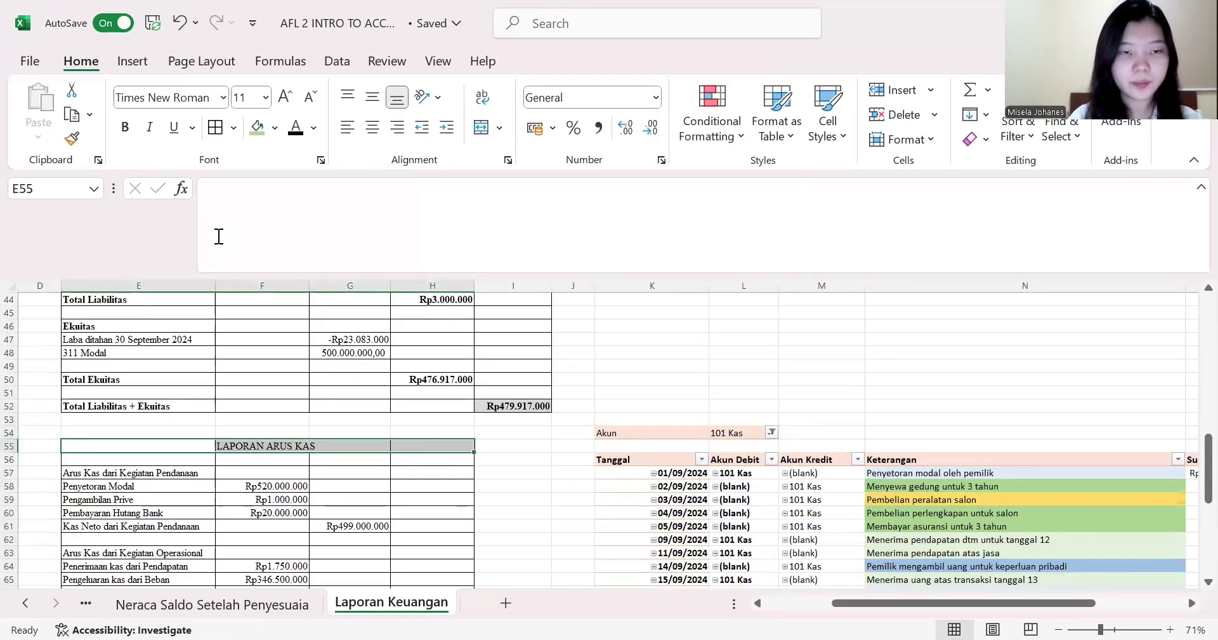
click(130, 132)
click(285, 97)
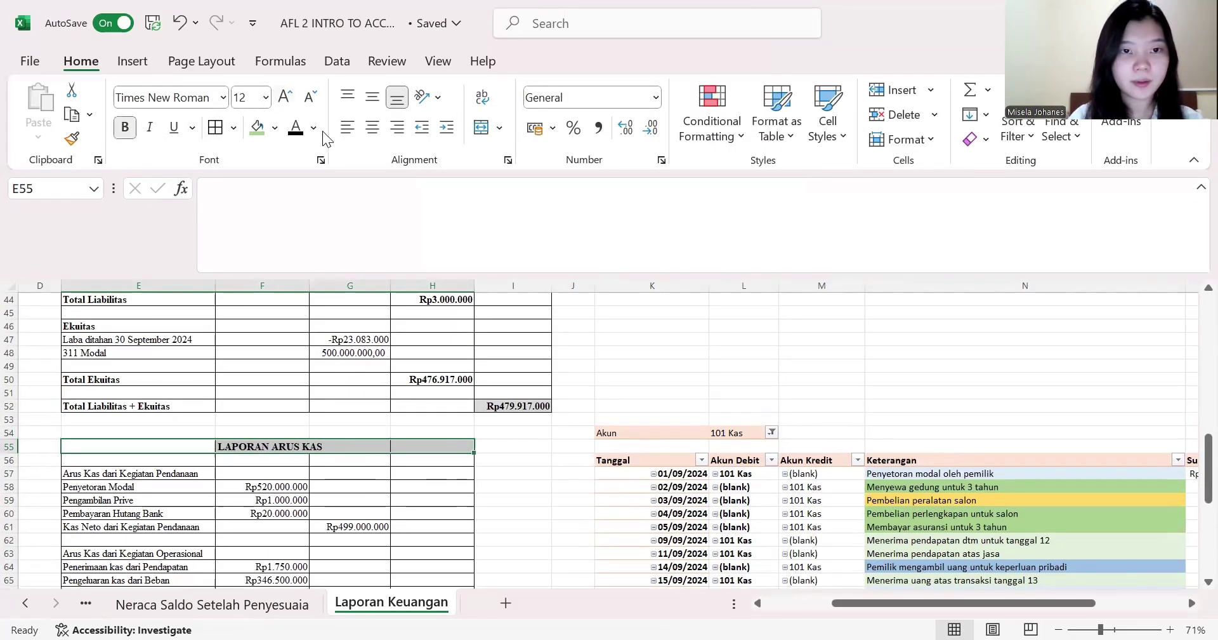
click(274, 127)
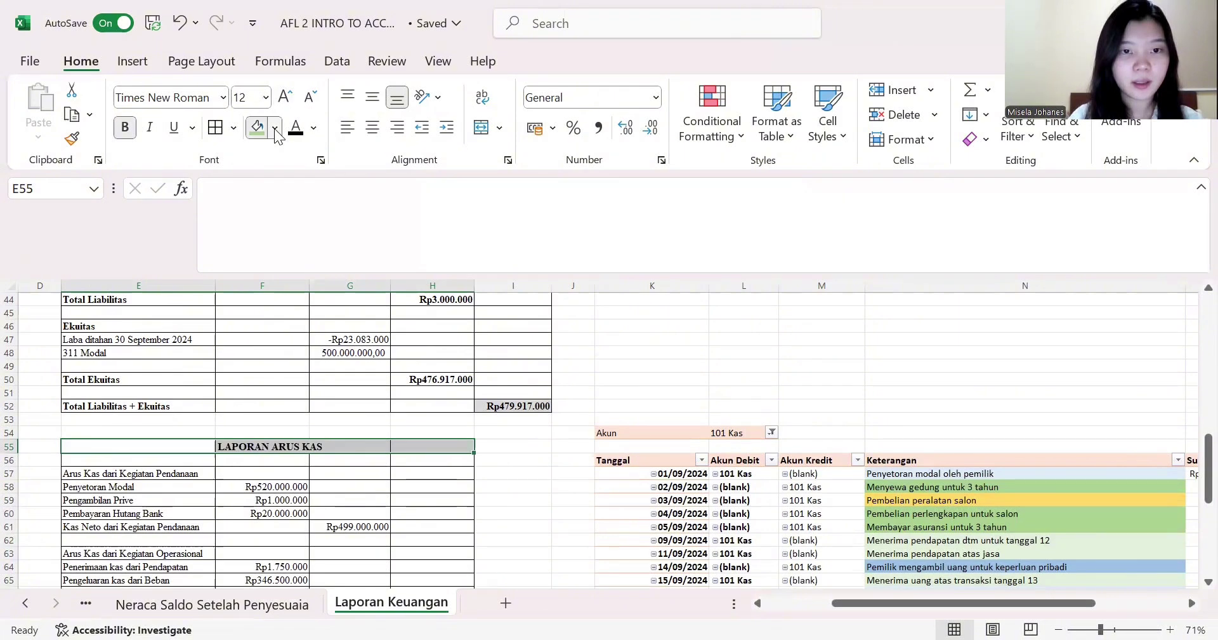
click(338, 242)
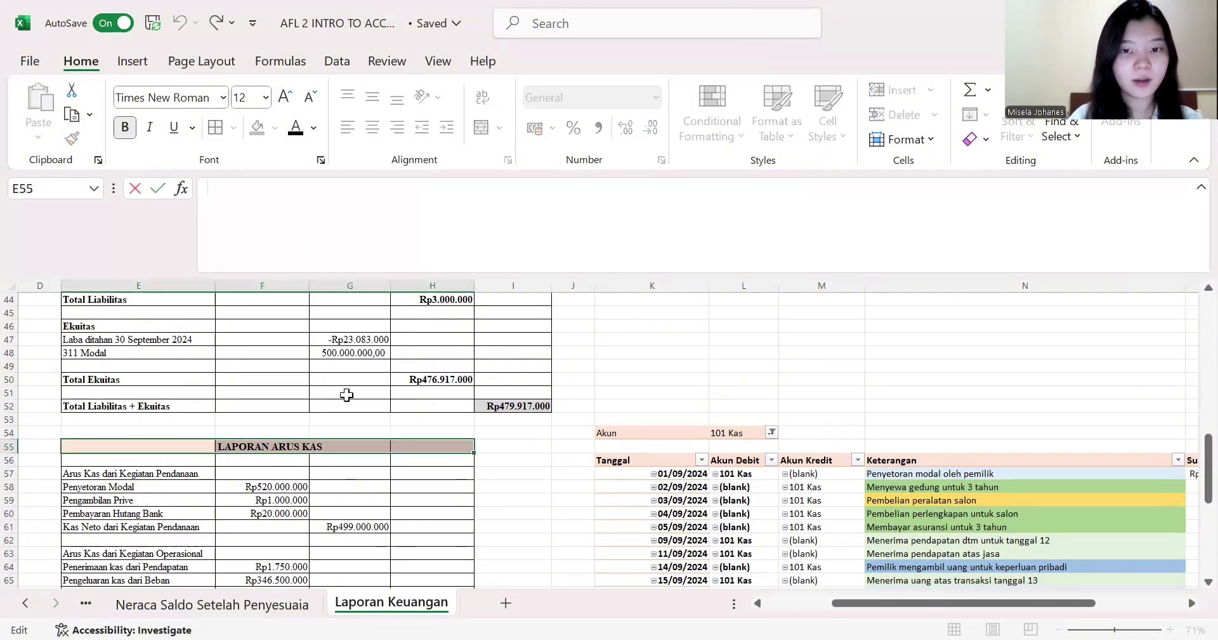
- Bold the Arus Kas dari Kegiatan Pendanaan heading in E57 and the Kas Neto dari Kegiatan Pendanaan row E61:G61
scroll(346, 394, down, 1)
scroll(346, 394, down, 1)
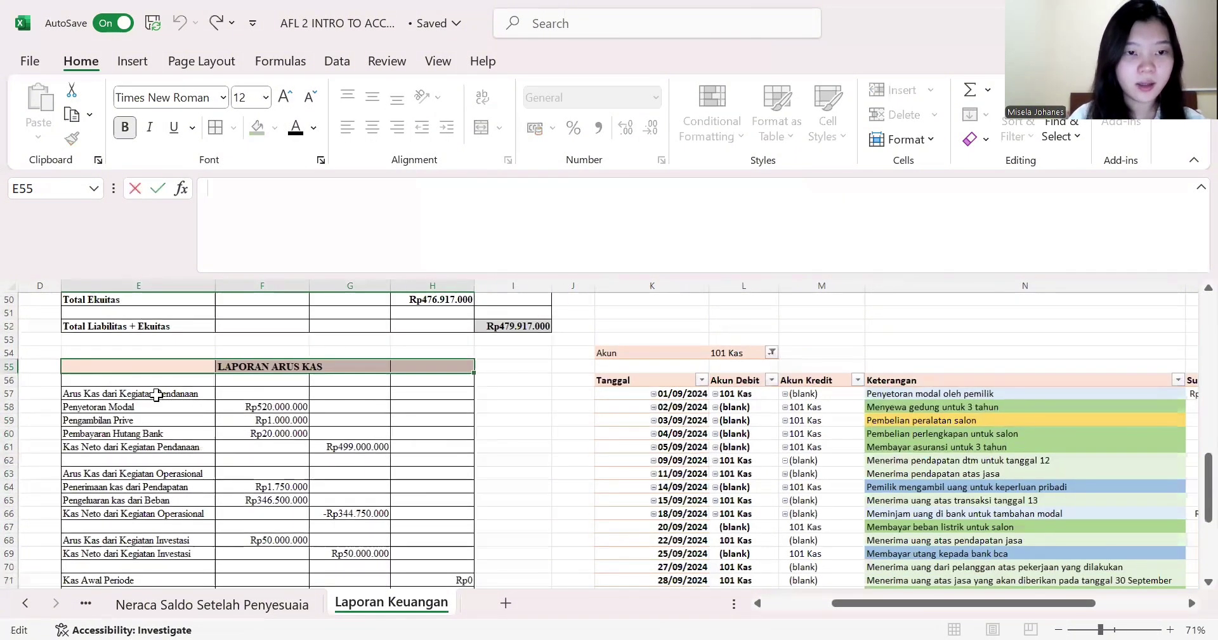
click(158, 394)
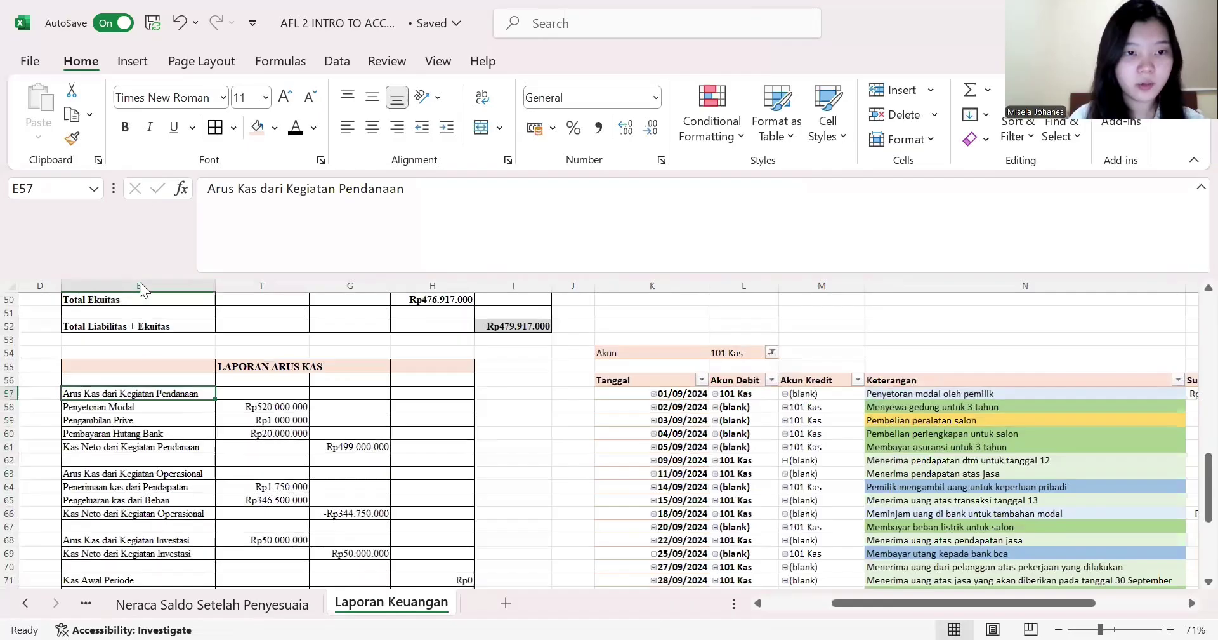
click(125, 128)
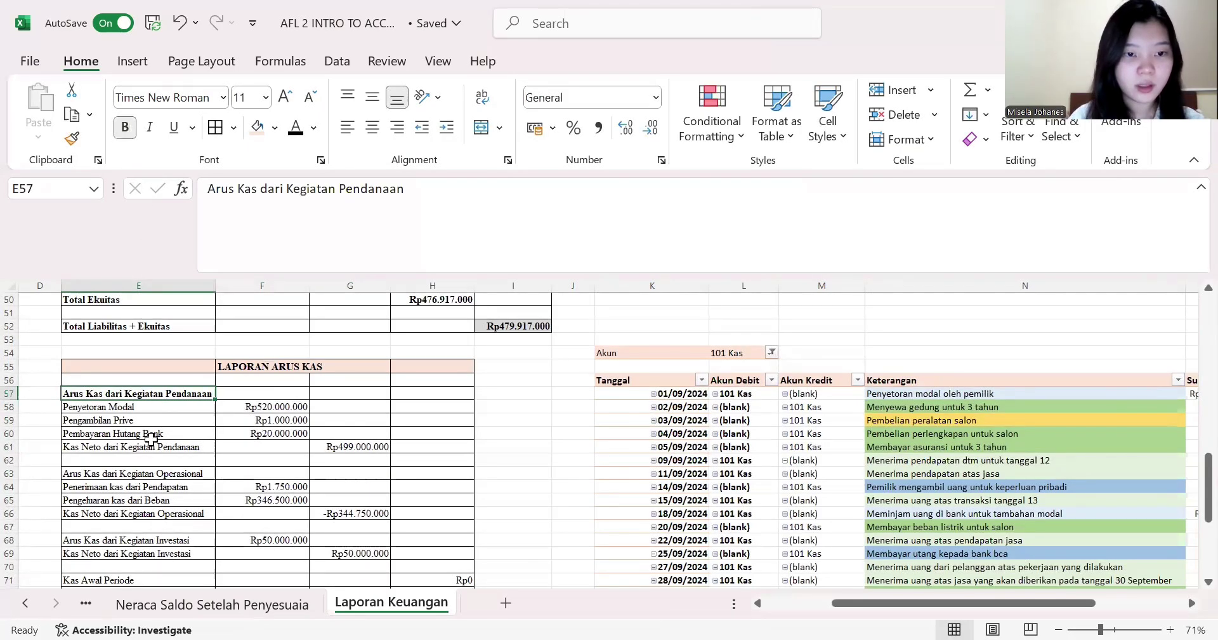
drag(154, 446, 355, 447)
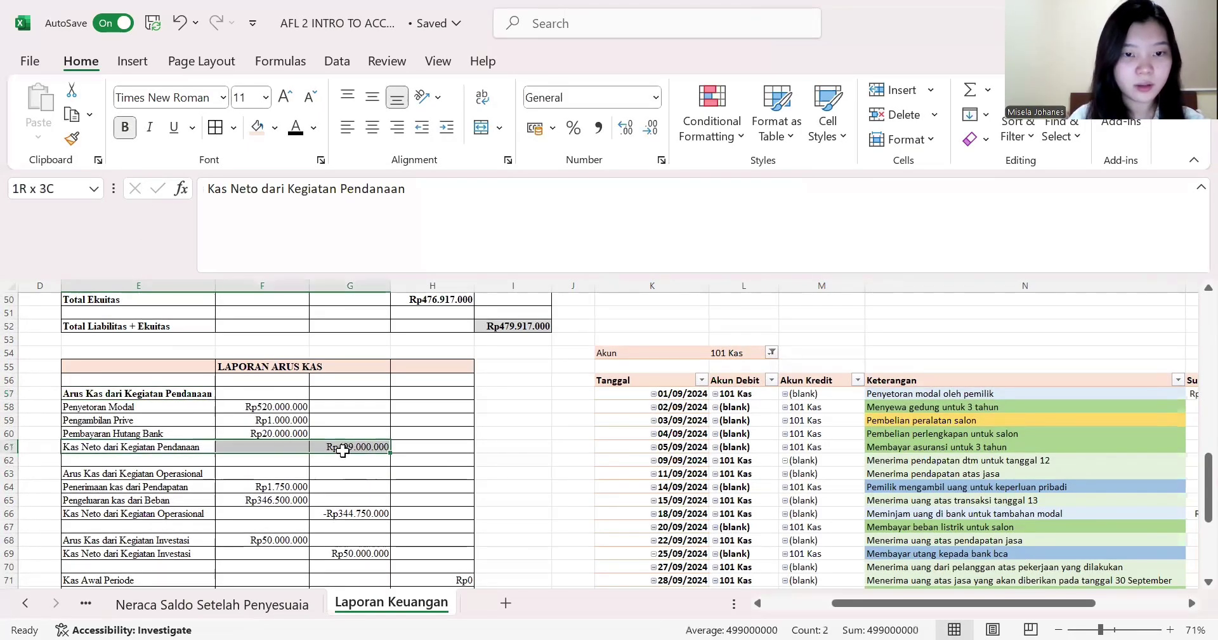
click(124, 128)
- Bold the Arus Kas dari Kegiatan Operasional heading in E63 and the Kas Neto dari Kegiatan Operasional row E66:G66
click(163, 472)
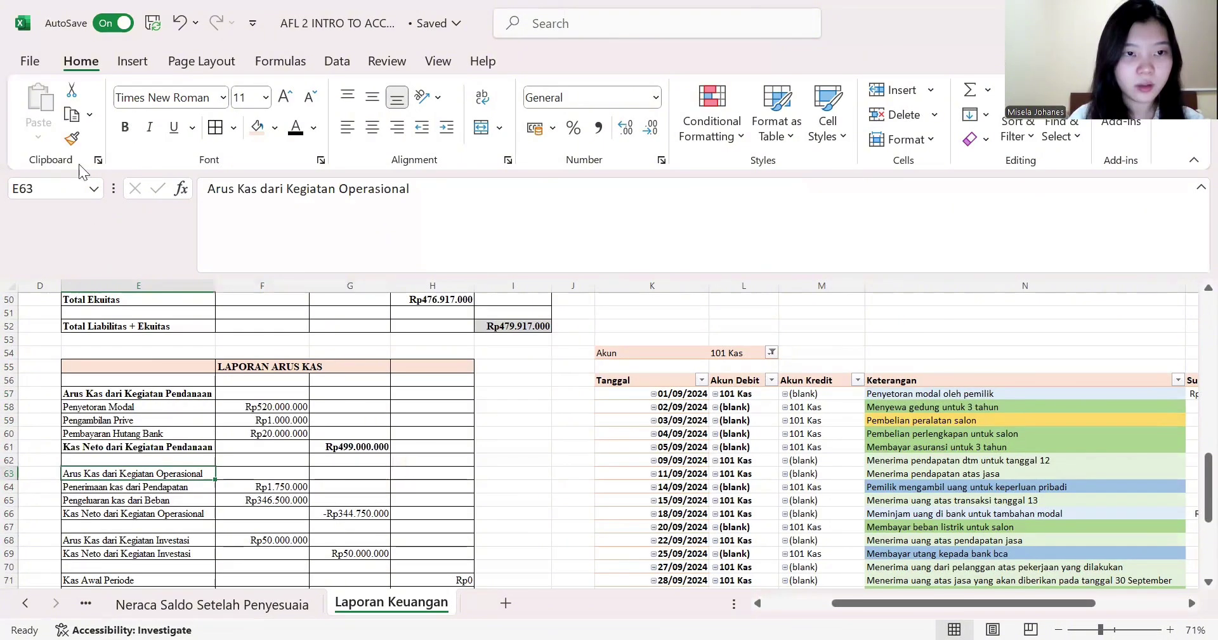
click(124, 127)
scroll(154, 375, down, 4)
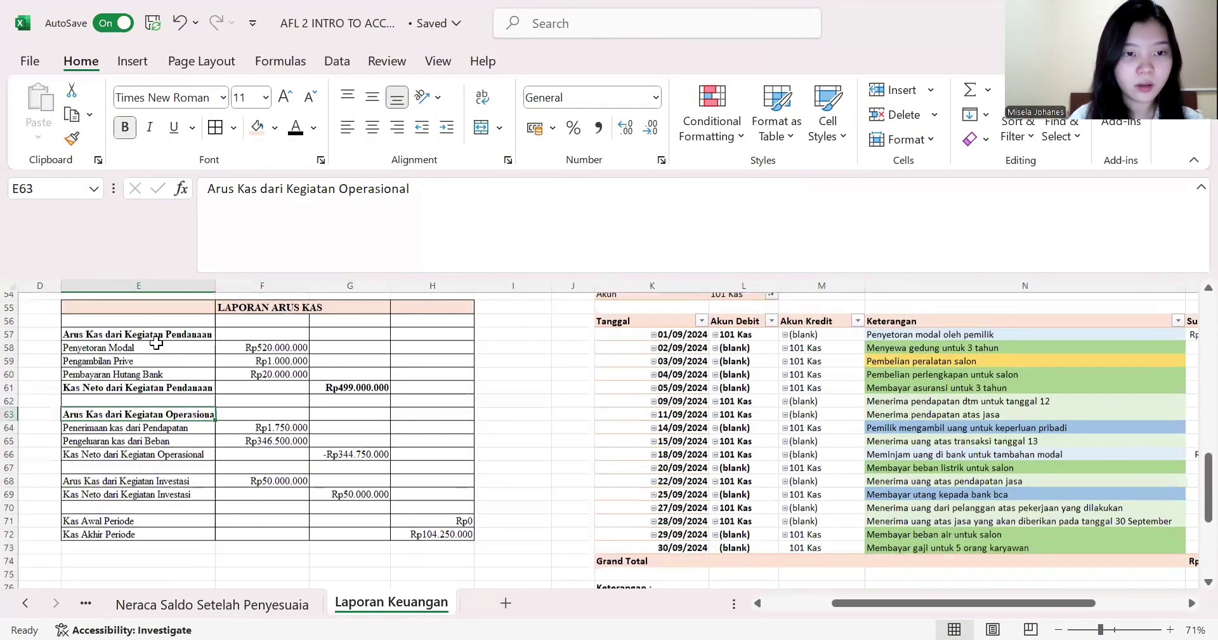
scroll(118, 374, up, 2)
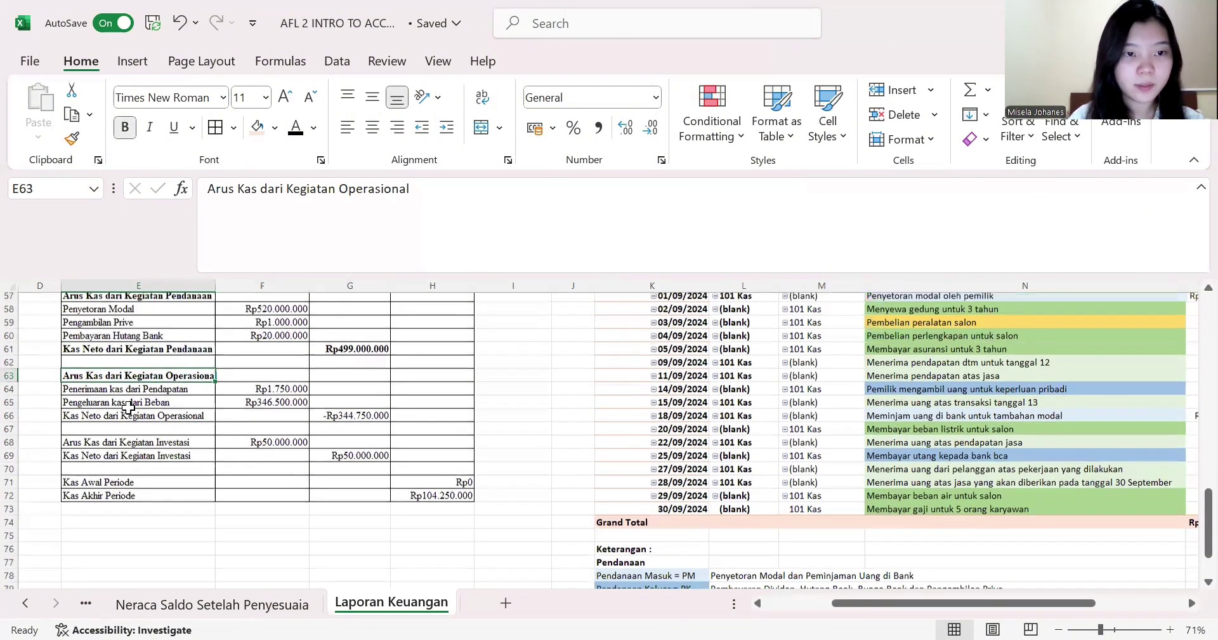
scroll(129, 407, up, 1)
drag(118, 446, 327, 447)
click(126, 132)
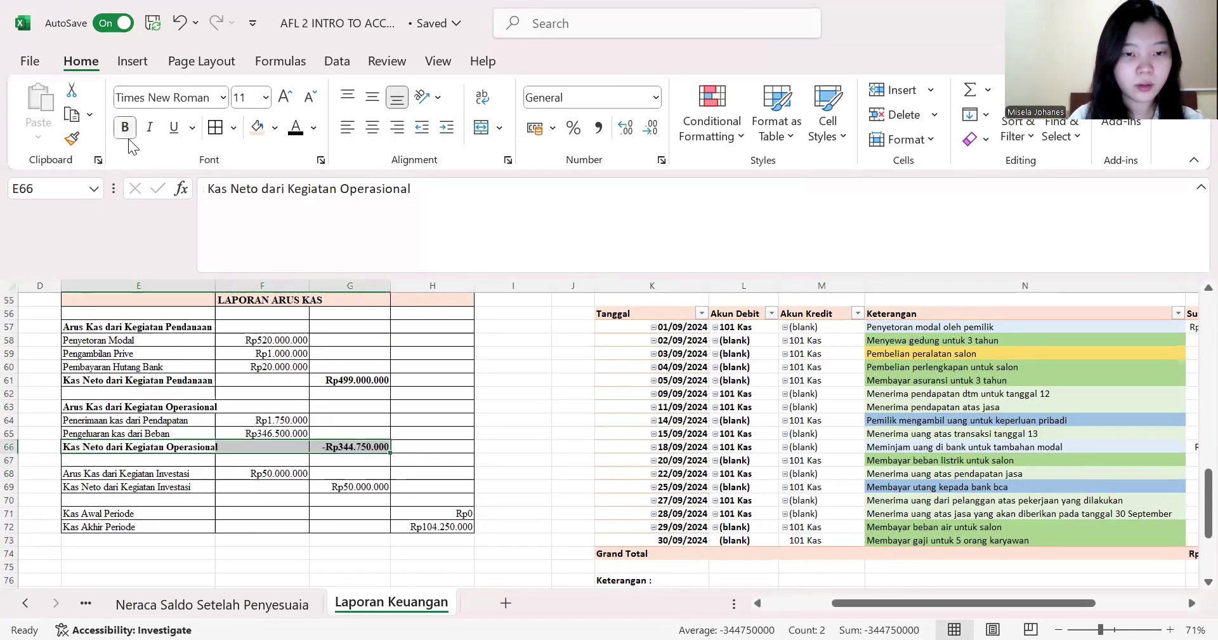
- Bold the investing and opening and ending cash labels in E68:E72 and their amounts in G69:H72
click(144, 473)
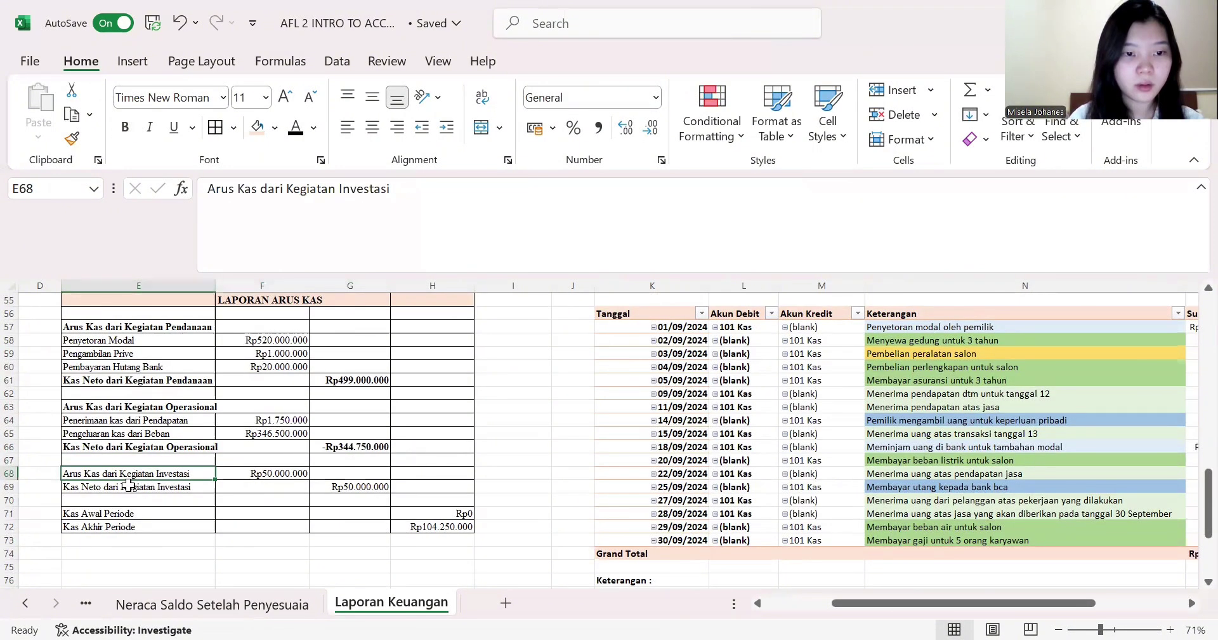
drag(129, 474, 130, 520)
click(125, 127)
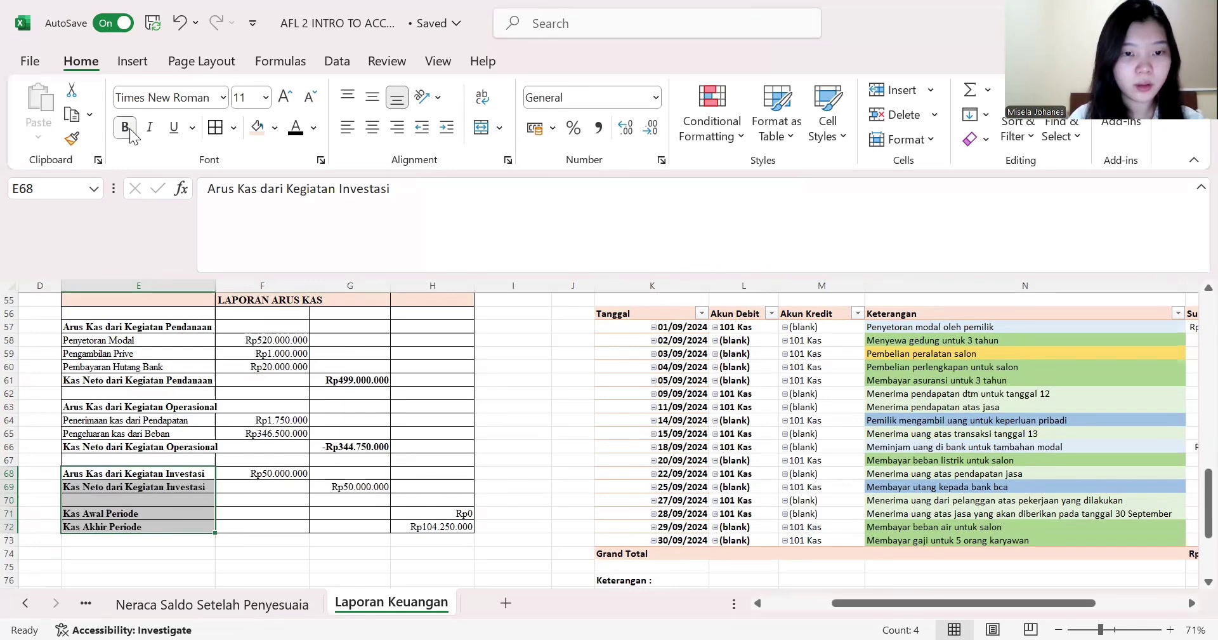
click(339, 485)
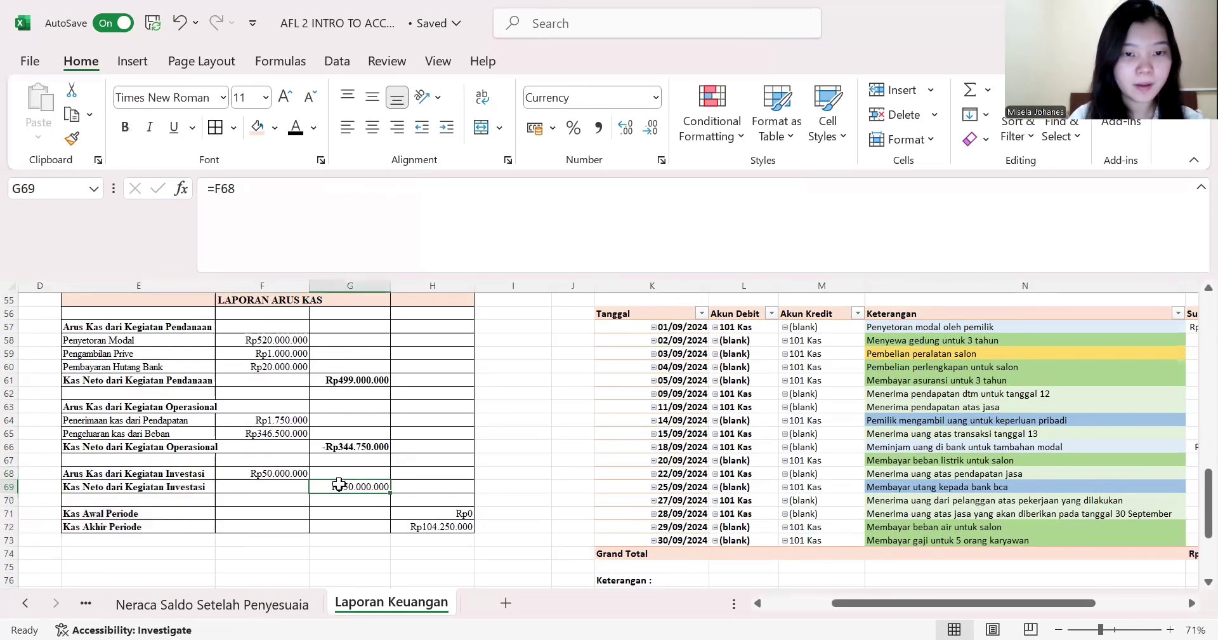
drag(391, 507, 409, 525)
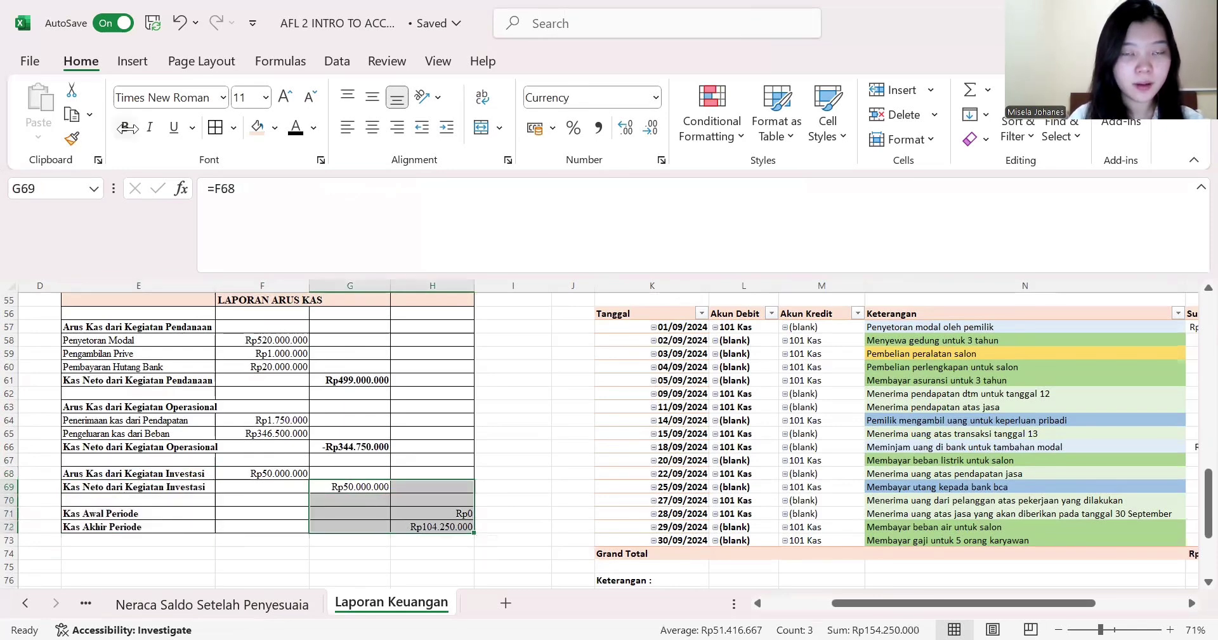
key(ctrl+b)
click(488, 465)
- Review the finished cash flow statement and the other financial statements on the Laporan Keuangan sheet
scroll(488, 466, up, 2)
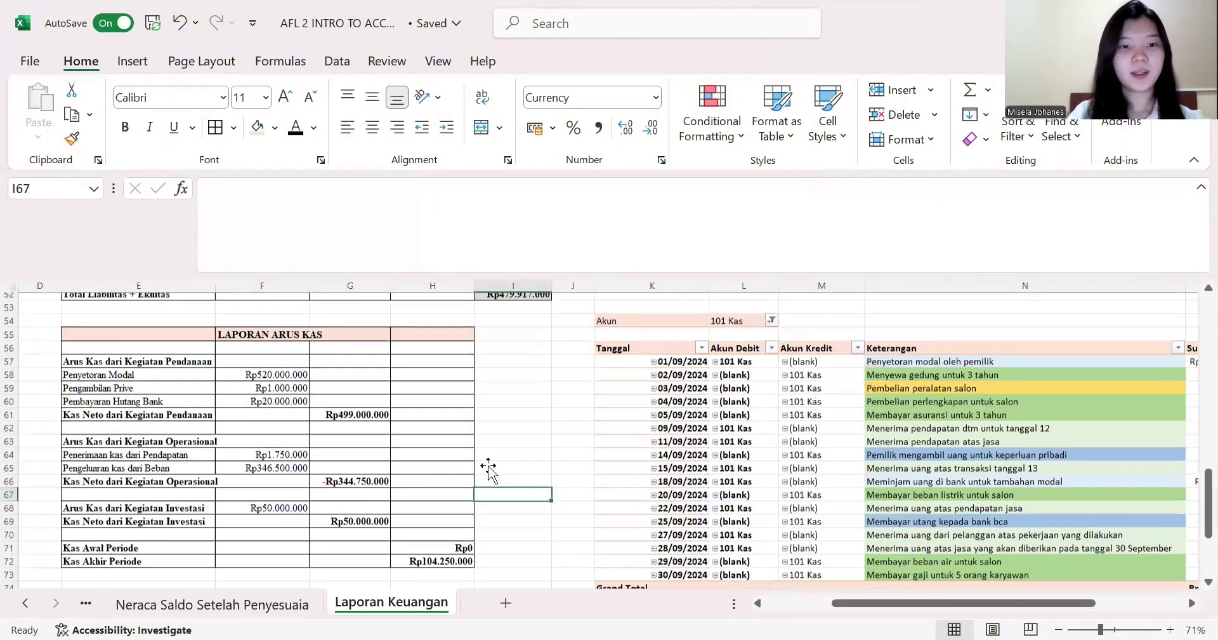
scroll(488, 466, up, 1)
scroll(488, 466, up, 5)
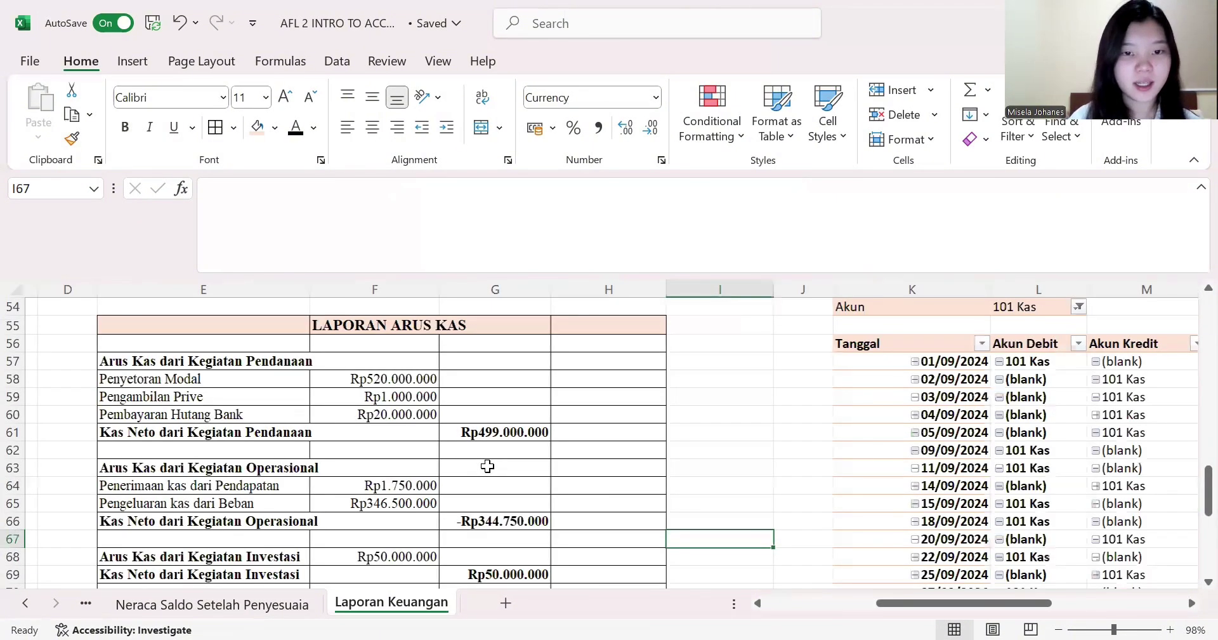
scroll(578, 431, down, 3)
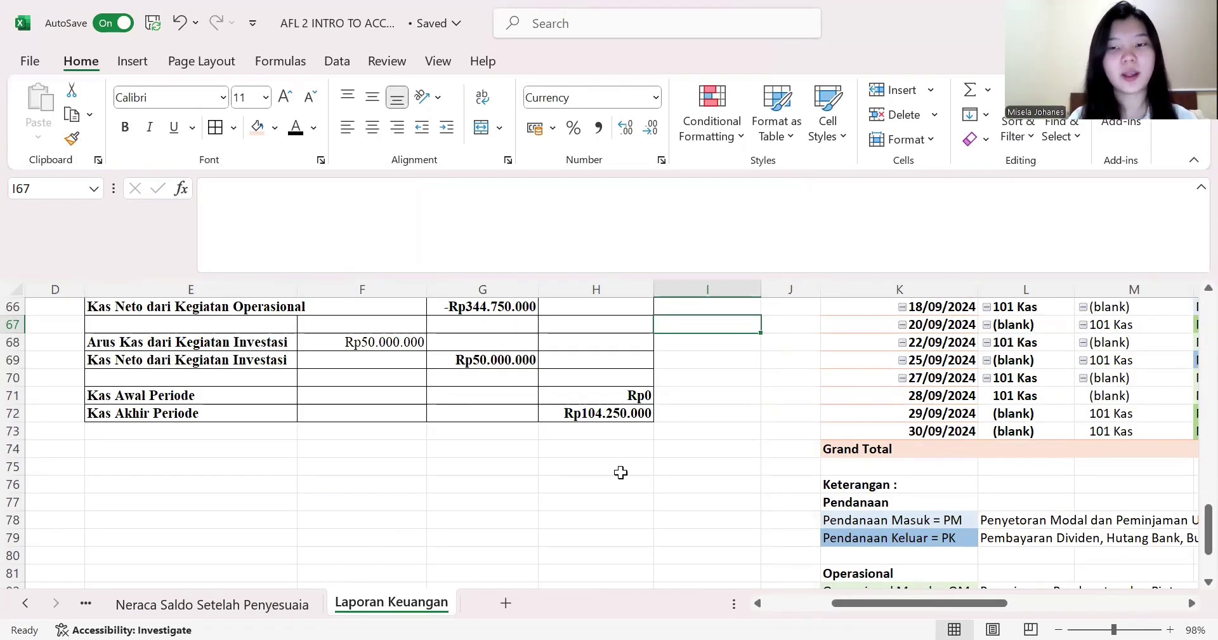
scroll(621, 472, up, 7)
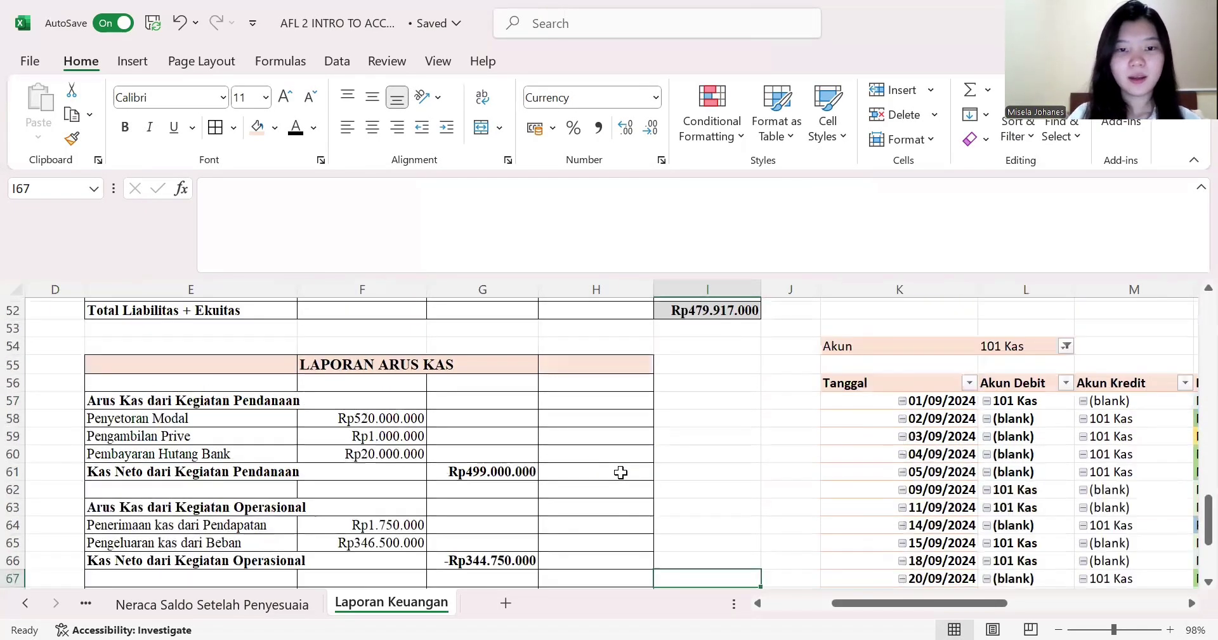
scroll(621, 472, up, 1)
ctrl+scroll(620, 472, down, 3)
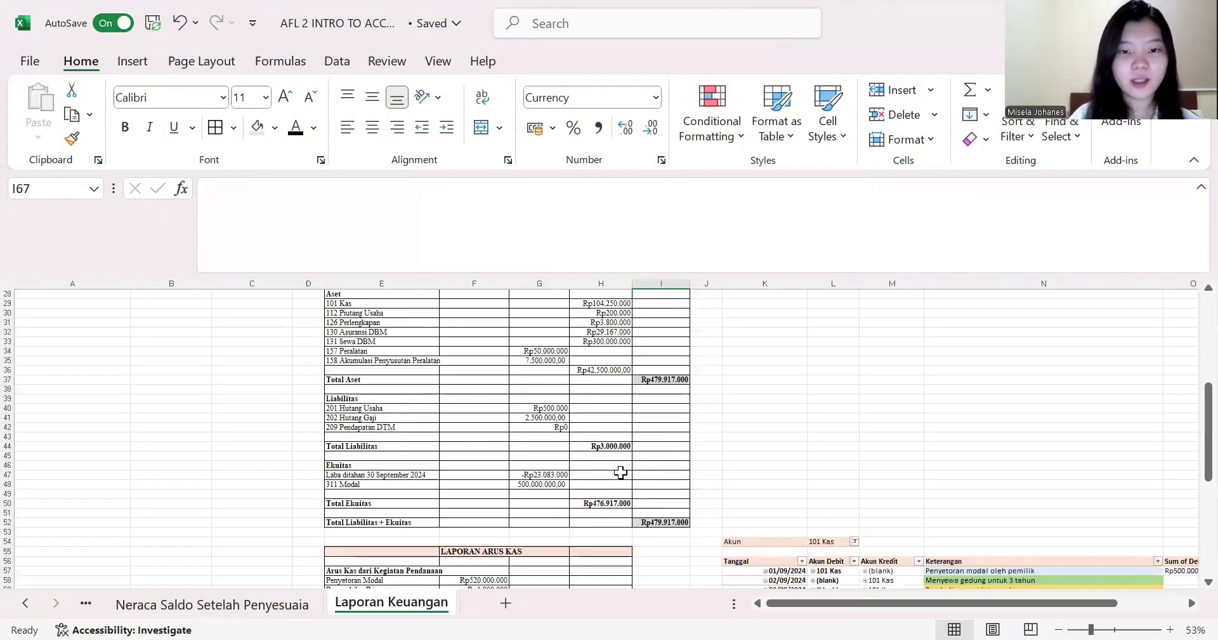
scroll(620, 472, up, 1)
ctrl+scroll(620, 472, up, 2)
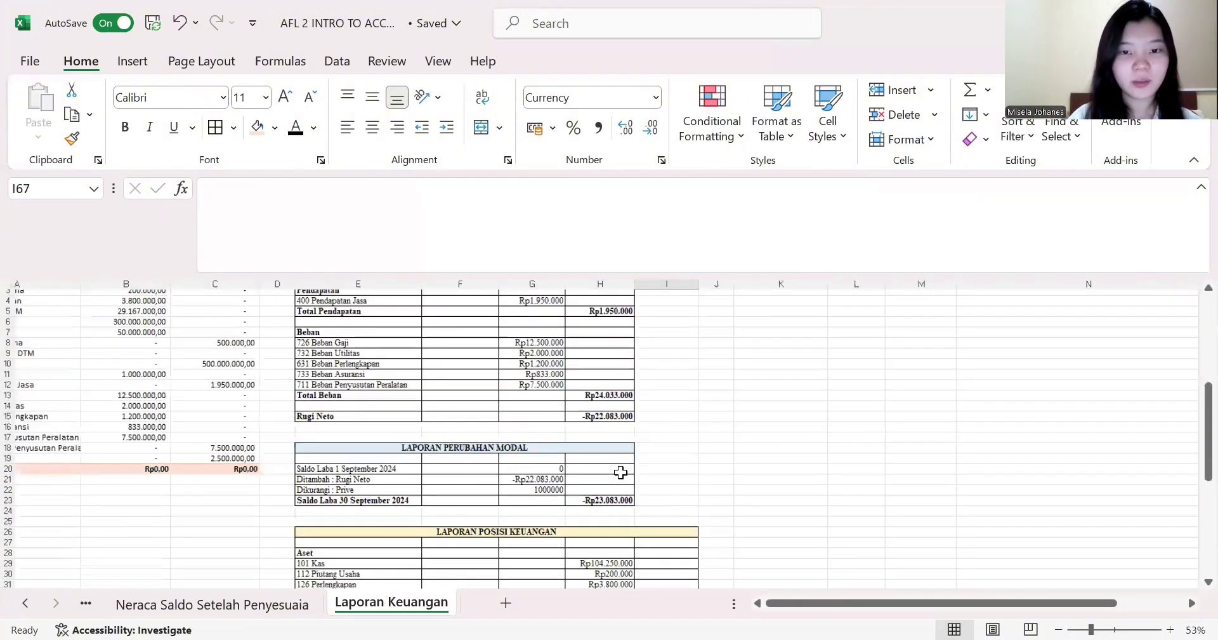
ctrl+scroll(620, 472, down, 2)
scroll(621, 472, down, 8)
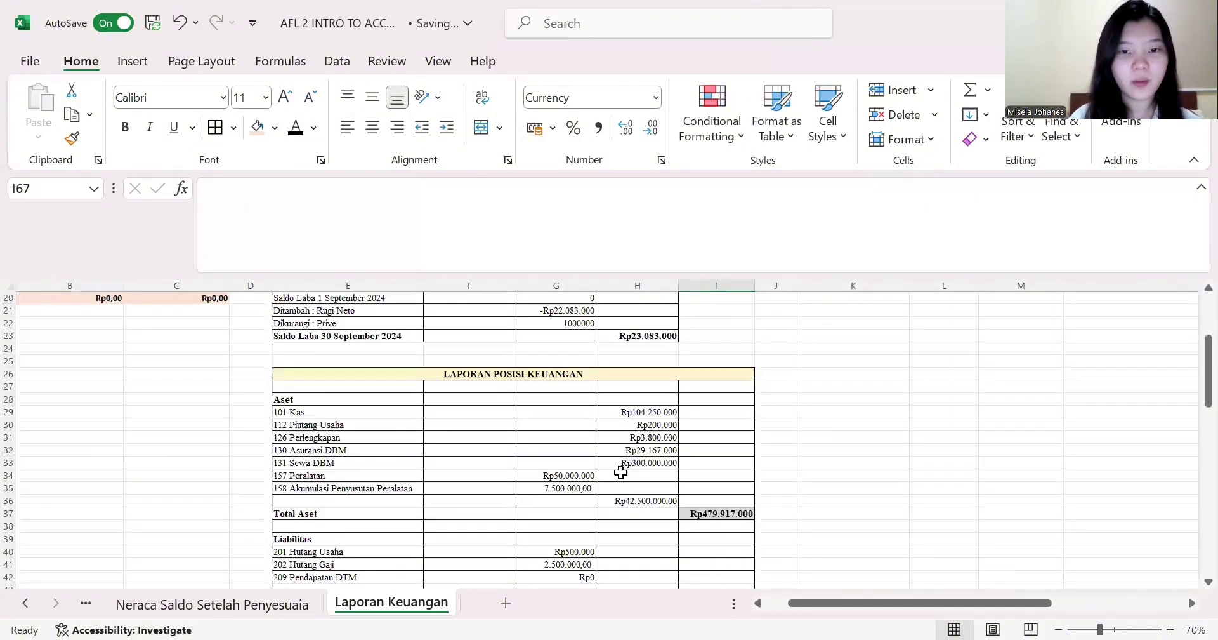
ctrl+scroll(620, 472, up, 2)
scroll(621, 472, down, 9)
scroll(620, 472, right, 4)
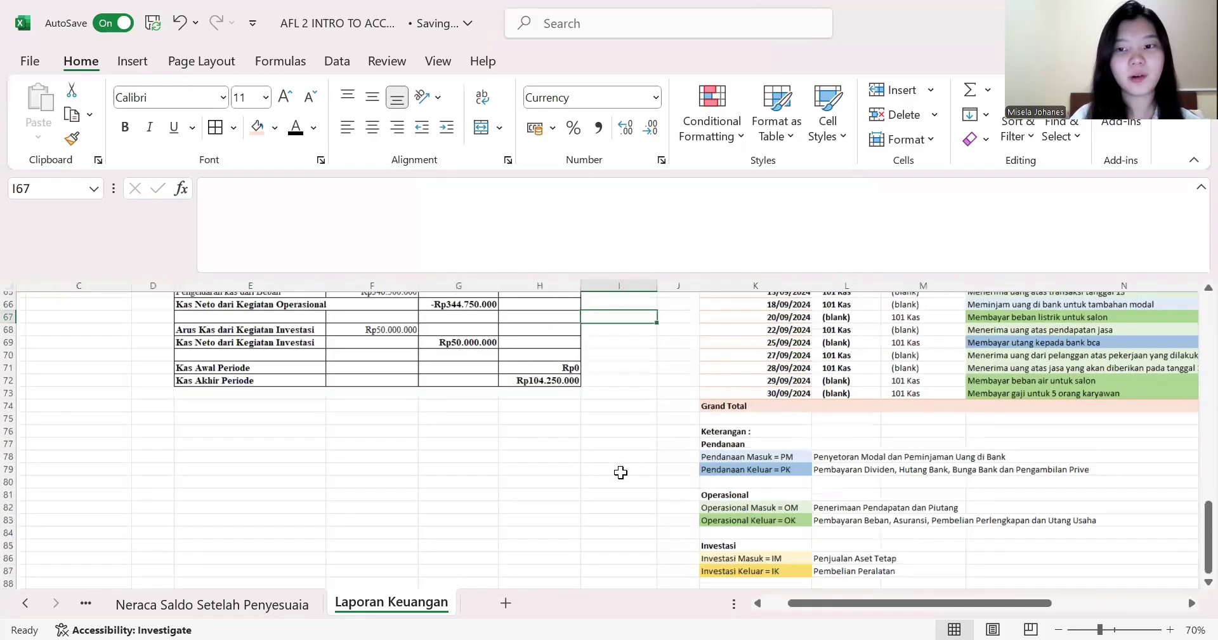
scroll(620, 472, up, 20)
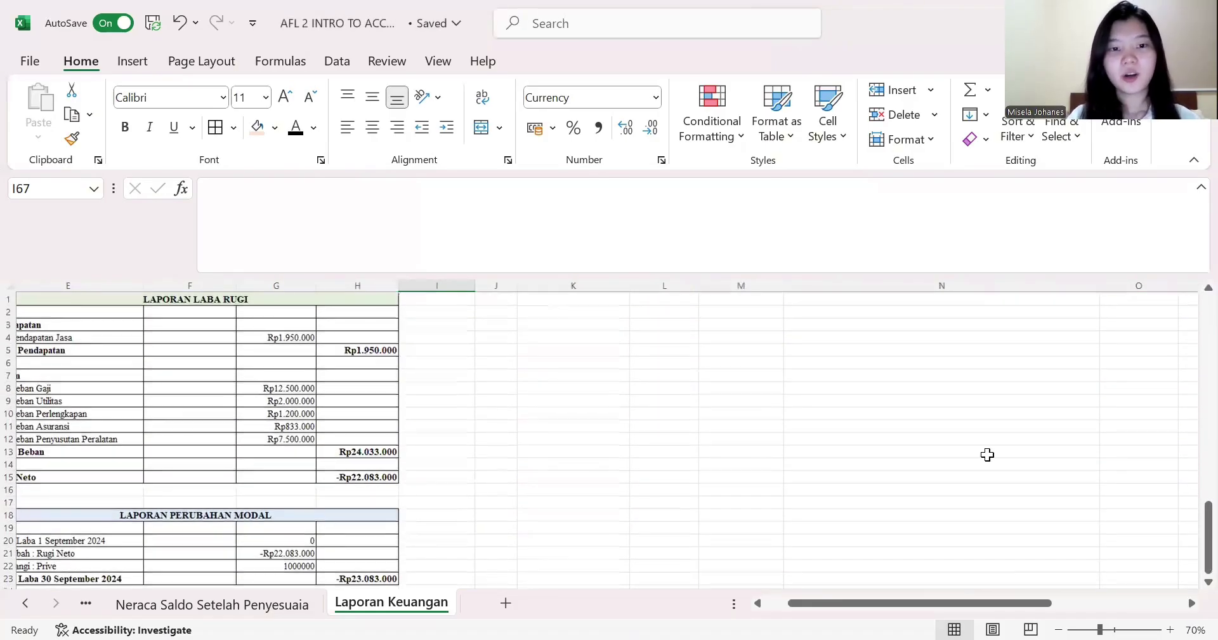
scroll(987, 455, left, 4)
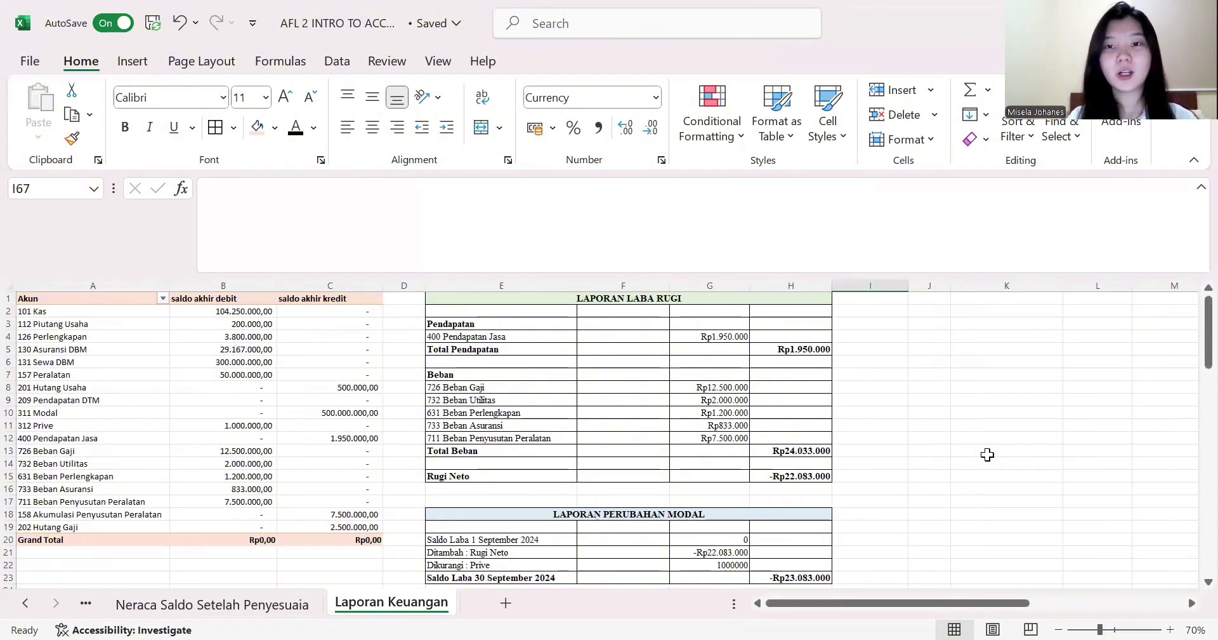
- Switch to the Jurnal Penutup sheet, checking the neighbouring sheets in the workbook
key(ctrl+Page_Down)
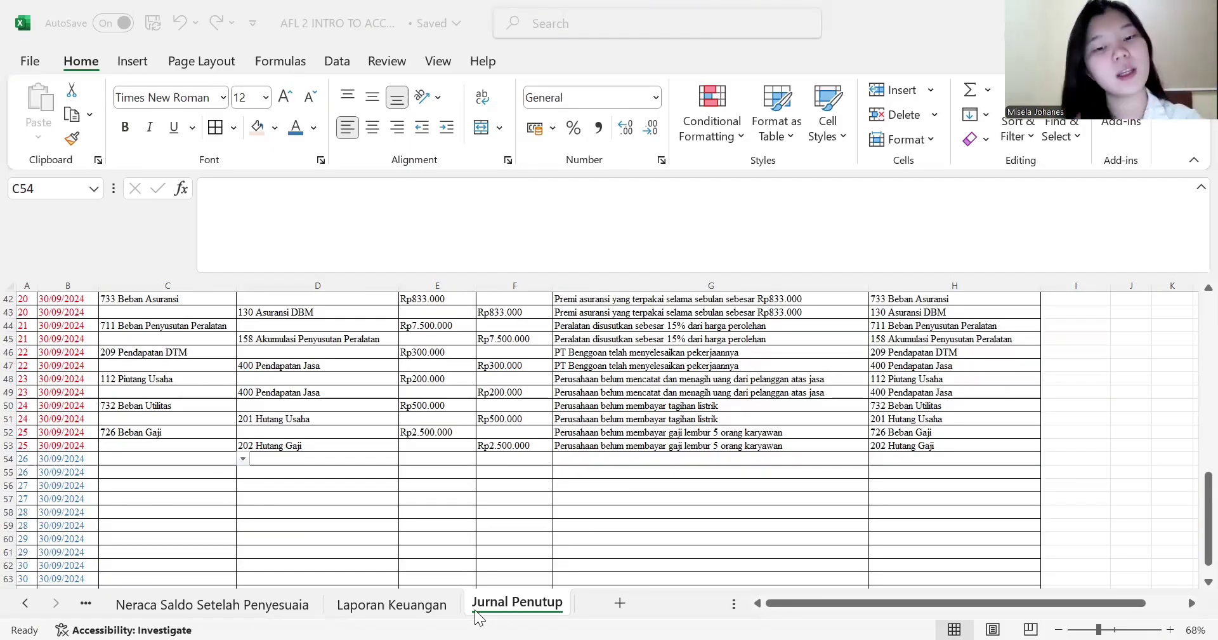
click(25, 604)
click(610, 604)
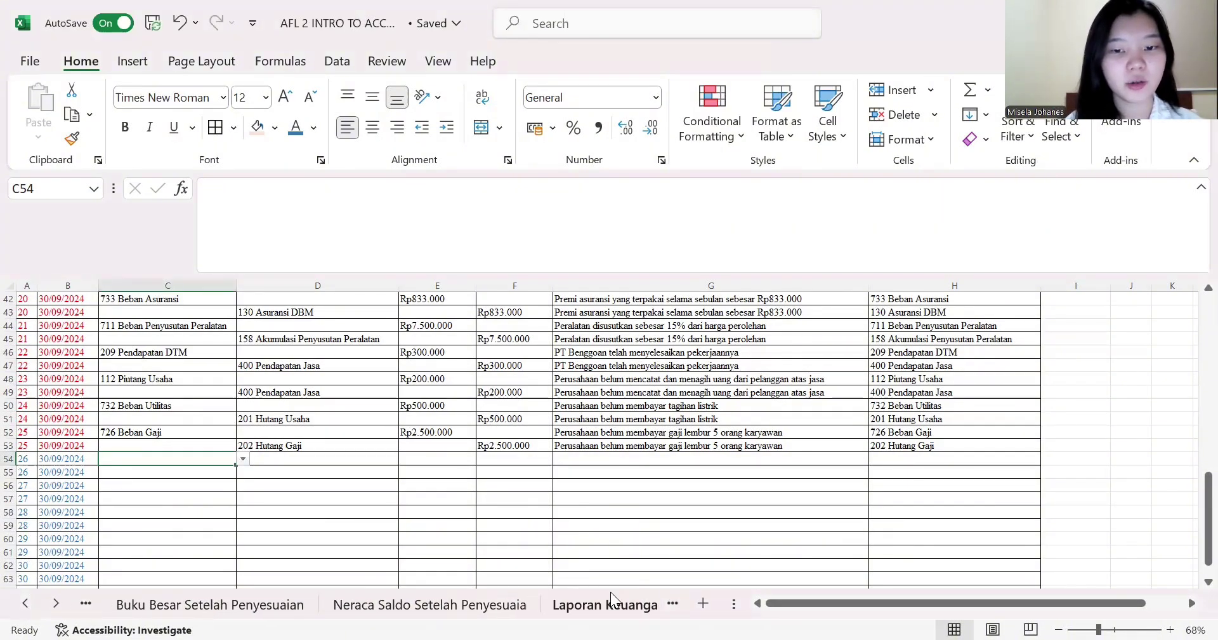
click(533, 604)
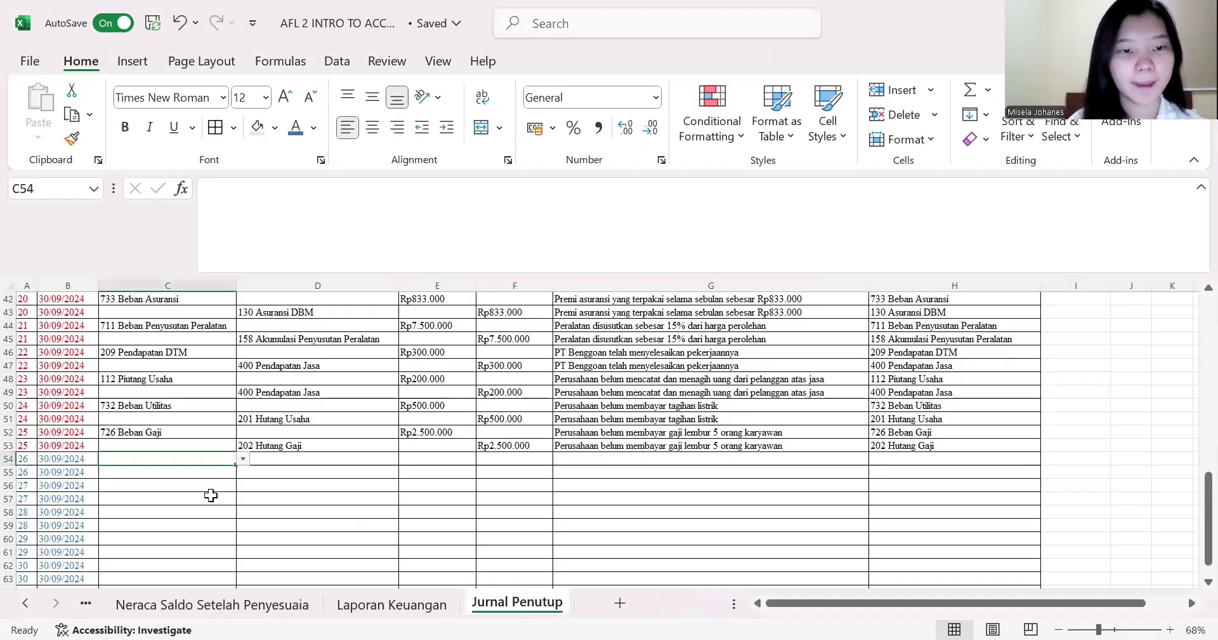
- Choose 400 Pendapatan Jasa as the debit account in C54 and 350 Ikhtisar Laba Rugi as the credit account in D55
click(243, 453)
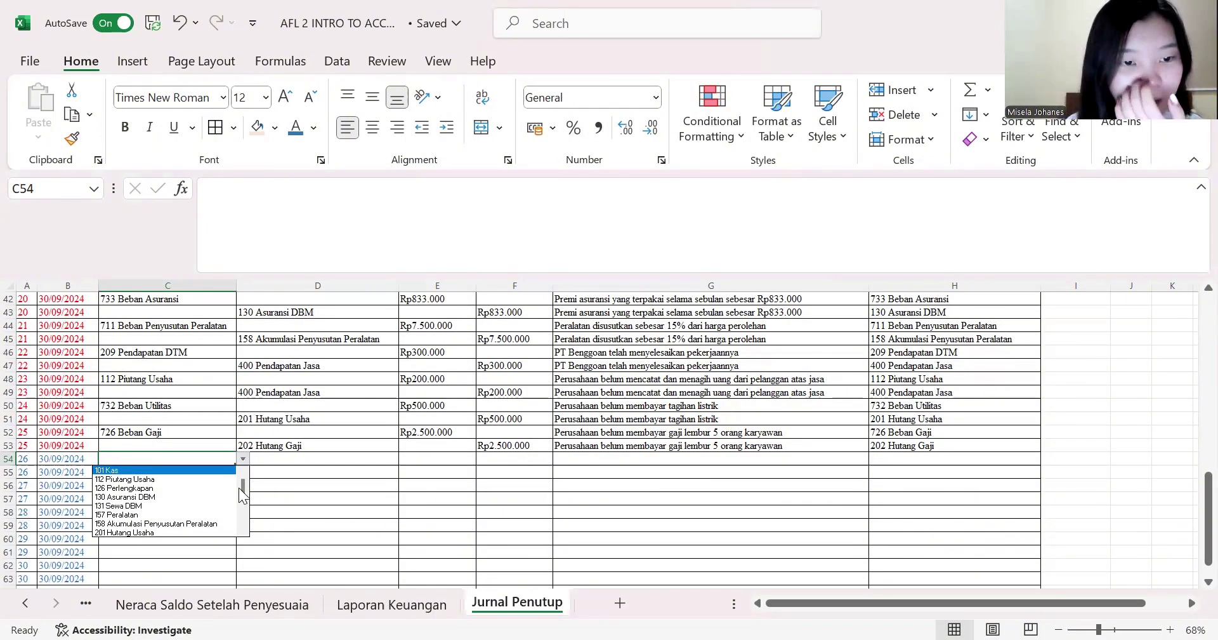
drag(241, 494, 241, 515)
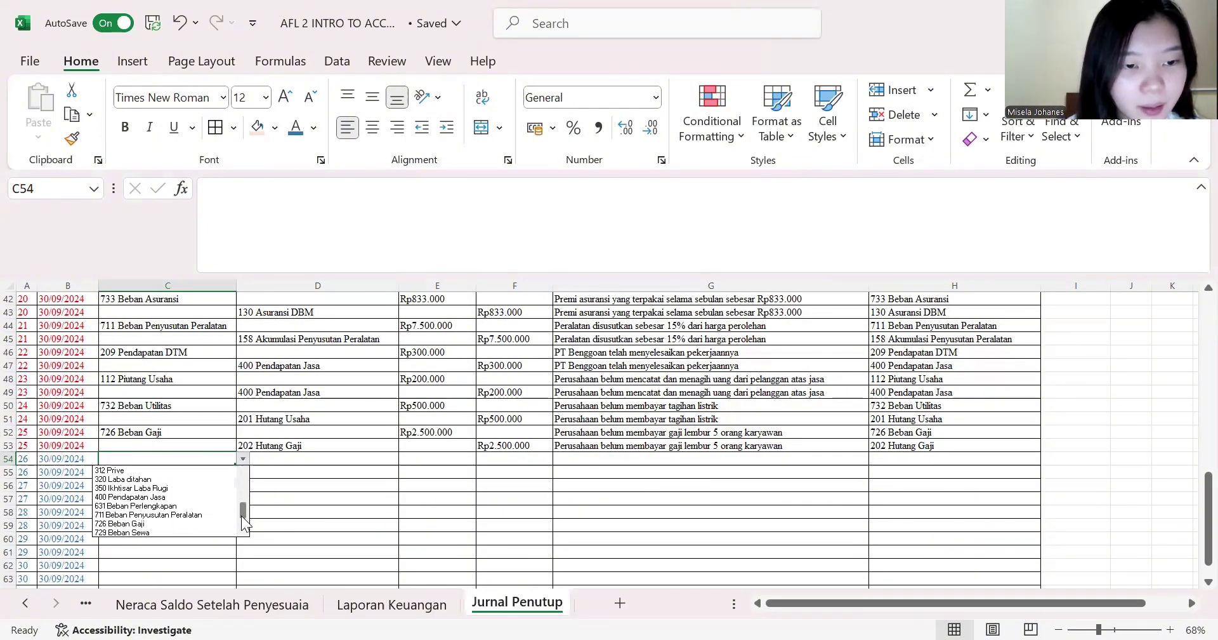
click(212, 495)
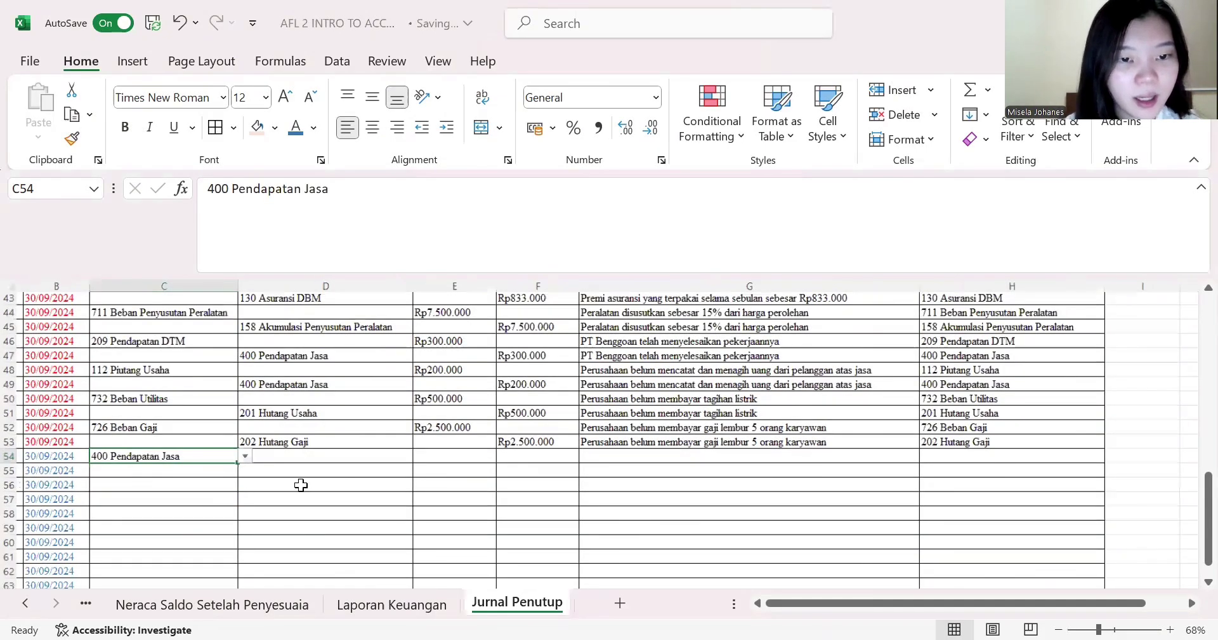
ctrl+scroll(299, 484, up, 1)
click(303, 481)
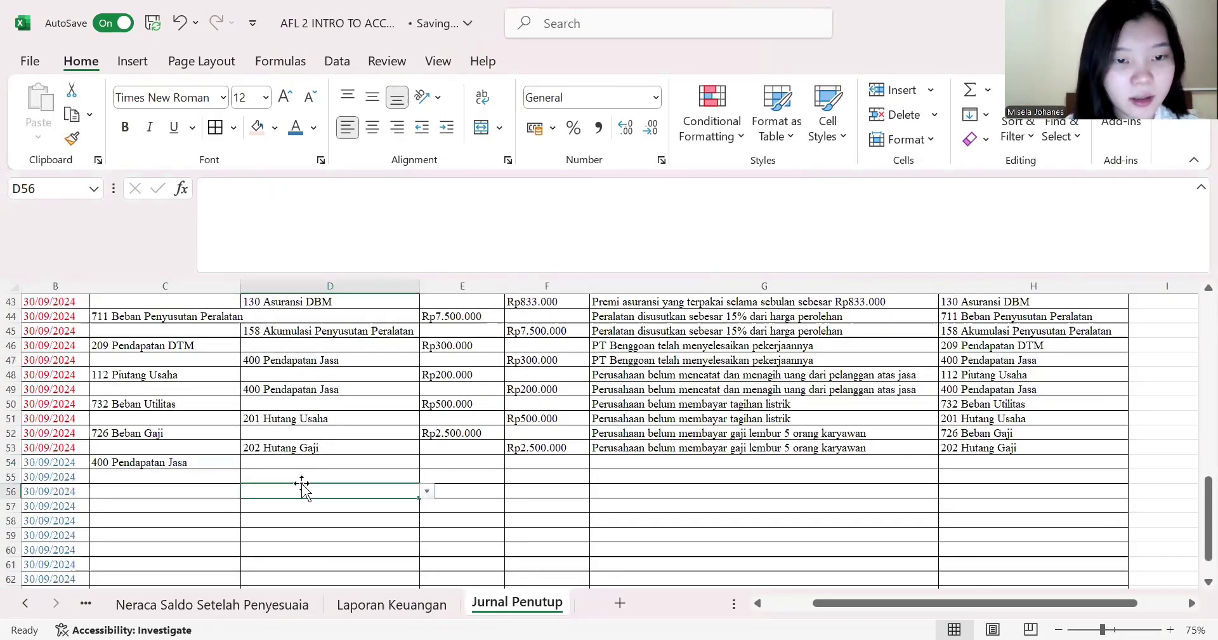
click(427, 477)
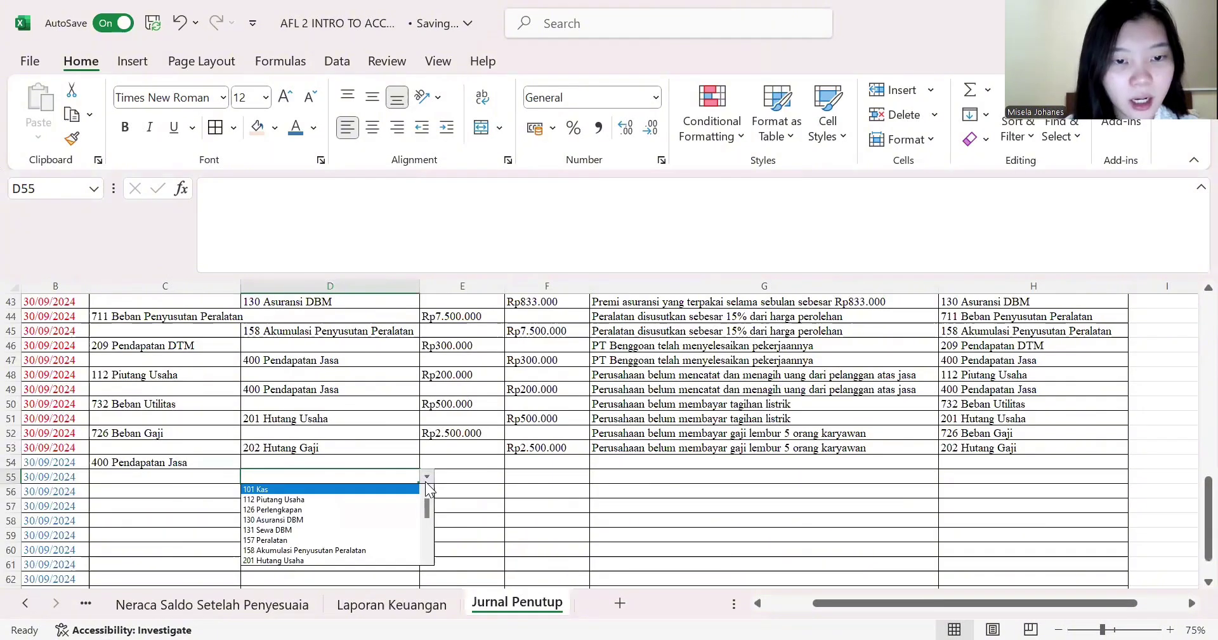
drag(424, 505, 426, 530)
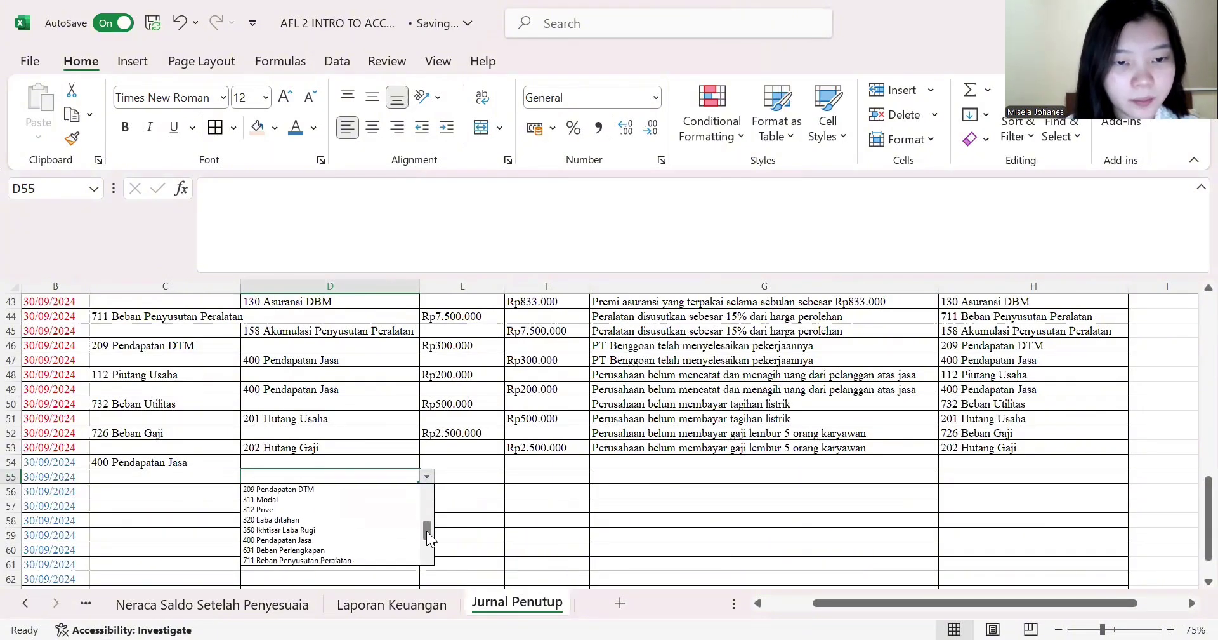
click(390, 529)
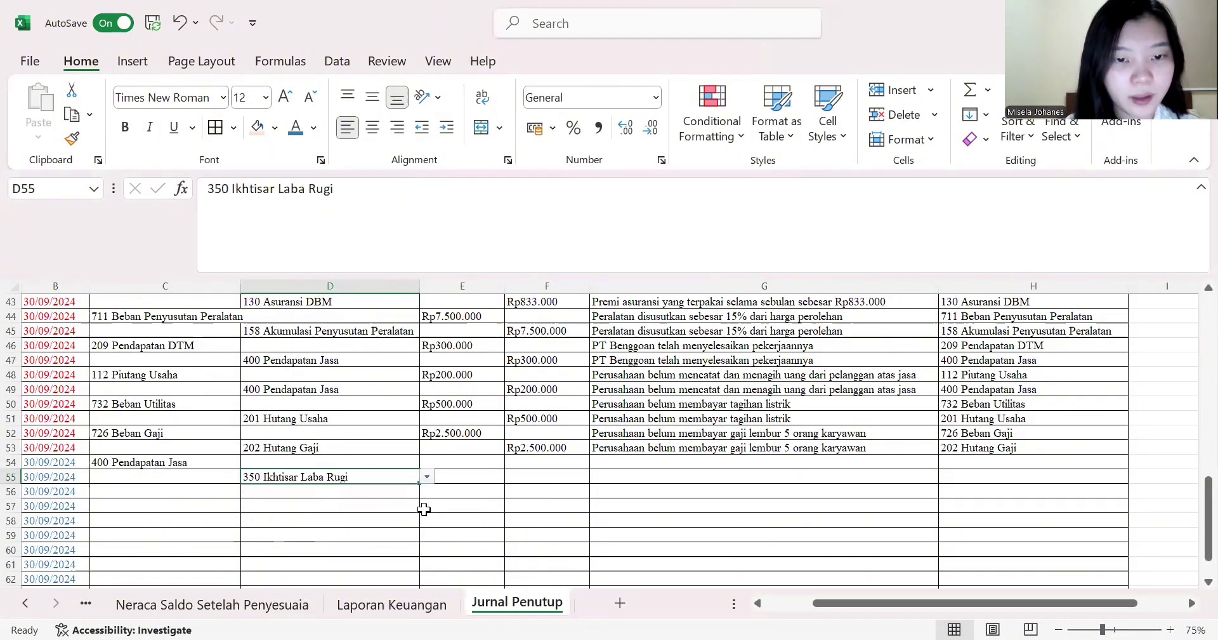
- Copy the 400 Pendapatan Jasa credit balance from Neraca Saldo Setelah Penyesuaian into E54 of Jurnal Penutup and remove its two decimals
click(466, 462)
click(215, 604)
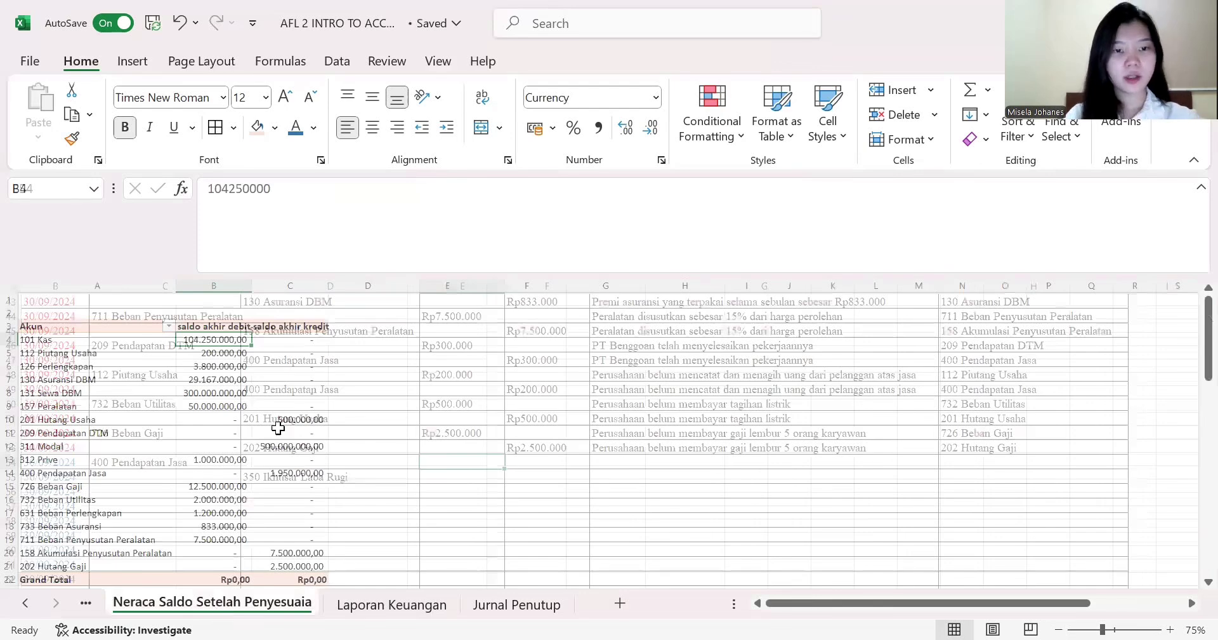
click(265, 474)
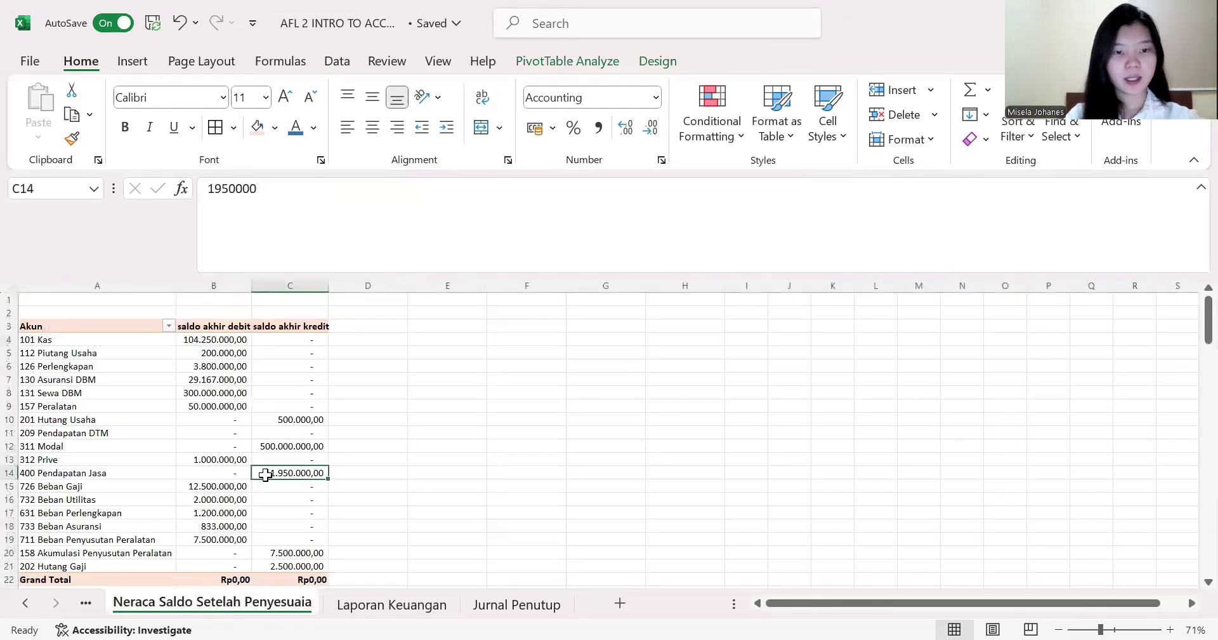
key(ctrl+c)
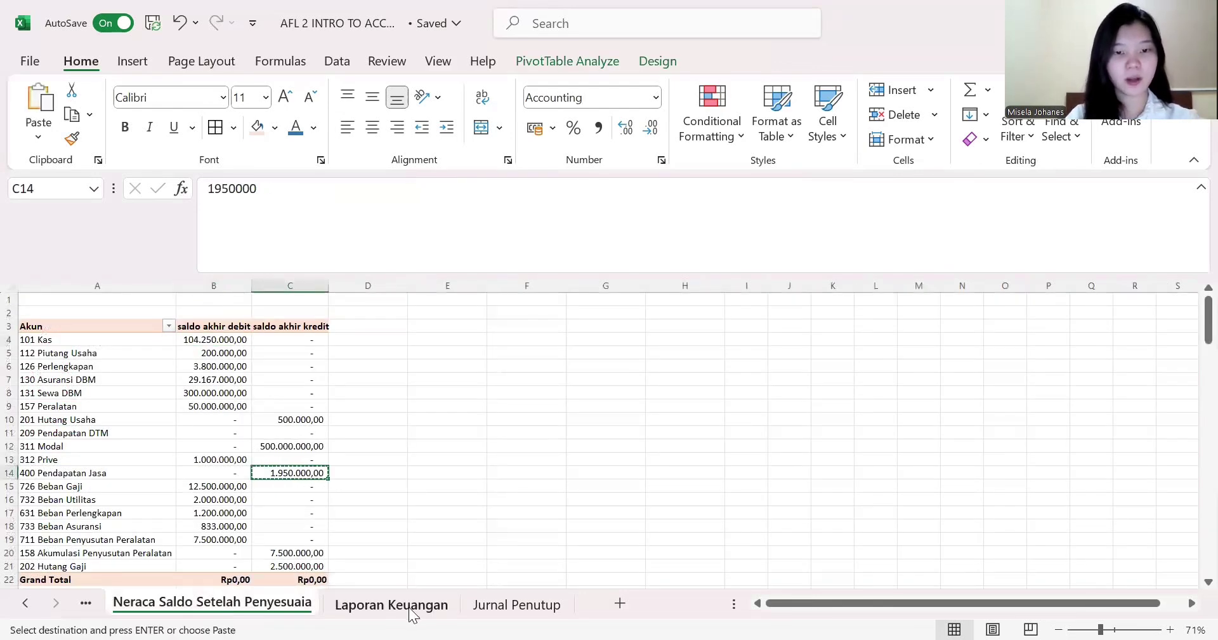
click(409, 608)
click(498, 606)
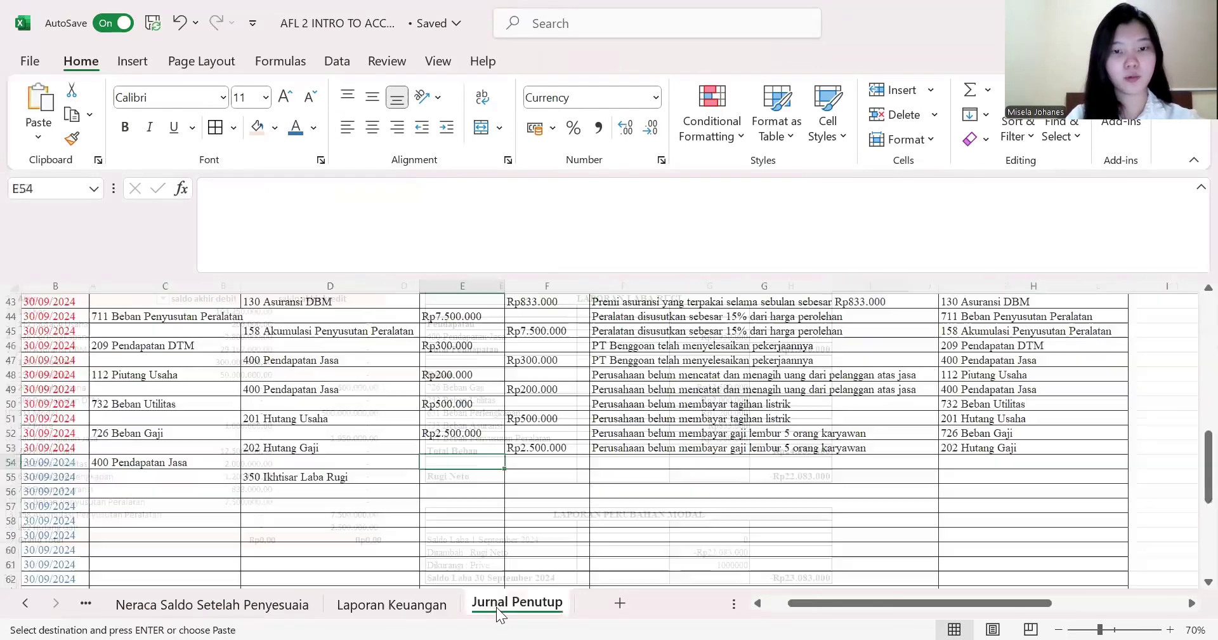
click(473, 462)
key(ctrl+v)
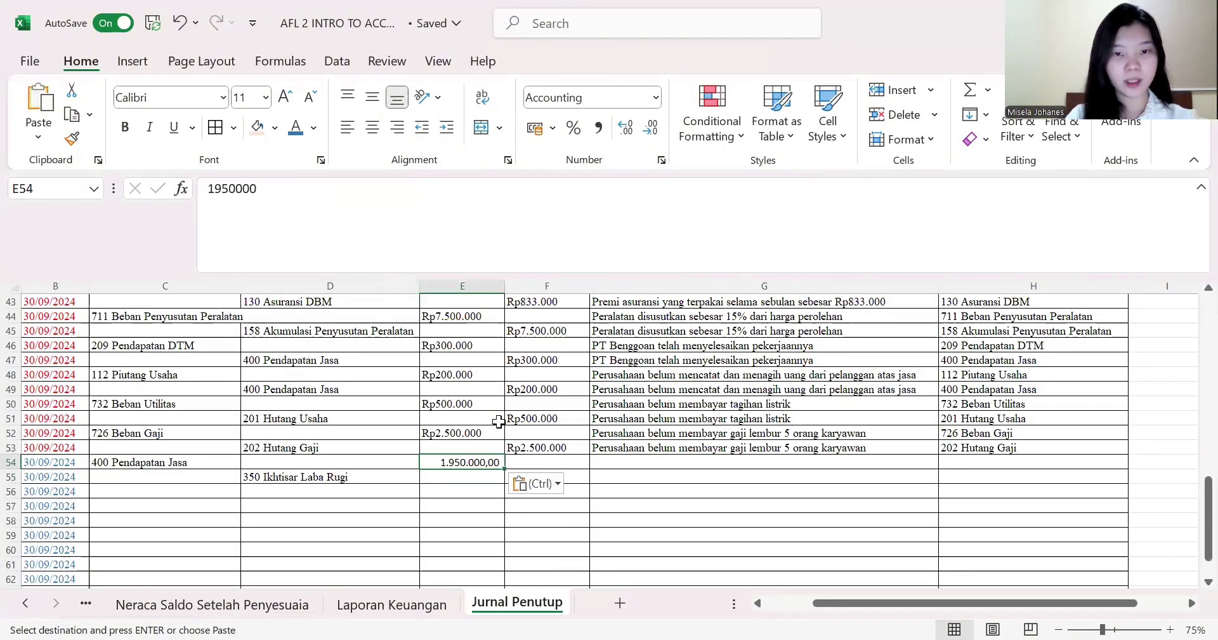
click(651, 127)
click(651, 127)
- Link the 350 Ikhtisar Laba Rugi credit amount in F55 to the debit amount with =E54
click(540, 475)
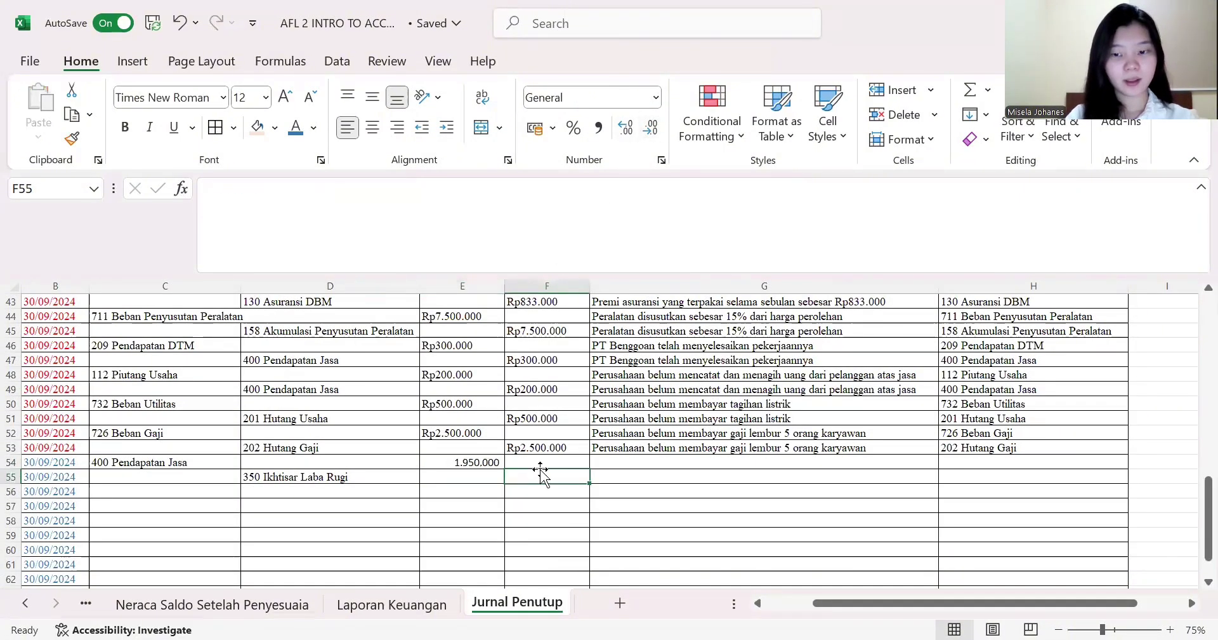
text(=)
key(Left)
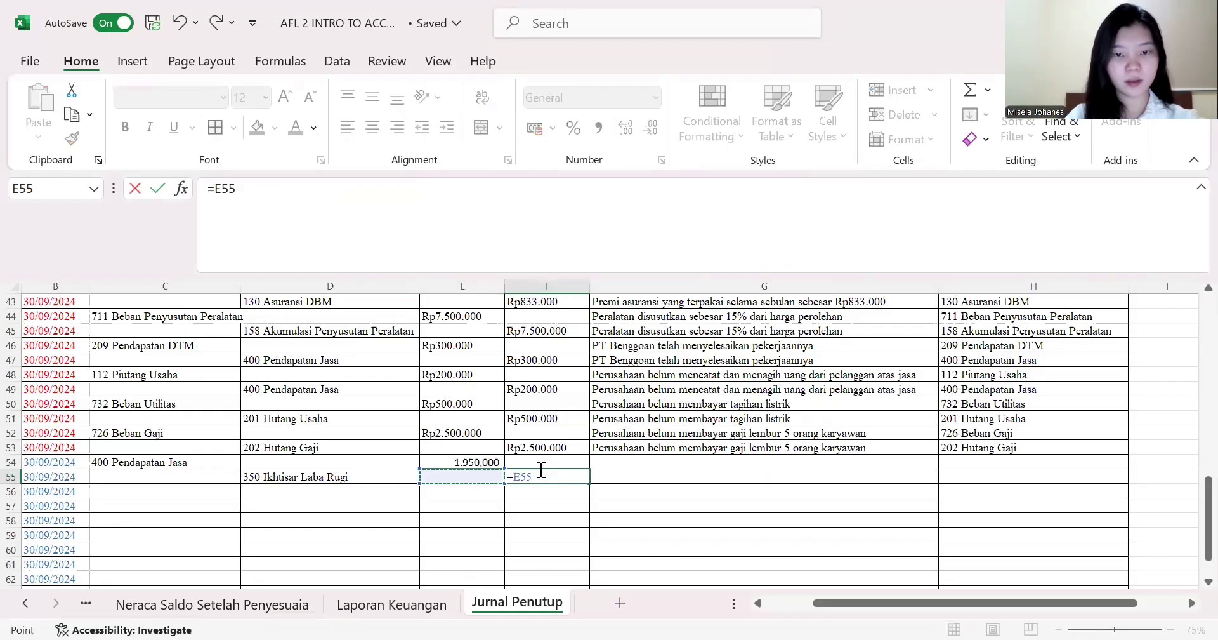
key(Up)
key(Return)
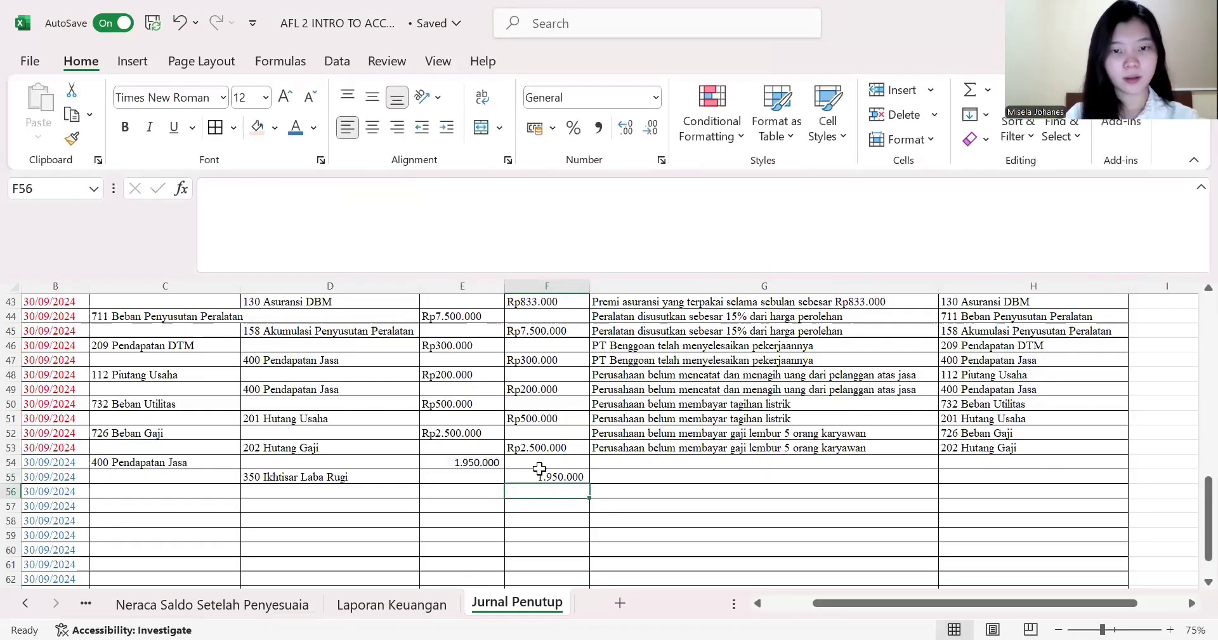
- Describe the entry as "Menutup akun pendapatan" in G54, reference it in G55, and fill the account formula from H53 through H55
click(667, 462)
text(Menut)
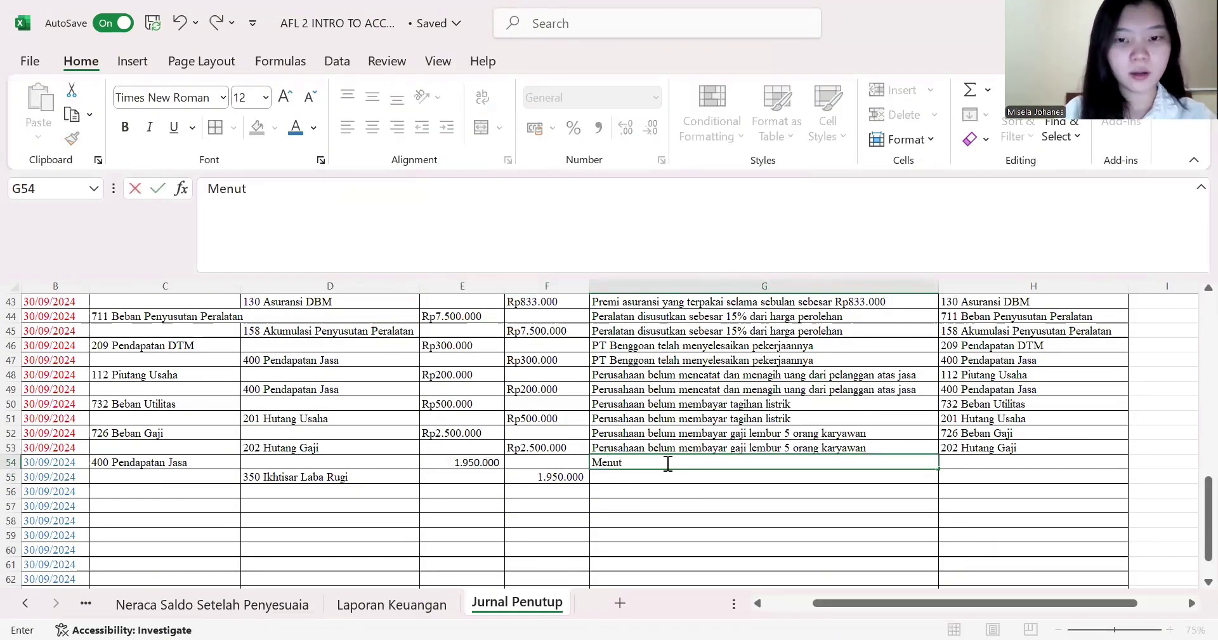
text(up akun p)
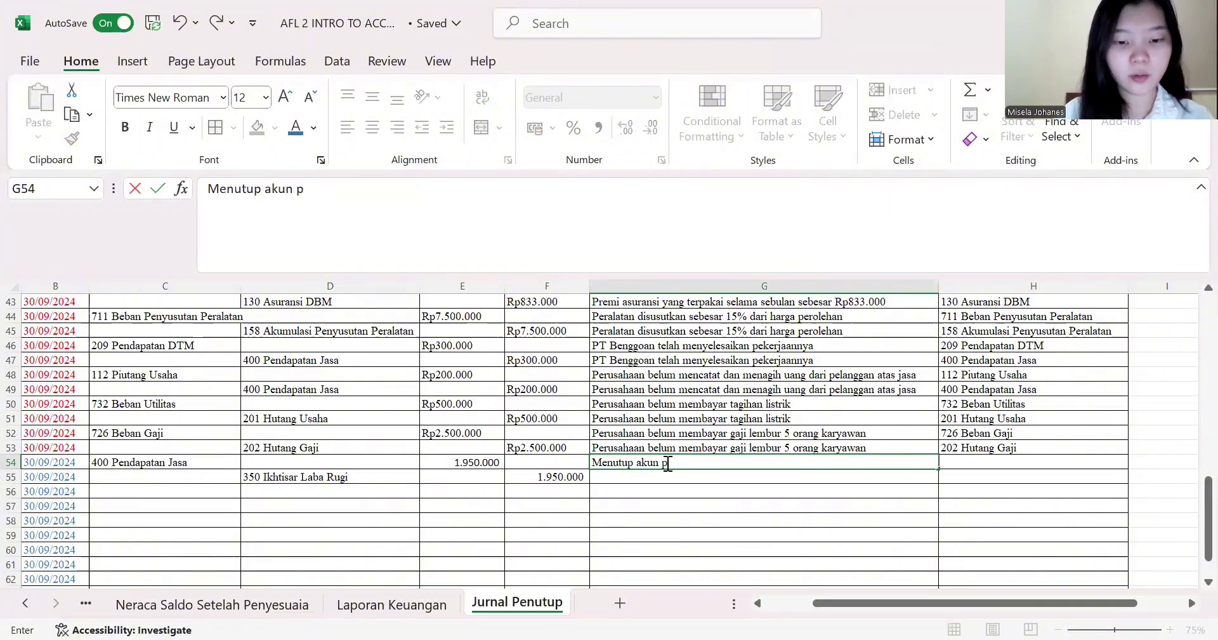
text(endapatan)
key(Return)
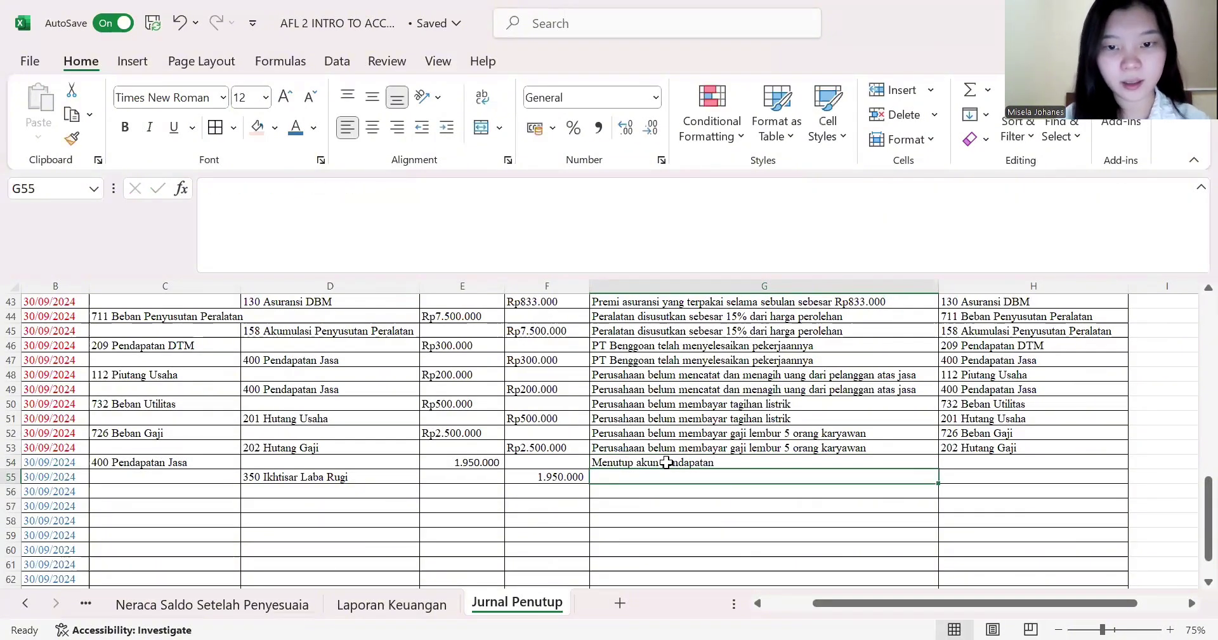
text(=)
click(666, 462)
key(Return)
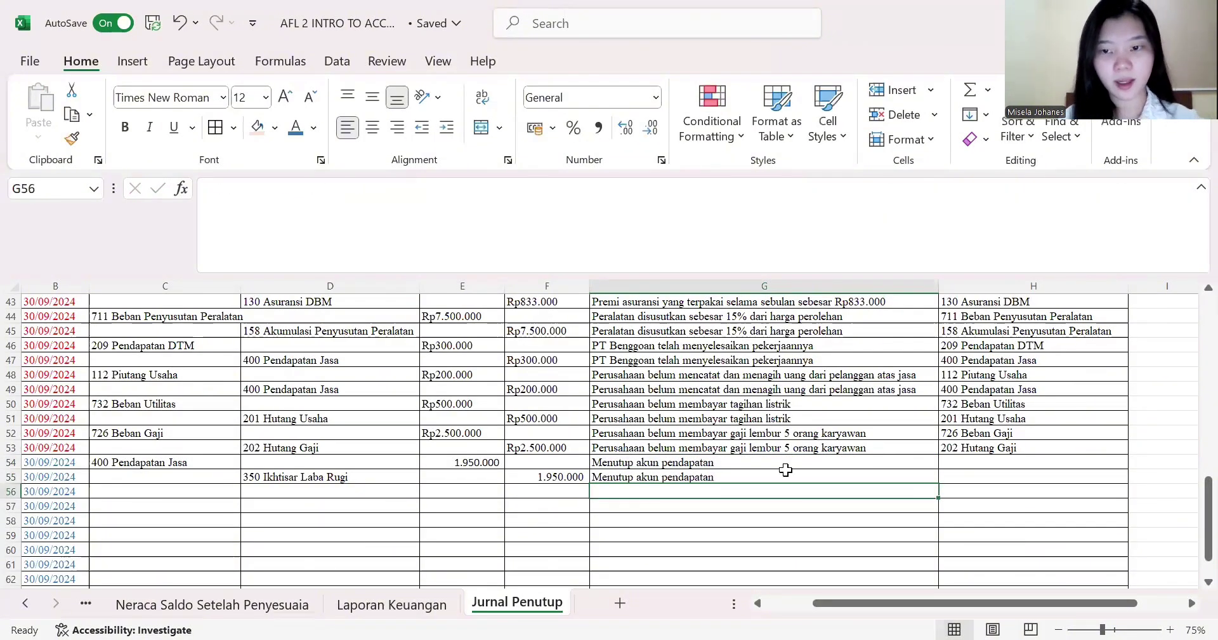
click(998, 444)
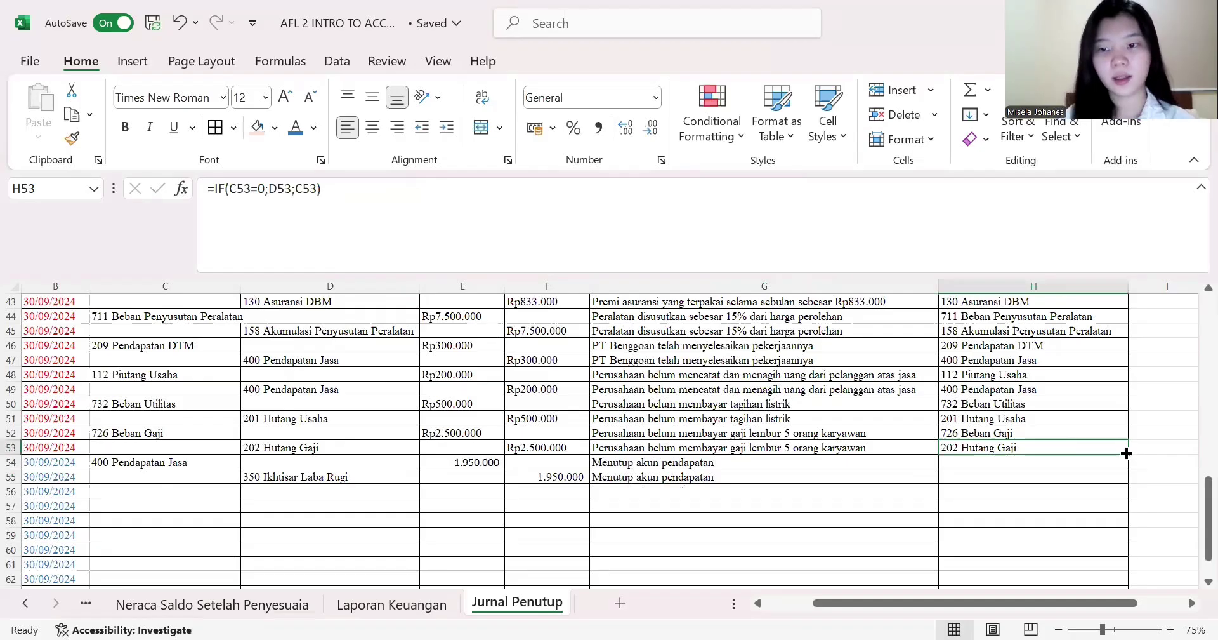
drag(1127, 454, 1128, 484)
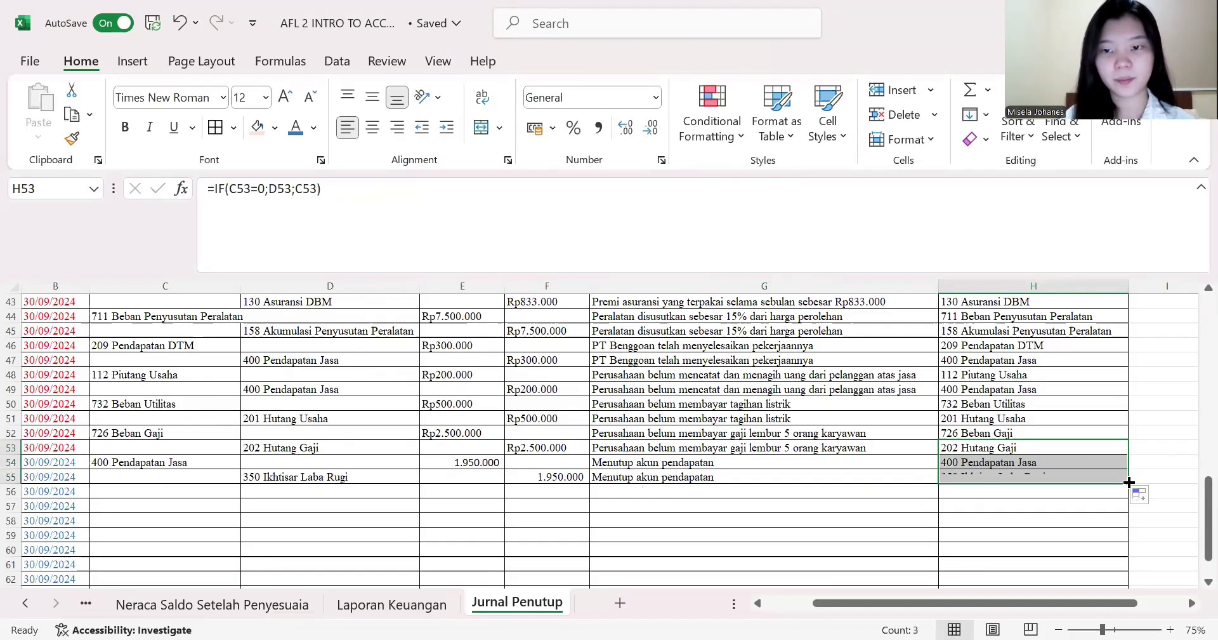
- Choose 350 Ikhtisar Laba Rugi as the debit account of the next closing entry in C56
click(154, 487)
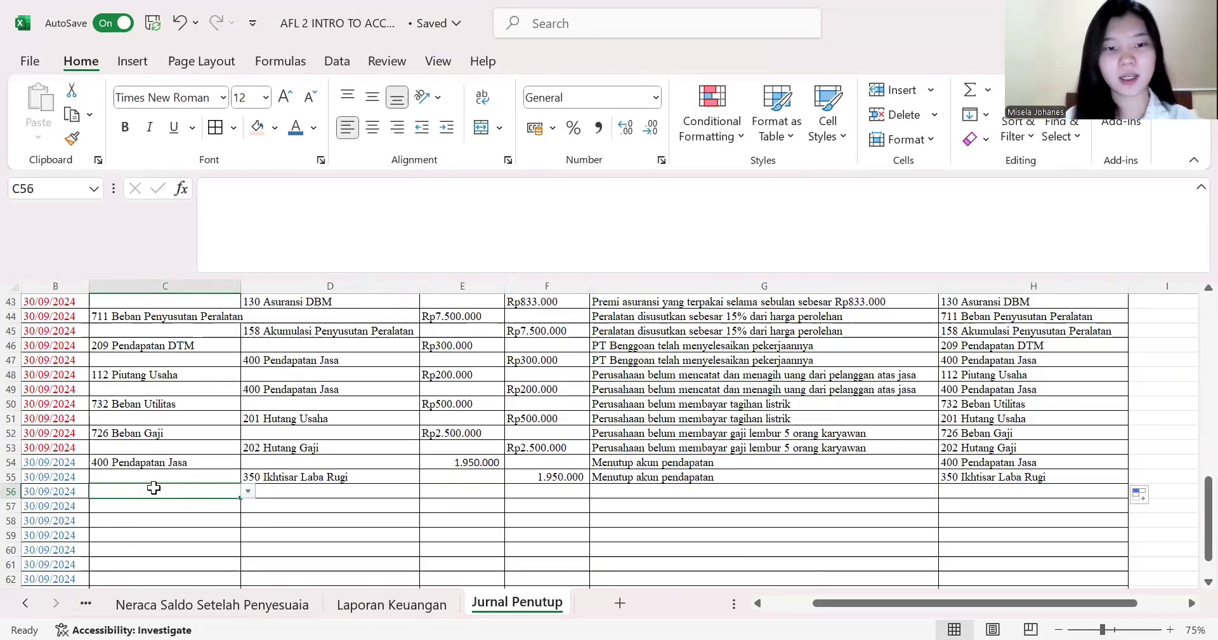
click(248, 491)
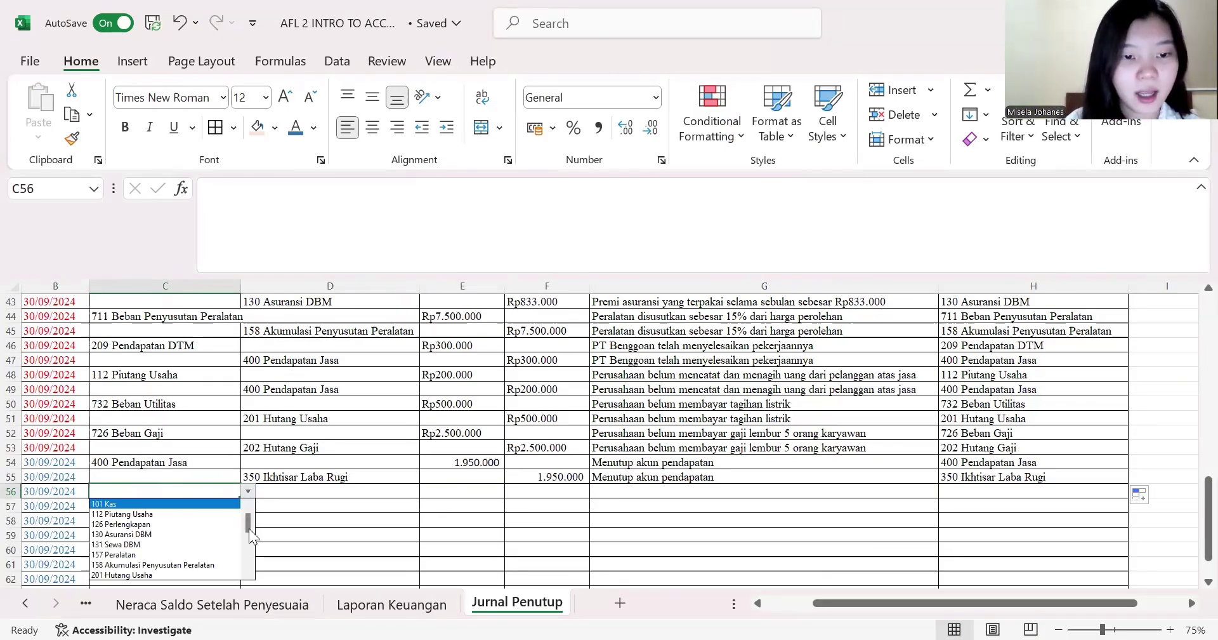
drag(249, 528, 249, 551)
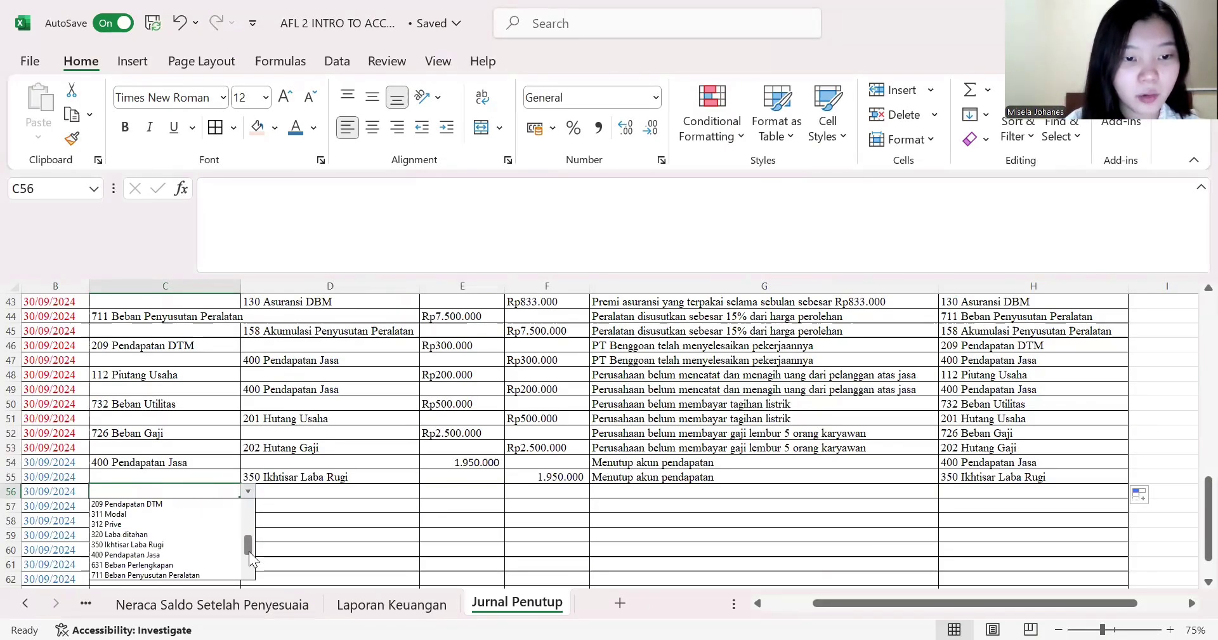
click(209, 544)
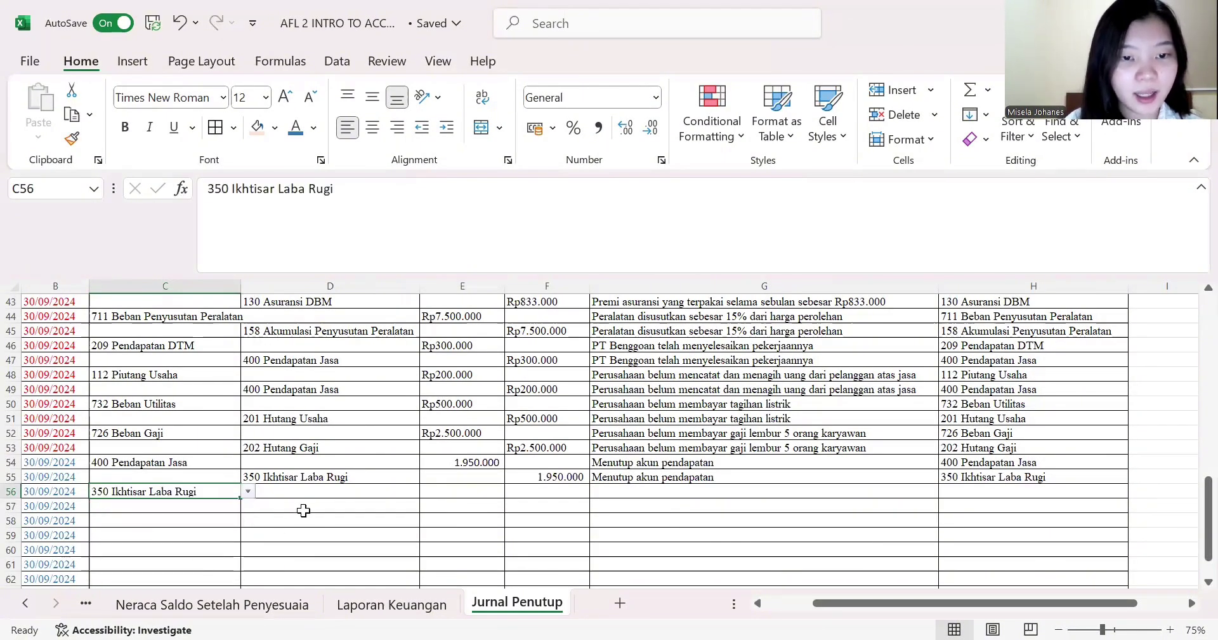
- Check the expense accounts on Neraca Saldo Setelah Penyesuaian and choose 726 Beban Gaji as the credit account in D57 of Jurnal Penutup
click(223, 603)
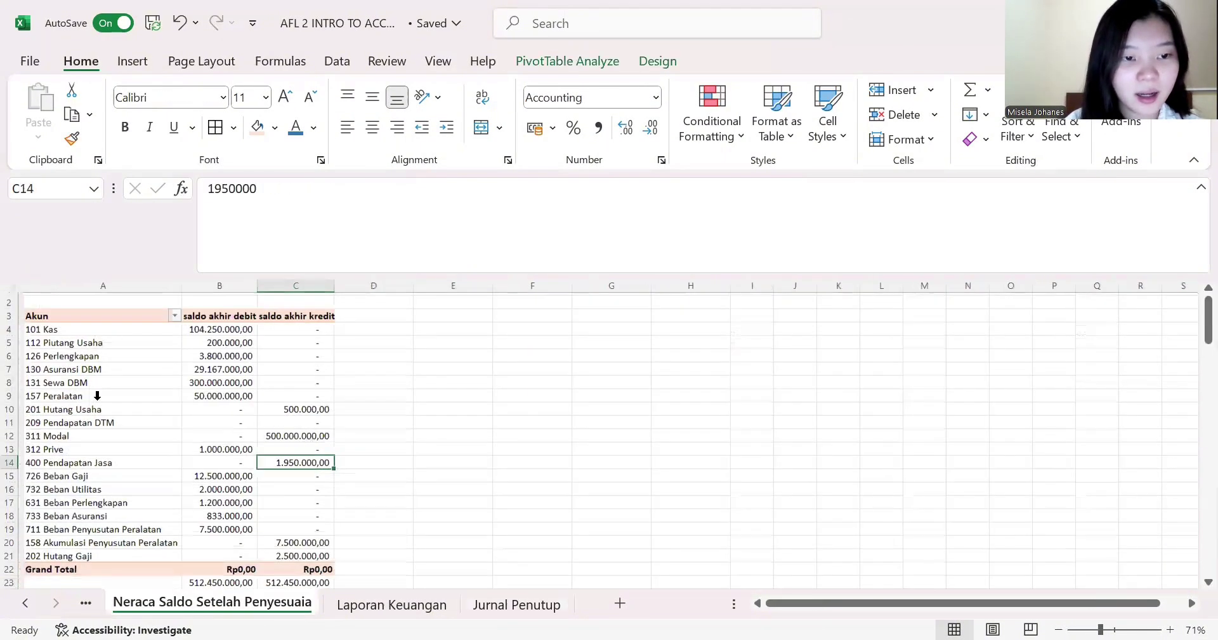
scroll(79, 488, right, 1)
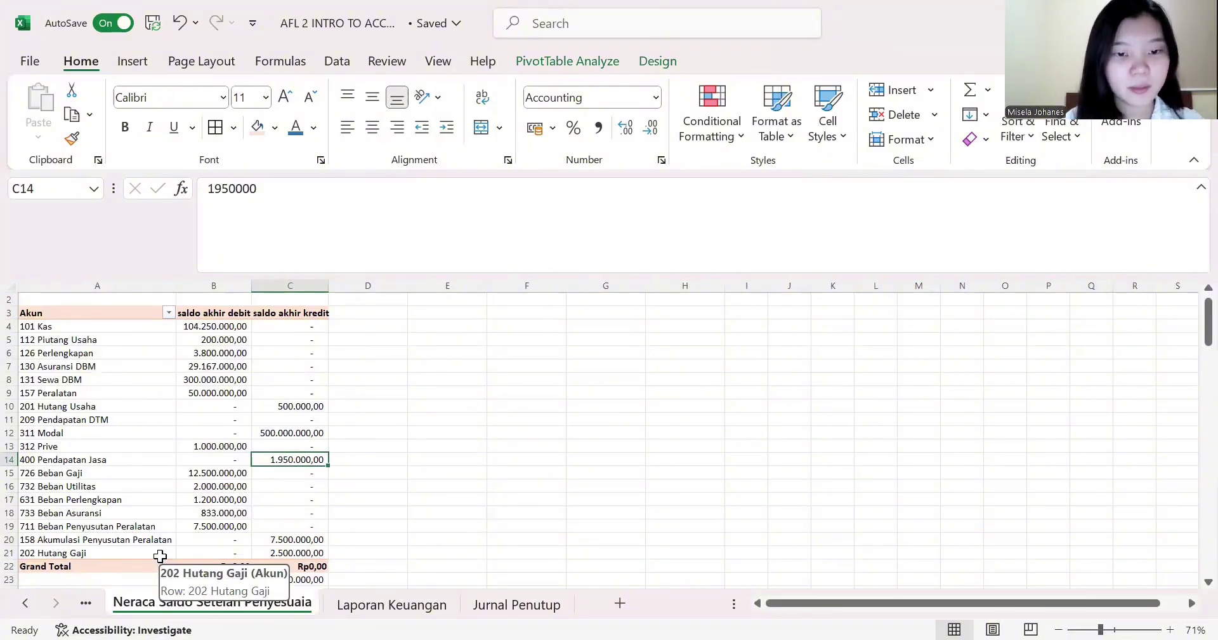
click(502, 615)
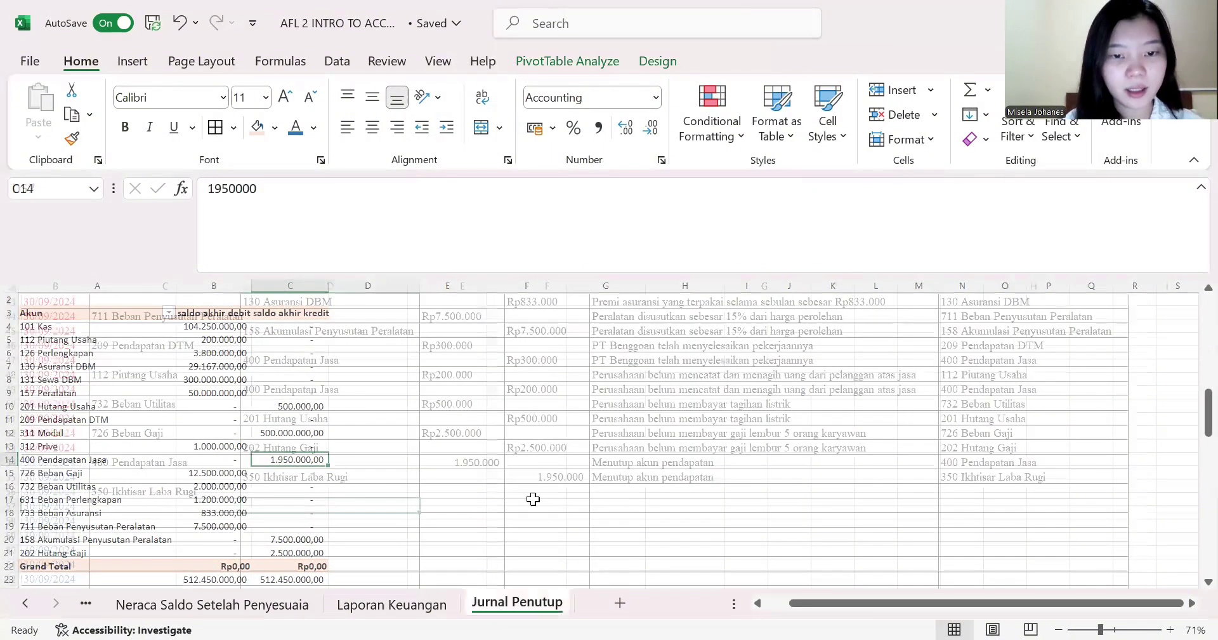
click(427, 506)
key(Down)
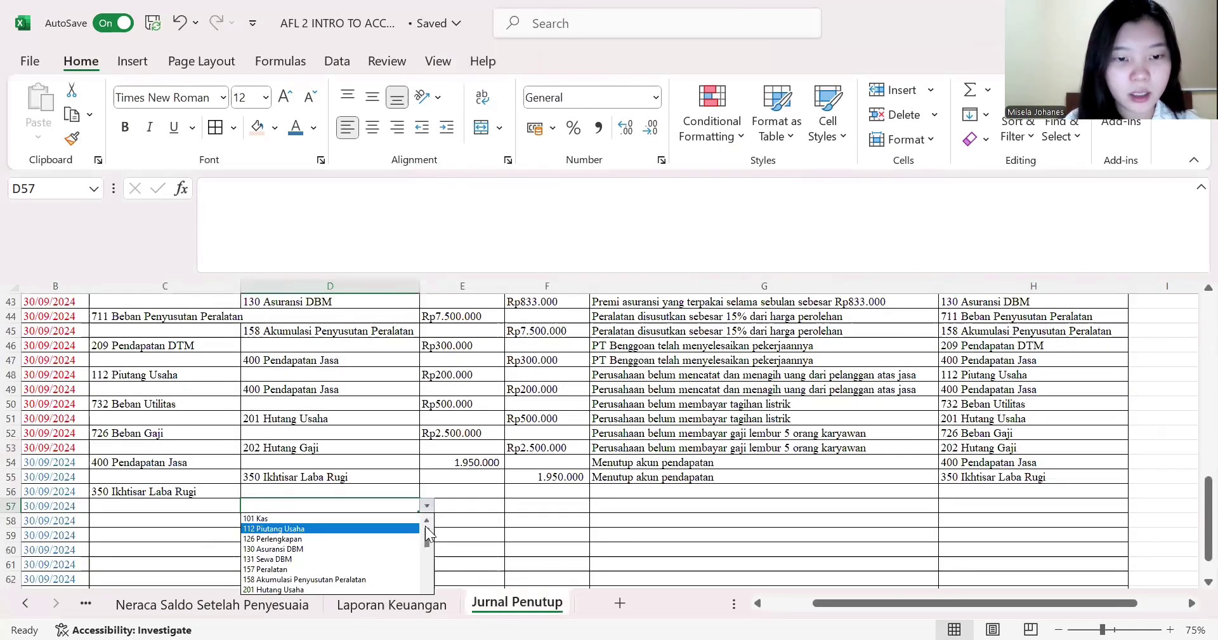
drag(427, 542, 425, 589)
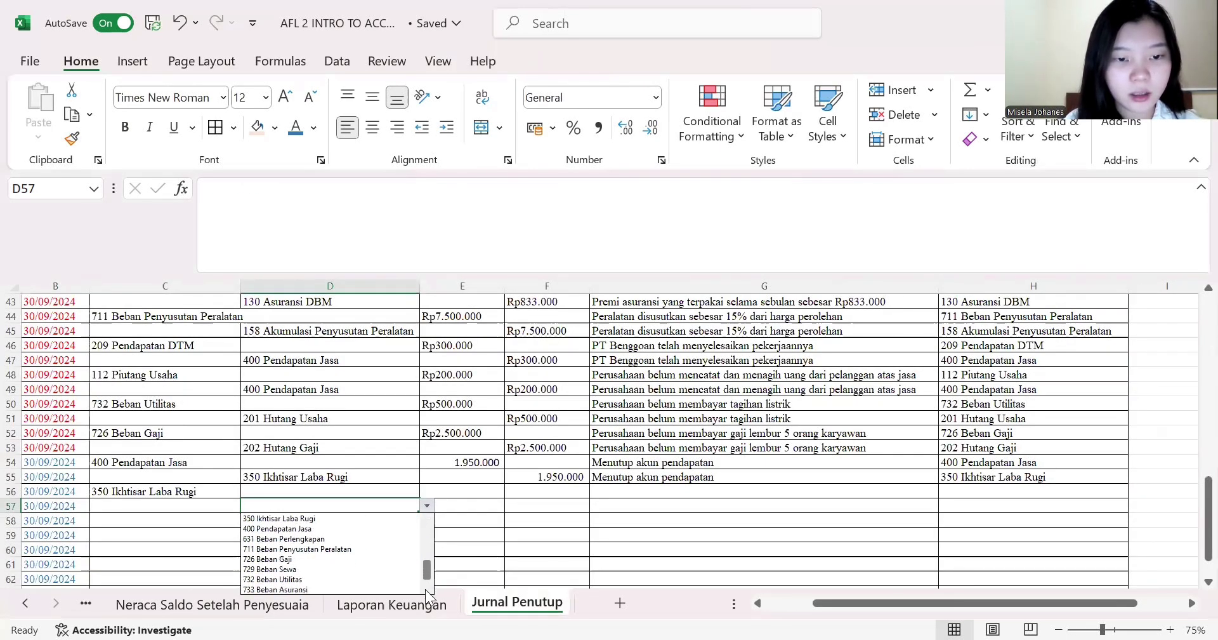
click(373, 560)
- Choose 732 Beban Utilitas as the second credit account of the expense closing entry in D58
click(337, 521)
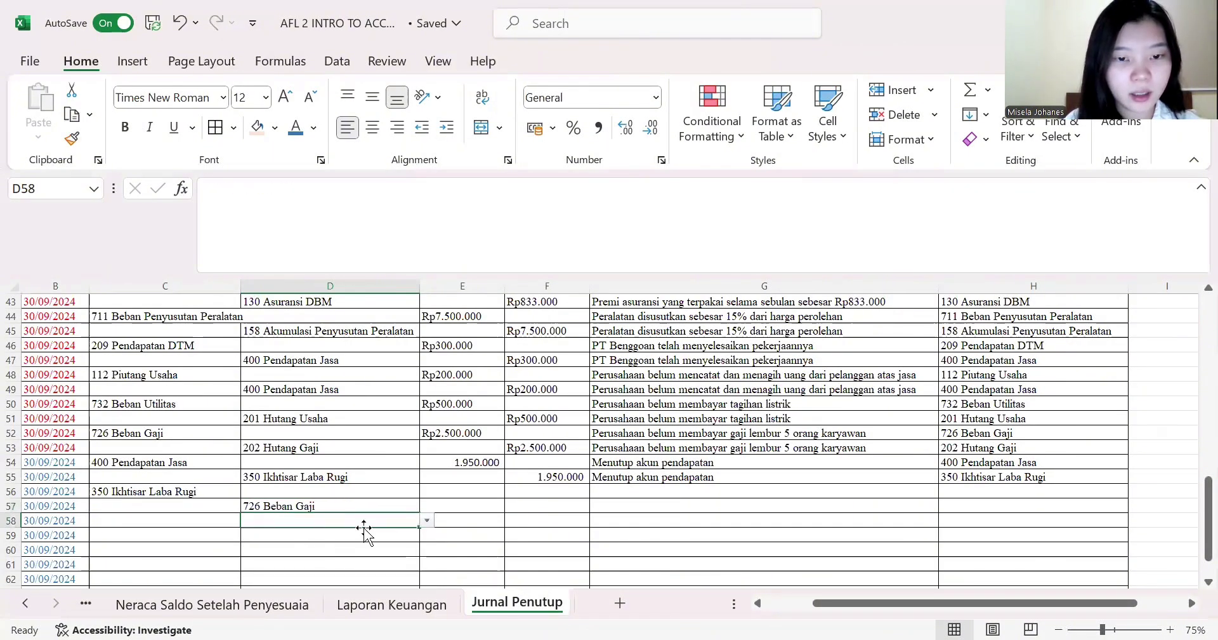
click(426, 522)
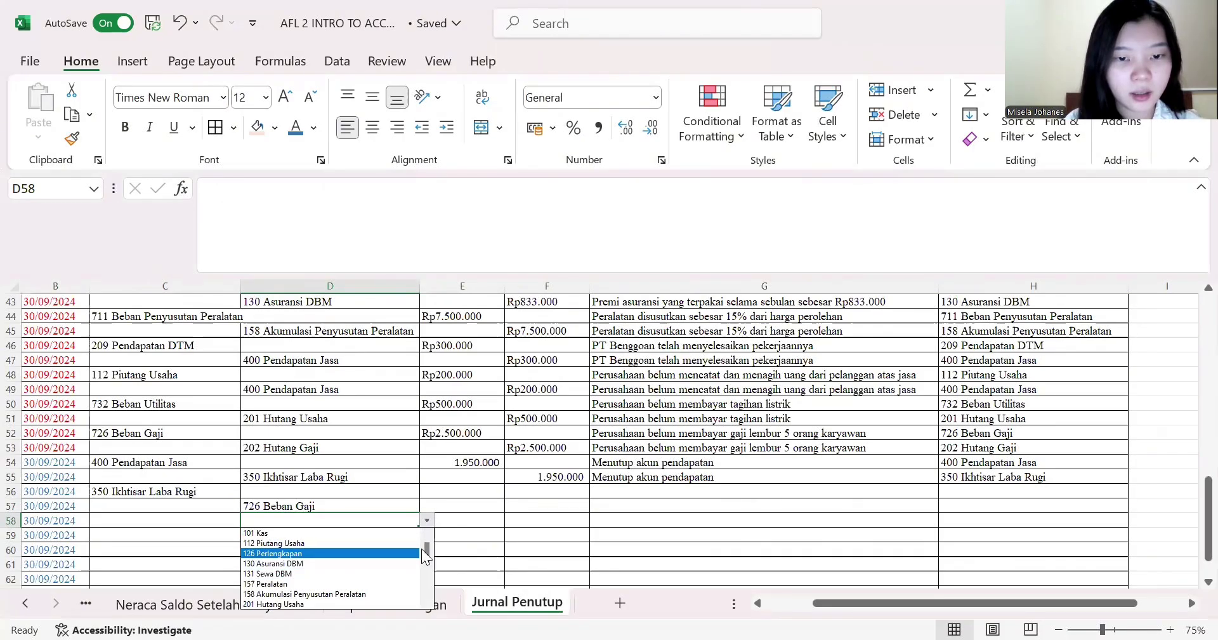
drag(425, 552, 419, 599)
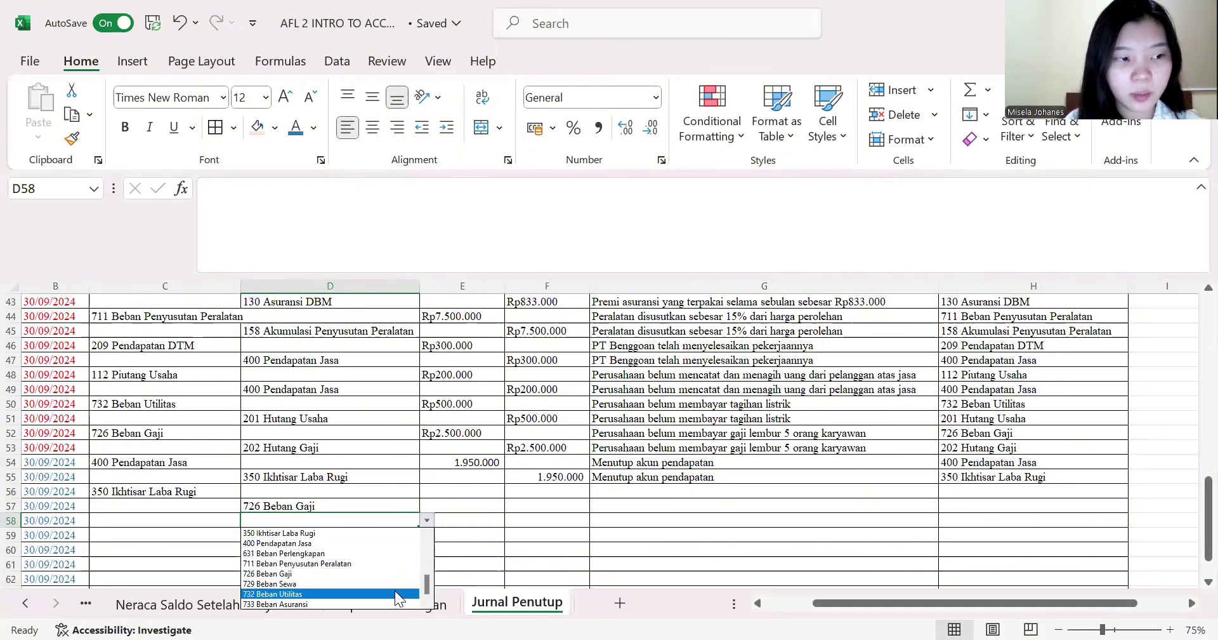
click(395, 594)
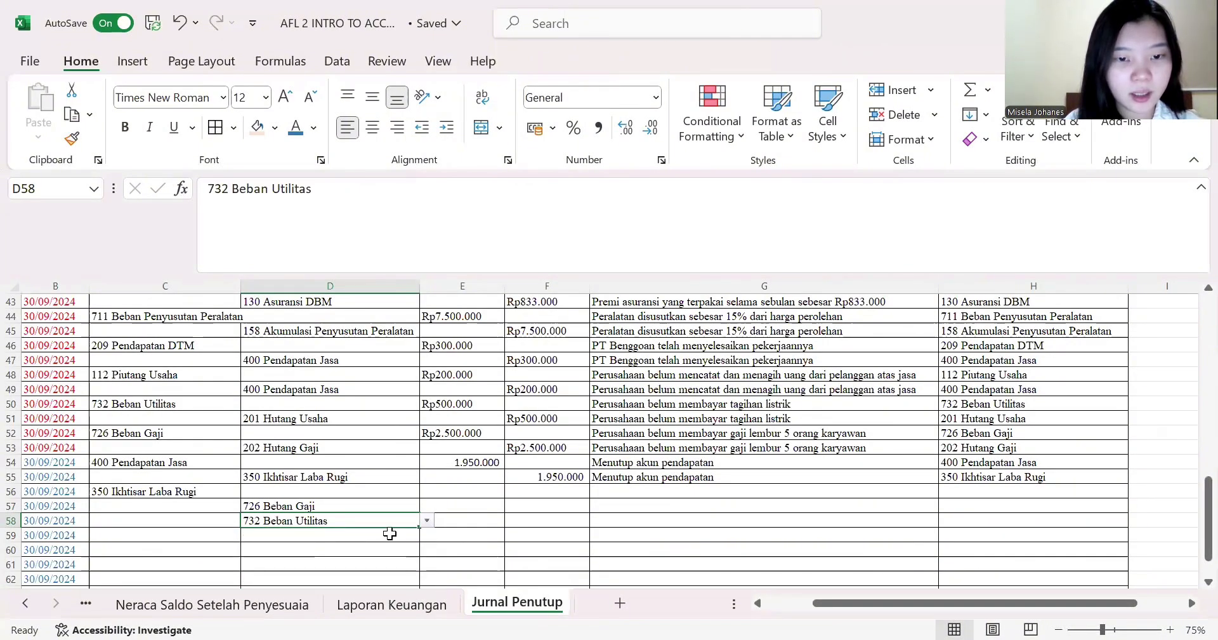
- Choose 733 Beban Asuransi as the third credit account of the expense closing entry in D59
click(424, 536)
click(427, 536)
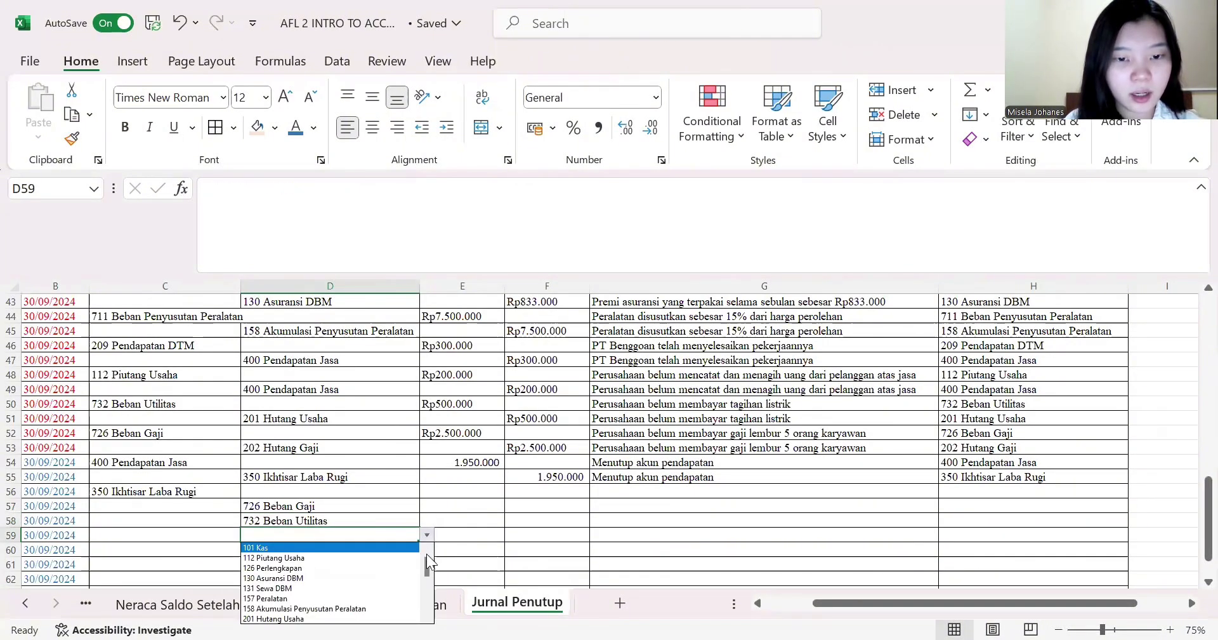
scroll(426, 559, down, 4)
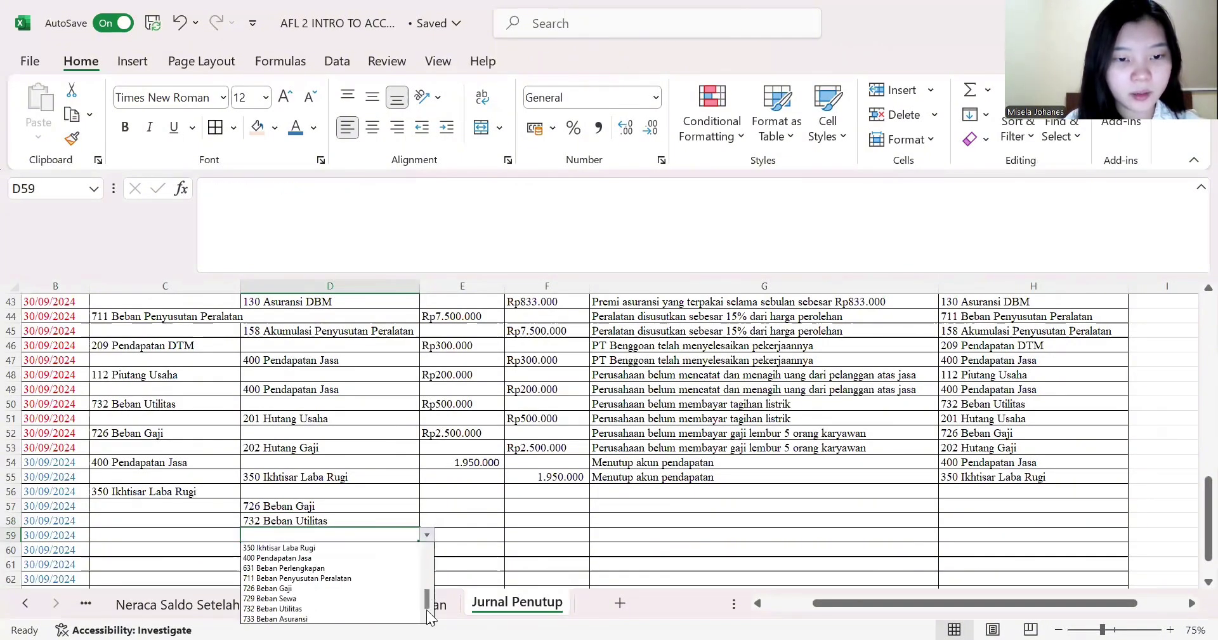
click(384, 617)
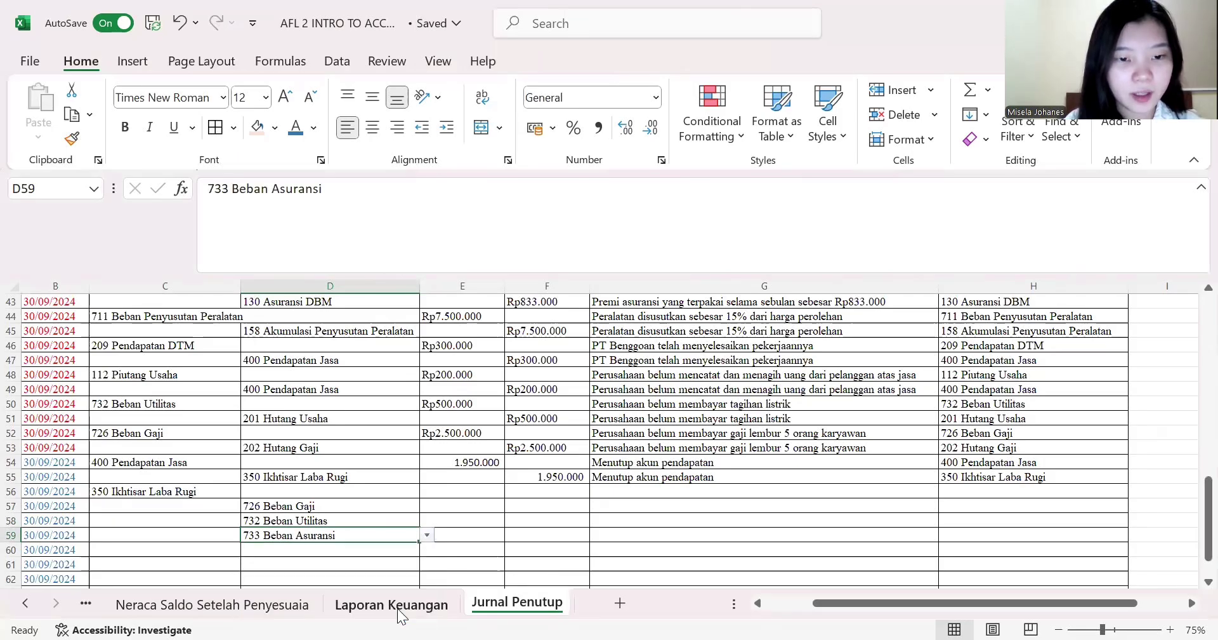
- Choose 631 Beban Perlengkapan as the fourth credit account of the expense closing entry in D60
click(407, 549)
click(428, 563)
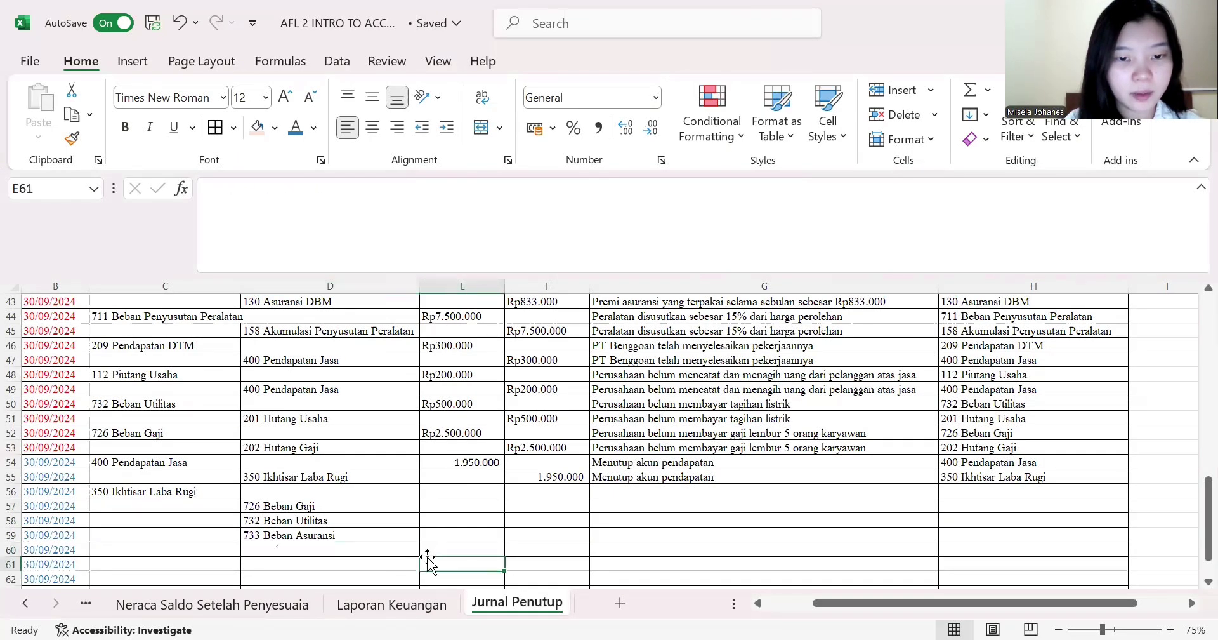
click(393, 549)
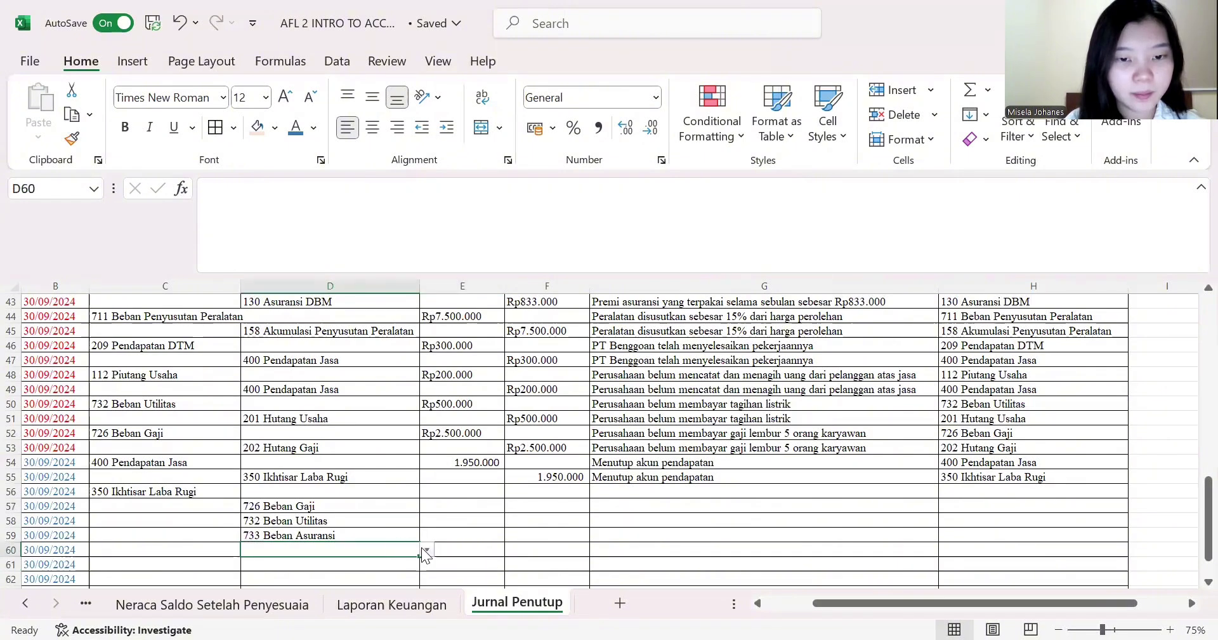
click(425, 550)
drag(425, 573, 424, 610)
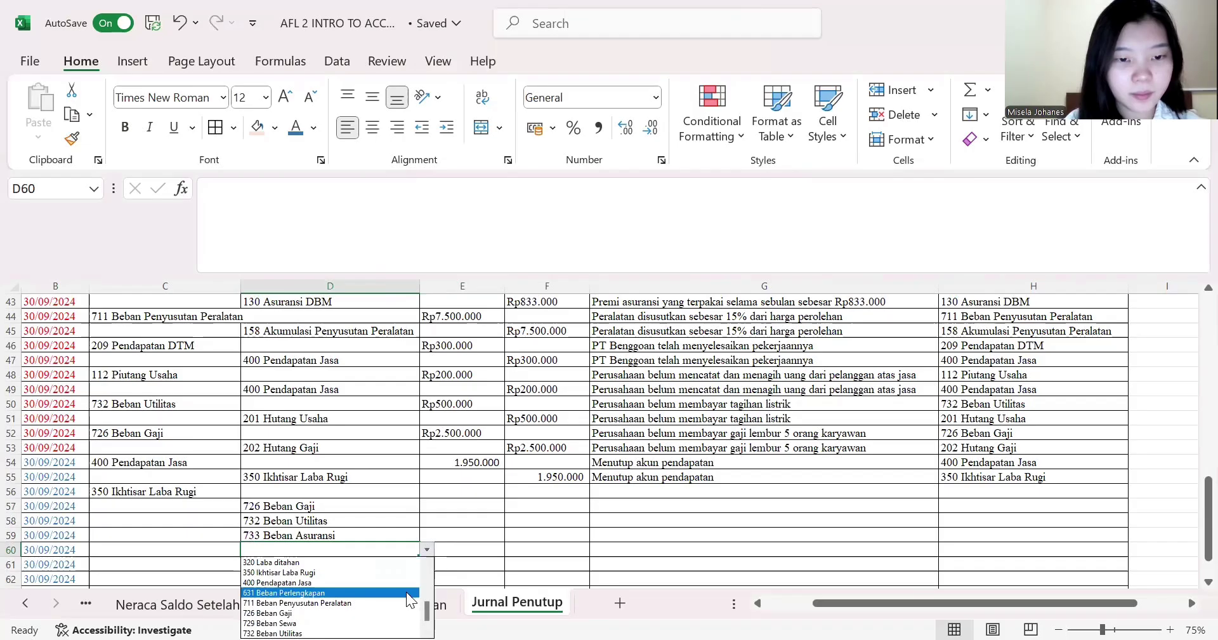
click(406, 592)
- Choose 711 Beban Penyusutan Peralatan as the fifth credit account of the expense closing entry in D61
click(382, 565)
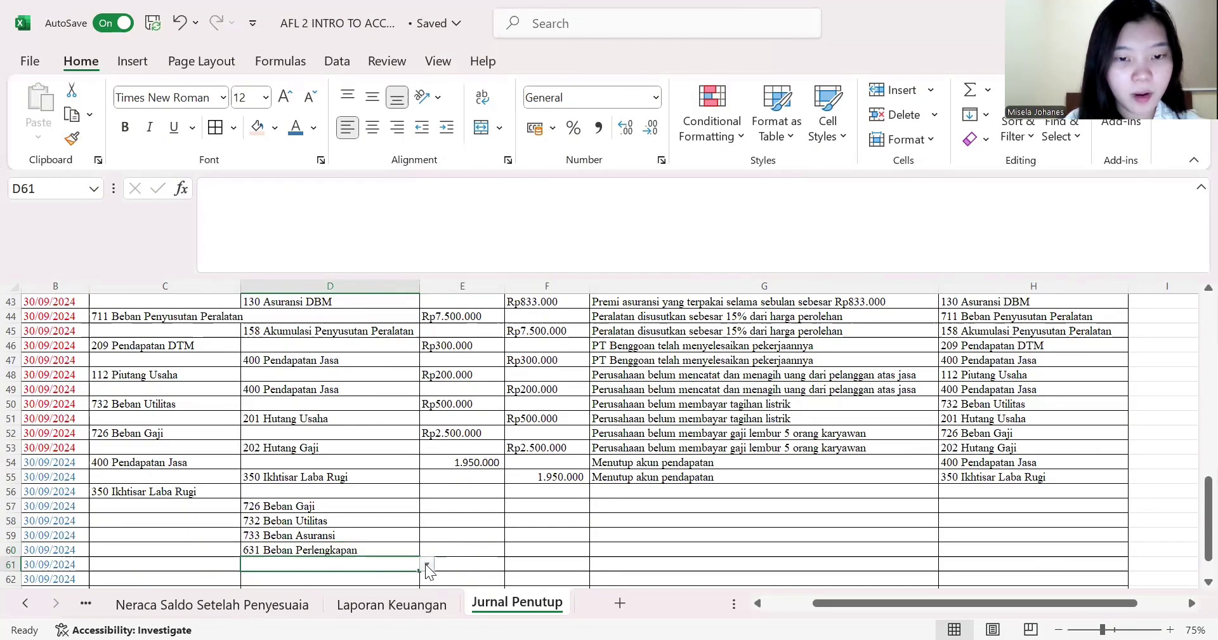
click(426, 564)
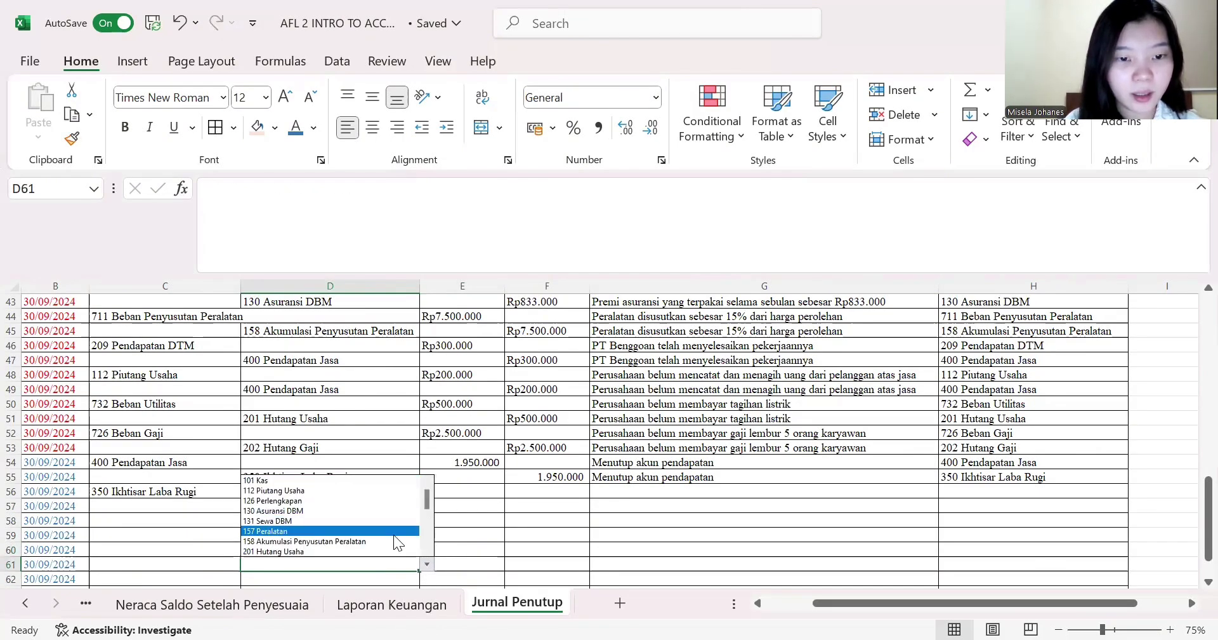
scroll(424, 505, down, 3)
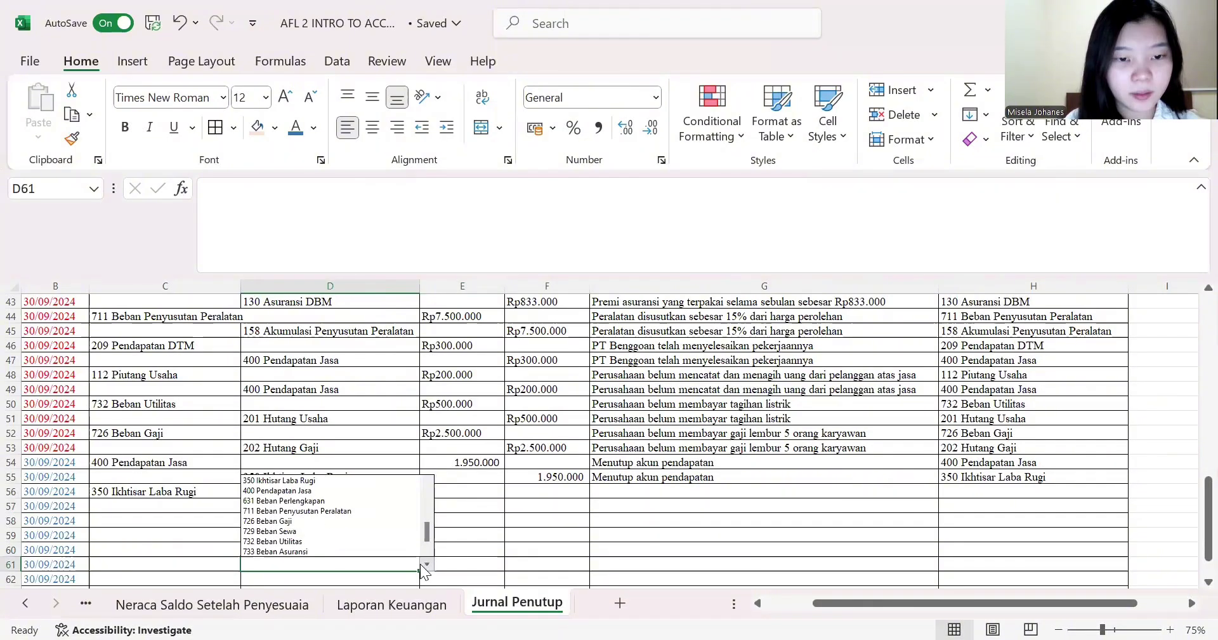
click(399, 510)
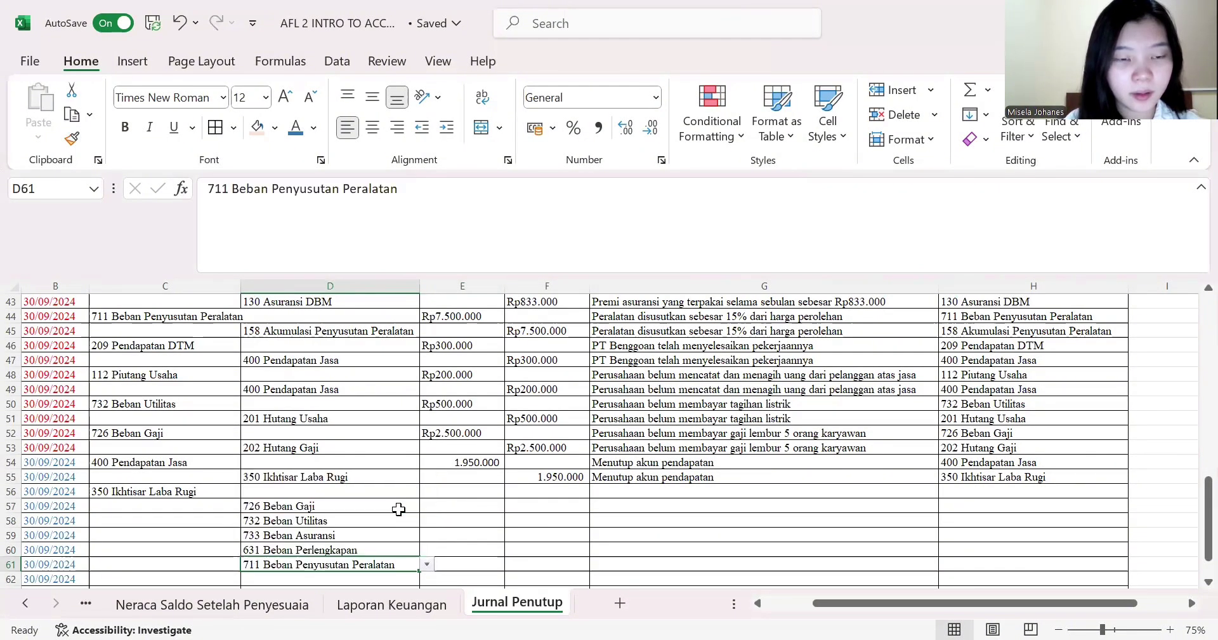
- Copy the expense debit balances B15:B19 from Neraca Saldo Setelah Penyesuaian into the credit column of Jurnal Penutup, starting at F57
click(215, 603)
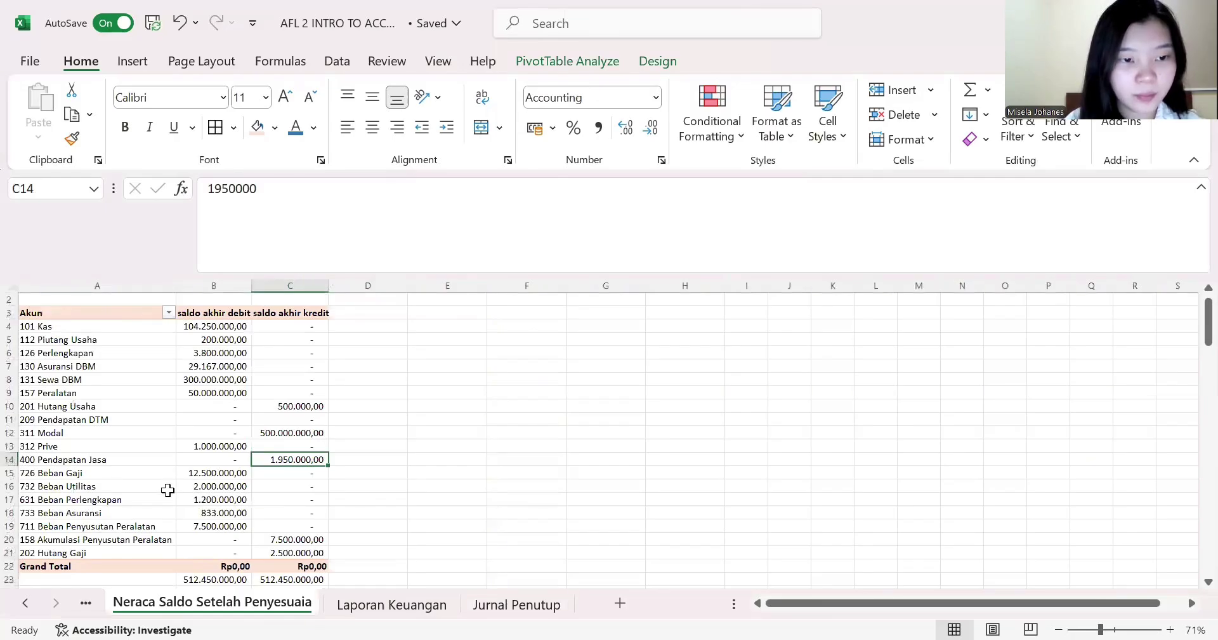
mouse_move(228, 488)
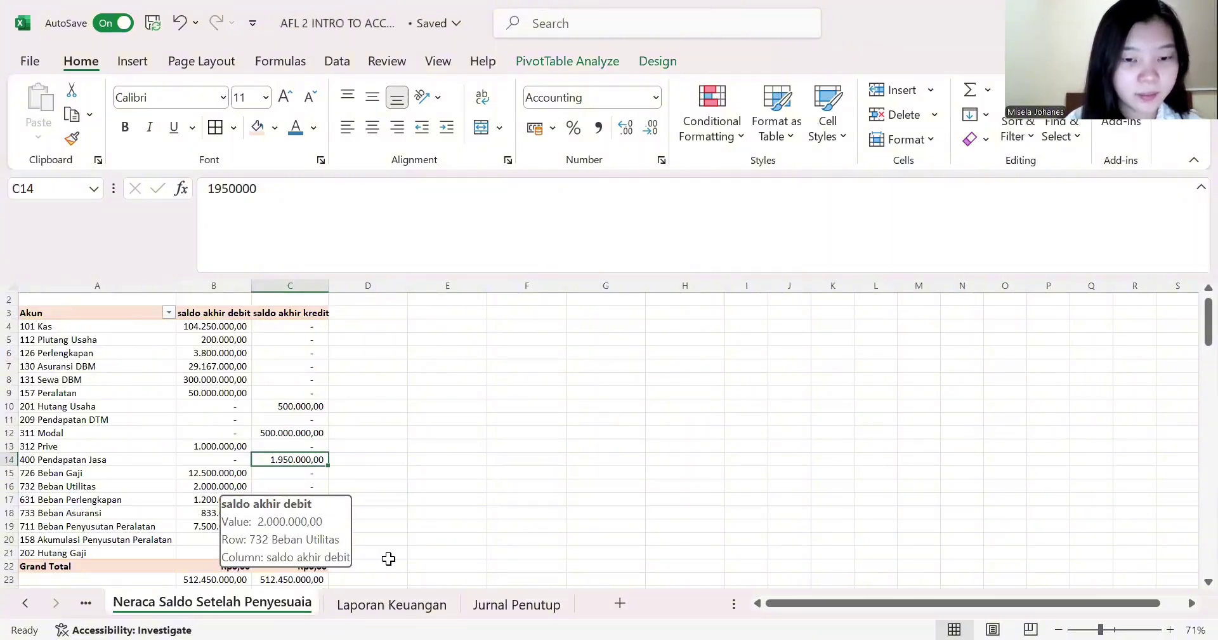
click(483, 604)
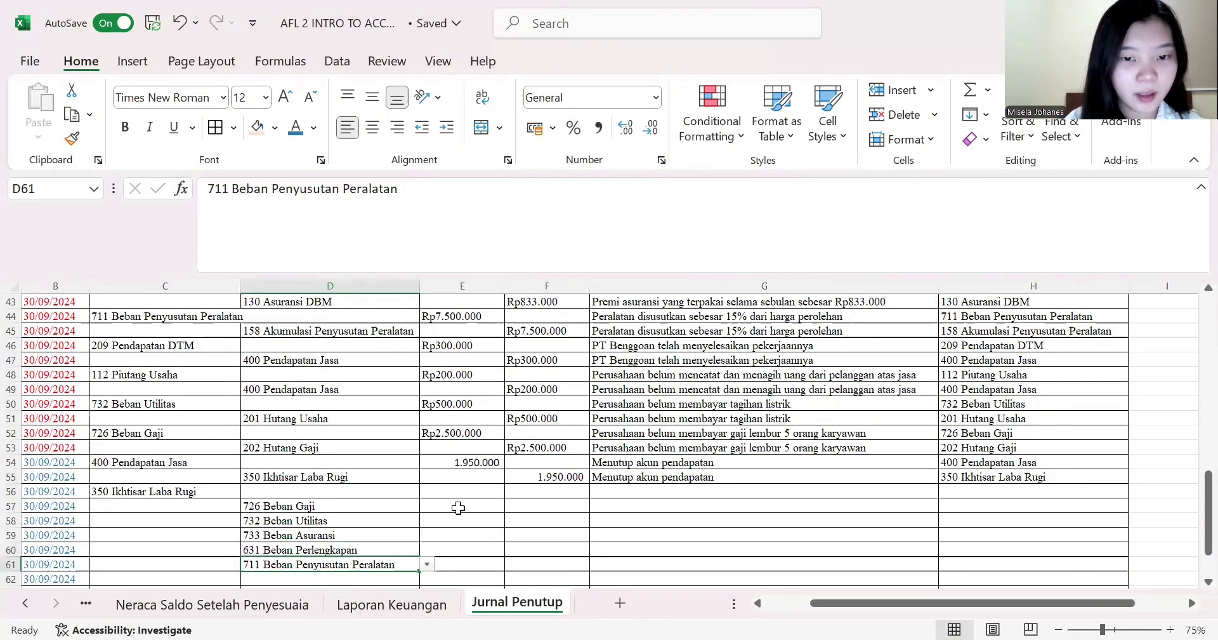
click(215, 606)
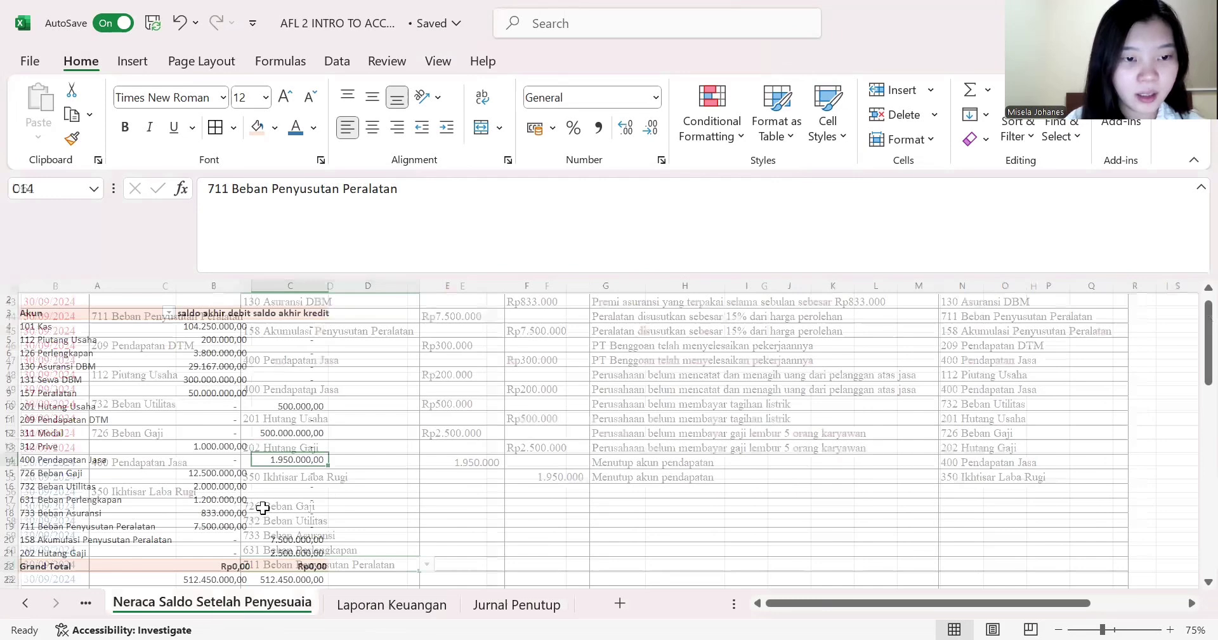
drag(236, 472, 236, 522)
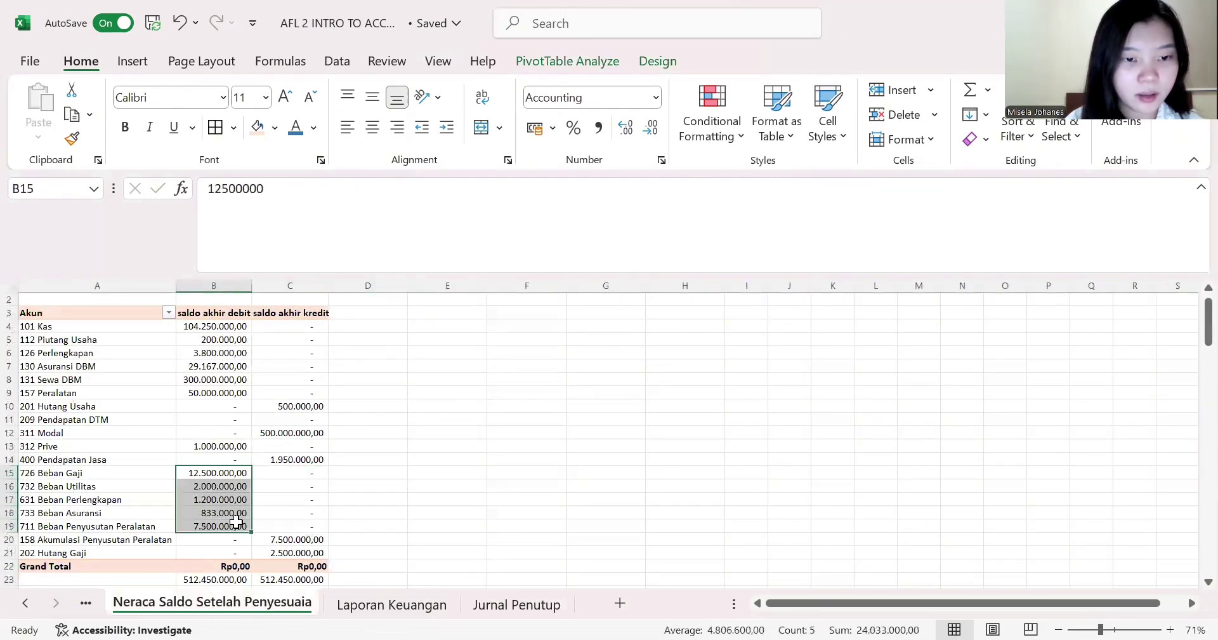
right_click(236, 521)
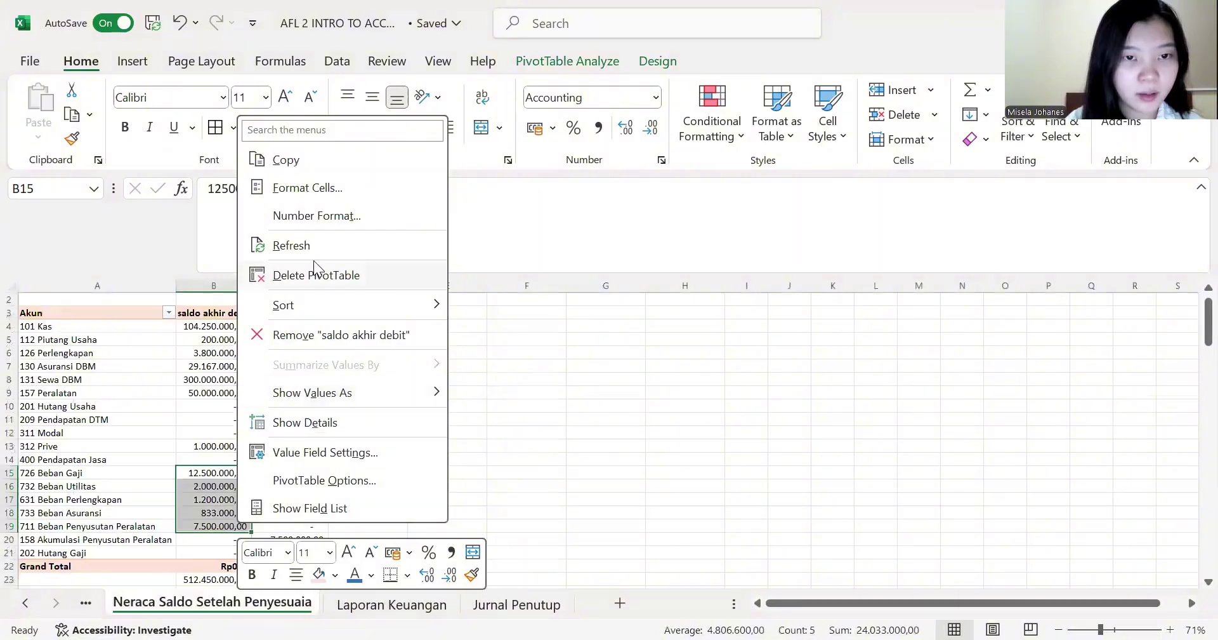
click(349, 159)
click(485, 606)
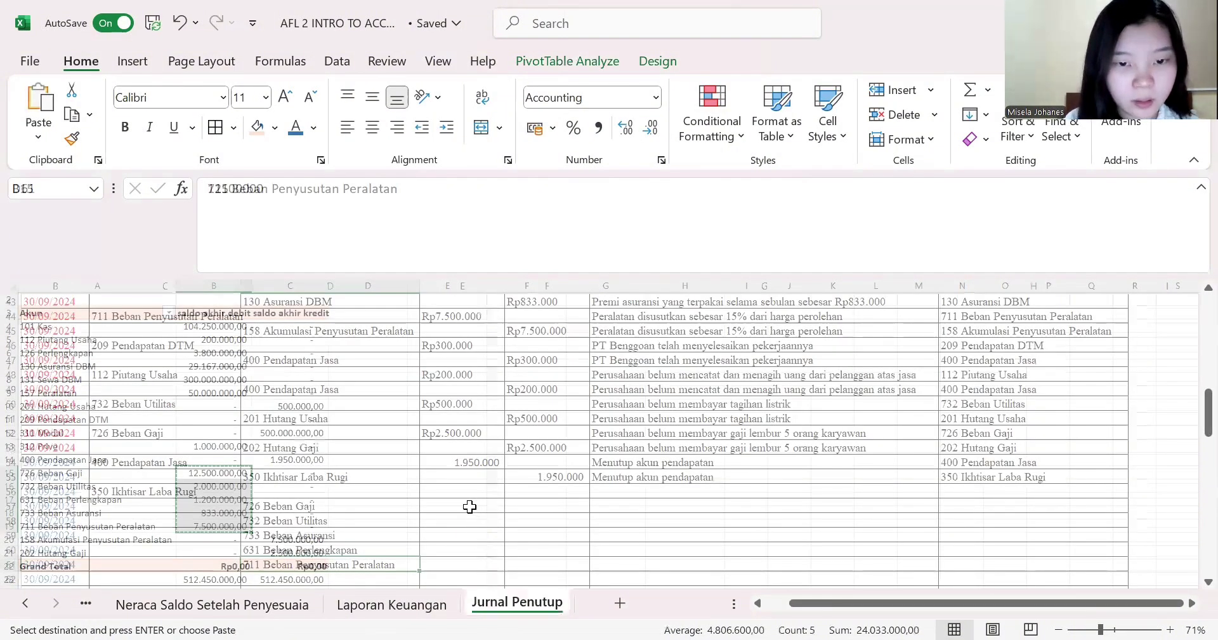
click(471, 511)
click(535, 509)
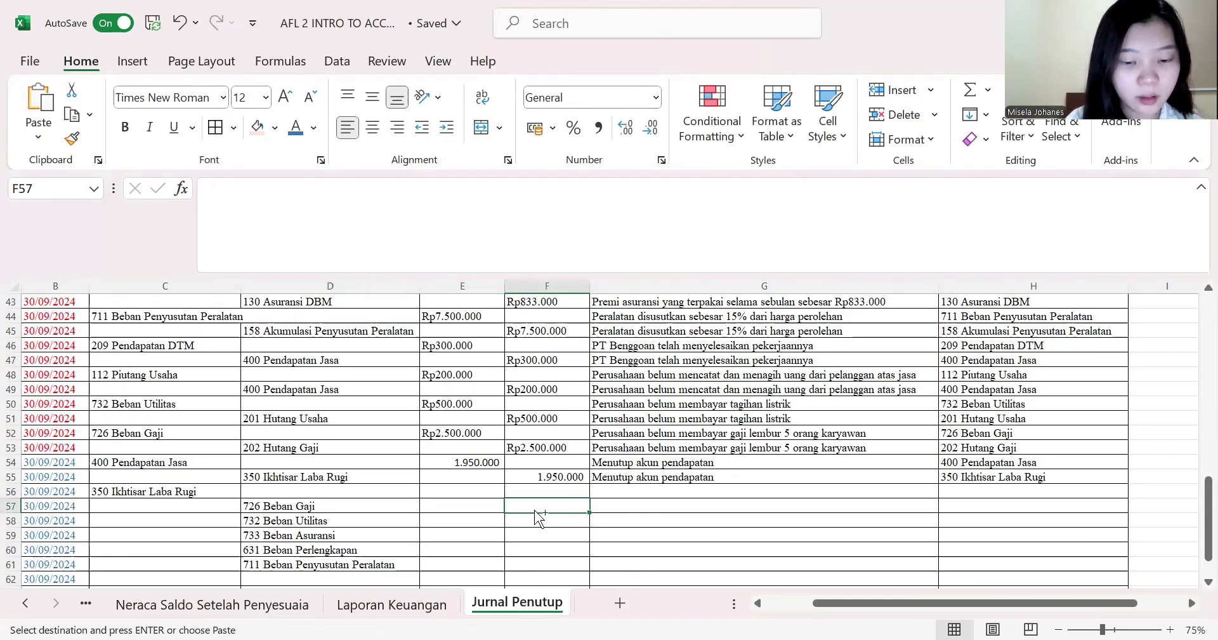
key(ctrl+v)
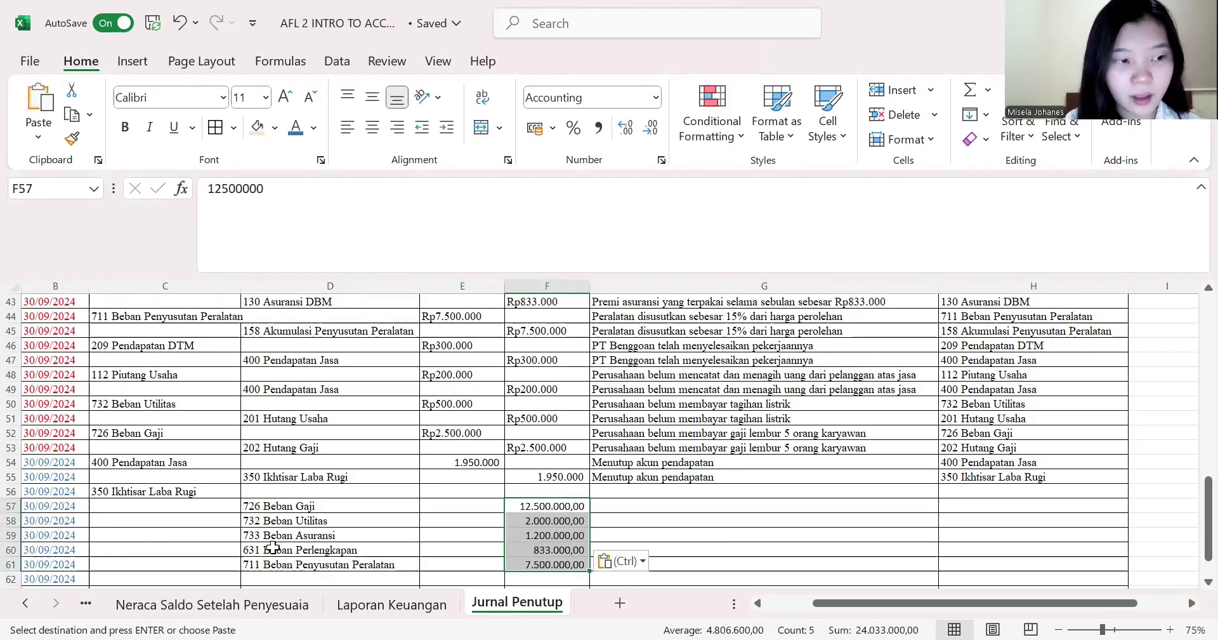
- Compare the pasted credit amounts and their account order in Jurnal Penutup with the expense balances on Neraca Saldo Setelah Penyesuaian
click(200, 611)
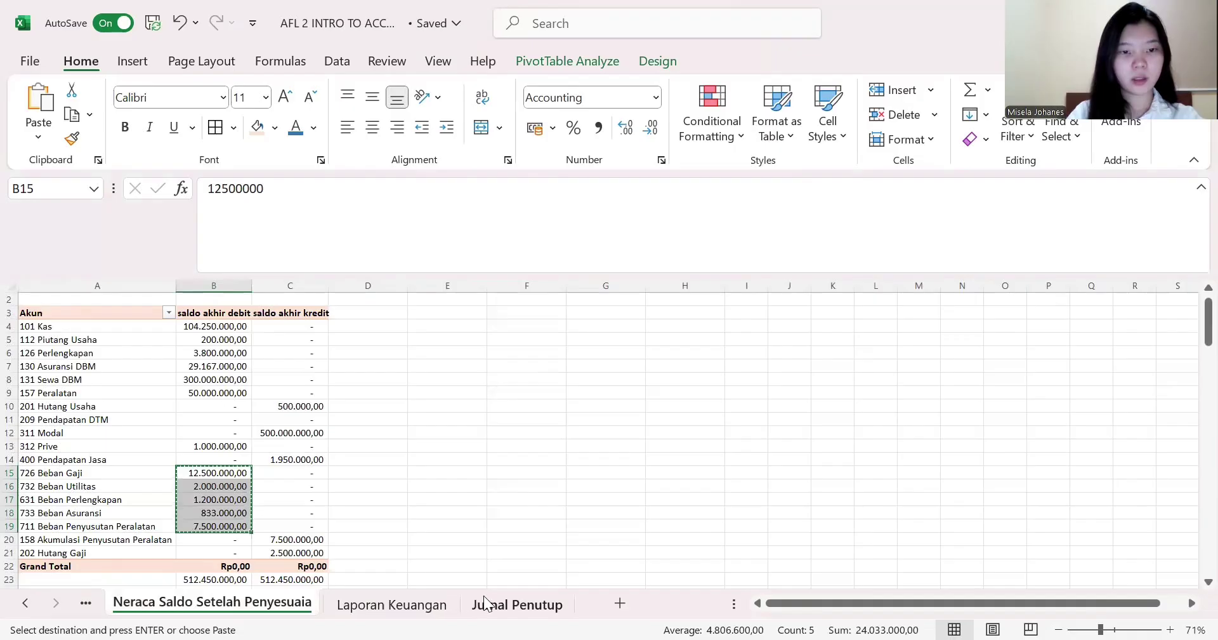
click(511, 605)
key(ctrl+v)
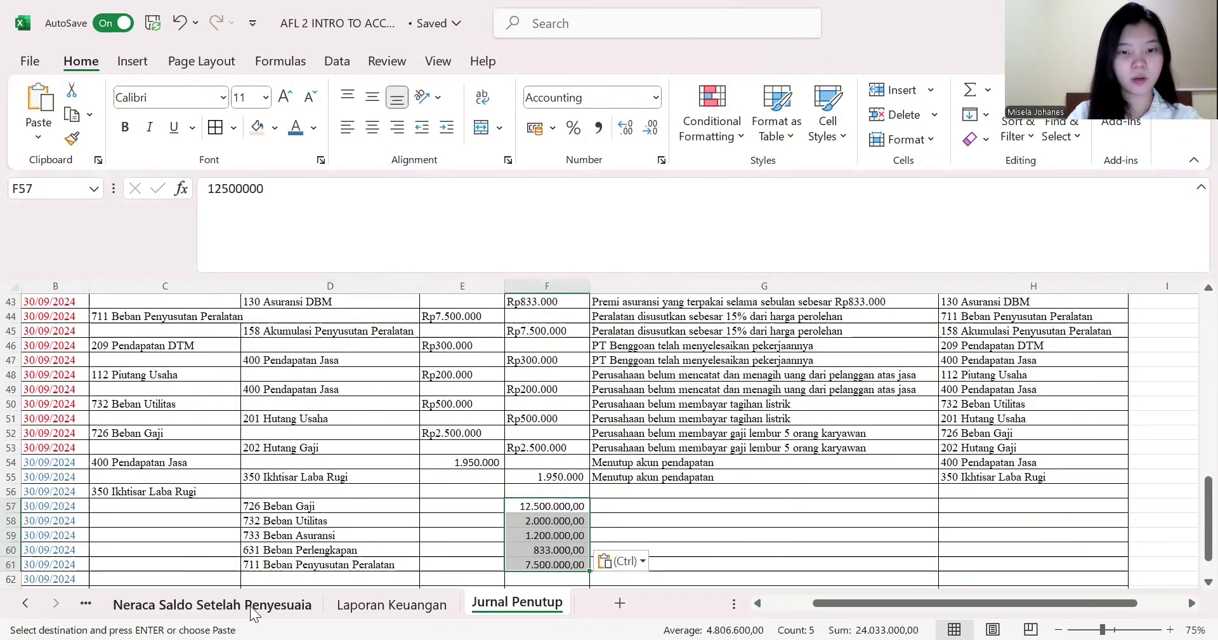
click(252, 611)
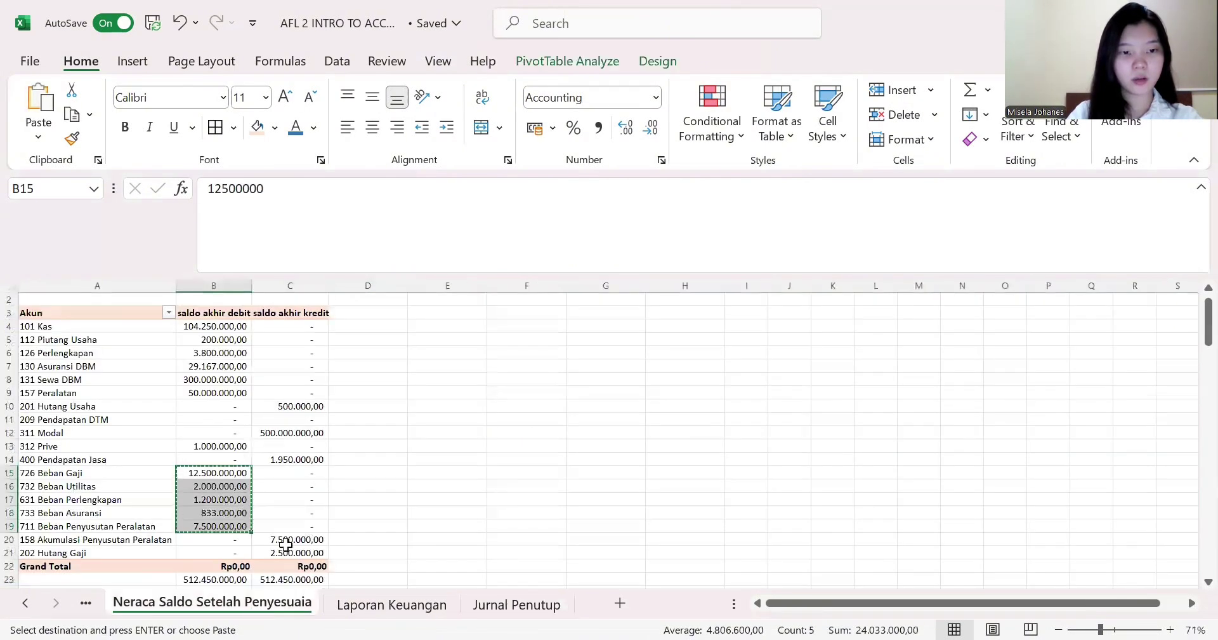
click(503, 609)
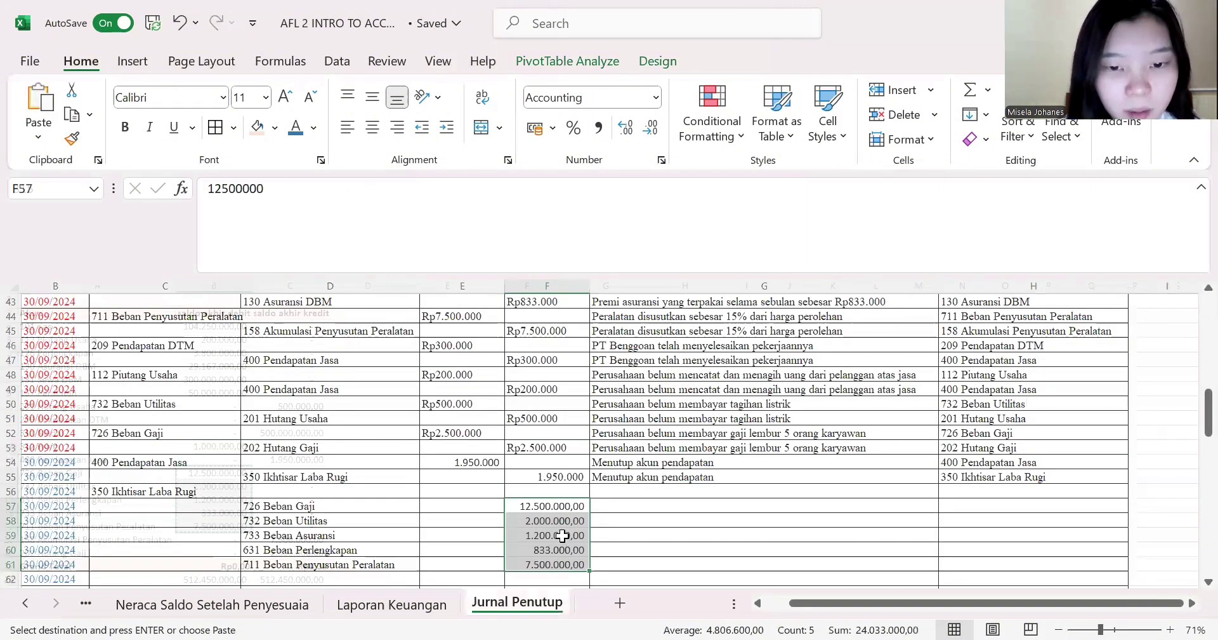
key(ctrl+v)
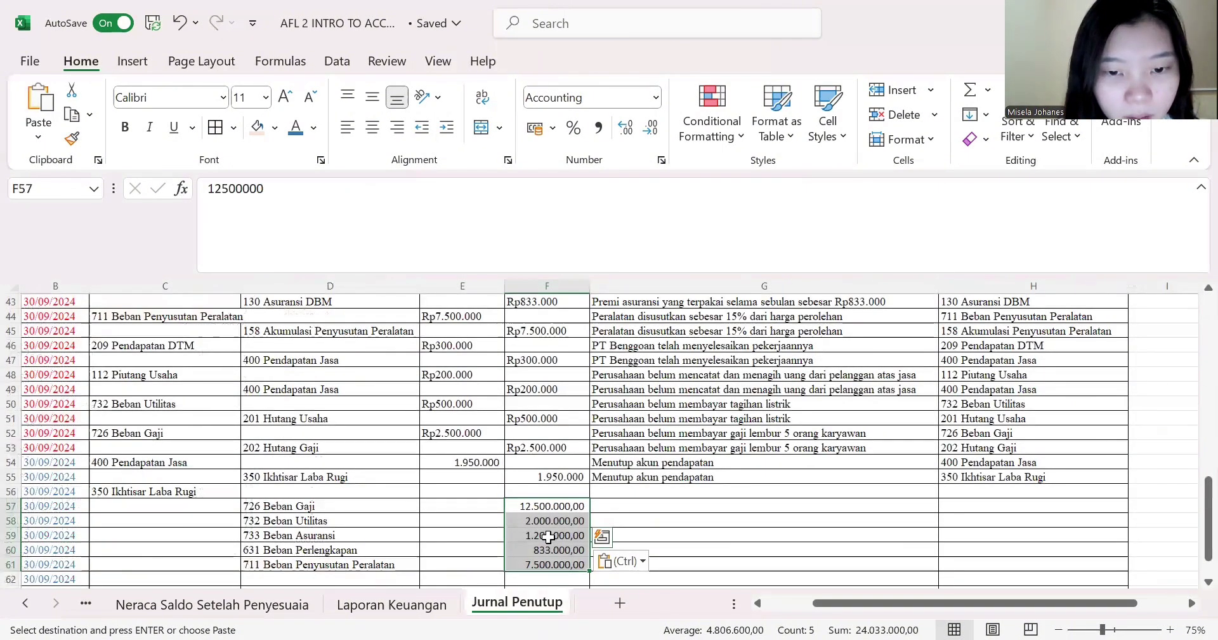
- Set the credit amount of 631 Beban Perlengkapan in F60 to 1200000
click(551, 536)
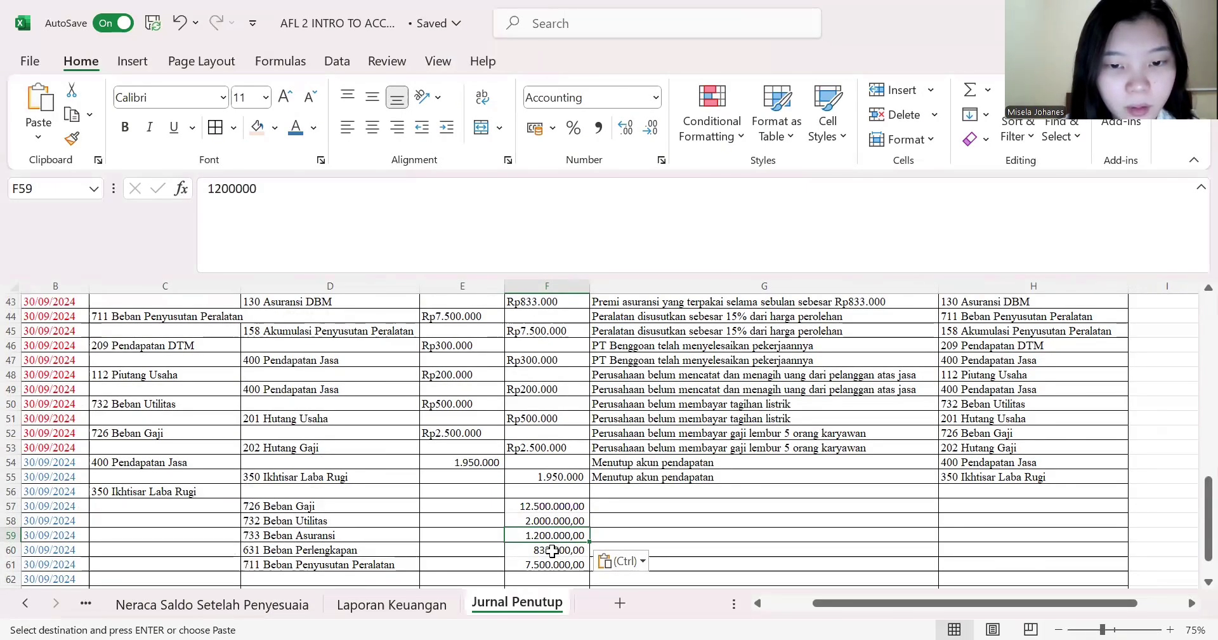
click(552, 551)
text(=)
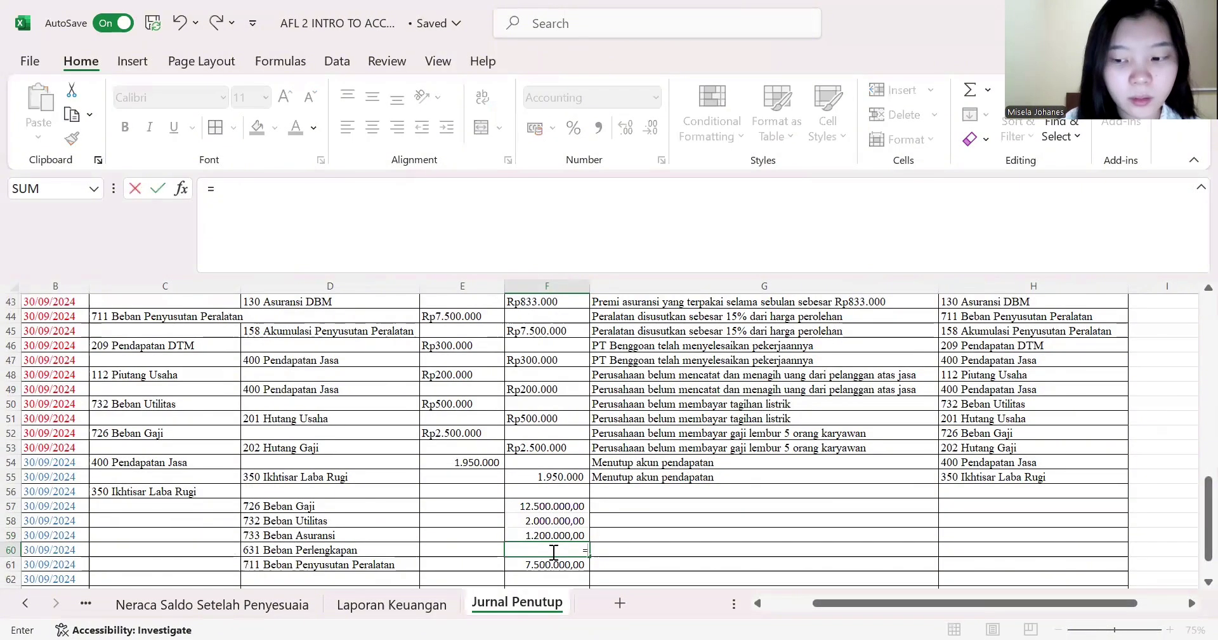
key(BackSpace)
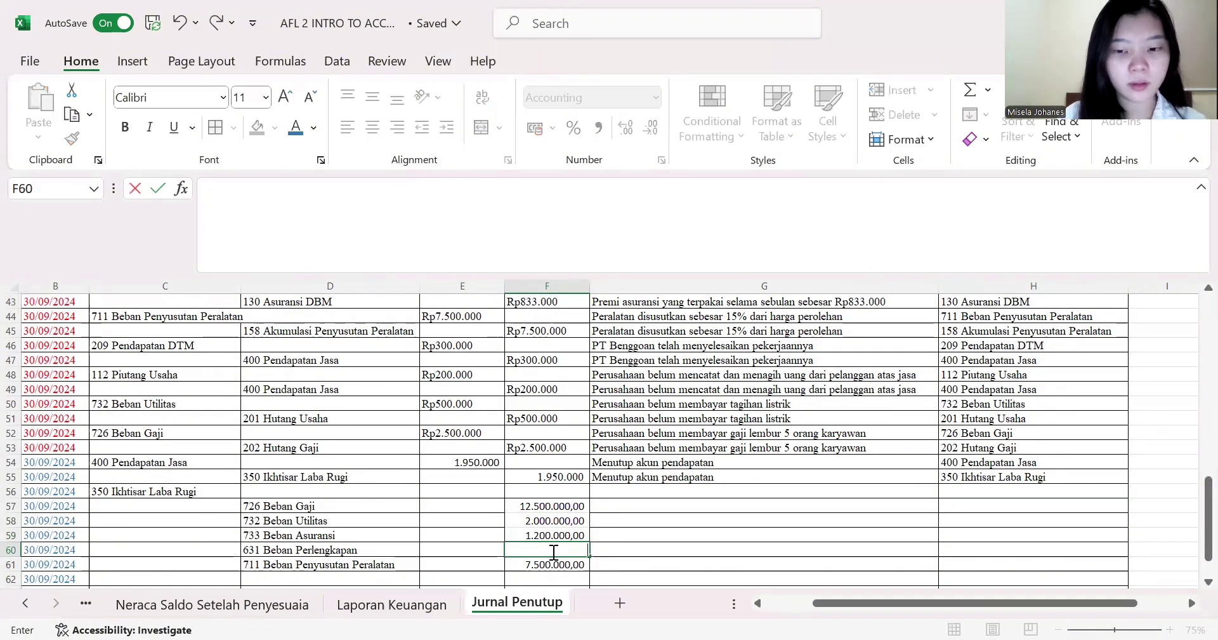
text(1.200.)
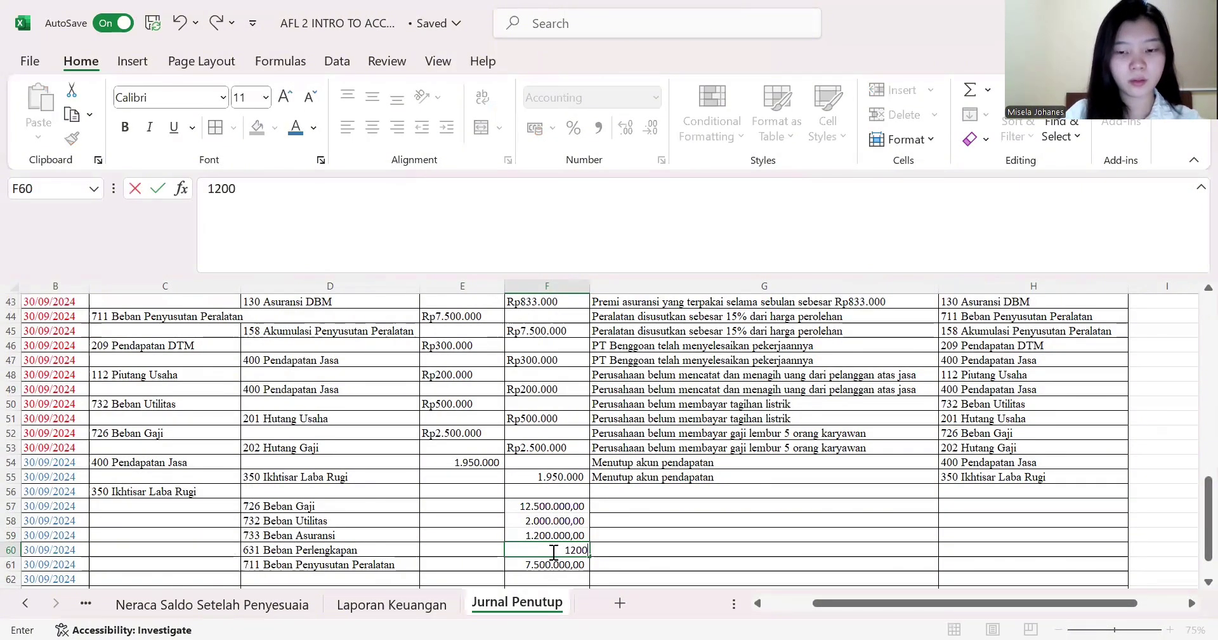
text(000)
- Set the credit amount of 733 Beban Asuransi in F59 to 833000
key(Up)
key(Up)
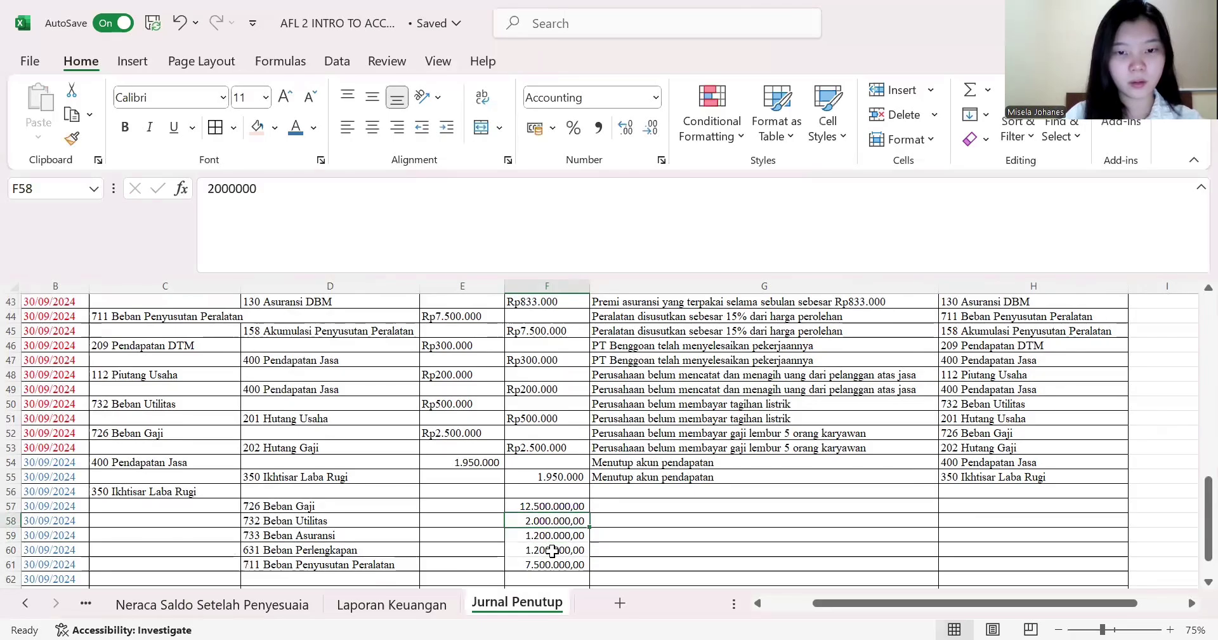
key(Down)
text(8)
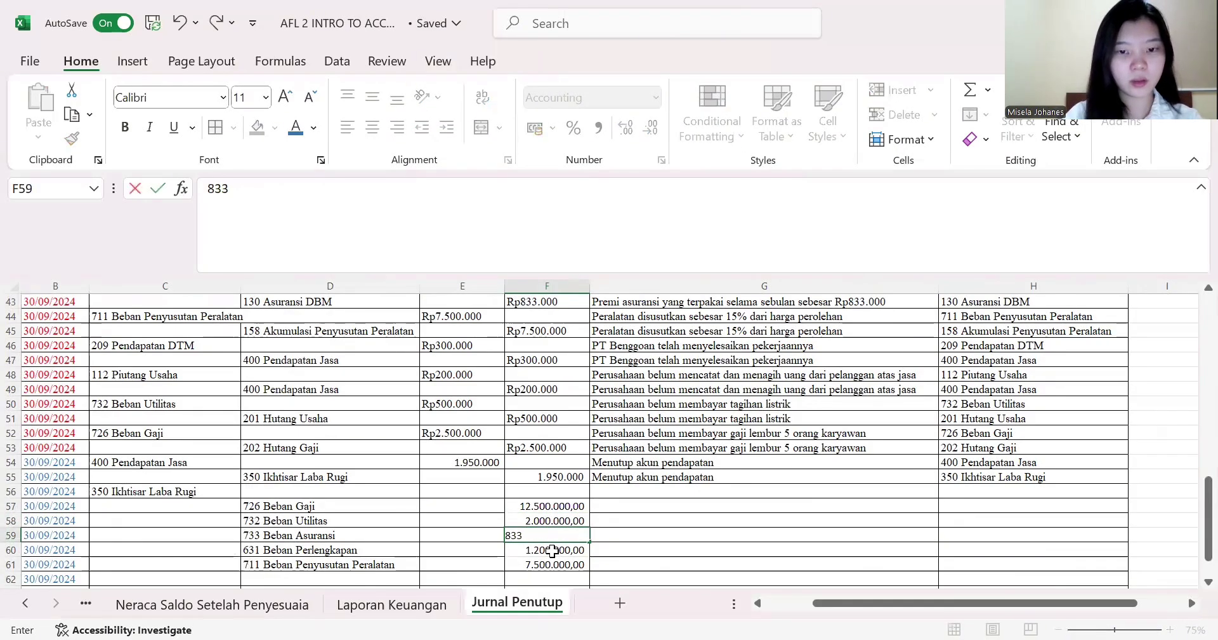
text(33000)
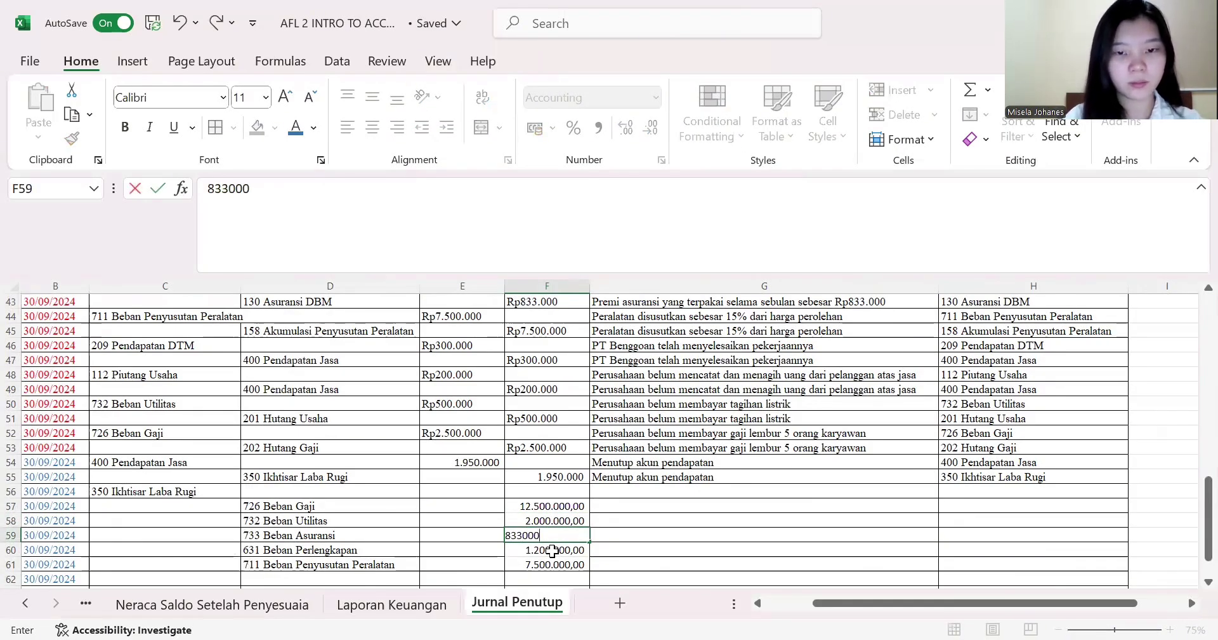
click(653, 547)
- Remove both decimal places from the expense credit amounts in F57:F61
drag(573, 507, 571, 564)
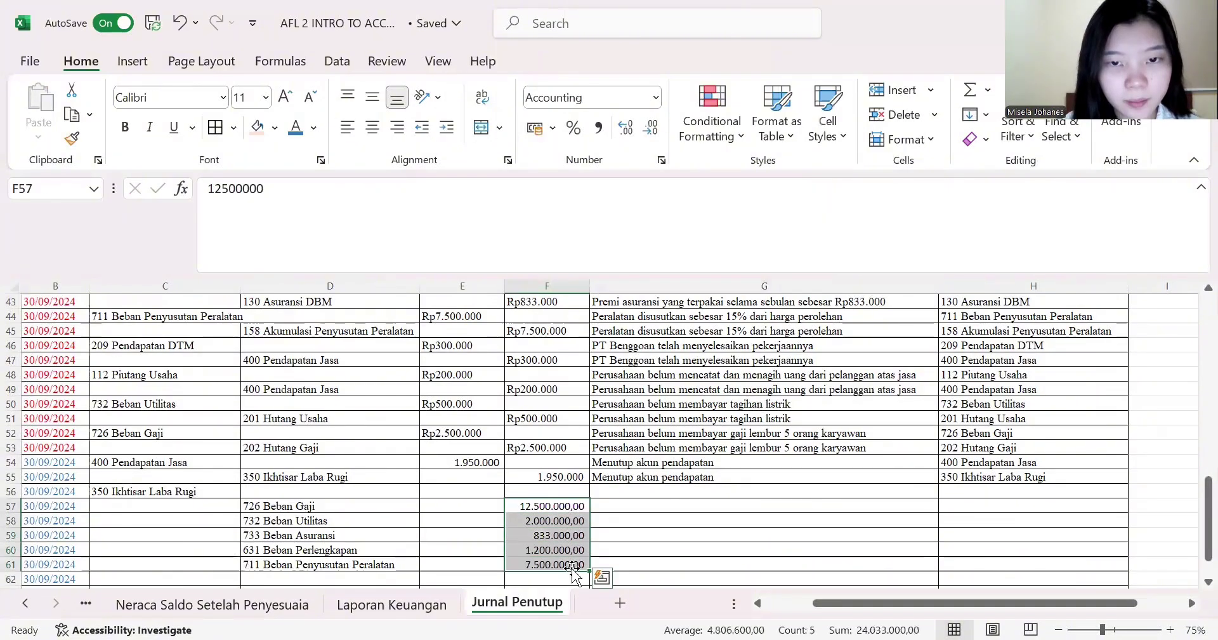
click(657, 127)
click(657, 127)
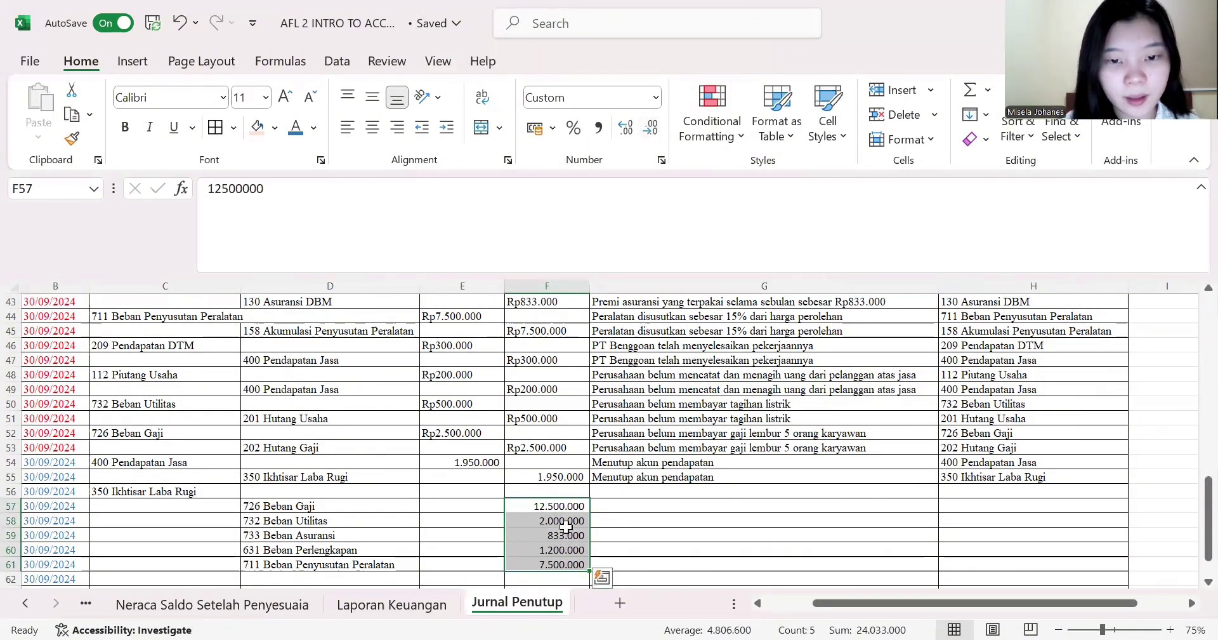
- Total the expense credit amounts F57:F61 with a SUM formula in E56 as the debit of 350 Ikhtisar Laba Rugi
click(464, 490)
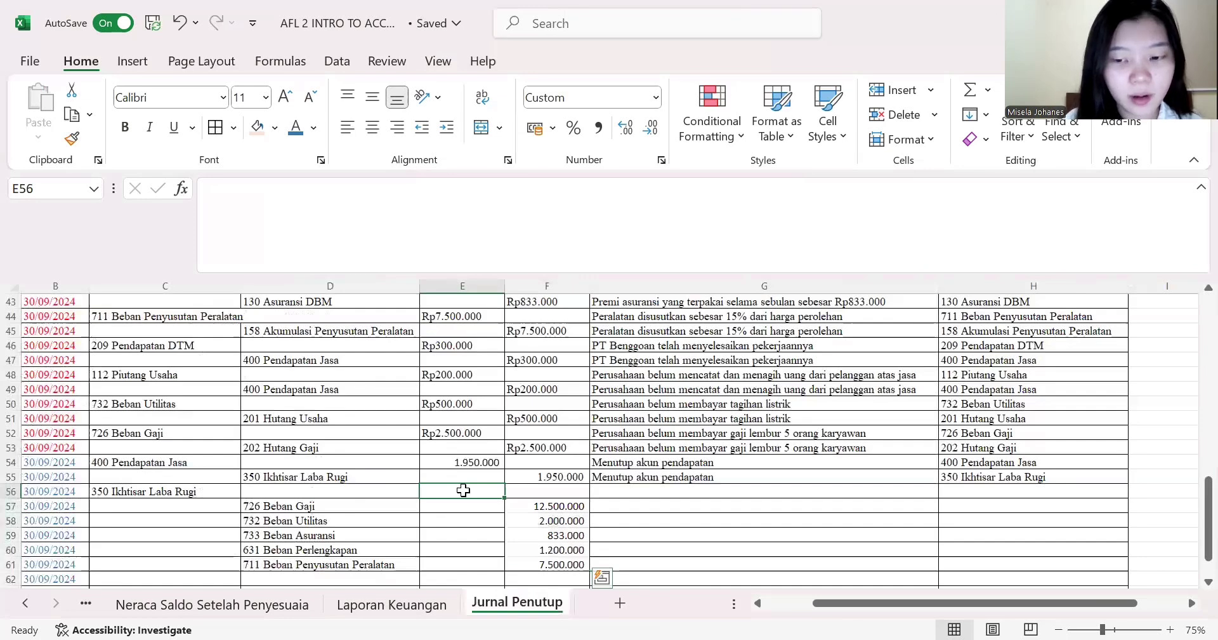
text(=sum)
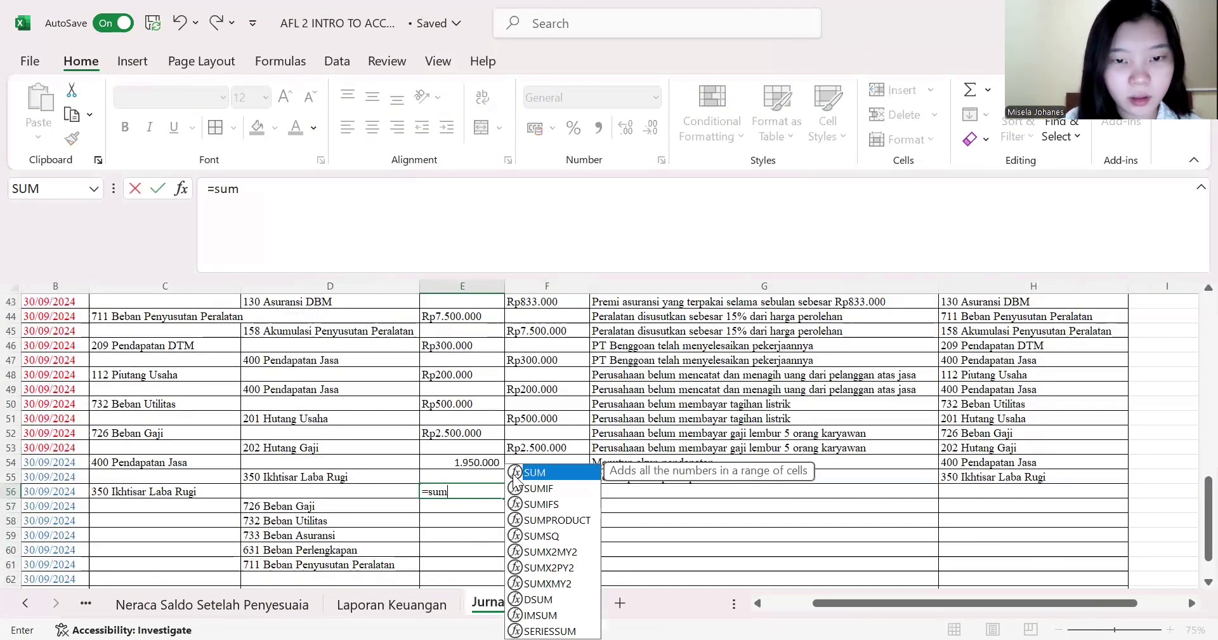
key(Tab)
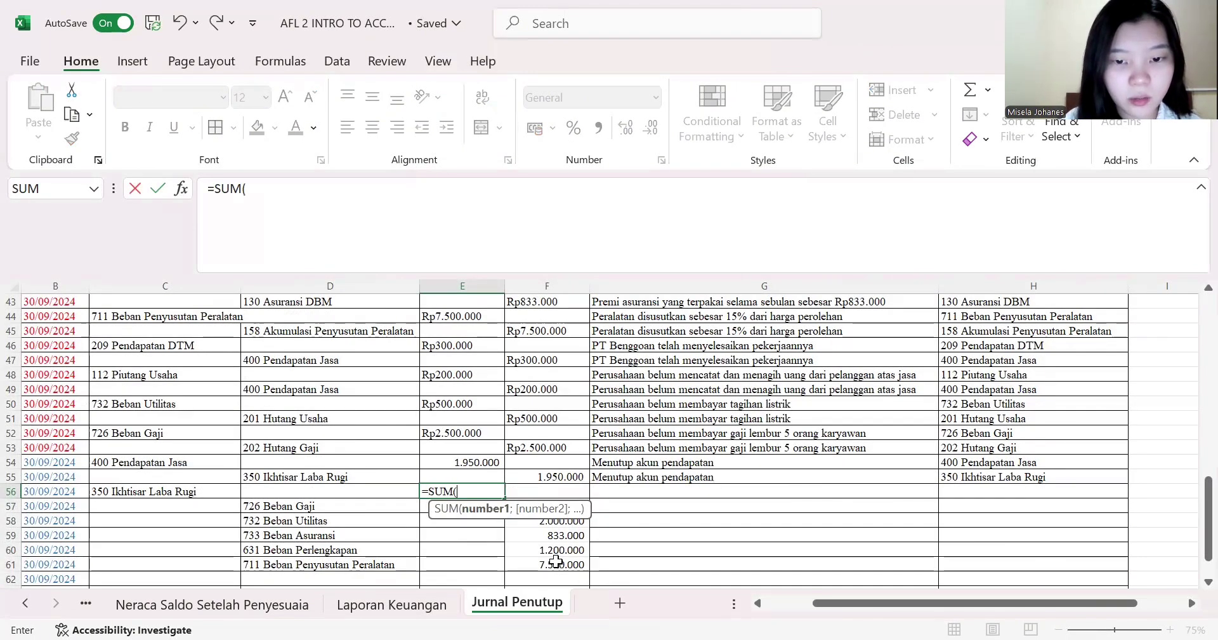
drag(559, 564, 558, 505)
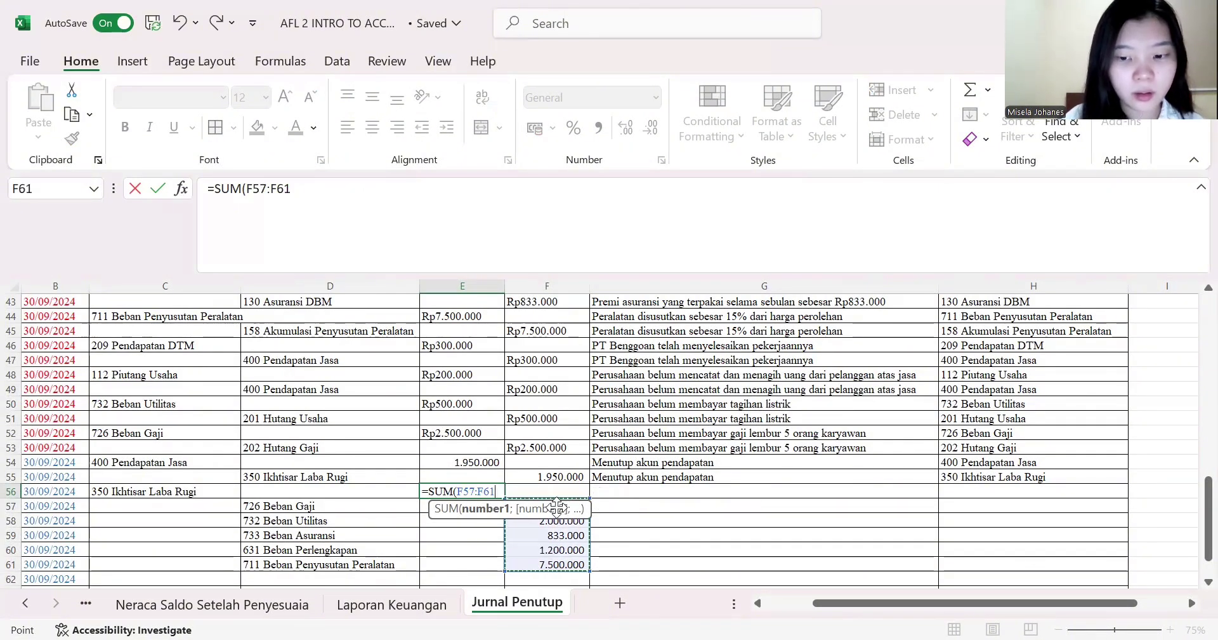
key(Return)
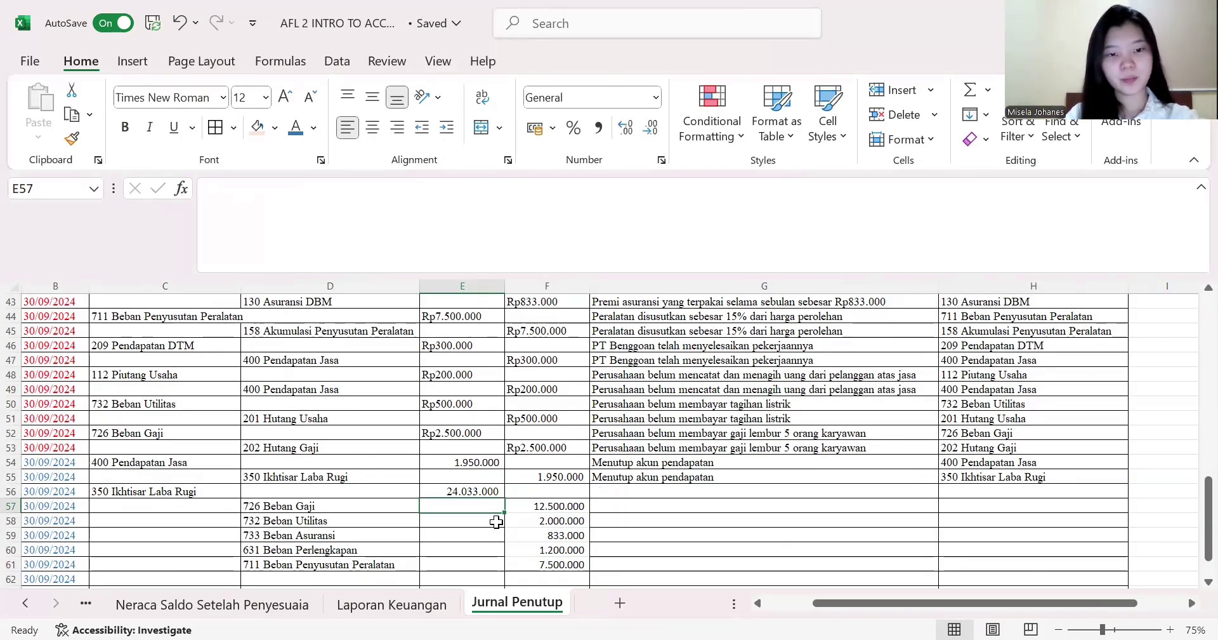
- Enter the accounts for closing the drawings: 320 Laba ditahan as debit in C62 and 312 Prive as credit in D63
scroll(496, 521, down, 2)
scroll(144, 496, down, 1)
click(143, 492)
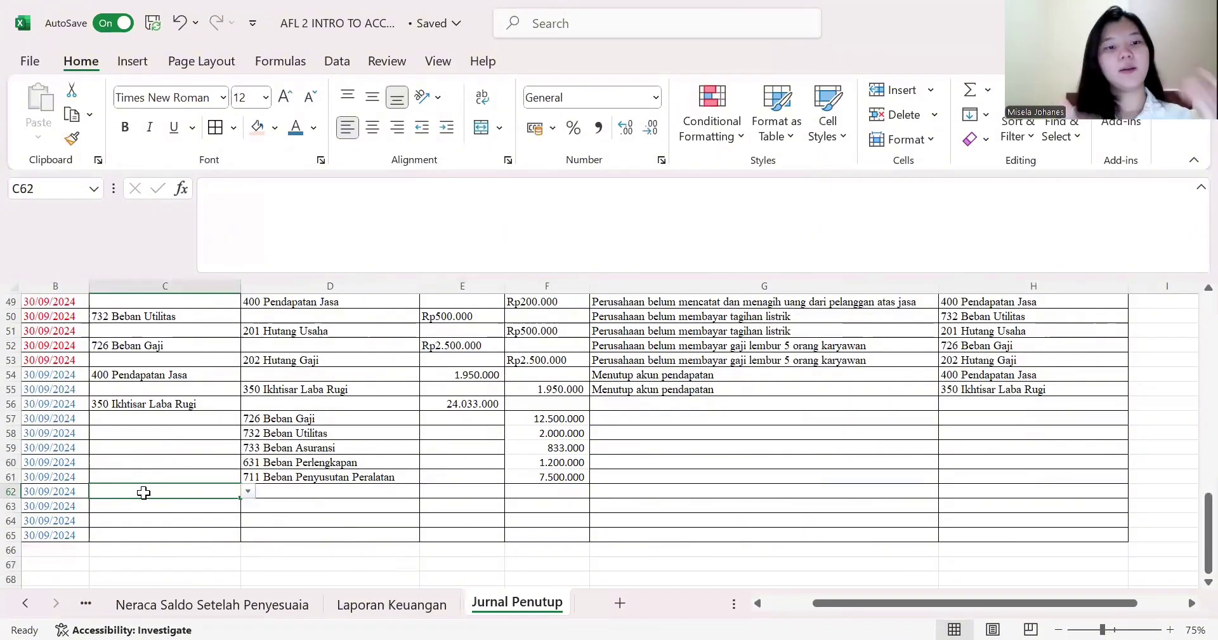
scroll(199, 415, up, 1)
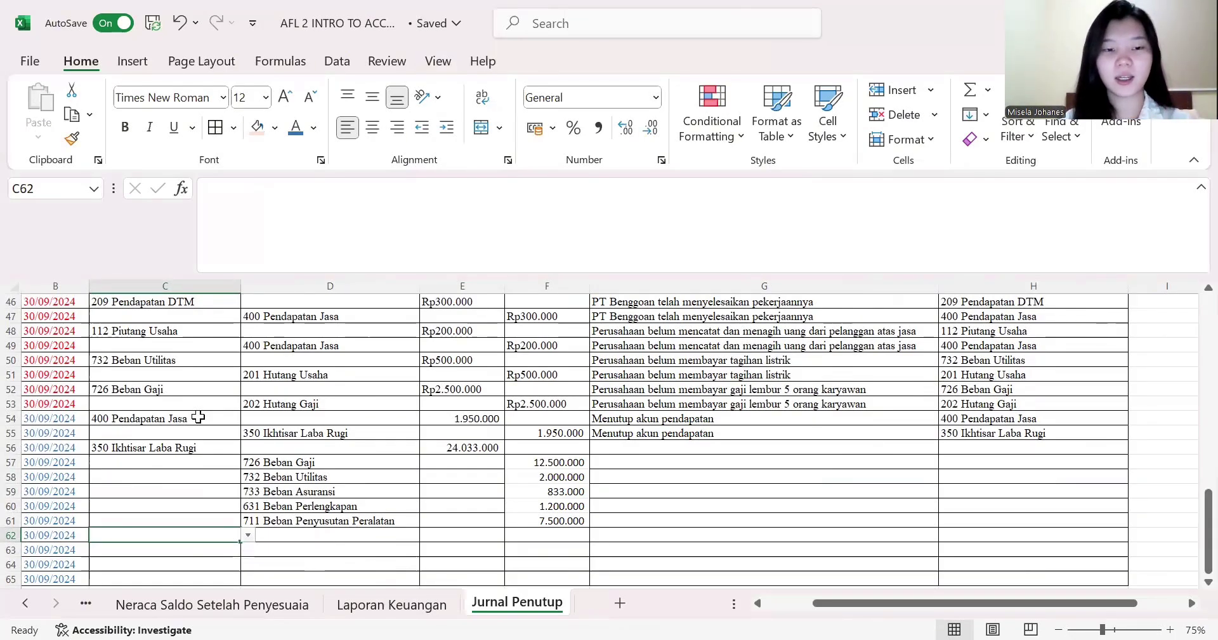
click(247, 535)
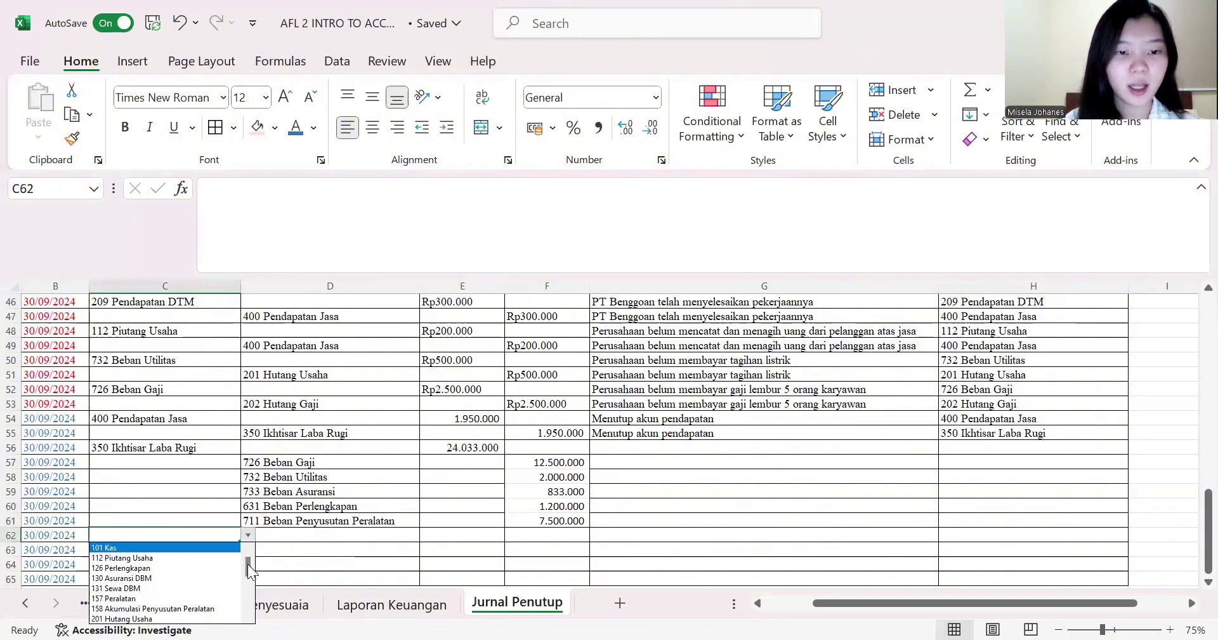
drag(247, 564, 248, 589)
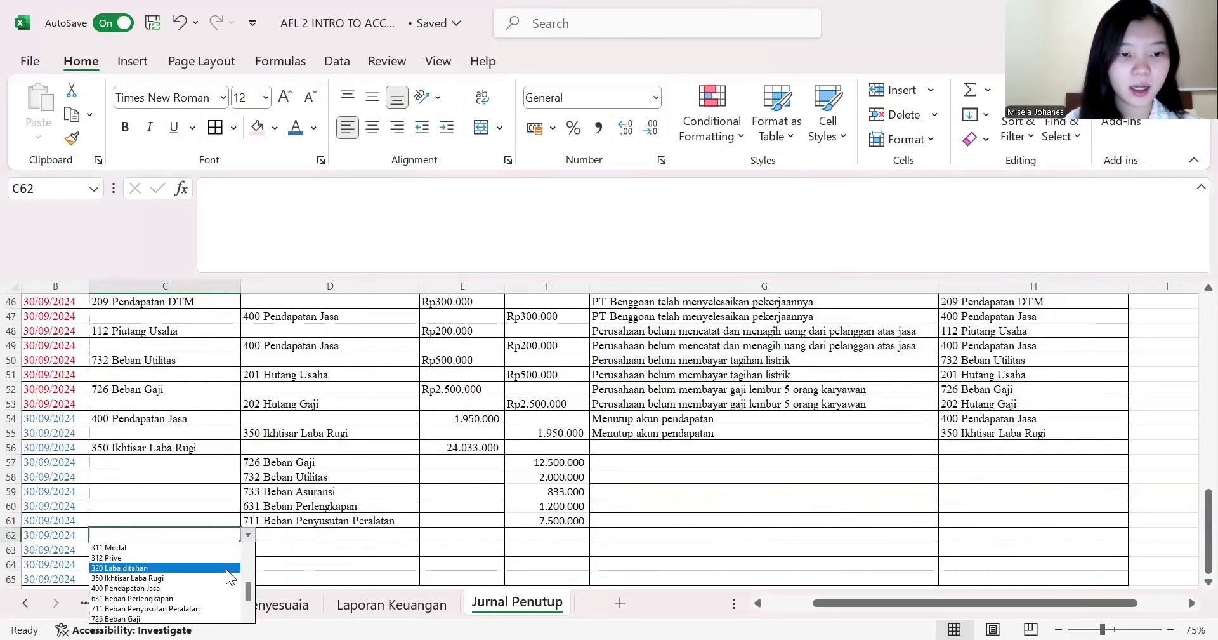
click(226, 569)
click(277, 545)
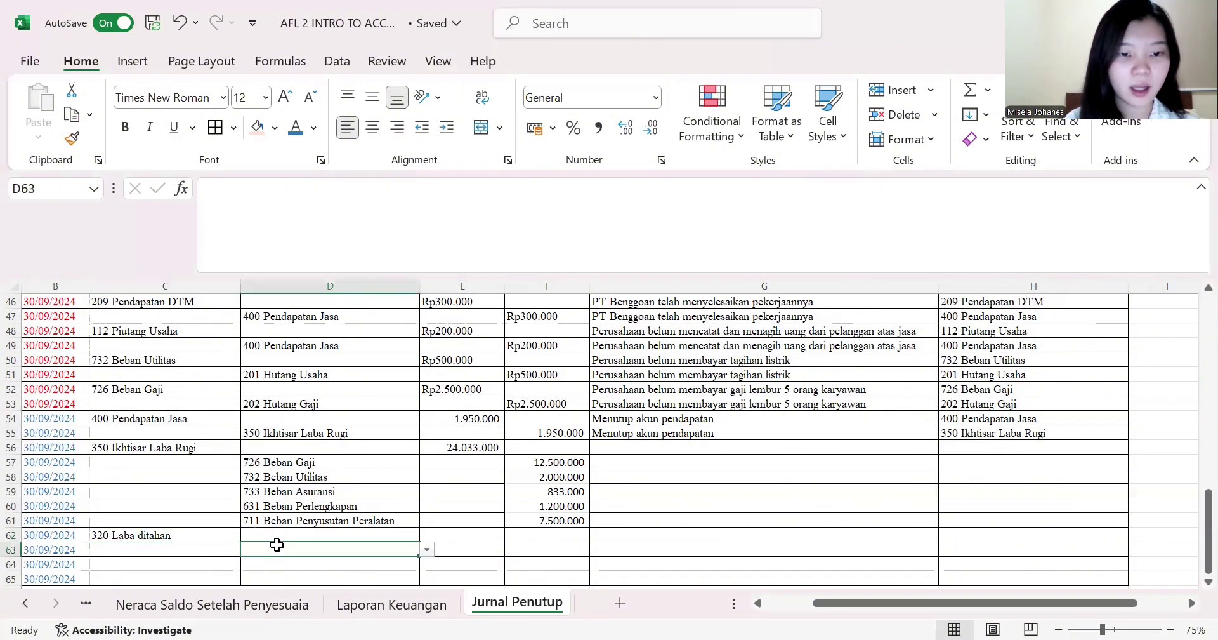
click(428, 550)
mouse_move(425, 574)
mouse_down()
mouse_move(429, 617)
mouse_move(429, 587)
mouse_up()
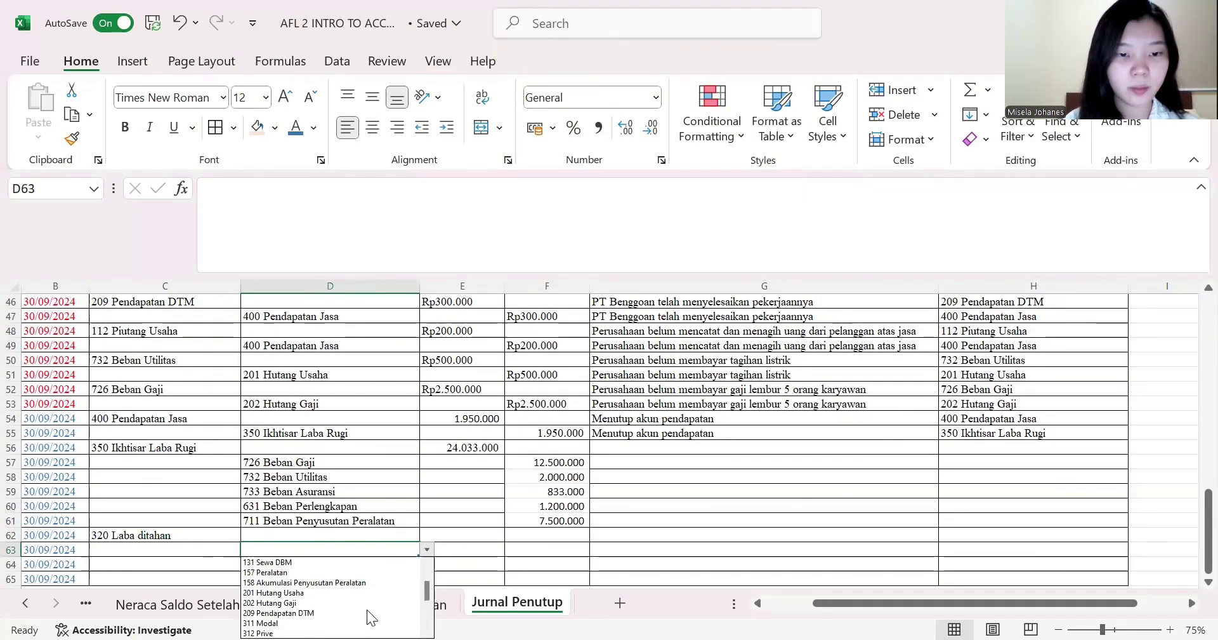
key(Return)
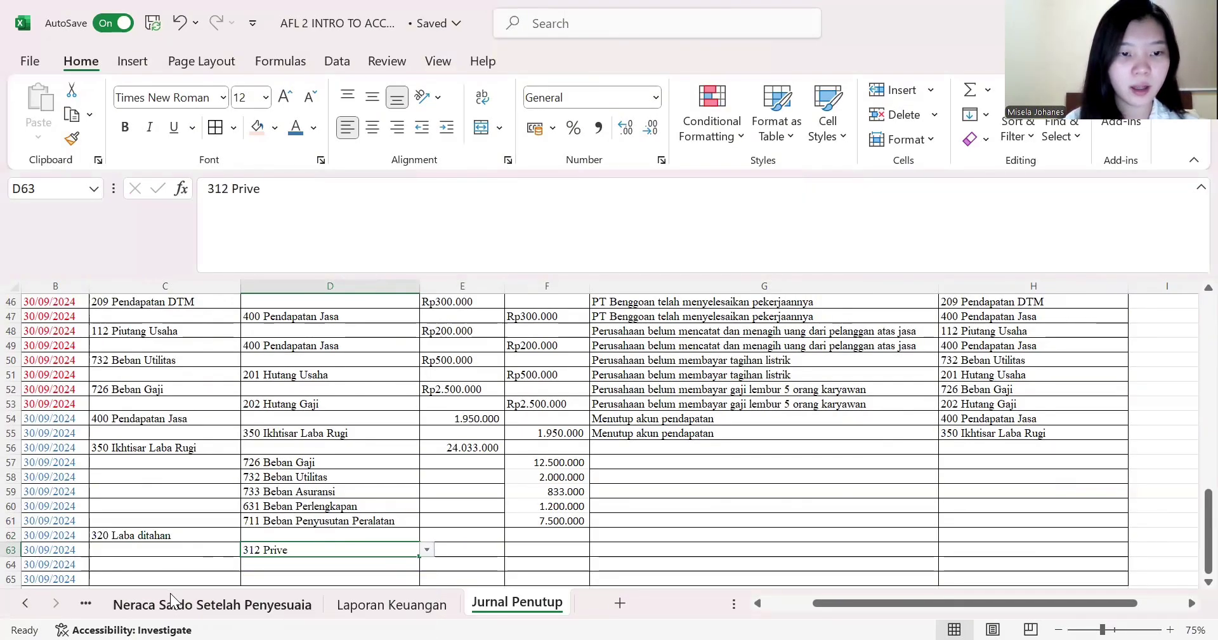
- Copy the 312 Prive debit balance of 1000000 from Neraca Saldo Setelah Penyesuaian into E62 of Jurnal Penutup
click(170, 593)
click(122, 436)
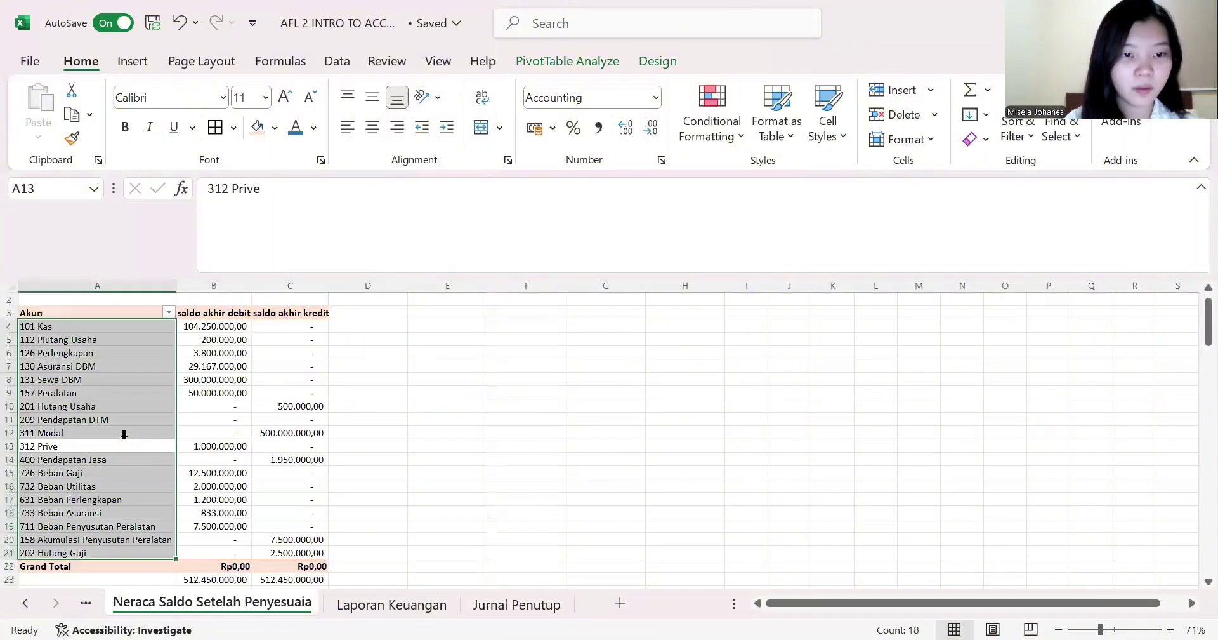
click(119, 439)
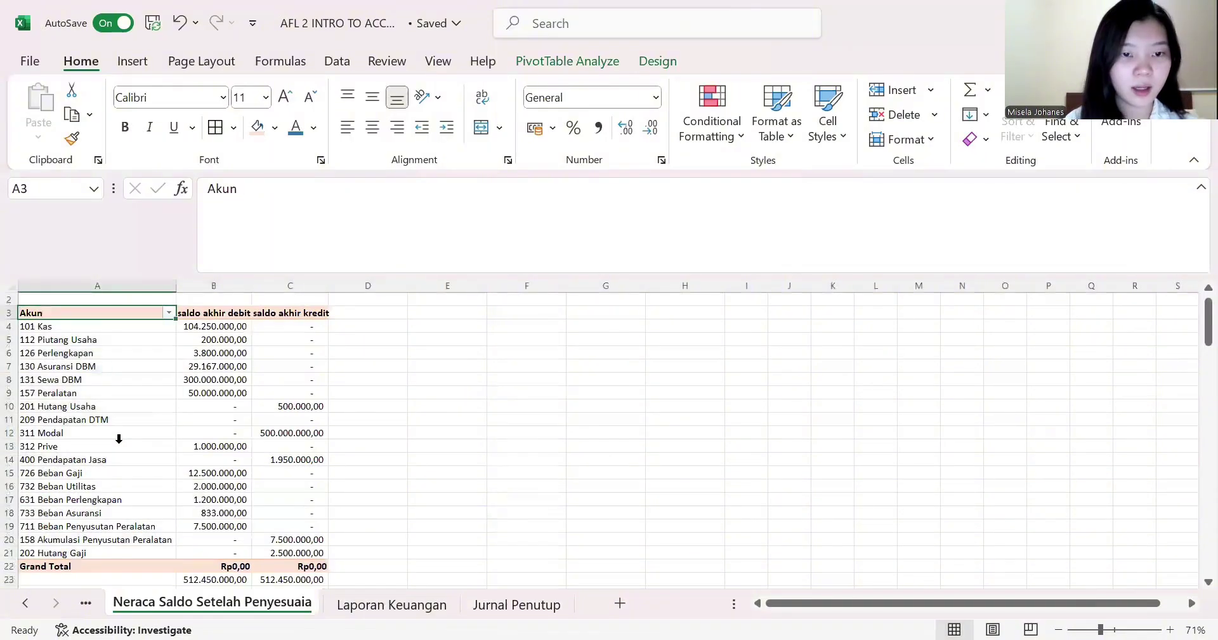
click(201, 445)
mouse_move(202, 446)
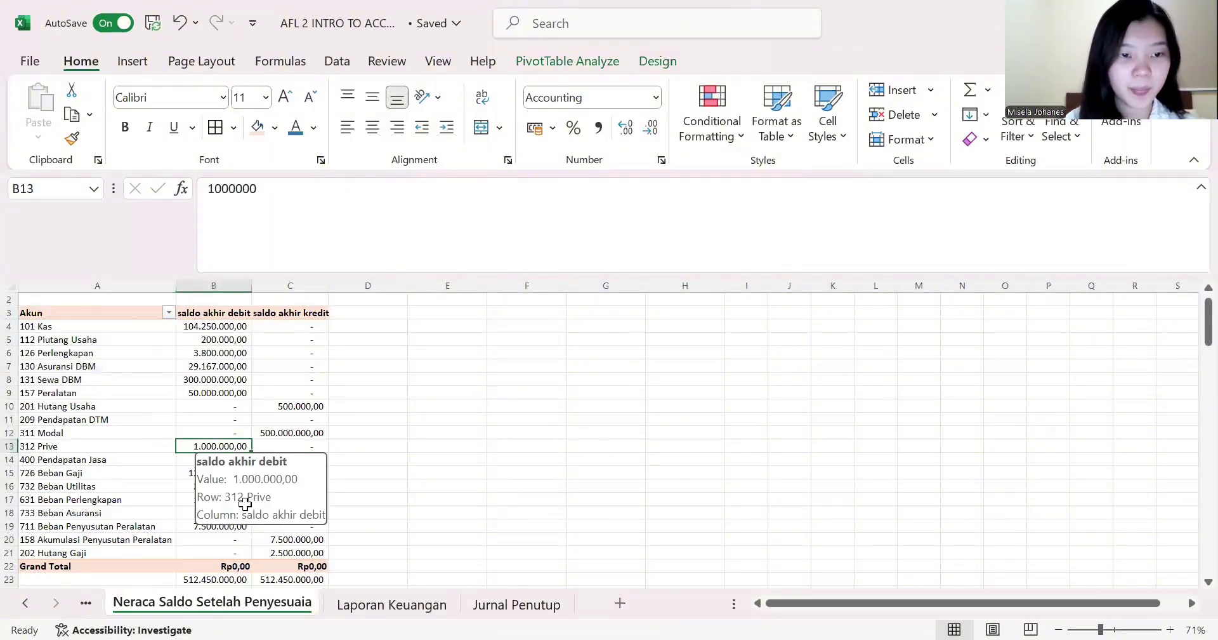
click(495, 607)
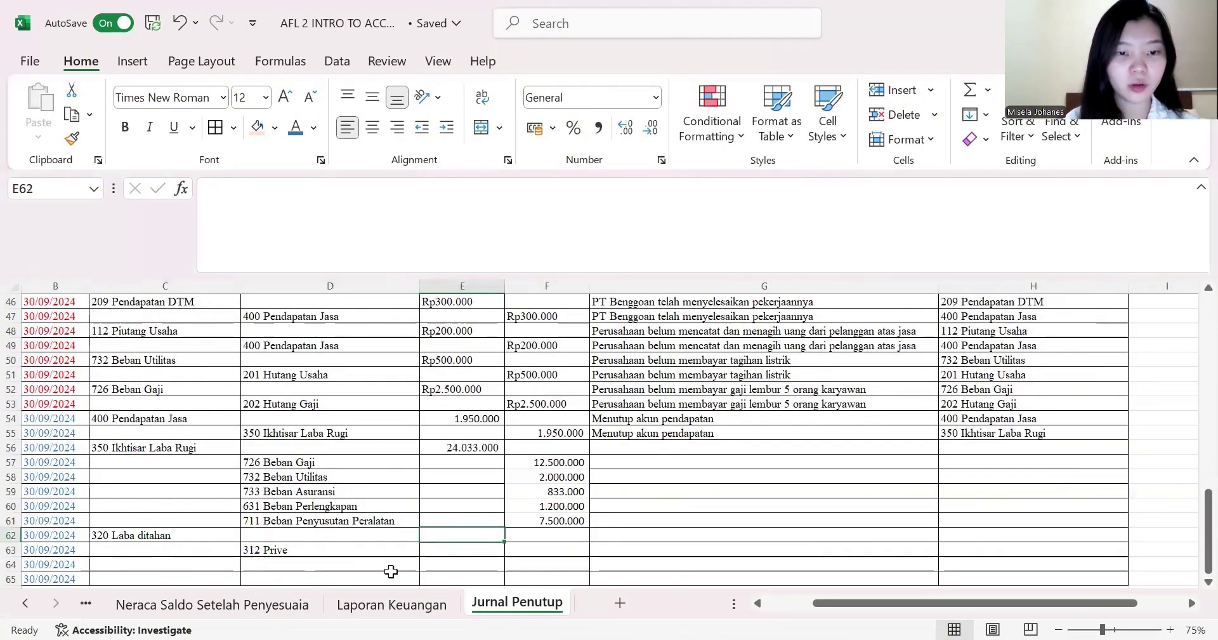
click(197, 604)
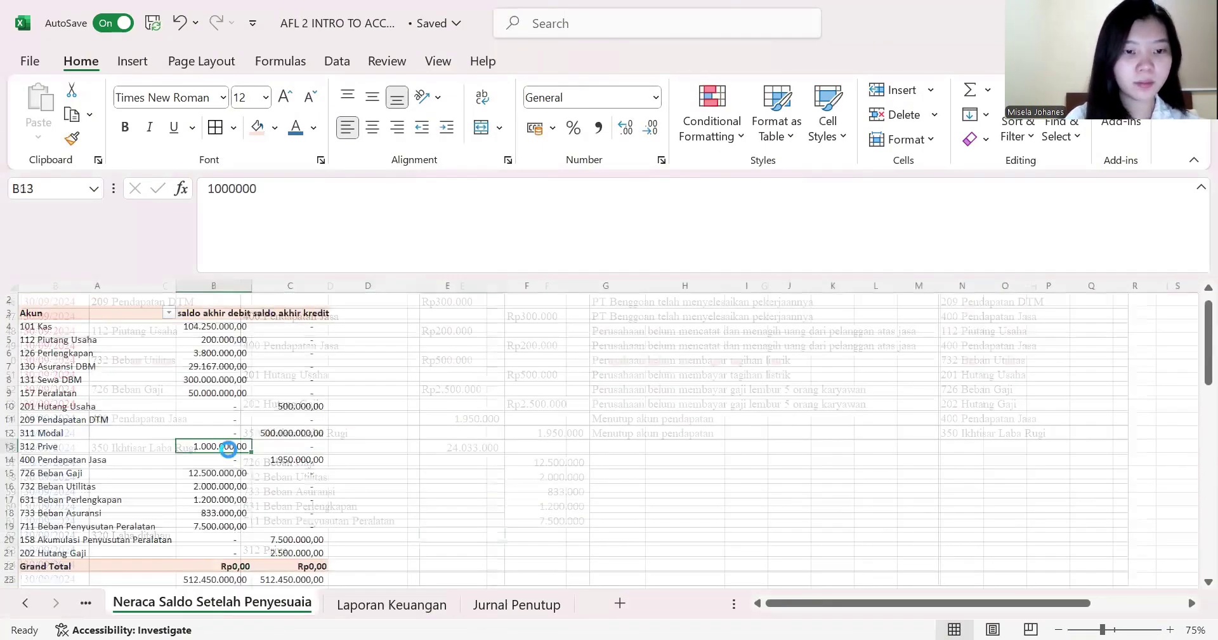
key(ctrl+c)
click(473, 604)
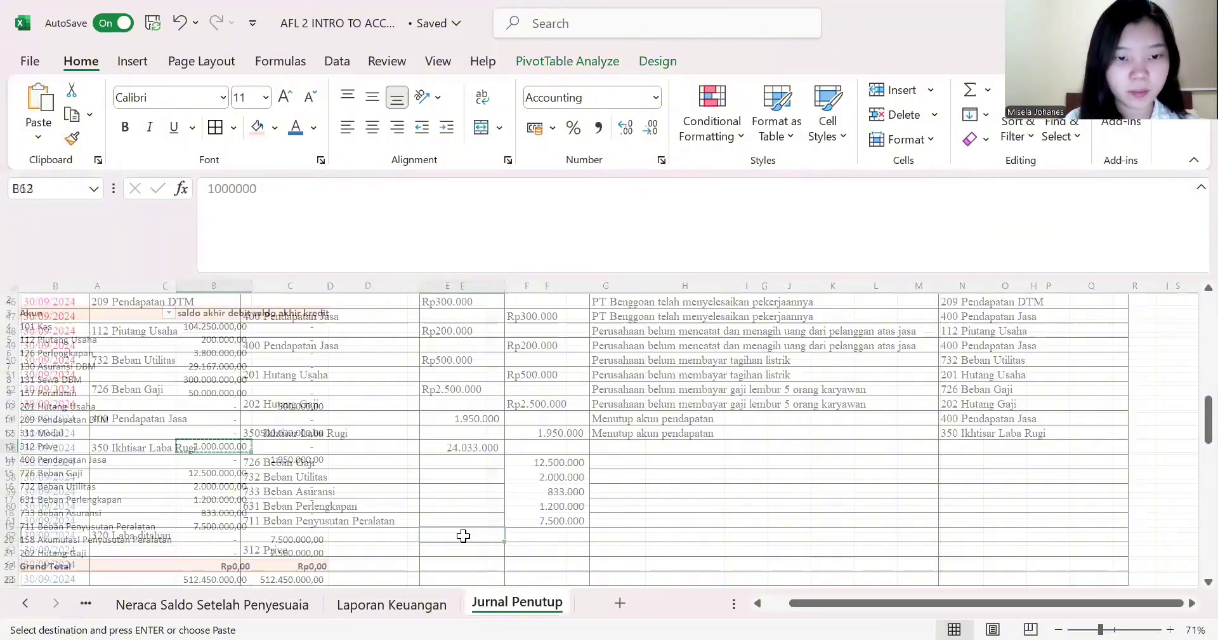
key(ctrl+v)
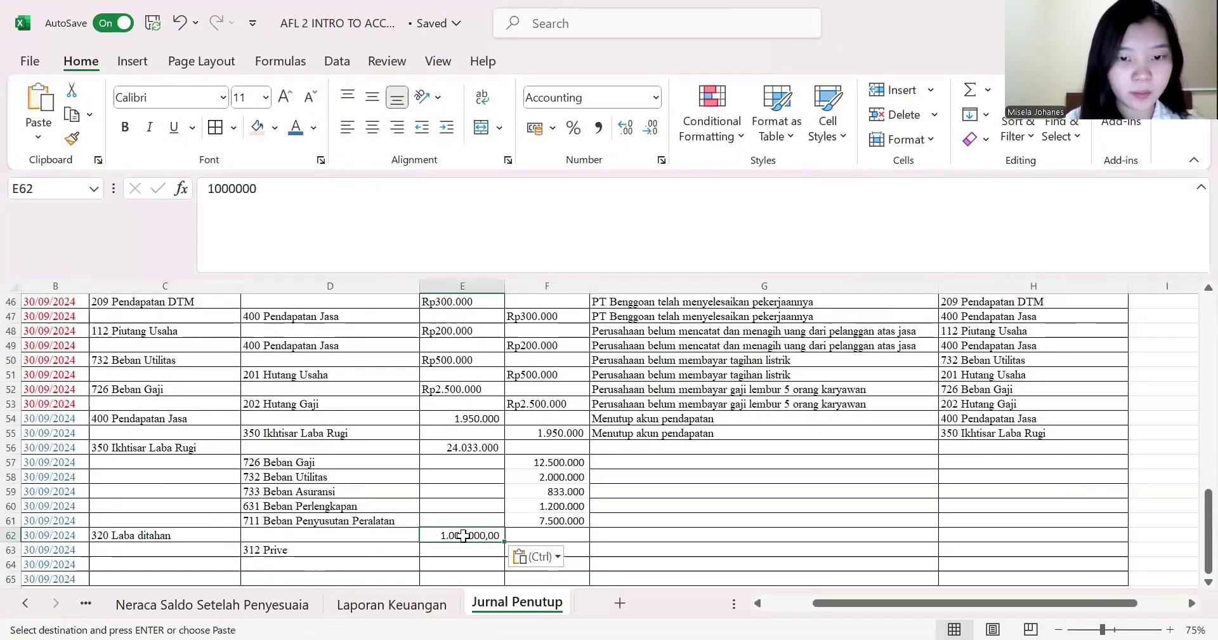
- Paste the copied 1000000 into F63 as the credit amount of 312 Prive
key(Down)
key(Right)
key(ctrl+v)
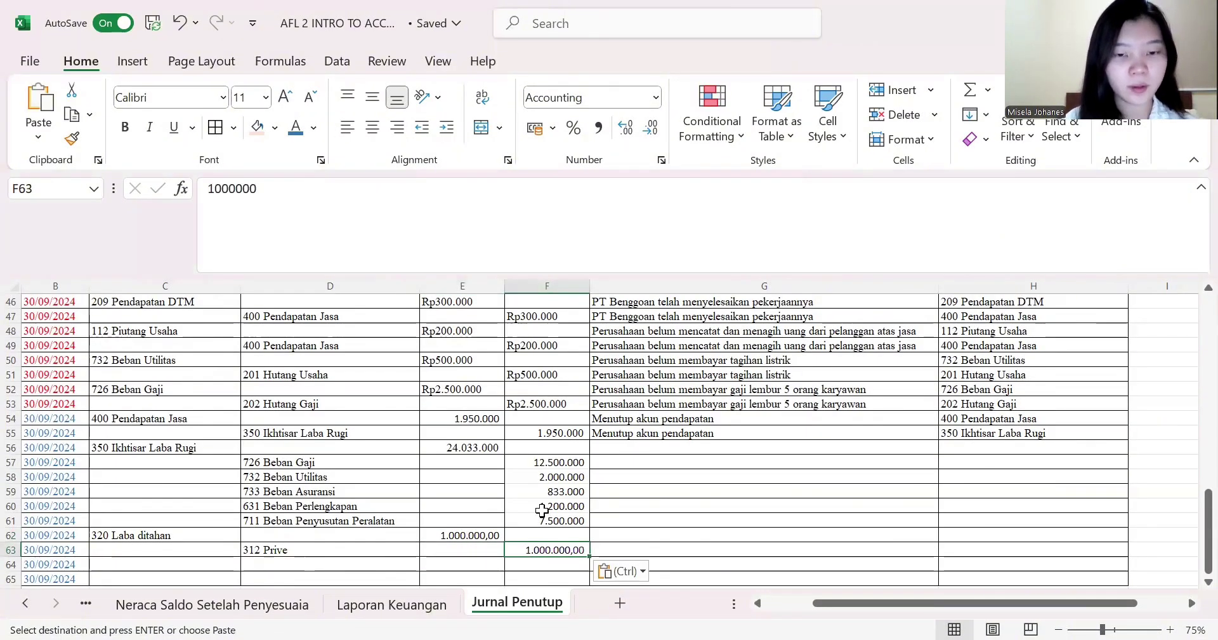
scroll(543, 511, down, 2)
click(154, 474)
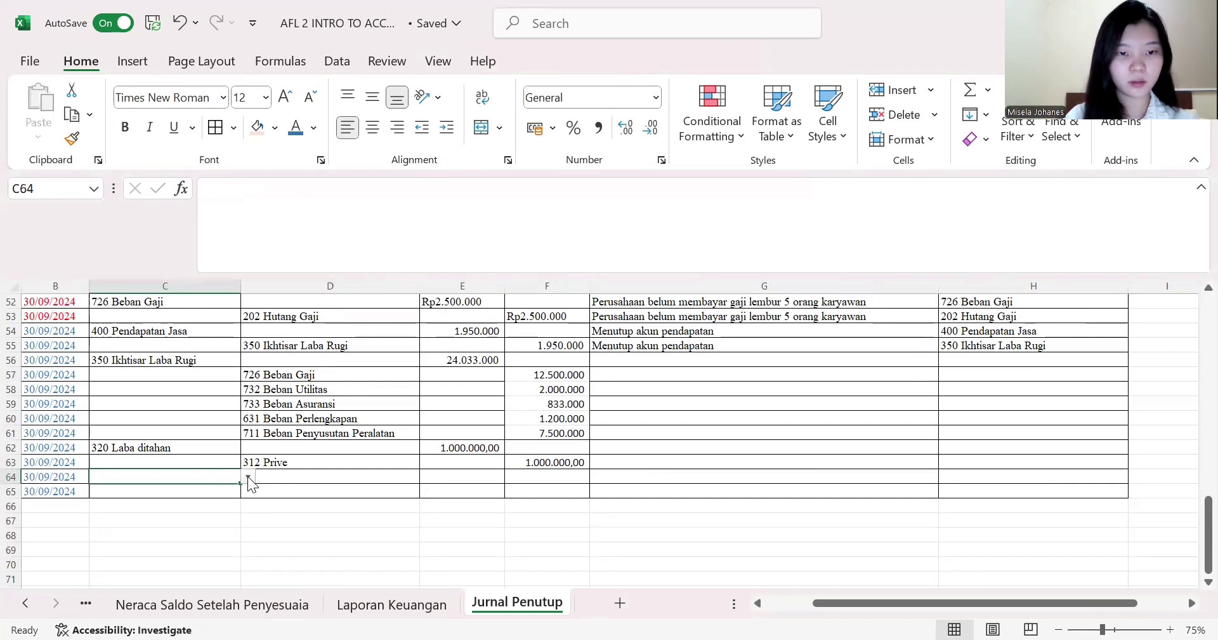
click(247, 477)
drag(248, 501, 244, 537)
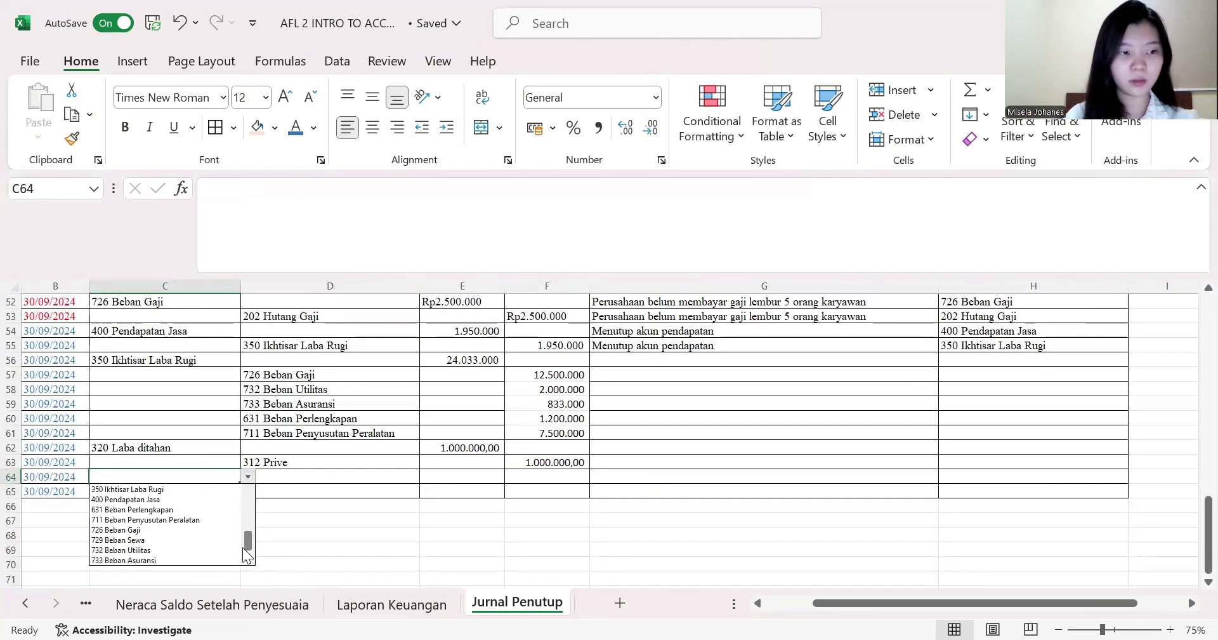
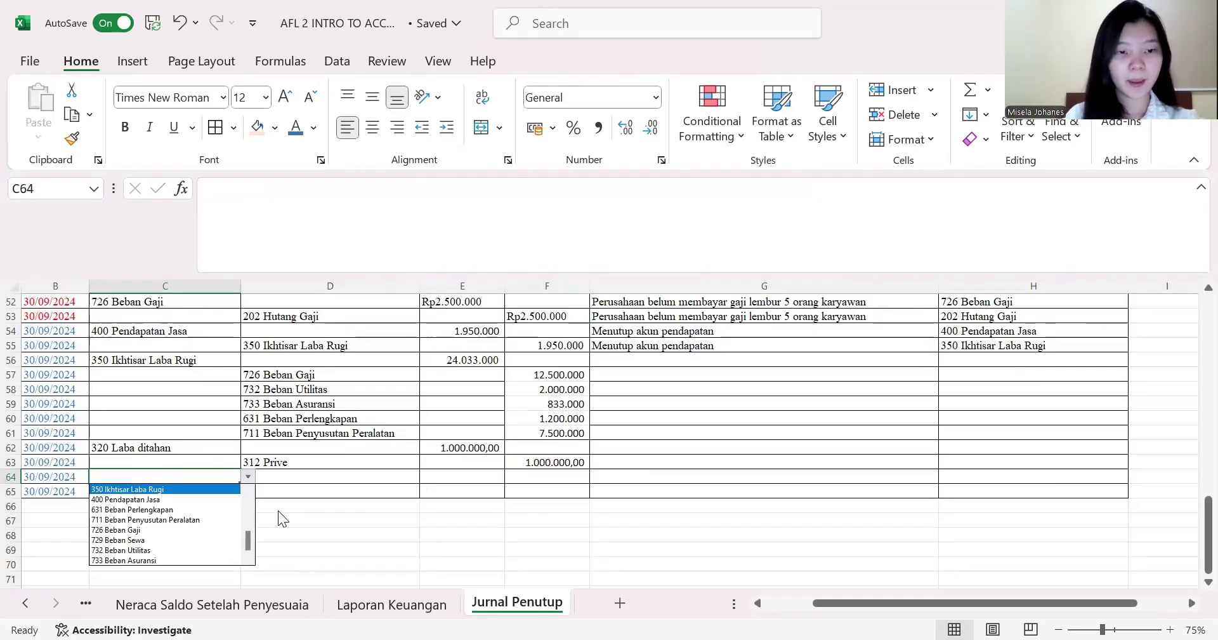
key(Down)
key(Down)
key(Down)
key(Down)
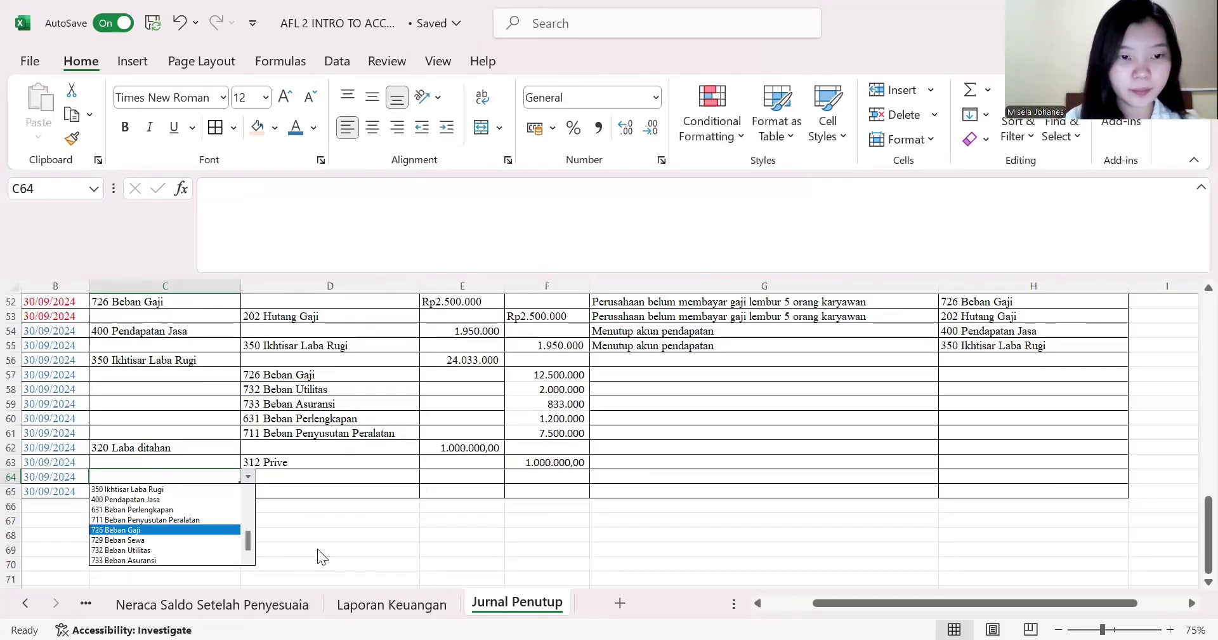
key(Escape)
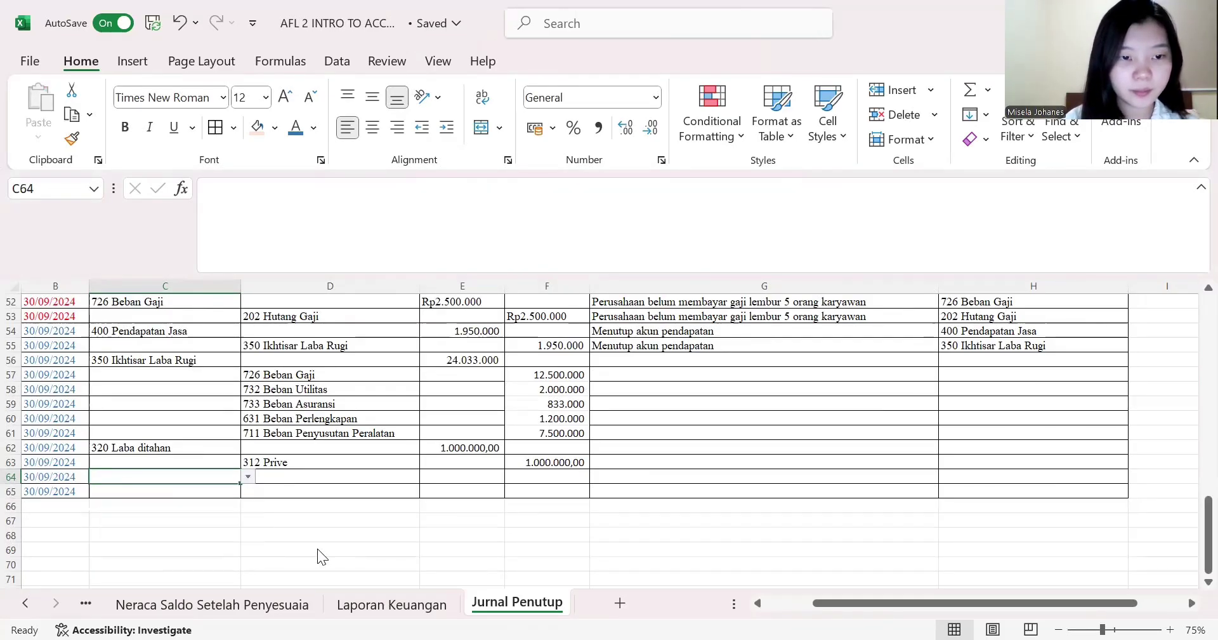
- Choose 320 Laba ditahan as the debit account in C64 and 350 Ikhtisar Laba Rugi as the credit account in D65
click(248, 477)
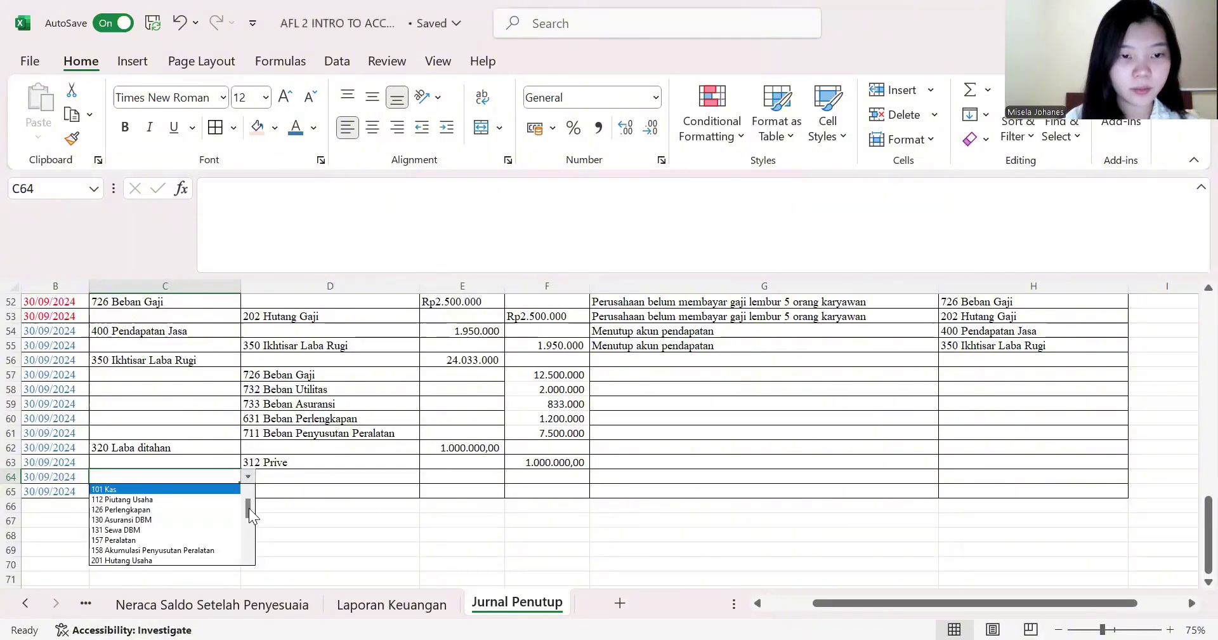
drag(249, 508, 250, 532)
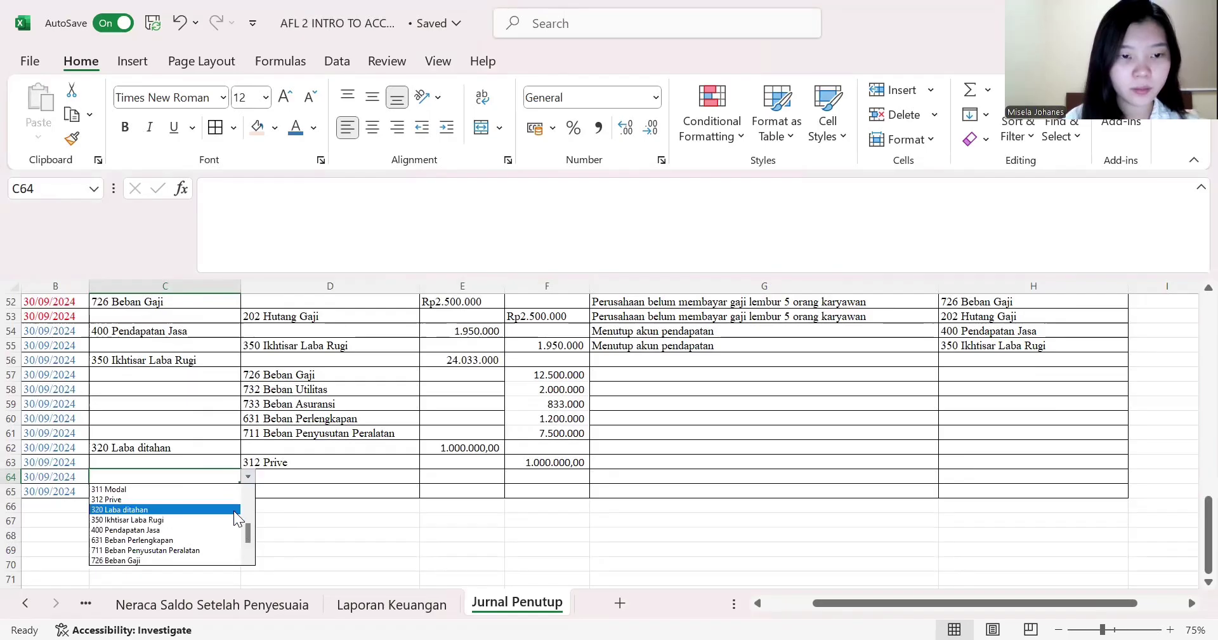
click(234, 511)
click(273, 496)
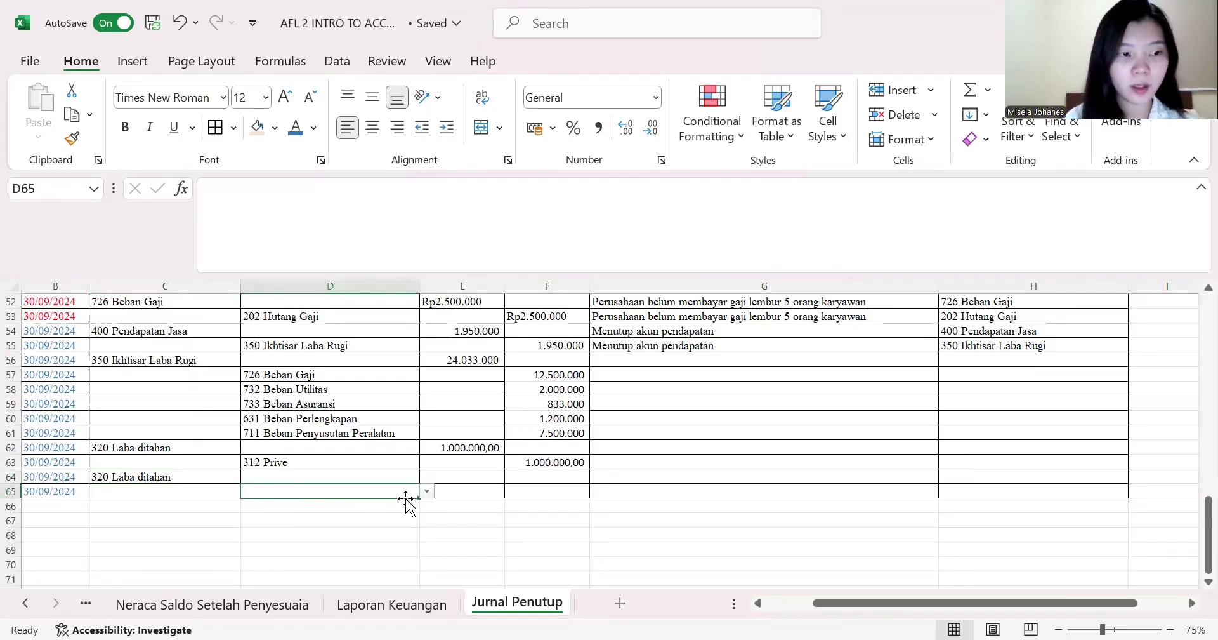
click(425, 493)
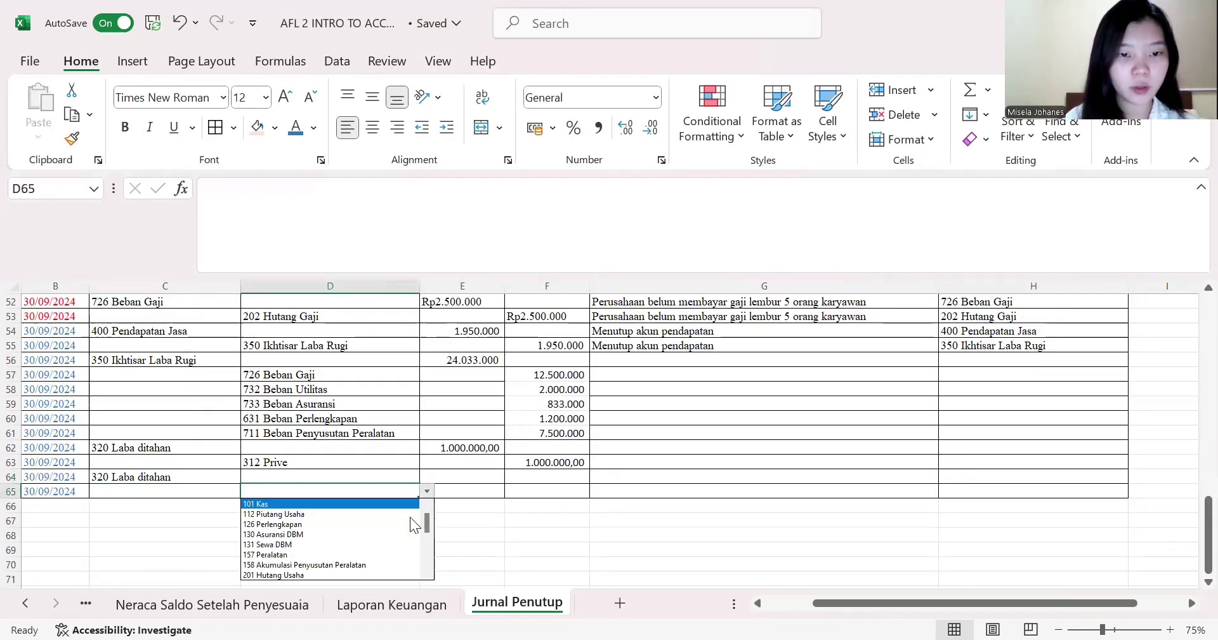
drag(429, 516, 426, 538)
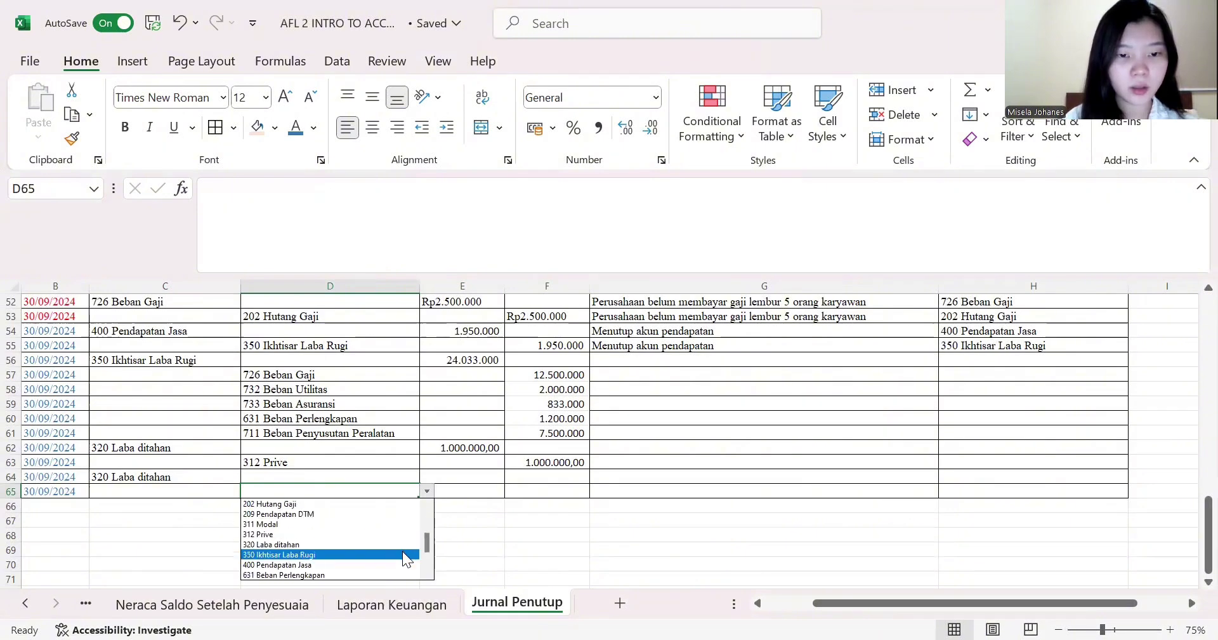
click(403, 552)
- Look up the Laba ditahan 30 September 2024 amount under Ekuitas on the Laporan Keuangan sheet
key(ctrl+Page_Up)
scroll(702, 536, down, 5)
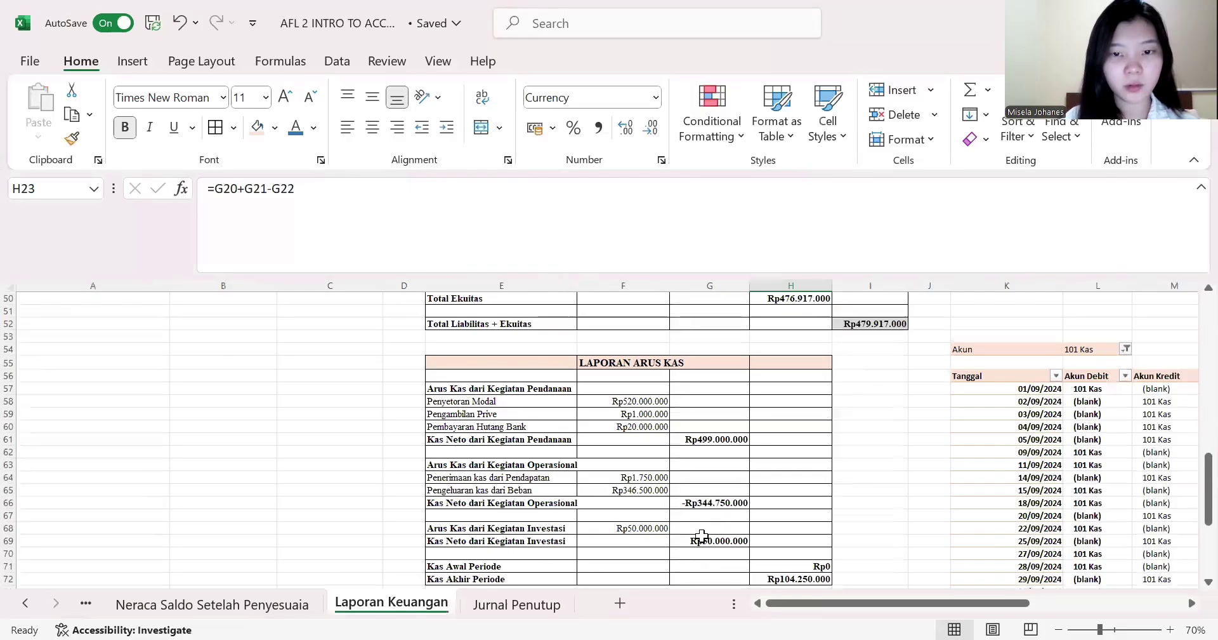
scroll(702, 535, down, 1)
scroll(761, 453, right, 1)
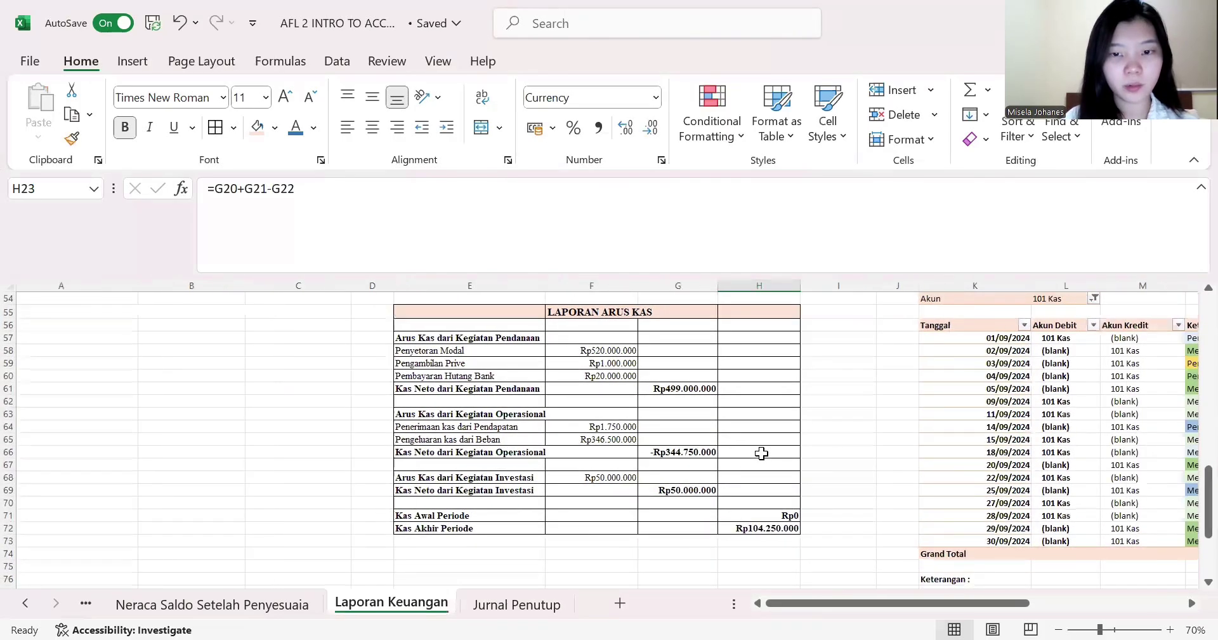
scroll(761, 453, left, 1)
scroll(761, 453, up, 5)
click(724, 401)
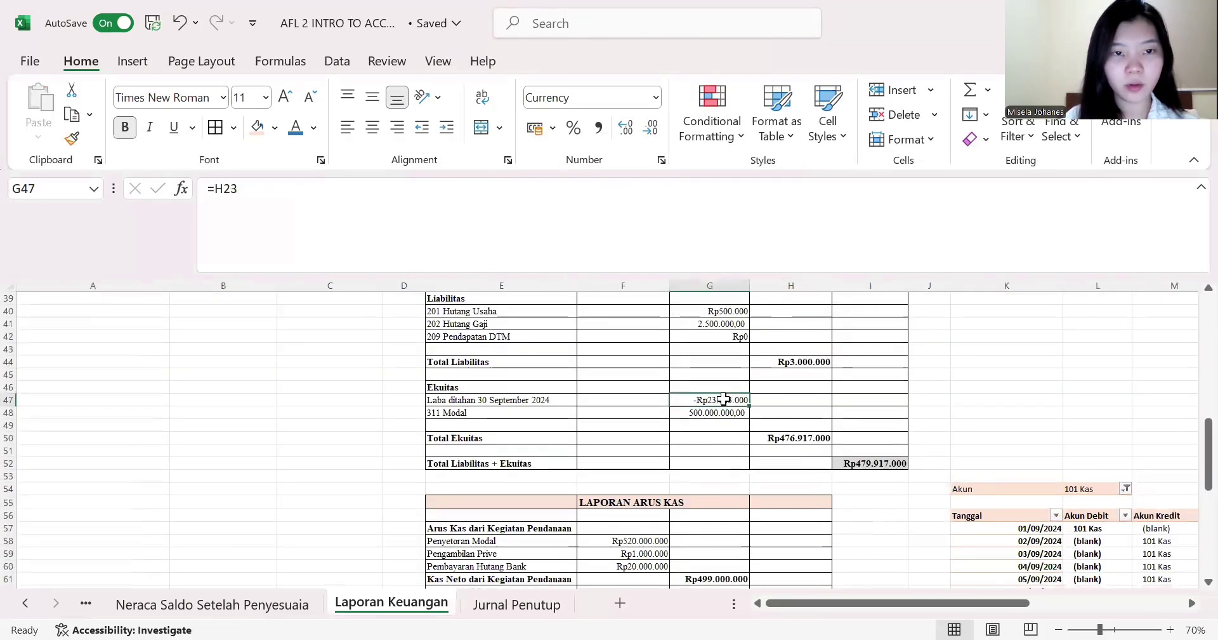
- Enter -23083000 in F65 of Jurnal Penutup as the credit amount of 350 Ikhtisar Laba Rugi
click(477, 608)
text(-)
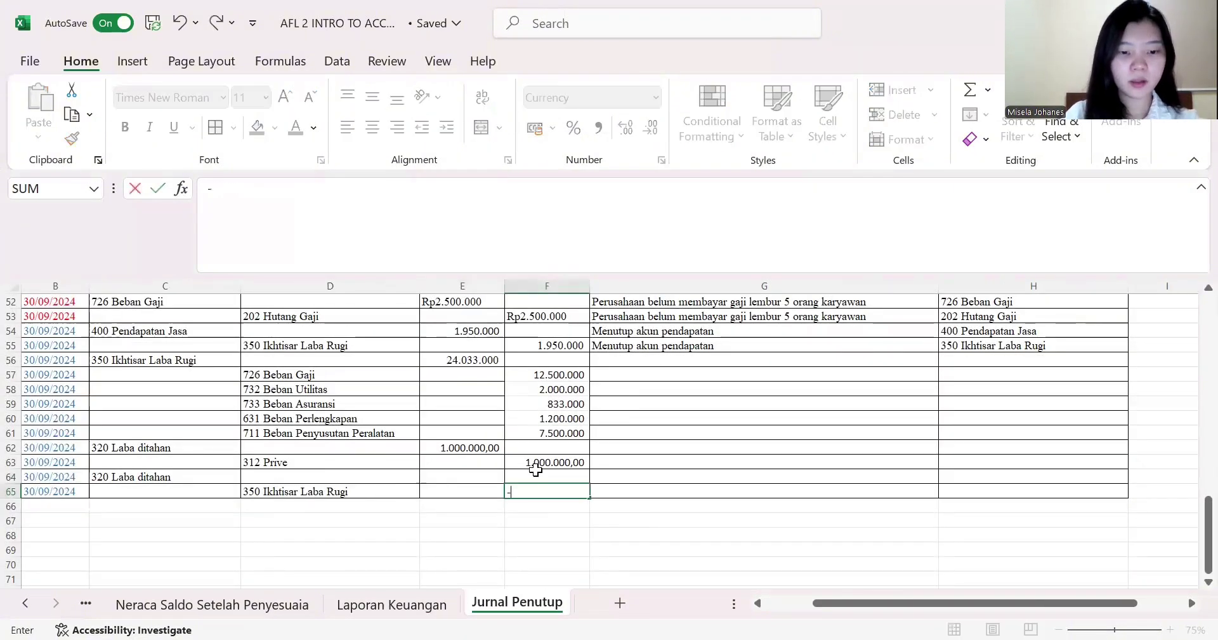
text(23083)
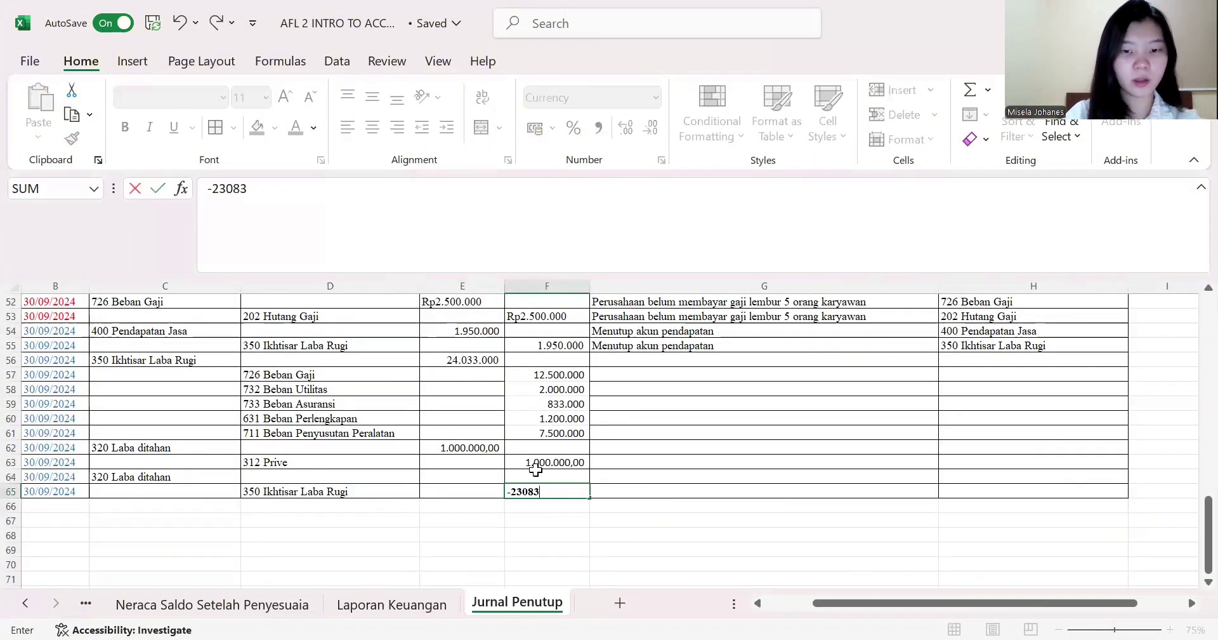
text(000)
key(ctrl+Return)
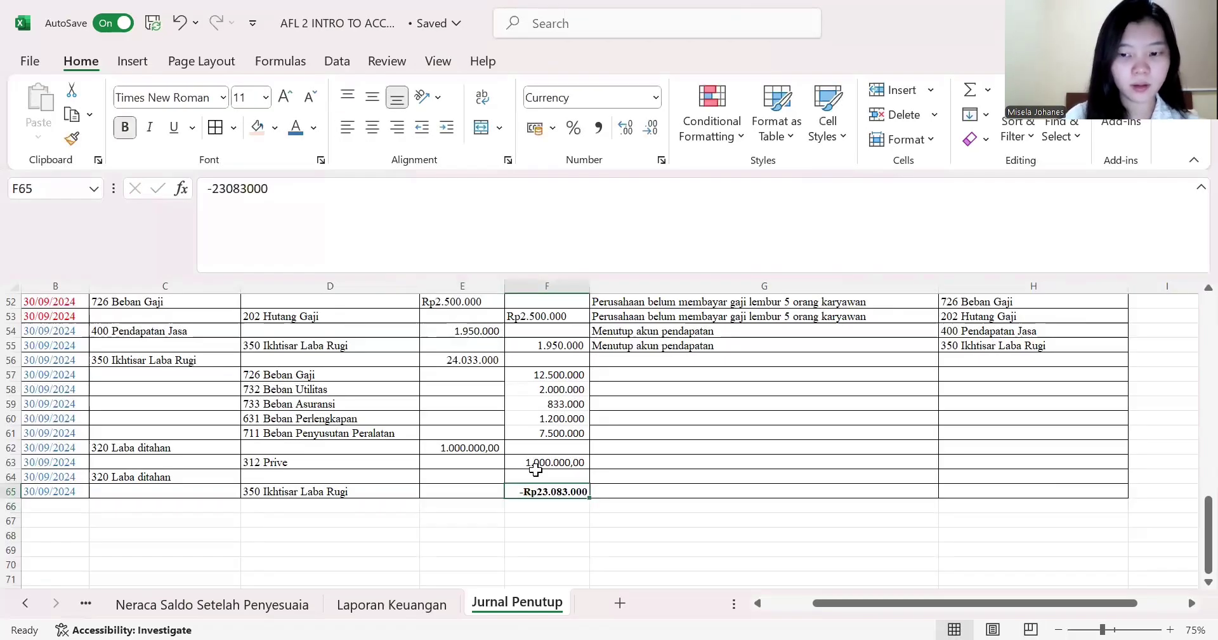
text(=)
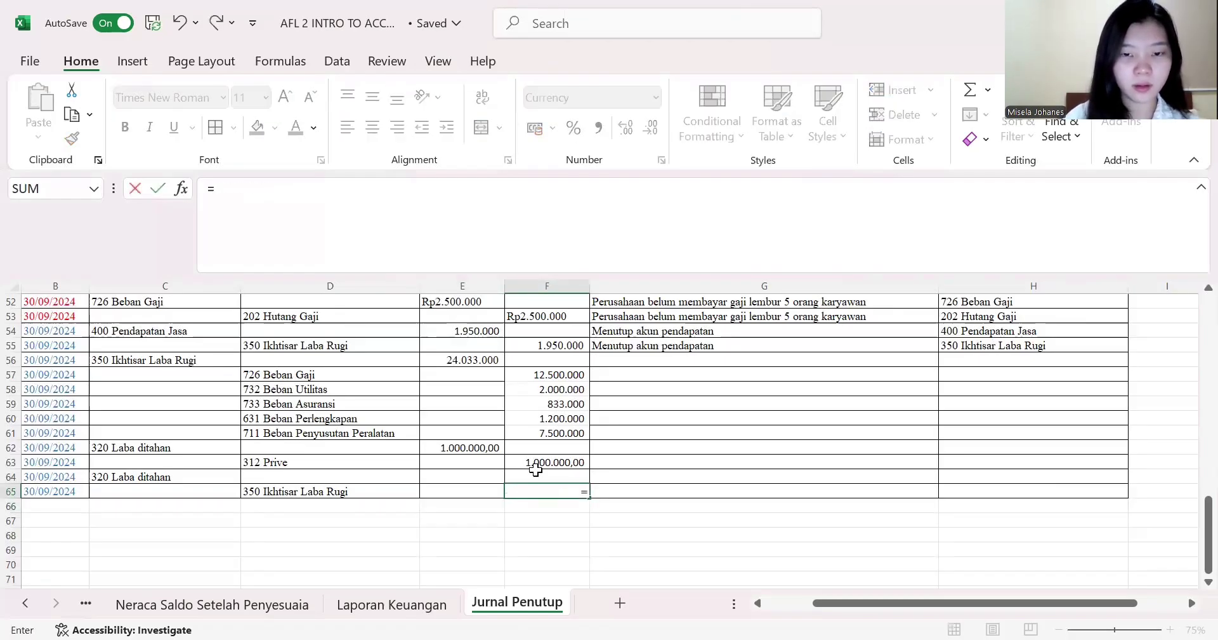
click(345, 547)
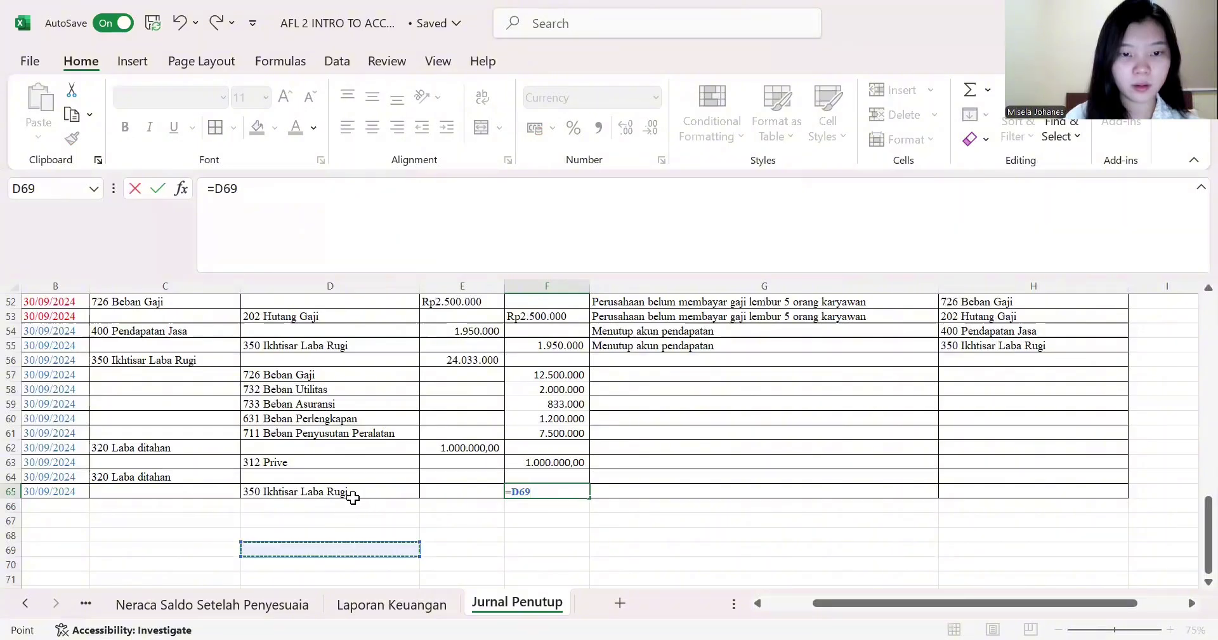
click(174, 32)
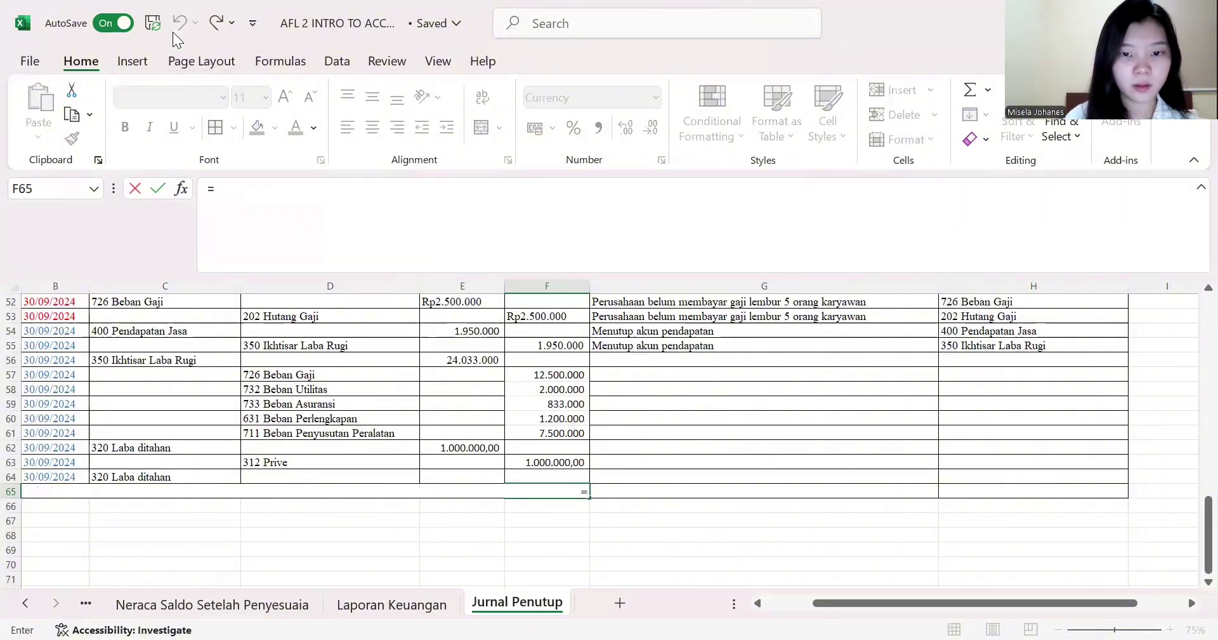
click(335, 447)
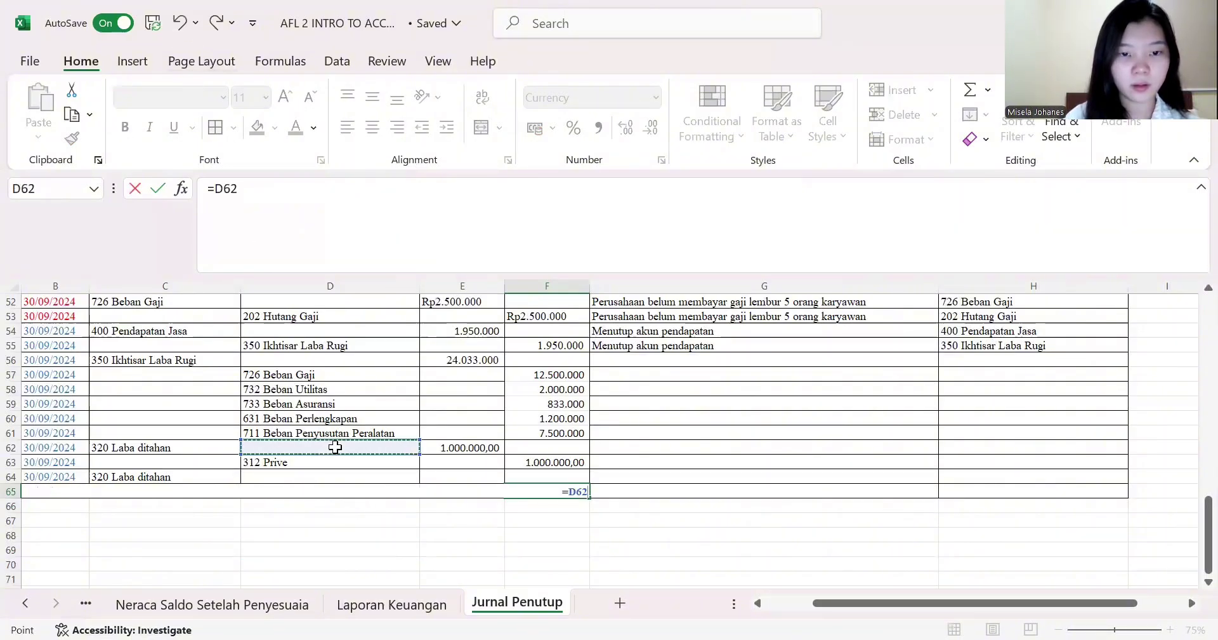
click(385, 539)
key(Return)
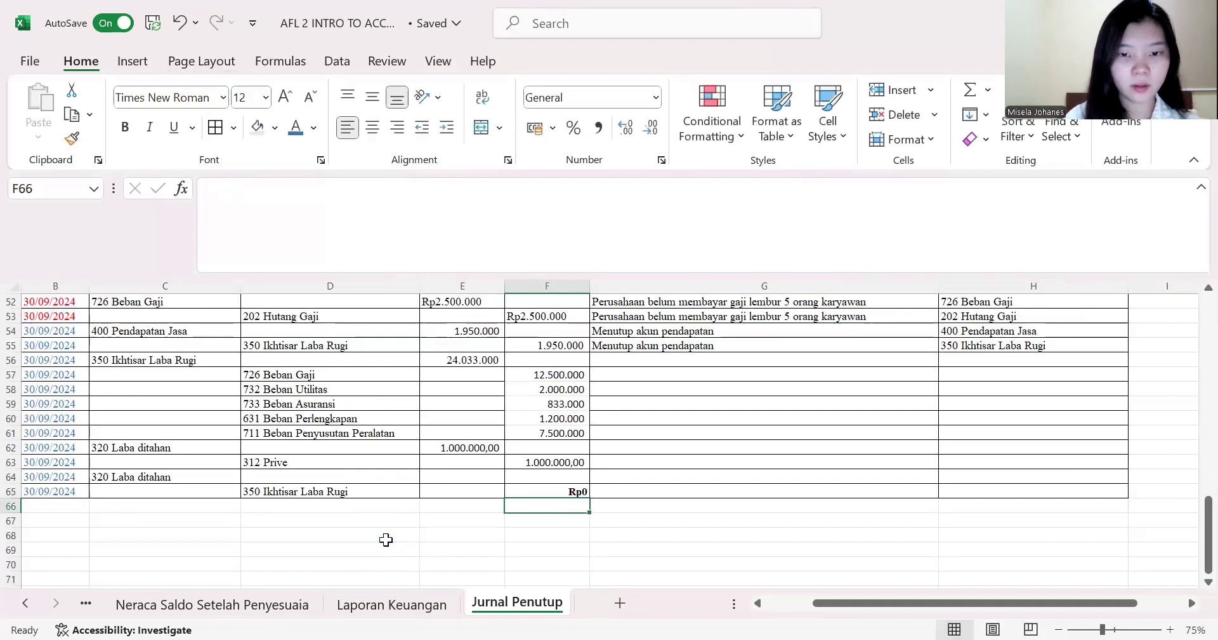
- Replace the mistaken formula in F65 with the amount -23083000
click(577, 489)
key(BackSpace)
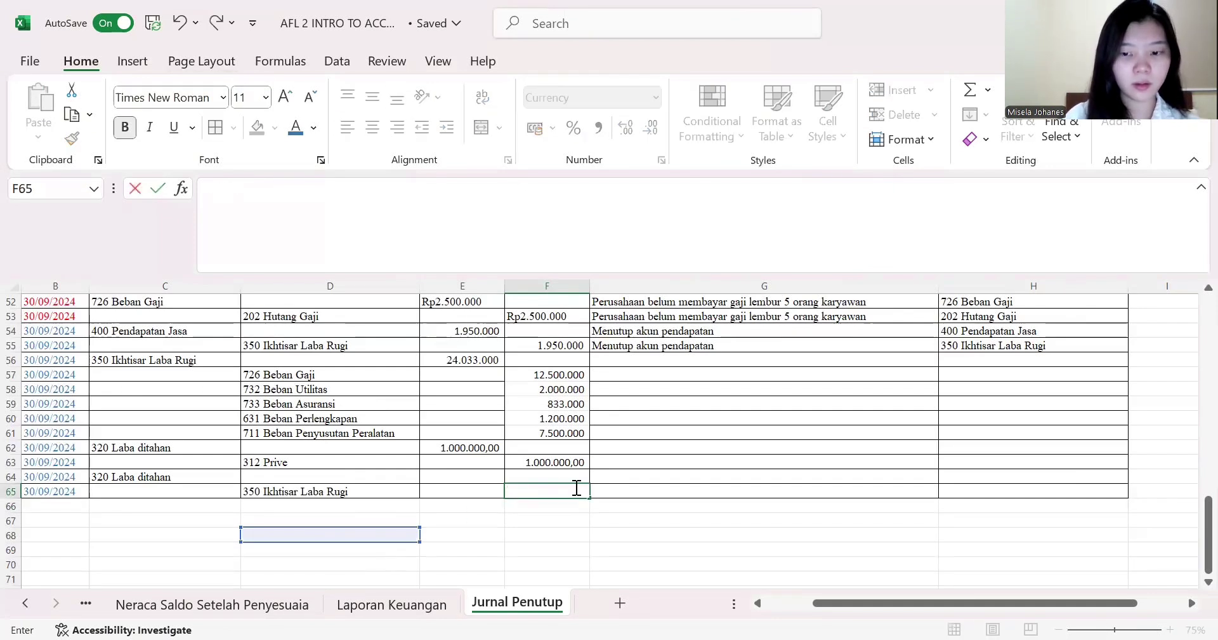
text(-23083)
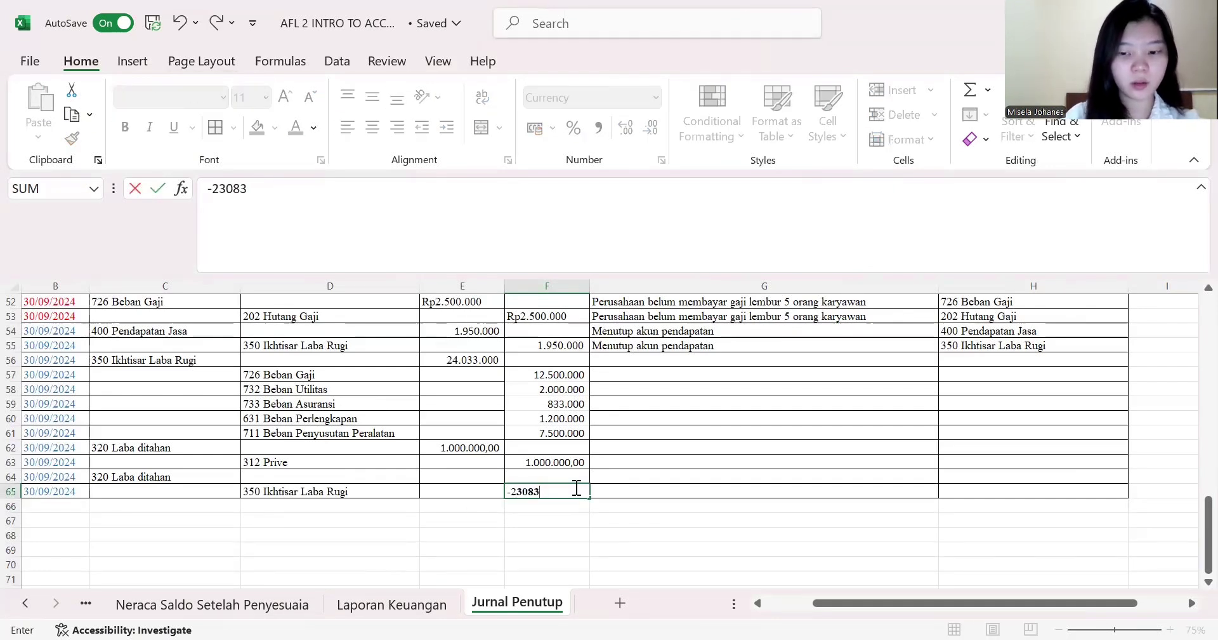
text(000)
click(564, 537)
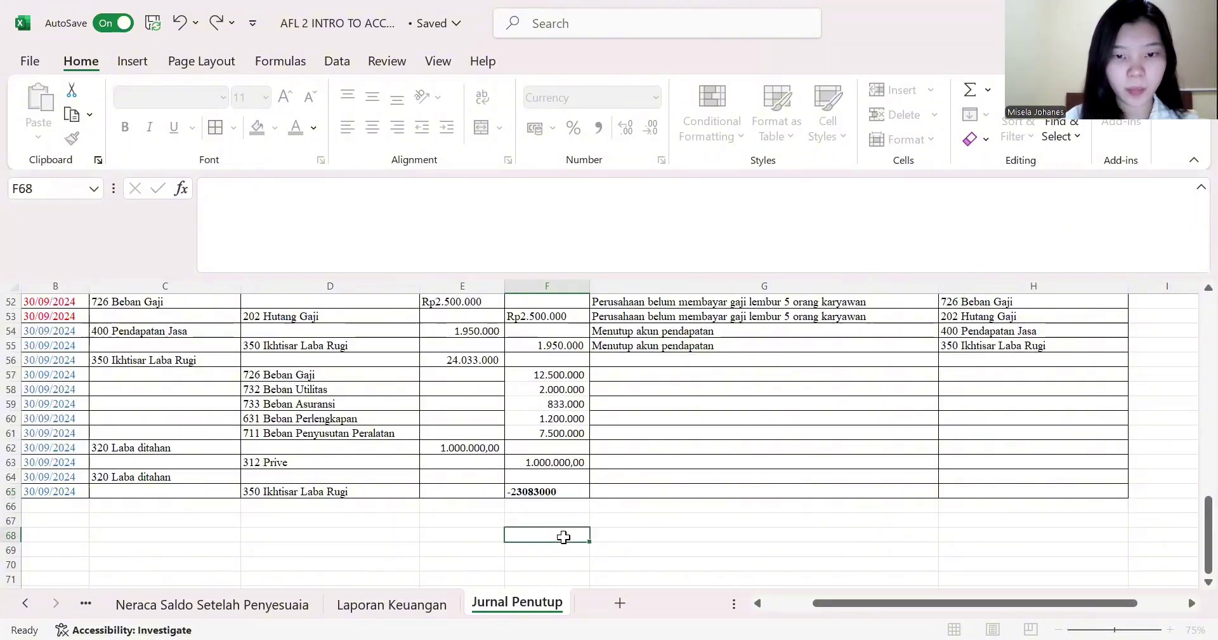
- Set the 320 Laba ditahan debit in E64 to =F65 and remove the bold formatting from E64:F65
click(496, 477)
text(=F65)
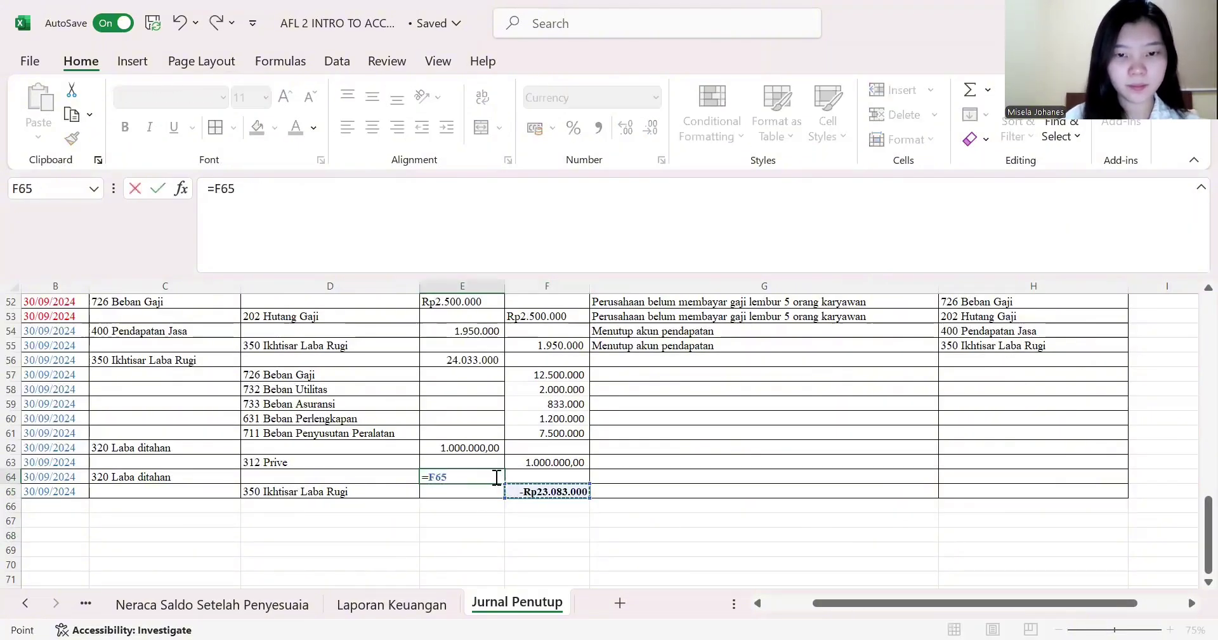
key(Return)
drag(474, 477, 552, 492)
click(125, 129)
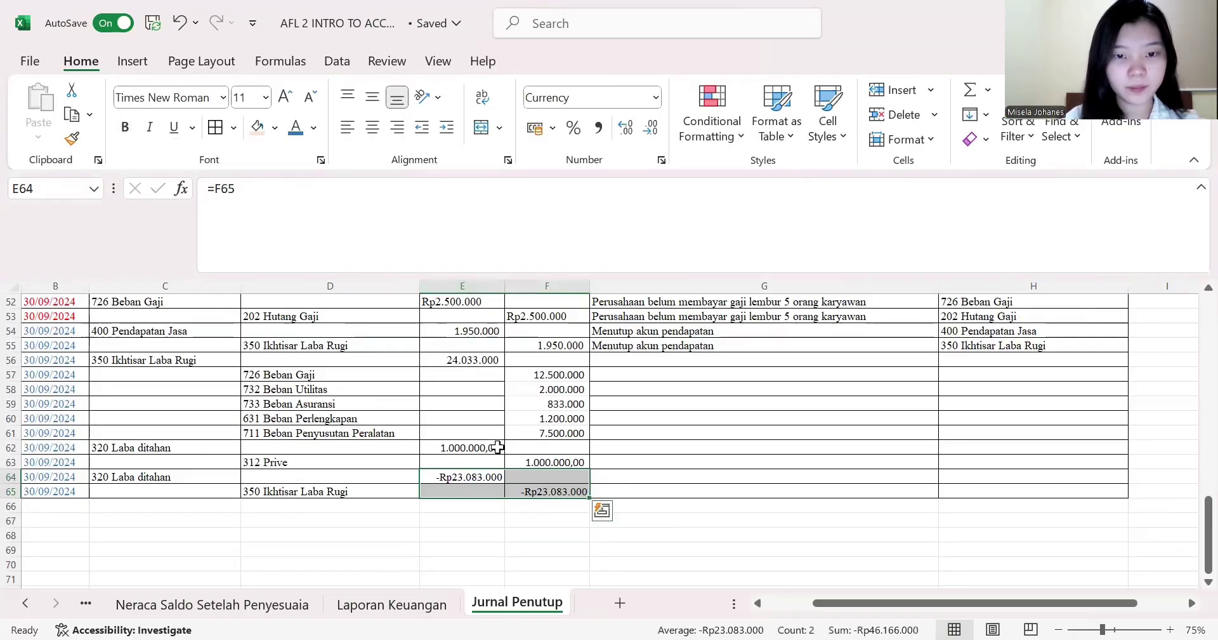
click(530, 508)
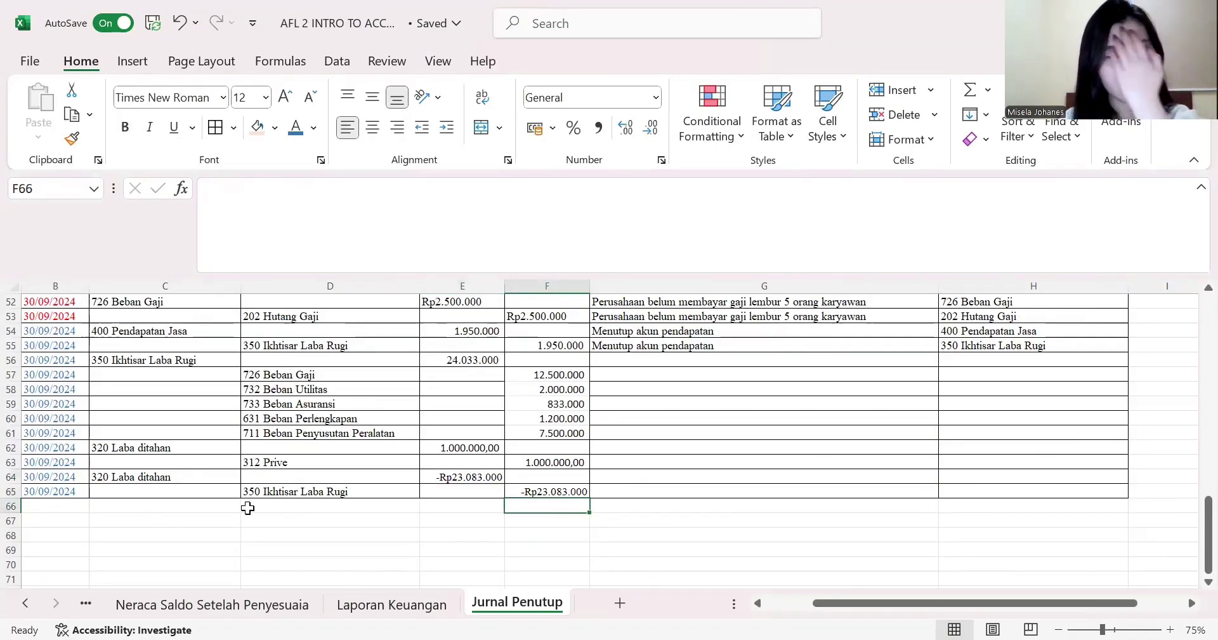
- Enter the description "Menutup akun beban" in G56 and fill it down to G61
click(622, 357)
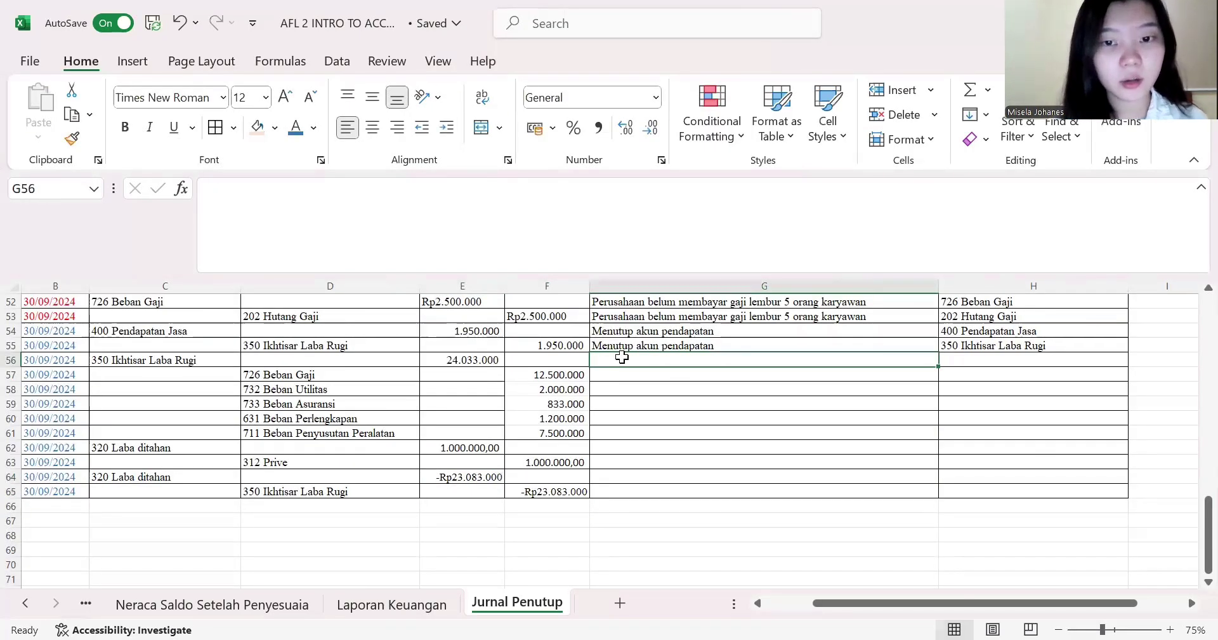
text(Menu)
text(t)
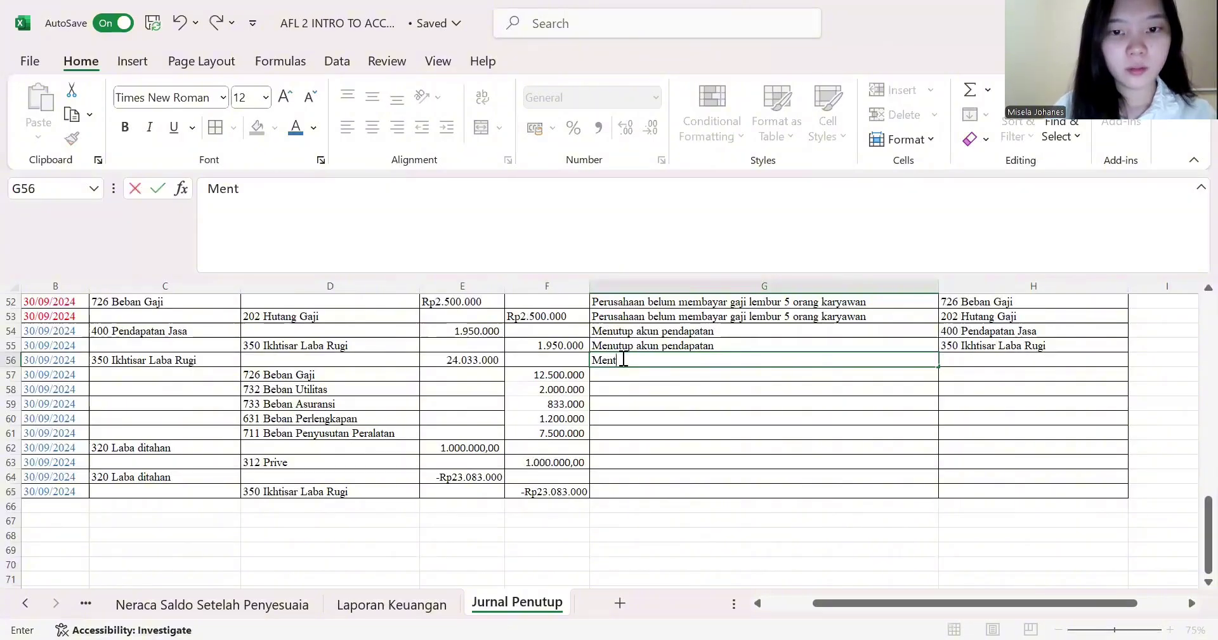
key(BackSpace)
text(utup akun beban)
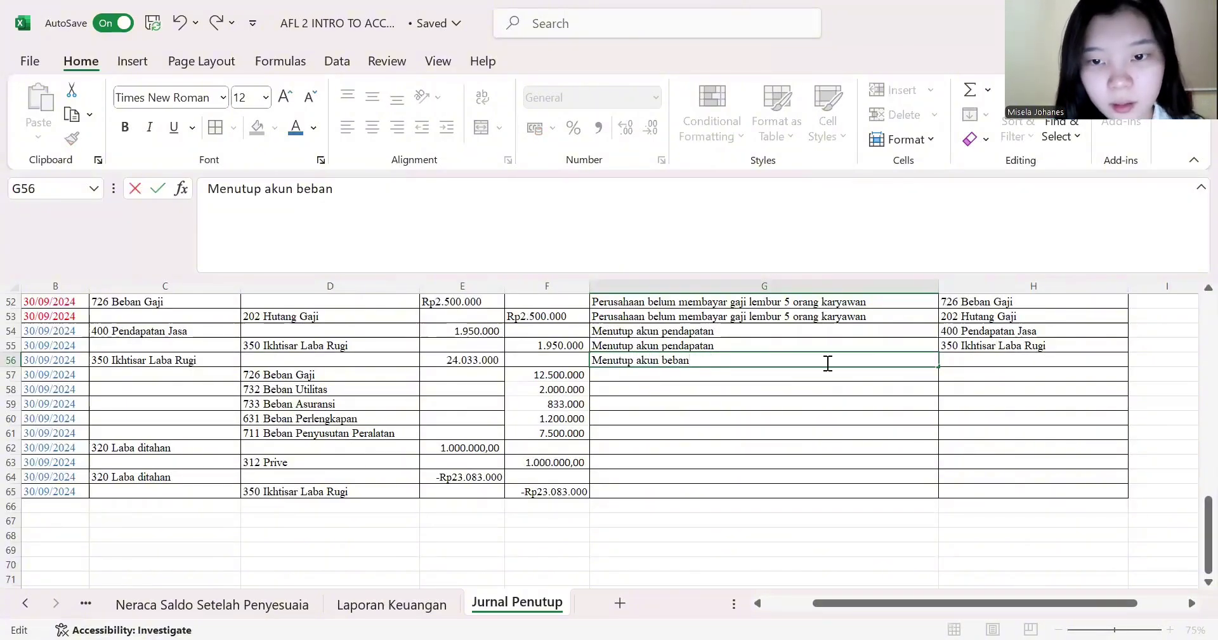
click(851, 377)
click(896, 356)
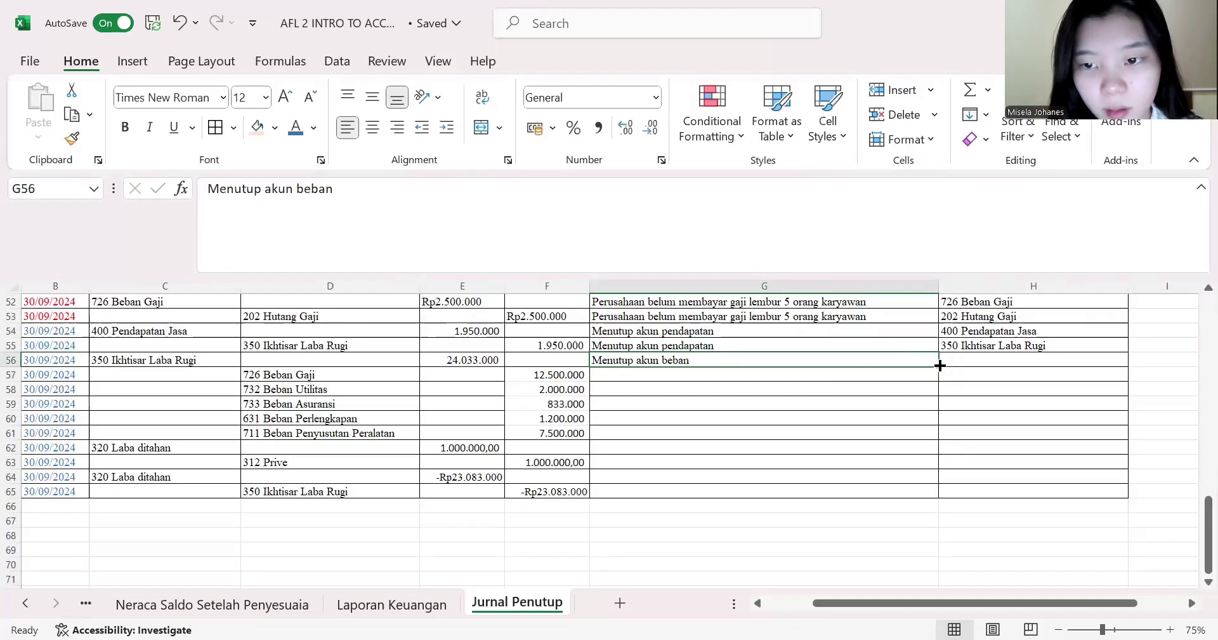
drag(939, 367, 941, 431)
- Enter the description "Menutup akun prive" in G62 and fill it down to G63
click(794, 453)
text(Men)
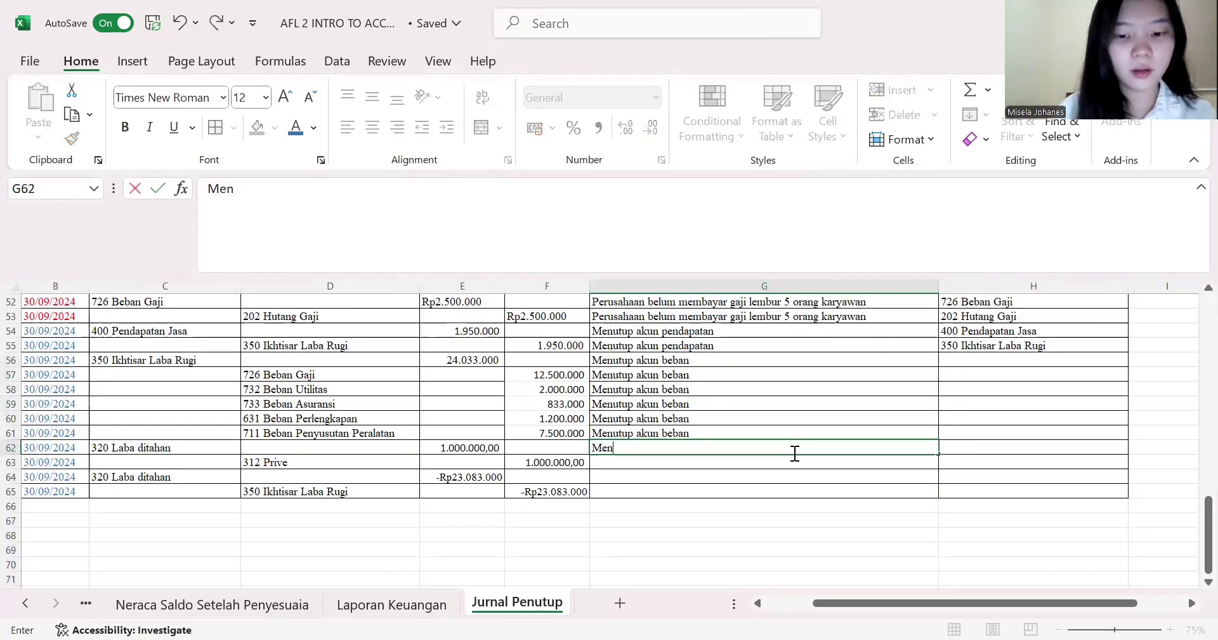
text(utup akun prive)
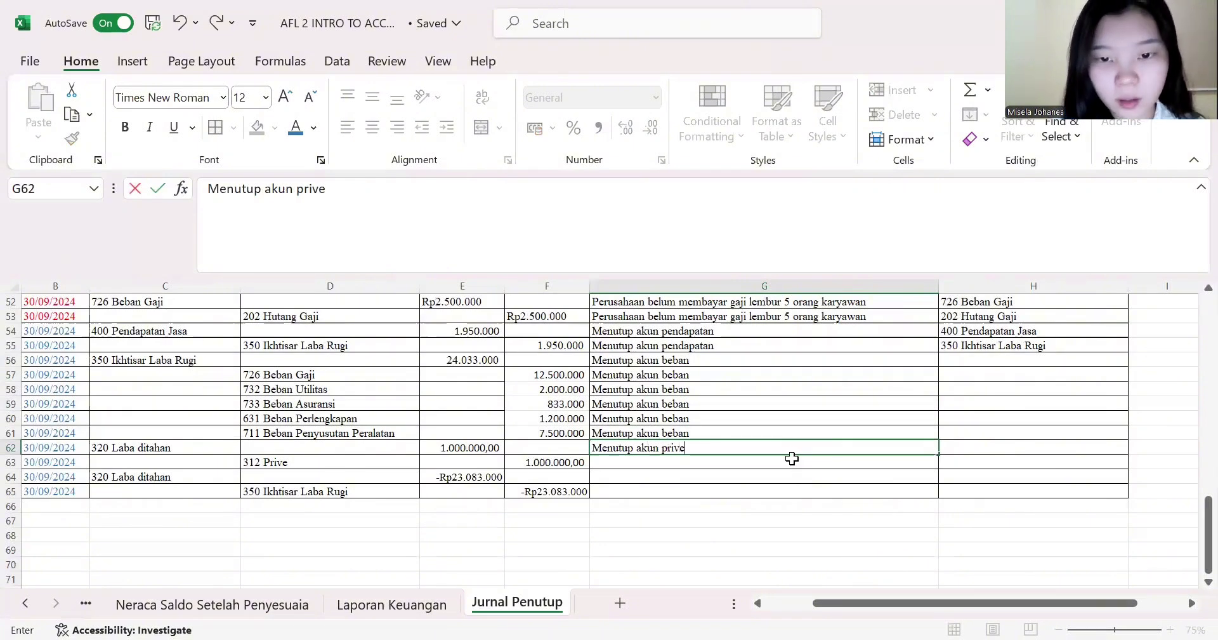
key(Return)
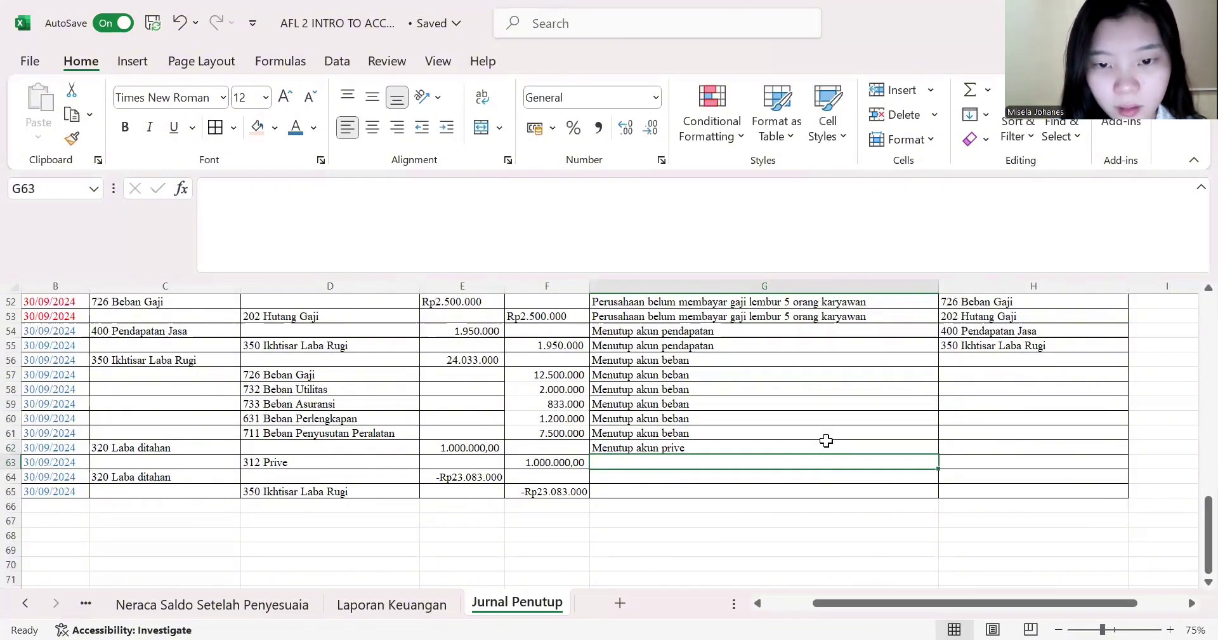
click(825, 444)
drag(940, 455, 941, 464)
- Enter the description "Saldo Laba 30 September" in G64 and repeat it in G65 with a reference to G64
click(792, 488)
click(791, 478)
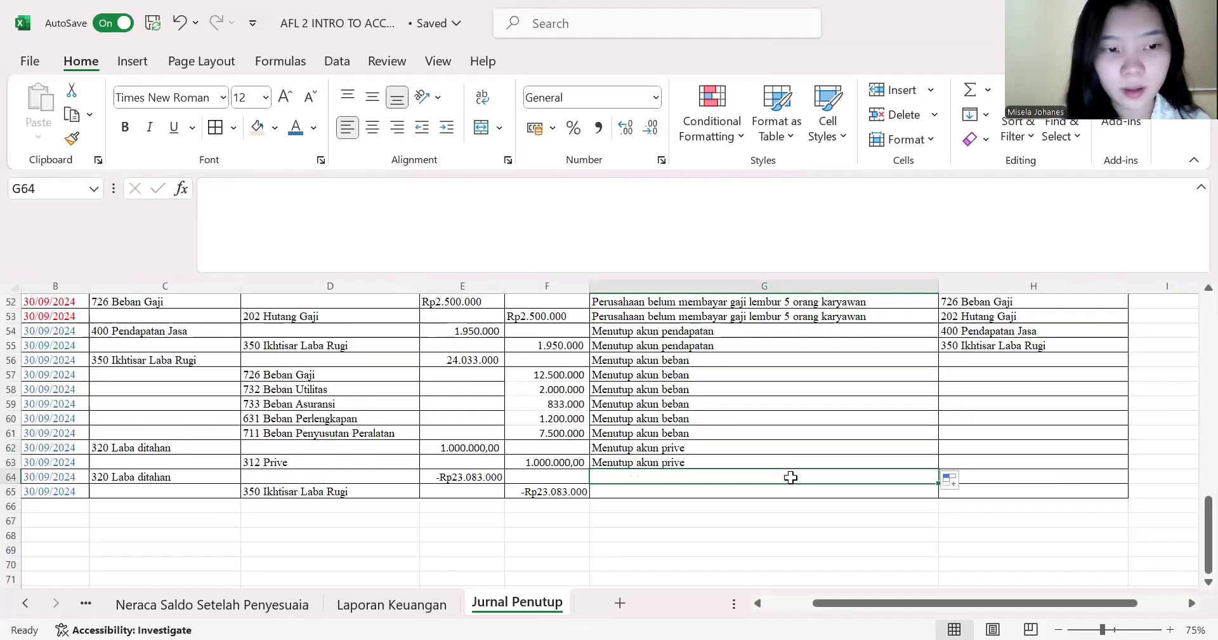
text(Saldo )
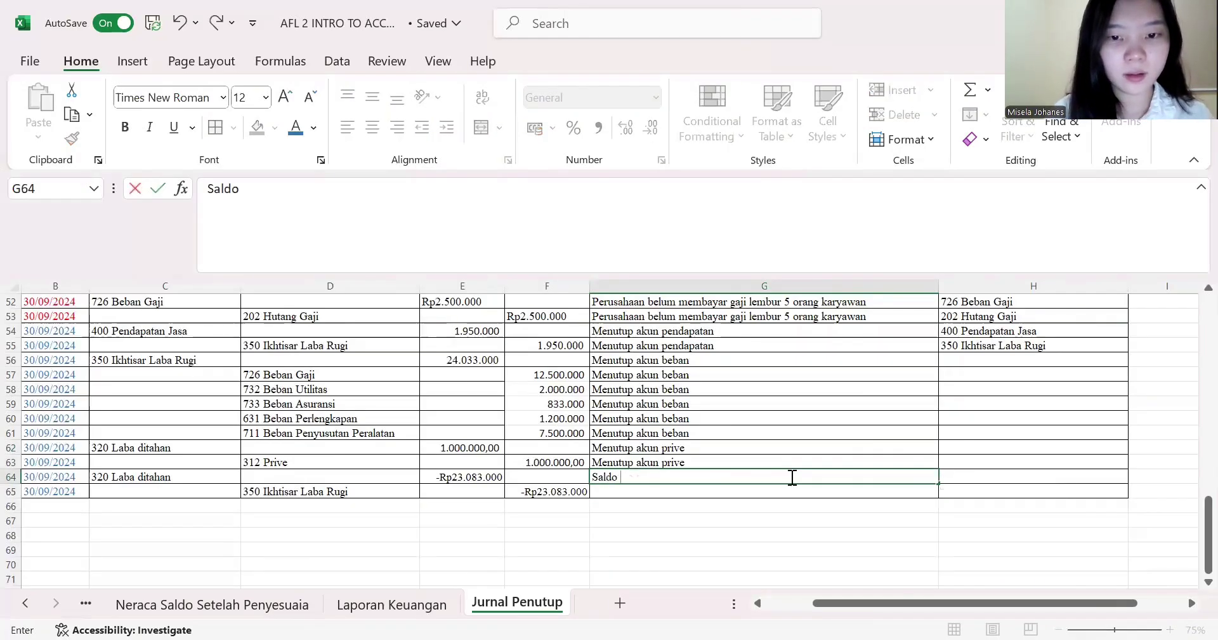
text(Laba)
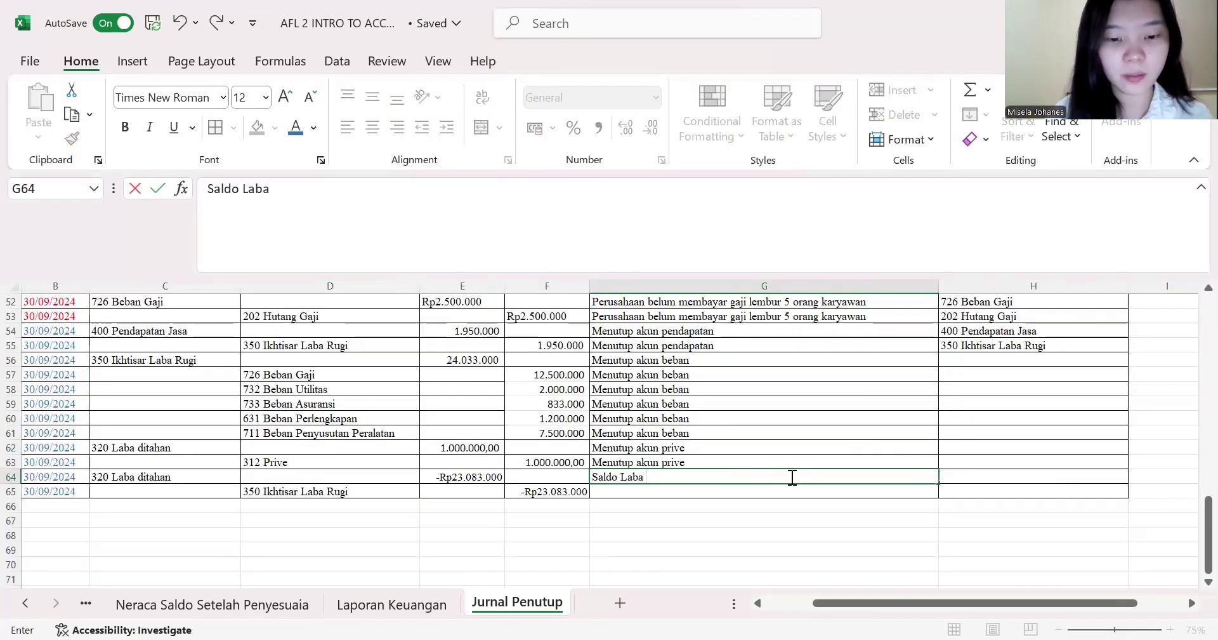
text( Peruhs)
key(BackSpace)
key(BackSpace)
key(BackSpace)
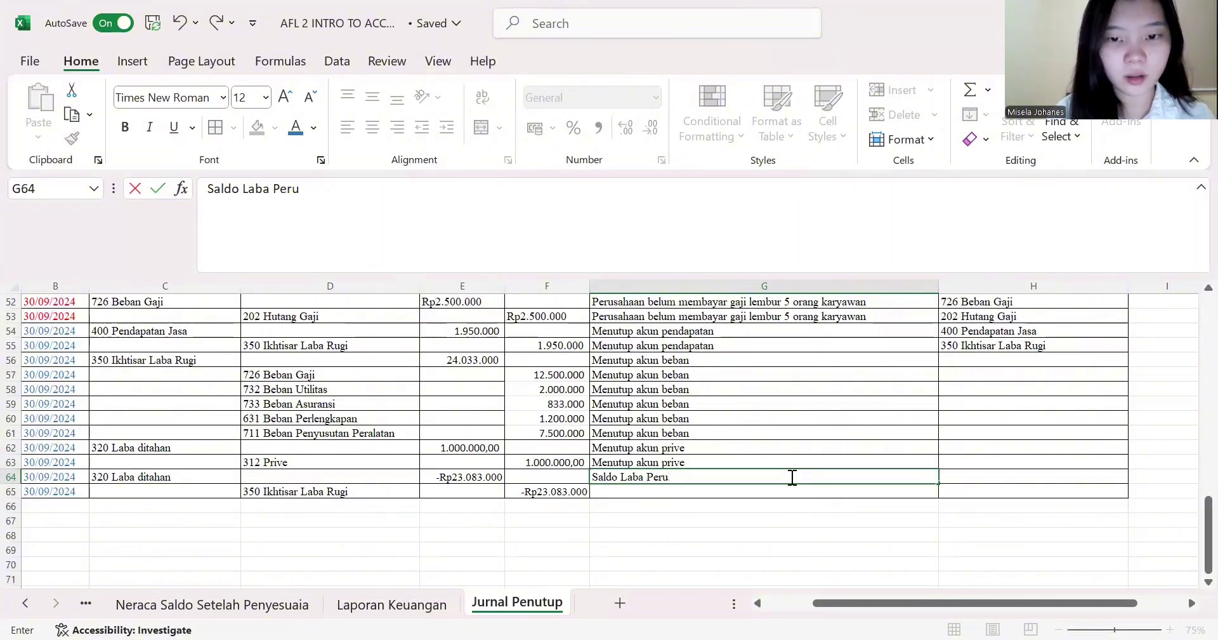
key(BackSpace)
key(BackSpace)
key(BackSpace)
key(BackSpace)
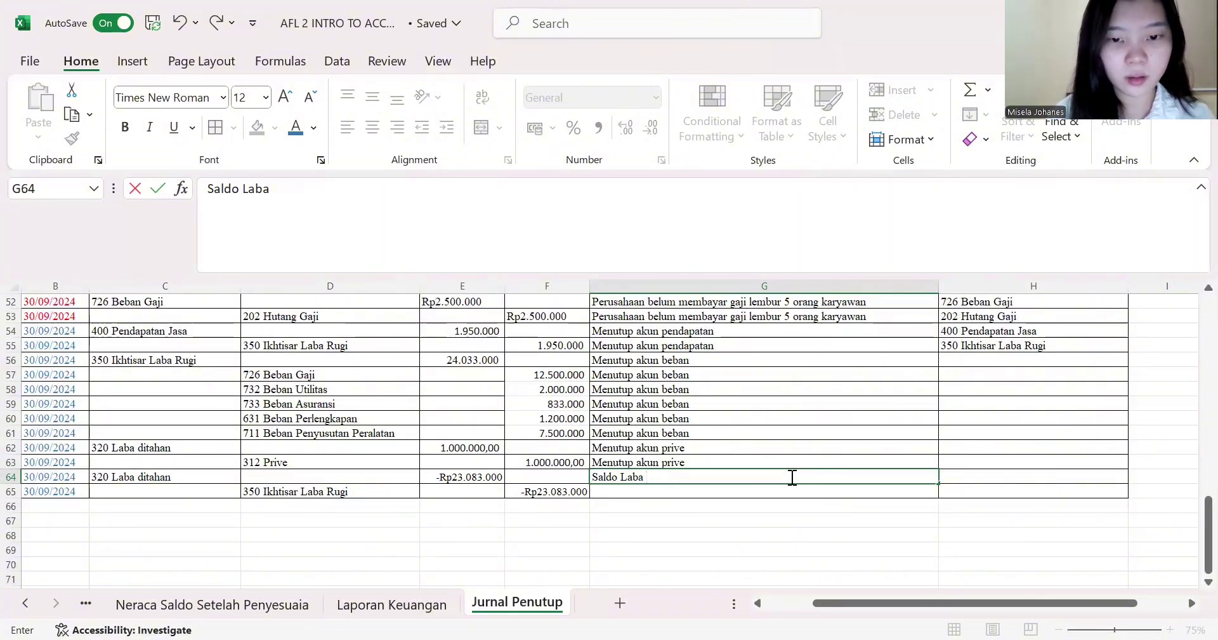
text(31)
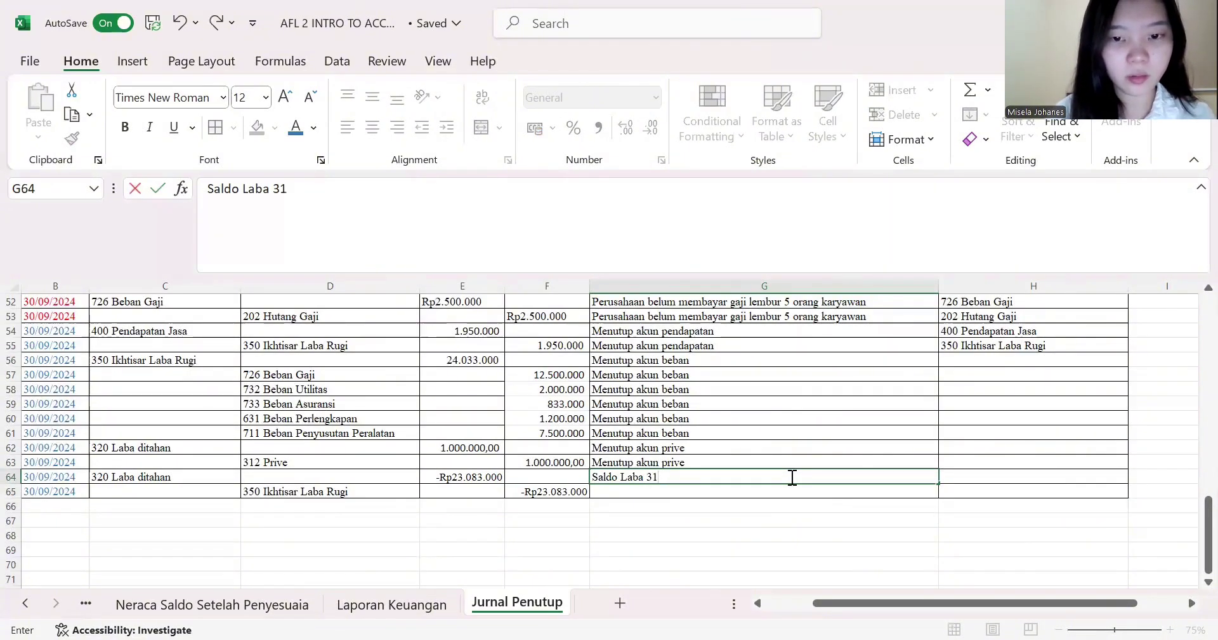
key(BackSpace)
text(0)
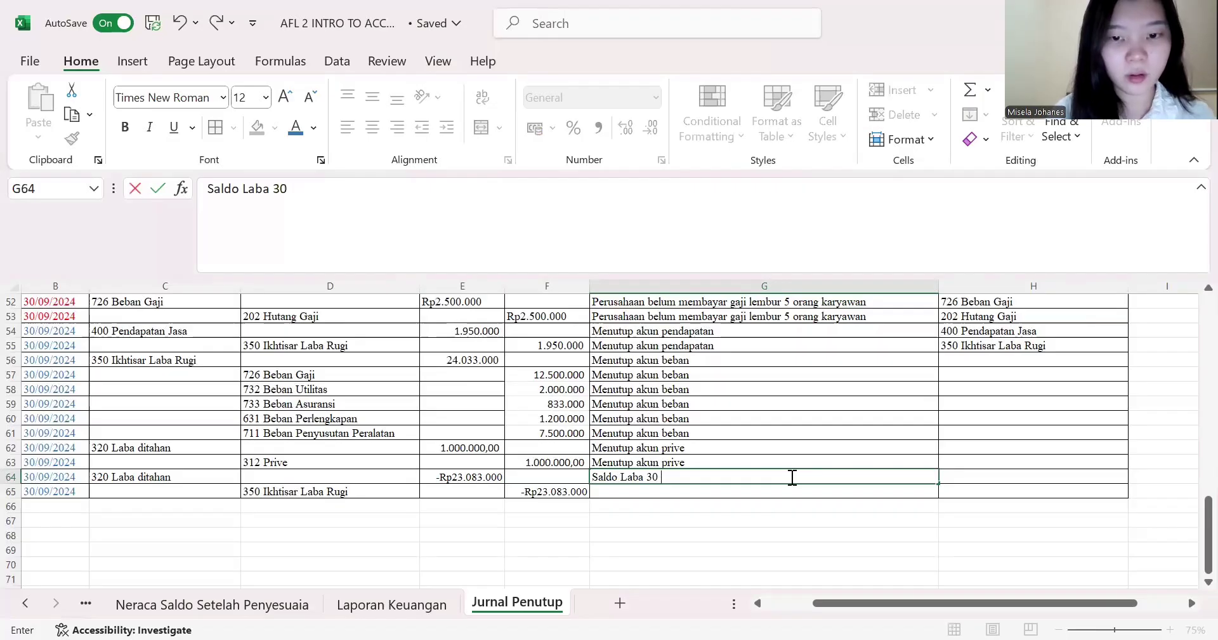
text( September)
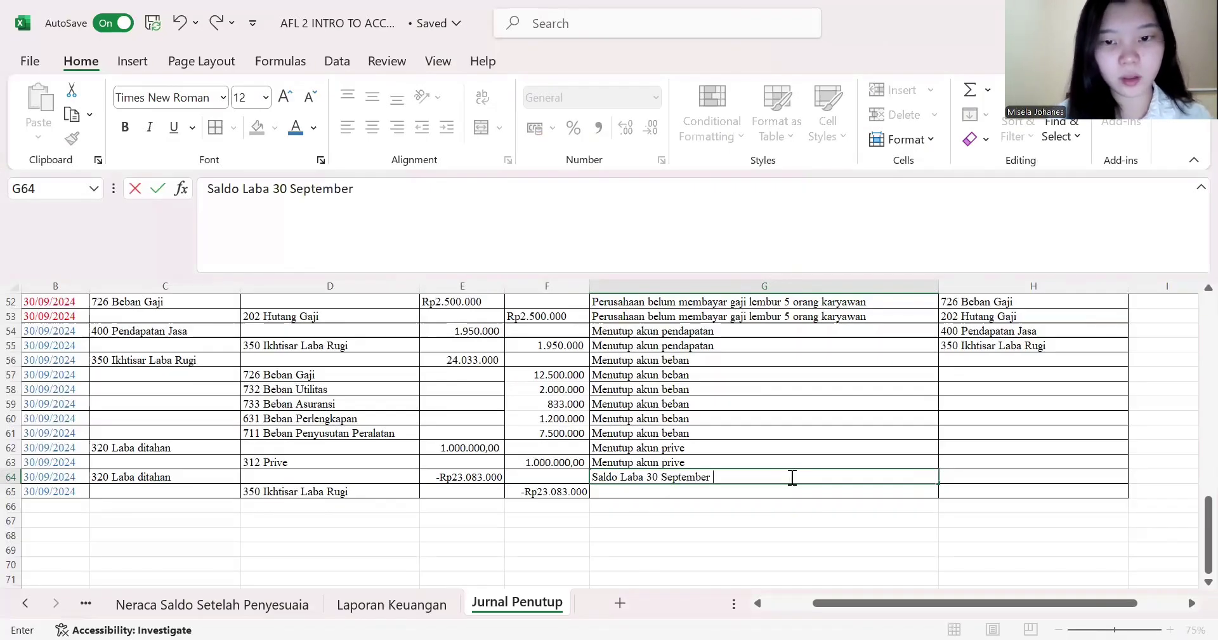
key(Return)
text(=)
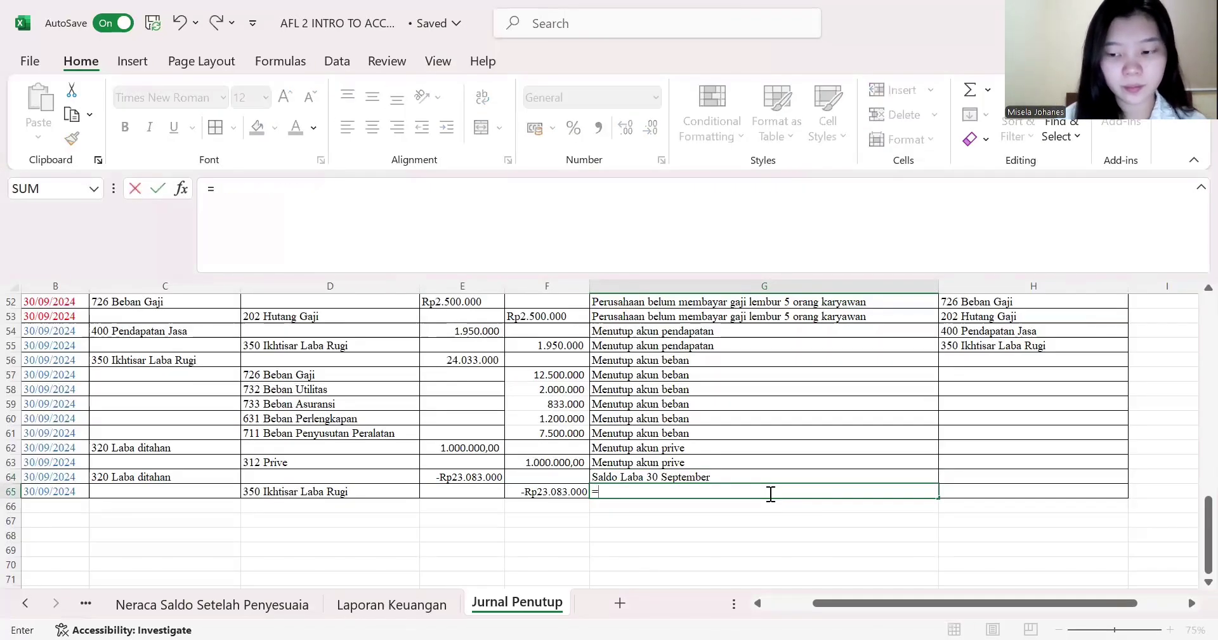
key(Up)
key(Return)
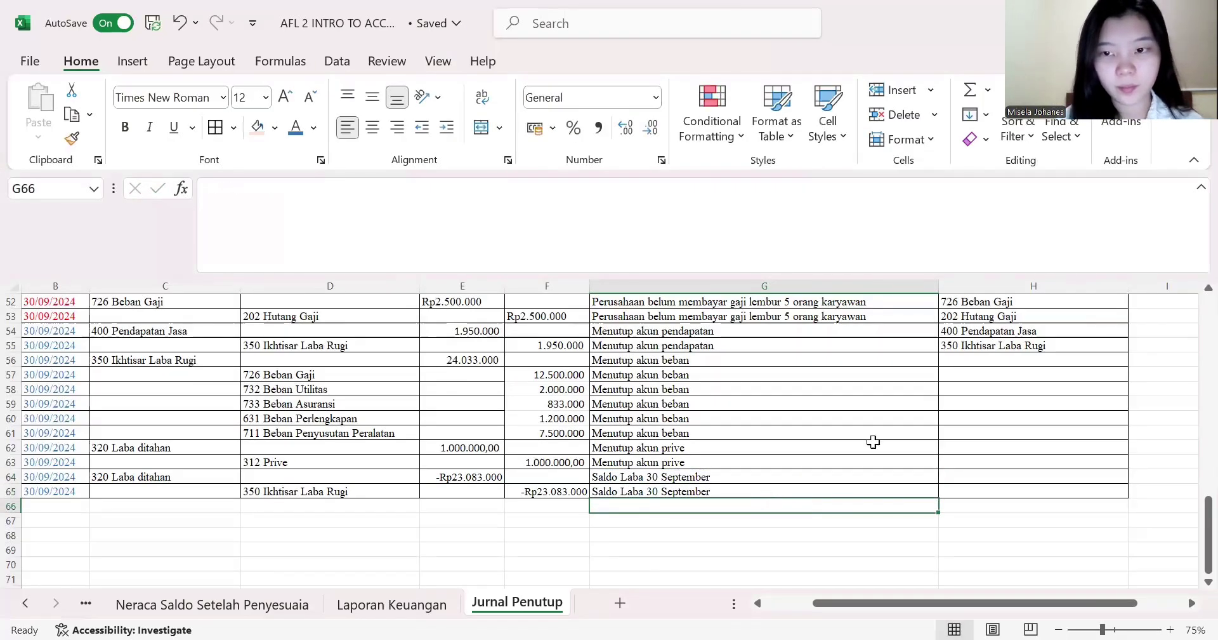
- Fill the account name in H55 down to H65 for the remaining closing entries
click(1023, 346)
drag(1128, 352, 1125, 492)
click(886, 533)
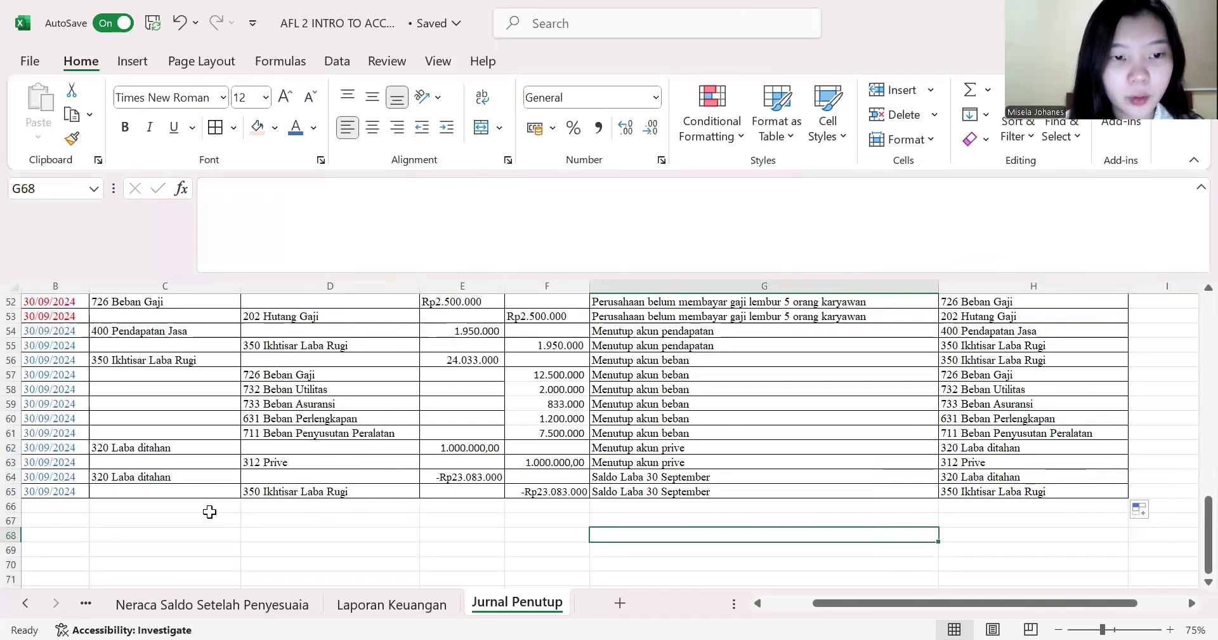
click(293, 505)
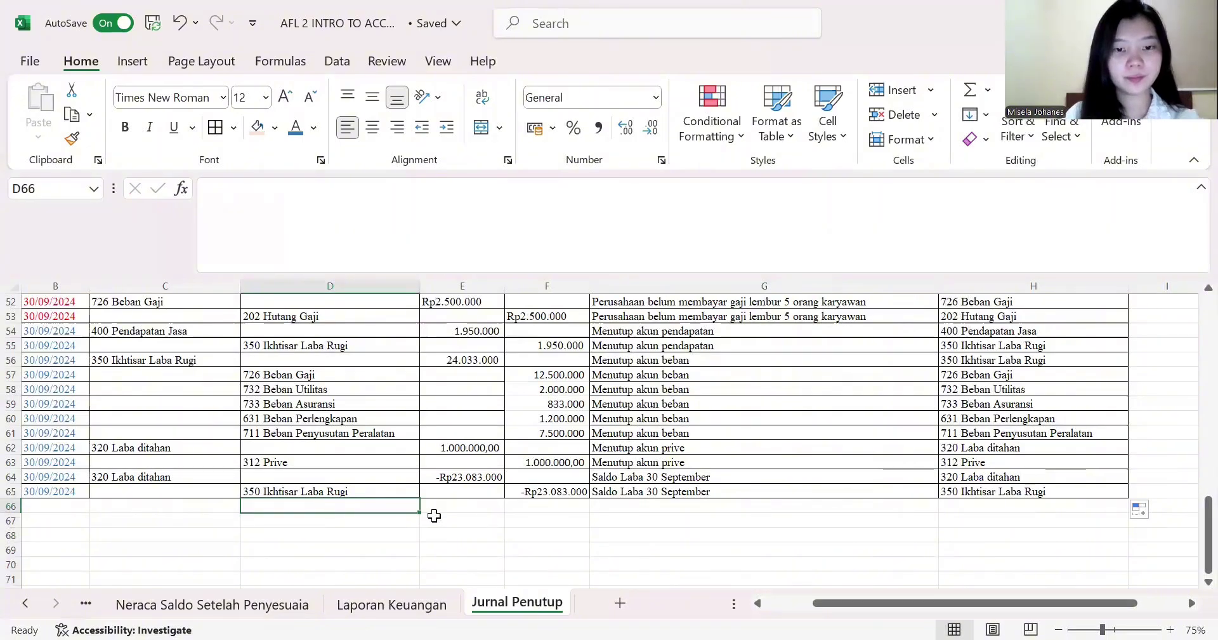
scroll(435, 515, down, 2)
scroll(434, 515, up, 8)
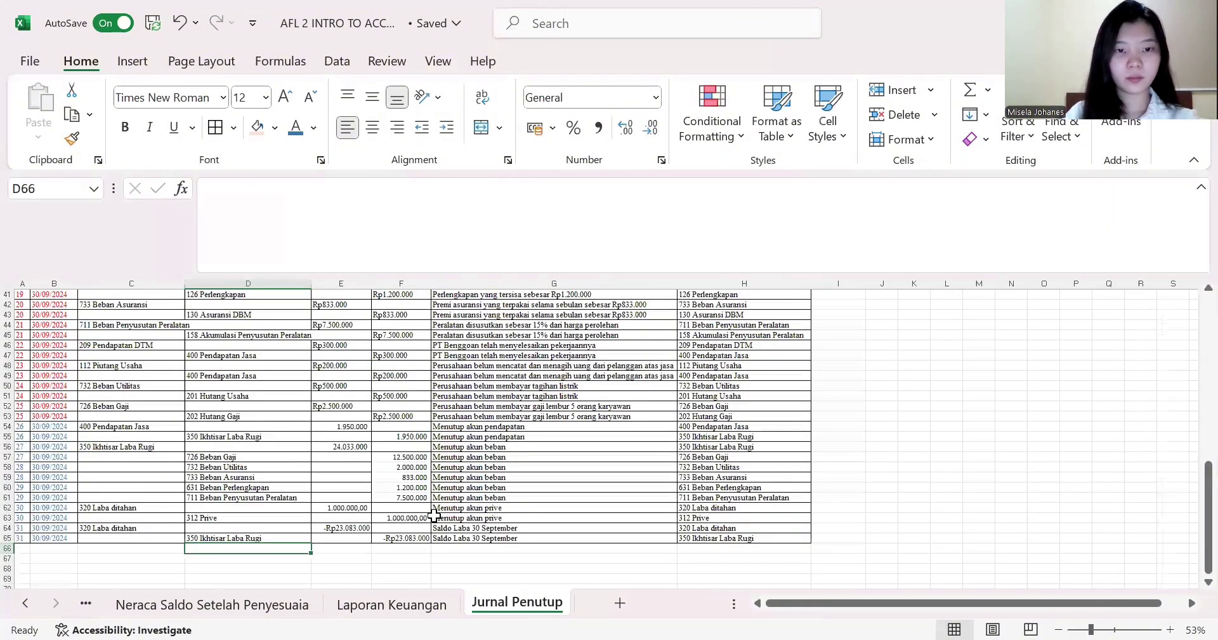
scroll(333, 343, up, 7)
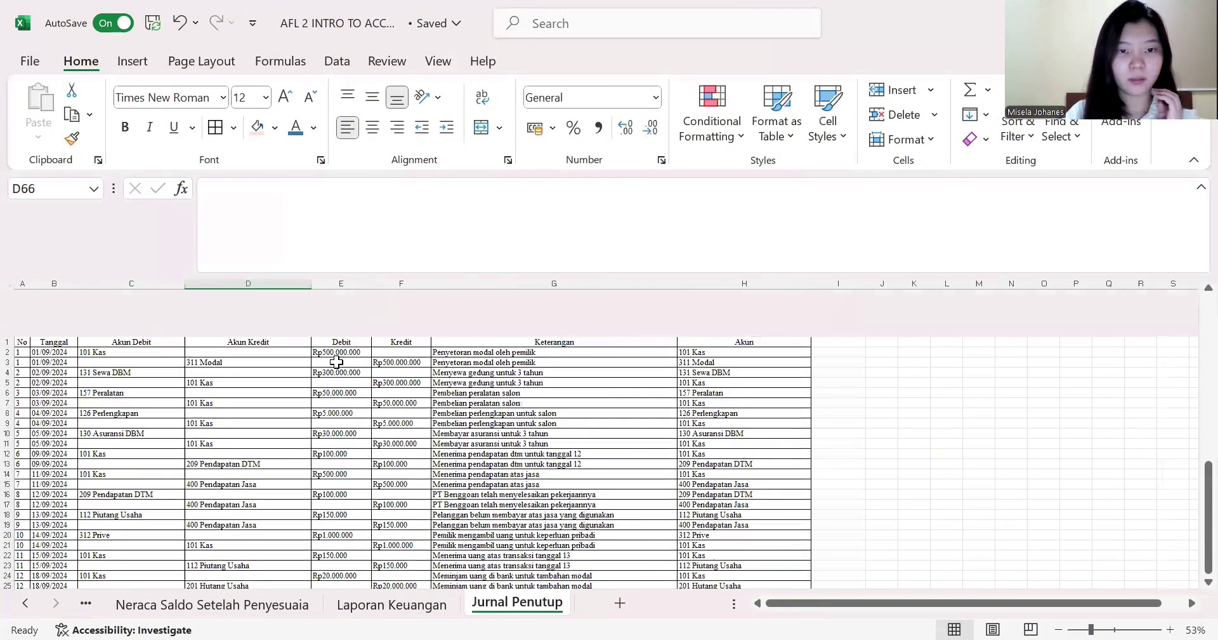
drag(336, 364, 334, 440)
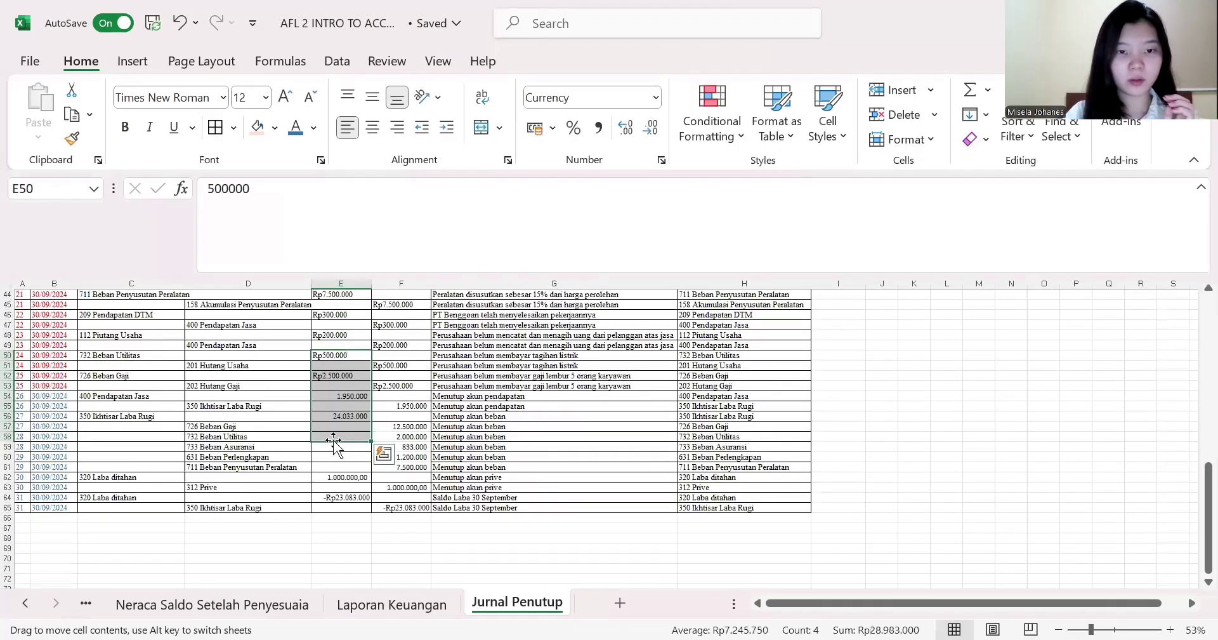
scroll(335, 337, up, 8)
scroll(336, 336, up, 7)
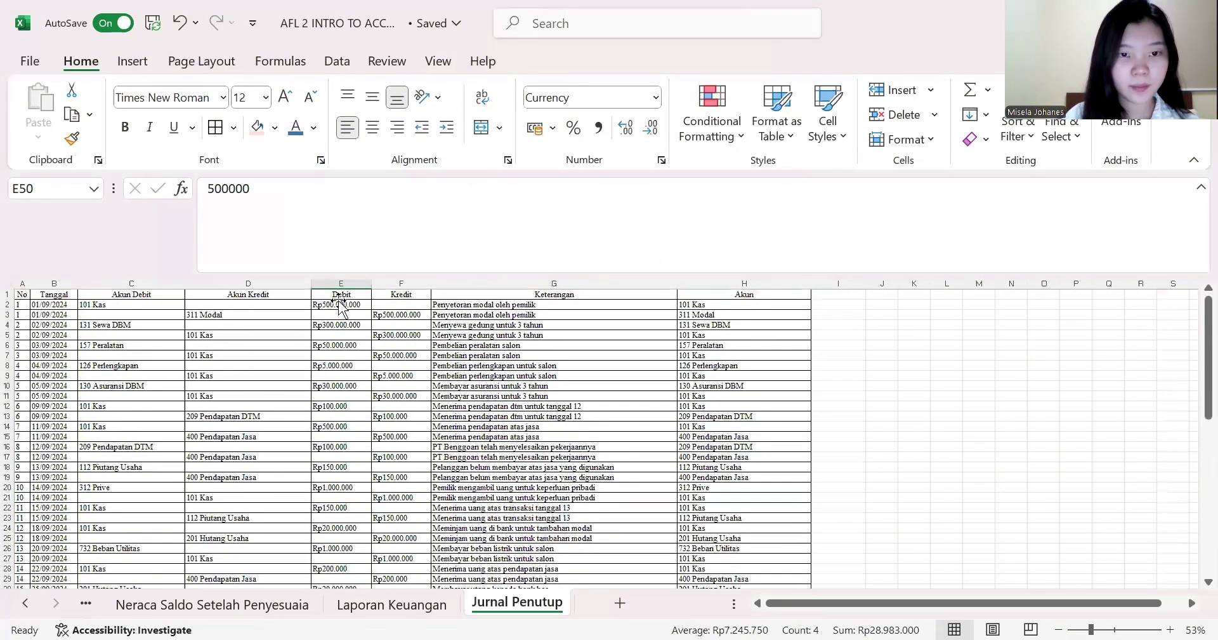
- Sum the Debit column from E2 down to the last closing entry with AutoSum and place the total in E66
click(340, 304)
drag(339, 305, 355, 522)
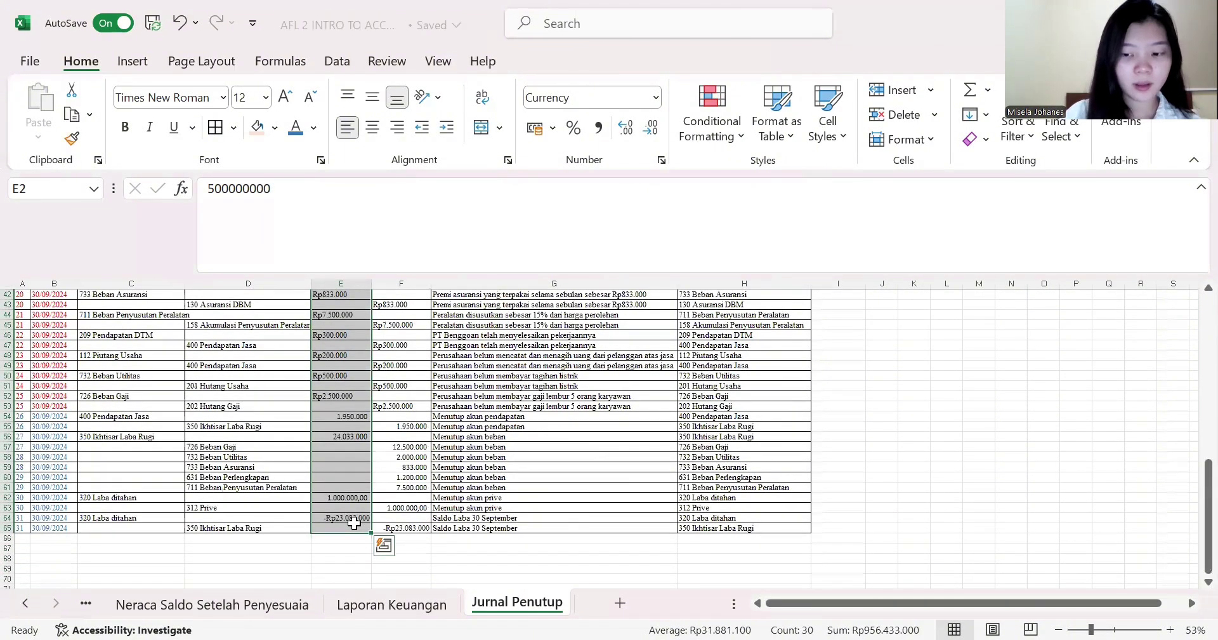
scroll(355, 521, up, 7)
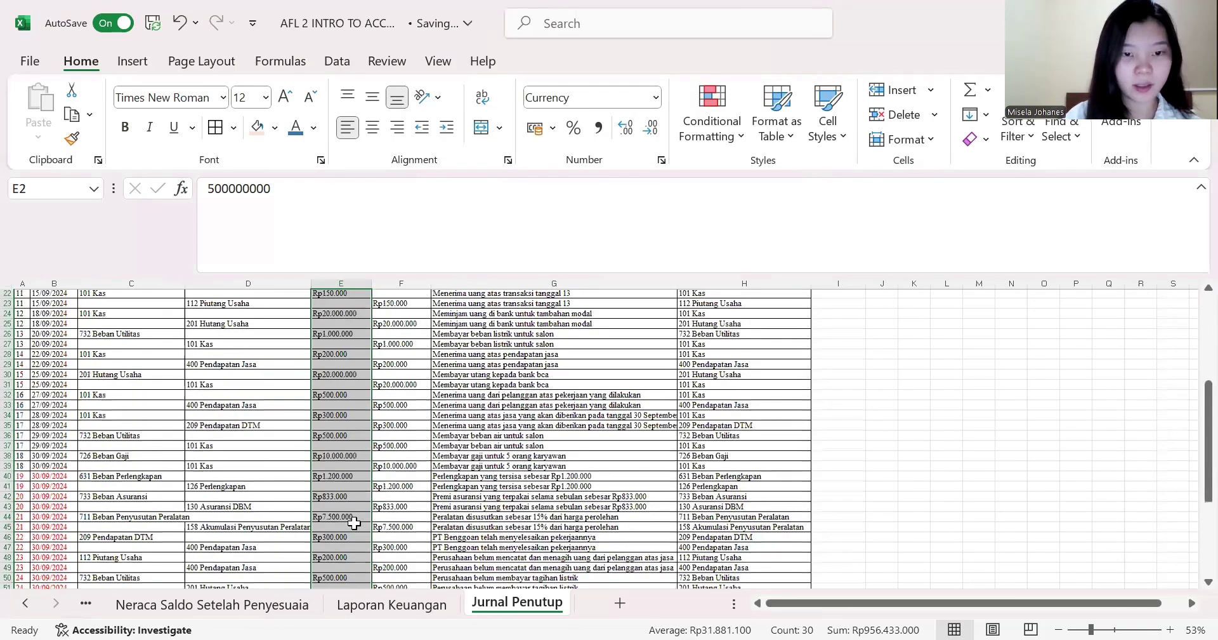
key(alt+equal)
scroll(354, 521, up, 5)
scroll(355, 522, down, 11)
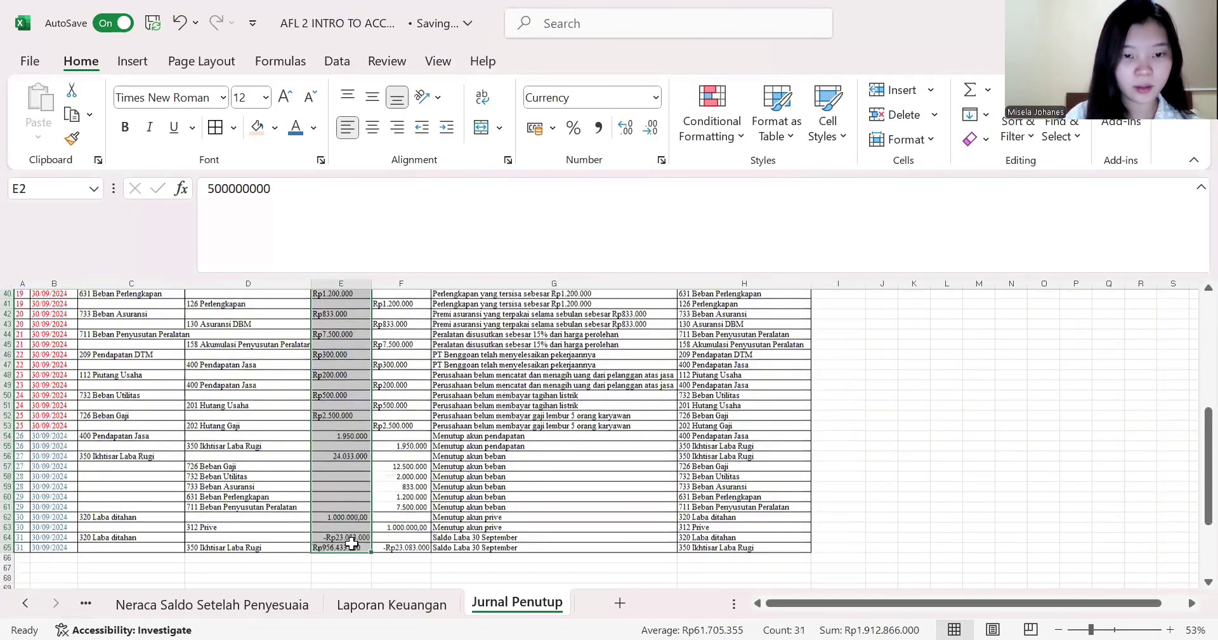
click(352, 544)
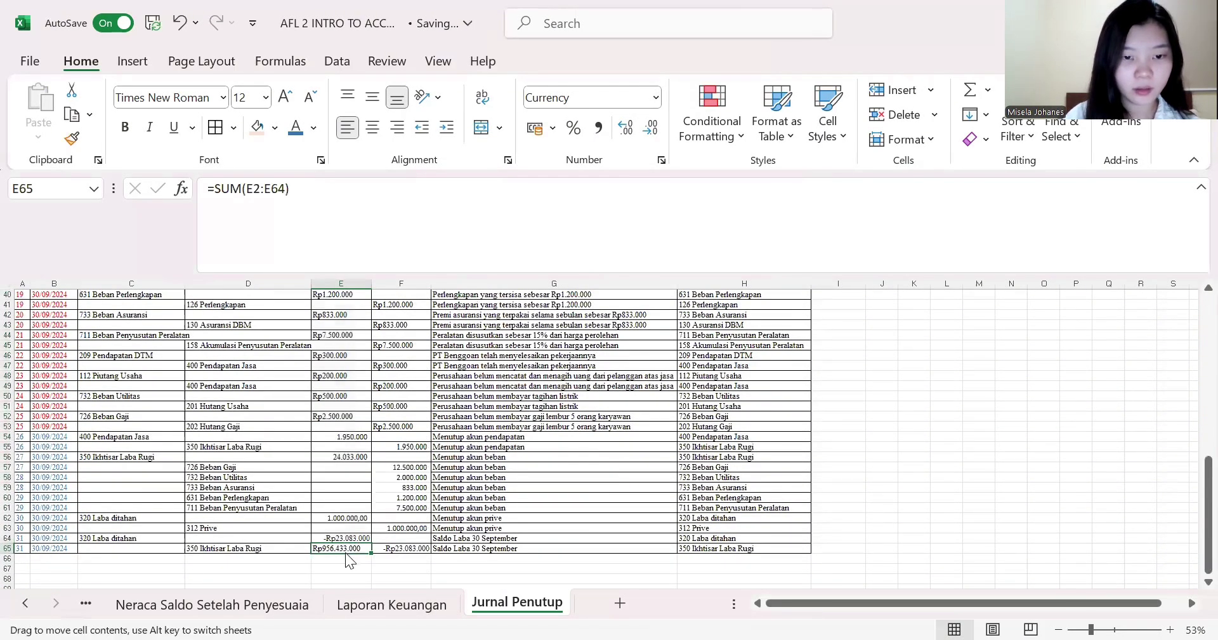
drag(345, 555, 345, 557)
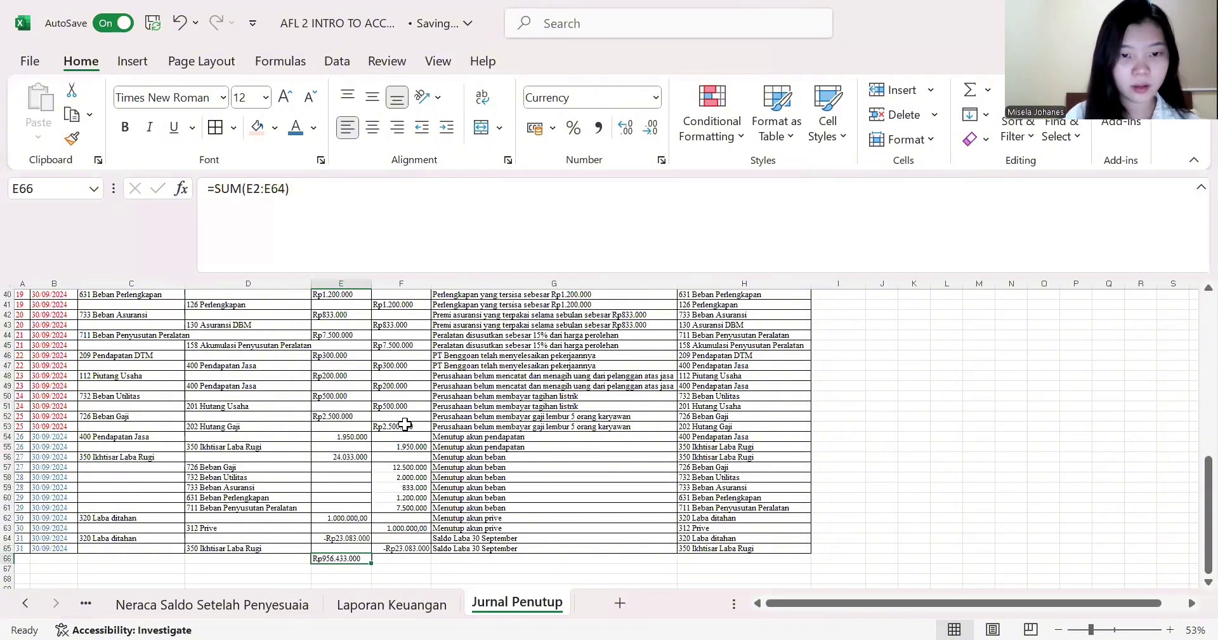
- Total the Kredit column from F2 to F65 with AutoSum in F66
scroll(406, 424, up, 13)
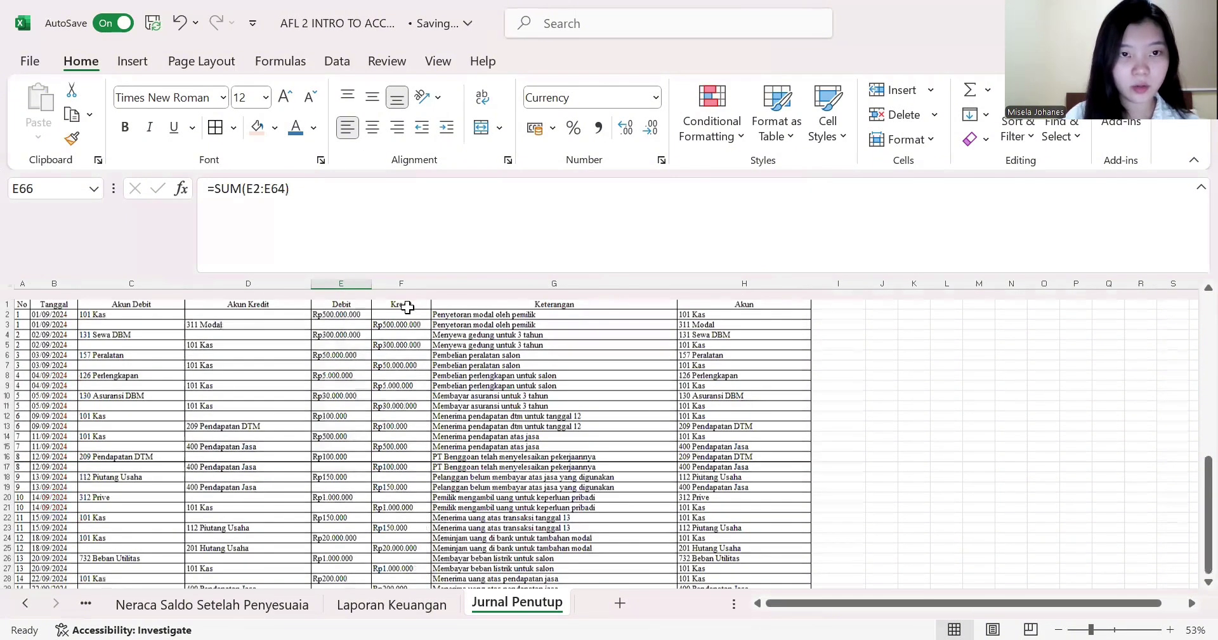
scroll(407, 308, down, 1)
drag(401, 295, 407, 569)
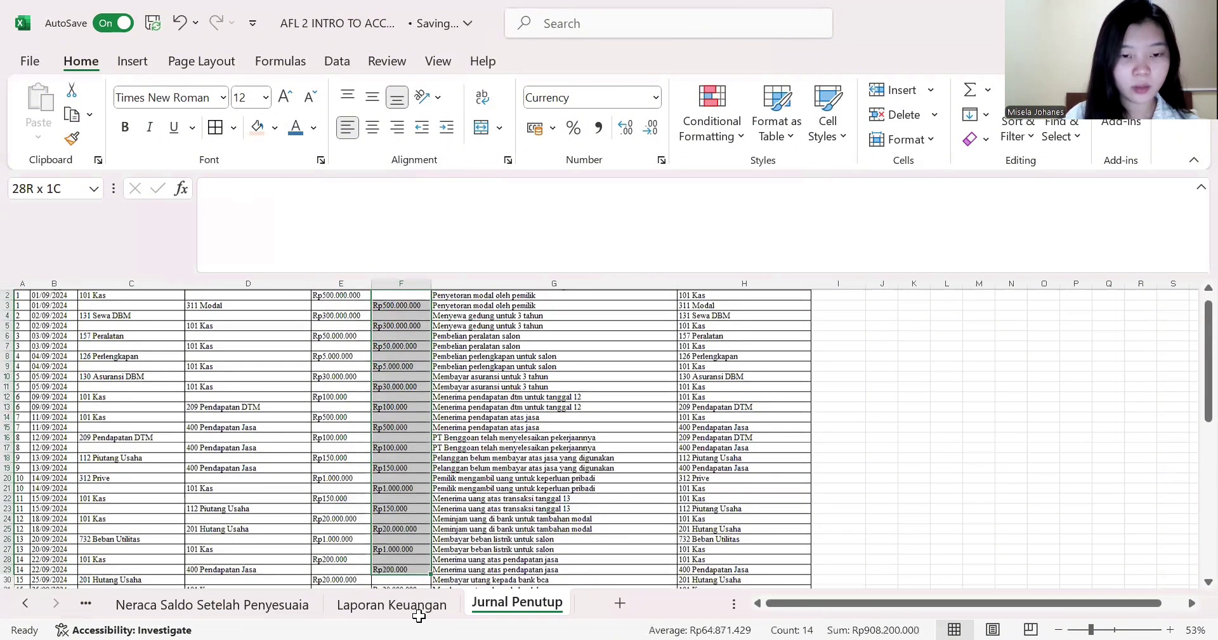
drag(419, 615, 415, 538)
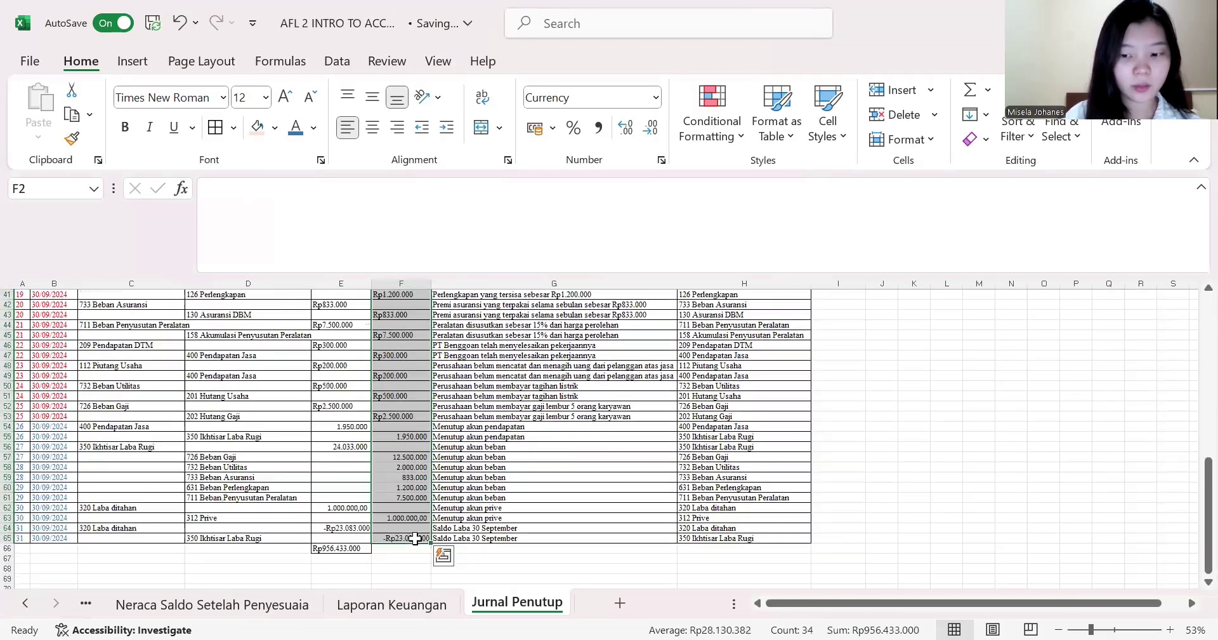
scroll(415, 538, up, 6)
scroll(415, 538, down, 3)
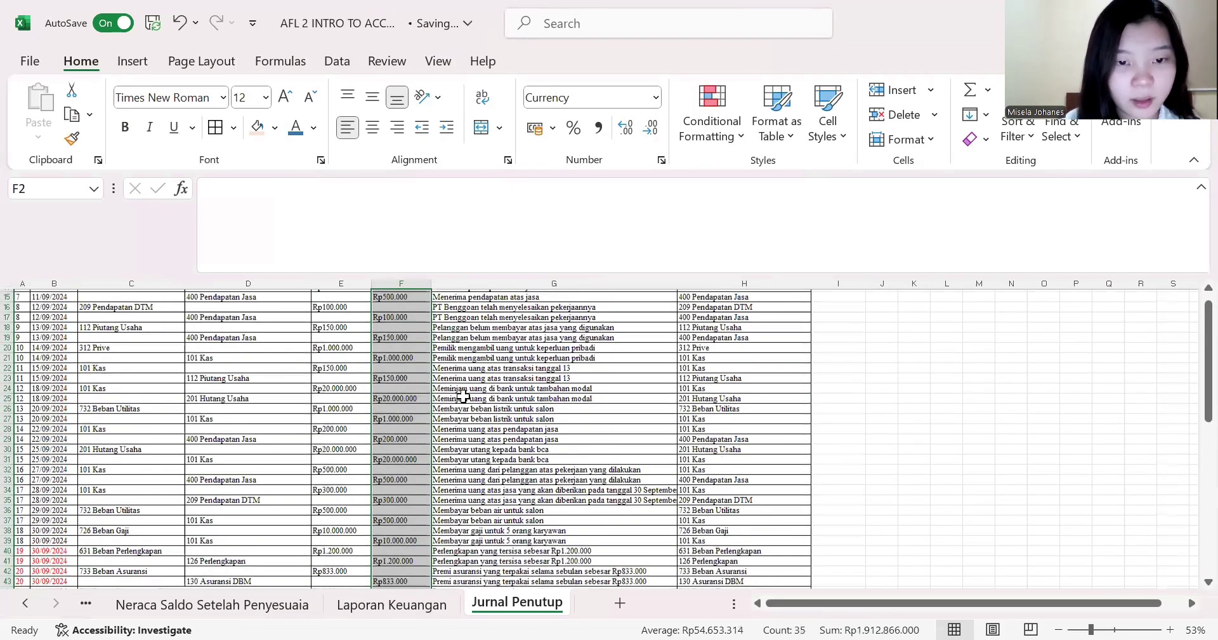
scroll(415, 538, down, 4)
key(shift+Down)
click(388, 561)
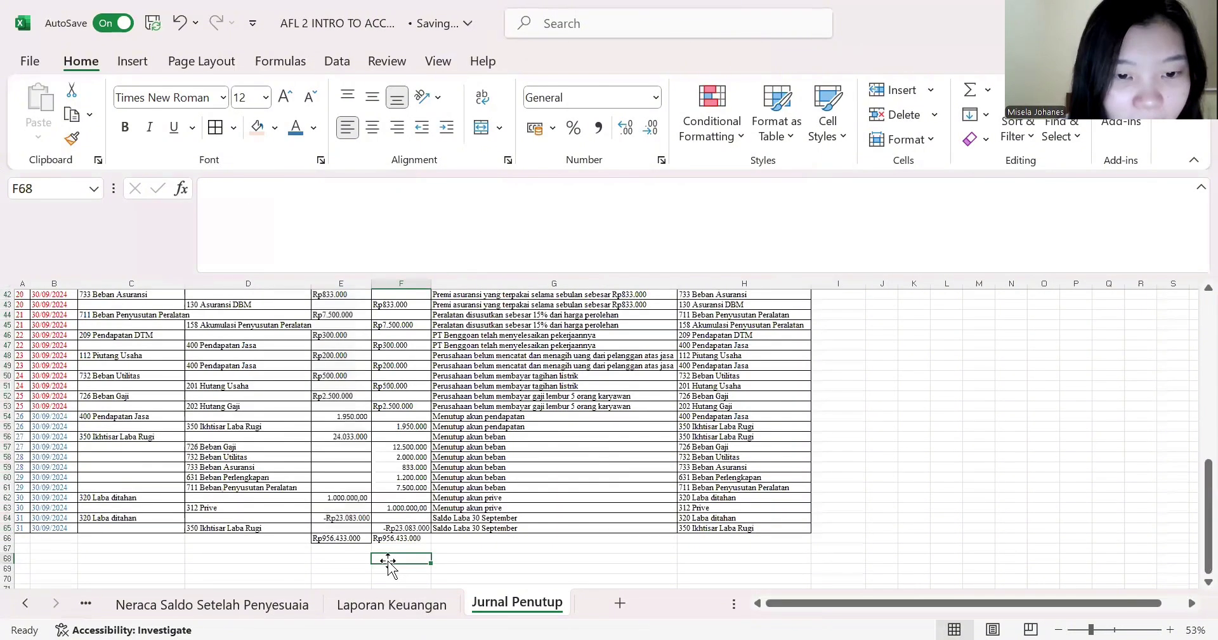
- Make the debit and credit totals in E66:F66 bold with cell borders
click(399, 539)
drag(358, 537, 401, 539)
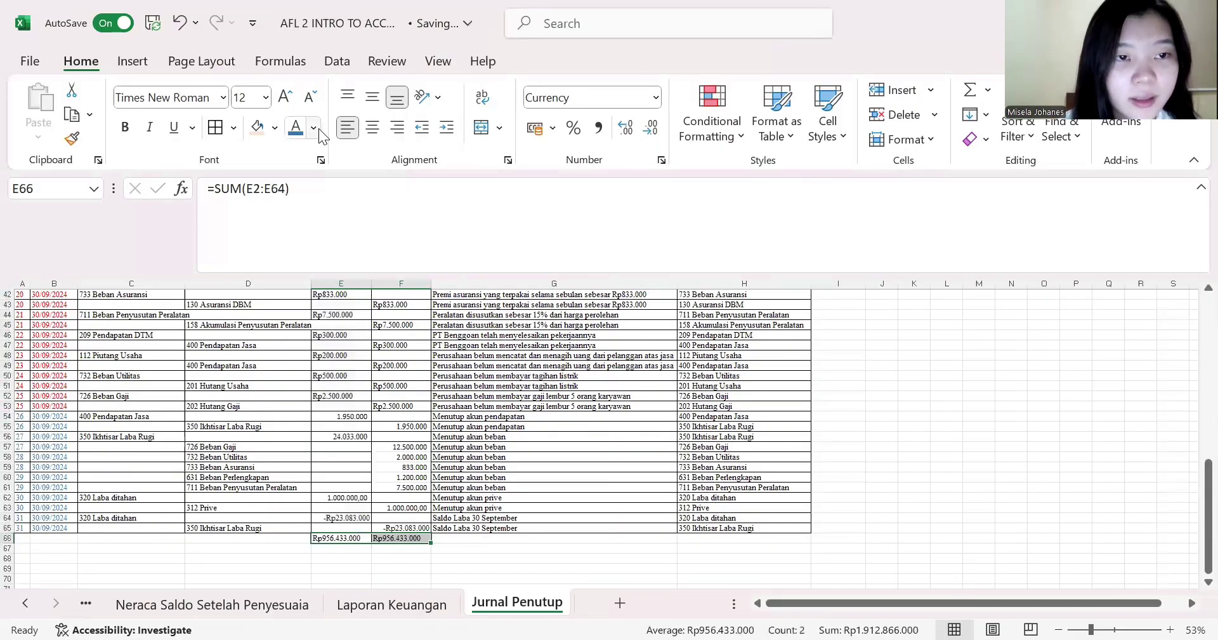
click(125, 127)
scroll(427, 400, up, 1)
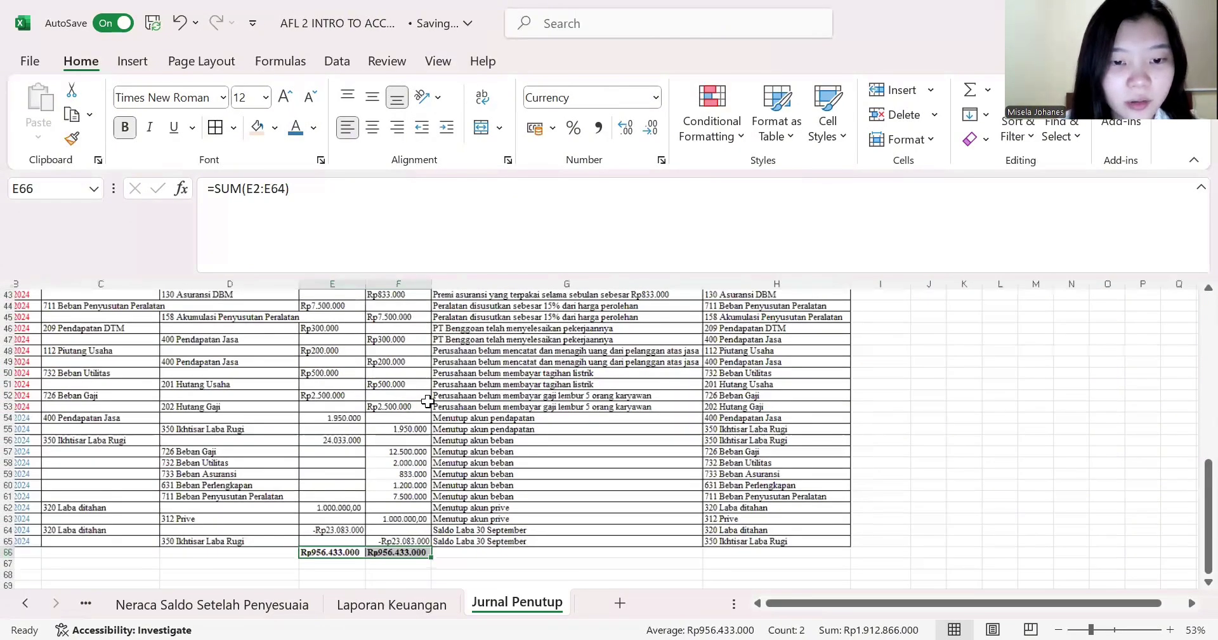
scroll(427, 401, up, 2)
scroll(428, 400, up, 3)
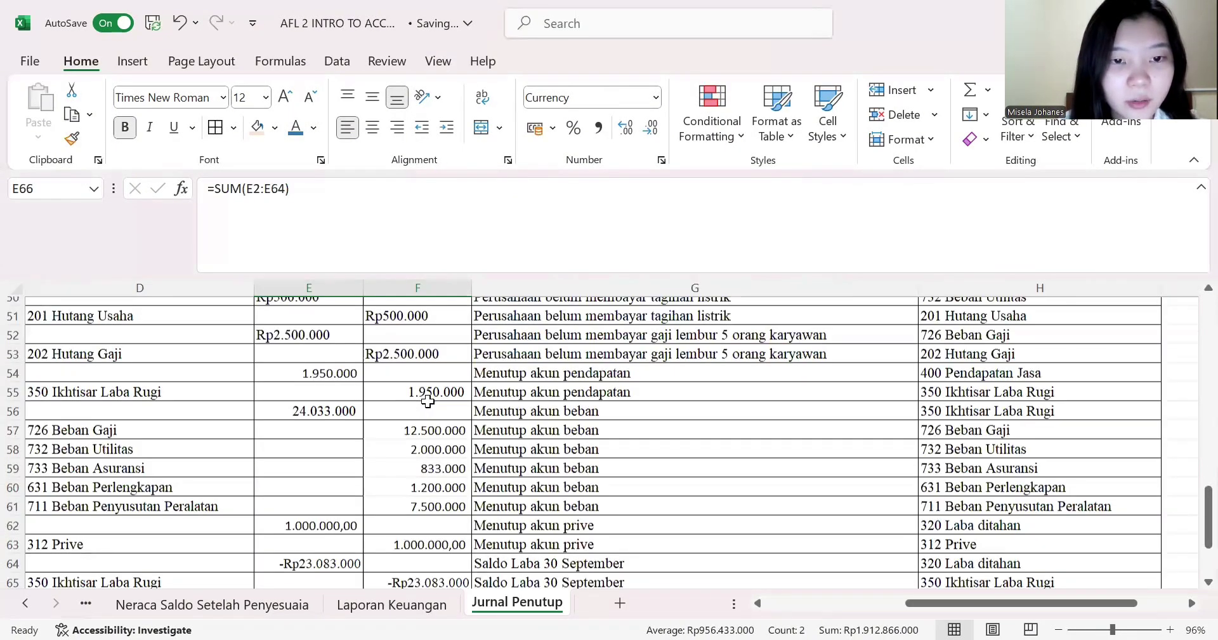
click(296, 443)
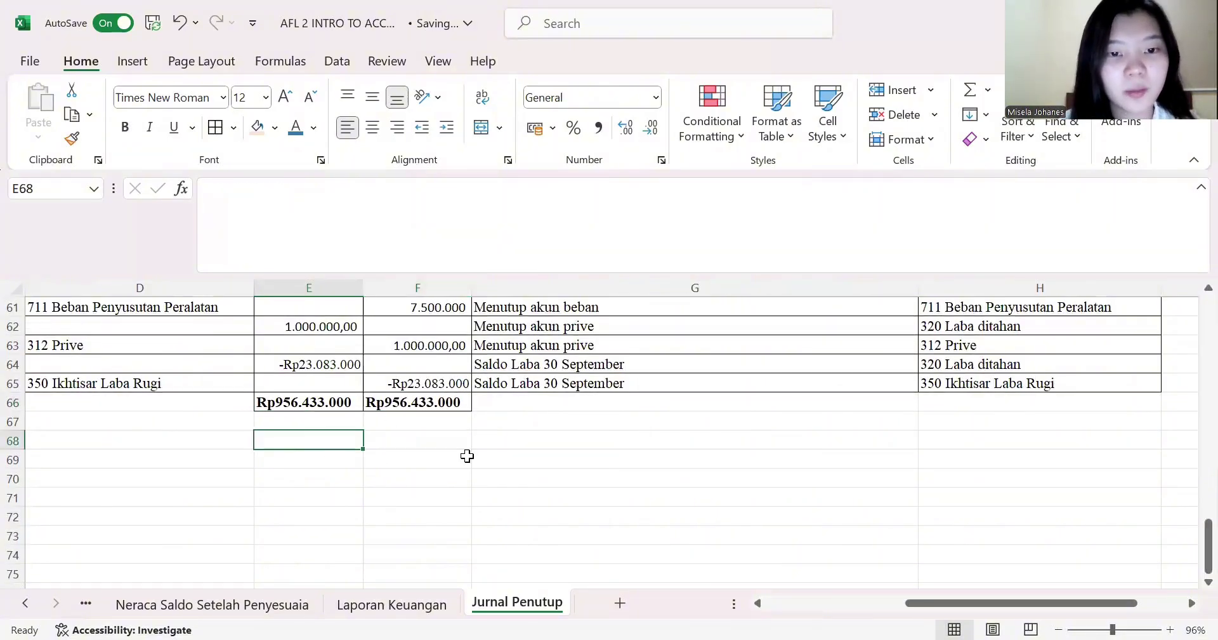
click(447, 456)
scroll(447, 455, down, 4)
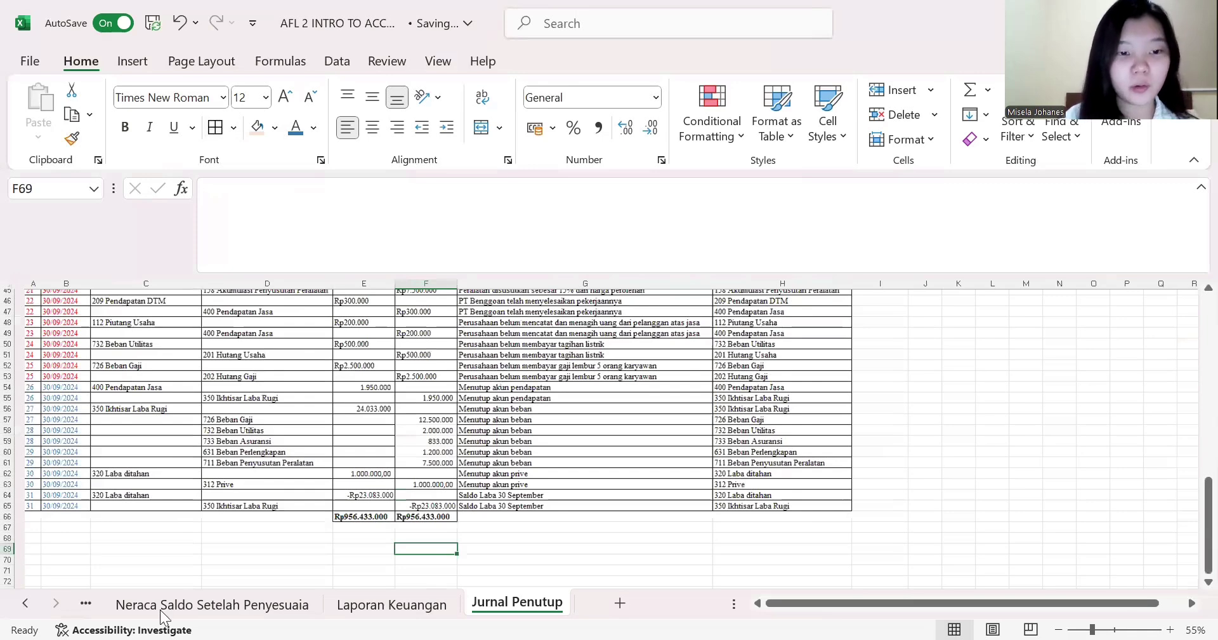
- Create a copy of the "Neraca Saldo Setelah Penyesuaia" sheet at the end of the workbook
right_click(180, 607)
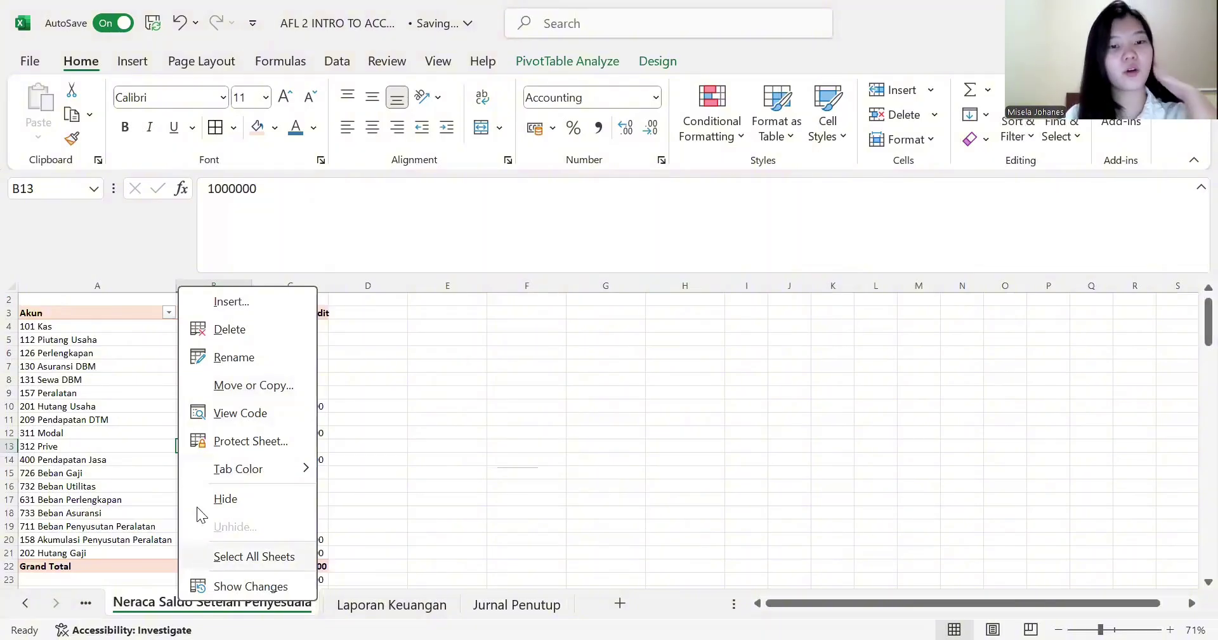
click(253, 387)
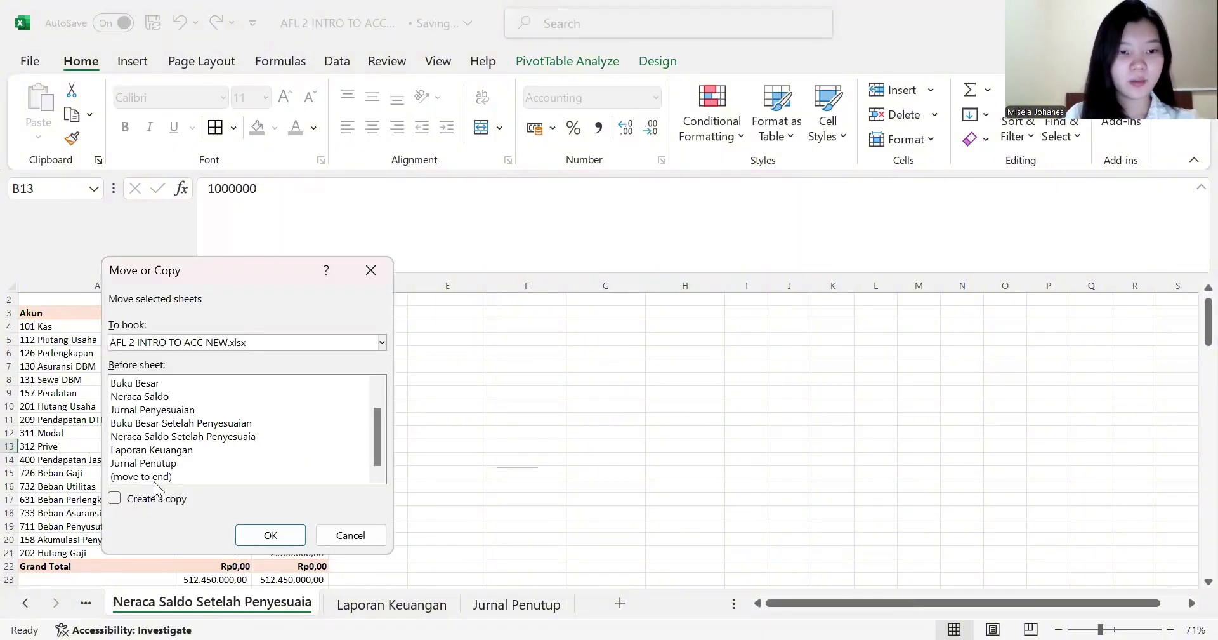
click(146, 477)
click(114, 499)
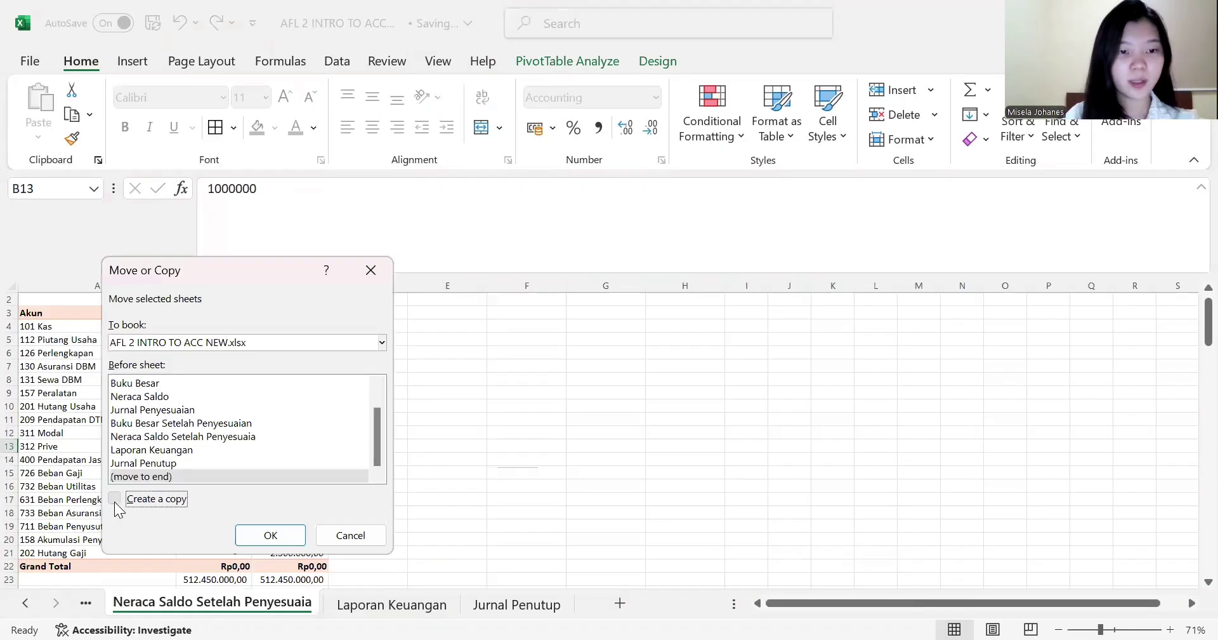
click(273, 536)
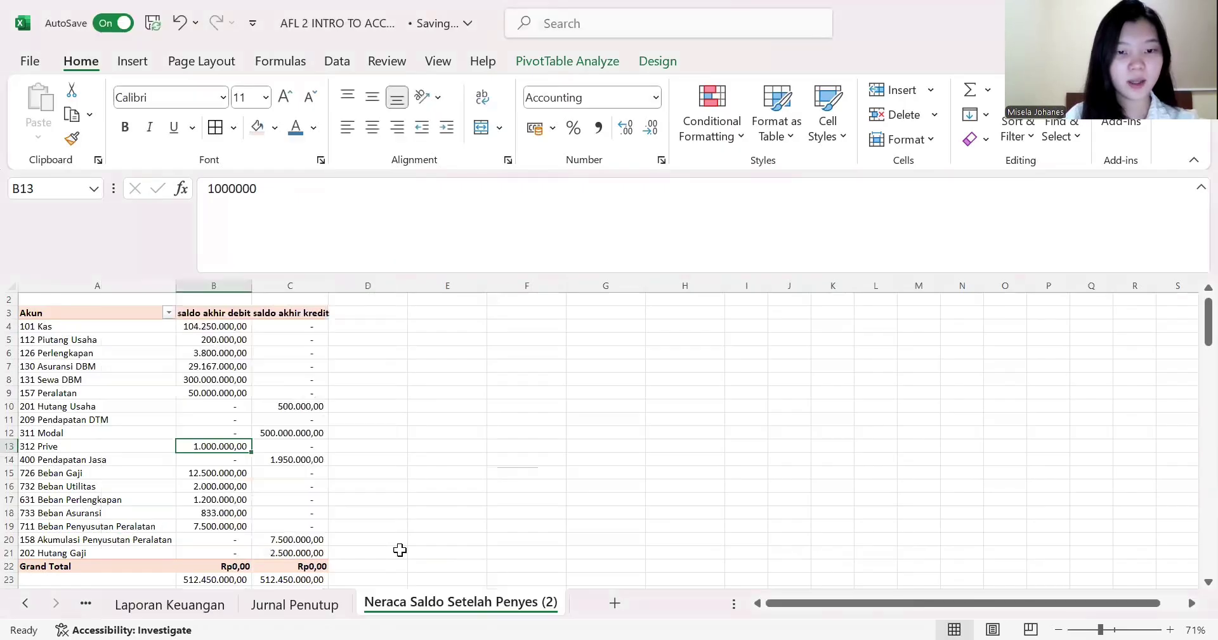
- Rename the copied sheet as "Neraca Saldo Setelah Penutupan"
right_click(443, 598)
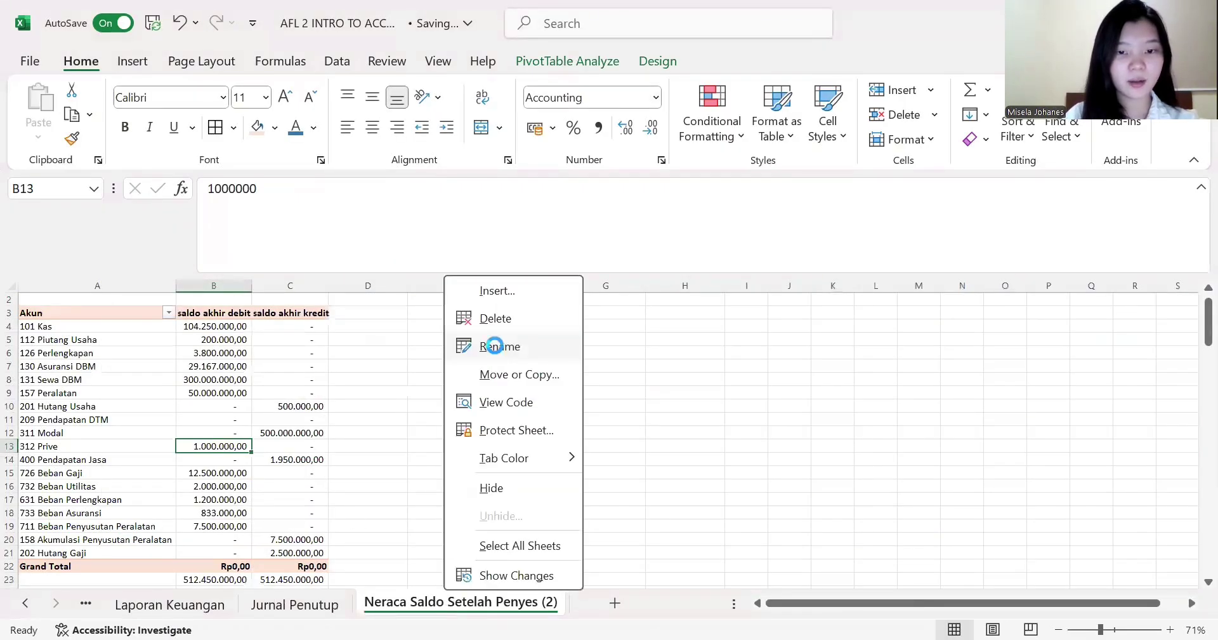
click(498, 345)
key(End)
key(BackSpace)
key(BackSpace)
key(BackSpace)
key(BackSpace)
key(BackSpace)
key(BackSpace)
key(BackSpace)
text(utupan)
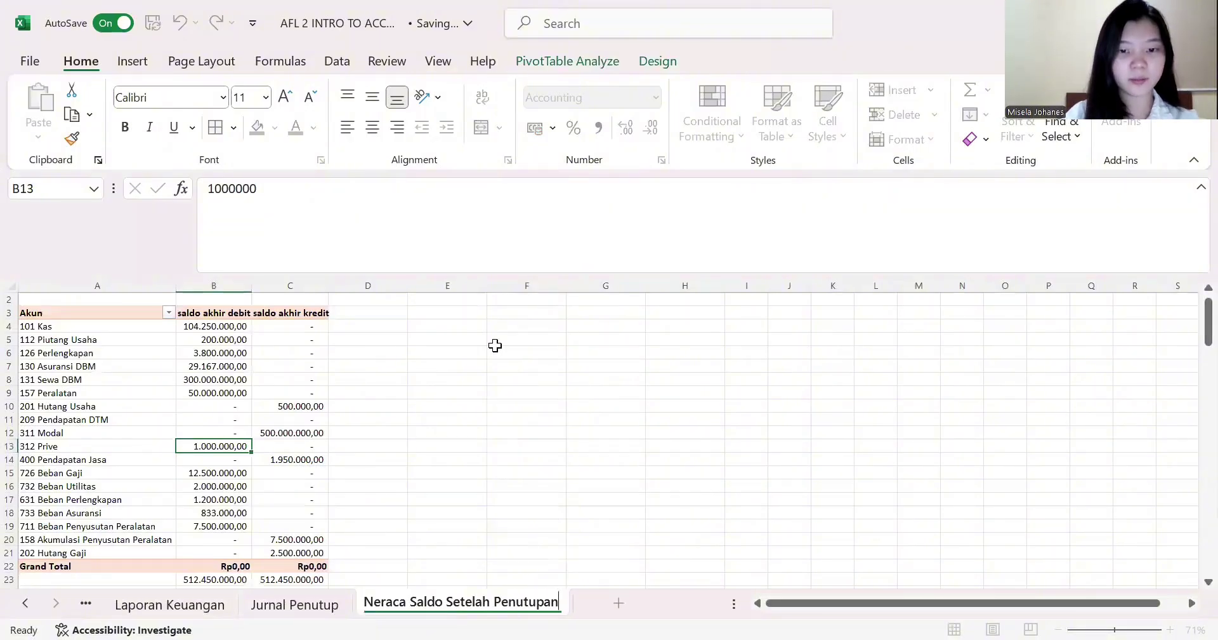
key(Return)
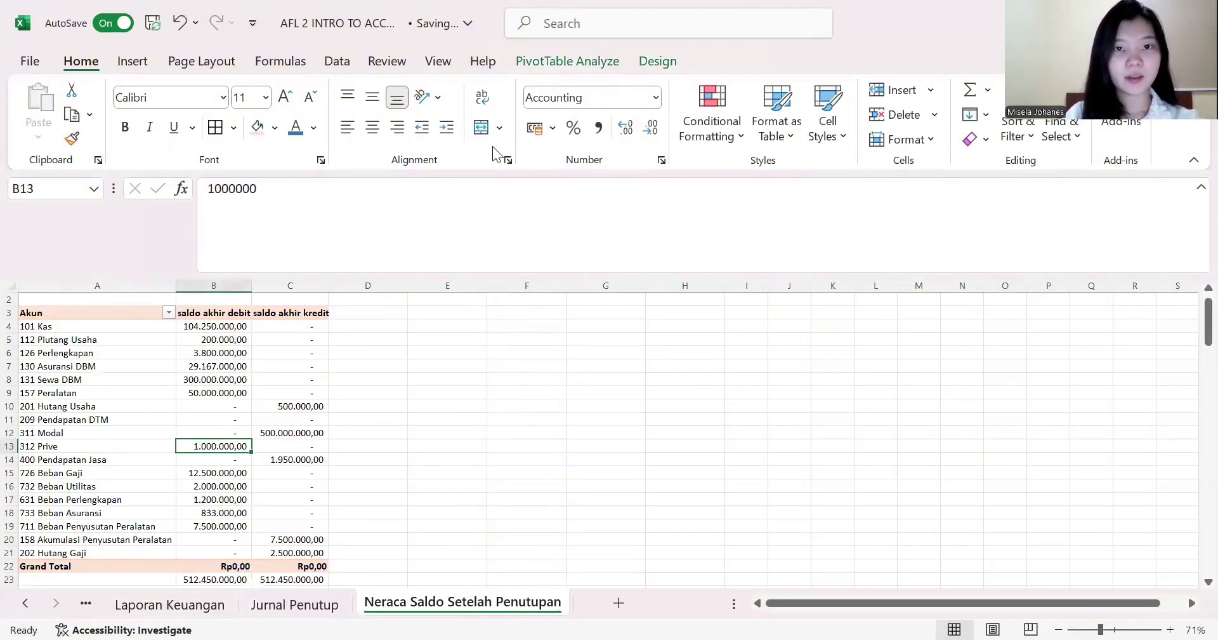
- Change the PivotTable's data source to 'Jurnal Penutup'!$A$1:$H$65 and accept replacing the overlapped data on the sheet
click(567, 60)
click(647, 108)
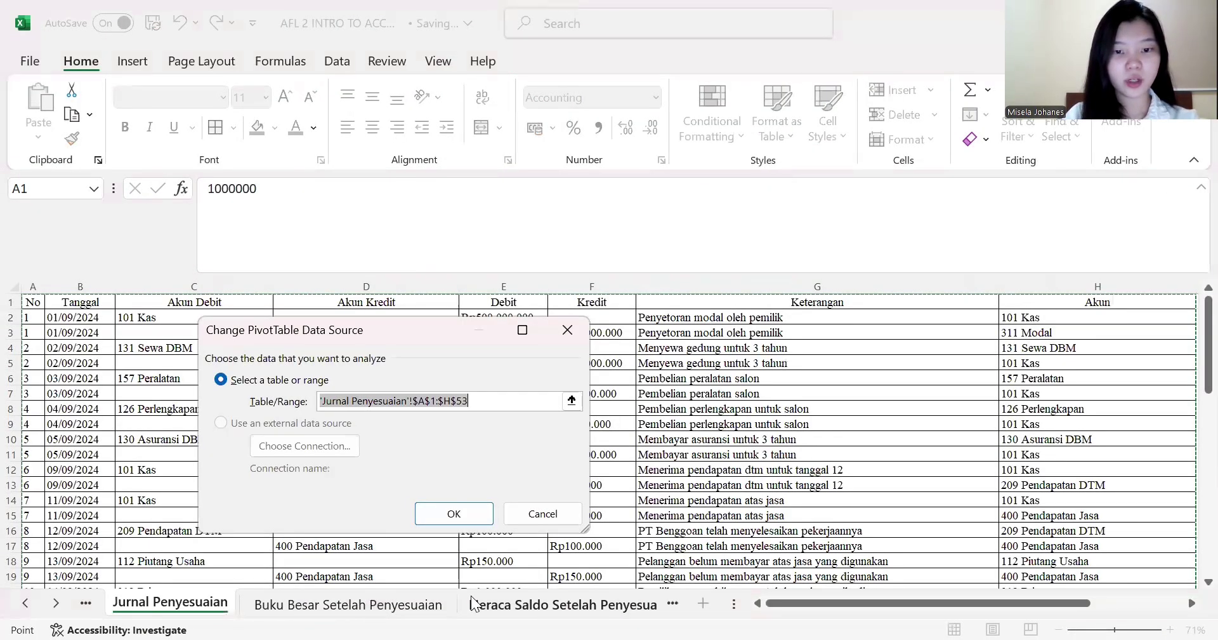
click(654, 613)
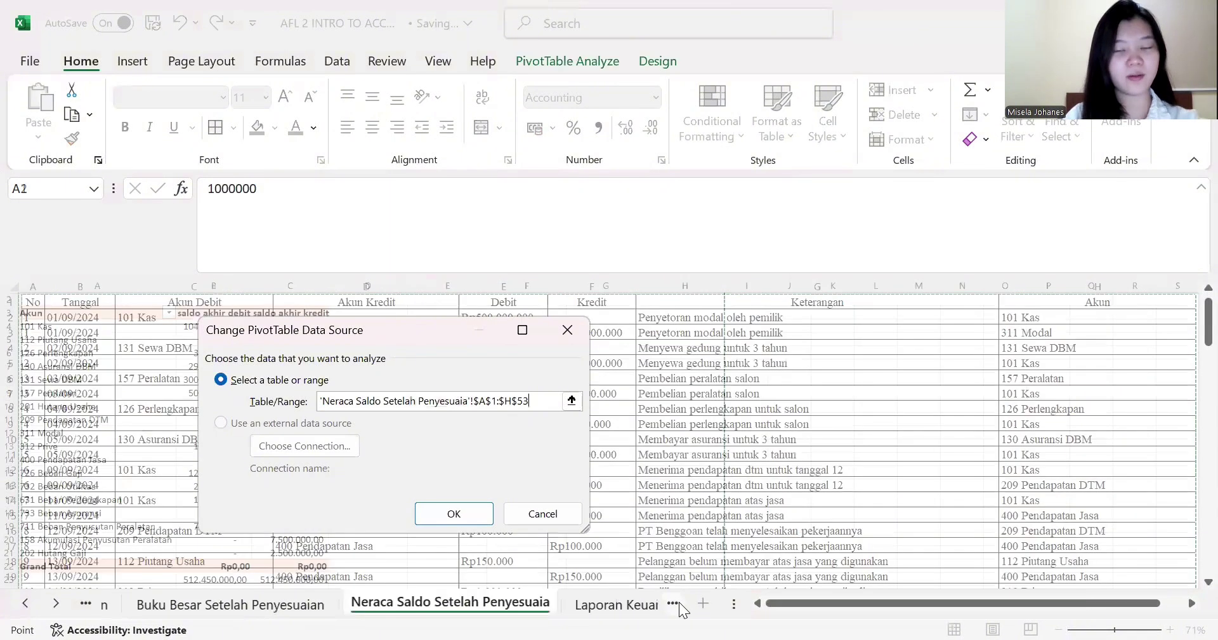
click(674, 604)
click(584, 606)
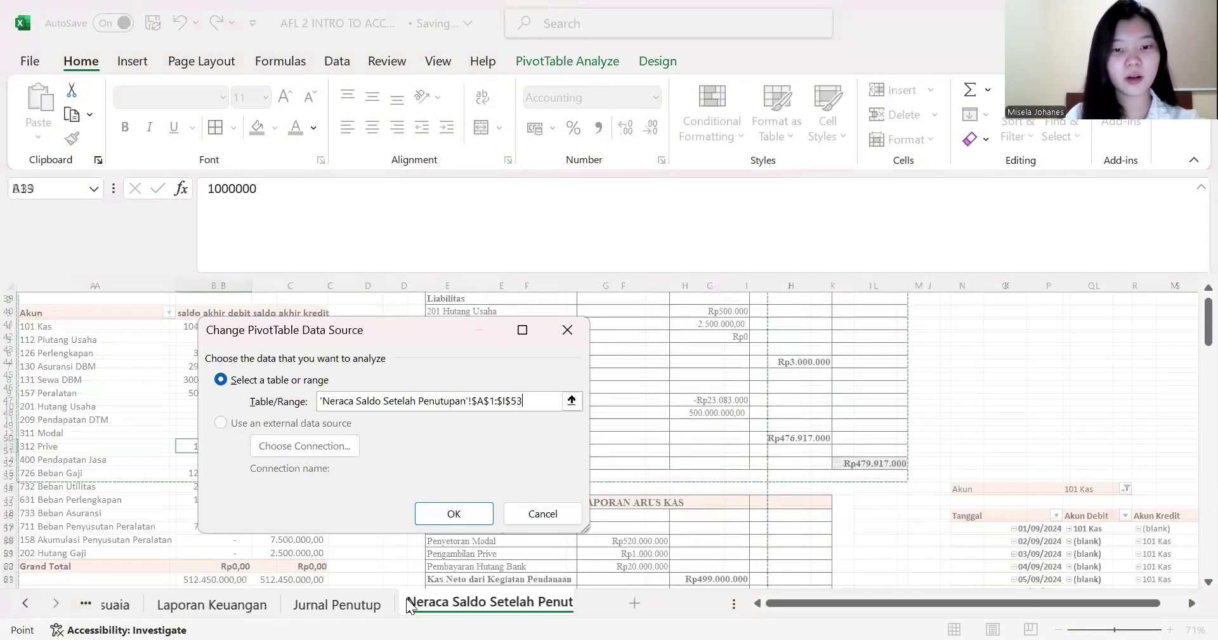
click(305, 610)
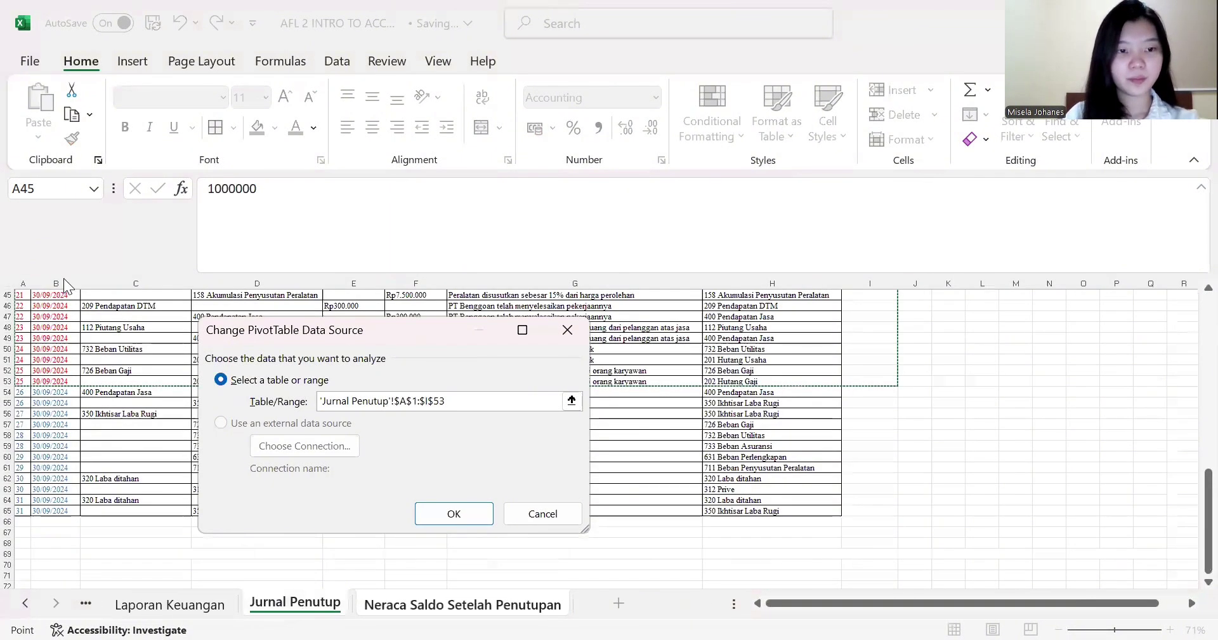
scroll(67, 491, up, 14)
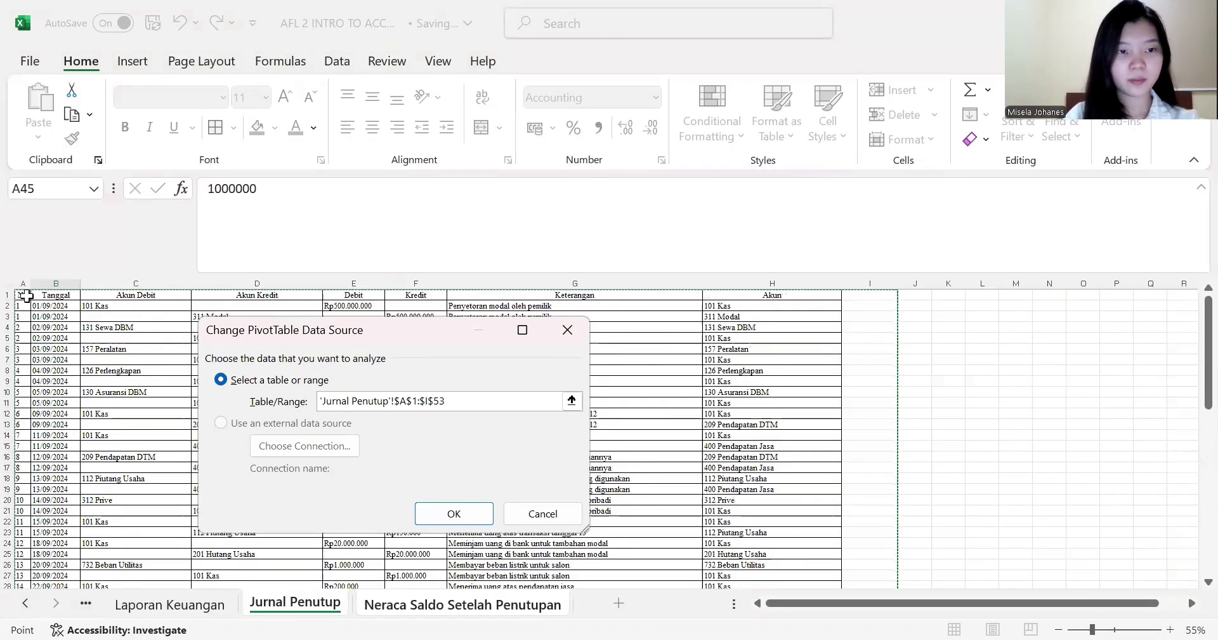
click(22, 294)
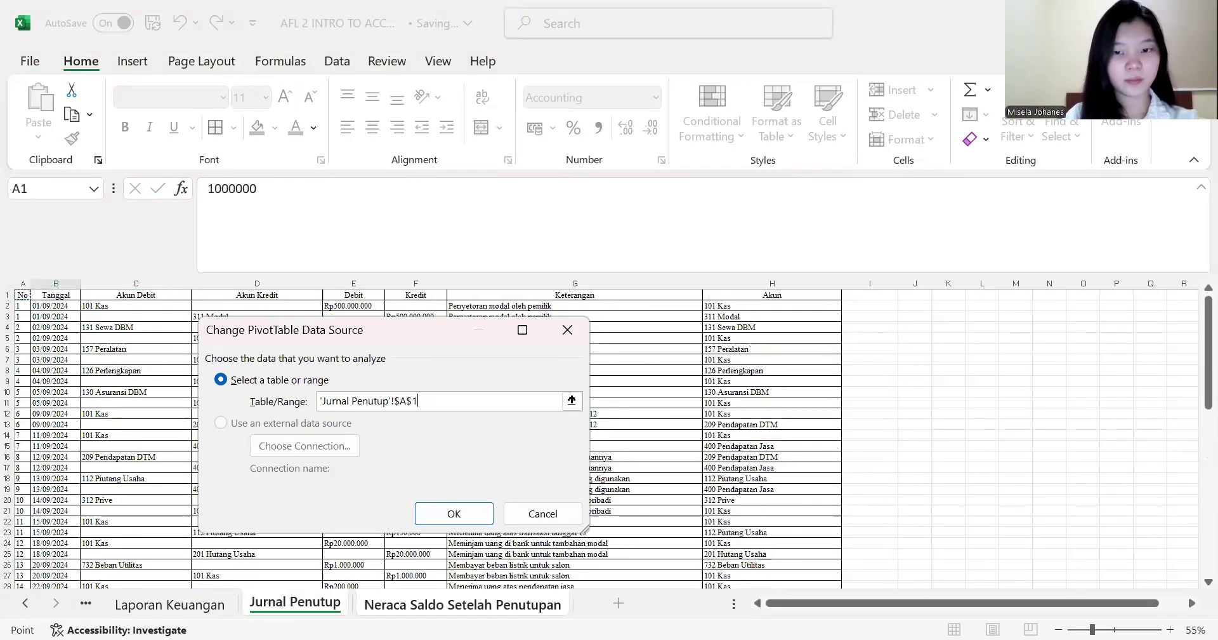
drag(22, 295, 745, 560)
drag(739, 520, 740, 533)
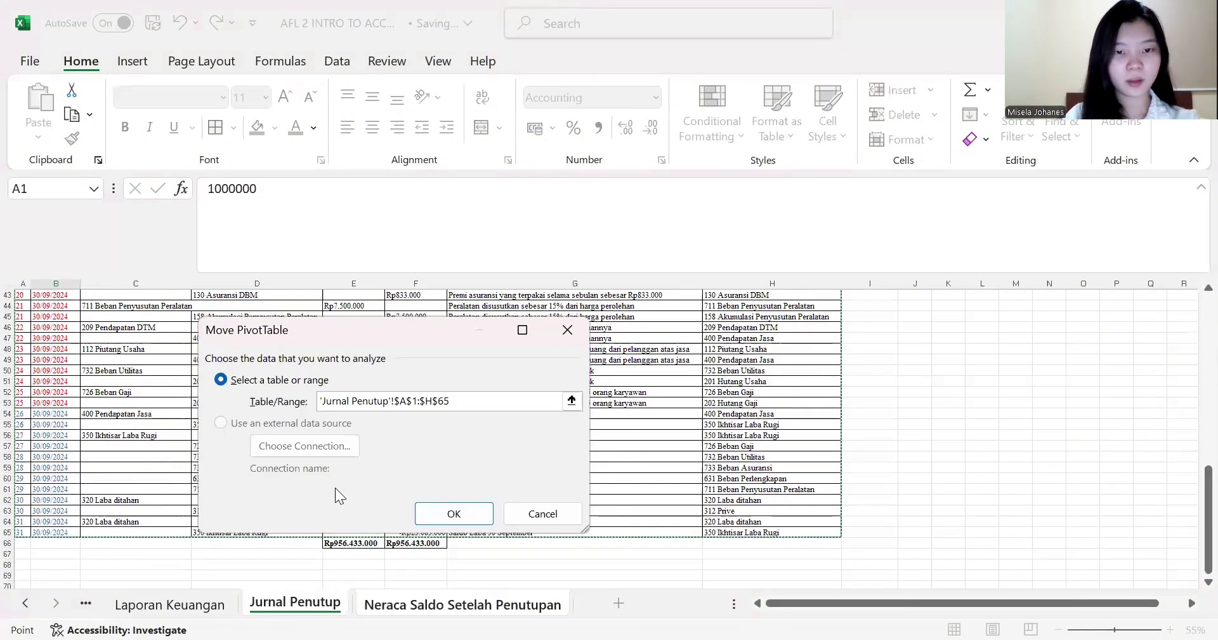
click(451, 511)
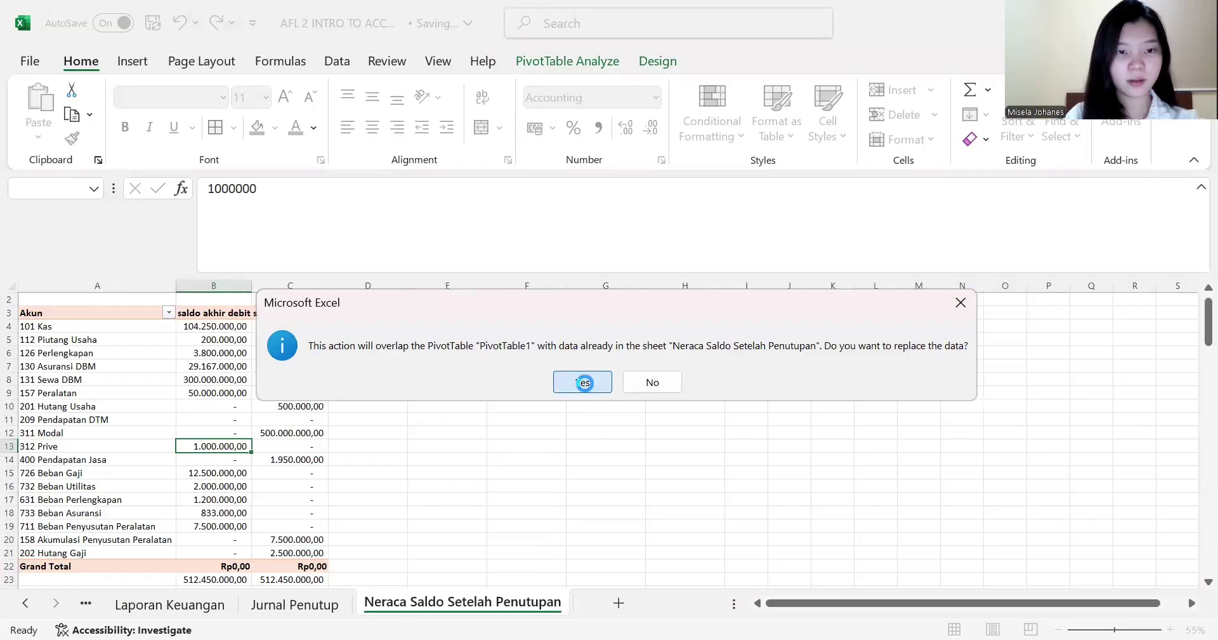
click(584, 382)
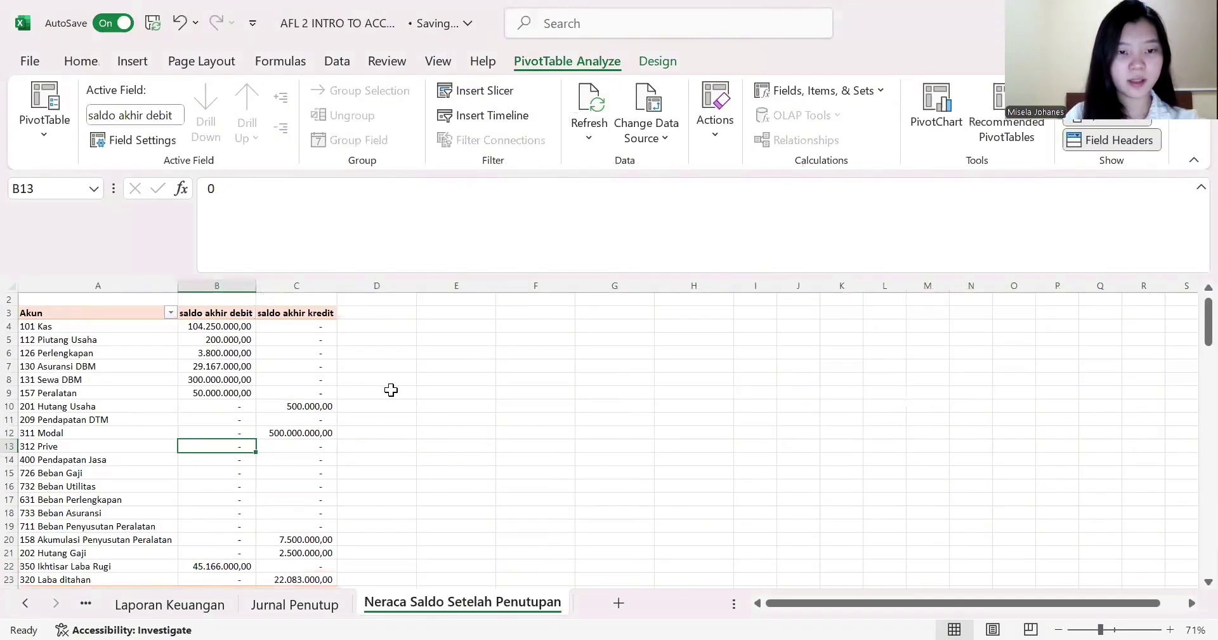
- Total the saldo akhir debit column from B4 to B23 with AutoSum in B25
scroll(391, 390, down, 1)
click(228, 550)
scroll(260, 284, up, 1)
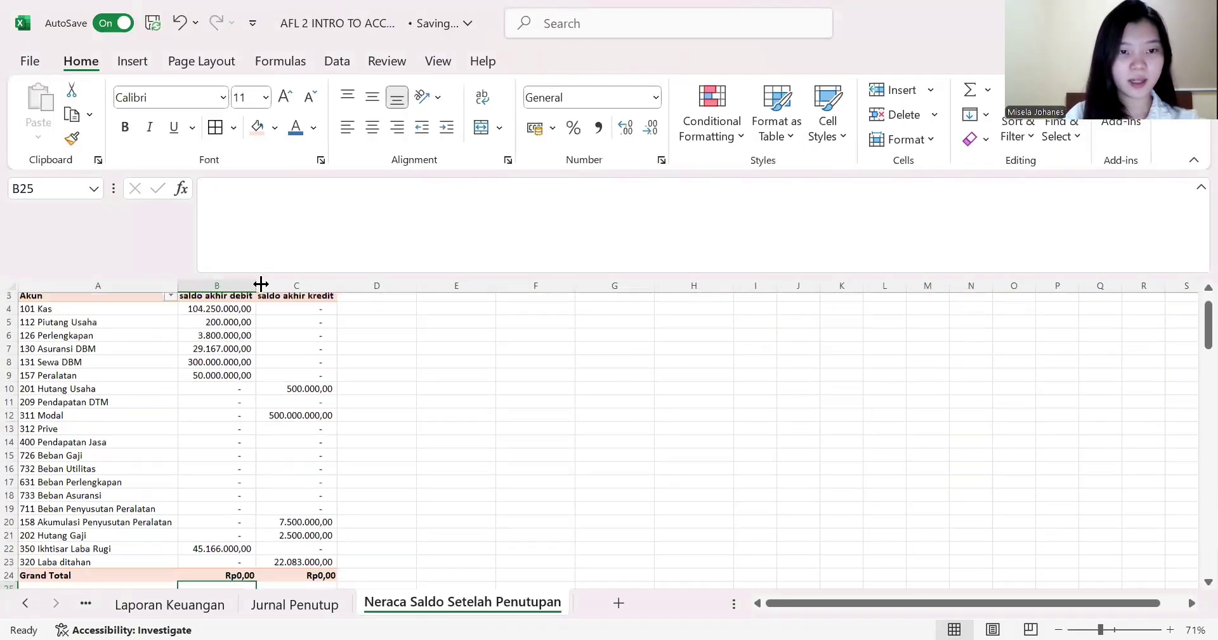
click(227, 312)
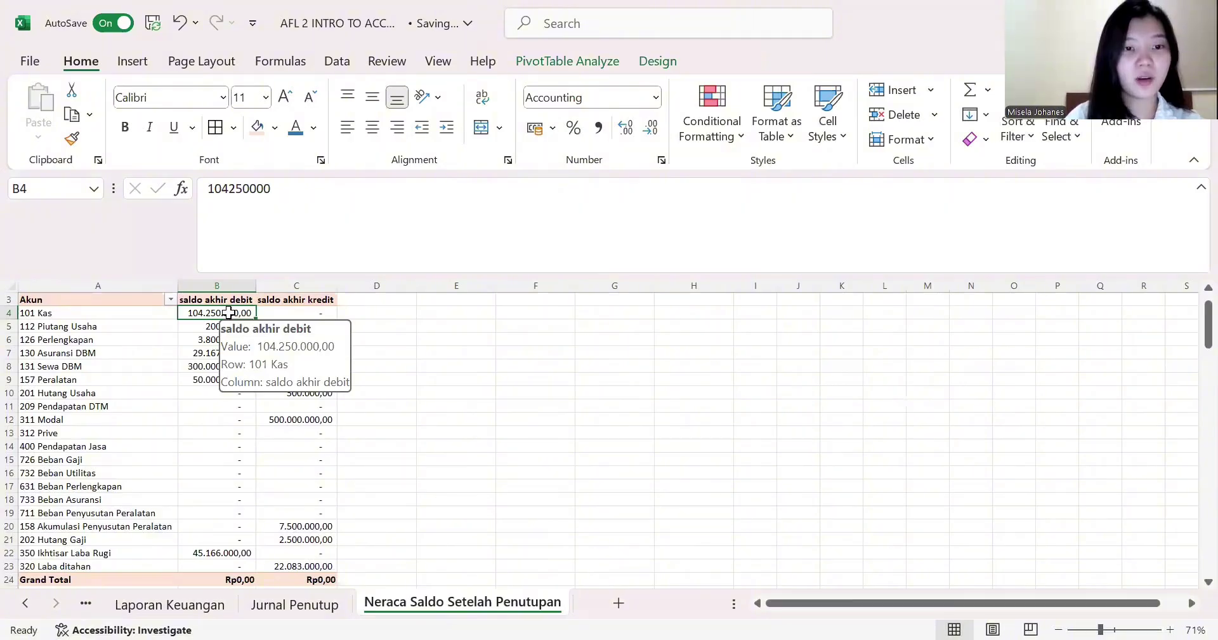
drag(226, 313, 232, 565)
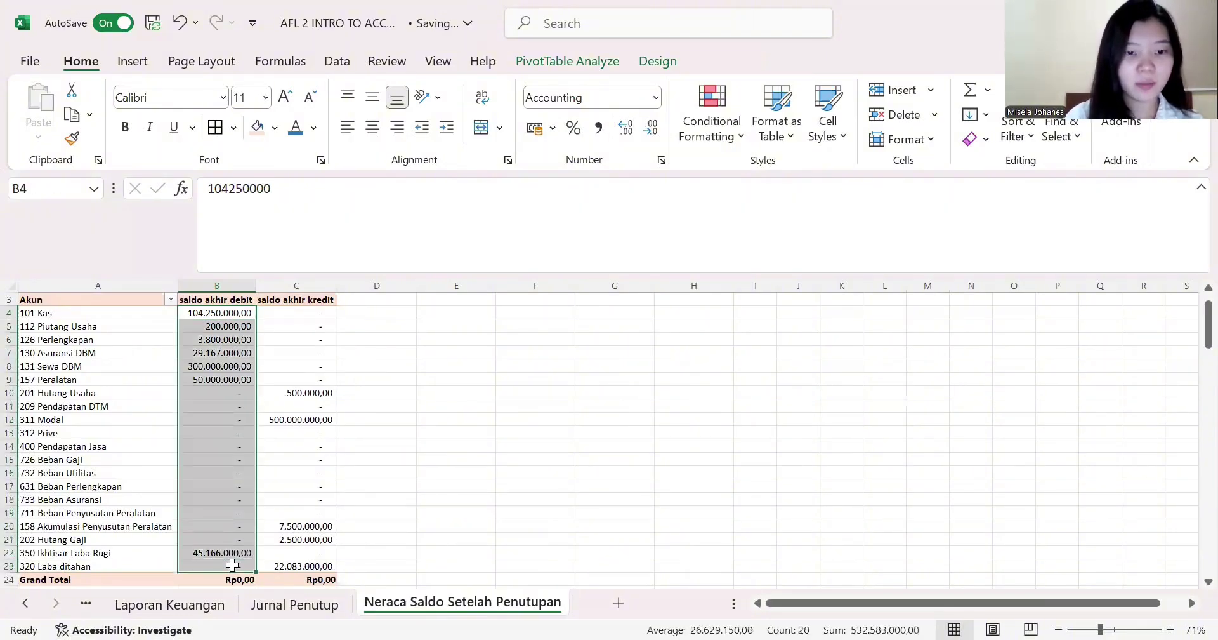
key(alt+=)
scroll(233, 565, down, 2)
scroll(265, 468, up, 3)
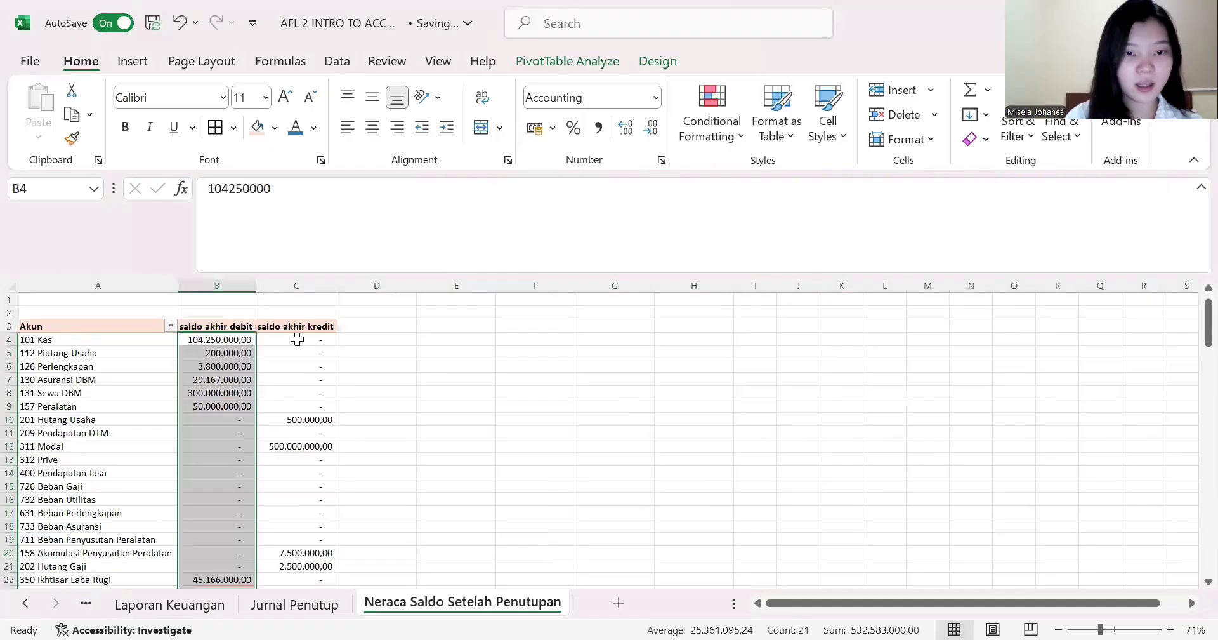
- Total the saldo akhir kredit column from C4 to C23 with AutoSum in C25
drag(297, 339, 317, 552)
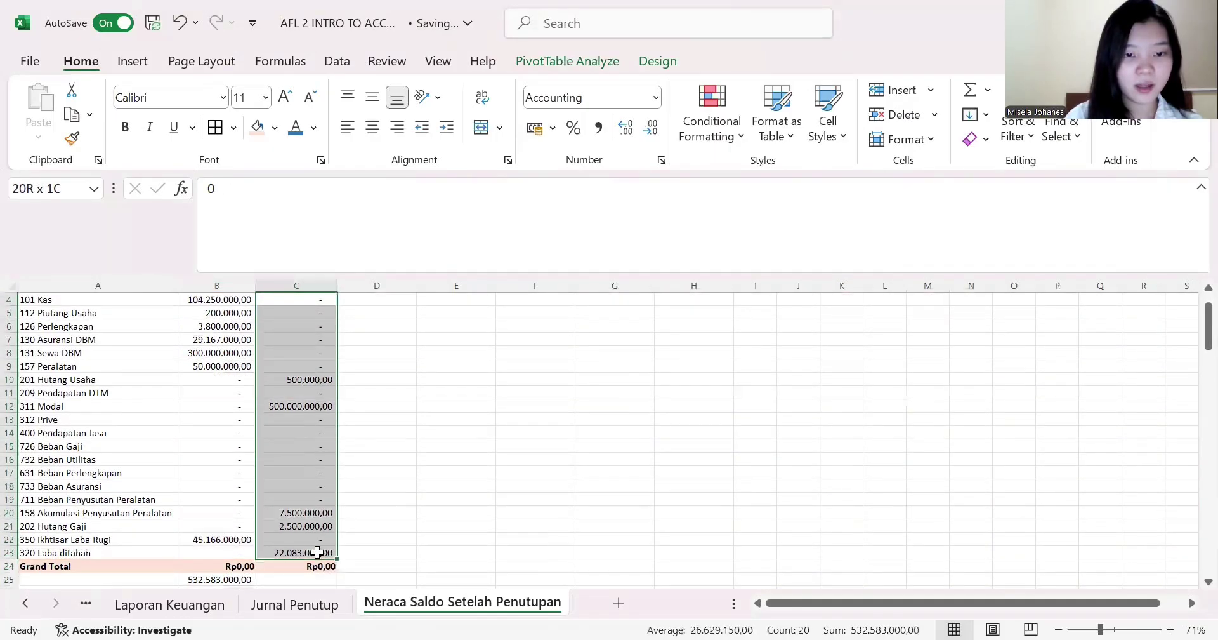
key(alt+=)
click(386, 540)
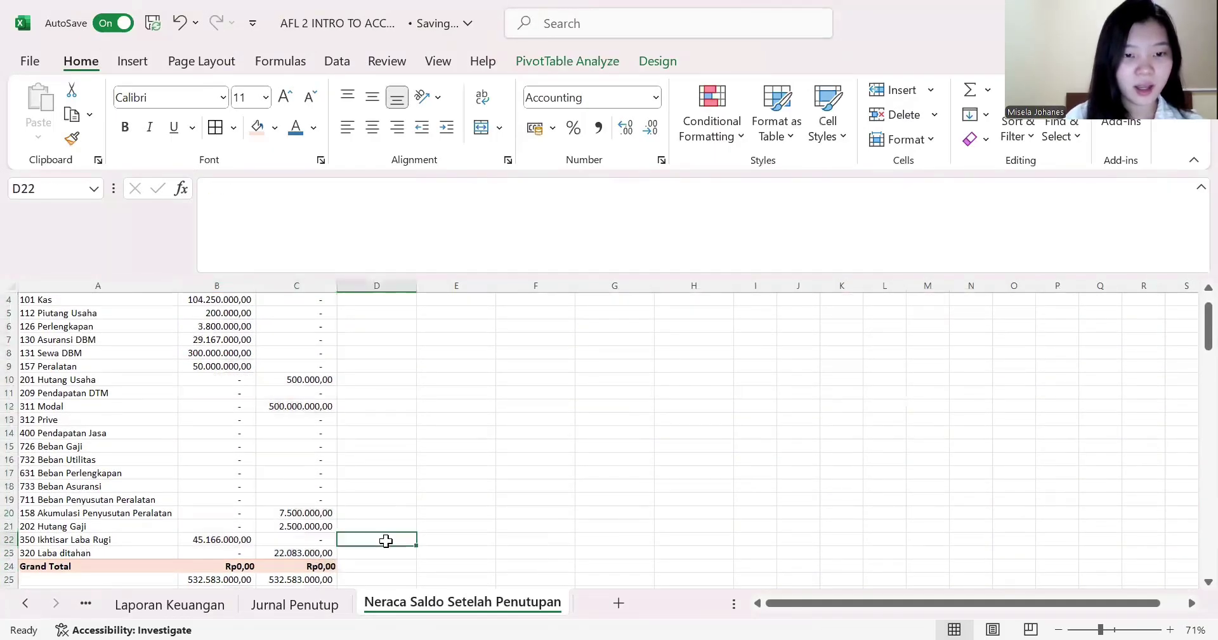
- Make the debit and credit totals in B25:C25 bold
scroll(386, 541, down, 1)
scroll(387, 541, up, 4)
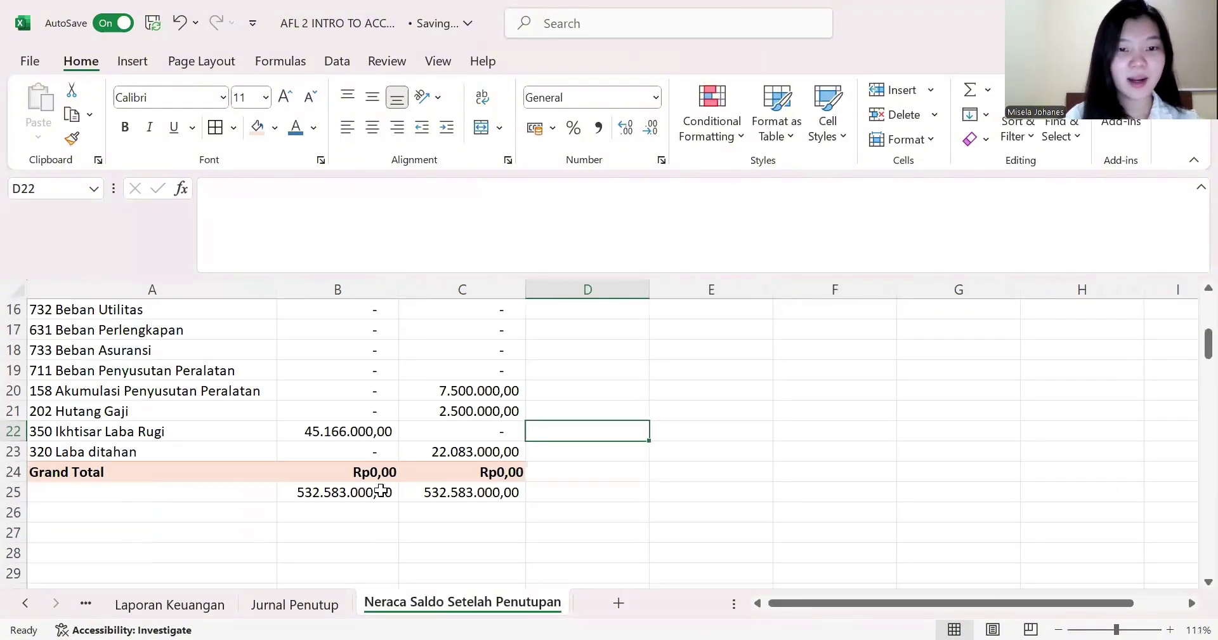
click(379, 495)
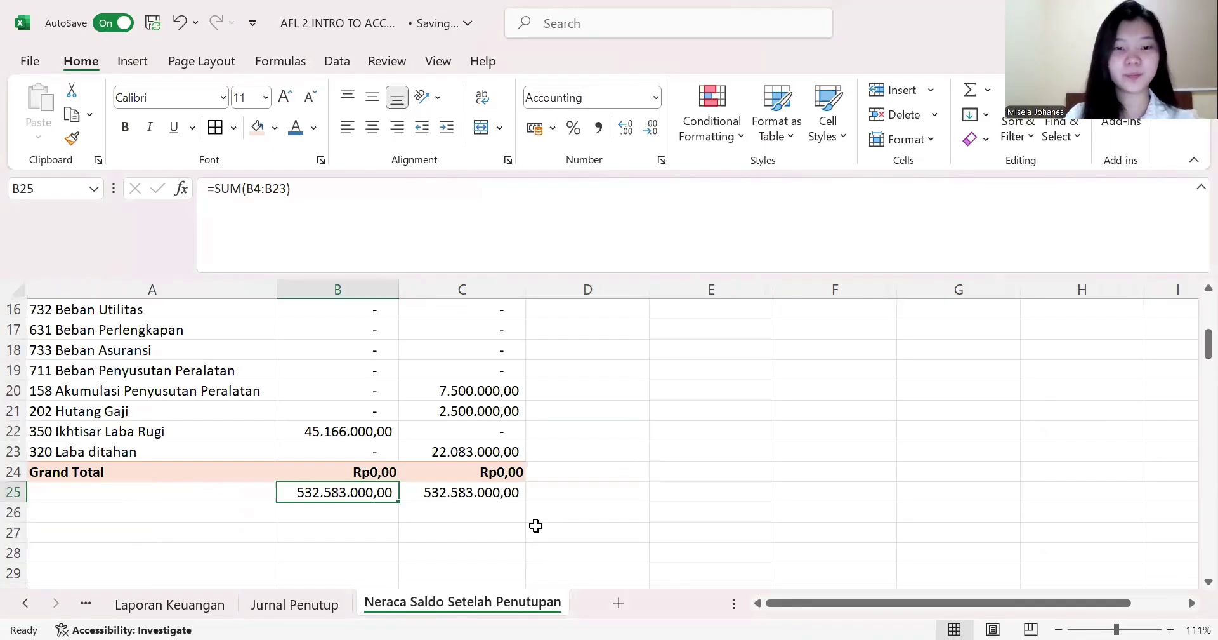
drag(387, 497, 457, 495)
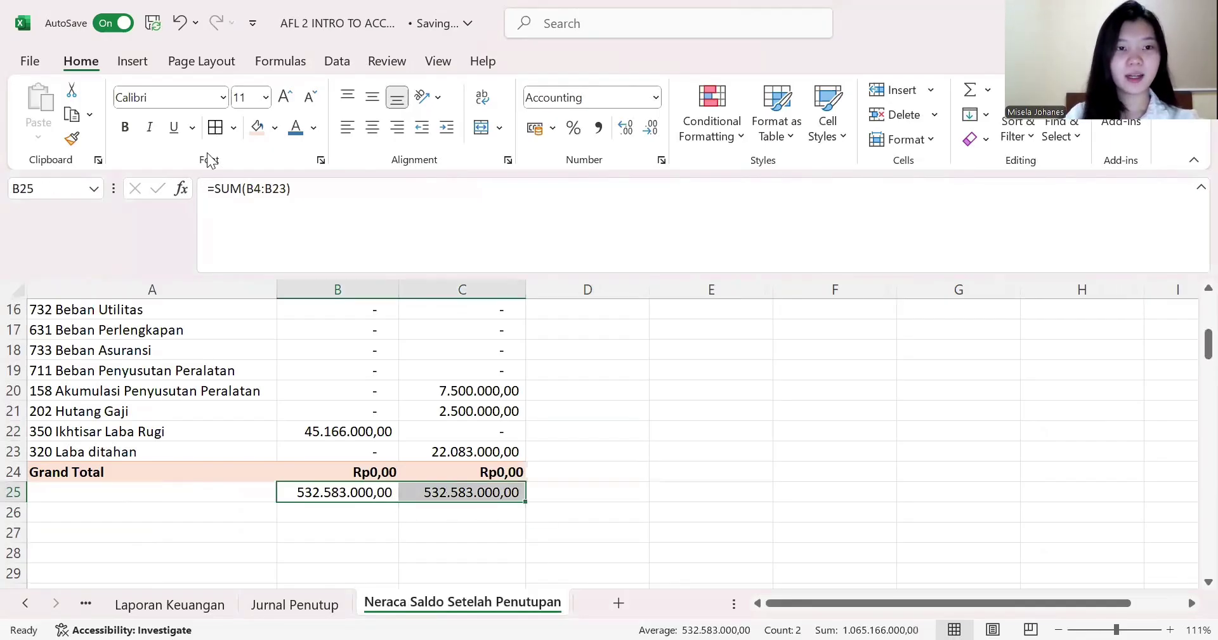
click(125, 127)
scroll(329, 424, down, 5)
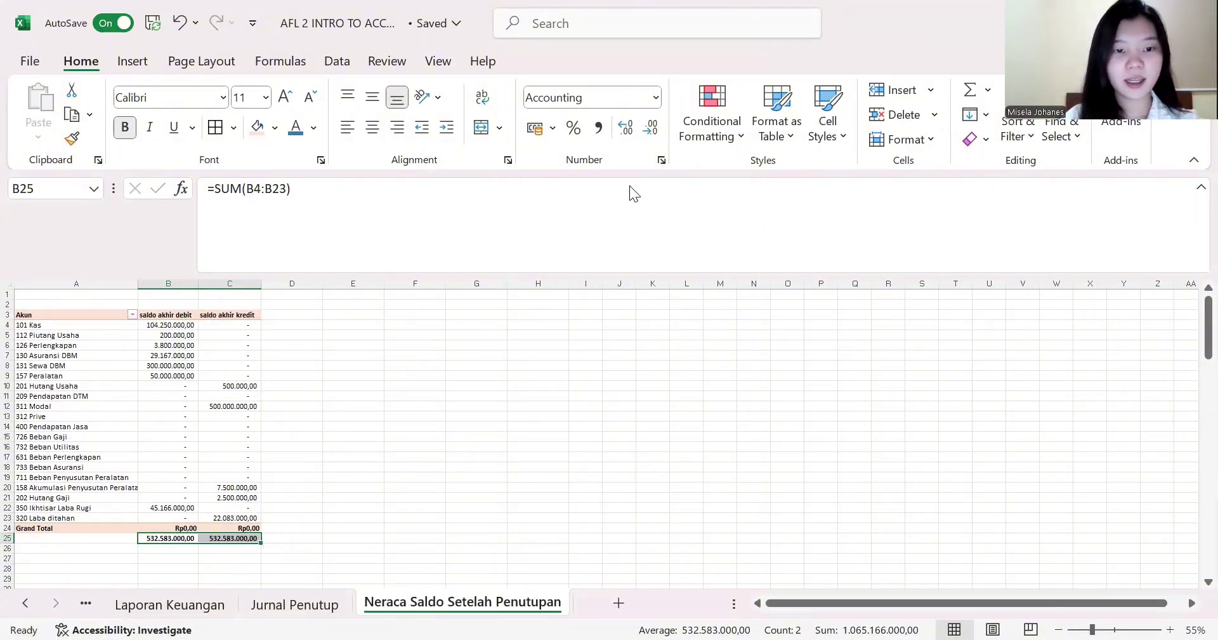
ctrl+scroll(402, 399, up, 4)
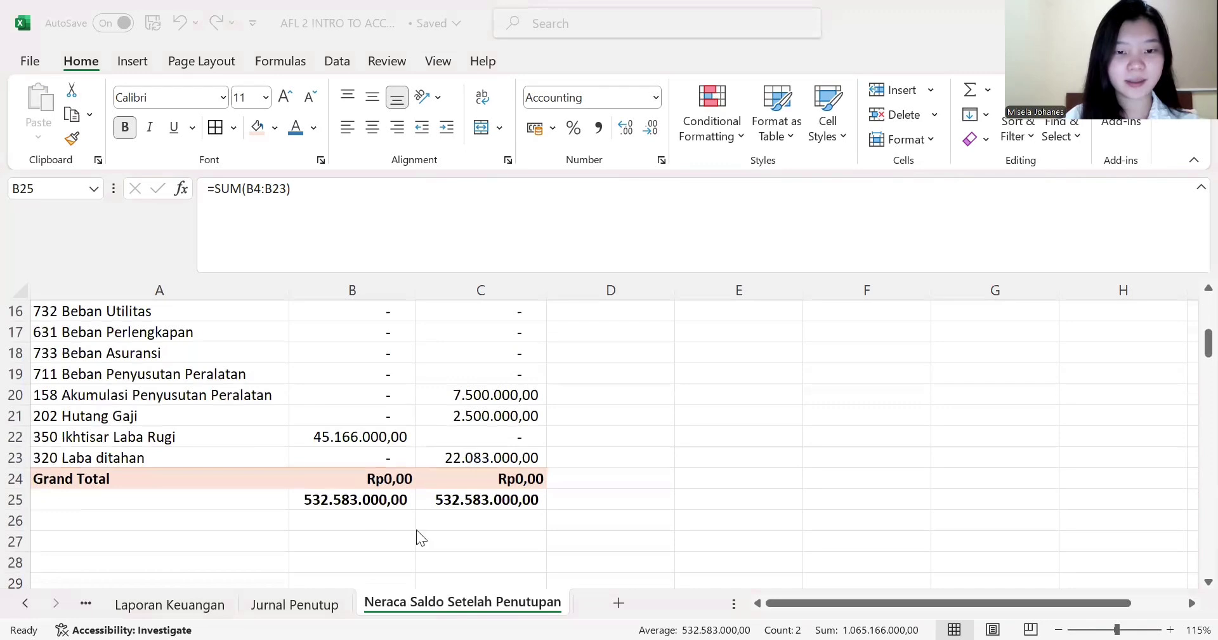
ctrl+scroll(530, 433, down, 5)
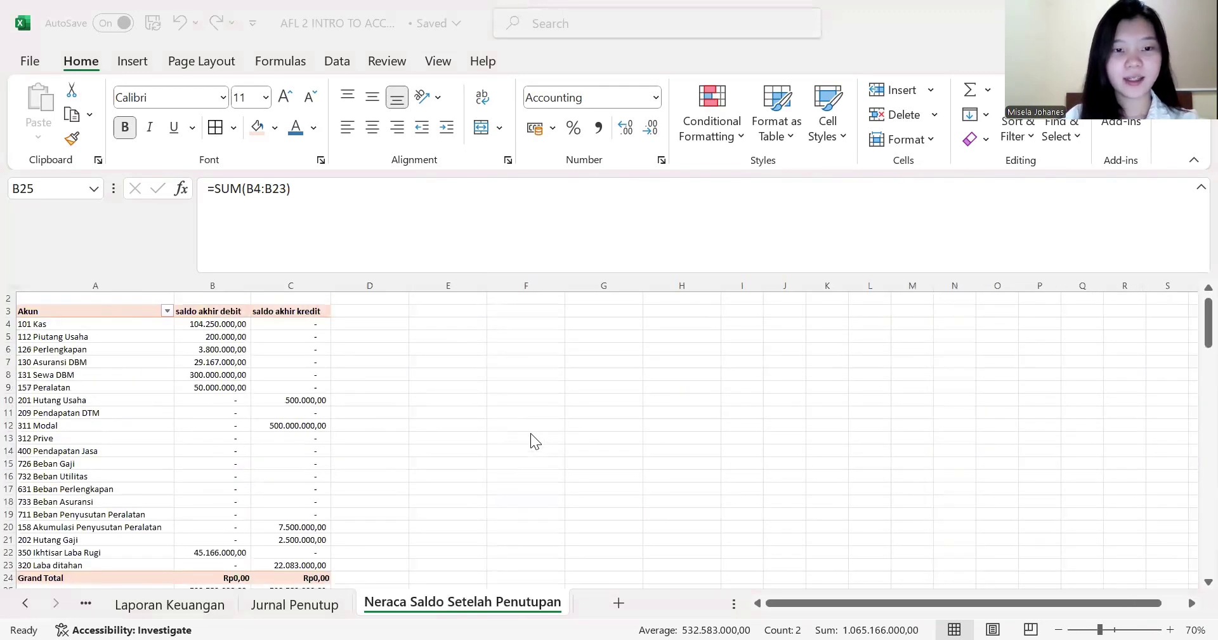
click(24, 611)
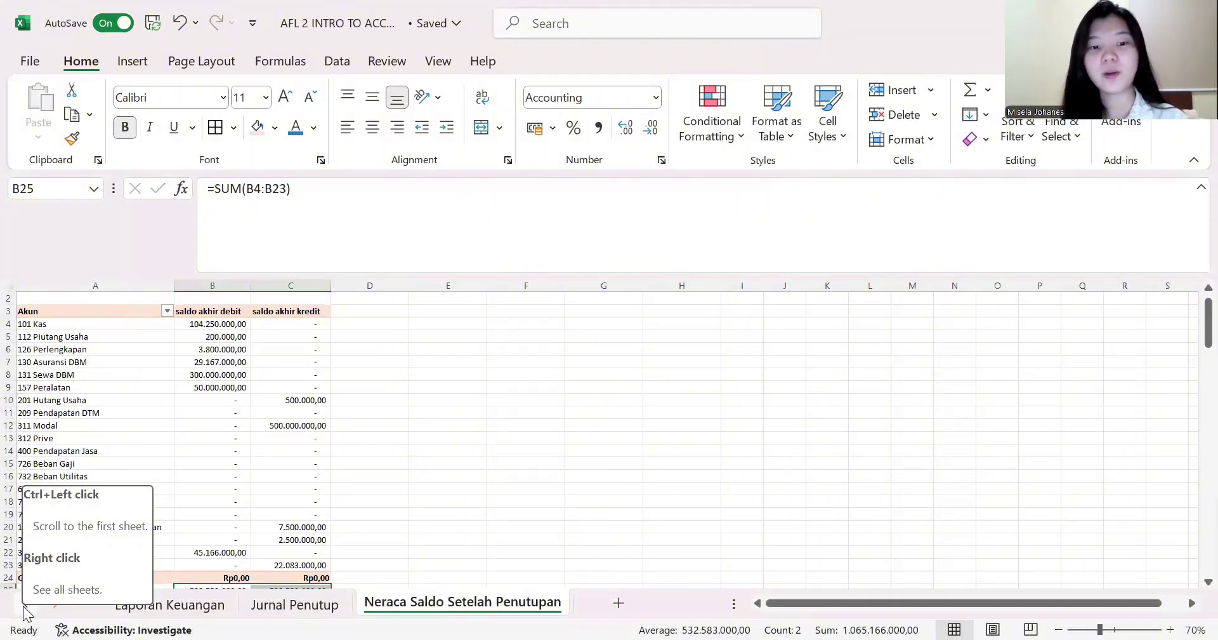
click(444, 450)
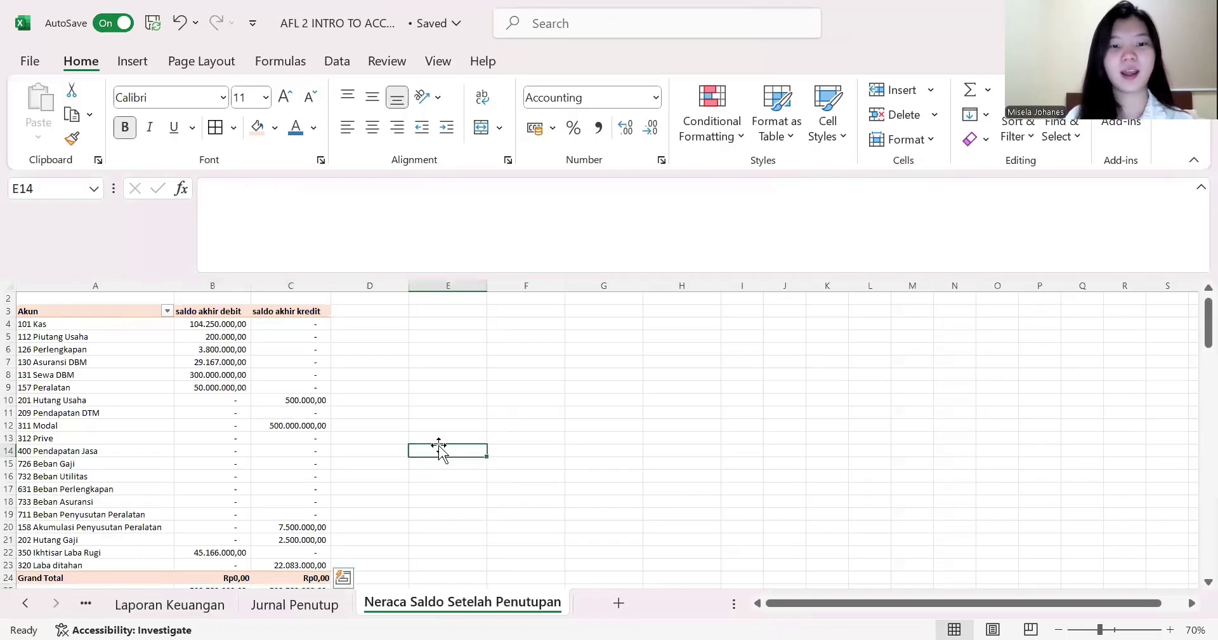
scroll(273, 509, down, 1)
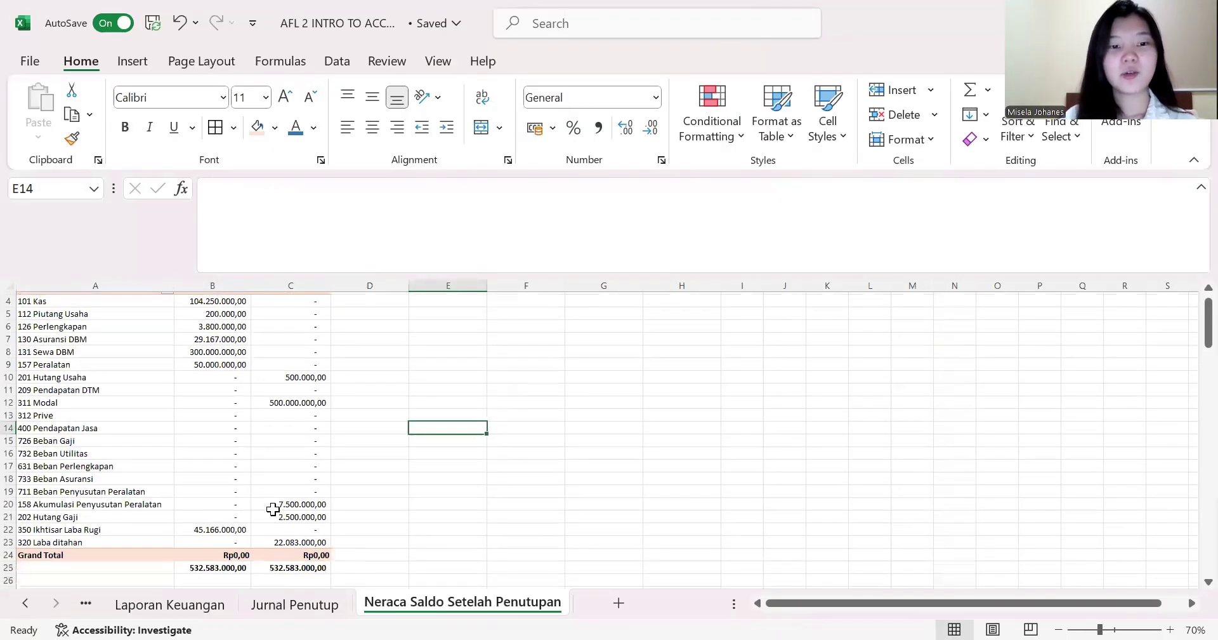
mouse_move(273, 509)
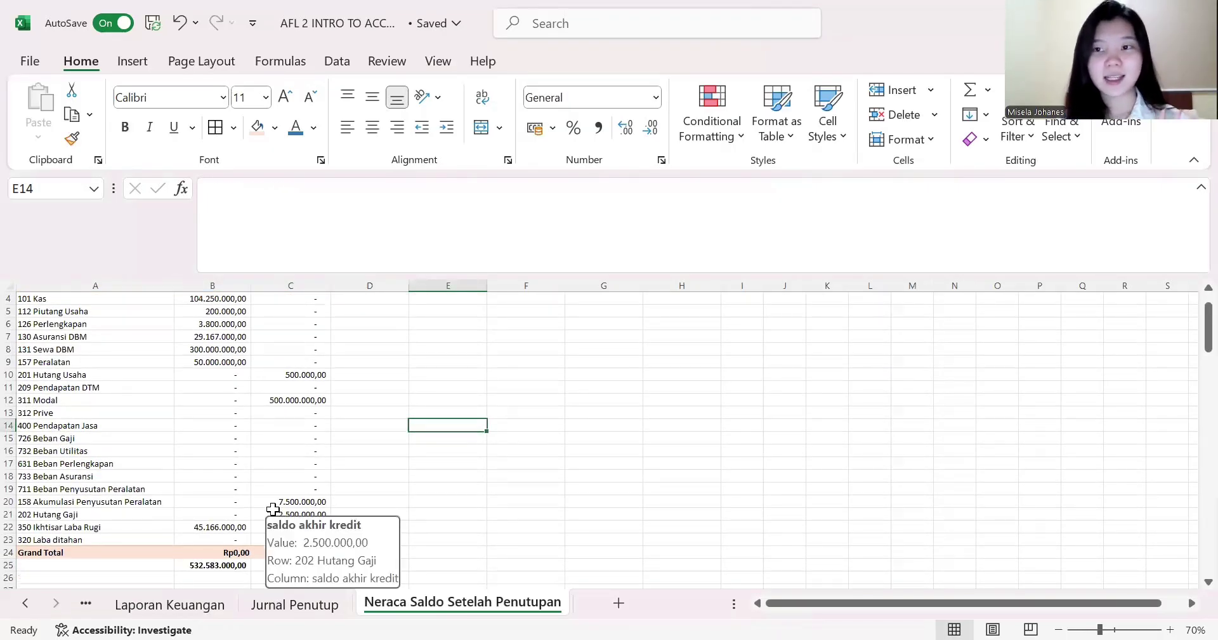